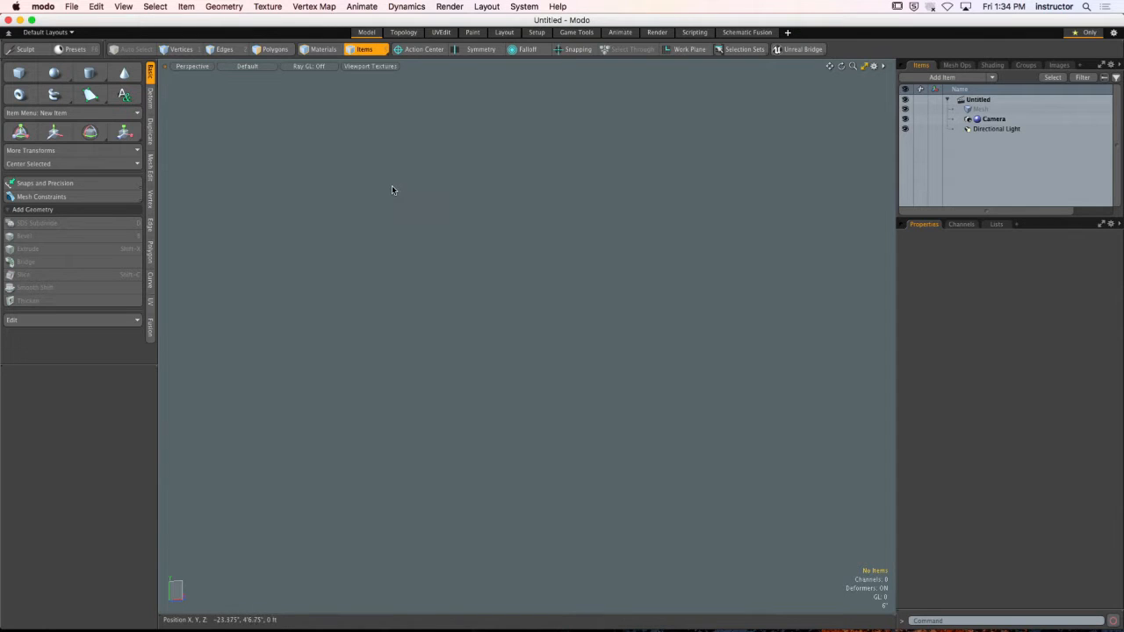
Create a flat rectangular ground plane about 12 ft 11 in by 10 ft with the Cube tool and switch to polygon mode.
{"action": "left_click_drag", "start_coordinate": [389, 243], "coordinate": [389, 336], "text": "alt"}
{"action": "left_click", "coordinate": [20, 72]}
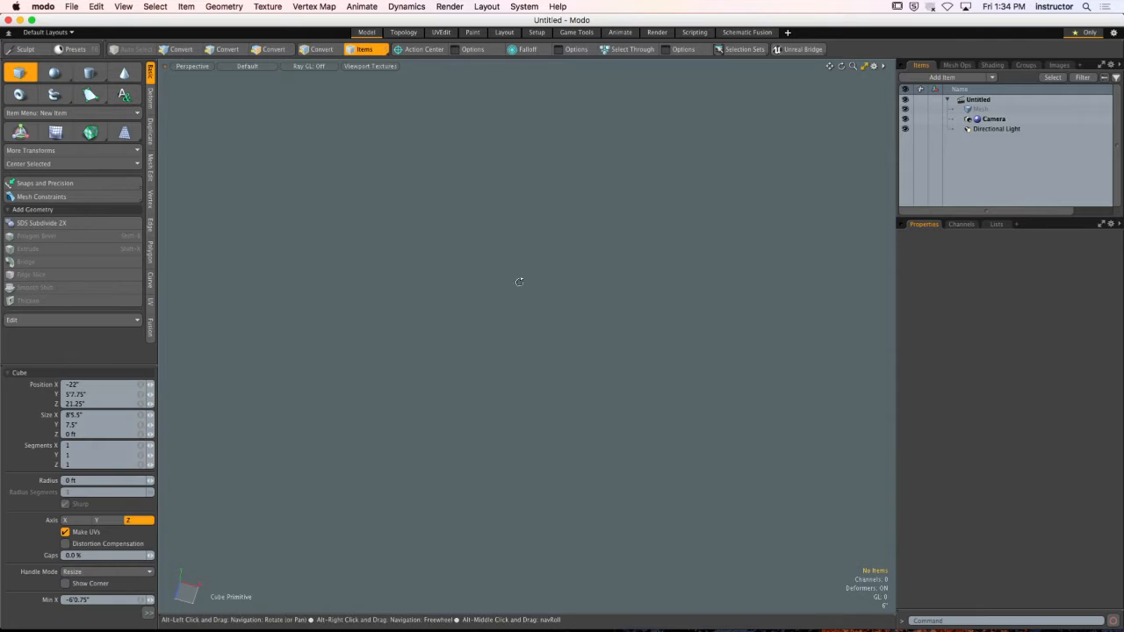
{"action": "mouse_move", "coordinate": [322, 128]}
{"action": "left_mouse_down"}
{"action": "mouse_move", "coordinate": [745, 535]}
{"action": "mouse_move", "coordinate": [752, 557]}
{"action": "mouse_move", "coordinate": [642, 547]}
{"action": "mouse_move", "coordinate": [615, 444]}
{"action": "mouse_move", "coordinate": [585, 442]}
{"action": "mouse_move", "coordinate": [562, 422]}
{"action": "mouse_move", "coordinate": [514, 326]}
{"action": "left_mouse_up"}
{"action": "key", "text": "q"}
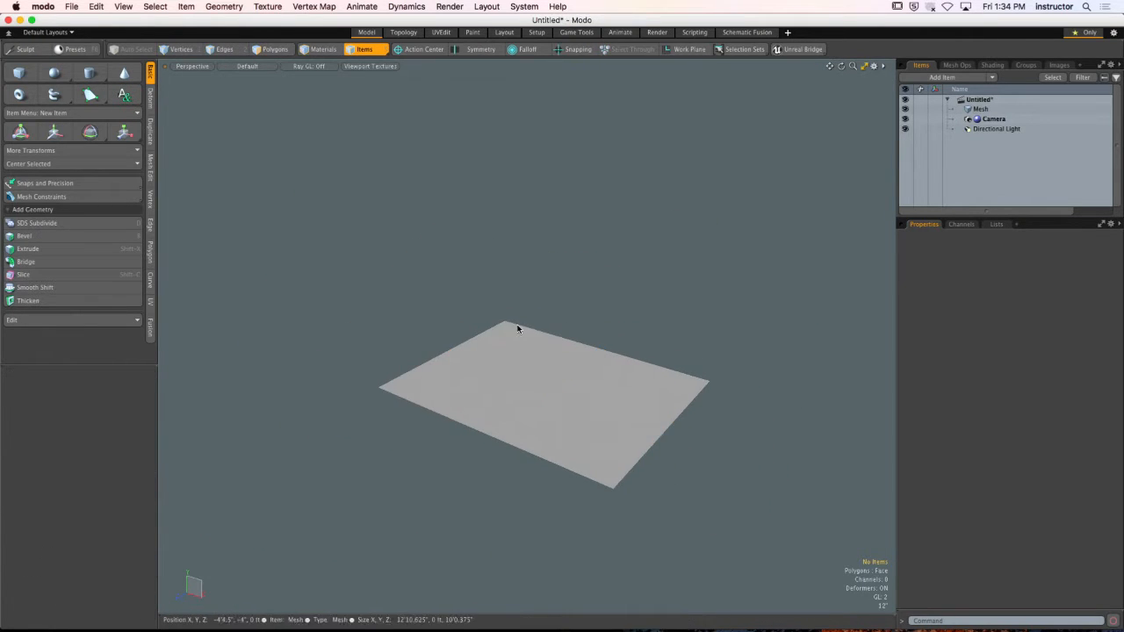
{"action": "key", "text": "3"}
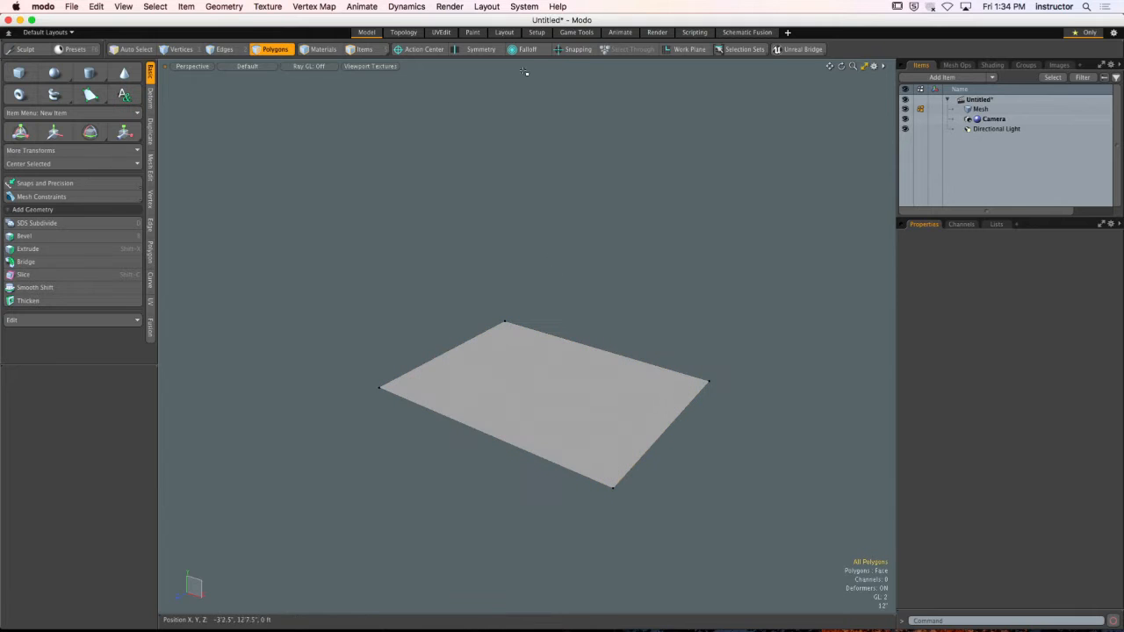
Add the Alfa Romeo 01 mesh preset from the Vehicles > Automotive library to the scene on the ground plane.
{"action": "left_click", "coordinate": [507, 34]}
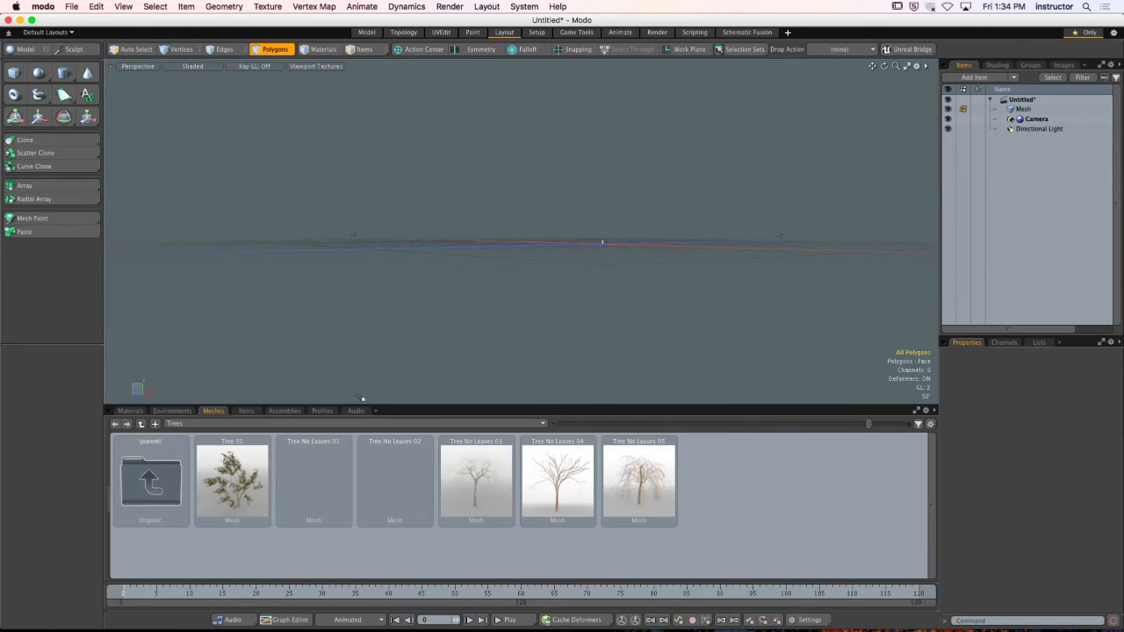
{"action": "left_click_drag", "start_coordinate": [364, 403], "coordinate": [368, 274]}
{"action": "double_click", "coordinate": [155, 342]}
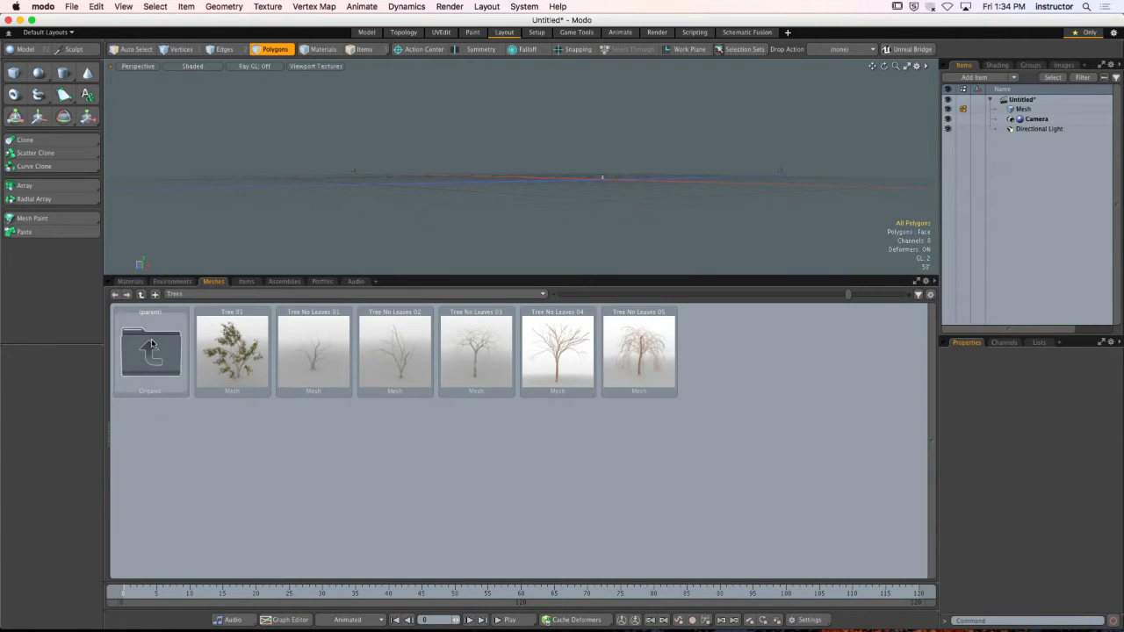
{"action": "double_click", "coordinate": [151, 344]}
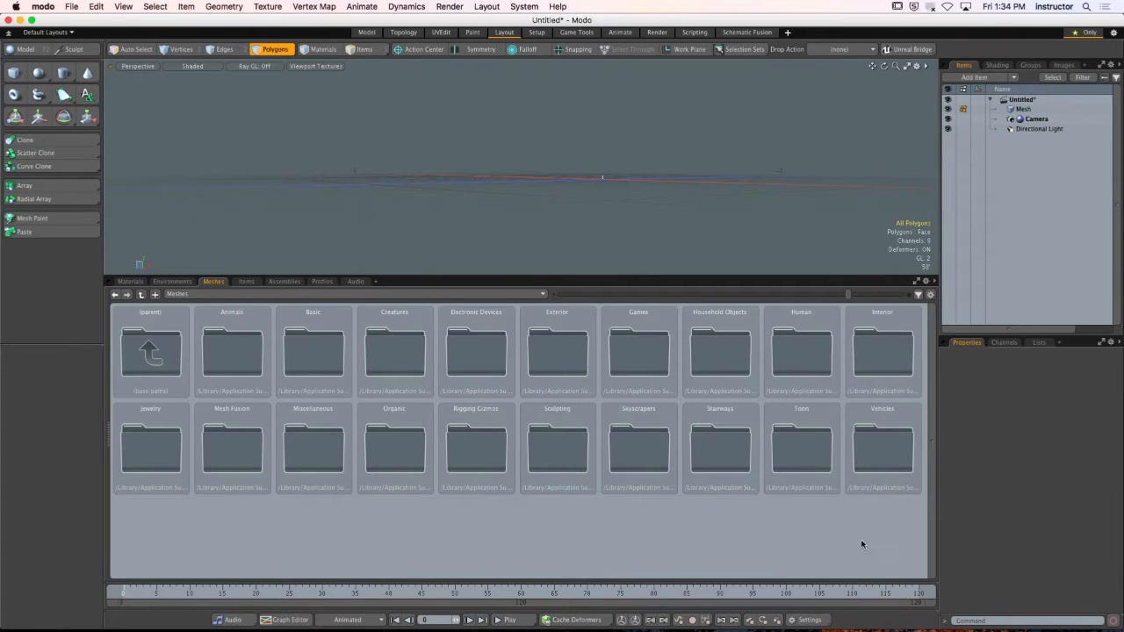
{"action": "double_click", "coordinate": [883, 446]}
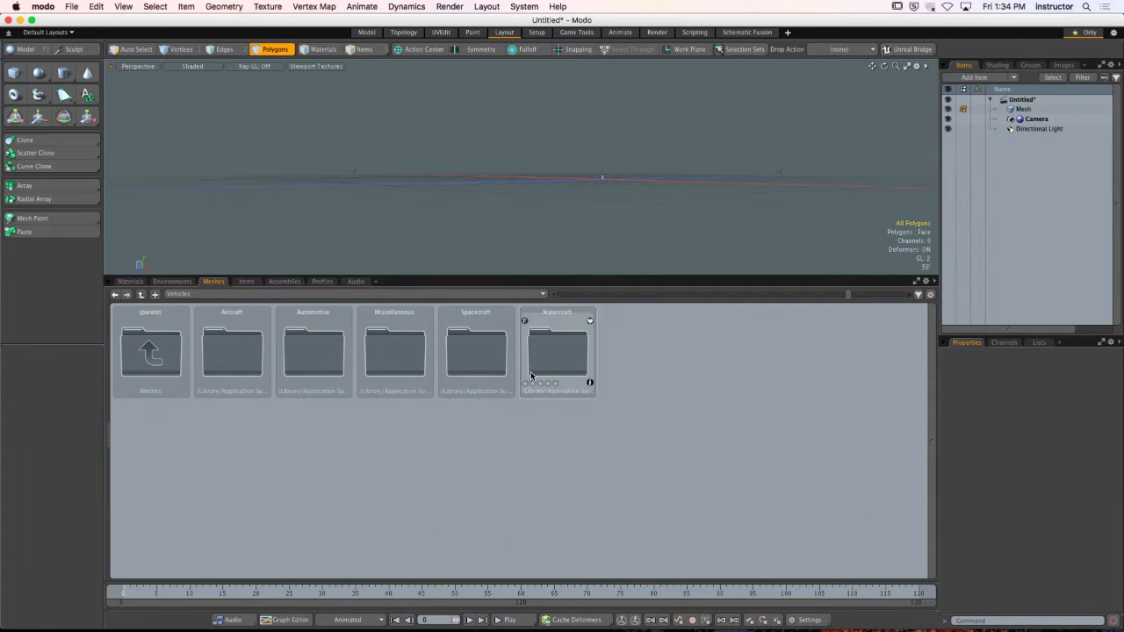
{"action": "double_click", "coordinate": [310, 327]}
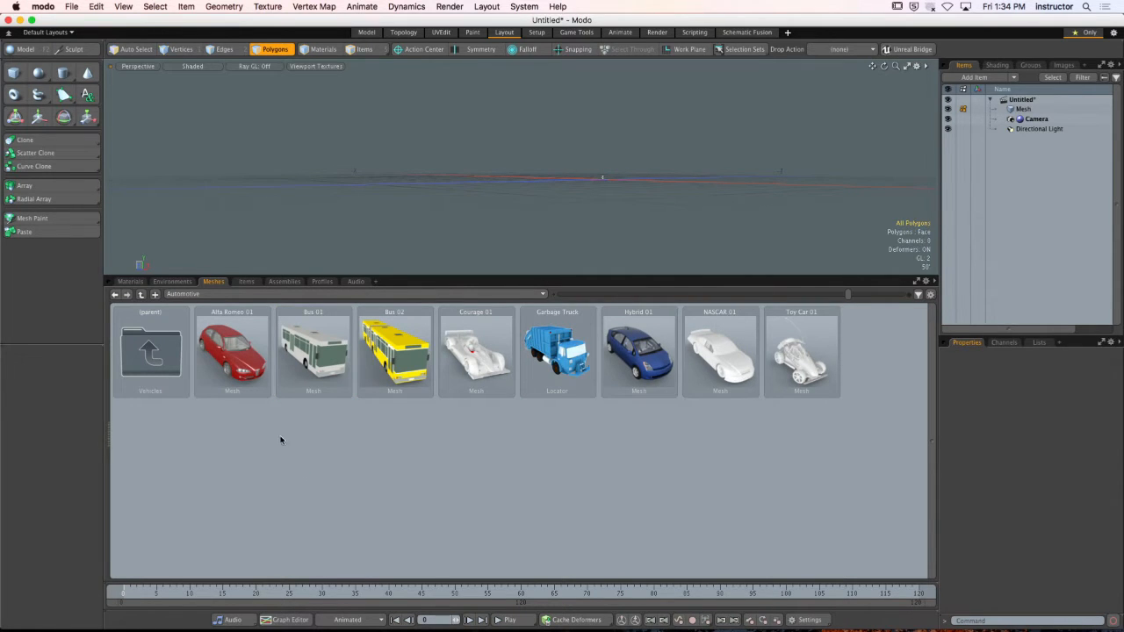
{"action": "left_click_drag", "start_coordinate": [241, 355], "coordinate": [579, 212]}
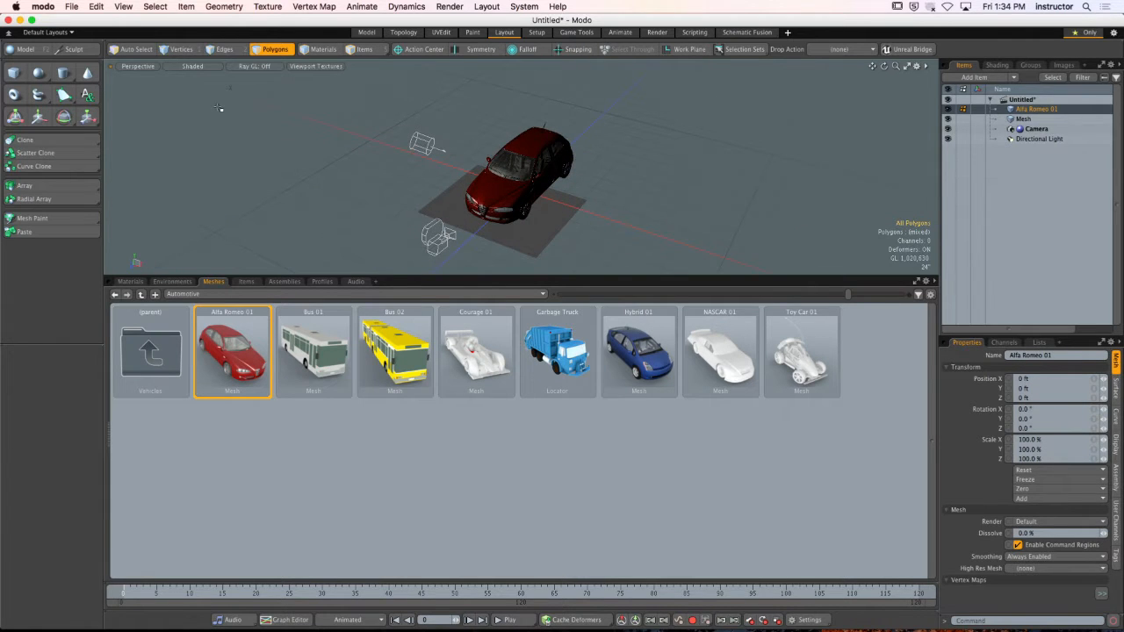
Return to the Model workspace and turn off vertex display for active meshes in the 3D viewport properties.
{"action": "left_click", "coordinate": [370, 33]}
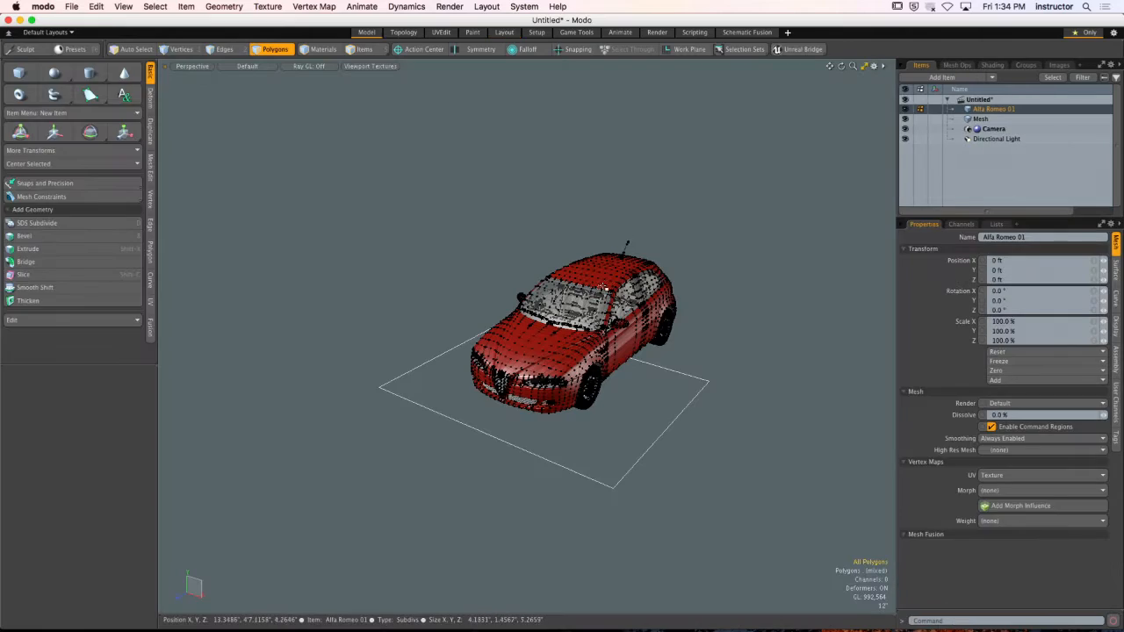
{"action": "key", "text": "o"}
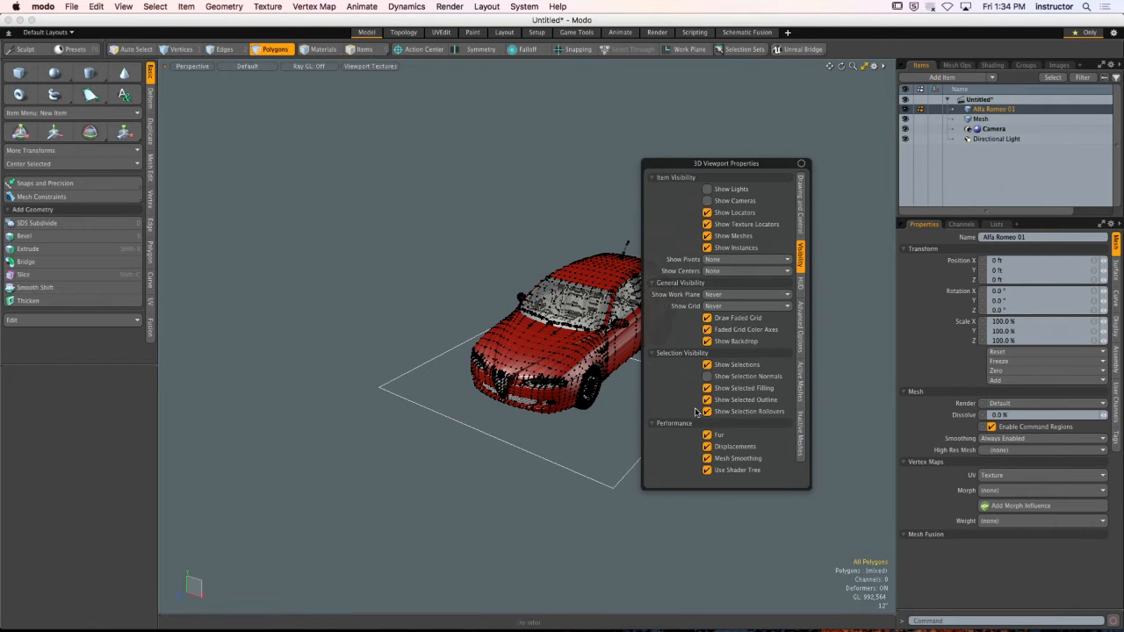
{"action": "left_click", "coordinate": [801, 334]}
{"action": "left_click", "coordinate": [800, 381]}
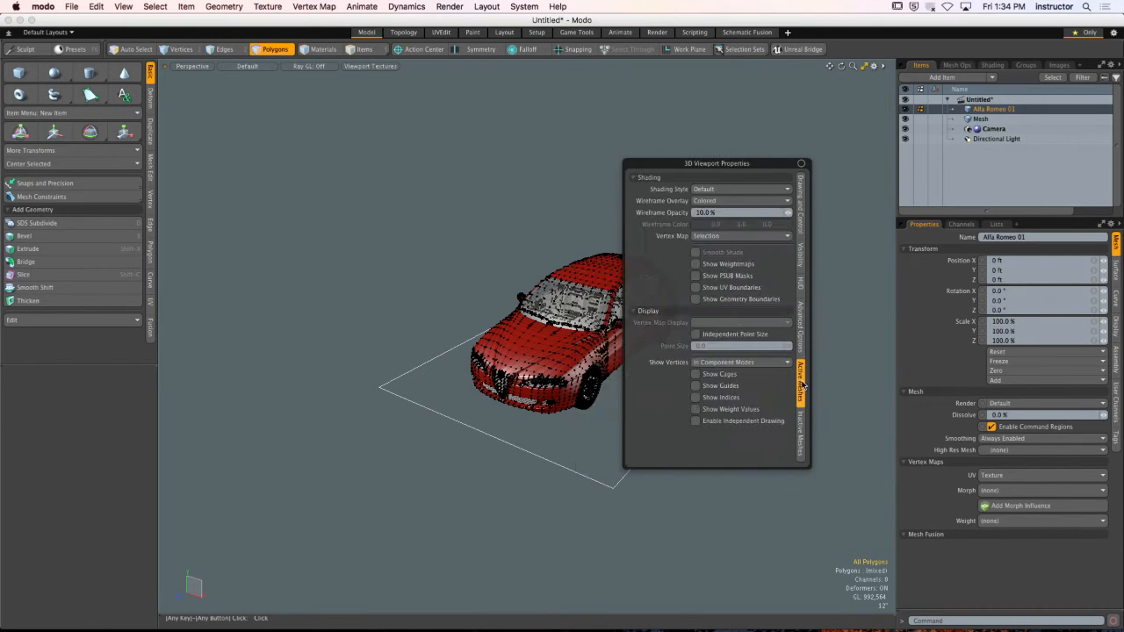
{"action": "left_click", "coordinate": [742, 361]}
{"action": "left_click", "coordinate": [740, 388]}
{"action": "left_click", "coordinate": [740, 389]}
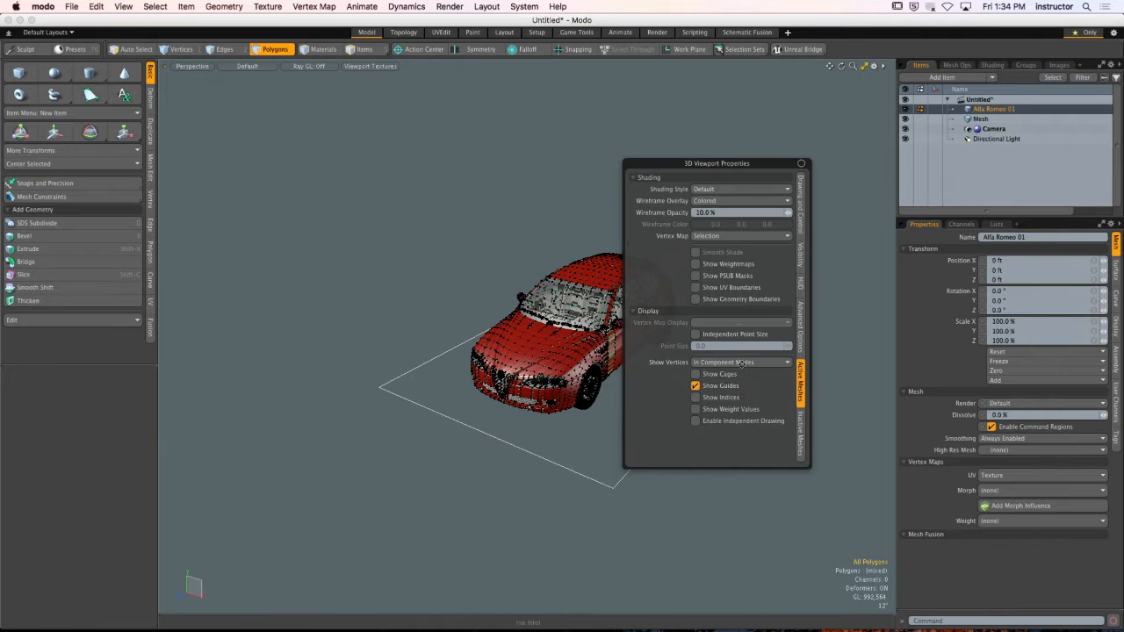
{"action": "left_click", "coordinate": [741, 361]}
{"action": "left_click", "coordinate": [742, 386]}
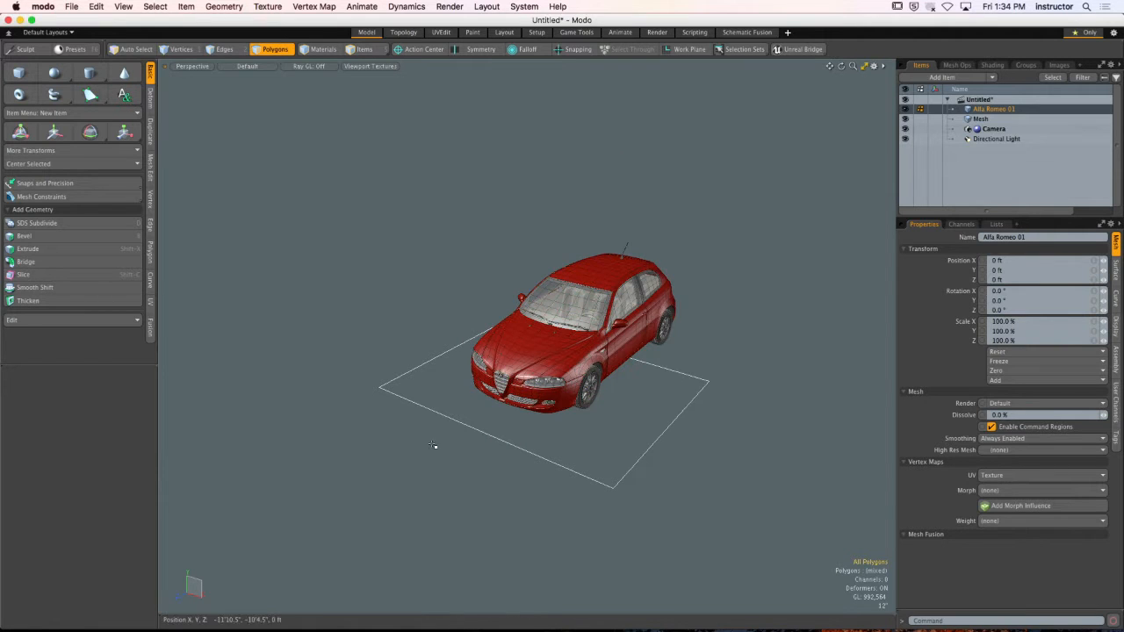
Scale the ground plane's polygon in the Mesh item uniformly to about 505.5% so it extends well beyond the car.
{"action": "left_click", "coordinate": [985, 119]}
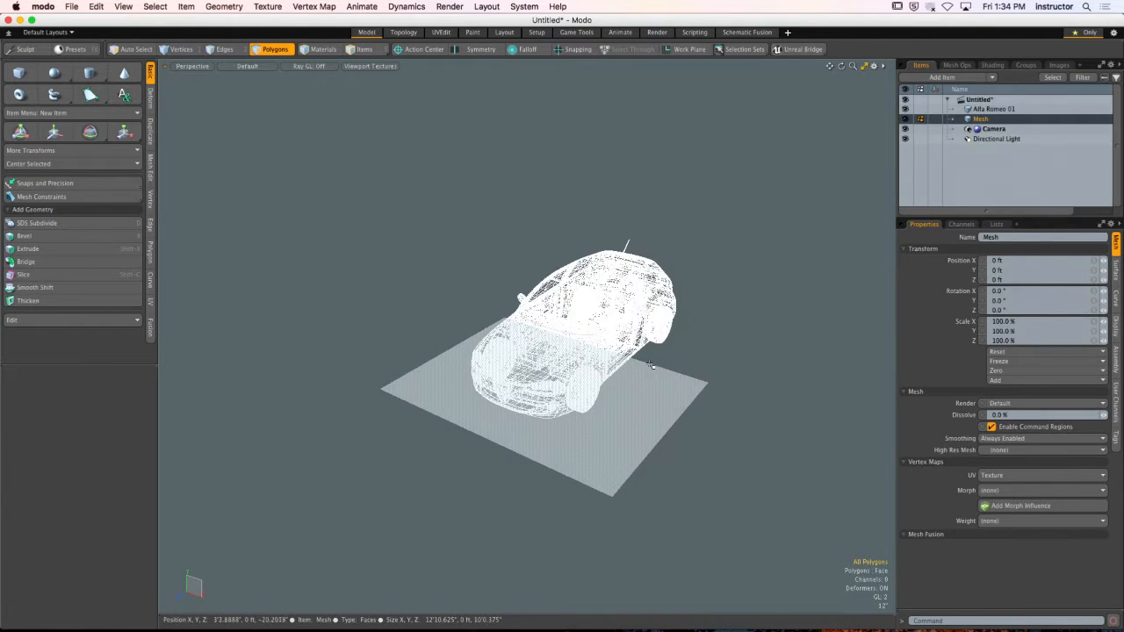
{"action": "left_click", "coordinate": [629, 384]}
{"action": "key", "text": "r"}
{"action": "left_click_drag", "start_coordinate": [546, 389], "coordinate": [624, 391]}
{"action": "scroll", "coordinate": [769, 401], "scroll_direction": "down", "scroll_amount": 5}
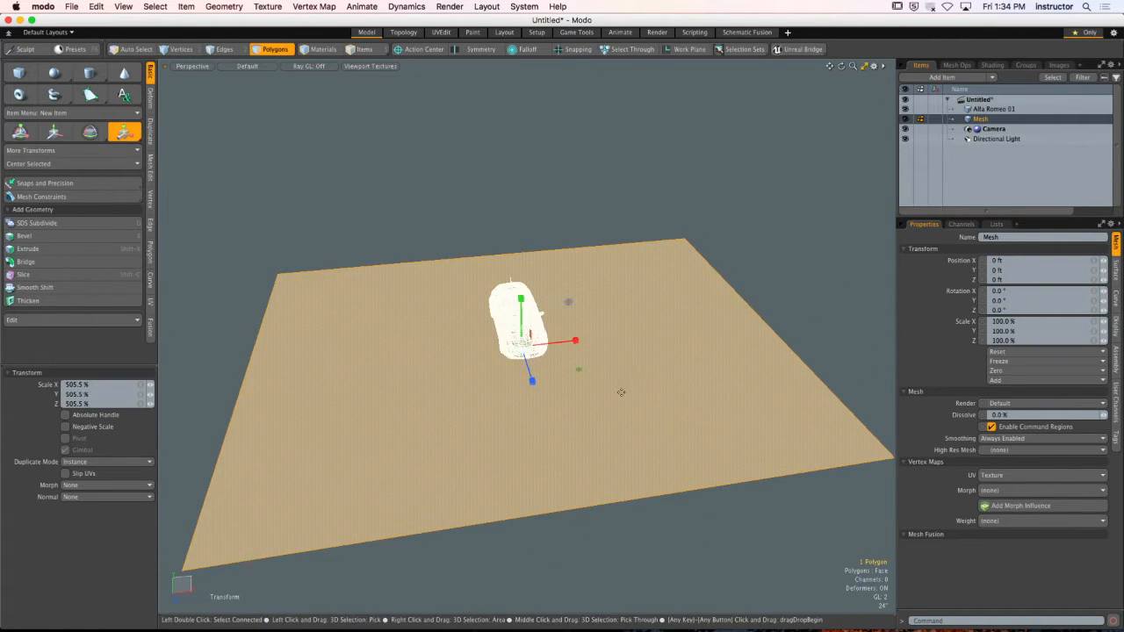
{"action": "key", "text": "q"}
{"action": "left_click", "coordinate": [559, 167]}
{"action": "left_click_drag", "start_coordinate": [559, 168], "coordinate": [553, 142], "text": "alt"}
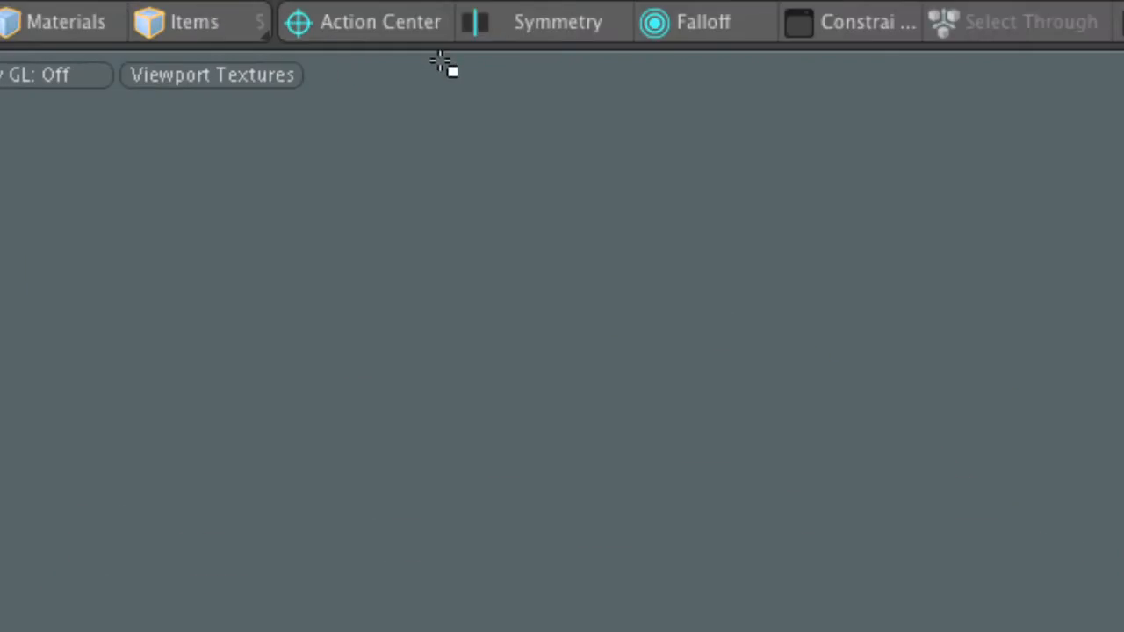
Look over the Automotive mesh presets in the Layout workspace again.
{"action": "left_click", "coordinate": [645, 103]}
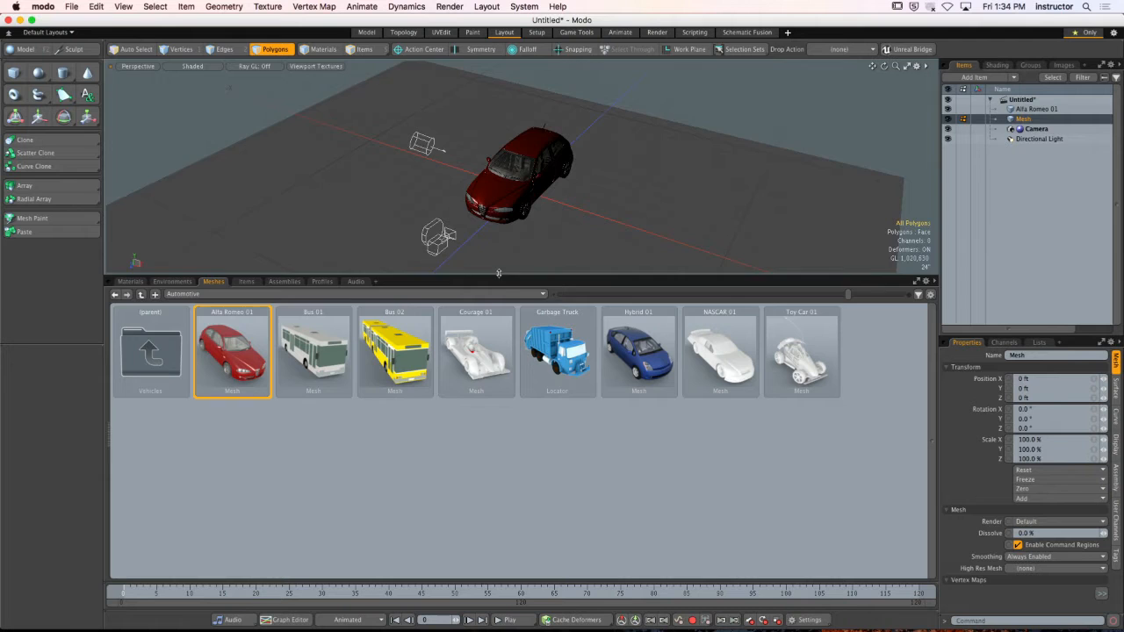
{"action": "mouse_move", "coordinate": [497, 273]}
{"action": "left_mouse_down"}
{"action": "mouse_move", "coordinate": [498, 289]}
{"action": "mouse_move", "coordinate": [498, 275]}
{"action": "left_mouse_up"}
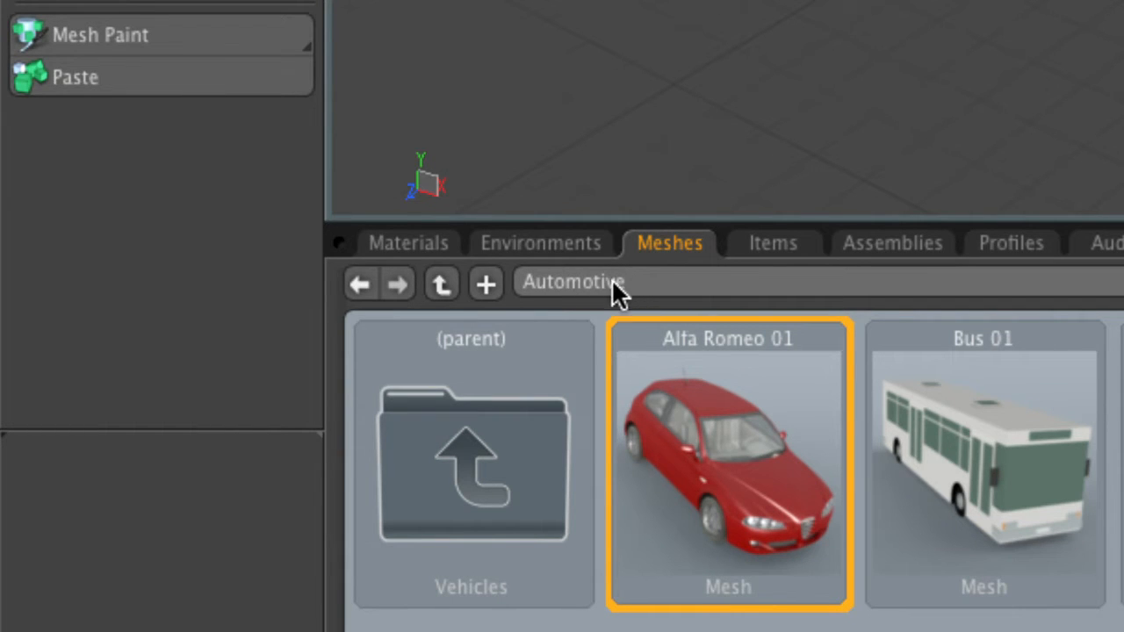
{"action": "mouse_move", "coordinate": [849, 473]}
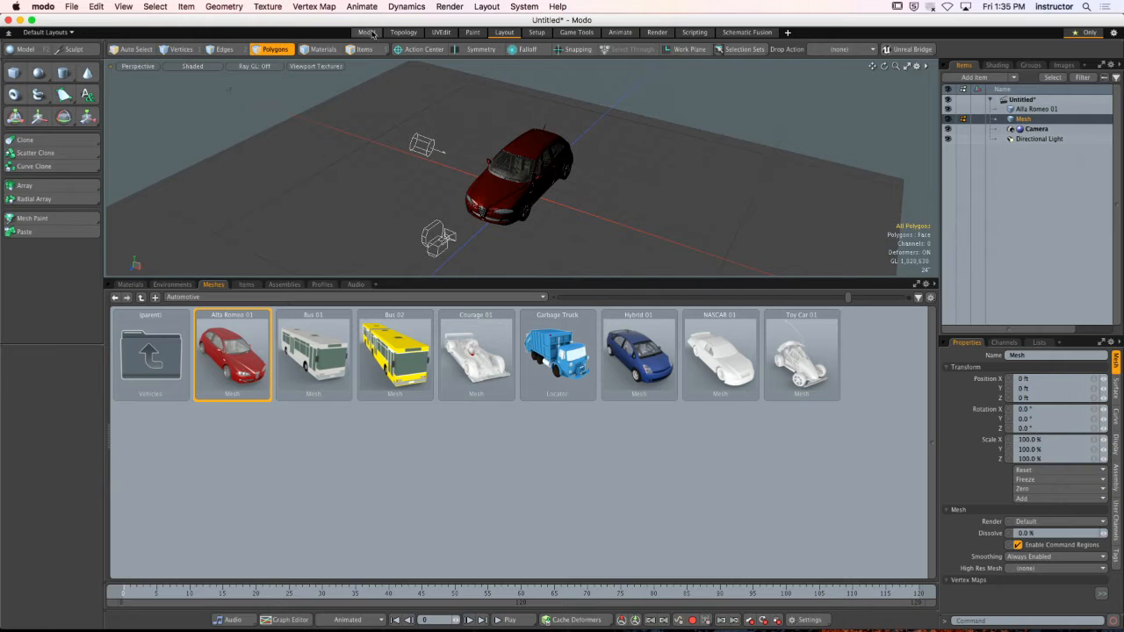
Return to the Model workspace and scale the ground plane's polygon up further around the car.
{"action": "left_click", "coordinate": [367, 32]}
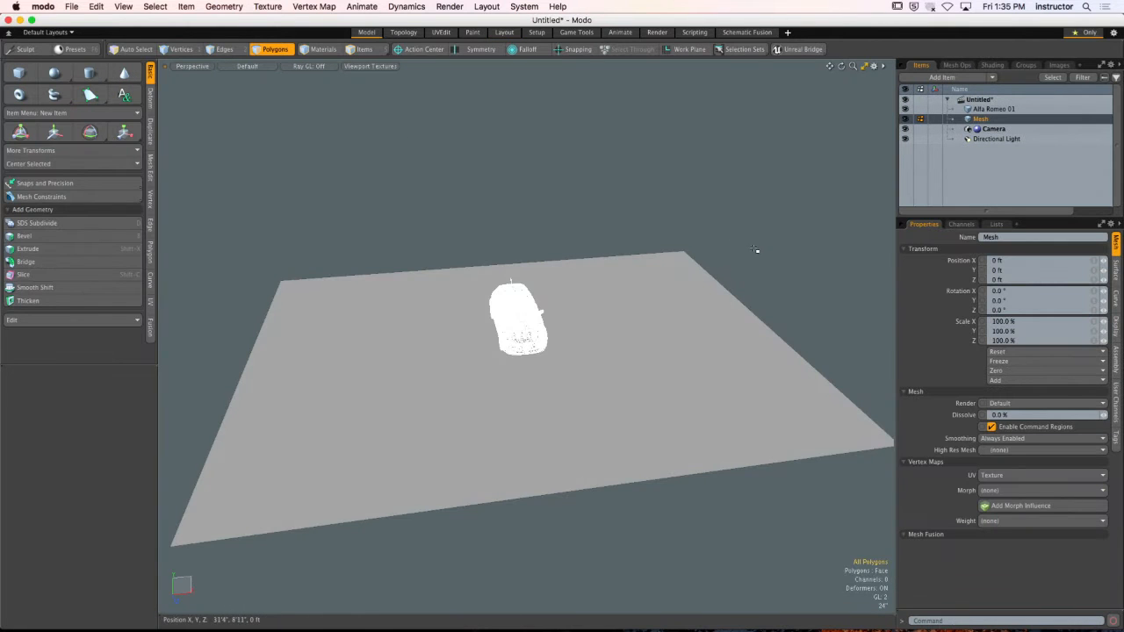
{"action": "mouse_move", "coordinate": [564, 351]}
{"action": "left_mouse_down", "text": "alt"}
{"action": "mouse_move", "coordinate": [431, 302]}
{"action": "mouse_move", "coordinate": [574, 354]}
{"action": "left_mouse_up", "text": "alt"}
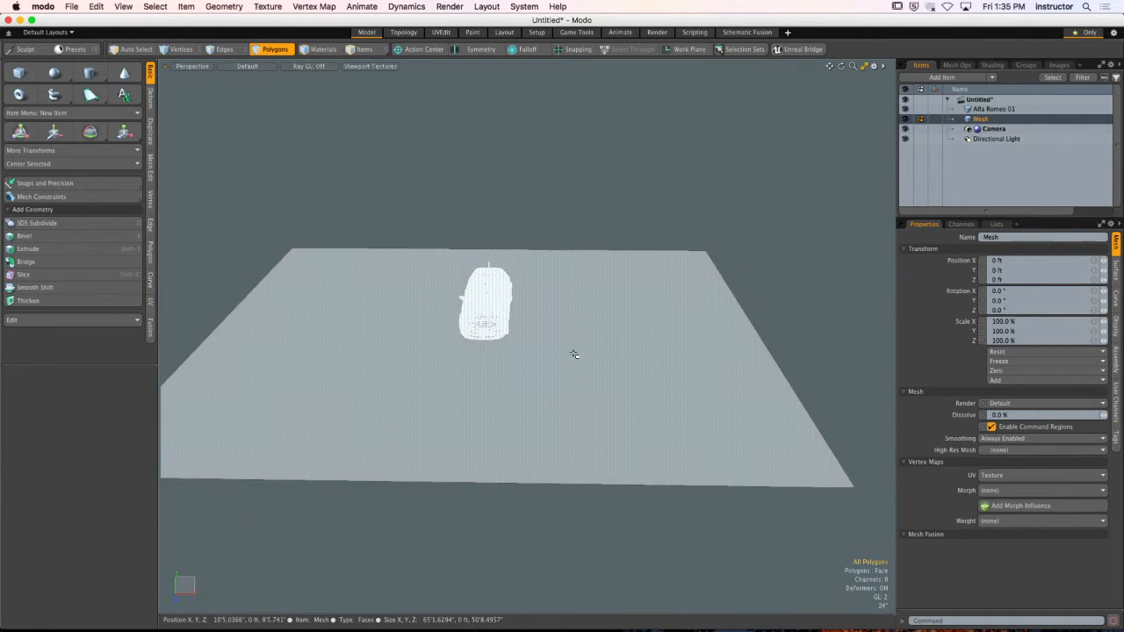
{"action": "left_click", "coordinate": [574, 354]}
{"action": "key", "text": "r"}
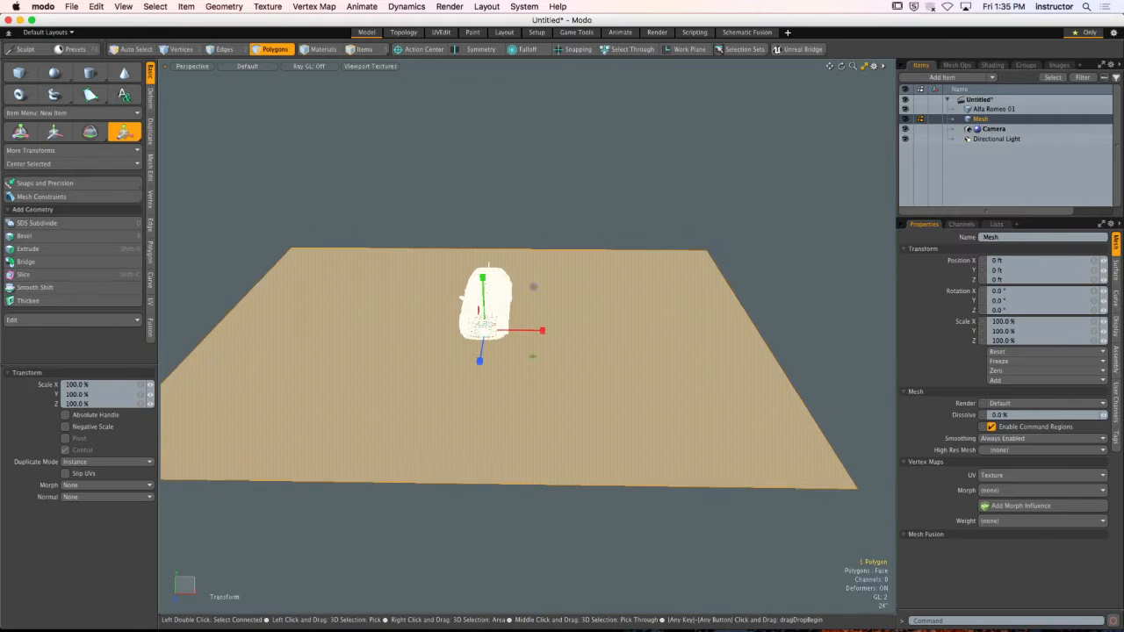
{"action": "left_click_drag", "start_coordinate": [484, 330], "coordinate": [560, 335]}
{"action": "key", "text": "q"}
{"action": "left_click", "coordinate": [537, 166]}
{"action": "left_click_drag", "start_coordinate": [537, 168], "coordinate": [537, 228], "text": "alt"}
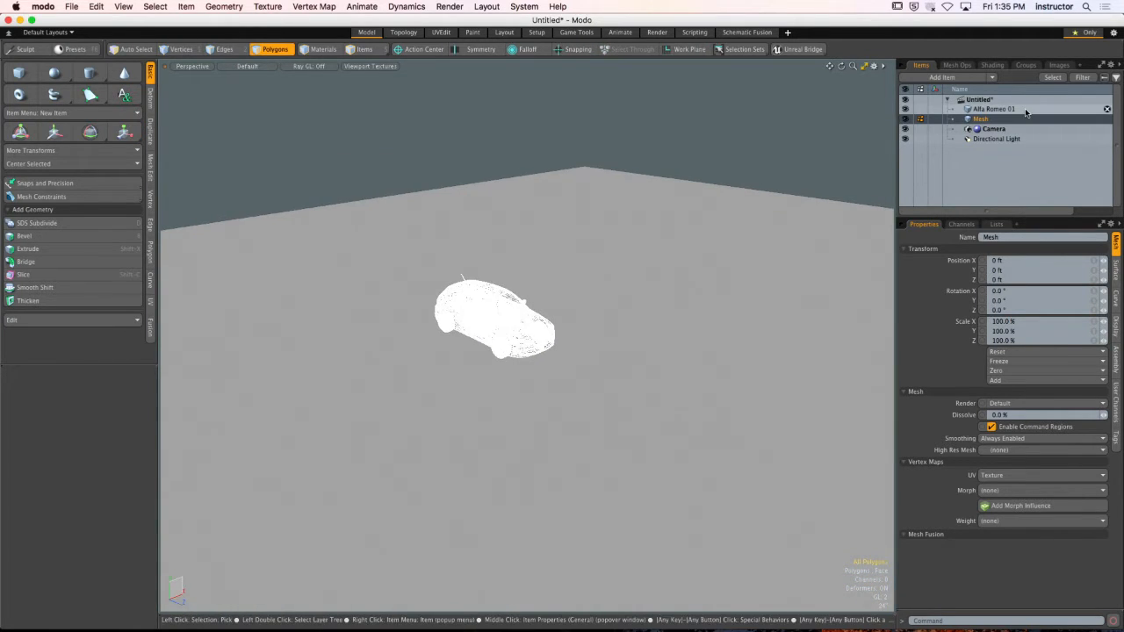
Make the Alfa Romeo 01 mesh active, select all of its polygons to check their number, and clear the selection.
{"action": "left_click", "coordinate": [1025, 111]}
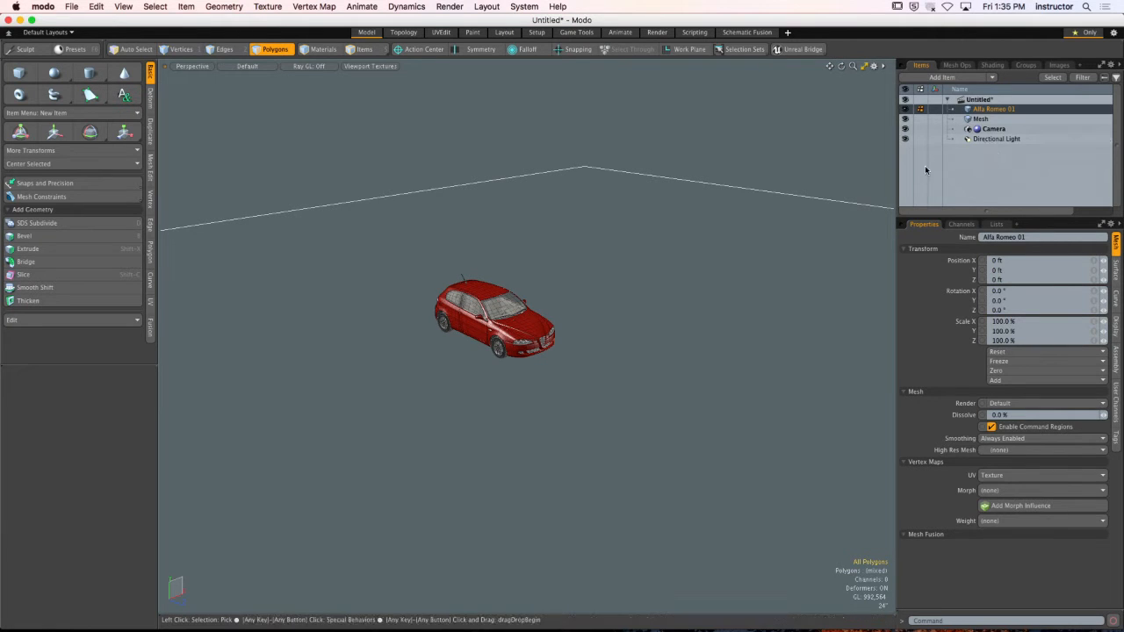
{"action": "left_click_drag", "start_coordinate": [375, 245], "coordinate": [598, 414]}
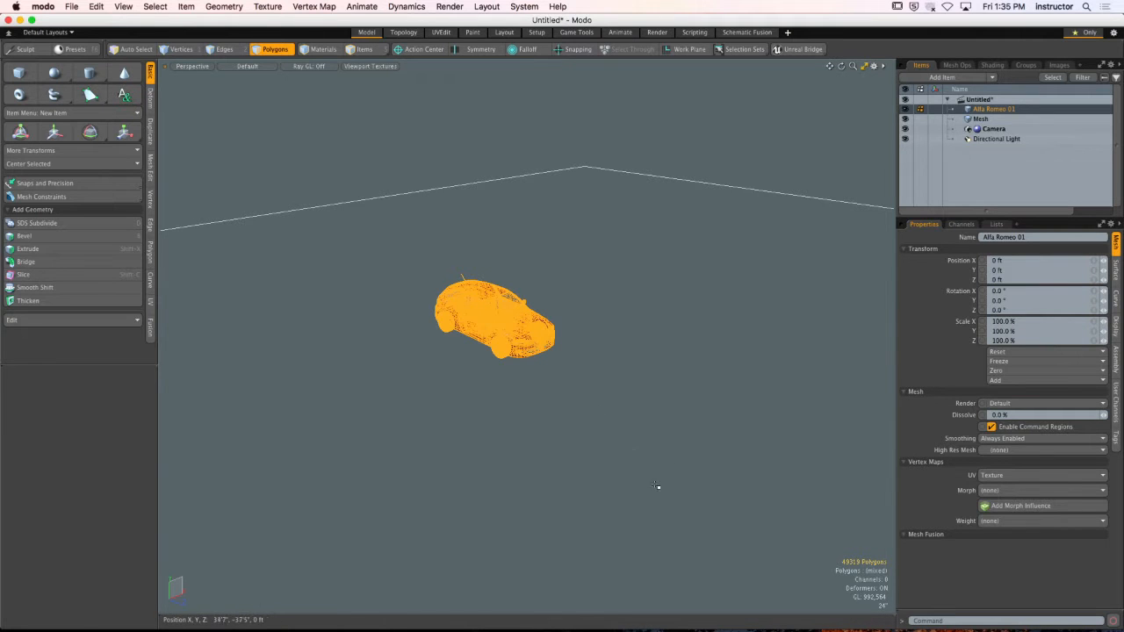
{"action": "left_click_drag", "start_coordinate": [629, 449], "coordinate": [646, 309], "text": "alt+shift"}
{"action": "left_click", "coordinate": [677, 275]}
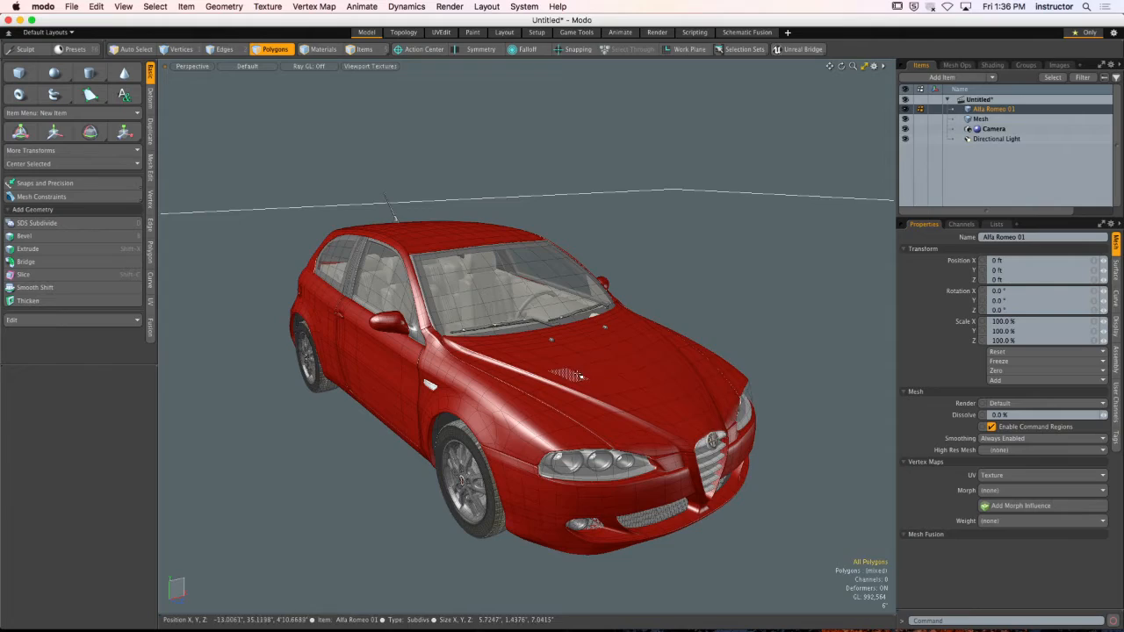
Examine the car's modeling detail up close, from the hood into the interior and the driver's door buttons, and view the whole car again.
{"action": "left_click_drag", "start_coordinate": [621, 365], "coordinate": [467, 368]}
{"action": "left_click_drag", "start_coordinate": [467, 368], "coordinate": [432, 343], "text": "ctrl+alt"}
{"action": "left_click_drag", "start_coordinate": [751, 220], "coordinate": [488, 297], "text": "alt"}
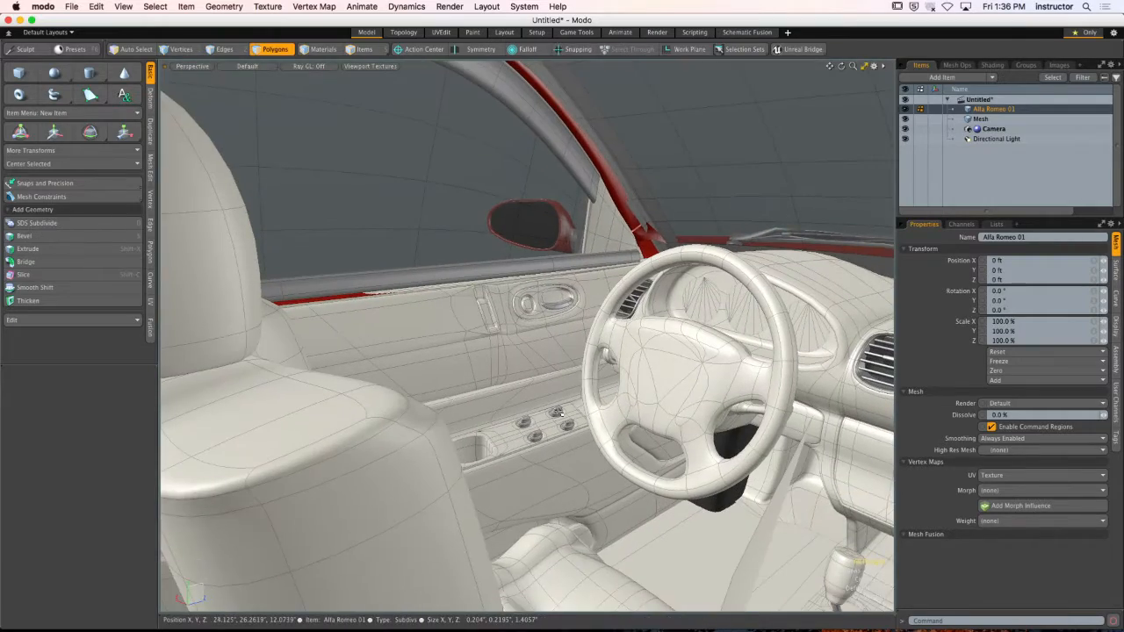
{"action": "double_click", "coordinate": [559, 409]}
{"action": "key", "text": "shift+a"}
{"action": "left_click_drag", "start_coordinate": [505, 351], "coordinate": [494, 283], "text": "alt"}
{"action": "left_click_drag", "start_coordinate": [508, 246], "coordinate": [481, 302], "text": "alt+shift"}
{"action": "left_click_drag", "start_coordinate": [481, 302], "coordinate": [439, 224], "text": "alt"}
{"action": "left_click", "coordinate": [464, 156]}
{"action": "left_click_drag", "start_coordinate": [439, 224], "coordinate": [606, 255], "text": "alt"}
{"action": "left_click_drag", "start_coordinate": [606, 255], "coordinate": [658, 221], "text": "alt+shift"}
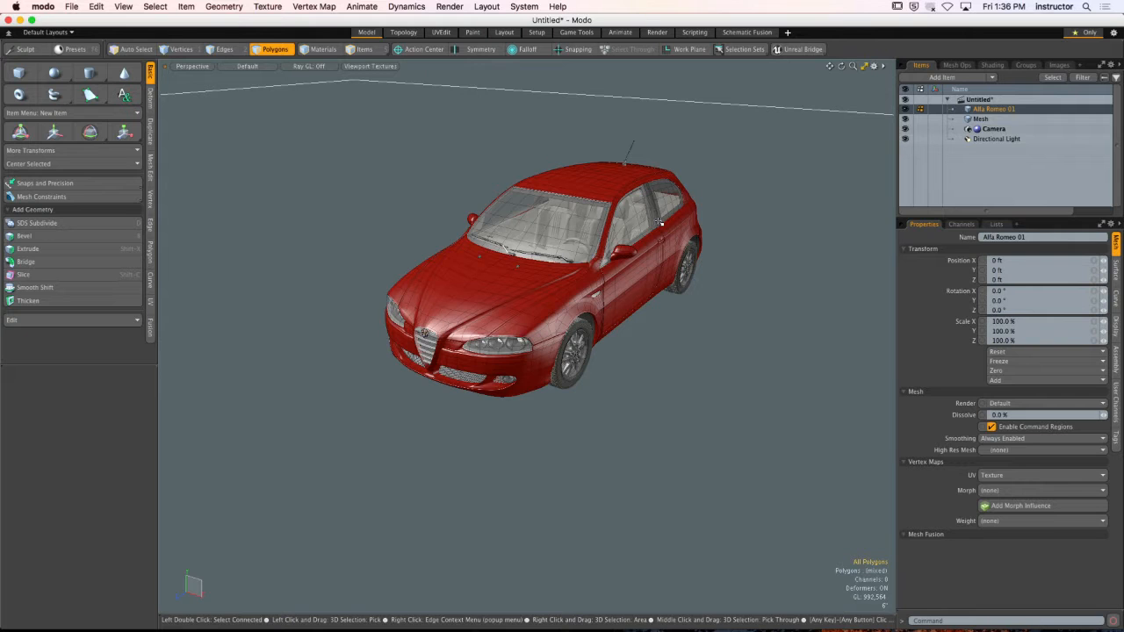
{"action": "left_click_drag", "start_coordinate": [553, 230], "coordinate": [571, 211], "text": "alt"}
{"action": "scroll", "coordinate": [624, 270], "scroll_direction": "down", "scroll_amount": 5, "text": "alt"}
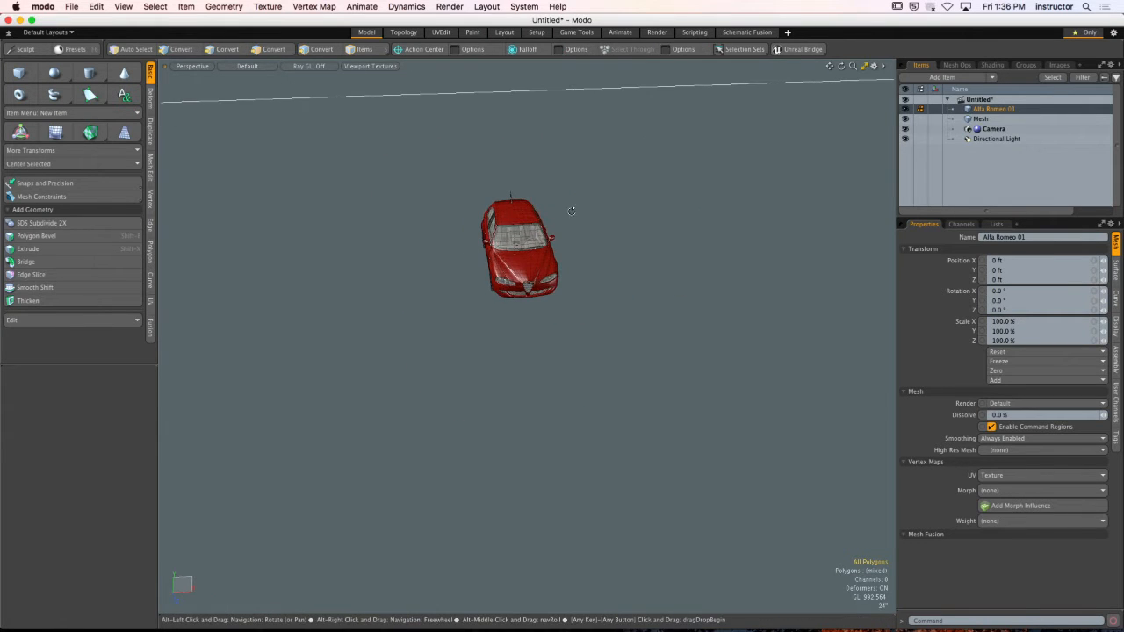
Clone the Alfa Romeo 01 item once in Items mode, offset about 10 ft along X.
{"action": "left_click", "coordinate": [364, 49]}
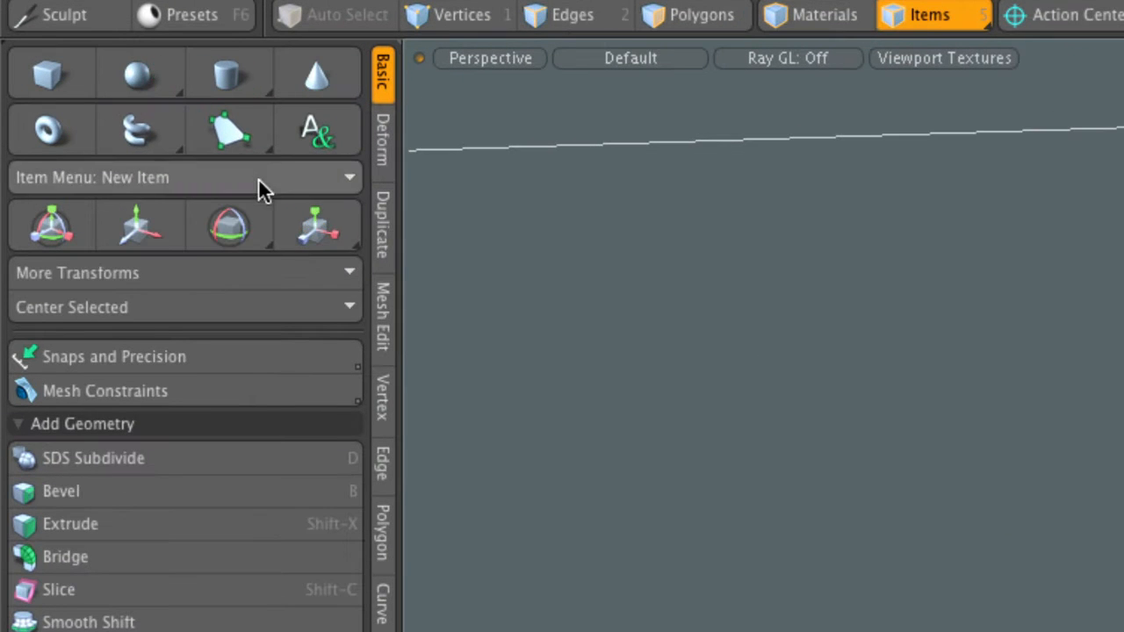
{"action": "left_click", "coordinate": [376, 220]}
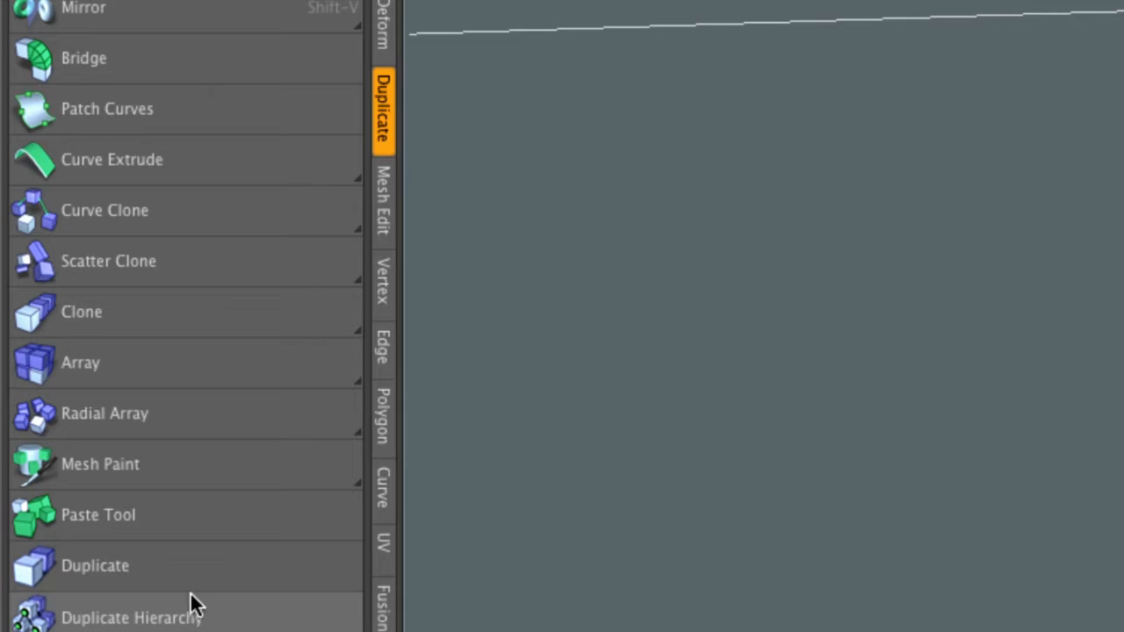
{"action": "left_click", "coordinate": [137, 303]}
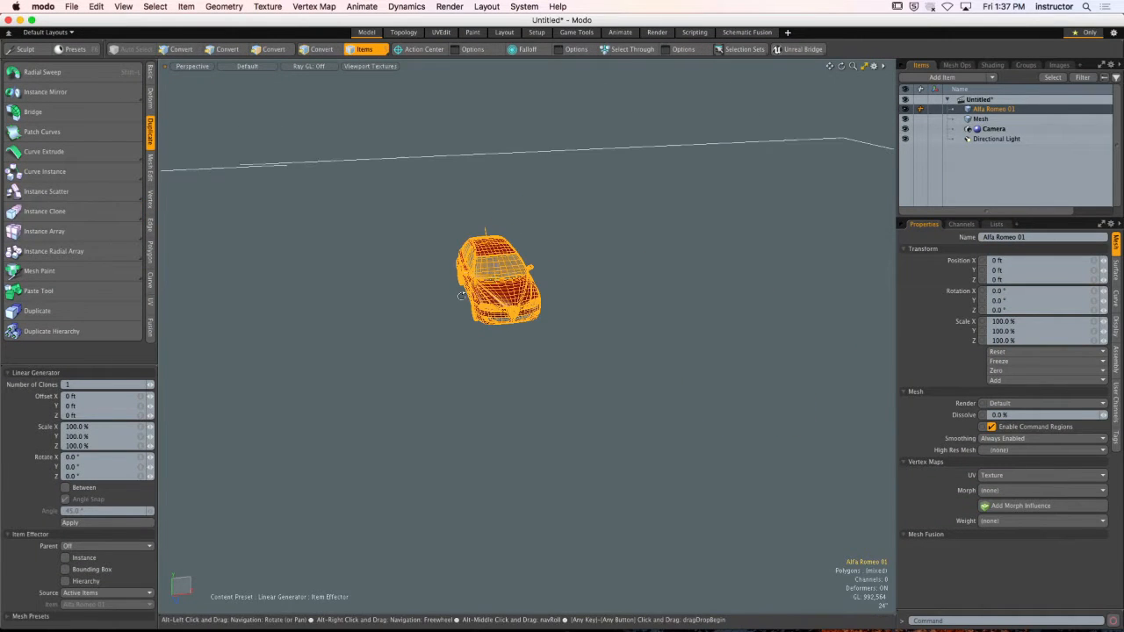
{"action": "left_click", "coordinate": [497, 283]}
{"action": "left_click_drag", "start_coordinate": [497, 283], "coordinate": [456, 294], "text": "alt"}
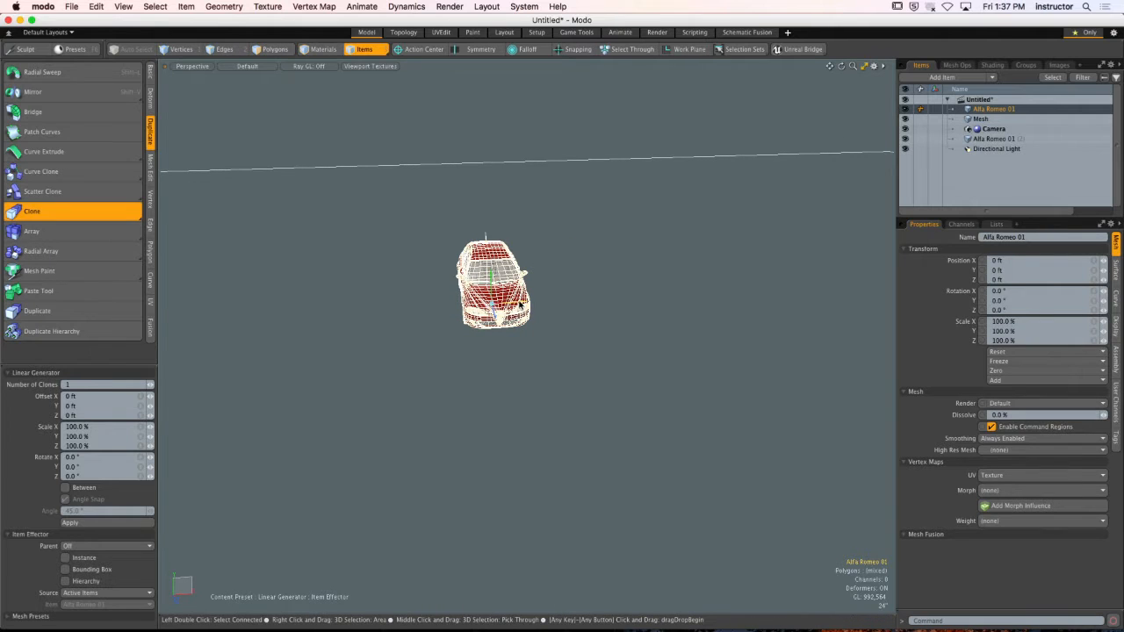
{"action": "mouse_move", "coordinate": [541, 300]}
{"action": "left_mouse_down"}
{"action": "mouse_move", "coordinate": [672, 292]}
{"action": "mouse_move", "coordinate": [591, 332]}
{"action": "left_mouse_up"}
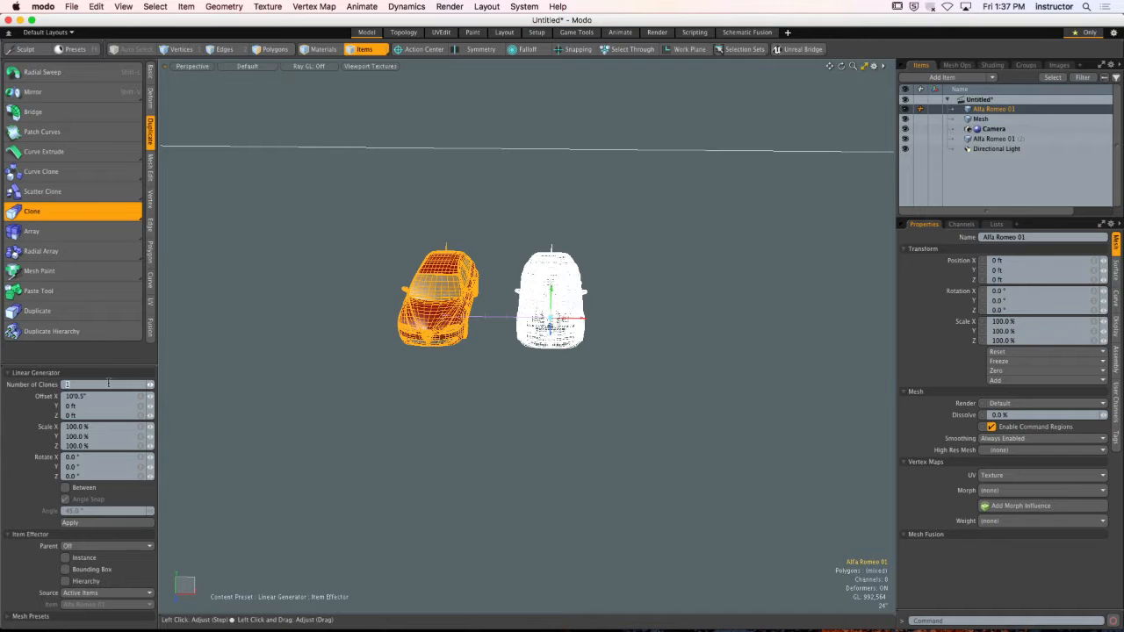
Set the number of car clones to 5, drop the Clone tool, and clear the item selection.
{"action": "key", "text": "Return"}
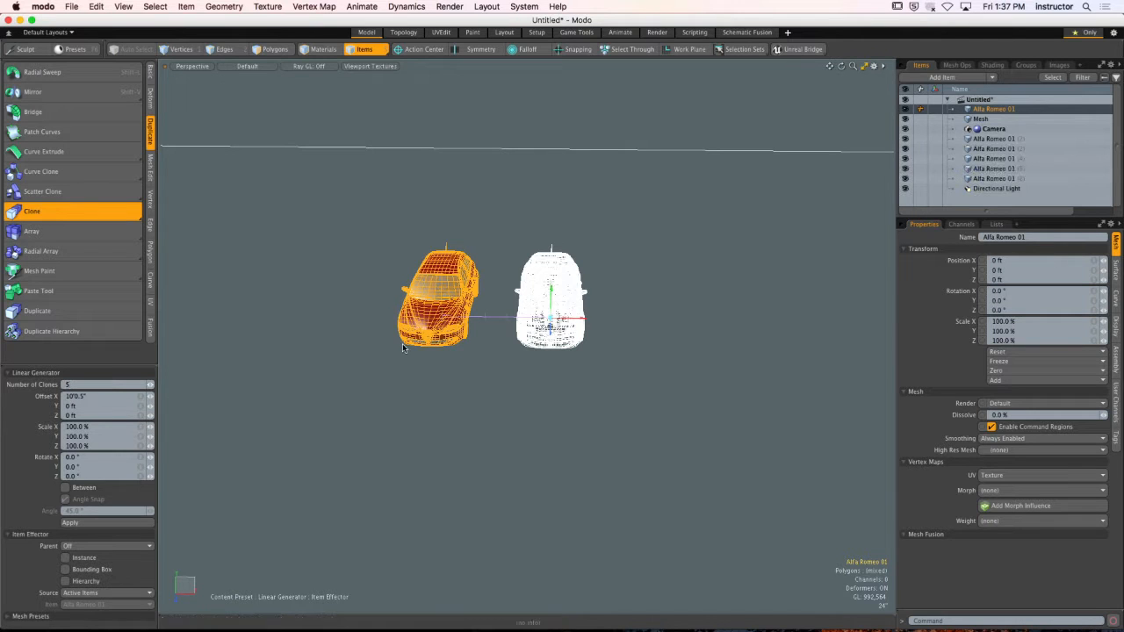
{"action": "scroll", "coordinate": [615, 269], "scroll_direction": "down", "scroll_amount": 2}
{"action": "mouse_move", "coordinate": [597, 273]}
{"action": "left_mouse_down", "text": "alt+shift"}
{"action": "mouse_move", "coordinate": [446, 292]}
{"action": "mouse_move", "coordinate": [543, 280]}
{"action": "mouse_move", "coordinate": [525, 230]}
{"action": "left_mouse_up", "text": "alt+shift"}
{"action": "key", "text": "q"}
{"action": "left_click", "coordinate": [516, 251]}
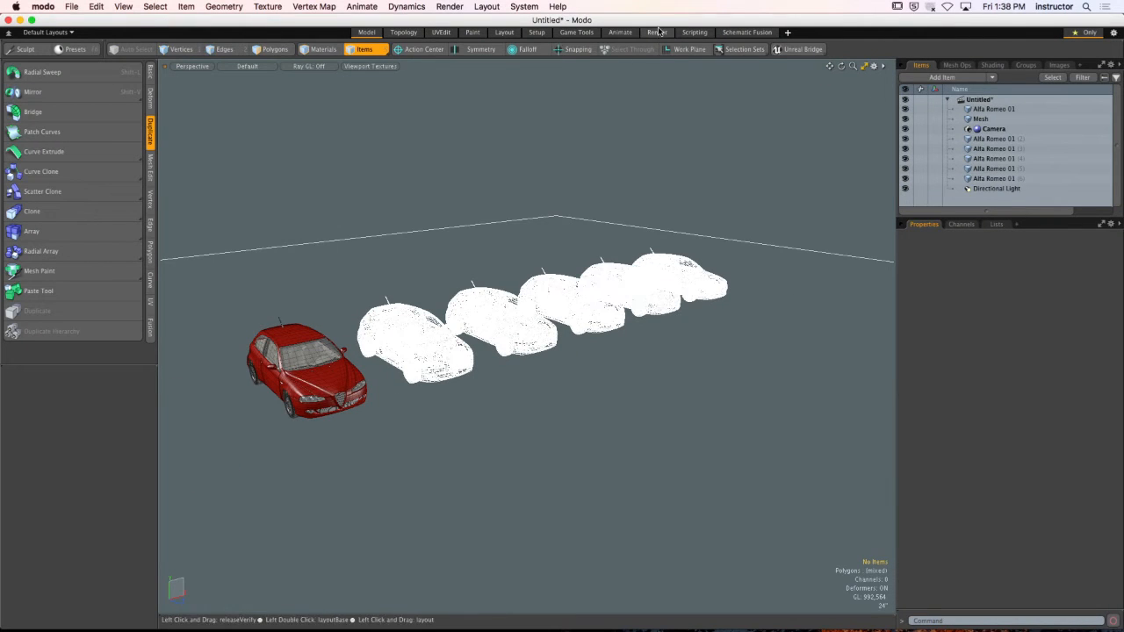
Switch to the Render workspace, set the 3D view to the render camera, and frame the row of cars closely.
{"action": "left_click", "coordinate": [660, 31]}
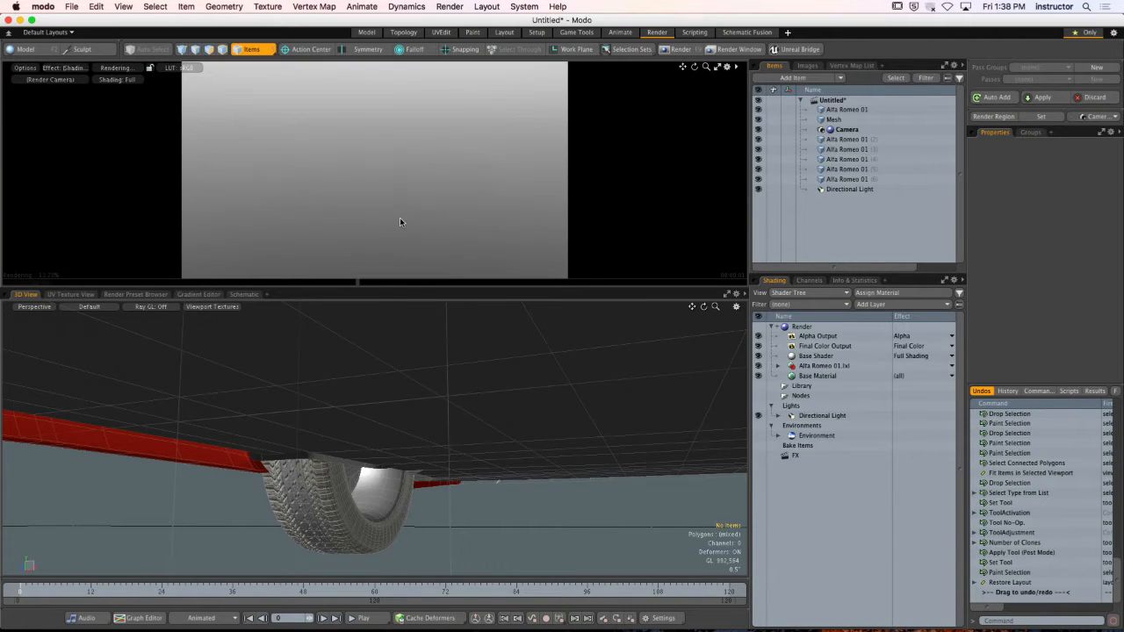
{"action": "key", "text": "a"}
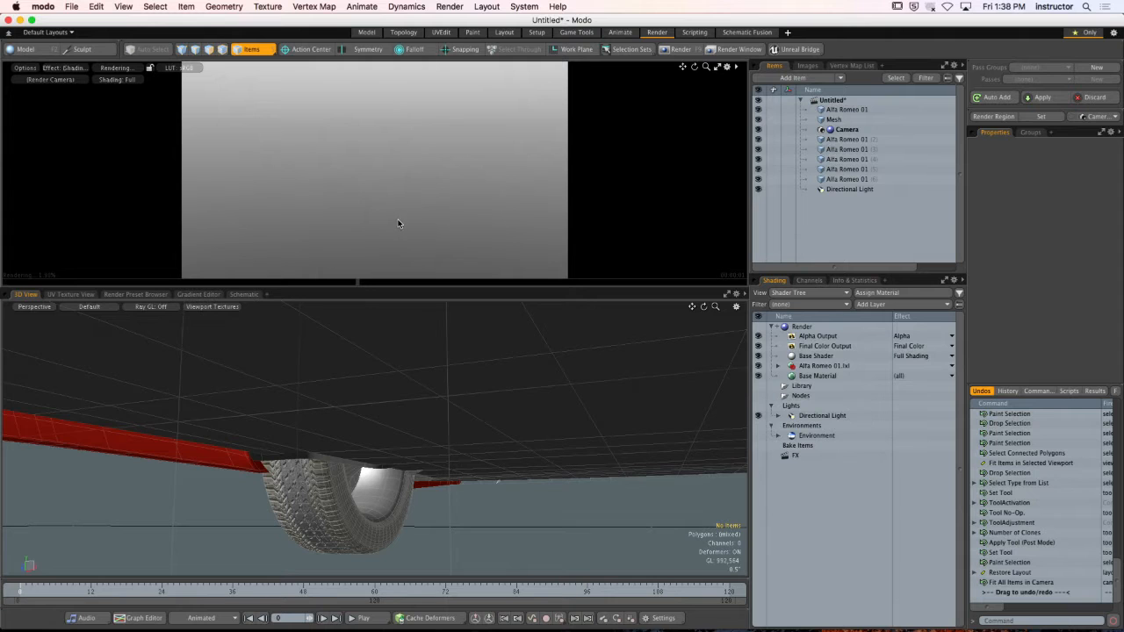
{"action": "left_click_drag", "start_coordinate": [408, 281], "coordinate": [658, 284]}
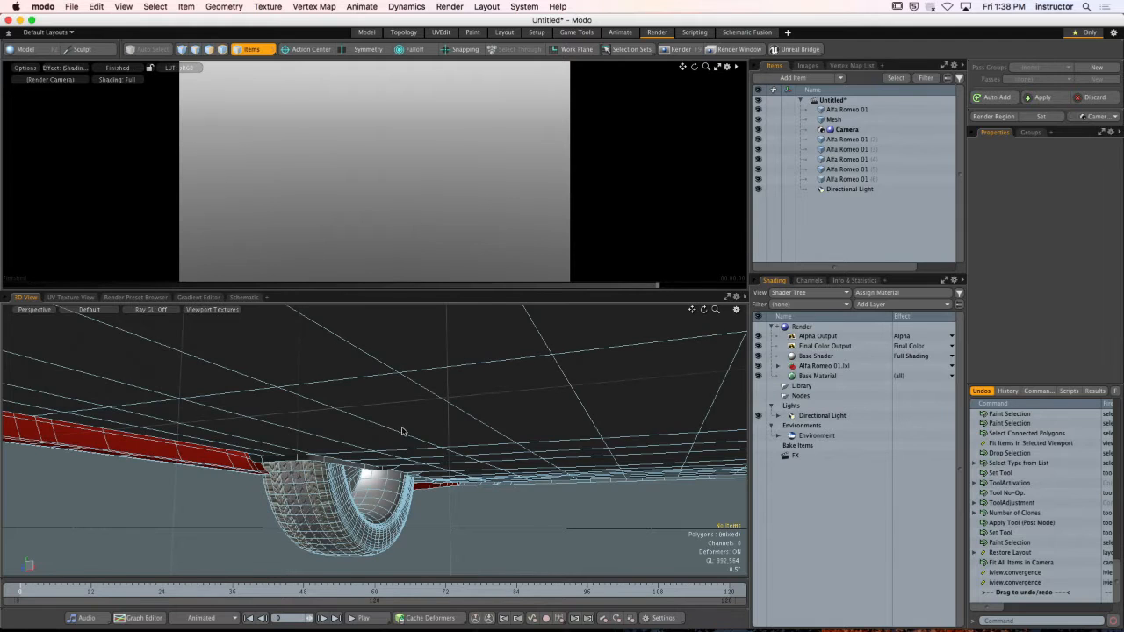
{"action": "key", "text": "period"}
{"action": "key", "text": "a"}
{"action": "left_click_drag", "start_coordinate": [434, 444], "coordinate": [454, 457], "text": "alt"}
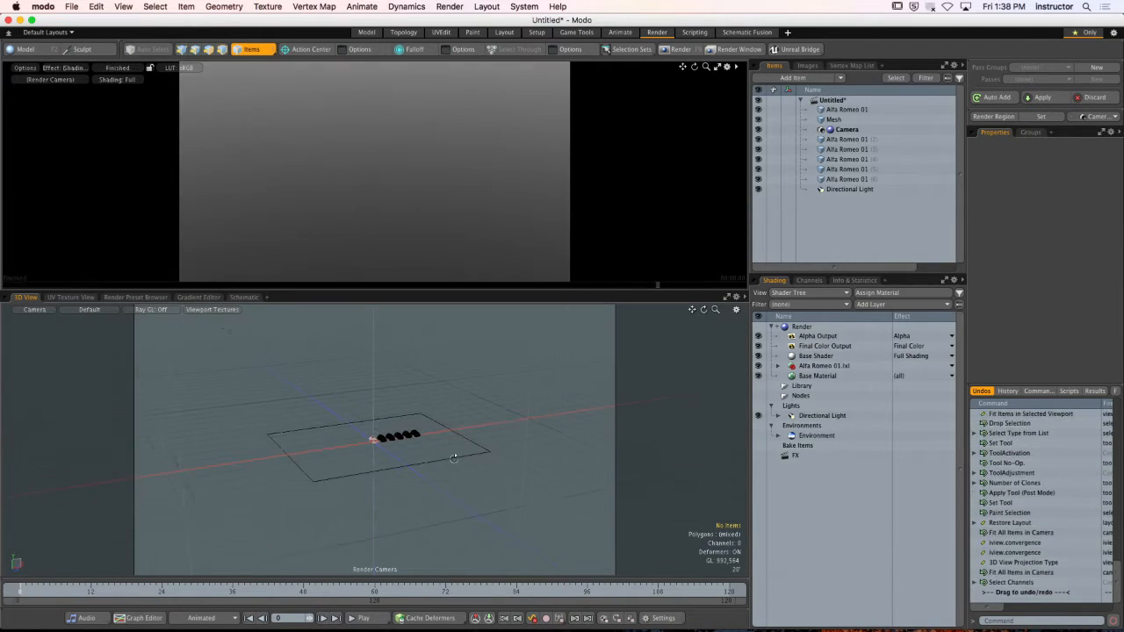
{"action": "left_click_drag", "start_coordinate": [382, 445], "coordinate": [546, 430], "text": "ctrl+alt"}
{"action": "left_click_drag", "start_coordinate": [474, 430], "coordinate": [419, 425], "text": "ctrl+alt"}
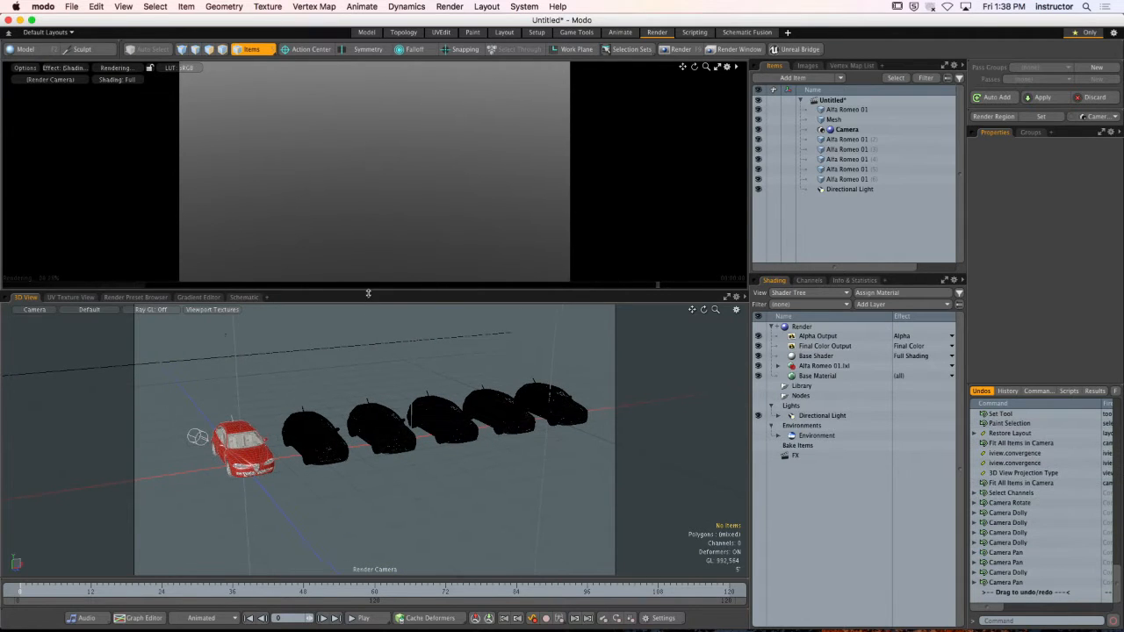
{"action": "left_click_drag", "start_coordinate": [368, 292], "coordinate": [368, 297]}
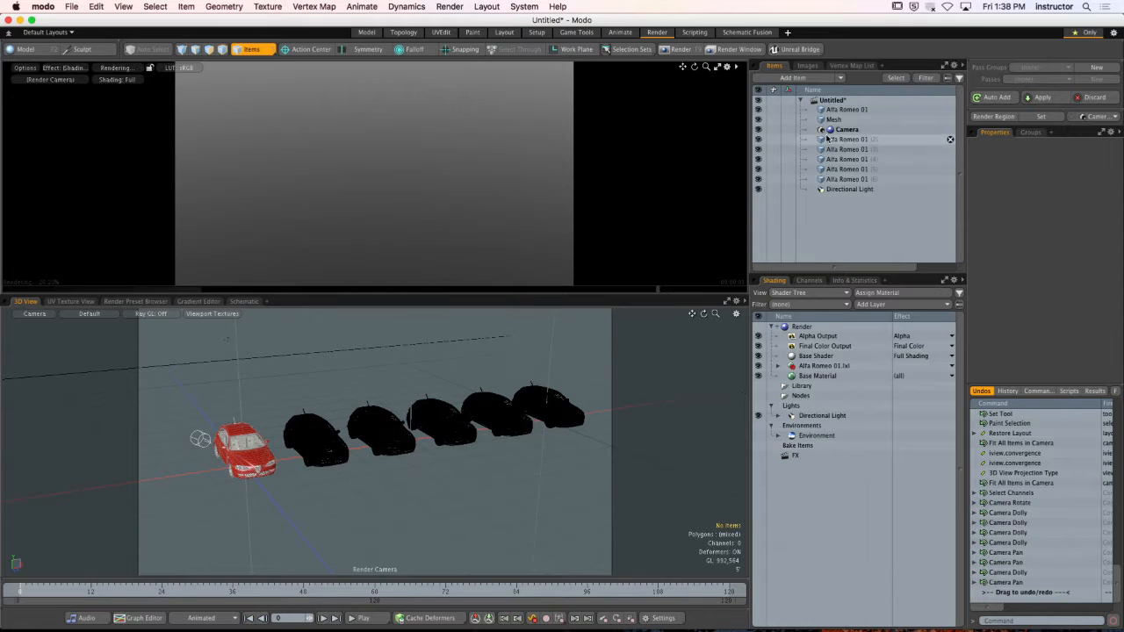
Move the Camera item to the beginning of the item list and lower the render camera's angle on the cars.
{"action": "left_click_drag", "start_coordinate": [826, 132], "coordinate": [821, 106]}
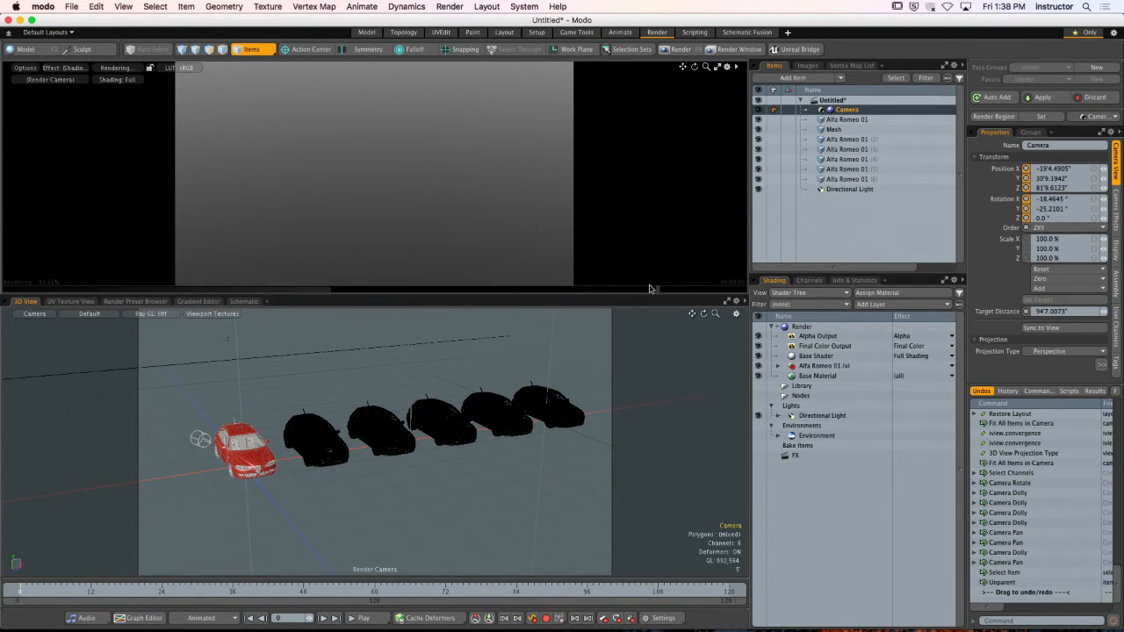
{"action": "left_click", "coordinate": [64, 71]}
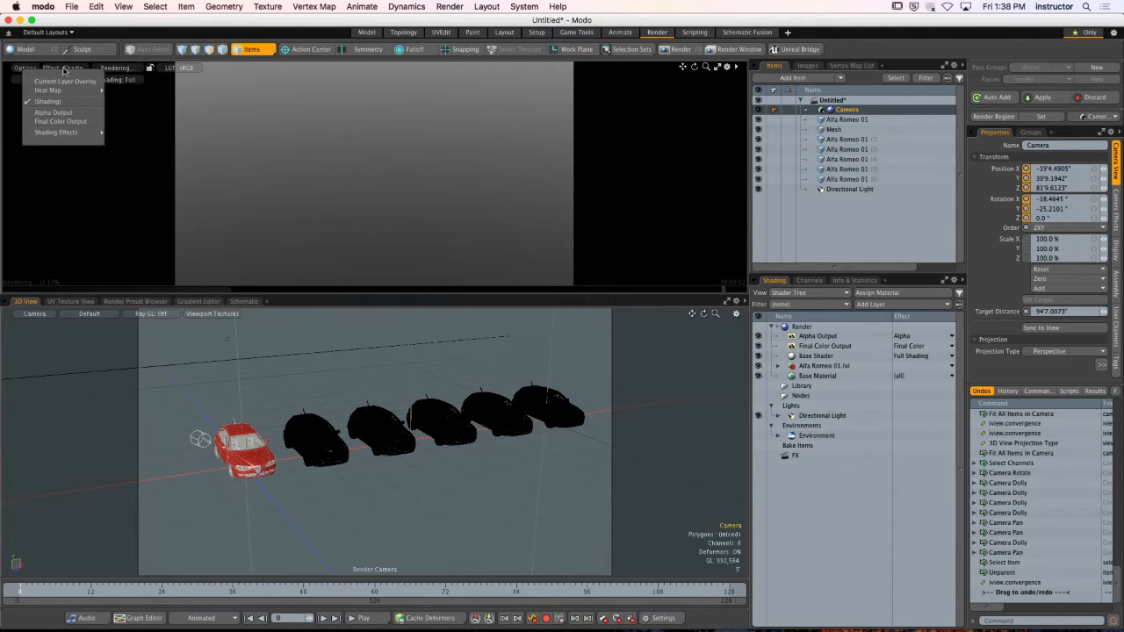
{"action": "left_click", "coordinate": [65, 70]}
{"action": "left_click", "coordinate": [86, 210]}
{"action": "left_click_drag", "start_coordinate": [390, 489], "coordinate": [402, 464], "text": "ctrl+alt"}
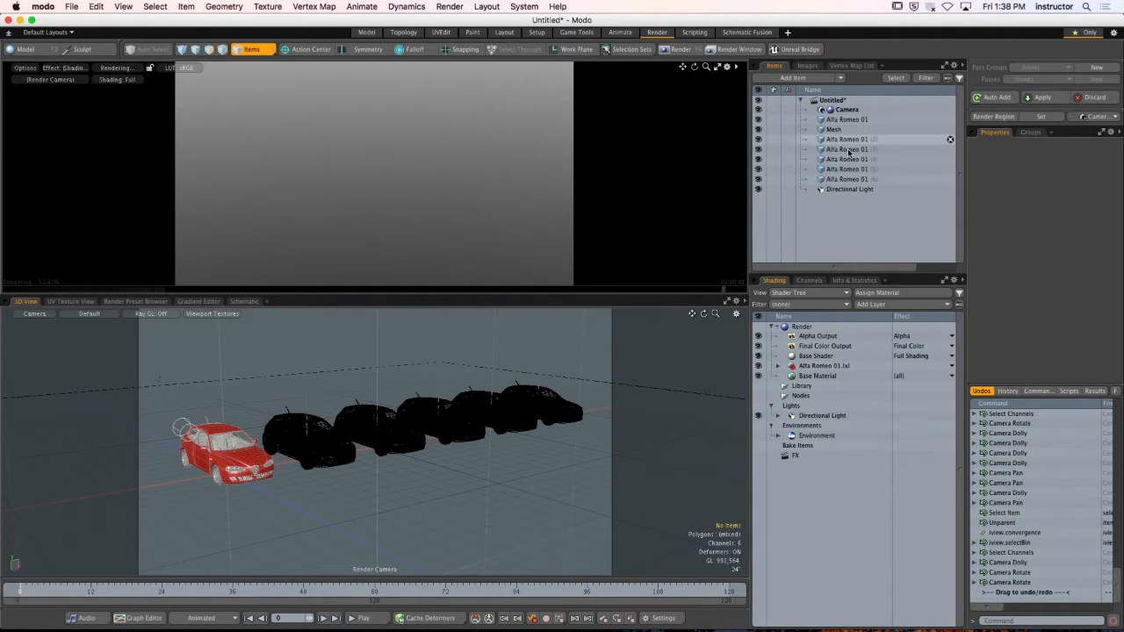
Expand the Alfa Romeo 01 material group and make the ground mesh and all six car meshes active, leaving nothing selected.
{"action": "left_click", "coordinate": [777, 365]}
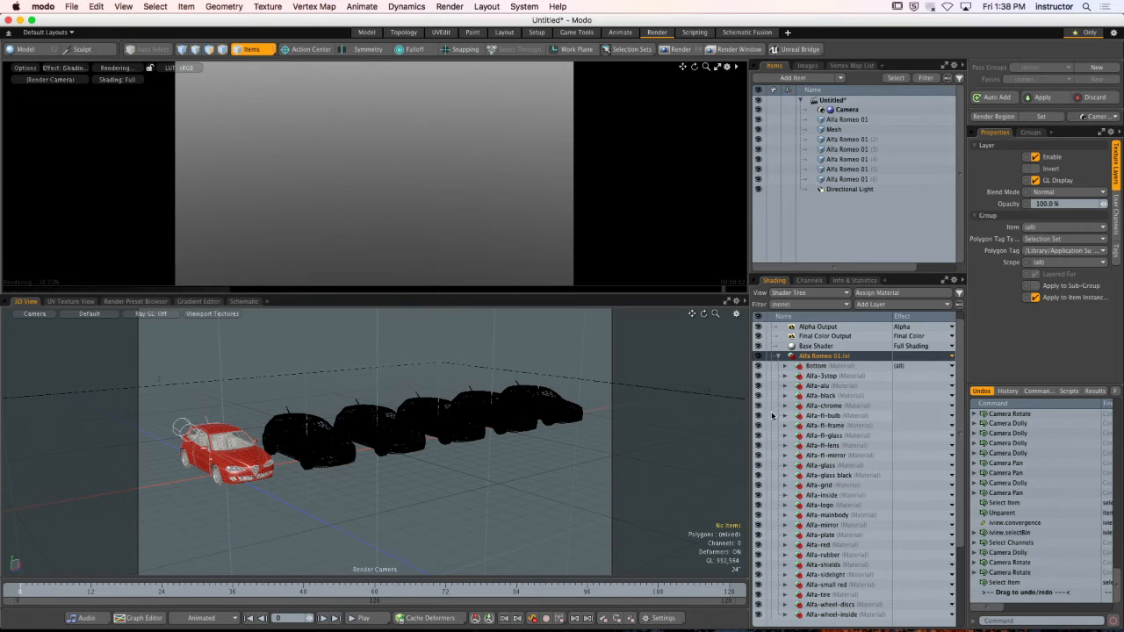
{"action": "left_click", "coordinate": [833, 129]}
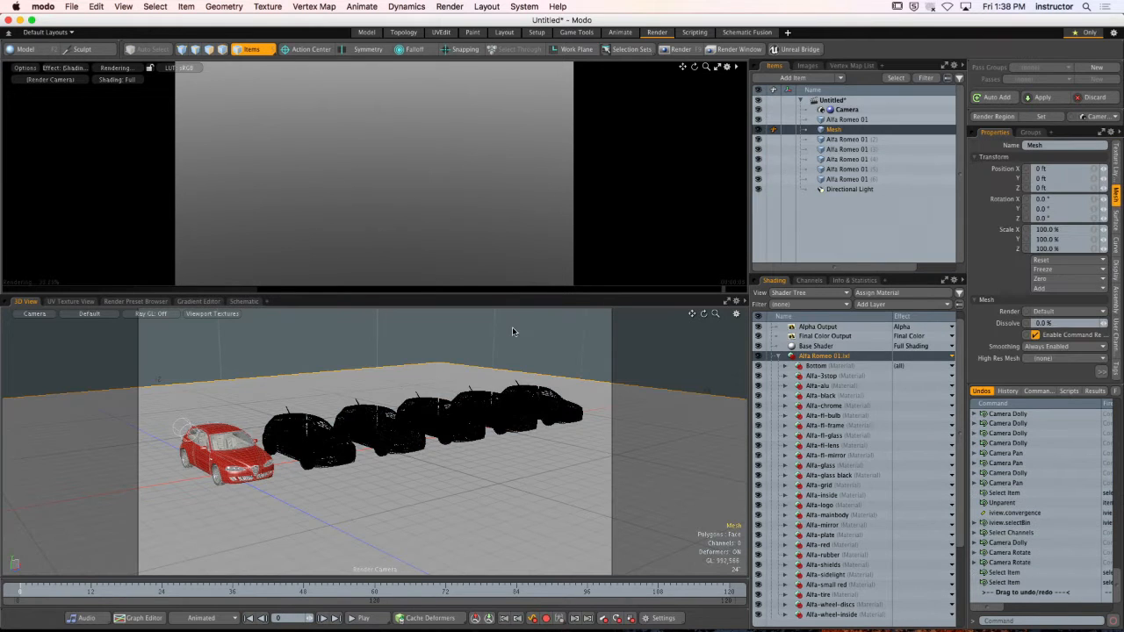
{"action": "left_click", "coordinate": [522, 337]}
{"action": "left_click", "coordinate": [851, 120]}
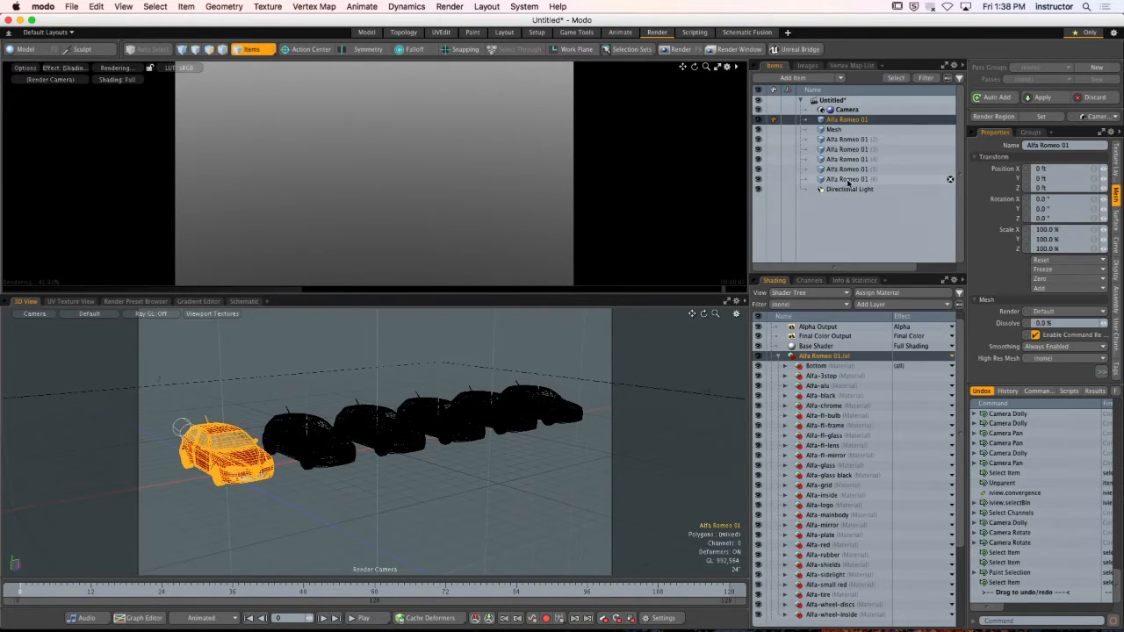
{"action": "left_click", "coordinate": [848, 179], "text": "shift"}
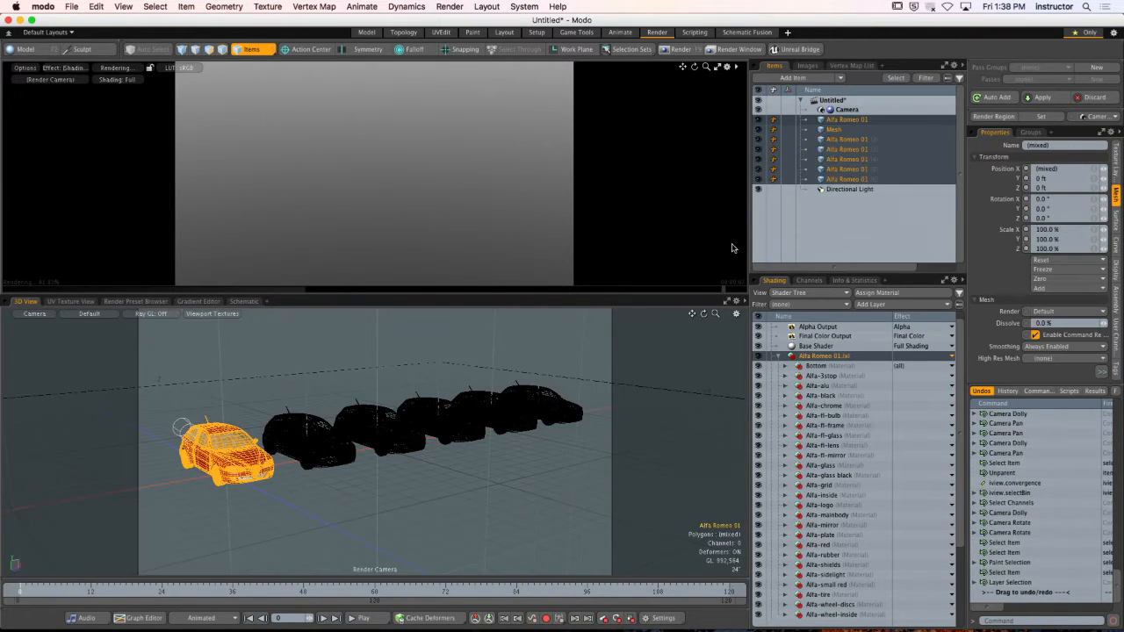
{"action": "left_click", "coordinate": [545, 342]}
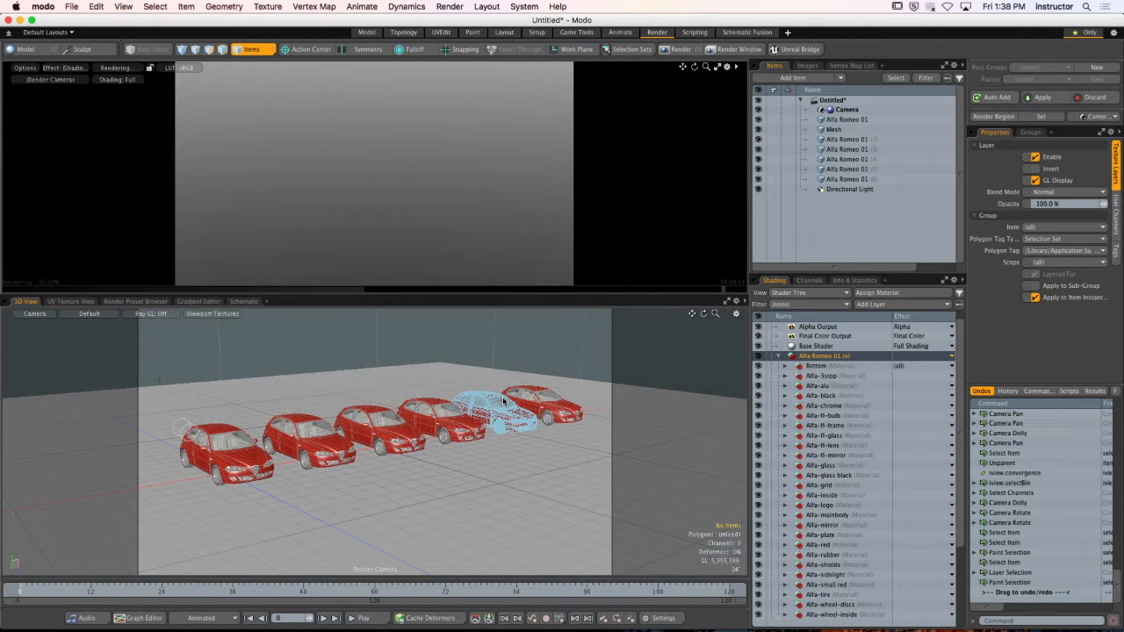
Render the scene with the cloned cars, review the render statistics, and close the render window.
{"action": "left_click", "coordinate": [678, 50]}
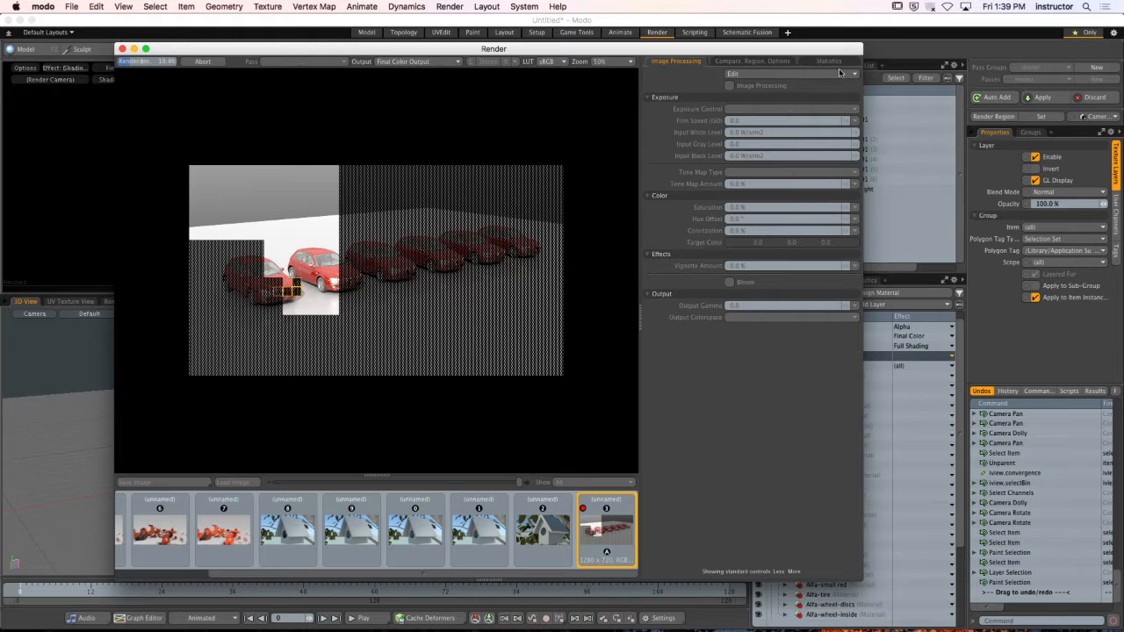
{"action": "left_click", "coordinate": [829, 61]}
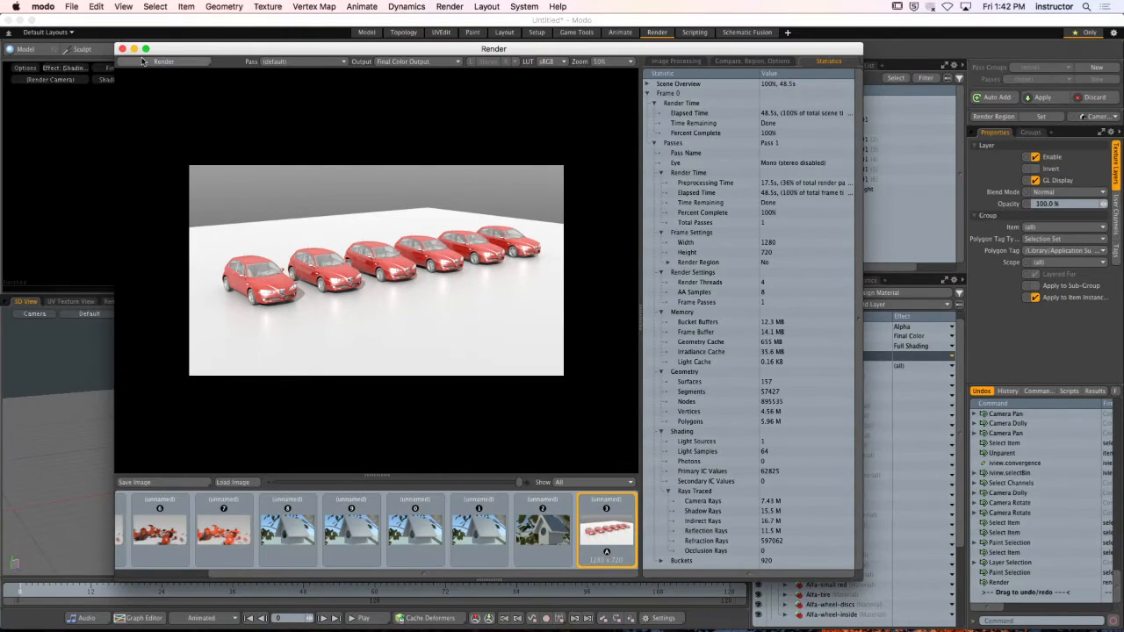
{"action": "left_click", "coordinate": [123, 49]}
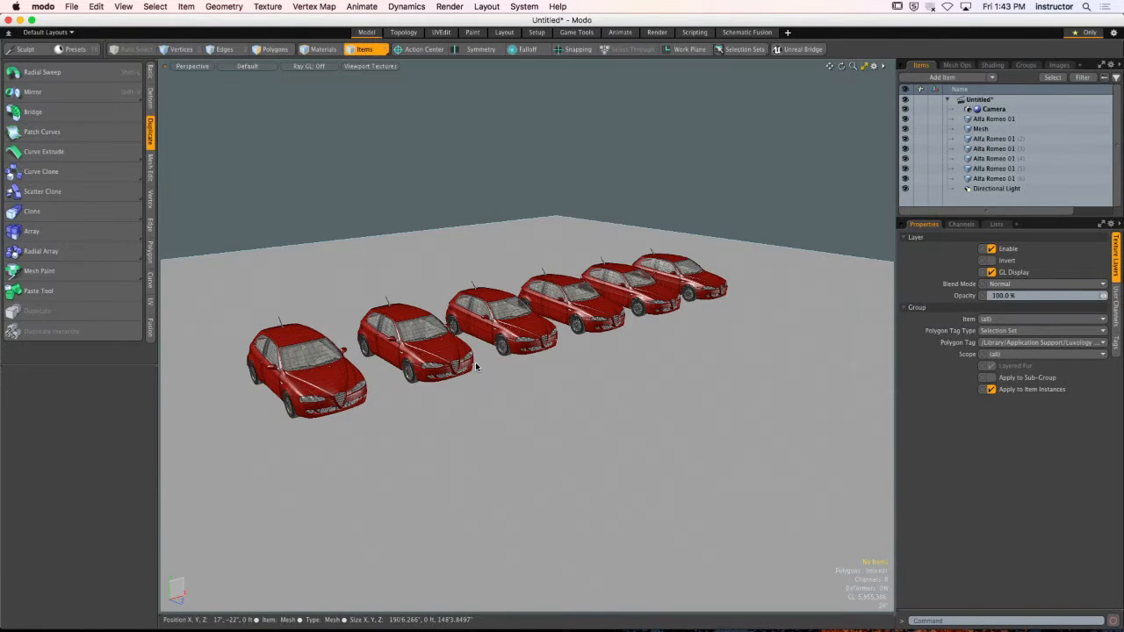
Delete the five cloned Alfa Romeo 01 mesh items in the Model workspace, keeping the original car.
{"action": "left_click", "coordinate": [413, 338]}
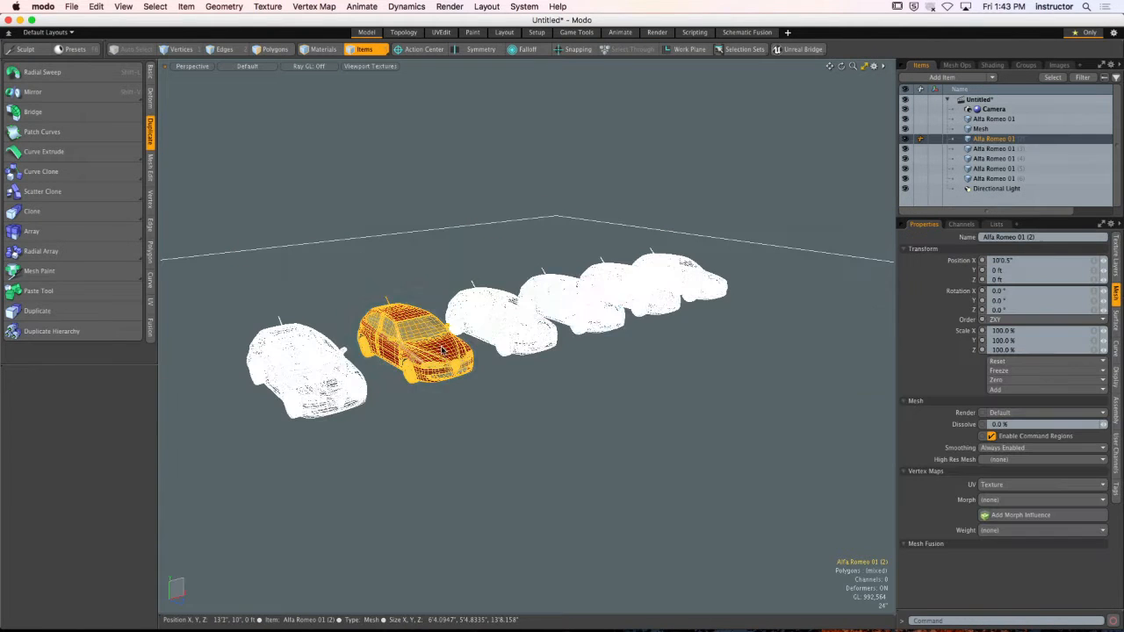
{"action": "left_click", "coordinate": [992, 178], "text": "shift"}
{"action": "right_click", "coordinate": [1011, 140]}
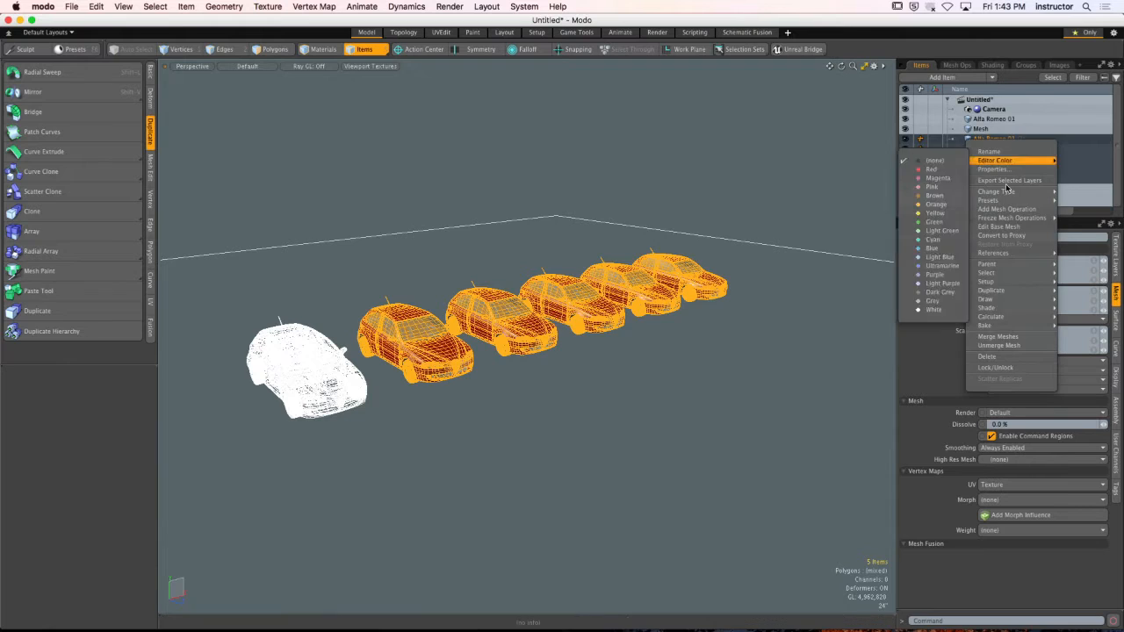
{"action": "mouse_move", "coordinate": [1001, 322]}
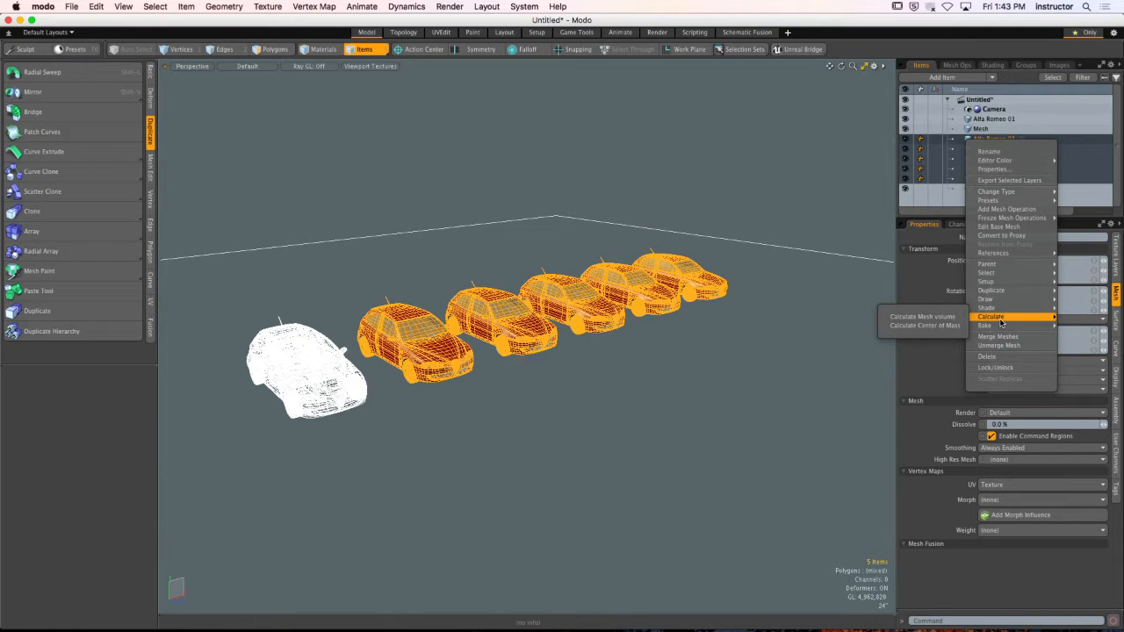
{"action": "left_click", "coordinate": [1006, 363]}
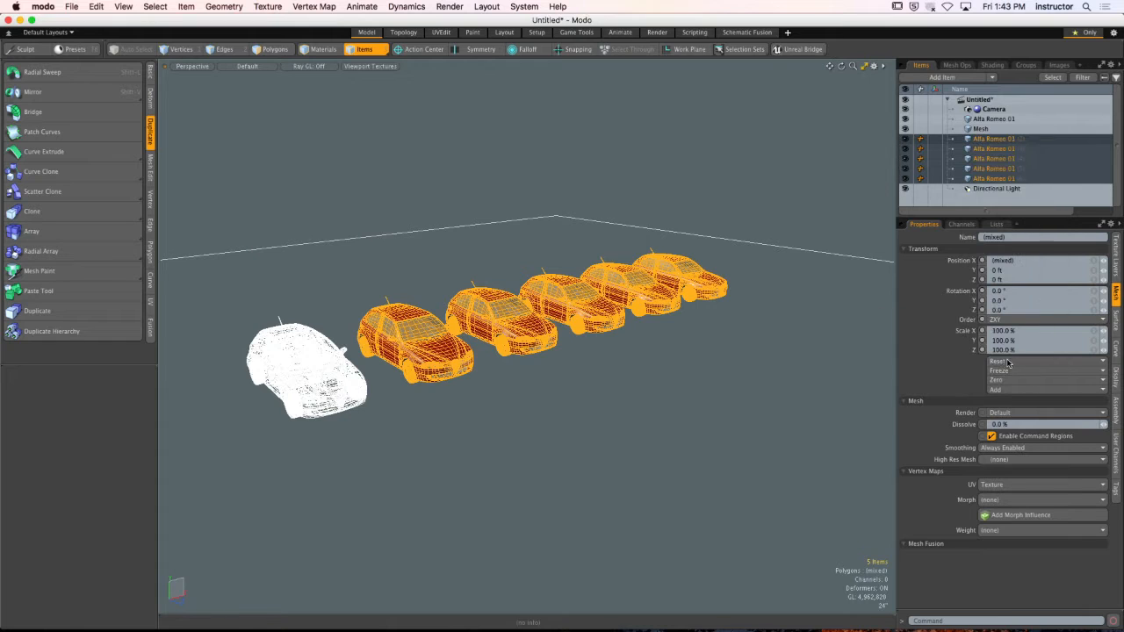
{"action": "left_click", "coordinate": [846, 414]}
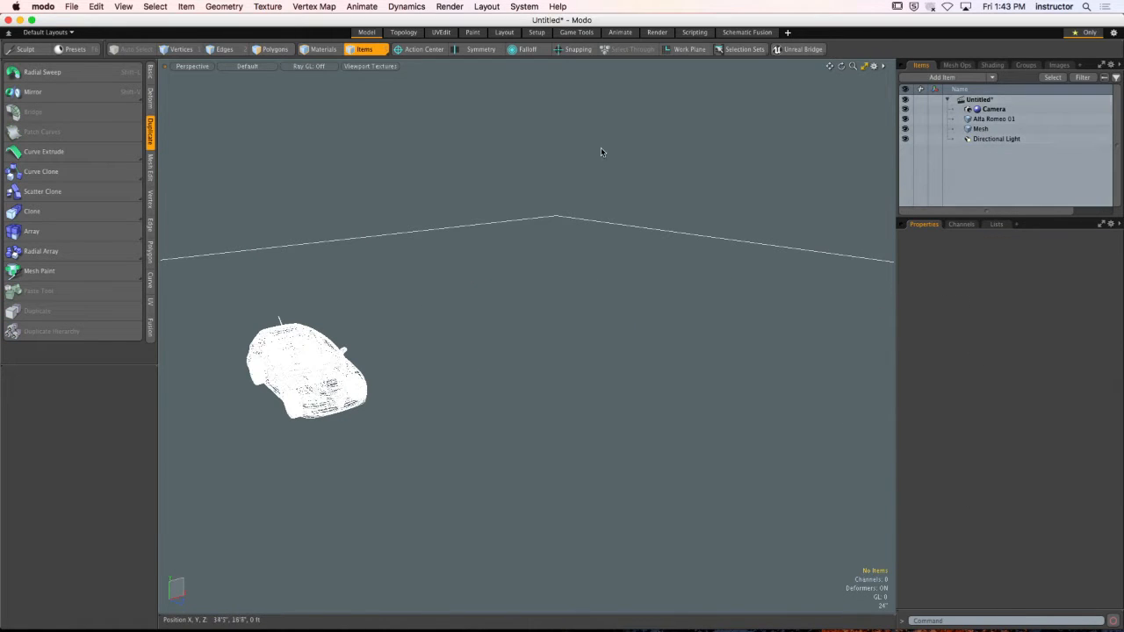
Make the Alfa Romeo 01 mesh active and create an instance clone of it offset about 8'3" along X.
{"action": "left_click", "coordinate": [1097, 118]}
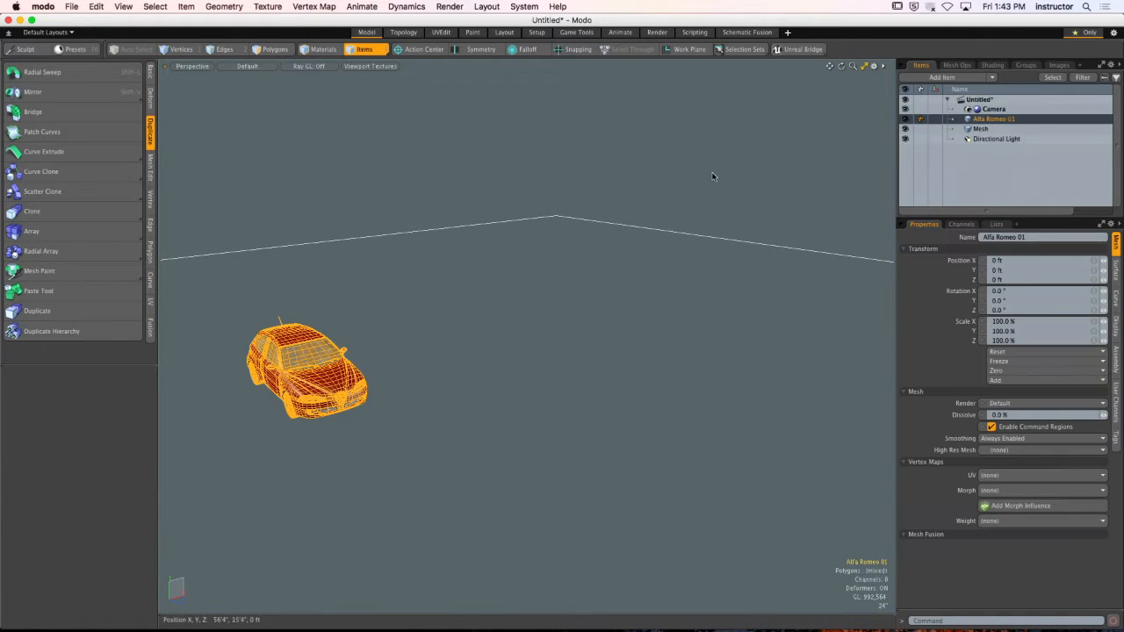
{"action": "left_click", "coordinate": [311, 176]}
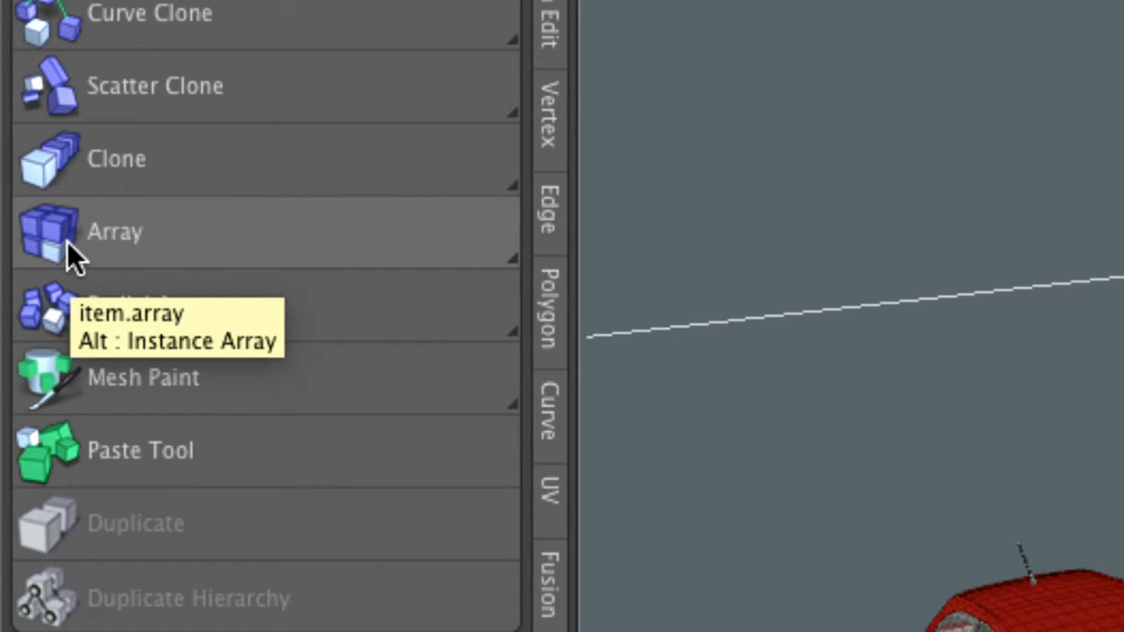
{"action": "key", "text": "alt"}
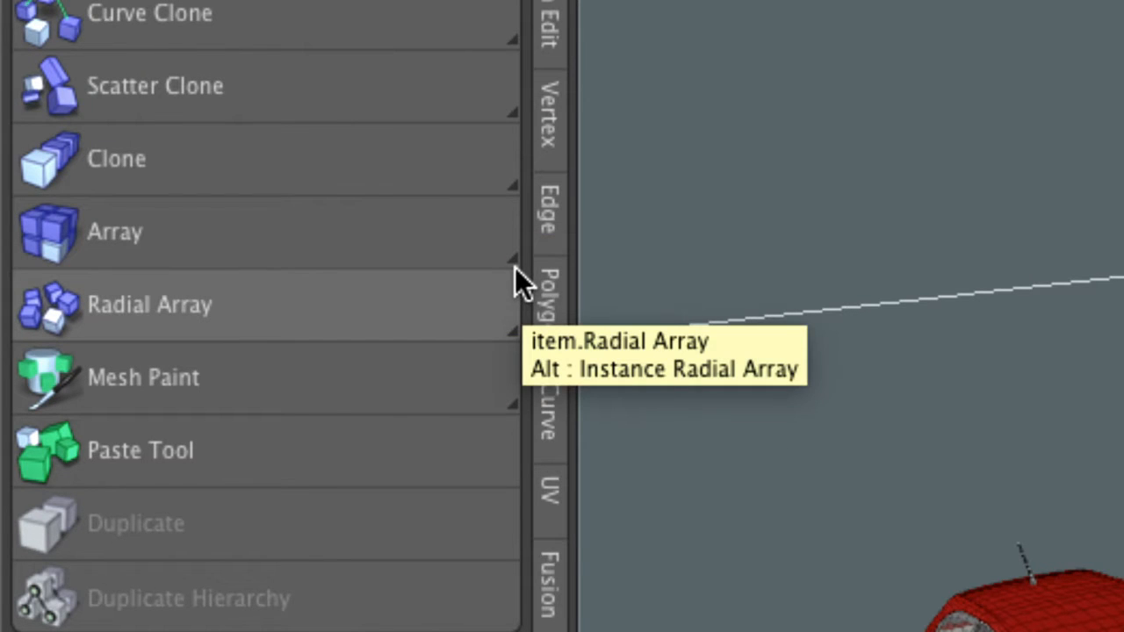
{"action": "left_click", "coordinate": [495, 171]}
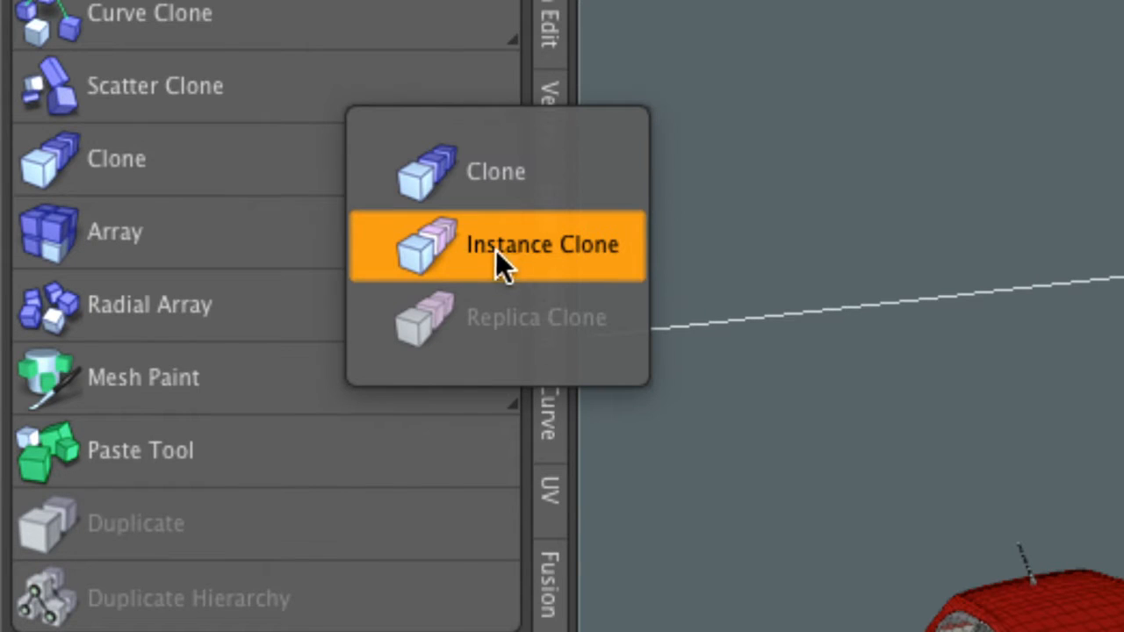
{"action": "left_click", "coordinate": [556, 250]}
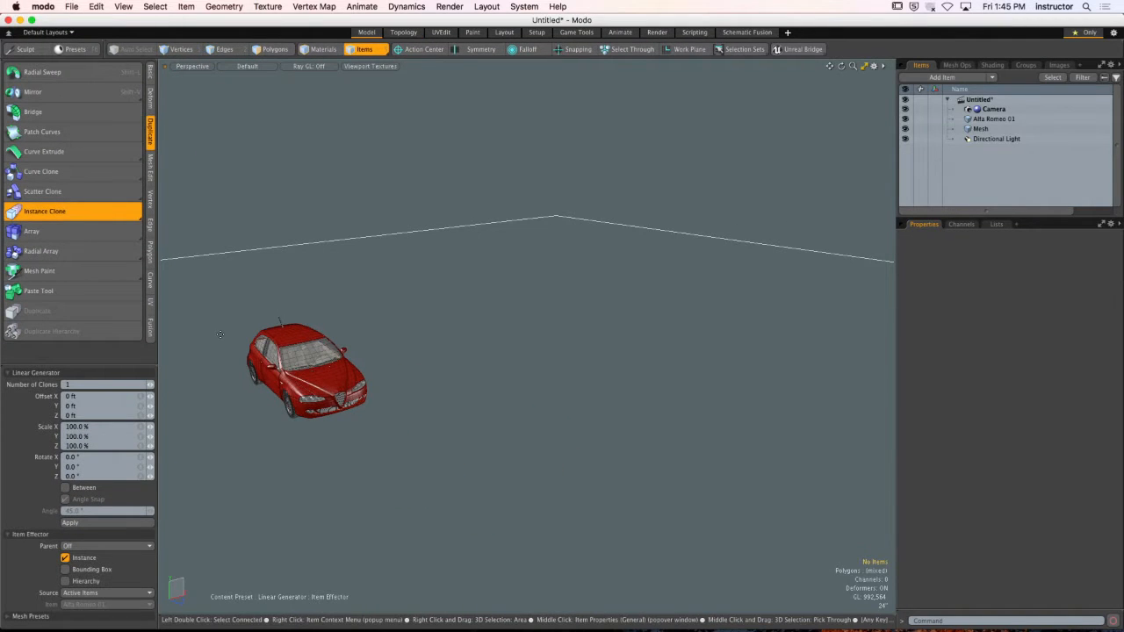
{"action": "left_click", "coordinate": [311, 361]}
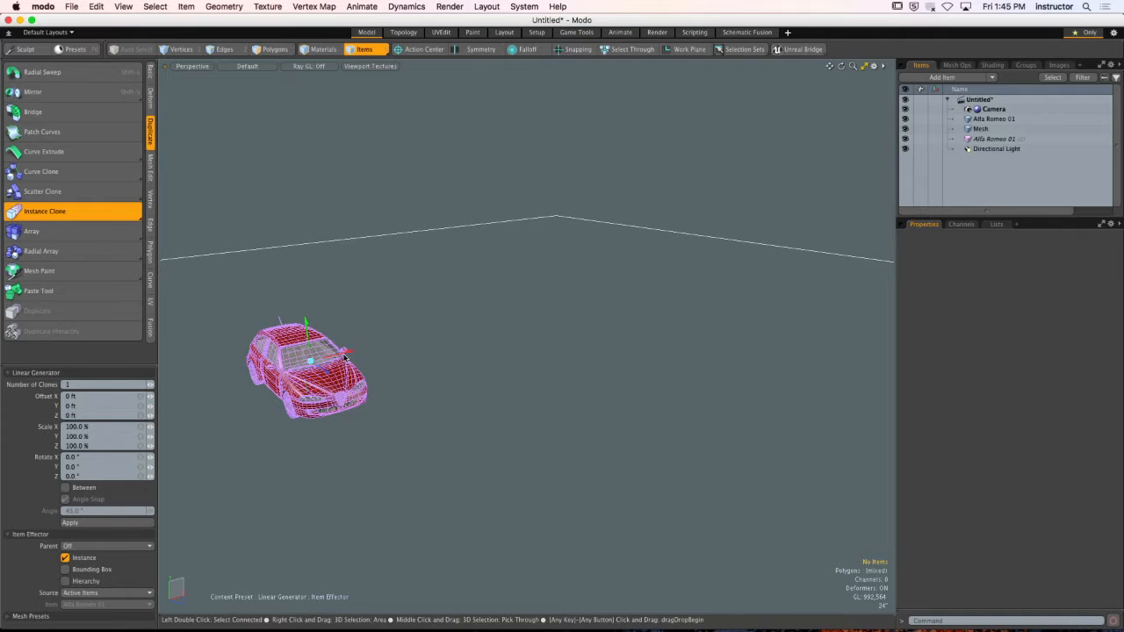
{"action": "left_click_drag", "start_coordinate": [345, 353], "coordinate": [425, 335]}
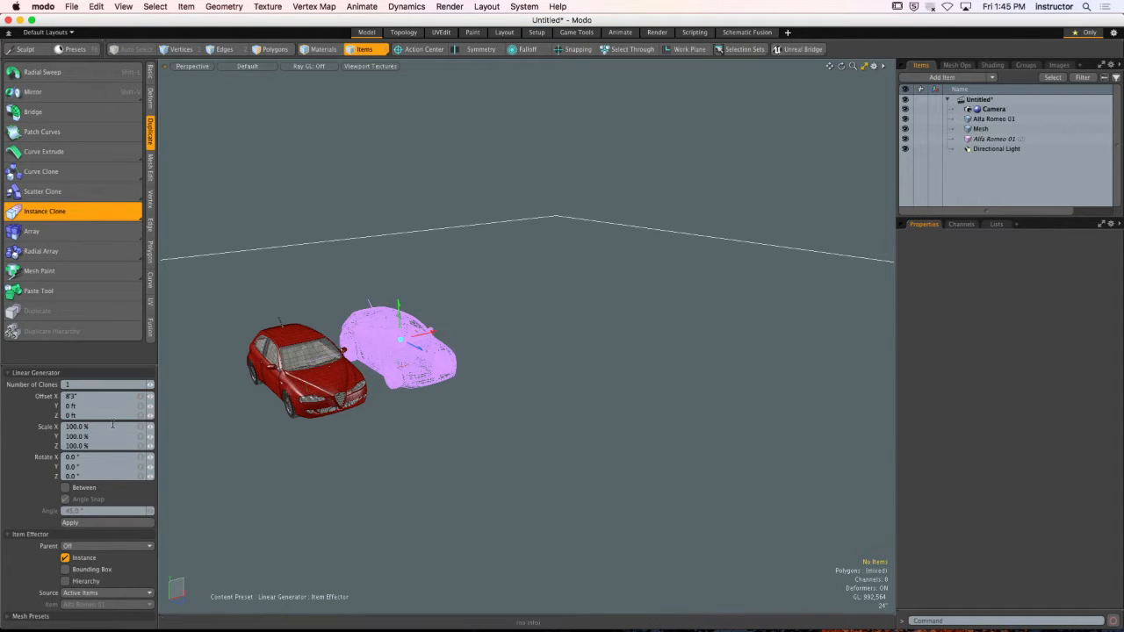
Raise the number of instance clones to 5, drop the Instance Clone tool, and view the row of cars.
{"action": "left_click", "coordinate": [152, 385]}
{"action": "left_click", "coordinate": [153, 385]}
{"action": "left_click", "coordinate": [152, 385]}
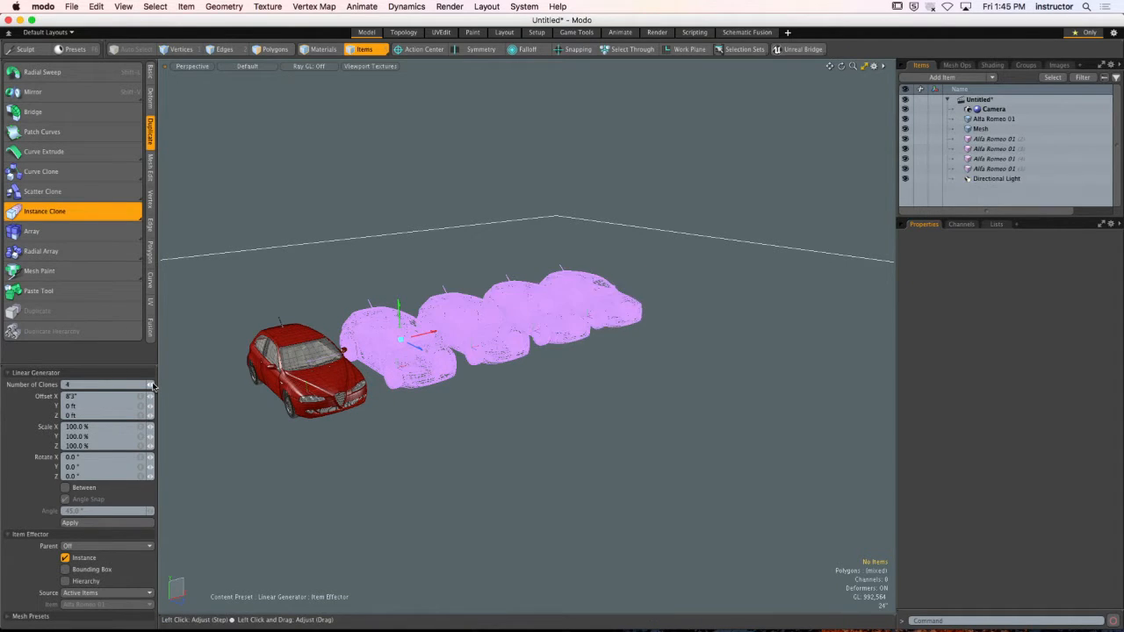
{"action": "left_click", "coordinate": [153, 385]}
{"action": "left_click", "coordinate": [153, 386]}
{"action": "left_click", "coordinate": [150, 386]}
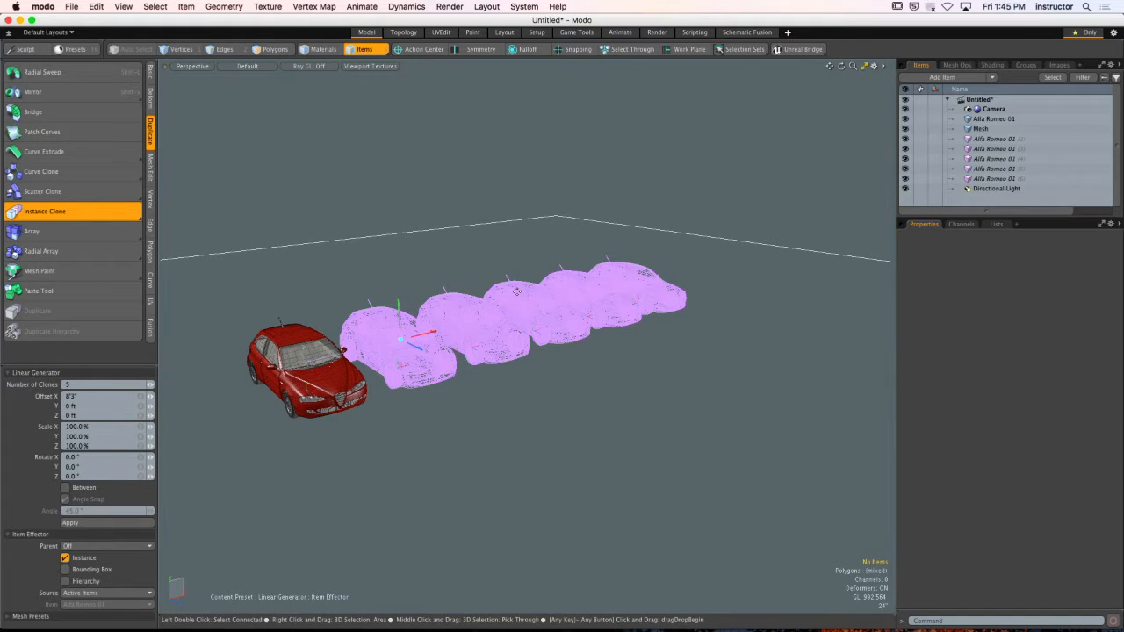
{"action": "left_click_drag", "start_coordinate": [666, 271], "coordinate": [659, 299], "text": "alt"}
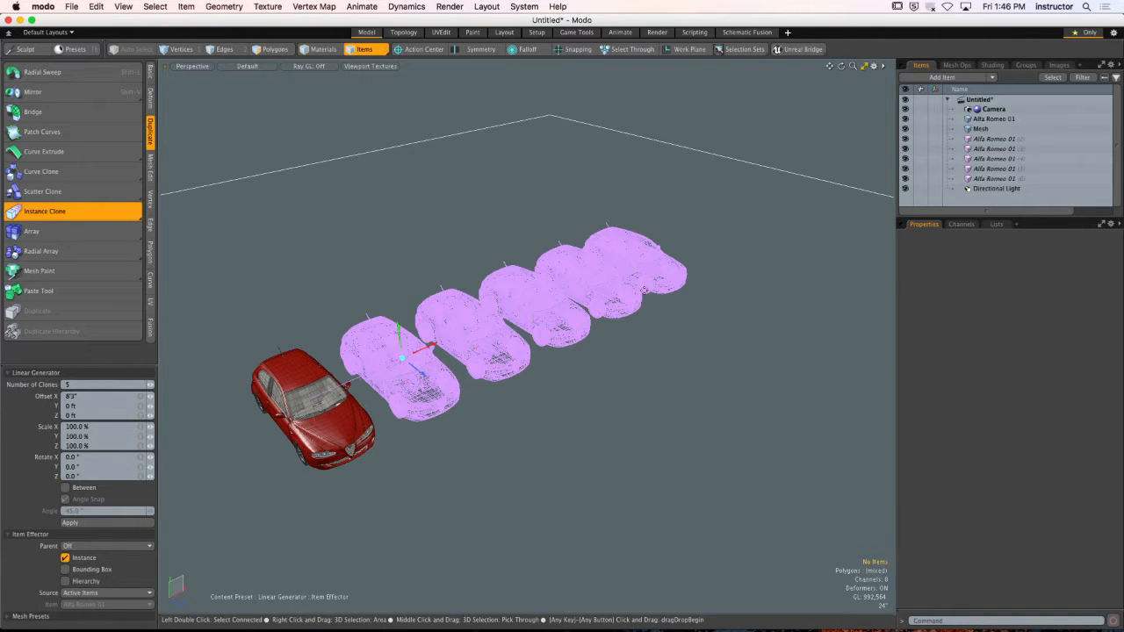
{"action": "key", "text": "space"}
{"action": "left_click_drag", "start_coordinate": [559, 248], "coordinate": [568, 235], "text": "alt"}
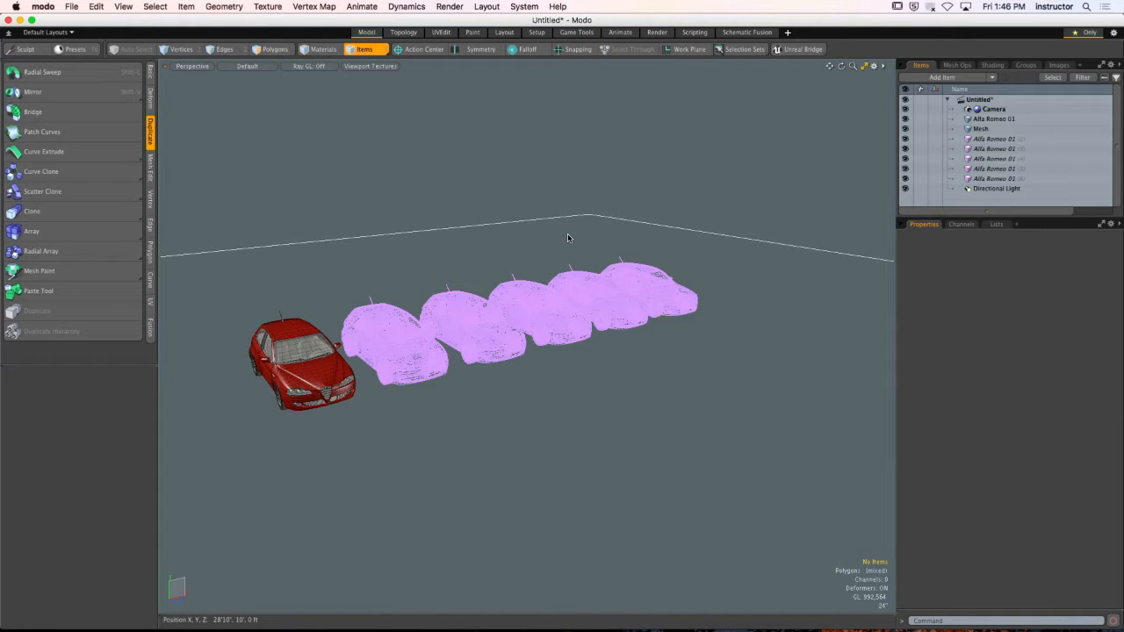
Select several of the car instances one at a time to inspect their individual mesh instance properties.
{"action": "left_click", "coordinate": [552, 301]}
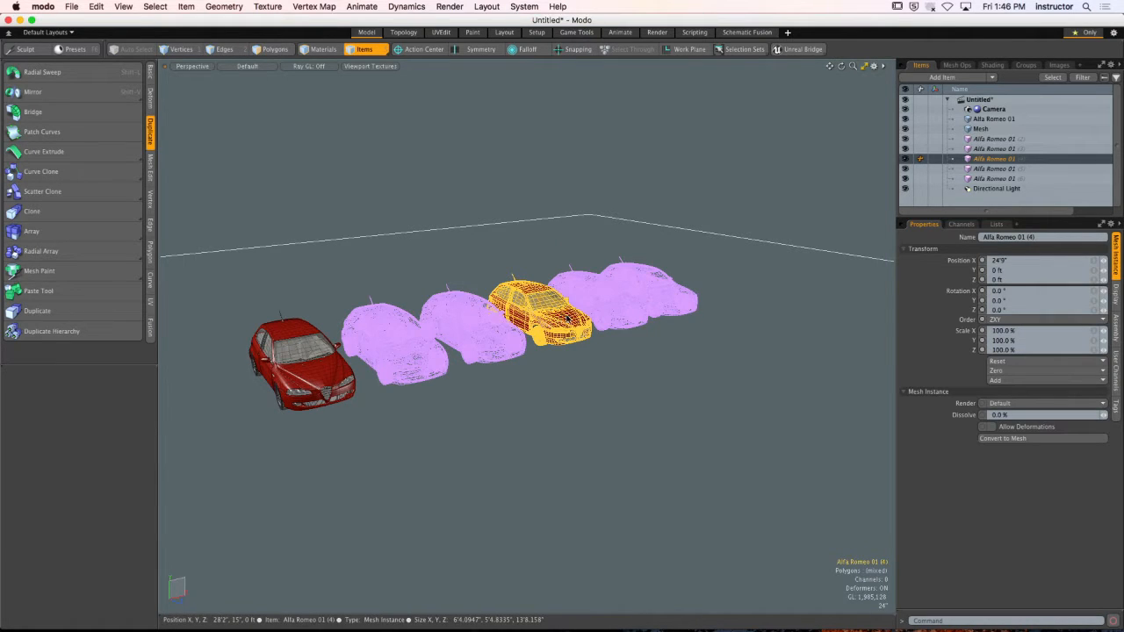
{"action": "left_click", "coordinate": [605, 309]}
{"action": "left_click", "coordinate": [654, 294]}
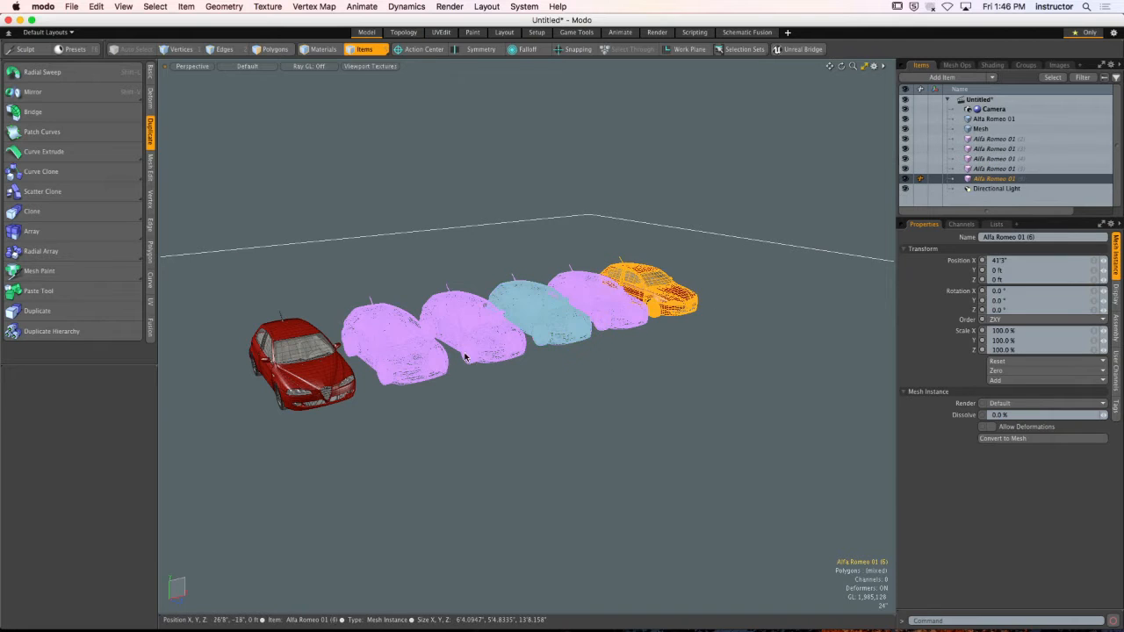
{"action": "left_click", "coordinate": [439, 361]}
Move the second and third Alfa Romeo 01 instances forward out of the row of cars.
{"action": "left_click", "coordinate": [488, 349]}
{"action": "left_click_drag", "start_coordinate": [557, 372], "coordinate": [567, 430], "text": "alt"}
{"action": "left_click", "coordinate": [533, 329], "text": "shift"}
{"action": "key", "text": "w"}
{"action": "key", "text": "Escape"}
Move the original Alfa Romeo 01 and the farthest instance together about 11'10" backward along Z.
{"action": "left_click", "coordinate": [274, 322]}
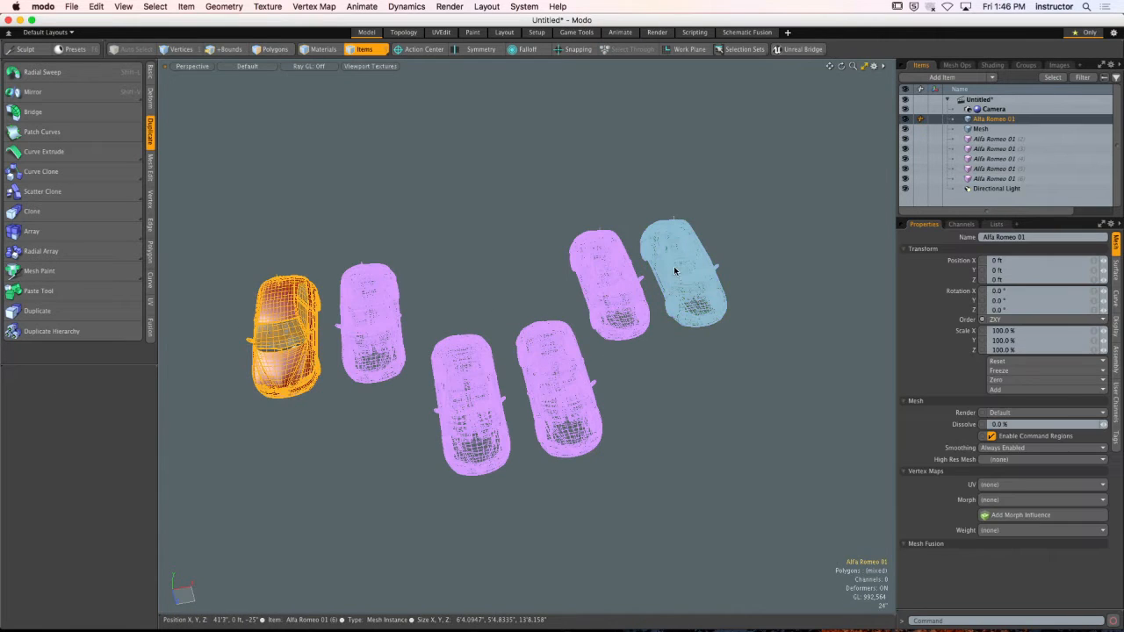
{"action": "left_click", "coordinate": [673, 267], "text": "shift"}
{"action": "key", "text": "w"}
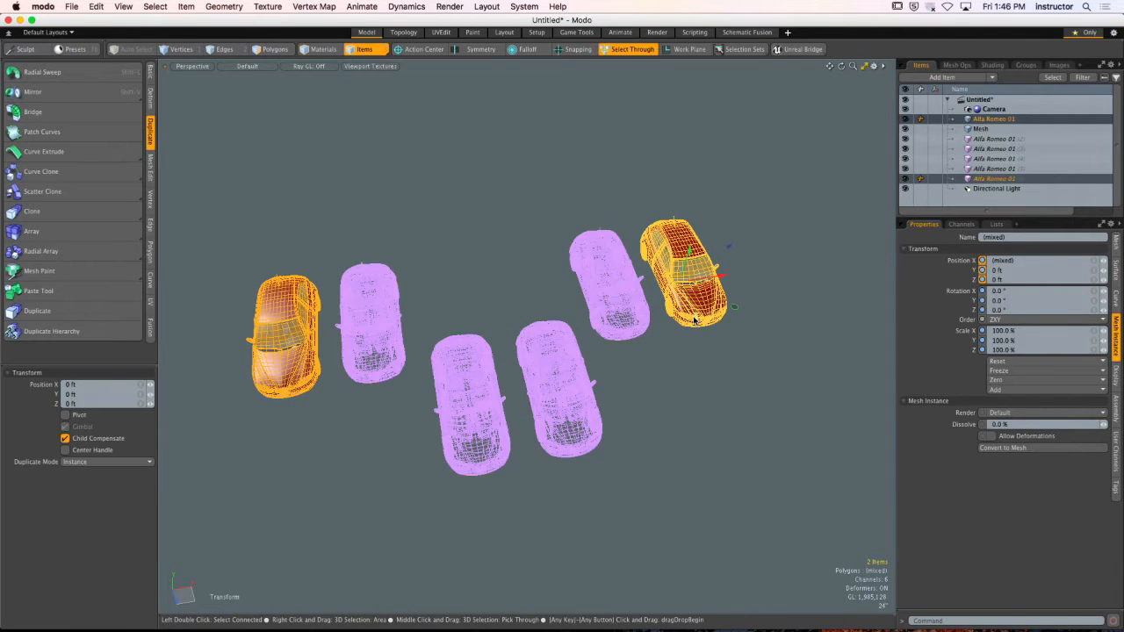
{"action": "left_click_drag", "start_coordinate": [668, 276], "coordinate": [656, 221]}
{"action": "key", "text": "Escape"}
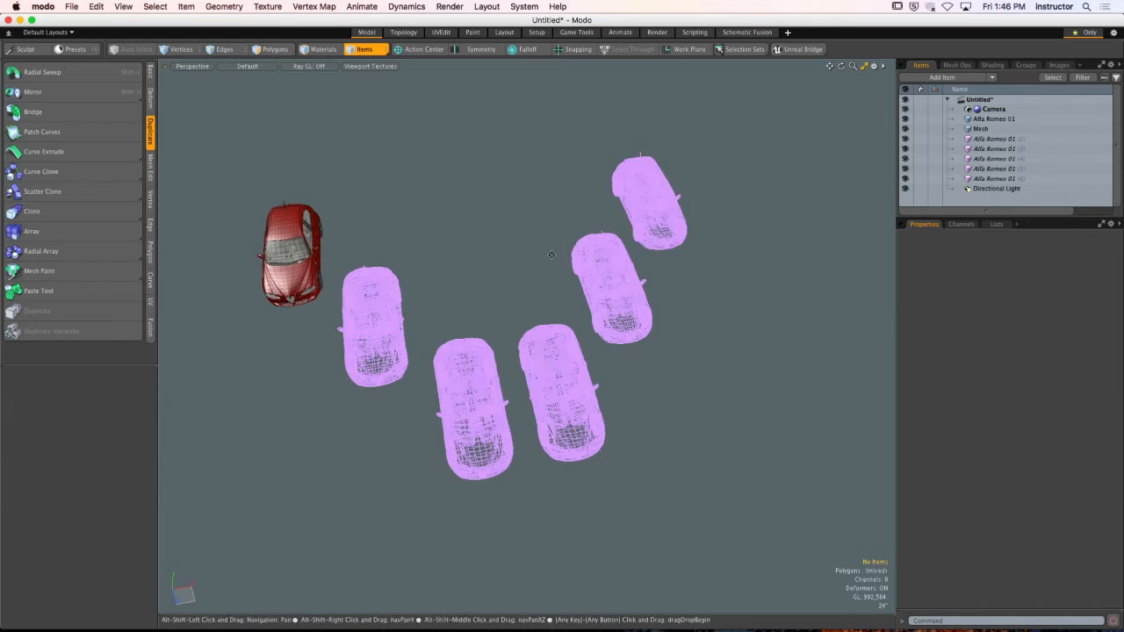
{"action": "left_click_drag", "start_coordinate": [562, 245], "coordinate": [628, 211], "text": "alt"}
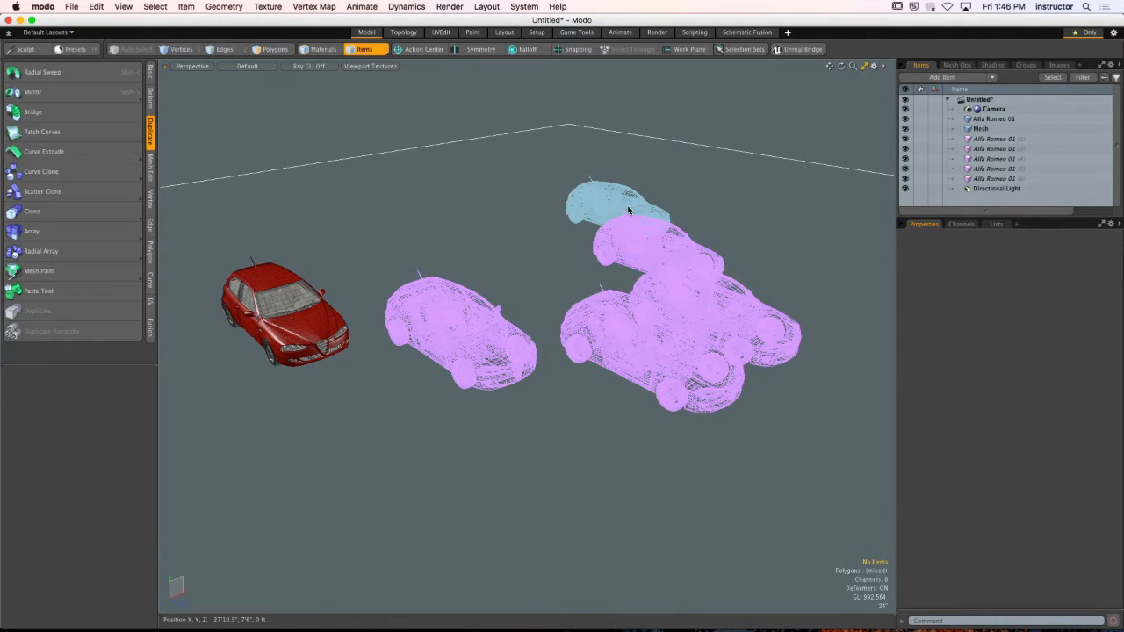
{"action": "left_click_drag", "start_coordinate": [667, 188], "coordinate": [643, 210], "text": "alt"}
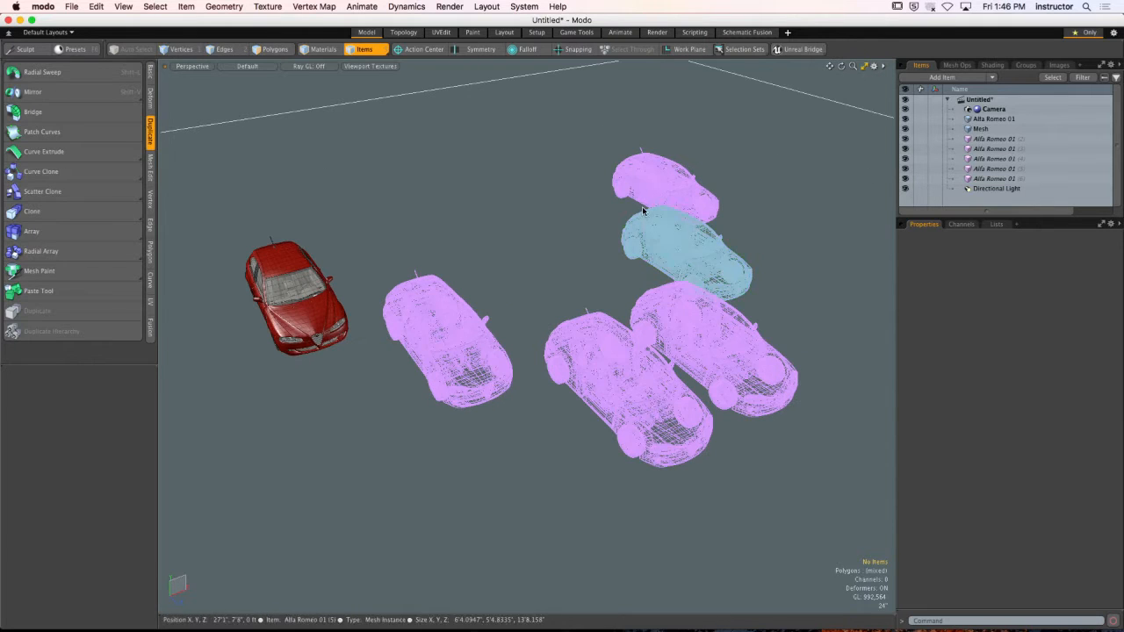
Frame all six cars from a higher render camera angle and render the scene to review its statistics.
{"action": "left_click", "coordinate": [656, 33]}
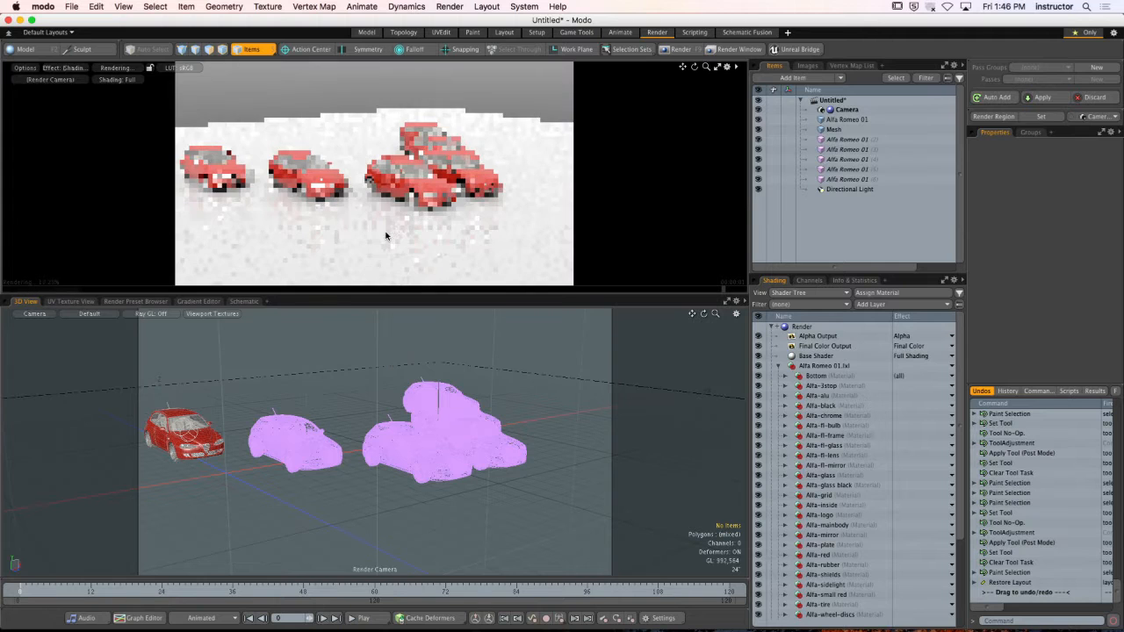
{"action": "left_click", "coordinate": [425, 180]}
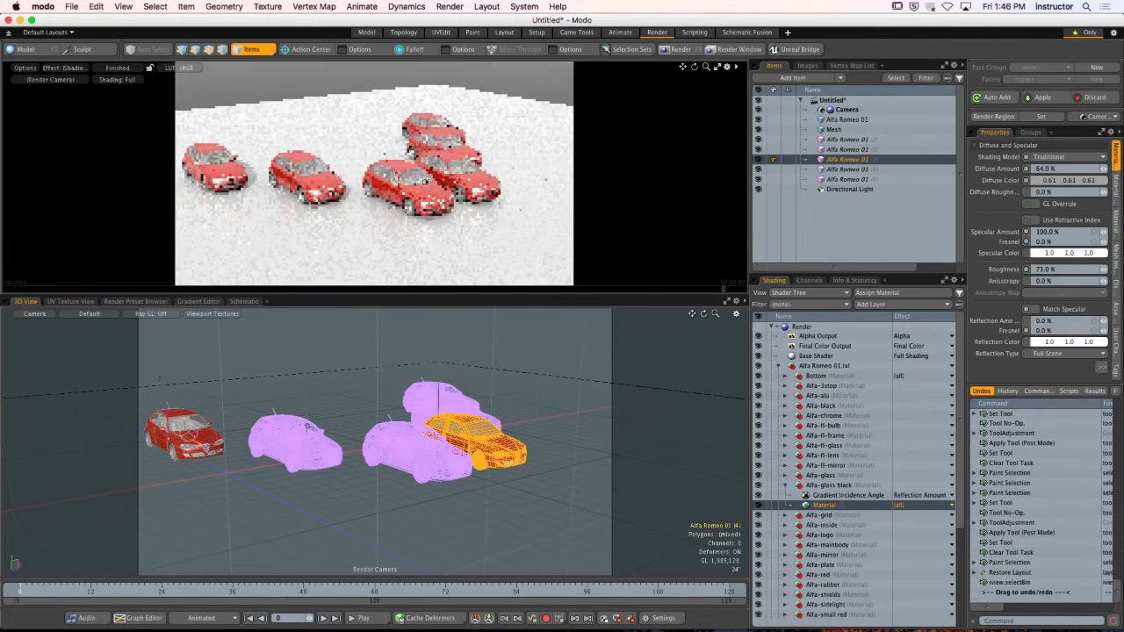
{"action": "left_click_drag", "start_coordinate": [425, 181], "coordinate": [413, 204], "text": "alt"}
{"action": "mouse_move", "coordinate": [386, 110]}
{"action": "left_mouse_down", "text": "alt"}
{"action": "mouse_move", "coordinate": [356, 129]}
{"action": "mouse_move", "coordinate": [378, 124]}
{"action": "left_mouse_up", "text": "alt"}
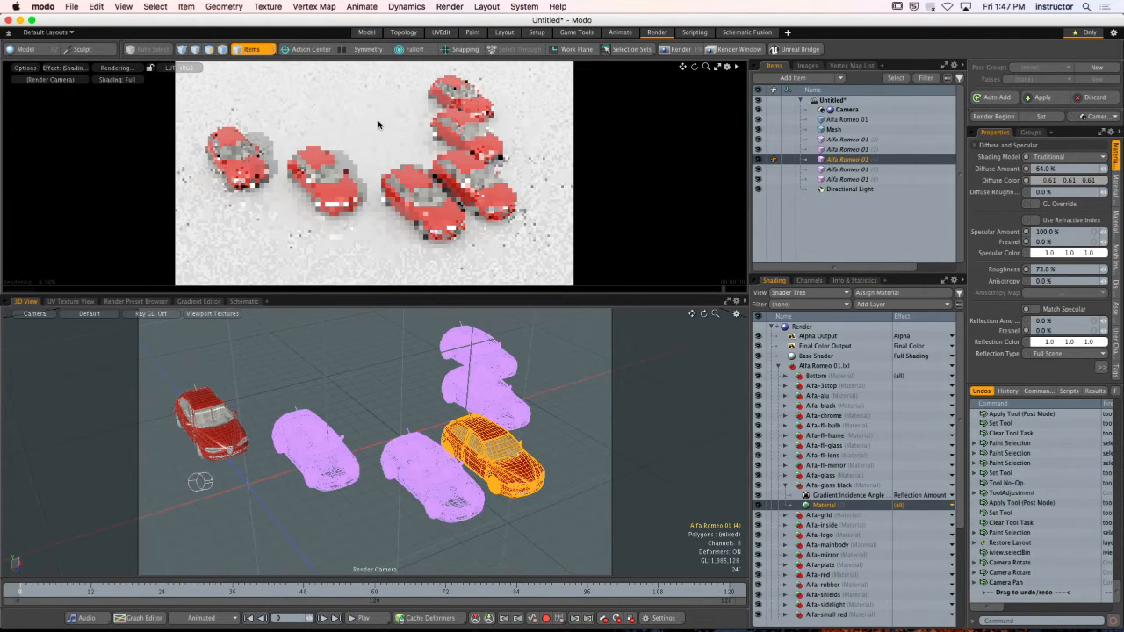
{"action": "left_click", "coordinate": [377, 124]}
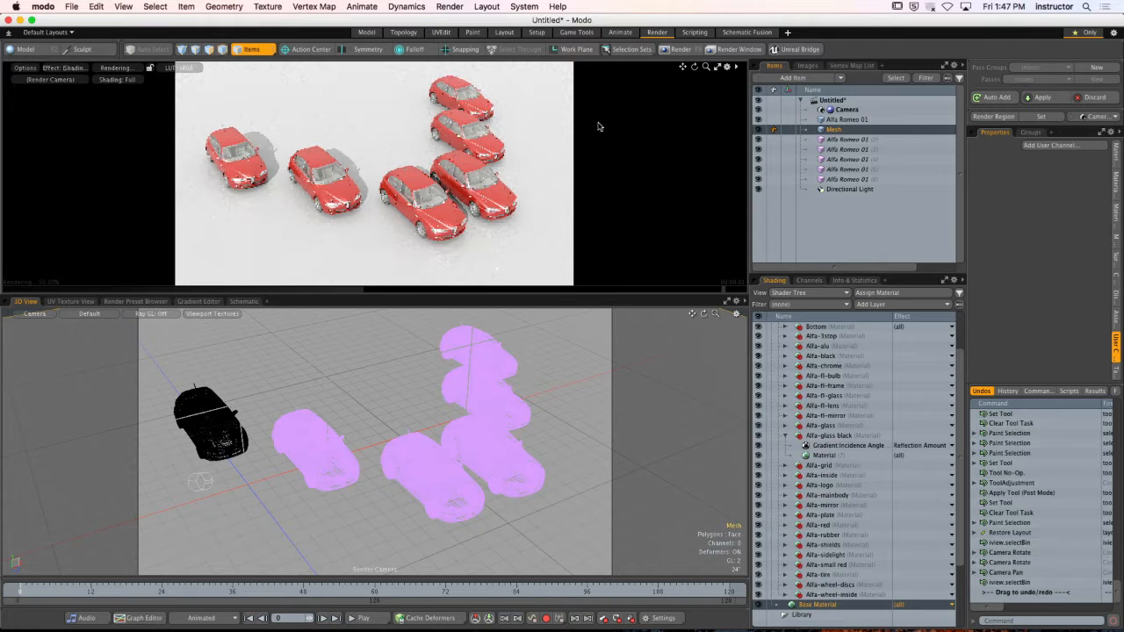
{"action": "left_click", "coordinate": [665, 50]}
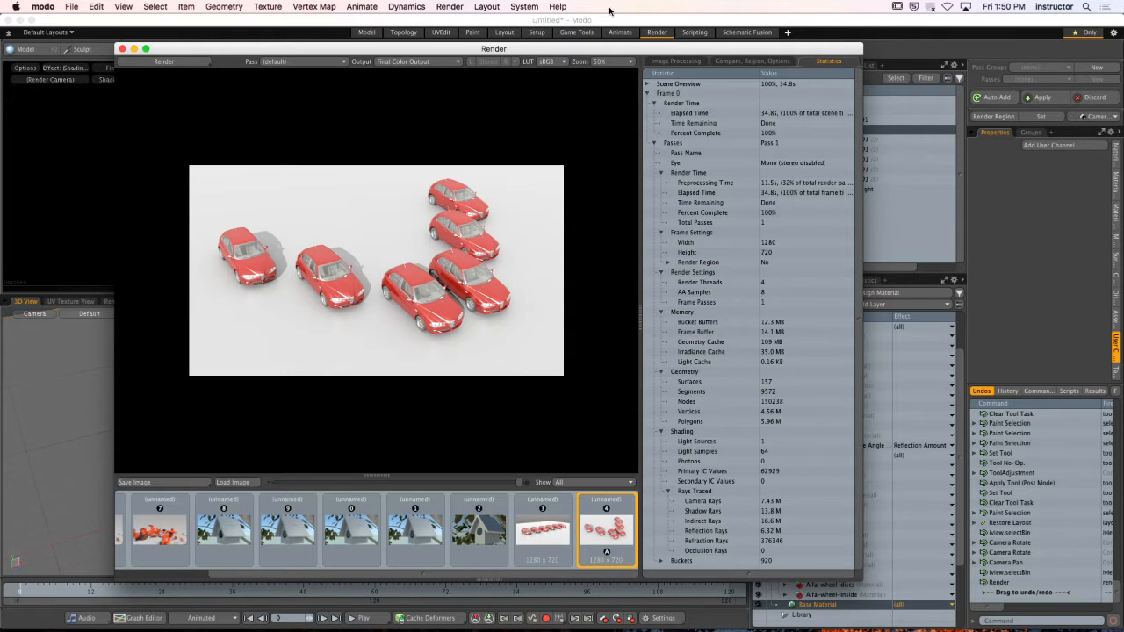
{"action": "left_click", "coordinate": [122, 48]}
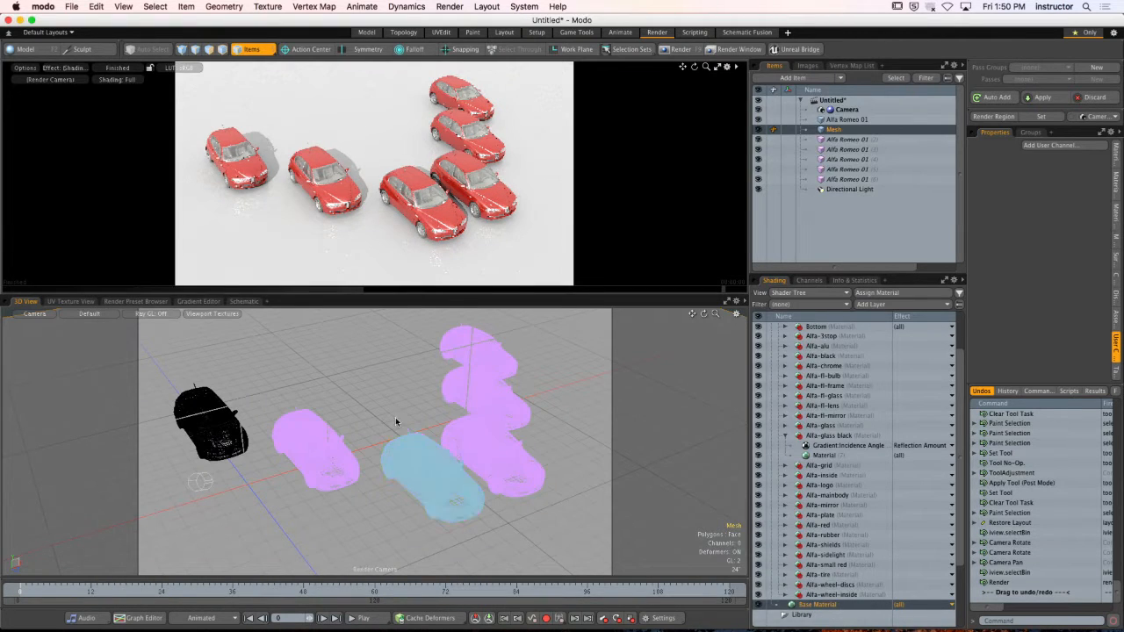
In the Model workspace, raise a patch of roof polygons on the original Alfa Romeo 01 mesh about 27.5" along Y.
{"action": "left_click", "coordinate": [367, 33]}
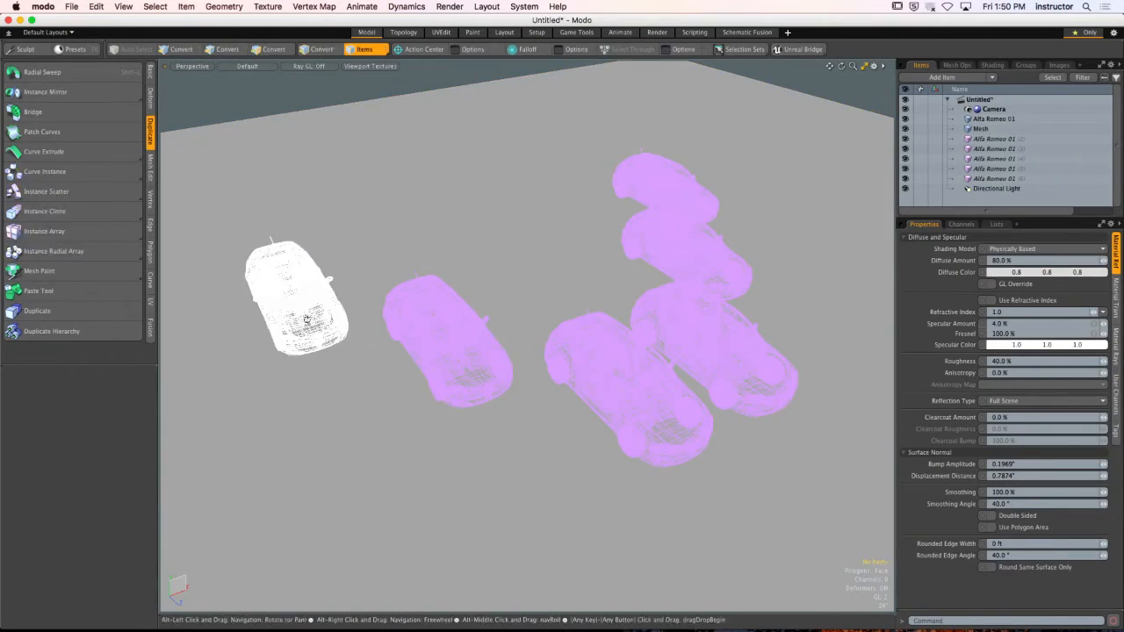
{"action": "scroll", "coordinate": [379, 307], "scroll_direction": "up", "scroll_amount": 5}
{"action": "left_click_drag", "start_coordinate": [379, 307], "coordinate": [423, 346], "text": "alt"}
{"action": "left_click", "coordinate": [480, 317]}
{"action": "scroll", "coordinate": [491, 314], "scroll_direction": "up", "scroll_amount": 5}
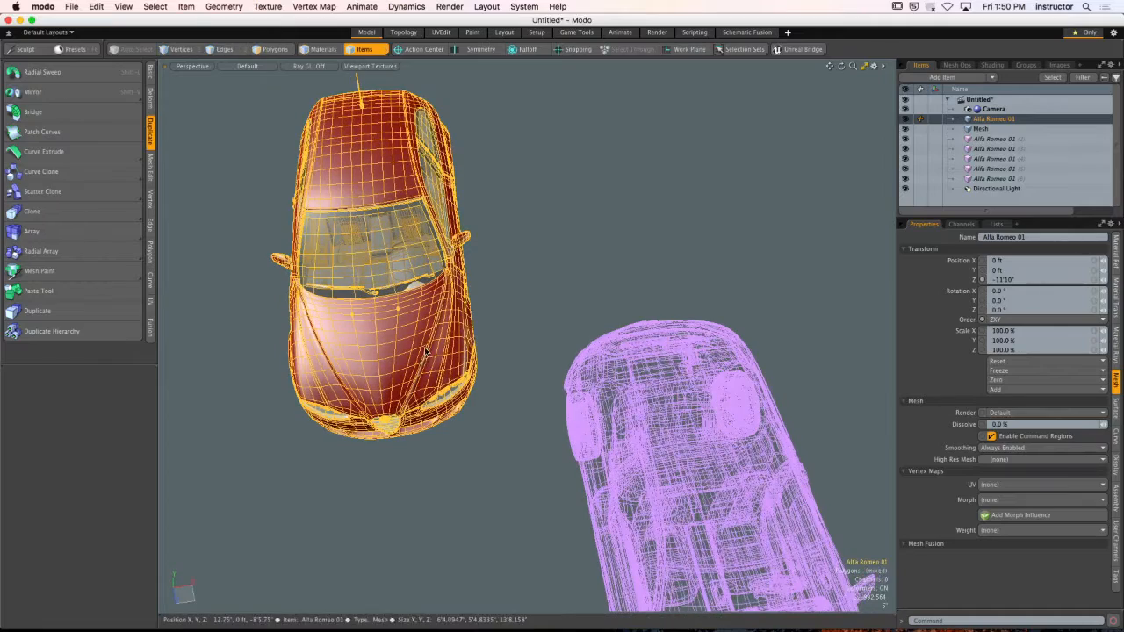
{"action": "key", "text": "3"}
{"action": "mouse_move", "coordinate": [334, 130]}
{"action": "left_mouse_down"}
{"action": "mouse_move", "coordinate": [375, 165]}
{"action": "mouse_move", "coordinate": [331, 176]}
{"action": "mouse_move", "coordinate": [531, 193]}
{"action": "mouse_move", "coordinate": [505, 191]}
{"action": "left_mouse_up"}
{"action": "key", "text": "w"}
{"action": "left_click_drag", "start_coordinate": [411, 180], "coordinate": [406, 81]}
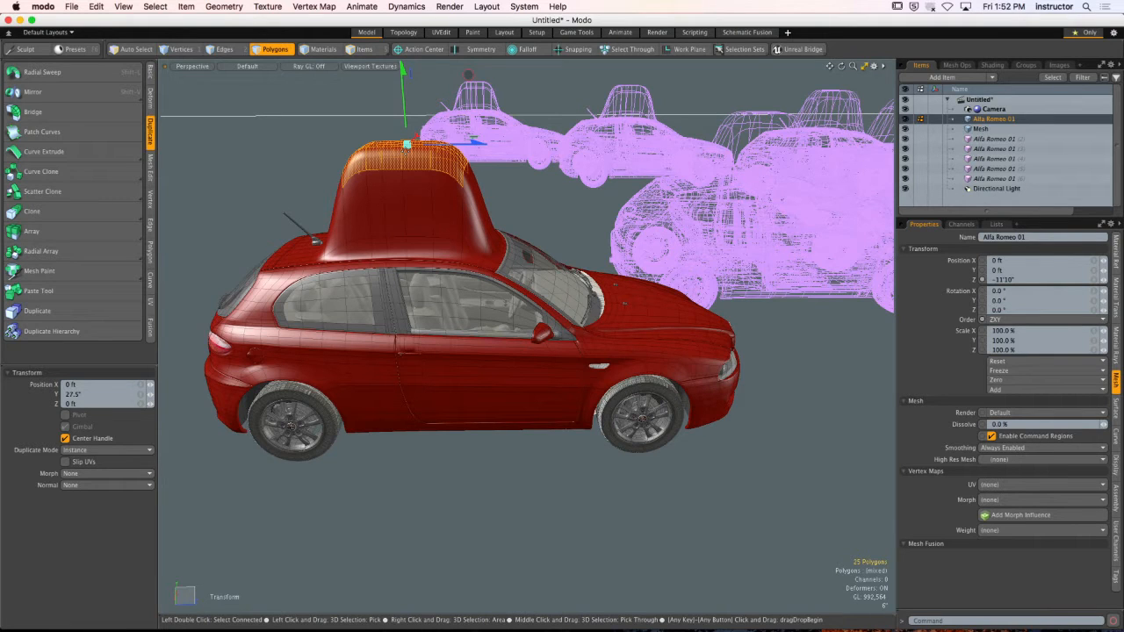
Undo the roof polygon move, drop the Transform tool, and clear the polygon selection.
{"action": "key", "text": "ctrl+z"}
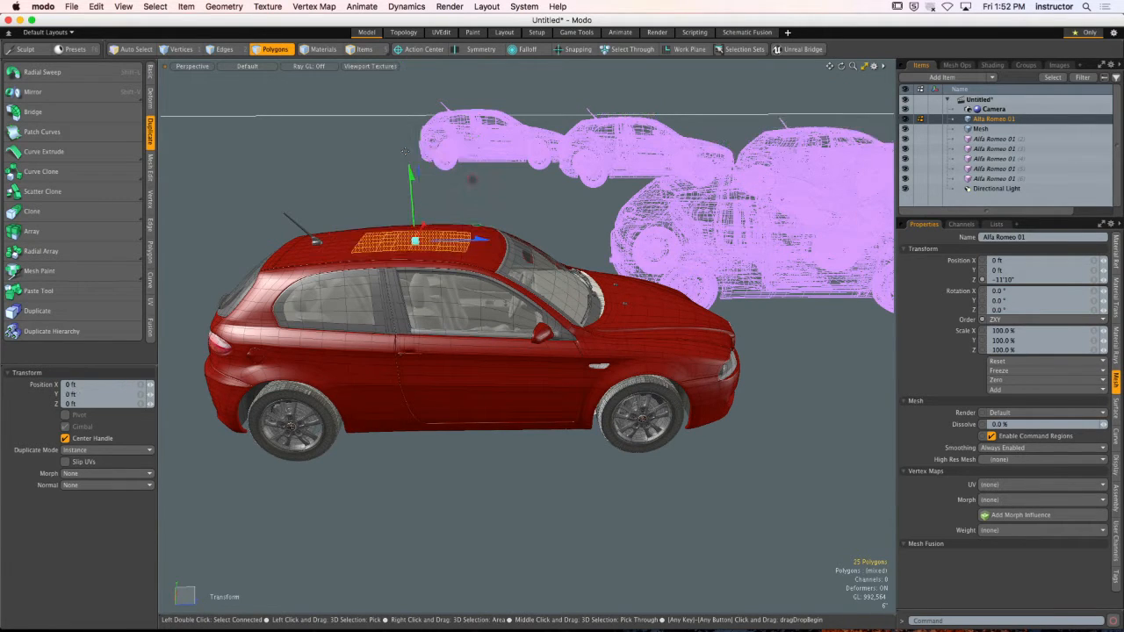
{"action": "key", "text": "space"}
{"action": "left_click", "coordinate": [538, 198]}
{"action": "left_click_drag", "start_coordinate": [558, 204], "coordinate": [529, 211], "text": "alt"}
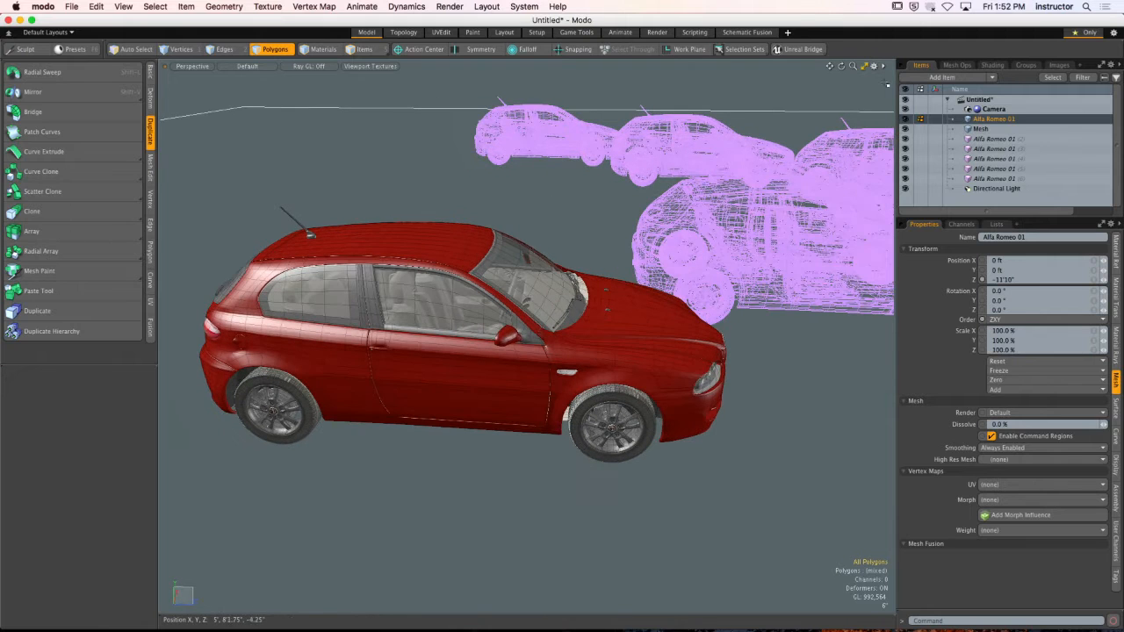
Examine the Alfa-3stop material group in the shader tree and view its 3stop image at full size.
{"action": "left_click", "coordinate": [996, 65]}
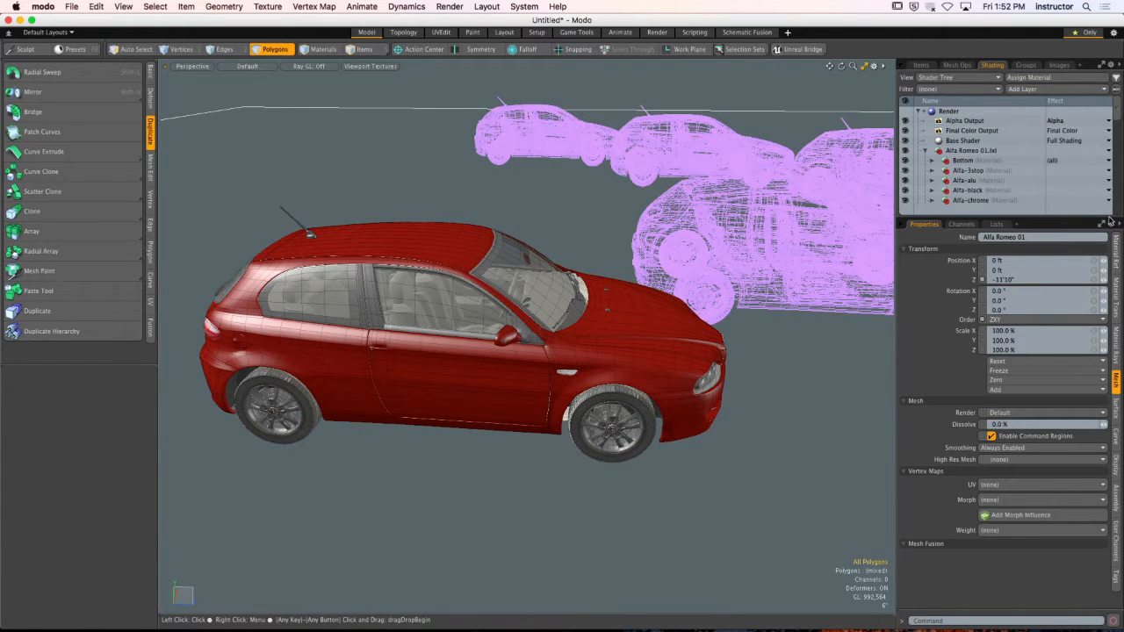
{"action": "left_click_drag", "start_coordinate": [1108, 215], "coordinate": [1108, 288]}
{"action": "left_click", "coordinate": [932, 161]}
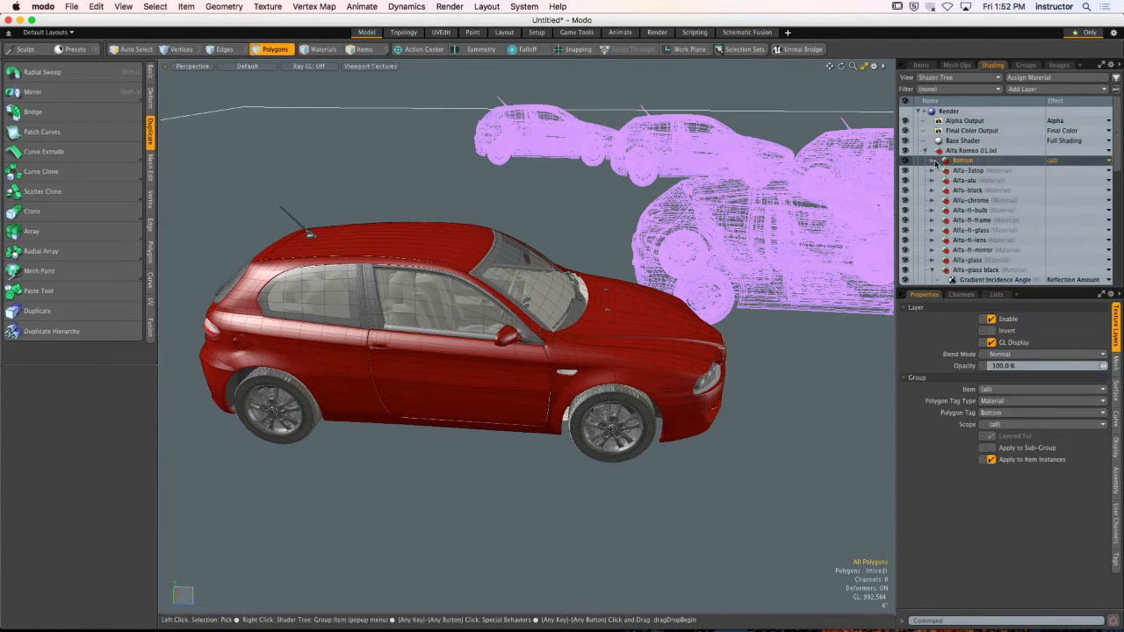
{"action": "left_click", "coordinate": [932, 162]}
{"action": "left_click", "coordinate": [932, 171]}
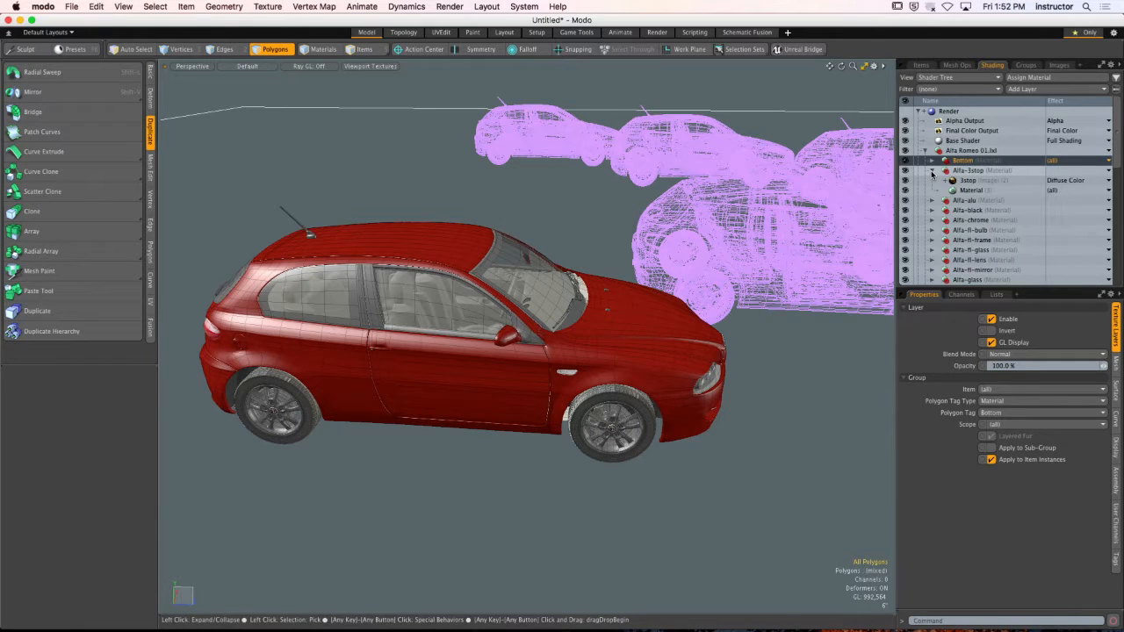
{"action": "left_click", "coordinate": [965, 180]}
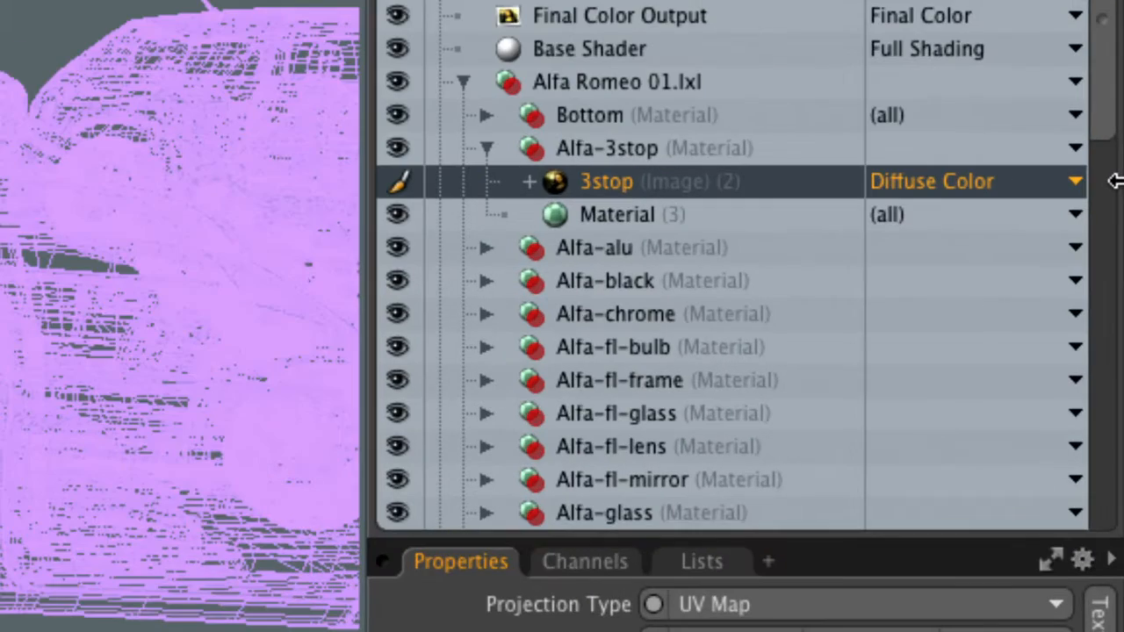
{"action": "double_click", "coordinate": [580, 181]}
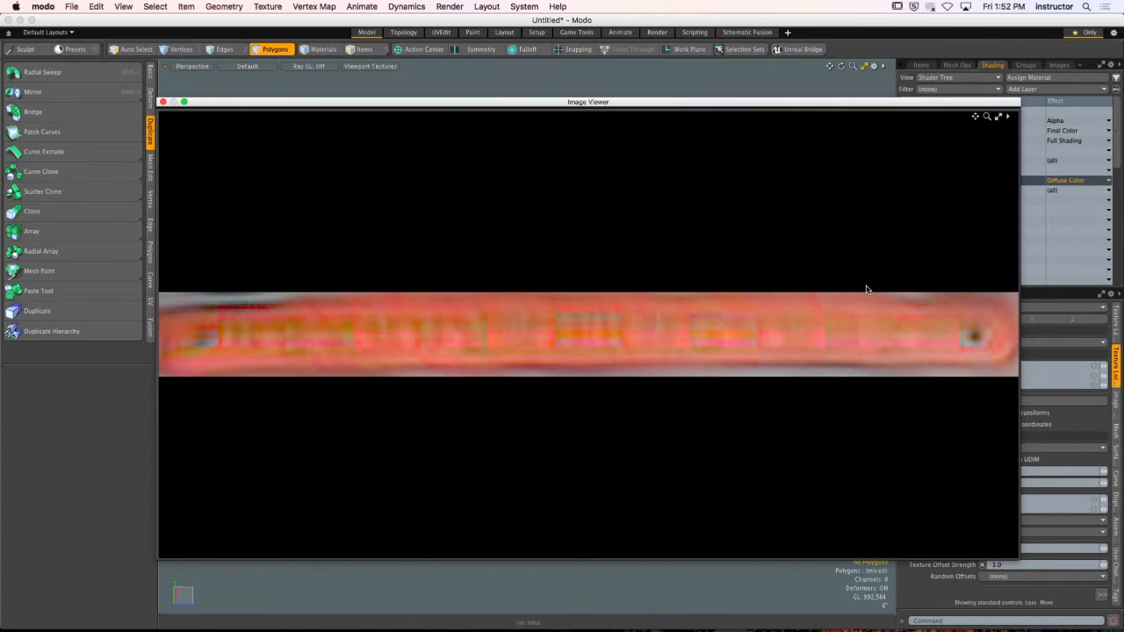
{"action": "left_click", "coordinate": [165, 103]}
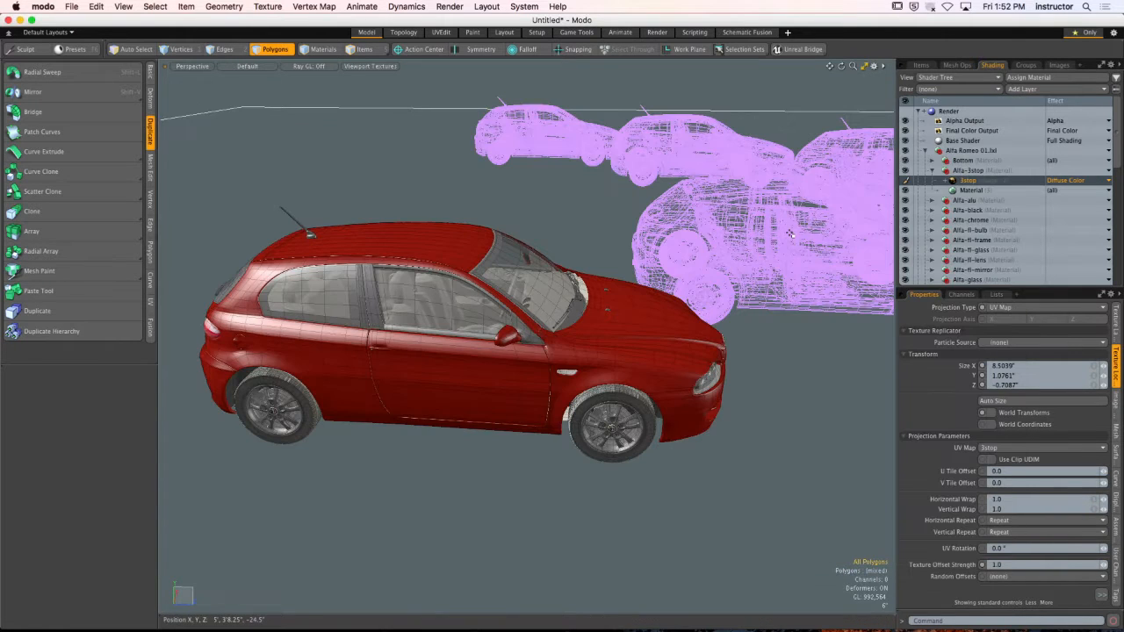
Look at the Create Instance option for the 3stop image layer in the shader tree.
{"action": "left_click_drag", "start_coordinate": [344, 353], "coordinate": [685, 322], "text": "alt"}
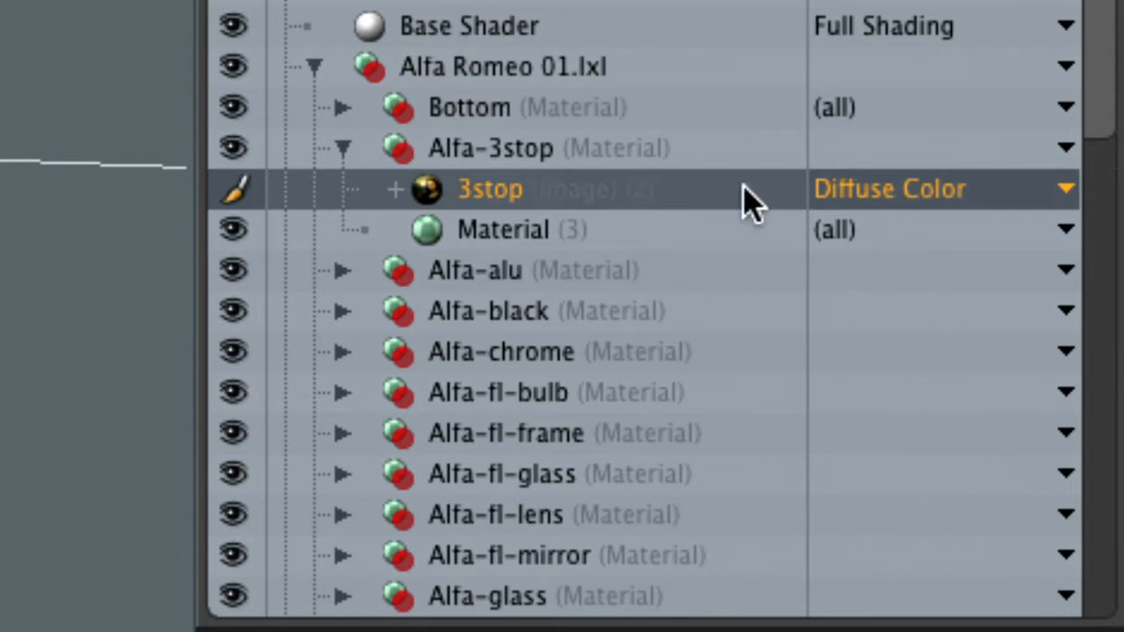
{"action": "right_click", "coordinate": [516, 200]}
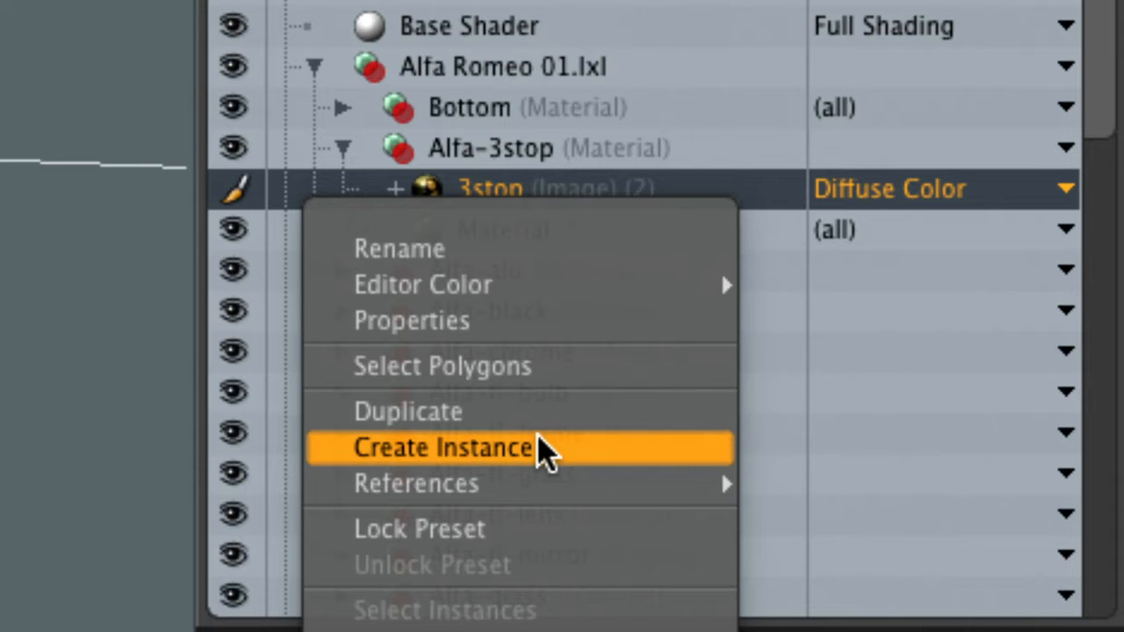
{"action": "left_click", "coordinate": [542, 450]}
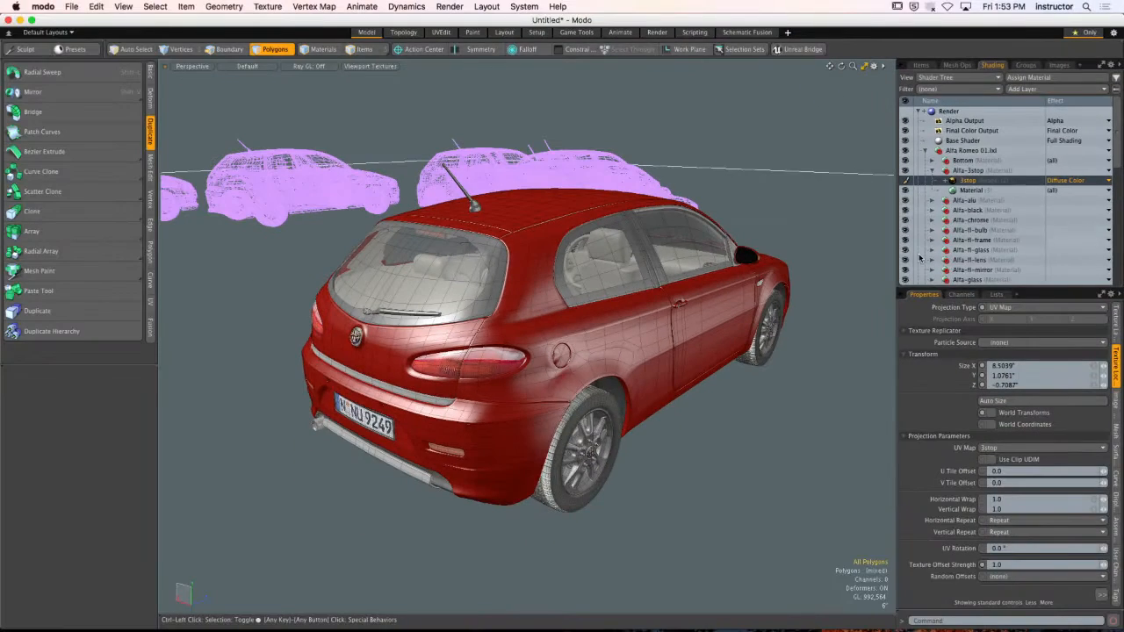
Delete all five Alfa Romeo 01 instances from the item list, keeping the original car.
{"action": "left_click_drag", "start_coordinate": [746, 241], "coordinate": [555, 310], "text": "alt"}
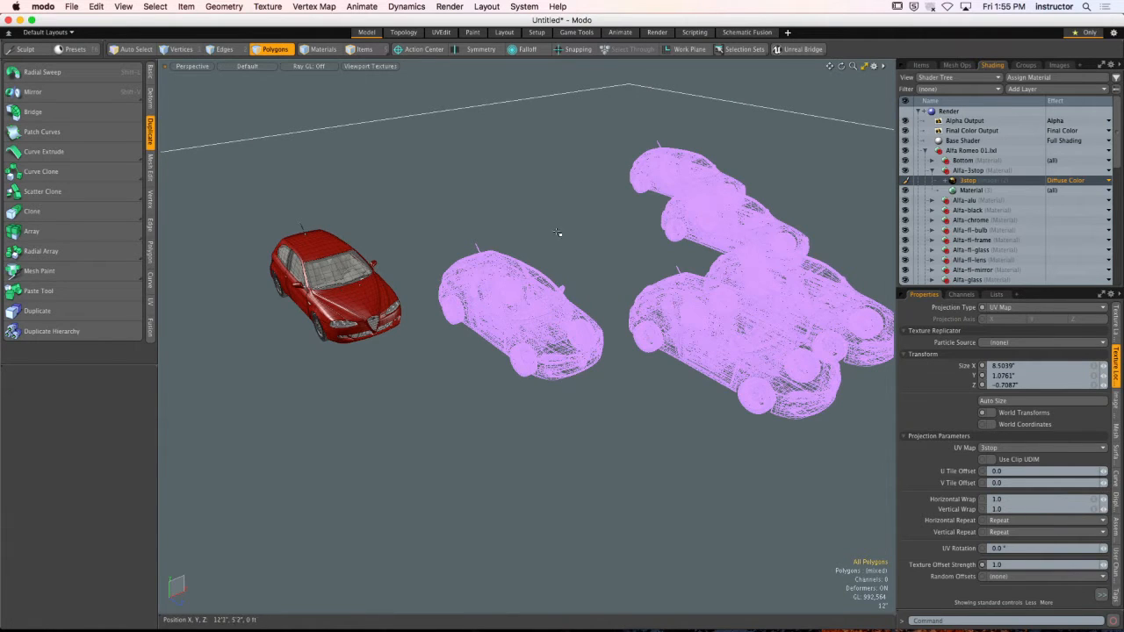
{"action": "left_click_drag", "start_coordinate": [559, 234], "coordinate": [539, 236], "text": "alt+shift"}
{"action": "left_click", "coordinate": [922, 65]}
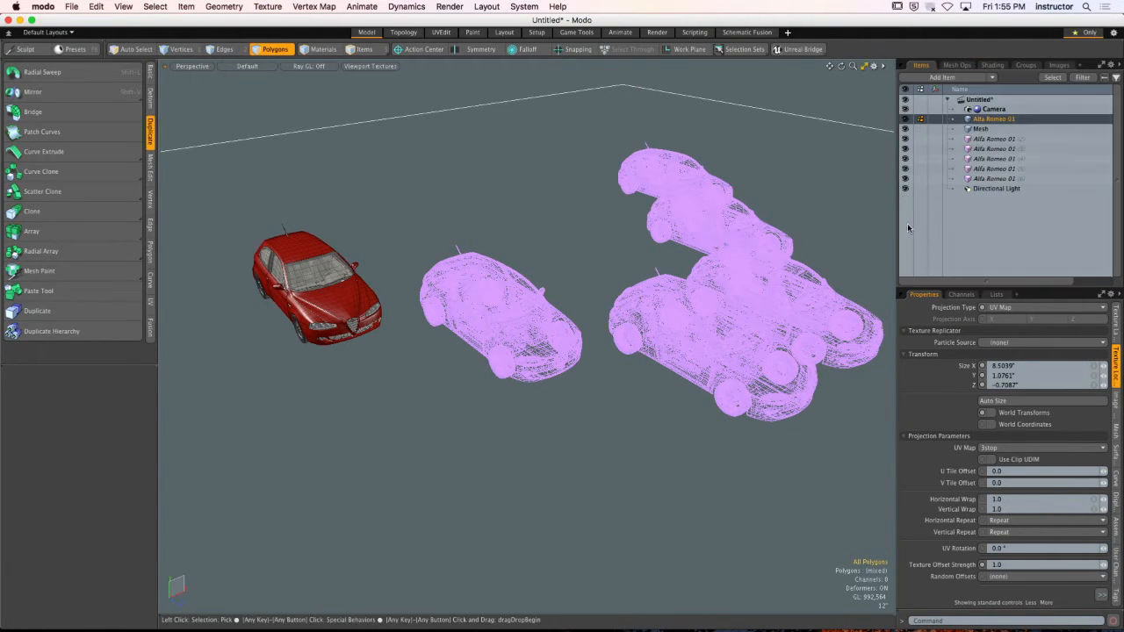
{"action": "left_click_drag", "start_coordinate": [994, 139], "coordinate": [1006, 179]}
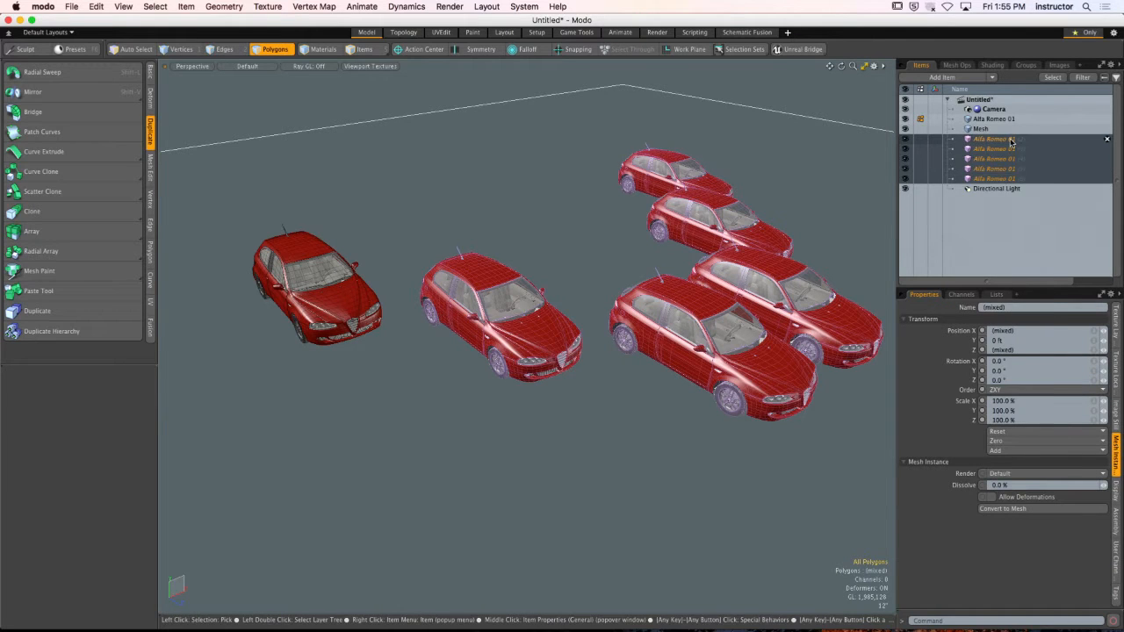
{"action": "right_click", "coordinate": [1008, 149]}
{"action": "left_click", "coordinate": [992, 357]}
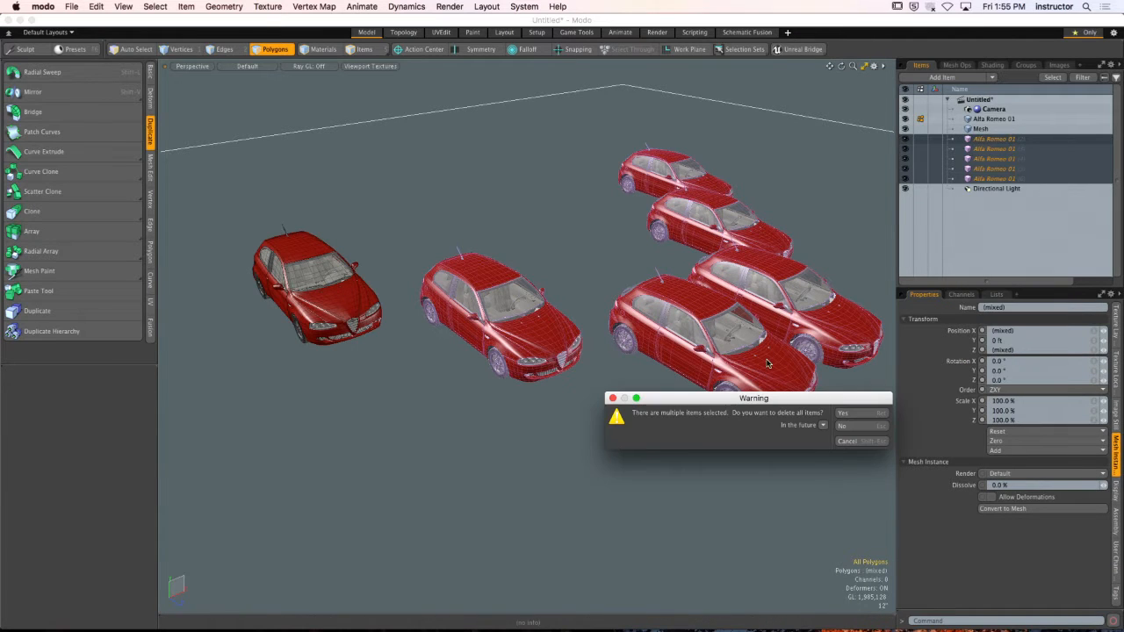
{"action": "left_click", "coordinate": [858, 414]}
{"action": "left_click", "coordinate": [841, 428]}
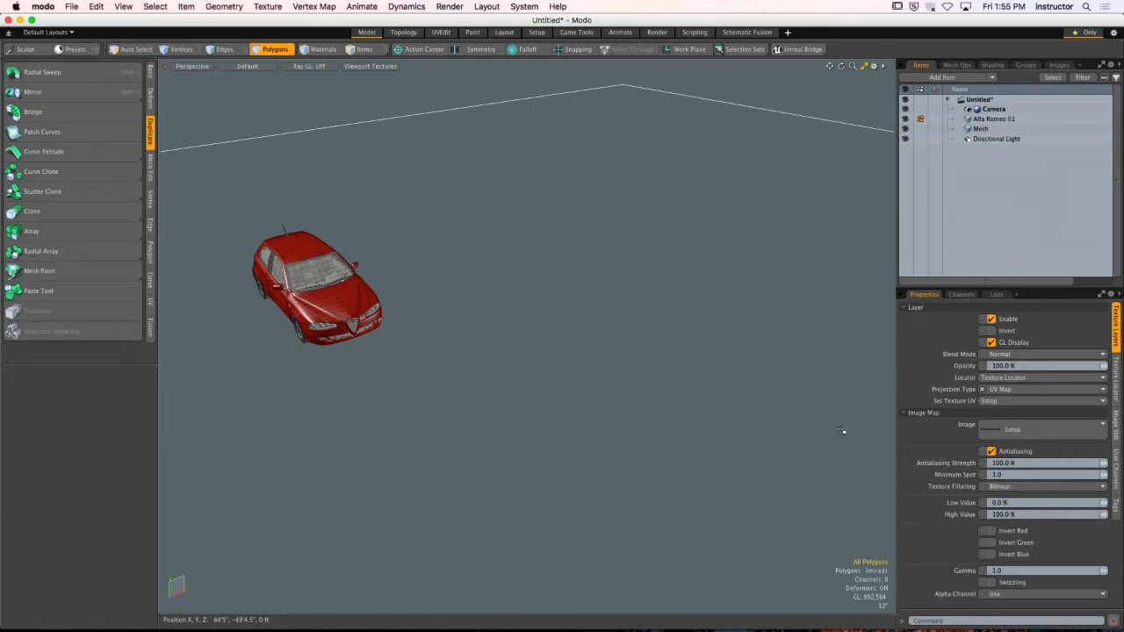
Add a new mesh item to the scene and rename it "Car Point Source".
{"action": "mouse_move", "coordinate": [752, 100]}
{"action": "left_mouse_down", "text": "alt"}
{"action": "mouse_move", "coordinate": [672, 203]}
{"action": "mouse_move", "coordinate": [669, 236]}
{"action": "left_mouse_up", "text": "alt"}
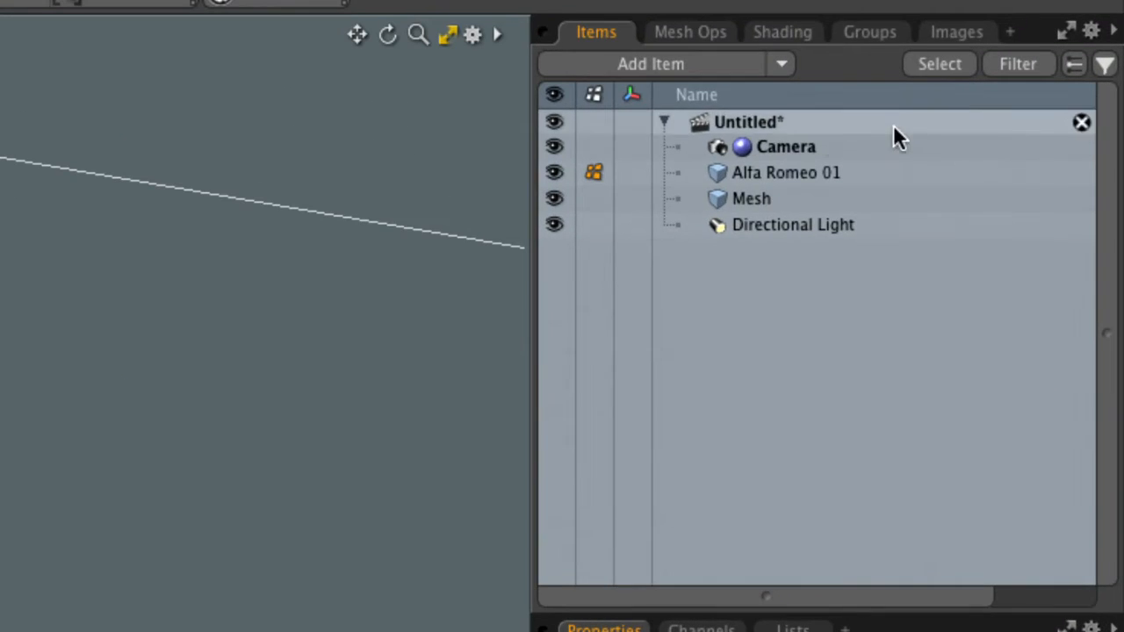
{"action": "left_click", "coordinate": [781, 64]}
{"action": "left_click", "coordinate": [779, 203]}
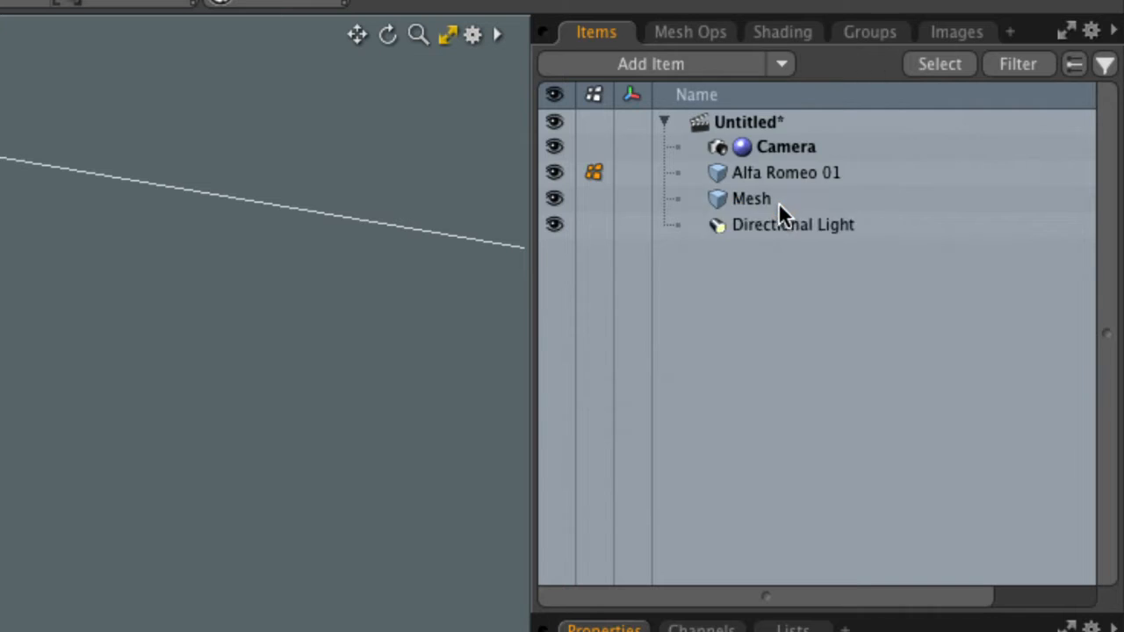
{"action": "double_click", "coordinate": [766, 226]}
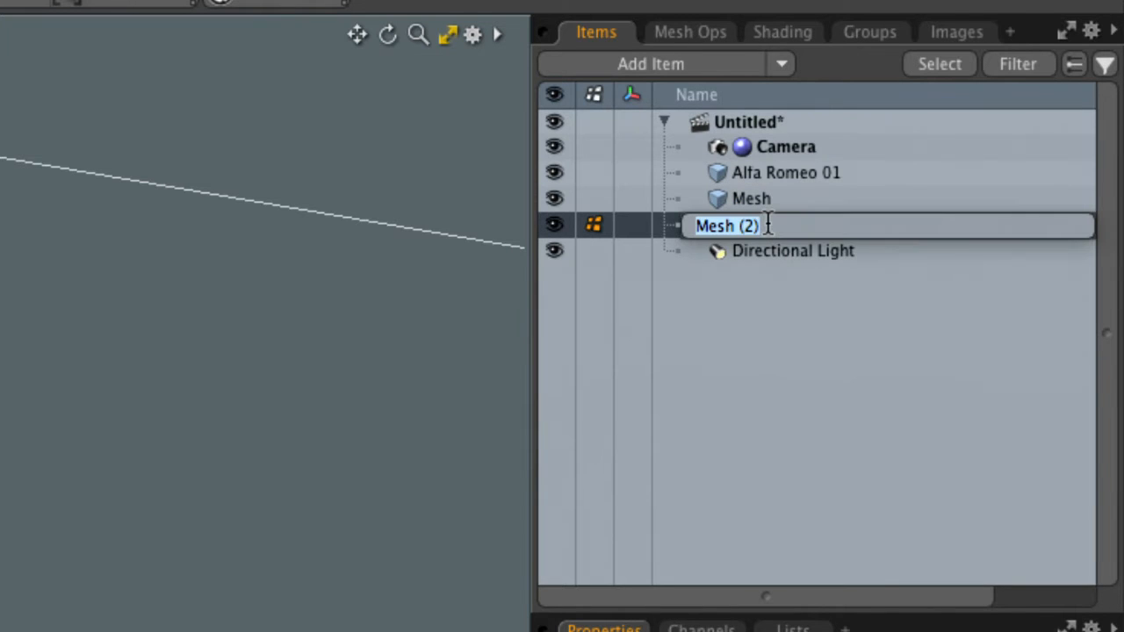
{"action": "type", "text": "Car "}
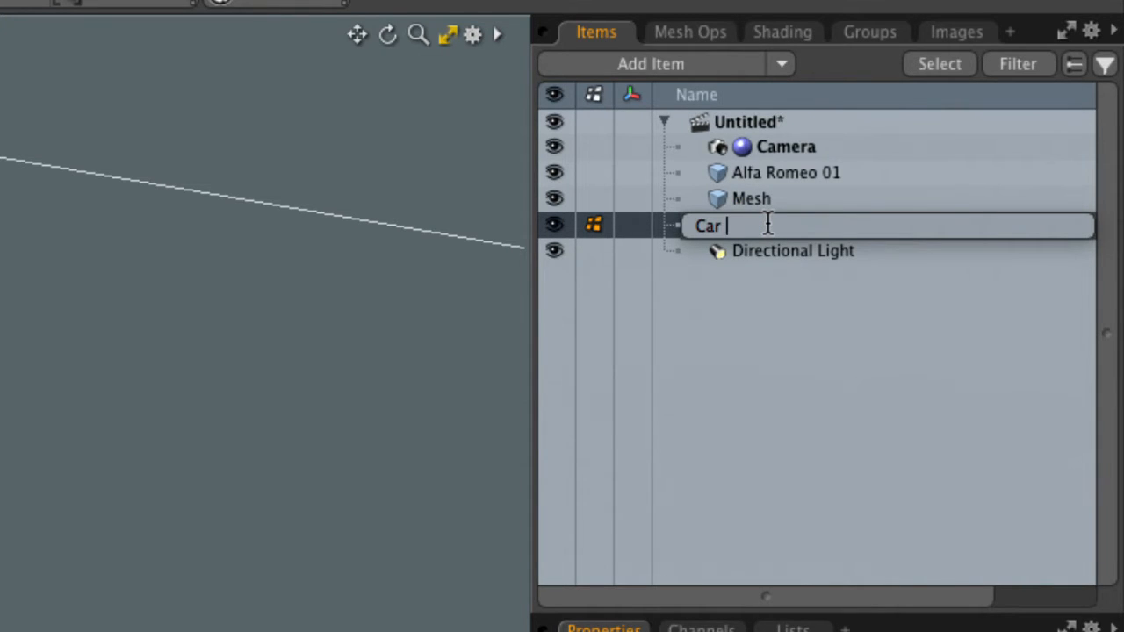
{"action": "type", "text": "Point Source"}
{"action": "key", "text": "Return"}
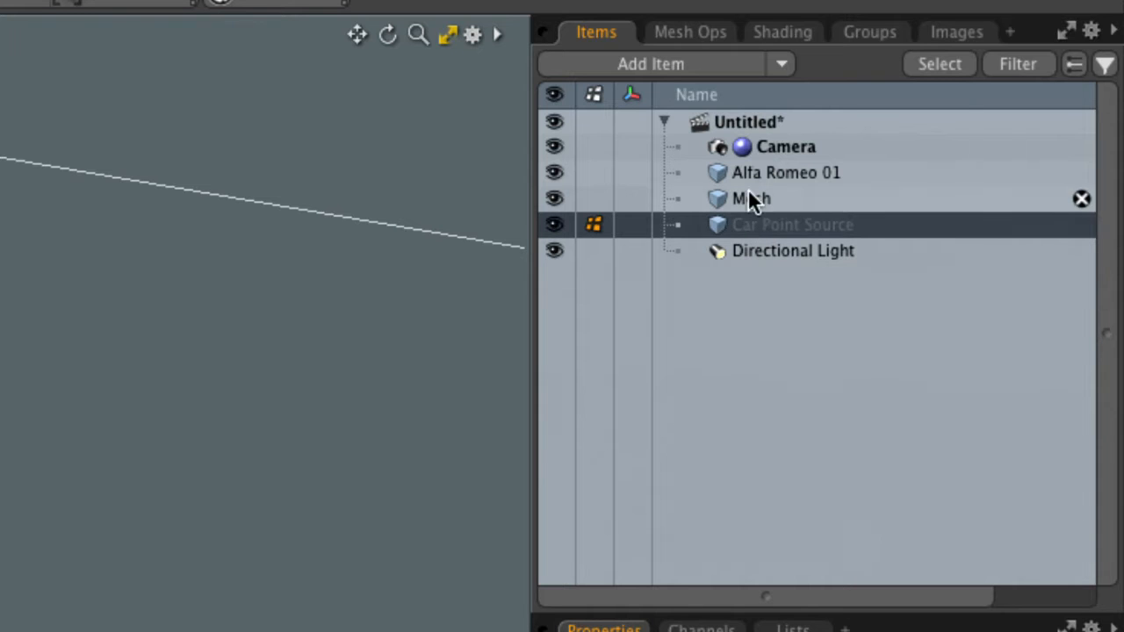
With Car Point Source selected, set the viewport's active meshes to always show vertices at an independent point size of 10.0.
{"action": "left_click", "coordinate": [770, 174]}
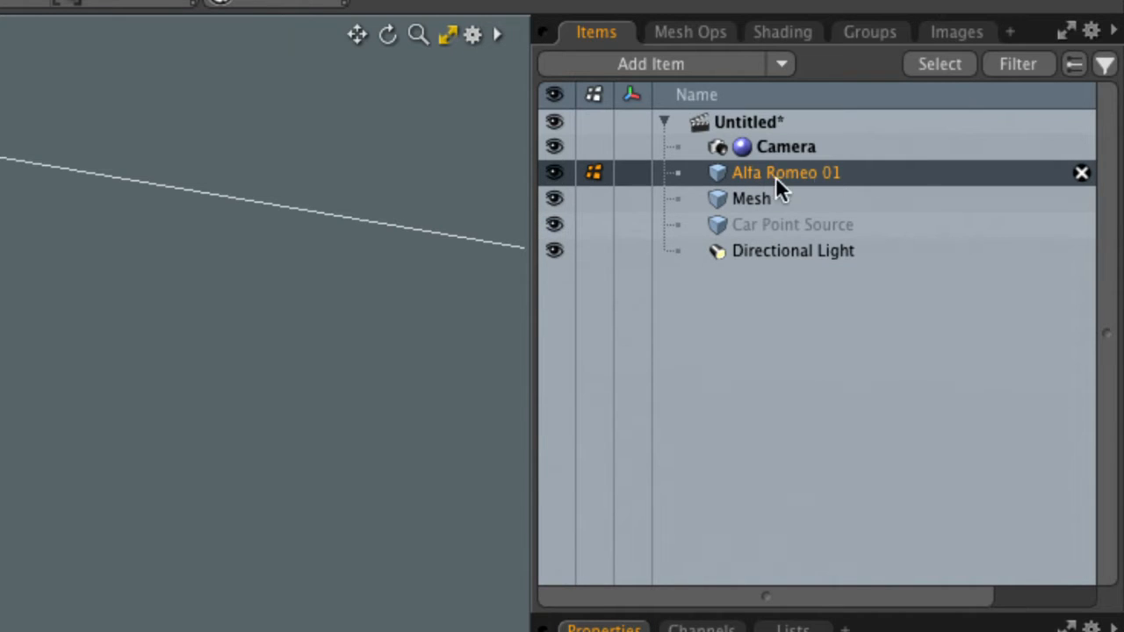
{"action": "left_click", "coordinate": [789, 228]}
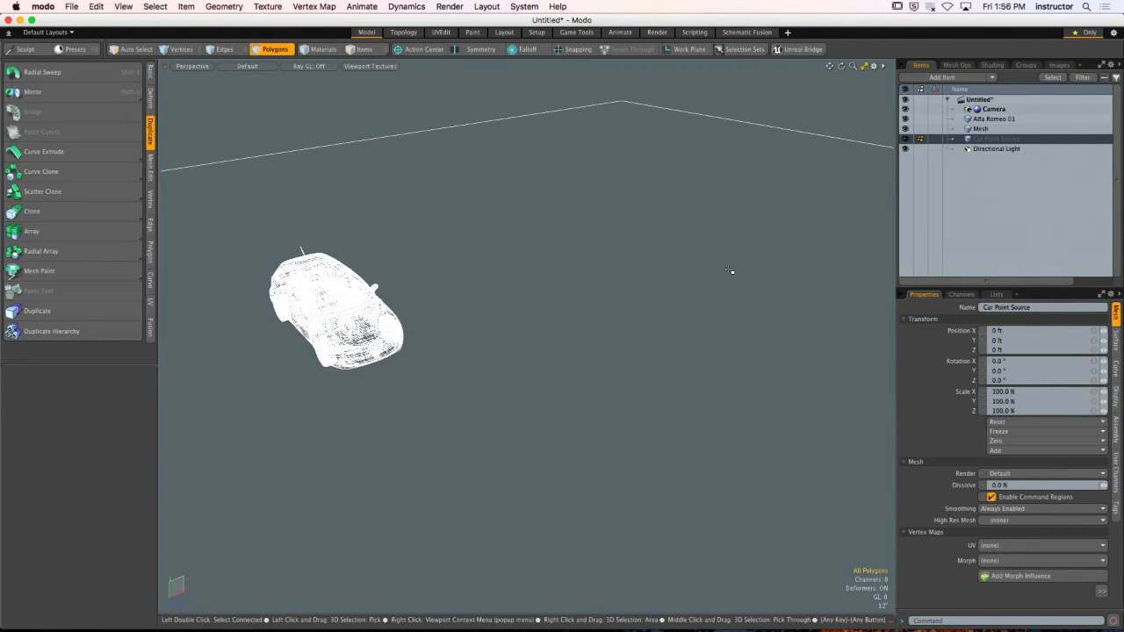
{"action": "key", "text": "o"}
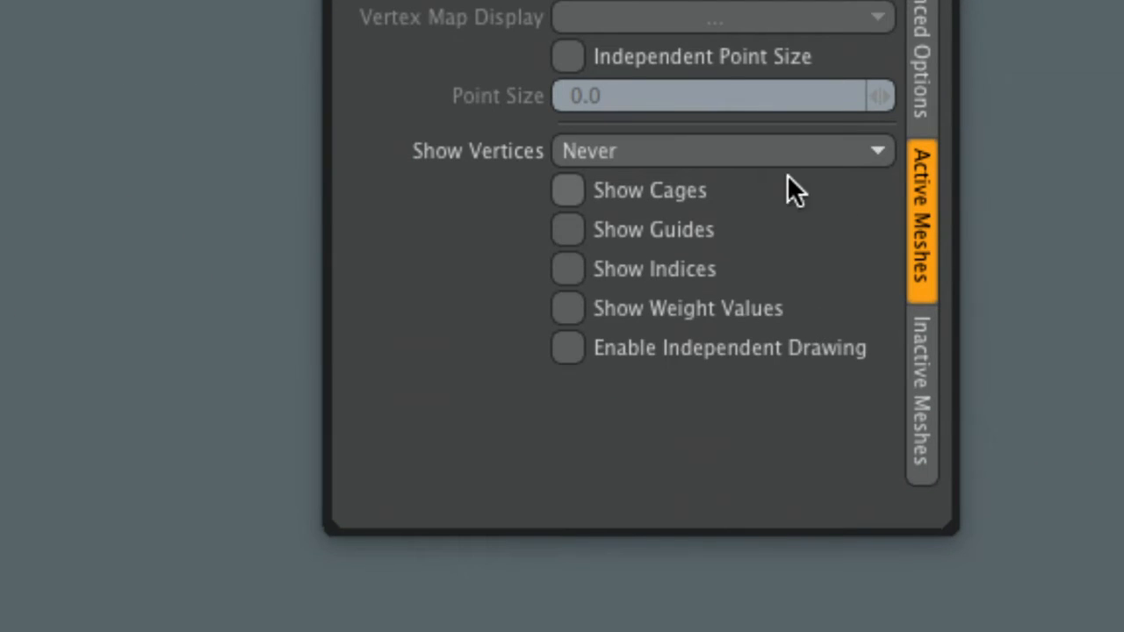
{"action": "left_click", "coordinate": [607, 149]}
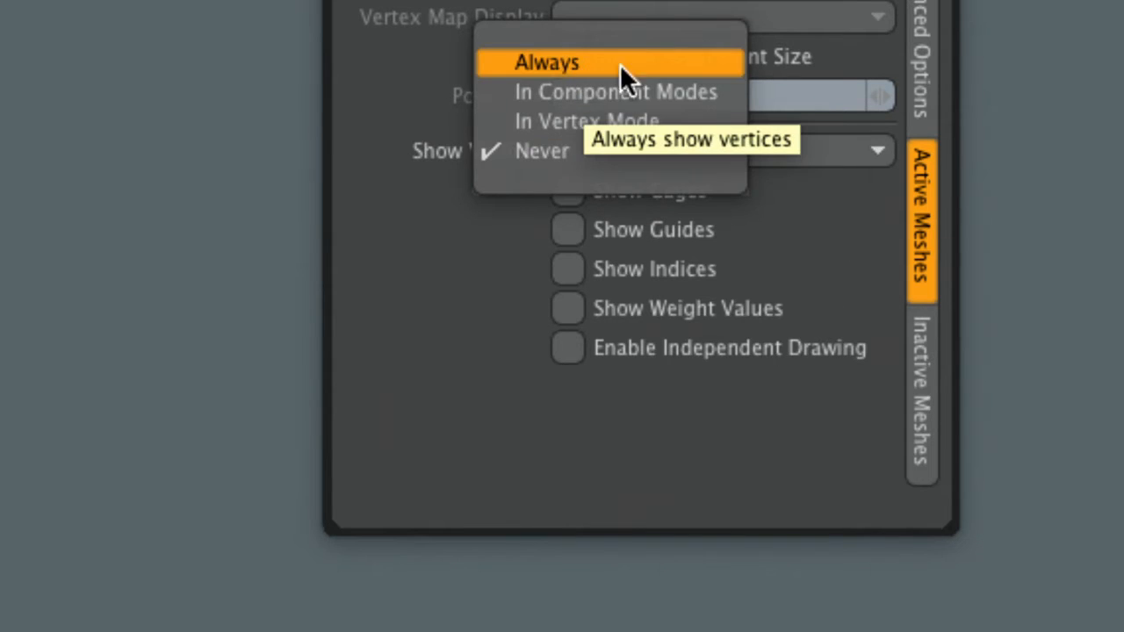
{"action": "left_click", "coordinate": [532, 59]}
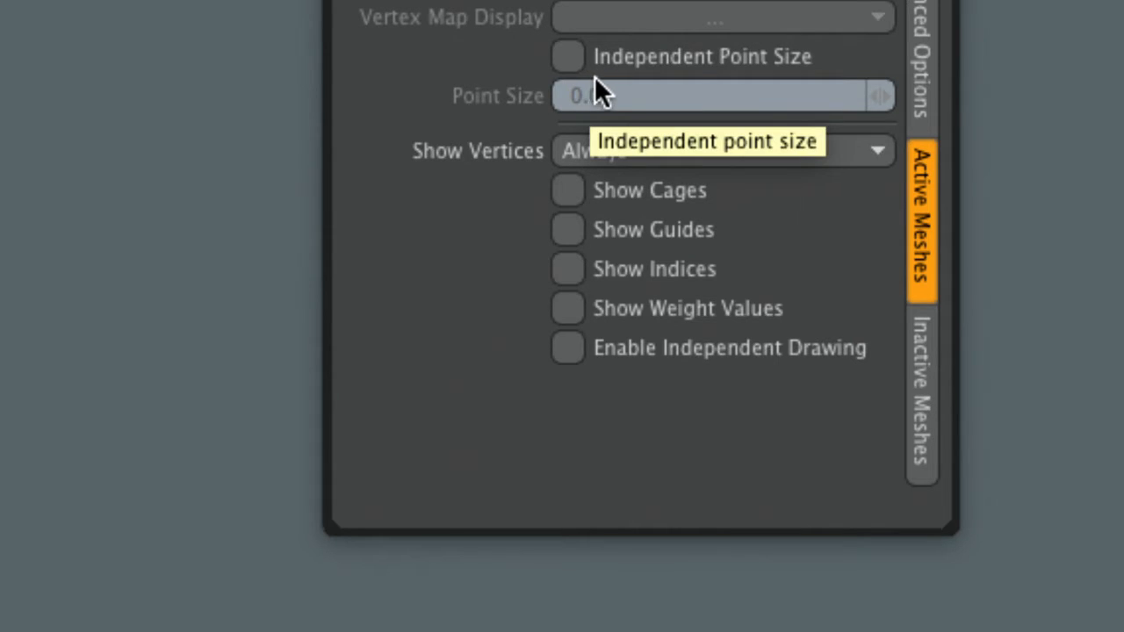
{"action": "left_click", "coordinate": [683, 58]}
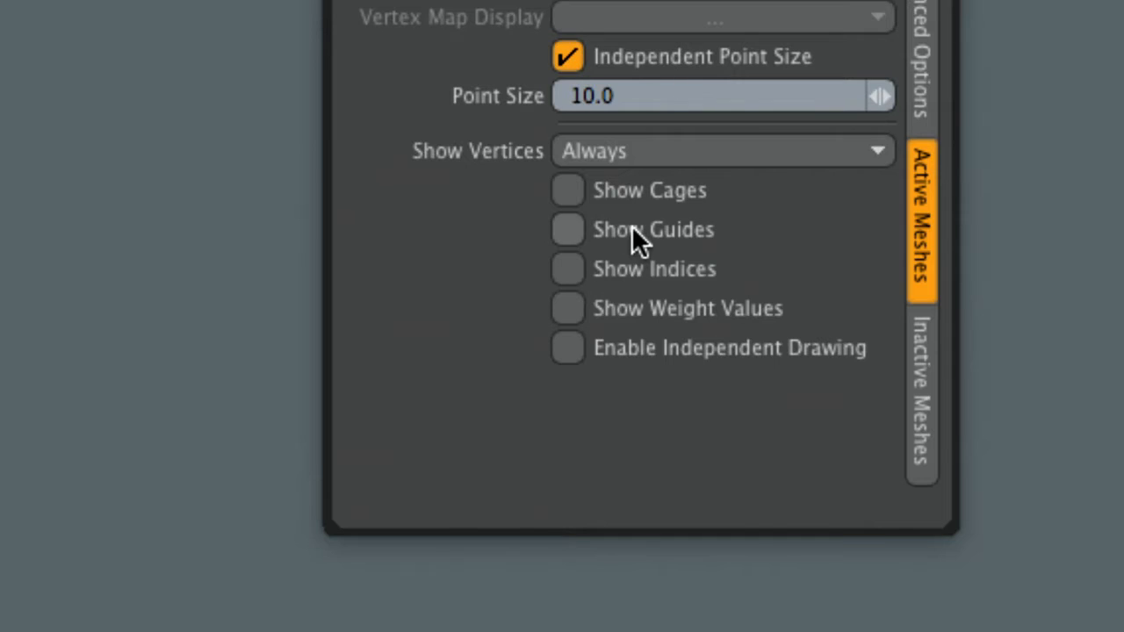
{"action": "left_click", "coordinate": [647, 95]}
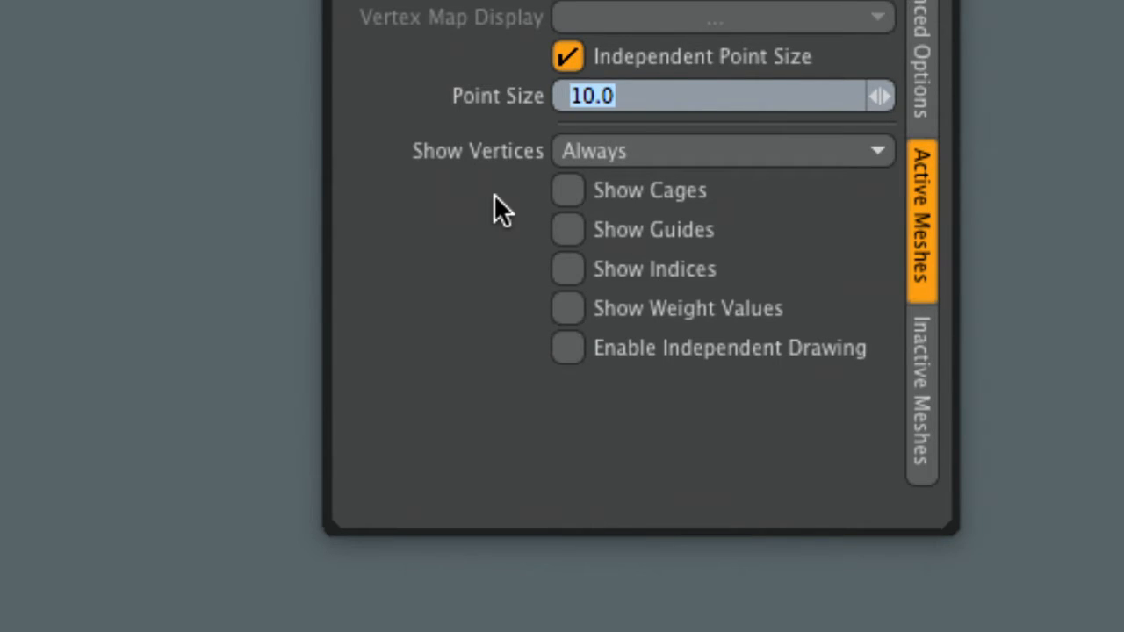
{"action": "left_click", "coordinate": [502, 208]}
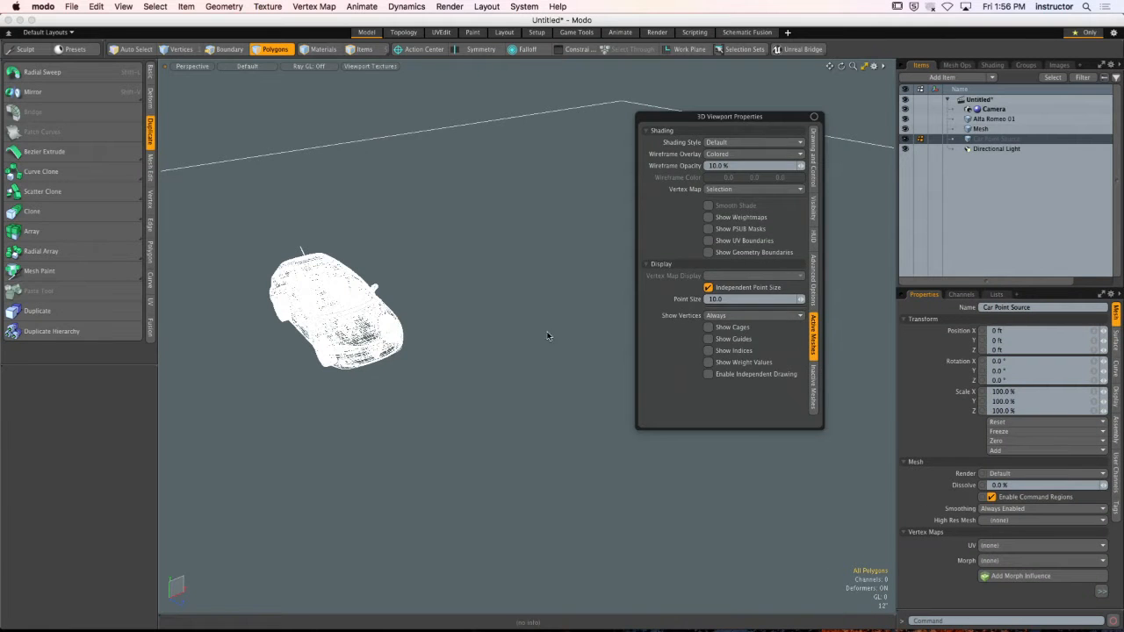
{"action": "left_click", "coordinate": [283, 215]}
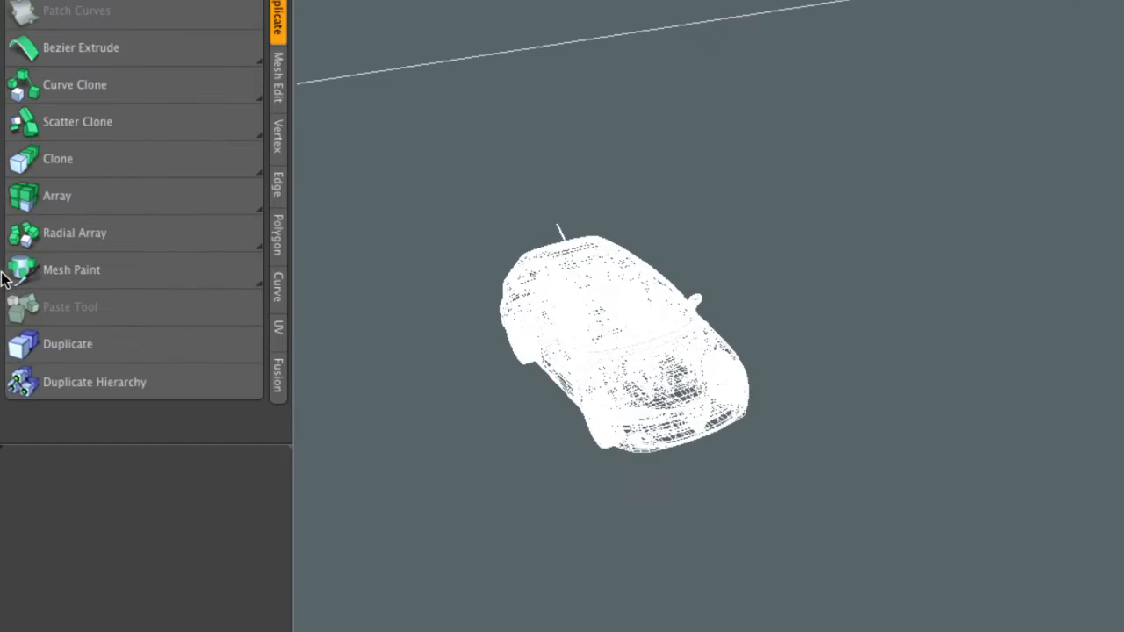
Place three vertices on the ground beside and in front of the car with the Vertex Tool.
{"action": "left_click", "coordinate": [277, 139]}
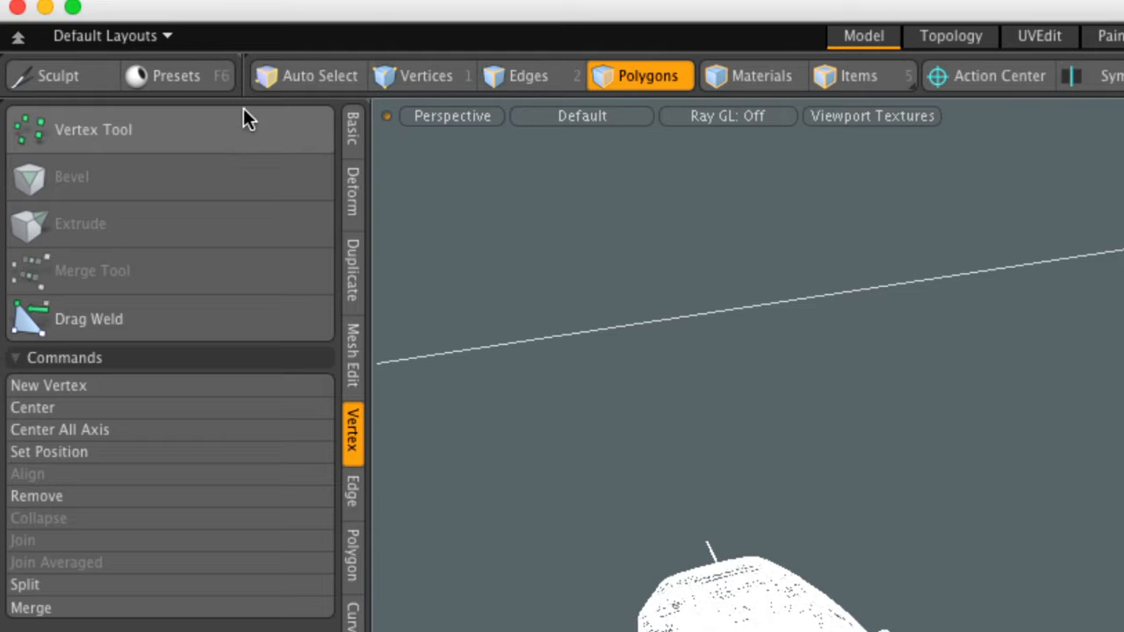
{"action": "left_click", "coordinate": [239, 132]}
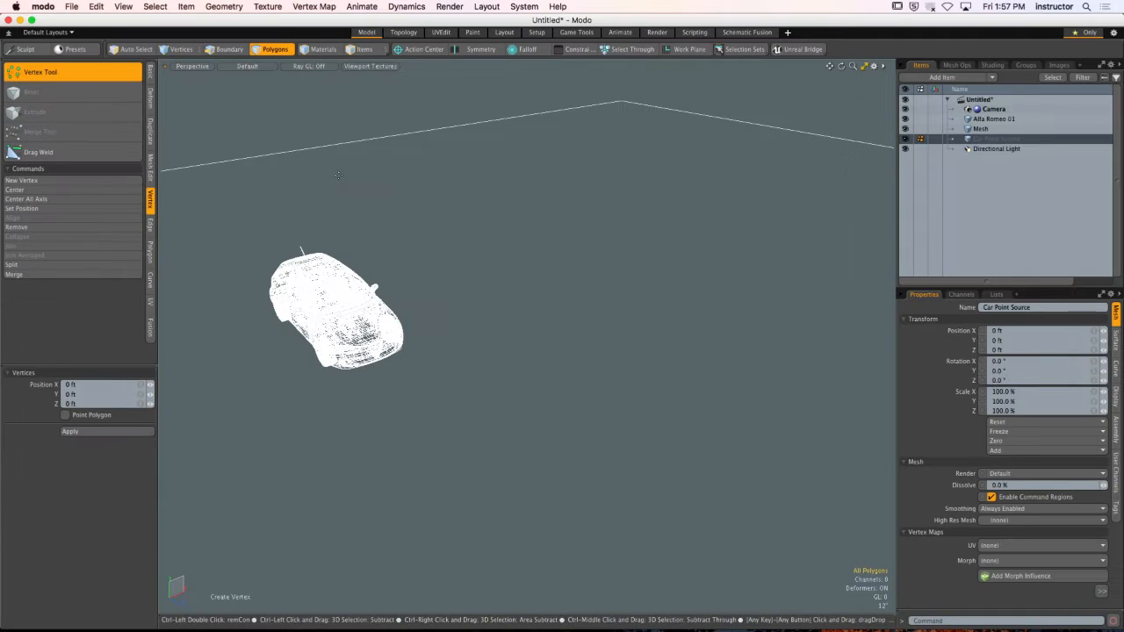
{"action": "left_click_drag", "start_coordinate": [338, 174], "coordinate": [466, 338], "text": "alt"}
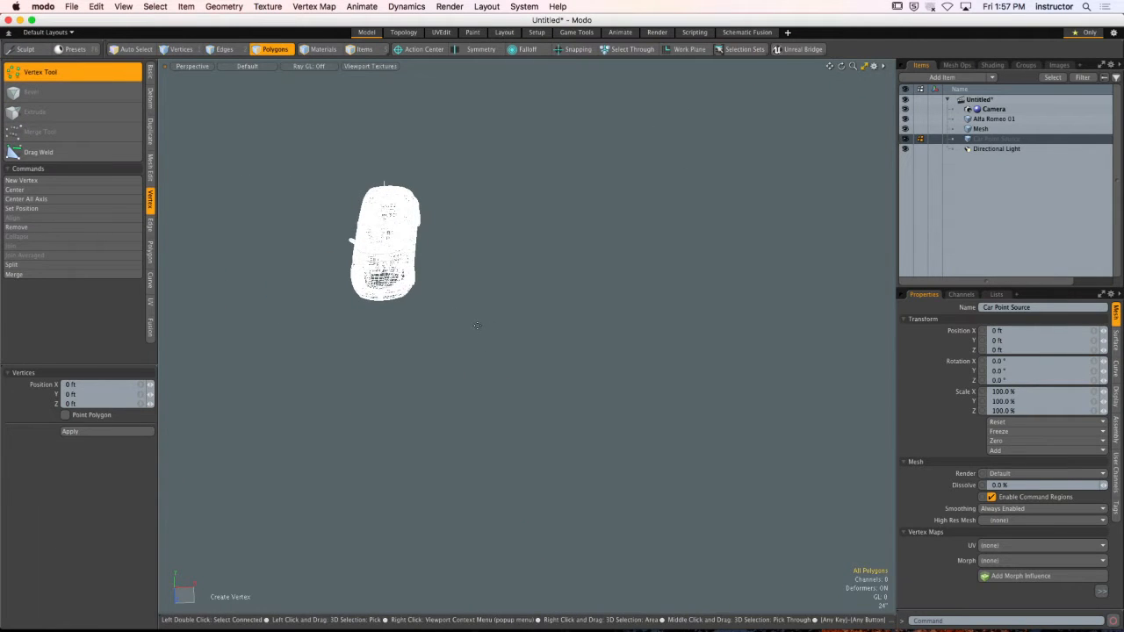
{"action": "left_click", "coordinate": [477, 326]}
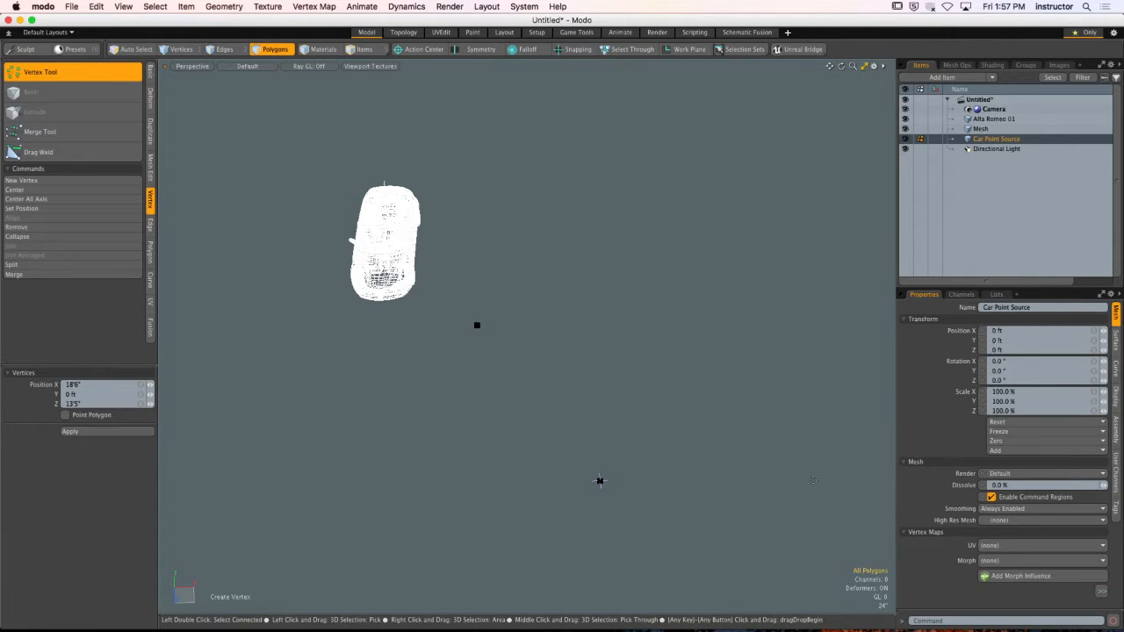
{"action": "left_click", "coordinate": [812, 480]}
Add two more vertices continuing the curve away from the car, drop the Vertex Tool, and clear the vertex selection.
{"action": "left_click_drag", "start_coordinate": [782, 464], "coordinate": [737, 430], "text": "ctrl+alt"}
{"action": "left_click_drag", "start_coordinate": [737, 430], "coordinate": [645, 454], "text": "alt+shift"}
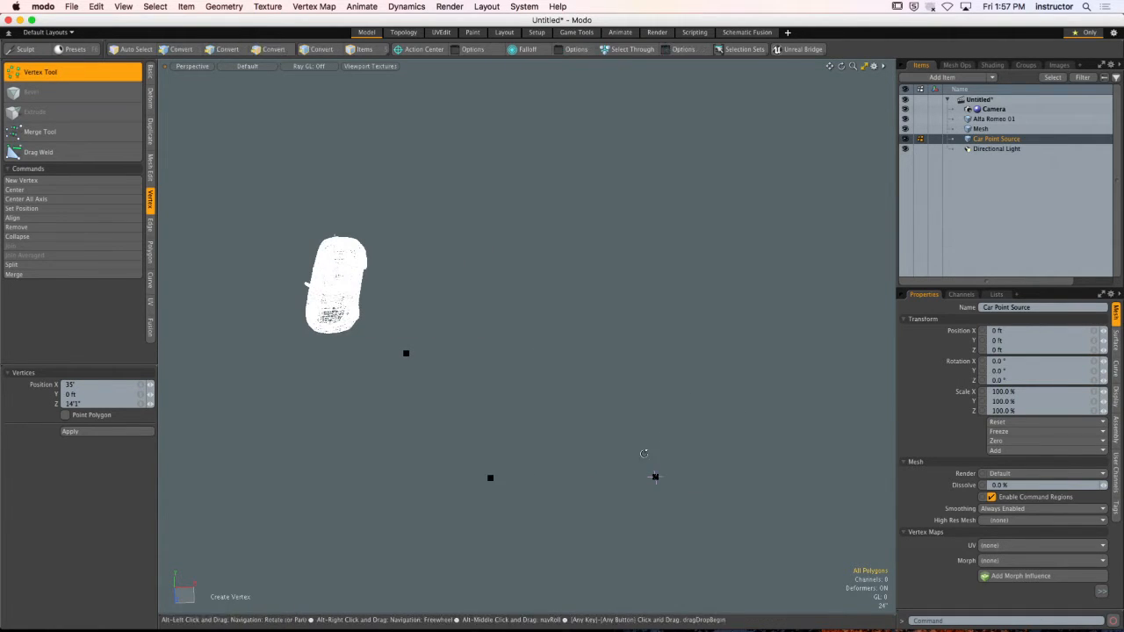
{"action": "left_click", "coordinate": [759, 347]}
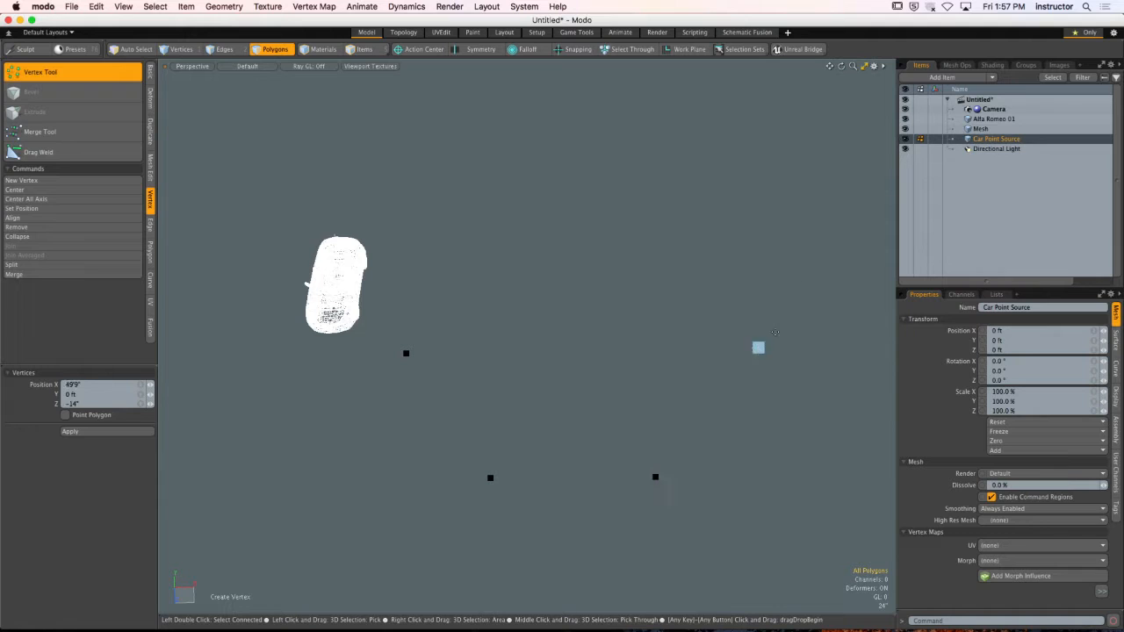
{"action": "left_click", "coordinate": [821, 246]}
{"action": "left_click_drag", "start_coordinate": [725, 298], "coordinate": [738, 316], "text": "alt"}
{"action": "key", "text": "q"}
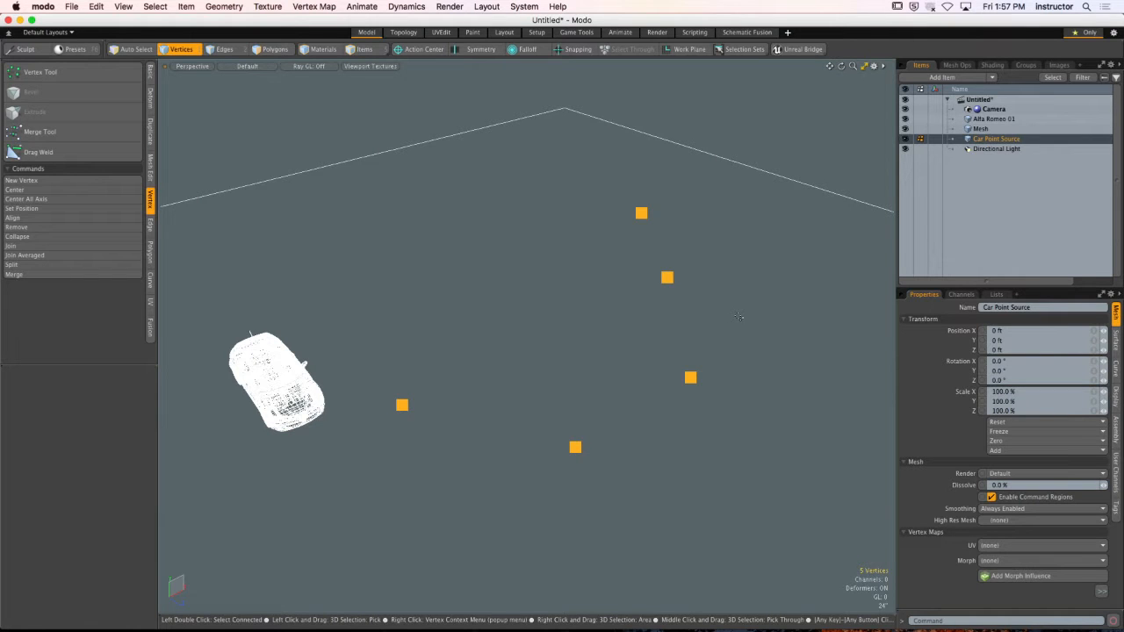
{"action": "left_click", "coordinate": [739, 316]}
{"action": "left_click_drag", "start_coordinate": [712, 368], "coordinate": [720, 334], "text": "alt"}
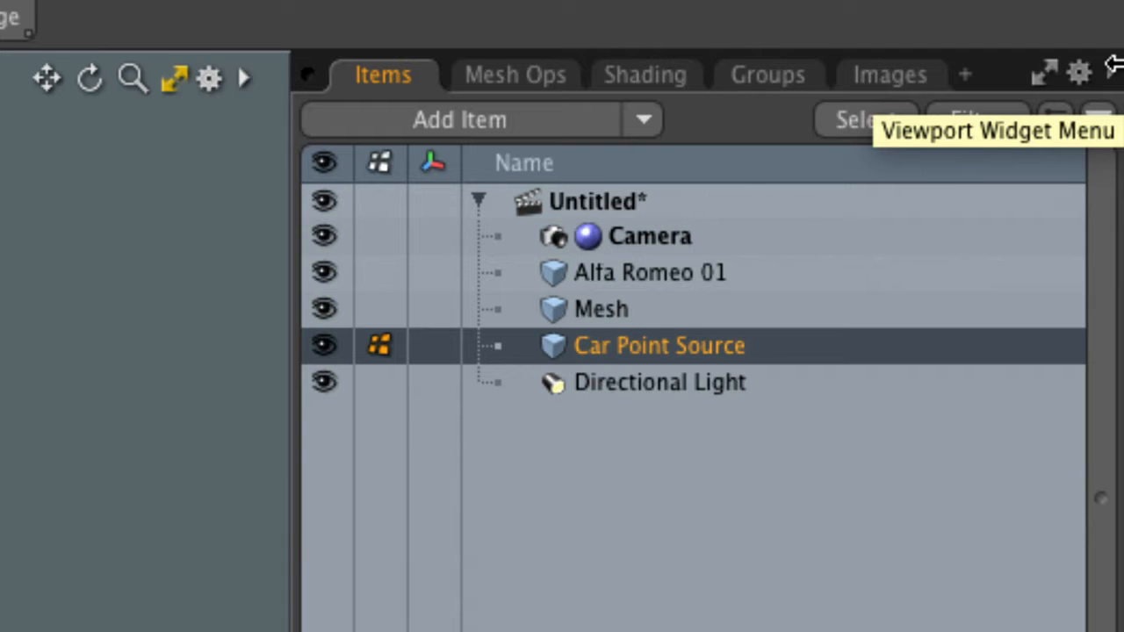
Add a Replicator particle item to the scene.
{"action": "left_click", "coordinate": [647, 132]}
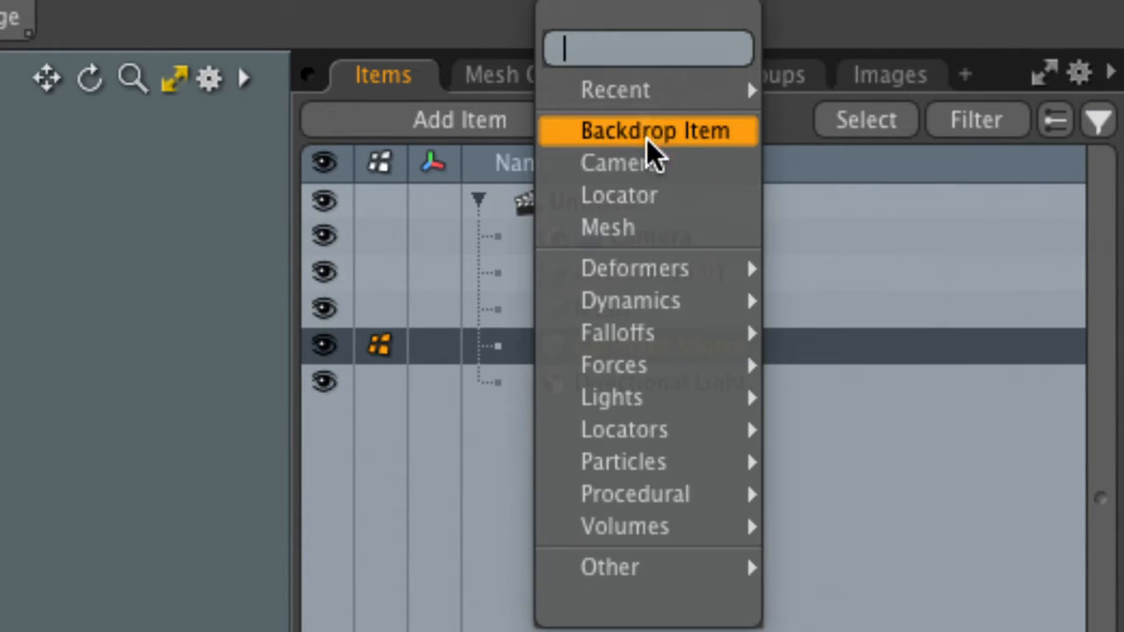
{"action": "mouse_move", "coordinate": [639, 403]}
{"action": "mouse_move", "coordinate": [664, 469]}
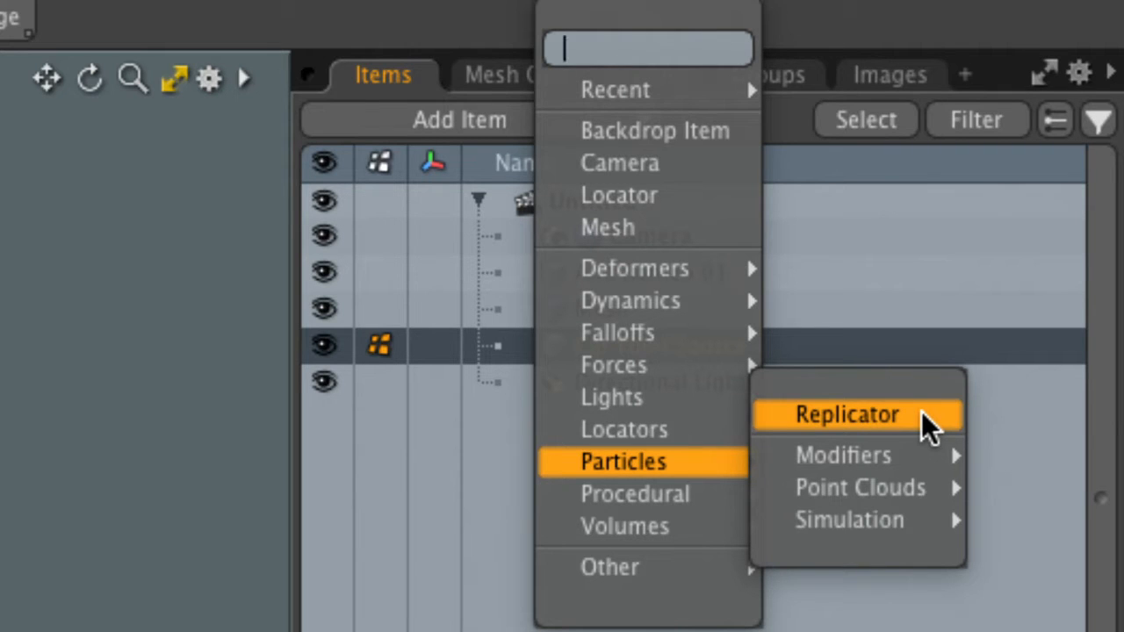
{"action": "left_click", "coordinate": [919, 410]}
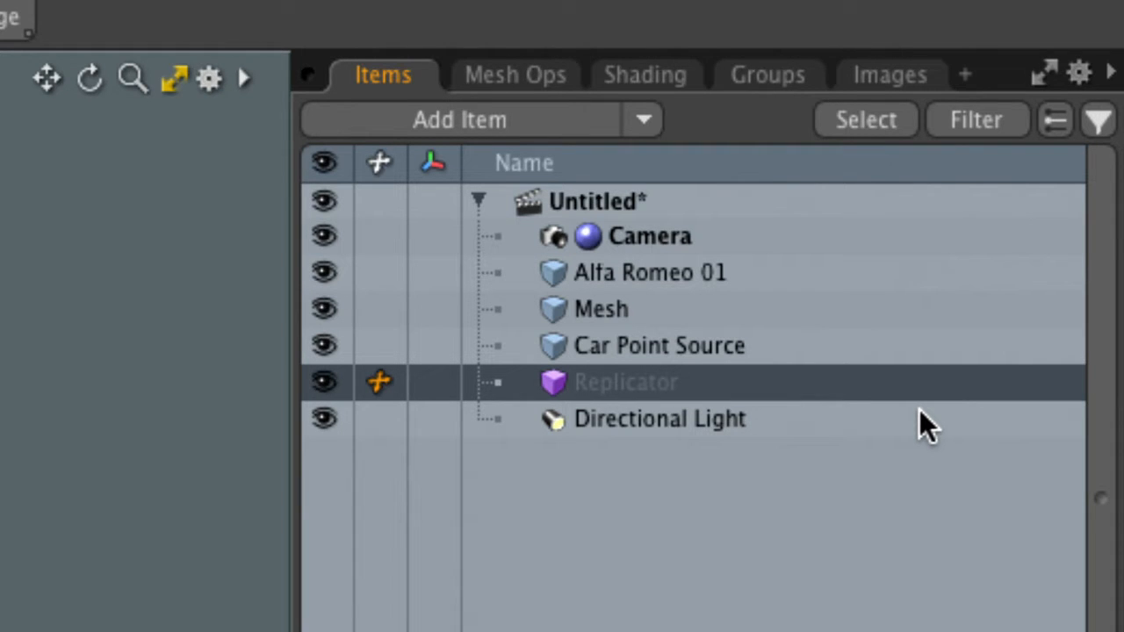
Set the Replicator's prototype to Alfa Romeo 01 and its point source to Car Point Source.
{"action": "left_click", "coordinate": [714, 344]}
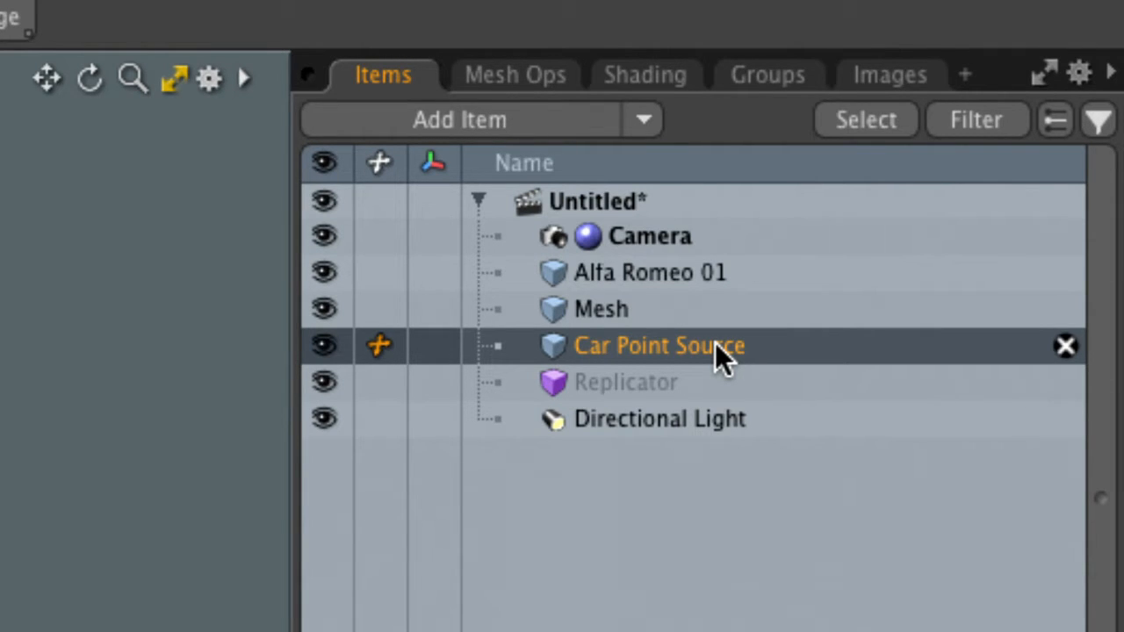
{"action": "left_click", "coordinate": [667, 384]}
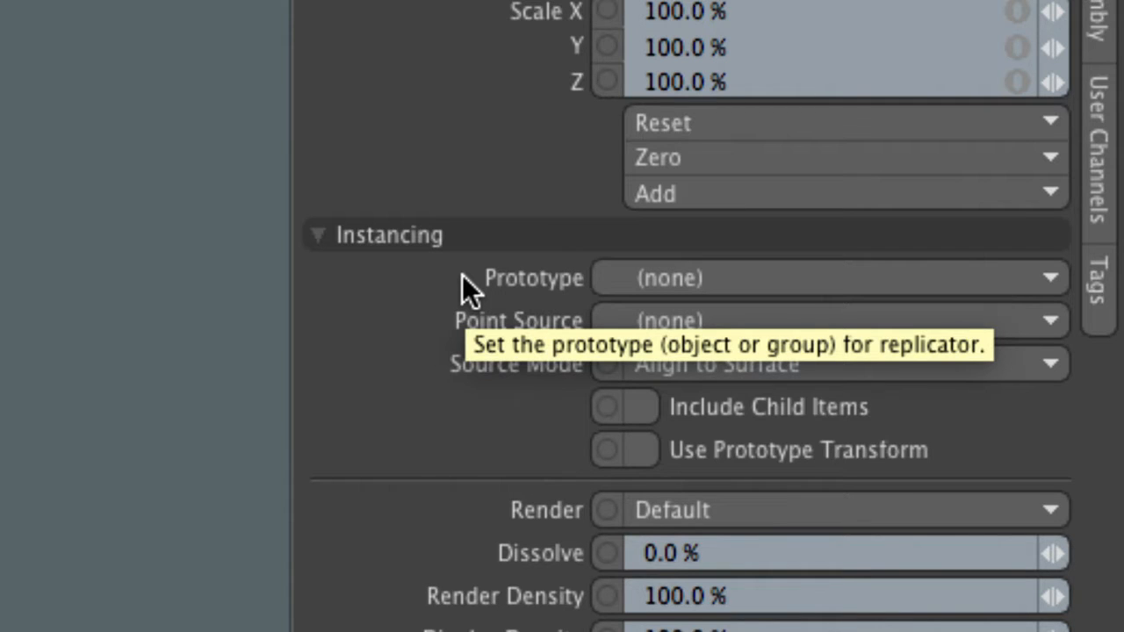
{"action": "left_click", "coordinate": [693, 277]}
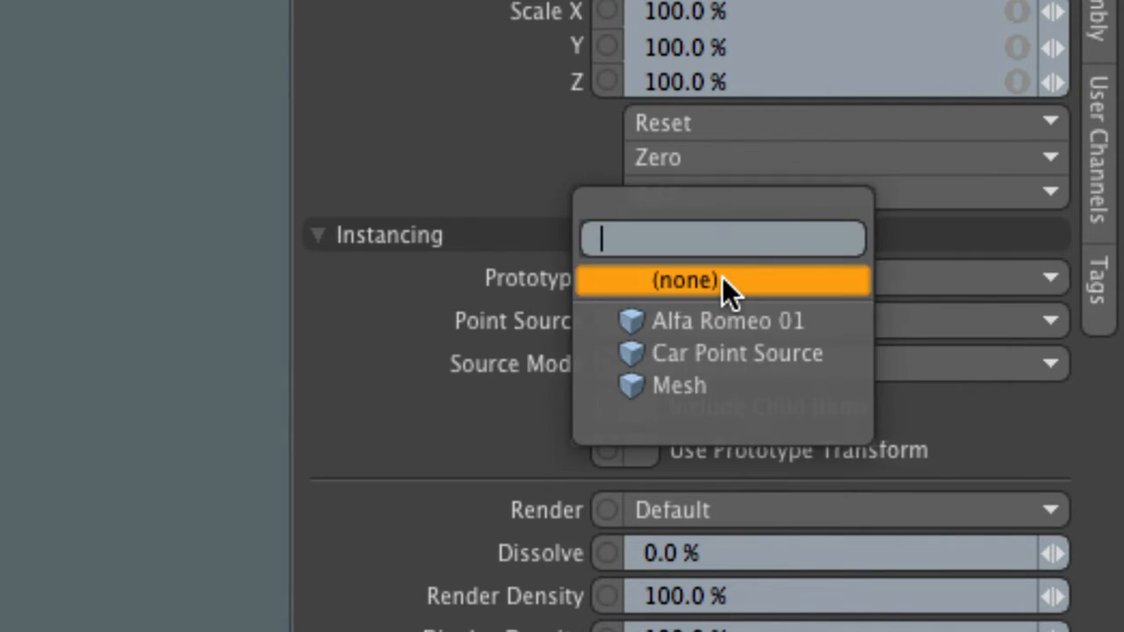
{"action": "left_click", "coordinate": [768, 331]}
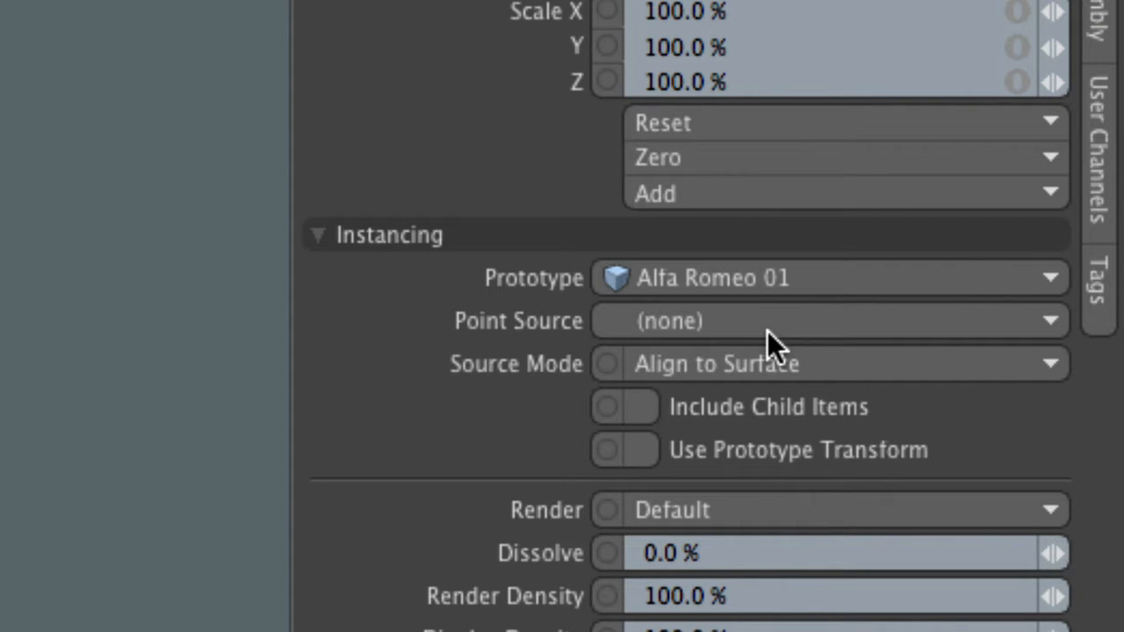
{"action": "left_click", "coordinate": [767, 325]}
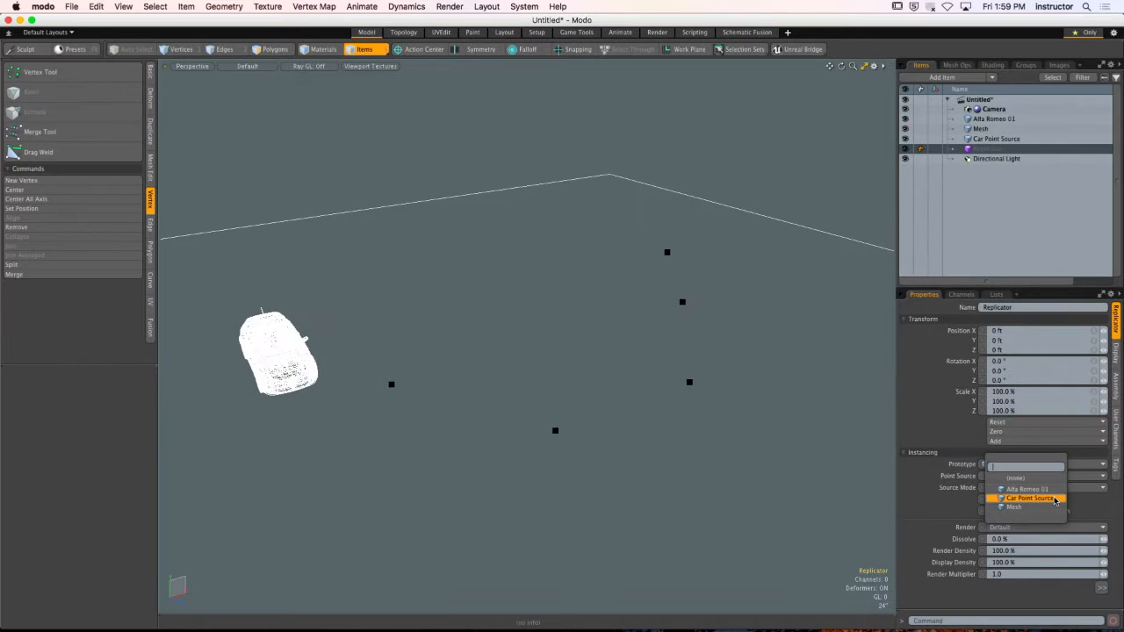
{"action": "left_click", "coordinate": [996, 407]}
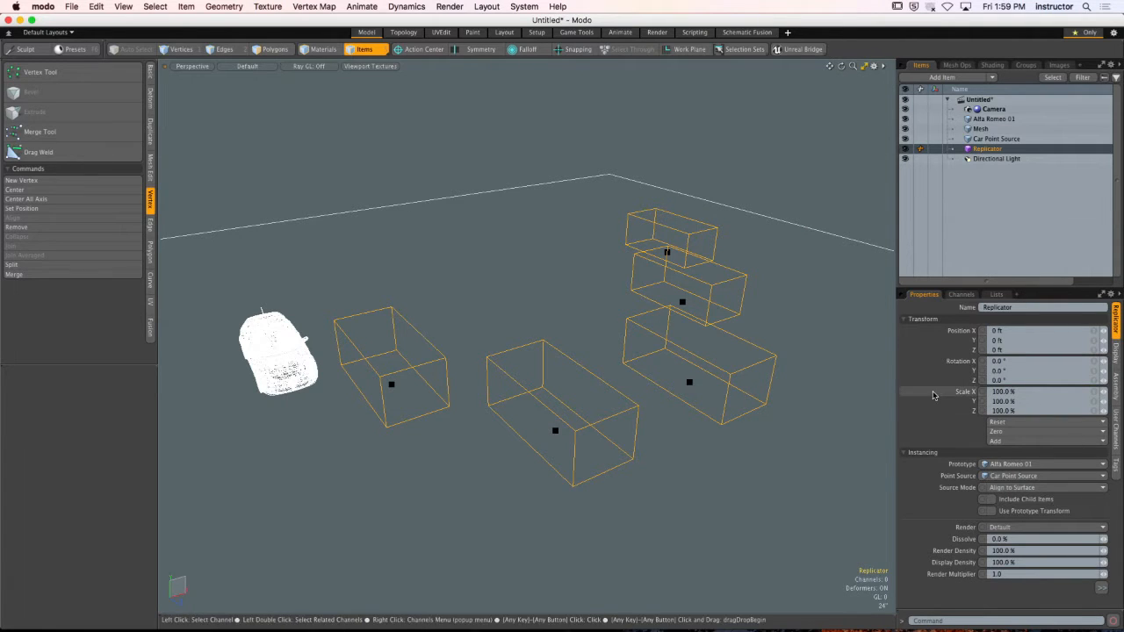
Set the perspective viewport to draw replicators in full for selected items by changing the Replicators display option to Selected.
{"action": "left_click_drag", "start_coordinate": [828, 346], "coordinate": [718, 374], "text": "alt"}
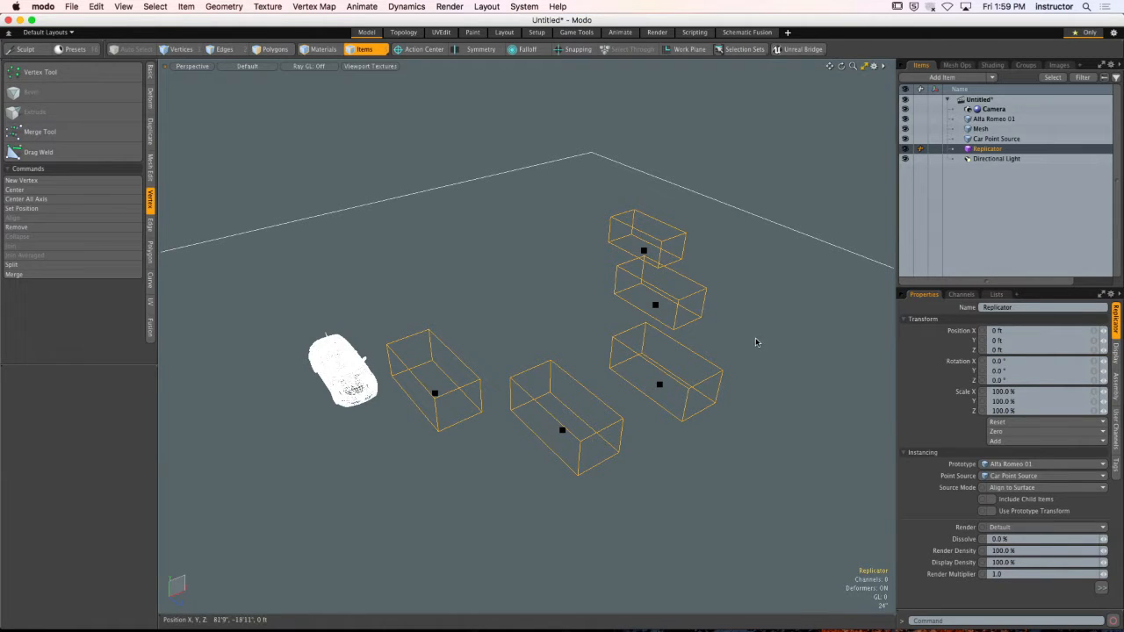
{"action": "key", "text": "o"}
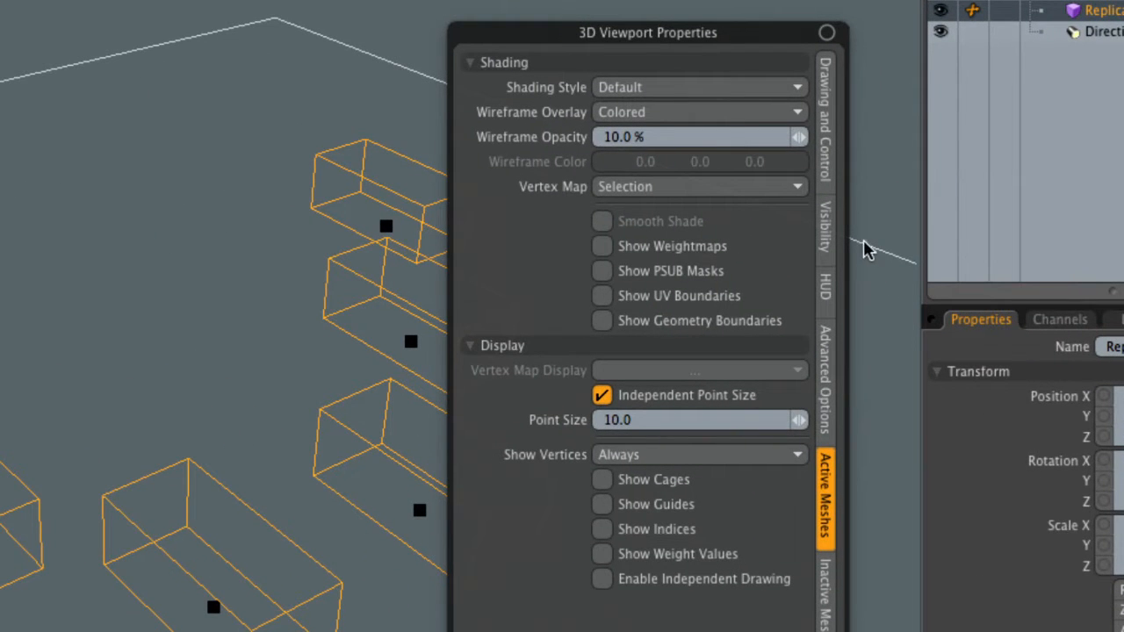
{"action": "left_click", "coordinate": [829, 138]}
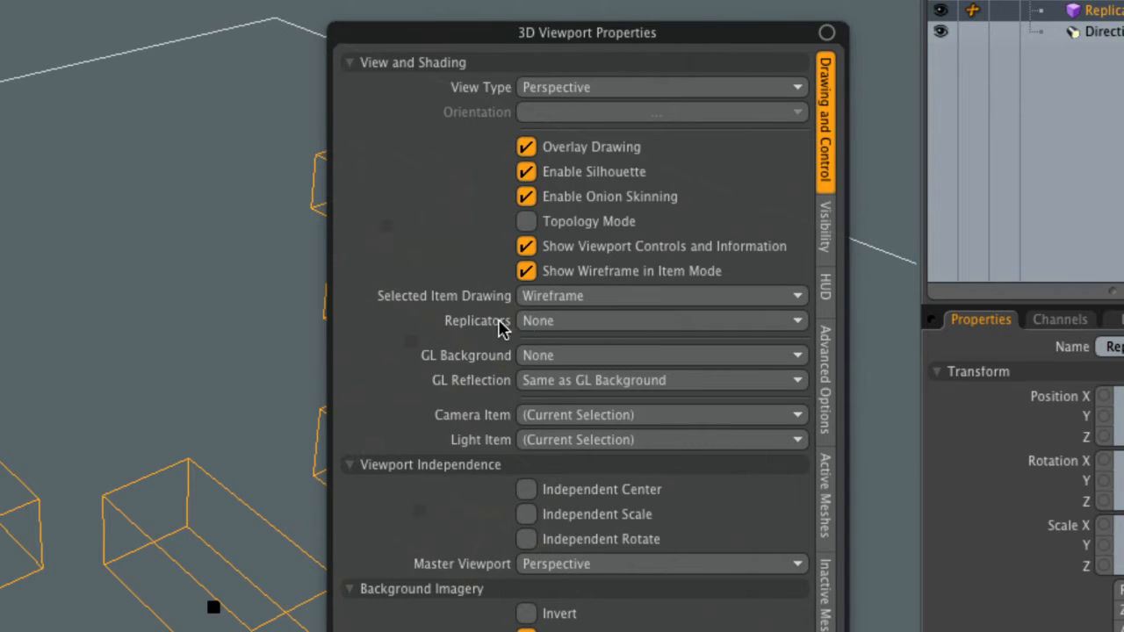
{"action": "left_click", "coordinate": [615, 322]}
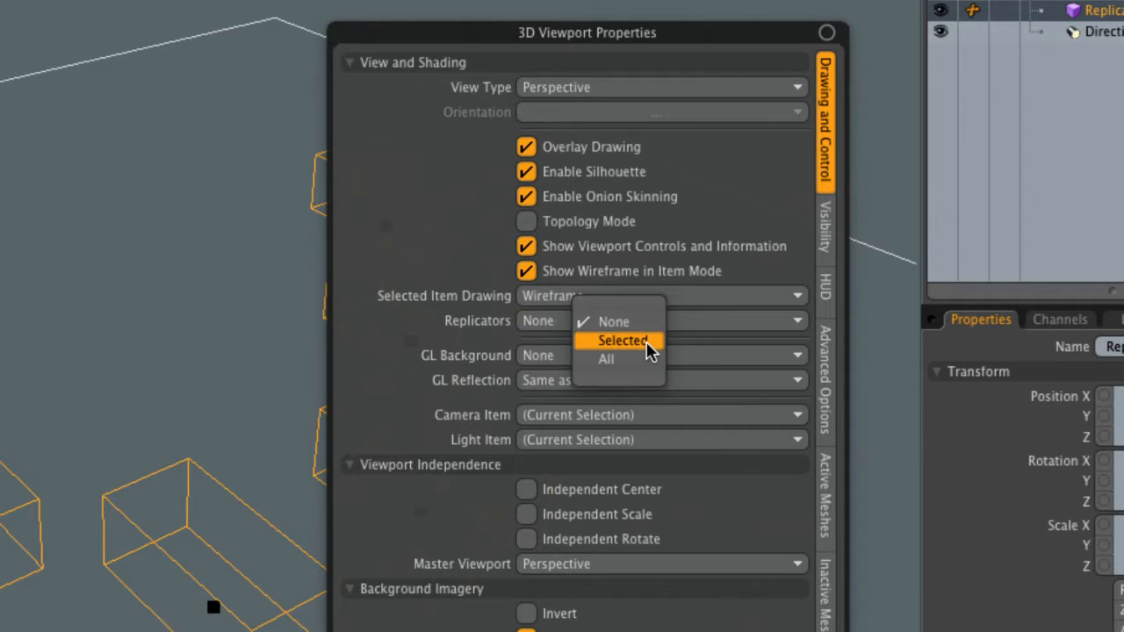
{"action": "left_click", "coordinate": [647, 350]}
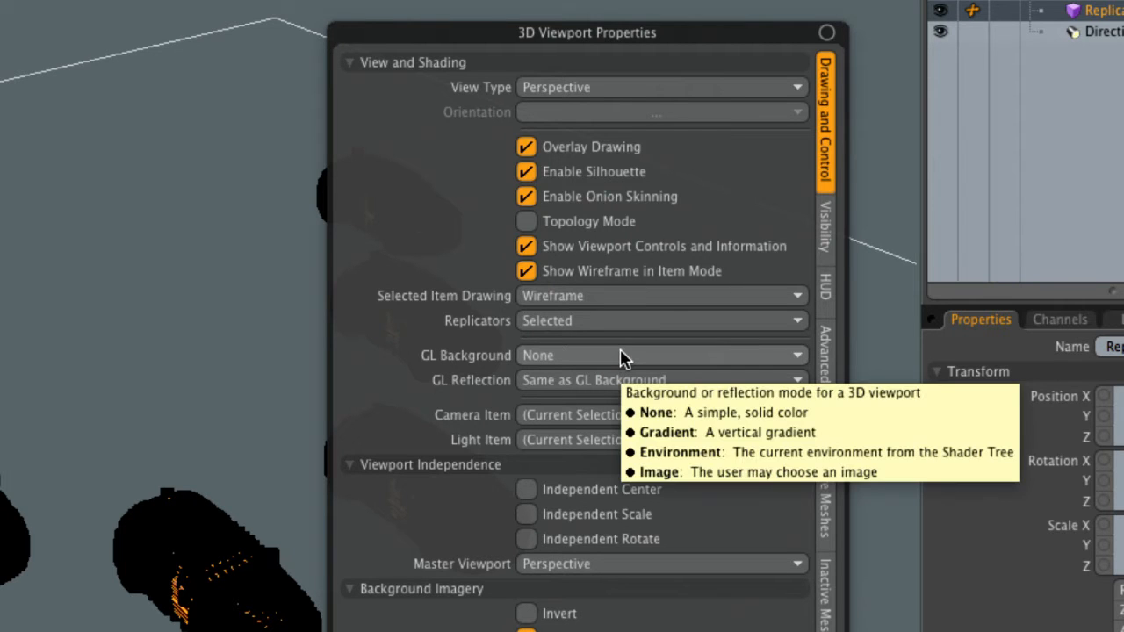
{"action": "left_click", "coordinate": [187, 249]}
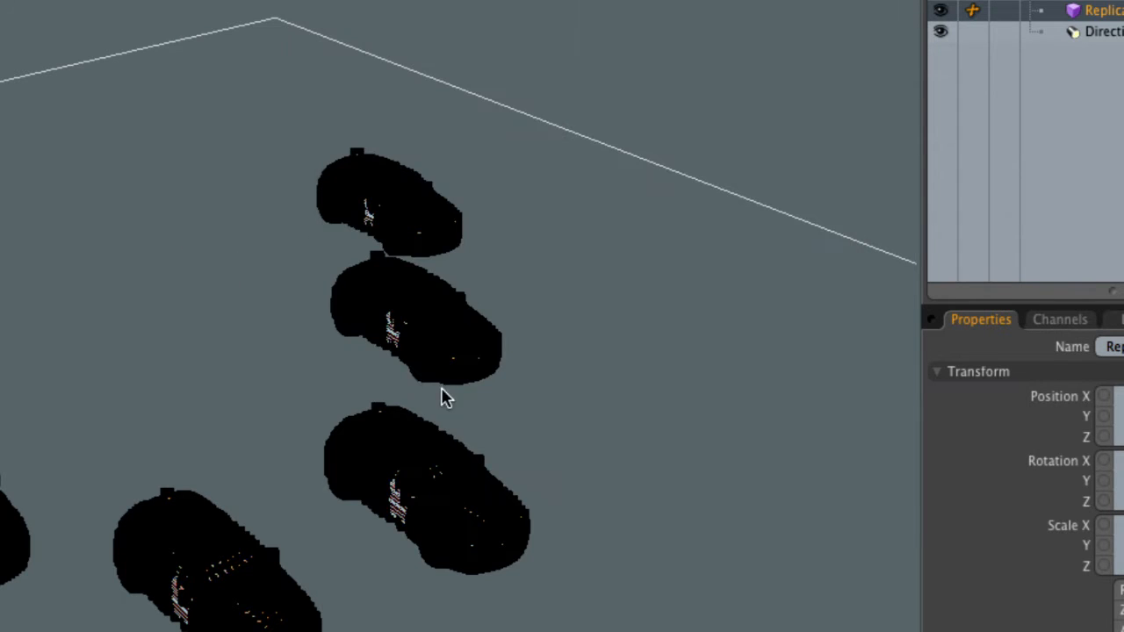
Change Show Vertices for active meshes from Always so the replicated cars draw without vertex dots, and keep the Replicator selected.
{"action": "left_click_drag", "start_coordinate": [423, 379], "coordinate": [450, 345], "text": "alt"}
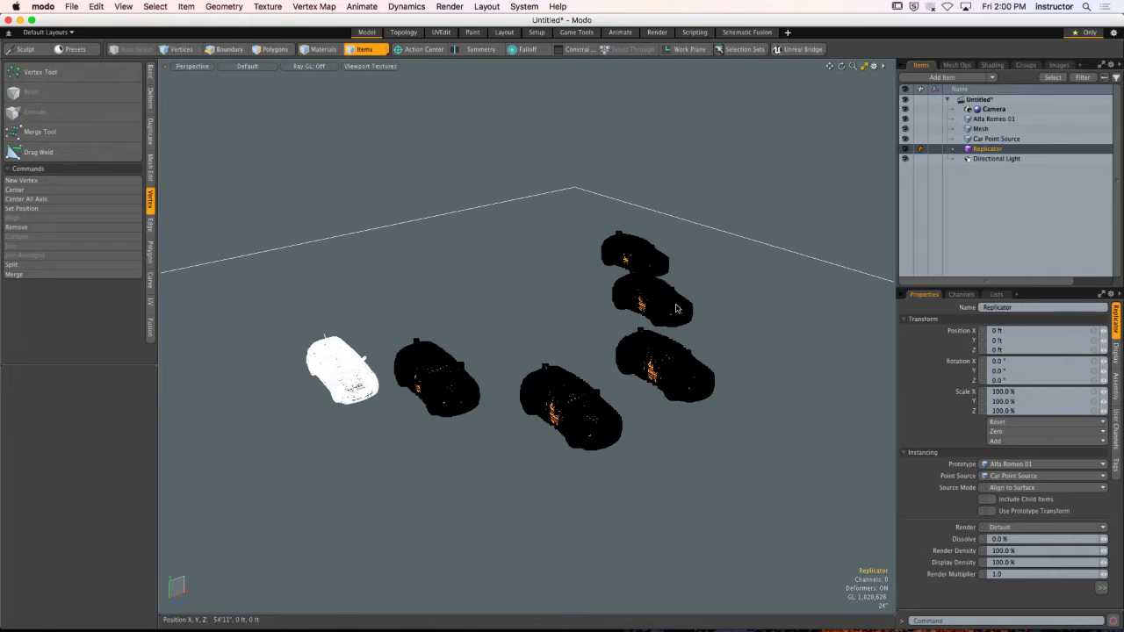
{"action": "left_click_drag", "start_coordinate": [247, 469], "coordinate": [312, 364], "text": "alt"}
{"action": "left_click_drag", "start_coordinate": [613, 311], "coordinate": [613, 327], "text": "alt"}
{"action": "key", "text": "o"}
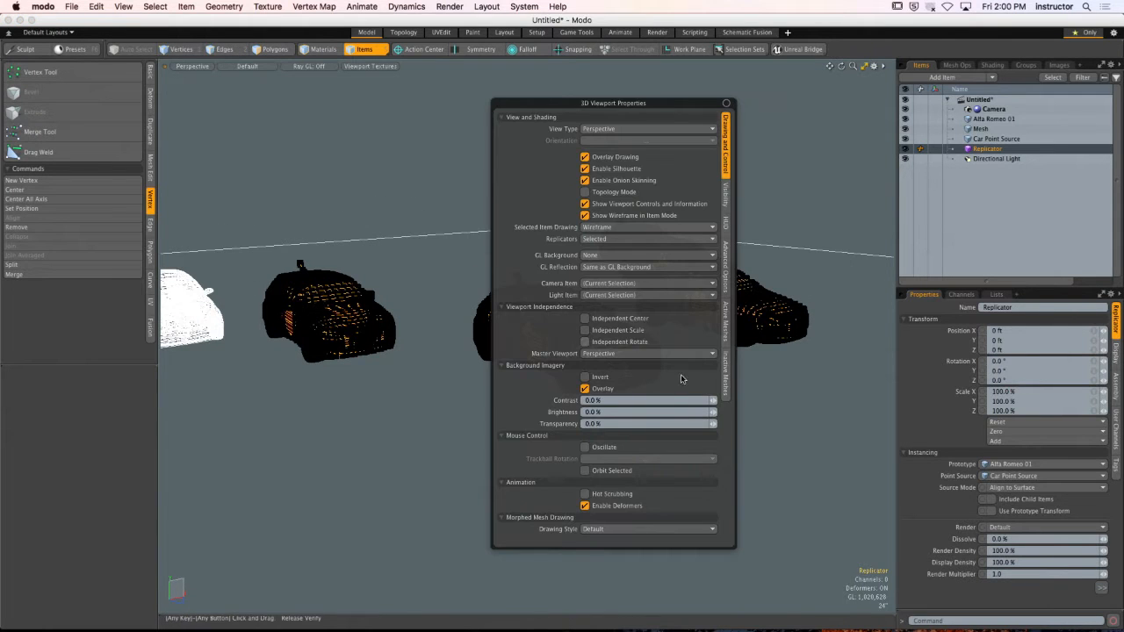
{"action": "left_click", "coordinate": [721, 342]}
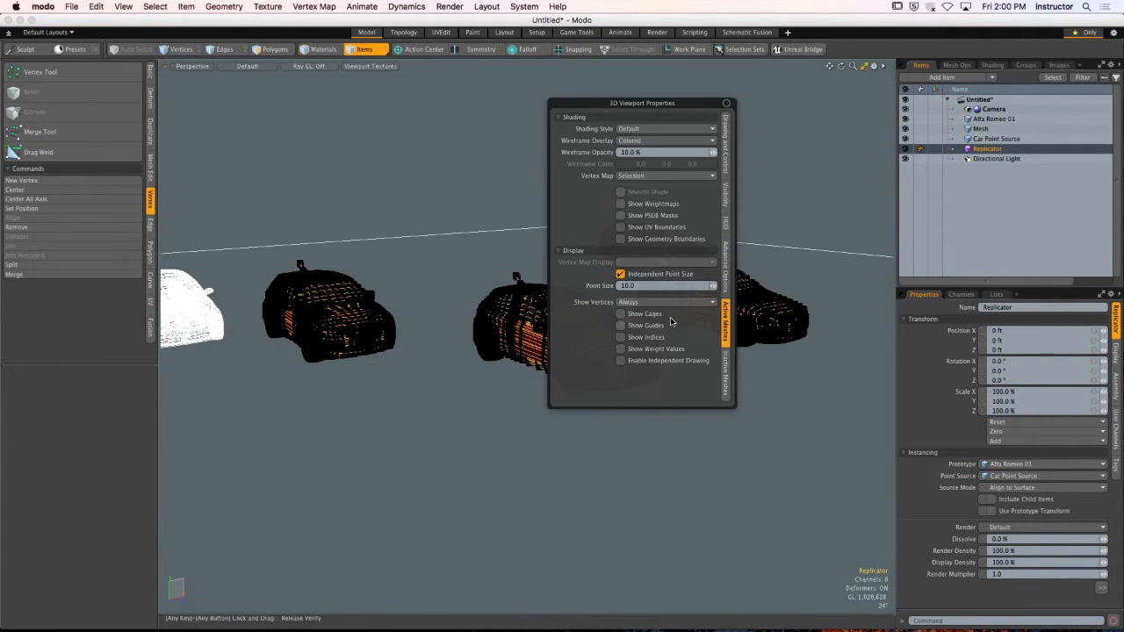
{"action": "left_click", "coordinate": [664, 301]}
{"action": "left_click", "coordinate": [649, 323]}
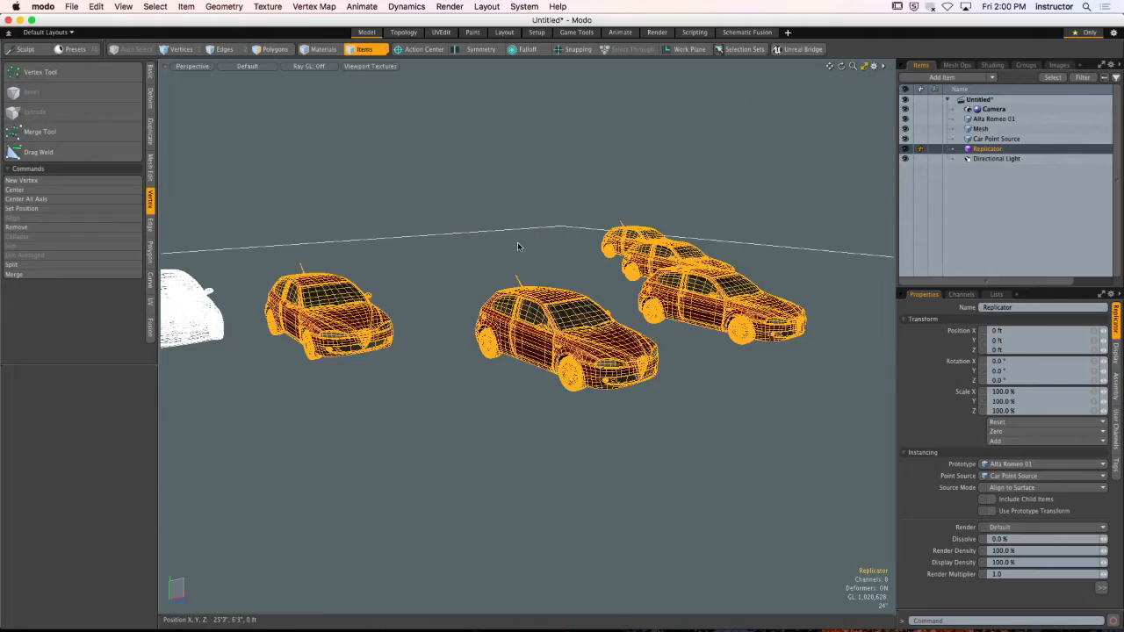
{"action": "left_click", "coordinate": [524, 246]}
{"action": "left_click_drag", "start_coordinate": [543, 247], "coordinate": [544, 267], "text": "alt"}
{"action": "left_click", "coordinate": [1001, 149]}
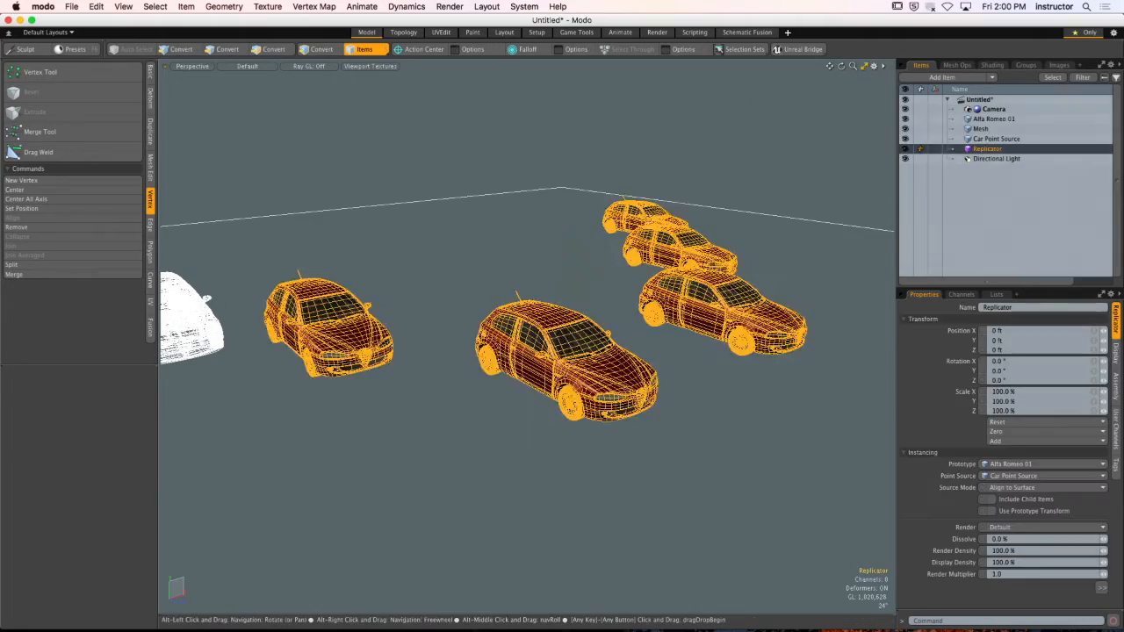
{"action": "left_click_drag", "start_coordinate": [667, 229], "coordinate": [555, 251], "text": "alt"}
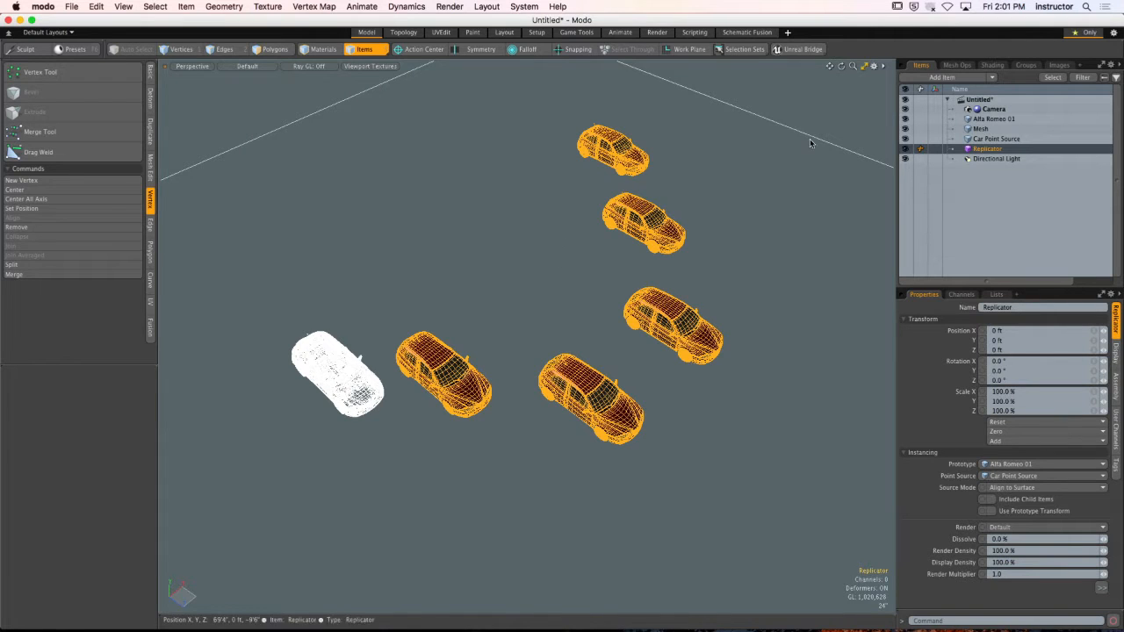
In Car Point Source, move the vertex nearest the car farther back and shift the front vertex about -9' in X.
{"action": "left_click", "coordinate": [1009, 138]}
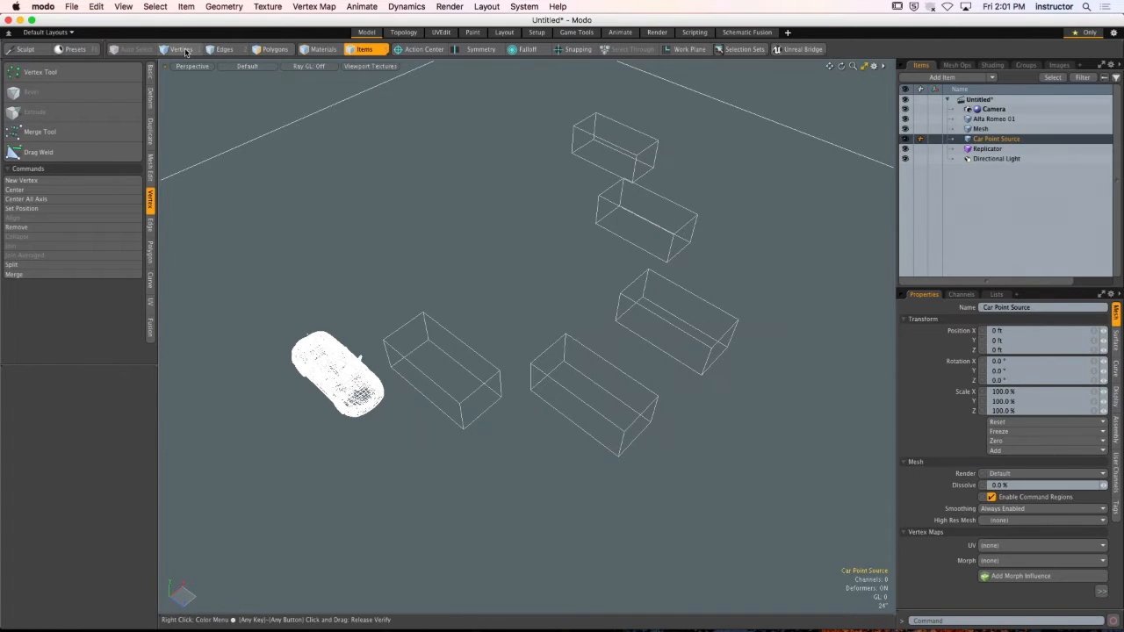
{"action": "key", "text": "1"}
{"action": "left_click", "coordinate": [444, 381]}
{"action": "left_click_drag", "start_coordinate": [471, 399], "coordinate": [510, 292], "text": "alt"}
{"action": "key", "text": "w"}
{"action": "left_click", "coordinate": [570, 405]}
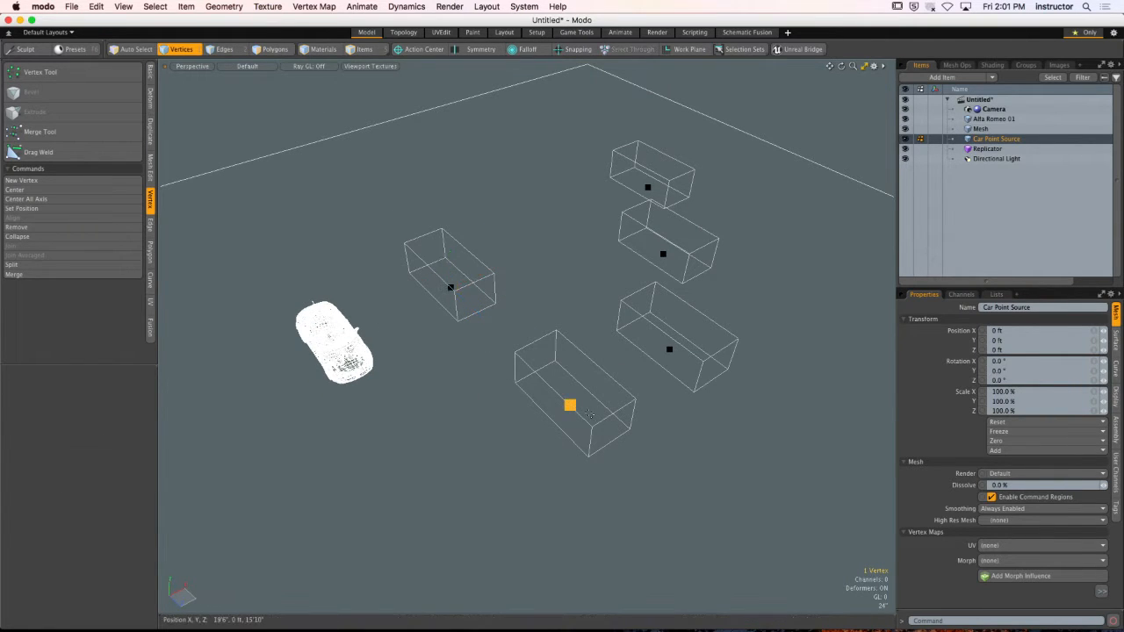
{"action": "key", "text": "w"}
{"action": "left_click_drag", "start_coordinate": [646, 417], "coordinate": [581, 445]}
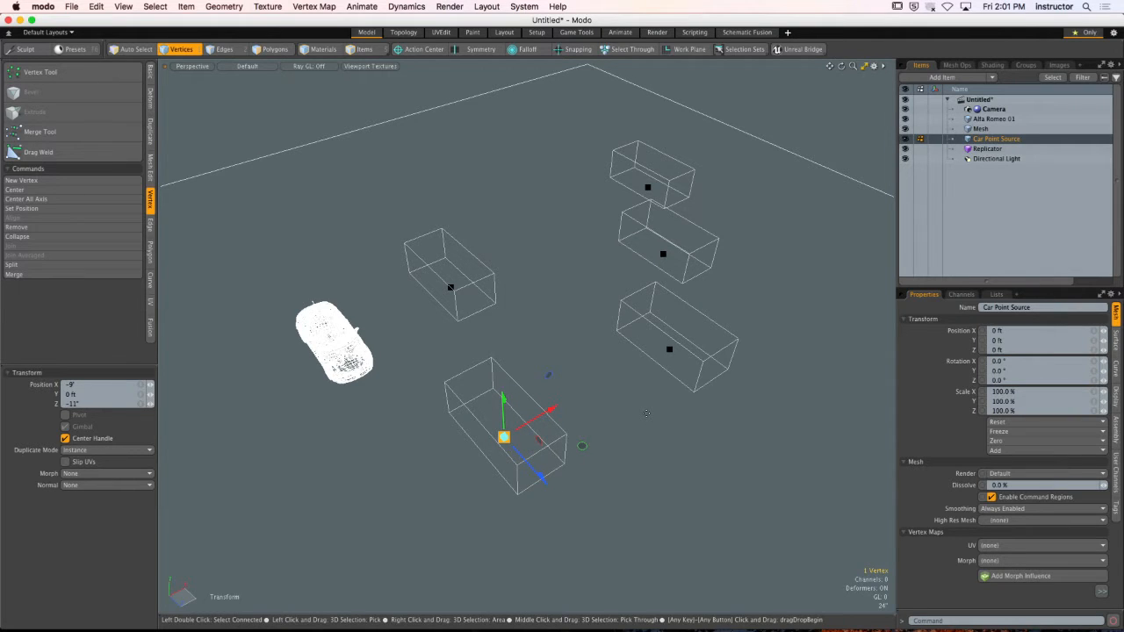
Try to rotate the front vertex of Car Point Source about 11.5° around Y, and clear the vertex selection.
{"action": "key", "text": "e"}
{"action": "left_click_drag", "start_coordinate": [569, 461], "coordinate": [605, 455]}
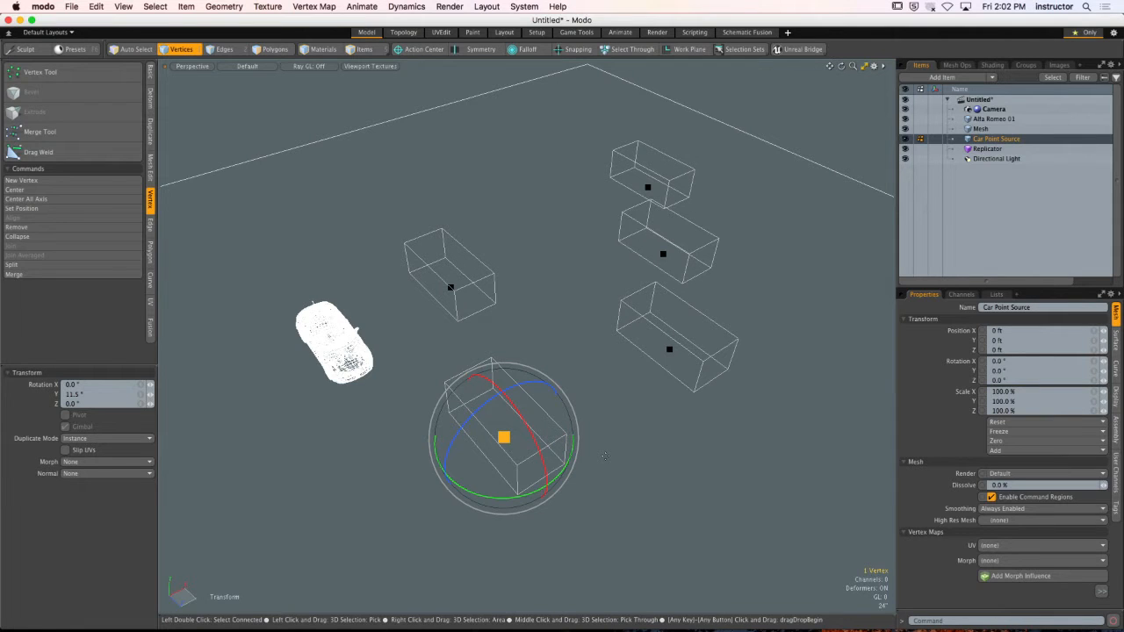
{"action": "key", "text": "space"}
{"action": "left_click", "coordinate": [571, 359]}
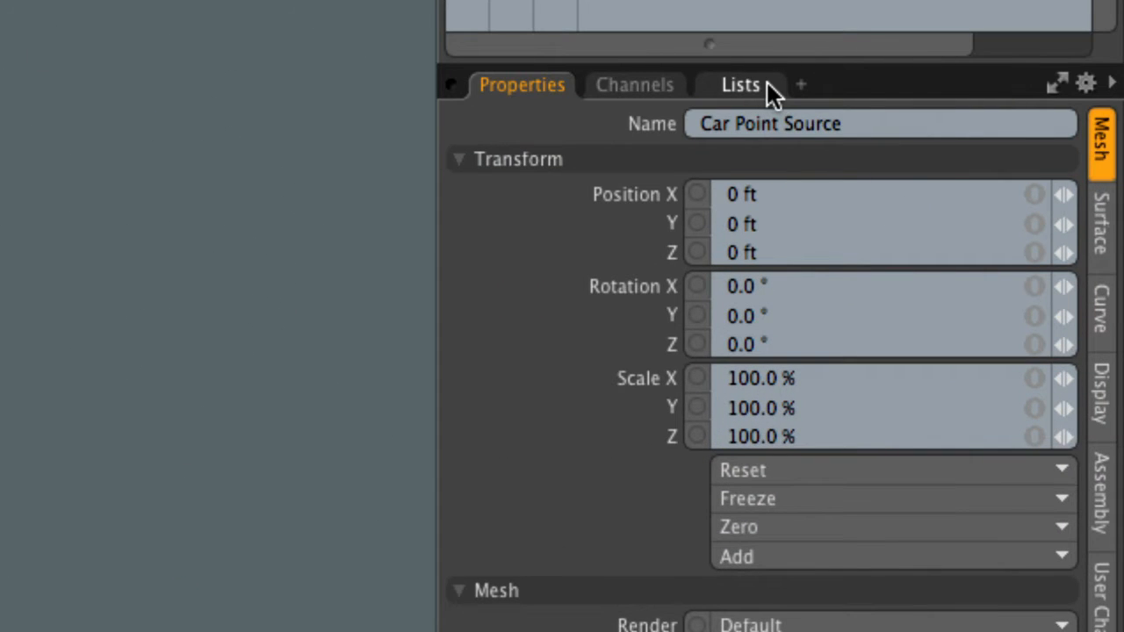
Create a Transform Map vertex map named Transform for Car Point Source with Init Value enabled.
{"action": "left_click", "coordinate": [746, 85]}
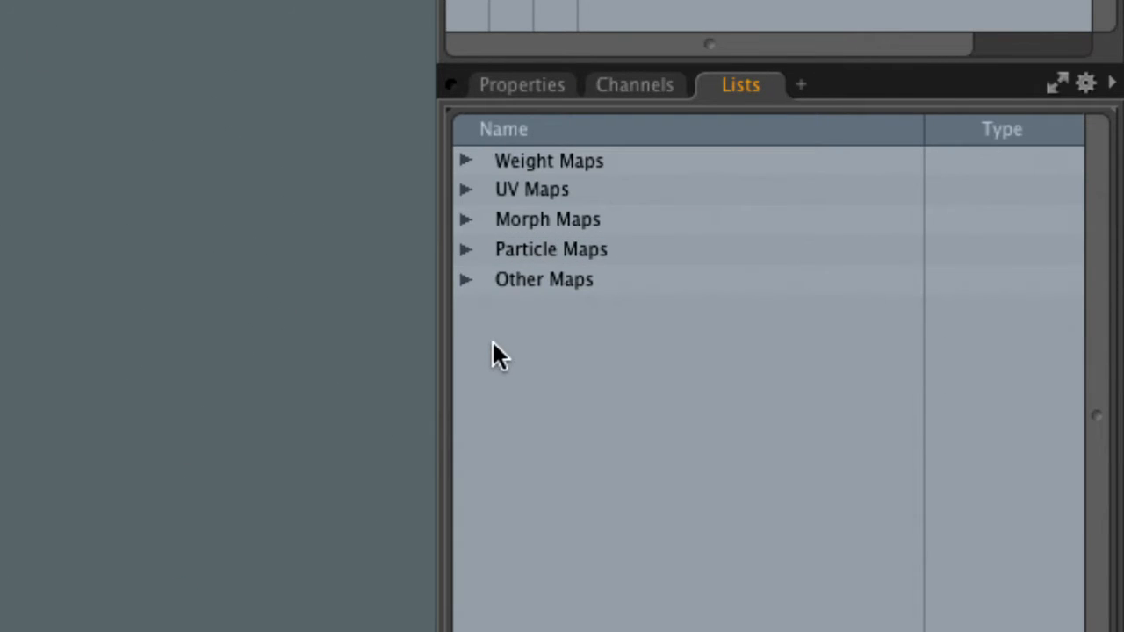
{"action": "left_click", "coordinate": [467, 279]}
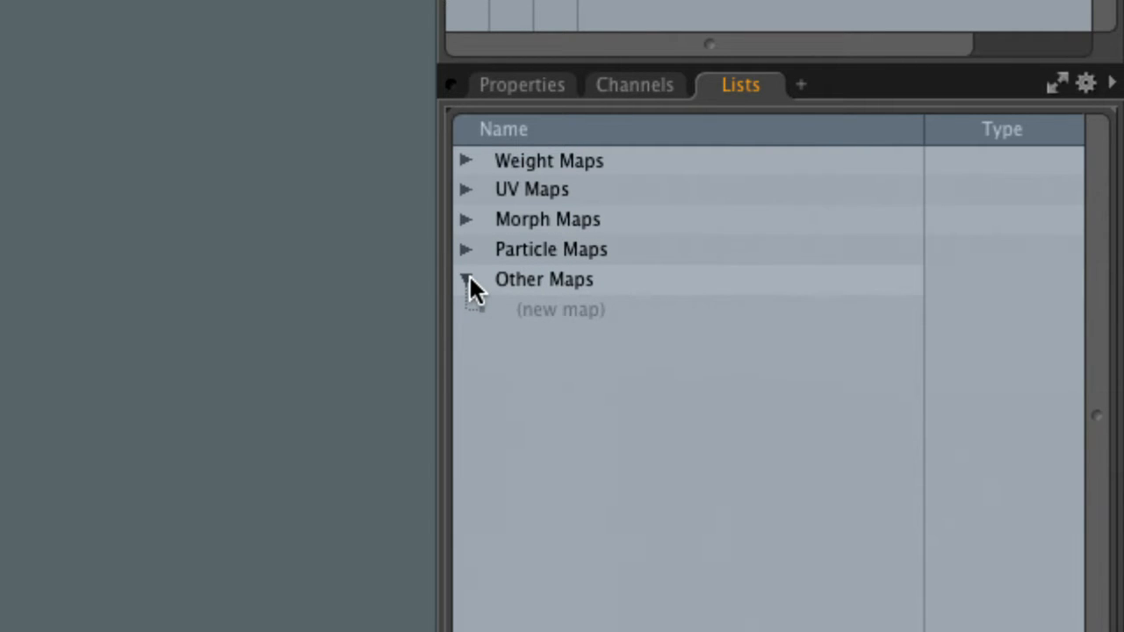
{"action": "left_click", "coordinate": [518, 310]}
{"action": "left_click_drag", "start_coordinate": [282, 360], "coordinate": [852, 207]}
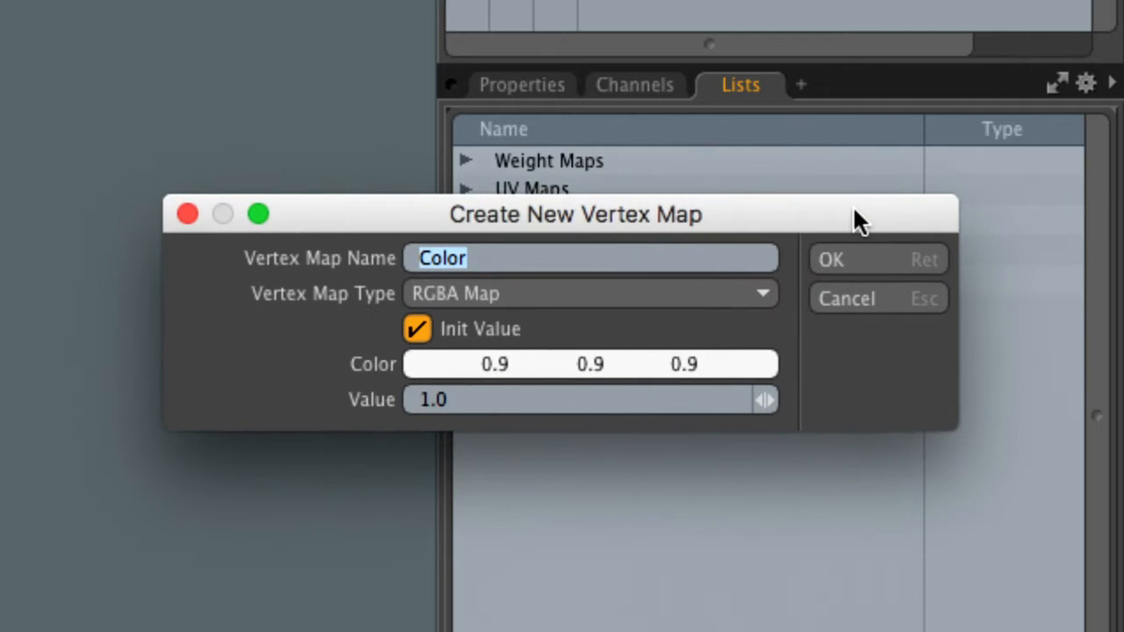
{"action": "left_click", "coordinate": [488, 297]}
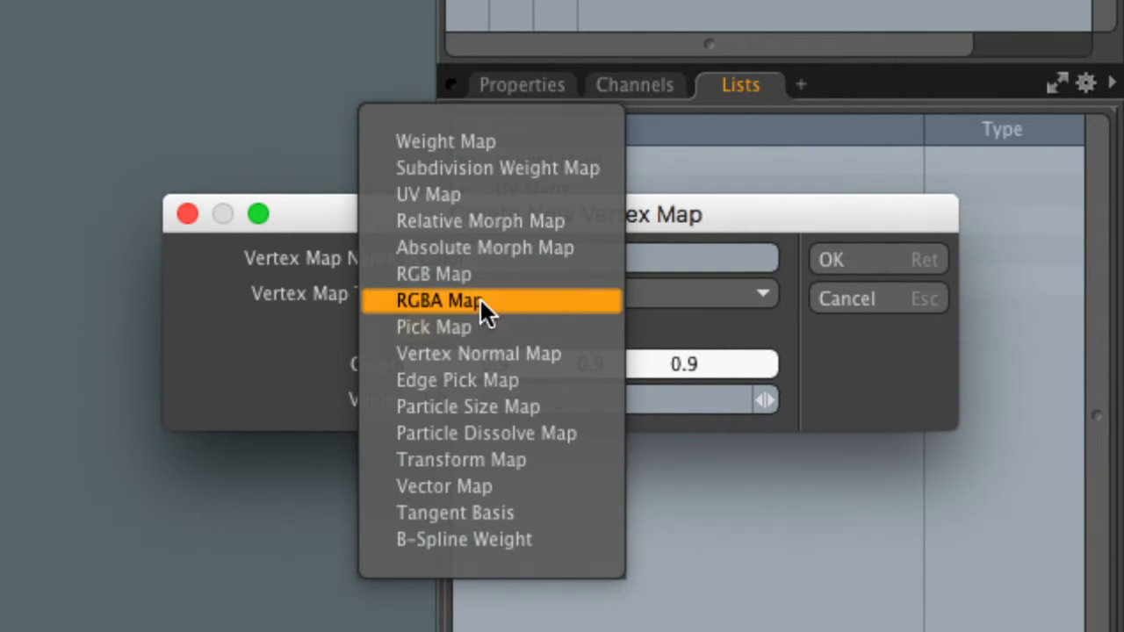
{"action": "left_click", "coordinate": [518, 458]}
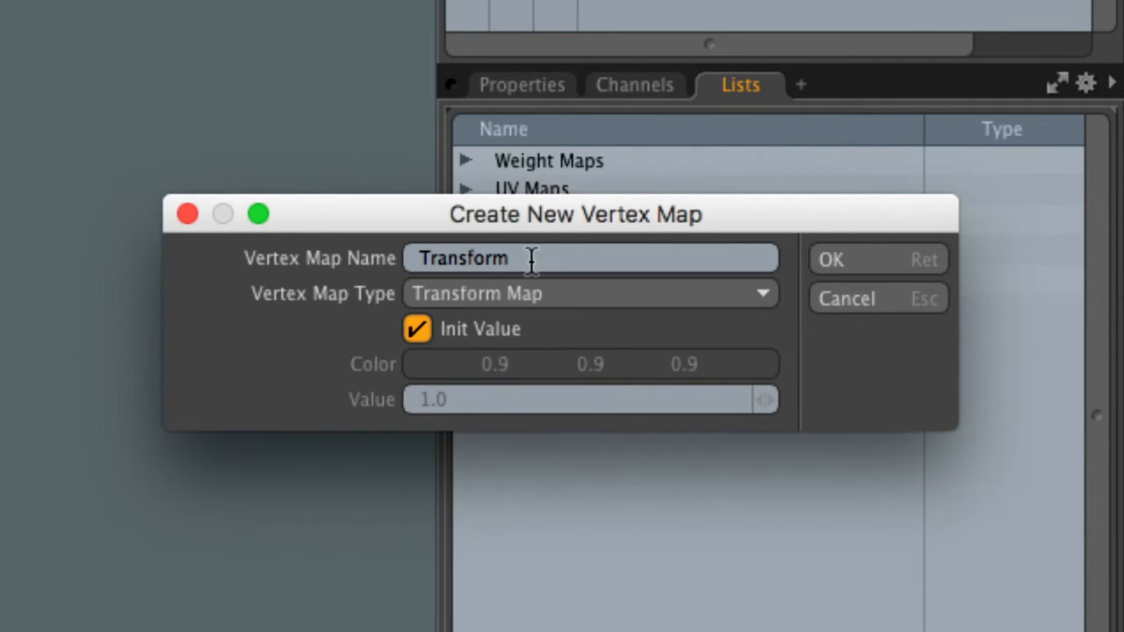
{"action": "left_click", "coordinate": [913, 262]}
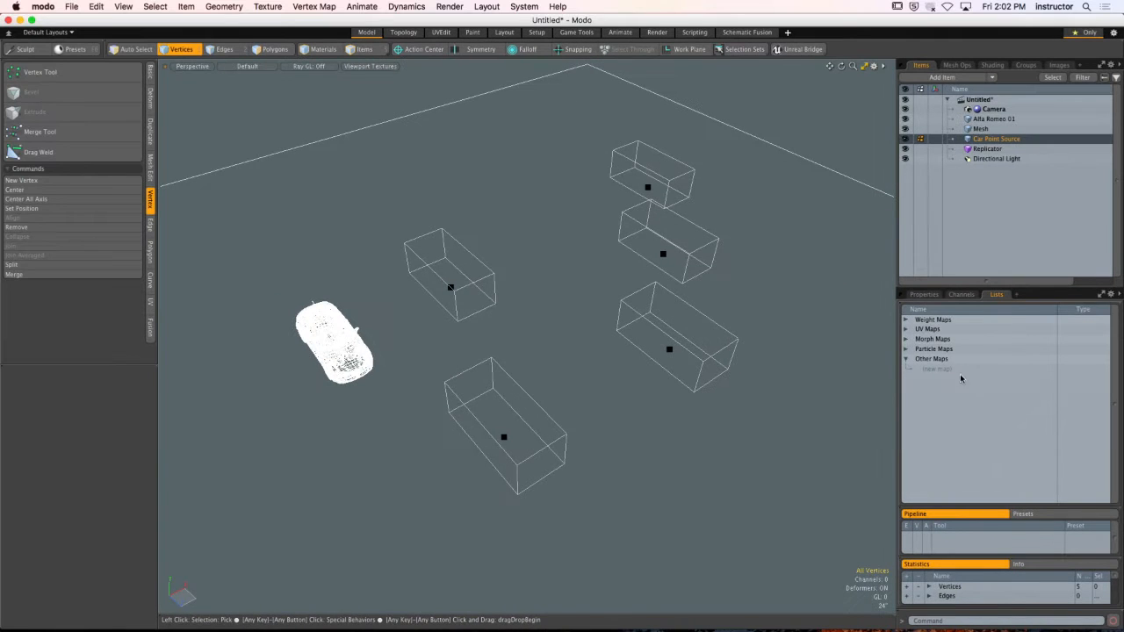
Try to create another Transform Map vertex map for Car Point Source under a custom name.
{"action": "left_click", "coordinate": [937, 368]}
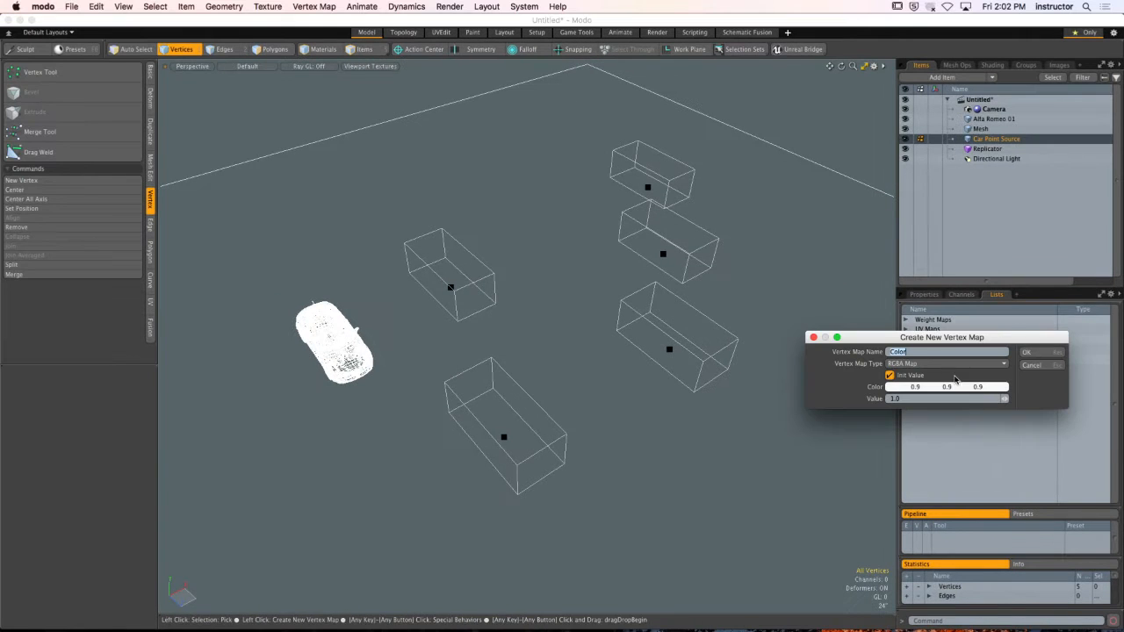
{"action": "left_click", "coordinate": [942, 364]}
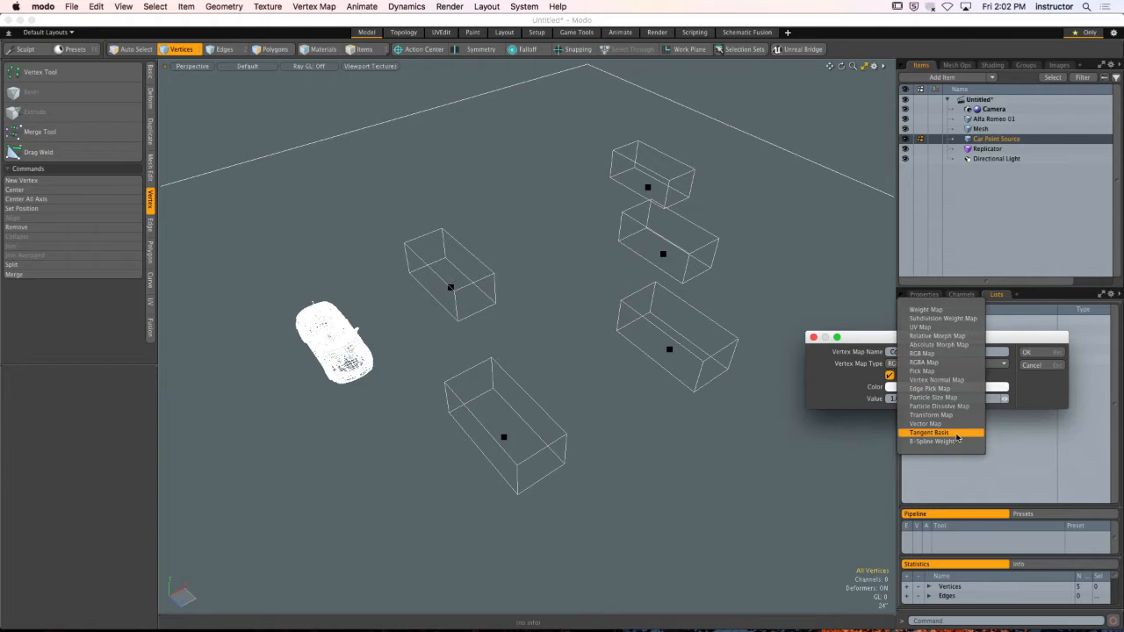
{"action": "left_click", "coordinate": [932, 415]}
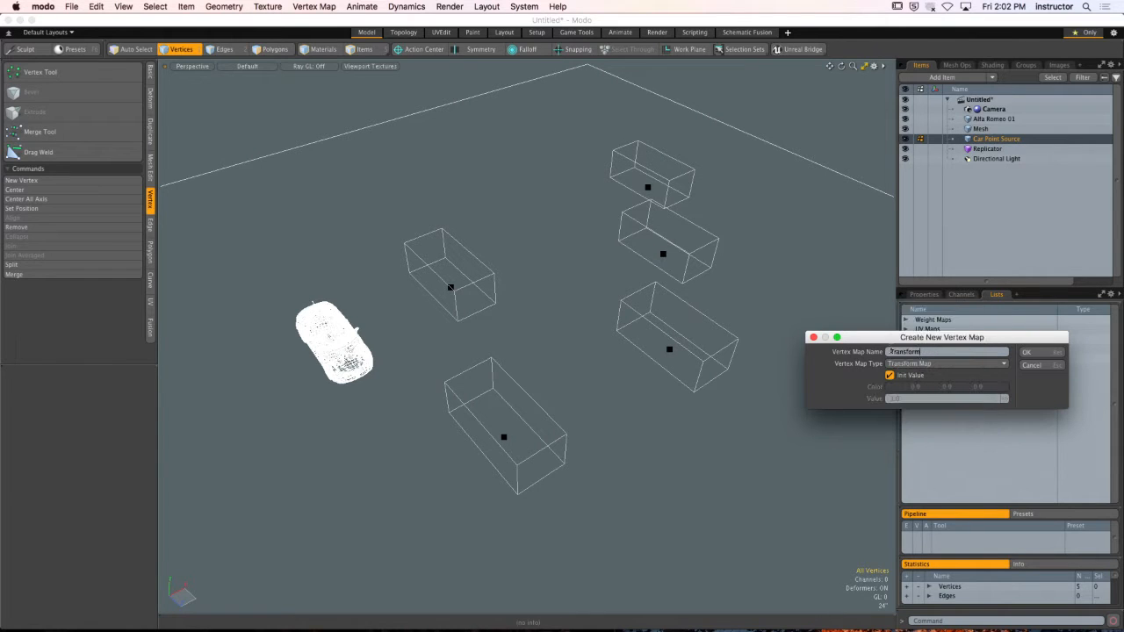
{"action": "double_click", "coordinate": [890, 351]}
{"action": "type", "text": "Parts Vert Rotation"}
{"action": "left_click", "coordinate": [1041, 354]}
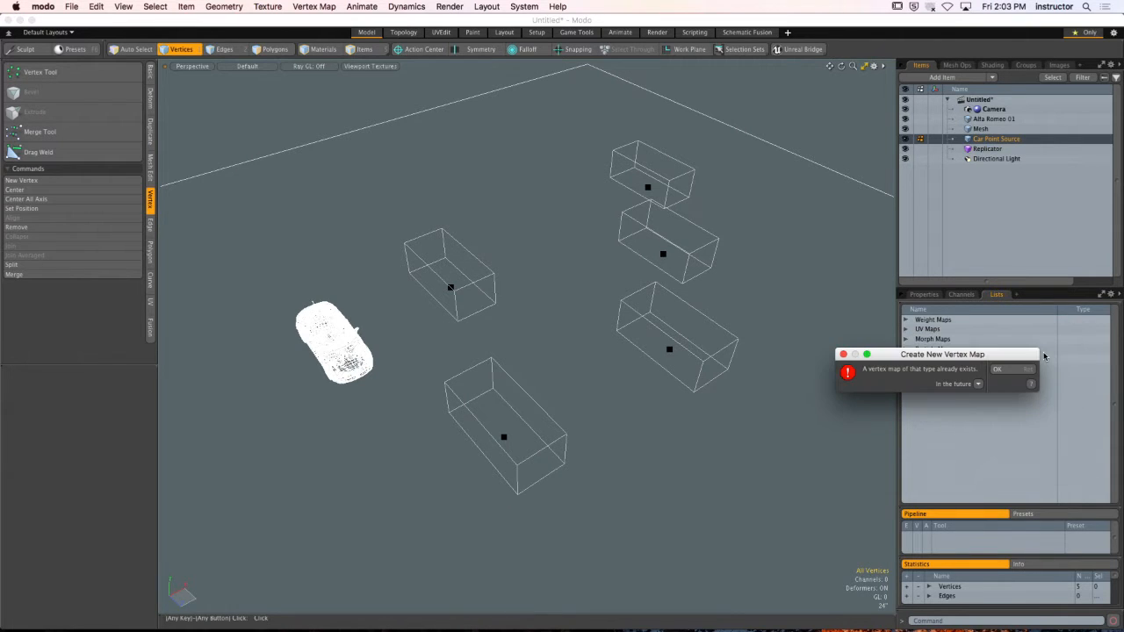
{"action": "left_click_drag", "start_coordinate": [980, 356], "coordinate": [778, 287]}
{"action": "left_click", "coordinate": [794, 303]}
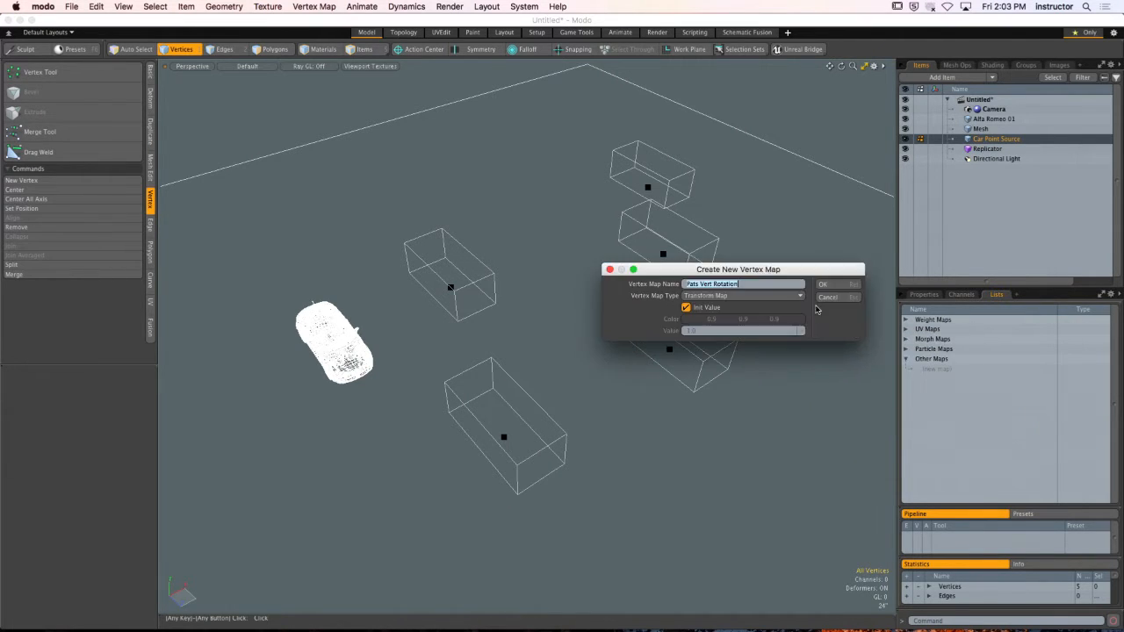
{"action": "left_click", "coordinate": [831, 302]}
With the Transform particle map active, rotate the front vertex about -72° around Y, and clear the vertex selection.
{"action": "left_click", "coordinate": [905, 349]}
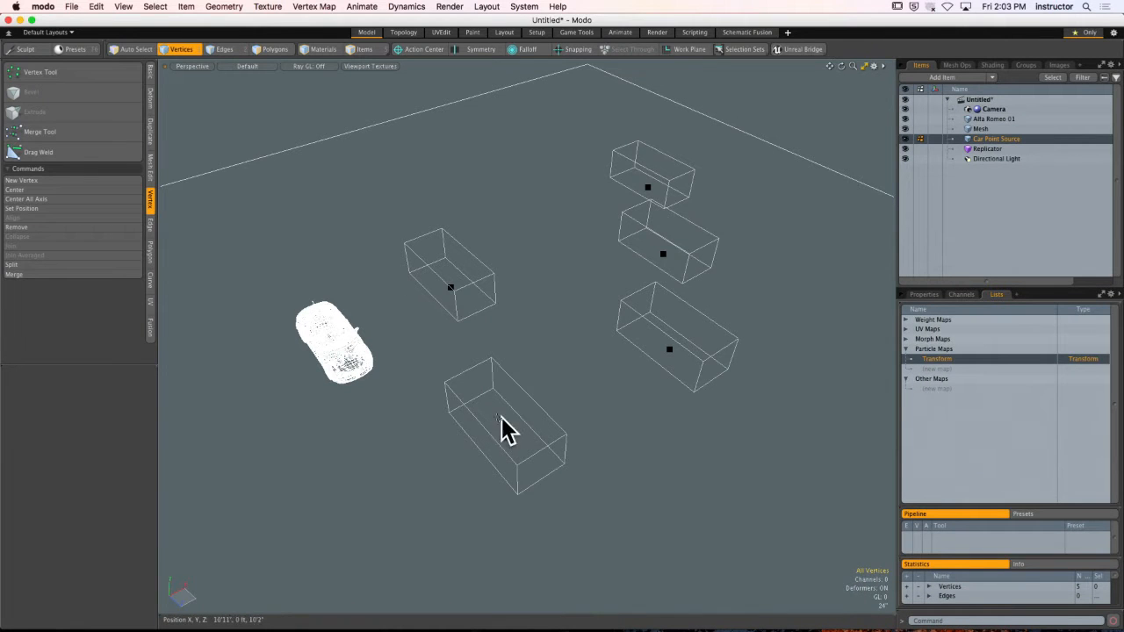
{"action": "left_click", "coordinate": [503, 433]}
{"action": "key", "text": "e"}
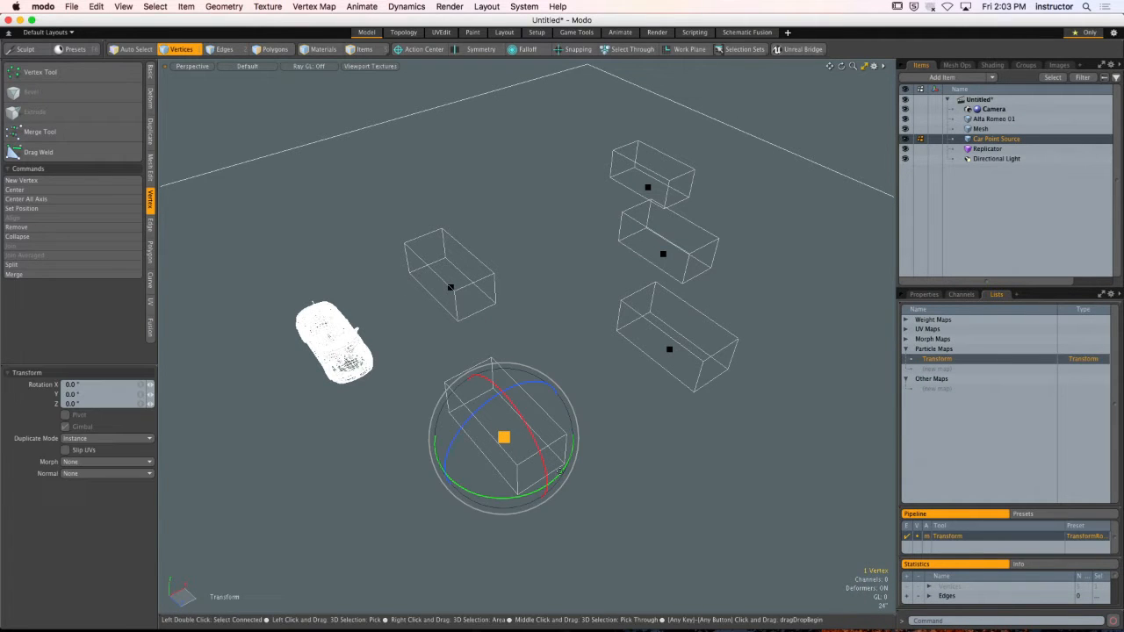
{"action": "left_click_drag", "start_coordinate": [560, 471], "coordinate": [474, 487]}
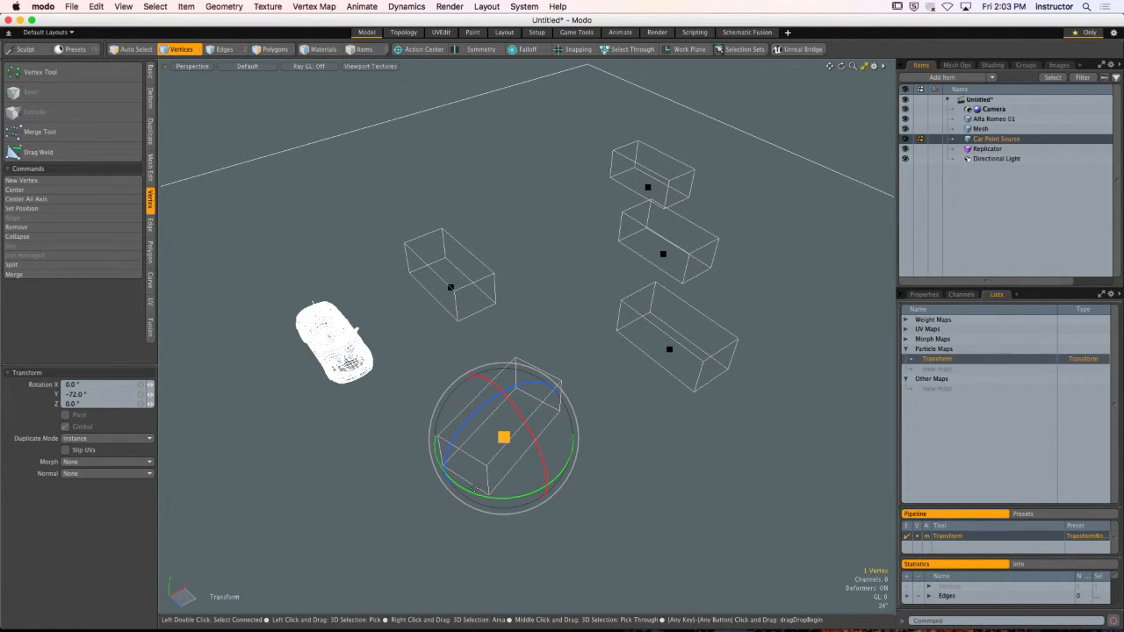
{"action": "key", "text": "space"}
{"action": "left_click", "coordinate": [530, 361]}
{"action": "left_click_drag", "start_coordinate": [530, 361], "coordinate": [483, 331], "text": "alt"}
{"action": "left_click_drag", "start_coordinate": [482, 332], "coordinate": [505, 321], "text": "ctrl+alt"}
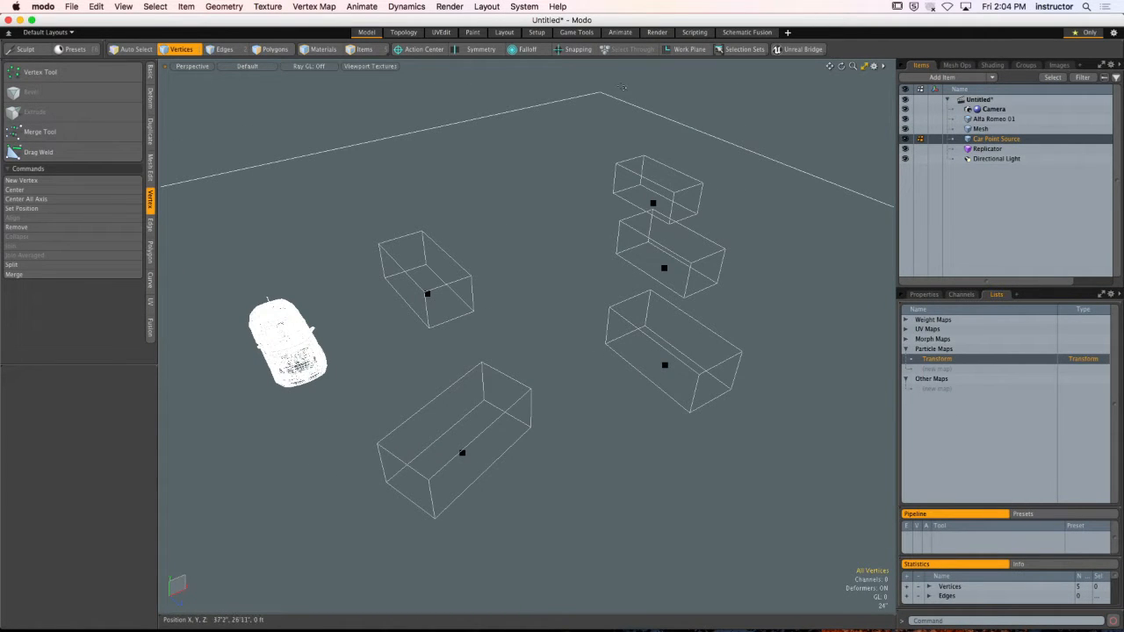
Switch to the Render layout and reframe the render camera on the car and its replicas.
{"action": "left_click", "coordinate": [657, 33]}
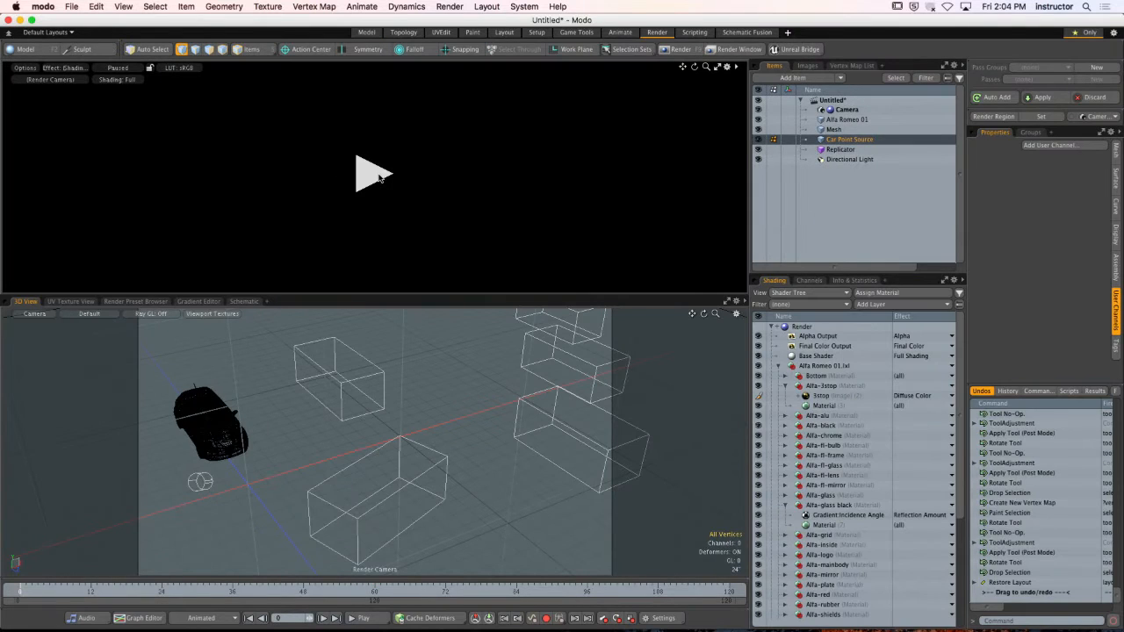
{"action": "mouse_move", "coordinate": [450, 392]}
{"action": "left_mouse_down", "text": "alt"}
{"action": "mouse_move", "coordinate": [470, 380]}
{"action": "mouse_move", "coordinate": [468, 390]}
{"action": "left_mouse_up", "text": "alt"}
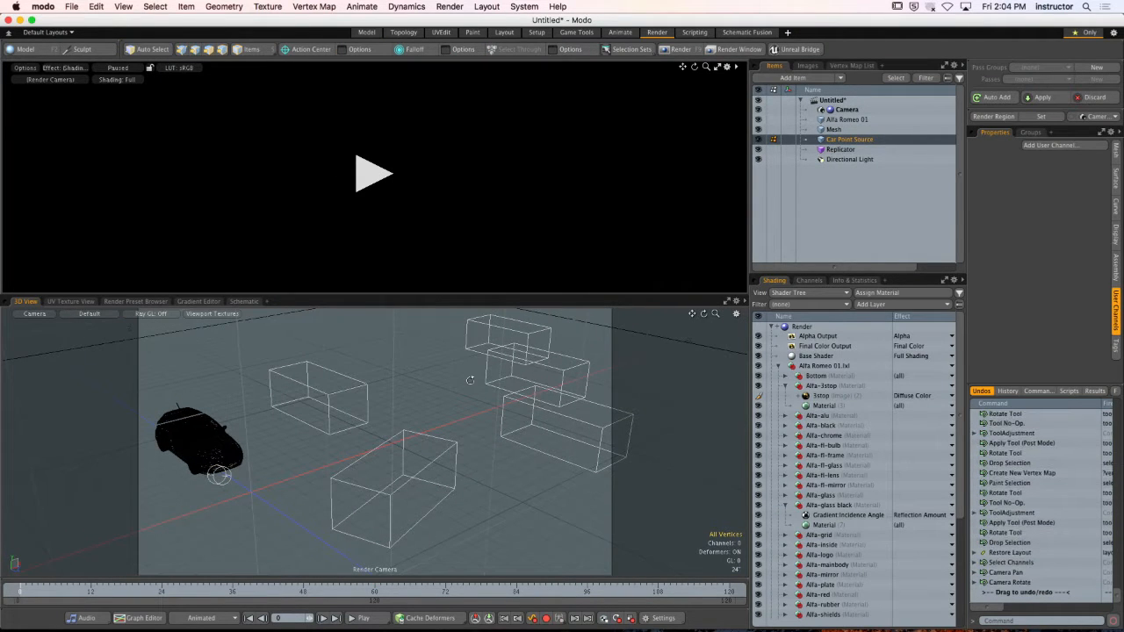
{"action": "left_click_drag", "start_coordinate": [469, 390], "coordinate": [454, 397], "text": "alt+shift"}
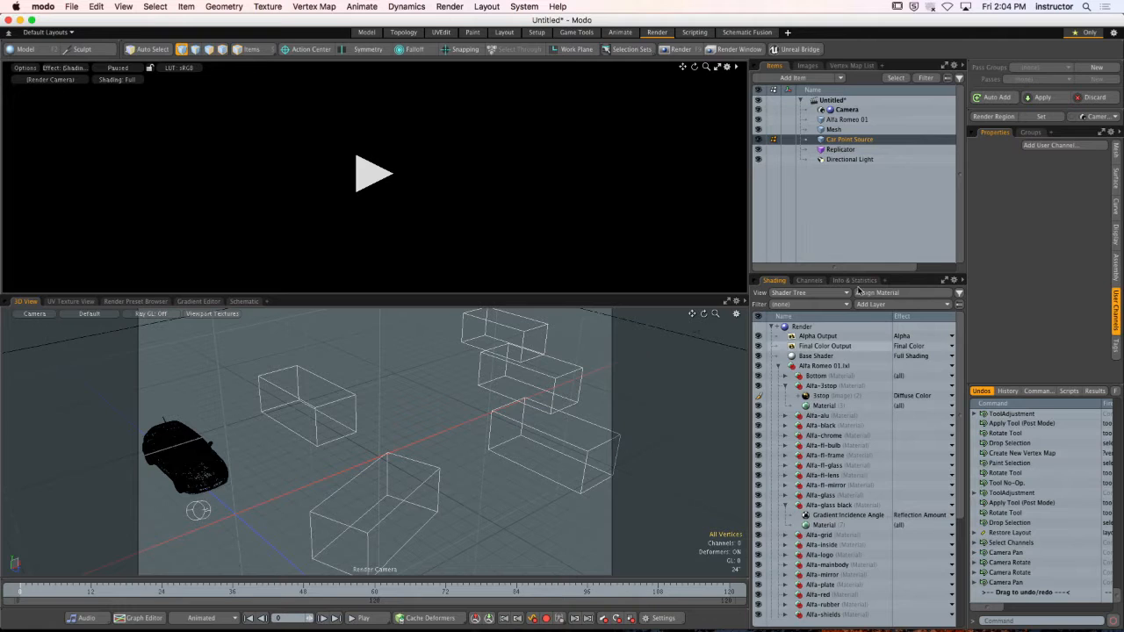
Select the three vertices in the row of parallel car replicas, move them slightly, and reframe the render camera.
{"action": "key", "text": "1"}
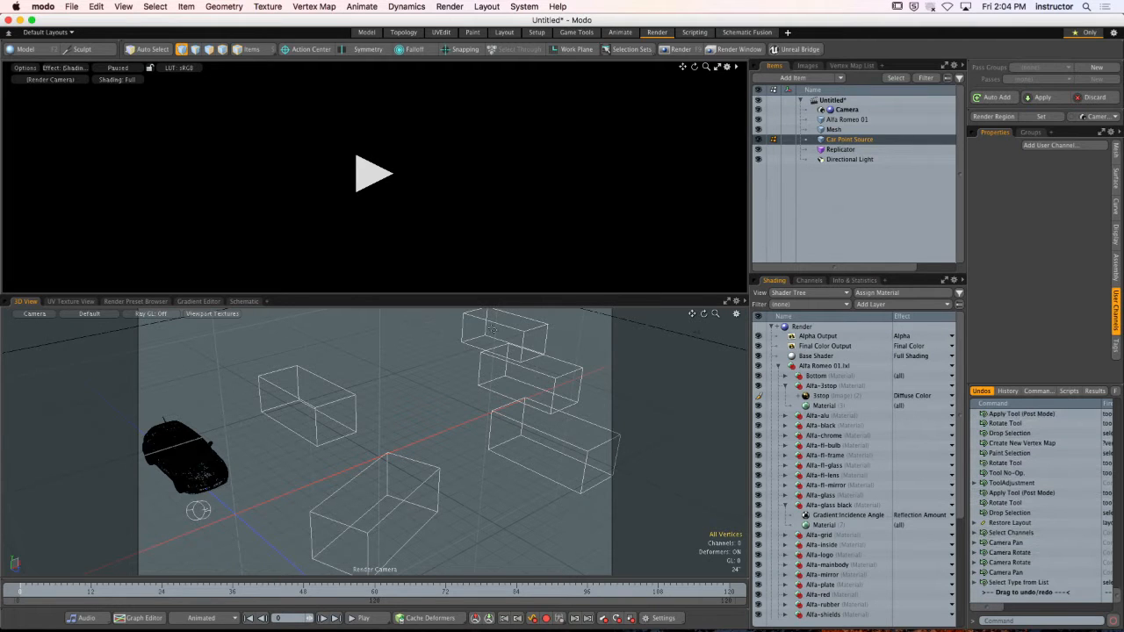
{"action": "left_click", "coordinate": [516, 338]}
{"action": "left_click", "coordinate": [529, 394], "text": "shift"}
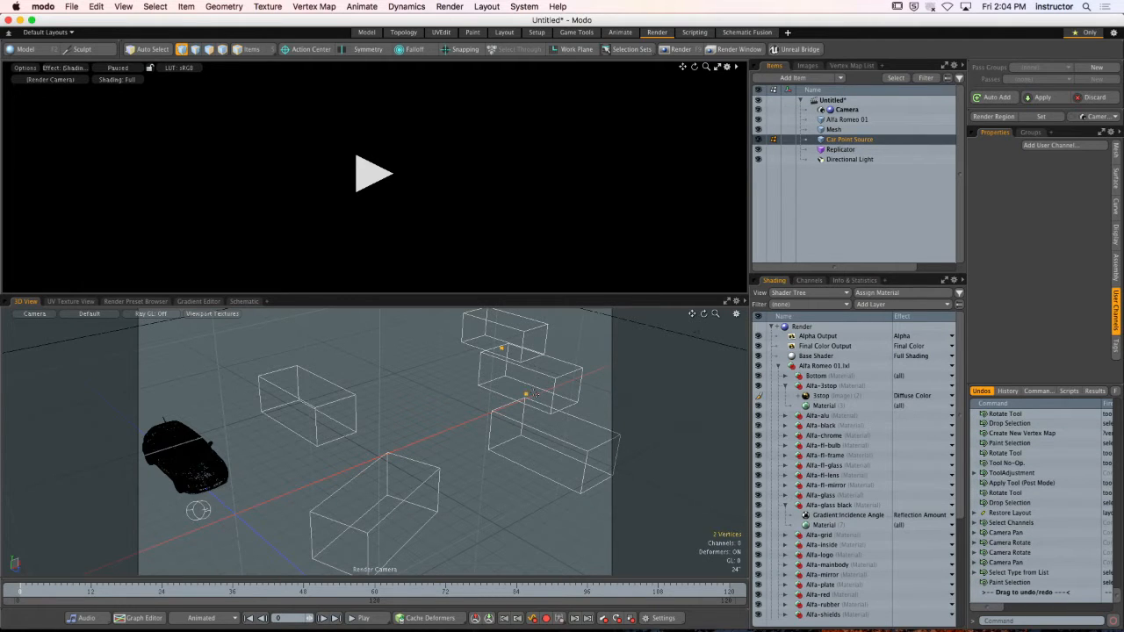
{"action": "left_click", "coordinate": [547, 462], "text": "shift"}
{"action": "key", "text": "w"}
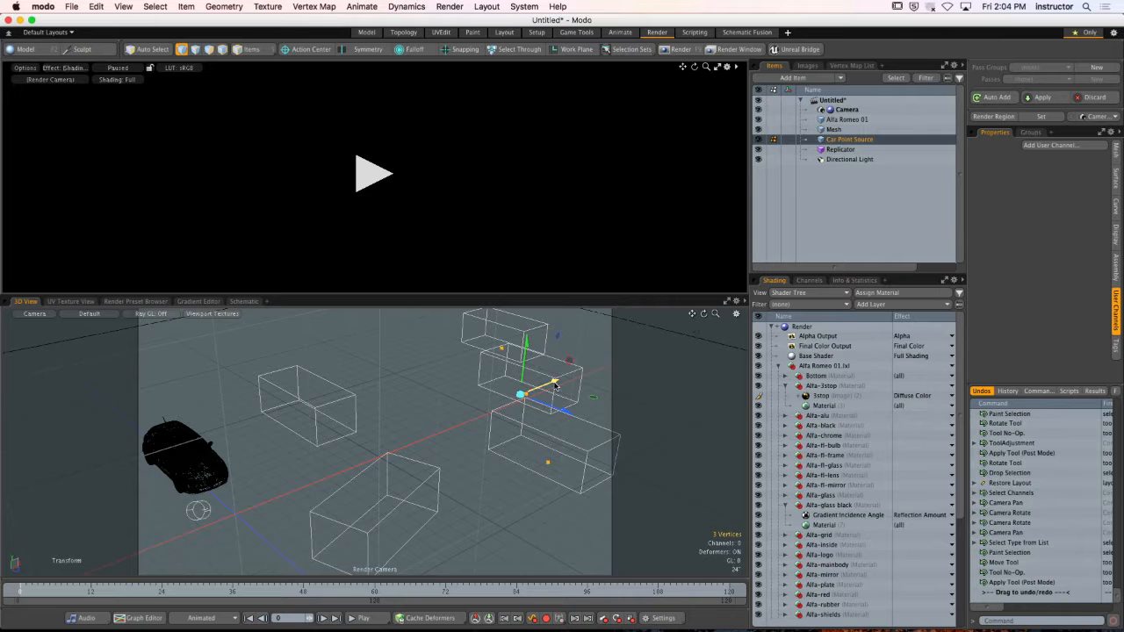
{"action": "mouse_move", "coordinate": [555, 388]}
{"action": "left_mouse_down"}
{"action": "mouse_move", "coordinate": [527, 398]}
{"action": "mouse_move", "coordinate": [553, 409]}
{"action": "left_mouse_up"}
{"action": "key", "text": "space"}
{"action": "left_click", "coordinate": [527, 399]}
{"action": "left_click_drag", "start_coordinate": [553, 409], "coordinate": [459, 428], "text": "alt+shift"}
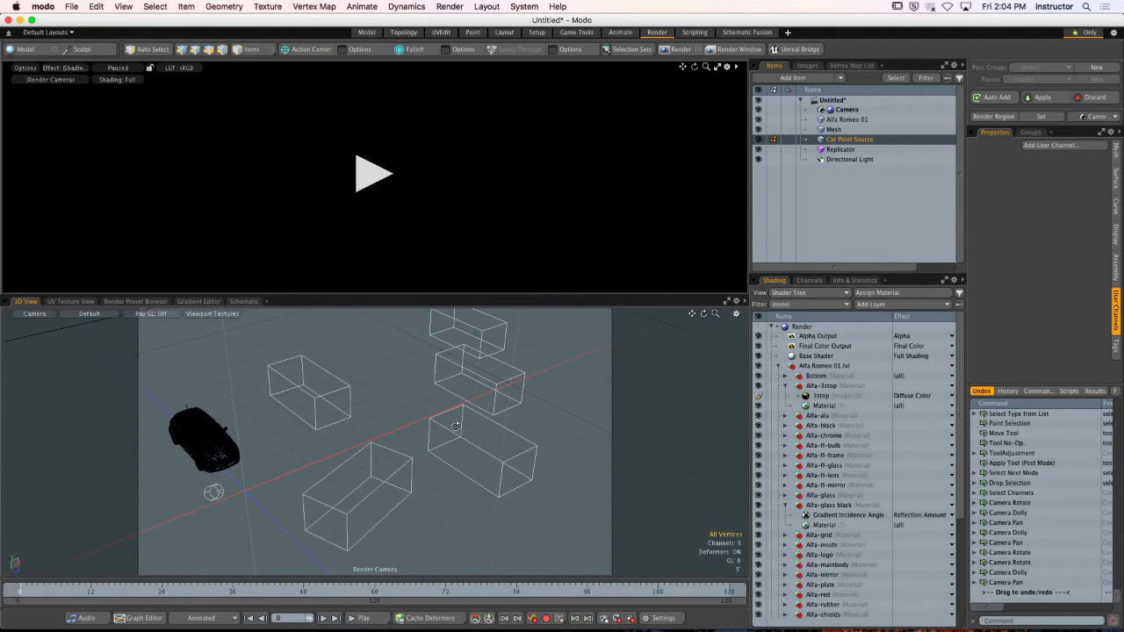
Move the same three replica vertices a little closer to the camera and clear the selection.
{"action": "left_click", "coordinate": [466, 332]}
{"action": "left_click", "coordinate": [468, 388], "text": "shift"}
{"action": "left_click", "coordinate": [476, 465], "text": "shift"}
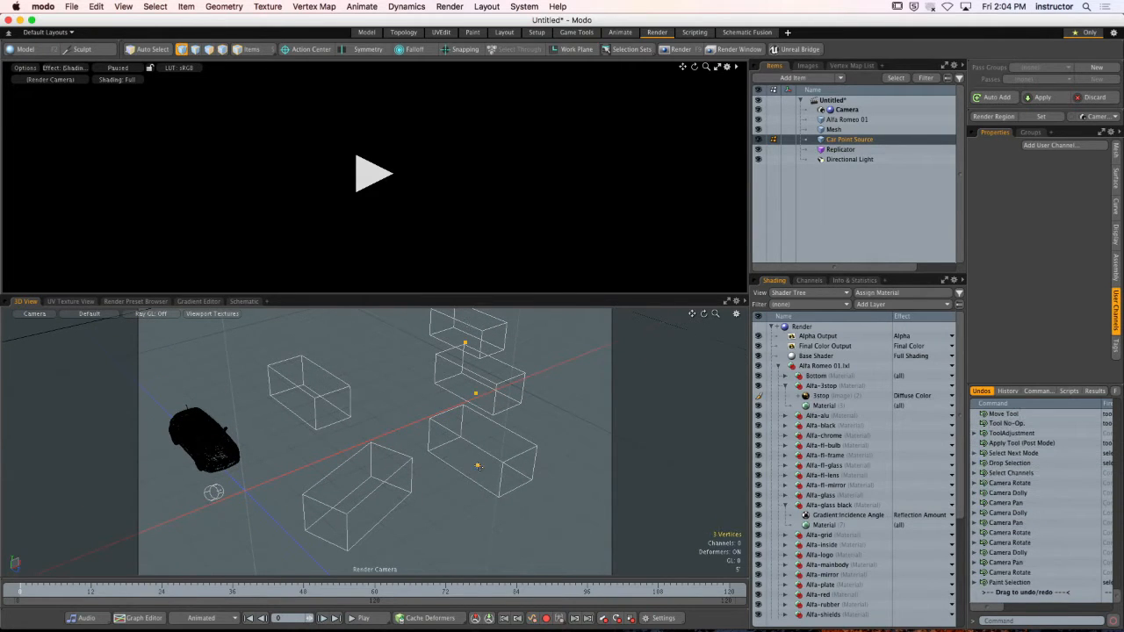
{"action": "key", "text": "w"}
{"action": "mouse_move", "coordinate": [552, 401]}
{"action": "left_mouse_down"}
{"action": "mouse_move", "coordinate": [540, 422]}
{"action": "mouse_move", "coordinate": [549, 413]}
{"action": "left_mouse_up"}
{"action": "key", "text": "space"}
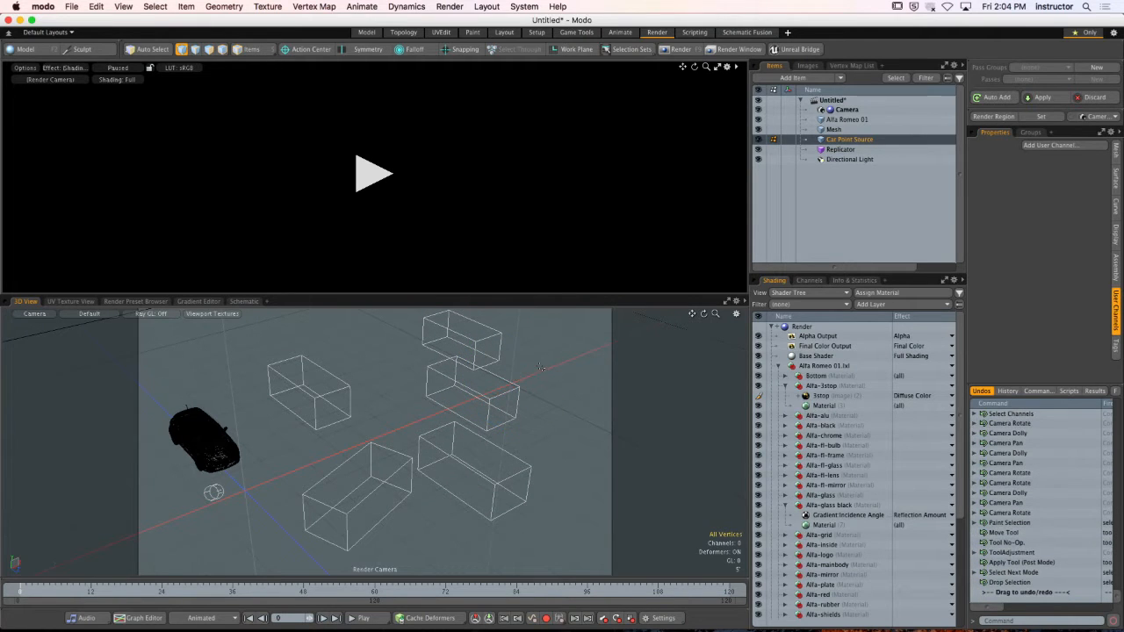
Preview the car replicas, render the full frame at 1280 × 720, and close the render window.
{"action": "left_click", "coordinate": [376, 174]}
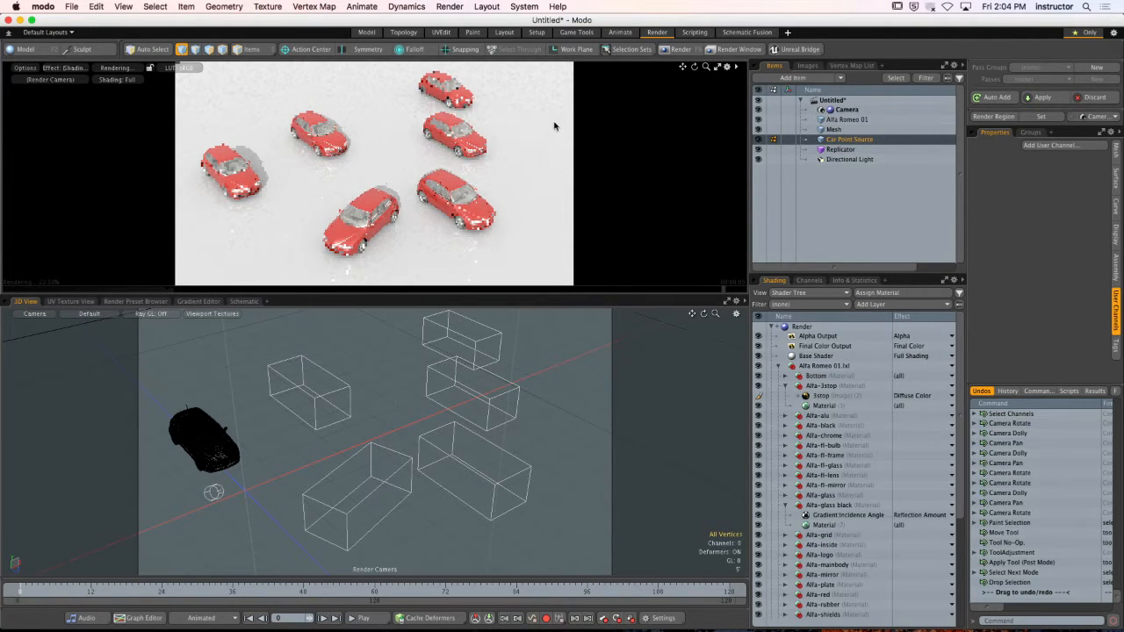
{"action": "left_click", "coordinate": [678, 55]}
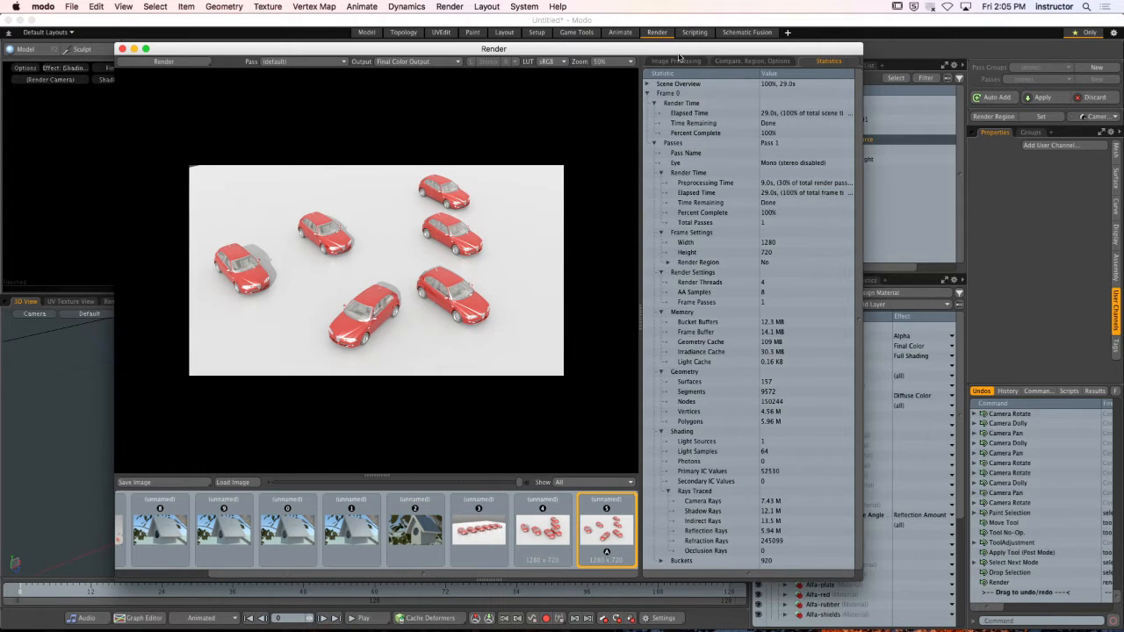
{"action": "left_click", "coordinate": [122, 48]}
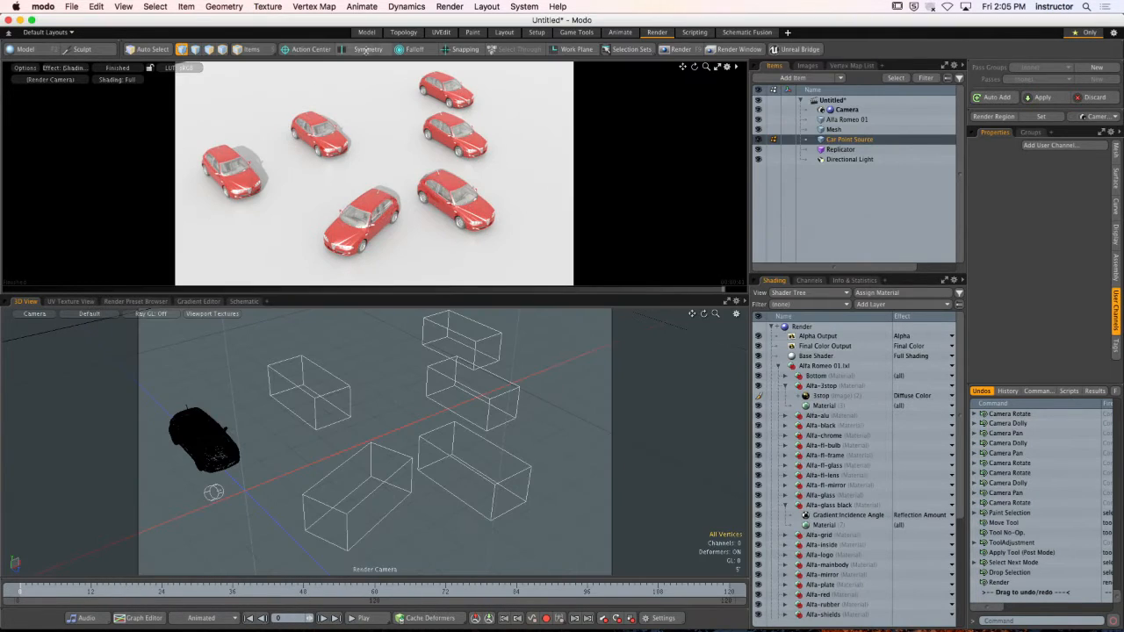
In the Model layout, select all five vertices of Car Point Source and delete them.
{"action": "left_click", "coordinate": [366, 32]}
{"action": "scroll", "coordinate": [556, 281], "scroll_direction": "down", "scroll_amount": 5}
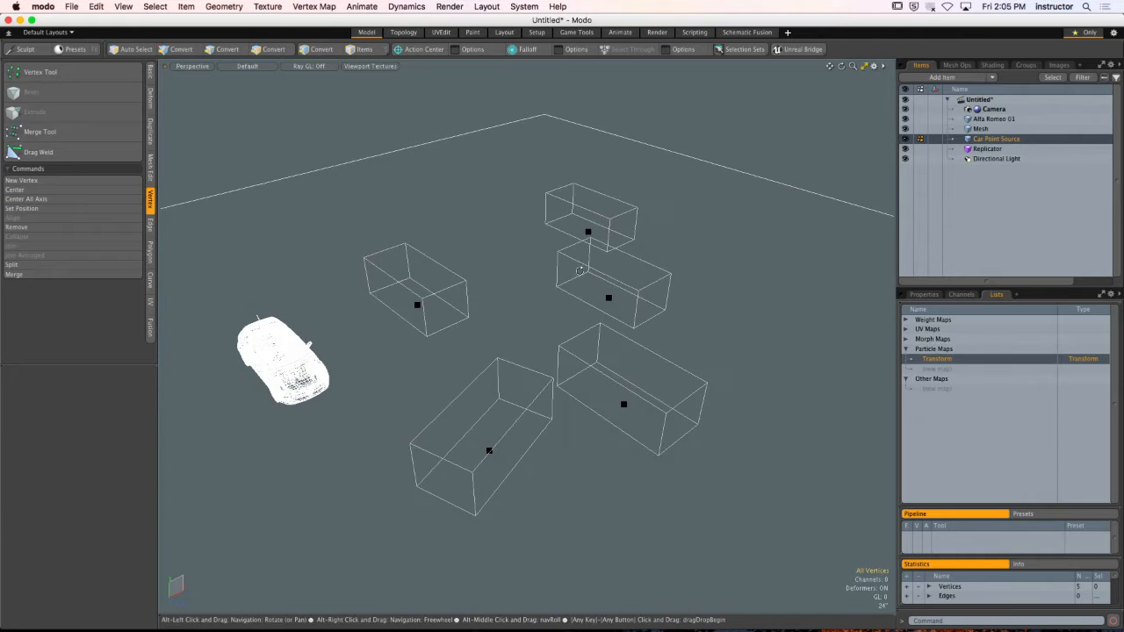
{"action": "left_click", "coordinate": [477, 288]}
{"action": "left_click", "coordinate": [509, 367], "text": "shift"}
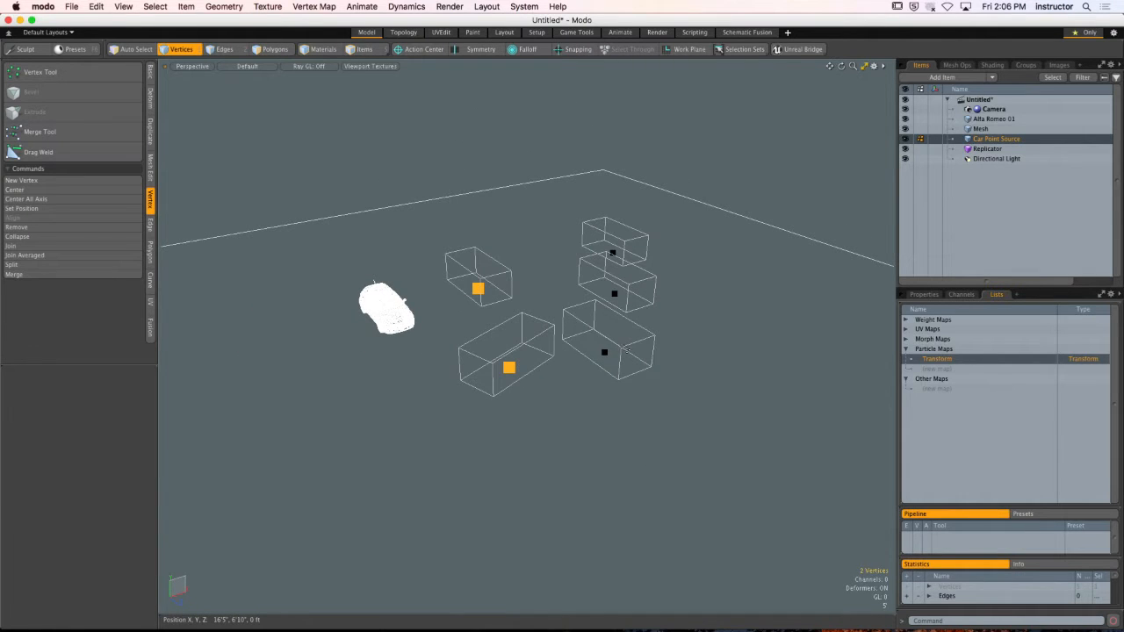
{"action": "left_click_drag", "start_coordinate": [612, 254], "coordinate": [545, 331], "text": "alt"}
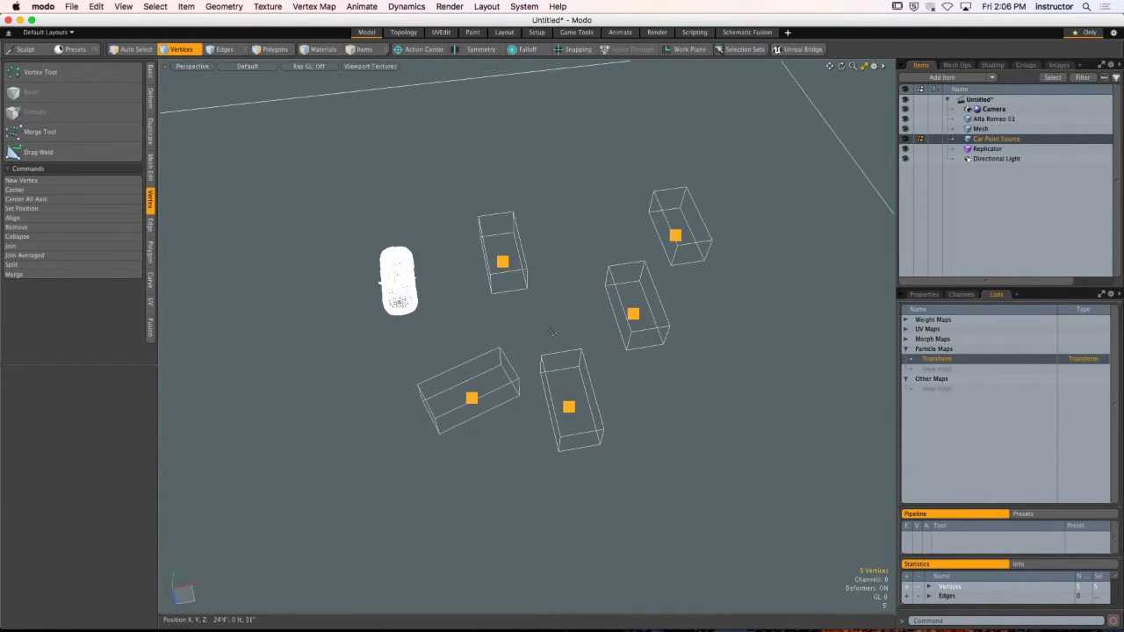
{"action": "key", "text": "Delete"}
{"action": "scroll", "coordinate": [559, 331], "scroll_direction": "down", "scroll_amount": 5}
{"action": "left_click_drag", "start_coordinate": [564, 286], "coordinate": [542, 331], "text": "alt"}
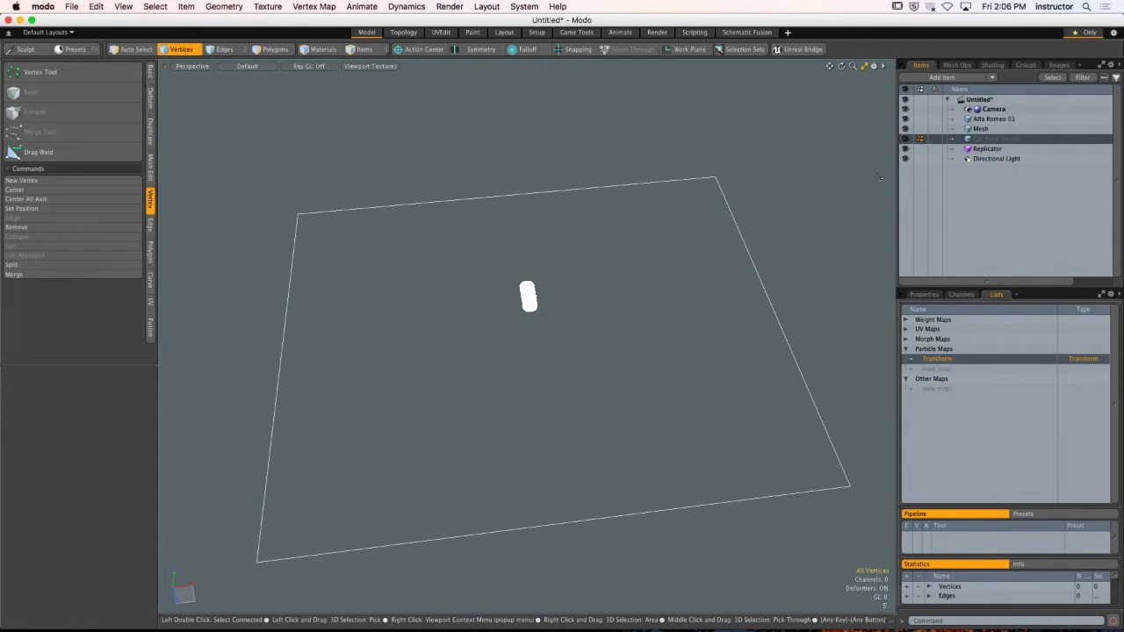
Add a unit cube as a new mesh item and scale its polygons uniformly to about 14714.5%.
{"action": "left_click", "coordinate": [150, 74]}
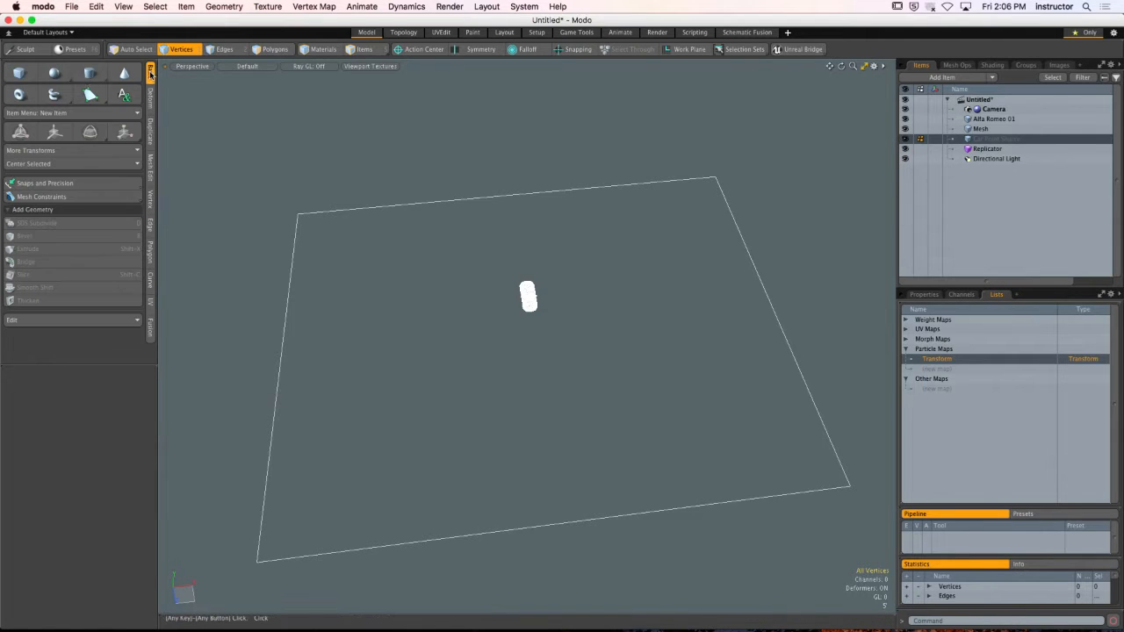
{"action": "left_click", "coordinate": [19, 72]}
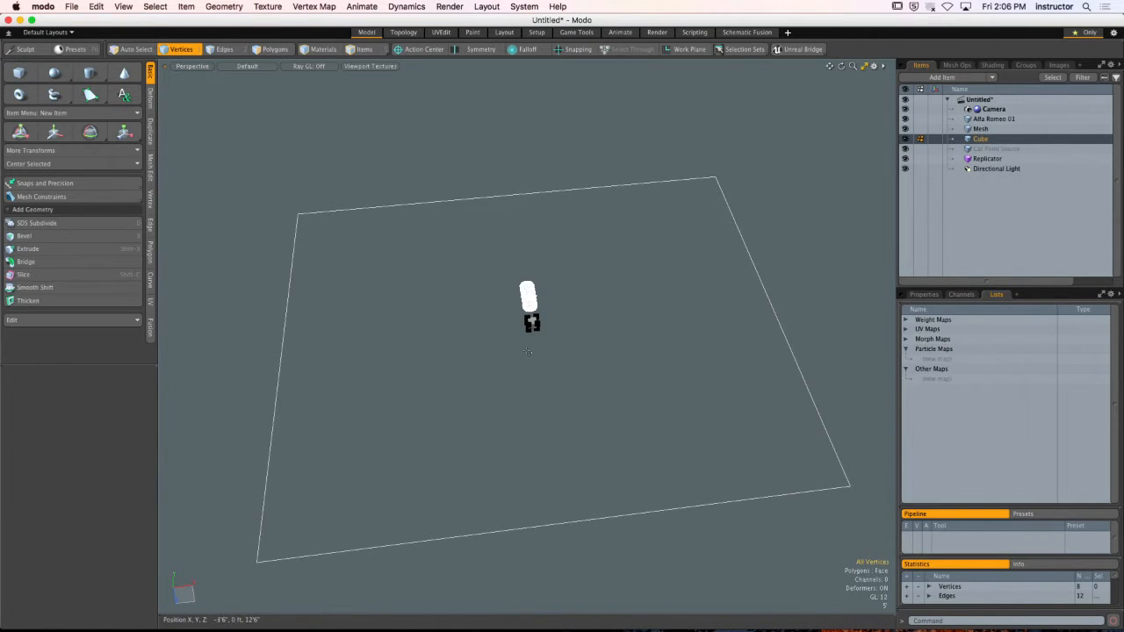
{"action": "key", "text": "3"}
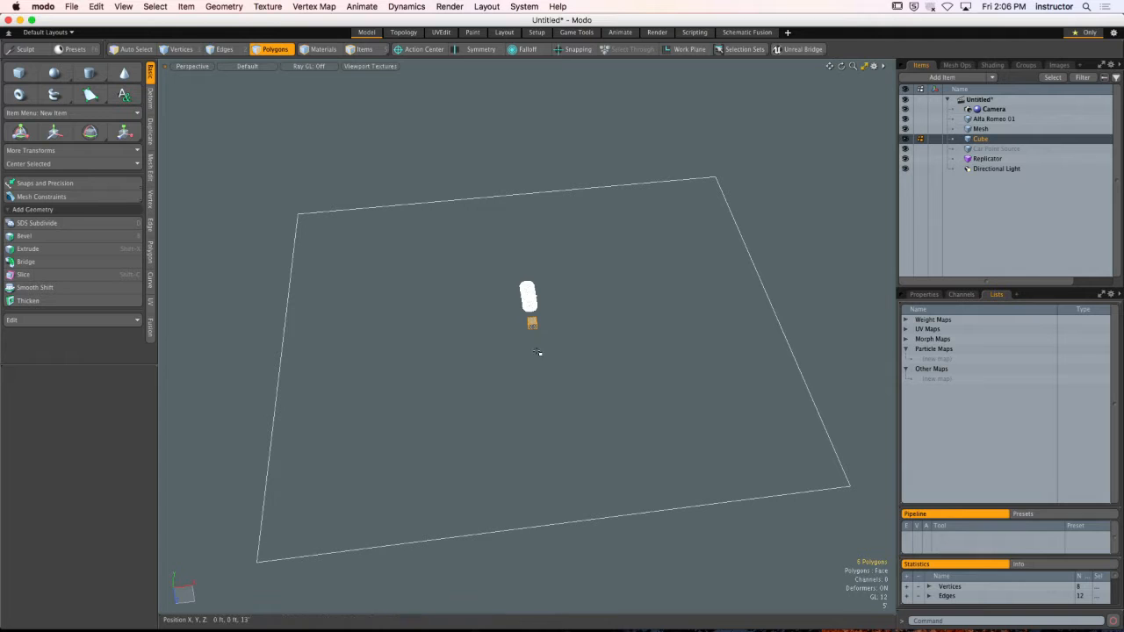
{"action": "key", "text": "r"}
{"action": "left_click_drag", "start_coordinate": [535, 327], "coordinate": [509, 492]}
{"action": "left_click_drag", "start_coordinate": [509, 492], "coordinate": [606, 409], "text": "alt"}
{"action": "left_click_drag", "start_coordinate": [606, 409], "coordinate": [571, 386], "text": "alt"}
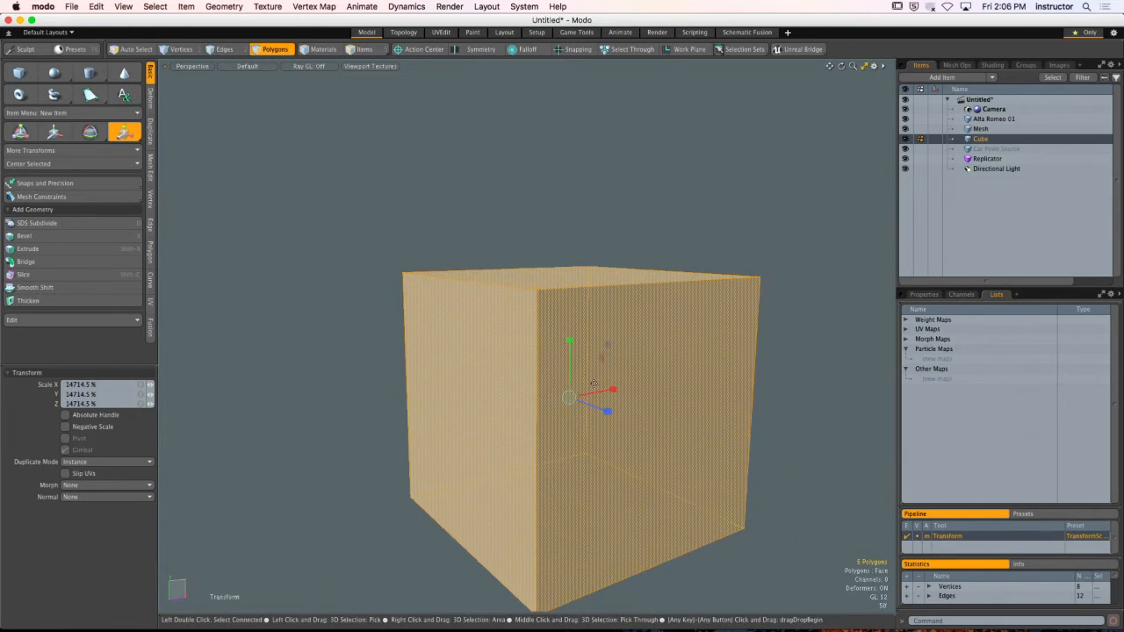
{"action": "key", "text": "space"}
{"action": "key", "text": "space"}
{"action": "left_click_drag", "start_coordinate": [618, 228], "coordinate": [582, 315], "text": "ctrl+alt"}
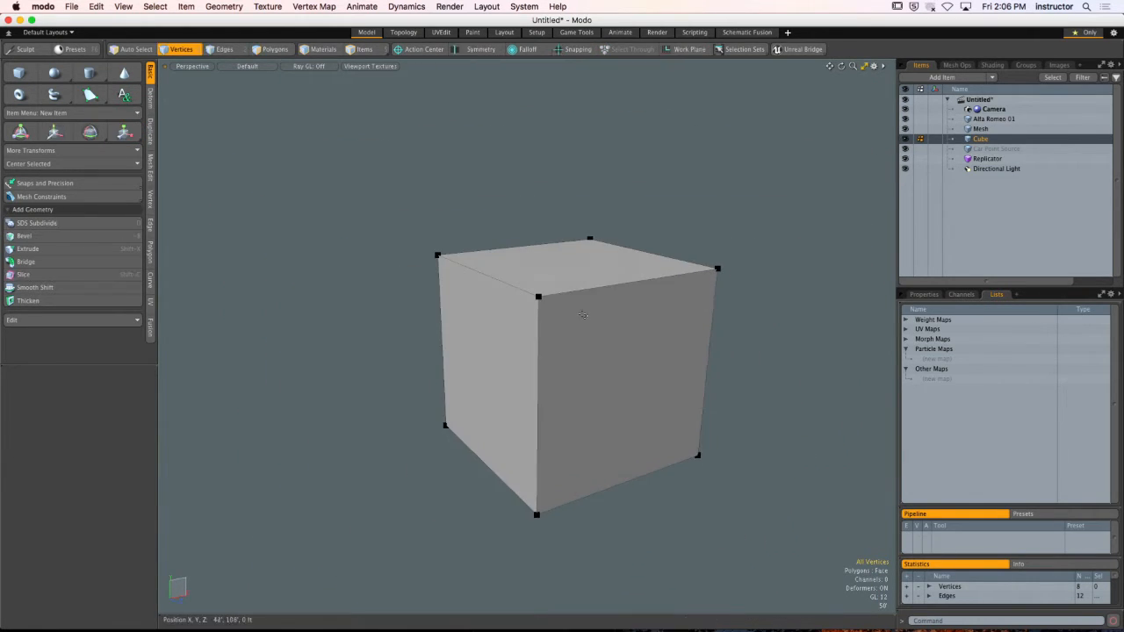
Subdivide all polygons of the cube four times with the Faceted method.
{"action": "key", "text": "space"}
{"action": "key", "text": "space"}
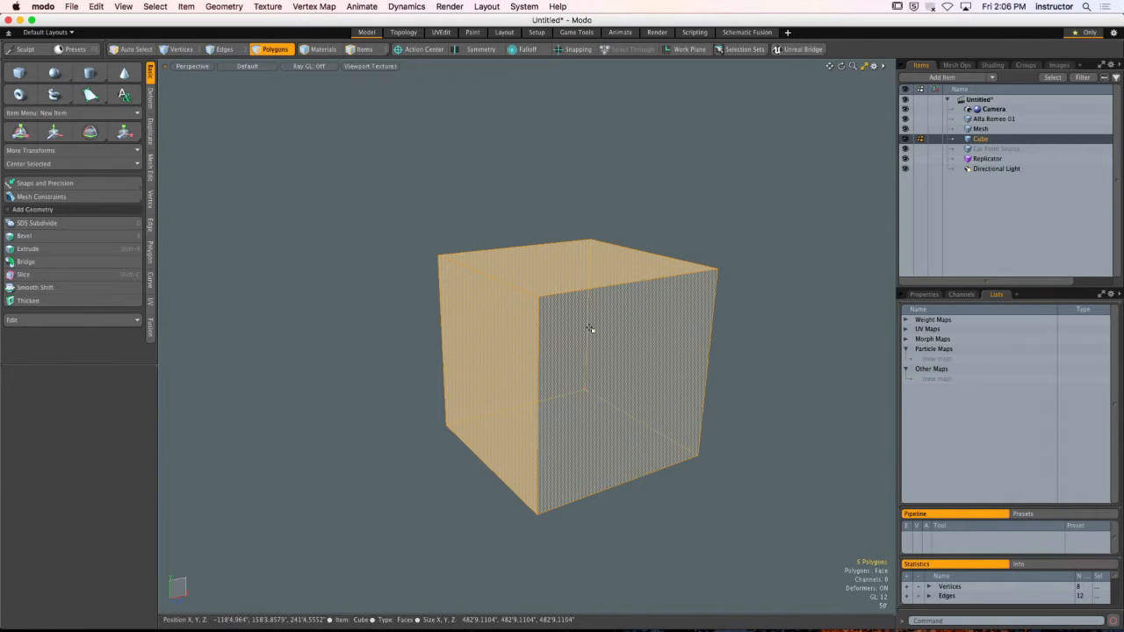
{"action": "key", "text": "shift+d"}
{"action": "key", "text": "Return"}
{"action": "key", "text": "shift+d"}
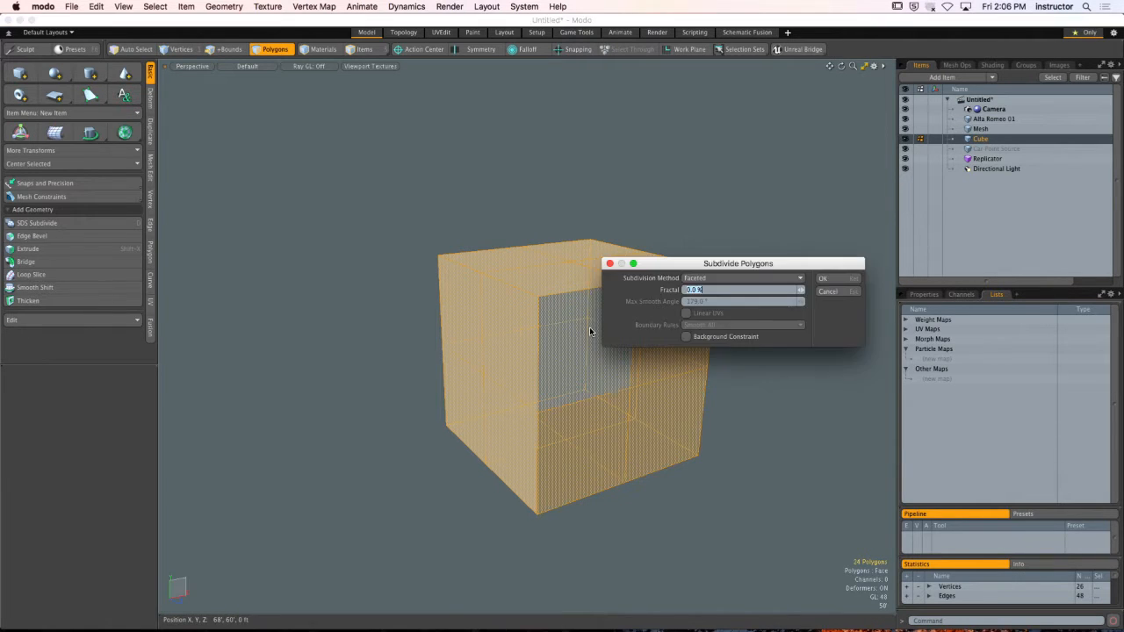
{"action": "key", "text": "Return"}
{"action": "key", "text": "shift+d"}
{"action": "key", "text": "Return"}
{"action": "key", "text": "shift+d"}
{"action": "key", "text": "Return"}
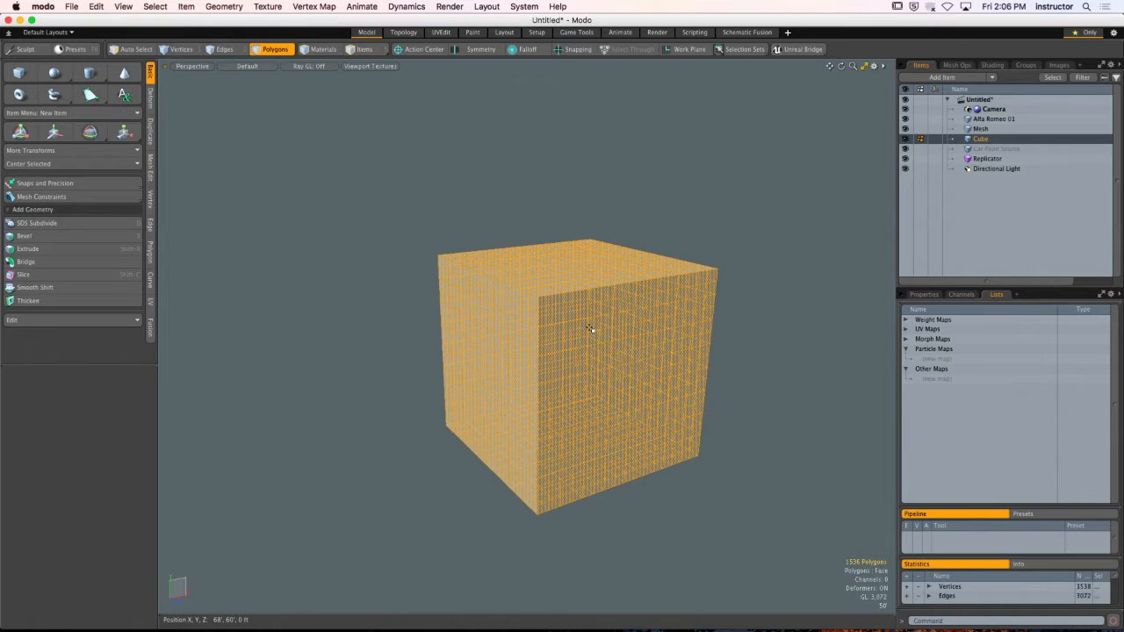
Select all vertices of the subdivided cube and examine their distribution as replication points.
{"action": "left_click", "coordinate": [627, 240]}
{"action": "key", "text": "1"}
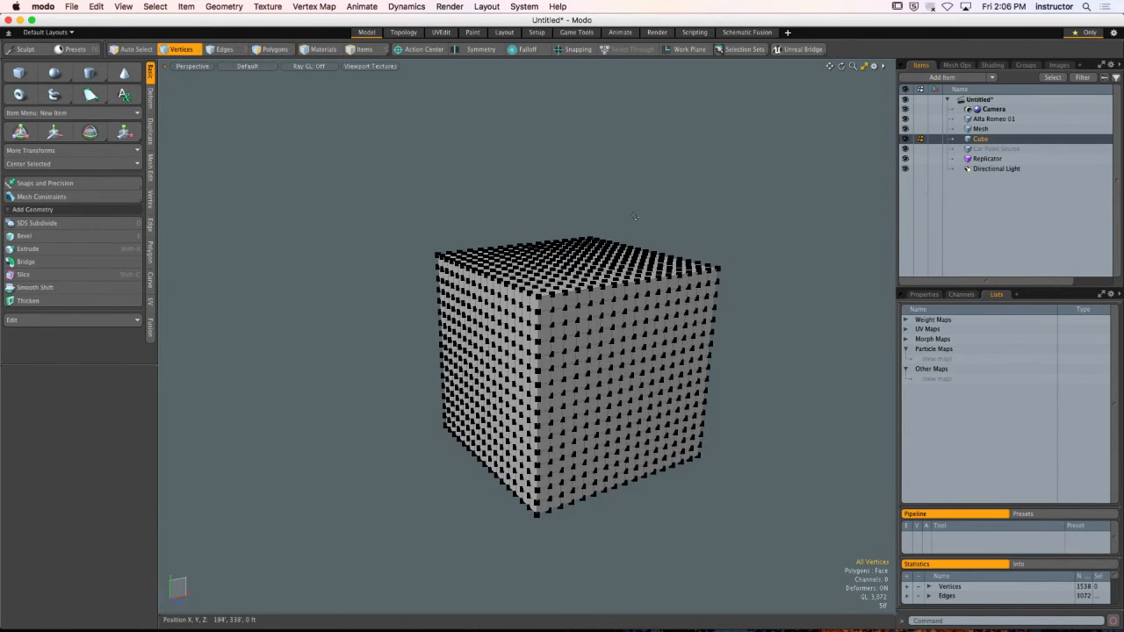
{"action": "left_click_drag", "start_coordinate": [627, 239], "coordinate": [668, 287], "text": "alt"}
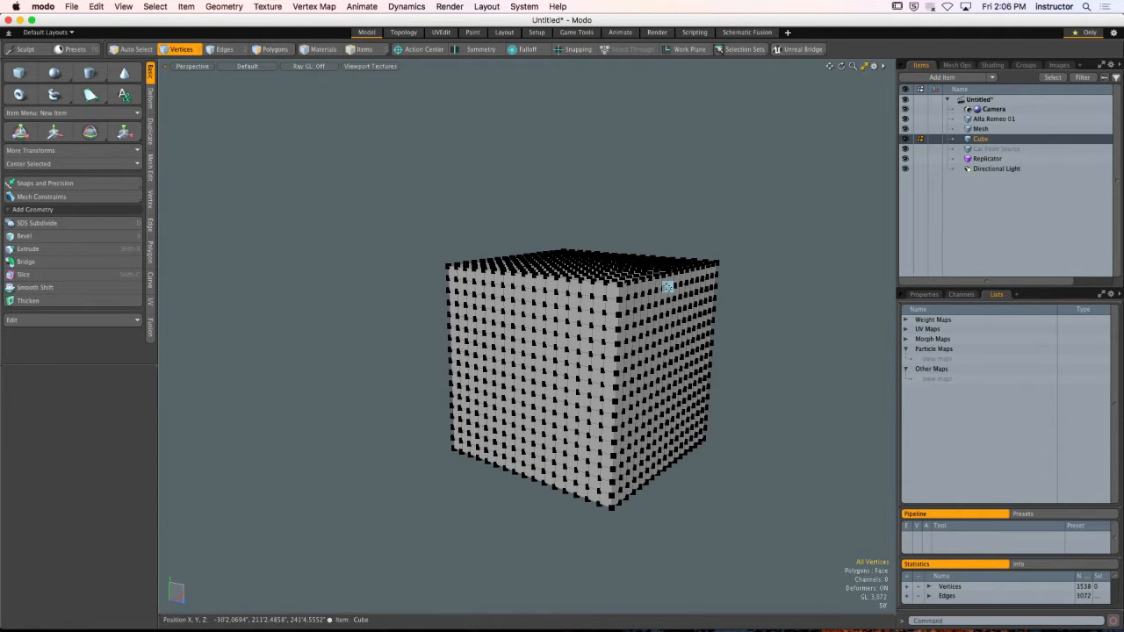
{"action": "left_click_drag", "start_coordinate": [345, 165], "coordinate": [826, 580]}
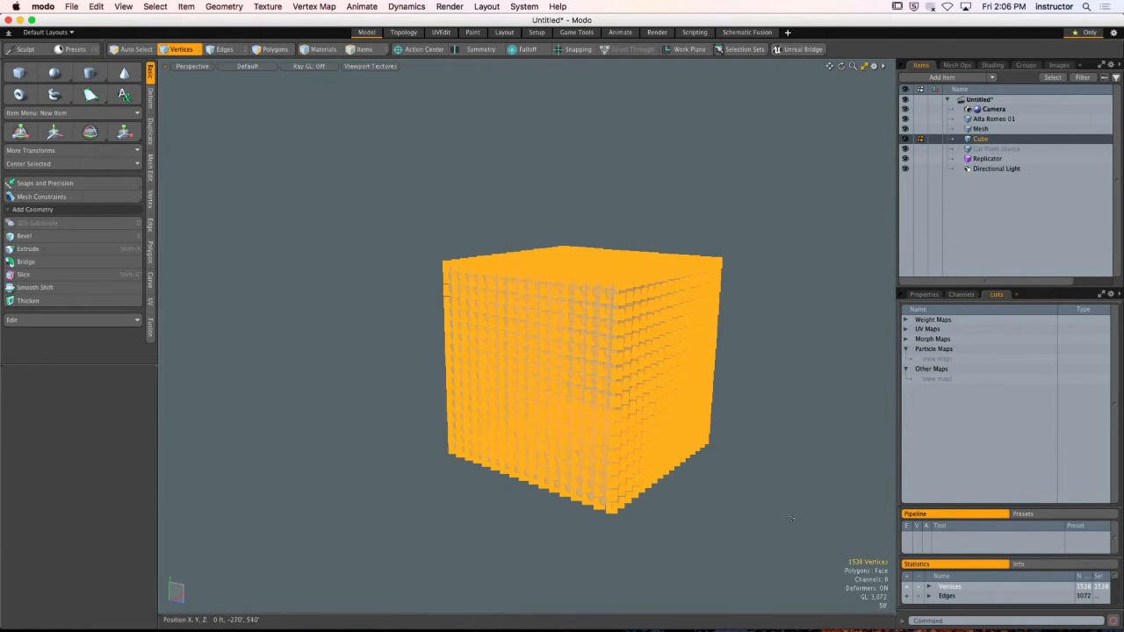
{"action": "mouse_move", "coordinate": [790, 518]}
{"action": "left_mouse_down", "text": "alt"}
{"action": "mouse_move", "coordinate": [785, 497]}
{"action": "mouse_move", "coordinate": [775, 506]}
{"action": "left_mouse_up", "text": "alt"}
{"action": "left_click_drag", "start_coordinate": [767, 378], "coordinate": [740, 393], "text": "alt"}
{"action": "left_click_drag", "start_coordinate": [740, 393], "coordinate": [753, 383], "text": "ctrl+alt"}
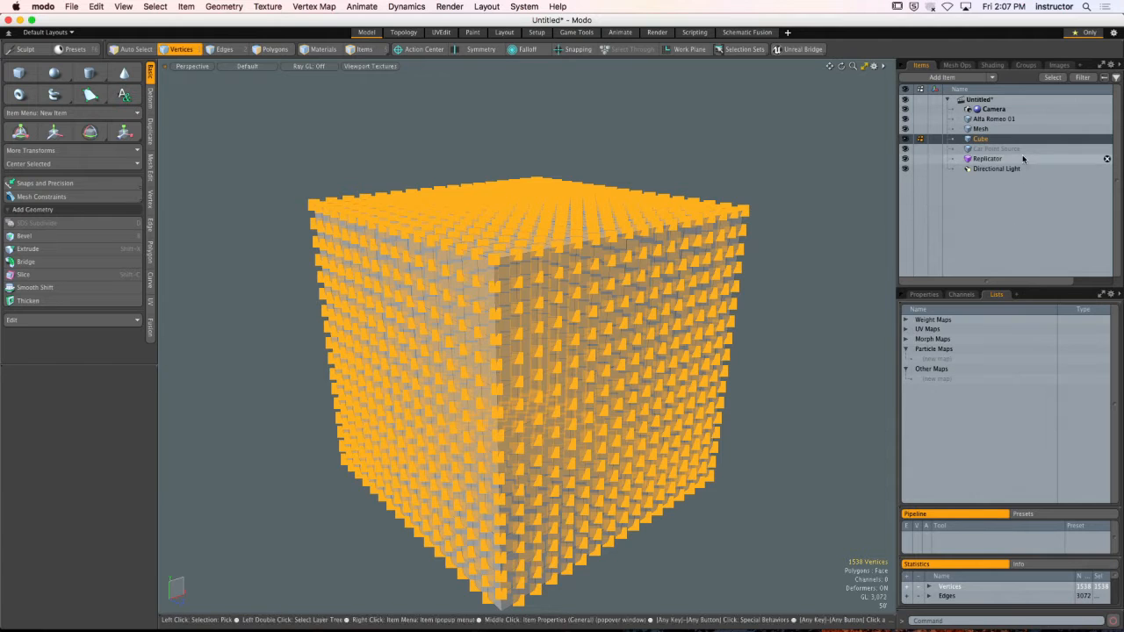
Cut all polygons from the Cube item and paste them into Car Point Source.
{"action": "key", "text": "3"}
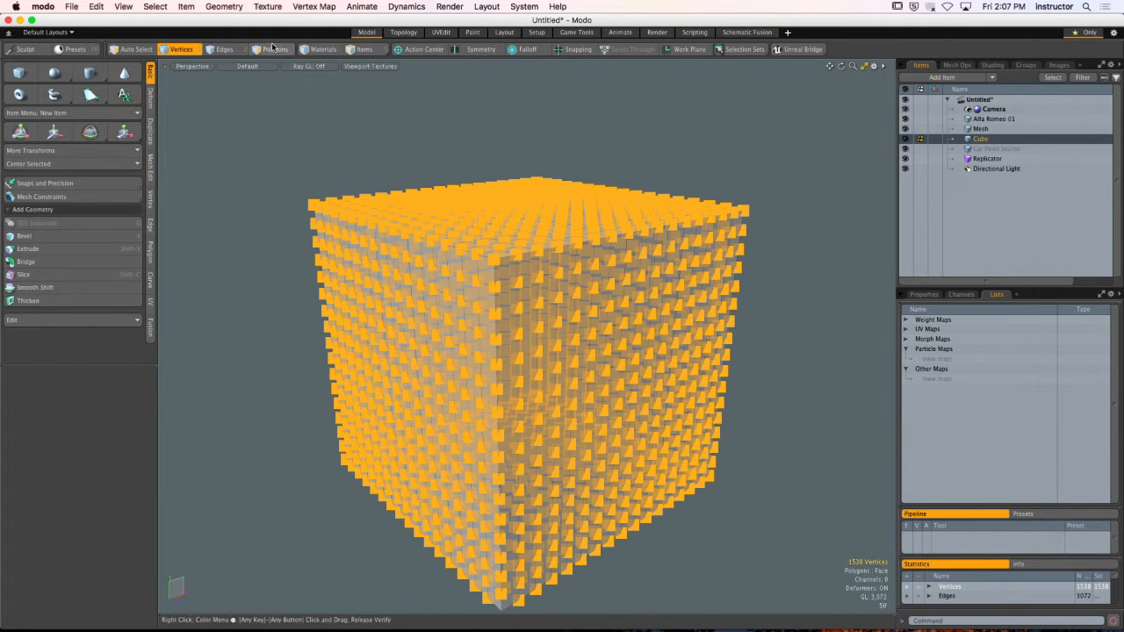
{"action": "double_click", "coordinate": [448, 217]}
{"action": "key", "text": "Delete"}
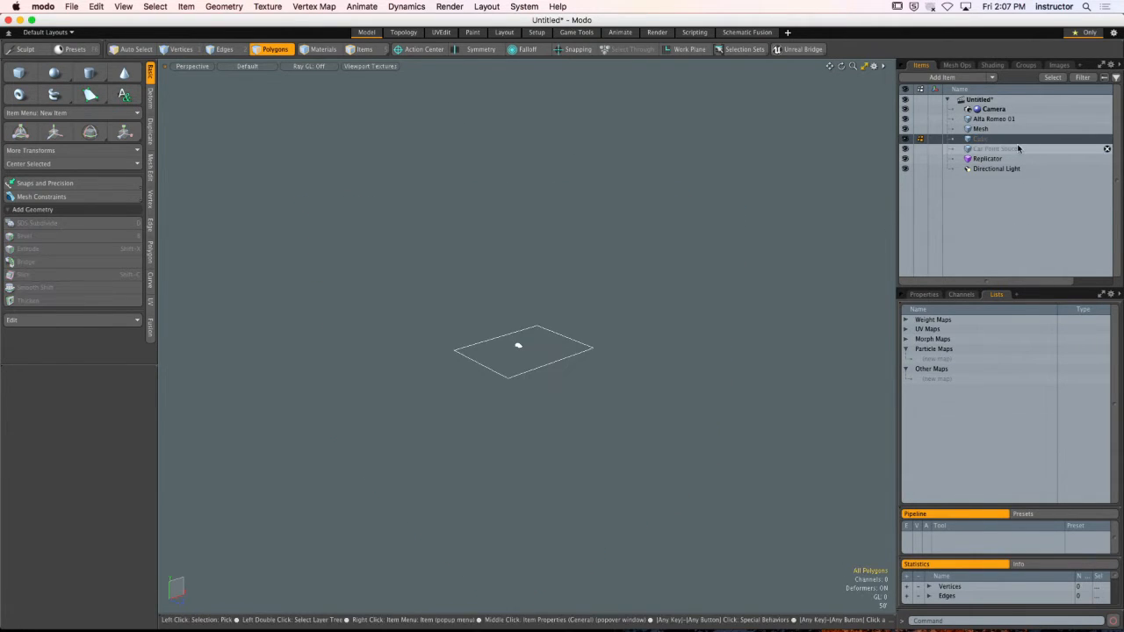
{"action": "left_click", "coordinate": [1017, 149]}
{"action": "key", "text": "super+v"}
{"action": "left_click", "coordinate": [586, 251]}
{"action": "left_click_drag", "start_coordinate": [586, 251], "coordinate": [562, 244], "text": "alt"}
{"action": "left_click_drag", "start_coordinate": [569, 255], "coordinate": [537, 250], "text": "alt"}
{"action": "left_click_drag", "start_coordinate": [566, 249], "coordinate": [550, 212], "text": "alt"}
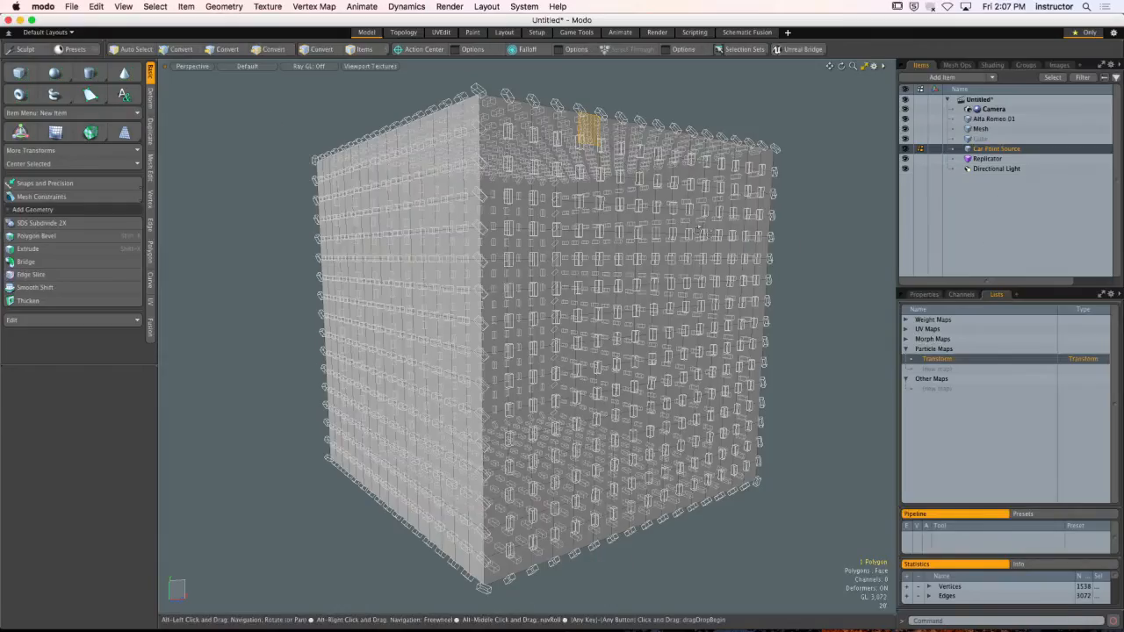
Hide the Car Point Source mesh and select the empty Cube item.
{"action": "left_click_drag", "start_coordinate": [865, 151], "coordinate": [910, 189], "text": "alt"}
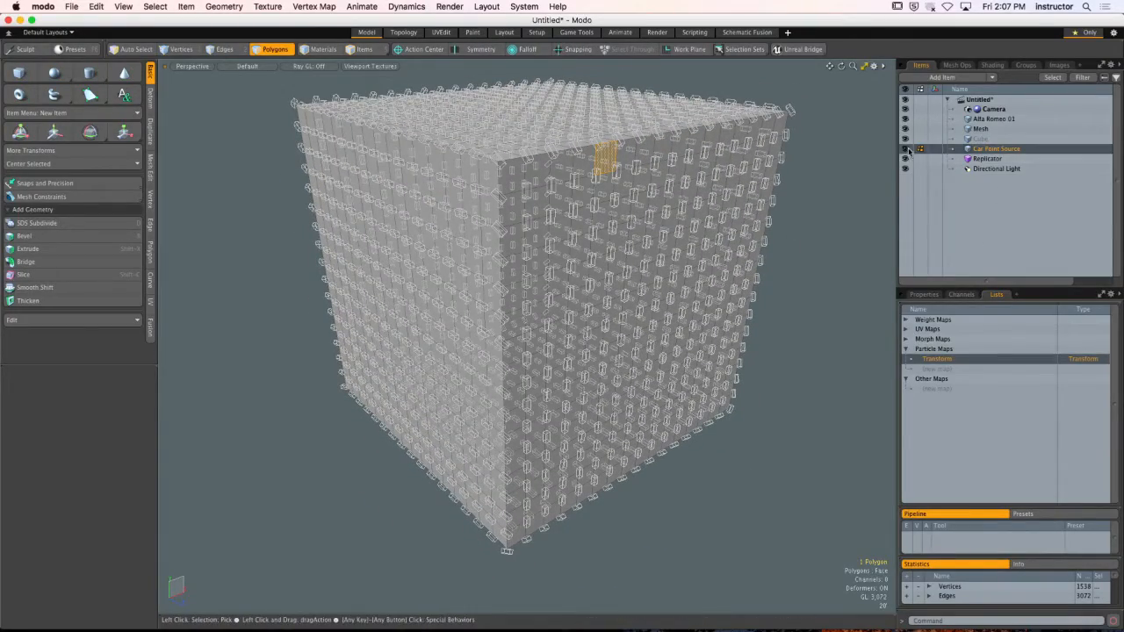
{"action": "left_click_drag", "start_coordinate": [815, 170], "coordinate": [805, 170], "text": "alt"}
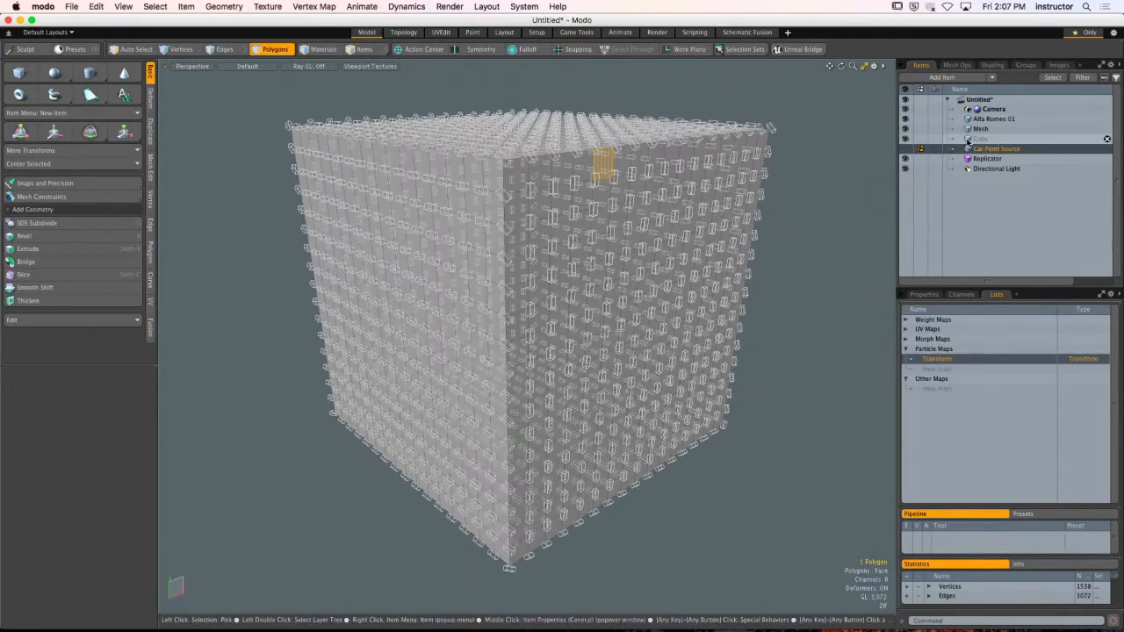
{"action": "left_click", "coordinate": [965, 140]}
{"action": "left_click_drag", "start_coordinate": [769, 207], "coordinate": [689, 175], "text": "alt"}
In the Render layout, reframe the render camera on the whole cube of car replicas and start the preview.
{"action": "left_click", "coordinate": [657, 32]}
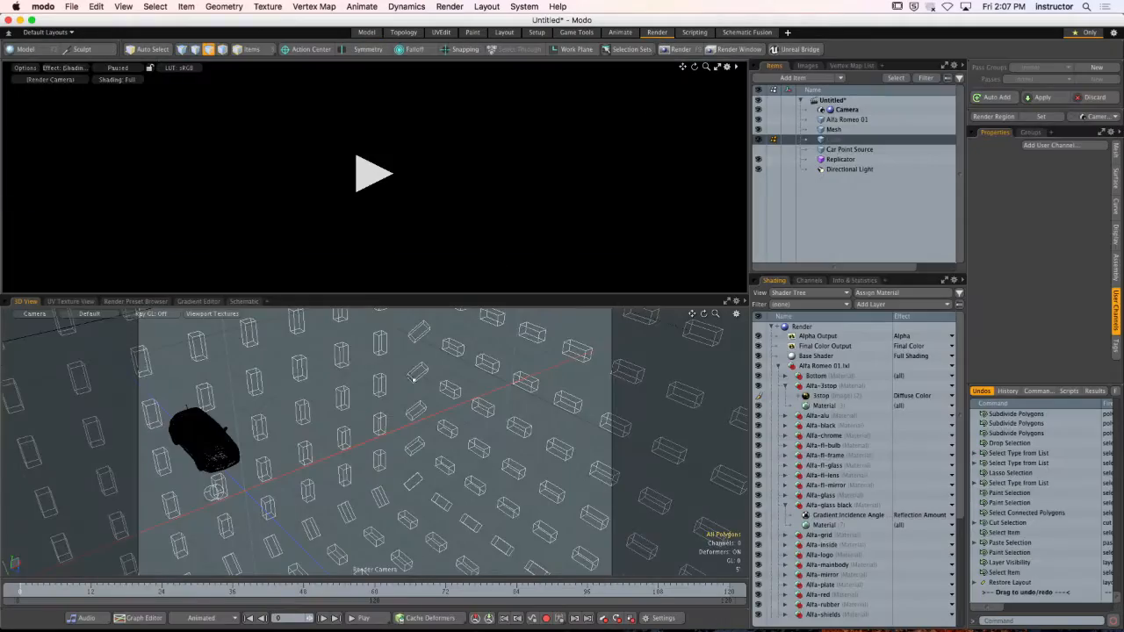
{"action": "scroll", "coordinate": [421, 387], "scroll_direction": "down", "scroll_amount": 15}
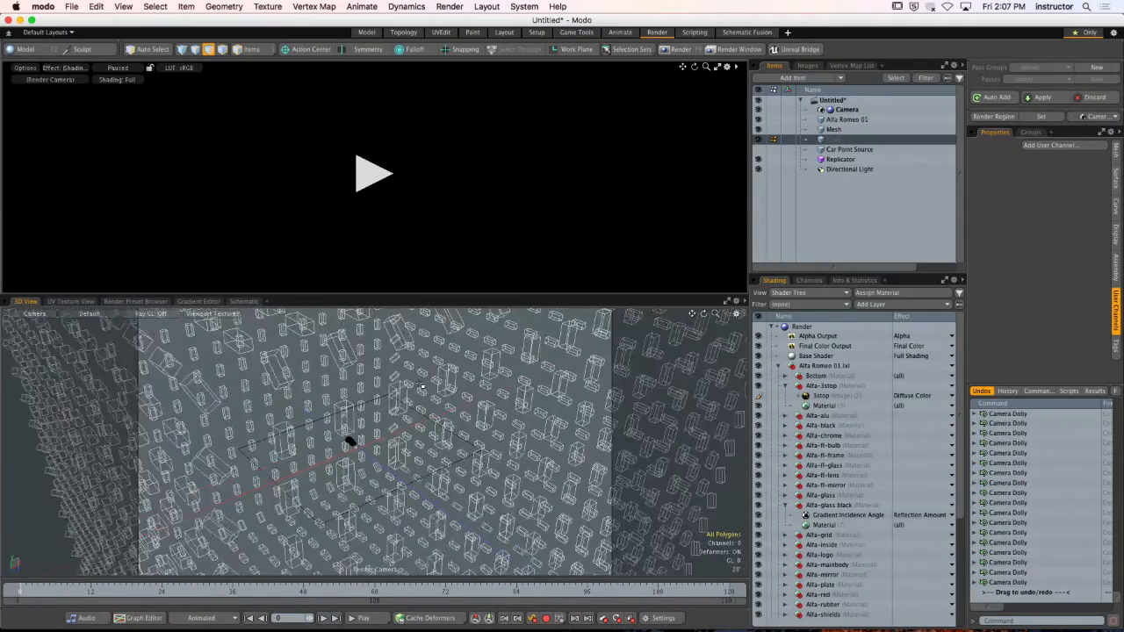
{"action": "left_click_drag", "start_coordinate": [422, 386], "coordinate": [362, 395], "text": "alt"}
{"action": "scroll", "coordinate": [386, 395], "scroll_direction": "down", "scroll_amount": 5}
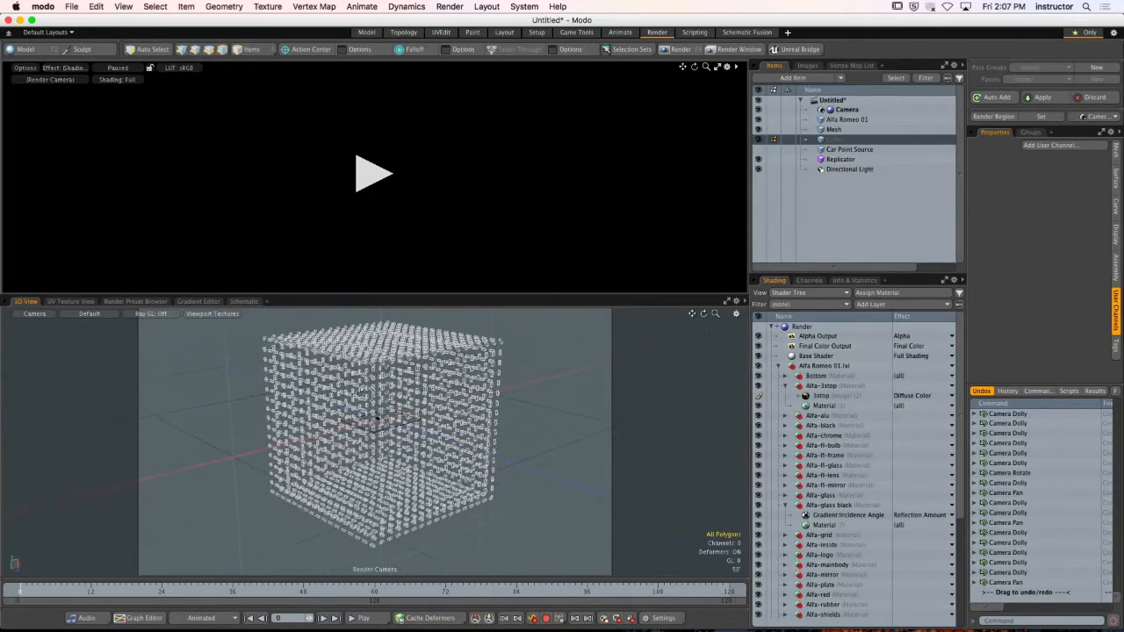
{"action": "key", "text": "3"}
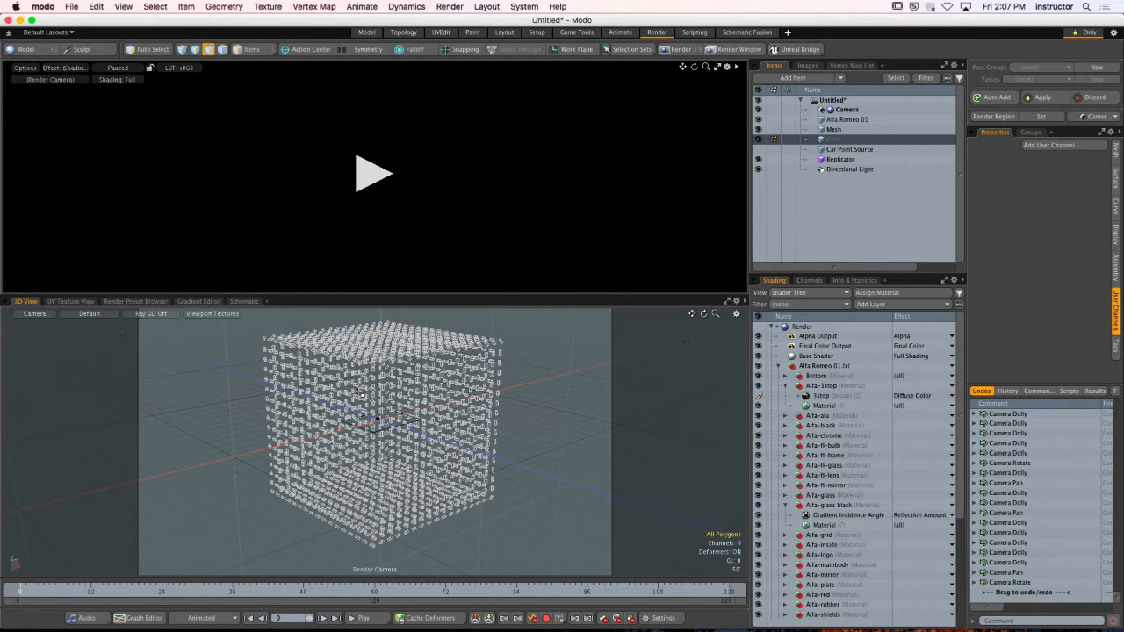
{"action": "left_click", "coordinate": [385, 181]}
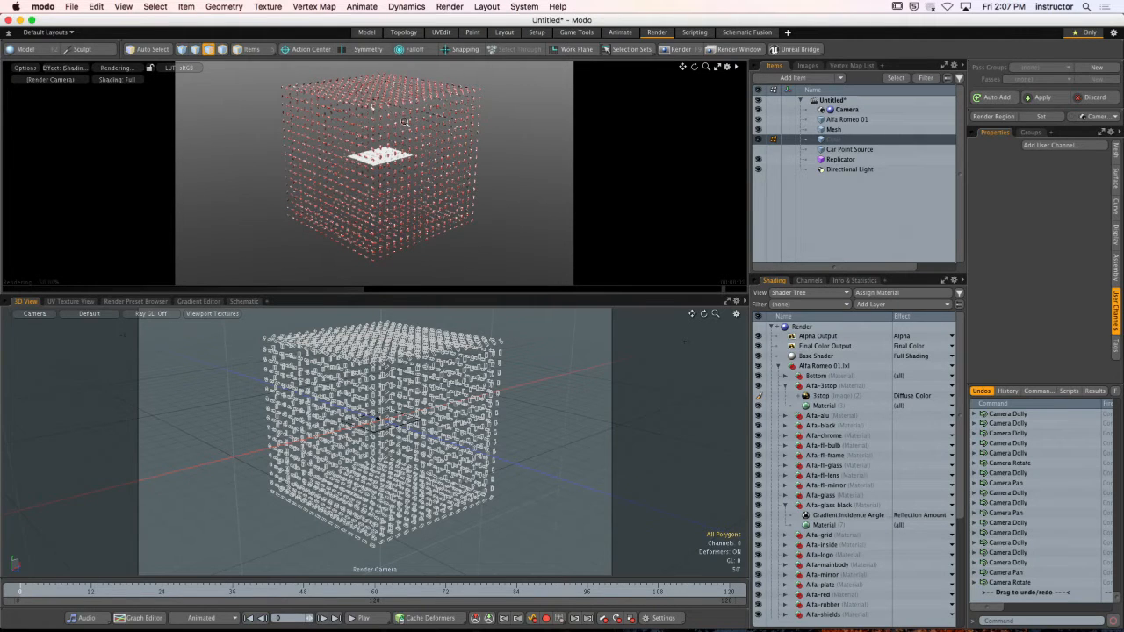
Fly the render camera in among the replicated cars to examine them up close in the preview.
{"action": "left_click_drag", "start_coordinate": [383, 120], "coordinate": [491, 143], "text": "ctrl+alt"}
{"action": "left_click_drag", "start_coordinate": [469, 140], "coordinate": [474, 235], "text": "alt+shift"}
{"action": "mouse_move", "coordinate": [378, 154]}
{"action": "left_mouse_down", "text": "ctrl+alt"}
{"action": "mouse_move", "coordinate": [543, 123]}
{"action": "mouse_move", "coordinate": [502, 189]}
{"action": "mouse_move", "coordinate": [364, 150]}
{"action": "left_mouse_up", "text": "ctrl+alt"}
{"action": "left_click_drag", "start_coordinate": [350, 141], "coordinate": [479, 128], "text": "ctrl+alt"}
{"action": "left_click_drag", "start_coordinate": [386, 115], "coordinate": [397, 138], "text": "alt+shift"}
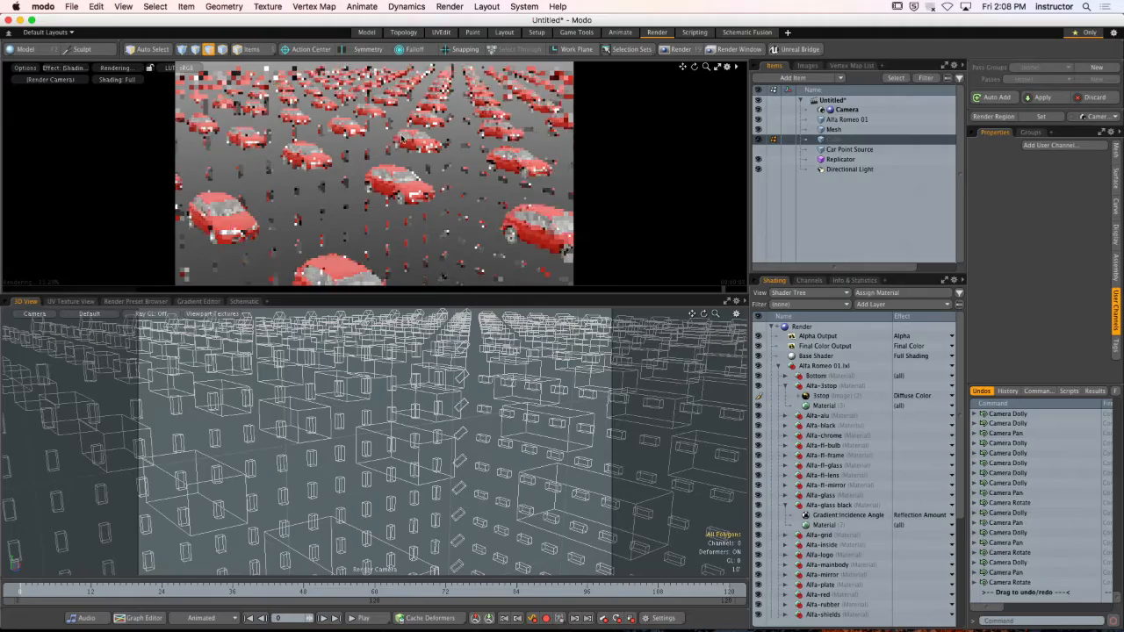
{"action": "scroll", "coordinate": [428, 209], "scroll_direction": "down", "scroll_amount": 6}
{"action": "scroll", "coordinate": [430, 213], "scroll_direction": "down", "scroll_amount": 6}
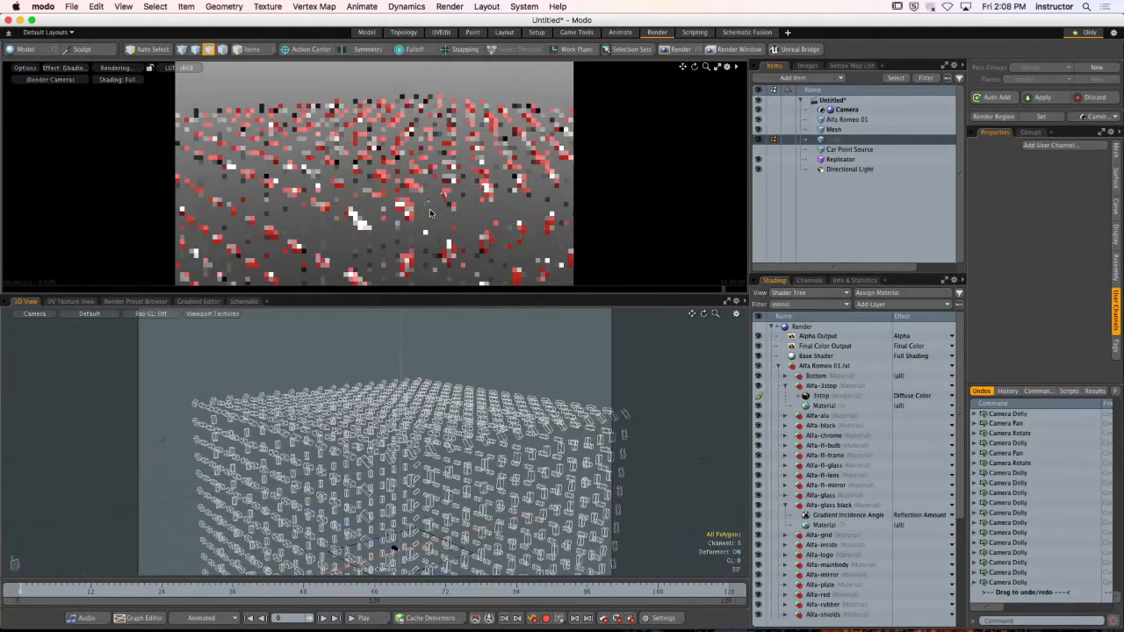
Reframe the render camera on the whole cube of cars, render the frame, and close the render window.
{"action": "left_click_drag", "start_coordinate": [381, 272], "coordinate": [386, 215], "text": "alt+shift"}
{"action": "scroll", "coordinate": [386, 205], "scroll_direction": "down", "scroll_amount": 3}
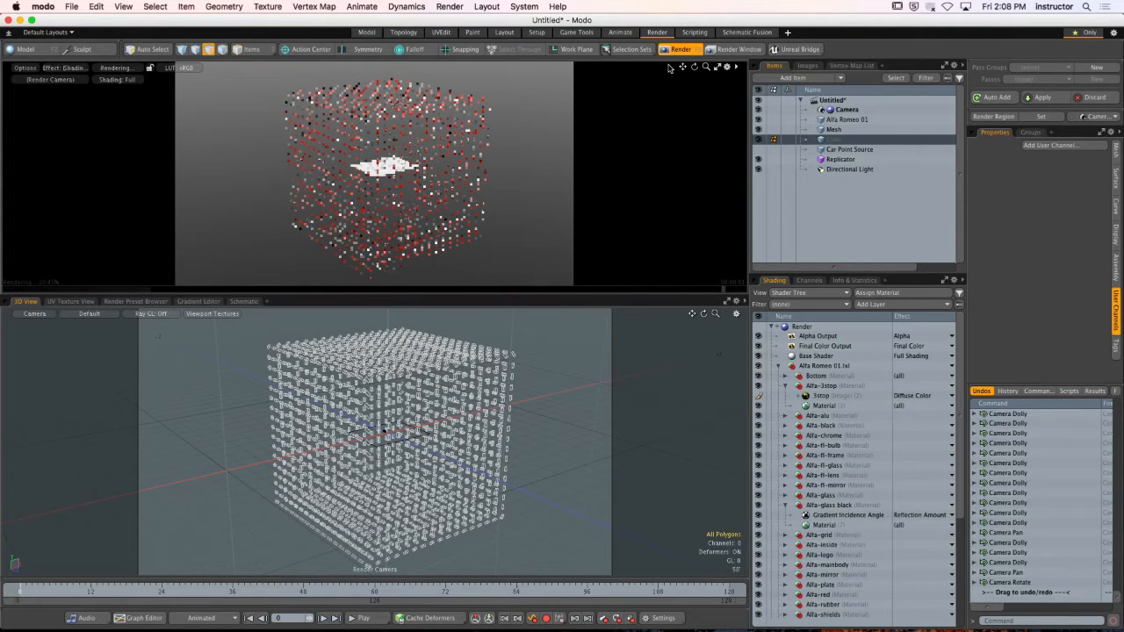
{"action": "key", "text": "F9"}
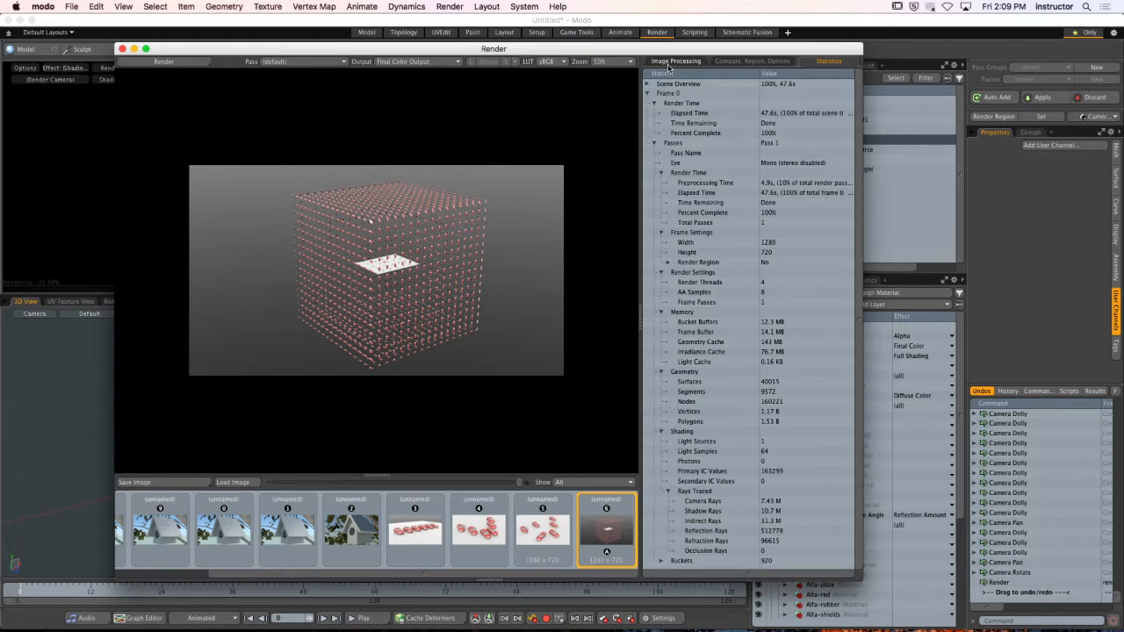
{"action": "left_click", "coordinate": [123, 49]}
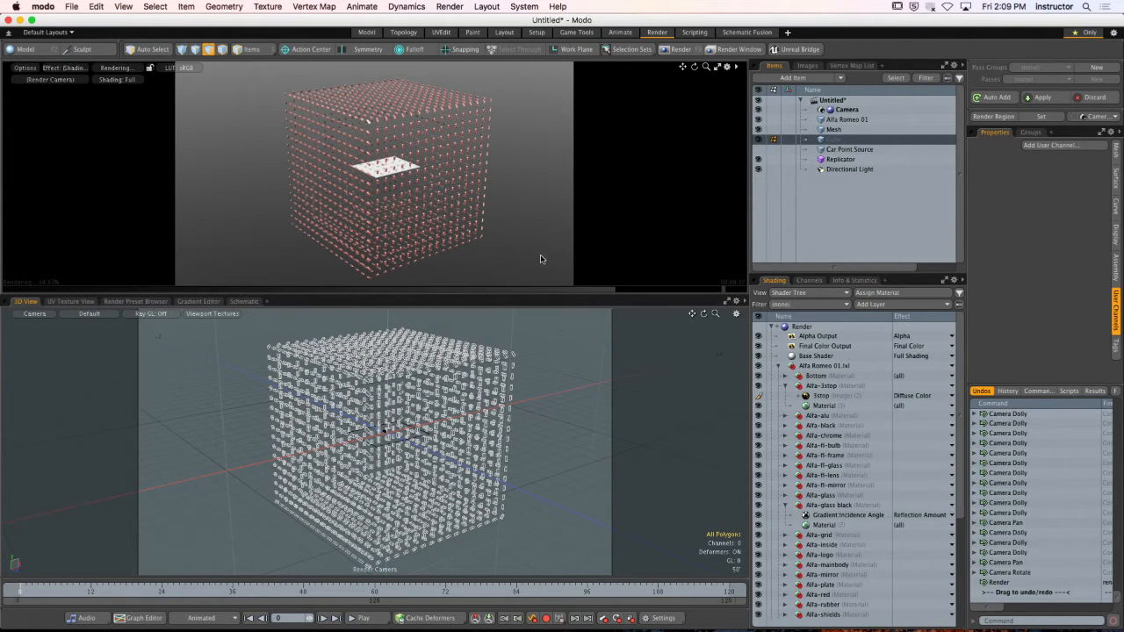
In the Model layout, delete all the cube polygons from Car Point Source.
{"action": "left_click", "coordinate": [366, 33]}
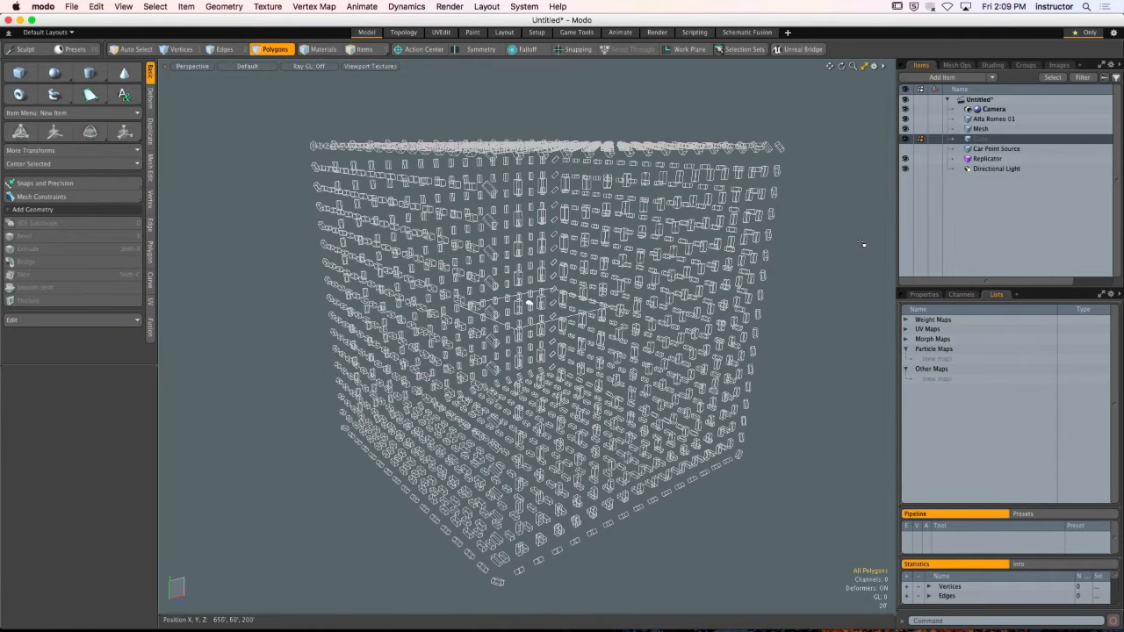
{"action": "left_click", "coordinate": [995, 149]}
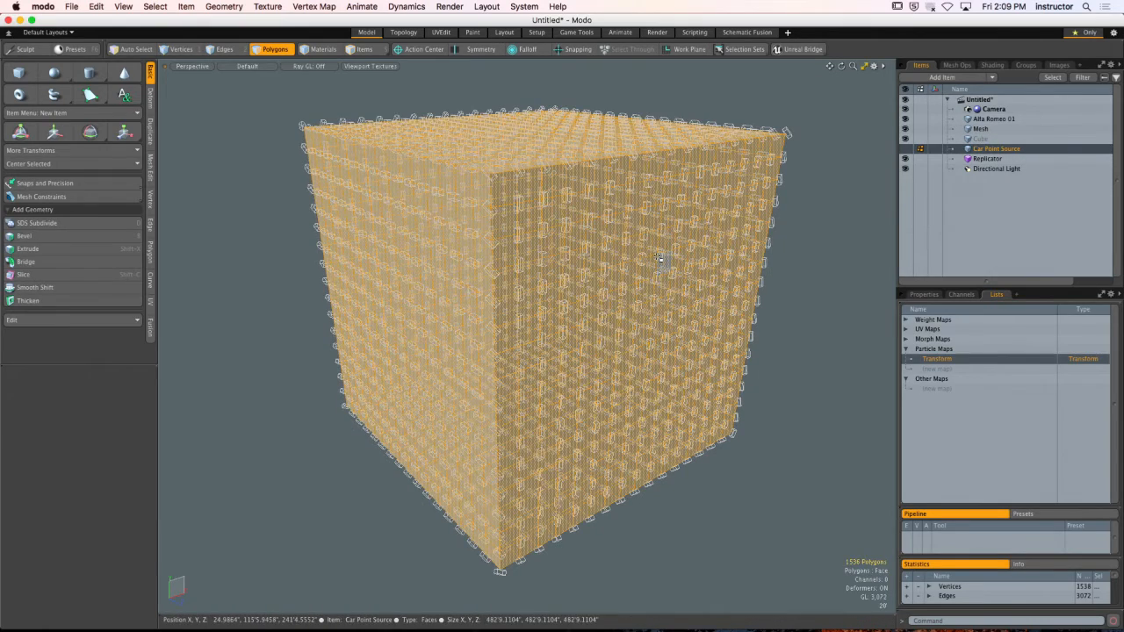
{"action": "key", "text": "Delete"}
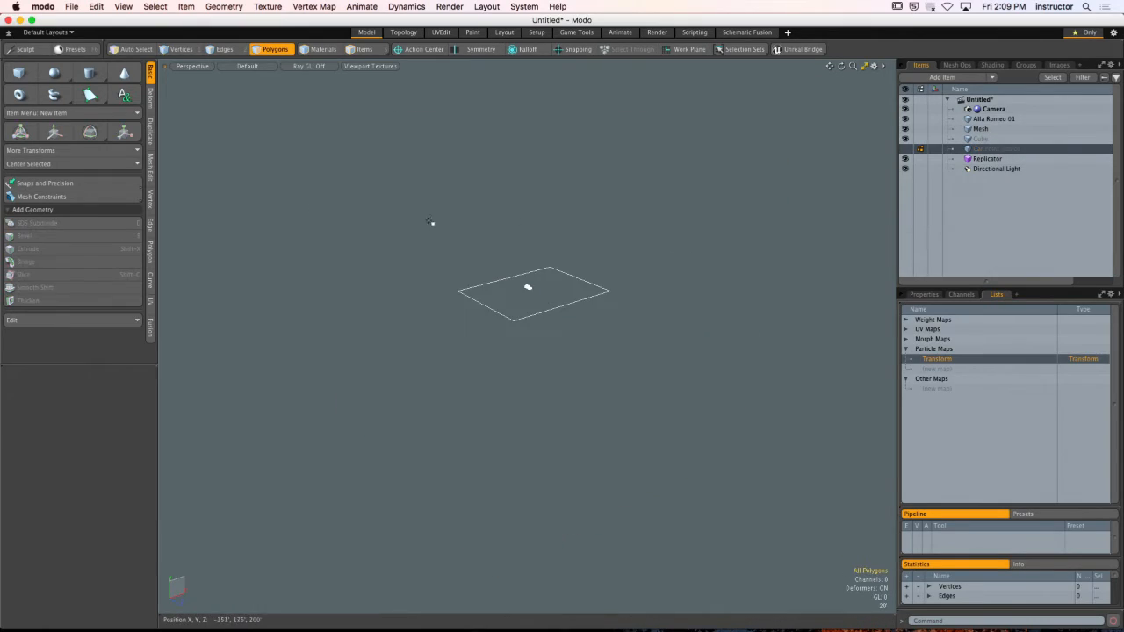
Add a default sphere to Car Point Source and select all of its polygons.
{"action": "left_click", "coordinate": [60, 76], "text": "shift"}
{"action": "key", "text": "a"}
{"action": "left_click_drag", "start_coordinate": [567, 326], "coordinate": [541, 296], "text": "alt"}
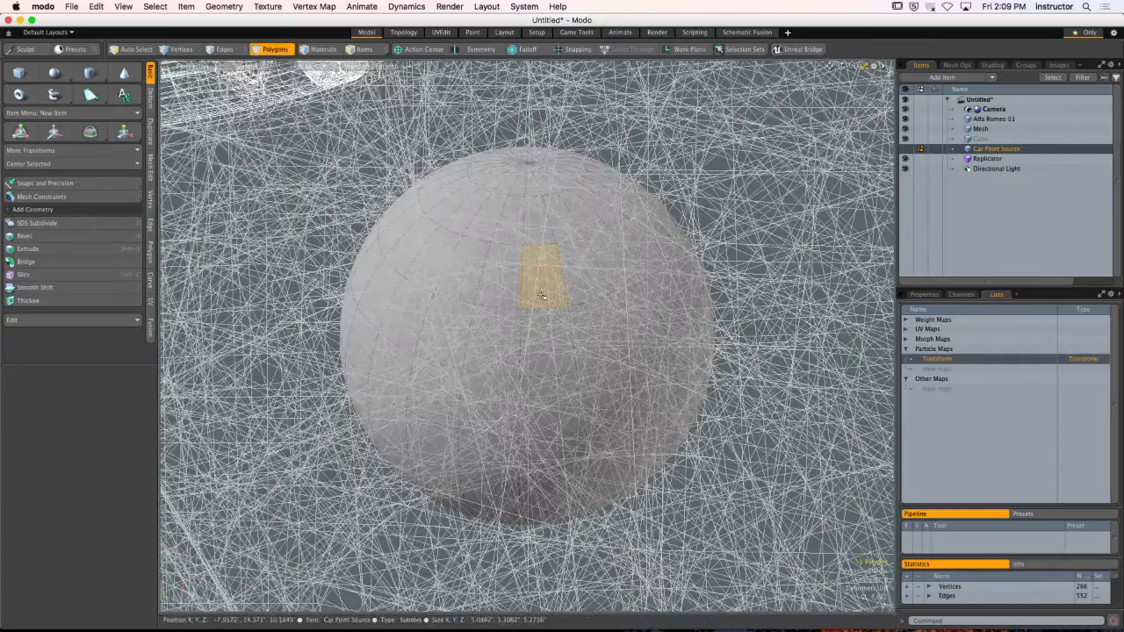
{"action": "scroll", "coordinate": [541, 297], "scroll_direction": "down", "scroll_amount": 10}
{"action": "double_click", "coordinate": [542, 313]}
{"action": "scroll", "coordinate": [542, 311], "scroll_direction": "down", "scroll_amount": 5}
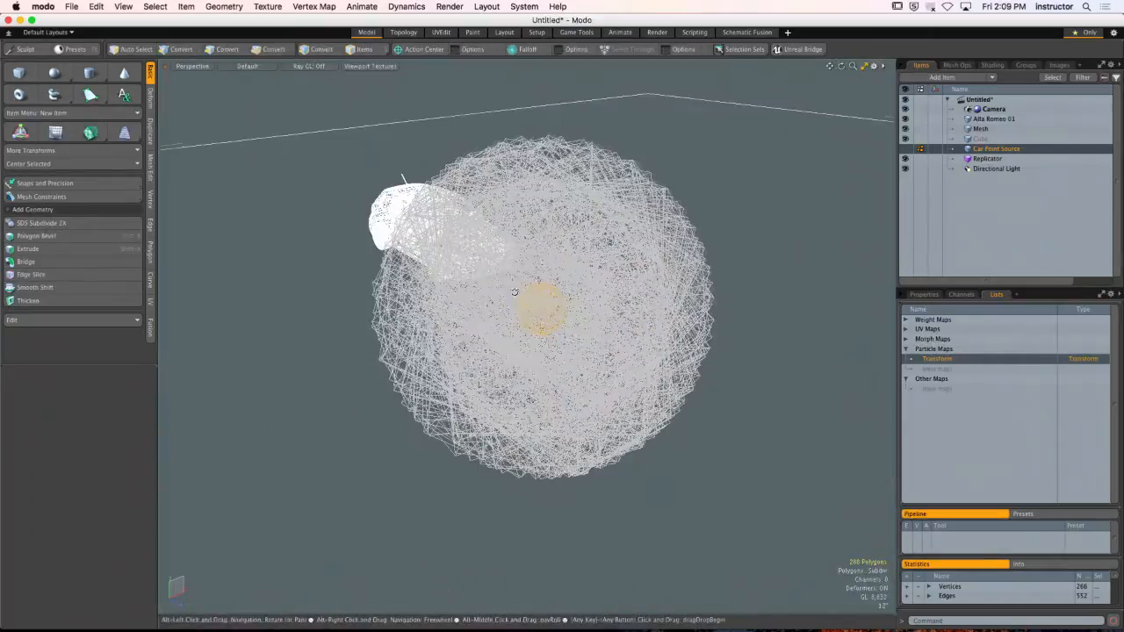
Try to scale up the sphere with the car replicas displayed, and undo the scaling.
{"action": "key", "text": "r"}
{"action": "left_click_drag", "start_coordinate": [541, 311], "coordinate": [636, 311]}
{"action": "scroll", "coordinate": [507, 298], "scroll_direction": "down", "scroll_amount": 10}
{"action": "mouse_move", "coordinate": [508, 298]}
{"action": "left_mouse_down", "text": "alt"}
{"action": "mouse_move", "coordinate": [516, 305]}
{"action": "mouse_move", "coordinate": [502, 283]}
{"action": "left_mouse_up", "text": "alt"}
{"action": "scroll", "coordinate": [506, 303], "scroll_direction": "up", "scroll_amount": 10}
{"action": "scroll", "coordinate": [506, 303], "scroll_direction": "up", "scroll_amount": 5}
{"action": "scroll", "coordinate": [505, 303], "scroll_direction": "down", "scroll_amount": 15}
{"action": "key", "text": "q"}
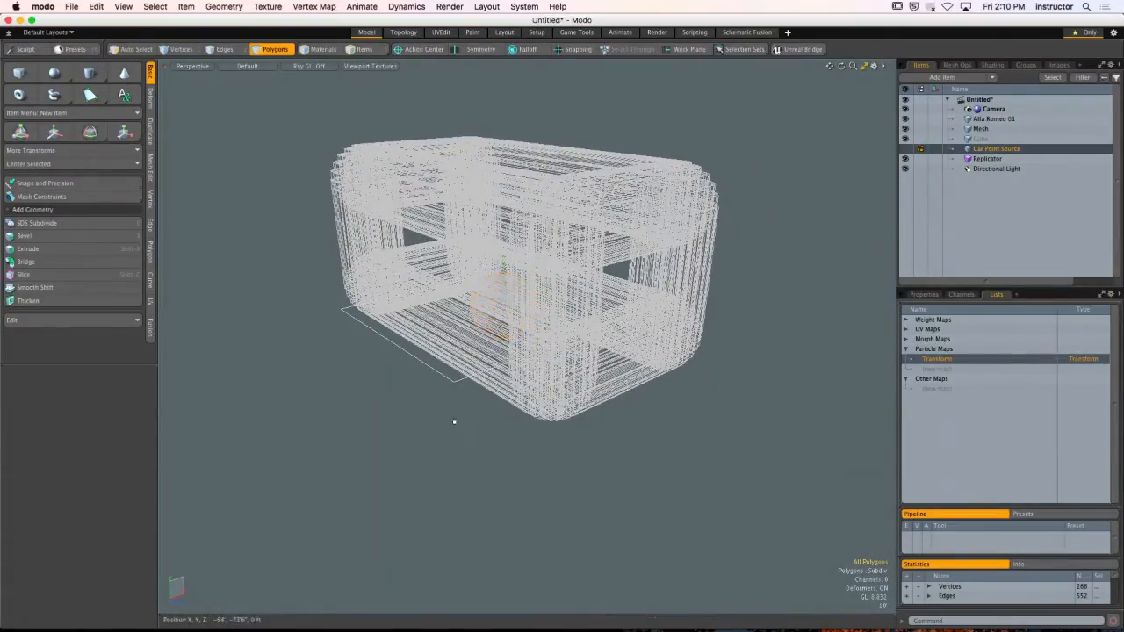
{"action": "key", "text": "super+z"}
{"action": "key", "text": "super+z"}
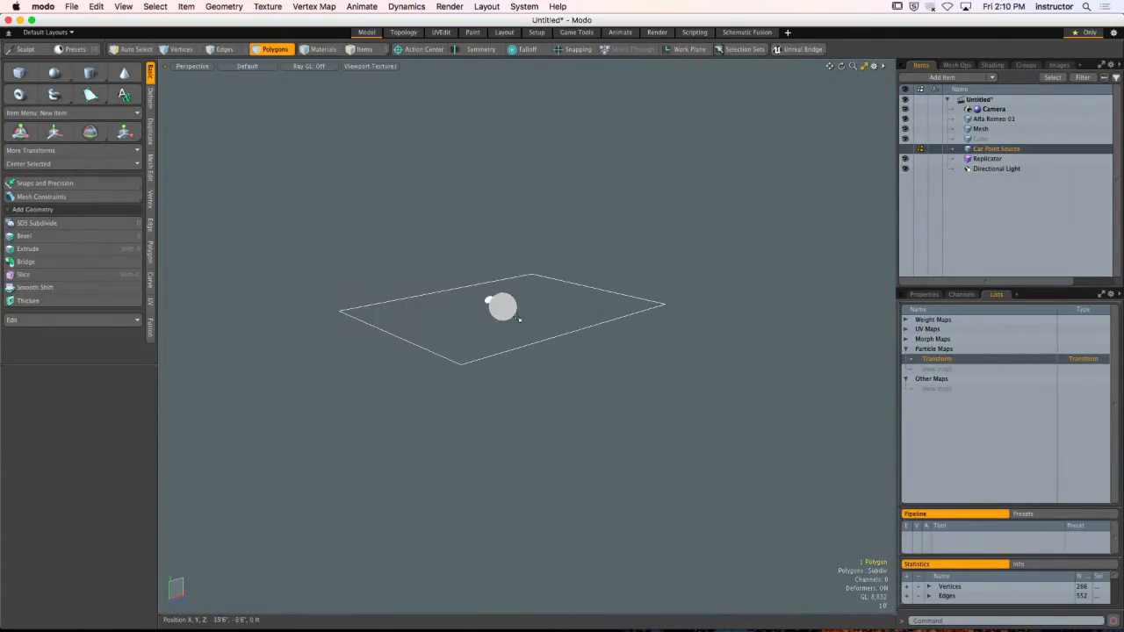
Scale the sphere up greatly with the Transform tool while the Replicator is hidden, and show the Replicator again.
{"action": "left_click_drag", "start_coordinate": [532, 300], "coordinate": [685, 317], "text": "alt"}
{"action": "left_click_drag", "start_coordinate": [416, 322], "coordinate": [446, 327], "text": "alt+shift"}
{"action": "left_click_drag", "start_coordinate": [446, 327], "coordinate": [466, 292], "text": "ctrl+alt"}
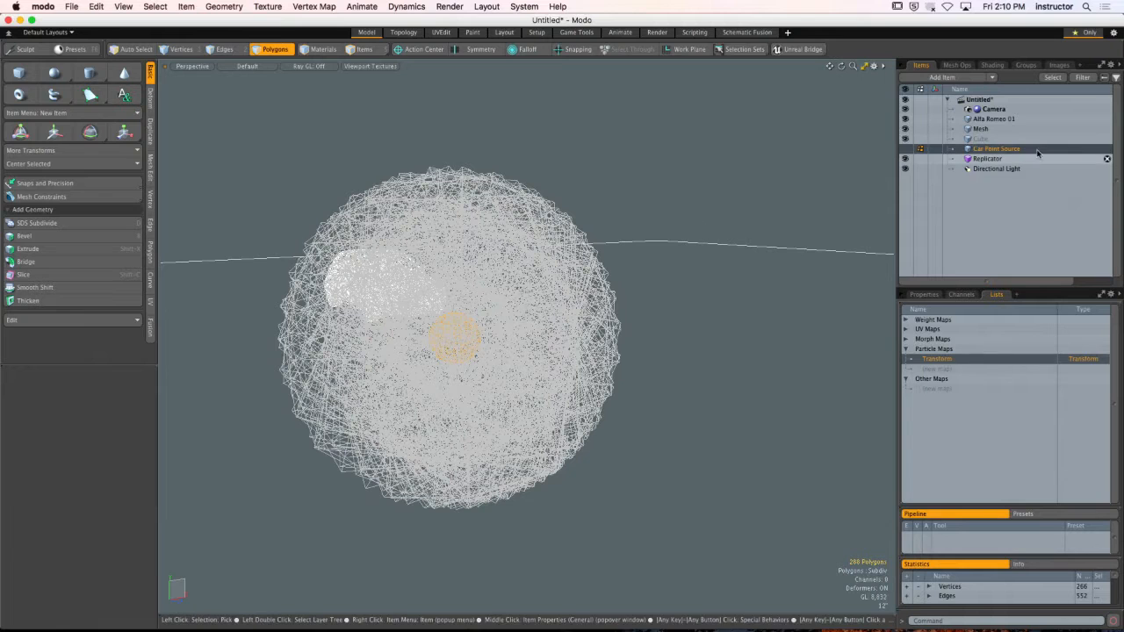
{"action": "left_click", "coordinate": [905, 162]}
{"action": "key", "text": "y"}
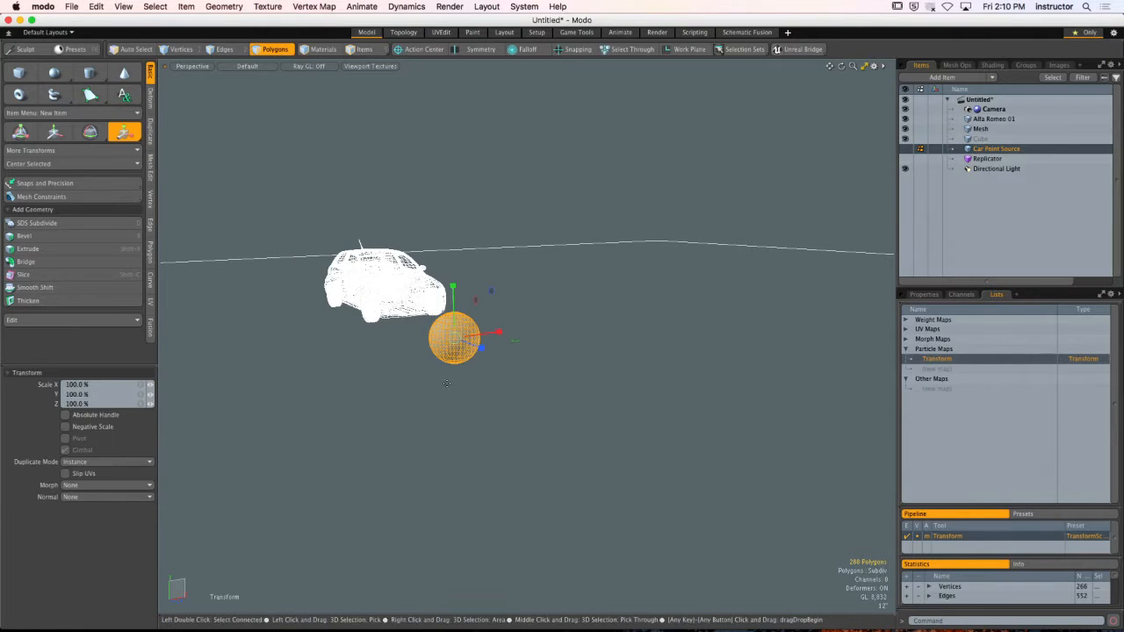
{"action": "left_click_drag", "start_coordinate": [455, 337], "coordinate": [703, 343]}
{"action": "mouse_move", "coordinate": [702, 343]}
{"action": "left_mouse_down", "text": "ctrl+alt"}
{"action": "mouse_move", "coordinate": [544, 349]}
{"action": "mouse_move", "coordinate": [584, 340]}
{"action": "mouse_move", "coordinate": [527, 313]}
{"action": "mouse_move", "coordinate": [471, 314]}
{"action": "left_mouse_up", "text": "ctrl+alt"}
{"action": "left_click", "coordinate": [905, 158]}
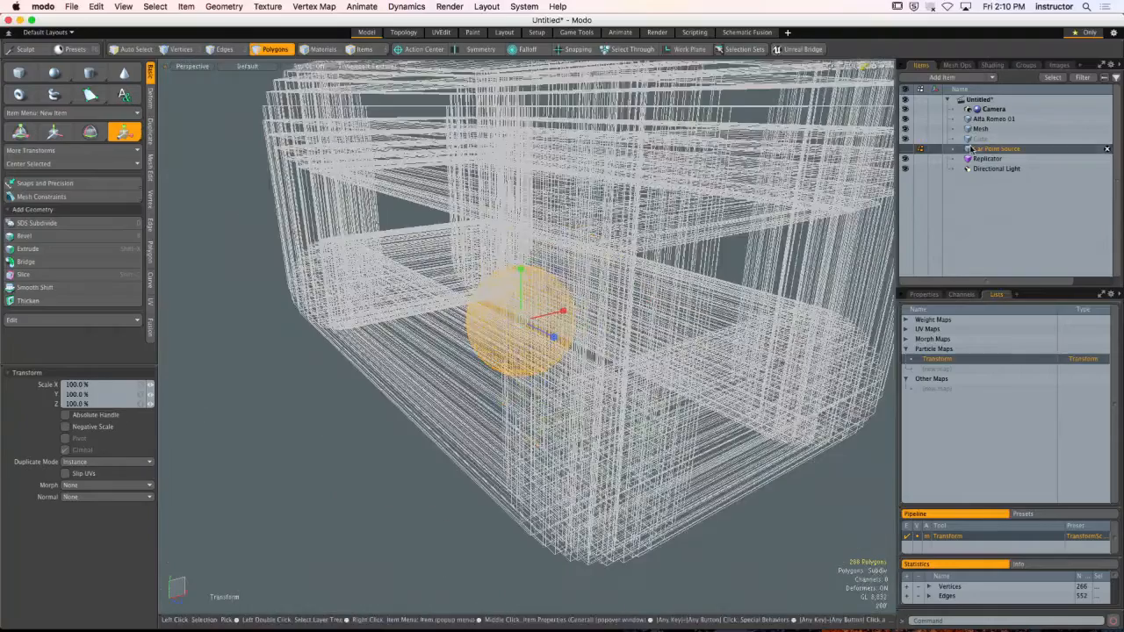
Set the Replicator's Point Source to (none).
{"action": "left_click", "coordinate": [974, 160]}
{"action": "left_click", "coordinate": [922, 295]}
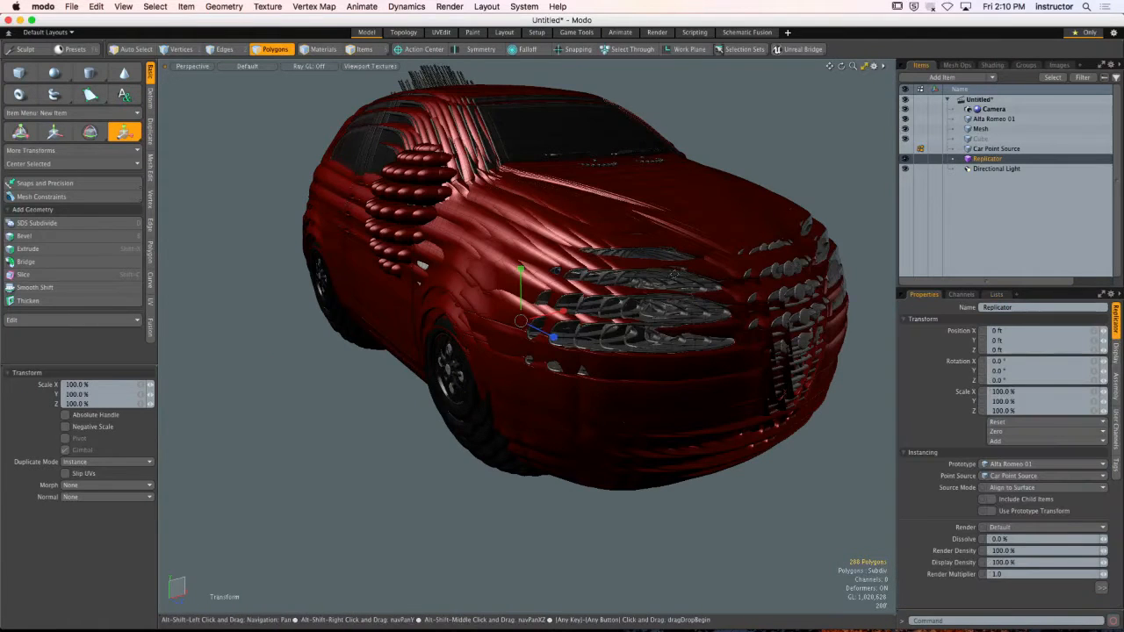
{"action": "left_click_drag", "start_coordinate": [645, 294], "coordinate": [646, 287], "text": "alt"}
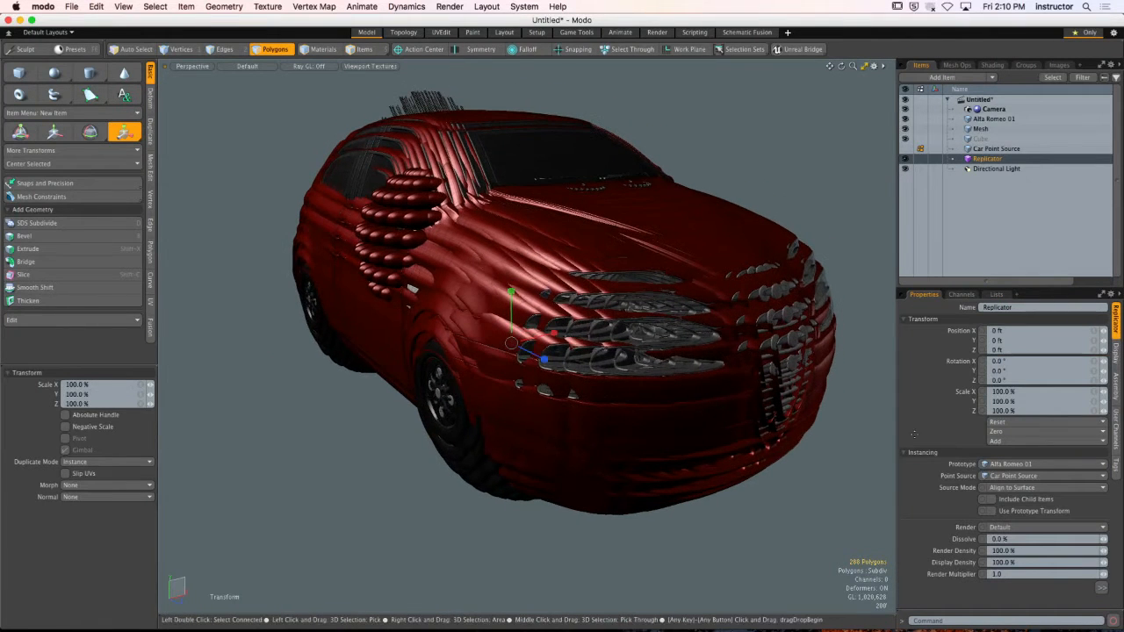
{"action": "left_click", "coordinate": [1009, 463]}
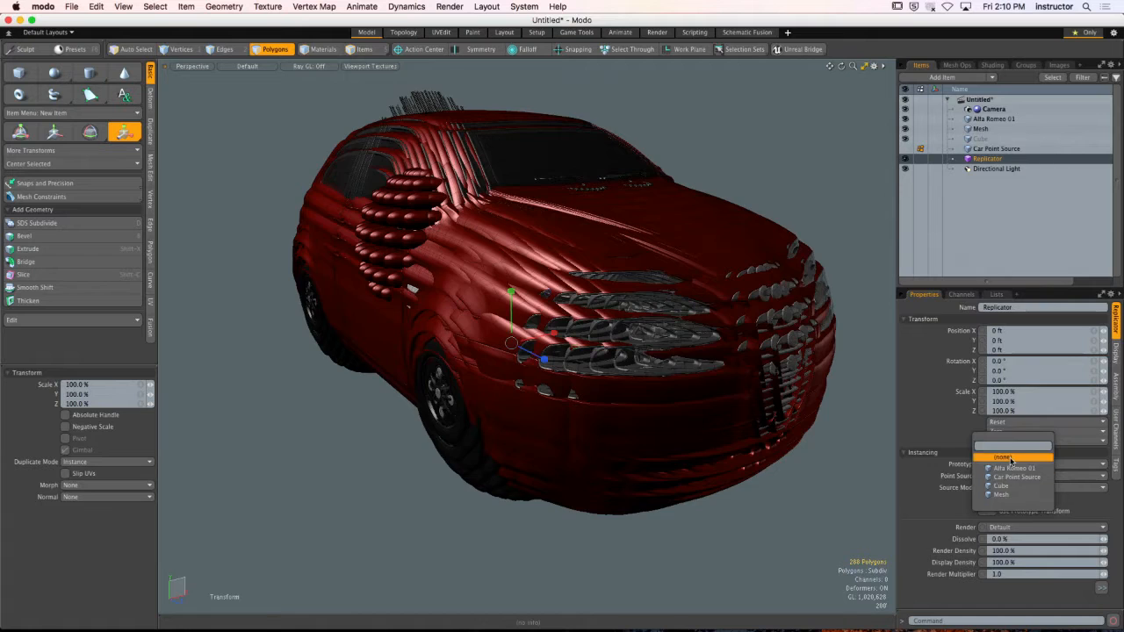
{"action": "left_click", "coordinate": [1009, 457]}
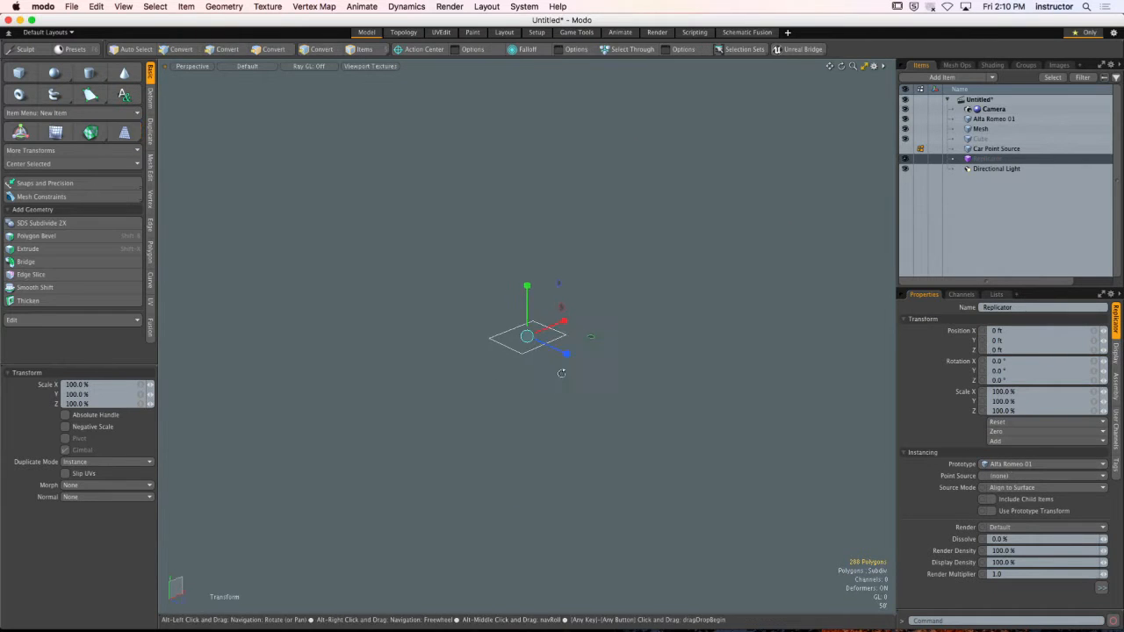
{"action": "left_click_drag", "start_coordinate": [561, 373], "coordinate": [566, 371], "text": "alt"}
Show the Car Point Source mesh and delete the empty Cube item.
{"action": "left_click", "coordinate": [905, 149]}
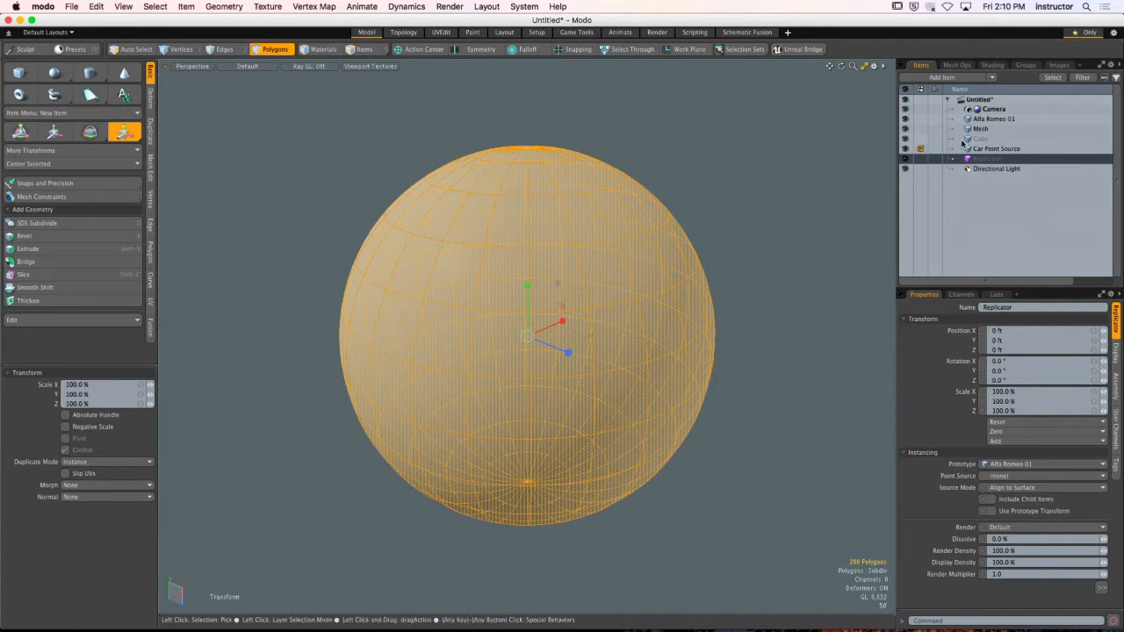
{"action": "left_click", "coordinate": [1107, 140]}
{"action": "key", "text": "q"}
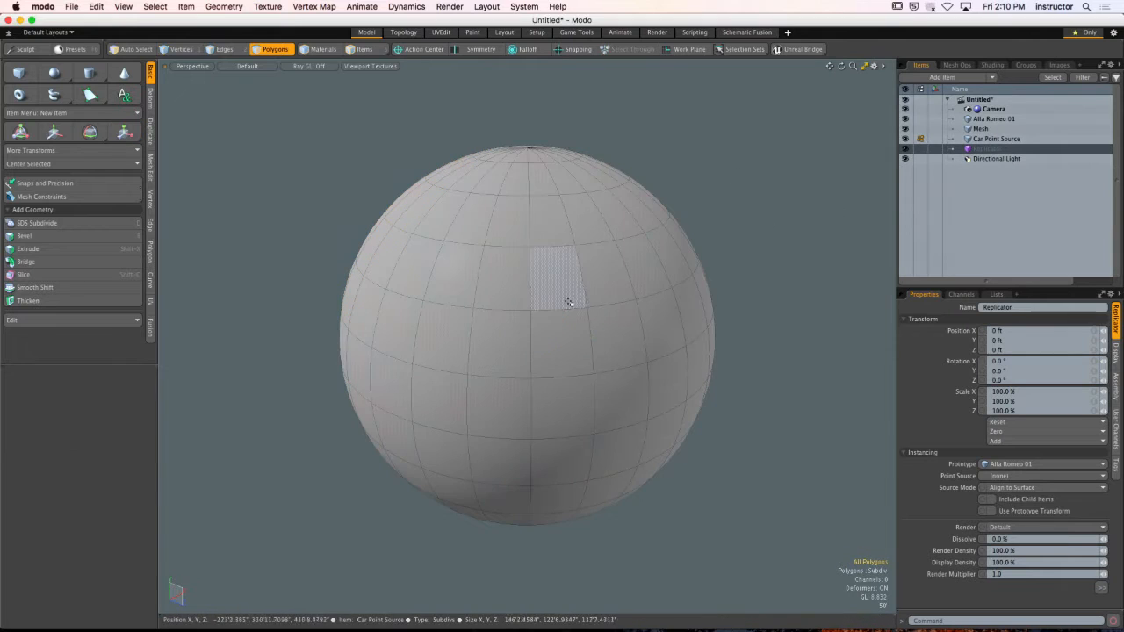
Convert the sphere's subdivision surface to regular polygon faces and clear the selection.
{"action": "double_click", "coordinate": [569, 302]}
{"action": "key", "text": "Tab"}
{"action": "left_click", "coordinate": [687, 195]}
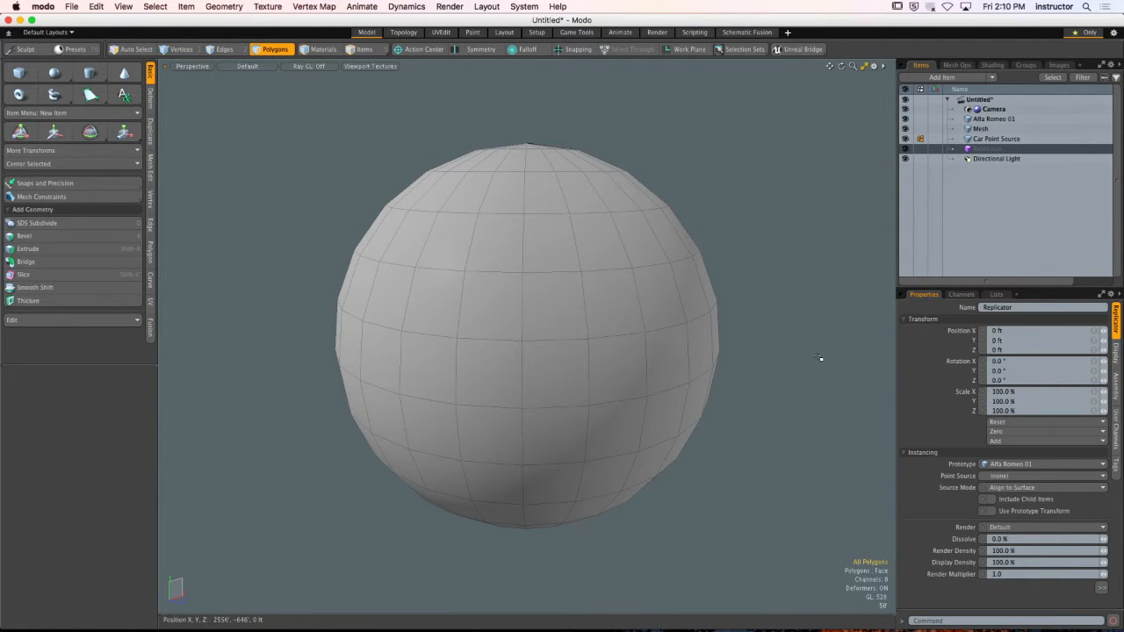
Select all the sphere's polygons in Car Point Source, scale the sphere down, and clear the selection.
{"action": "left_click", "coordinate": [960, 141]}
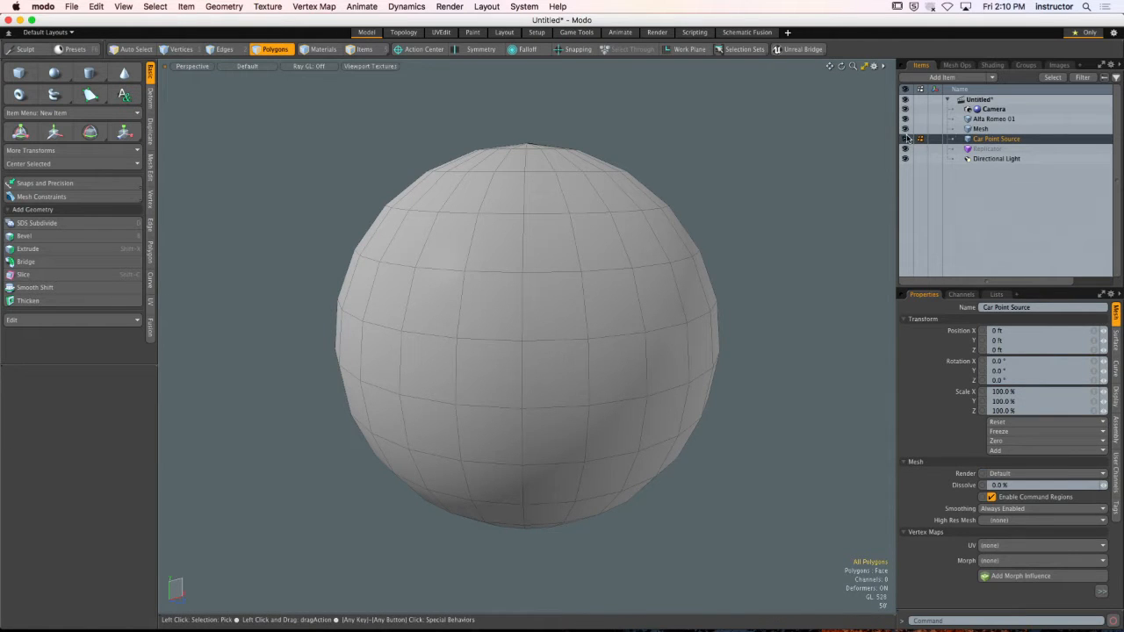
{"action": "left_click", "coordinate": [988, 119]}
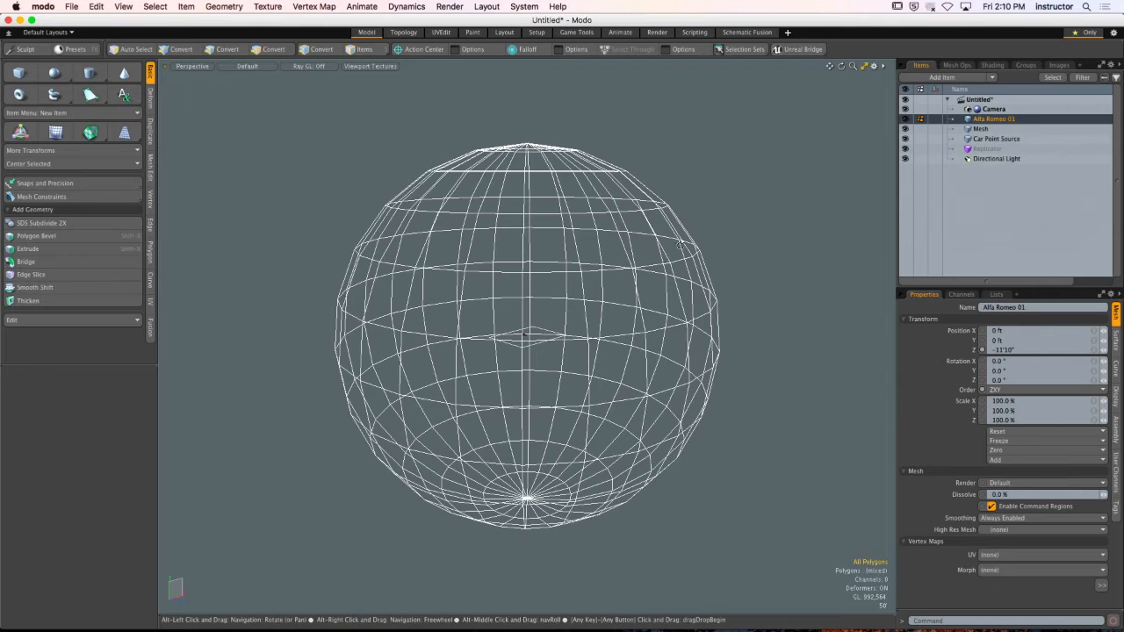
{"action": "left_click", "coordinate": [585, 305]}
{"action": "double_click", "coordinate": [585, 304]}
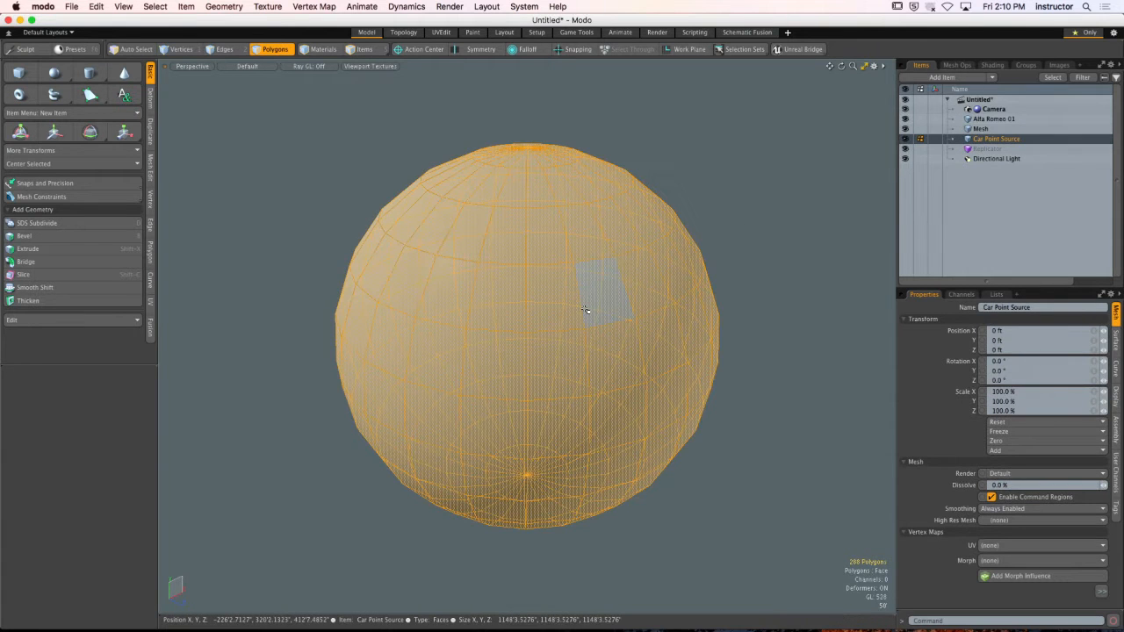
{"action": "key", "text": "y"}
{"action": "mouse_move", "coordinate": [531, 339]}
{"action": "left_mouse_down"}
{"action": "mouse_move", "coordinate": [461, 341]}
{"action": "mouse_move", "coordinate": [519, 338]}
{"action": "left_mouse_up"}
{"action": "key", "text": "shift+a"}
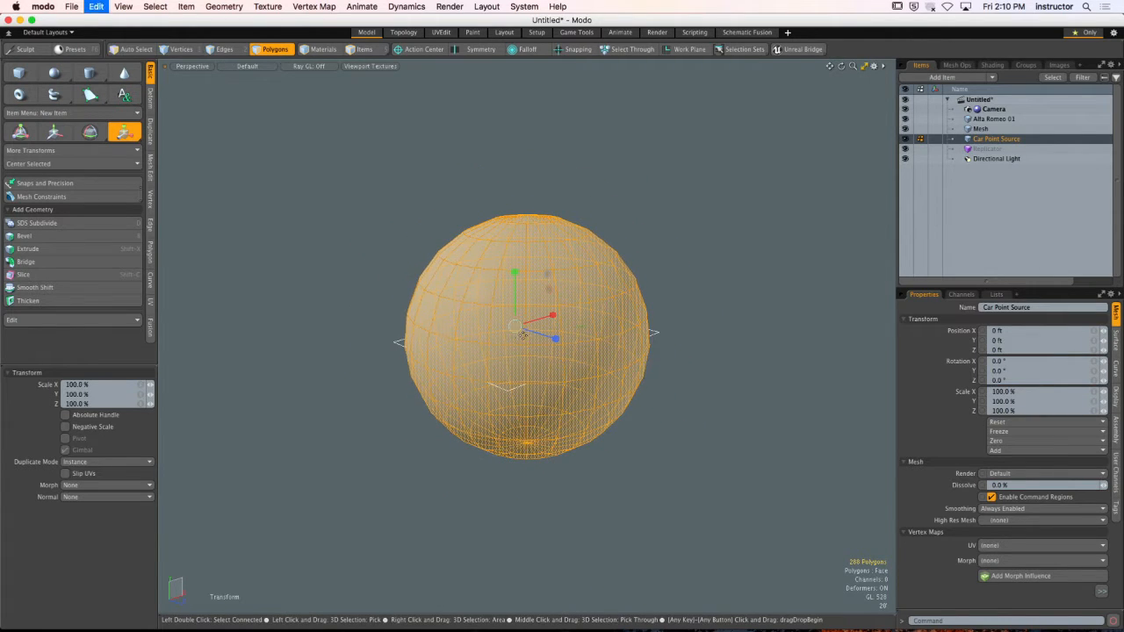
{"action": "key", "text": "space"}
{"action": "key", "text": "r"}
{"action": "left_click_drag", "start_coordinate": [527, 340], "coordinate": [543, 340]}
{"action": "key", "text": "space"}
{"action": "left_click", "coordinate": [685, 178]}
Set the Replicator's Point Source to Car Point Source and its Source Mode to Use Polygons.
{"action": "left_click", "coordinate": [982, 149]}
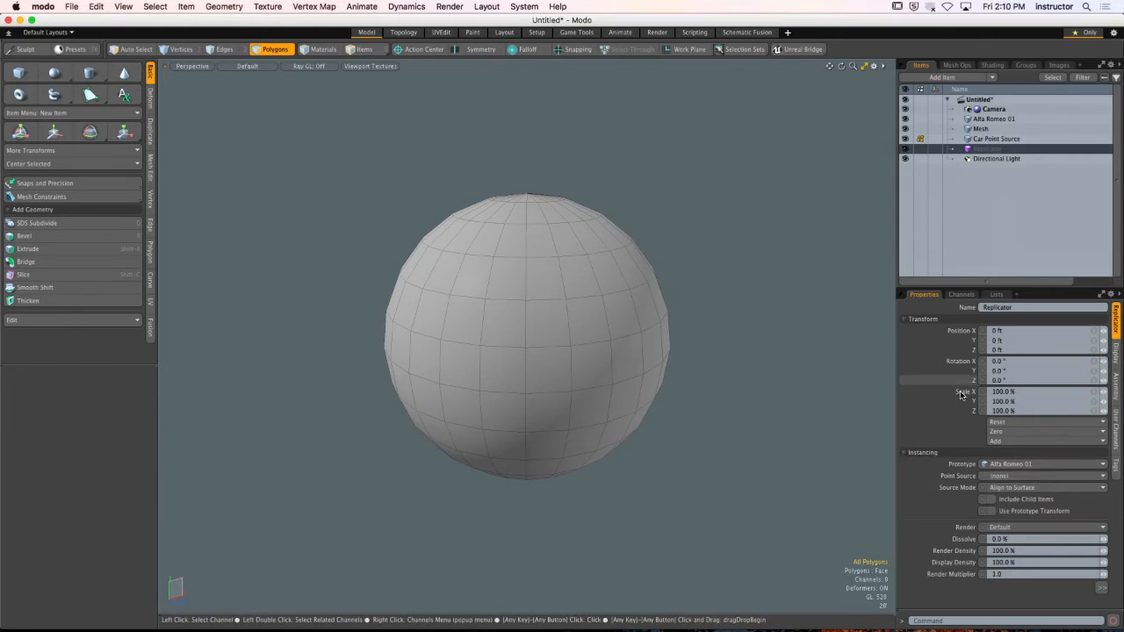
{"action": "left_click", "coordinate": [1018, 464]}
{"action": "left_click", "coordinate": [1019, 497]}
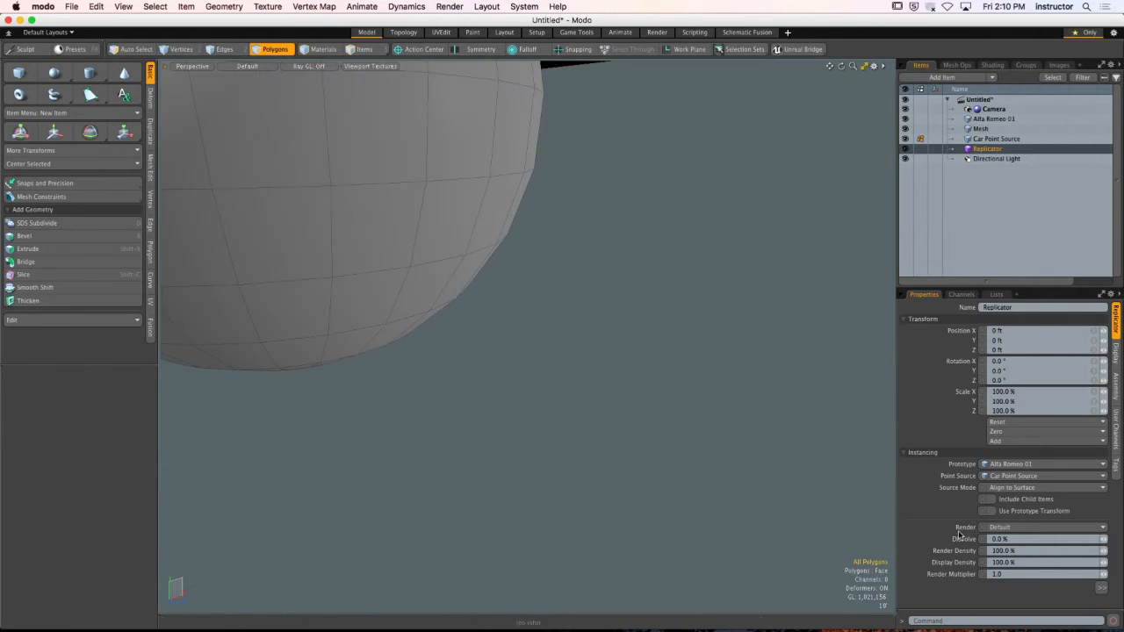
{"action": "left_click", "coordinate": [1025, 487]}
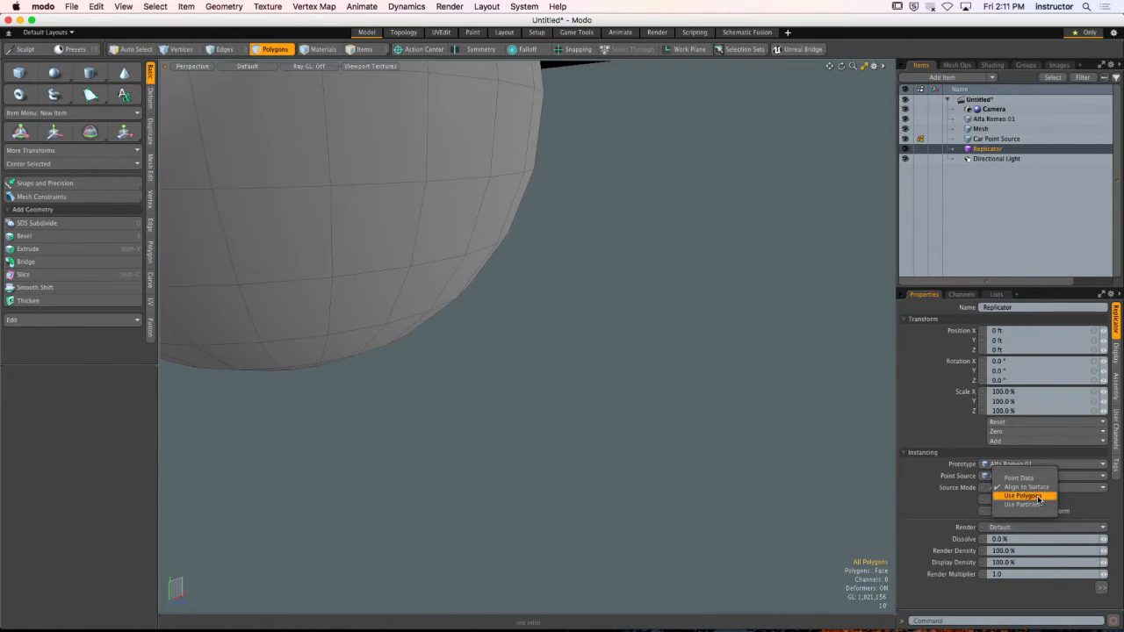
{"action": "left_click", "coordinate": [1036, 497]}
{"action": "scroll", "coordinate": [440, 214], "scroll_direction": "down", "scroll_amount": 5}
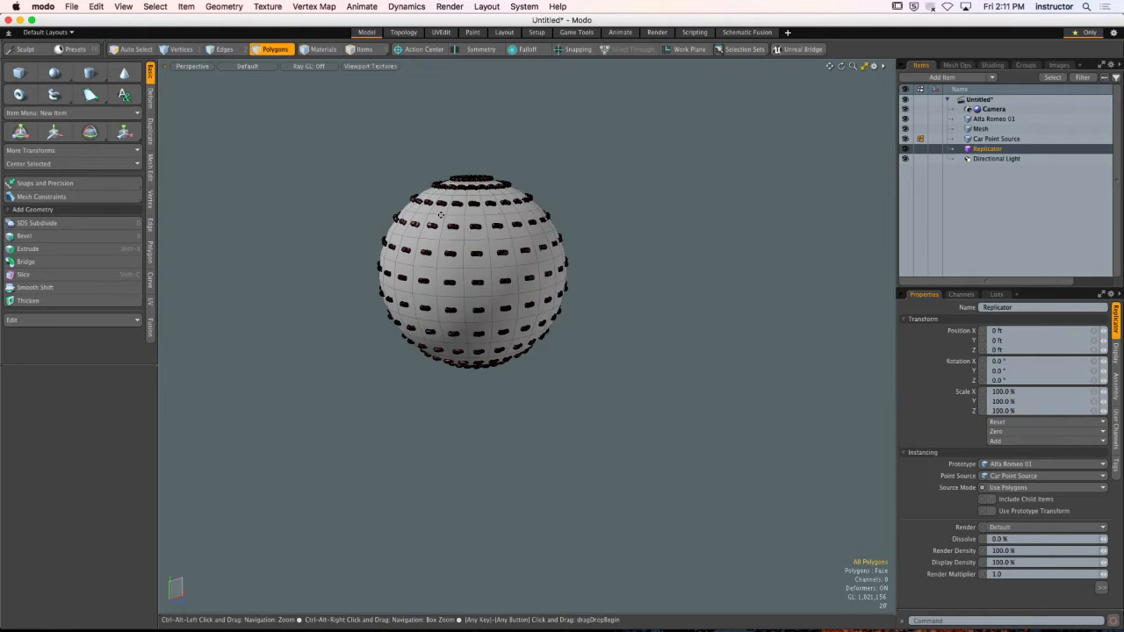
{"action": "left_click_drag", "start_coordinate": [440, 215], "coordinate": [570, 305], "text": "alt+shift"}
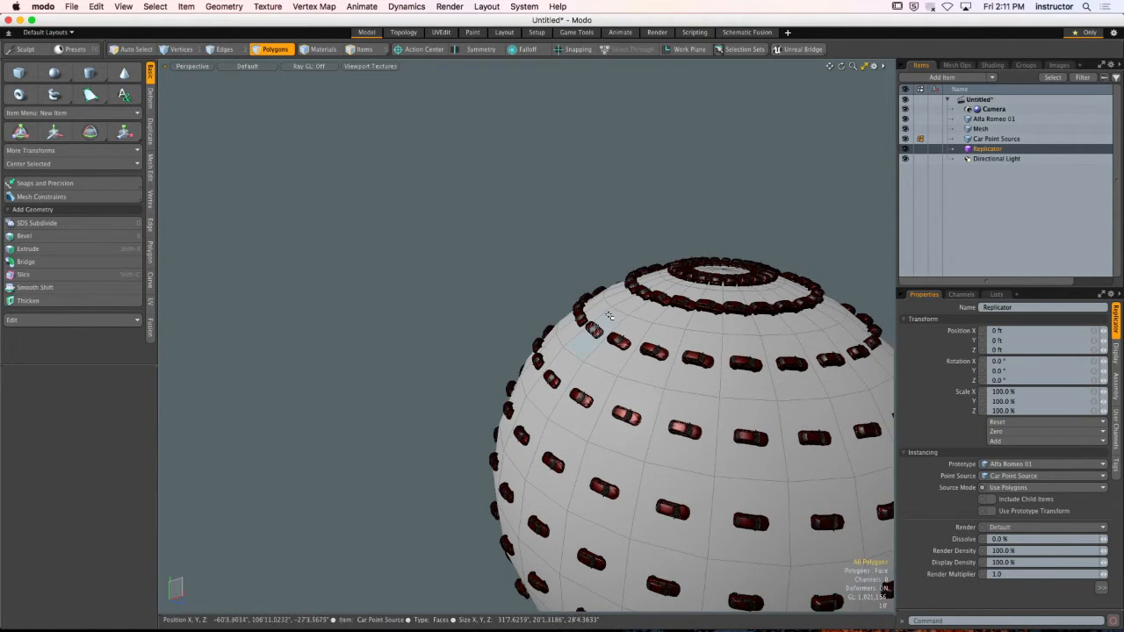
Set the 3D viewport's Replicators display option to None.
{"action": "key", "text": "o"}
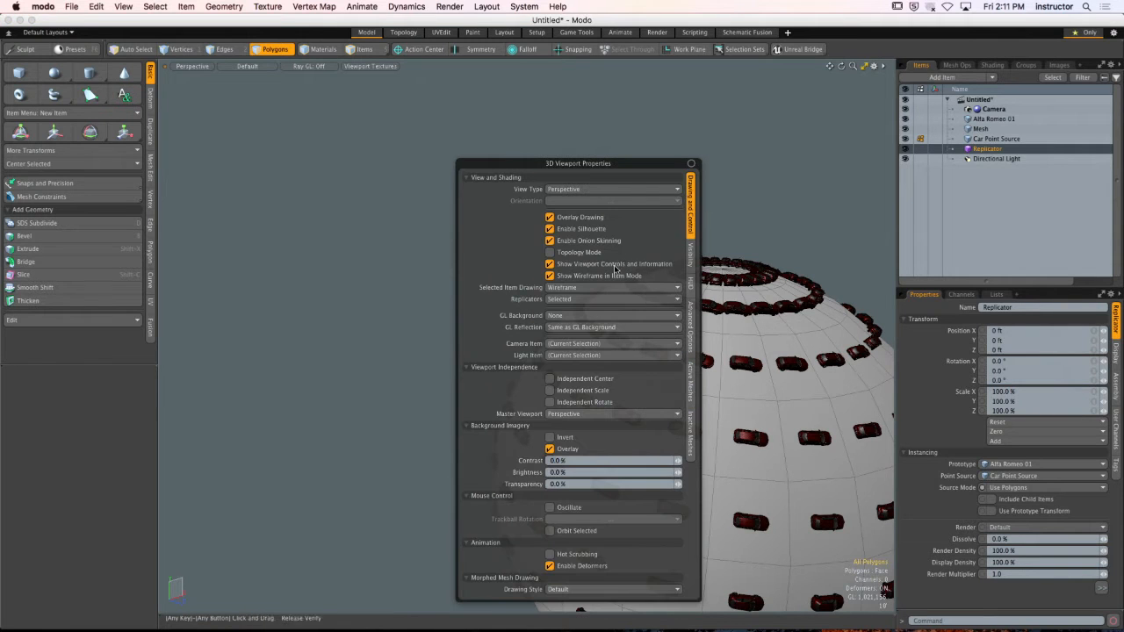
{"action": "left_click", "coordinate": [576, 300]}
{"action": "left_click", "coordinate": [577, 289]}
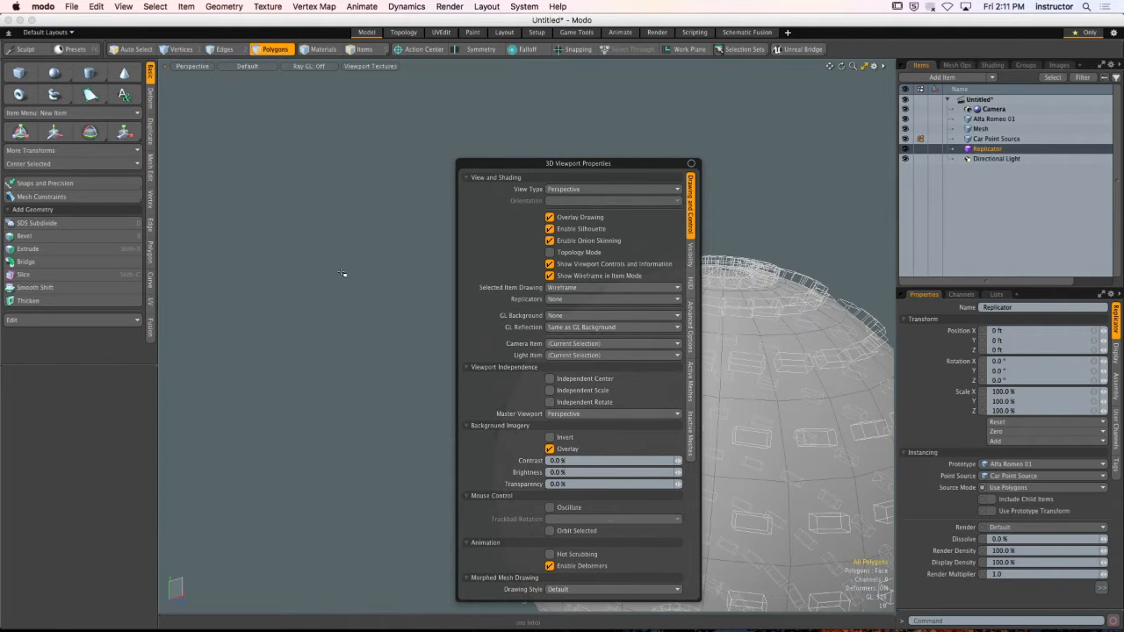
Try Point Data as the Replicator's Source Mode, and set the mode to Align to Surface.
{"action": "left_click_drag", "start_coordinate": [732, 324], "coordinate": [553, 274], "text": "alt"}
{"action": "left_click", "coordinate": [1037, 487]}
{"action": "left_click", "coordinate": [1043, 469]}
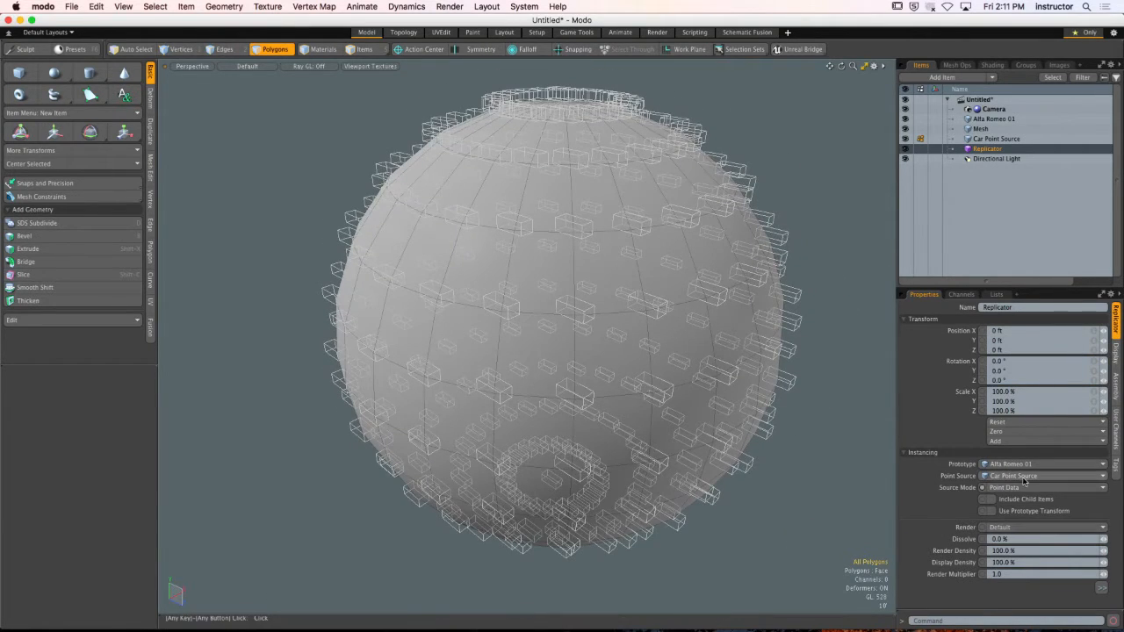
{"action": "left_click", "coordinate": [1037, 487]}
{"action": "left_click", "coordinate": [1036, 500]}
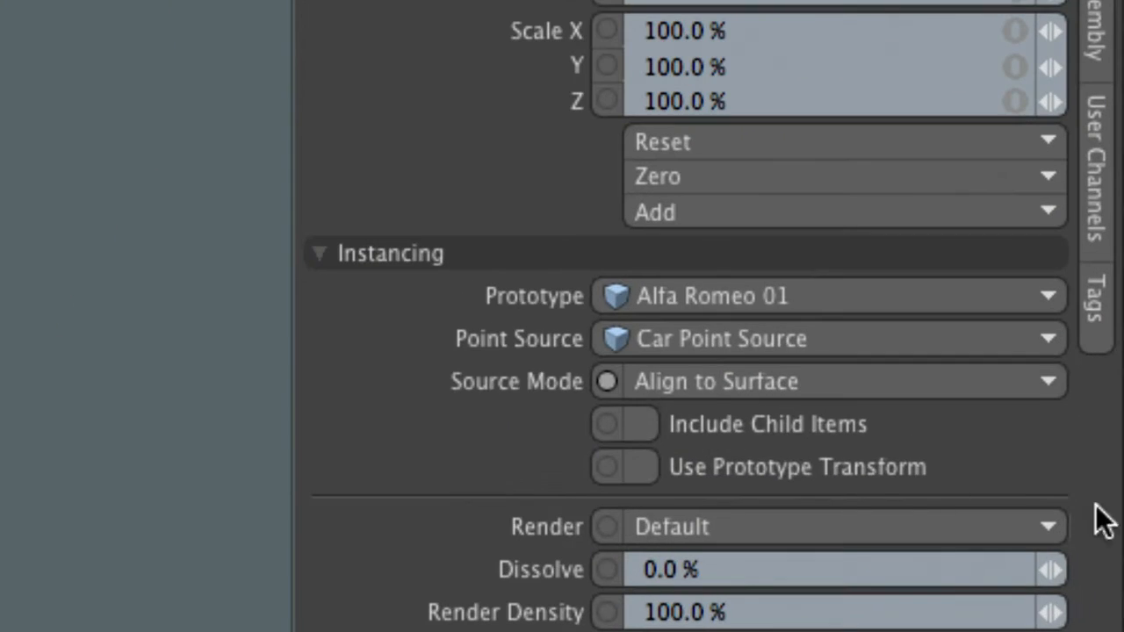
Switch the Replicator's Source Mode back to Point Data and check how the cars sit around the sphere.
{"action": "left_click", "coordinate": [945, 447]}
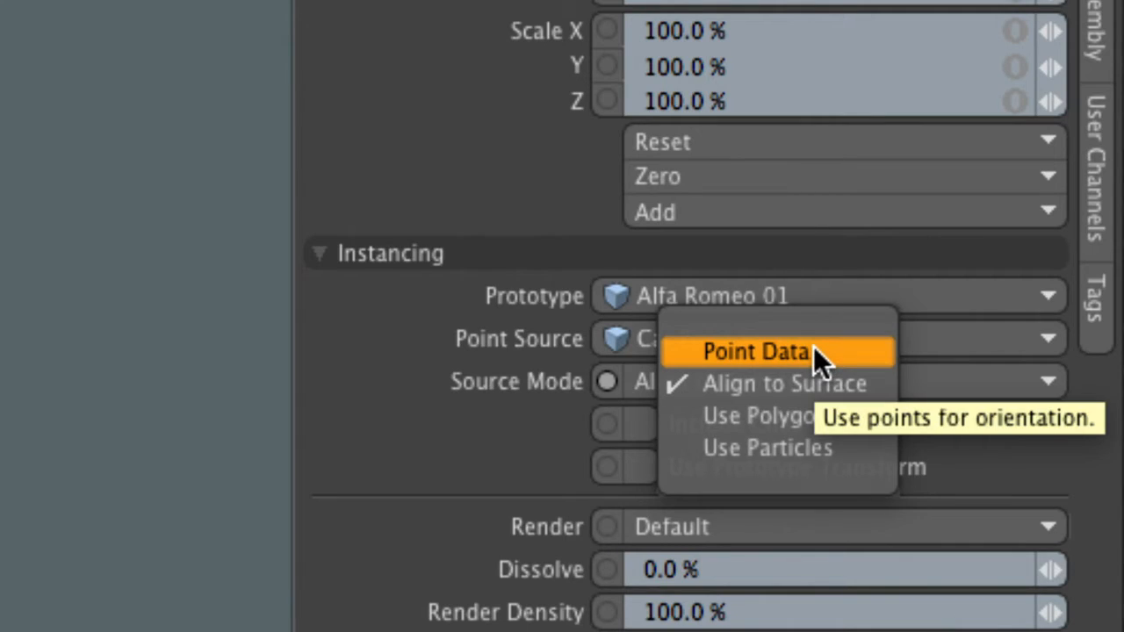
{"action": "left_click", "coordinate": [813, 346]}
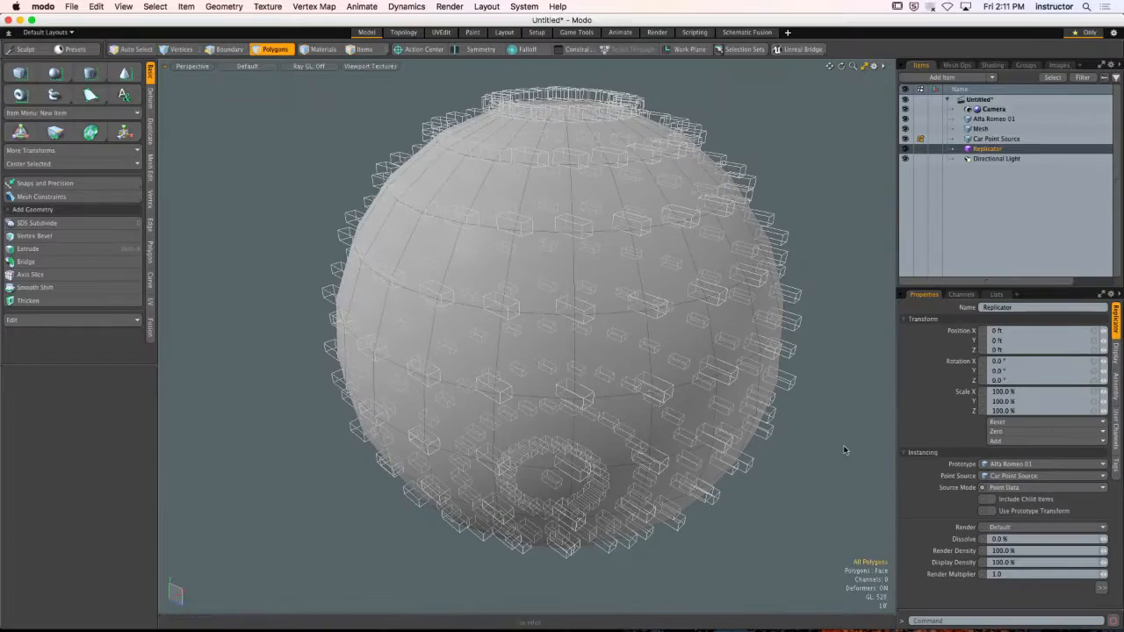
{"action": "left_click_drag", "start_coordinate": [676, 332], "coordinate": [706, 404], "text": "alt"}
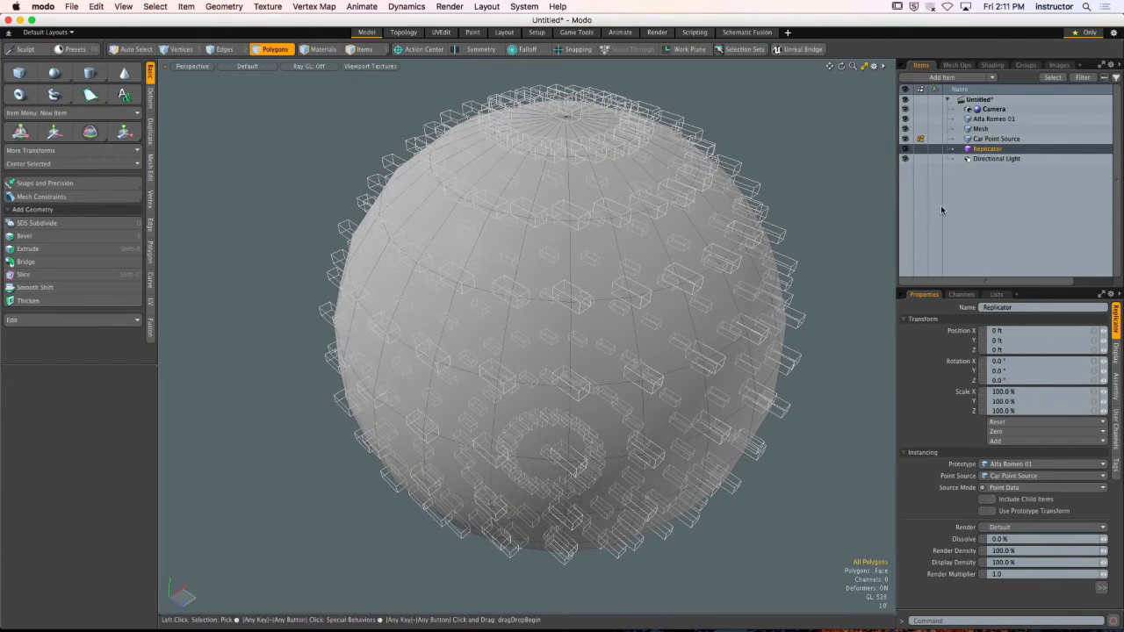
Delete the Car Point Source and Mesh items from the scene.
{"action": "left_click", "coordinate": [997, 138]}
{"action": "left_click", "coordinate": [1106, 138]}
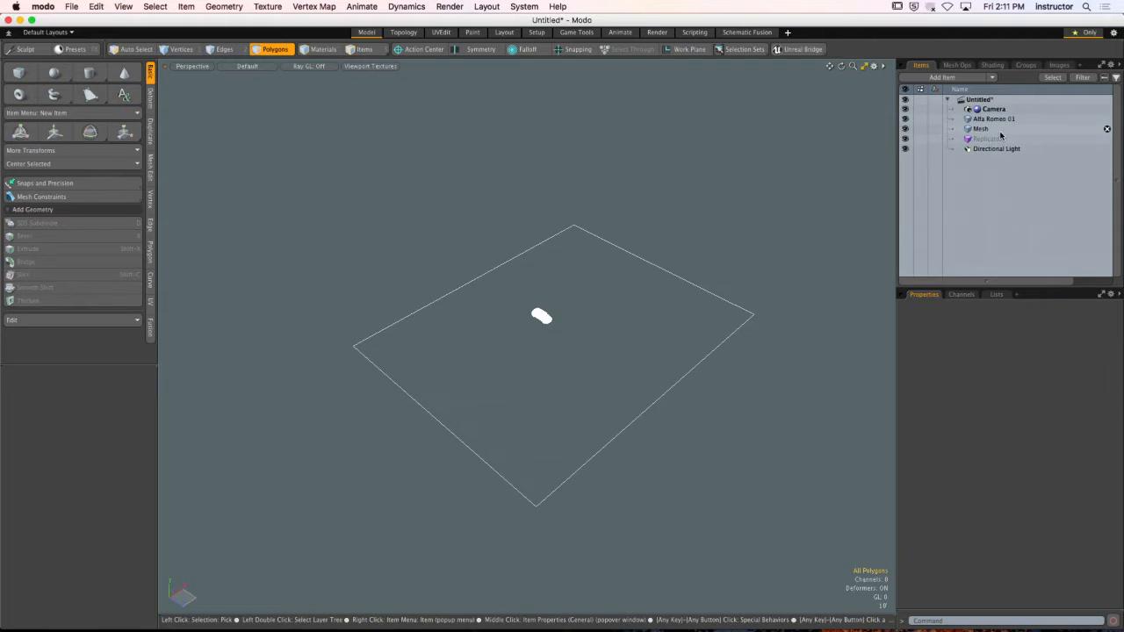
{"action": "left_click", "coordinate": [1077, 131]}
{"action": "key", "text": "Delete"}
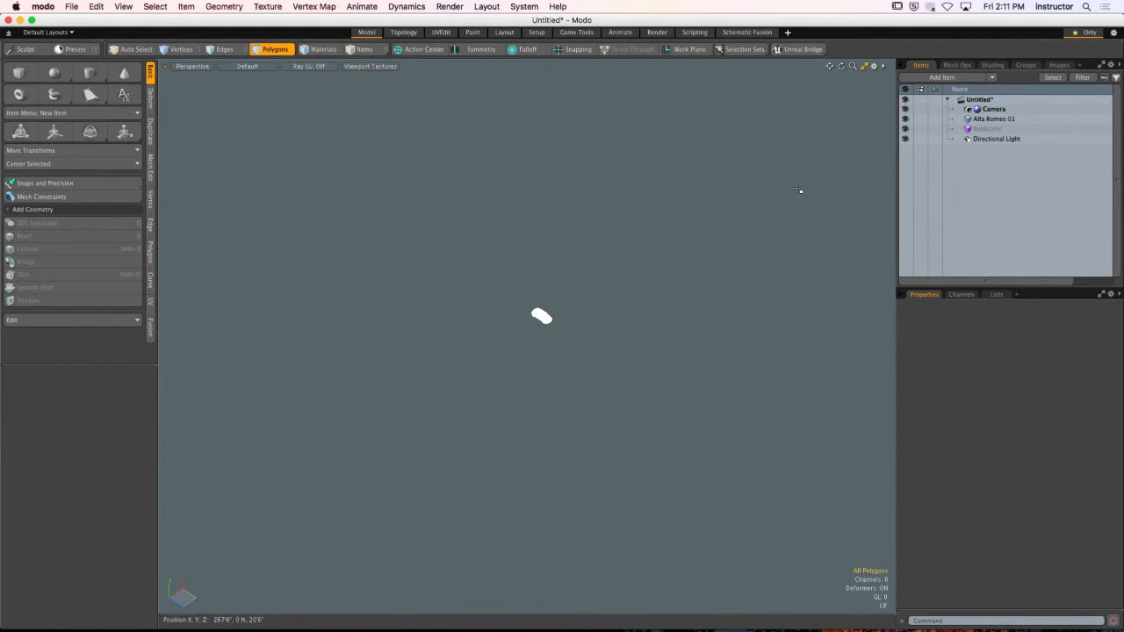
Add a unit sphere as a new mesh item, scale it up uniformly to about 6881%, and clear the polygon selection.
{"action": "left_click", "coordinate": [54, 76]}
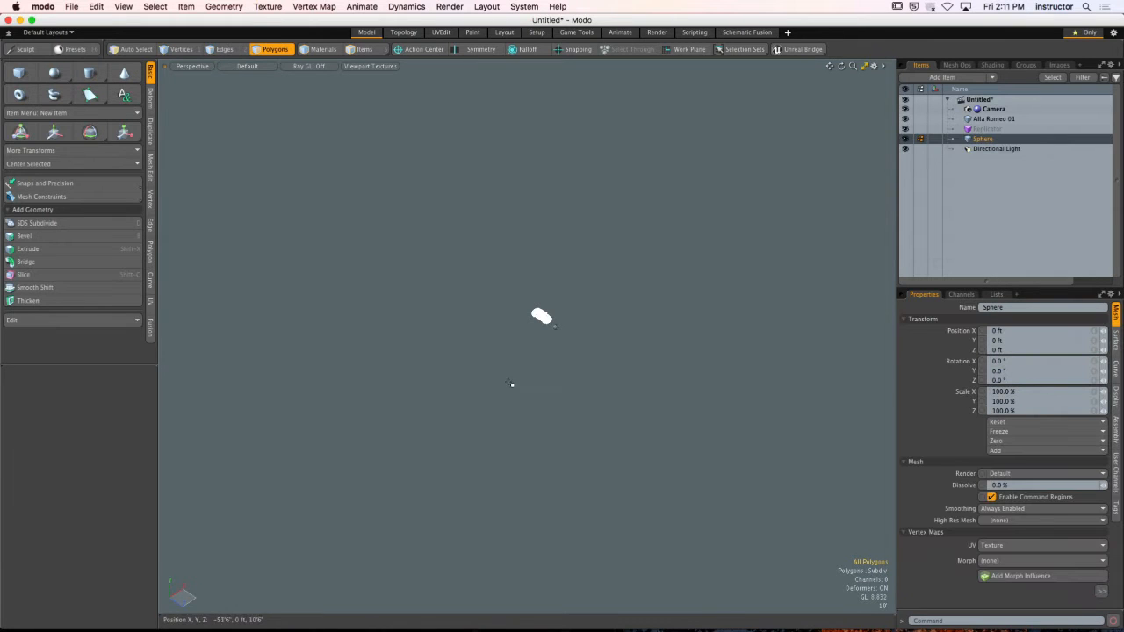
{"action": "key", "text": "y"}
{"action": "left_click_drag", "start_coordinate": [562, 328], "coordinate": [858, 328]}
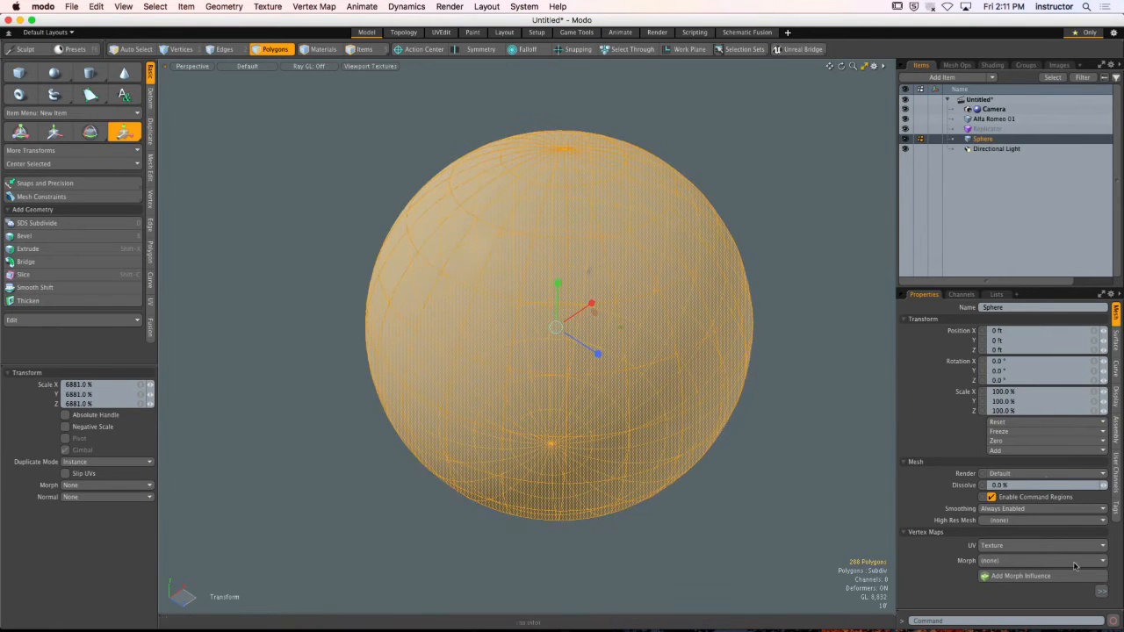
{"action": "key", "text": "space"}
{"action": "left_click", "coordinate": [798, 413]}
{"action": "left_click_drag", "start_coordinate": [798, 414], "coordinate": [821, 382], "text": "alt"}
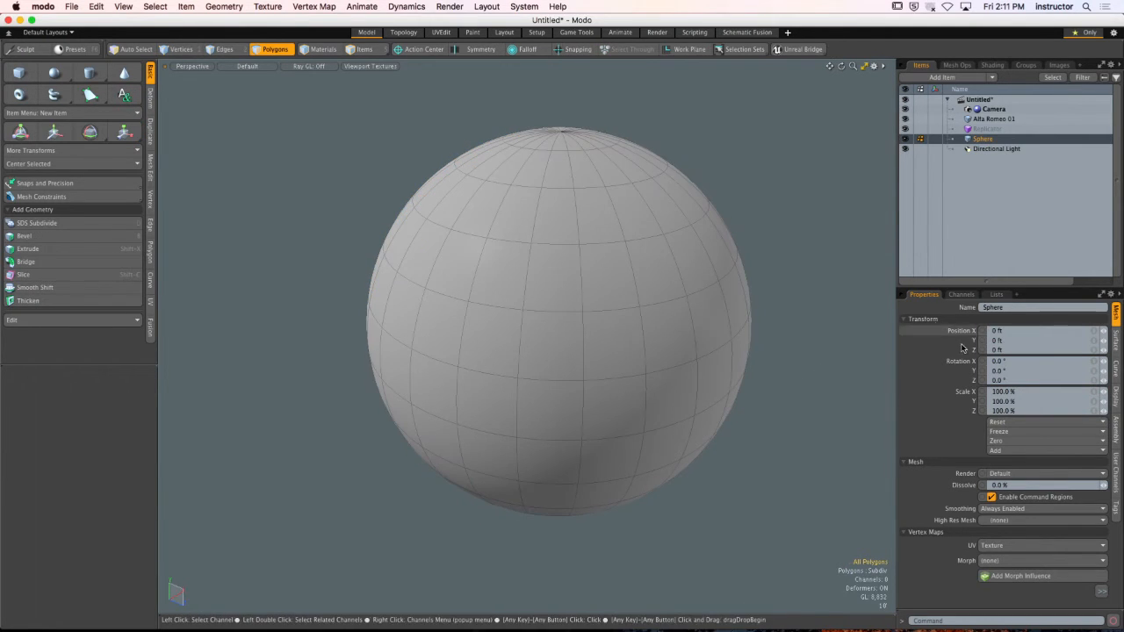
Set the Replicator's Source Mode to Align to Surface and its Point Source to Sphere.
{"action": "left_click", "coordinate": [987, 129]}
{"action": "left_click", "coordinate": [998, 486]}
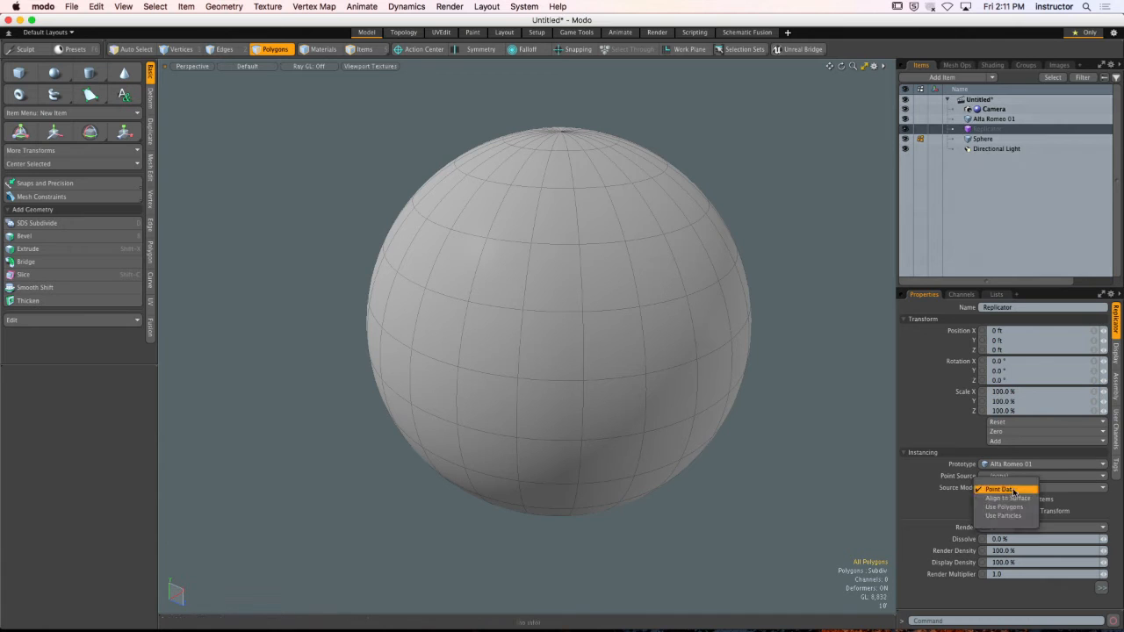
{"action": "left_click", "coordinate": [1014, 498]}
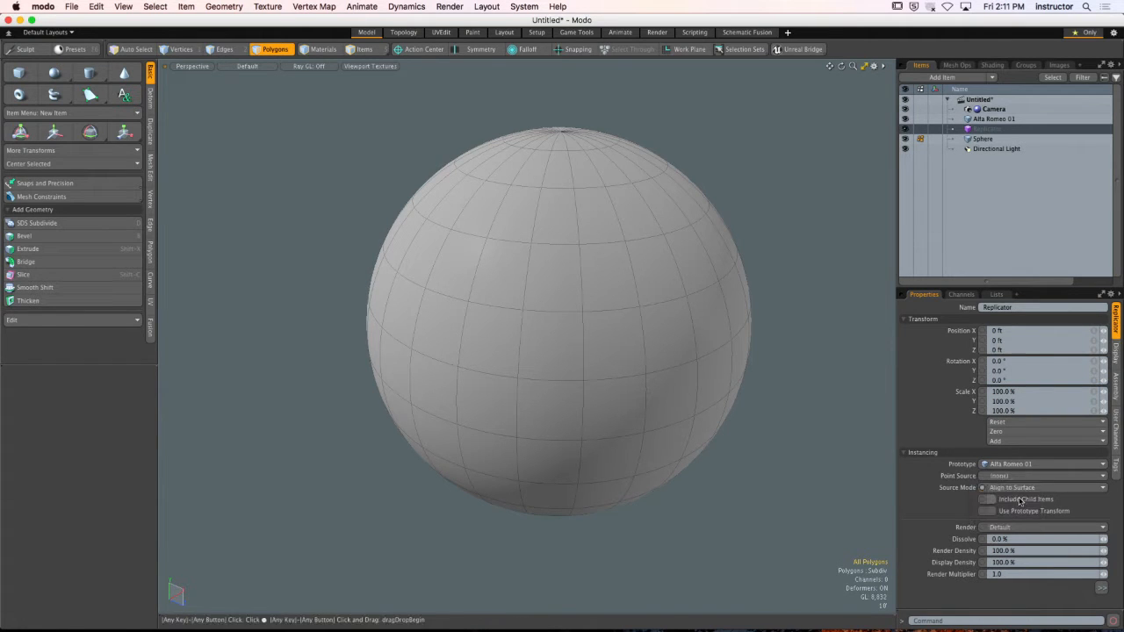
{"action": "left_click", "coordinate": [1016, 477]}
{"action": "left_click", "coordinate": [1026, 500]}
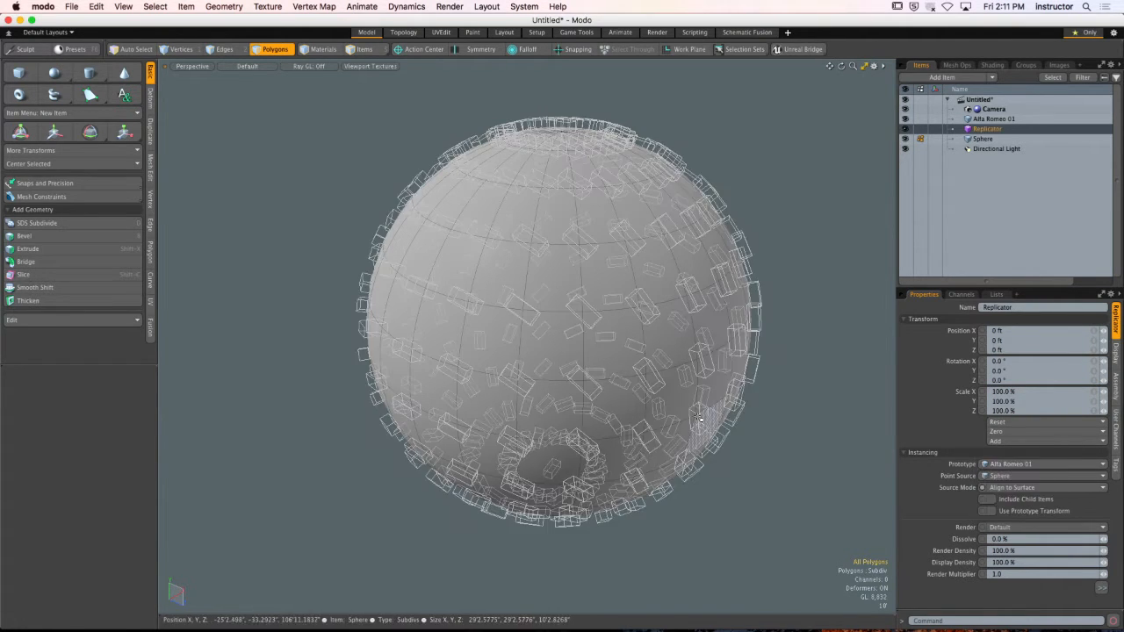
Inspect the aligned replicas around the sphere and set the 3D viewport's Replicators display option to Selected.
{"action": "left_click_drag", "start_coordinate": [691, 399], "coordinate": [666, 305], "text": "alt"}
{"action": "scroll", "coordinate": [671, 332], "scroll_direction": "up", "scroll_amount": 3}
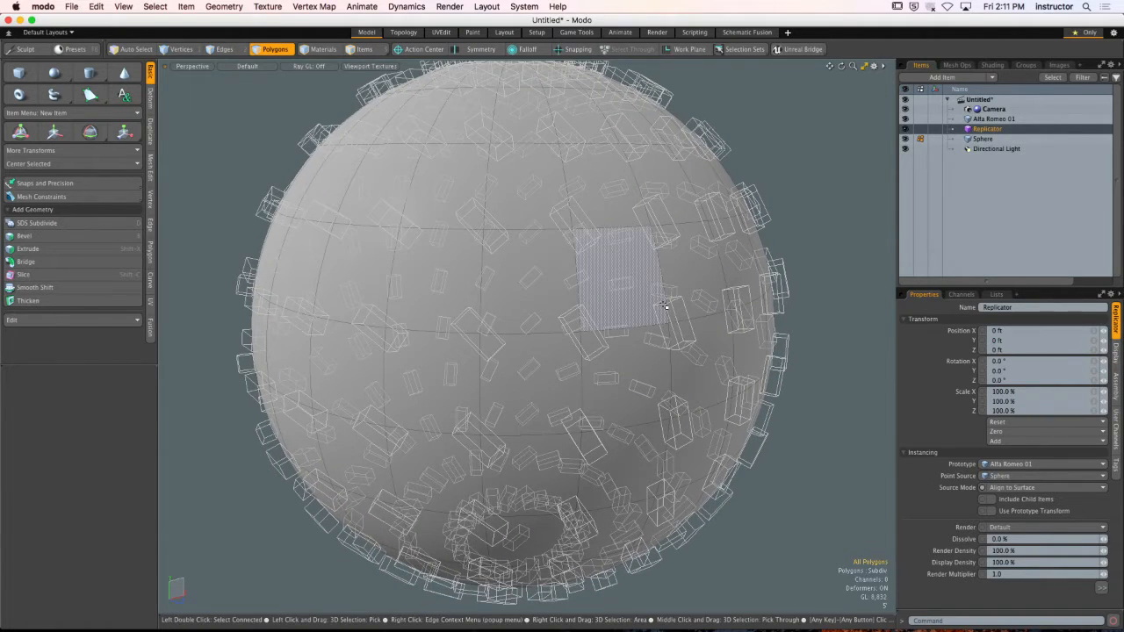
{"action": "left_click_drag", "start_coordinate": [687, 263], "coordinate": [713, 361], "text": "alt"}
{"action": "scroll", "coordinate": [697, 309], "scroll_direction": "down", "scroll_amount": 3}
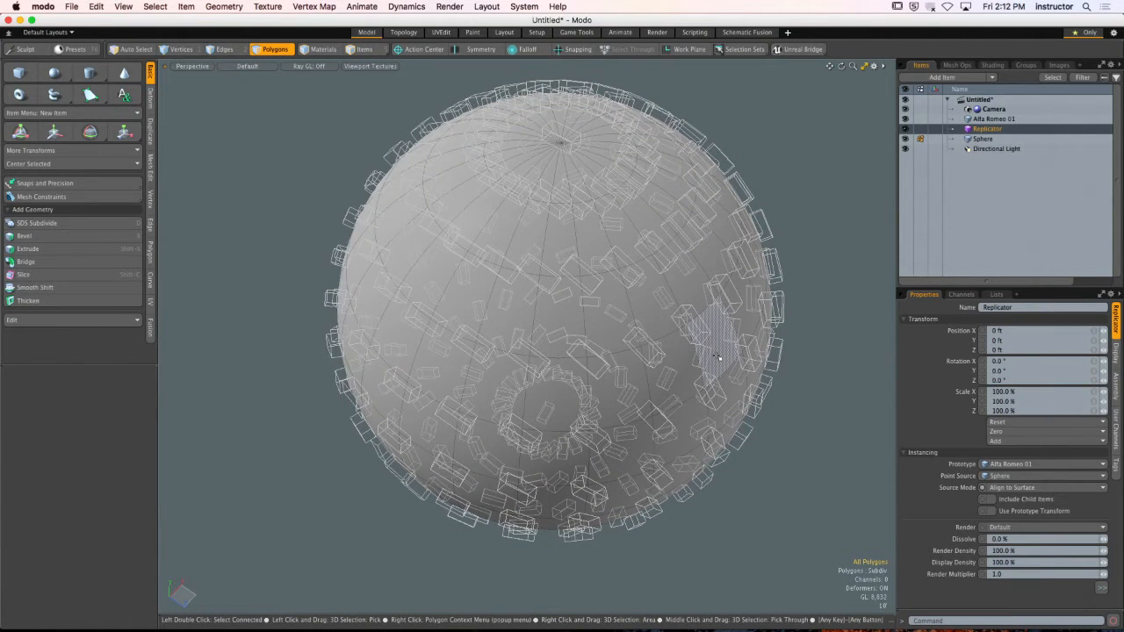
{"action": "left_click_drag", "start_coordinate": [717, 357], "coordinate": [637, 383], "text": "alt"}
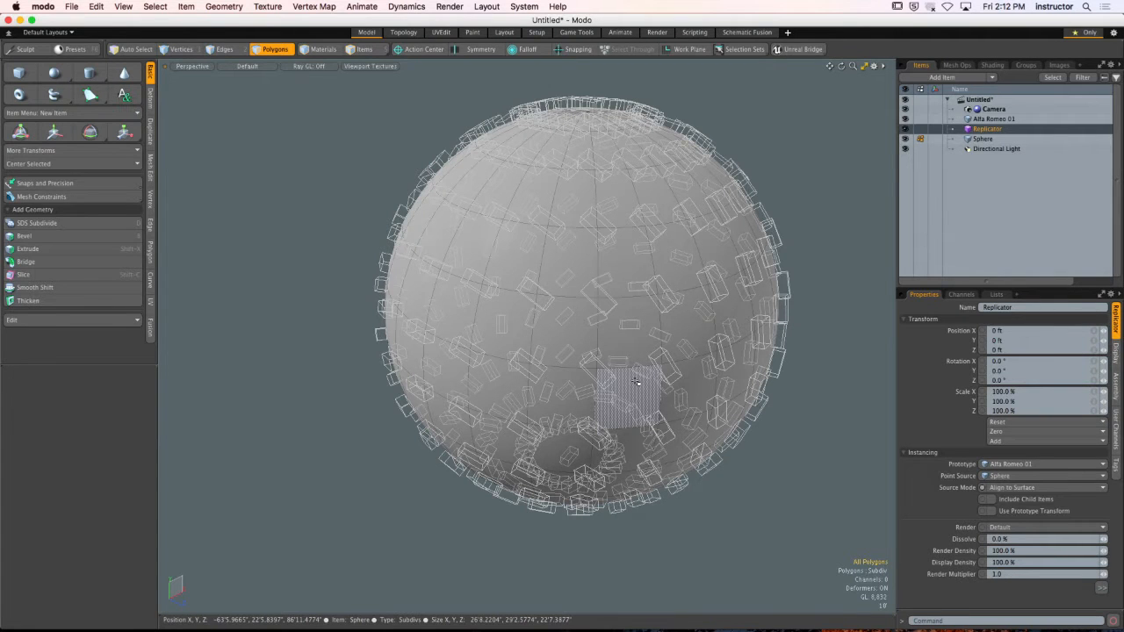
{"action": "left_click_drag", "start_coordinate": [650, 291], "coordinate": [662, 251], "text": "ctrl+alt"}
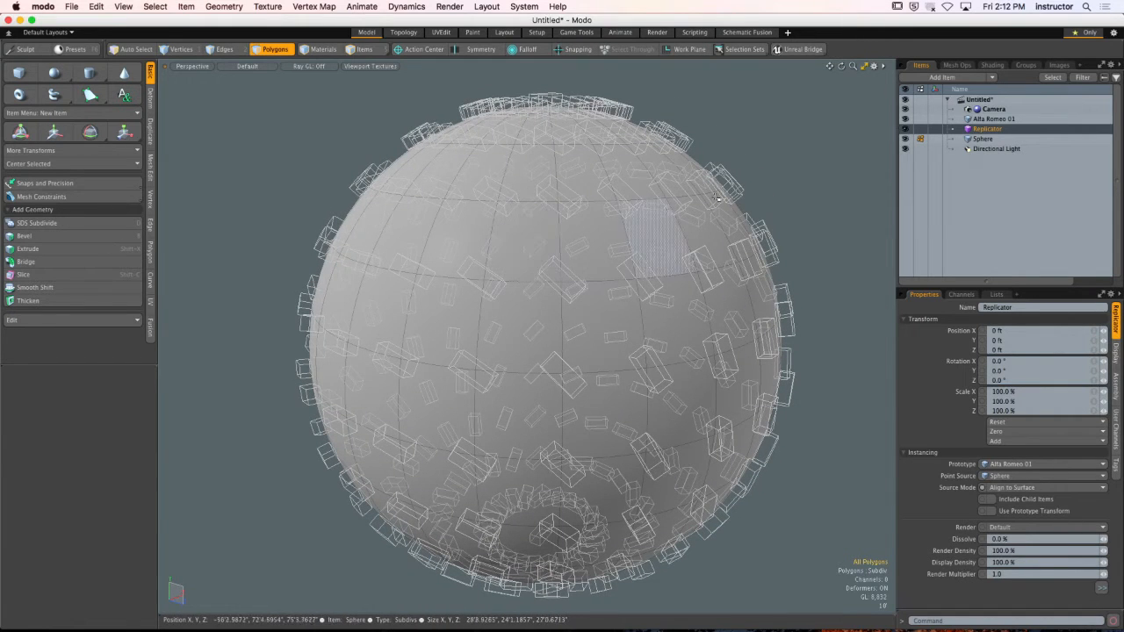
{"action": "key", "text": "o"}
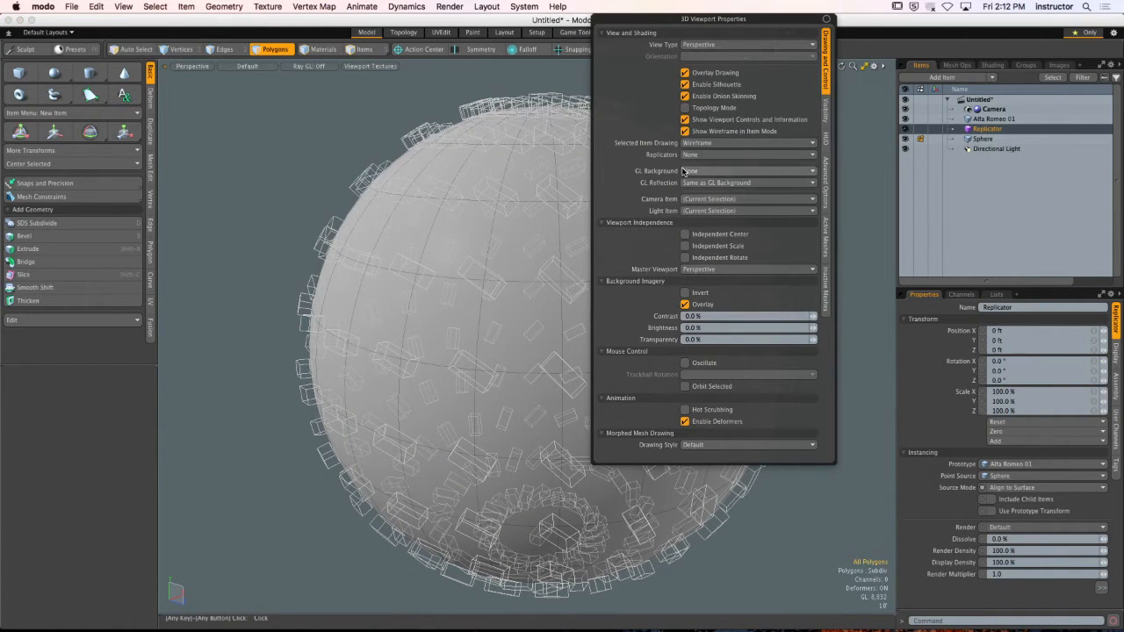
{"action": "left_click", "coordinate": [746, 155]}
{"action": "left_click", "coordinate": [694, 167]}
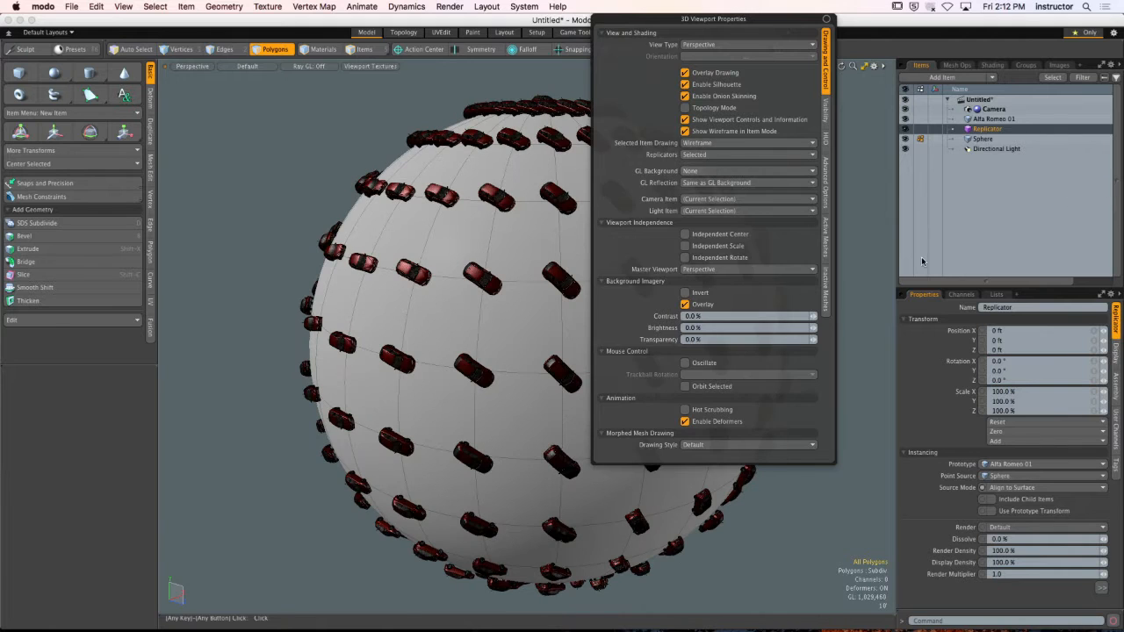
{"action": "left_click_drag", "start_coordinate": [785, 195], "coordinate": [783, 238], "text": "alt"}
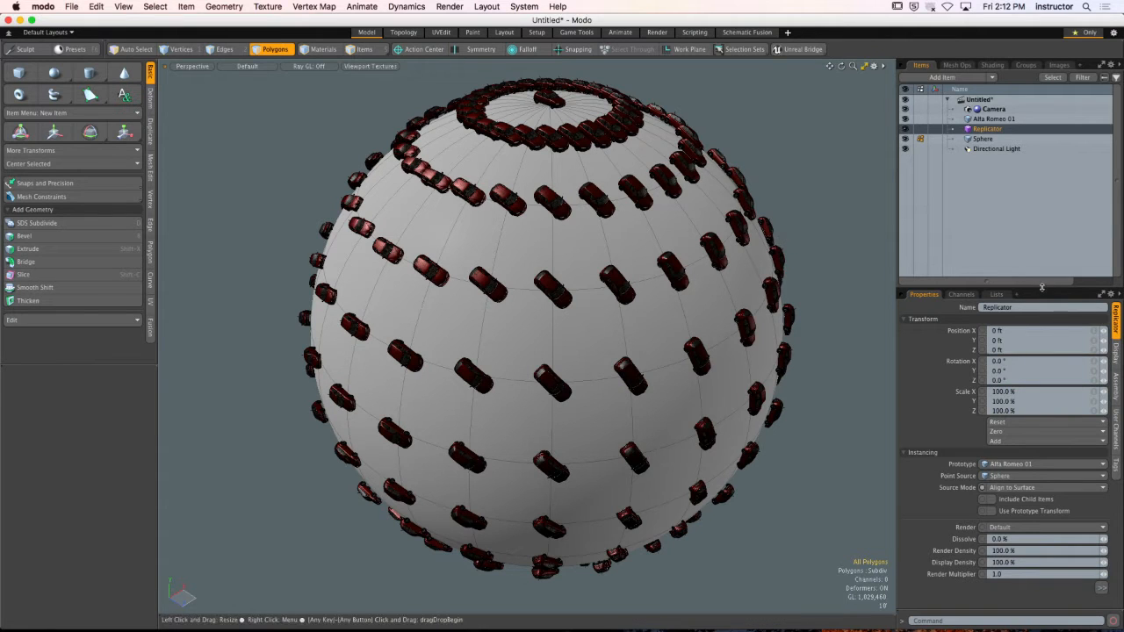
Set the Replicator's Random Twist Y to 45°.
{"action": "left_click_drag", "start_coordinate": [1048, 220], "coordinate": [1049, 114]}
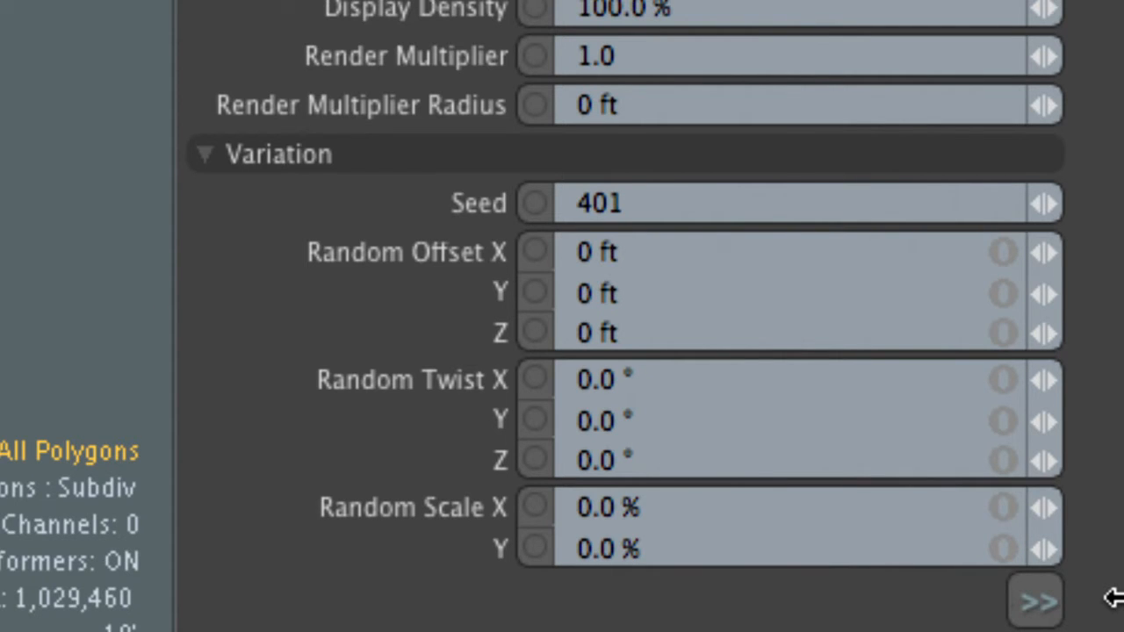
{"action": "left_click", "coordinate": [546, 418]}
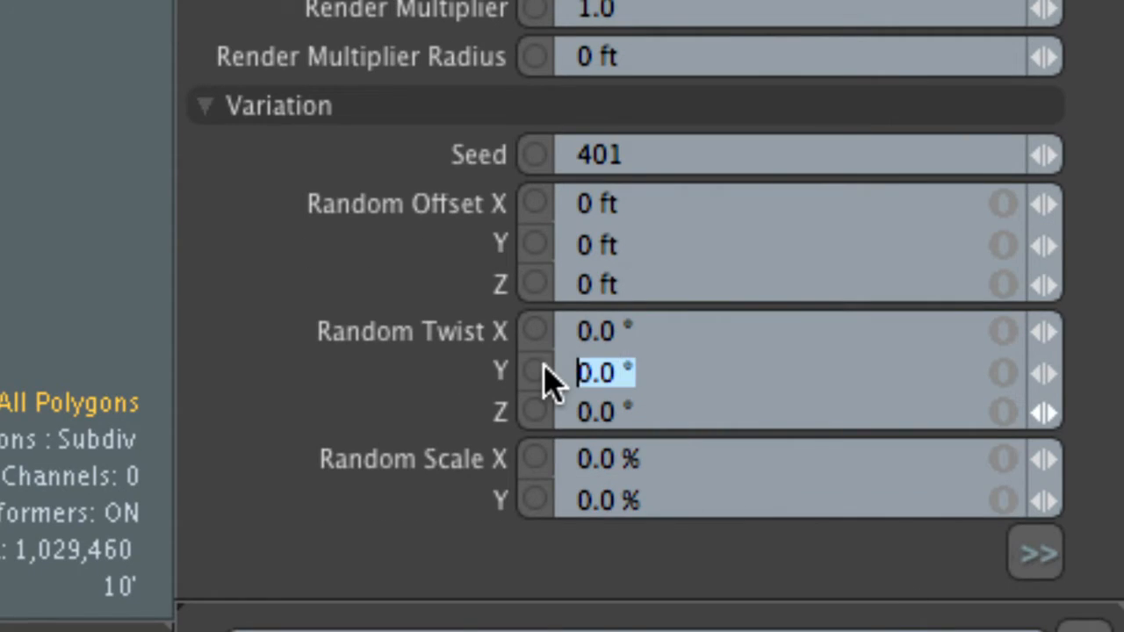
{"action": "type", "text": "45"}
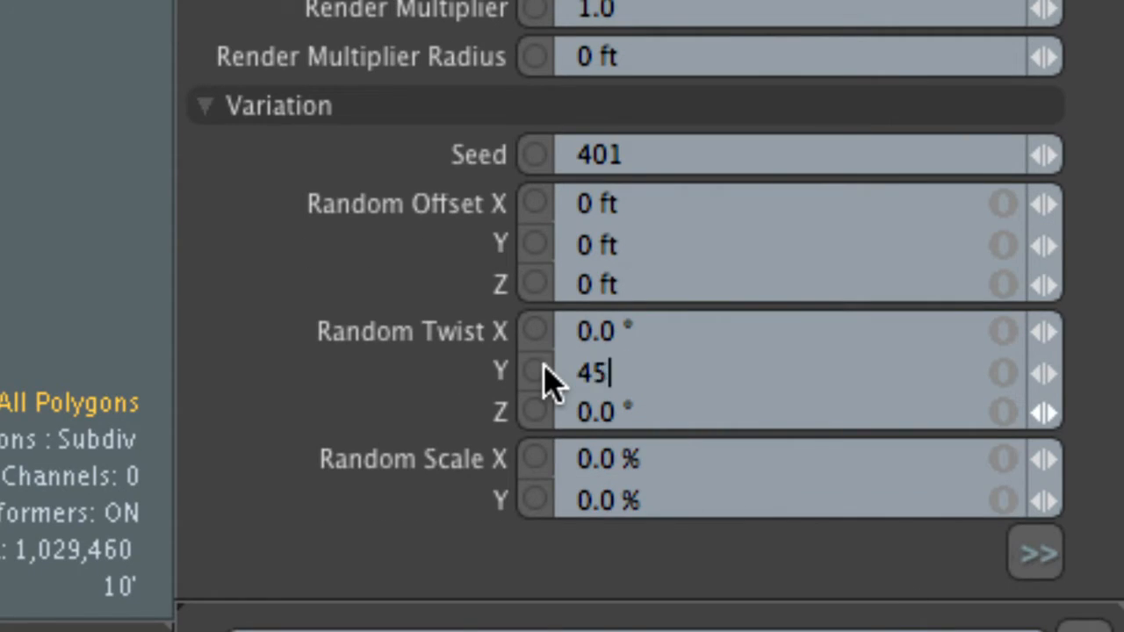
{"action": "key", "text": "Return"}
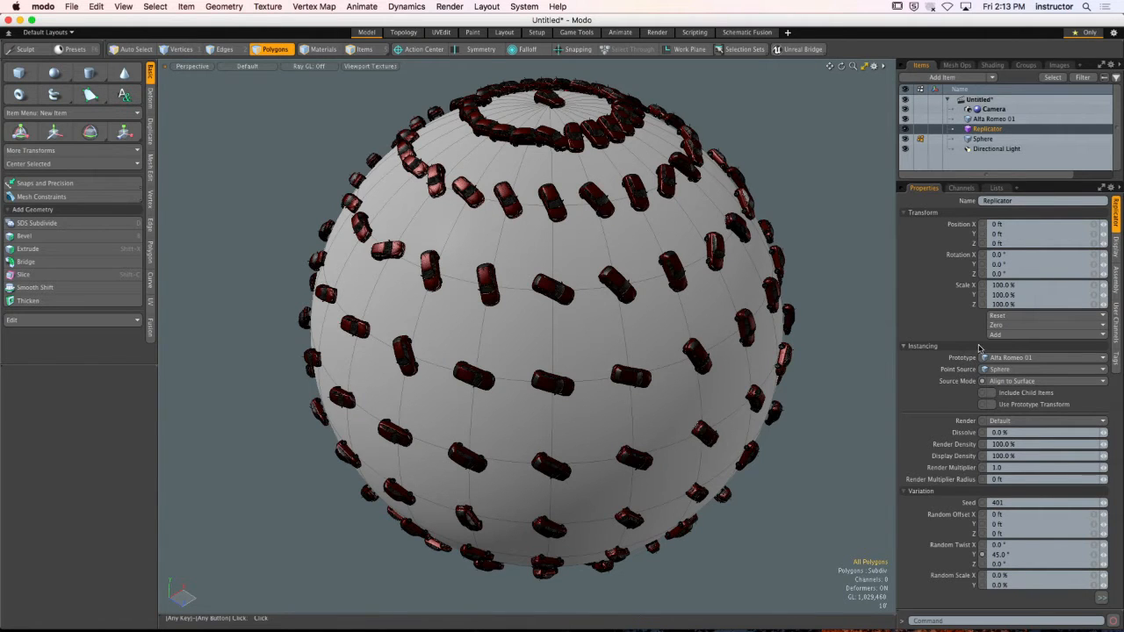
Collapse the Replicator's Transform section and set its Random Scale X, Y and Z to 75%.
{"action": "left_click", "coordinate": [926, 213]}
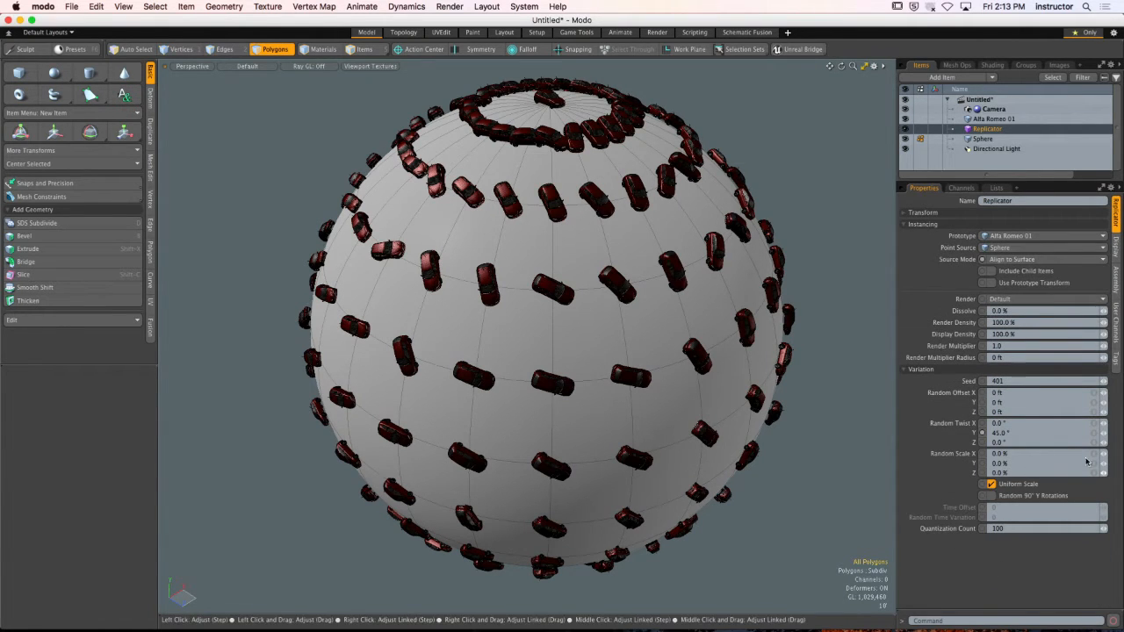
{"action": "left_click", "coordinate": [1094, 454]}
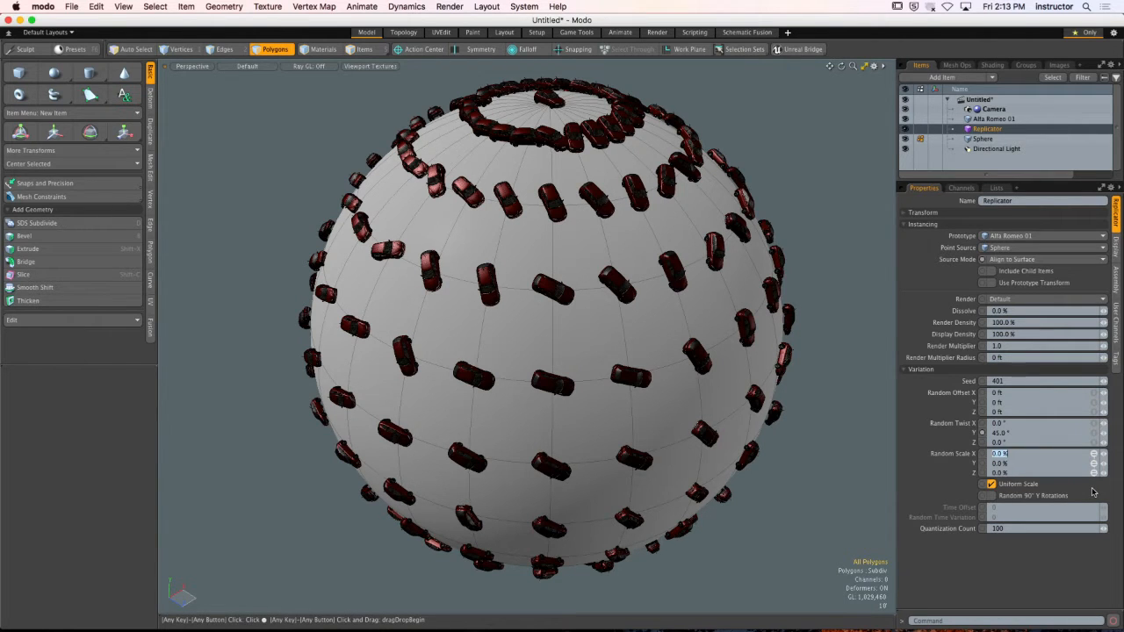
{"action": "type", "text": "75"}
{"action": "key", "text": "Return"}
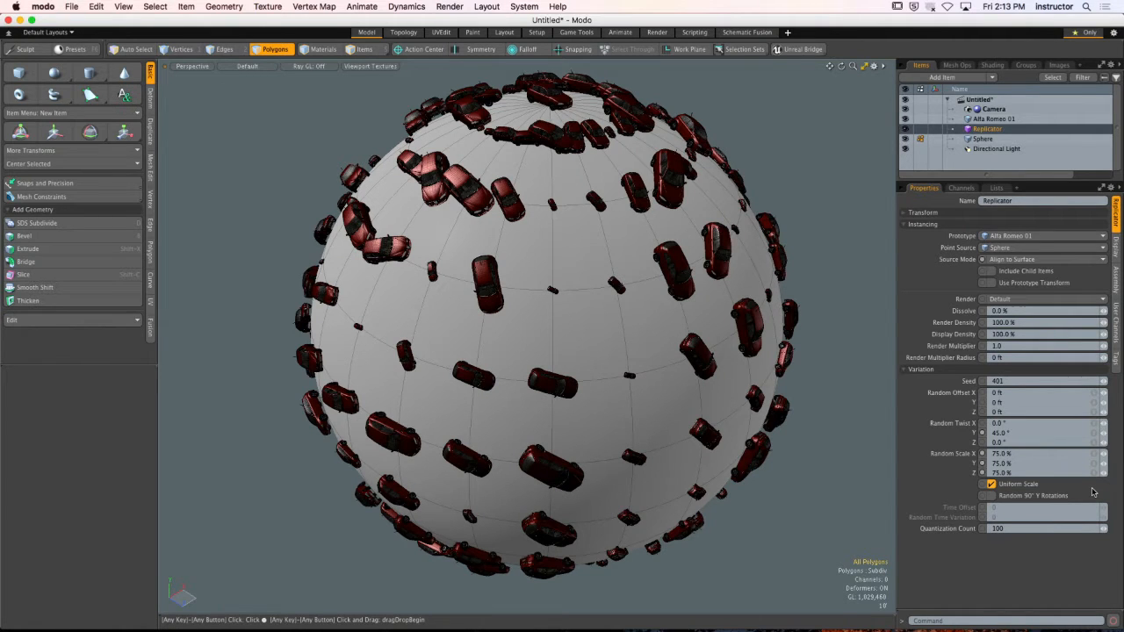
Set the Replicator's Random Offset Y to 10 ft and view the scattered cars from a lower angle.
{"action": "left_click", "coordinate": [1008, 402]}
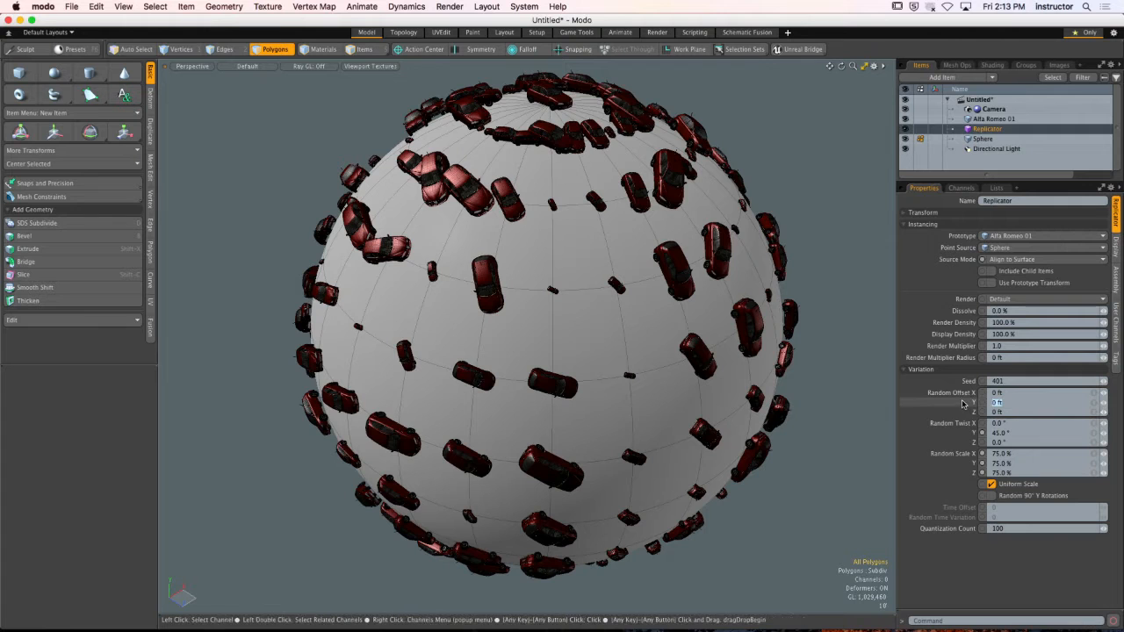
{"action": "type", "text": "10"}
{"action": "key", "text": "Return"}
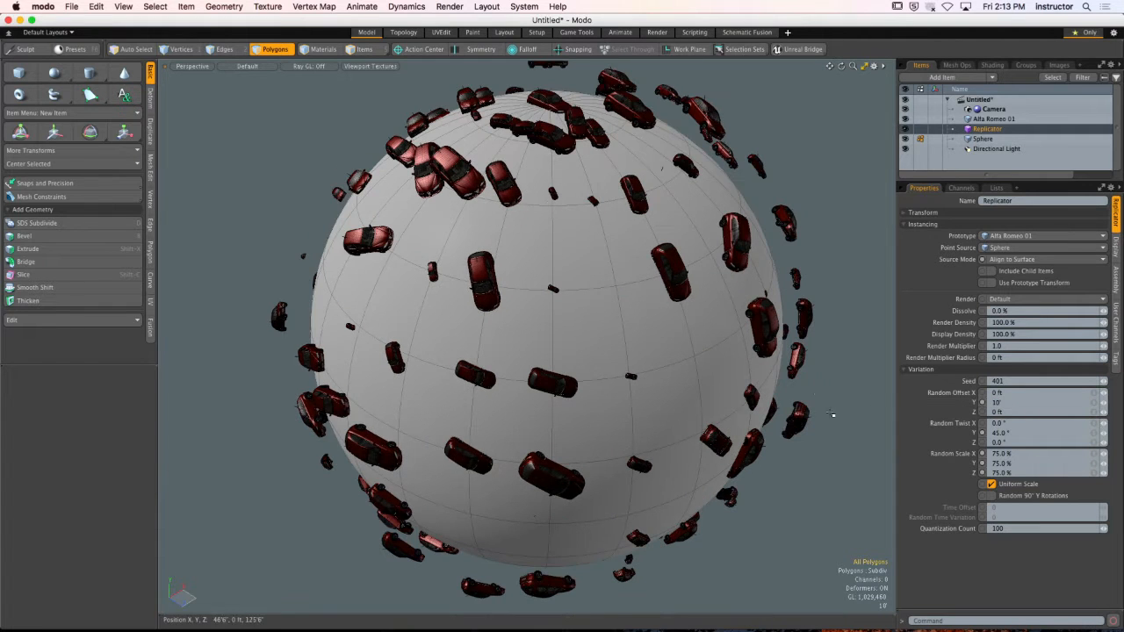
{"action": "key", "text": "alt"}
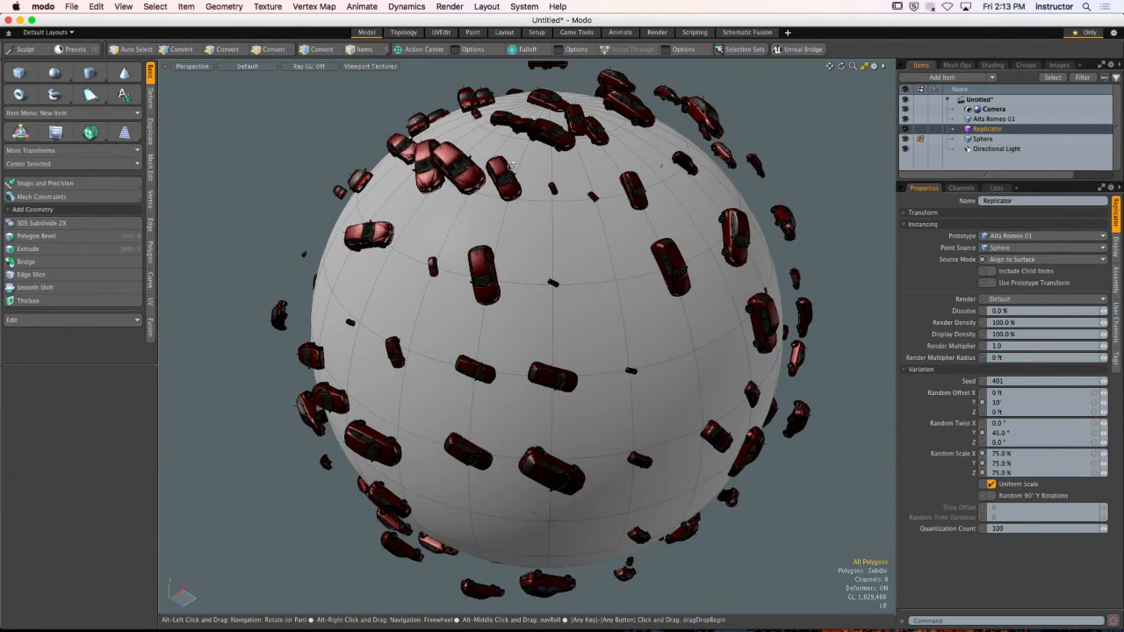
{"action": "left_click_drag", "start_coordinate": [510, 167], "coordinate": [521, 221], "text": "alt"}
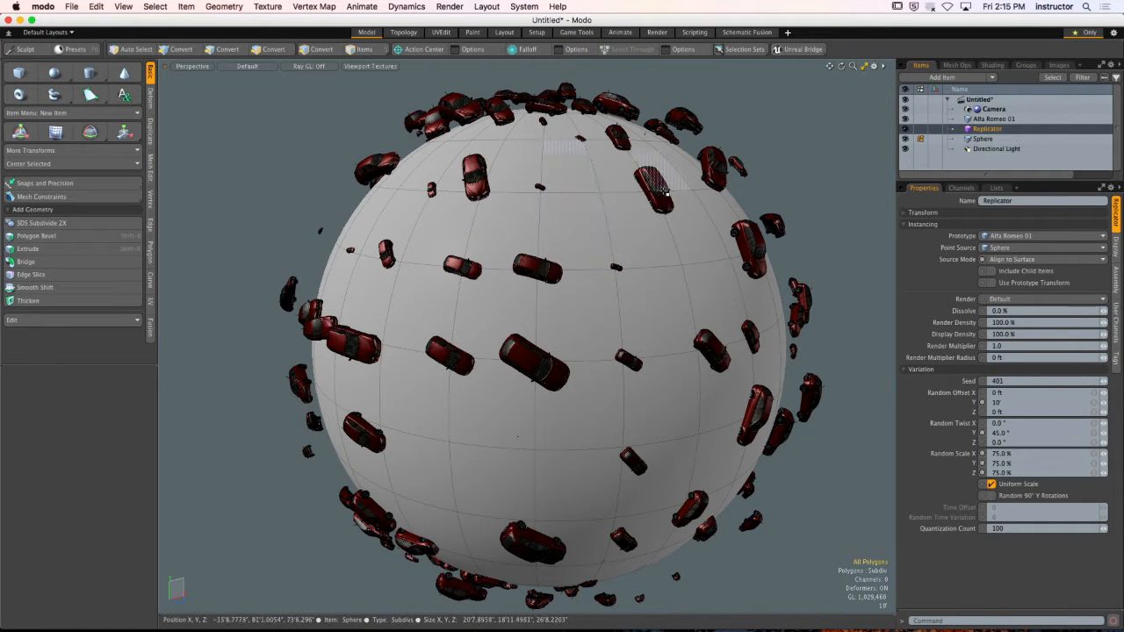
Switch to material selection and the Render layout, frame the sphere and cars through the camera, and start the preview render.
{"action": "key", "text": "4"}
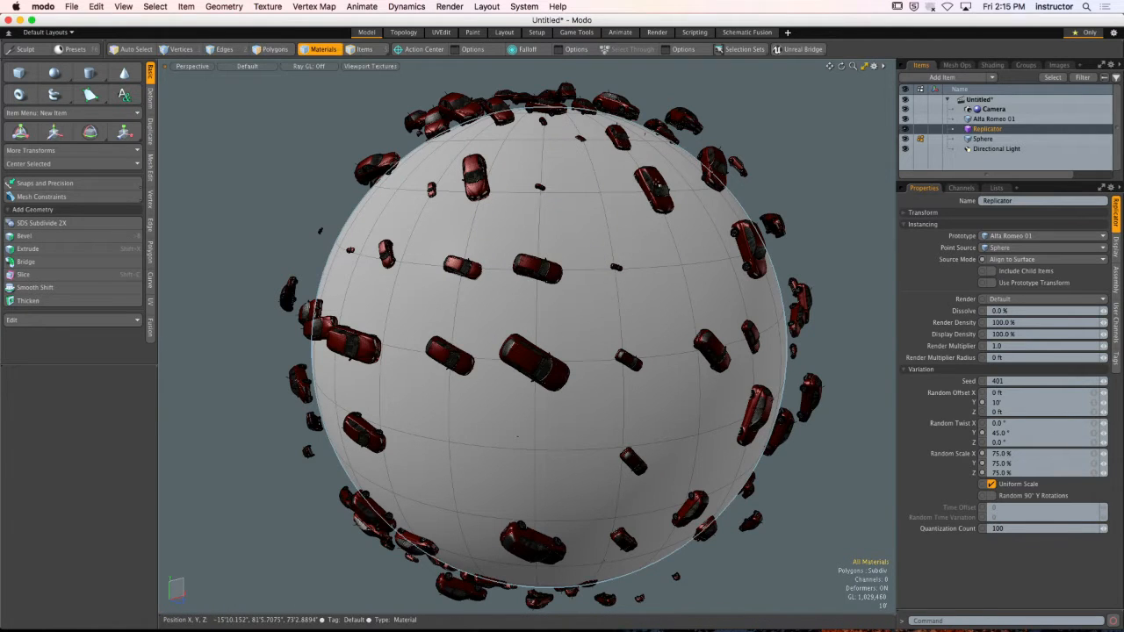
{"action": "left_click", "coordinate": [657, 32]}
{"action": "left_click_drag", "start_coordinate": [376, 456], "coordinate": [349, 394], "text": "ctrl+alt"}
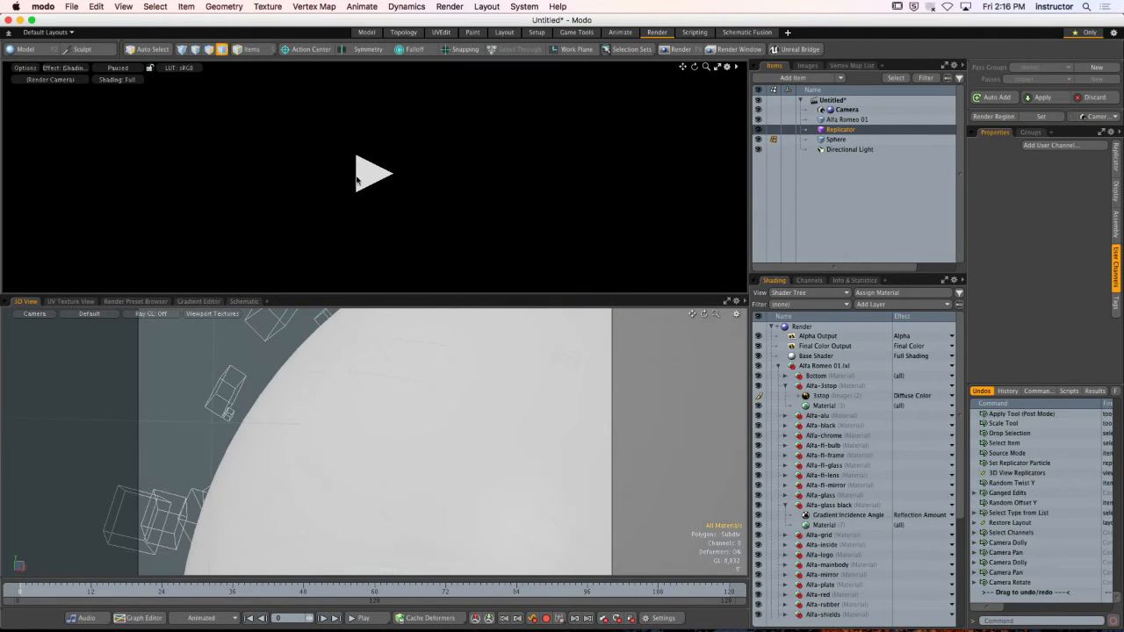
{"action": "left_click", "coordinate": [358, 180]}
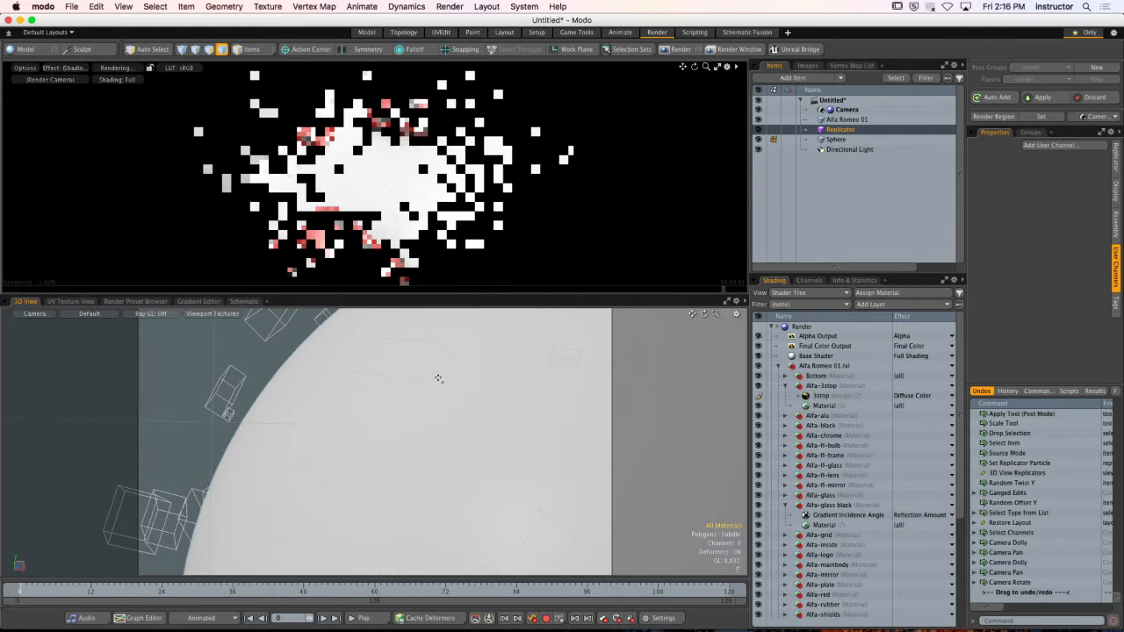
Pick the car body in the preview render and show the material properties of the Alfa-mainbody group's Material.
{"action": "right_click", "coordinate": [309, 294]}
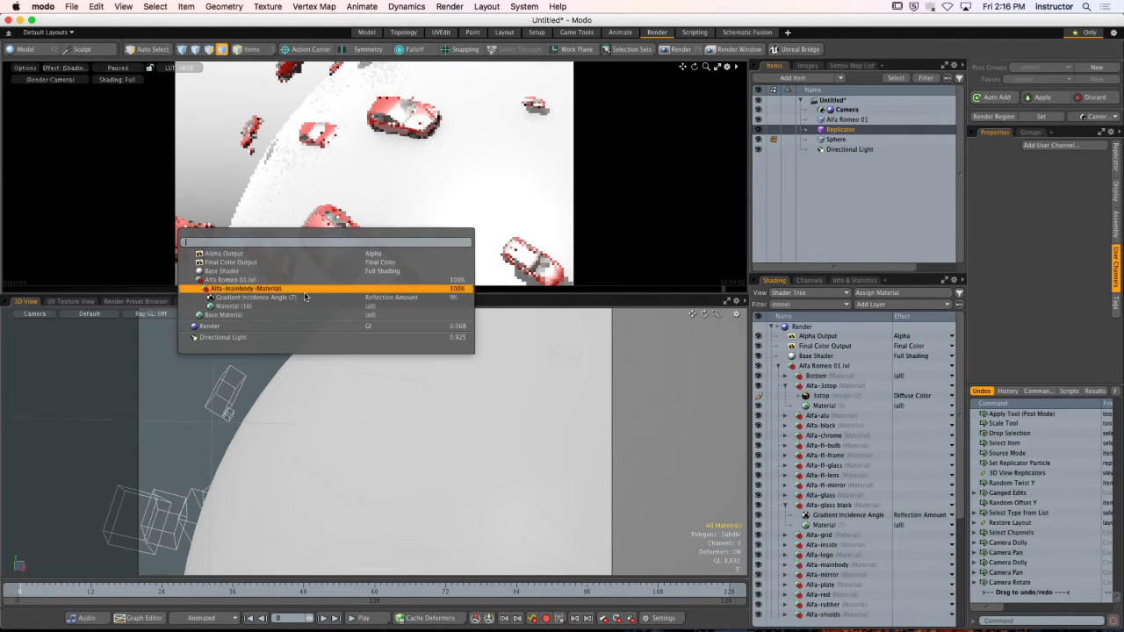
{"action": "left_click", "coordinate": [308, 307]}
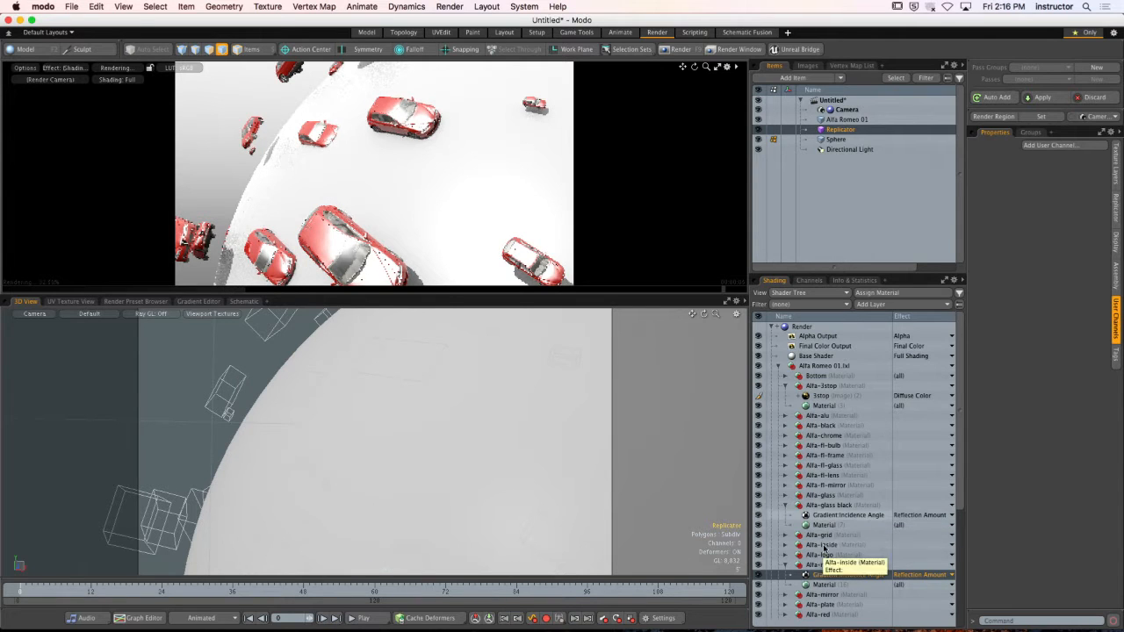
{"action": "left_click", "coordinate": [820, 584]}
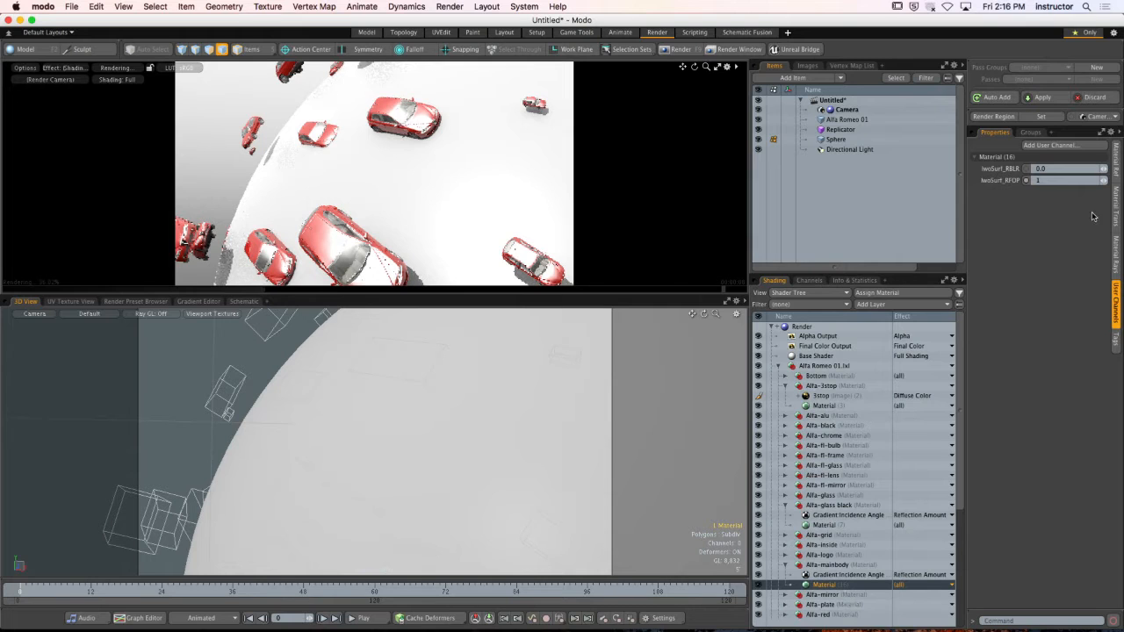
{"action": "left_click", "coordinate": [1117, 167]}
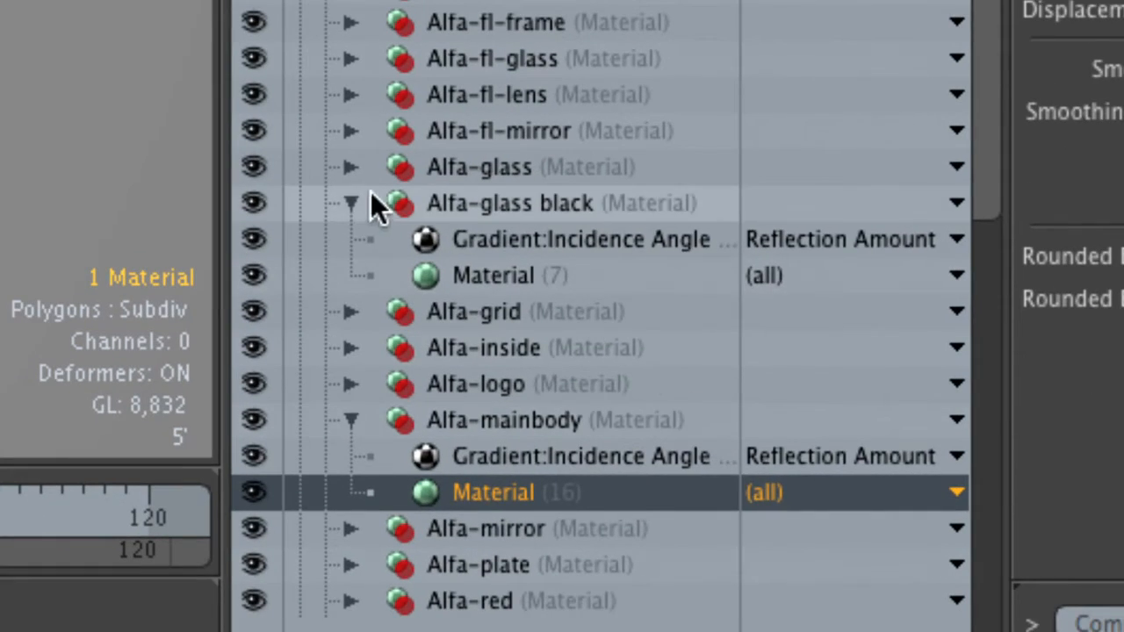
Collapse the Alfa-glass black and Alfa-3stop groups and add a Gradient processing layer to the Alfa-mainbody material.
{"action": "left_click", "coordinate": [318, 182]}
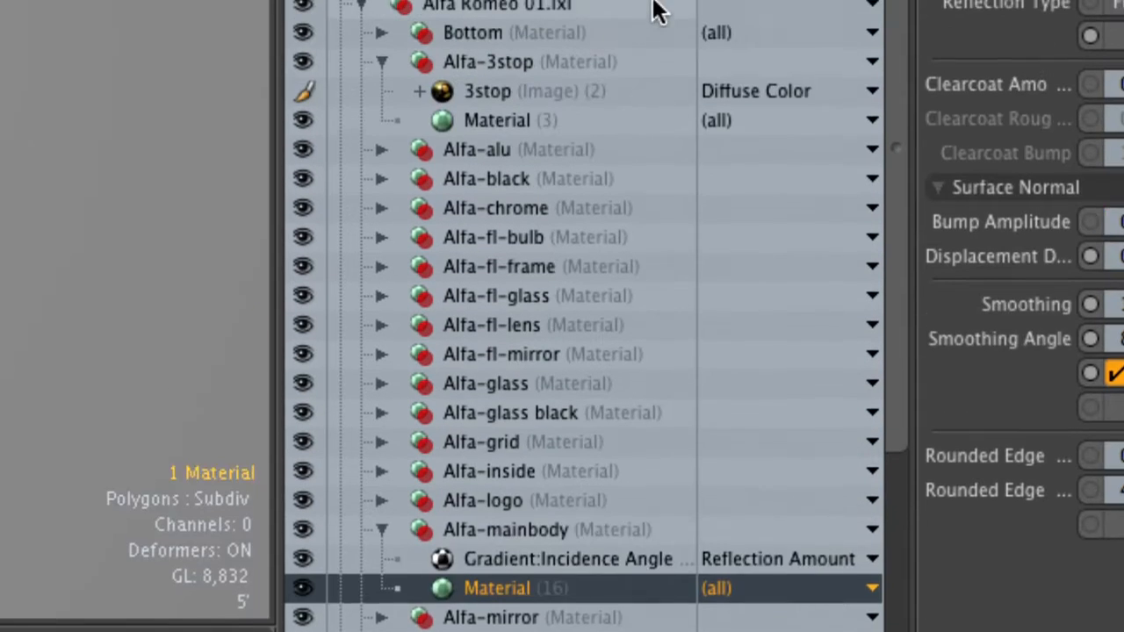
{"action": "left_click", "coordinate": [381, 62]}
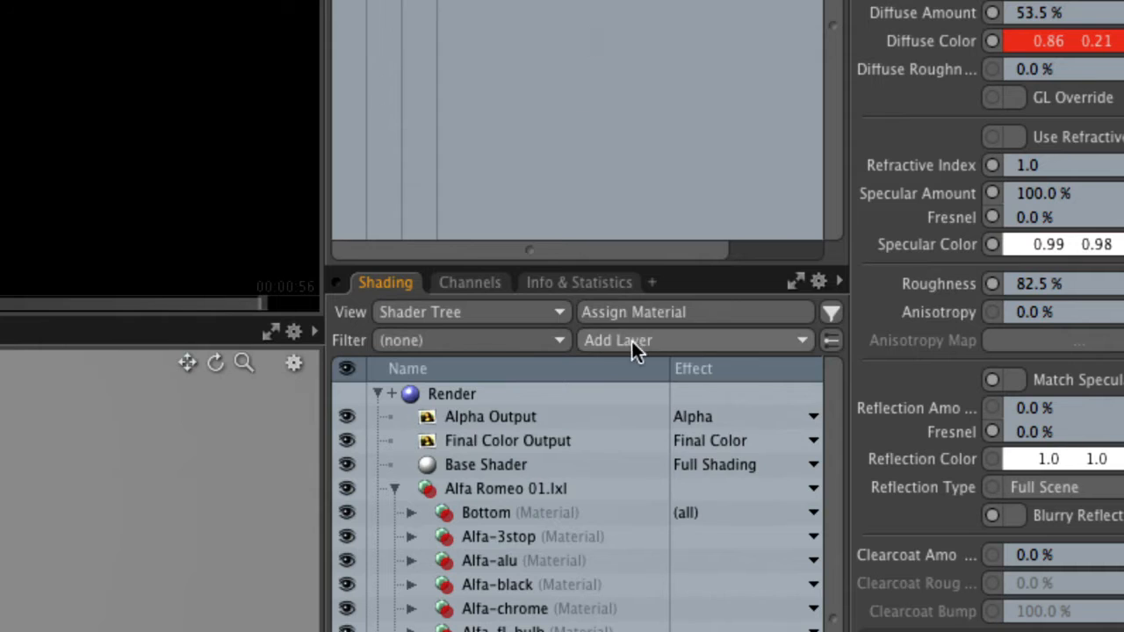
{"action": "left_click", "coordinate": [631, 340]}
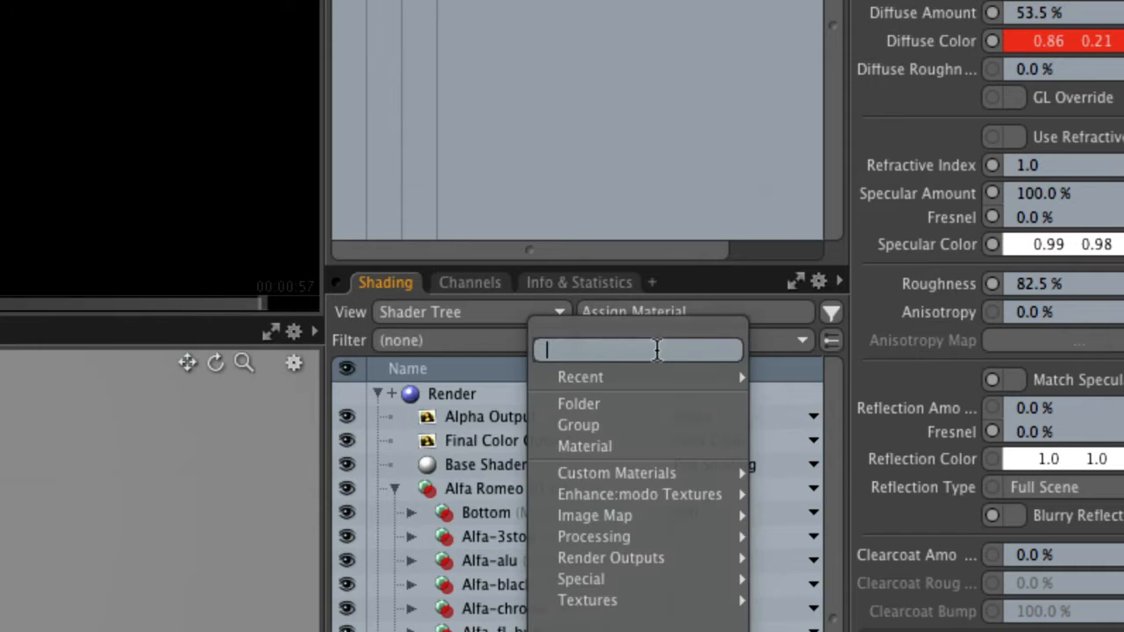
{"action": "mouse_move", "coordinate": [677, 537]}
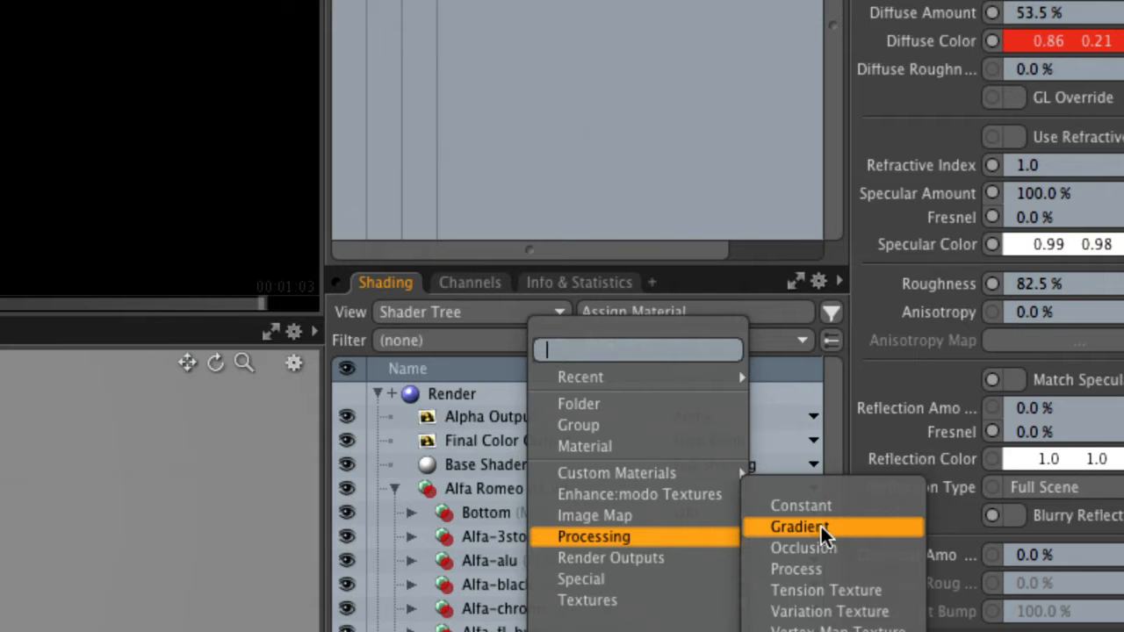
{"action": "left_click", "coordinate": [821, 526]}
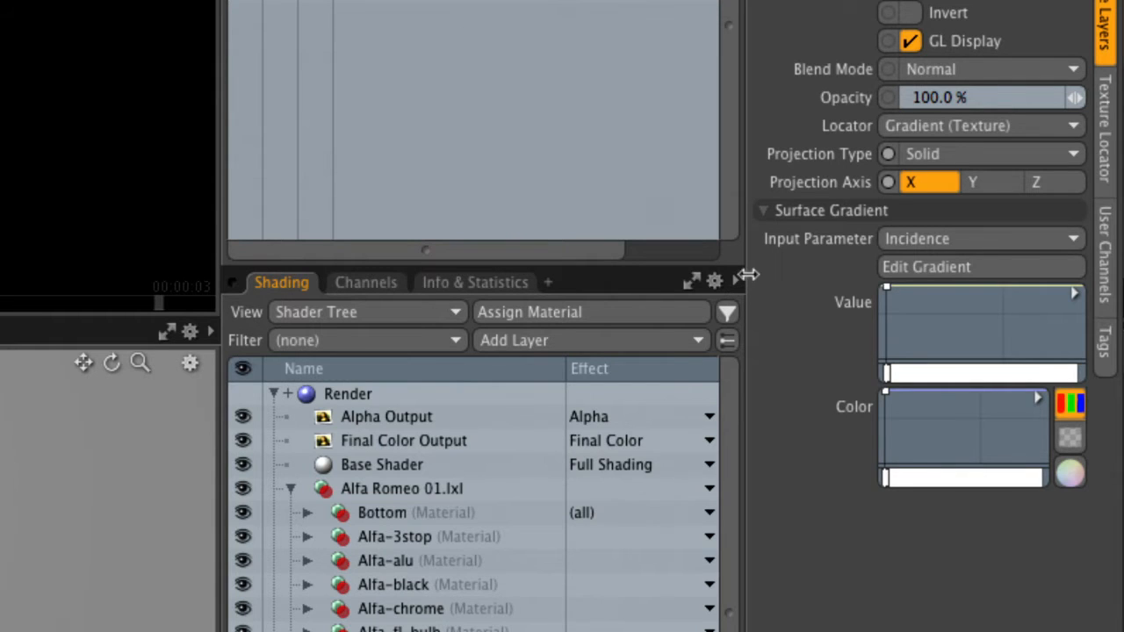
Widen the properties area and set the gradient's Input Parameter to Particle ID.
{"action": "left_click_drag", "start_coordinate": [742, 273], "coordinate": [654, 273]}
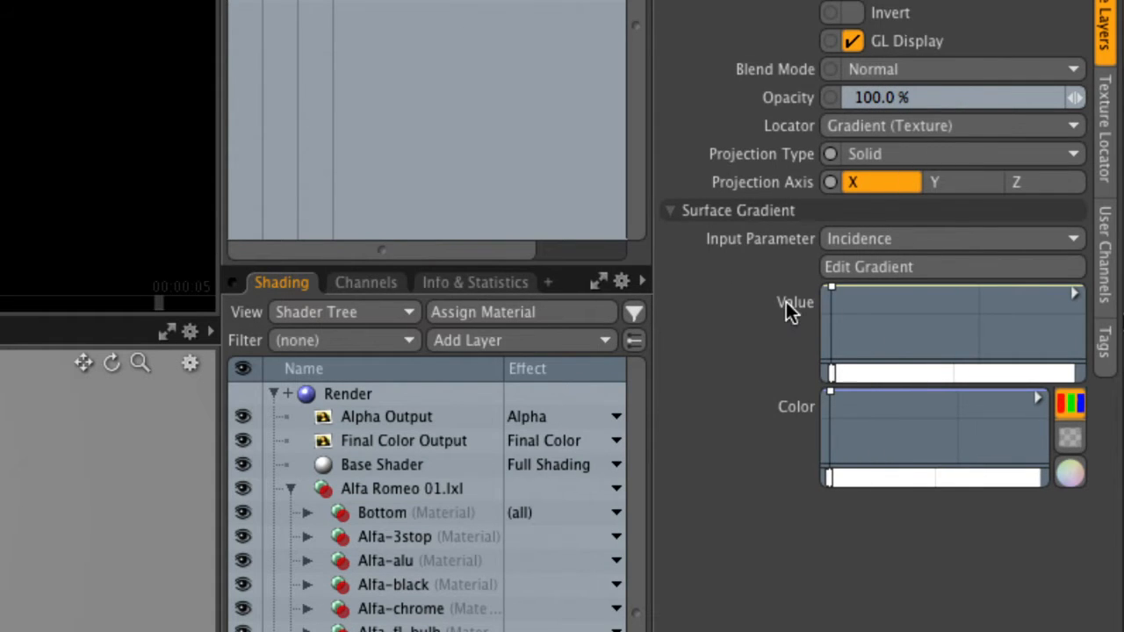
{"action": "left_click", "coordinate": [906, 239]}
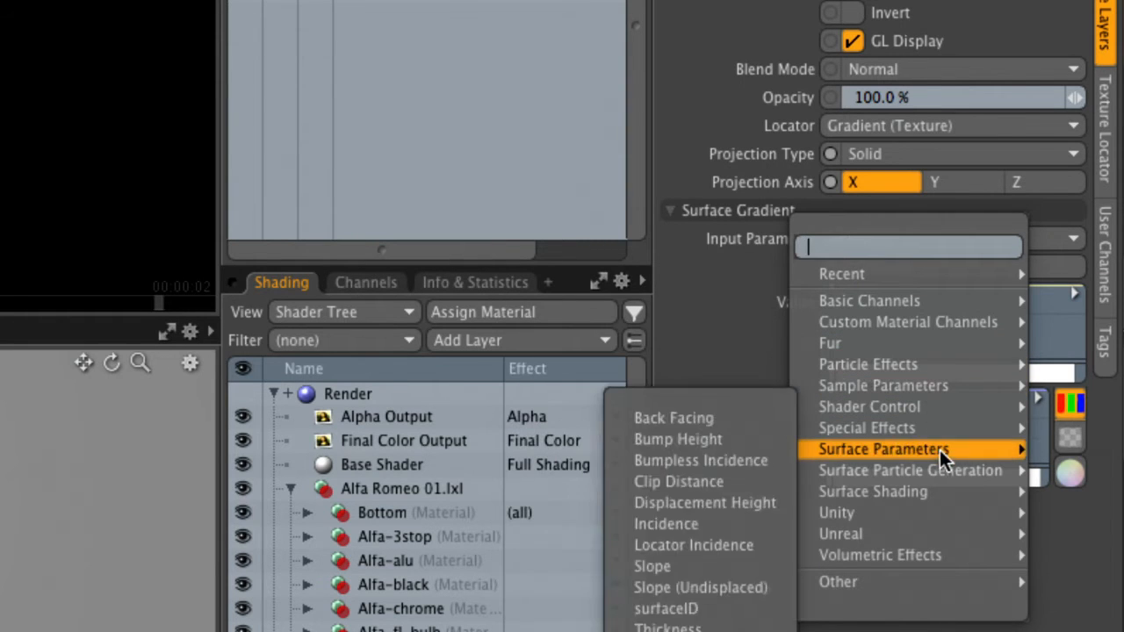
{"action": "mouse_move", "coordinate": [948, 472]}
{"action": "mouse_move", "coordinate": [946, 449]}
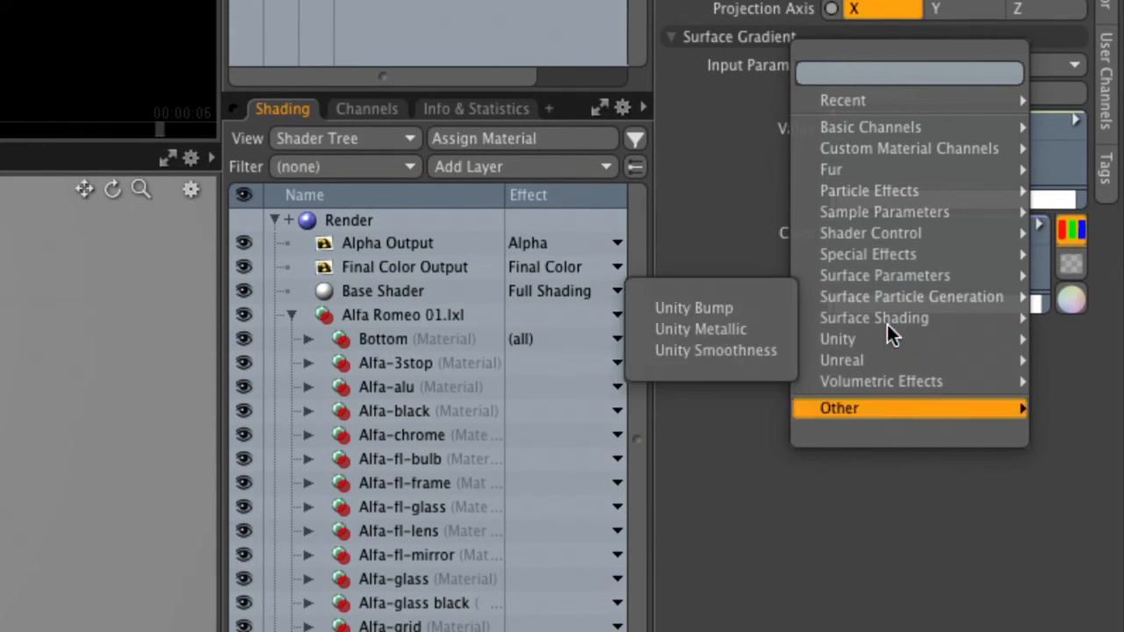
{"action": "mouse_move", "coordinate": [892, 428]}
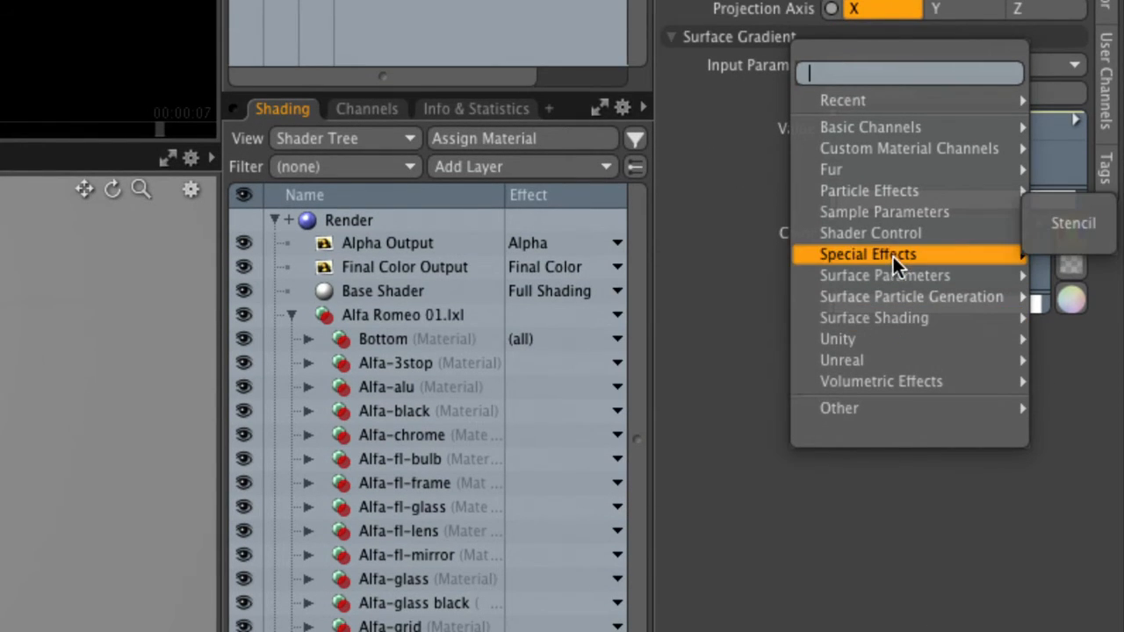
{"action": "mouse_move", "coordinate": [898, 213]}
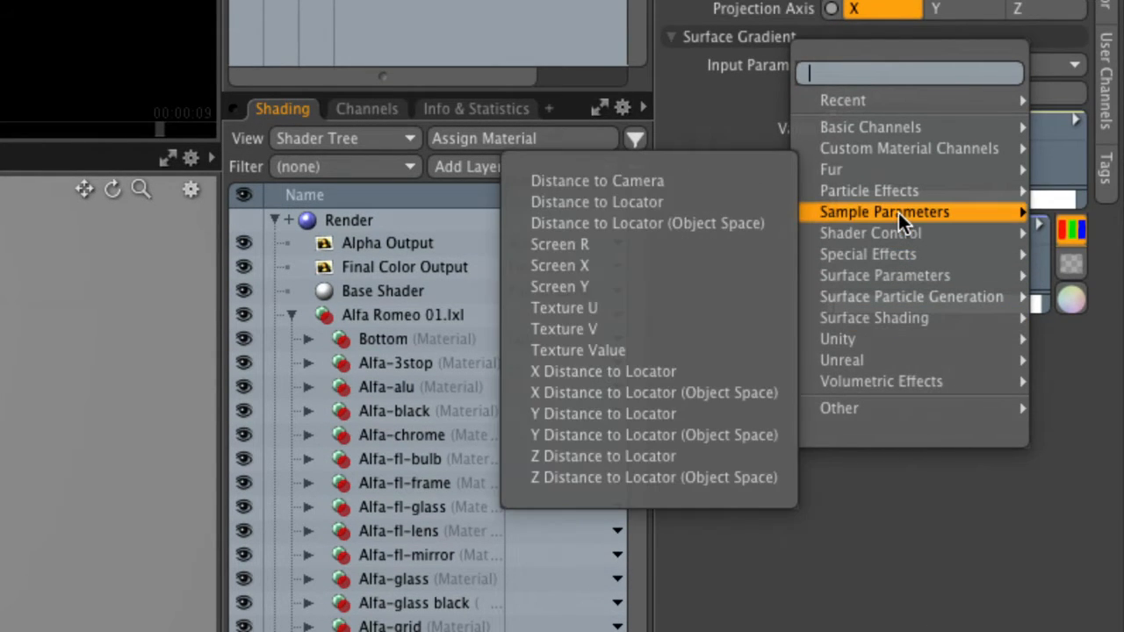
{"action": "mouse_move", "coordinate": [896, 192]}
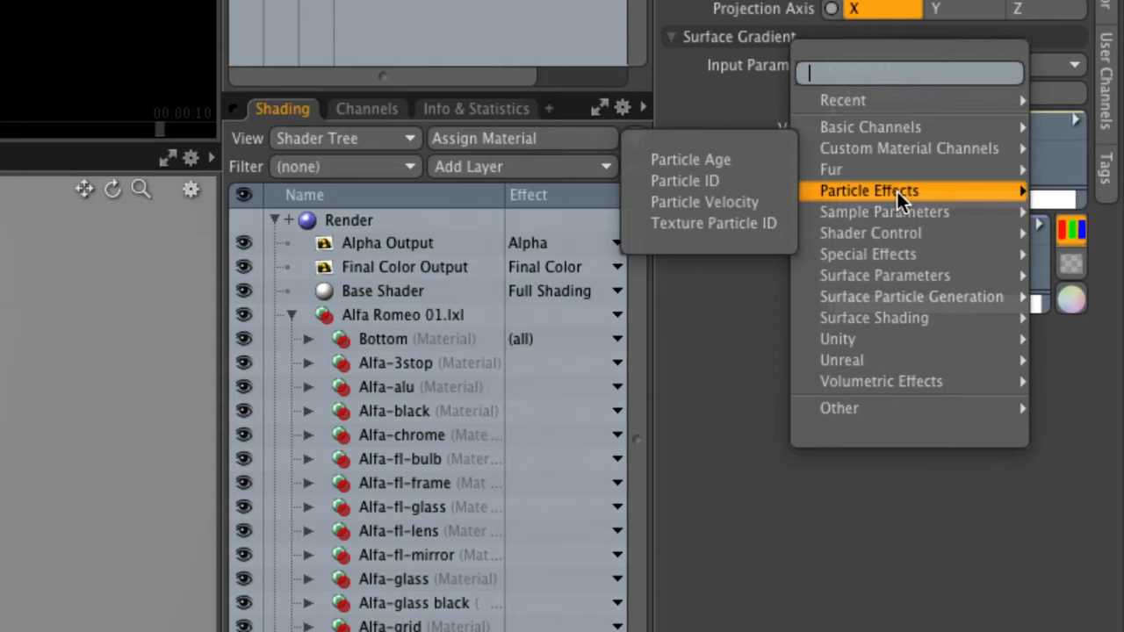
{"action": "left_click", "coordinate": [702, 180]}
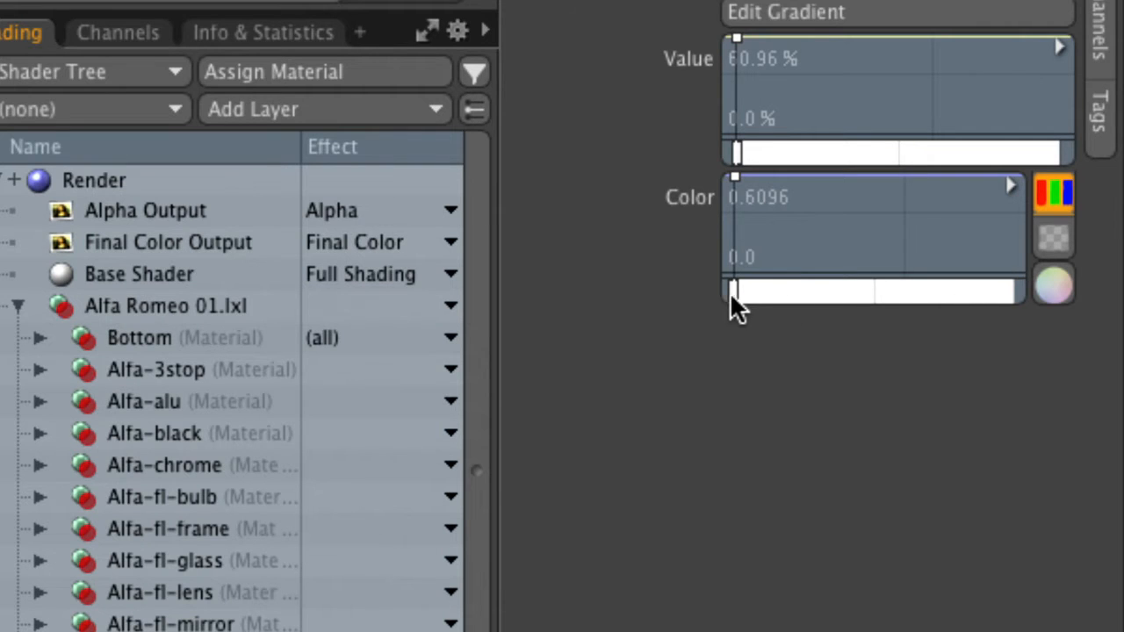
Add four more keys at roughly even spacing along the gradient's Color strip.
{"action": "mouse_move", "coordinate": [733, 293]}
{"action": "left_mouse_down"}
{"action": "mouse_move", "coordinate": [735, 310]}
{"action": "mouse_move", "coordinate": [749, 290]}
{"action": "mouse_move", "coordinate": [779, 292]}
{"action": "mouse_move", "coordinate": [733, 300]}
{"action": "left_mouse_up"}
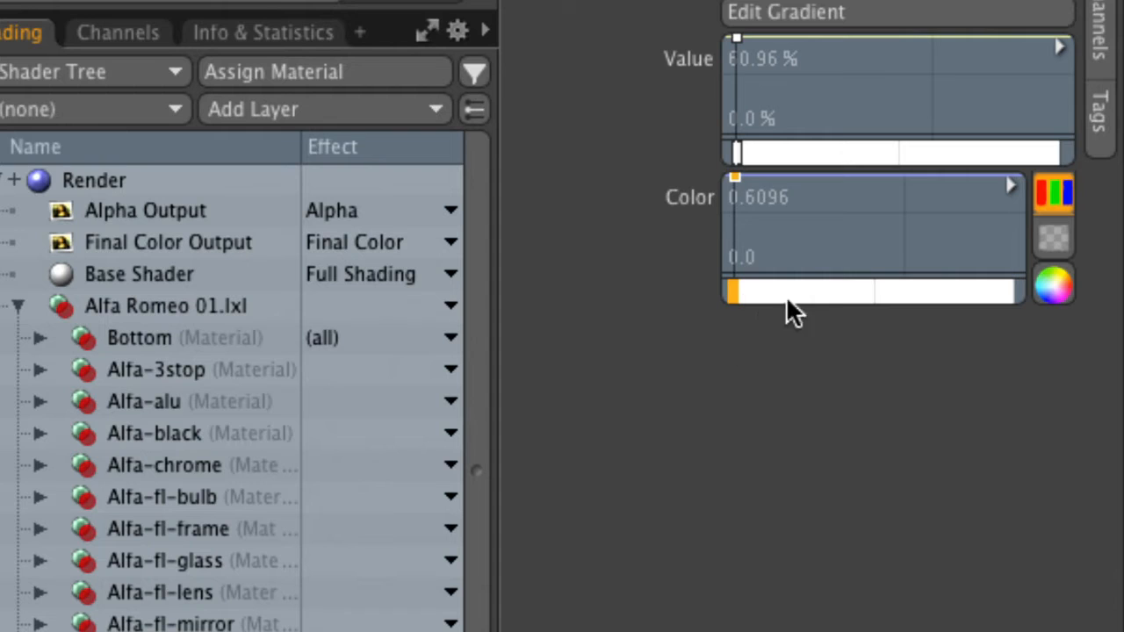
{"action": "left_click", "coordinate": [816, 311]}
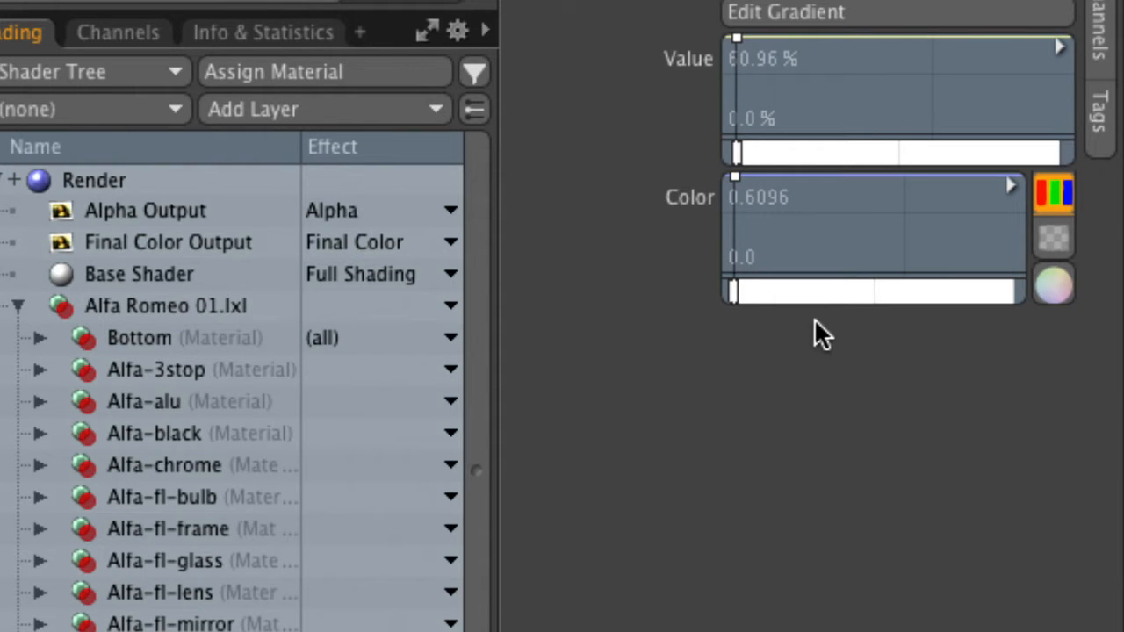
{"action": "left_click", "coordinate": [802, 292]}
{"action": "left_click", "coordinate": [874, 293]}
{"action": "left_click", "coordinate": [943, 292]}
{"action": "left_click", "coordinate": [1002, 292]}
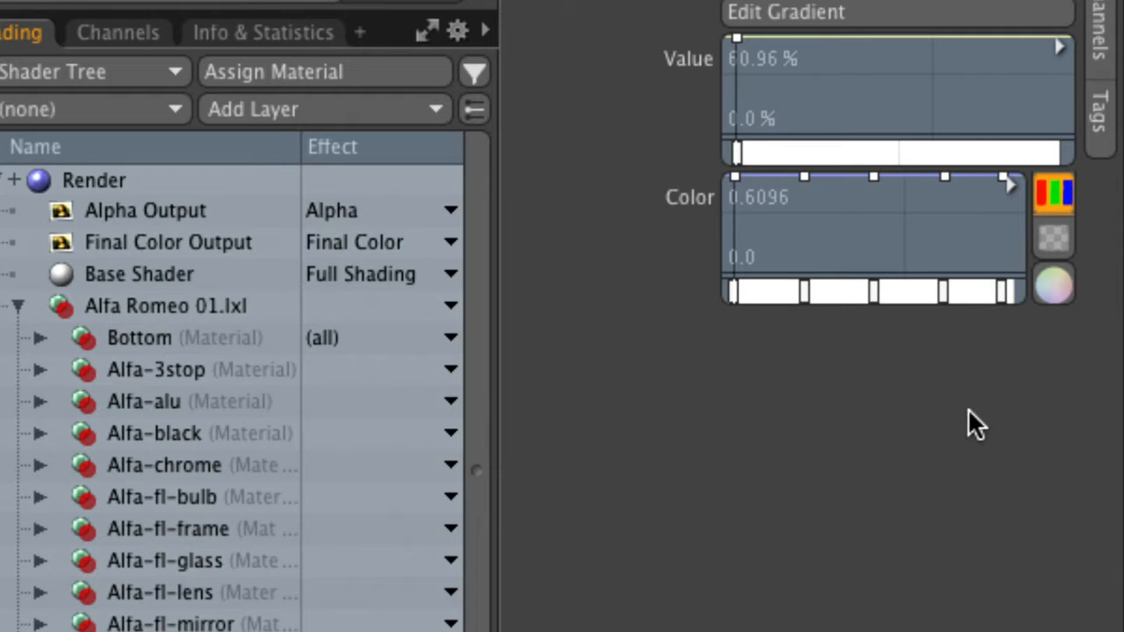
Color the gradient's first key red and its second key blue.
{"action": "left_click", "coordinate": [733, 293]}
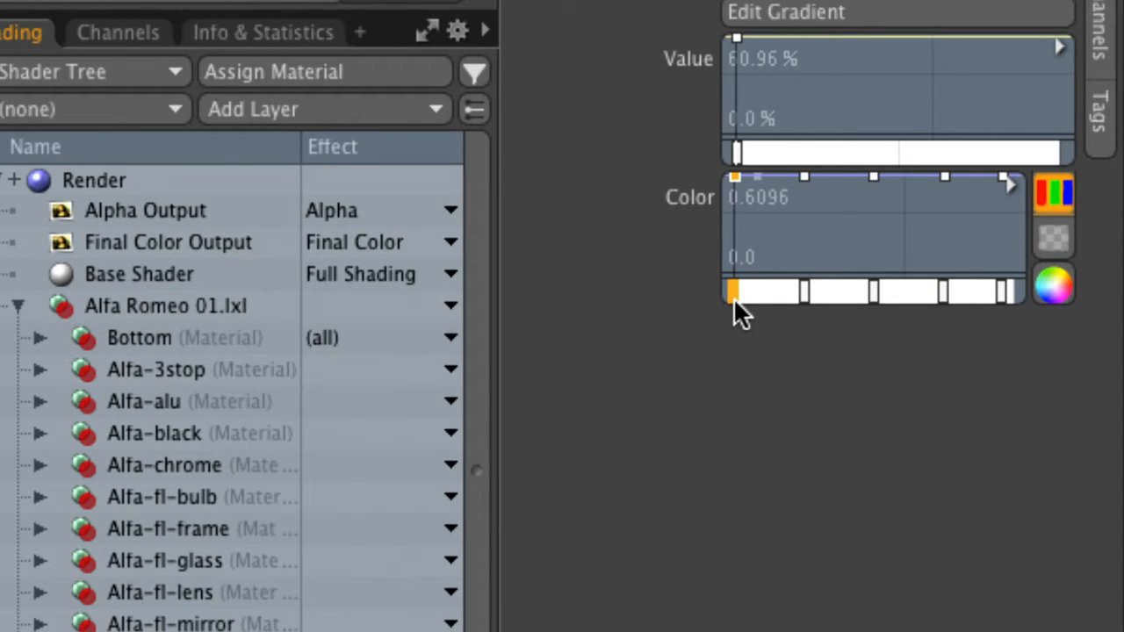
{"action": "left_click", "coordinate": [1052, 287]}
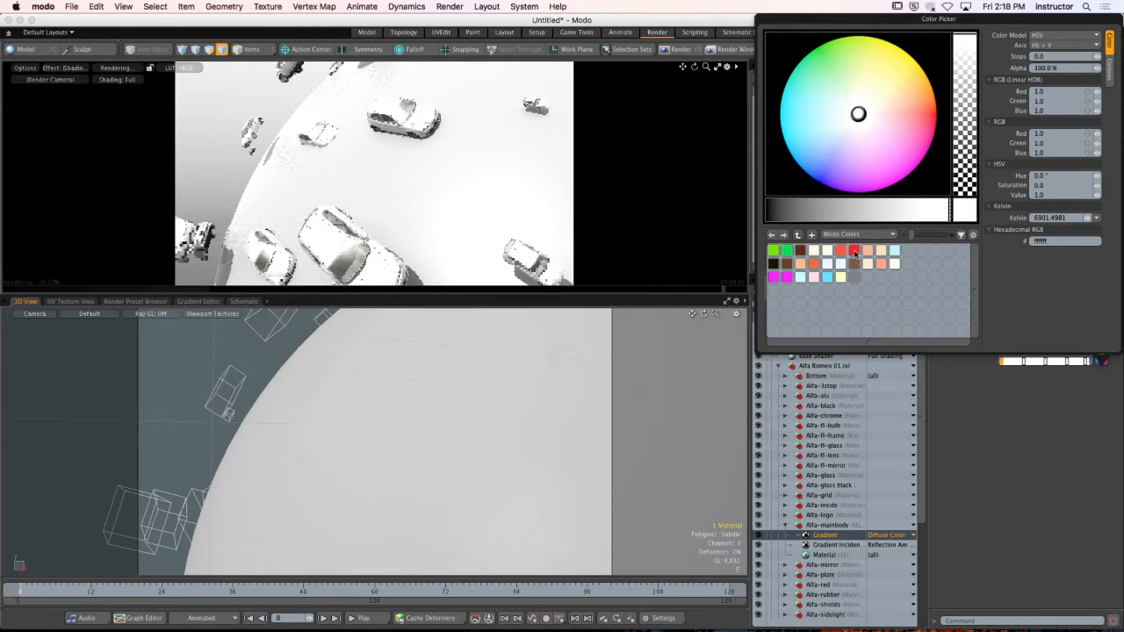
{"action": "left_click", "coordinate": [856, 253]}
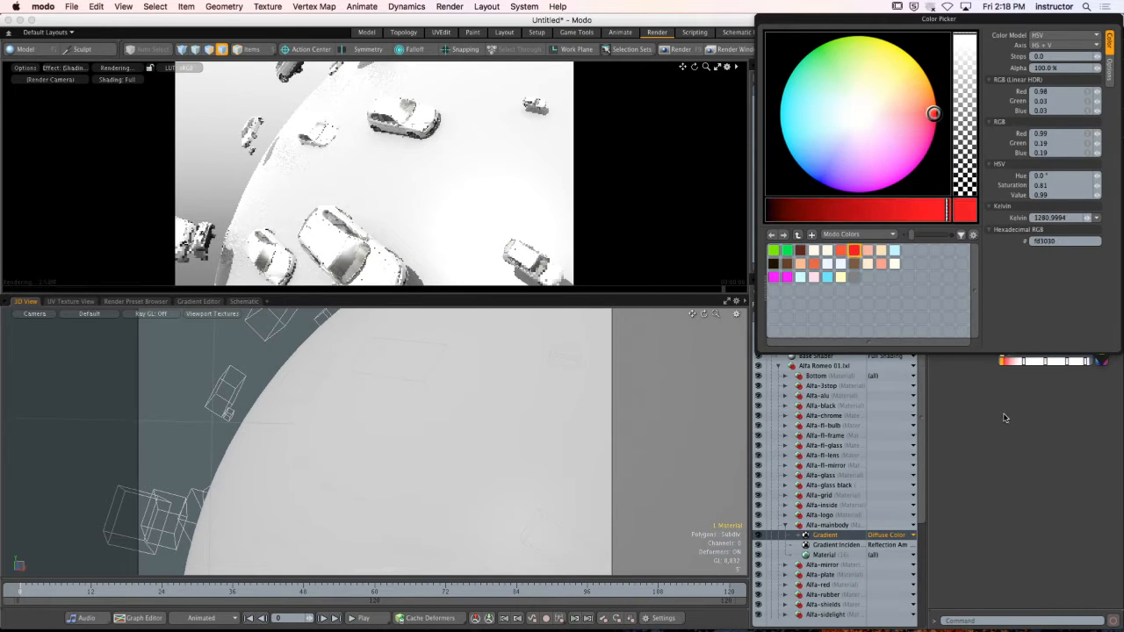
{"action": "double_click", "coordinate": [1039, 373]}
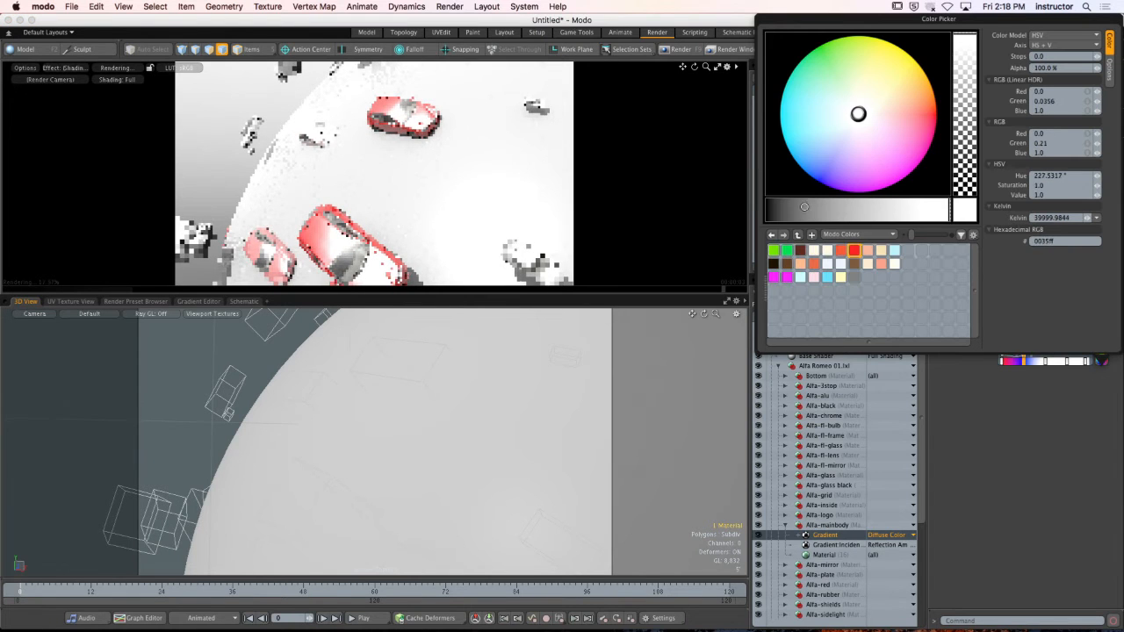
{"action": "left_click", "coordinate": [815, 180]}
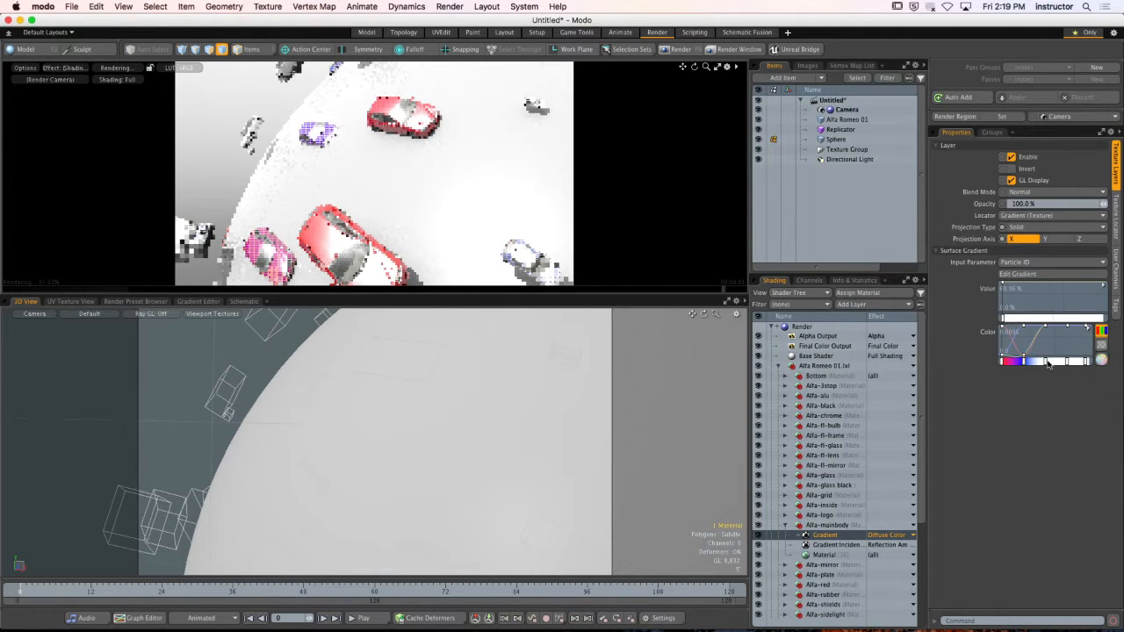
Color the gradient's third key yellow and its fourth key magenta.
{"action": "left_click", "coordinate": [1101, 360]}
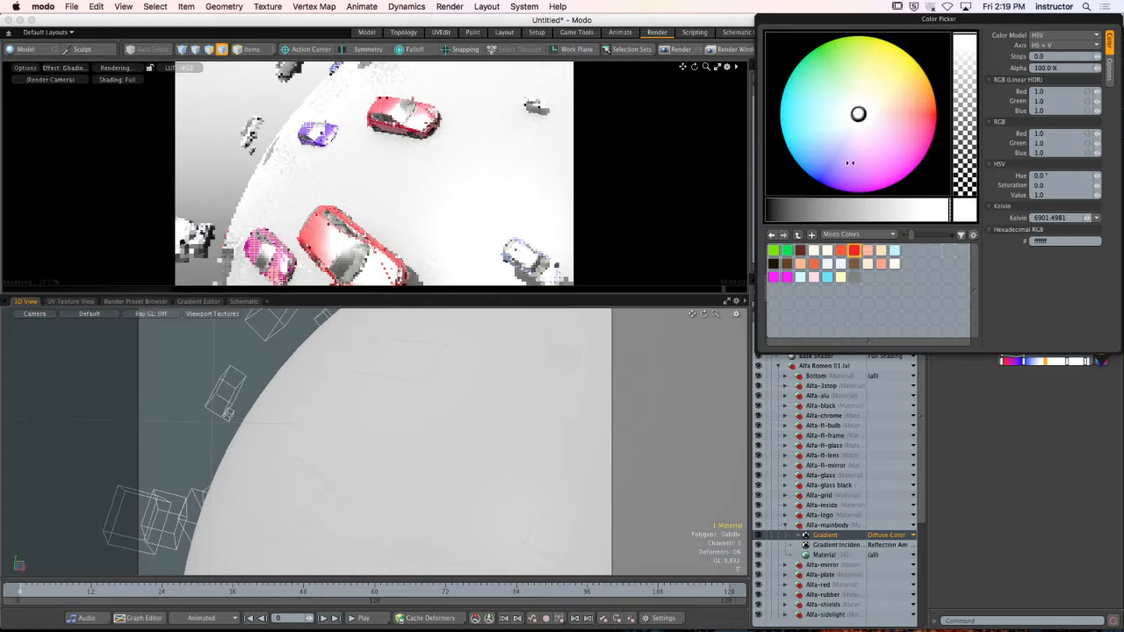
{"action": "left_click", "coordinate": [900, 47]}
{"action": "left_click", "coordinate": [1005, 458]}
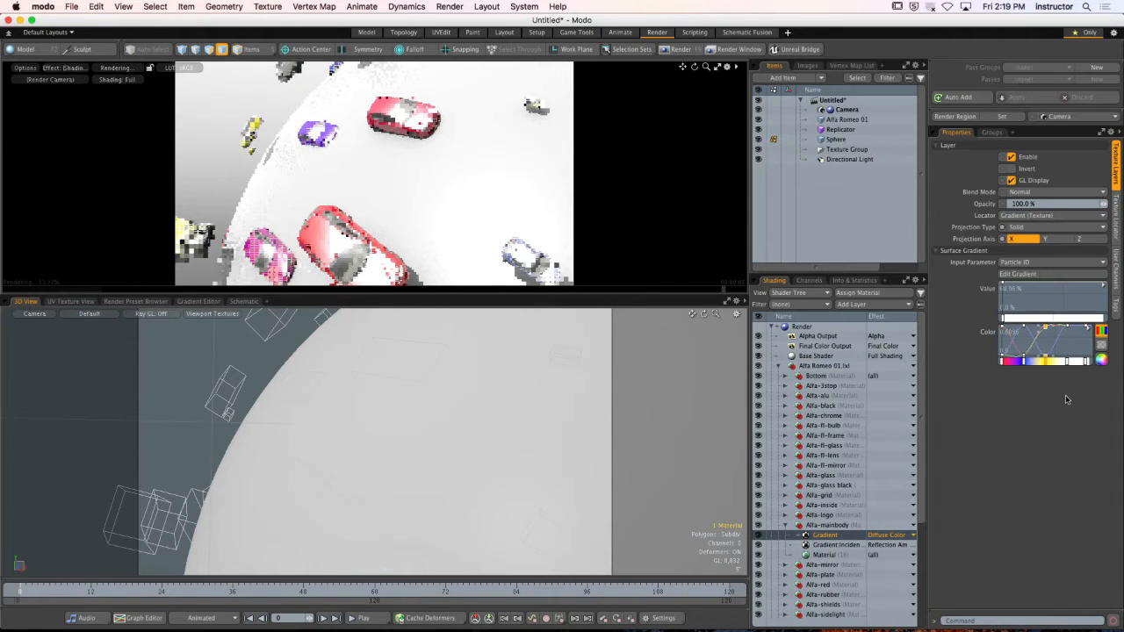
{"action": "left_click", "coordinate": [1066, 362]}
{"action": "left_click", "coordinate": [1104, 364]}
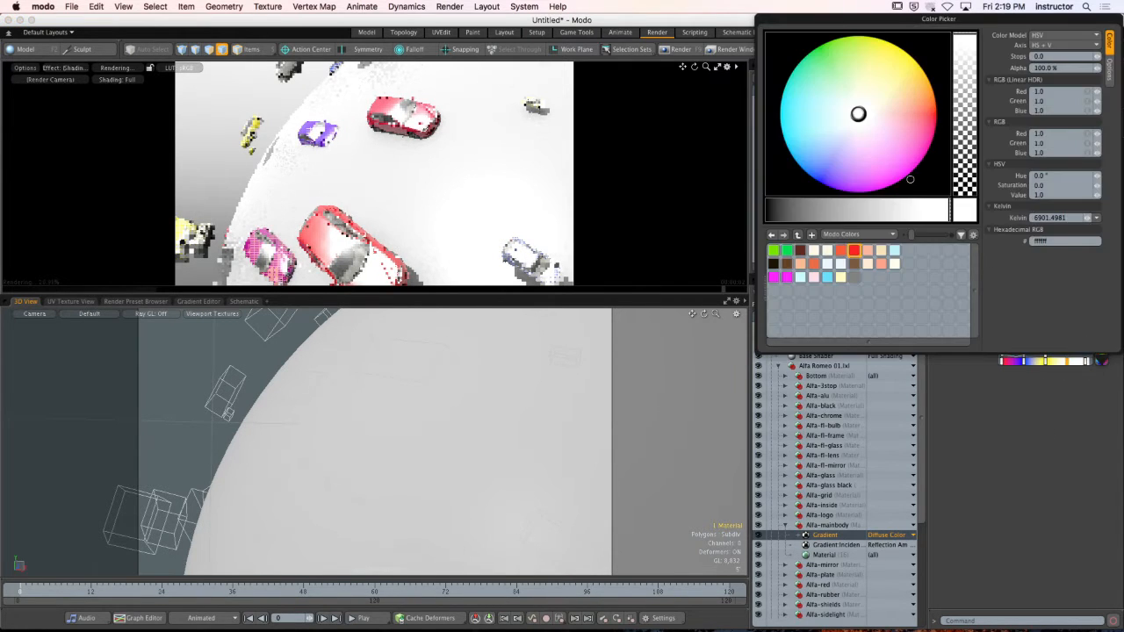
{"action": "left_click", "coordinate": [906, 175]}
{"action": "left_click", "coordinate": [1041, 435]}
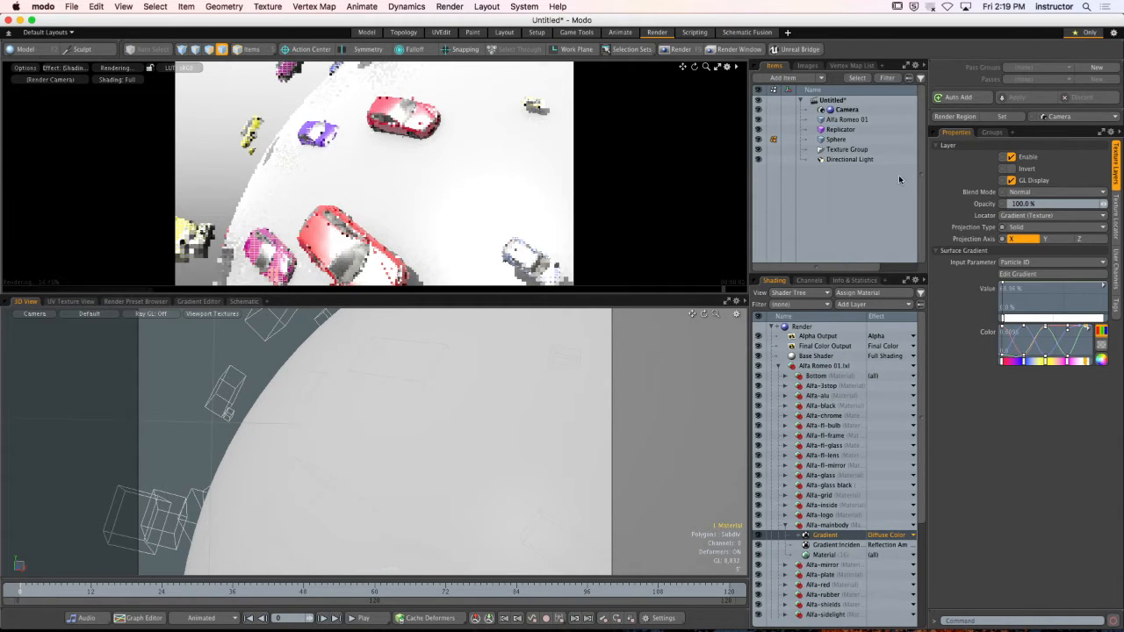
Color the gradient's last key green and close the Color Picker.
{"action": "left_click", "coordinate": [1102, 361]}
{"action": "left_click", "coordinate": [830, 65]}
{"action": "left_click_drag", "start_coordinate": [802, 26], "coordinate": [798, 28]}
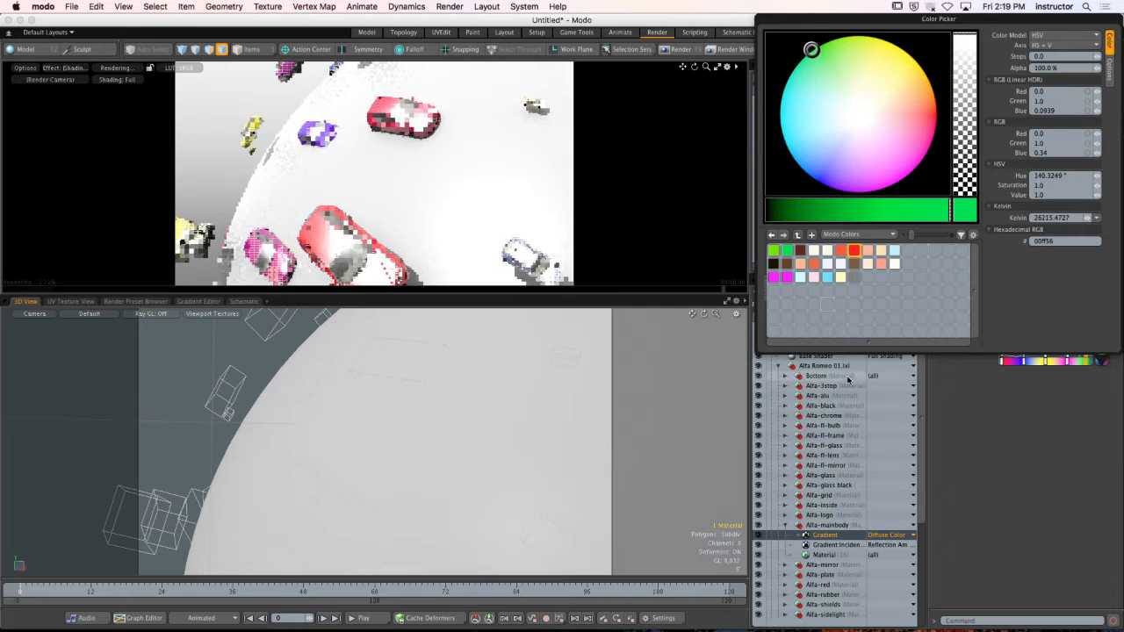
{"action": "left_click", "coordinate": [1043, 492]}
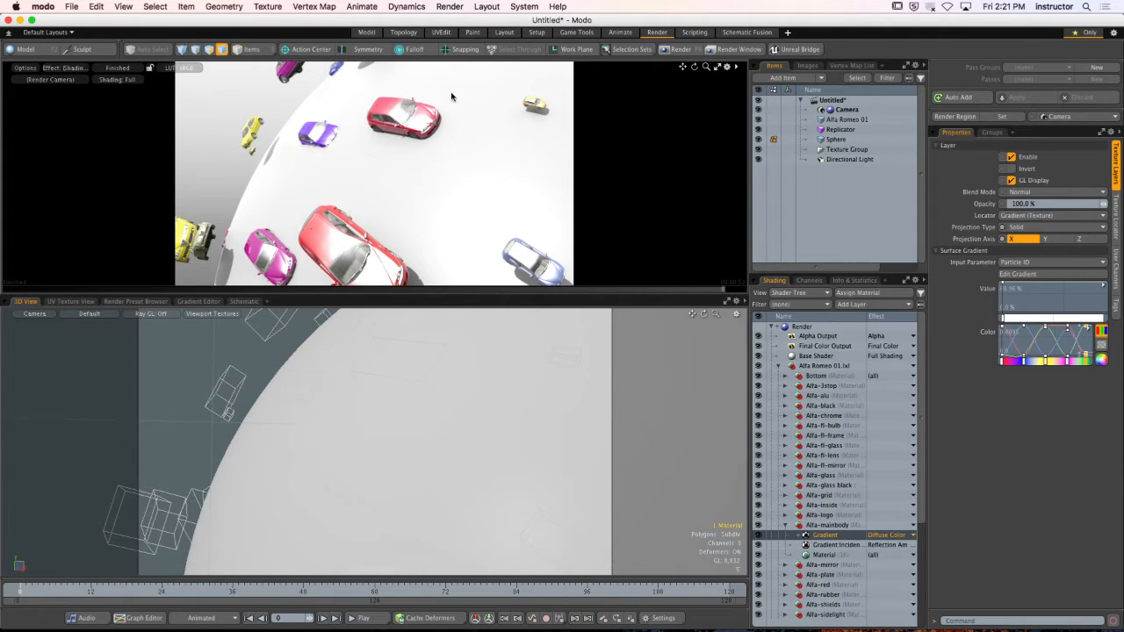
Return to the Model layout, hide the Sphere and Replicator, view the original car from the side, and deselect the material.
{"action": "left_click", "coordinate": [368, 32]}
{"action": "left_click_drag", "start_coordinate": [995, 181], "coordinate": [989, 329]}
{"action": "left_click", "coordinate": [905, 139]}
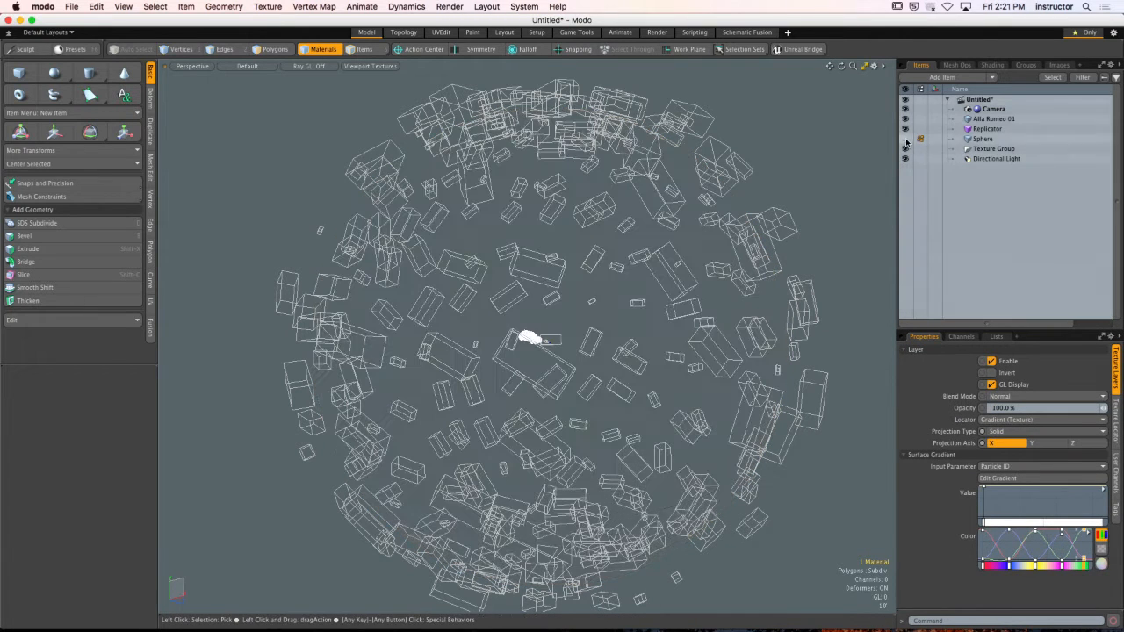
{"action": "left_click", "coordinate": [905, 129]}
{"action": "left_click_drag", "start_coordinate": [659, 307], "coordinate": [693, 367], "text": "alt"}
{"action": "left_click_drag", "start_coordinate": [623, 383], "coordinate": [640, 395], "text": "alt+shift"}
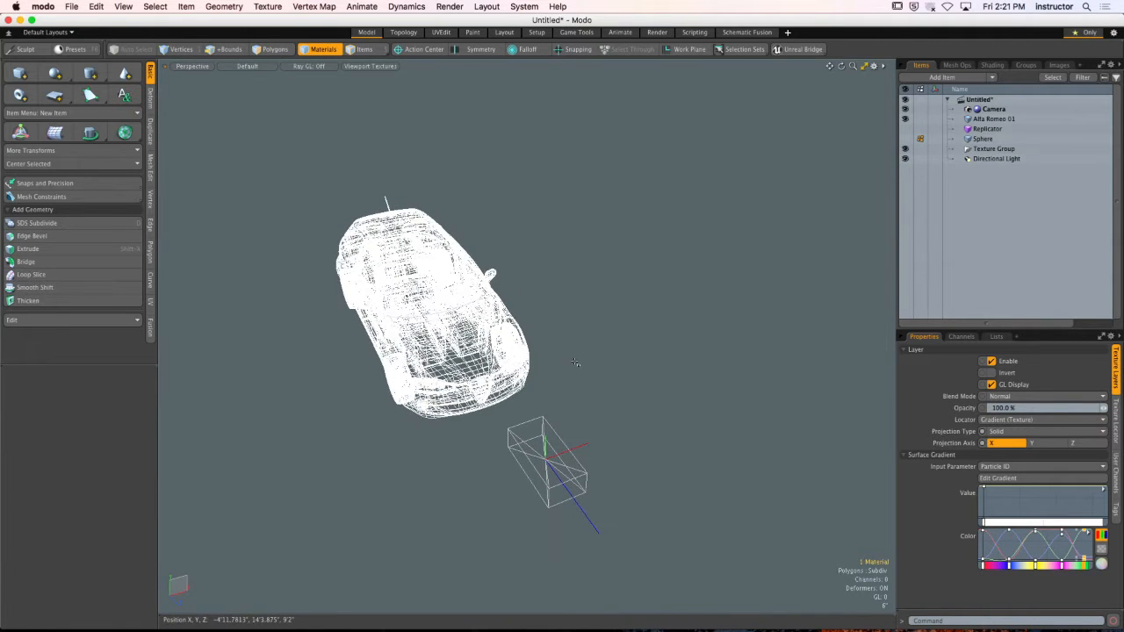
{"action": "left_click_drag", "start_coordinate": [580, 364], "coordinate": [532, 289], "text": "alt"}
{"action": "left_click_drag", "start_coordinate": [532, 290], "coordinate": [658, 384], "text": "alt+shift"}
{"action": "left_click_drag", "start_coordinate": [658, 384], "coordinate": [707, 413], "text": "ctrl+alt"}
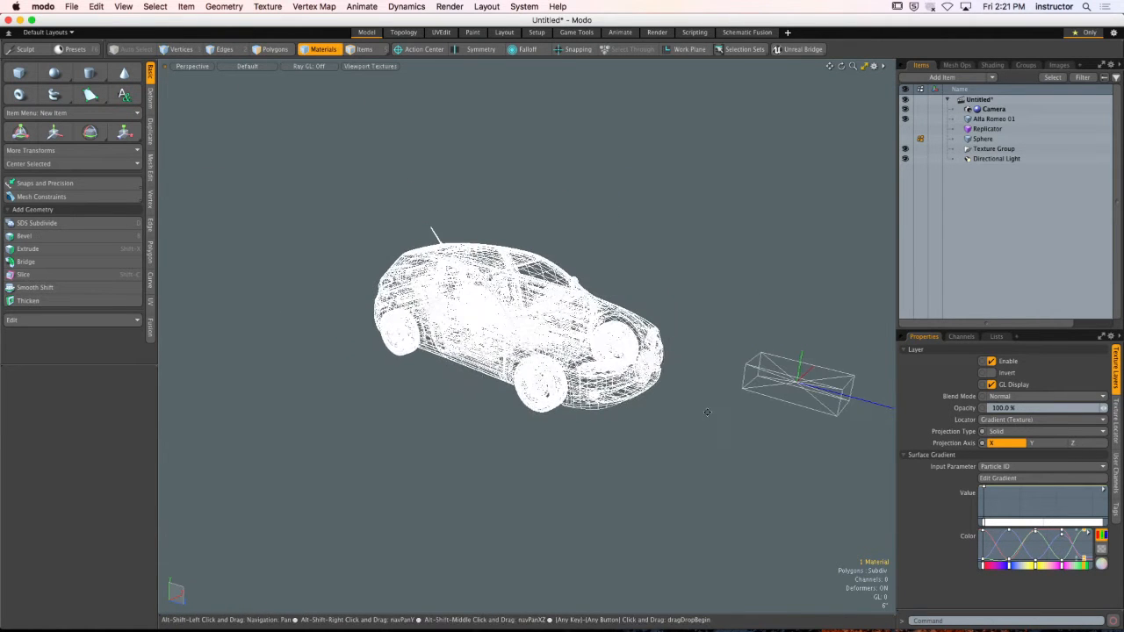
{"action": "left_click", "coordinate": [694, 391]}
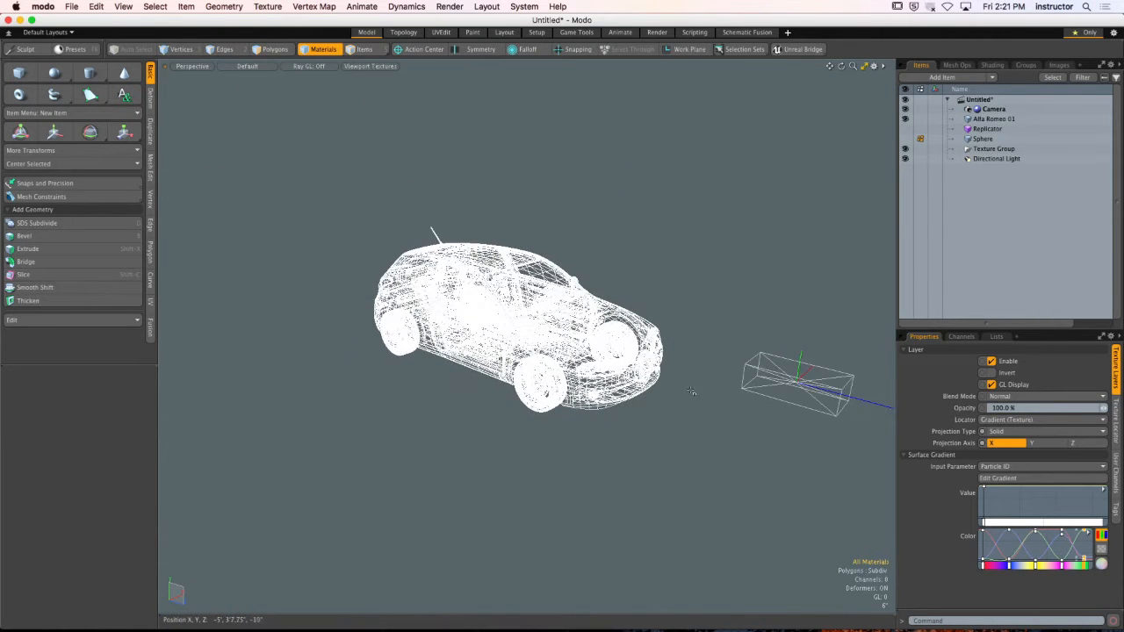
Switch to the Layout workspace with the Automotive mesh presets.
{"action": "left_click", "coordinate": [505, 33]}
{"action": "left_click", "coordinate": [425, 474]}
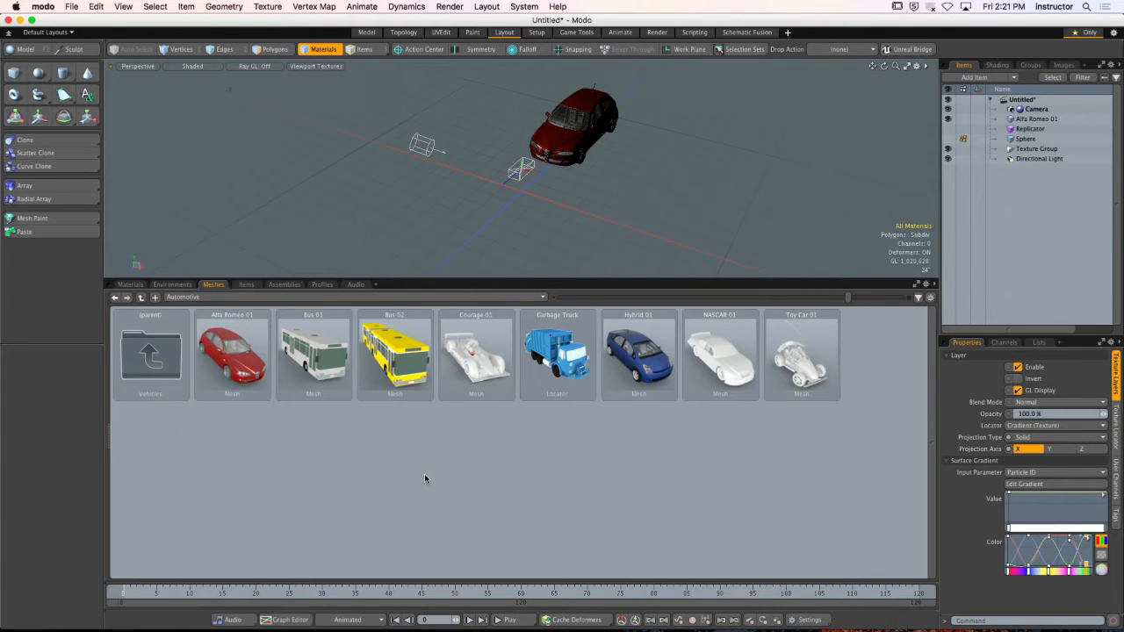
Try adding the Garbage Truck preset, hide the Alfa Romeo 01, and inspect the selected truck on its own.
{"action": "left_click", "coordinate": [559, 353]}
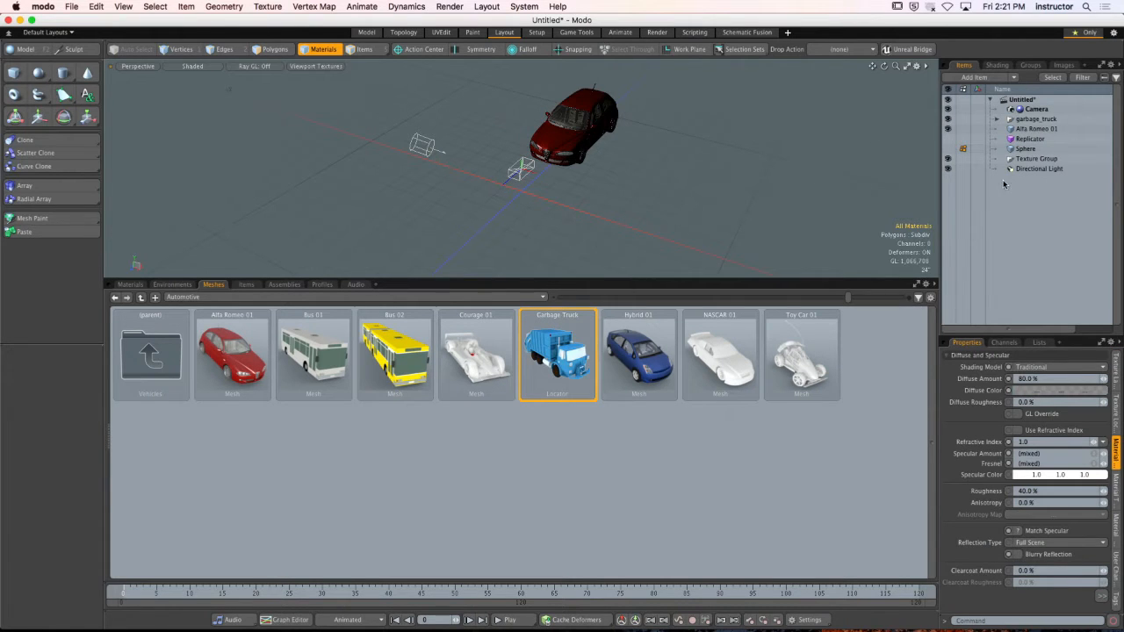
{"action": "left_click", "coordinate": [996, 120]}
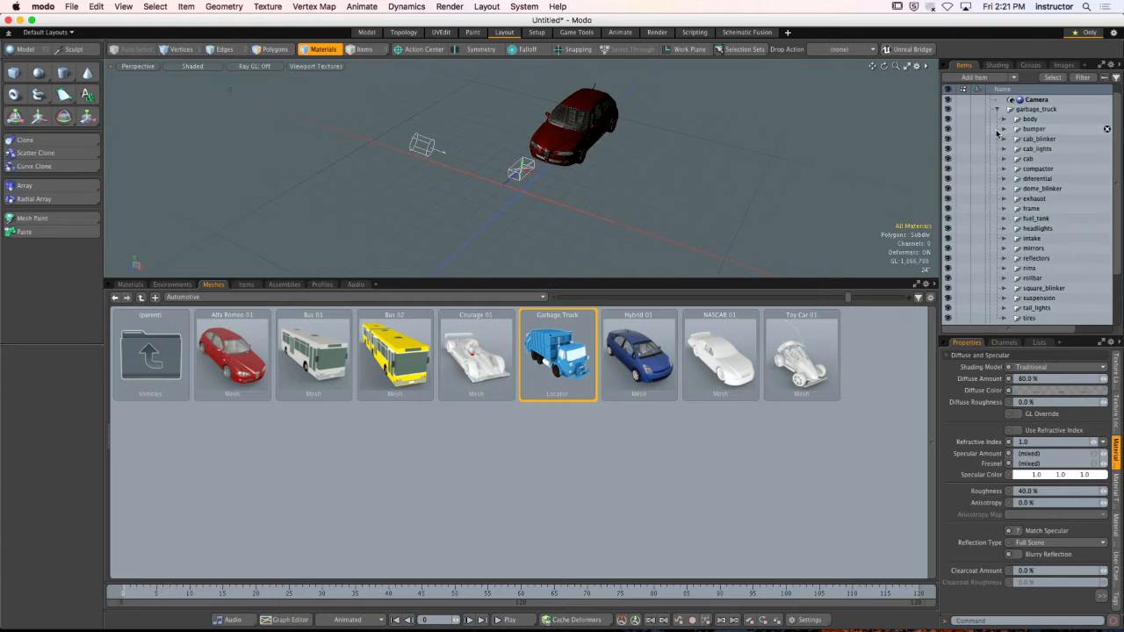
{"action": "left_click", "coordinate": [997, 120]}
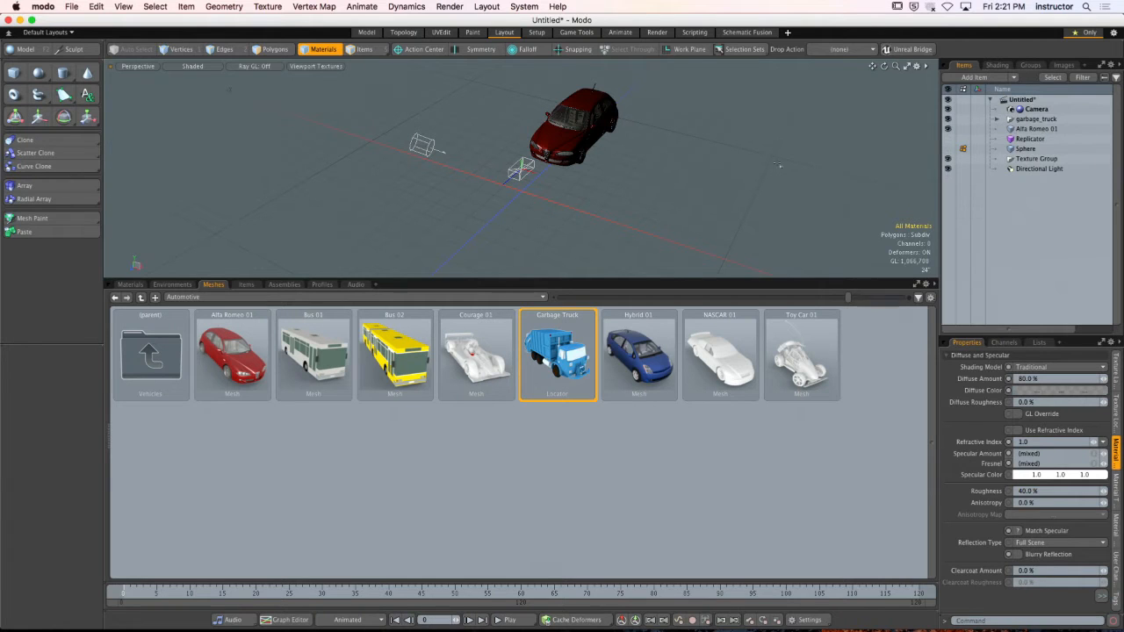
{"action": "left_click", "coordinate": [947, 129]}
{"action": "left_click", "coordinate": [1027, 119]}
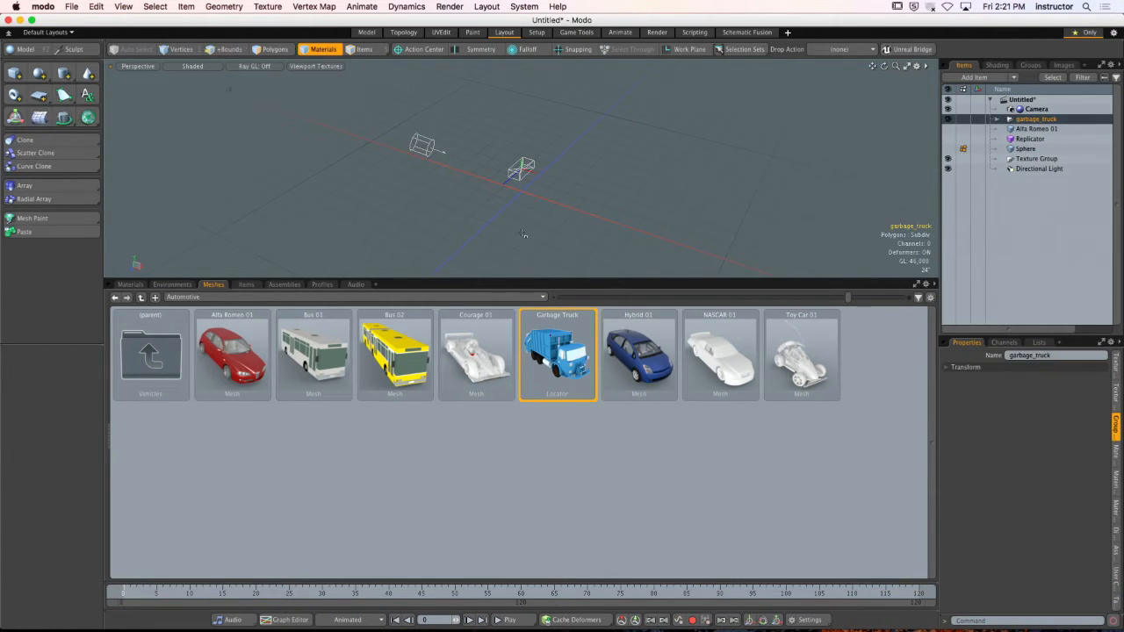
{"action": "scroll", "coordinate": [647, 163], "scroll_direction": "down", "scroll_amount": 10}
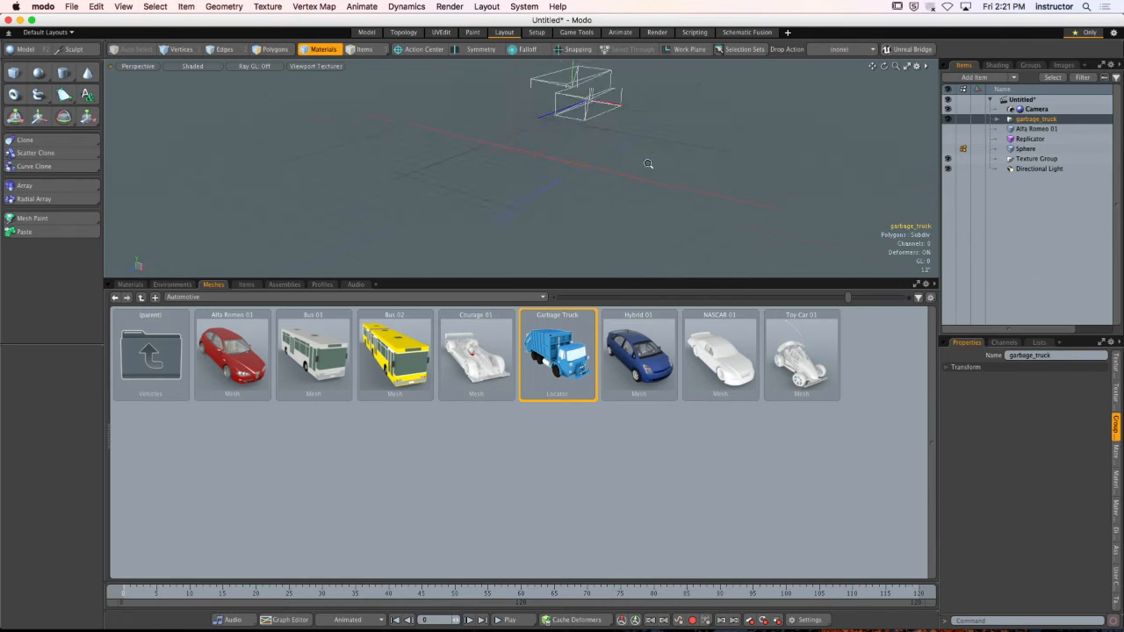
{"action": "left_click_drag", "start_coordinate": [497, 151], "coordinate": [511, 227], "text": "alt+shift"}
{"action": "left_click_drag", "start_coordinate": [511, 227], "coordinate": [629, 207], "text": "ctrl+alt"}
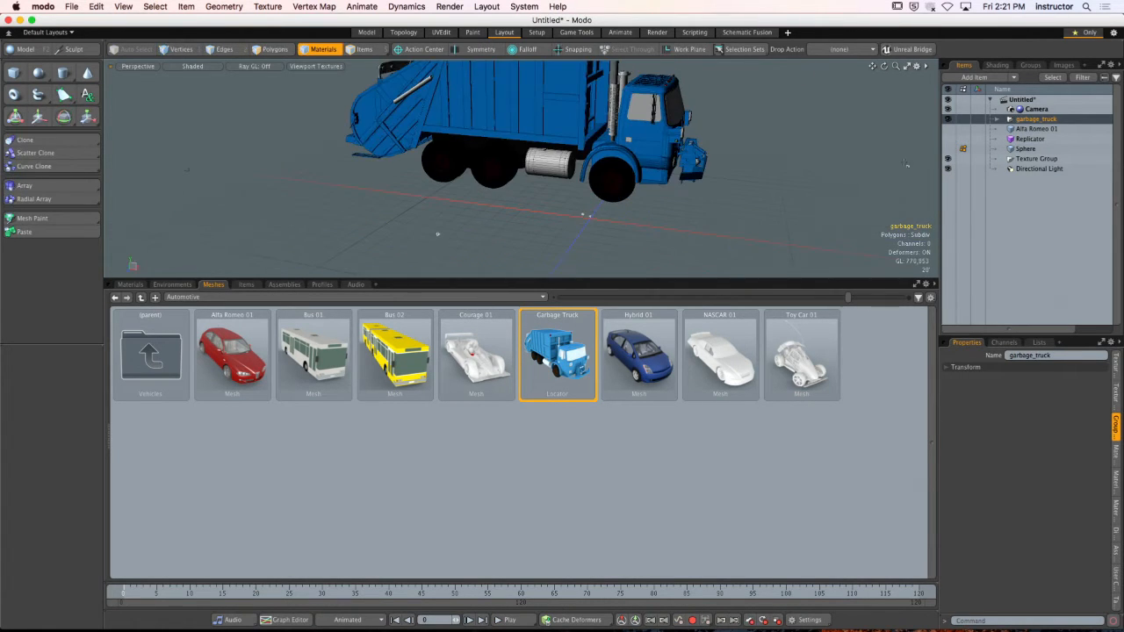
Undo the selection, the Alfa Romeo's hiding and the Garbage Truck's addition.
{"action": "key", "text": "super+z"}
{"action": "key", "text": "super+z"}
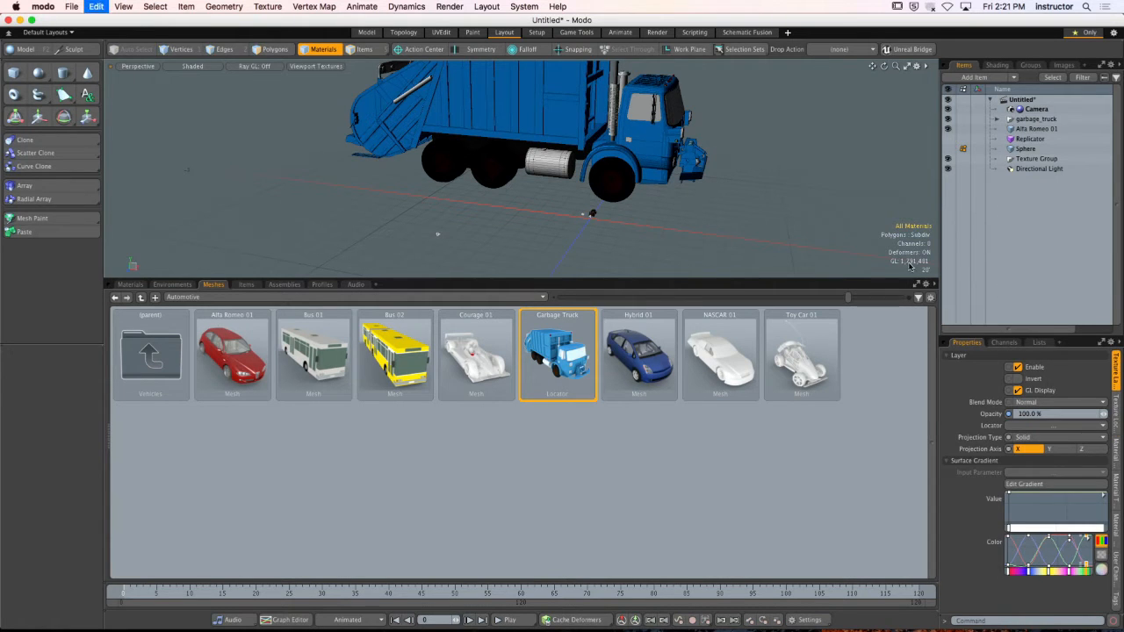
{"action": "key", "text": "super+z"}
{"action": "left_click_drag", "start_coordinate": [645, 197], "coordinate": [591, 197], "text": "alt"}
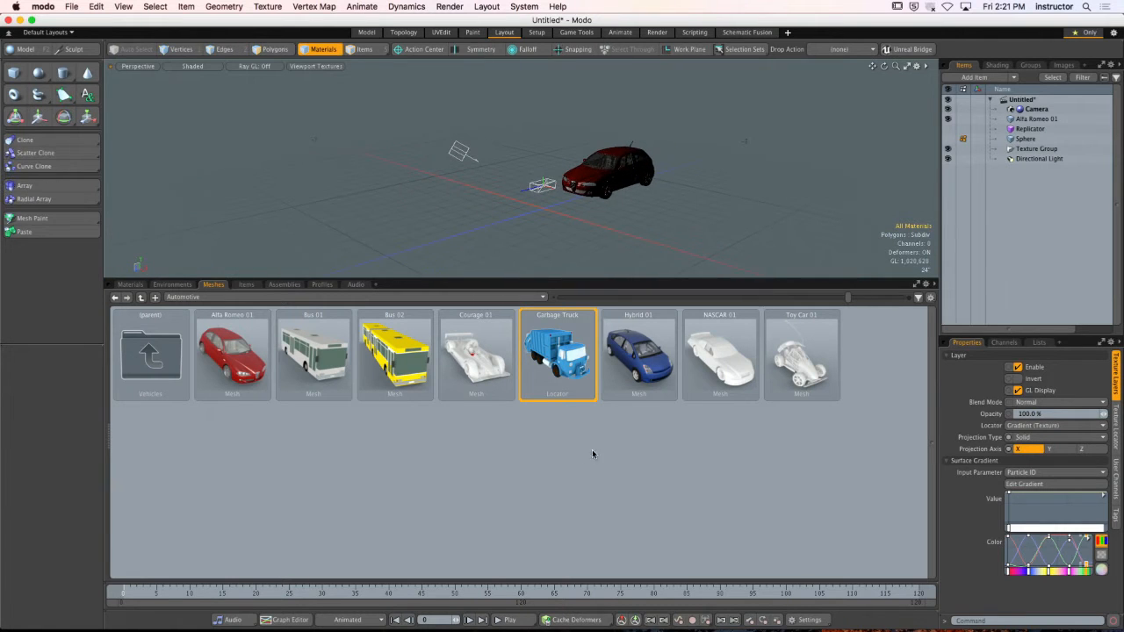
Add the Hybrid 01, NASCAR 01, Courage 01, Toy Car 01 and Bus 02 mesh presets to the scene.
{"action": "double_click", "coordinate": [628, 362]}
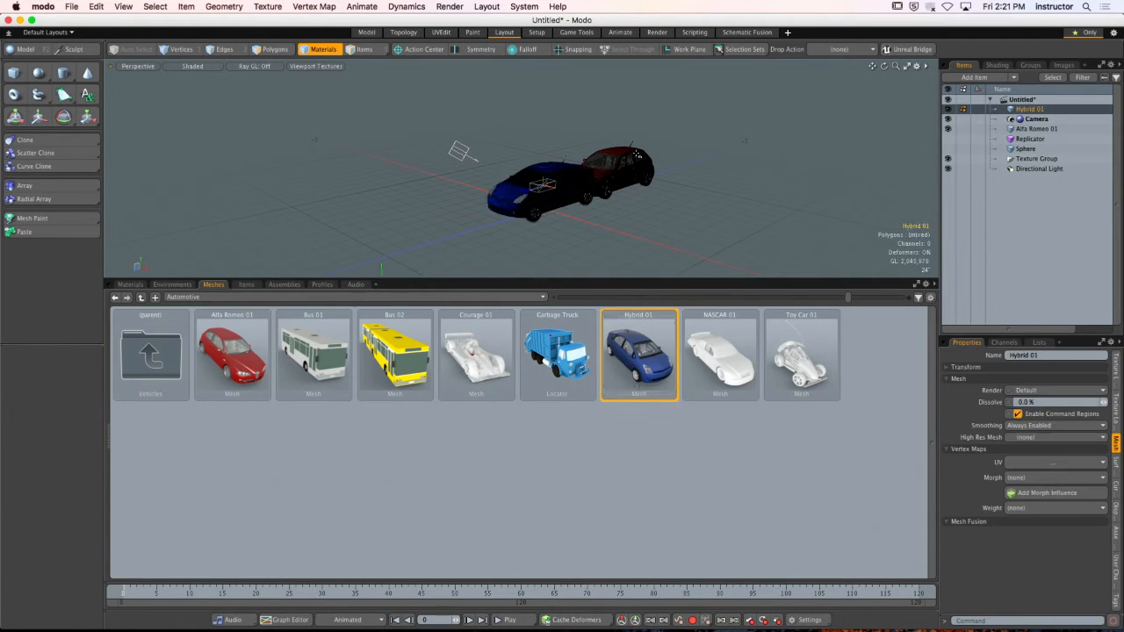
{"action": "double_click", "coordinate": [710, 348]}
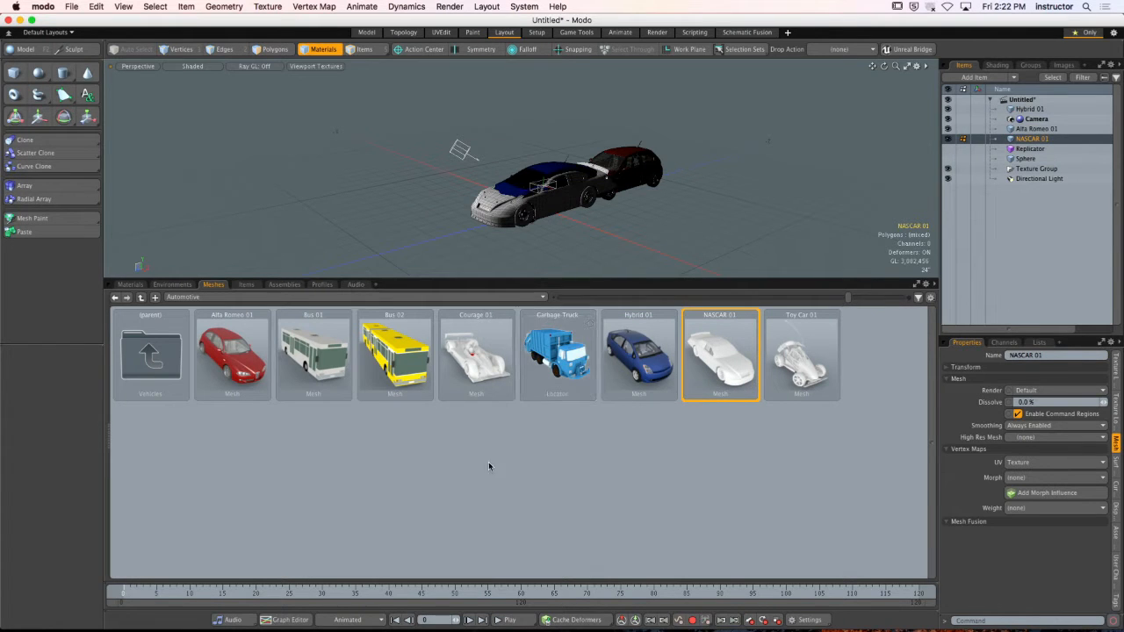
{"action": "double_click", "coordinate": [472, 369]}
{"action": "double_click", "coordinate": [789, 383]}
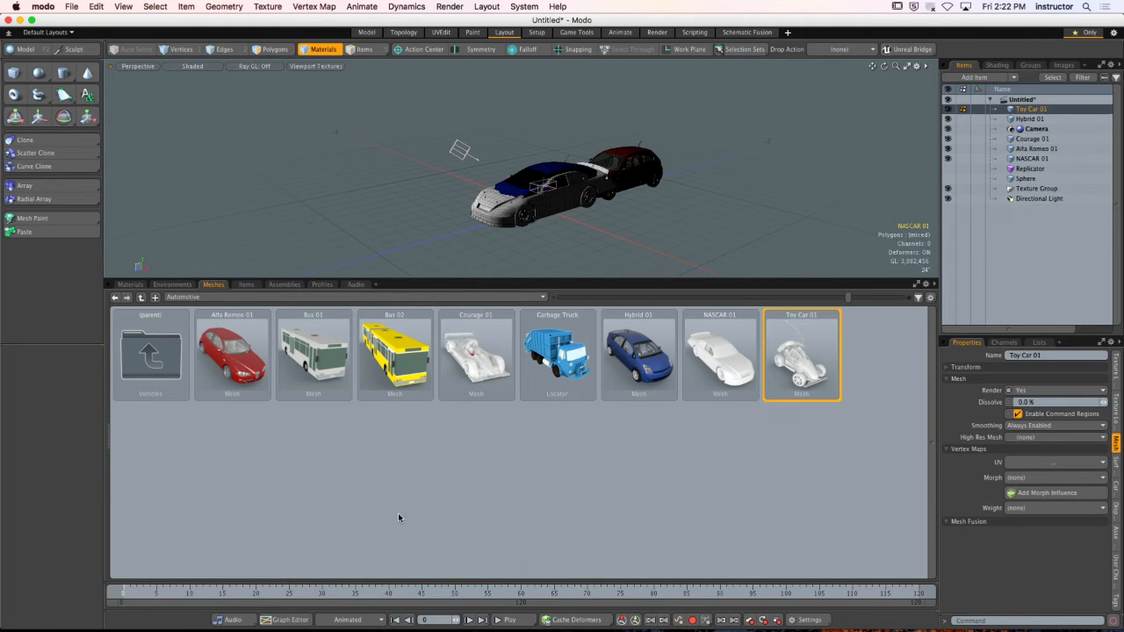
{"action": "double_click", "coordinate": [418, 365]}
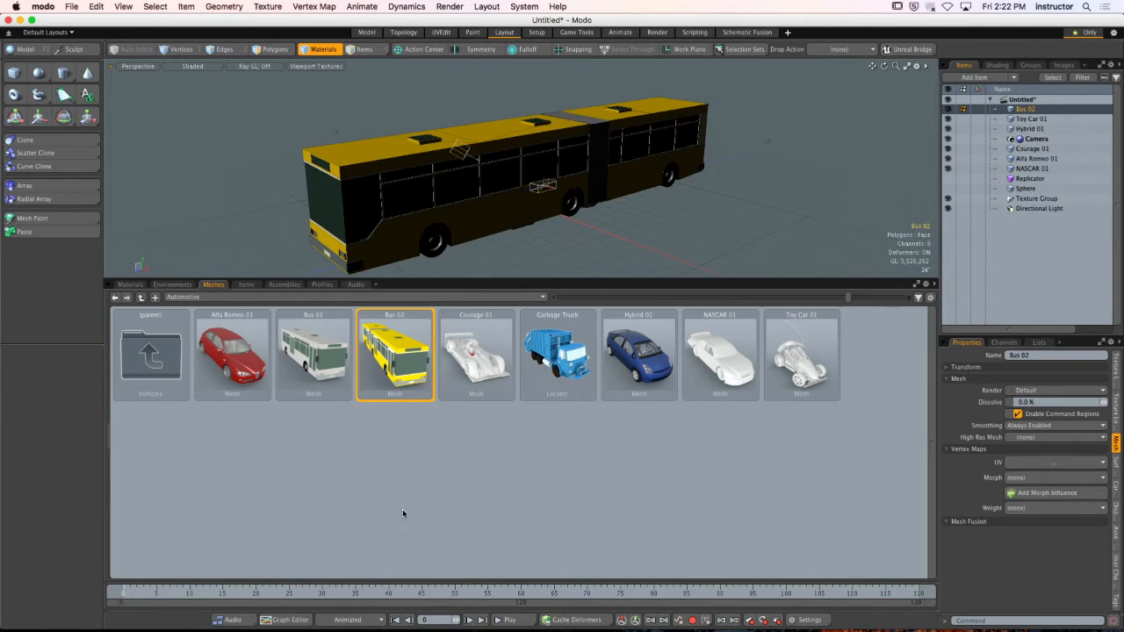
Hide Bus 02, Toy Car 01, Hybrid 01, Courage 01, Alfa Romeo 01 and NASCAR 01.
{"action": "left_click_drag", "start_coordinate": [484, 201], "coordinate": [672, 203], "text": "alt"}
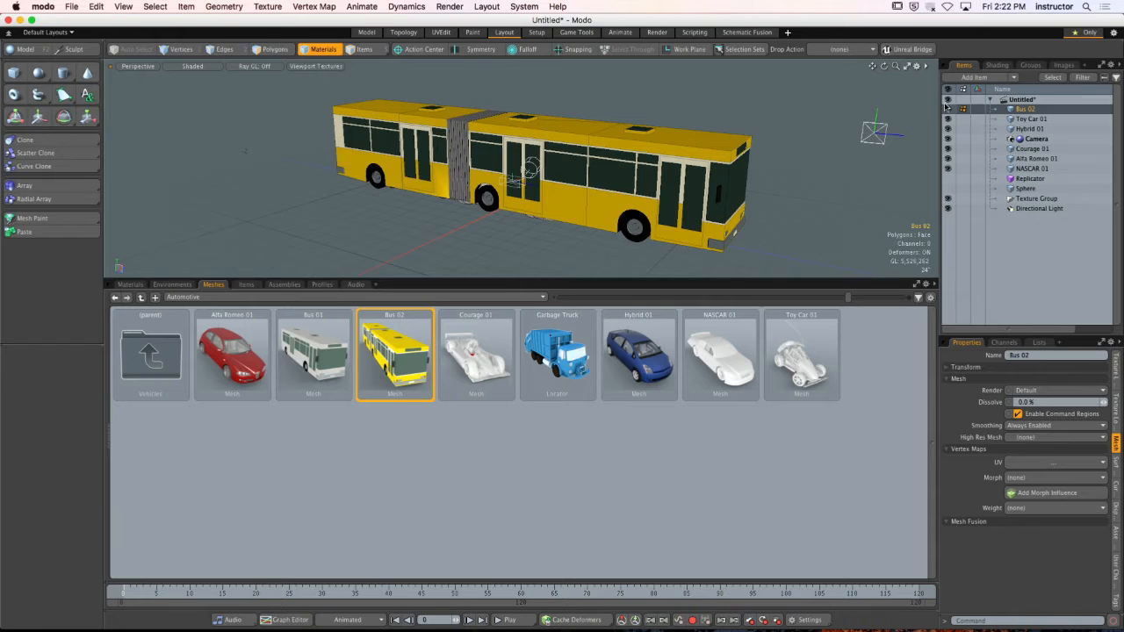
{"action": "left_click", "coordinate": [948, 110]}
{"action": "left_click", "coordinate": [1022, 119]}
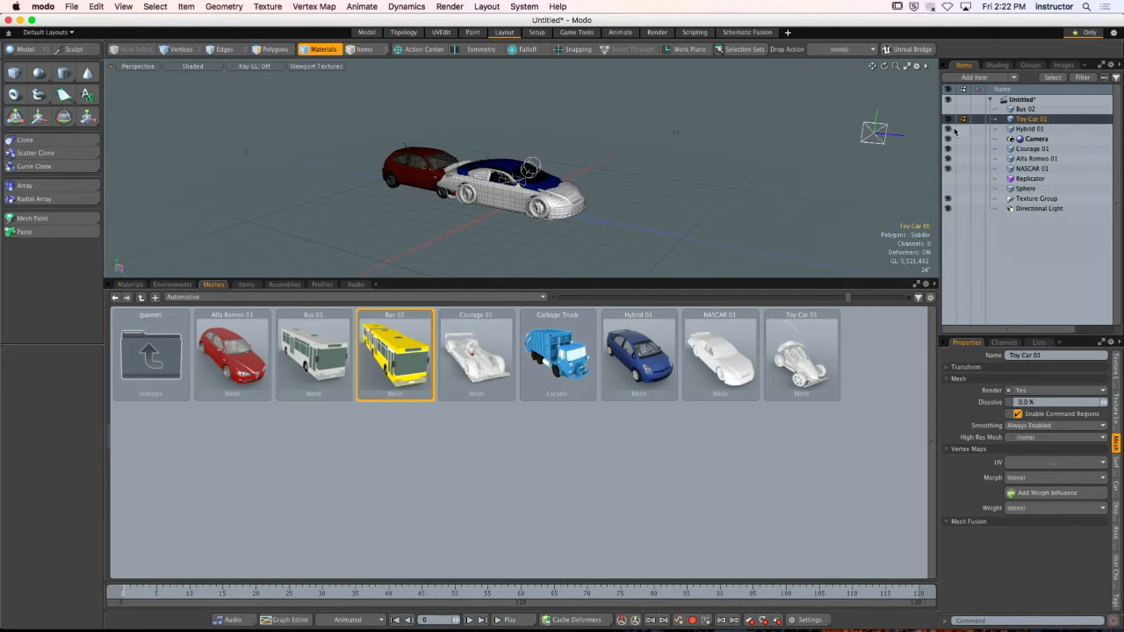
{"action": "left_click", "coordinate": [948, 119]}
{"action": "left_click", "coordinate": [948, 129]}
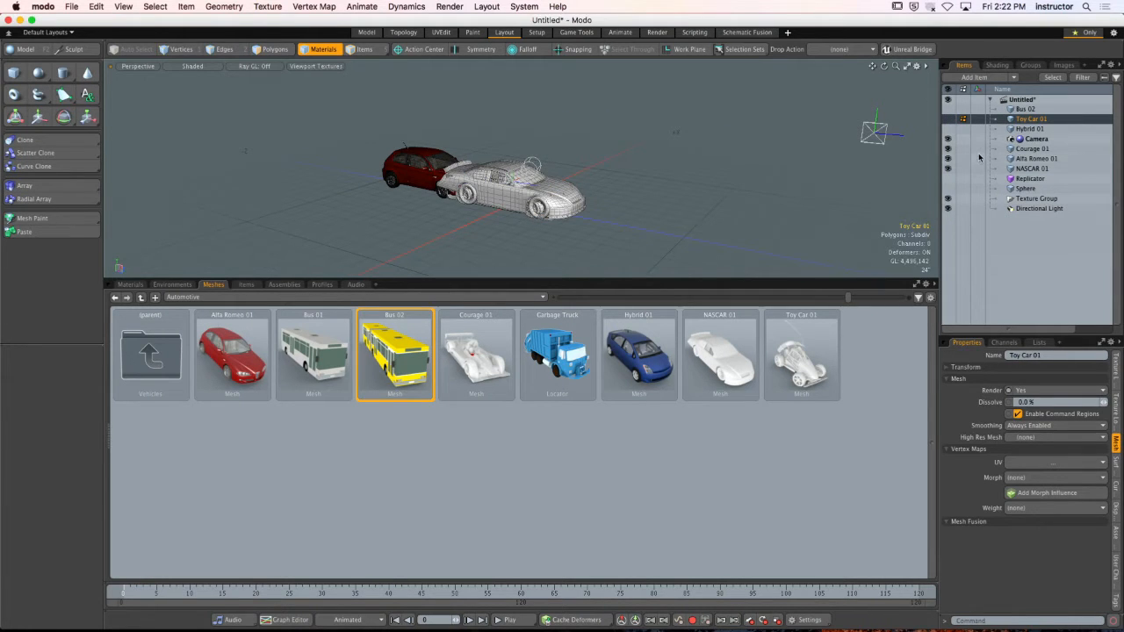
{"action": "left_click", "coordinate": [948, 148]}
{"action": "left_click", "coordinate": [949, 158]}
{"action": "left_click", "coordinate": [948, 167]}
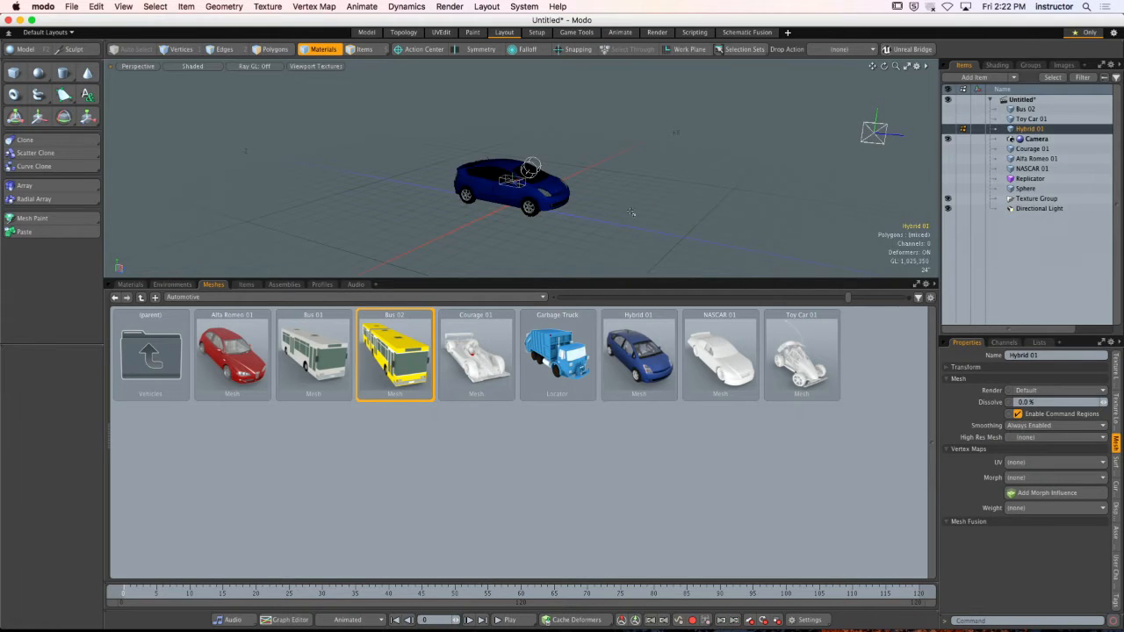
Inspect the Hybrid 01, Courage 01, Alfa Romeo 01 and NASCAR 01 meshes individually.
{"action": "left_click_drag", "start_coordinate": [499, 165], "coordinate": [593, 148], "text": "ctrl+alt"}
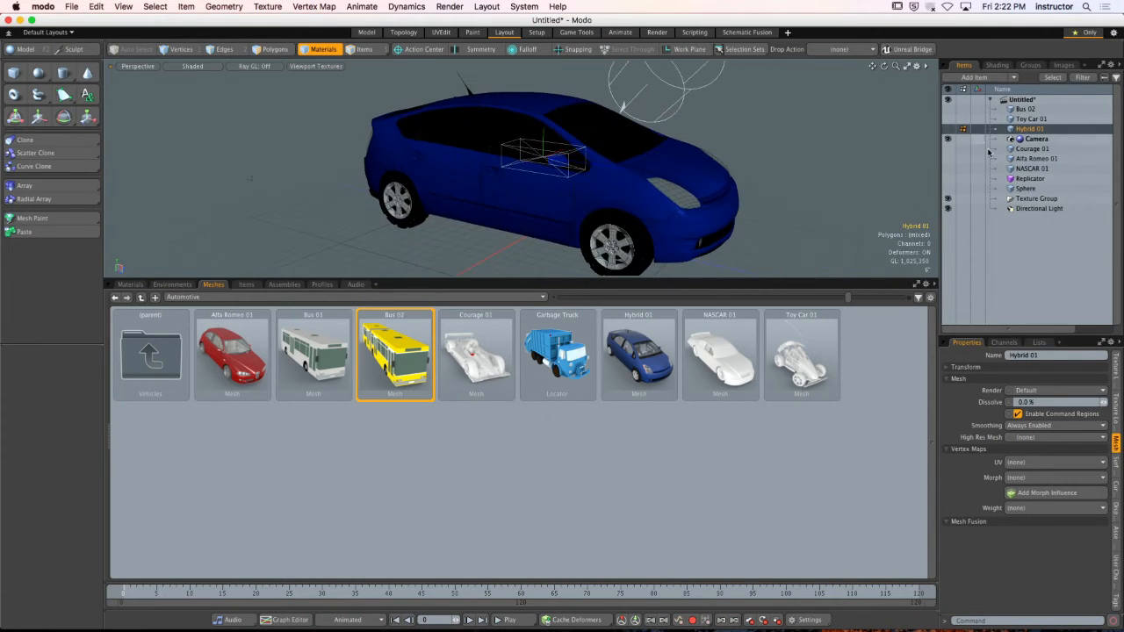
{"action": "left_click", "coordinate": [1018, 150]}
{"action": "left_click_drag", "start_coordinate": [698, 177], "coordinate": [492, 169], "text": "alt"}
{"action": "left_click", "coordinate": [1036, 159]}
{"action": "left_click", "coordinate": [1032, 168]}
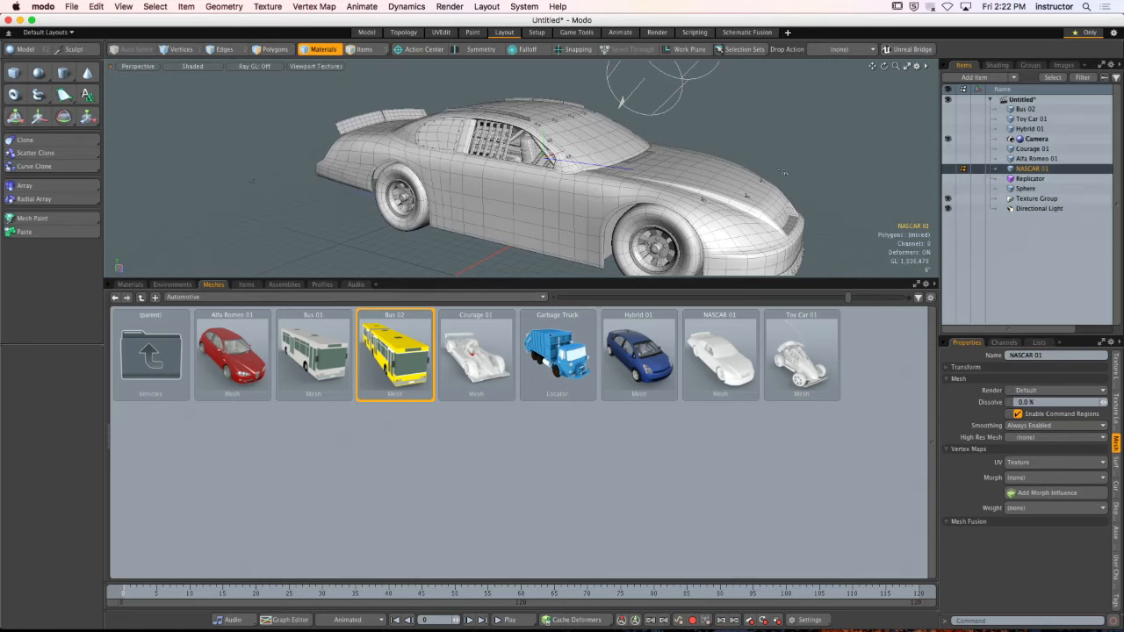
{"action": "mouse_move", "coordinate": [421, 149]}
{"action": "left_mouse_down", "text": "alt"}
{"action": "mouse_move", "coordinate": [316, 140]}
{"action": "mouse_move", "coordinate": [558, 171]}
{"action": "left_mouse_up", "text": "alt"}
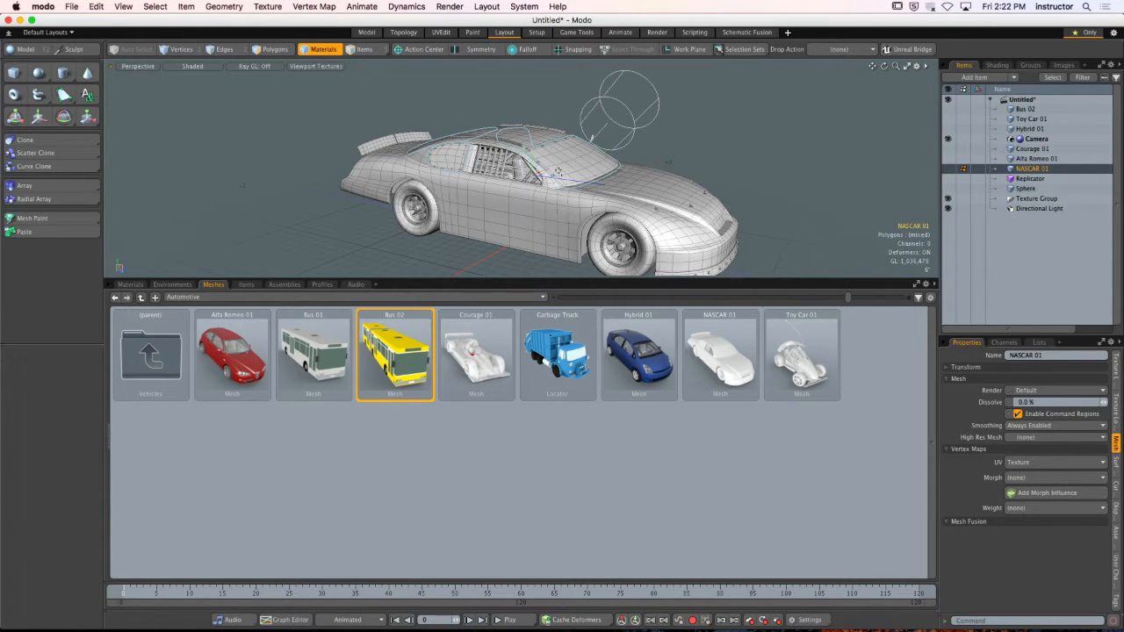
In item selection mode, select Bus 02, Toy Car 01, Hybrid 01, Courage 01, Alfa Romeo 01 and NASCAR 01 together, leaving out the Camera.
{"action": "left_click", "coordinate": [364, 50]}
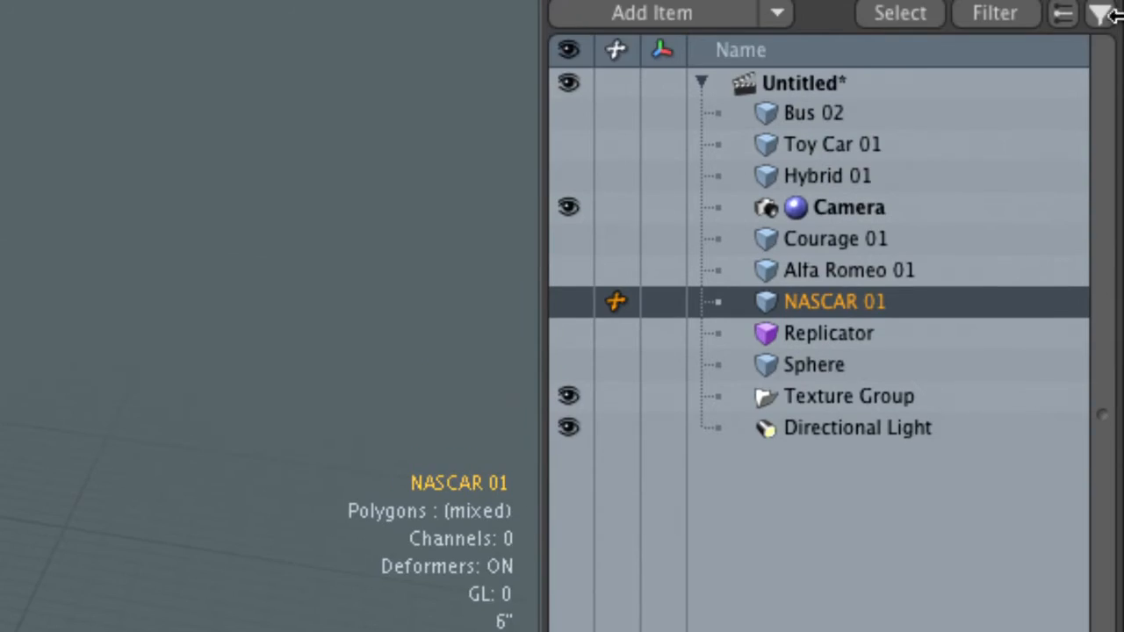
{"action": "left_click", "coordinate": [769, 108]}
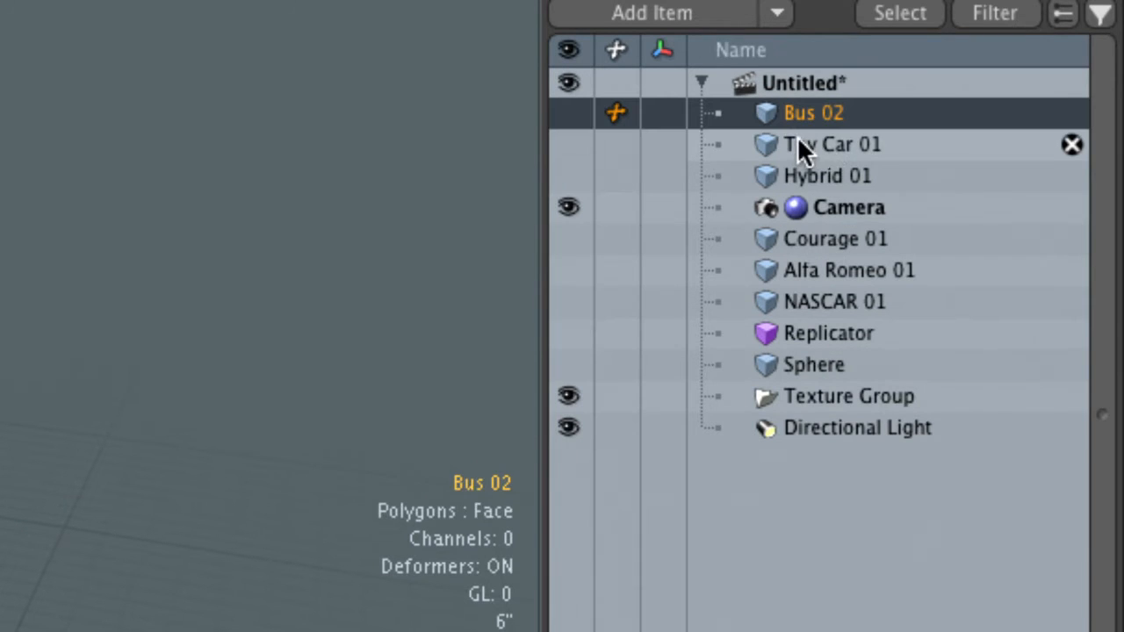
{"action": "left_click", "coordinate": [828, 145], "text": "ctrl"}
{"action": "left_click", "coordinate": [843, 175], "text": "ctrl"}
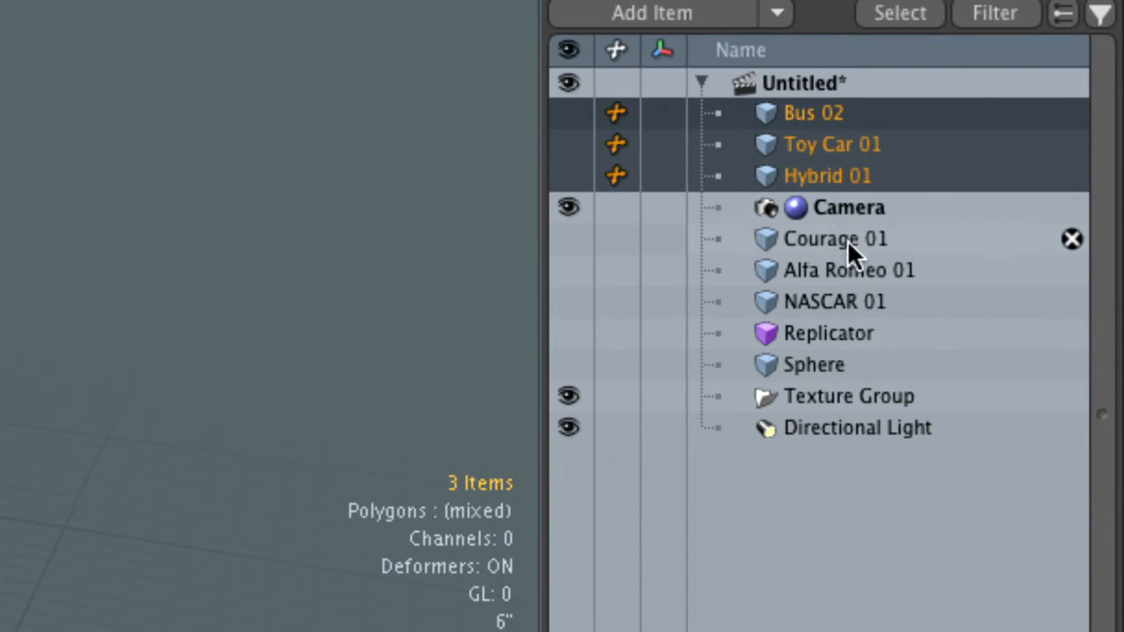
{"action": "left_click", "coordinate": [847, 240], "text": "ctrl"}
{"action": "left_click", "coordinate": [849, 276], "text": "ctrl"}
{"action": "left_click", "coordinate": [844, 296], "text": "ctrl"}
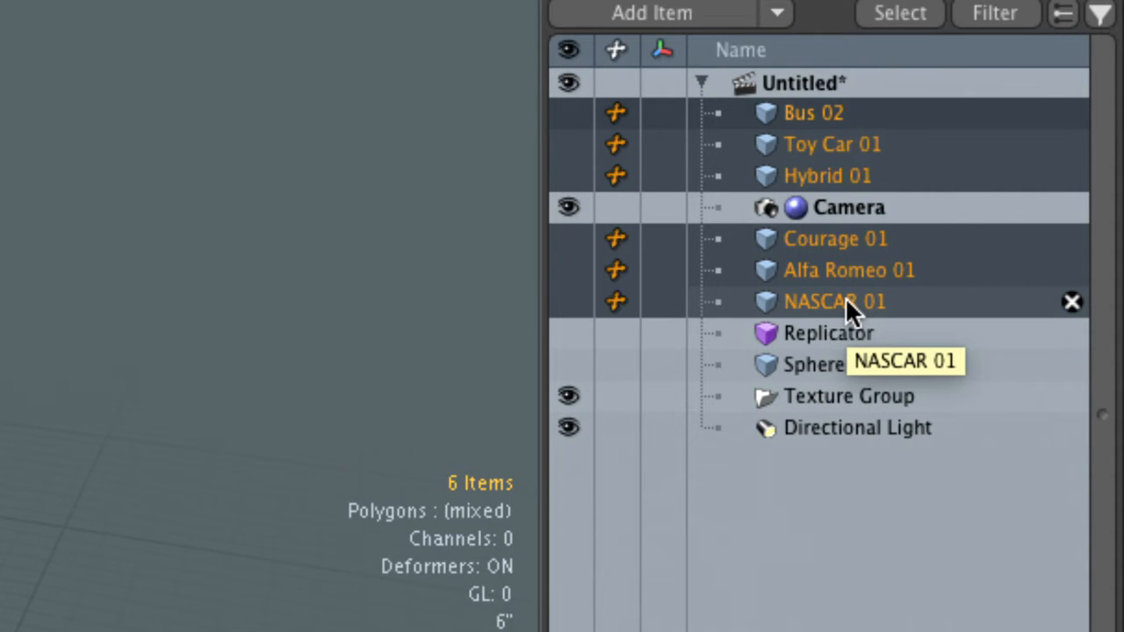
{"action": "left_click", "coordinate": [838, 174]}
{"action": "left_click", "coordinate": [841, 111]}
{"action": "left_click", "coordinate": [855, 145], "text": "ctrl"}
{"action": "left_click", "coordinate": [863, 175], "text": "ctrl"}
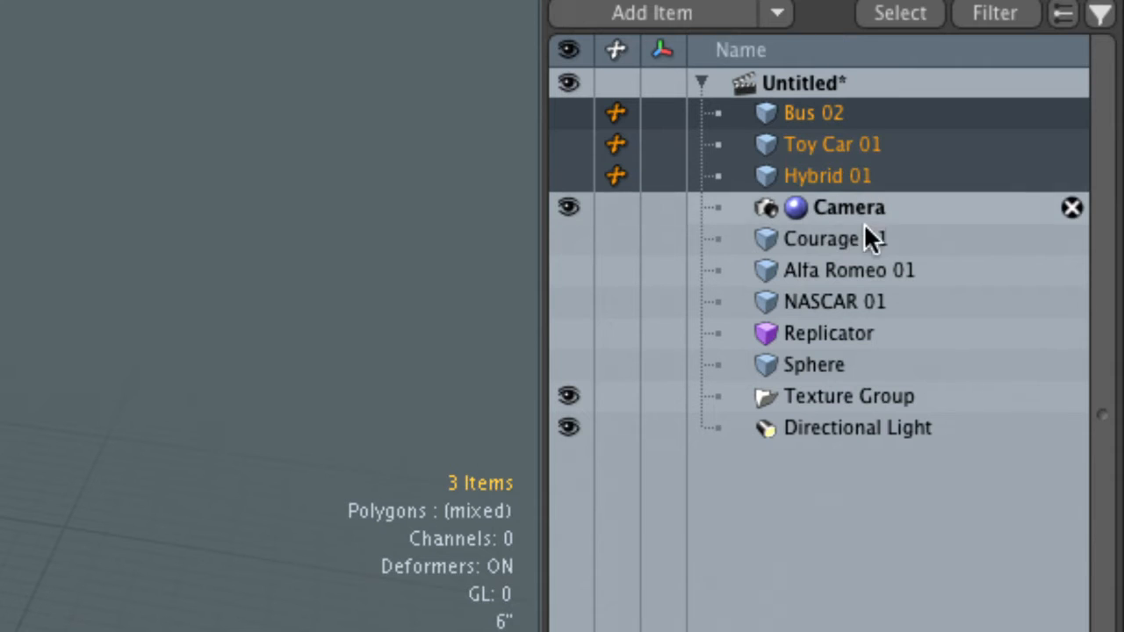
{"action": "left_click", "coordinate": [863, 244], "text": "ctrl"}
{"action": "left_click", "coordinate": [863, 273], "text": "ctrl"}
{"action": "left_click", "coordinate": [855, 301], "text": "ctrl"}
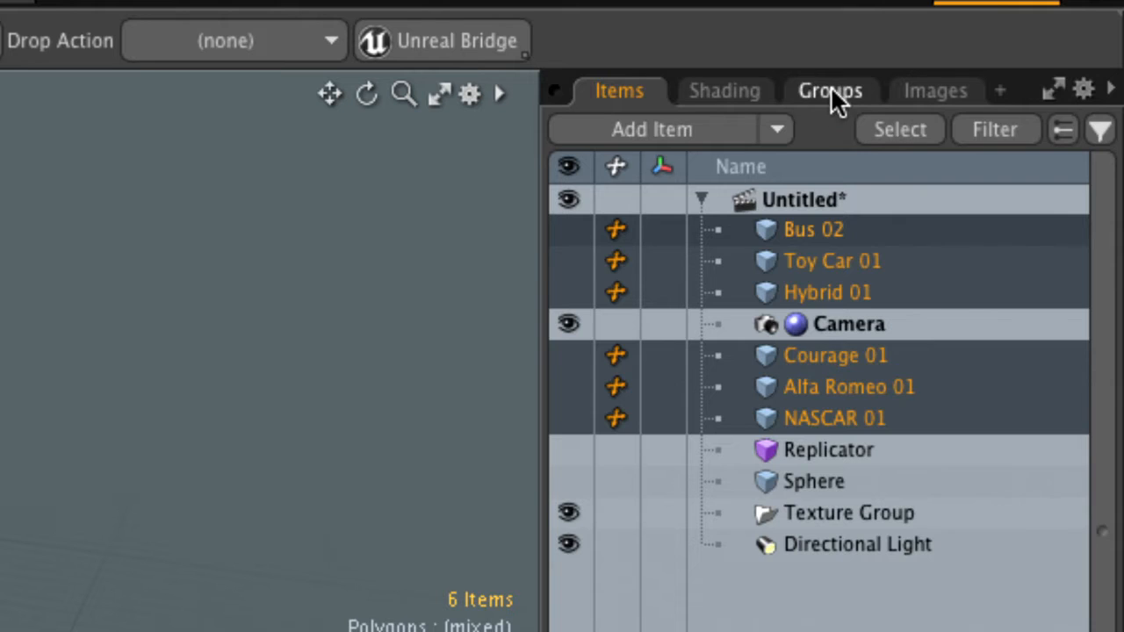
Create a Standard group named Cars from the selected items.
{"action": "left_click", "coordinate": [834, 95]}
{"action": "left_click", "coordinate": [644, 138]}
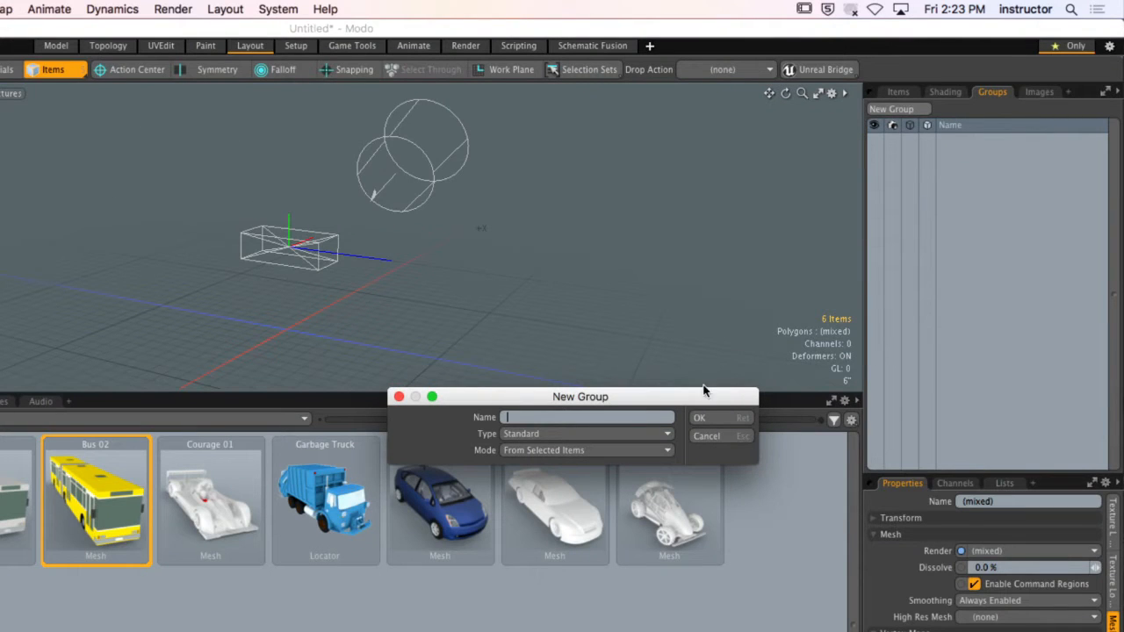
{"action": "left_click_drag", "start_coordinate": [676, 402], "coordinate": [824, 163]}
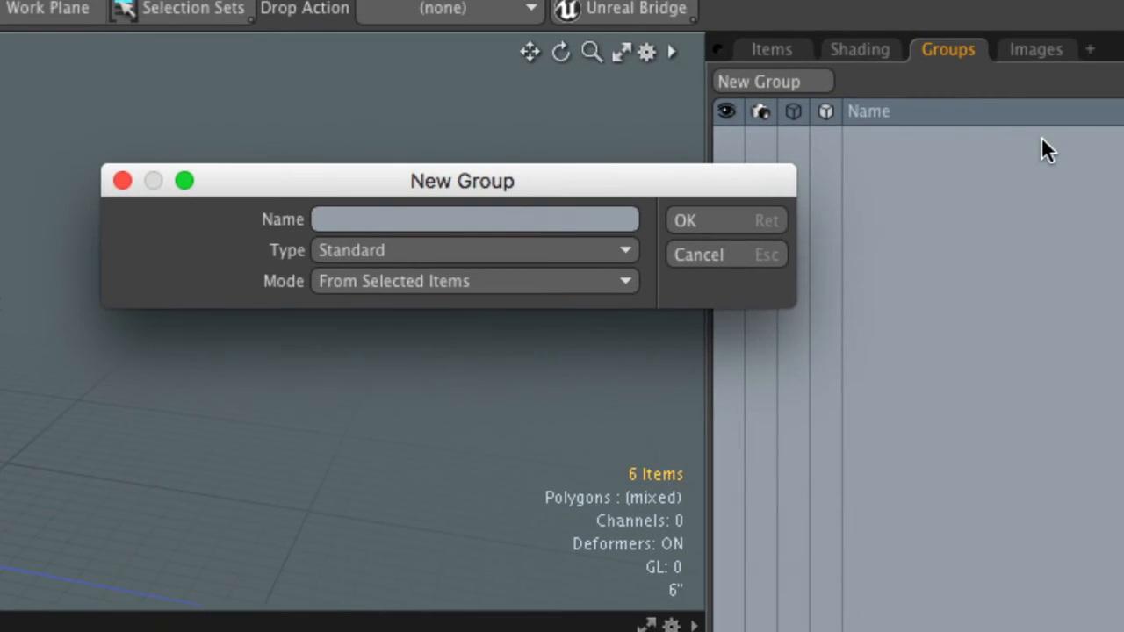
{"action": "left_click", "coordinate": [321, 219]}
{"action": "type", "text": "Cars"}
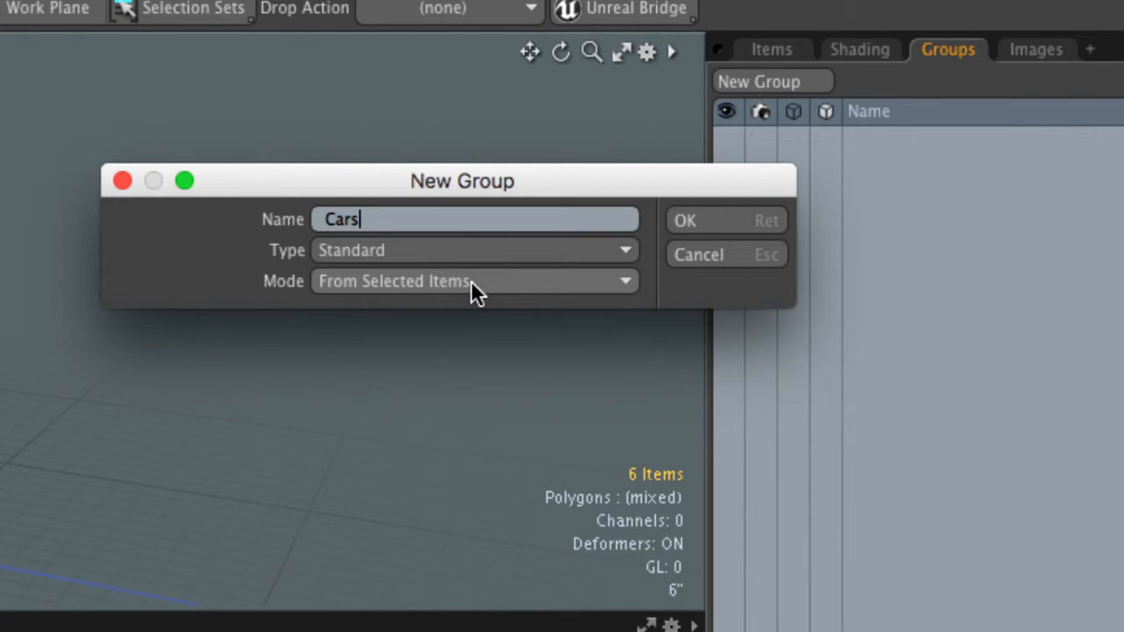
{"action": "left_click", "coordinate": [689, 221]}
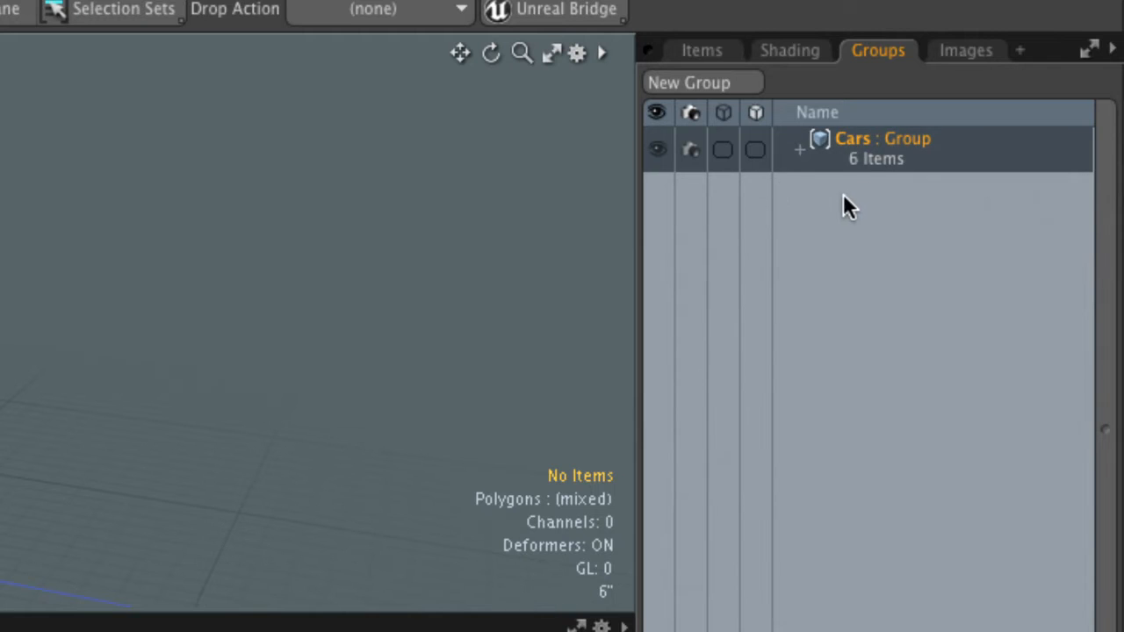
Expand the Cars group to review its member meshes, and clear the selection.
{"action": "left_click", "coordinate": [799, 153]}
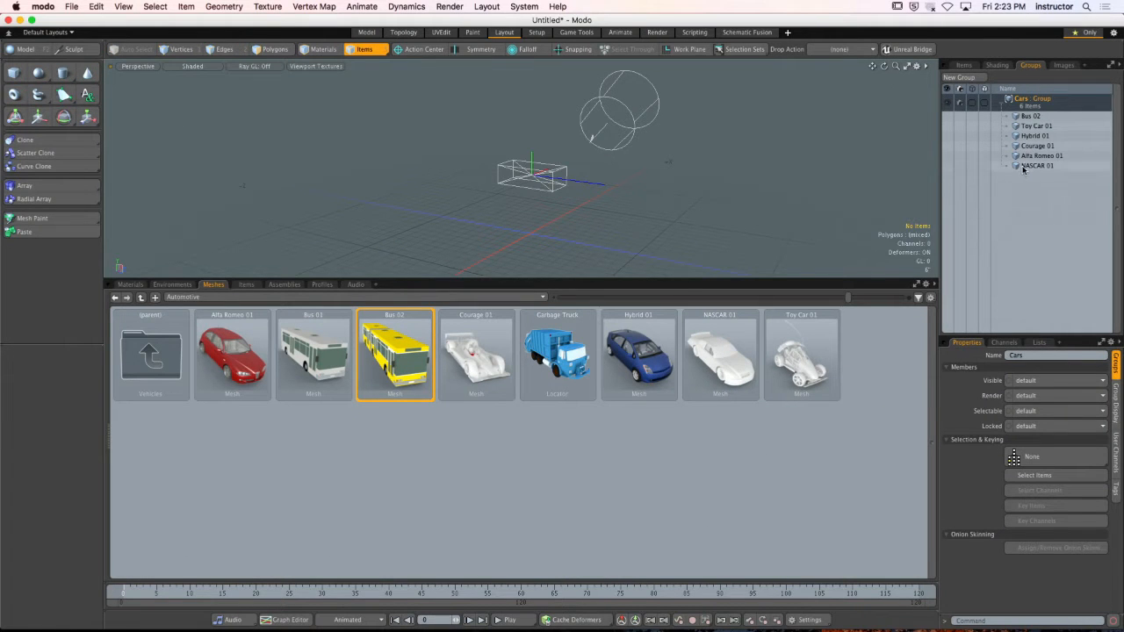
{"action": "left_click", "coordinate": [1023, 167]}
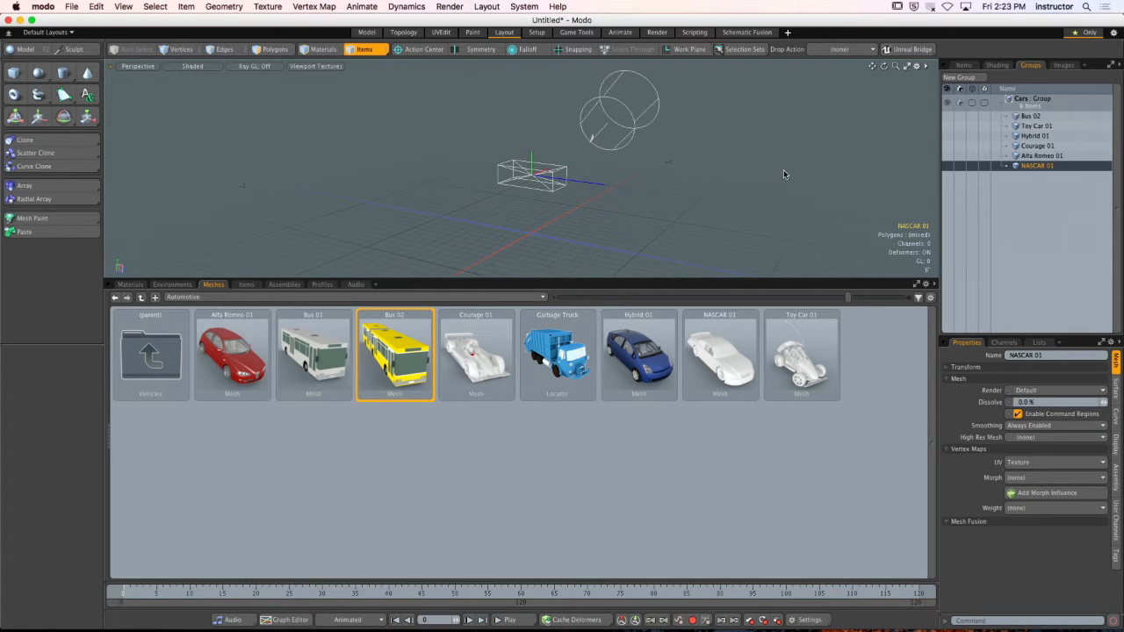
{"action": "left_click", "coordinate": [784, 174]}
Show the Sphere and the Replicator, and set the Replicator's prototype to the Cars group.
{"action": "left_click", "coordinate": [960, 66]}
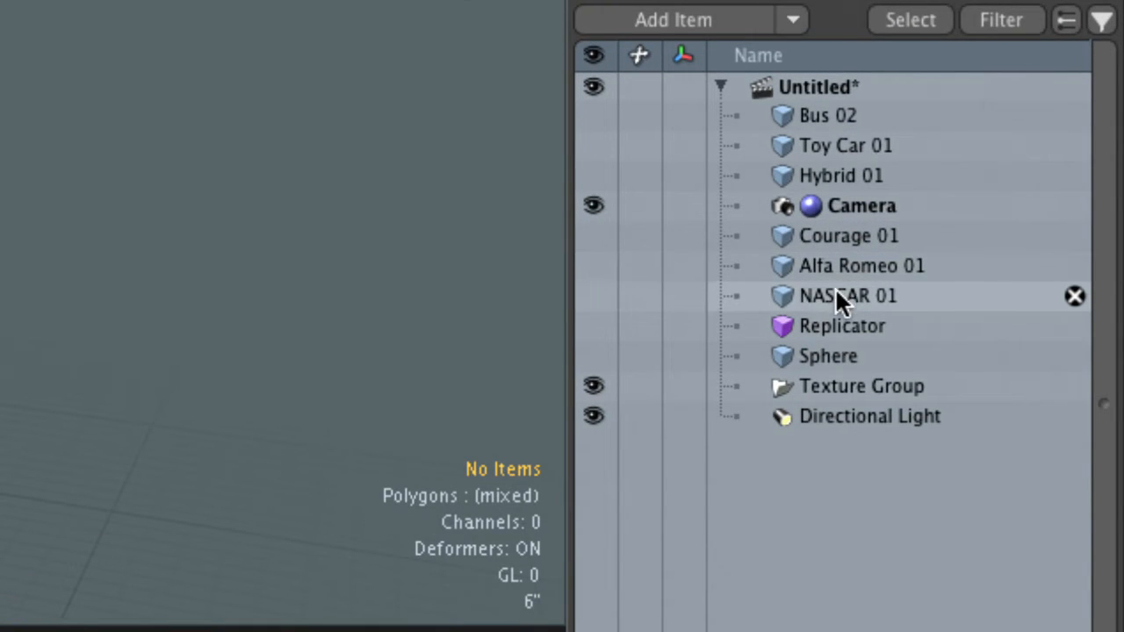
{"action": "left_click", "coordinate": [594, 356]}
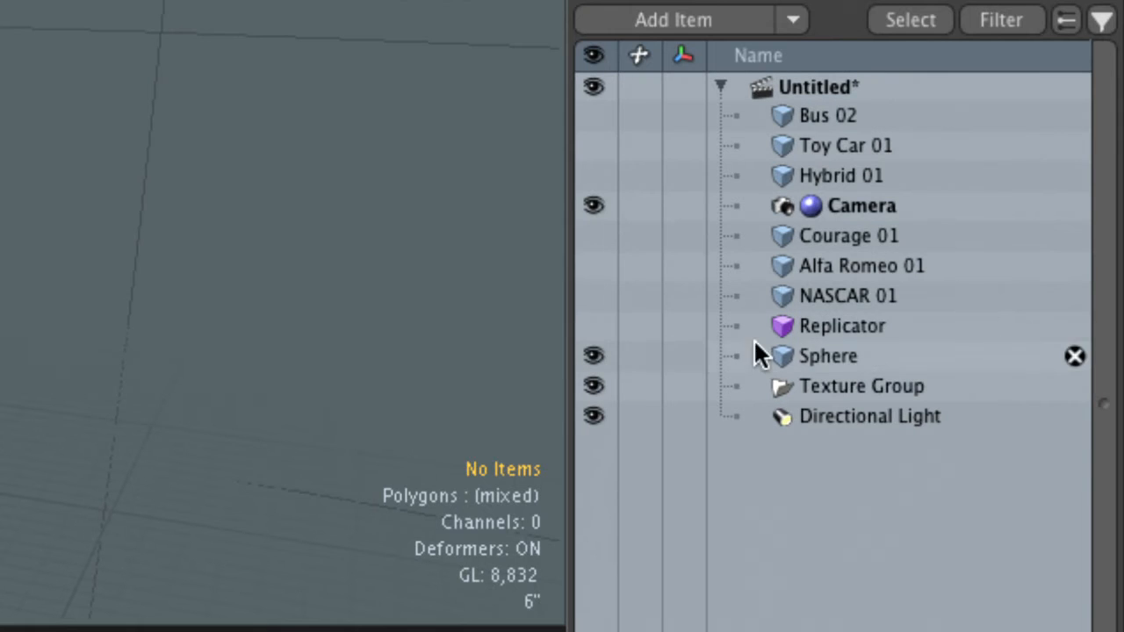
{"action": "left_click", "coordinate": [800, 328]}
{"action": "left_click", "coordinate": [597, 327]}
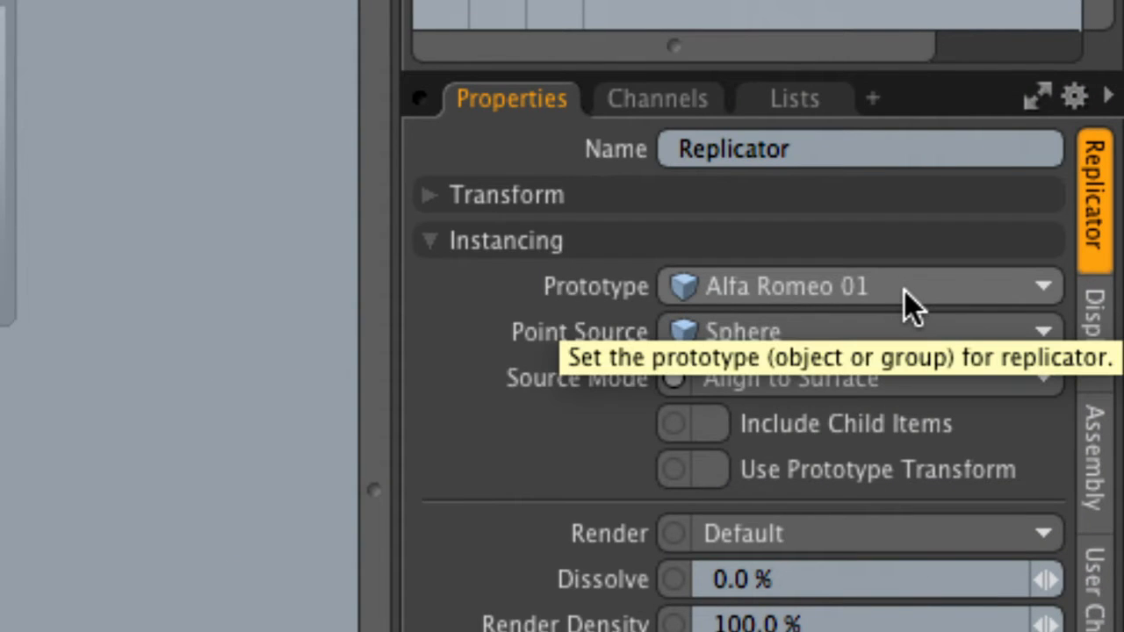
{"action": "left_click", "coordinate": [854, 290]}
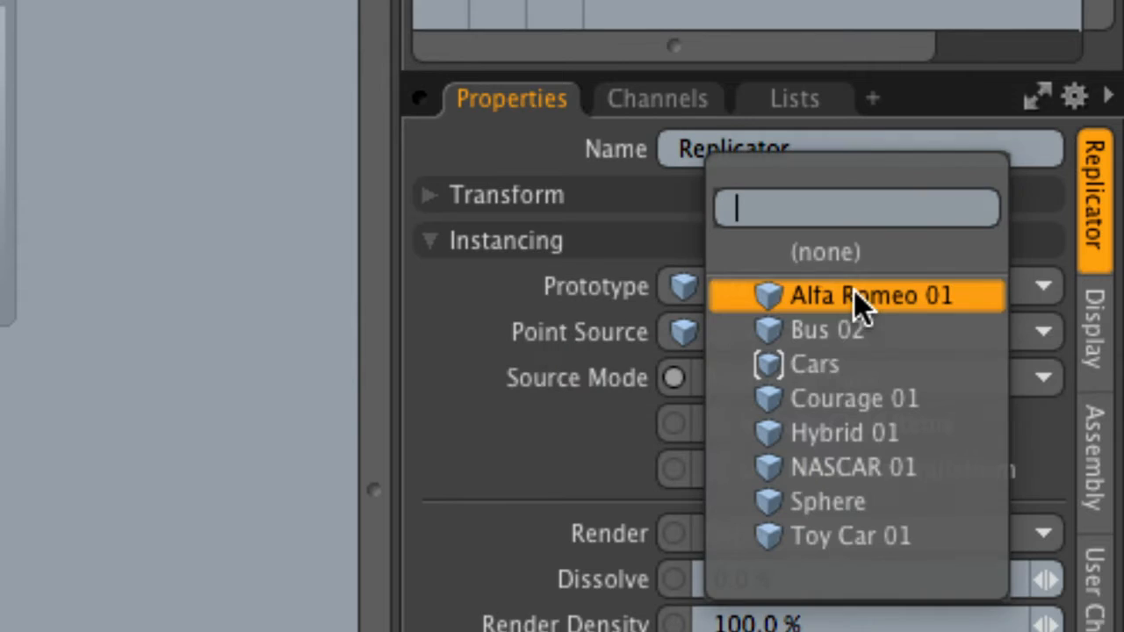
{"action": "left_click", "coordinate": [787, 364]}
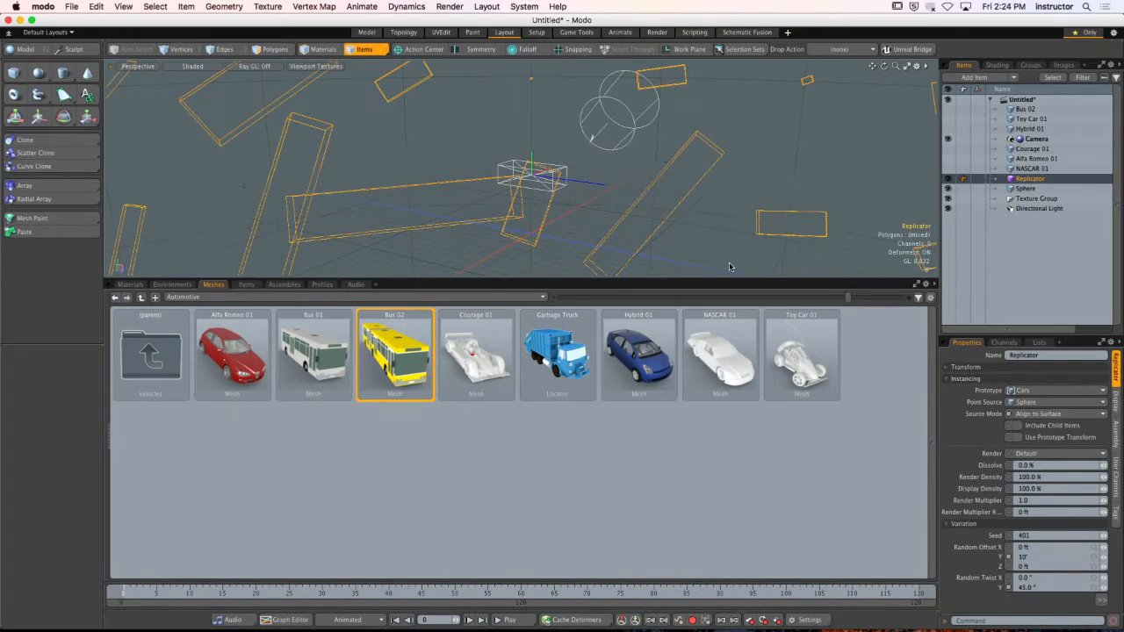
Enlarge the 3D viewport, then switch to the Render layout and examine the car-covered sphere from several angles in the preview.
{"action": "left_click_drag", "start_coordinate": [675, 278], "coordinate": [675, 408]}
{"action": "scroll", "coordinate": [626, 253], "scroll_direction": "down", "scroll_amount": 8}
{"action": "scroll", "coordinate": [626, 253], "scroll_direction": "down", "scroll_amount": 8}
{"action": "left_click_drag", "start_coordinate": [657, 287], "coordinate": [778, 234], "text": "alt"}
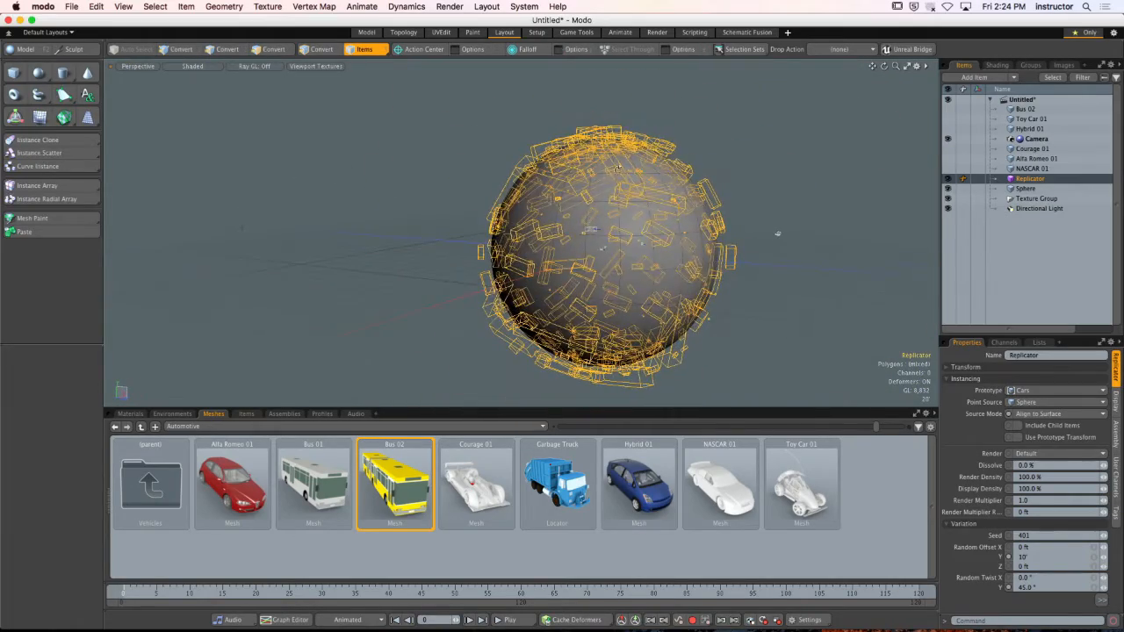
{"action": "left_click", "coordinate": [658, 32]}
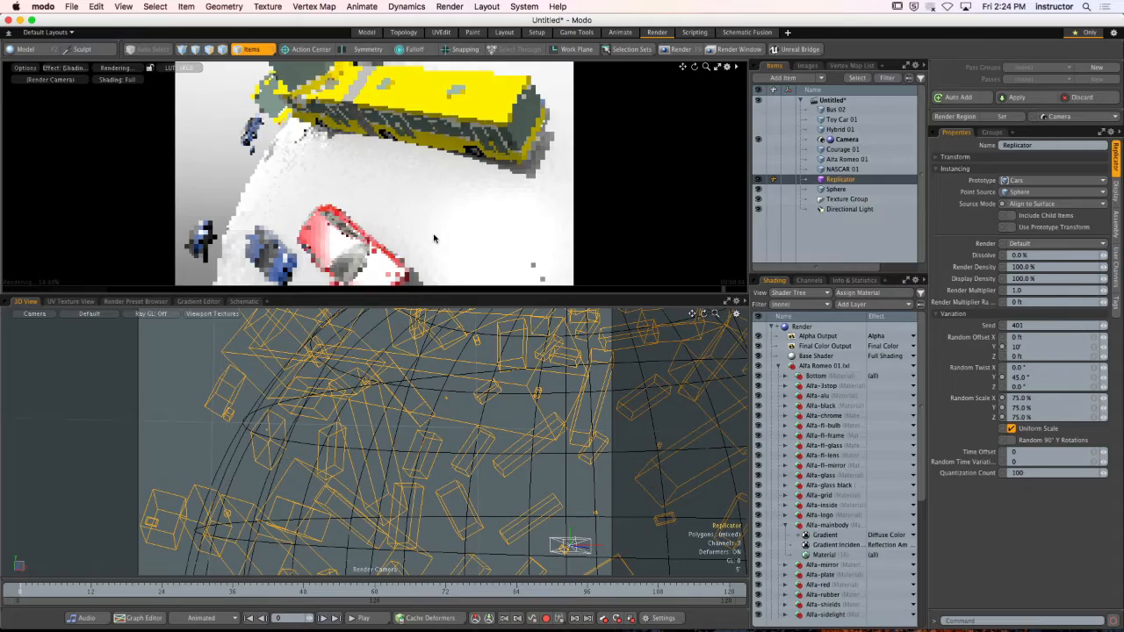
{"action": "left_click_drag", "start_coordinate": [429, 203], "coordinate": [259, 180], "text": "ctrl+alt"}
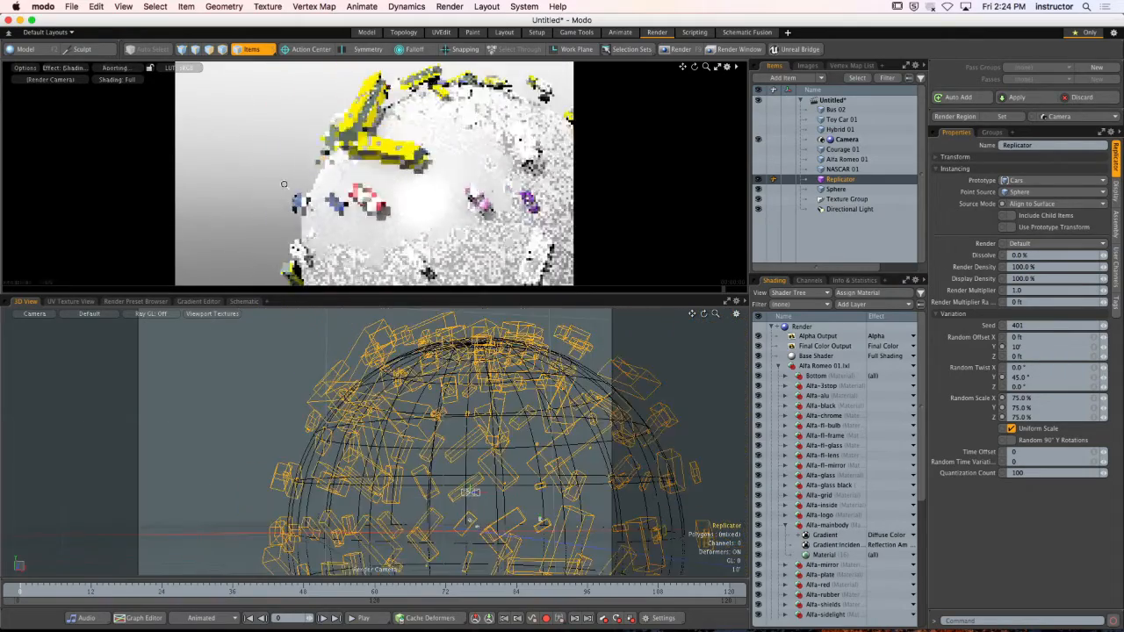
{"action": "left_click_drag", "start_coordinate": [356, 158], "coordinate": [367, 85], "text": "alt+shift"}
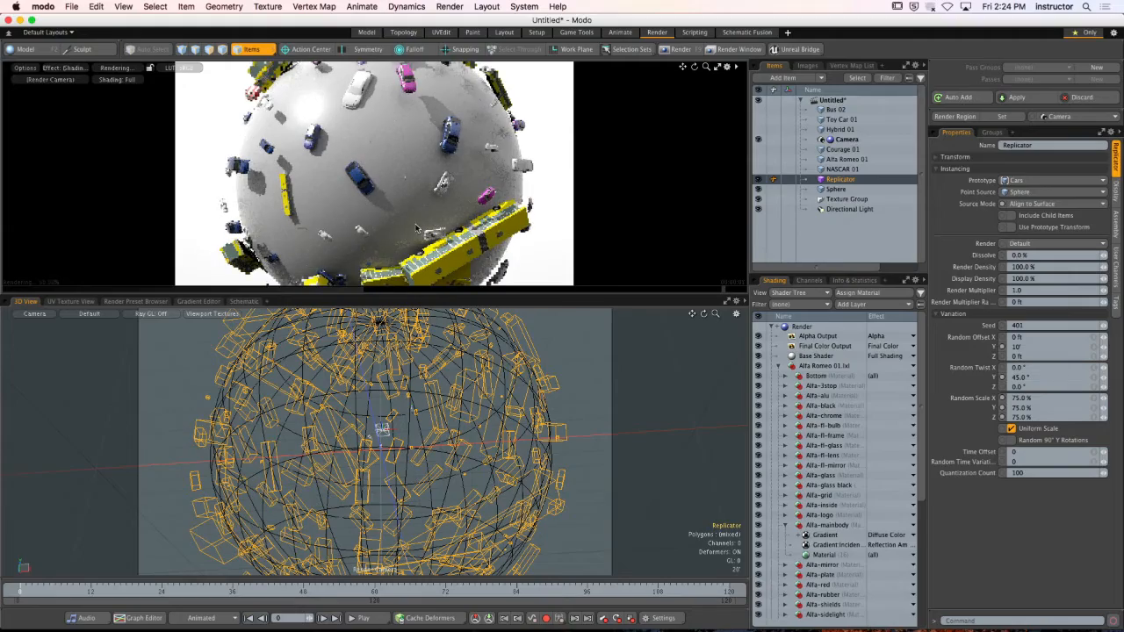
{"action": "left_click_drag", "start_coordinate": [411, 170], "coordinate": [457, 193], "text": "alt"}
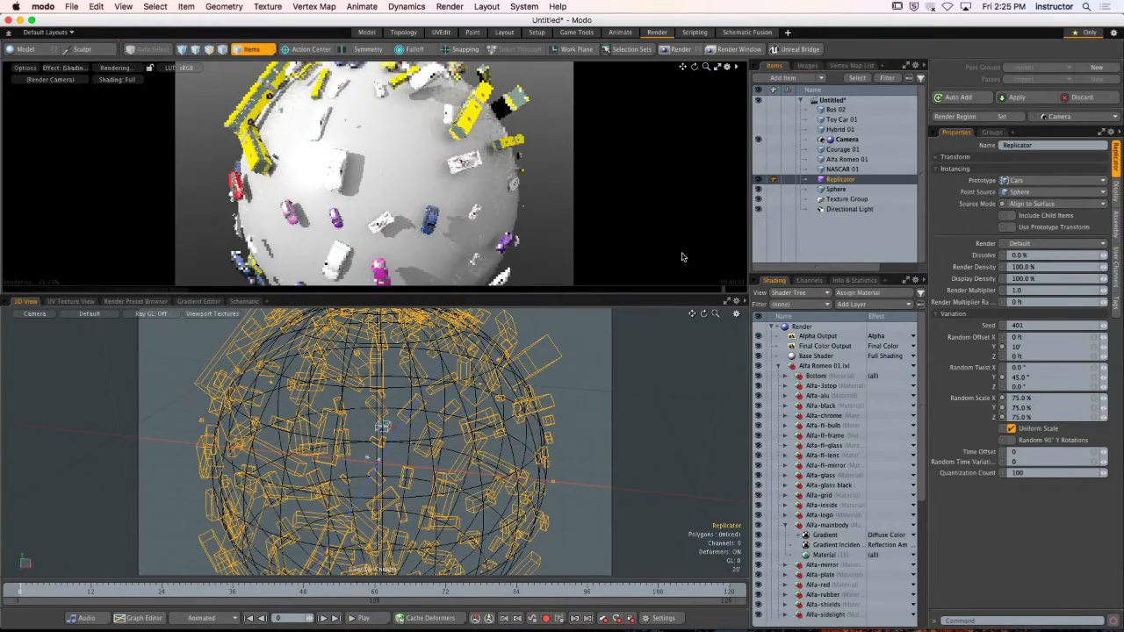
{"action": "left_click_drag", "start_coordinate": [391, 167], "coordinate": [449, 208], "text": "alt"}
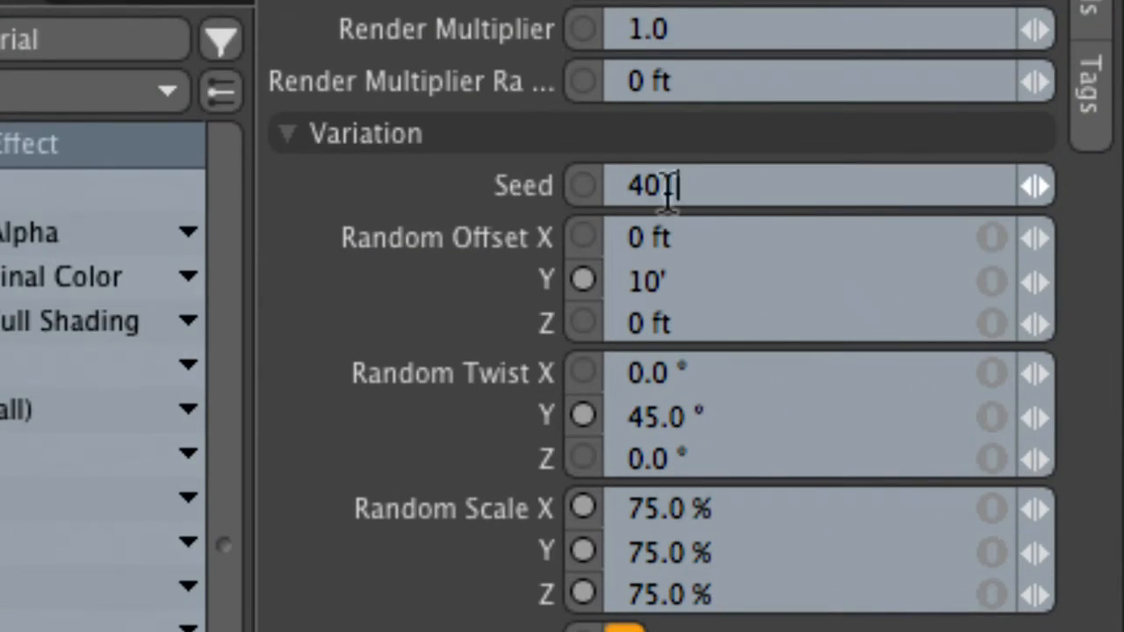
Set the Replicator's variation Seed to 402.
{"action": "left_click", "coordinate": [789, 230]}
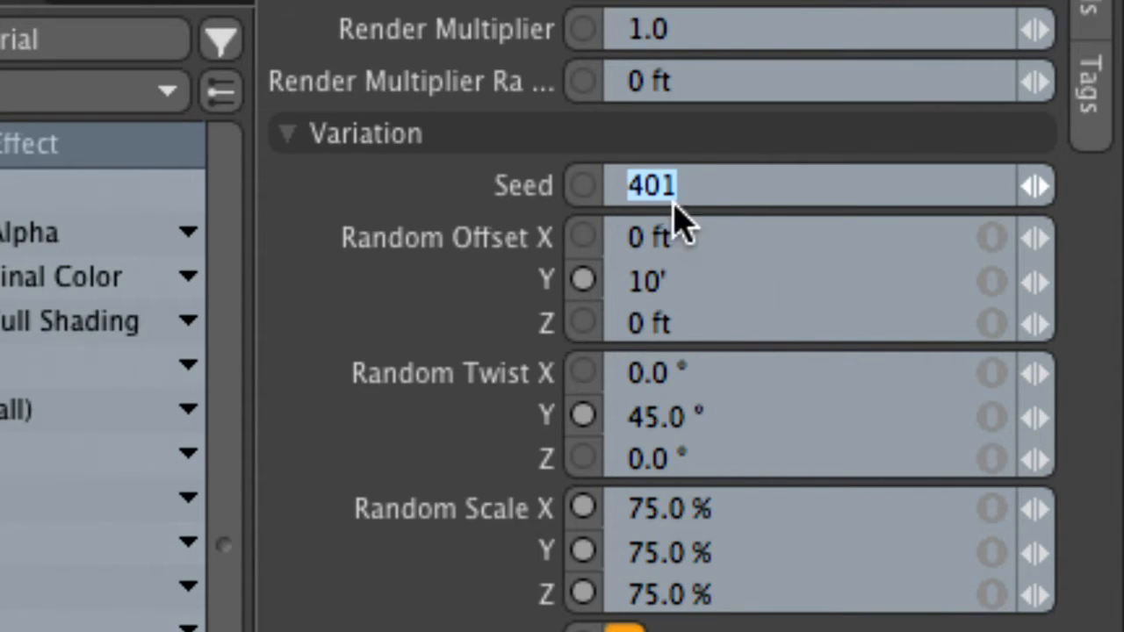
{"action": "double_click", "coordinate": [696, 187]}
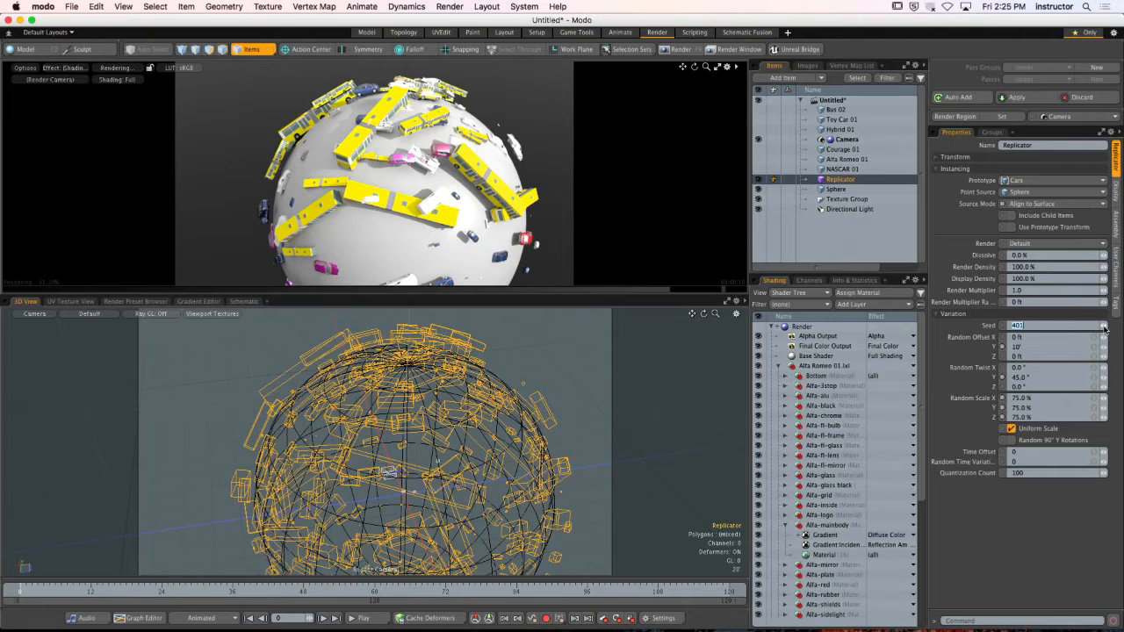
{"action": "left_click", "coordinate": [1103, 325]}
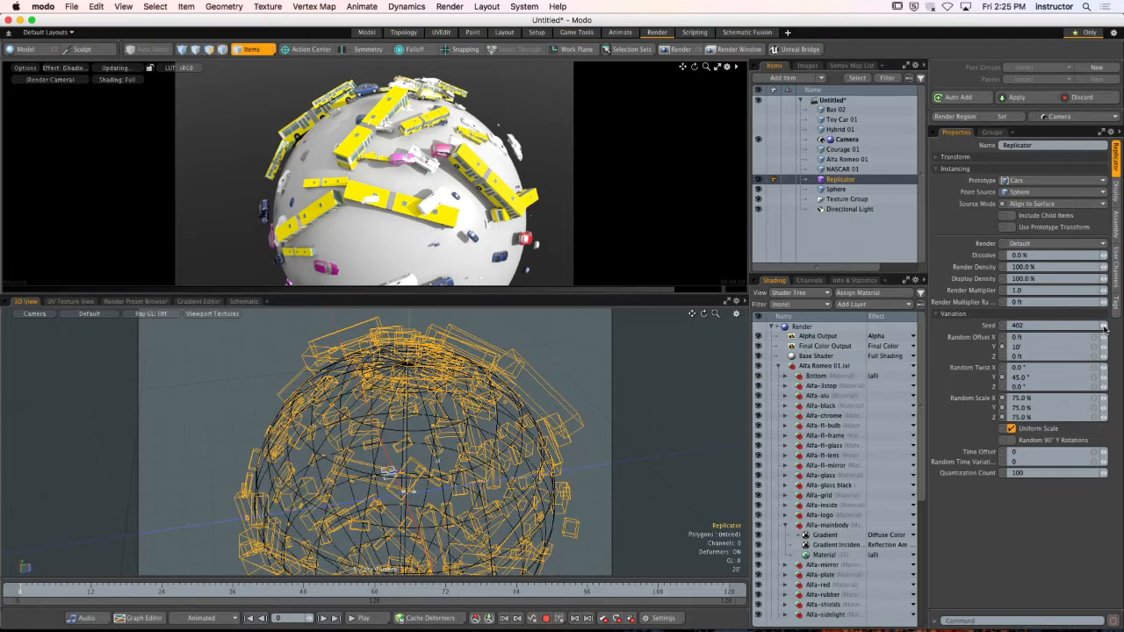
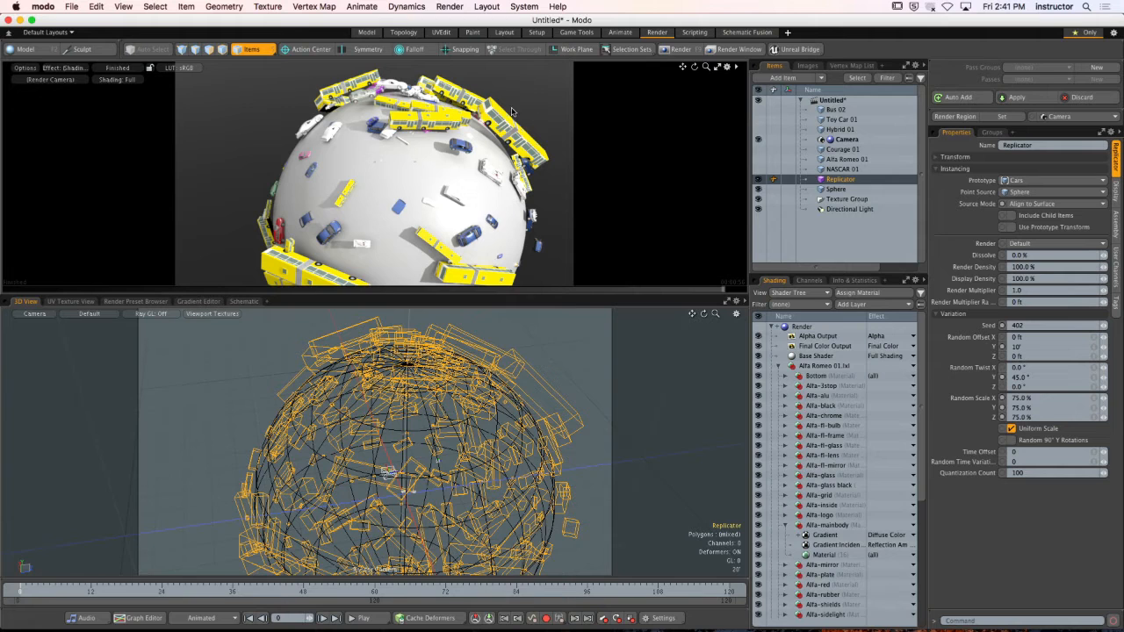
Switch to the Setup layout and maximize the perspective viewport.
{"action": "left_click", "coordinate": [535, 32]}
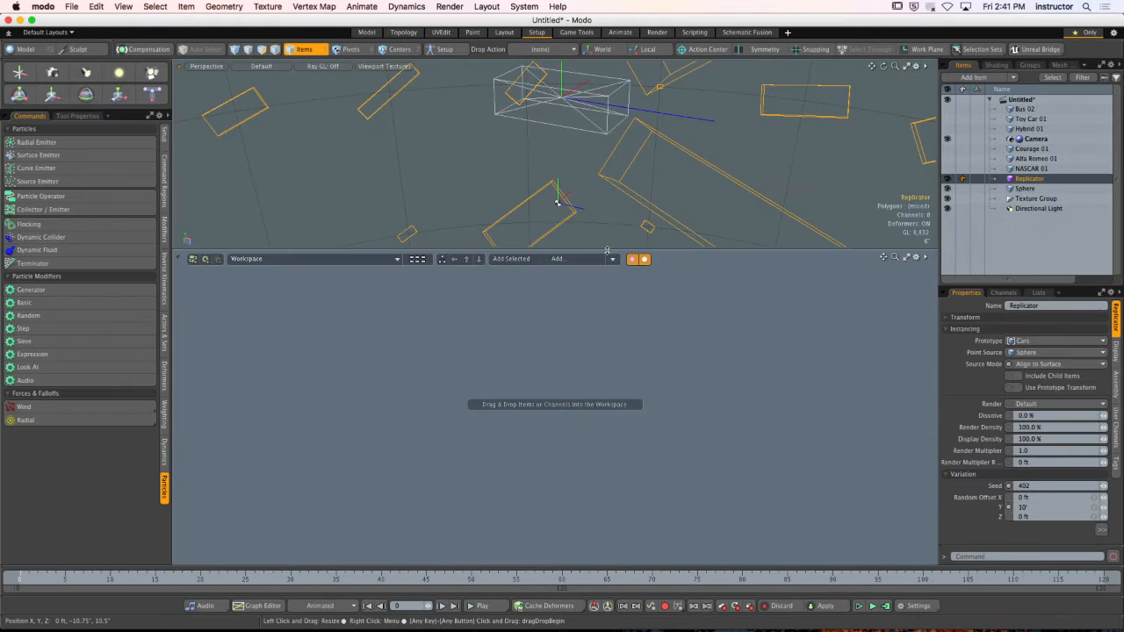
{"action": "left_click", "coordinate": [907, 66]}
{"action": "scroll", "coordinate": [627, 263], "scroll_direction": "down", "scroll_amount": 15}
{"action": "scroll", "coordinate": [627, 264], "scroll_direction": "up", "scroll_amount": 10}
Delete the Sphere item from the scene.
{"action": "left_click", "coordinate": [808, 221]}
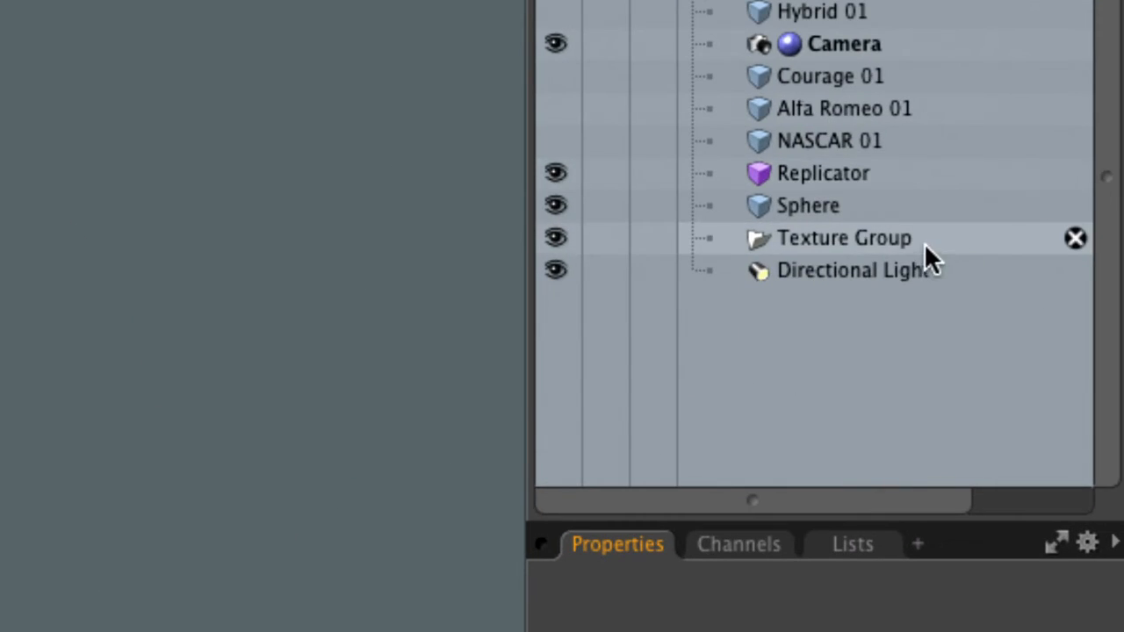
{"action": "left_click", "coordinate": [856, 206]}
{"action": "left_click", "coordinate": [1075, 206]}
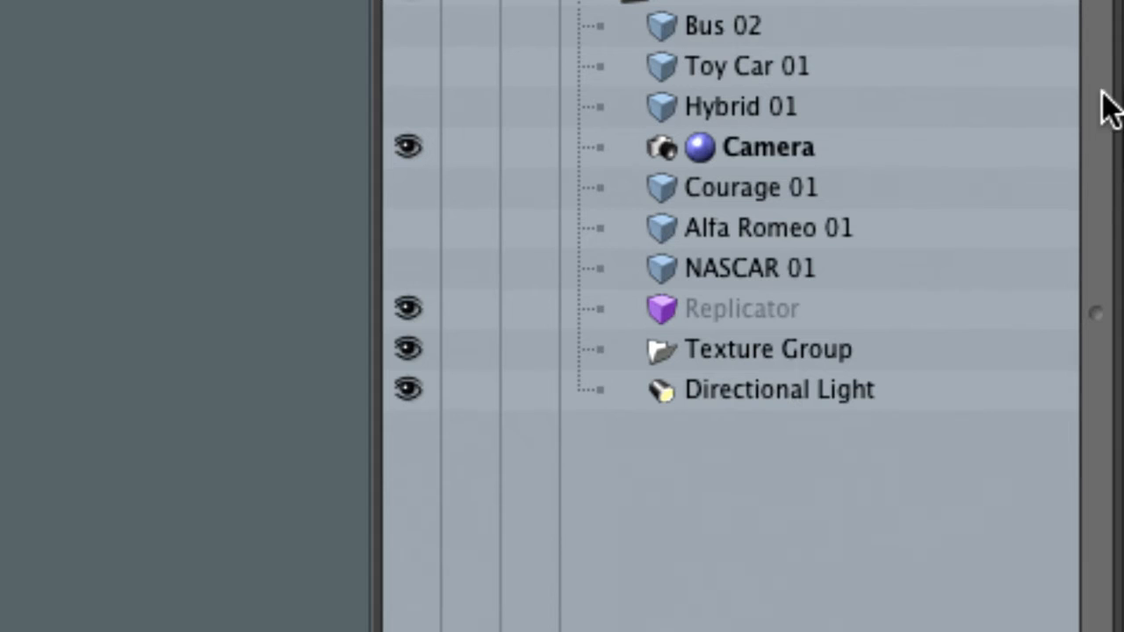
Select the six vehicle meshes: Bus 02, Toy Car 01, Hybrid 01, Courage 01, Alfa Romeo 01 and NASCAR 01.
{"action": "left_click", "coordinate": [832, 32]}
{"action": "left_click", "coordinate": [834, 91], "text": "shift"}
{"action": "left_click", "coordinate": [828, 132], "text": "shift"}
{"action": "left_click", "coordinate": [814, 211], "text": "shift"}
{"action": "left_click", "coordinate": [818, 251], "text": "shift"}
{"action": "left_click", "coordinate": [809, 297], "text": "shift"}
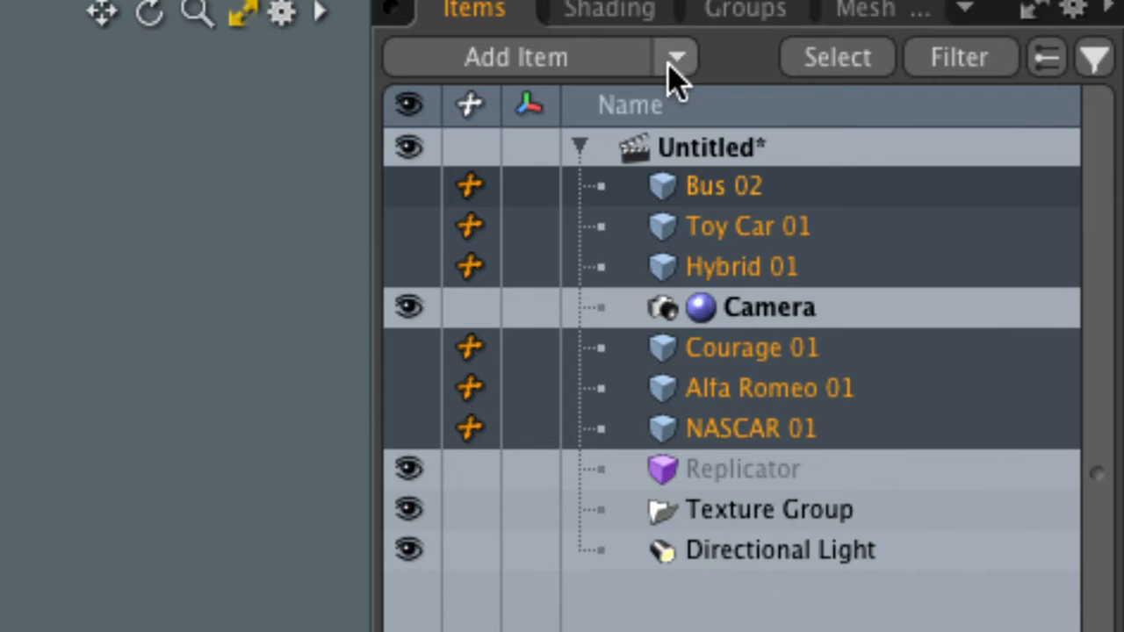
Try adding a Group Locator item with the vehicle meshes selected, and undo the addition.
{"action": "left_click", "coordinate": [675, 12]}
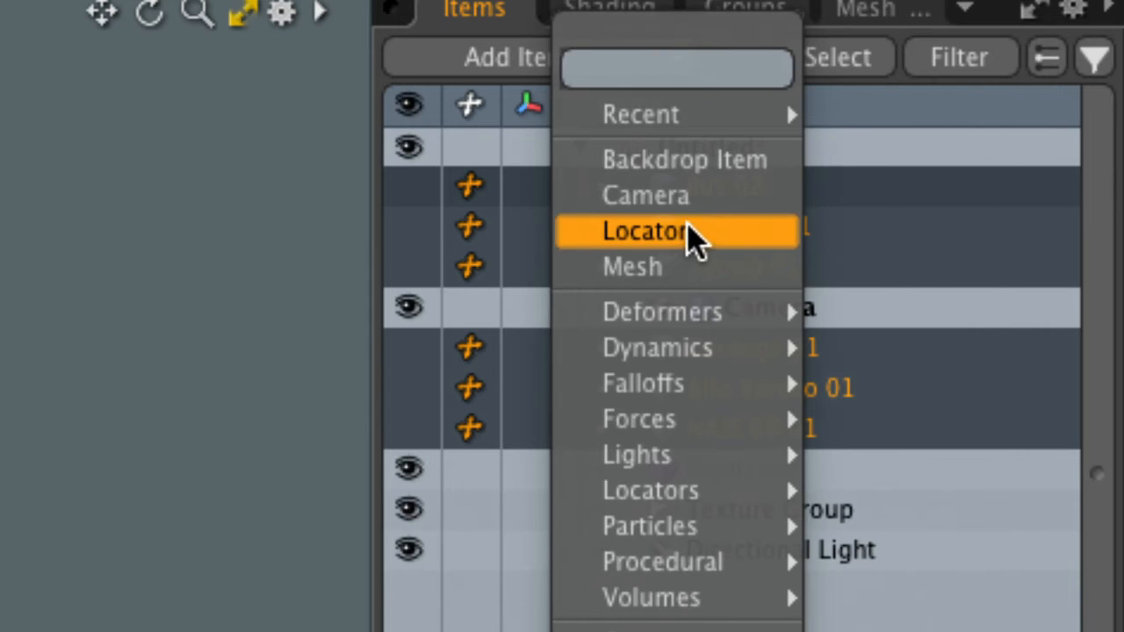
{"action": "mouse_move", "coordinate": [697, 441]}
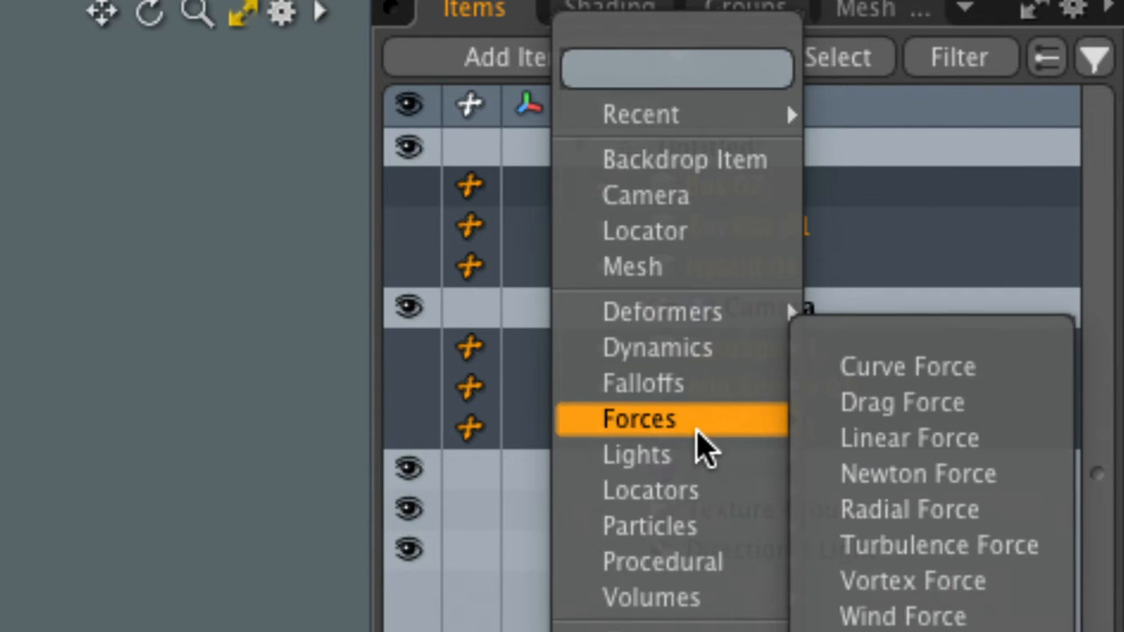
{"action": "mouse_move", "coordinate": [708, 483]}
{"action": "left_click", "coordinate": [921, 436]}
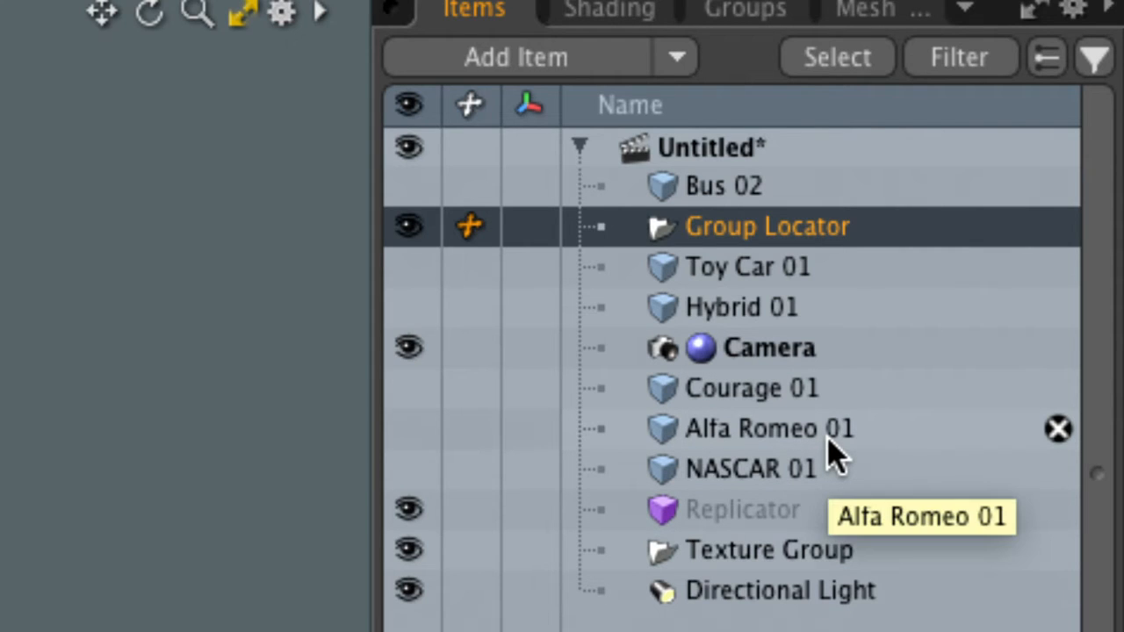
{"action": "key", "text": "ctrl+z"}
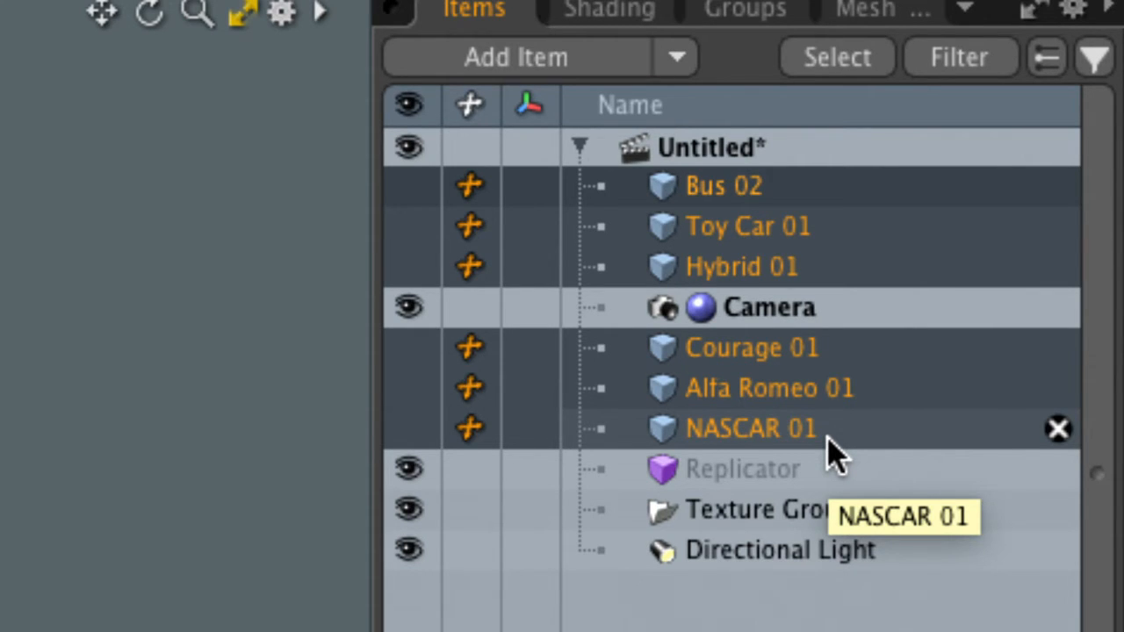
Group the selected vehicle meshes and name the group locator "Pats Car Parts".
{"action": "key", "text": "ctrl+g"}
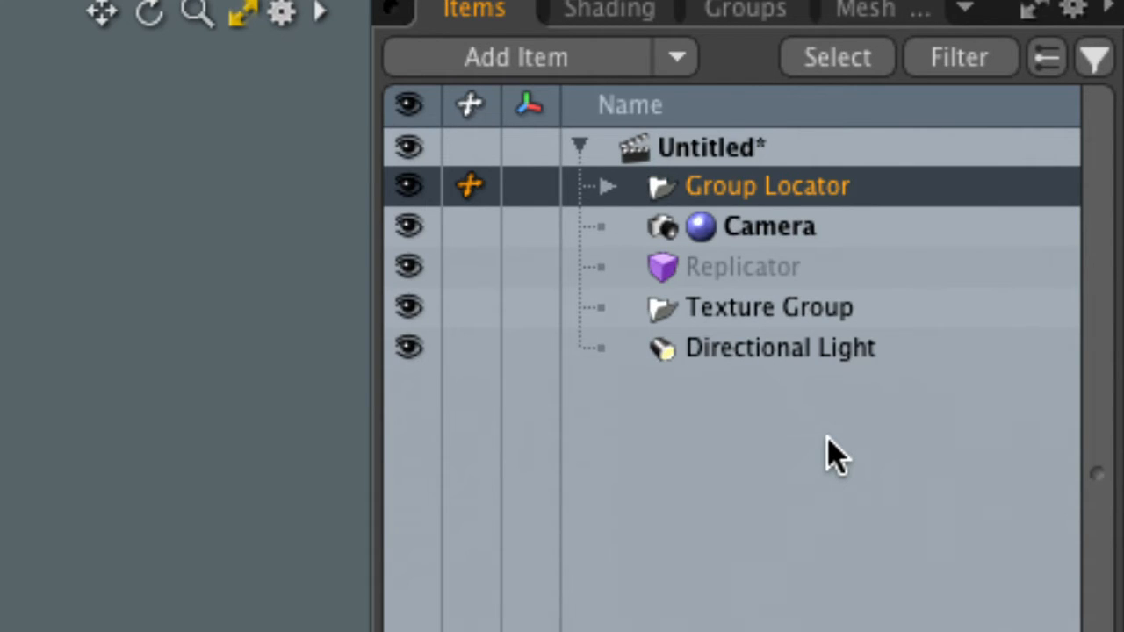
{"action": "double_click", "coordinate": [815, 187]}
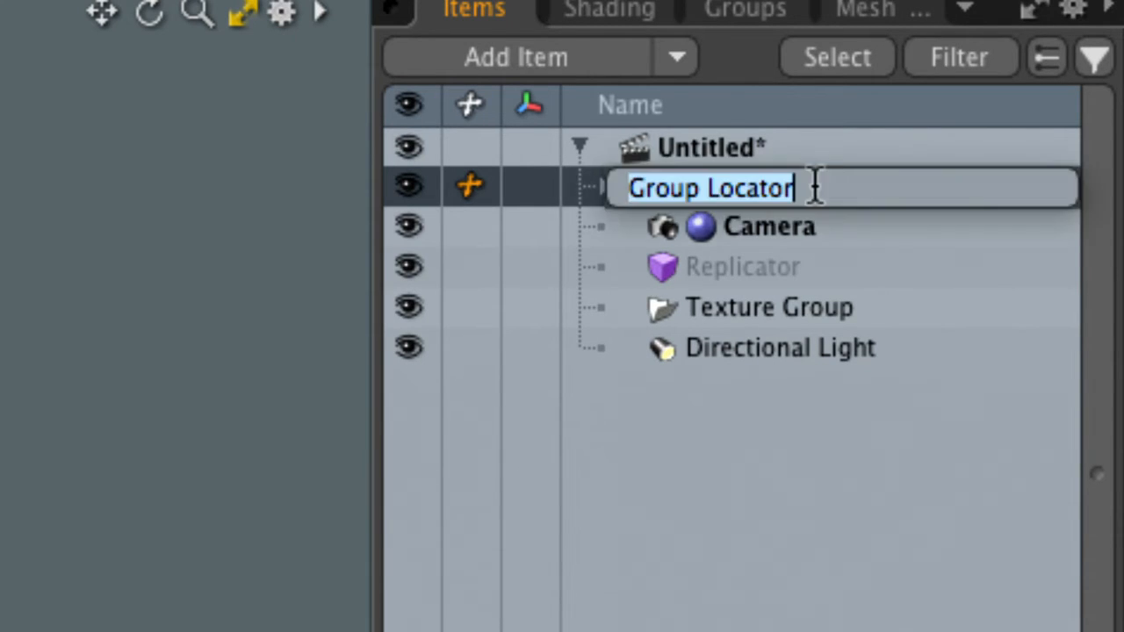
{"action": "type", "text": "Pats"}
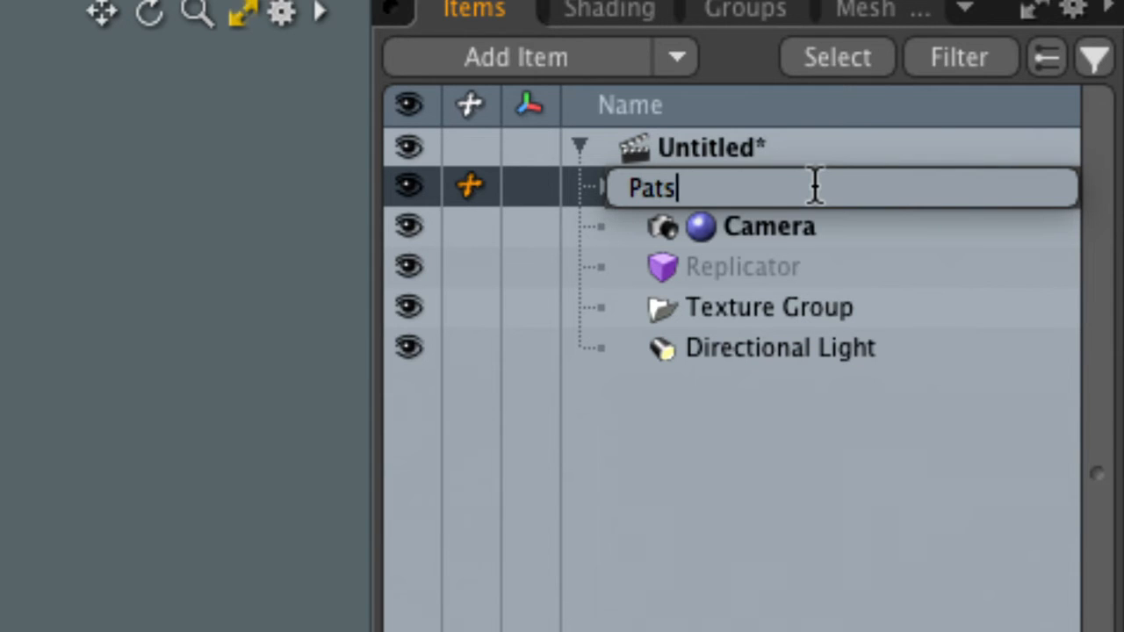
{"action": "type", "text": " Car Parts"}
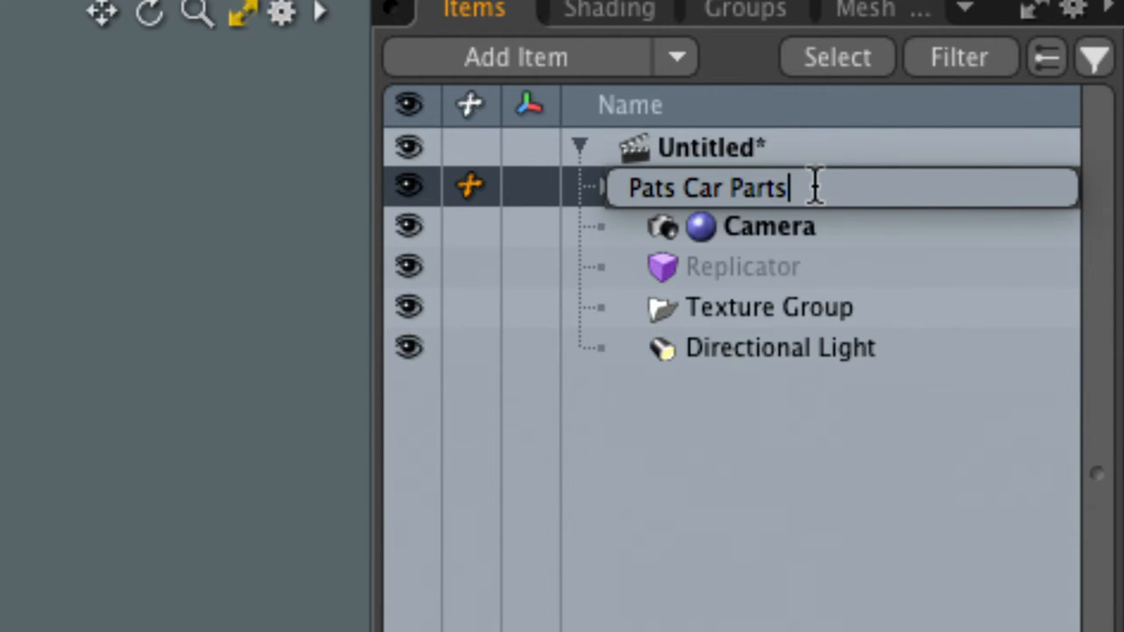
{"action": "key", "text": "Return"}
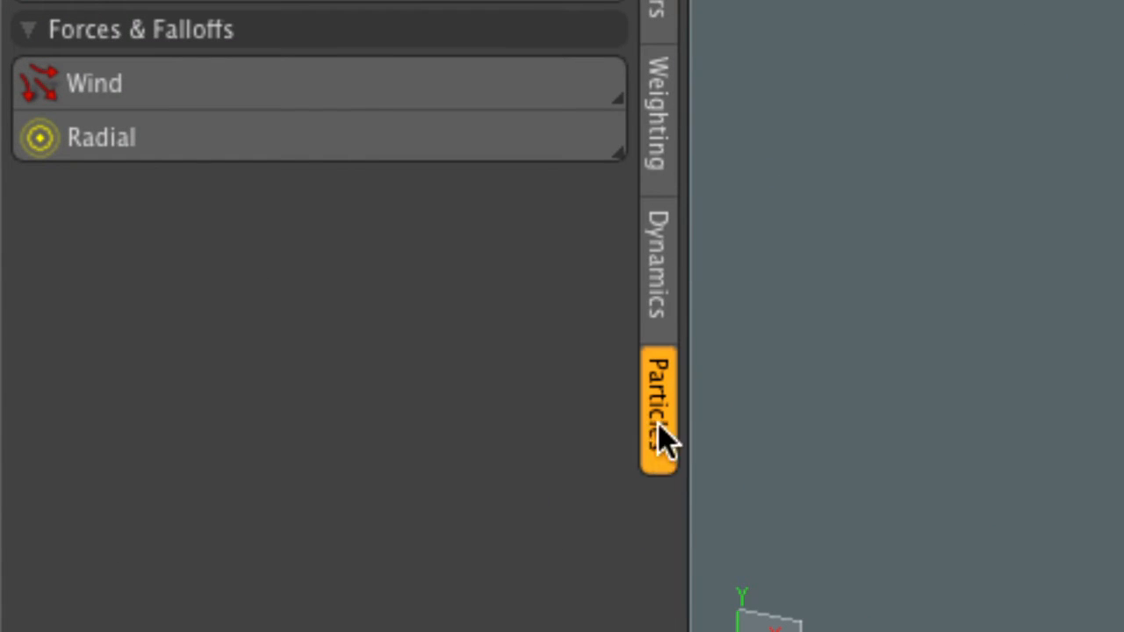
Add a Radial Emitter from the particle tools to the scene.
{"action": "left_click", "coordinate": [644, 294]}
{"action": "left_click", "coordinate": [649, 369]}
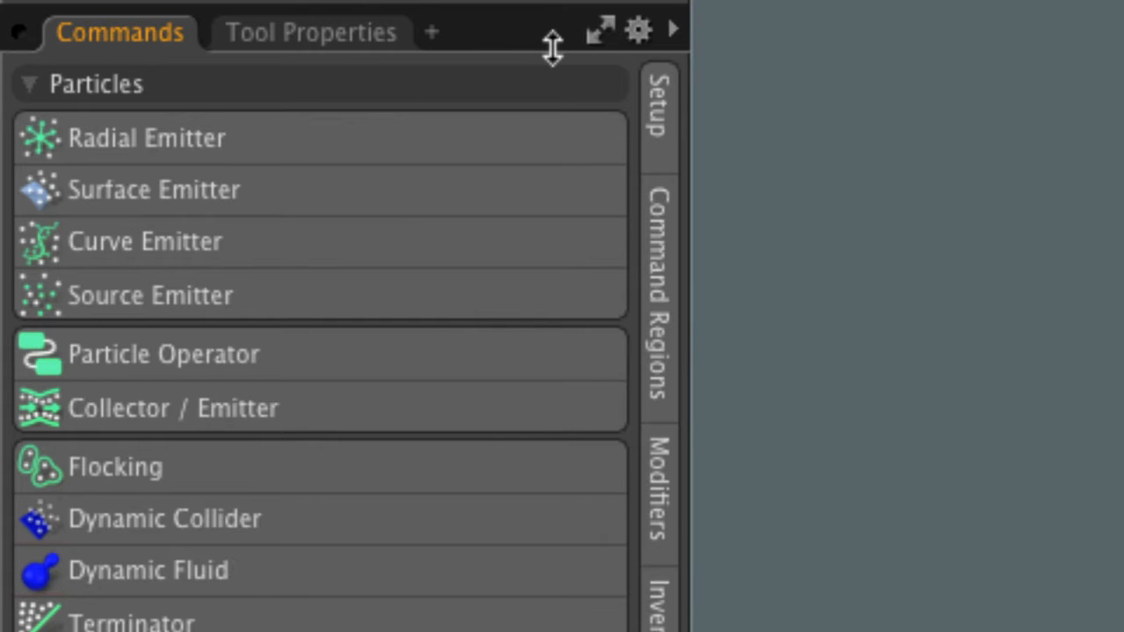
{"action": "left_click", "coordinate": [389, 128]}
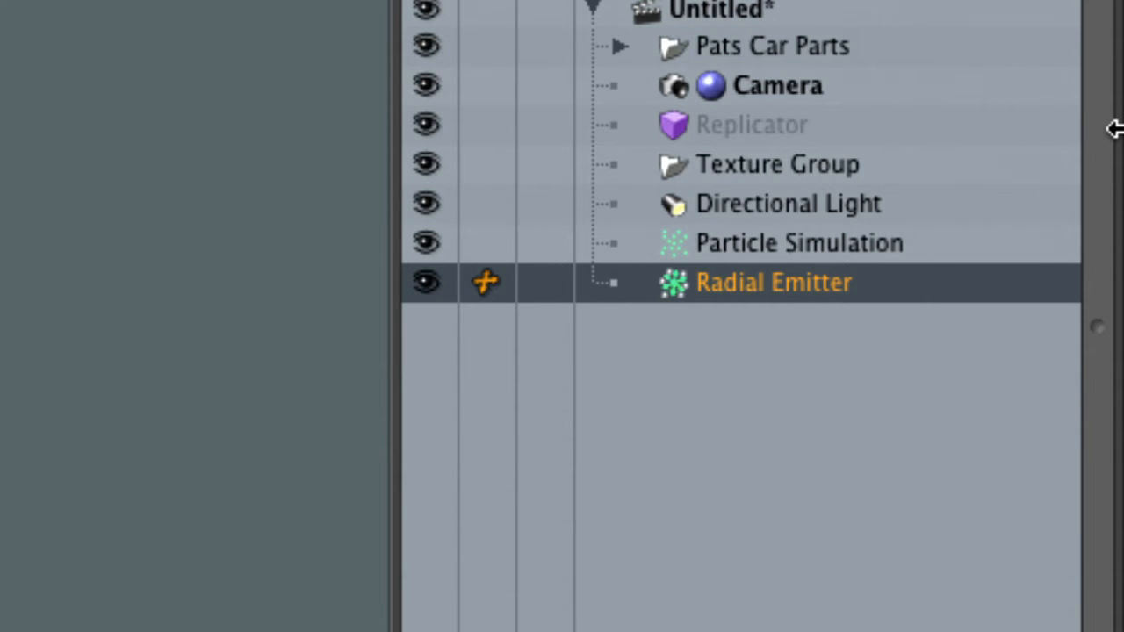
Set the Particle Simulation's preview Size to 5 and its GL Color to the red swatch.
{"action": "left_click", "coordinate": [915, 254]}
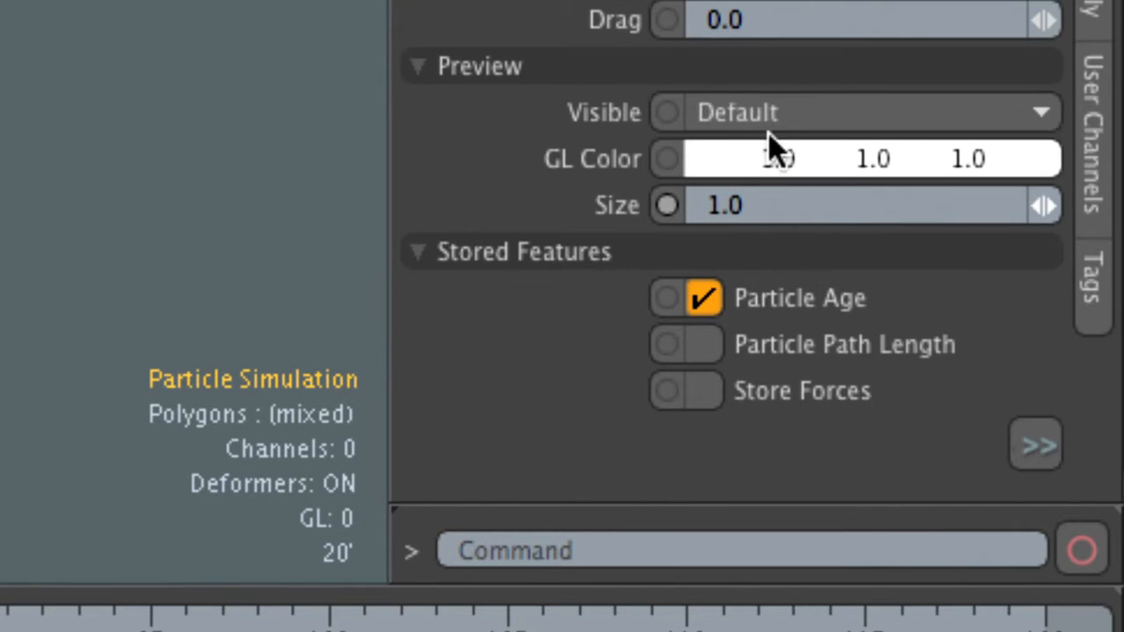
{"action": "left_click", "coordinate": [762, 196]}
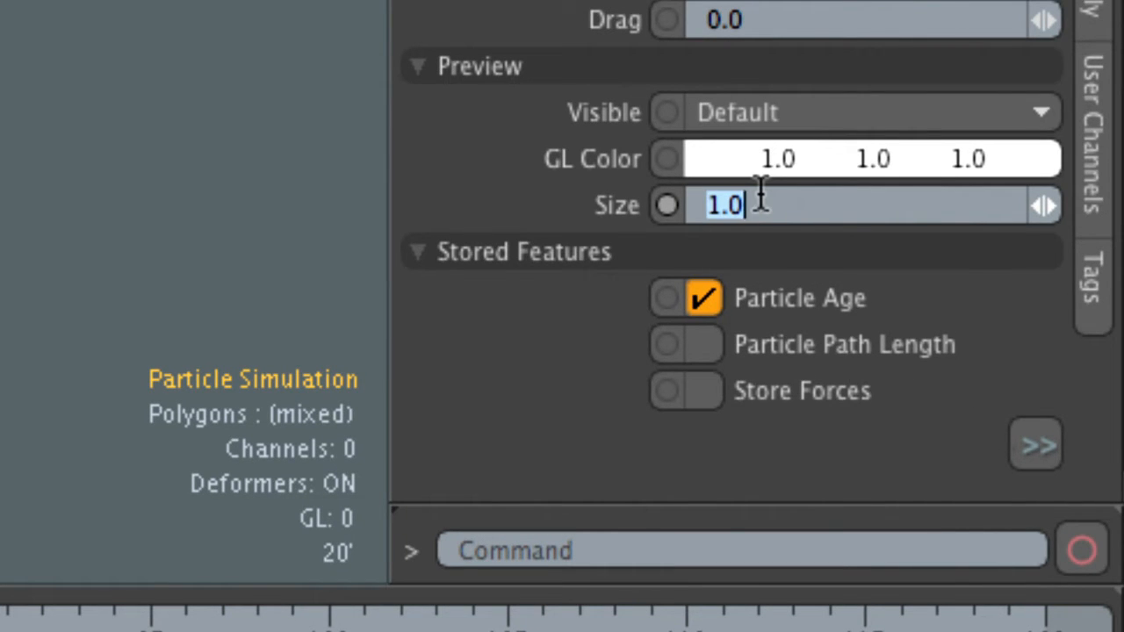
{"action": "type", "text": "5"}
{"action": "key", "text": "Return"}
{"action": "left_click", "coordinate": [775, 167]}
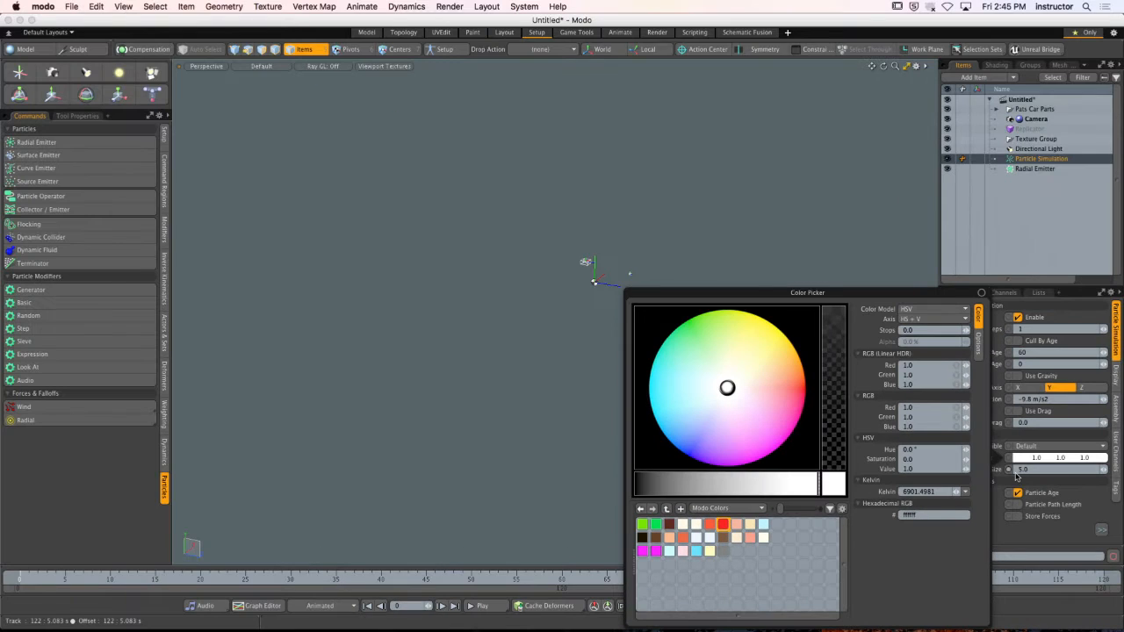
{"action": "left_click", "coordinate": [722, 525]}
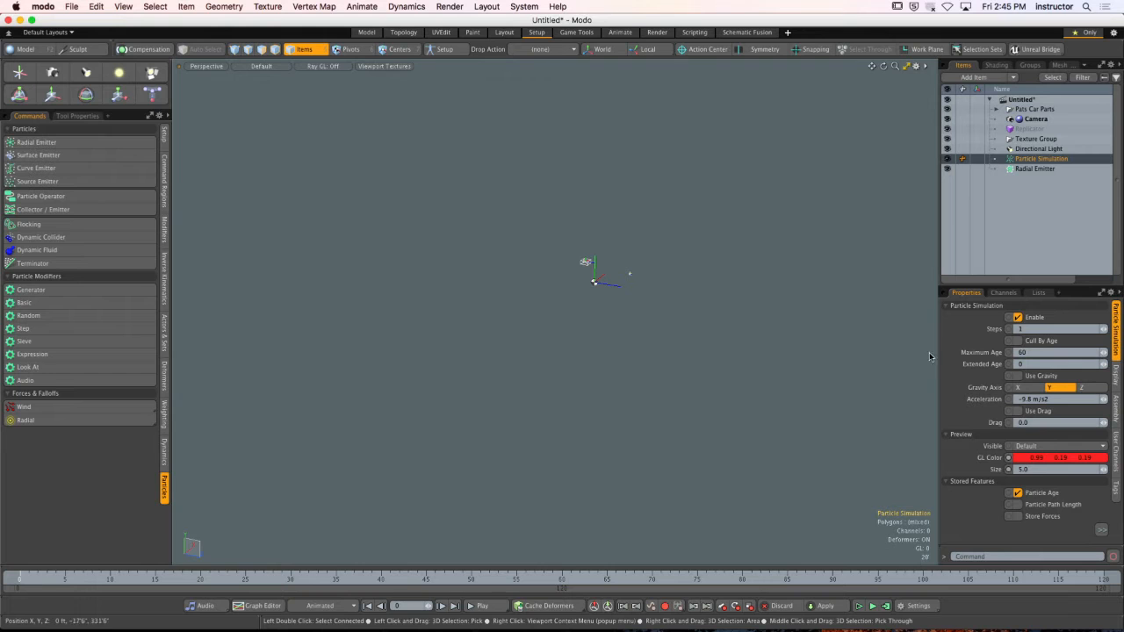
Hide the distracting item guides around the radial emitter through the viewport's display options.
{"action": "scroll", "coordinate": [600, 266], "scroll_direction": "up", "scroll_amount": 10}
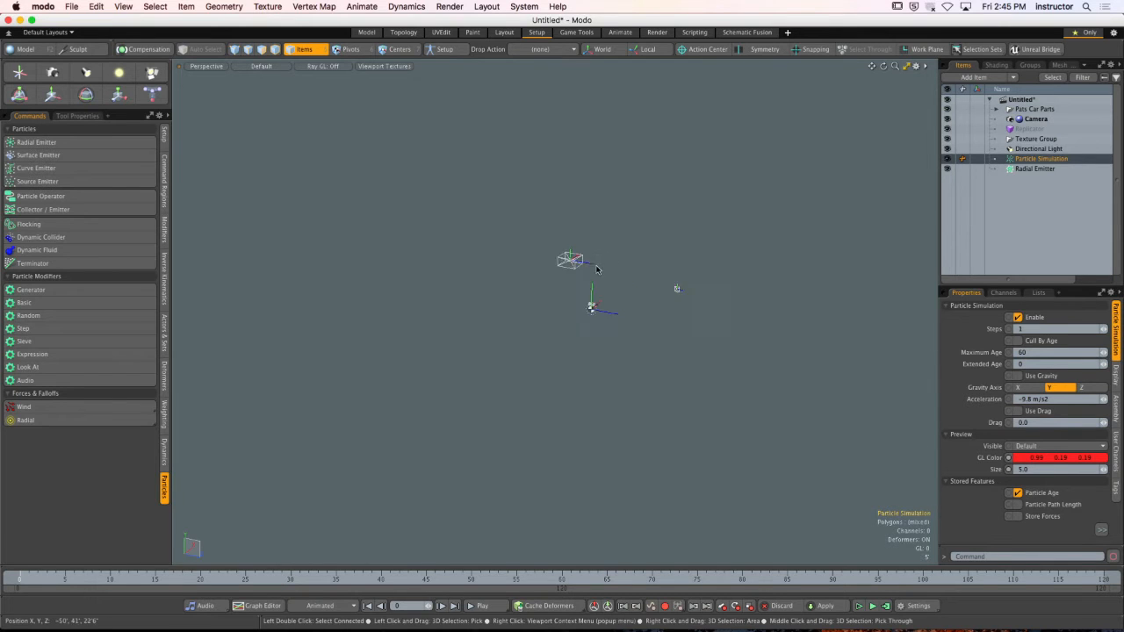
{"action": "left_click_drag", "start_coordinate": [581, 375], "coordinate": [764, 333], "text": "ctrl+alt"}
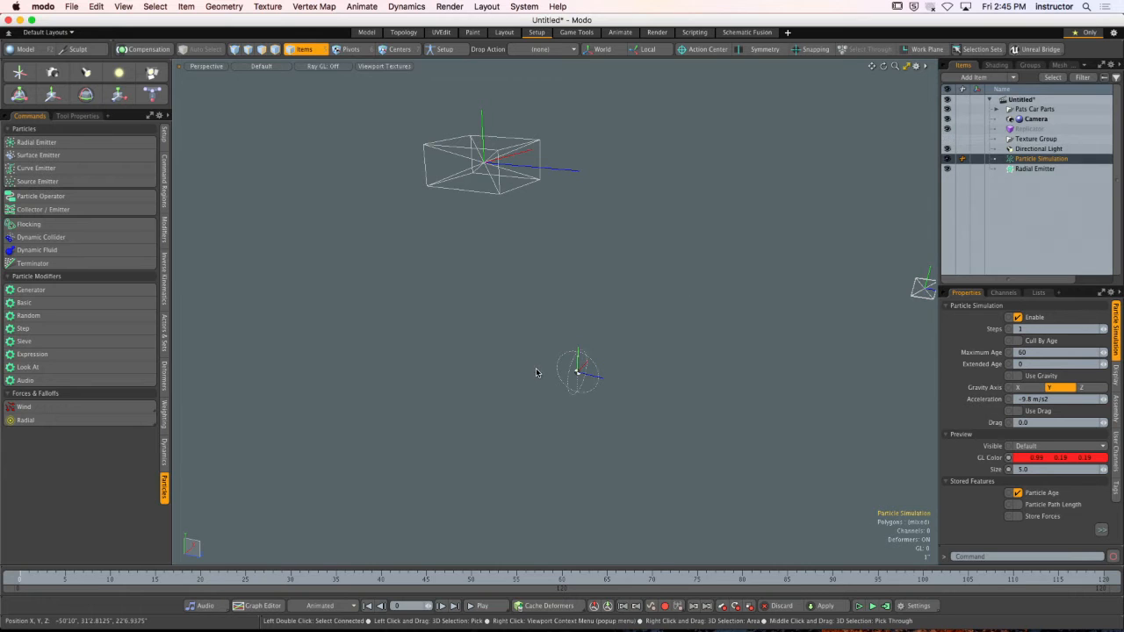
{"action": "key", "text": "o"}
{"action": "left_click", "coordinate": [650, 242]}
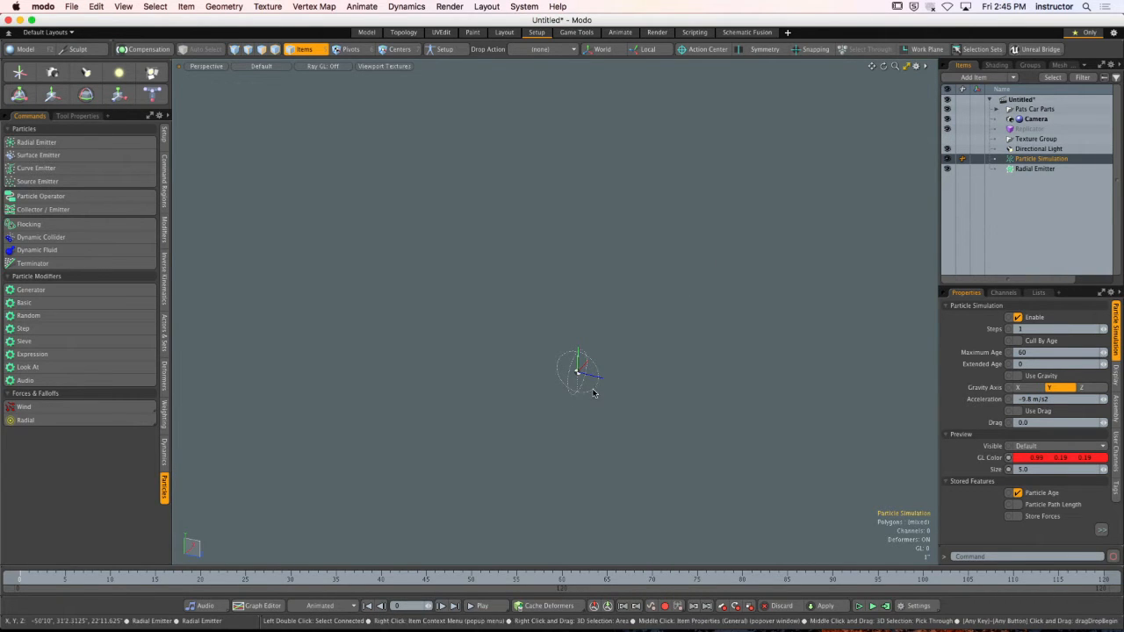
Select the radial emitter in the viewport, run the live particle simulation to watch its emission, and stop it.
{"action": "left_click", "coordinate": [581, 376]}
{"action": "left_click_drag", "start_coordinate": [572, 382], "coordinate": [632, 336], "text": "alt+shift"}
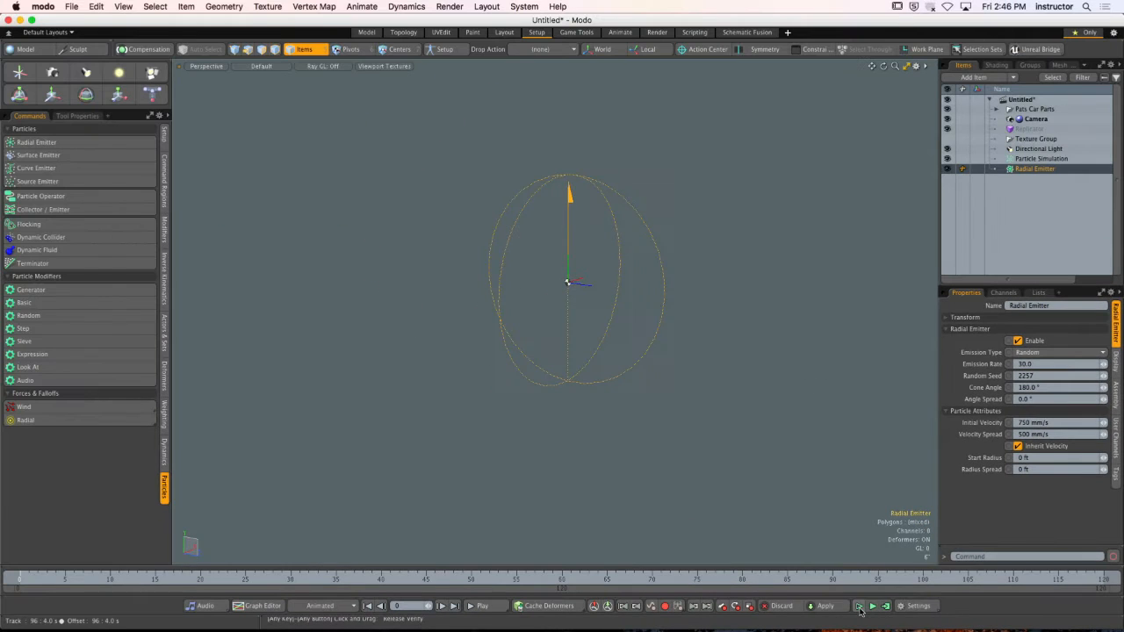
{"action": "left_click", "coordinate": [859, 612]}
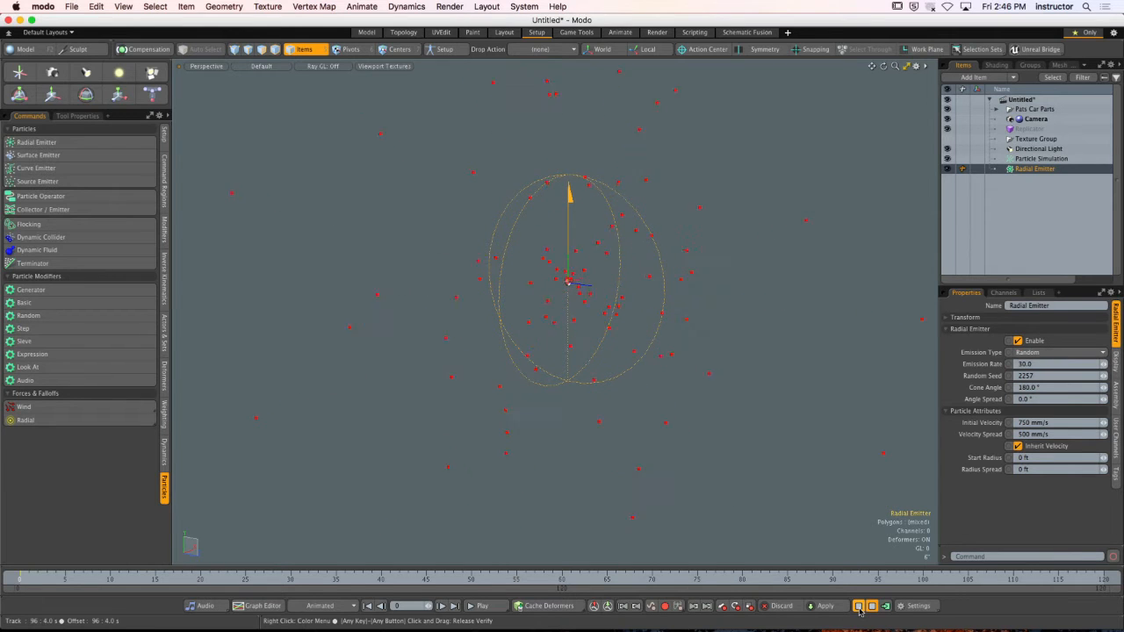
{"action": "left_click", "coordinate": [860, 612]}
Change the Particle Simulation's preview GL Color to near-white 0.98, 0.99, 0.98 and run the live simulation to watch the particles.
{"action": "left_click", "coordinate": [1041, 159]}
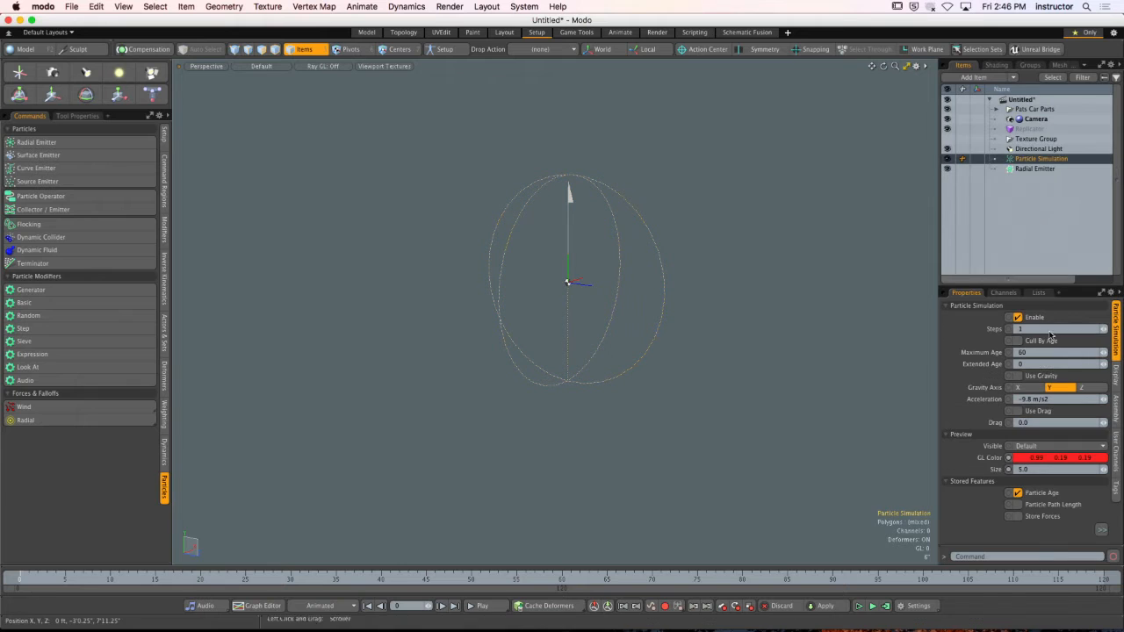
{"action": "left_click", "coordinate": [1008, 457]}
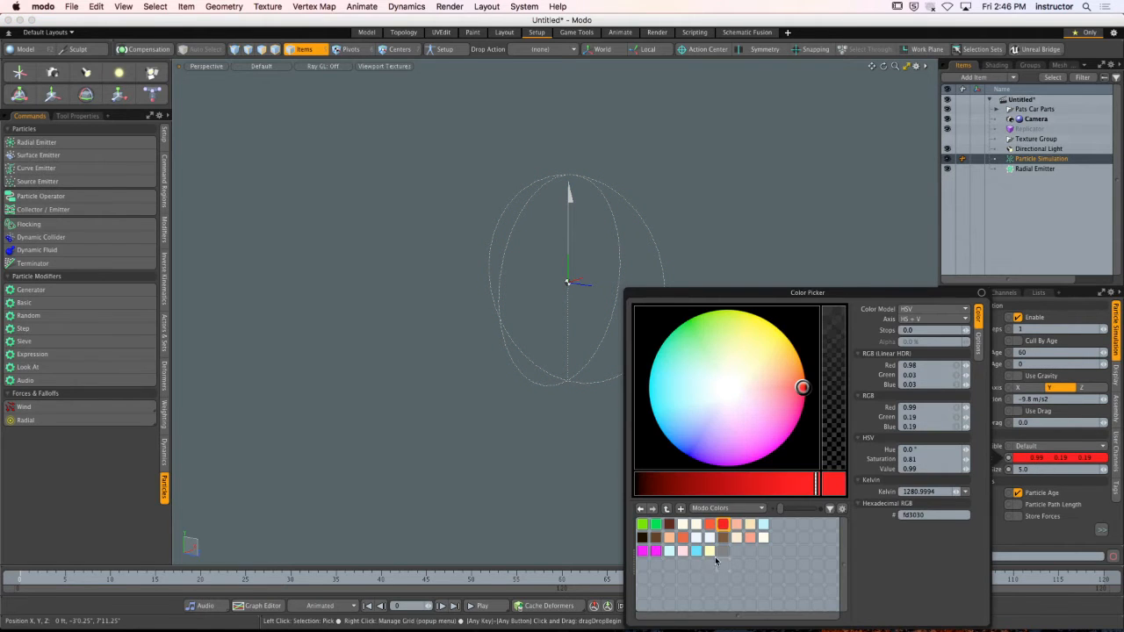
{"action": "left_click", "coordinate": [726, 386]}
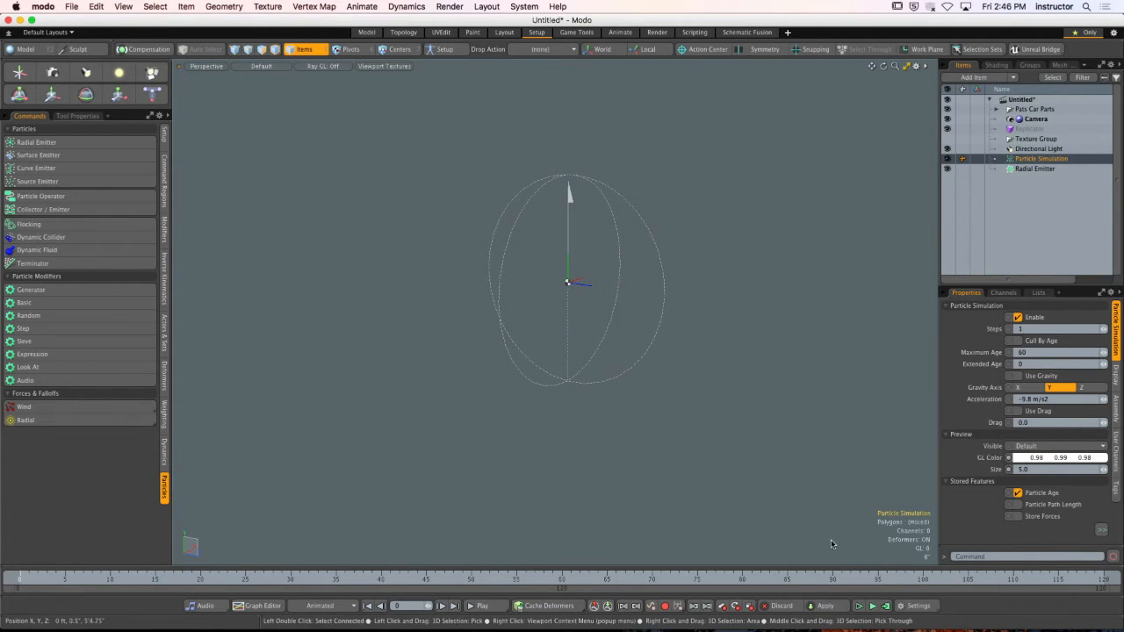
{"action": "left_click", "coordinate": [859, 606]}
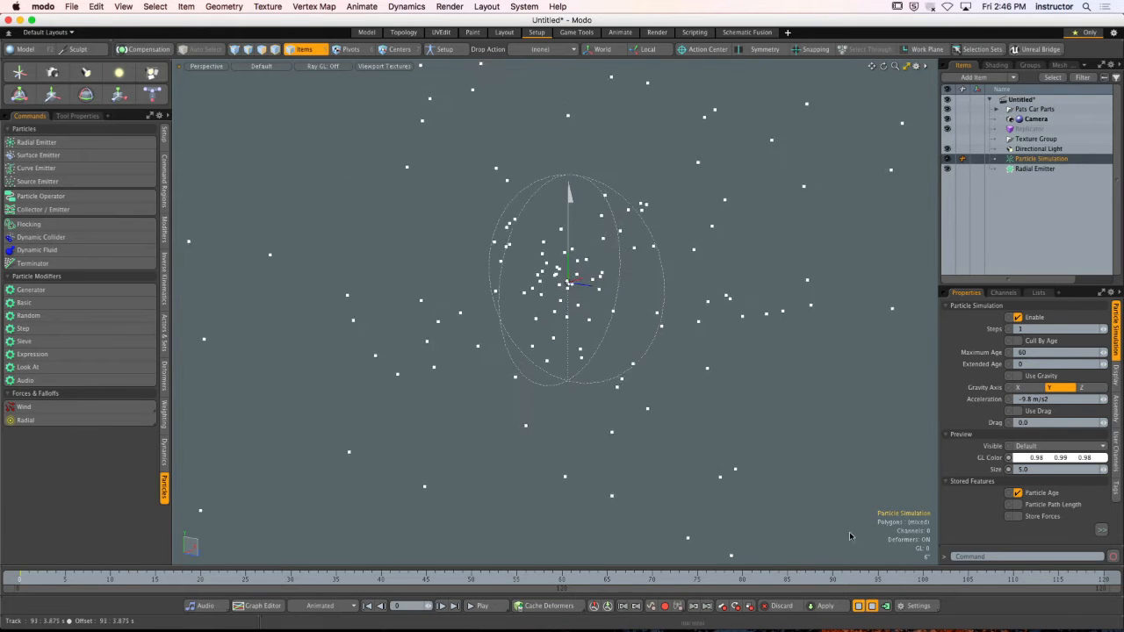
{"action": "left_click_drag", "start_coordinate": [610, 309], "coordinate": [696, 338], "text": "alt"}
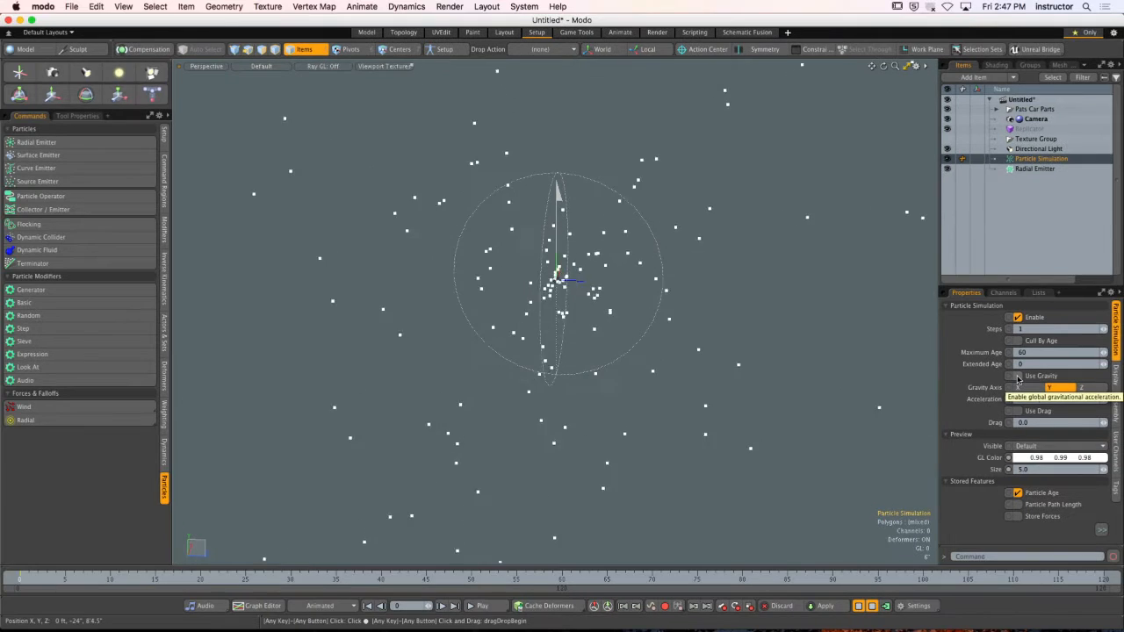
Enable Use Gravity on the Particle Simulation and restart the live simulation.
{"action": "left_click", "coordinate": [1018, 377]}
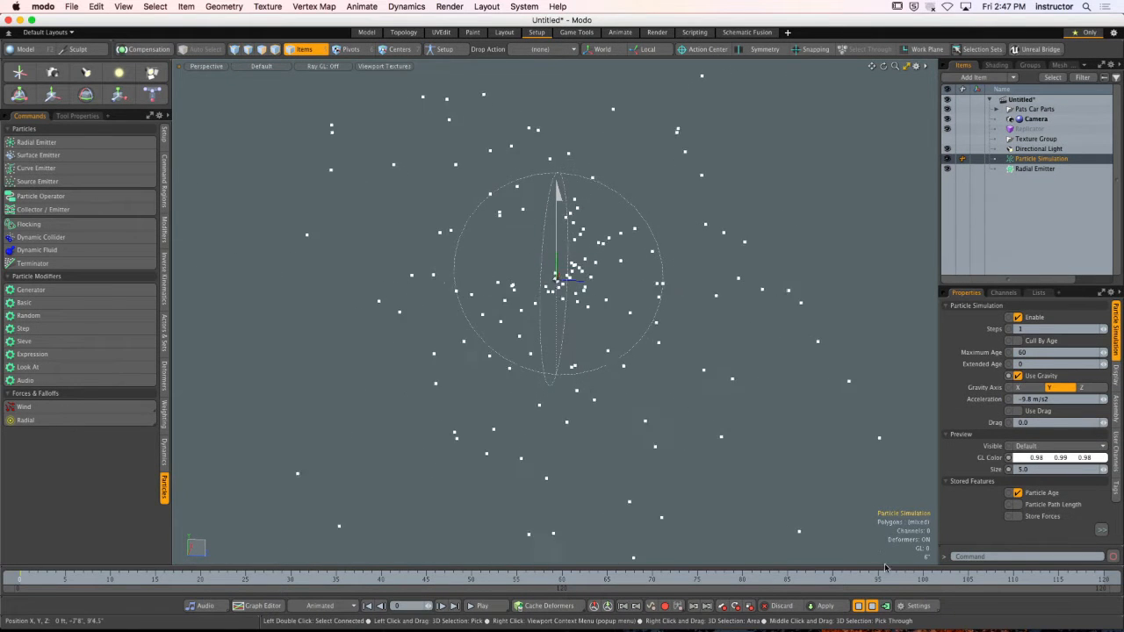
{"action": "left_click", "coordinate": [858, 605]}
{"action": "left_click", "coordinate": [859, 607]}
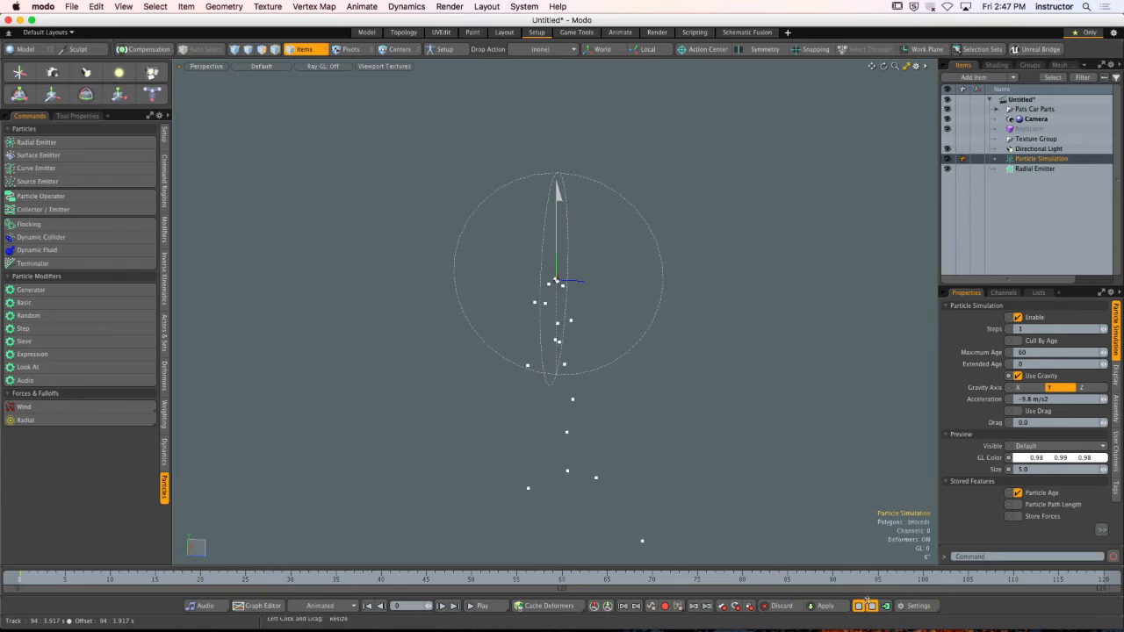
Stop the live simulation, turn Use Gravity back off, and run it again.
{"action": "left_click", "coordinate": [858, 606]}
{"action": "left_click", "coordinate": [1018, 376]}
{"action": "left_click", "coordinate": [858, 606]}
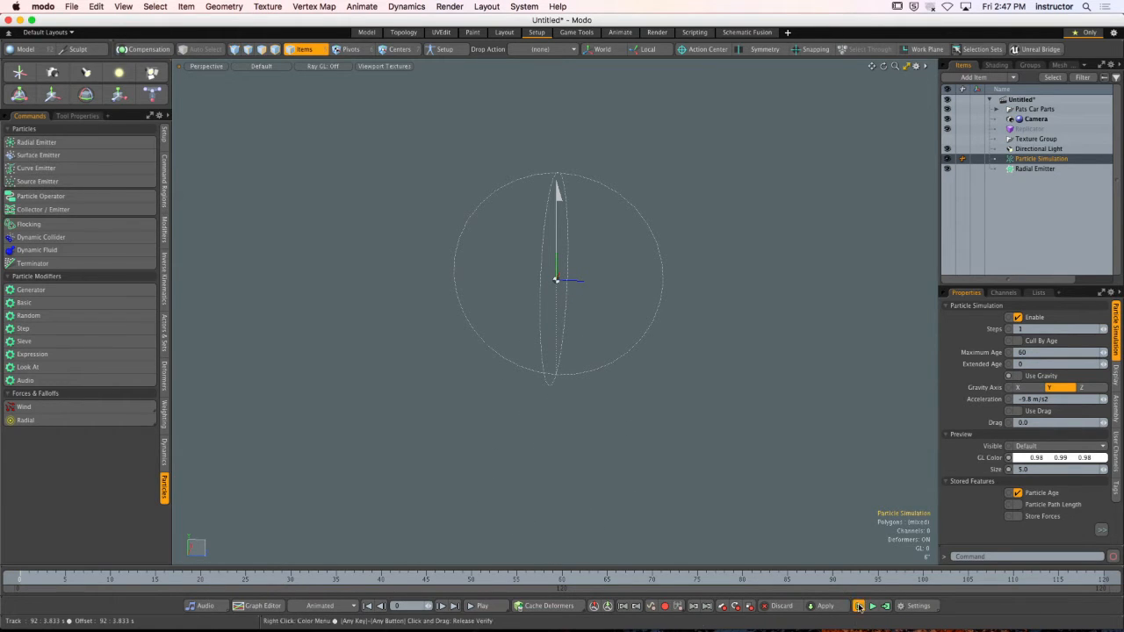
Set the Radial Emitter's Emission Rate to 1.0, trying a denser rate of 107.0 before returning to 1.0.
{"action": "left_click", "coordinate": [1036, 168]}
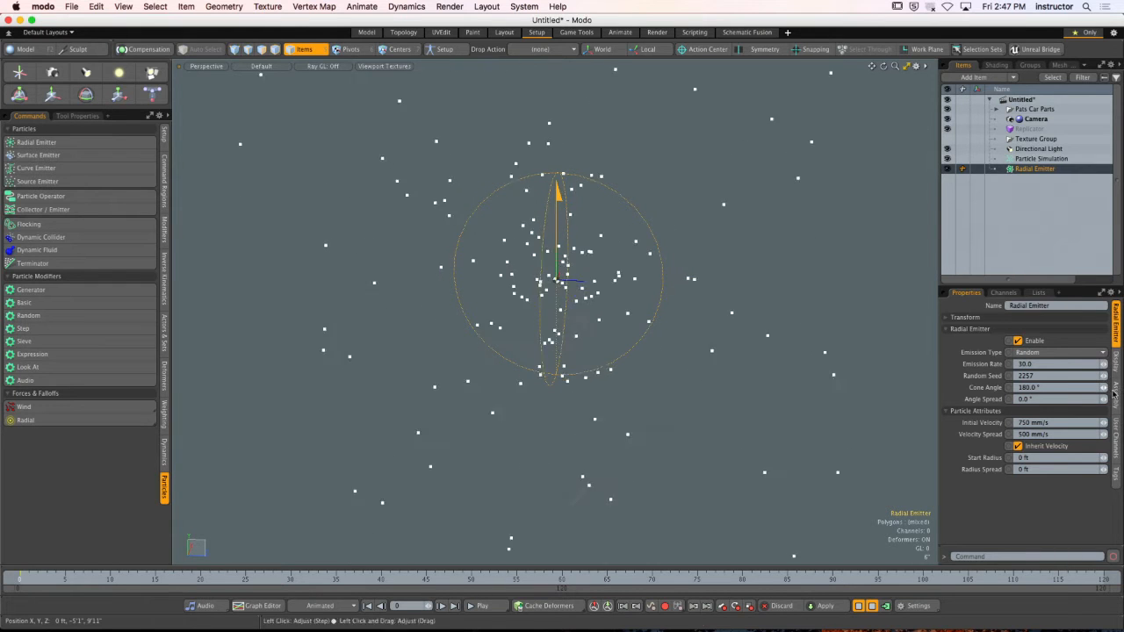
{"action": "left_click_drag", "start_coordinate": [801, 326], "coordinate": [757, 303], "text": "alt"}
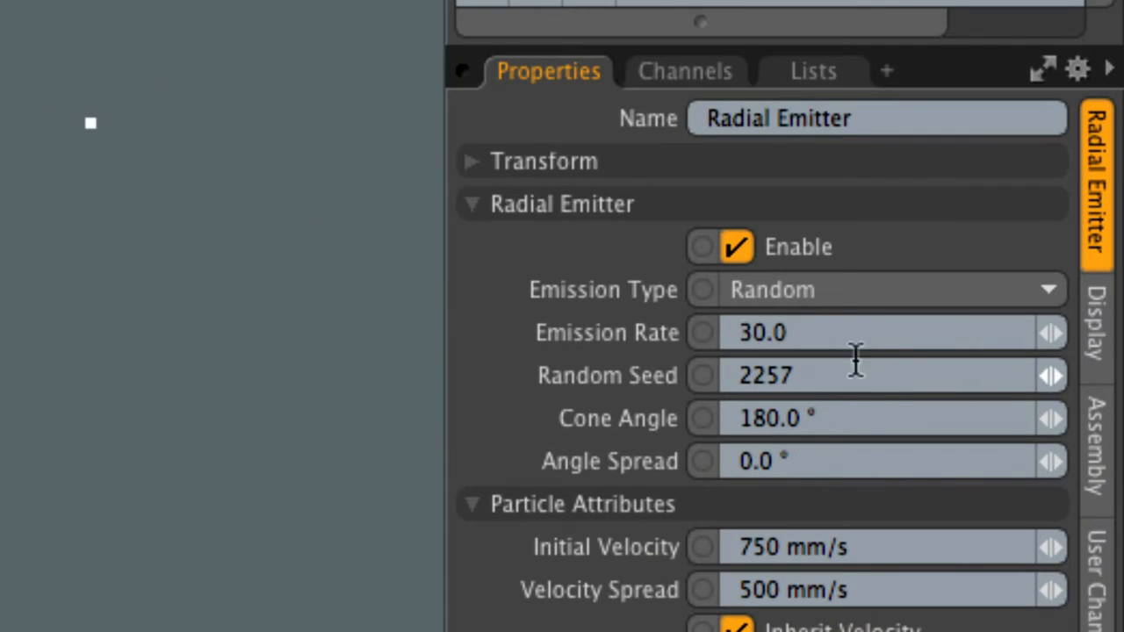
{"action": "left_click", "coordinate": [1013, 364]}
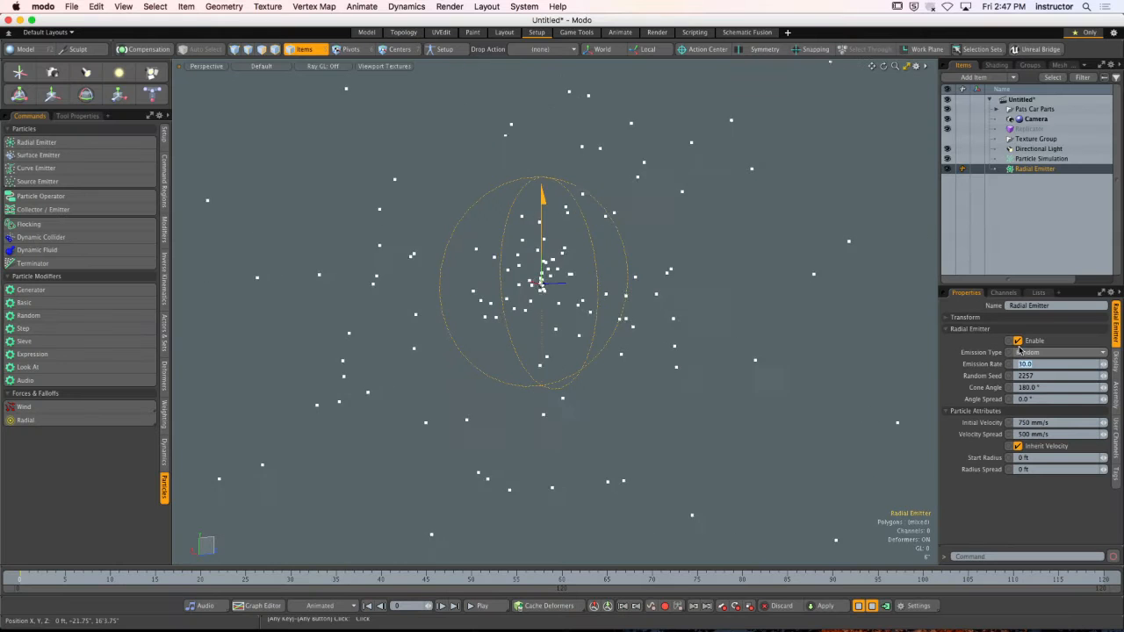
{"action": "type", "text": "1"}
{"action": "key", "text": "Return"}
{"action": "mouse_move", "coordinate": [1103, 365]}
{"action": "left_mouse_down"}
{"action": "mouse_move", "coordinate": [1122, 365]}
{"action": "mouse_move", "coordinate": [1106, 367]}
{"action": "left_mouse_up"}
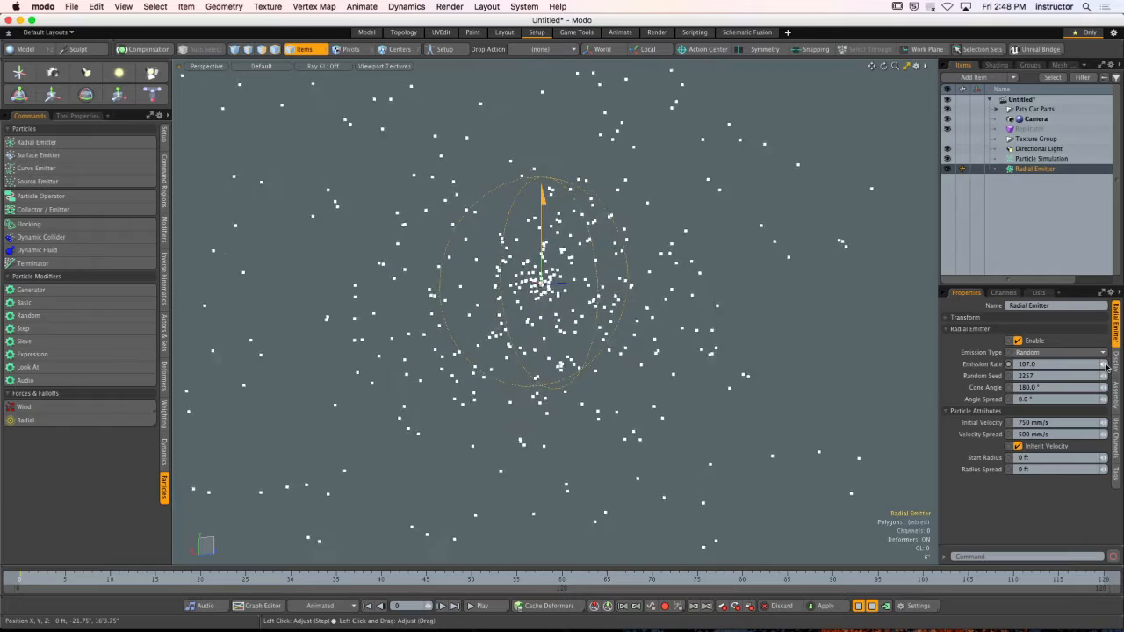
{"action": "left_click_drag", "start_coordinate": [1103, 364], "coordinate": [948, 371]}
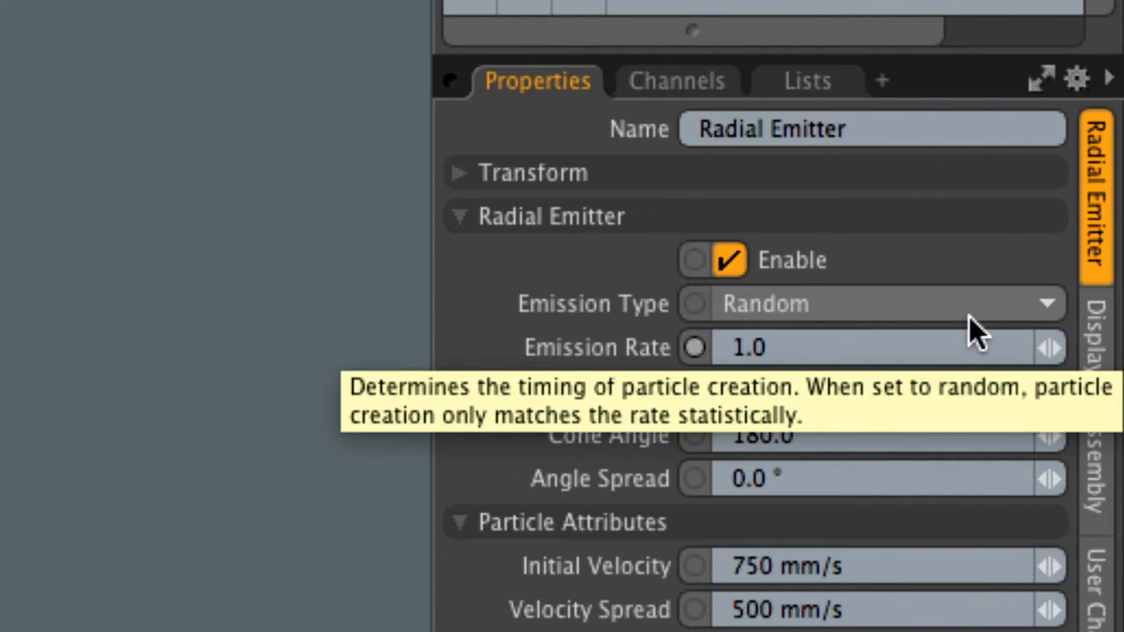
Switch the Radial Emitter's Emission Type to Uniform and narrow its Cone Angle to 3.7°.
{"action": "left_click", "coordinate": [940, 305]}
{"action": "left_click", "coordinate": [962, 342]}
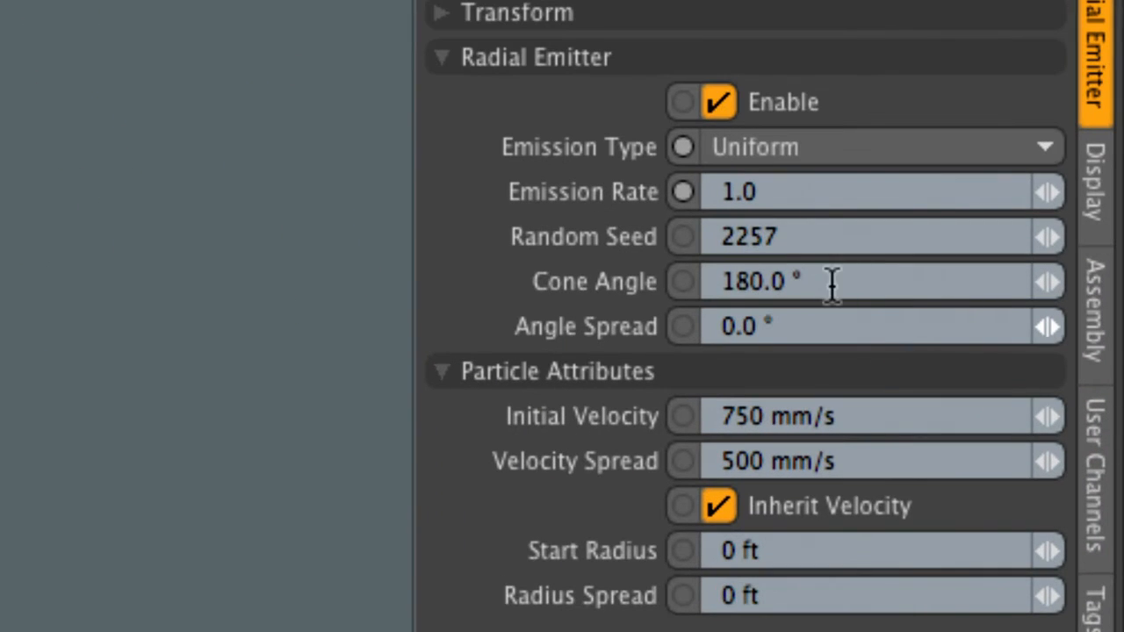
{"action": "left_click", "coordinate": [1013, 371]}
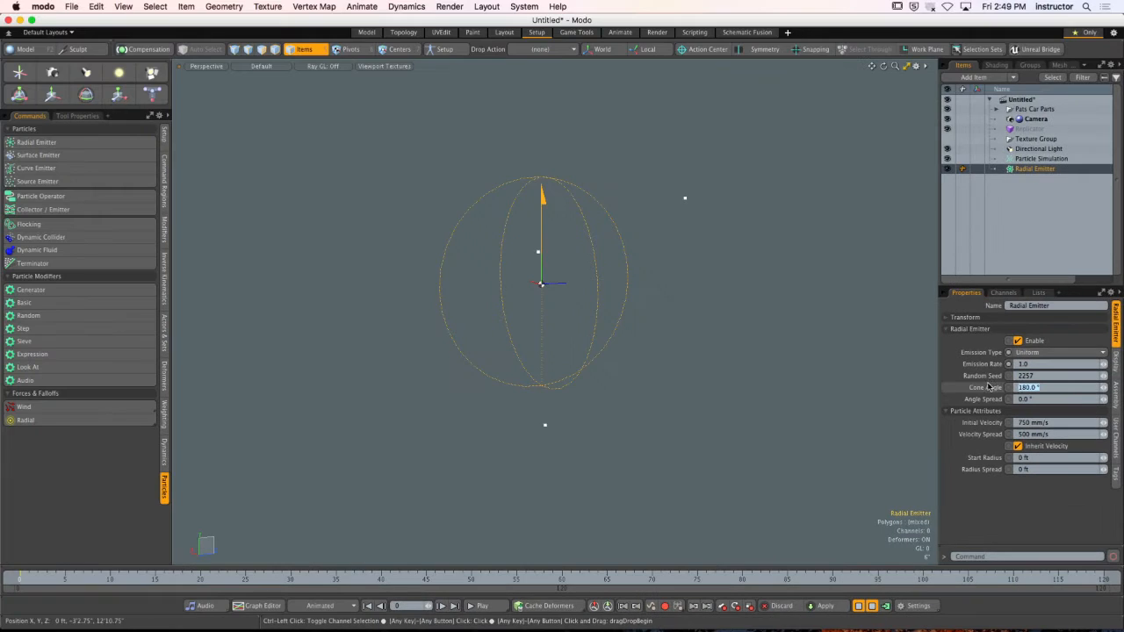
{"action": "left_click_drag", "start_coordinate": [613, 301], "coordinate": [612, 344], "text": "alt"}
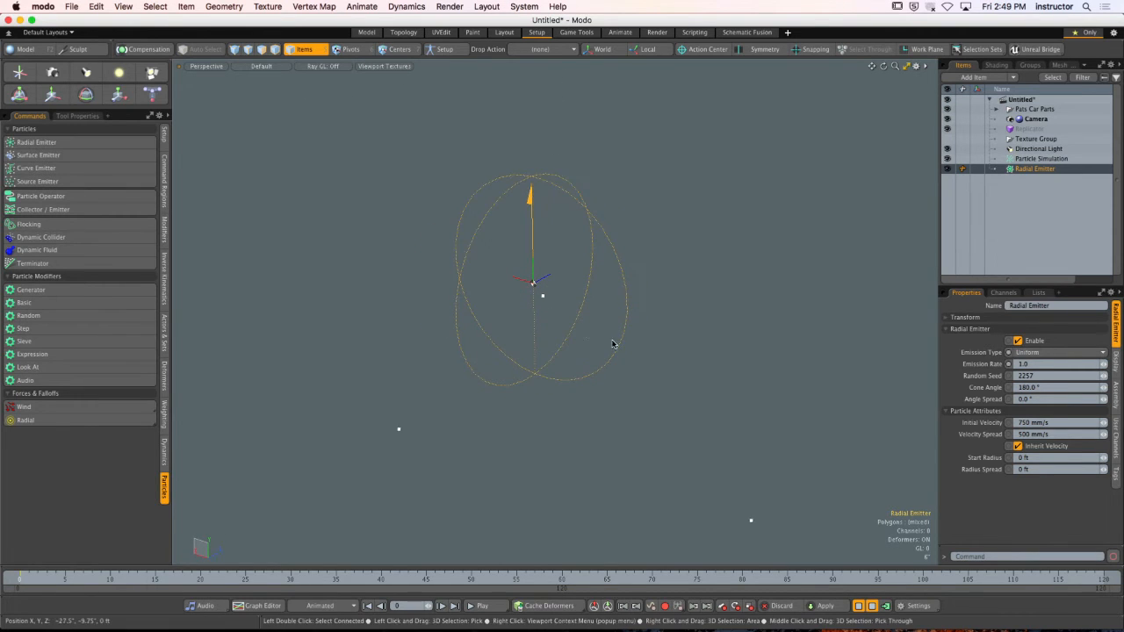
{"action": "left_click_drag", "start_coordinate": [1103, 387], "coordinate": [1089, 387]}
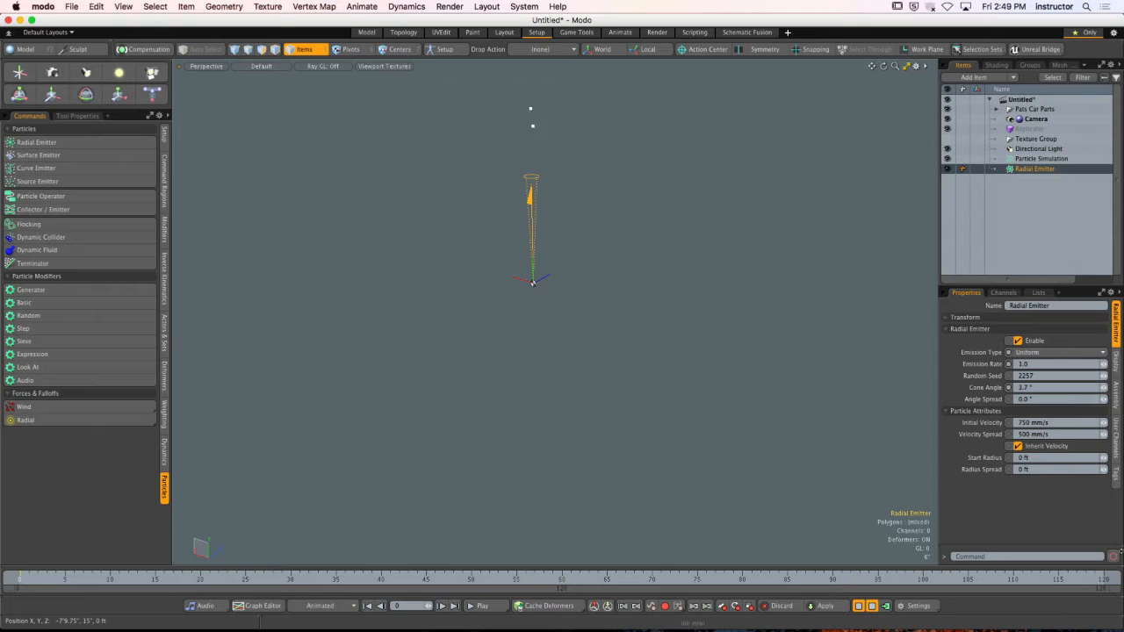
Try an Angle Spread of 37.4° on the Radial Emitter, examining the emission in the Front and perspective views.
{"action": "left_click_drag", "start_coordinate": [612, 268], "coordinate": [624, 253], "text": "alt+shift"}
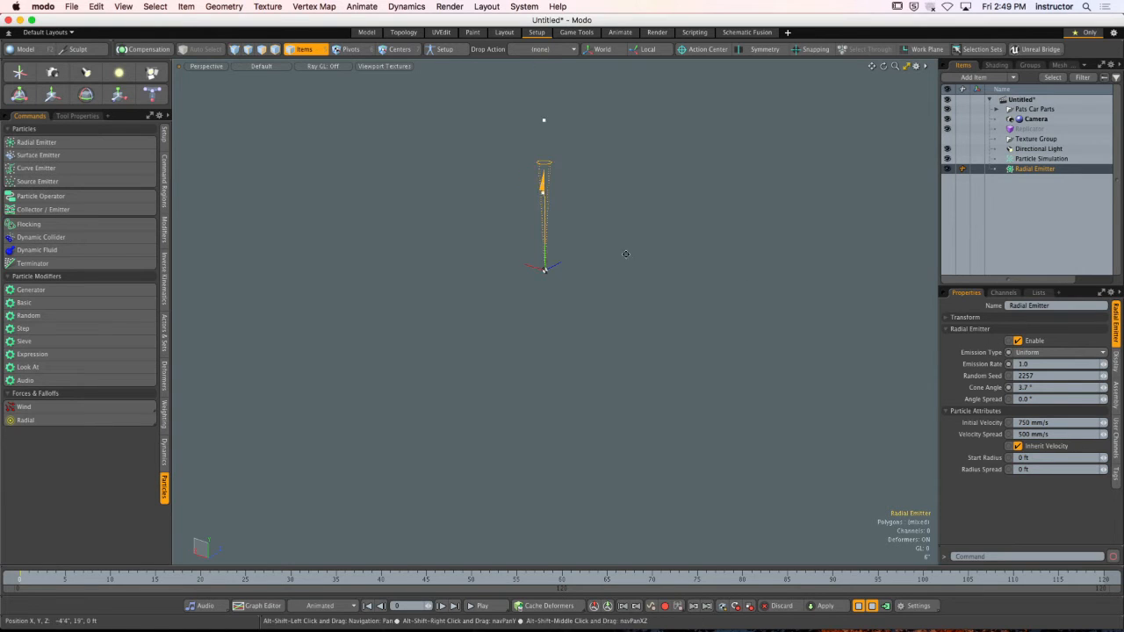
{"action": "key", "text": "KP_2"}
{"action": "left_click_drag", "start_coordinate": [624, 306], "coordinate": [609, 389], "text": "alt+shift"}
{"action": "left_click_drag", "start_coordinate": [587, 326], "coordinate": [610, 326], "text": "ctrl+alt"}
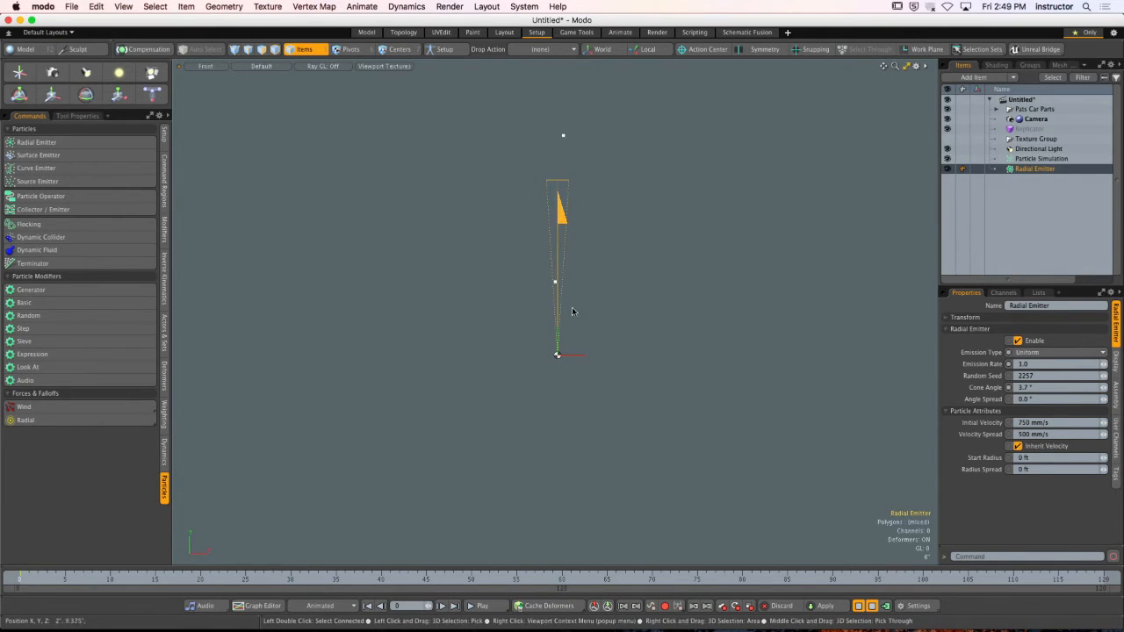
{"action": "scroll", "coordinate": [555, 250], "scroll_direction": "up", "scroll_amount": 5}
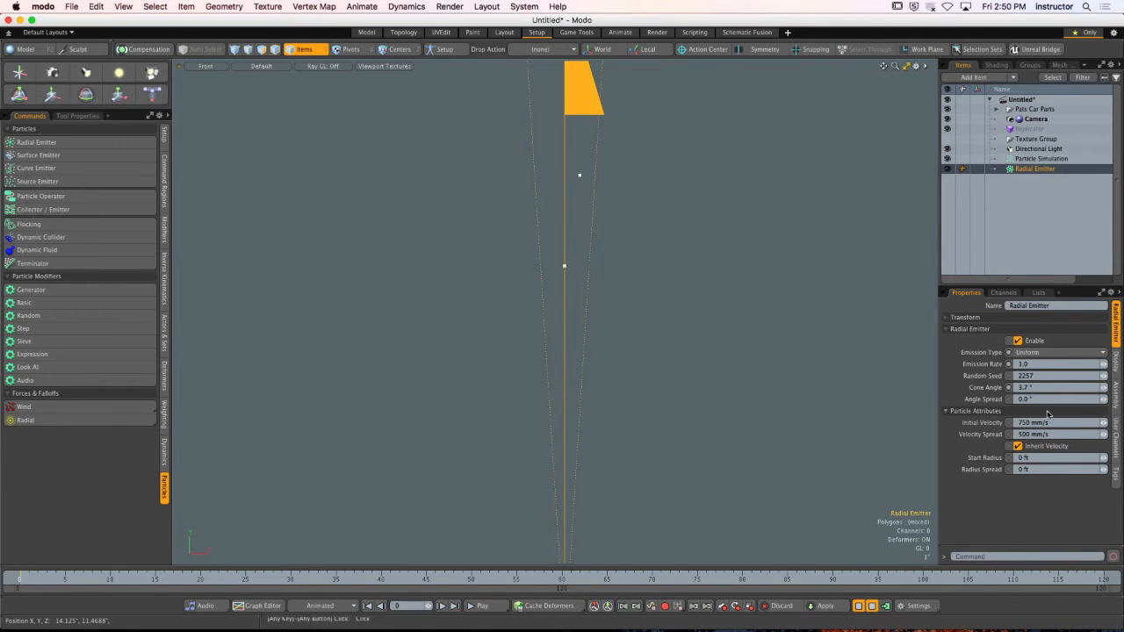
{"action": "left_click_drag", "start_coordinate": [1103, 400], "coordinate": [1111, 399]}
{"action": "left_click_drag", "start_coordinate": [556, 254], "coordinate": [489, 383]}
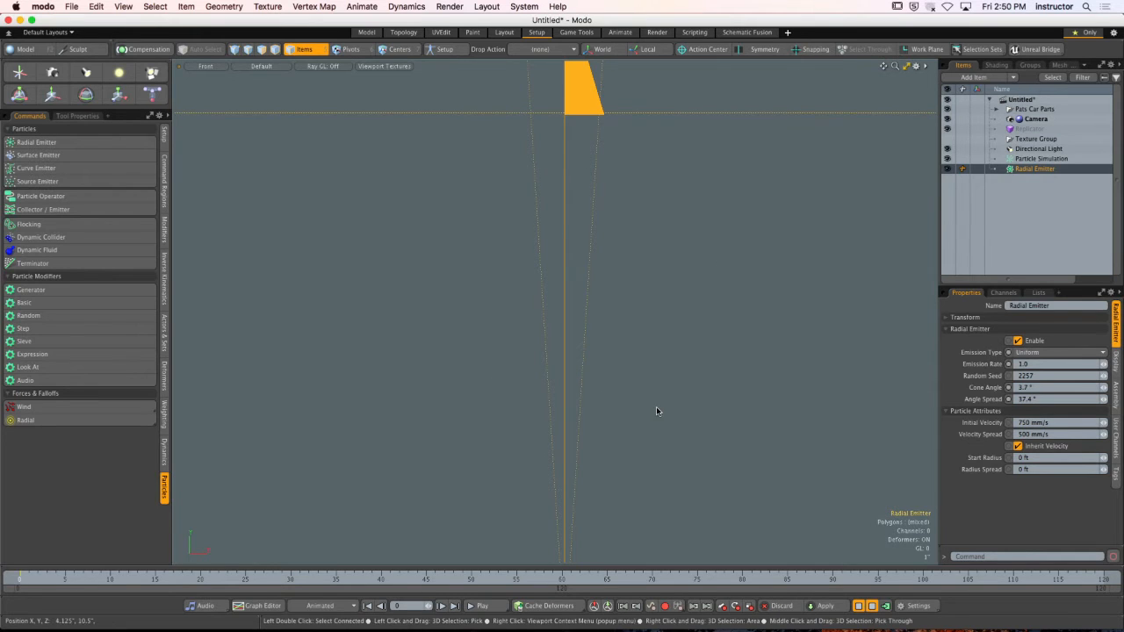
{"action": "scroll", "coordinate": [656, 407], "scroll_direction": "down", "scroll_amount": 6}
{"action": "left_click_drag", "start_coordinate": [664, 395], "coordinate": [625, 318], "text": "alt"}
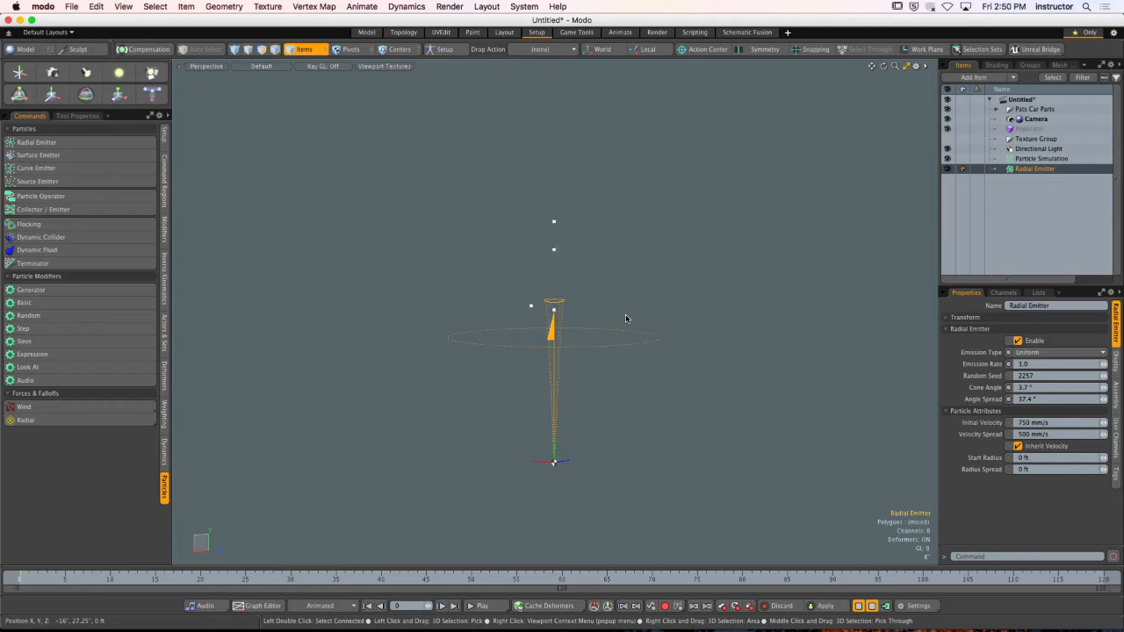
Reset the Radial Emitter's Angle Spread to 0° and frame the emission cone in the Front view.
{"action": "left_click", "coordinate": [1047, 400]}
{"action": "type", "text": "0"}
{"action": "key", "text": "Return"}
{"action": "key", "text": "ctrl+space"}
{"action": "left_click", "coordinate": [597, 403]}
{"action": "scroll", "coordinate": [503, 379], "scroll_direction": "up", "scroll_amount": 1}
{"action": "left_click_drag", "start_coordinate": [509, 385], "coordinate": [495, 370], "text": "alt+shift"}
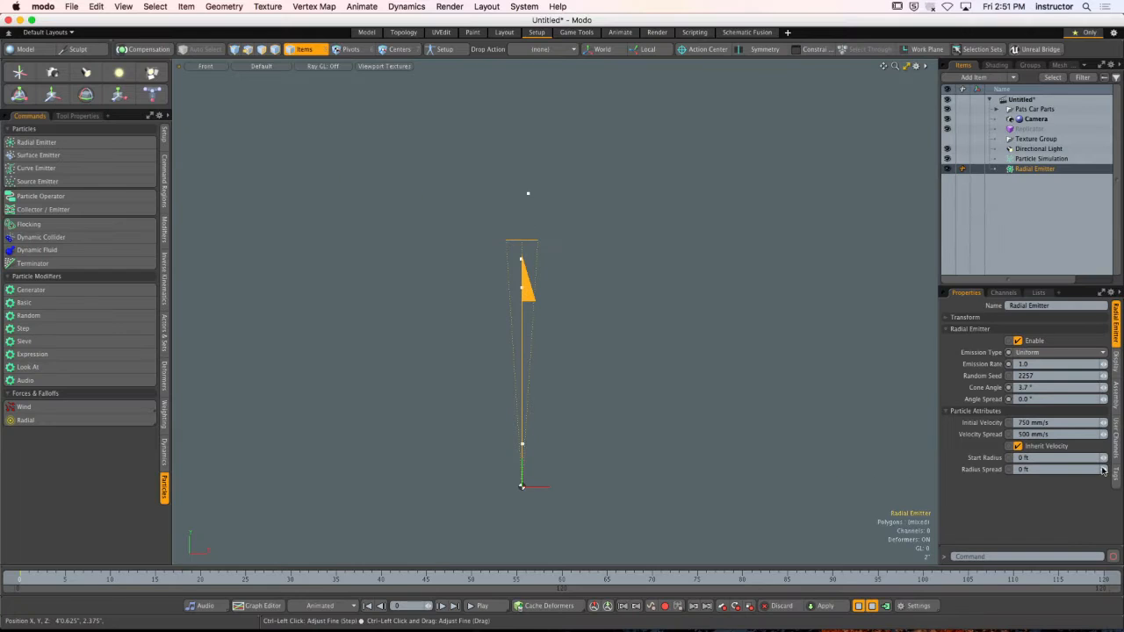
Drop the Radial Emitter's Initial Velocity to 10 mm/s to compare the emission, and raise it to 197 mm/s.
{"action": "left_click", "coordinate": [984, 362]}
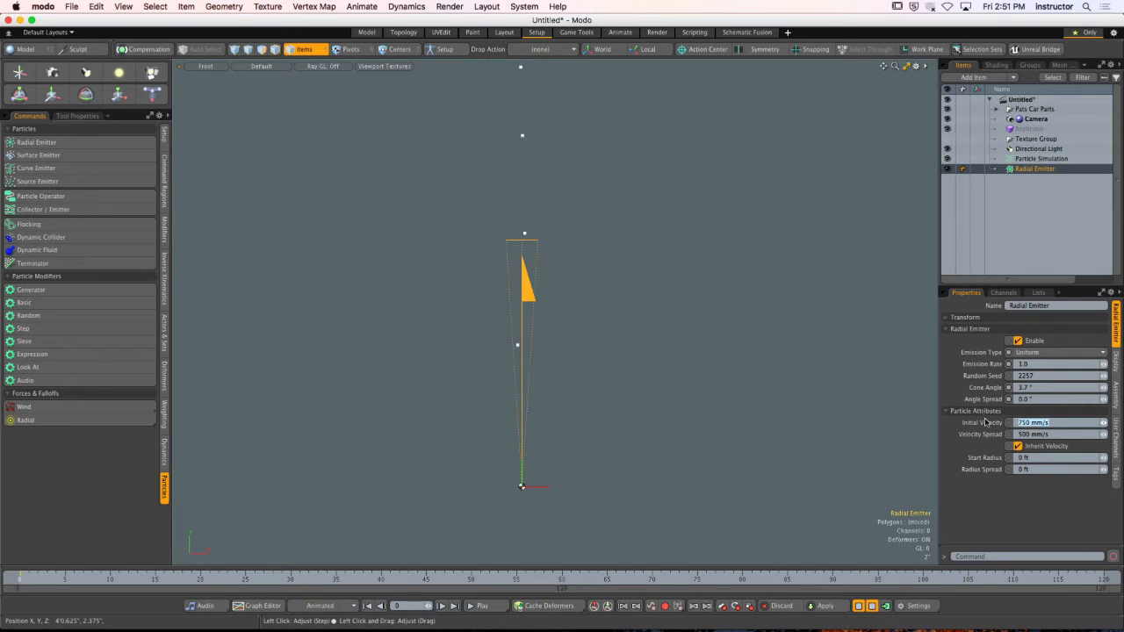
{"action": "type", "text": "0"}
{"action": "key", "text": "Return"}
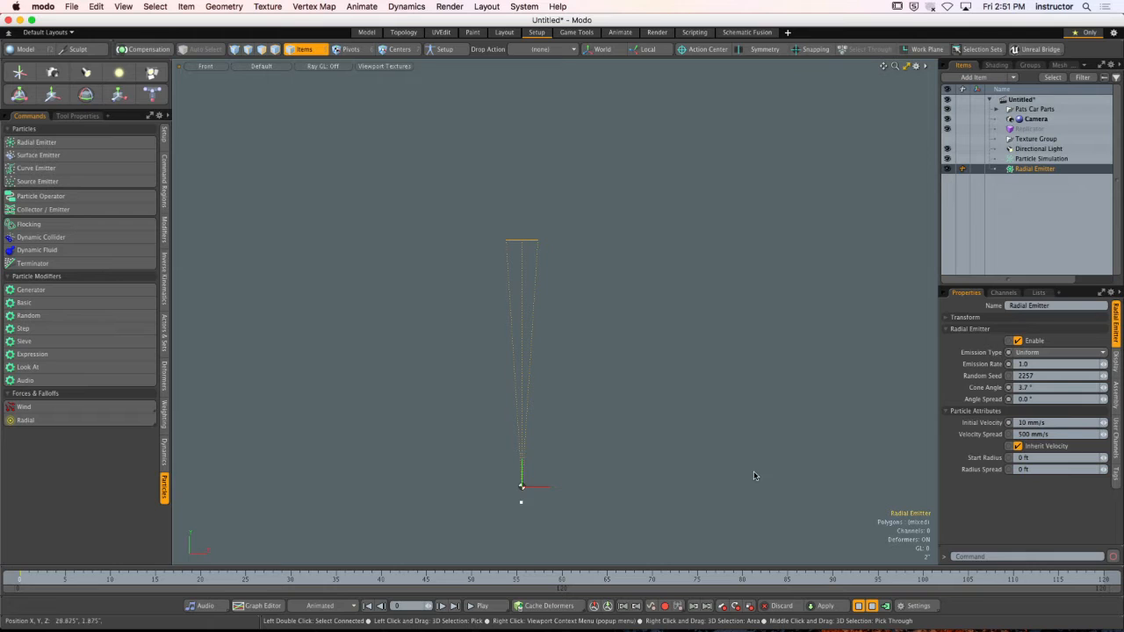
{"action": "left_click_drag", "start_coordinate": [558, 471], "coordinate": [558, 344], "text": "alt+shift"}
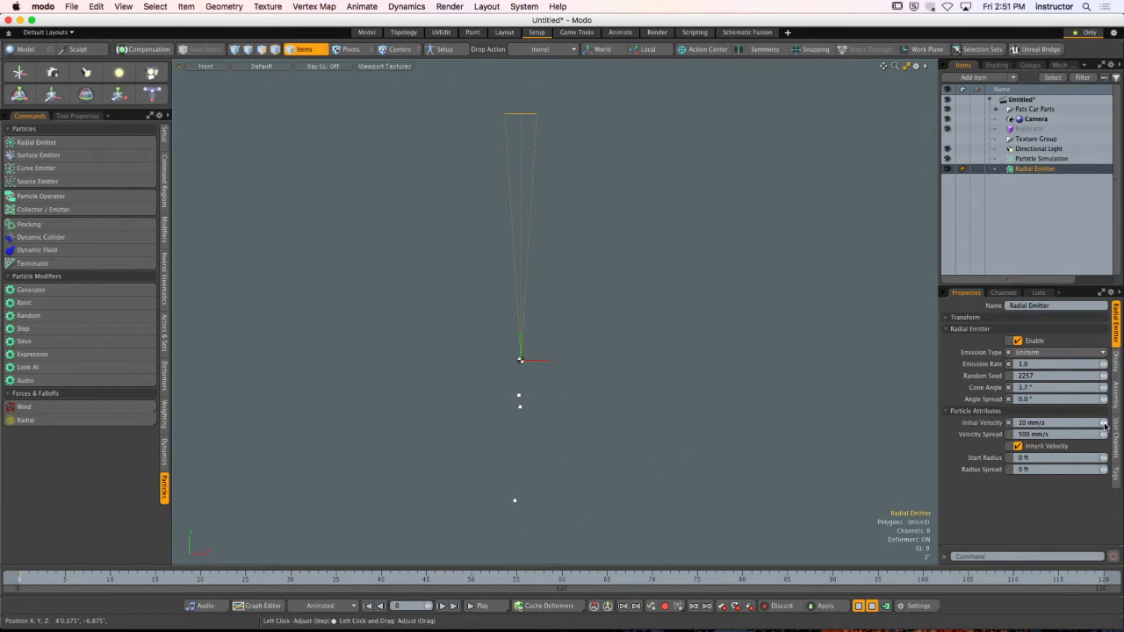
{"action": "left_click_drag", "start_coordinate": [1103, 423], "coordinate": [1120, 422]}
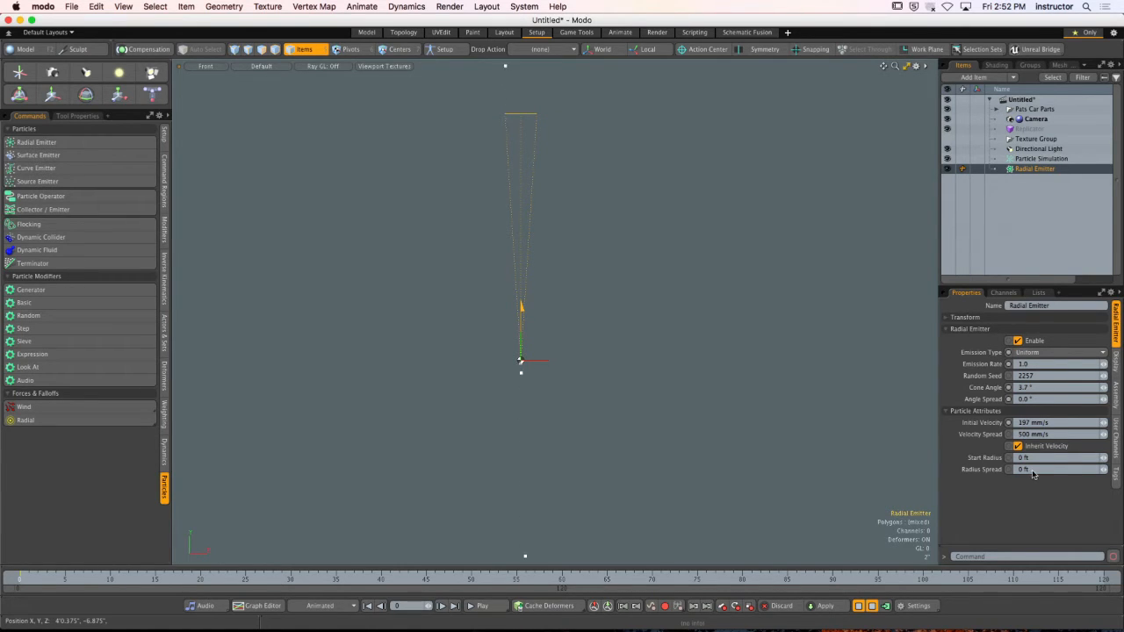
Set the Radial Emitter's Velocity Spread to 0 m/s.
{"action": "left_click_drag", "start_coordinate": [1067, 436], "coordinate": [976, 436]}
{"action": "type", "text": "0"}
{"action": "key", "text": "Return"}
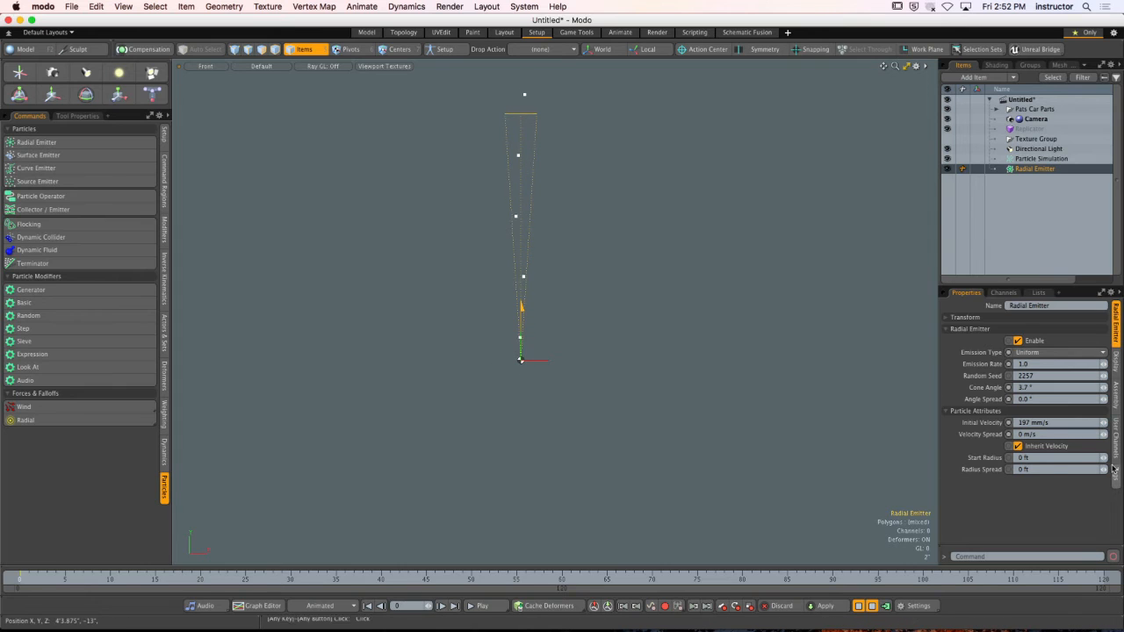
Set the Radial Emitter's Start Radius to 22.75" and its Radius Spread to 7.1875", after trying a spread of 3'5.75".
{"action": "left_click_drag", "start_coordinate": [1103, 457], "coordinate": [1123, 457]}
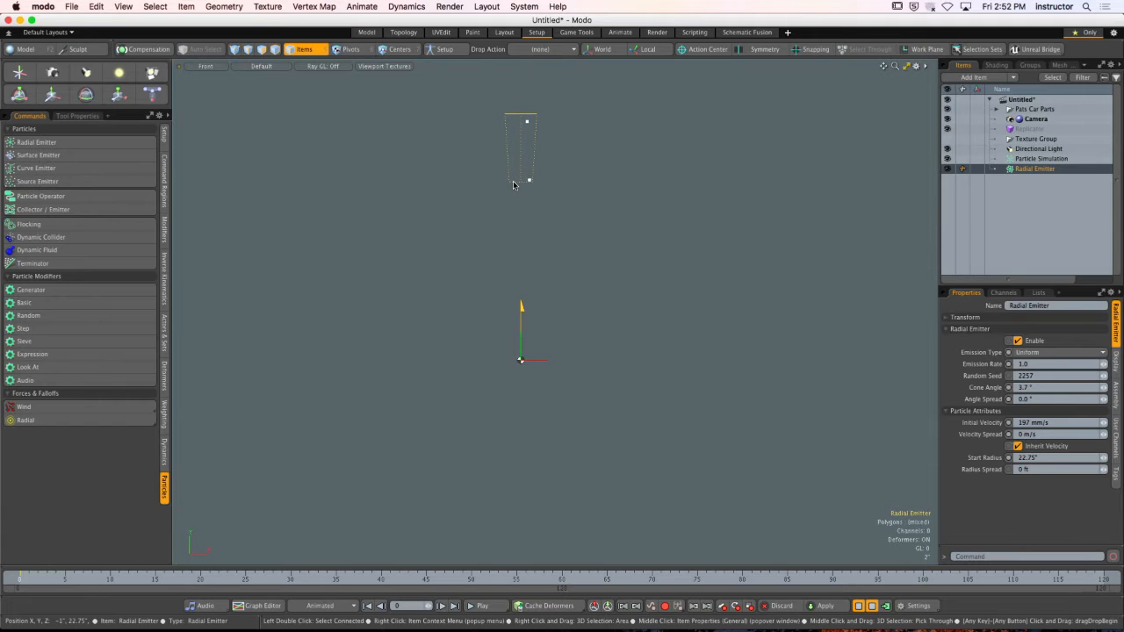
{"action": "left_click_drag", "start_coordinate": [1104, 474], "coordinate": [1119, 474]}
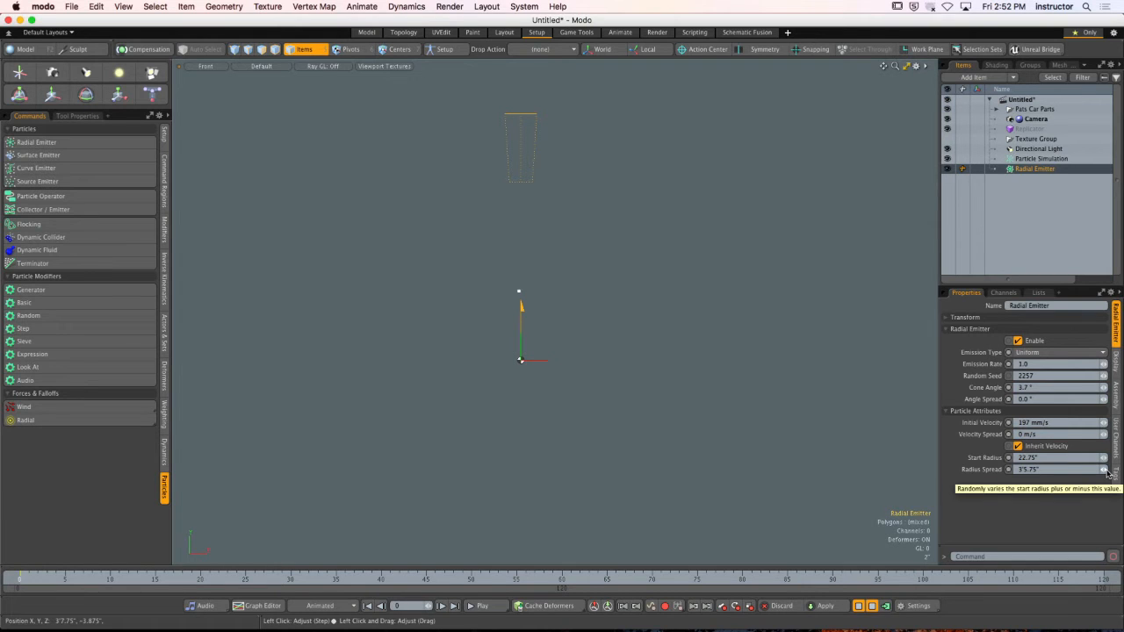
{"action": "left_click_drag", "start_coordinate": [1103, 470], "coordinate": [1093, 469]}
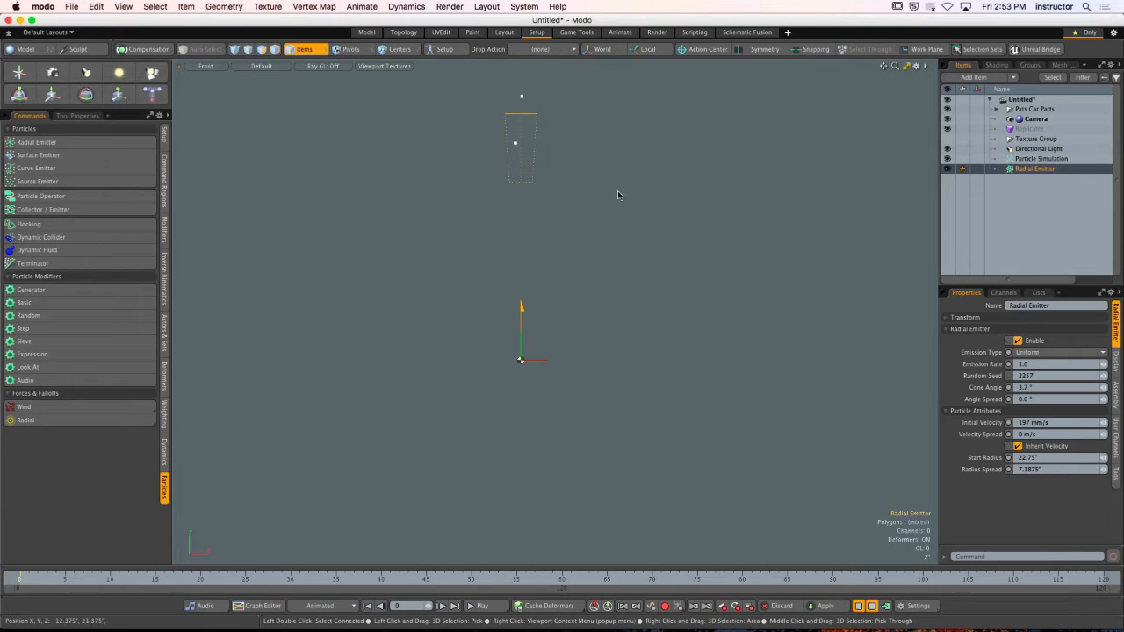
{"action": "left_click_drag", "start_coordinate": [576, 174], "coordinate": [620, 238], "text": "alt+shift"}
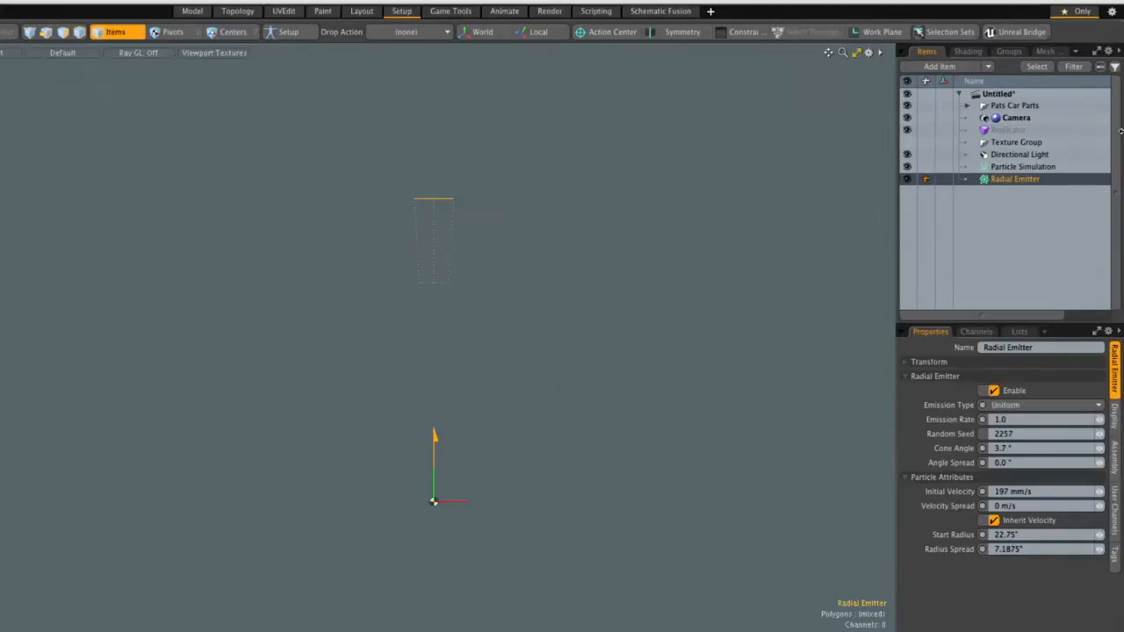
Set the Replicator's Point Source to Particle Simulation.
{"action": "left_click", "coordinate": [1054, 133]}
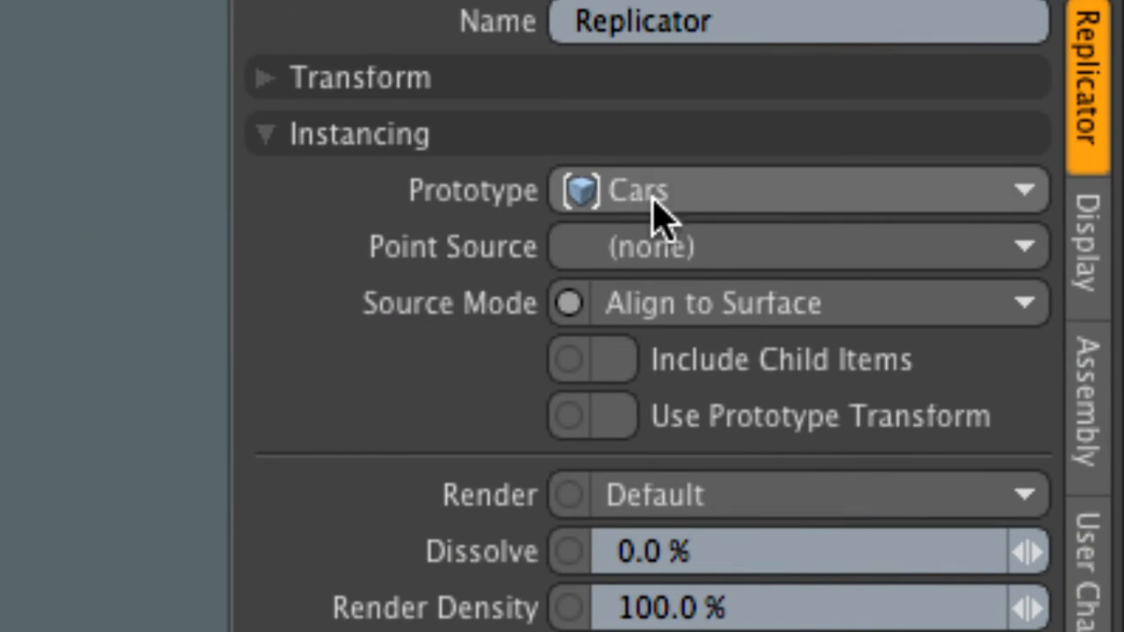
{"action": "left_click", "coordinate": [672, 249]}
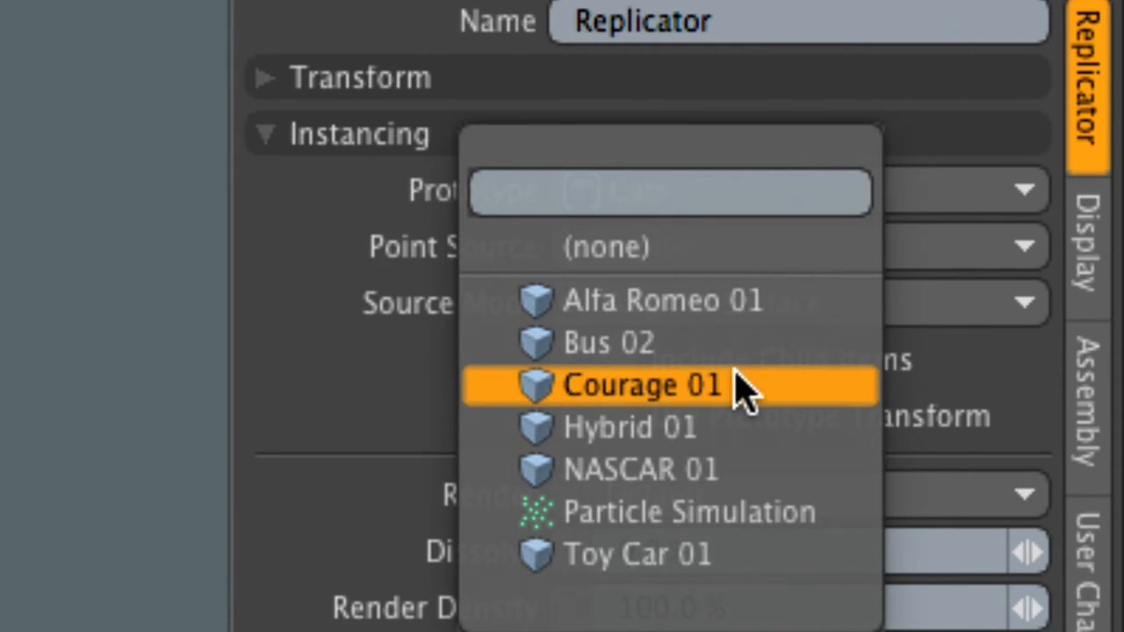
{"action": "left_click", "coordinate": [795, 516]}
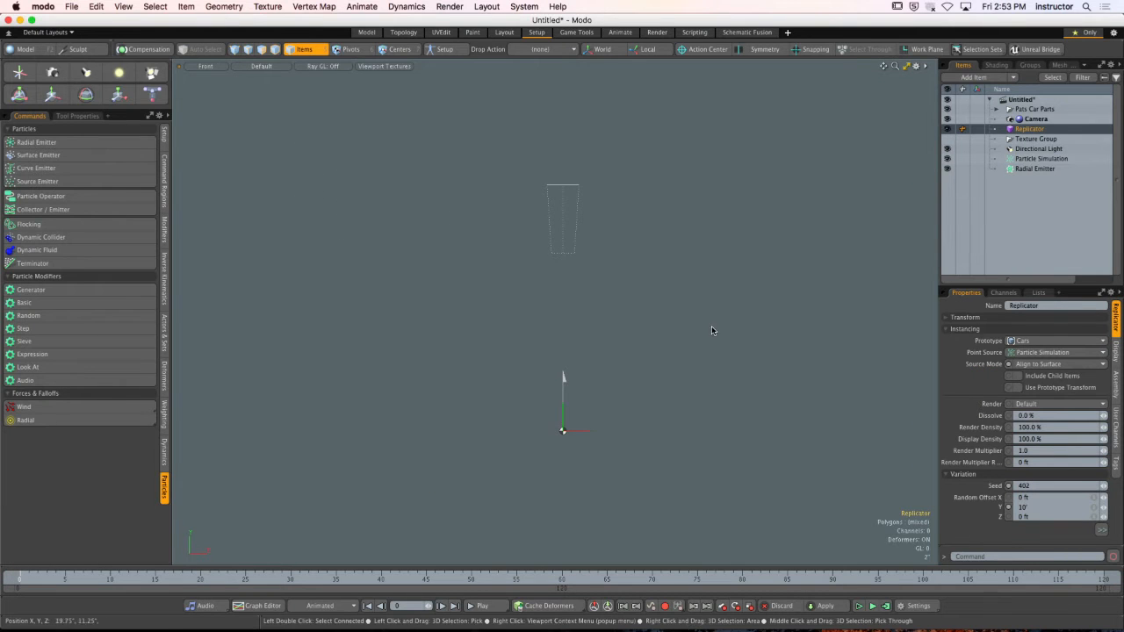
Run the particle simulation in the front view to check how the replicated cars are emitted, and stop it.
{"action": "left_click_drag", "start_coordinate": [621, 226], "coordinate": [709, 396], "text": "ctrl+alt"}
{"action": "left_click", "coordinate": [859, 607]}
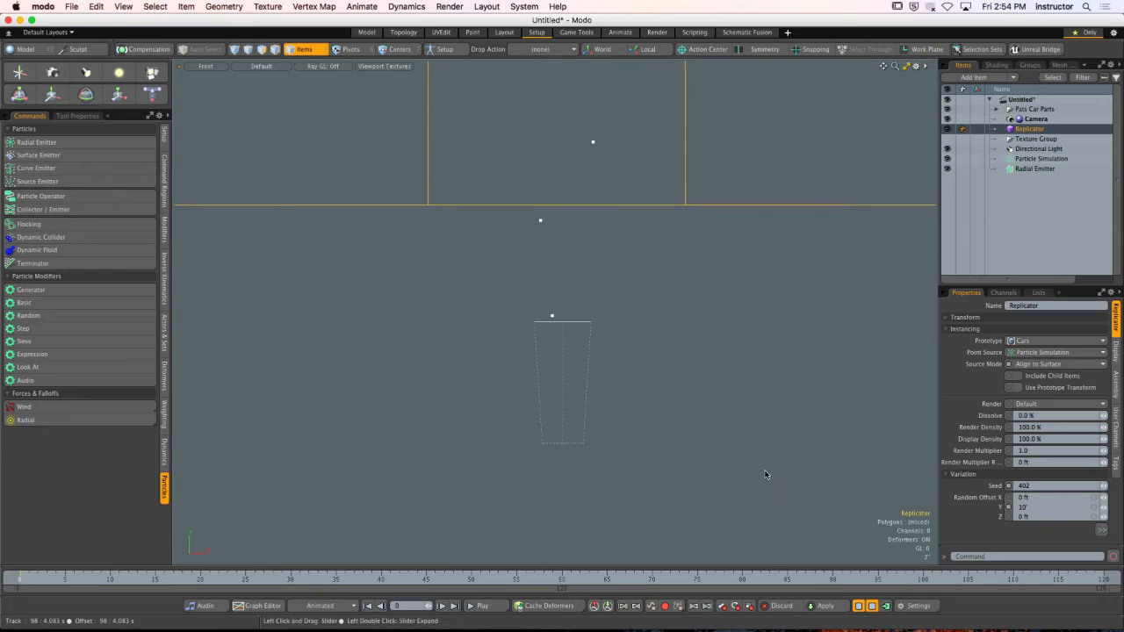
{"action": "mouse_move", "coordinate": [677, 286]}
{"action": "left_mouse_down", "text": "alt"}
{"action": "mouse_move", "coordinate": [647, 285]}
{"action": "mouse_move", "coordinate": [672, 302]}
{"action": "left_mouse_up", "text": "alt"}
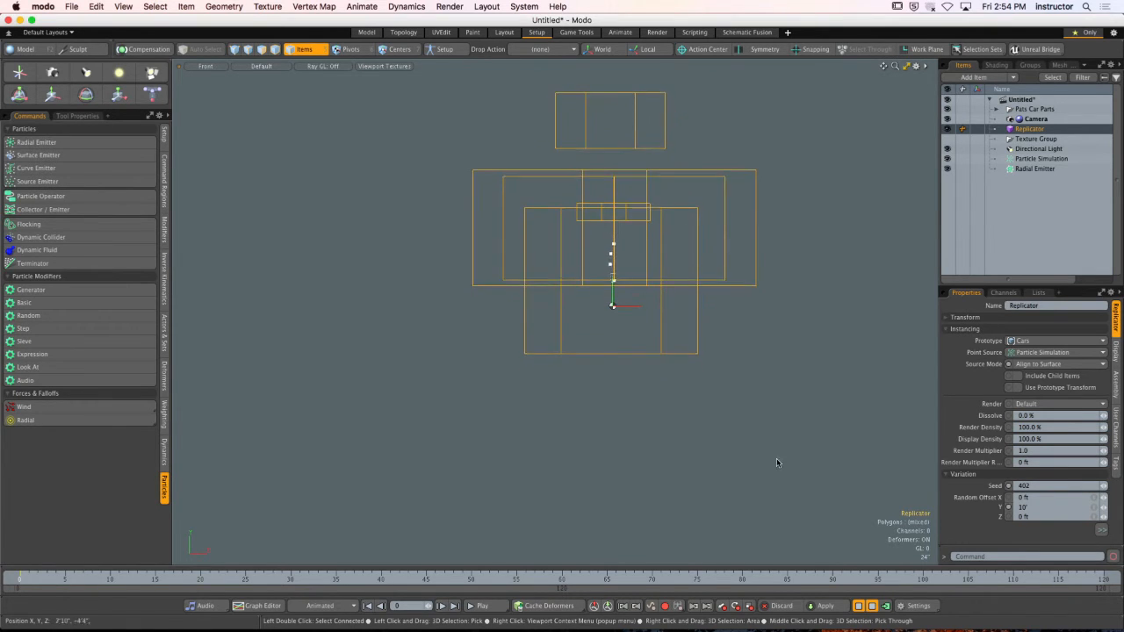
{"action": "left_click", "coordinate": [857, 606]}
{"action": "left_click", "coordinate": [754, 369]}
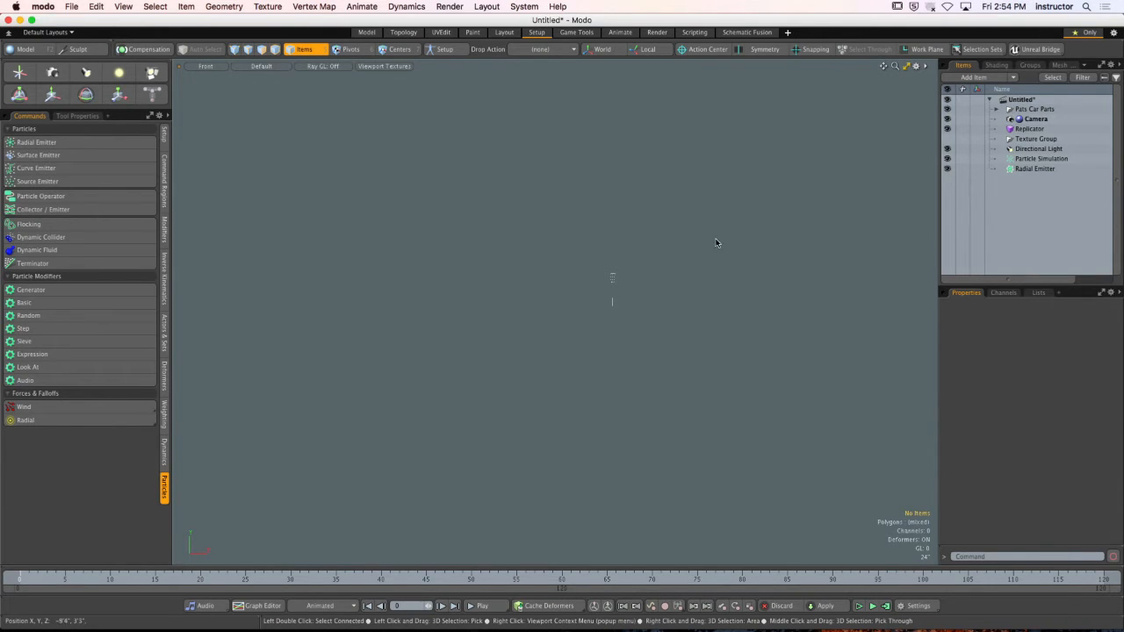
Set the Radial Emitter's Start Radius to 0 ft and test the change with a short simulation run.
{"action": "left_click", "coordinate": [1034, 168]}
{"action": "left_click_drag", "start_coordinate": [1037, 457], "coordinate": [968, 459]}
{"action": "type", "text": "0"}
{"action": "key", "text": "Return"}
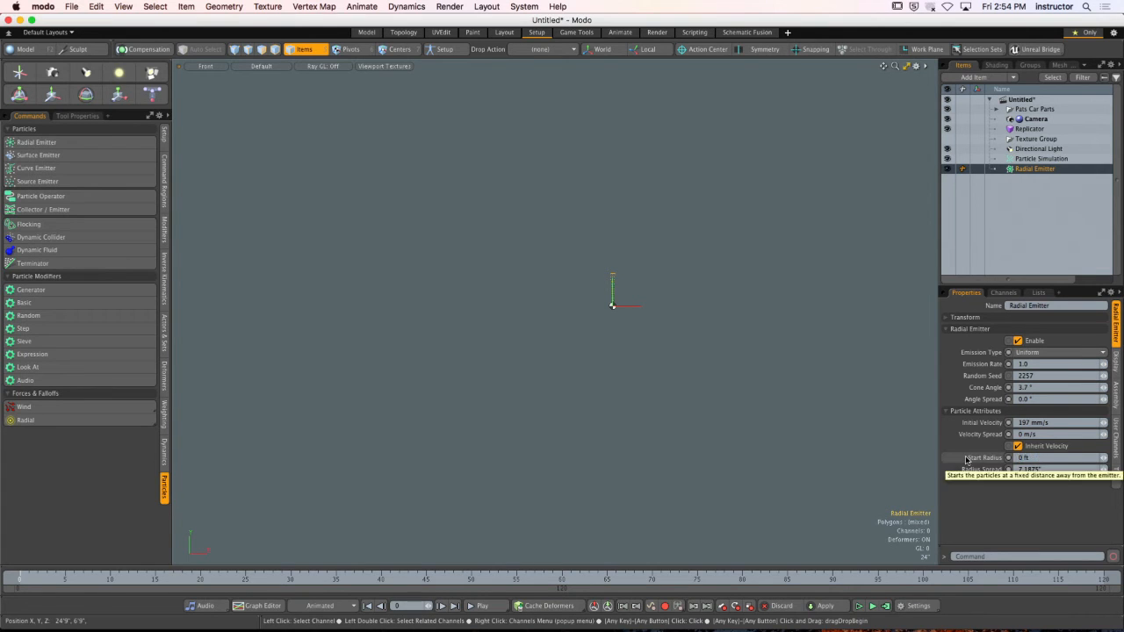
{"action": "left_click", "coordinate": [858, 606]}
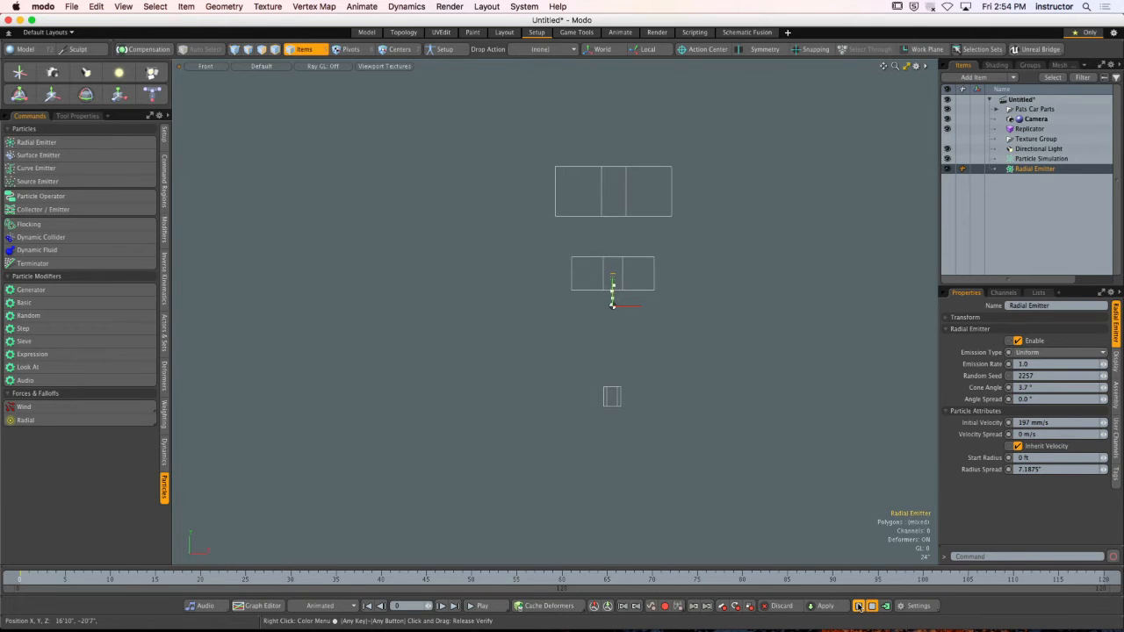
{"action": "left_click", "coordinate": [857, 606]}
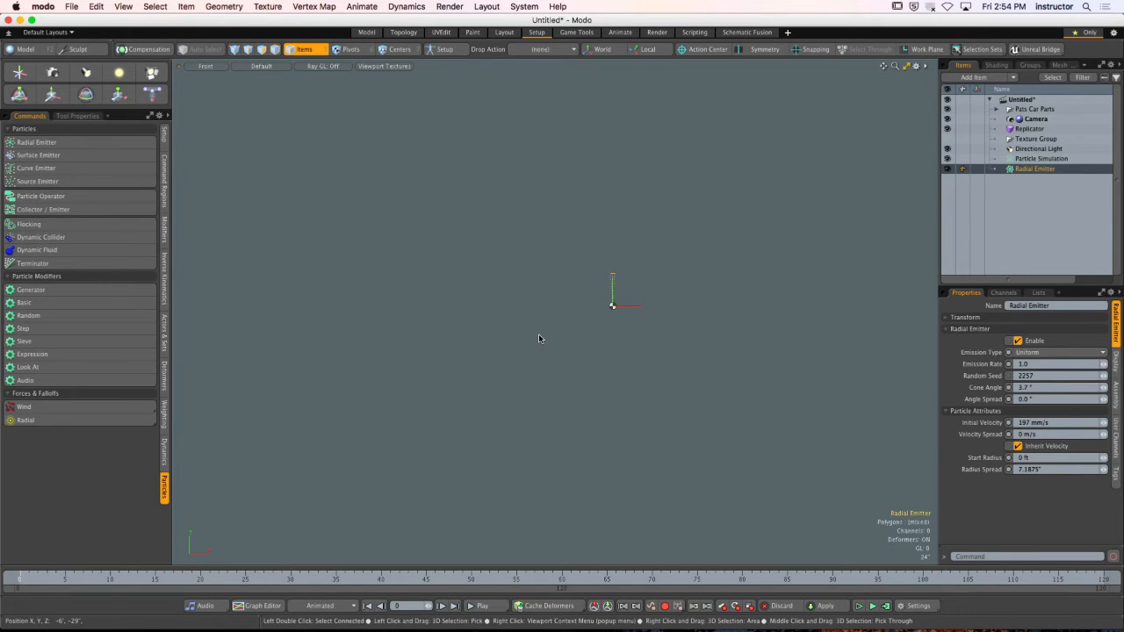
Change the viewport's Replicators display option so the selected Replicator's cars draw as full geometry, and run the simulation to check.
{"action": "key", "text": "o"}
{"action": "left_click", "coordinate": [673, 219]}
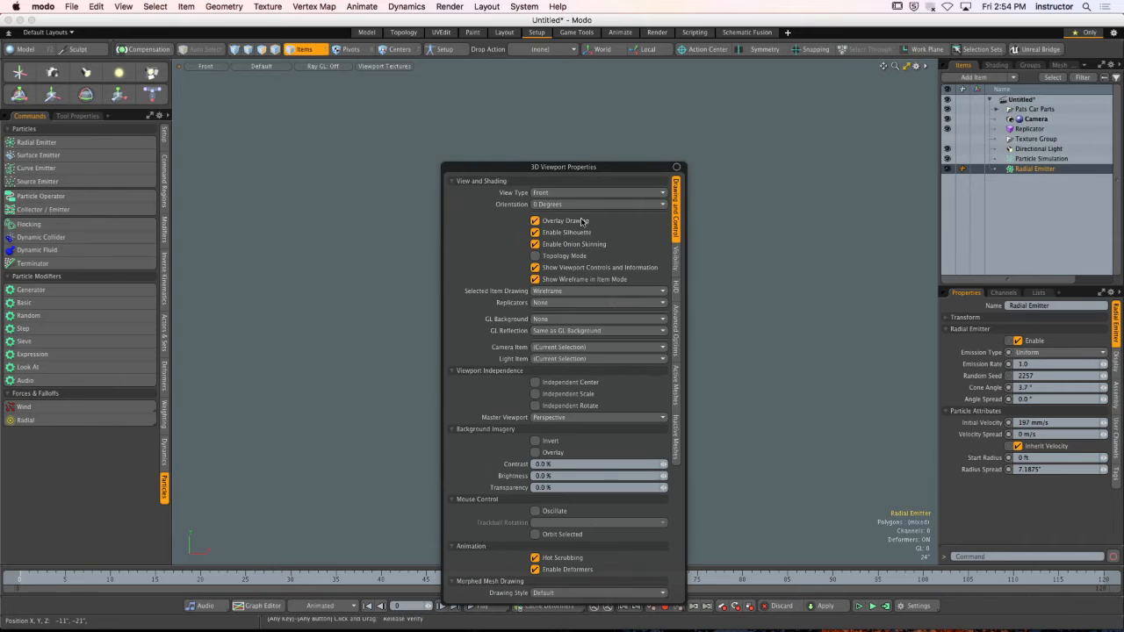
{"action": "left_click", "coordinate": [558, 302]}
{"action": "left_click", "coordinate": [555, 312]}
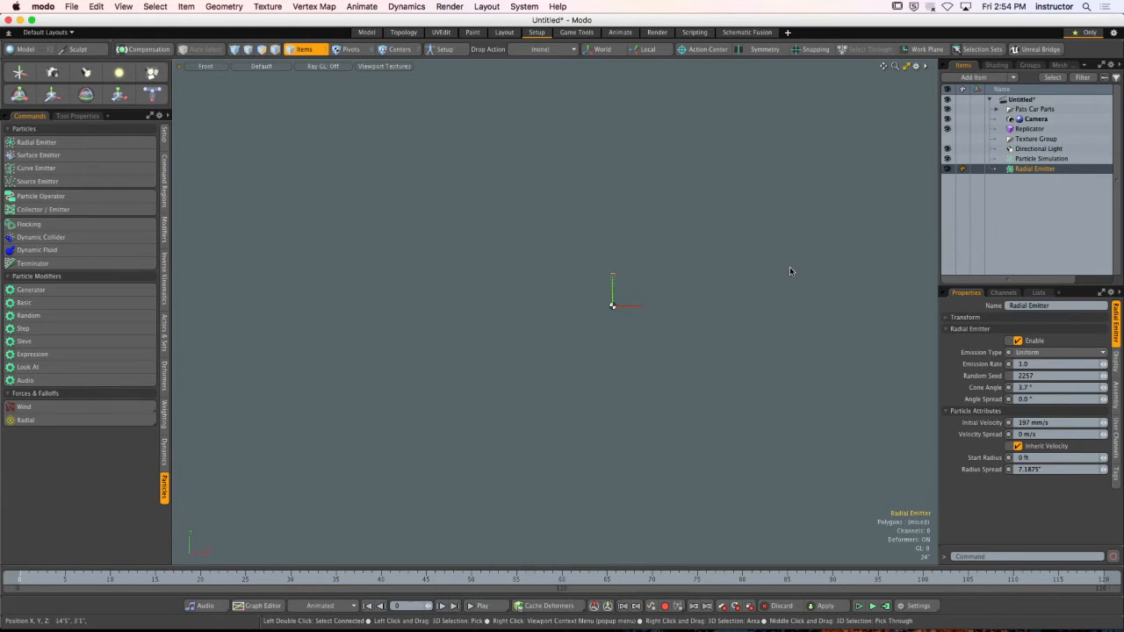
{"action": "left_click", "coordinate": [1029, 129]}
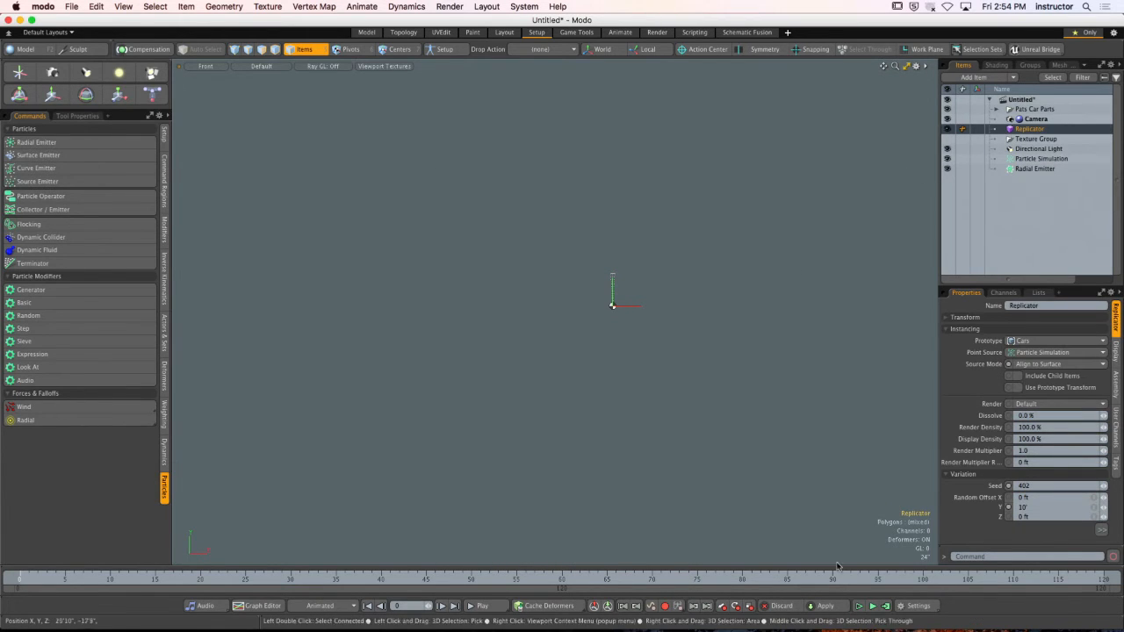
{"action": "left_click", "coordinate": [860, 606]}
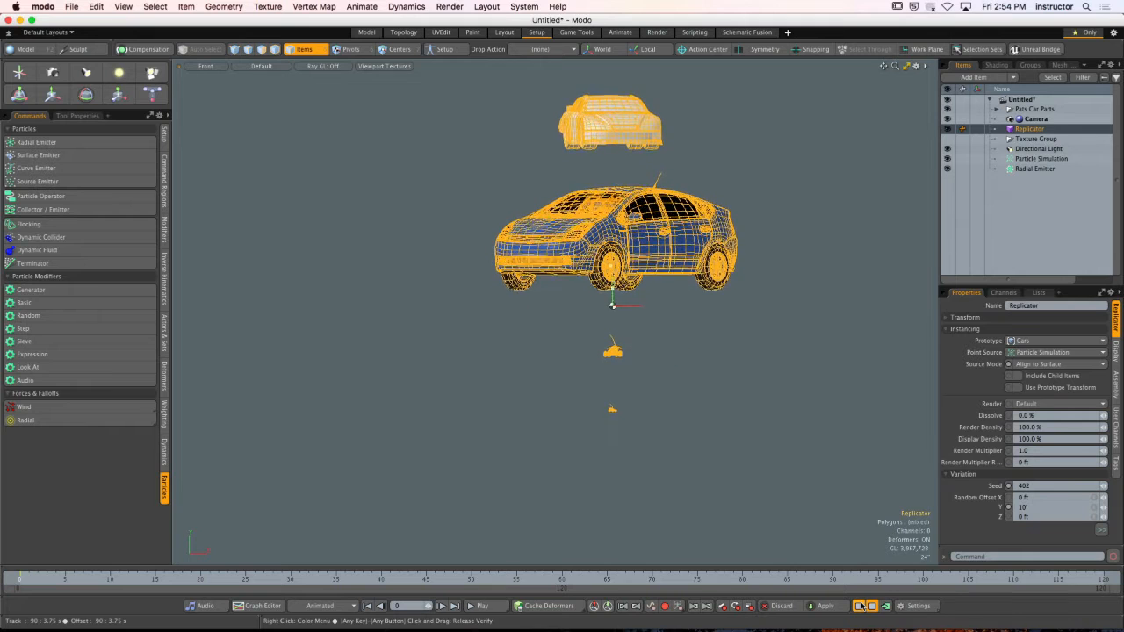
{"action": "left_click", "coordinate": [860, 606]}
Inspect the simulated cars from the top view, stop the simulation, and return to a perspective view of the emitter.
{"action": "left_click_drag", "start_coordinate": [655, 284], "coordinate": [603, 324], "text": "alt"}
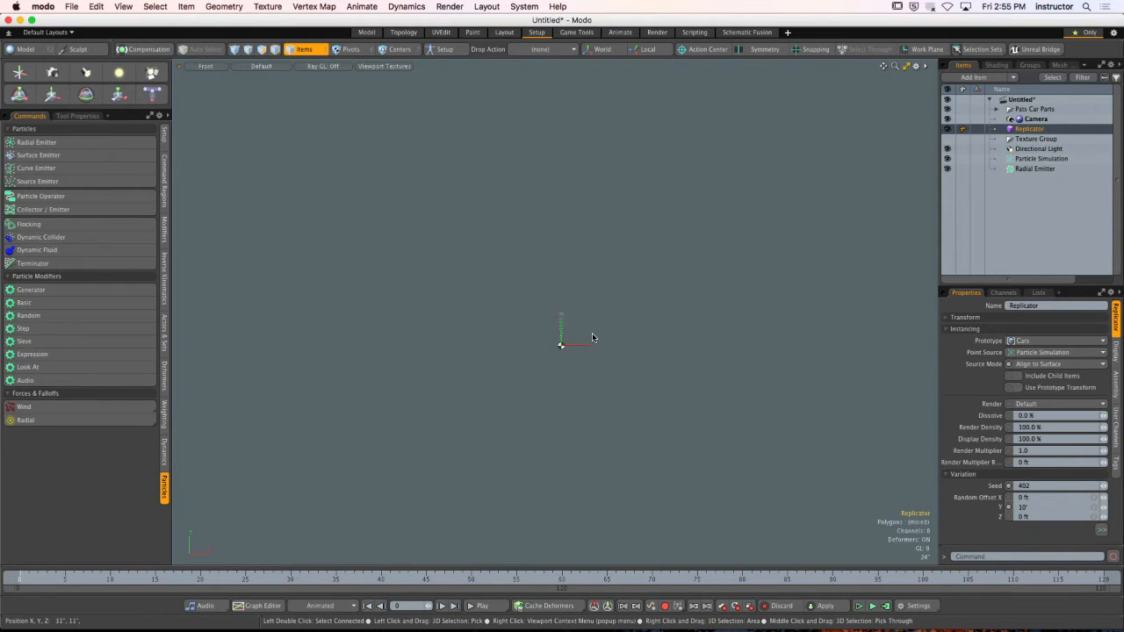
{"action": "left_click_drag", "start_coordinate": [604, 344], "coordinate": [584, 406], "text": "alt"}
{"action": "key", "text": "ctrl+space"}
{"action": "left_click_drag", "start_coordinate": [582, 349], "coordinate": [585, 299], "text": "alt"}
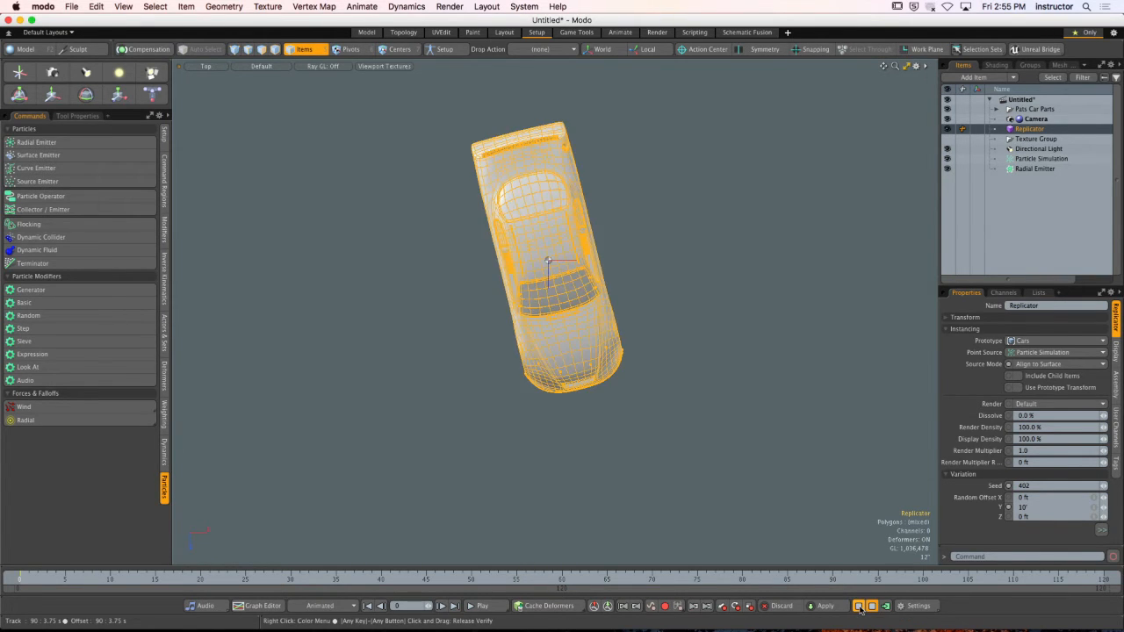
{"action": "left_click", "coordinate": [860, 607]}
{"action": "key", "text": "ctrl+space"}
{"action": "left_click", "coordinate": [705, 307]}
{"action": "left_click_drag", "start_coordinate": [704, 306], "coordinate": [677, 275], "text": "alt"}
{"action": "left_click_drag", "start_coordinate": [610, 326], "coordinate": [669, 307], "text": "alt+shift"}
Rotate the Radial Emitter so that its cone points horizontally instead of upward, and run the simulation.
{"action": "left_click", "coordinate": [1033, 168]}
{"action": "left_click_drag", "start_coordinate": [575, 302], "coordinate": [583, 310], "text": "alt"}
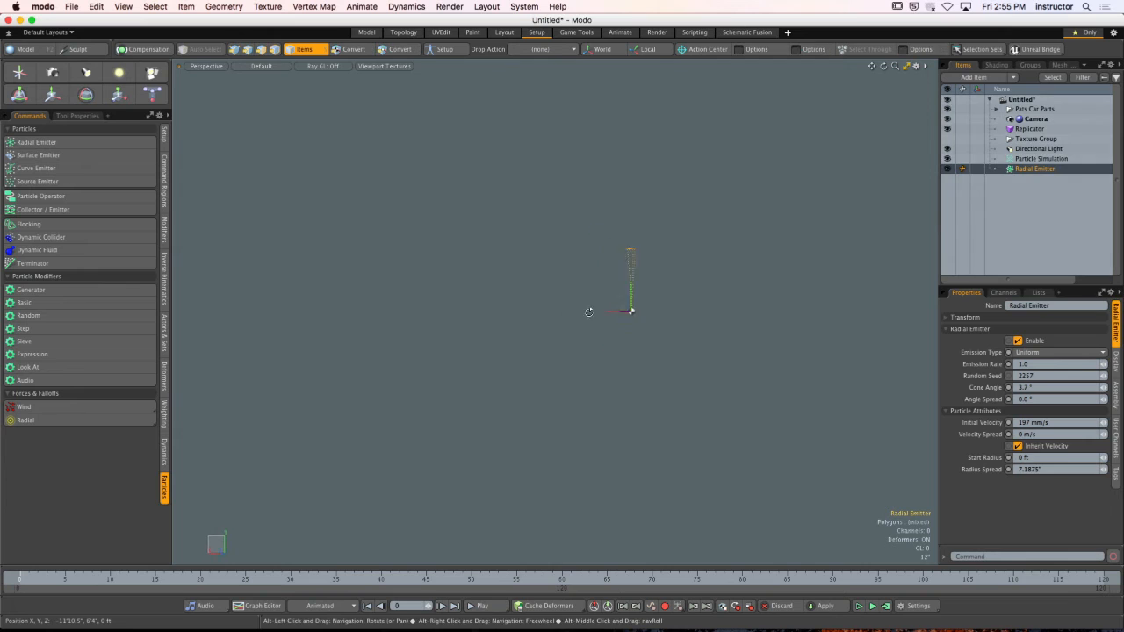
{"action": "key", "text": "e"}
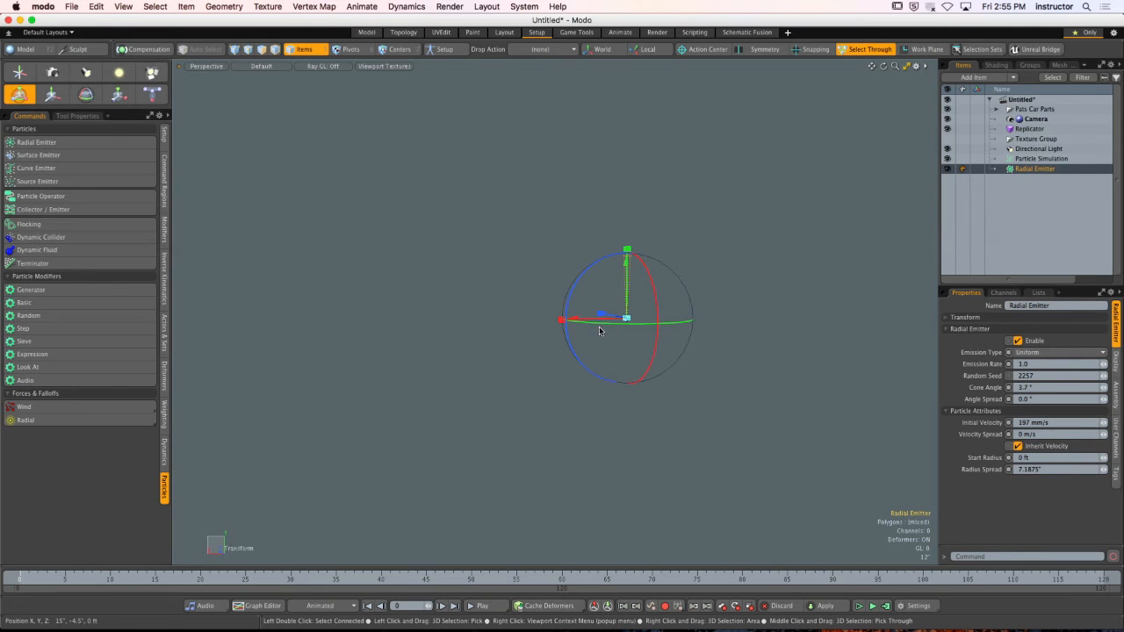
{"action": "left_click_drag", "start_coordinate": [571, 284], "coordinate": [658, 256]}
{"action": "left_click", "coordinate": [701, 266]}
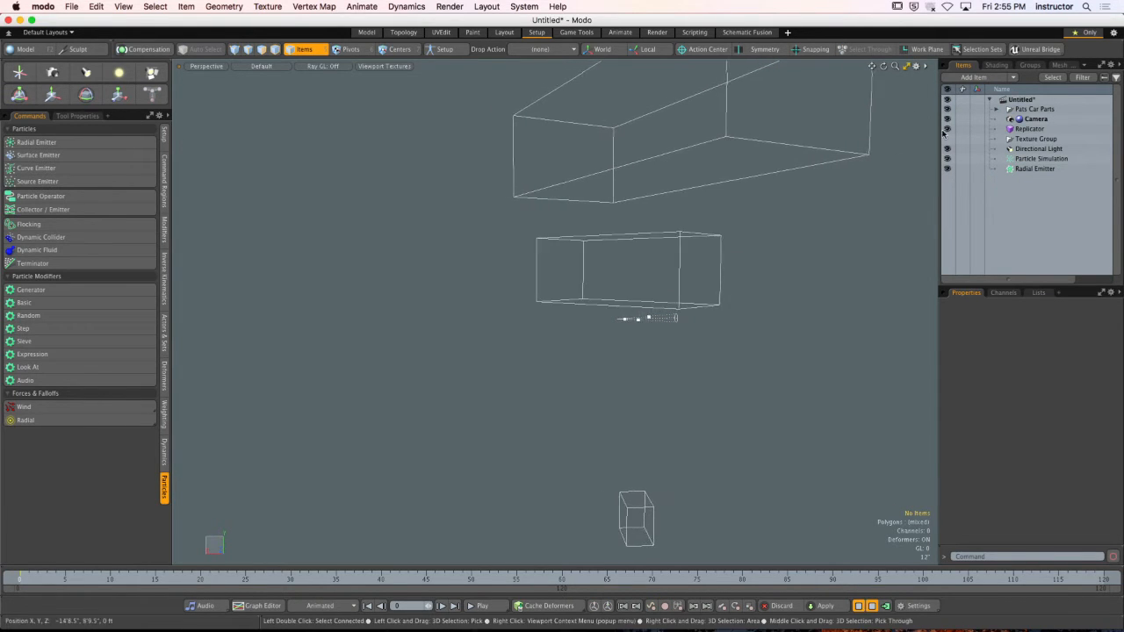
Set the Replicator's Random Offset Y to 0 ft and its Random Twist Y to 0°.
{"action": "left_click", "coordinate": [1045, 129]}
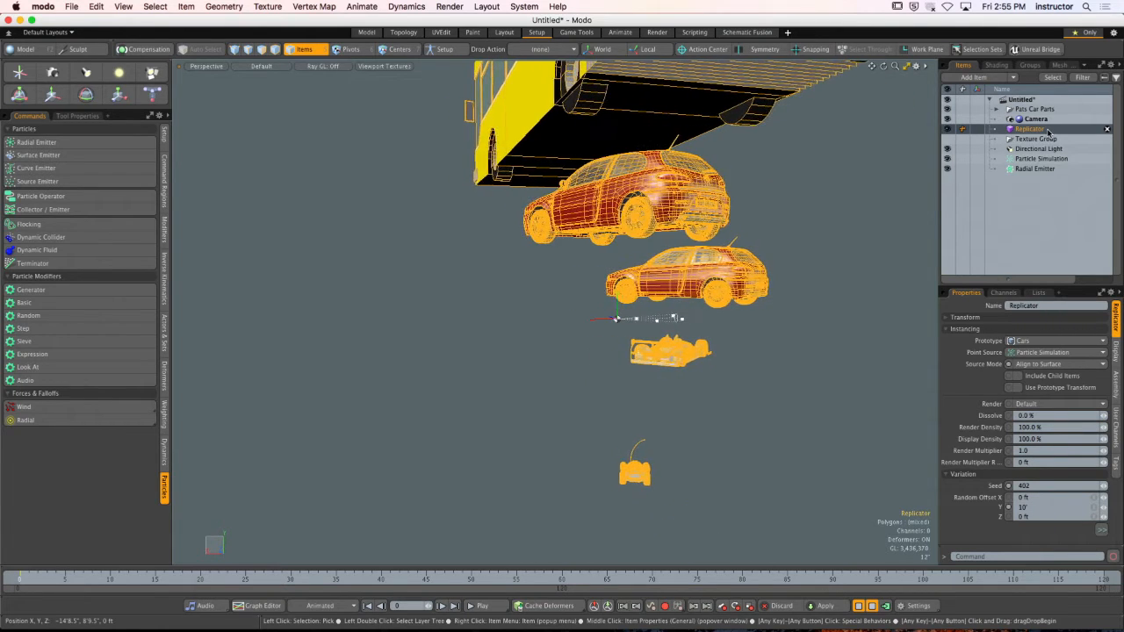
{"action": "left_click_drag", "start_coordinate": [1042, 287], "coordinate": [1051, 225]}
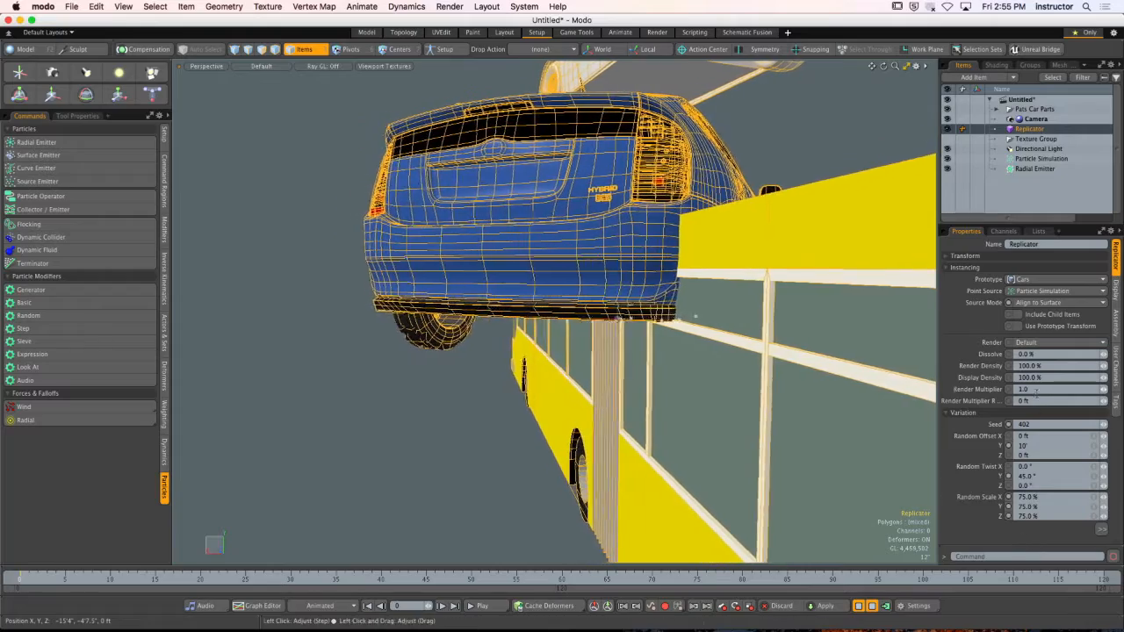
{"action": "left_click", "coordinate": [1022, 445]}
{"action": "type", "text": "0"}
{"action": "key", "text": "Return"}
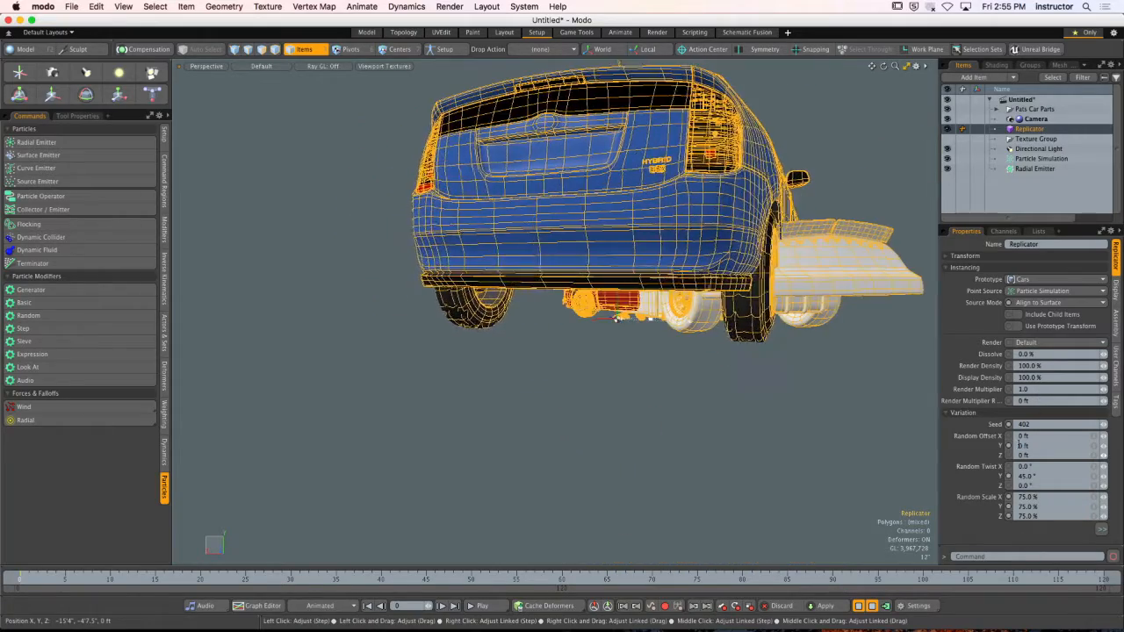
{"action": "type", "text": "0"}
{"action": "key", "text": "Return"}
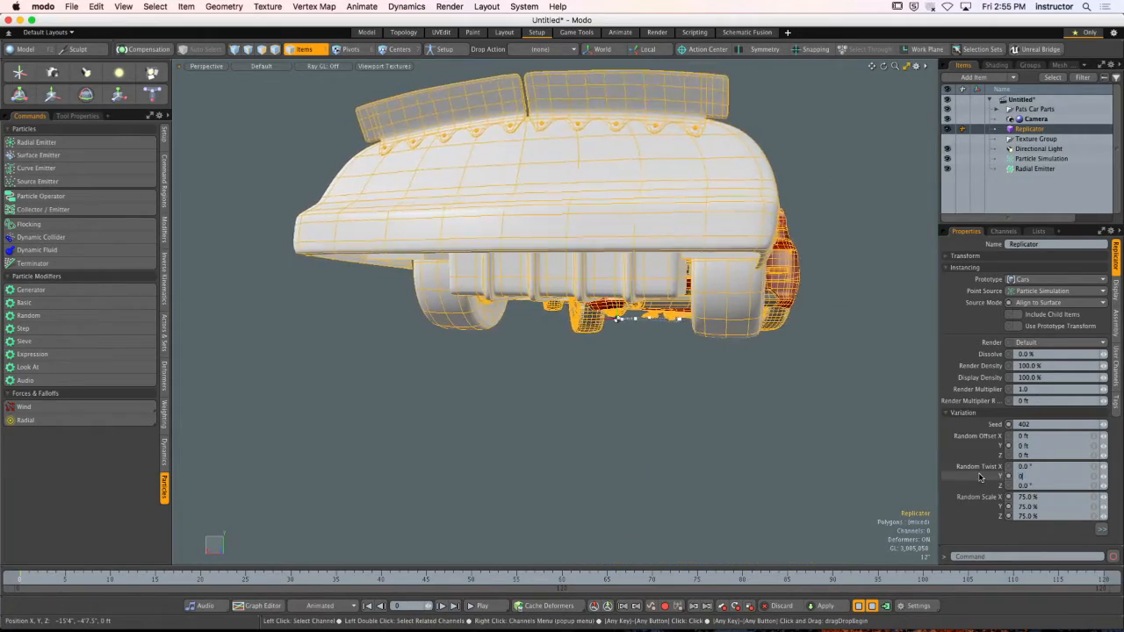
Set the Replicator's Random Scale to 0% on X, Y and Z, check the cars from above, and stop the simulation.
{"action": "left_click", "coordinate": [1086, 498]}
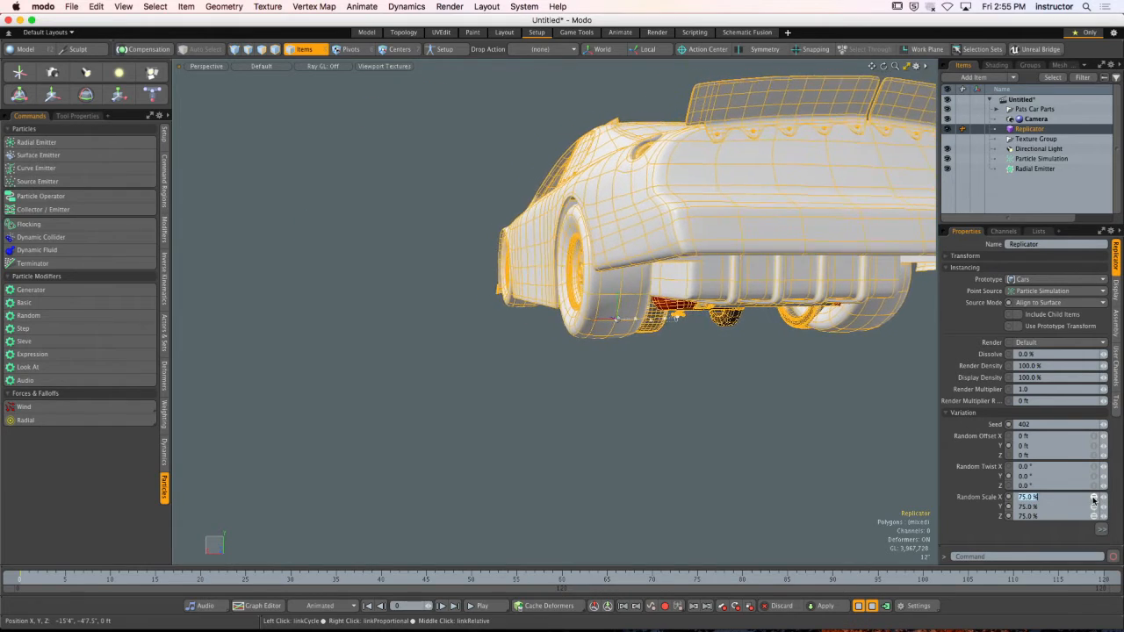
{"action": "type", "text": "0"}
{"action": "key", "text": "Return"}
{"action": "left_click_drag", "start_coordinate": [525, 346], "coordinate": [606, 338], "text": "alt"}
{"action": "mouse_move", "coordinate": [606, 338]}
{"action": "left_mouse_down", "text": "alt"}
{"action": "mouse_move", "coordinate": [640, 319]}
{"action": "mouse_move", "coordinate": [484, 254]}
{"action": "mouse_move", "coordinate": [636, 265]}
{"action": "mouse_move", "coordinate": [590, 343]}
{"action": "left_mouse_up", "text": "alt"}
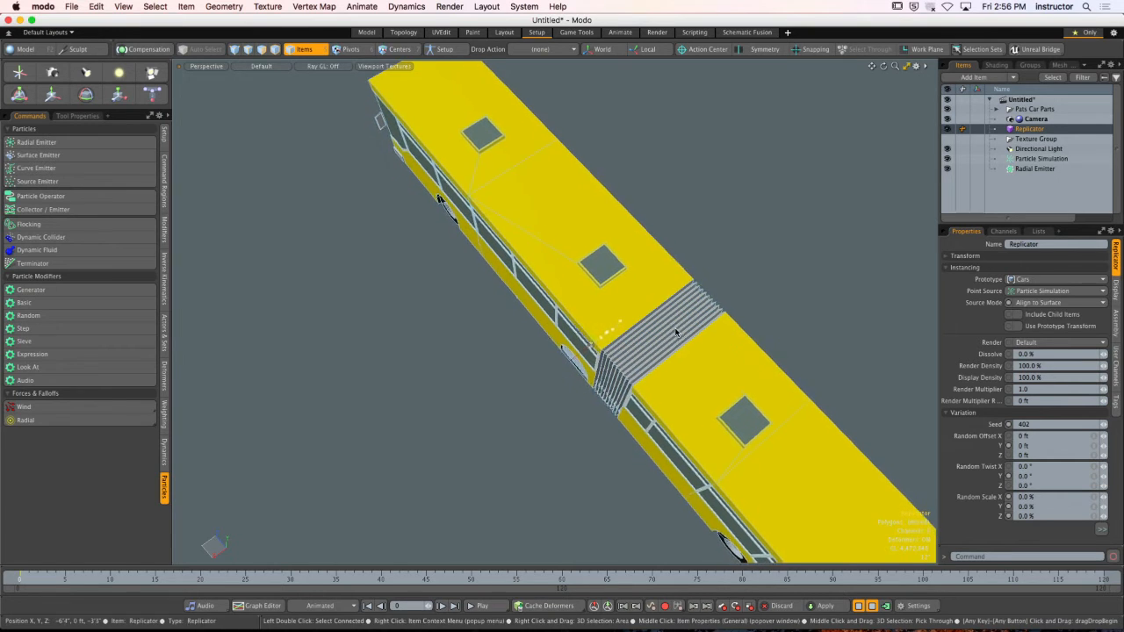
{"action": "left_click", "coordinate": [862, 607]}
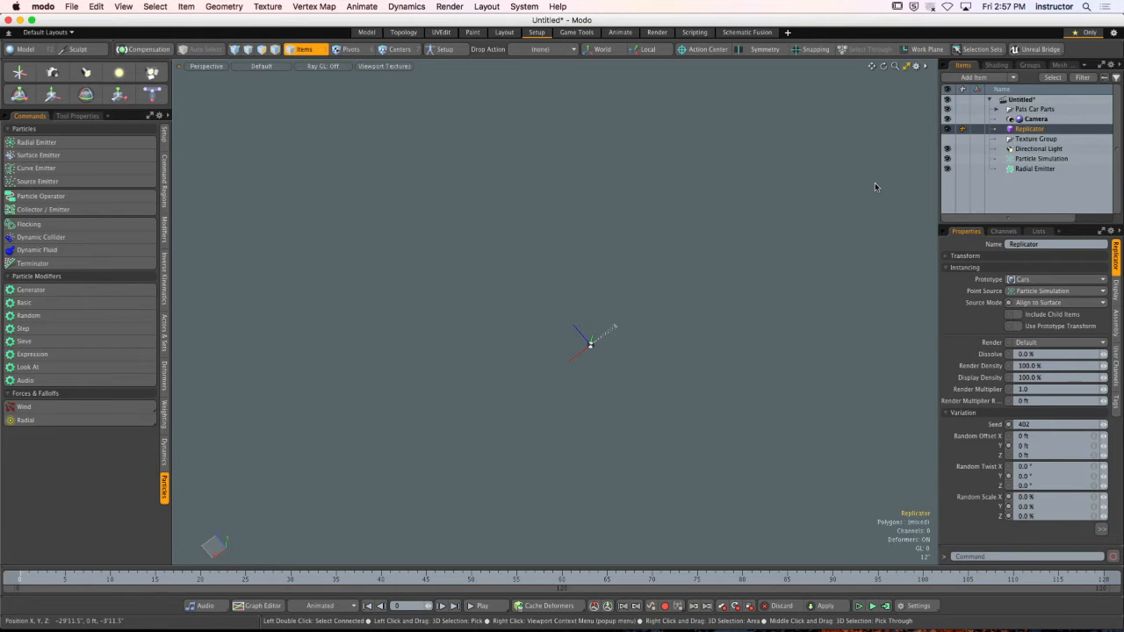
Restore the split layout with the schematic workspace and test the Radial Emitter with an Initial Velocity of 500 mm/s.
{"action": "left_click", "coordinate": [906, 67]}
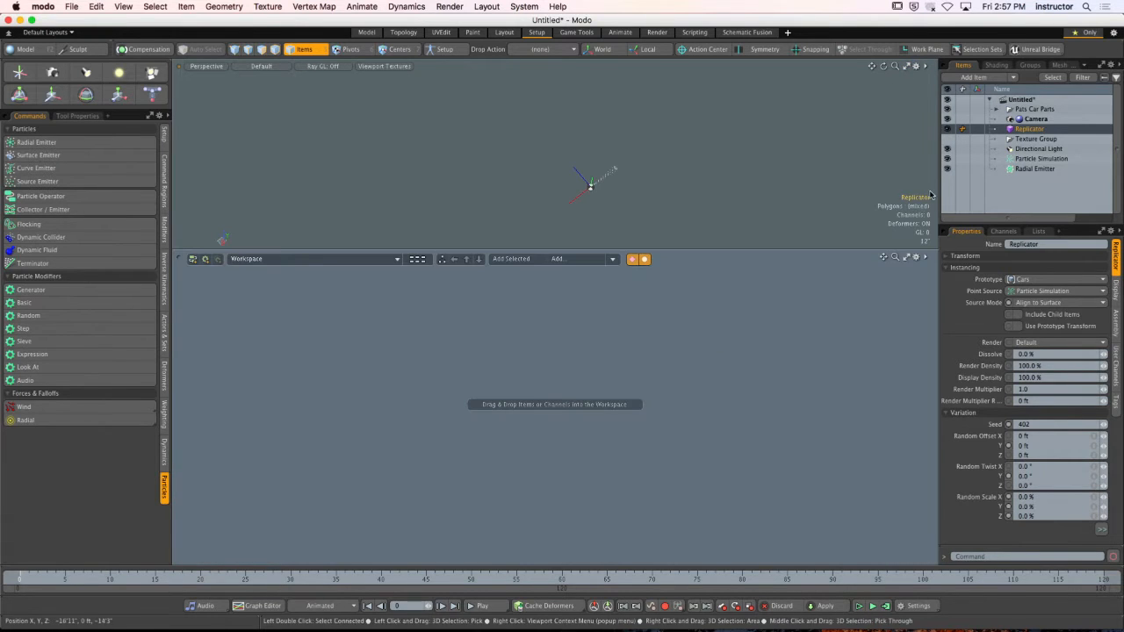
{"action": "left_click_drag", "start_coordinate": [710, 197], "coordinate": [605, 157], "text": "alt"}
{"action": "left_click", "coordinate": [1036, 169]}
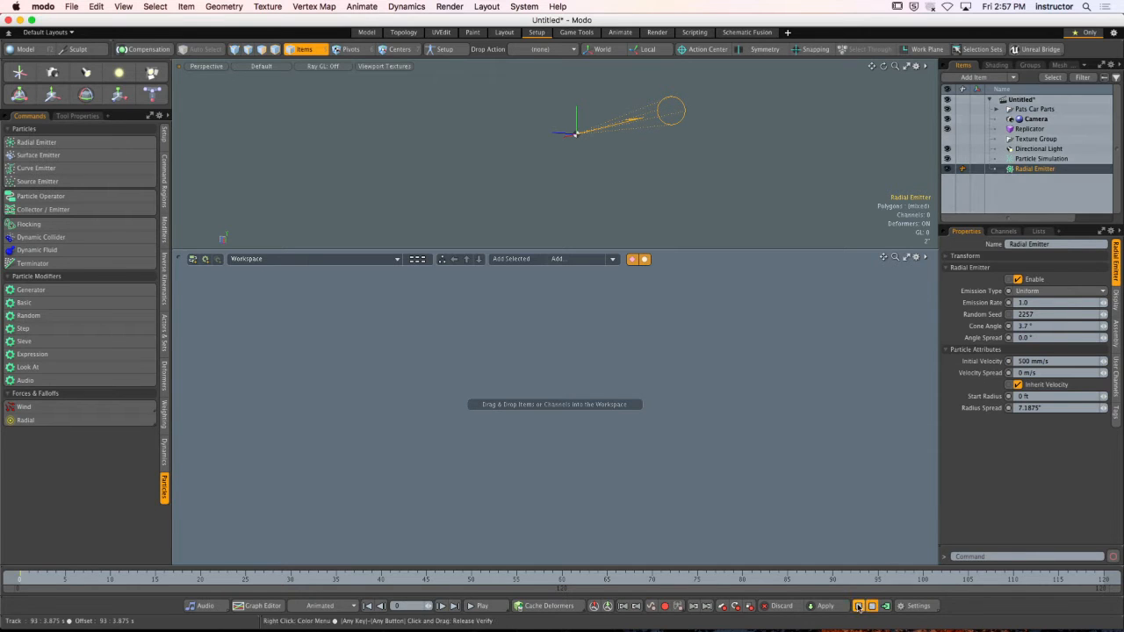
{"action": "left_click", "coordinate": [858, 607]}
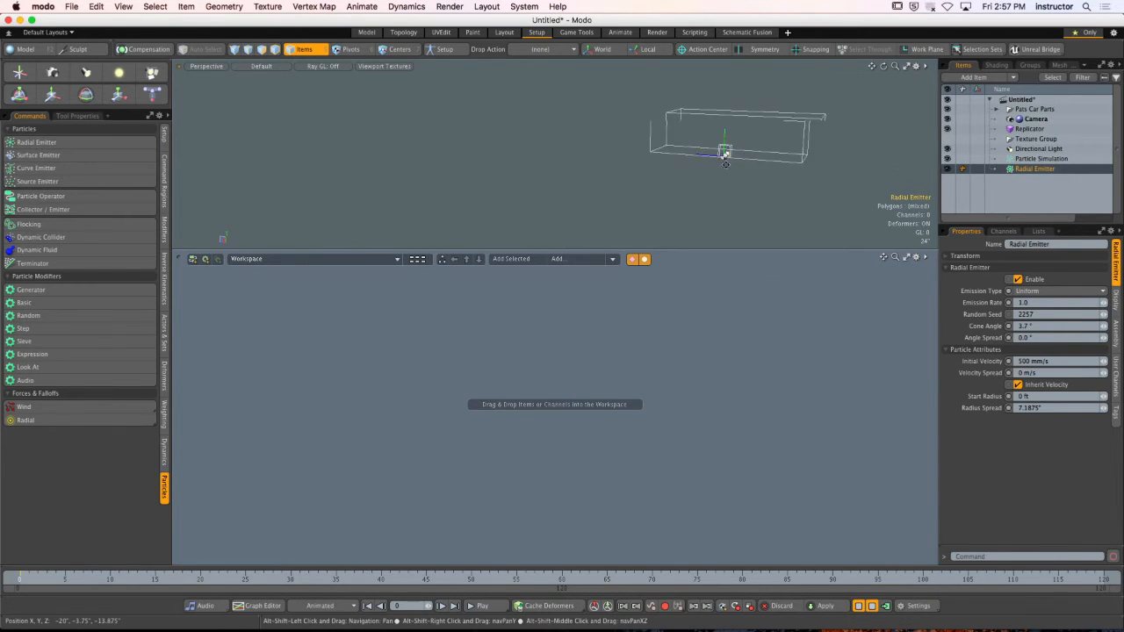
Change the viewport's Replicators display option so the cars draw as full geometry even when the Replicator is not selected.
{"action": "left_click", "coordinate": [1044, 129]}
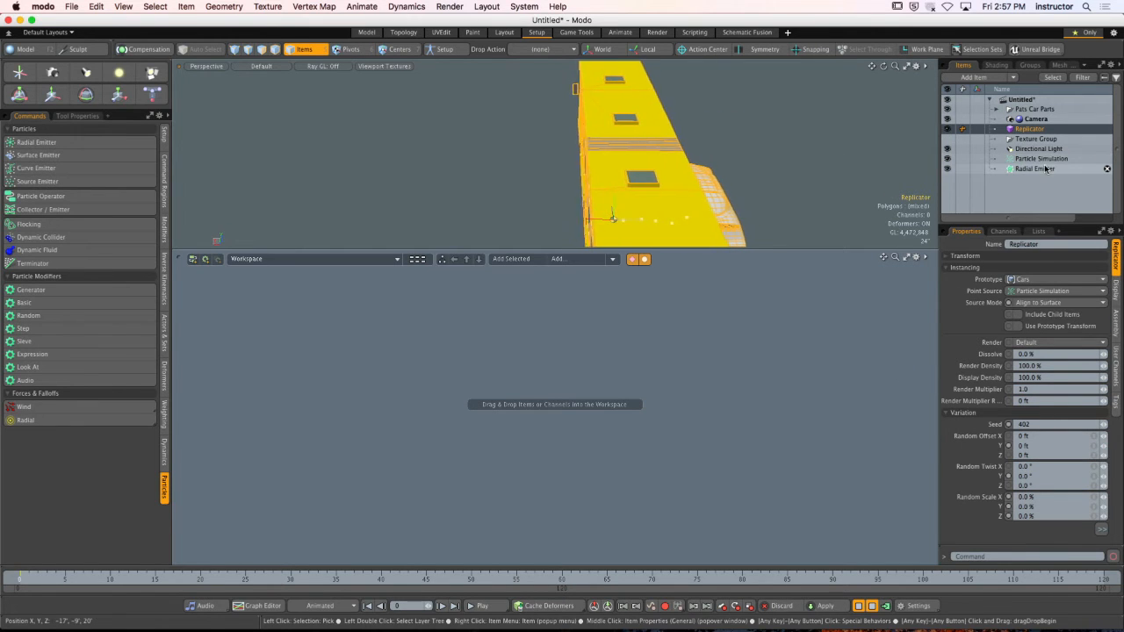
{"action": "key", "text": "o"}
{"action": "left_click", "coordinate": [742, 155]}
{"action": "left_click", "coordinate": [743, 163]}
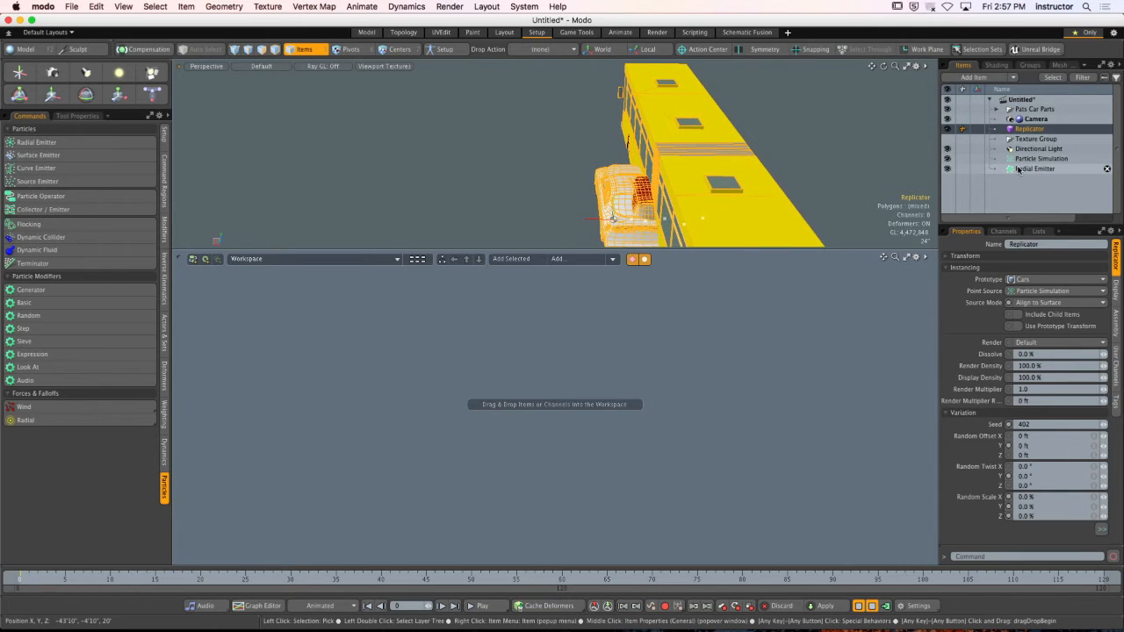
Raise the Radial Emitter's Initial Velocity to 5.35 m/s, after trying 2.53 m/s, check the car spacing, and stop the simulation.
{"action": "left_click", "coordinate": [1034, 169]}
{"action": "left_click_drag", "start_coordinate": [1103, 361], "coordinate": [1122, 361]}
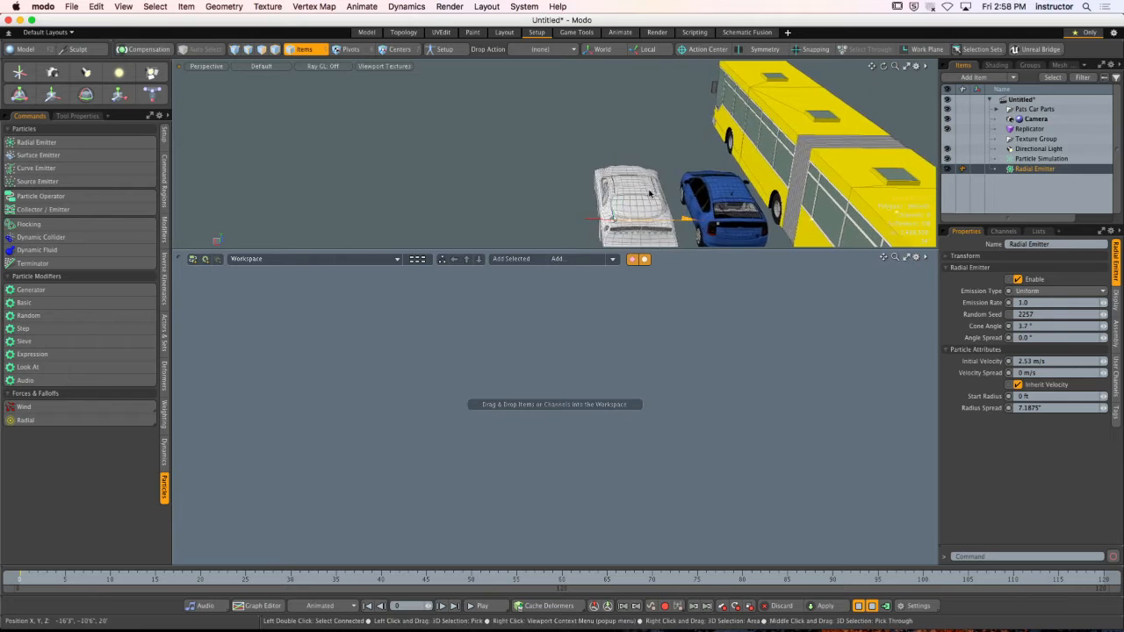
{"action": "left_click_drag", "start_coordinate": [612, 170], "coordinate": [660, 187], "text": "alt"}
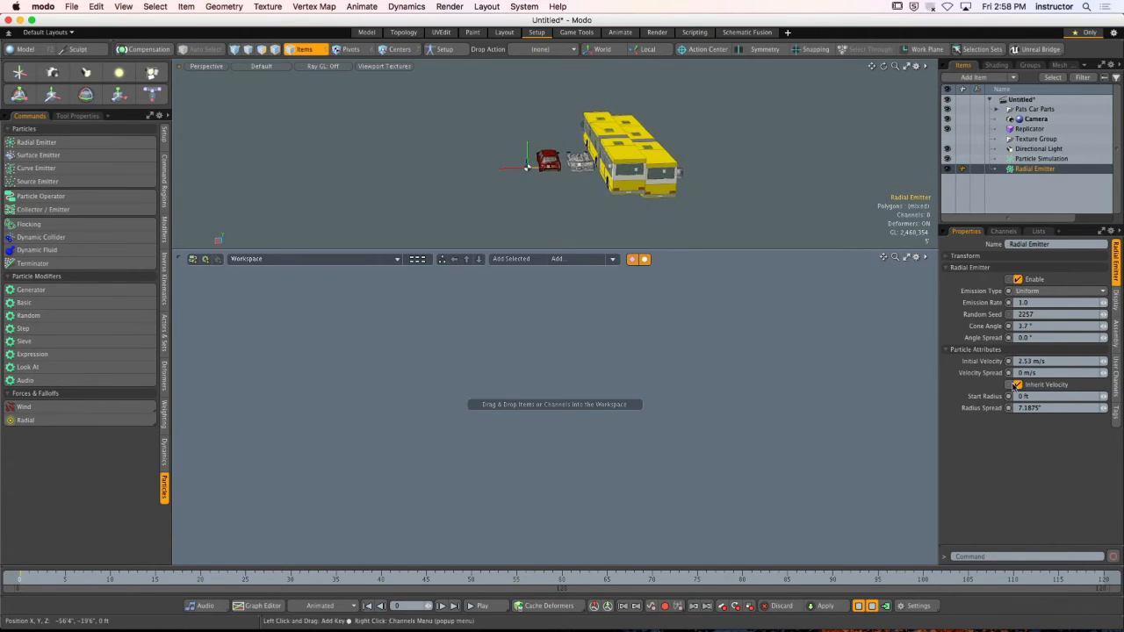
{"action": "left_click_drag", "start_coordinate": [1103, 361], "coordinate": [1117, 361]}
{"action": "left_click", "coordinate": [859, 606]}
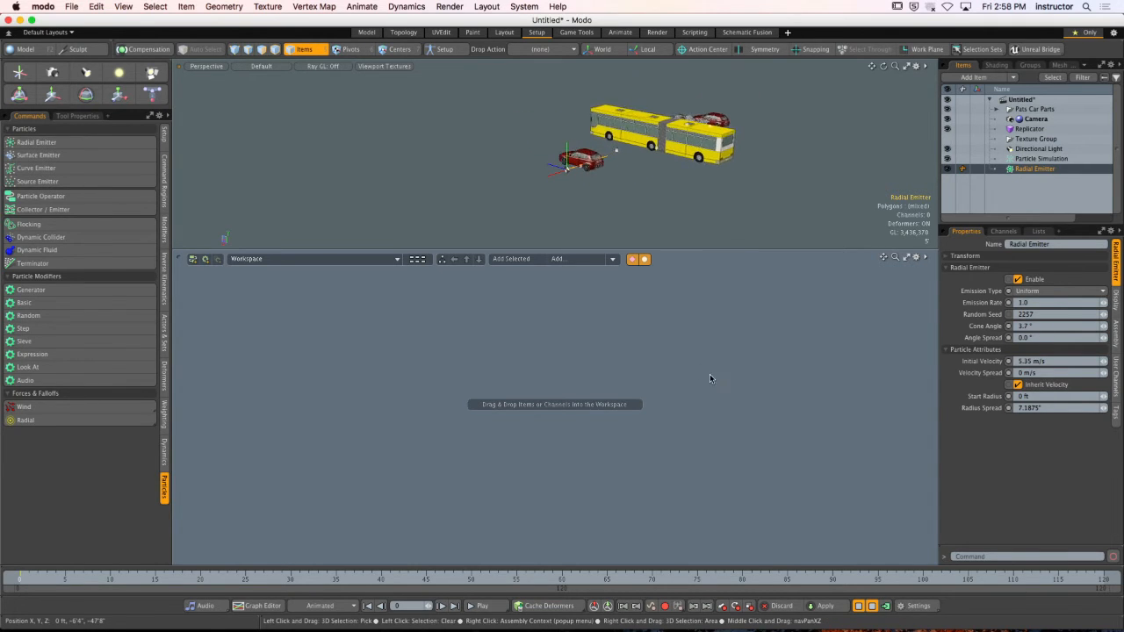
{"action": "left_click_drag", "start_coordinate": [585, 112], "coordinate": [778, 133], "text": "alt"}
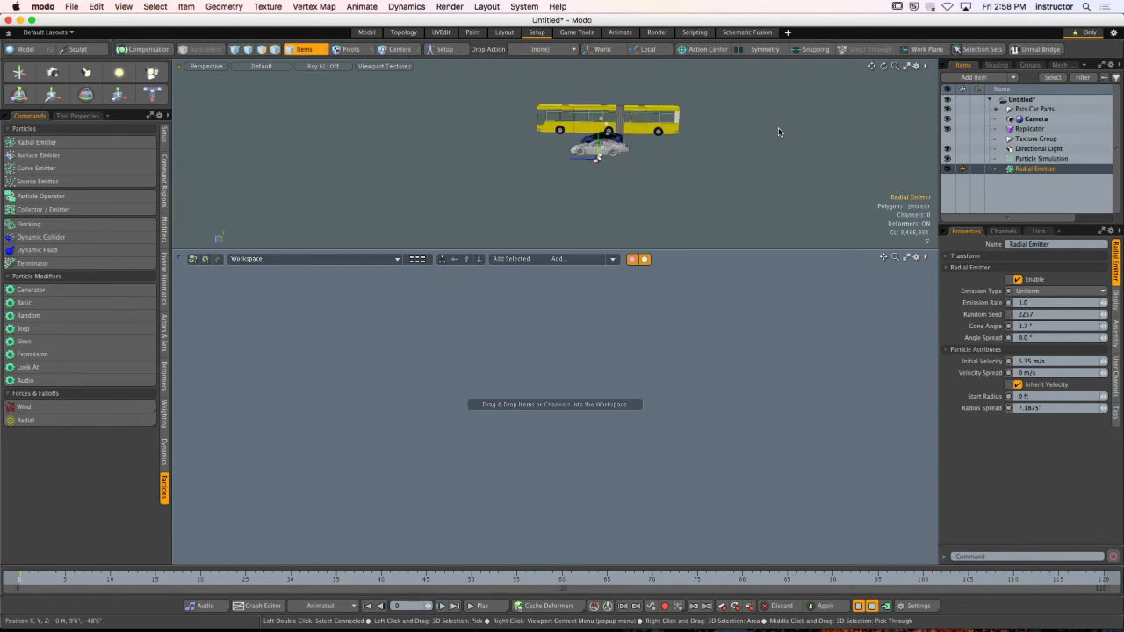
{"action": "left_click", "coordinate": [860, 605]}
Add the Radial Emitter to the schematic workspace and bring in its linked Particle Simulation, Replicator and Cars nodes.
{"action": "left_click_drag", "start_coordinate": [1025, 171], "coordinate": [382, 344]}
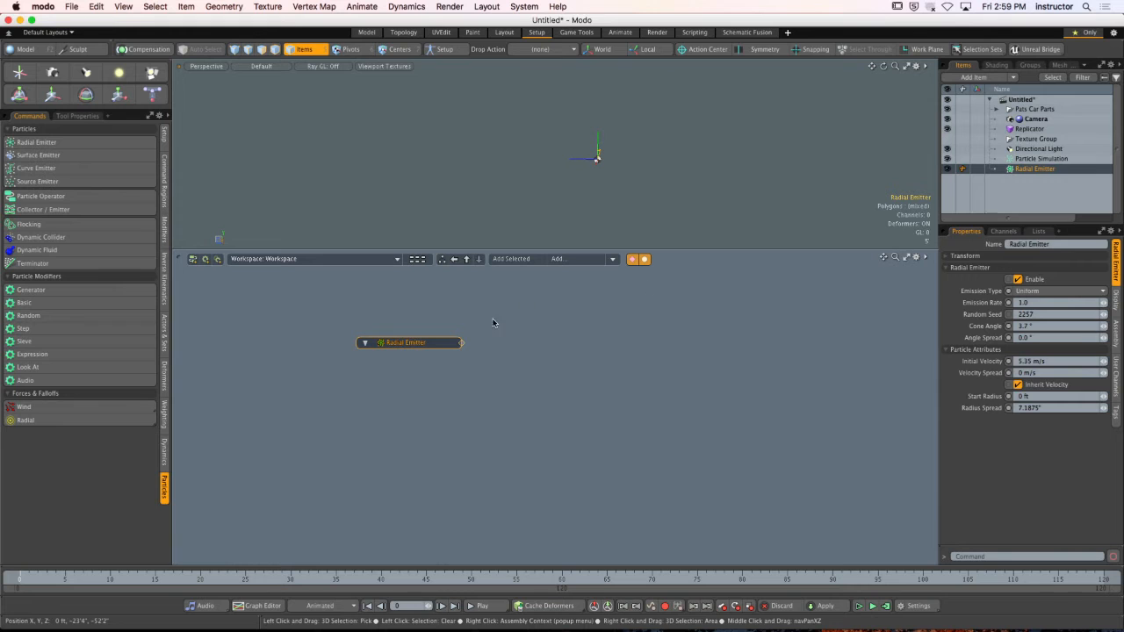
{"action": "double_click", "coordinate": [462, 343]}
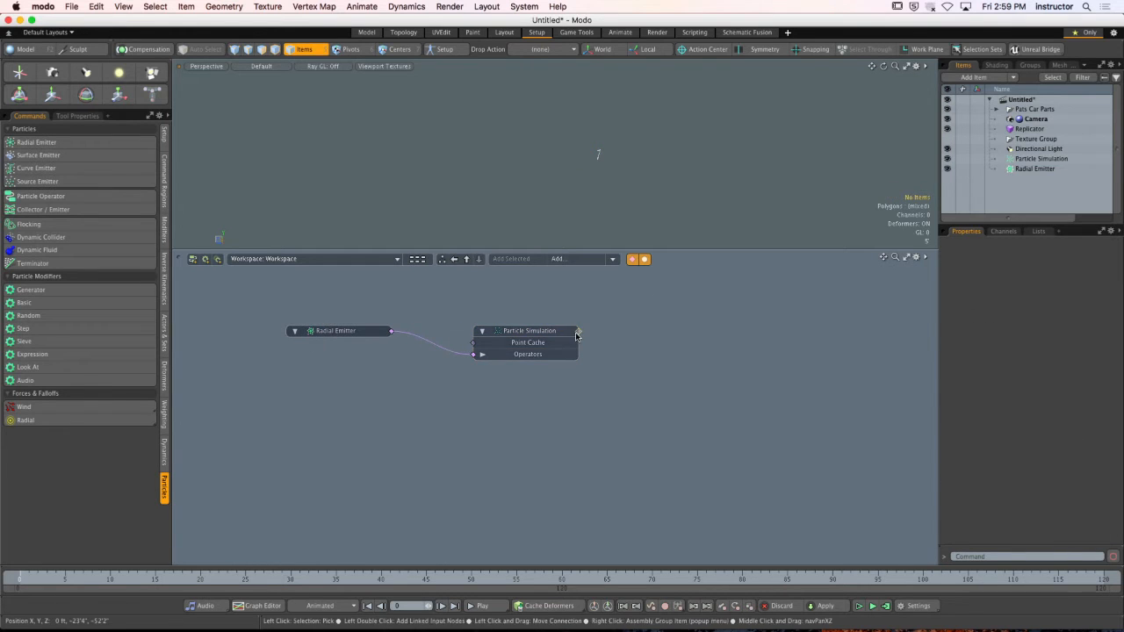
{"action": "double_click", "coordinate": [578, 333]}
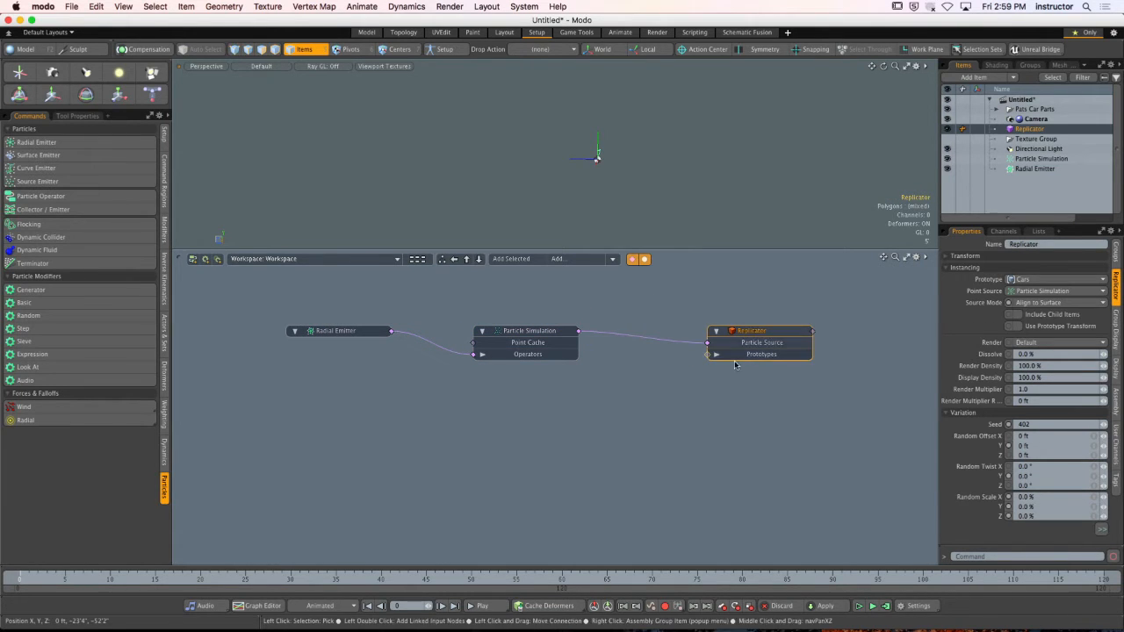
{"action": "double_click", "coordinate": [706, 355]}
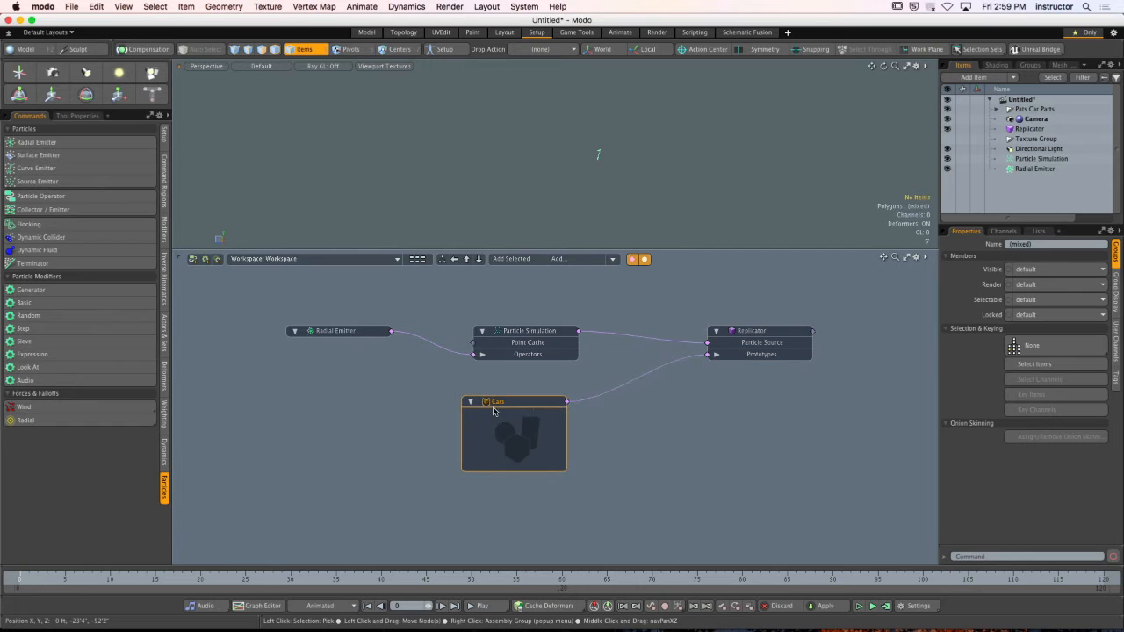
Place the Cars node directly below the Radial Emitter node in the schematic.
{"action": "double_click", "coordinate": [434, 402]}
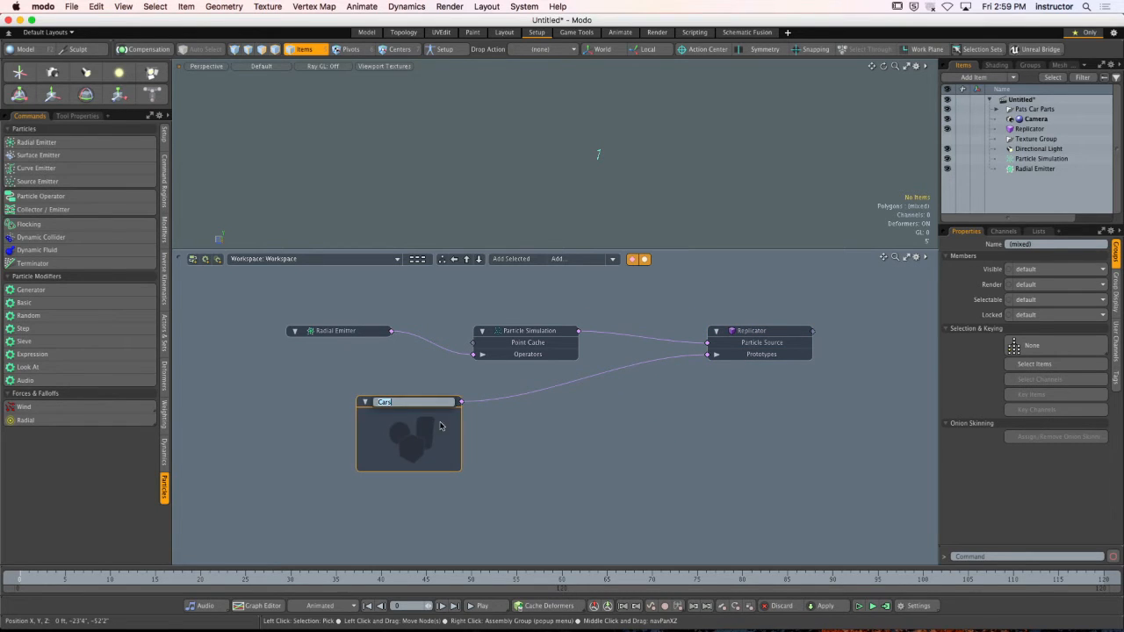
{"action": "left_click", "coordinate": [441, 455]}
{"action": "left_click_drag", "start_coordinate": [401, 417], "coordinate": [331, 429]}
{"action": "scroll", "coordinate": [478, 381], "scroll_direction": "up", "scroll_amount": 3}
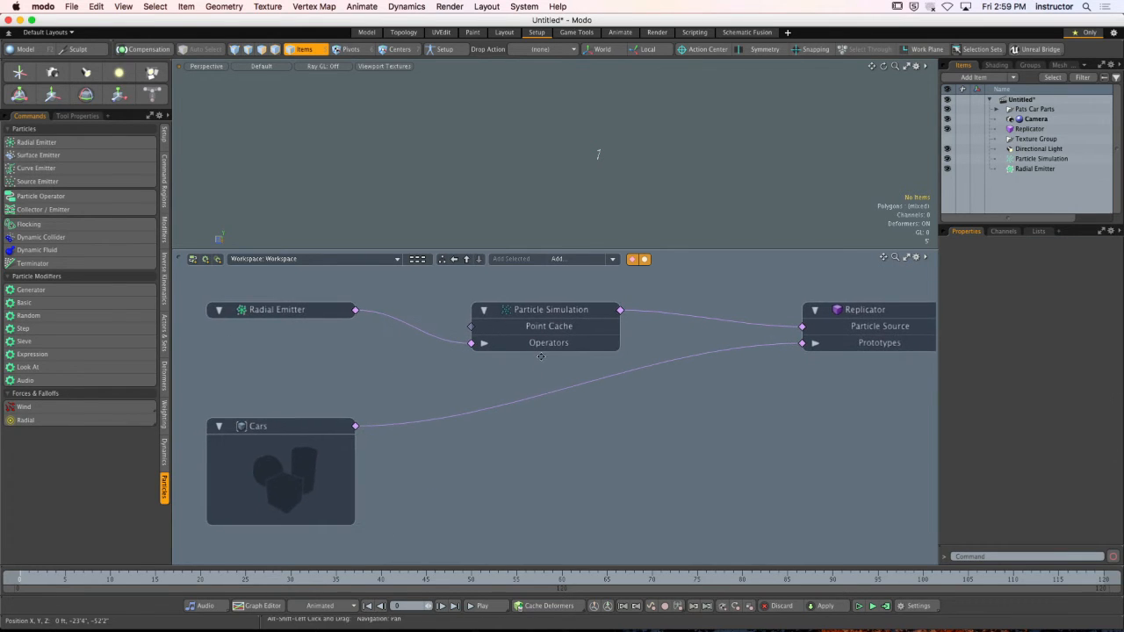
{"action": "scroll", "coordinate": [404, 338], "scroll_direction": "right", "scroll_amount": 2}
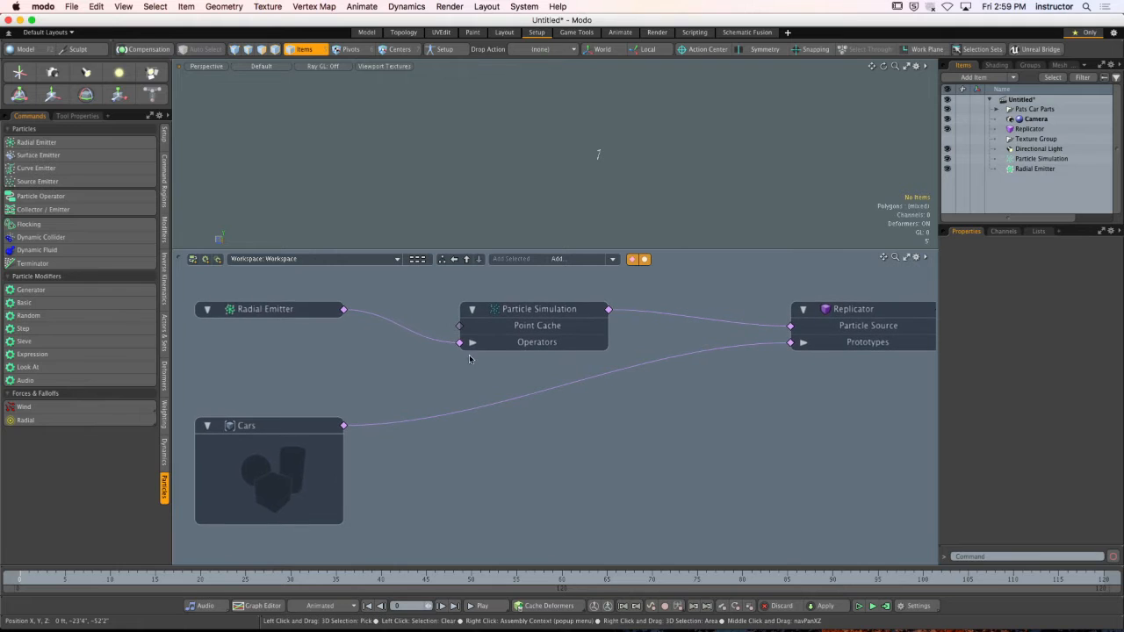
Review the Radial Emitter and Particle Simulation settings and adjust the spacing of the Particle Simulation, Replicator and Cars nodes.
{"action": "left_click", "coordinate": [249, 308]}
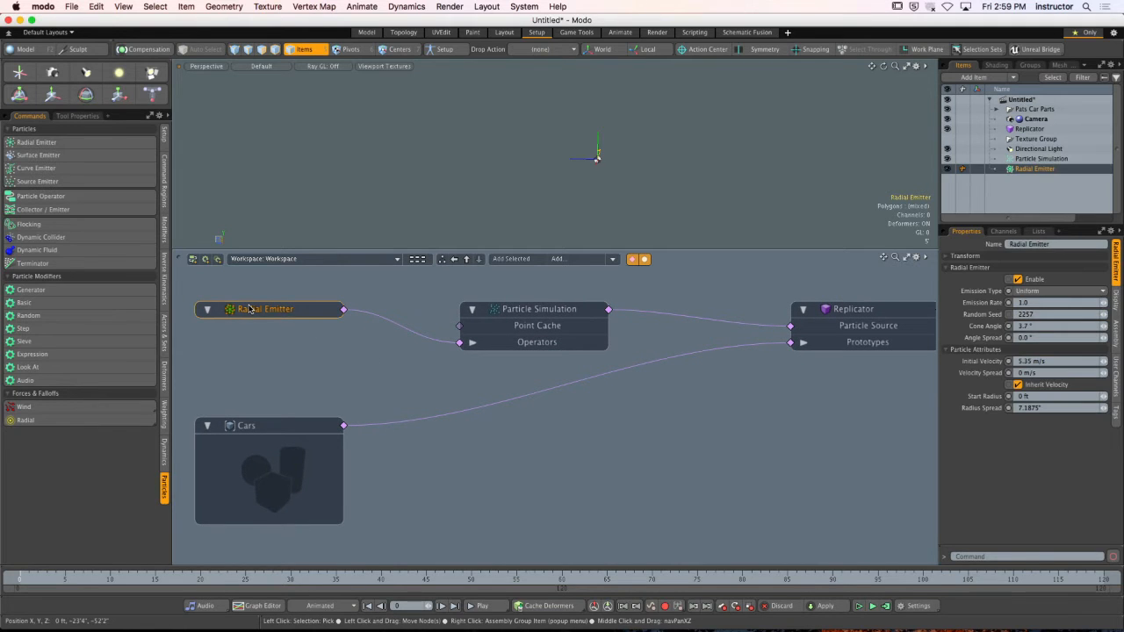
{"action": "mouse_move", "coordinate": [520, 321]}
{"action": "left_mouse_down"}
{"action": "mouse_move", "coordinate": [508, 322]}
{"action": "mouse_move", "coordinate": [554, 321]}
{"action": "mouse_move", "coordinate": [536, 321]}
{"action": "left_mouse_up"}
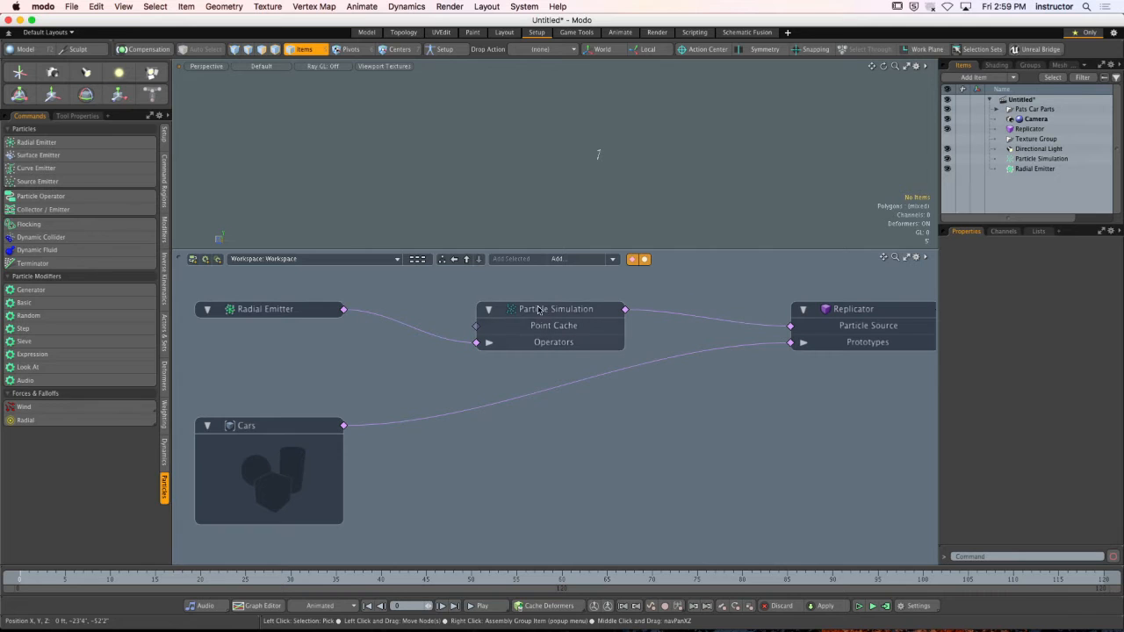
{"action": "left_click", "coordinate": [549, 310]}
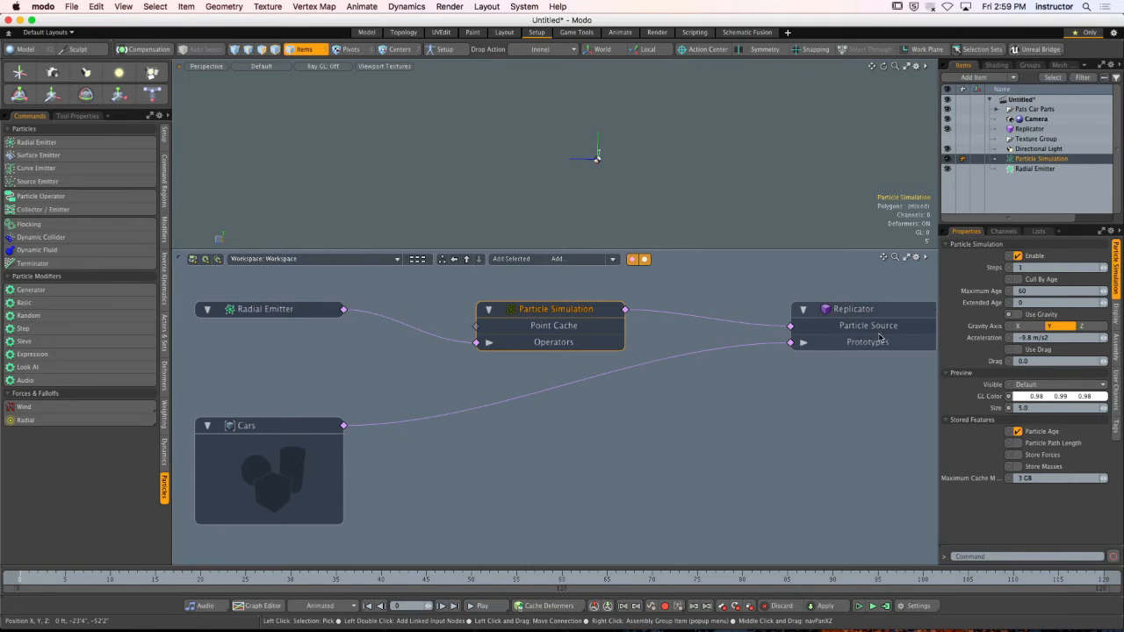
{"action": "mouse_move", "coordinate": [877, 319]}
{"action": "left_mouse_down"}
{"action": "mouse_move", "coordinate": [853, 313]}
{"action": "mouse_move", "coordinate": [864, 316]}
{"action": "left_mouse_up"}
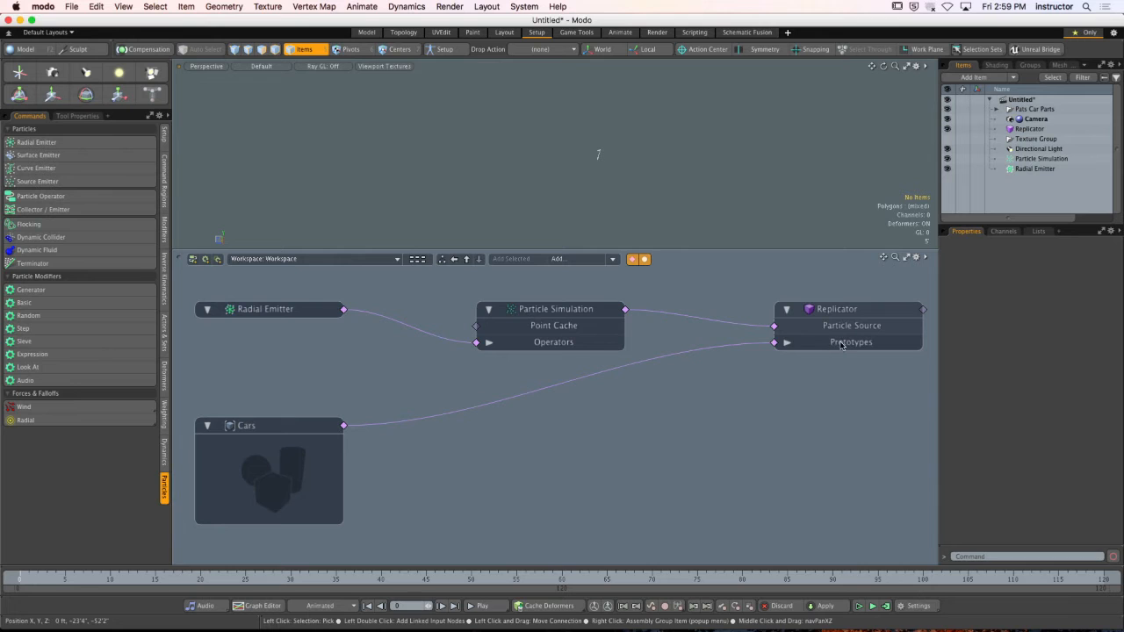
{"action": "left_click_drag", "start_coordinate": [313, 439], "coordinate": [344, 431]}
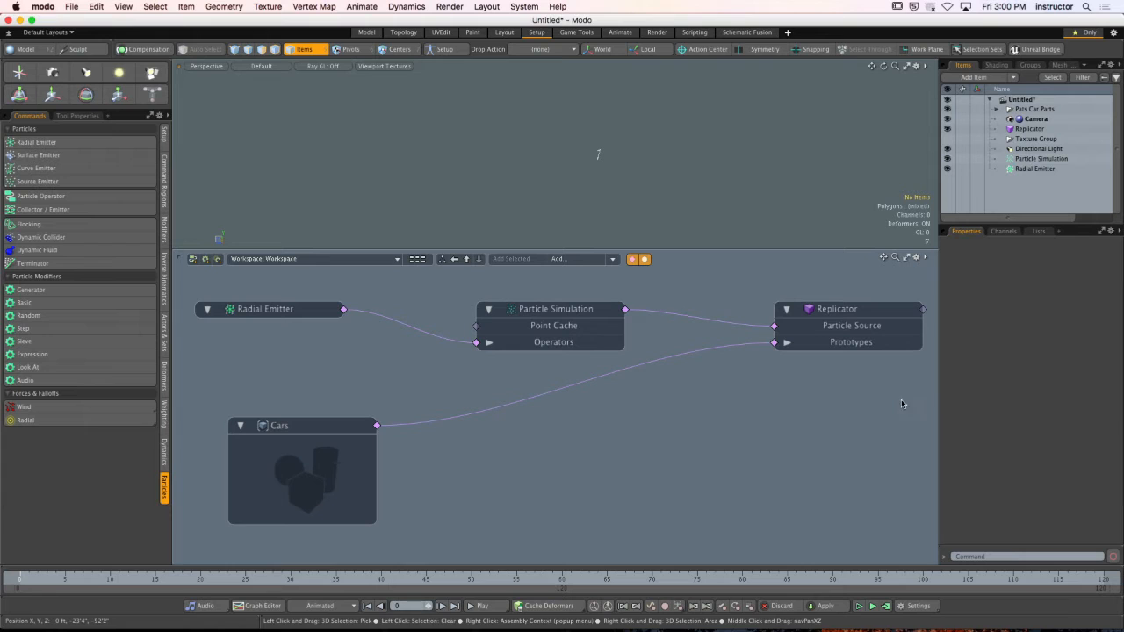
Add a Basic particle modifier to the Particle Simulation and bring its linked node into the schematic below the Replicator.
{"action": "left_click", "coordinate": [526, 315]}
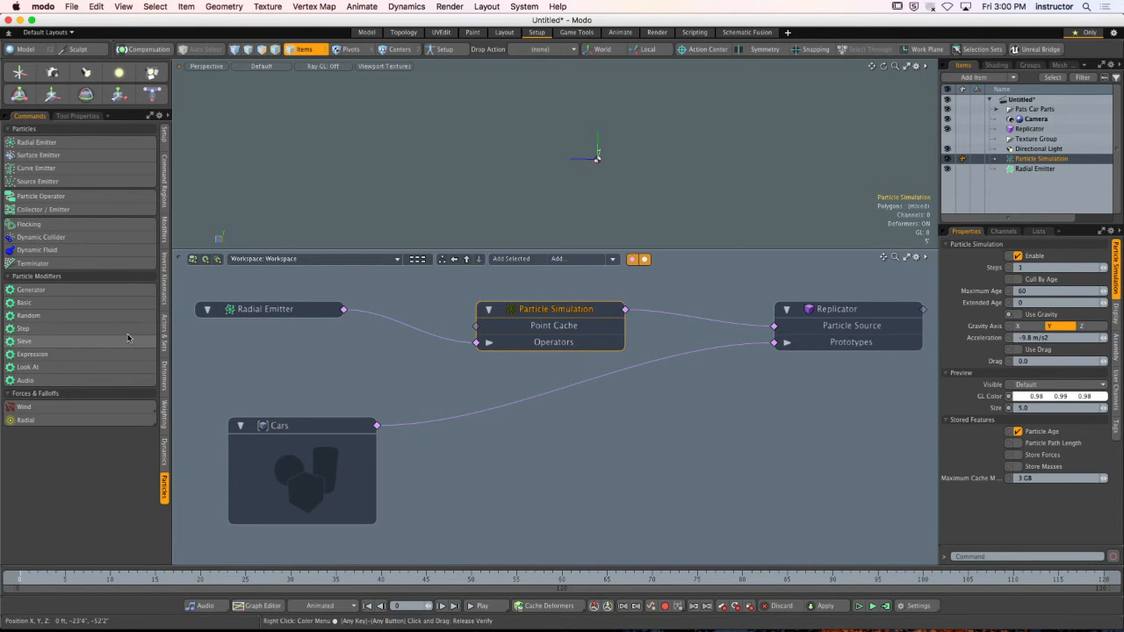
{"action": "left_click", "coordinate": [105, 302]}
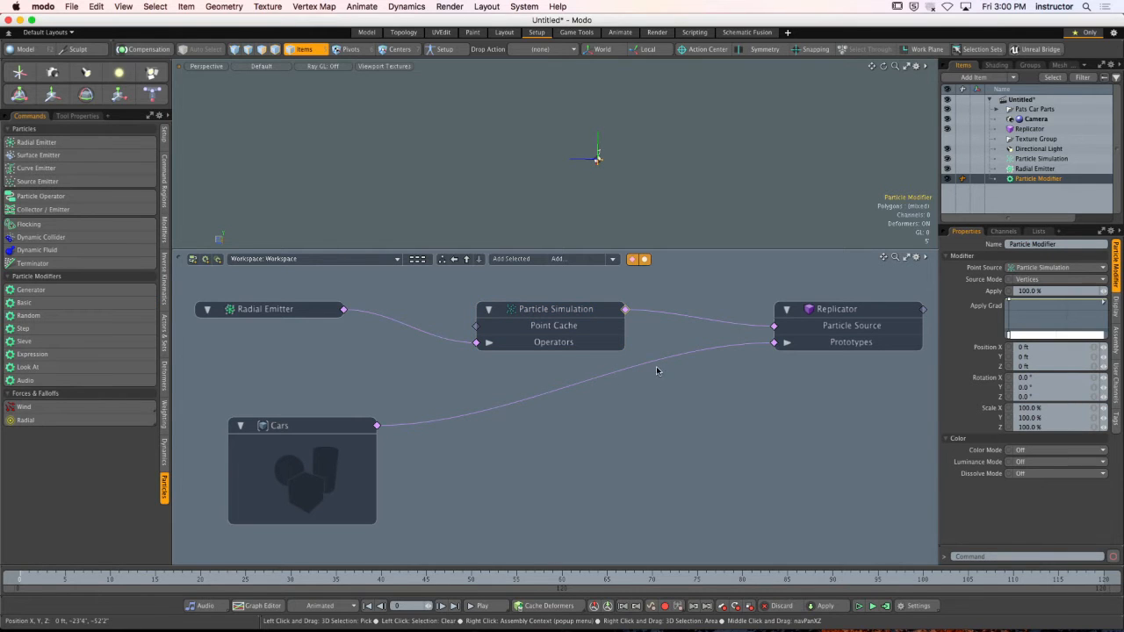
{"action": "double_click", "coordinate": [625, 310]}
{"action": "left_click_drag", "start_coordinate": [711, 299], "coordinate": [810, 423]}
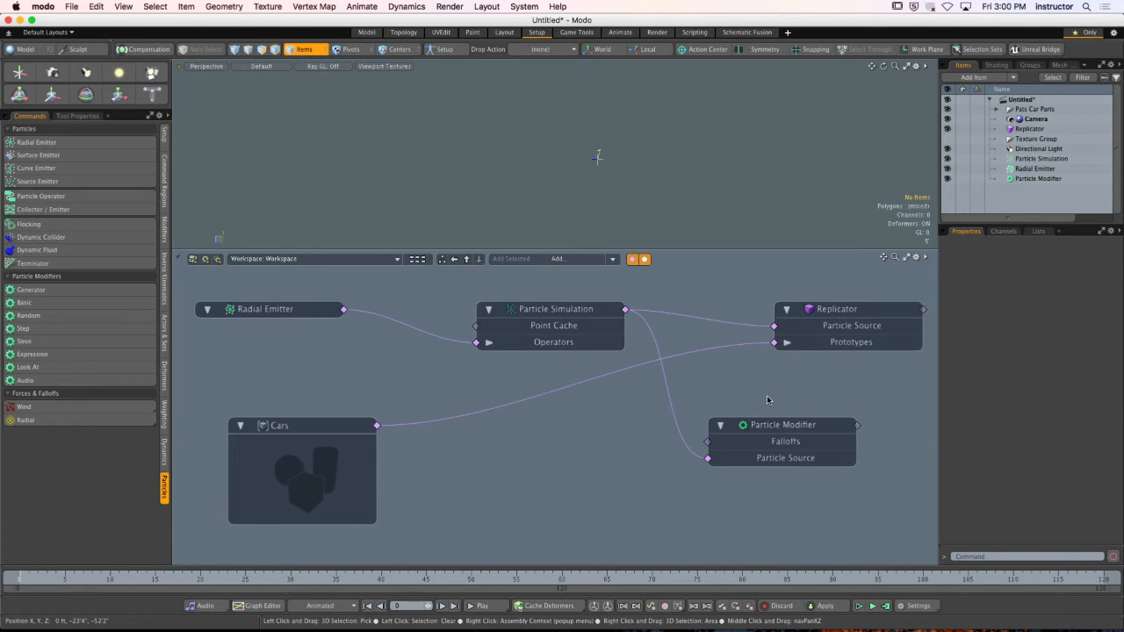
Try a Y rotation of 90° on the Particle Modifier while the simulation runs, check the cars' orientation, and stop the simulation.
{"action": "left_click", "coordinate": [776, 428]}
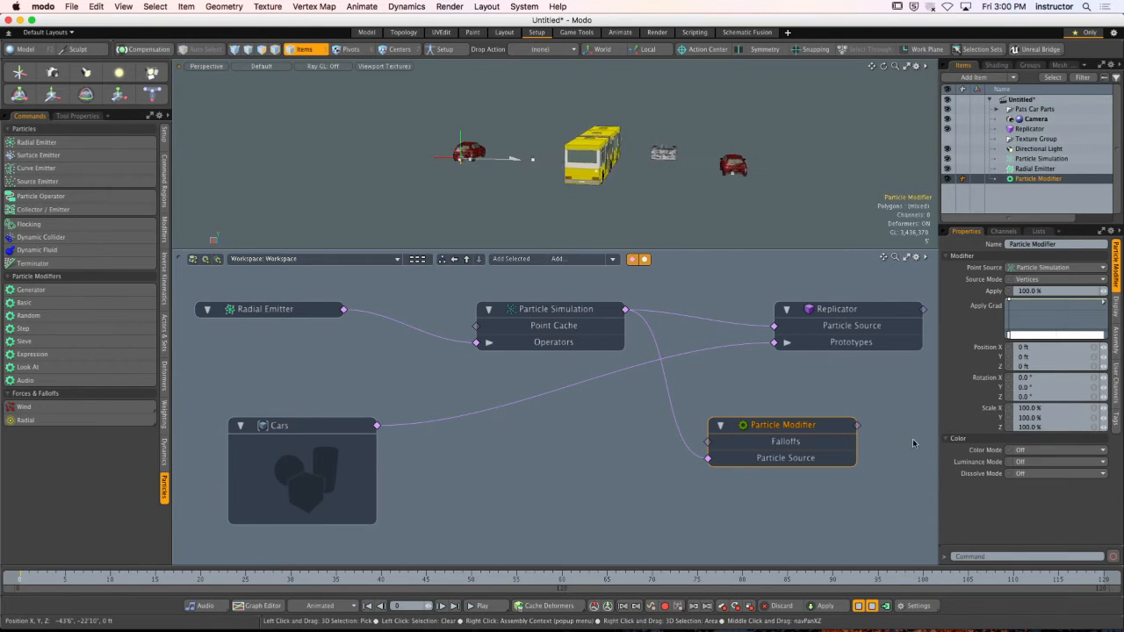
{"action": "left_click", "coordinate": [893, 534]}
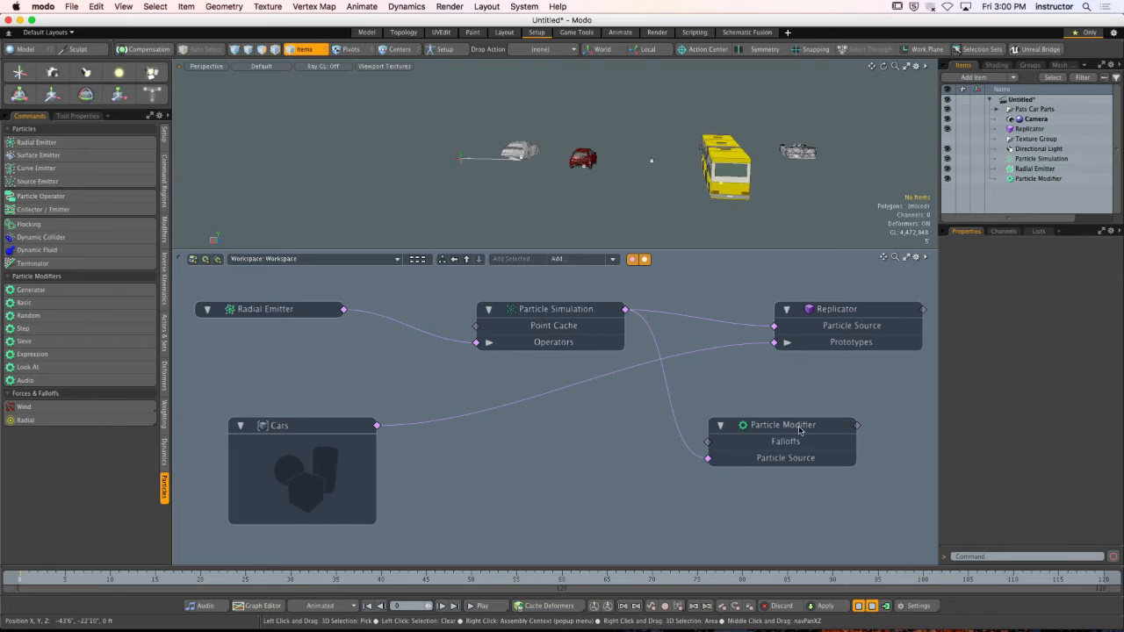
{"action": "left_click", "coordinate": [793, 429]}
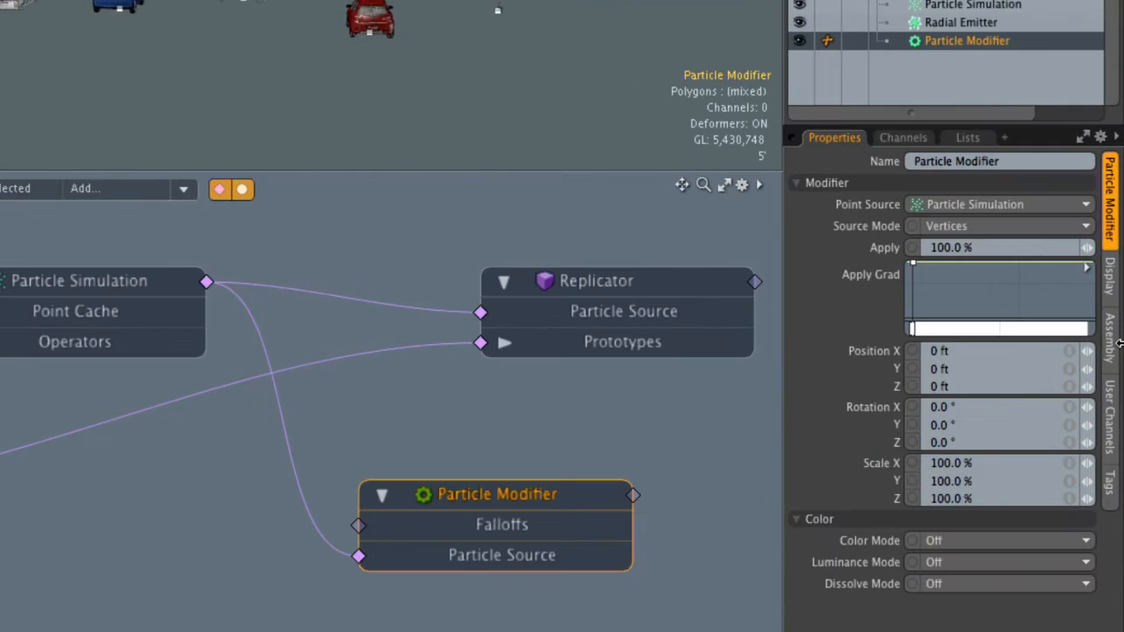
{"action": "left_click", "coordinate": [968, 349]}
{"action": "left_click", "coordinate": [935, 369]}
{"action": "left_click", "coordinate": [929, 386]}
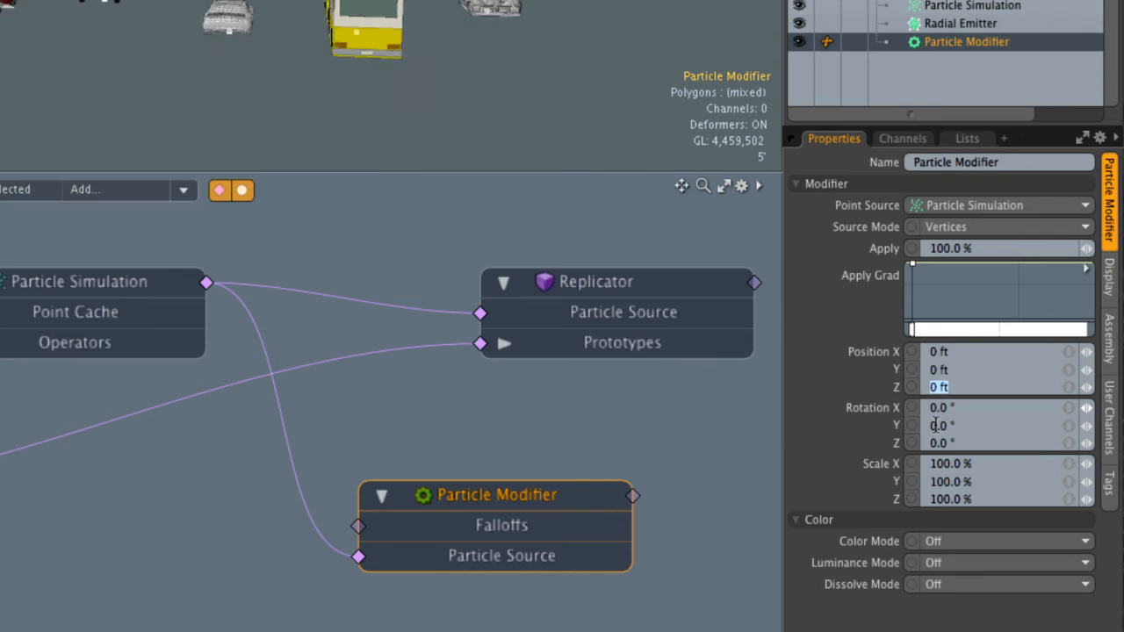
{"action": "left_click", "coordinate": [932, 426]}
{"action": "type", "text": "90"}
{"action": "key", "text": "Return"}
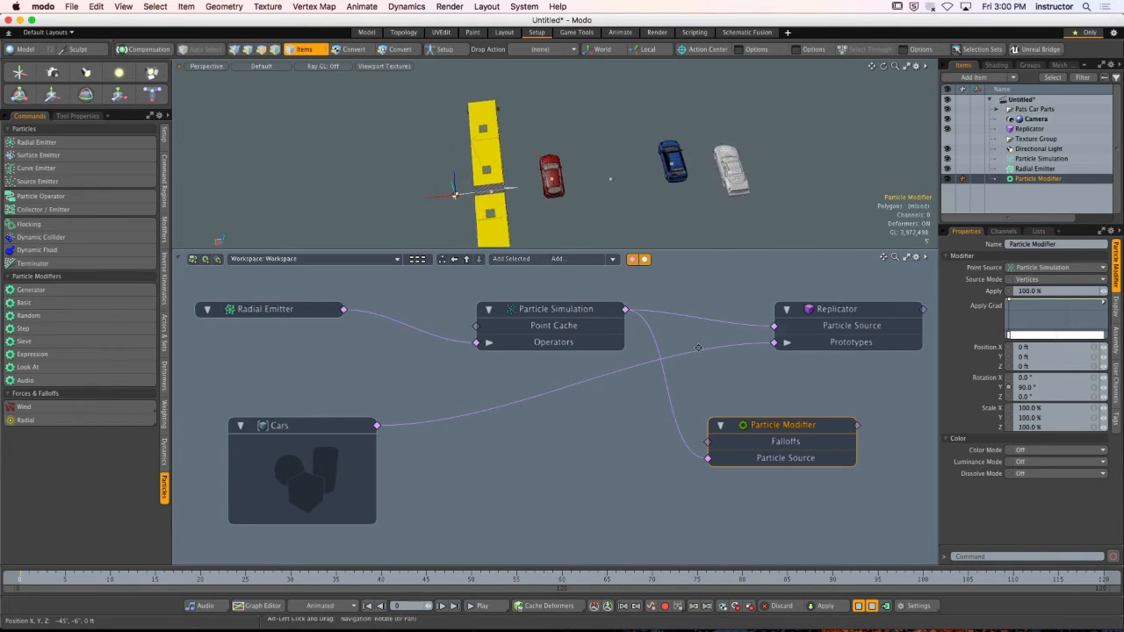
{"action": "middle_click_drag", "start_coordinate": [747, 377], "coordinate": [729, 379]}
{"action": "left_click", "coordinate": [859, 605]}
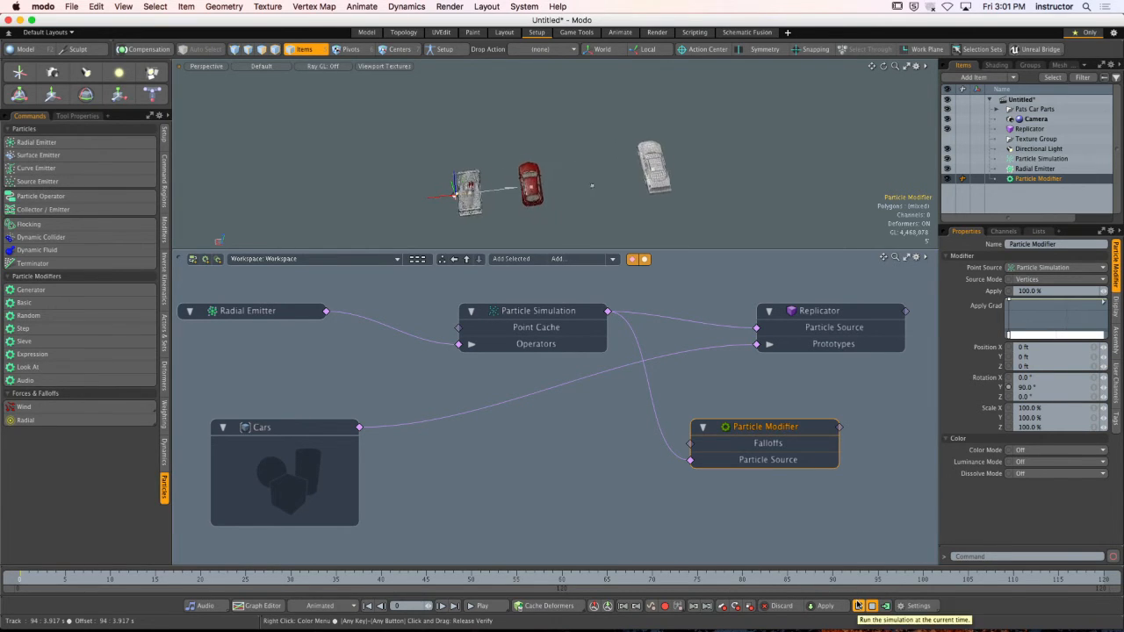
{"action": "left_click", "coordinate": [858, 606]}
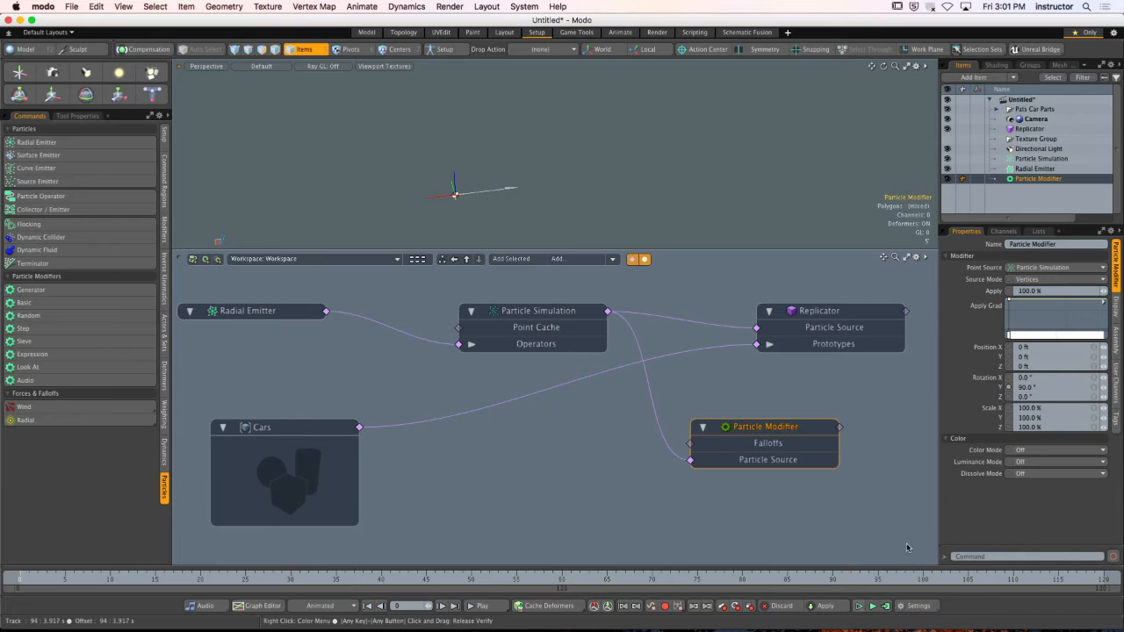
Test the Particle Modifier with an X rotation of 90° and a Y rotation of 0°, and stop the simulation.
{"action": "double_click", "coordinate": [1023, 387]}
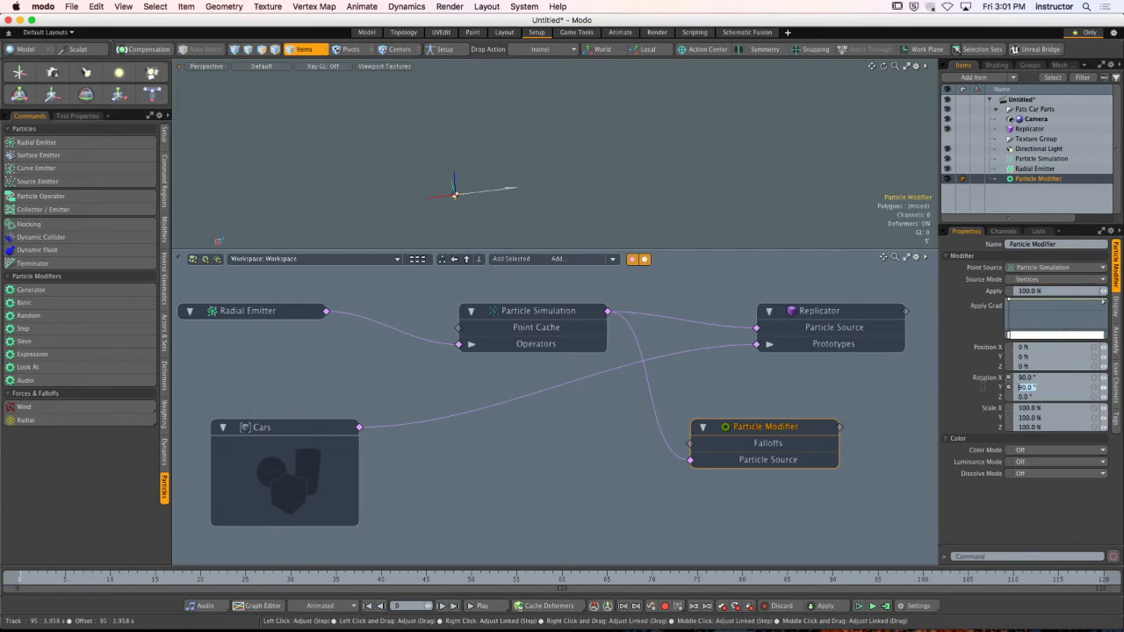
{"action": "left_click", "coordinate": [796, 514]}
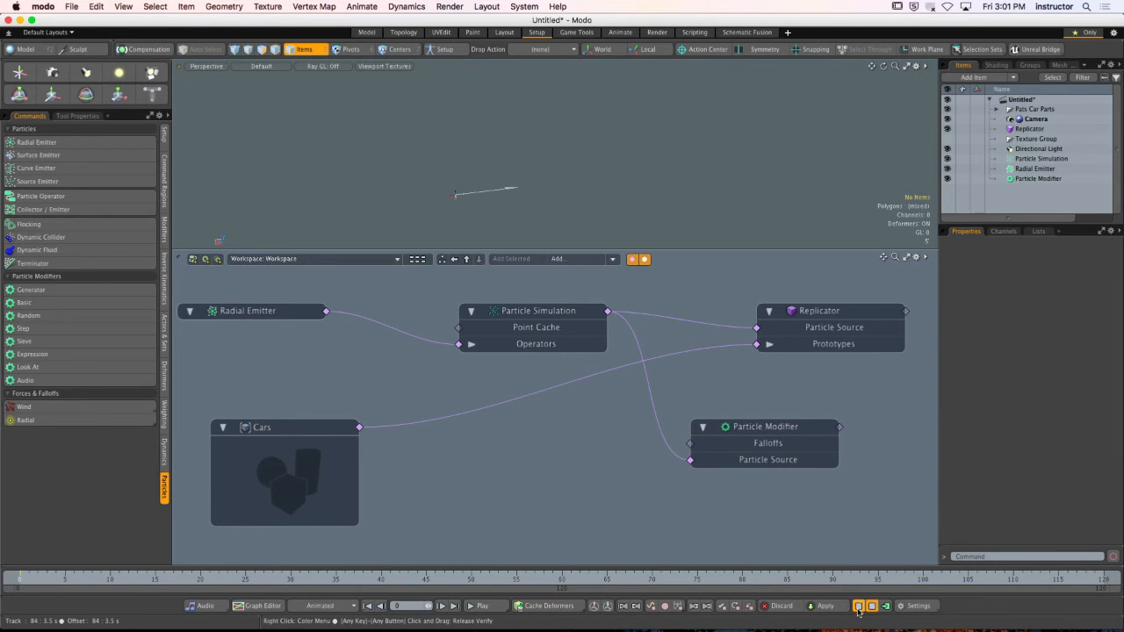
{"action": "left_click", "coordinate": [858, 606]}
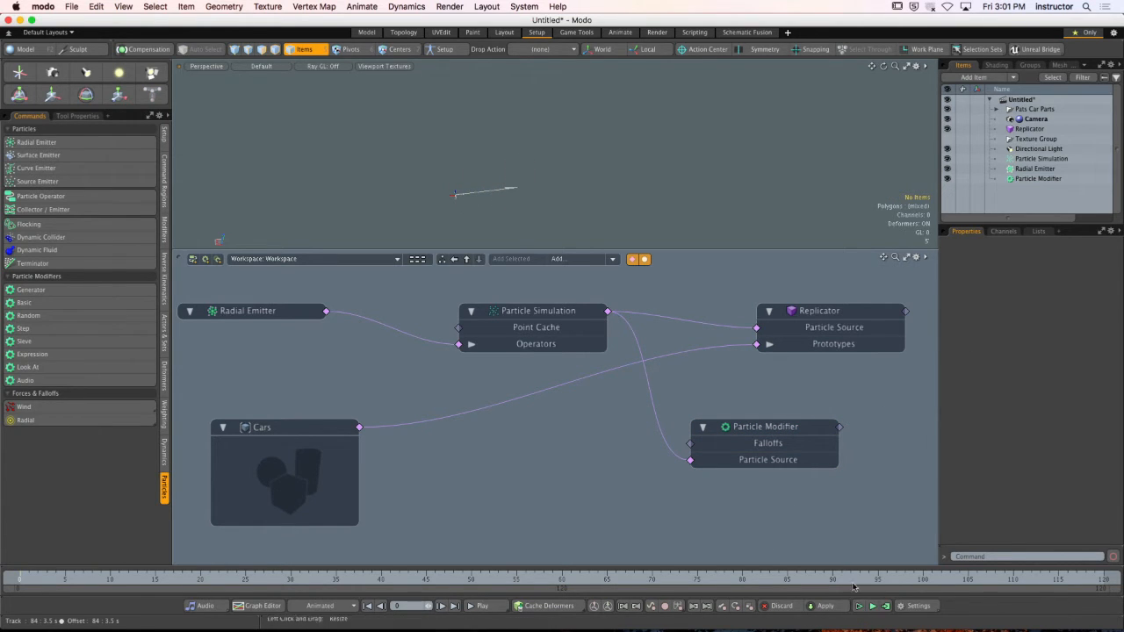
Test the Particle Modifier with X rotation 0° and Z rotation 90°, keeping Source Mode on Vertices, and stop the simulation.
{"action": "left_click", "coordinate": [795, 438]}
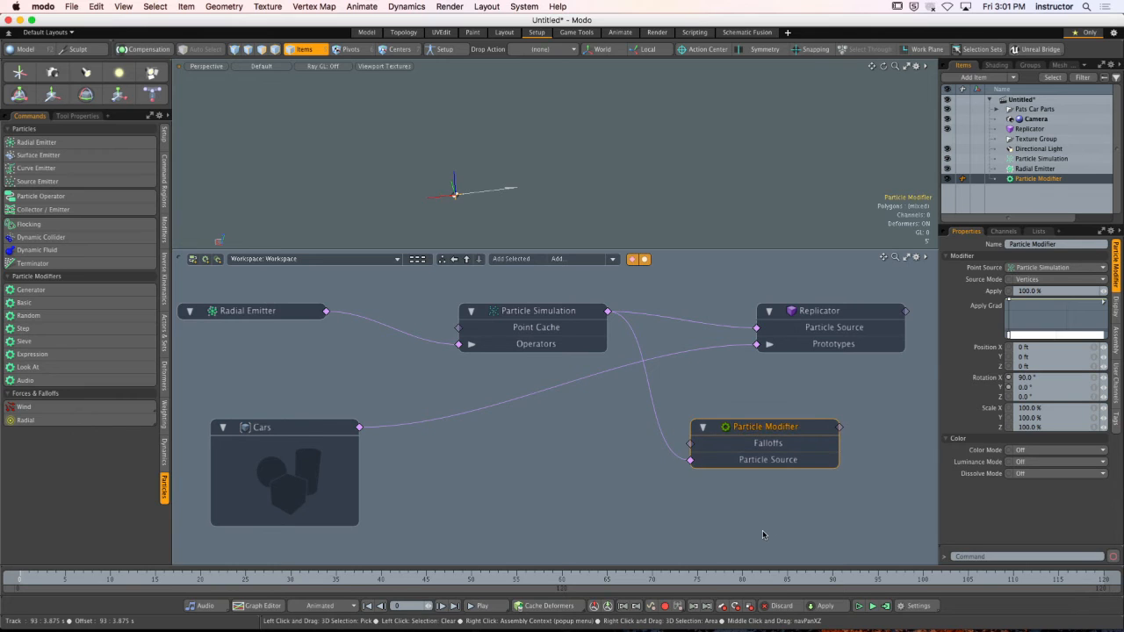
{"action": "left_click", "coordinate": [1028, 377]}
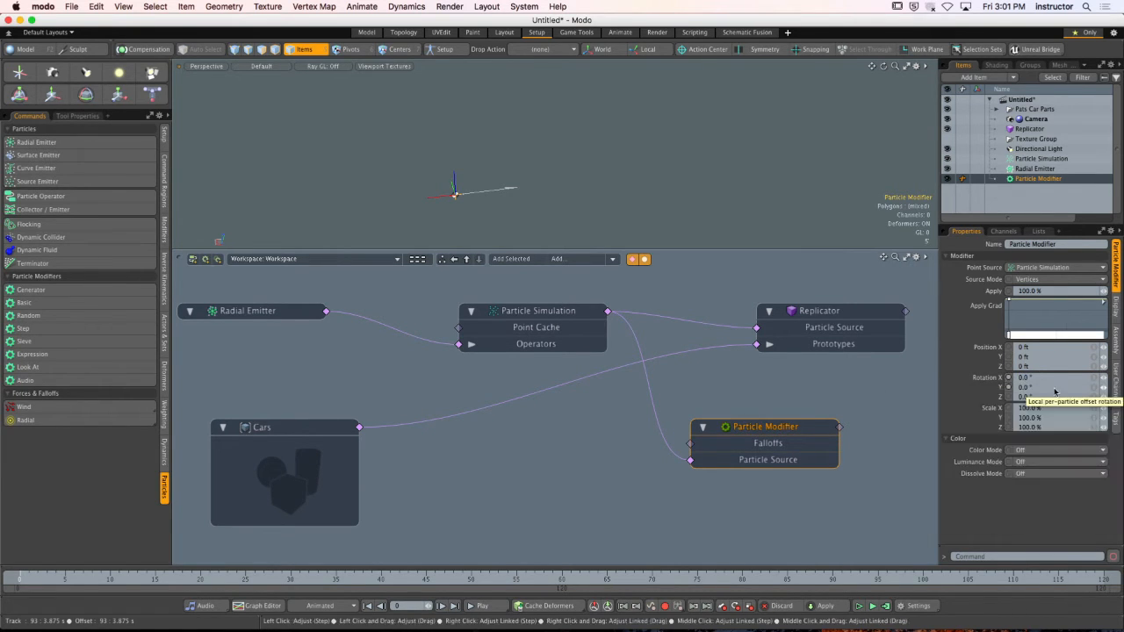
{"action": "left_click", "coordinate": [1032, 280]}
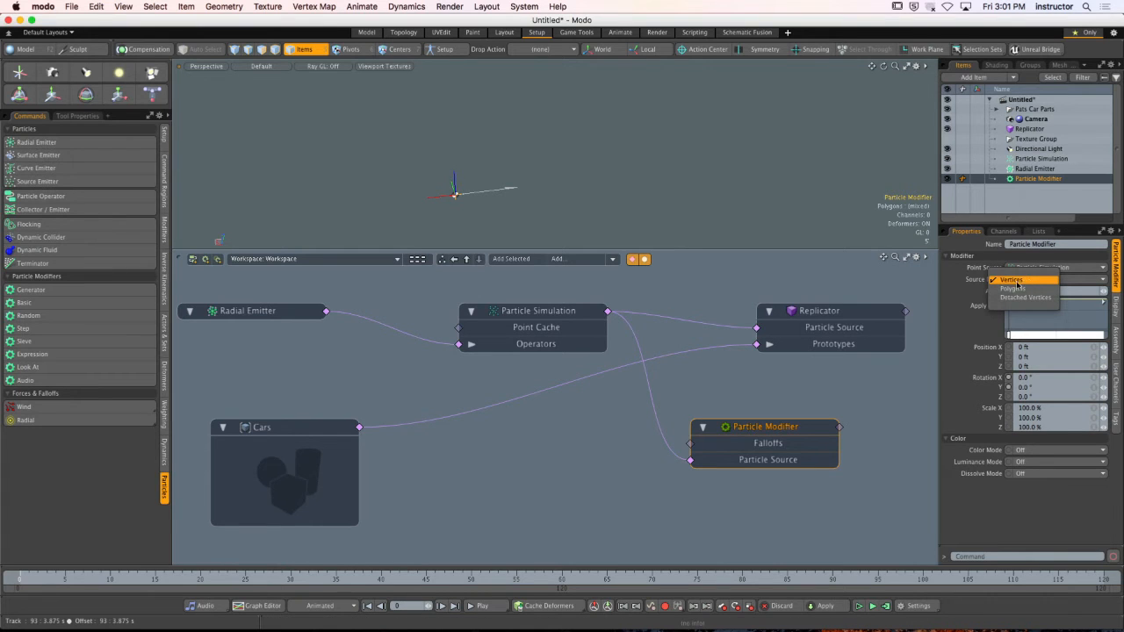
{"action": "left_click", "coordinate": [1022, 280]}
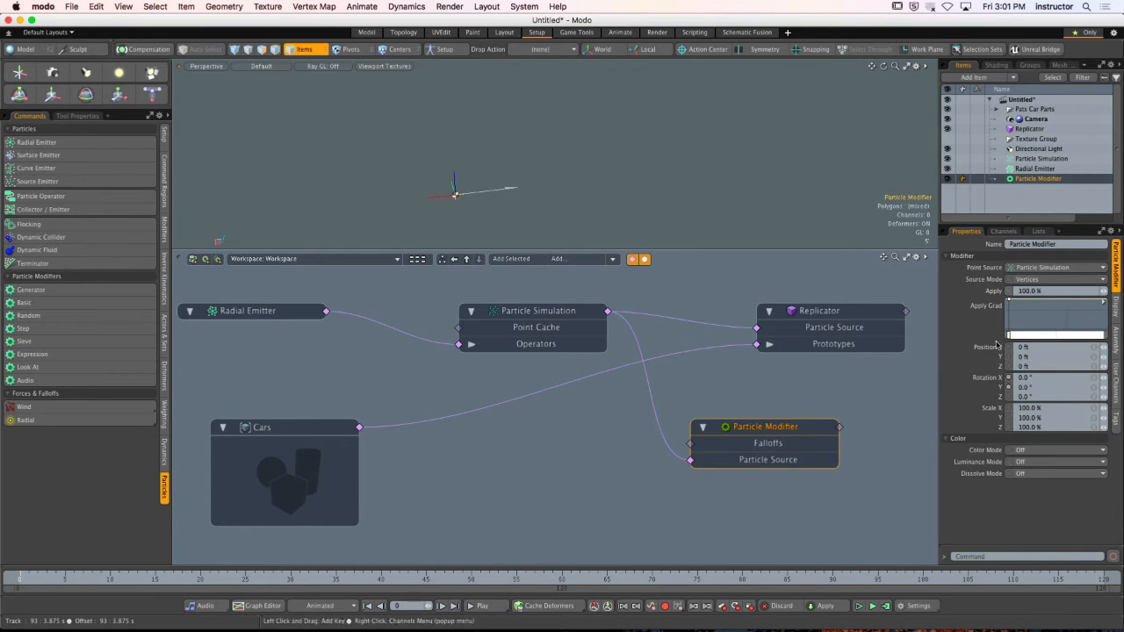
{"action": "left_click", "coordinate": [1018, 397]}
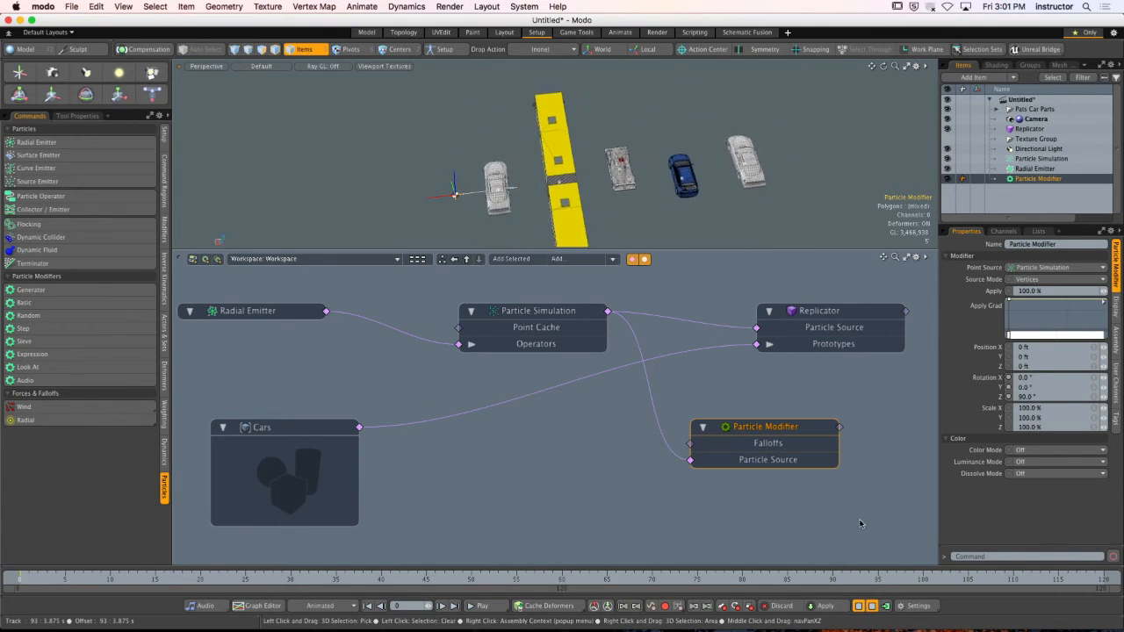
{"action": "left_click", "coordinate": [858, 605]}
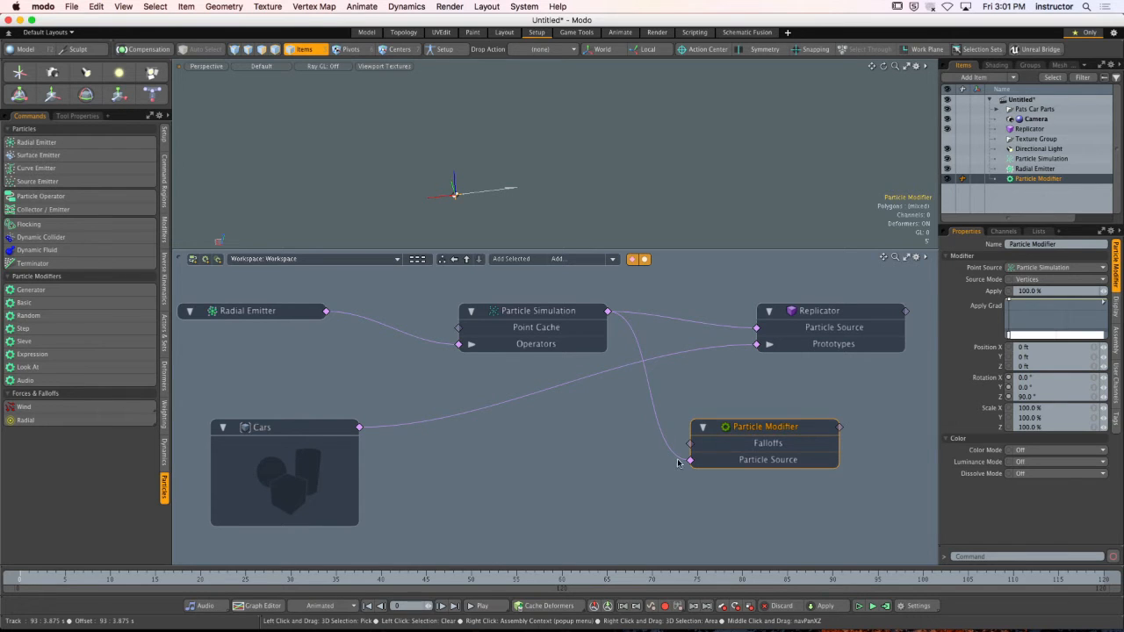
Try feeding the Particle Modifier into the Particle Simulation's Operators, and restore the link from the simulation to the modifier's Particle Source.
{"action": "left_click", "coordinate": [641, 474]}
{"action": "left_click_drag", "start_coordinate": [802, 433], "coordinate": [835, 416]}
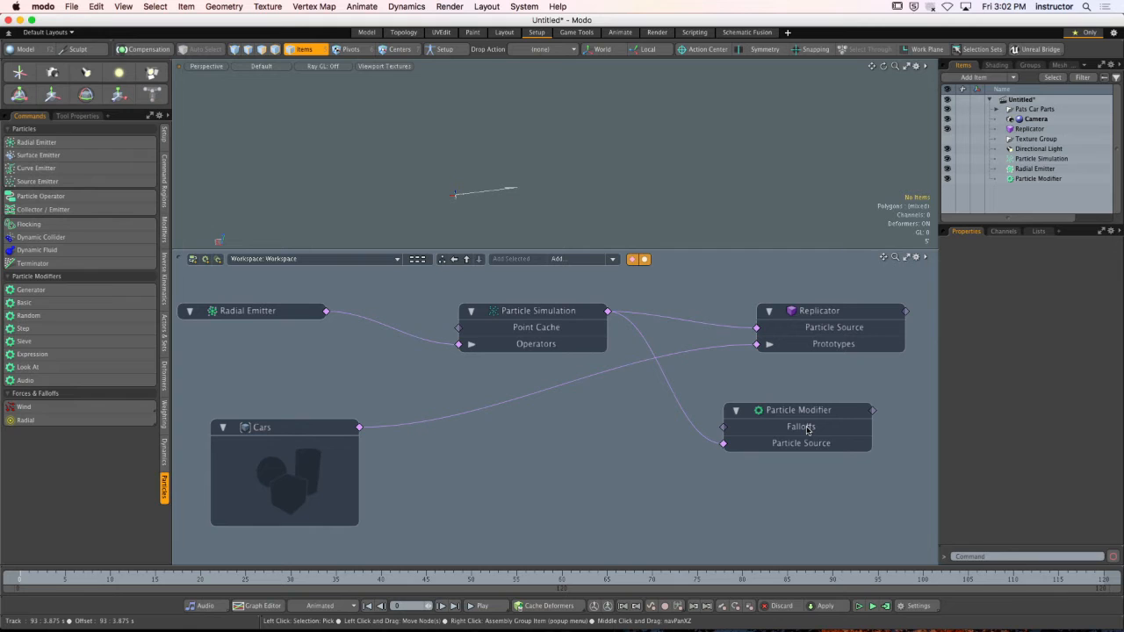
{"action": "left_click_drag", "start_coordinate": [806, 429], "coordinate": [227, 358]}
{"action": "left_click", "coordinate": [649, 419]}
{"action": "key", "text": "Delete"}
{"action": "left_click_drag", "start_coordinate": [326, 343], "coordinate": [384, 361]}
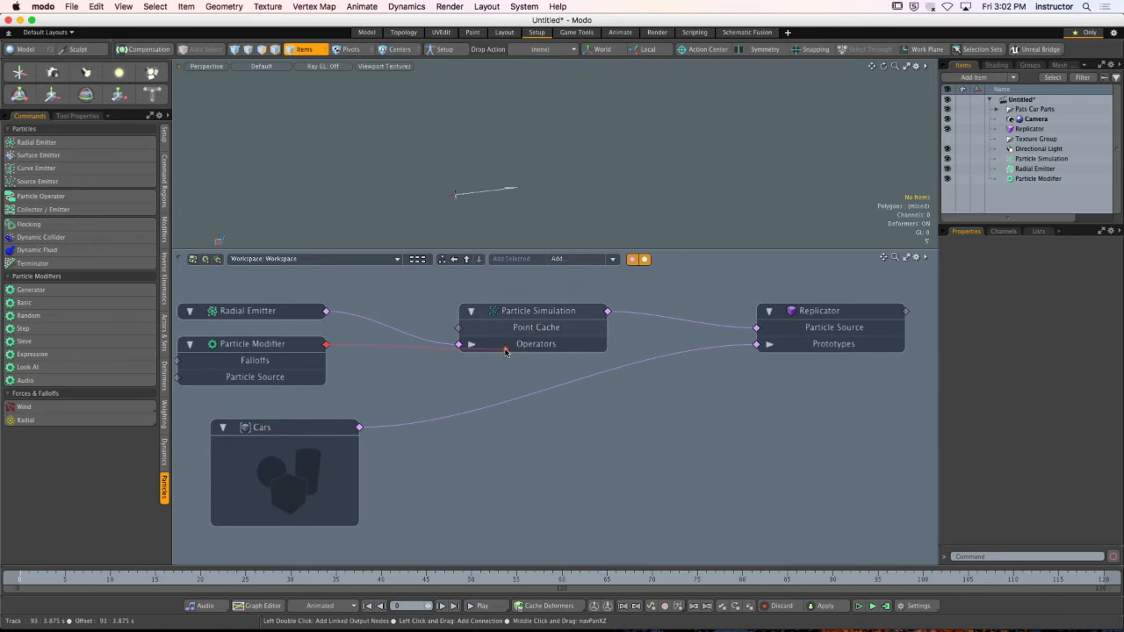
{"action": "left_click_drag", "start_coordinate": [515, 317], "coordinate": [516, 317]}
{"action": "left_click_drag", "start_coordinate": [261, 353], "coordinate": [777, 458]}
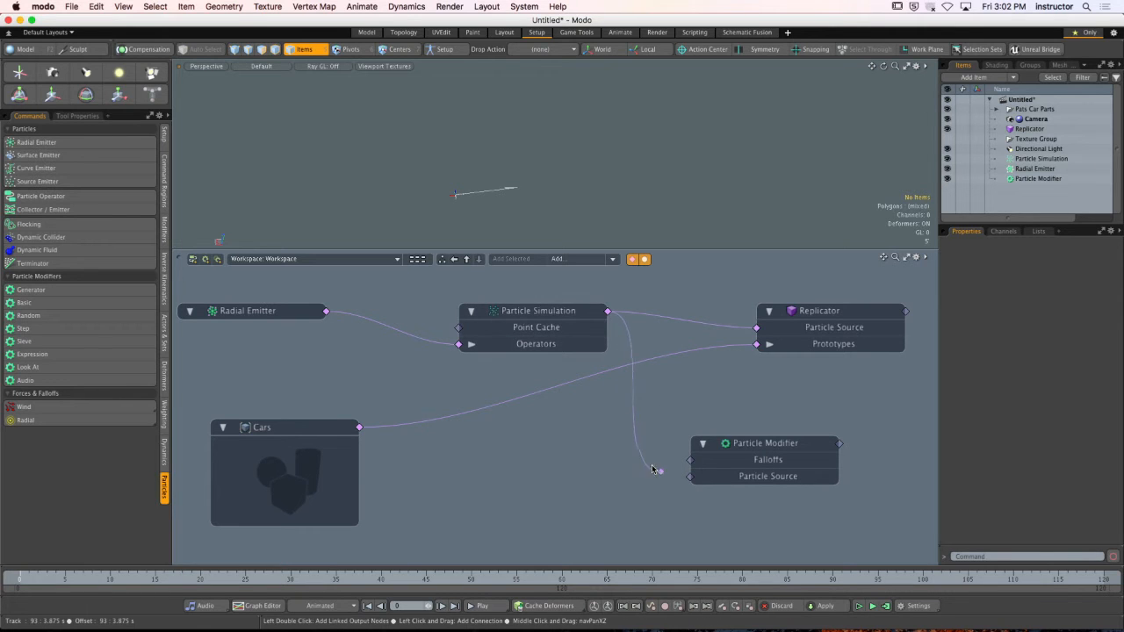
{"action": "left_click_drag", "start_coordinate": [689, 479], "coordinate": [690, 477]}
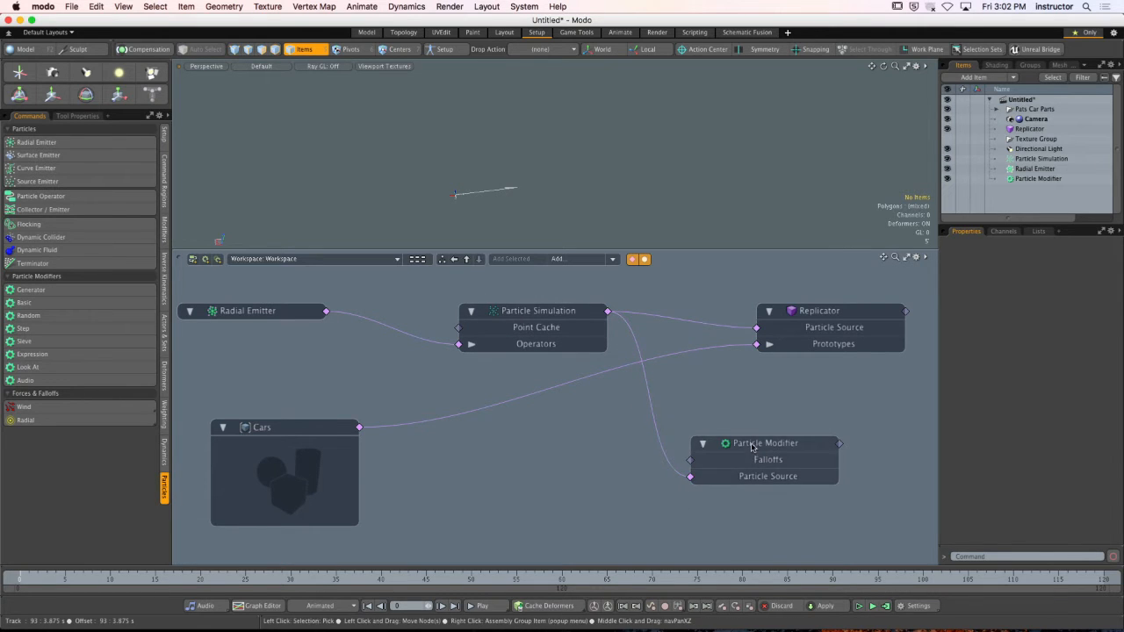
Reset the Particle Modifier's Z rotation to 0° and tidy the Particle Modifier, Particle Simulation and Replicator nodes, with the Replicator above the modifier.
{"action": "left_click_drag", "start_coordinate": [759, 446], "coordinate": [760, 414]}
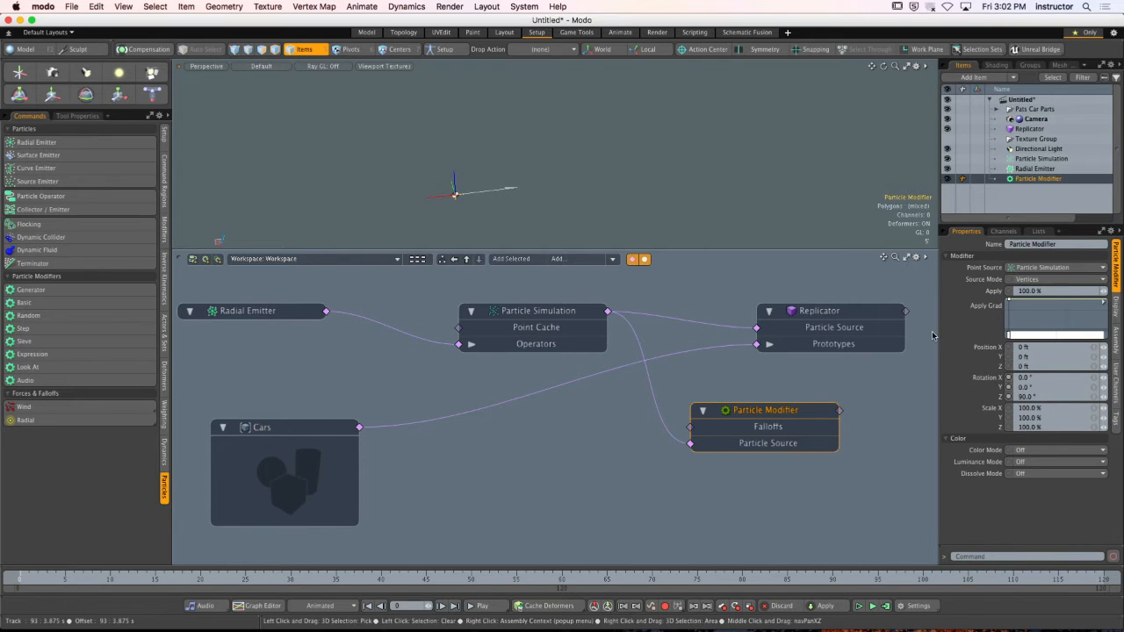
{"action": "left_click", "coordinate": [497, 339]}
{"action": "left_click_drag", "start_coordinate": [497, 339], "coordinate": [450, 322]}
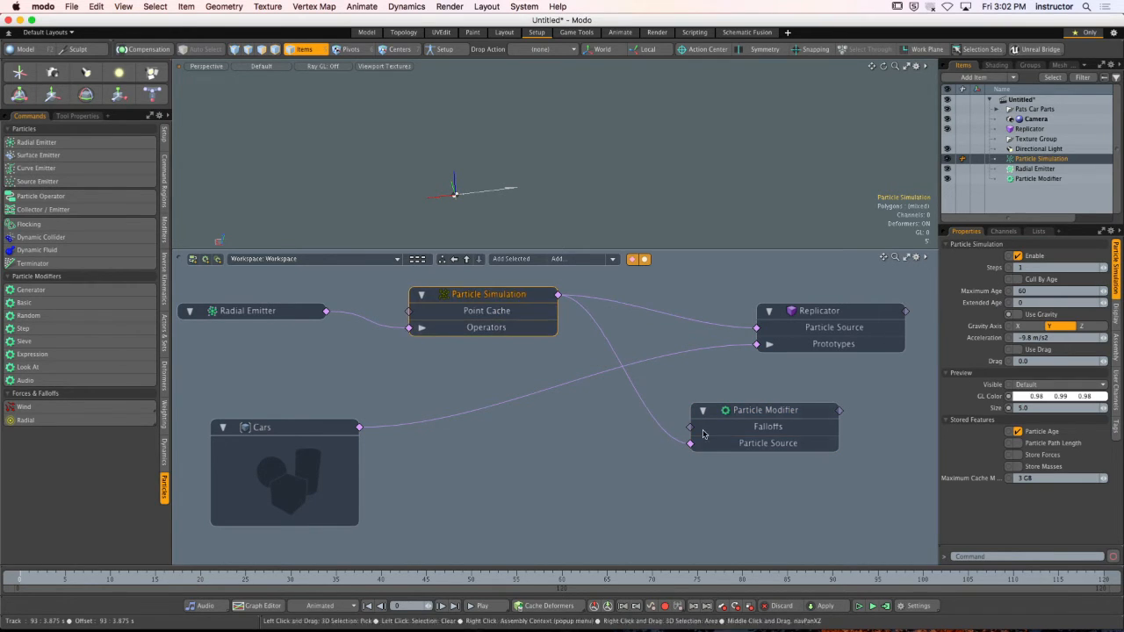
{"action": "left_click", "coordinate": [773, 425]}
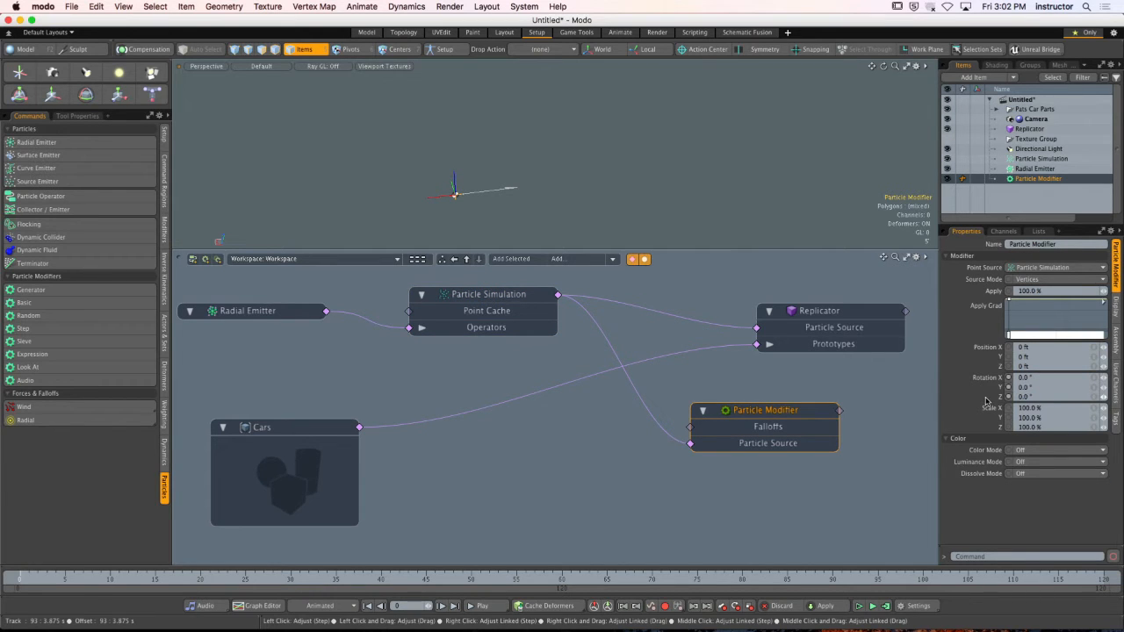
{"action": "left_click", "coordinate": [841, 383]}
{"action": "left_click_drag", "start_coordinate": [799, 307], "coordinate": [732, 312]}
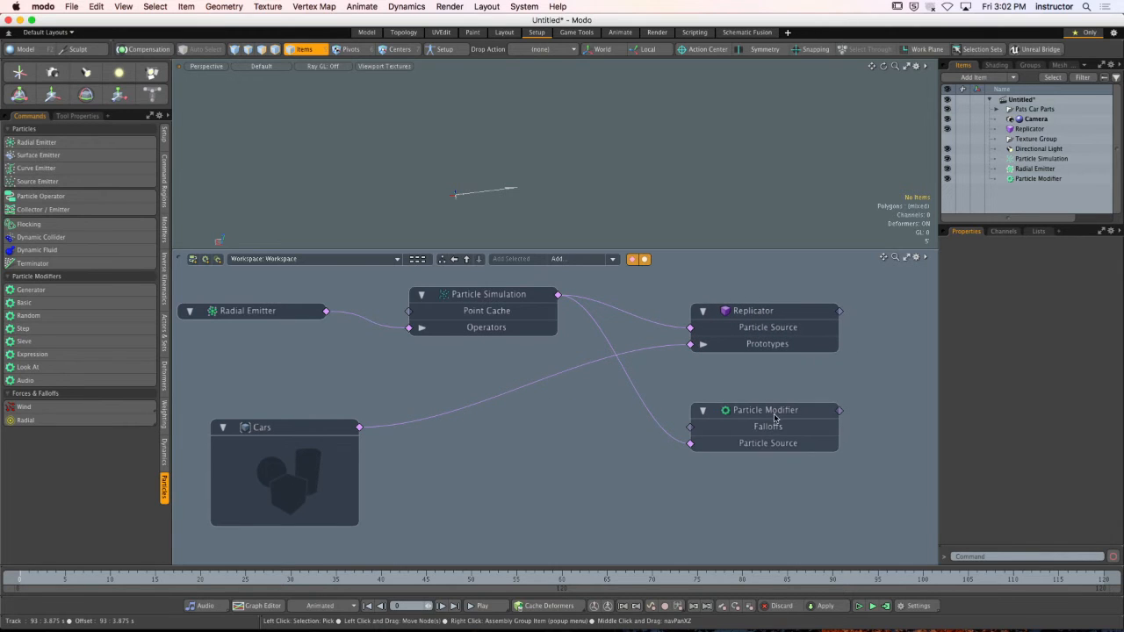
Set the Particle Modifier's Y rotation to 90° and test it by running and stopping the simulation.
{"action": "left_click", "coordinate": [775, 418]}
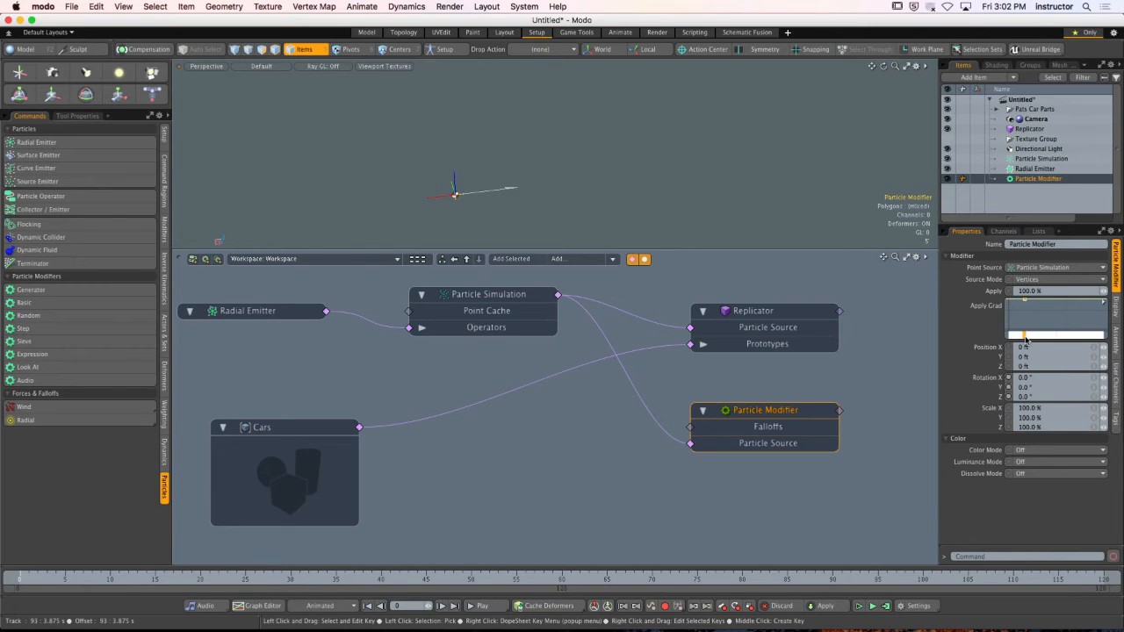
{"action": "left_click", "coordinate": [862, 608]}
{"action": "left_click", "coordinate": [1017, 387]}
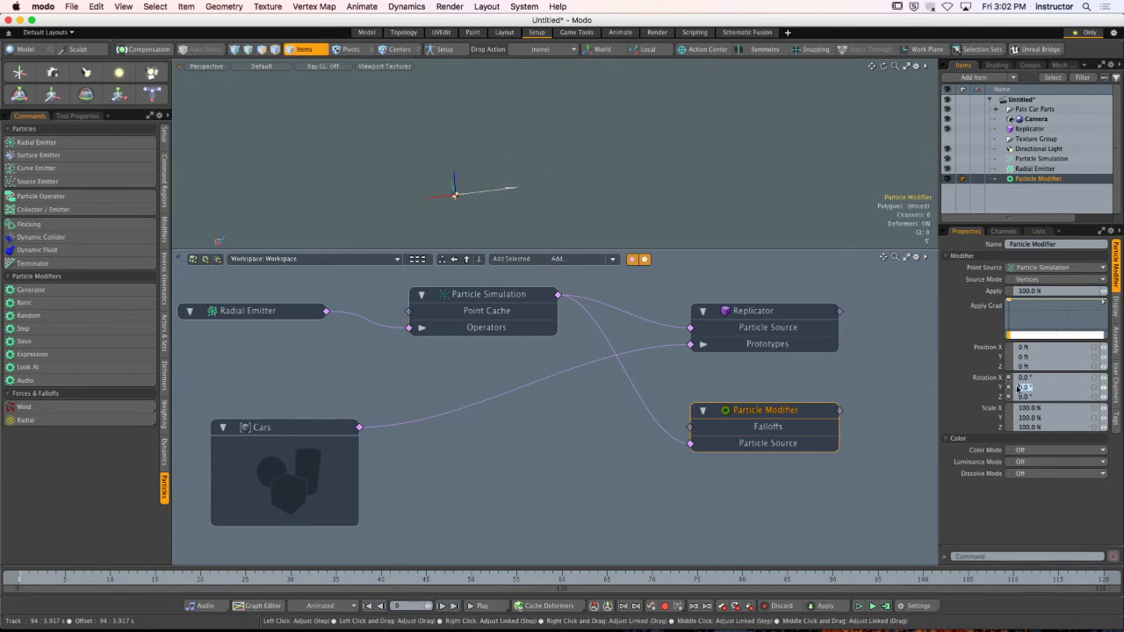
{"action": "left_click", "coordinate": [825, 513]}
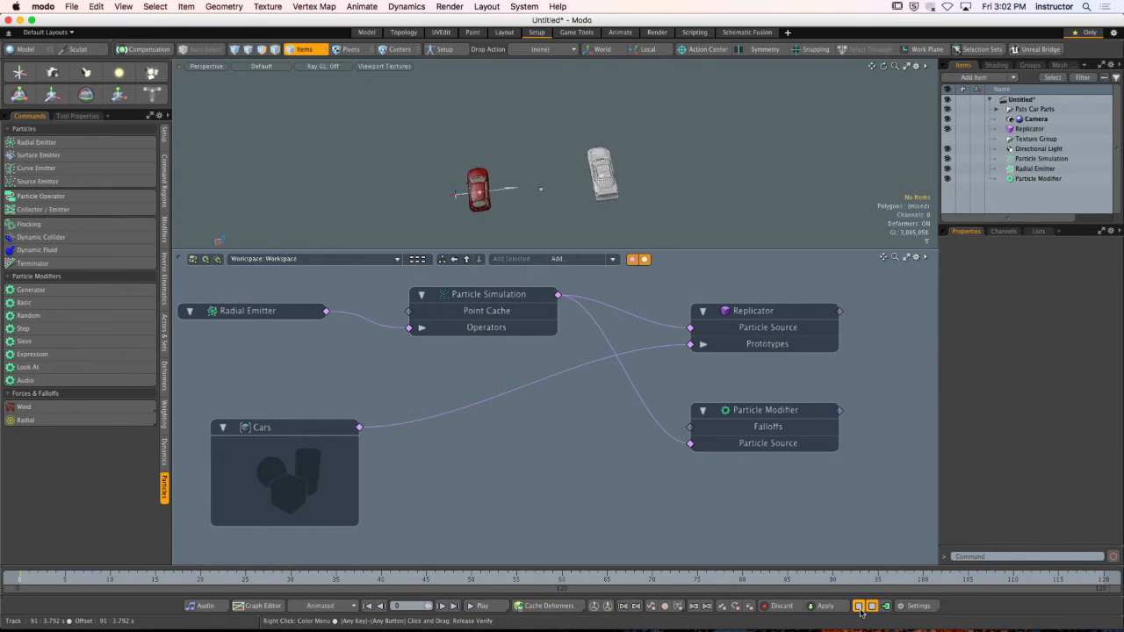
{"action": "left_click", "coordinate": [859, 606]}
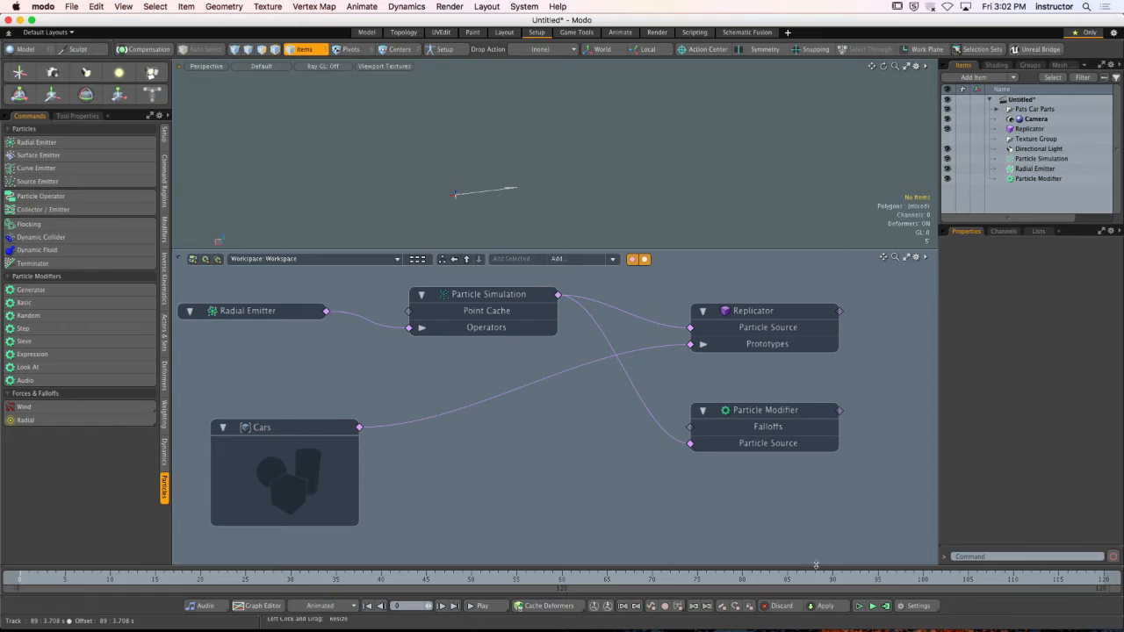
Add a Particle Generator node to the schematic above the Radial Emitter.
{"action": "scroll", "coordinate": [776, 505], "scroll_direction": "down", "scroll_amount": 1}
{"action": "scroll", "coordinate": [756, 437], "scroll_direction": "down", "scroll_amount": 4}
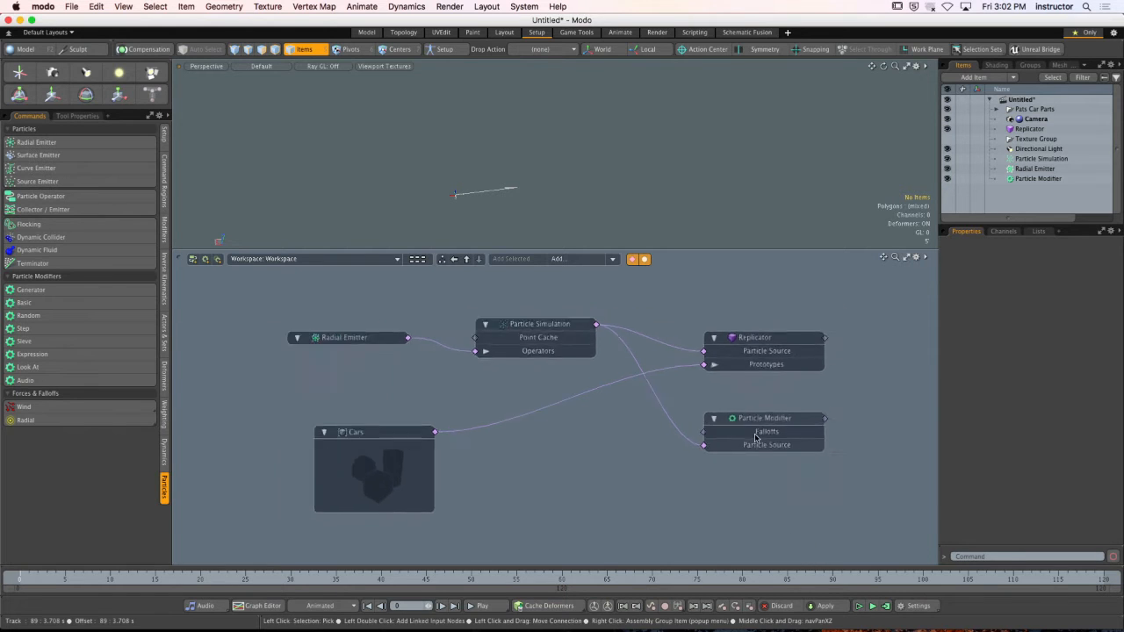
{"action": "left_click_drag", "start_coordinate": [767, 422], "coordinate": [679, 458], "text": "alt+shift"}
{"action": "scroll", "coordinate": [677, 449], "scroll_direction": "down", "scroll_amount": 2}
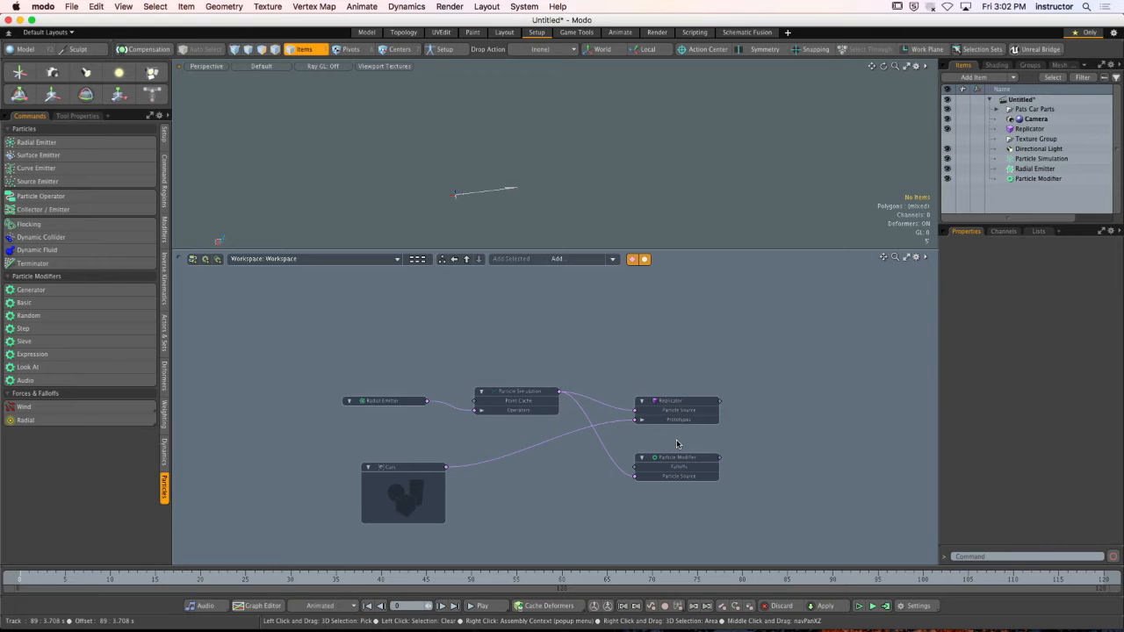
{"action": "left_click_drag", "start_coordinate": [676, 431], "coordinate": [697, 433], "text": "alt+shift"}
{"action": "scroll", "coordinate": [697, 434], "scroll_direction": "up", "scroll_amount": 1}
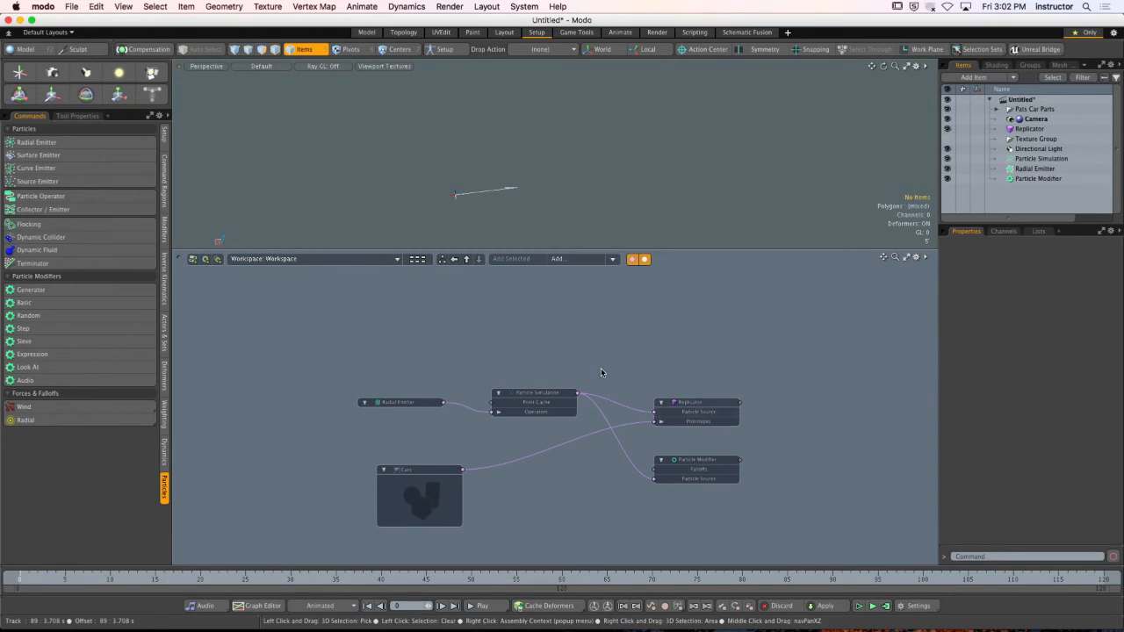
{"action": "left_click", "coordinate": [46, 291]}
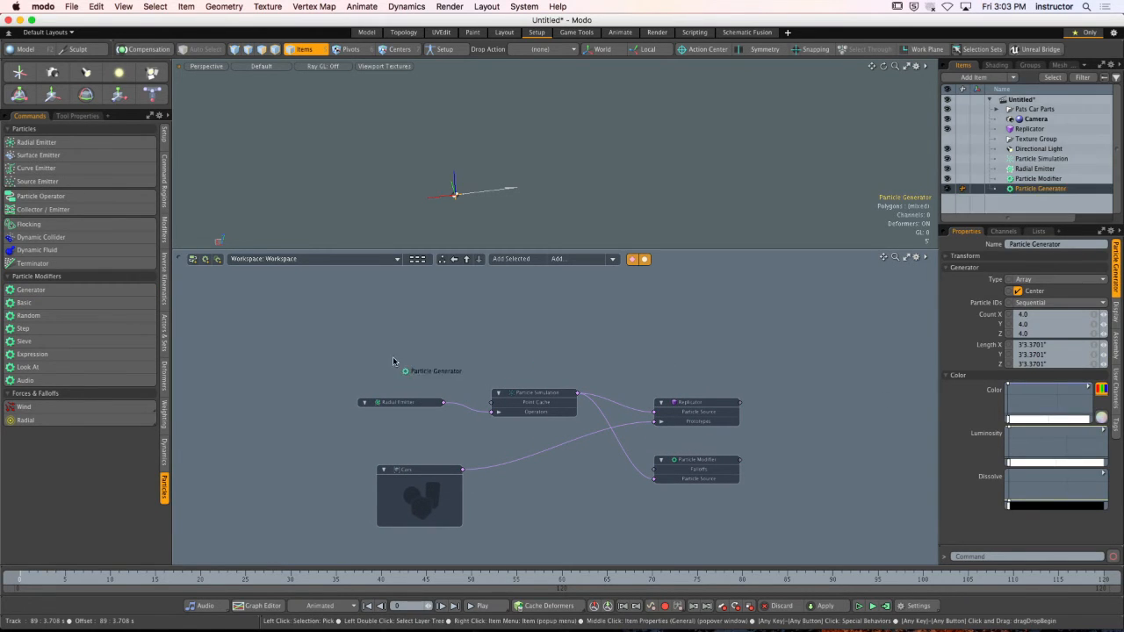
{"action": "left_click", "coordinate": [399, 313]}
{"action": "left_click", "coordinate": [444, 370]}
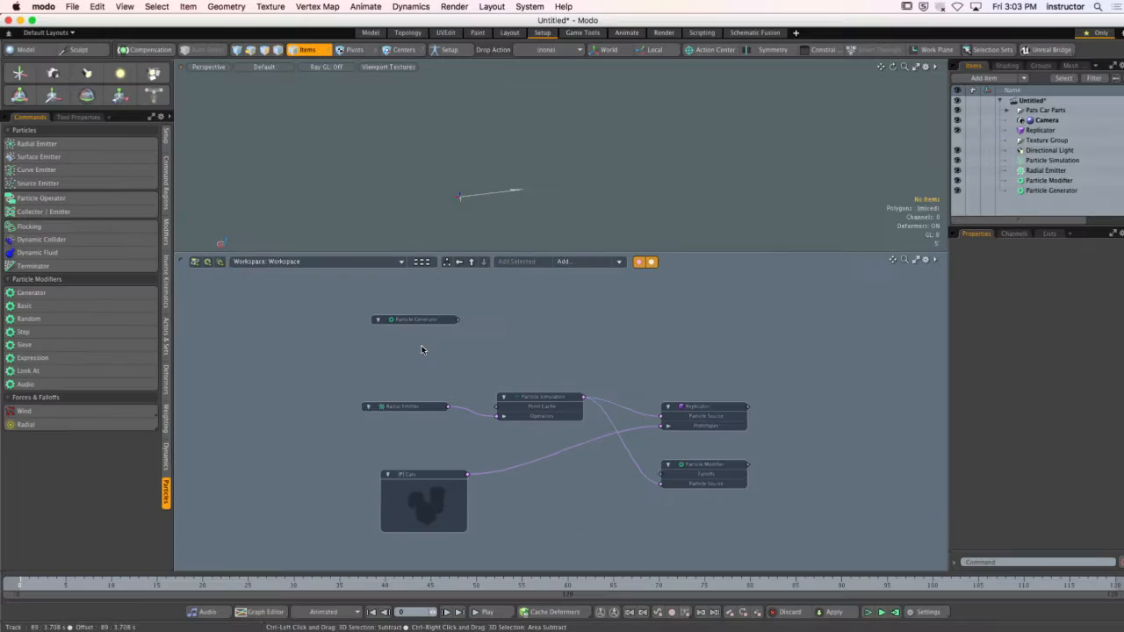
Set the Particle Generator's type to Radial and test-run the simulation.
{"action": "scroll", "coordinate": [385, 324], "scroll_direction": "up", "scroll_amount": 5}
{"action": "left_click", "coordinate": [456, 318]}
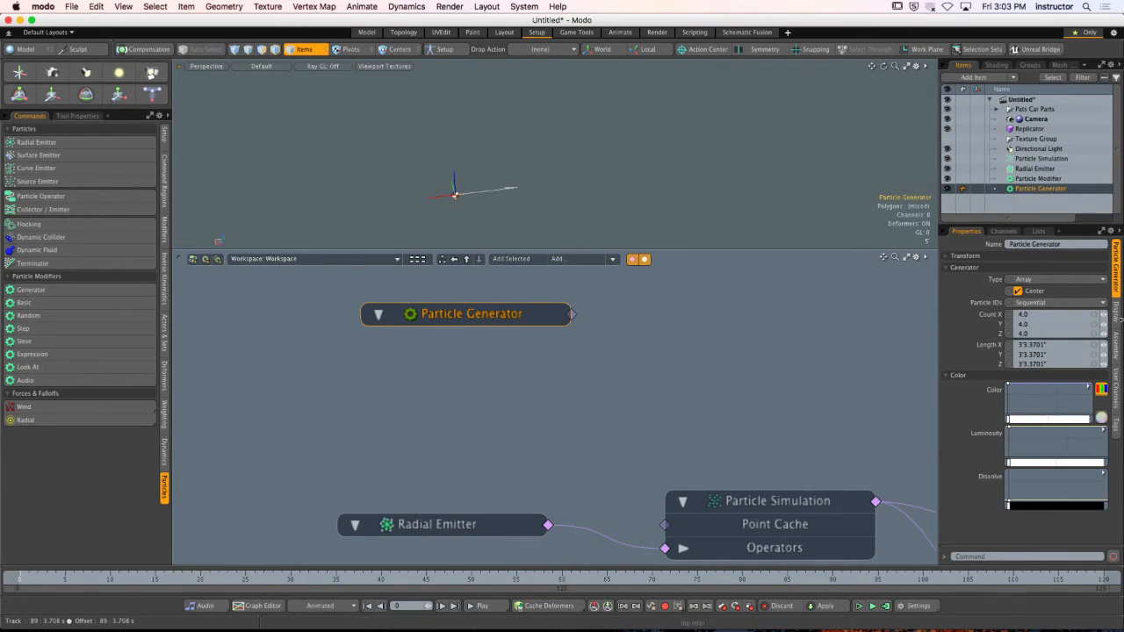
{"action": "left_click", "coordinate": [1050, 303]}
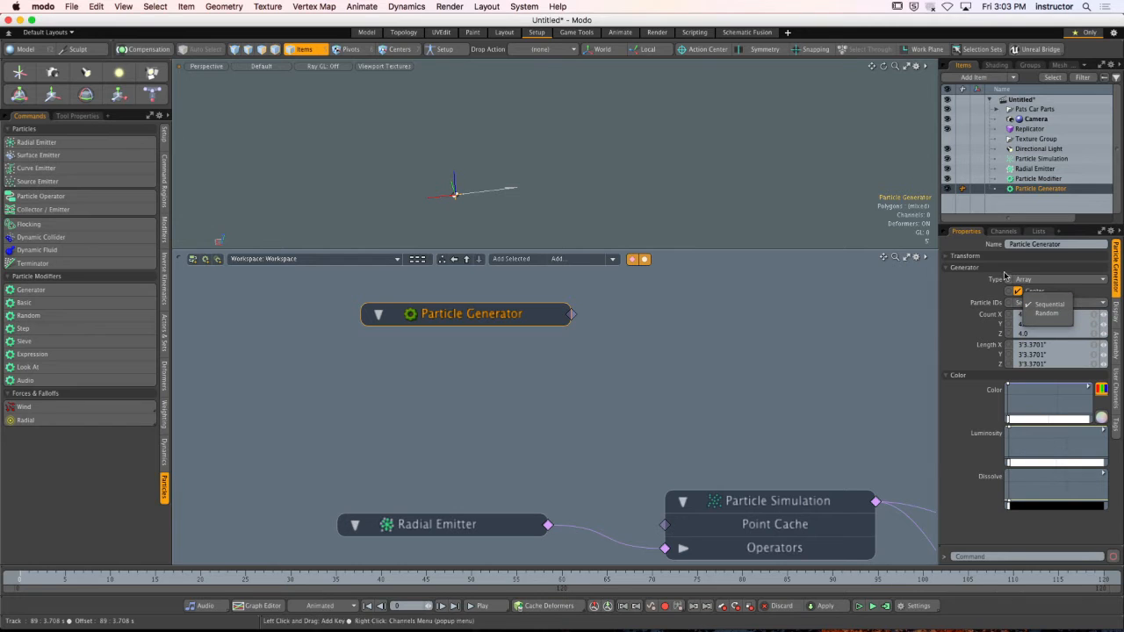
{"action": "left_click", "coordinate": [1007, 279]}
{"action": "left_click", "coordinate": [1062, 280]}
{"action": "left_click", "coordinate": [1064, 292]}
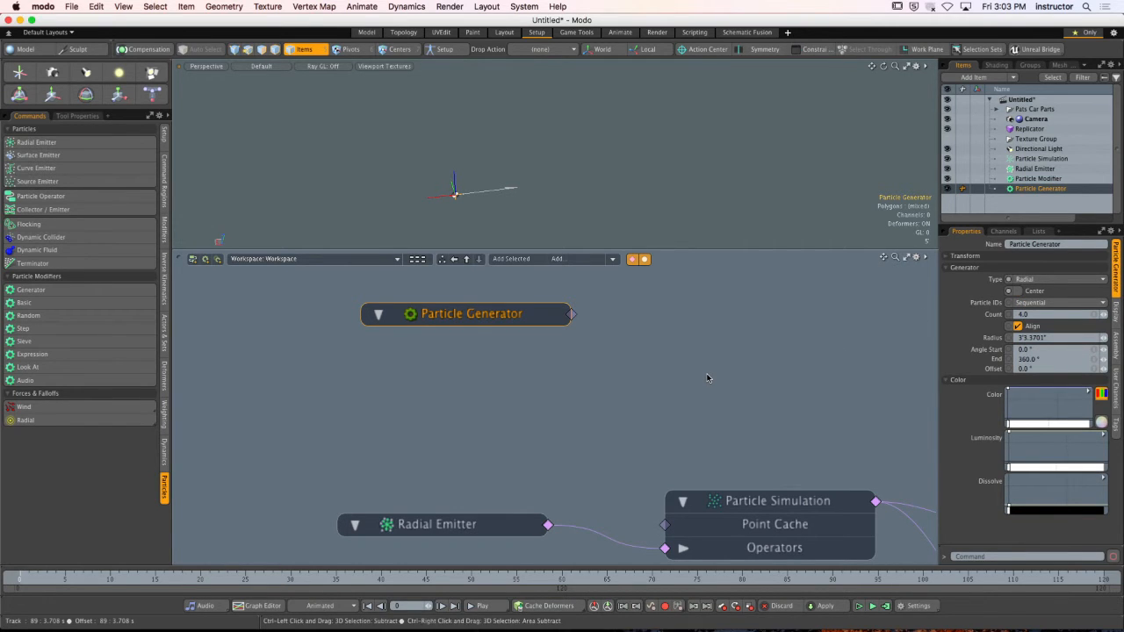
{"action": "left_click_drag", "start_coordinate": [490, 143], "coordinate": [512, 91], "text": "alt"}
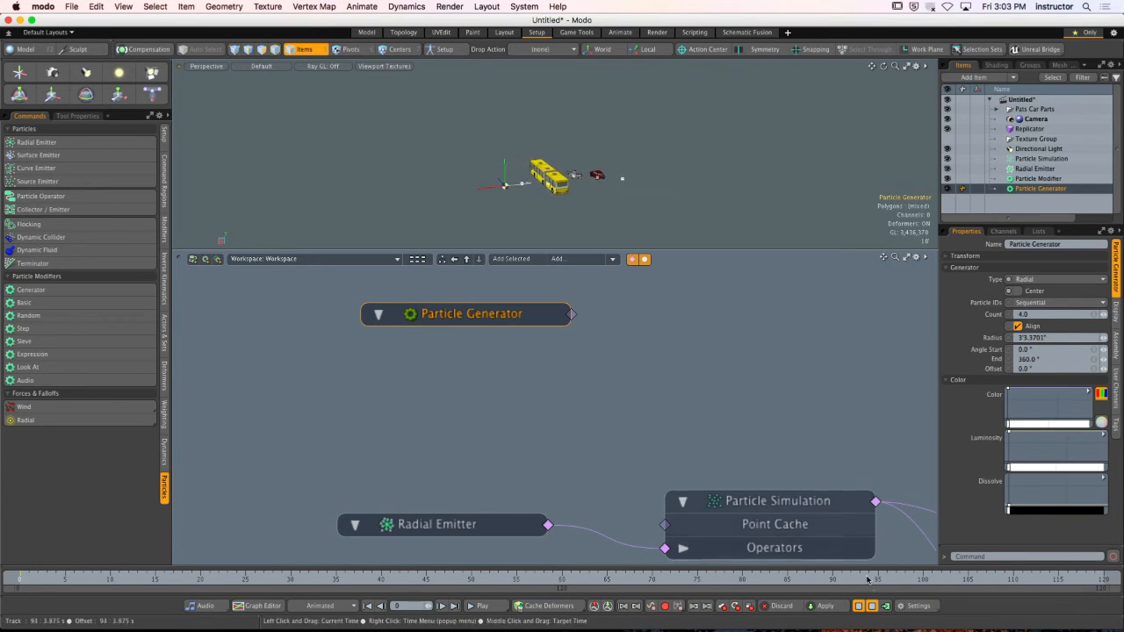
{"action": "left_click_drag", "start_coordinate": [555, 197], "coordinate": [554, 164], "text": "alt"}
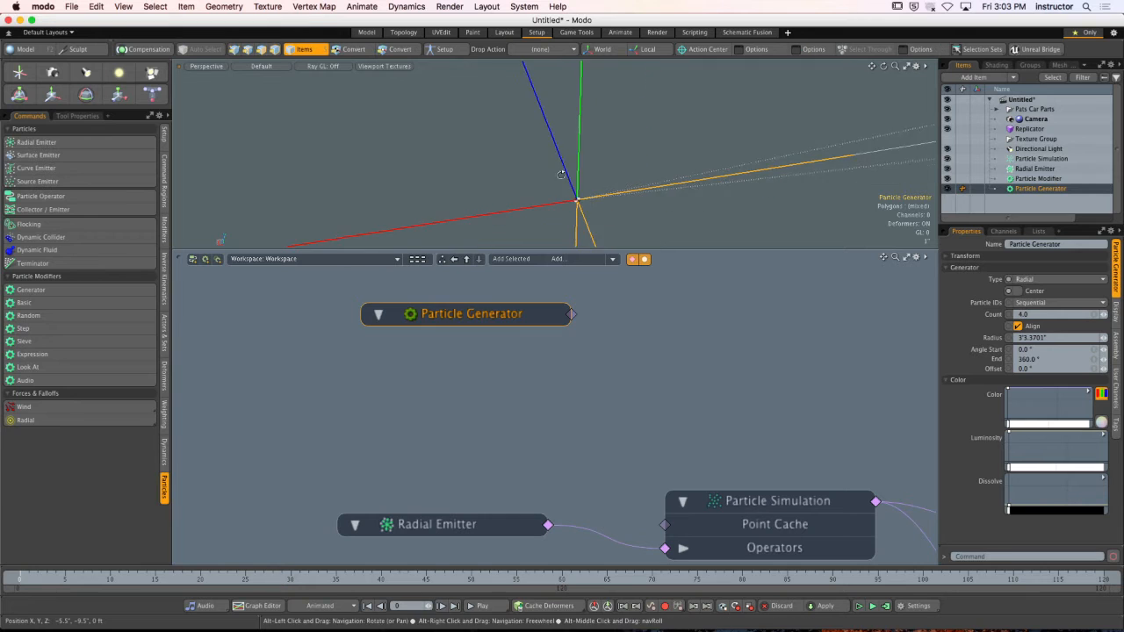
Try to feed the Particle Generator into the Particle Simulation's Operators in place of the Radial Emitter.
{"action": "left_click", "coordinate": [606, 380]}
{"action": "left_click_drag", "start_coordinate": [474, 314], "coordinate": [428, 314]}
{"action": "left_click_drag", "start_coordinate": [525, 313], "coordinate": [593, 522]}
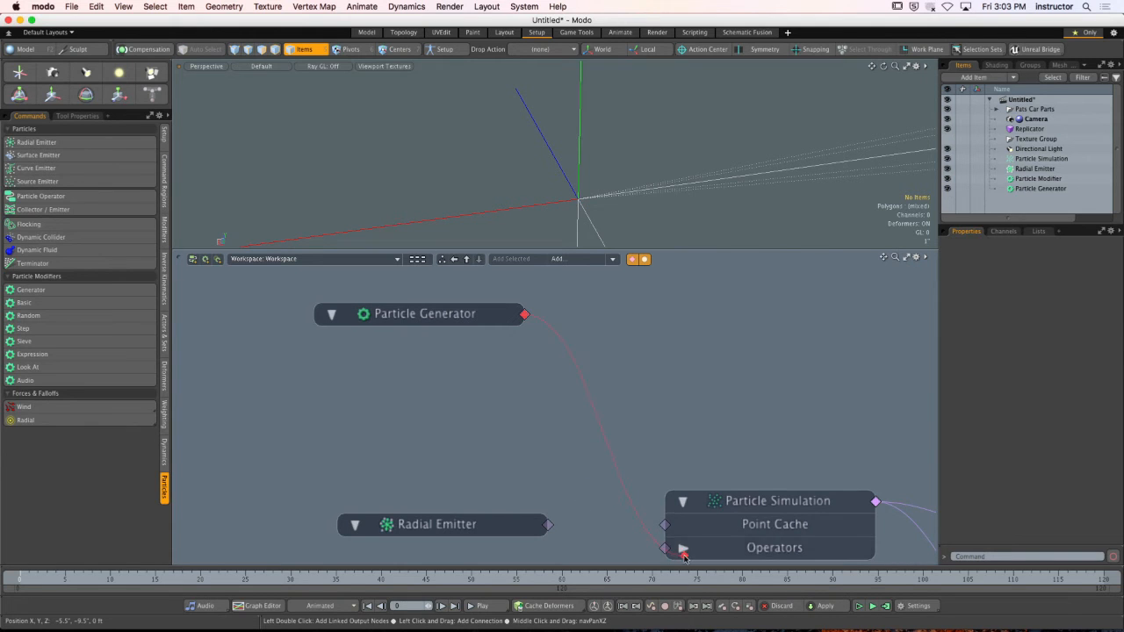
{"action": "left_click_drag", "start_coordinate": [683, 523], "coordinate": [682, 523]}
{"action": "scroll", "coordinate": [674, 393], "scroll_direction": "down", "scroll_amount": 3}
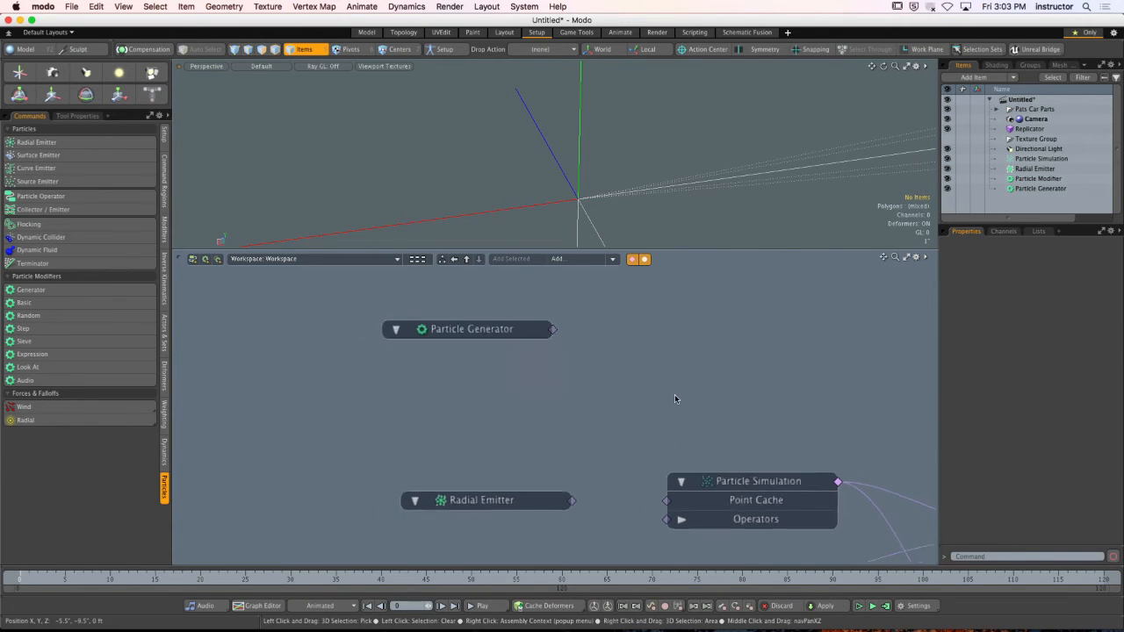
{"action": "scroll", "coordinate": [674, 395], "scroll_direction": "down", "scroll_amount": 3}
Link the Particle Generator to the Replicator's Particle Source in place of the Particle Simulation, and bring the replicated cars into view.
{"action": "middle_click_drag", "start_coordinate": [709, 400], "coordinate": [628, 355]}
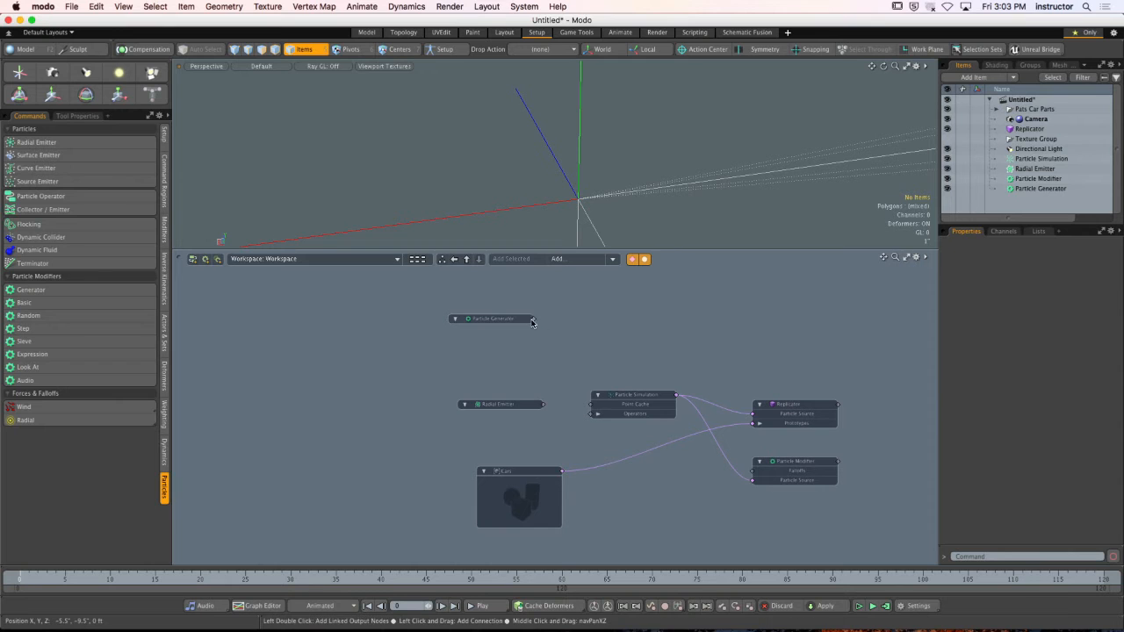
{"action": "left_click_drag", "start_coordinate": [773, 418], "coordinate": [773, 417]}
{"action": "left_click_drag", "start_coordinate": [623, 395], "coordinate": [595, 394]}
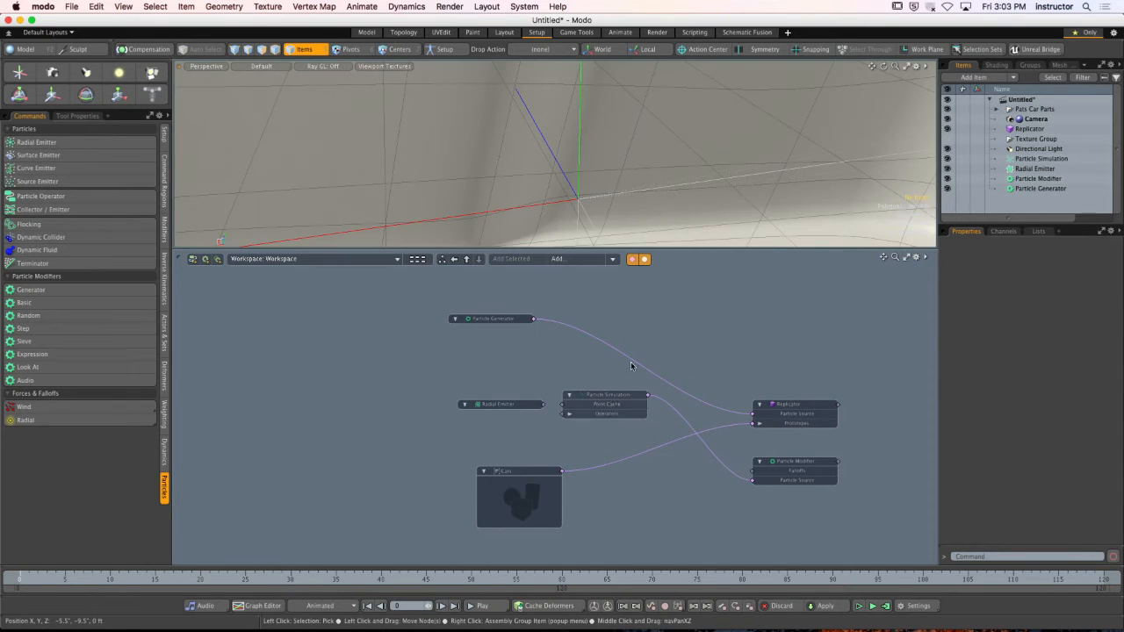
{"action": "scroll", "coordinate": [736, 187], "scroll_direction": "down", "scroll_amount": 10}
{"action": "left_click_drag", "start_coordinate": [735, 186], "coordinate": [644, 181], "text": "alt+shift"}
{"action": "left_click_drag", "start_coordinate": [645, 180], "coordinate": [616, 219], "text": "alt"}
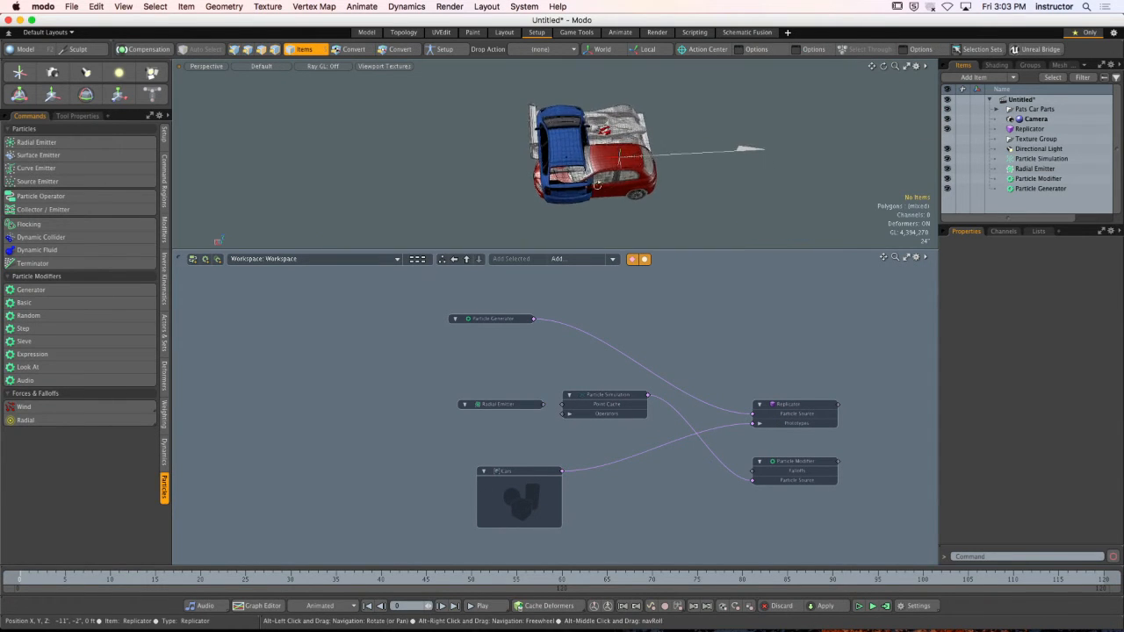
Set the Particle Generator's count to 20 and its radius to about 52'9" for a ring of cars.
{"action": "left_click", "coordinate": [494, 321]}
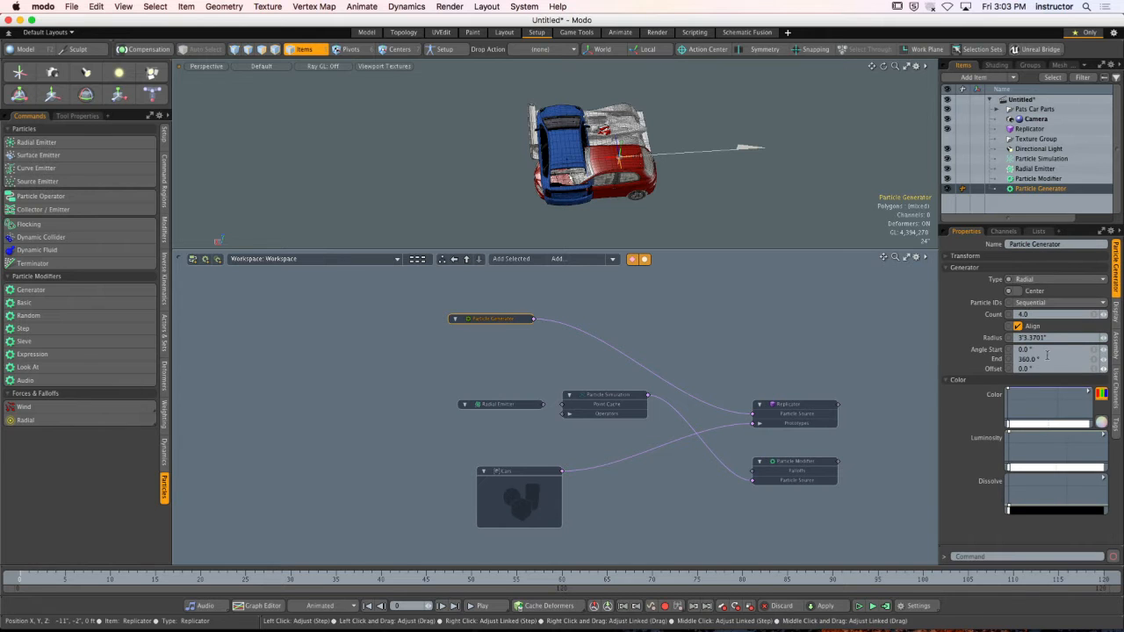
{"action": "mouse_move", "coordinate": [1103, 338]}
{"action": "left_mouse_down"}
{"action": "mouse_move", "coordinate": [1118, 338]}
{"action": "mouse_move", "coordinate": [1106, 338]}
{"action": "mouse_move", "coordinate": [1105, 319]}
{"action": "left_mouse_up"}
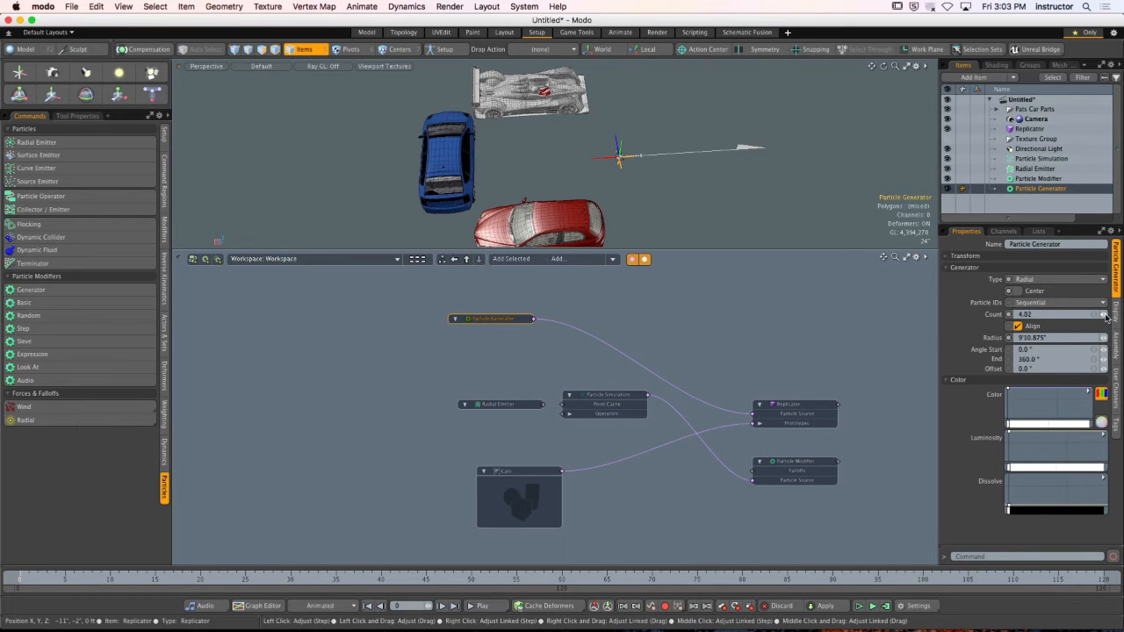
{"action": "left_click", "coordinate": [1069, 313]}
{"action": "type", "text": "20"}
{"action": "key", "text": "Return"}
{"action": "left_click_drag", "start_coordinate": [727, 162], "coordinate": [623, 133], "text": "alt"}
{"action": "left_click_drag", "start_coordinate": [1104, 338], "coordinate": [1114, 338]}
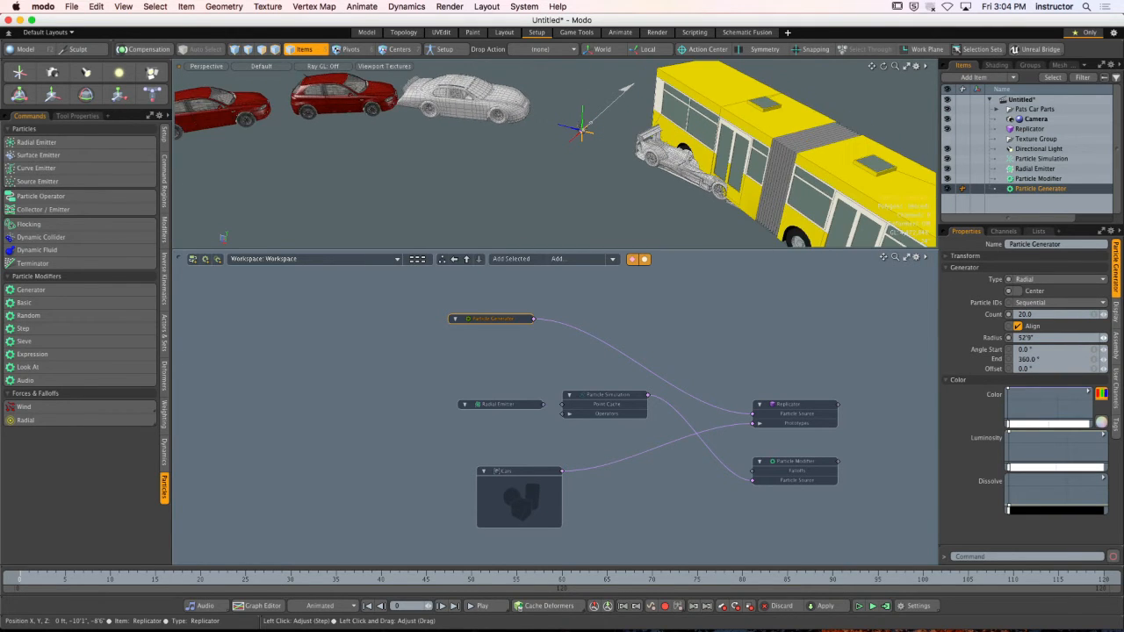
{"action": "left_click_drag", "start_coordinate": [613, 158], "coordinate": [518, 163], "text": "ctrl+alt"}
{"action": "left_click_drag", "start_coordinate": [549, 188], "coordinate": [569, 137], "text": "alt+shift"}
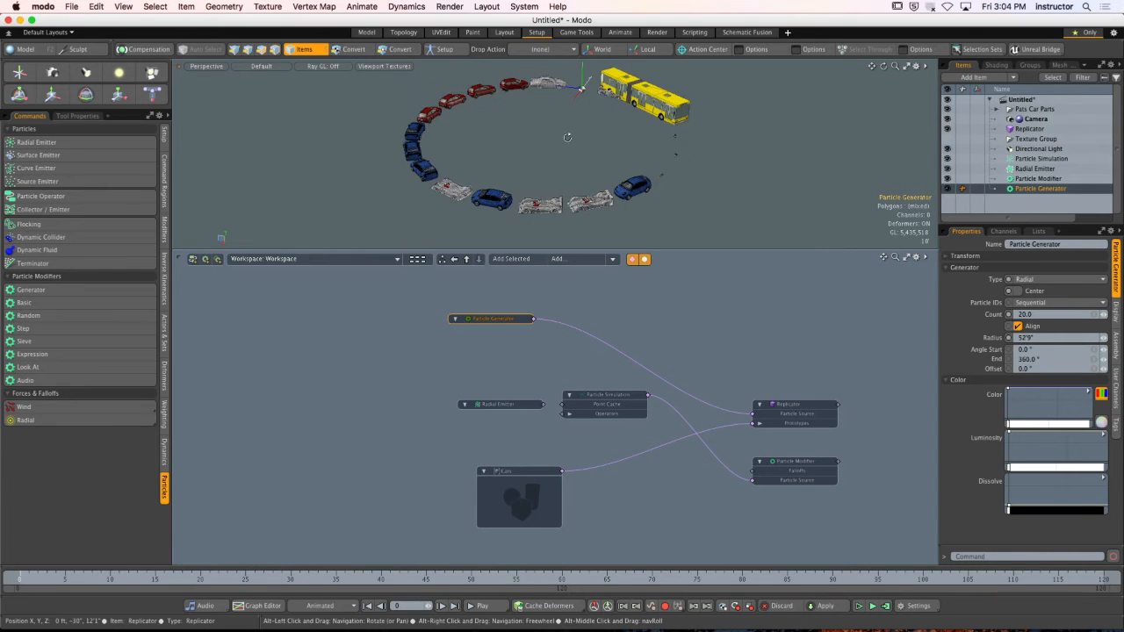
Shift the Particle Simulation node down slightly and reconnect the Radial Emitter to its Operators.
{"action": "left_click", "coordinate": [642, 316]}
{"action": "left_click_drag", "start_coordinate": [603, 396], "coordinate": [603, 415]}
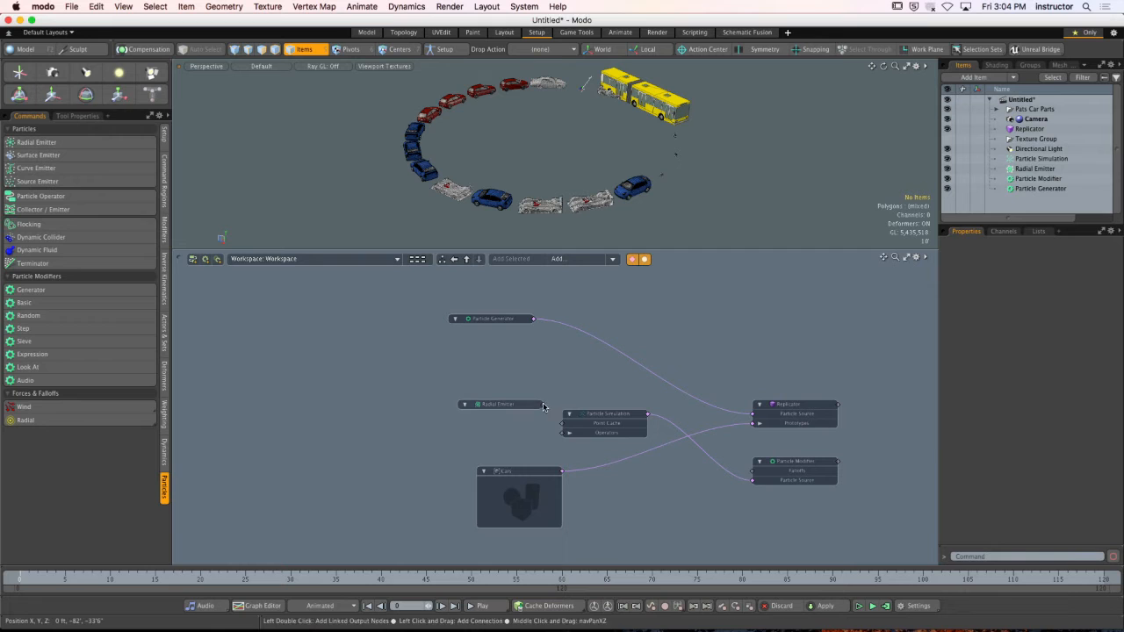
{"action": "left_click_drag", "start_coordinate": [566, 433], "coordinate": [567, 433]}
Unlink the Particle Modifier from the Particle Simulation and insert it between the Particle Generator and the Replicator's Particle Source.
{"action": "left_click", "coordinate": [738, 475]}
{"action": "key", "text": "Delete"}
{"action": "left_click_drag", "start_coordinate": [782, 473], "coordinate": [619, 312]}
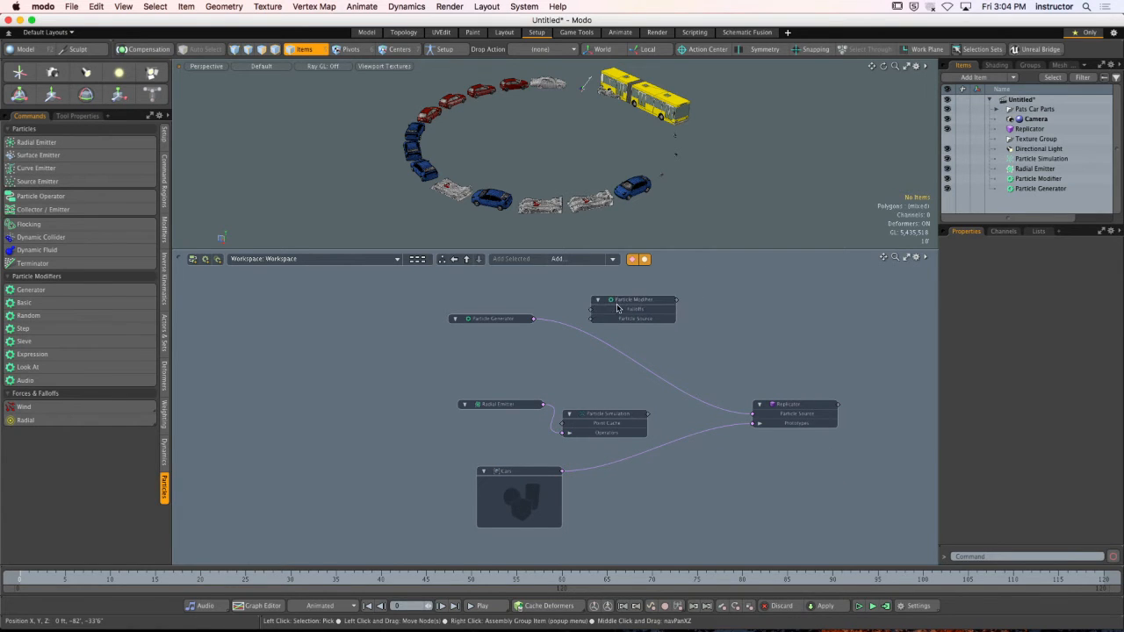
{"action": "left_click", "coordinate": [562, 326]}
{"action": "key", "text": "Delete"}
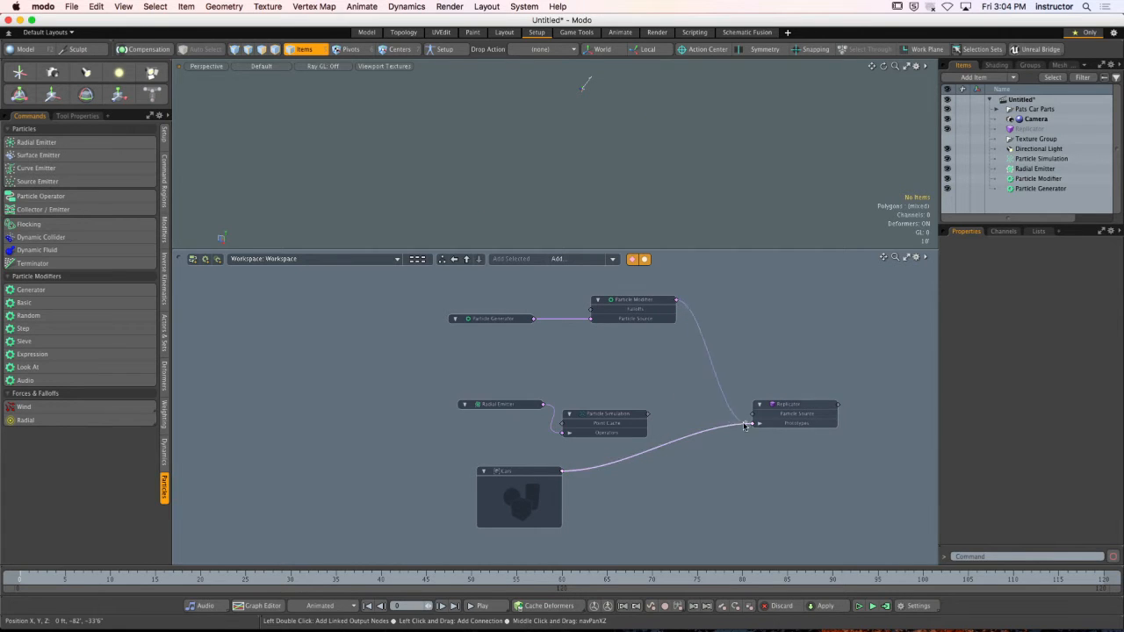
{"action": "left_click_drag", "start_coordinate": [754, 418], "coordinate": [754, 420]}
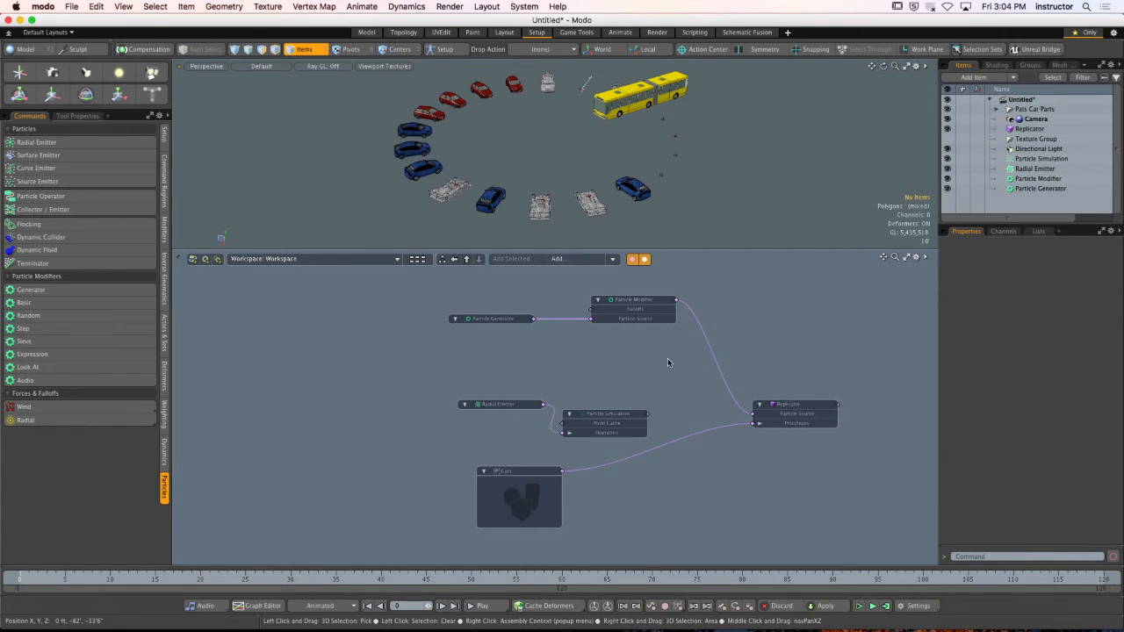
Turn the ring of cars by adjusting the Particle Modifier's Y rotation to 59°, and review the Particle Generator's settings.
{"action": "left_click", "coordinate": [629, 302]}
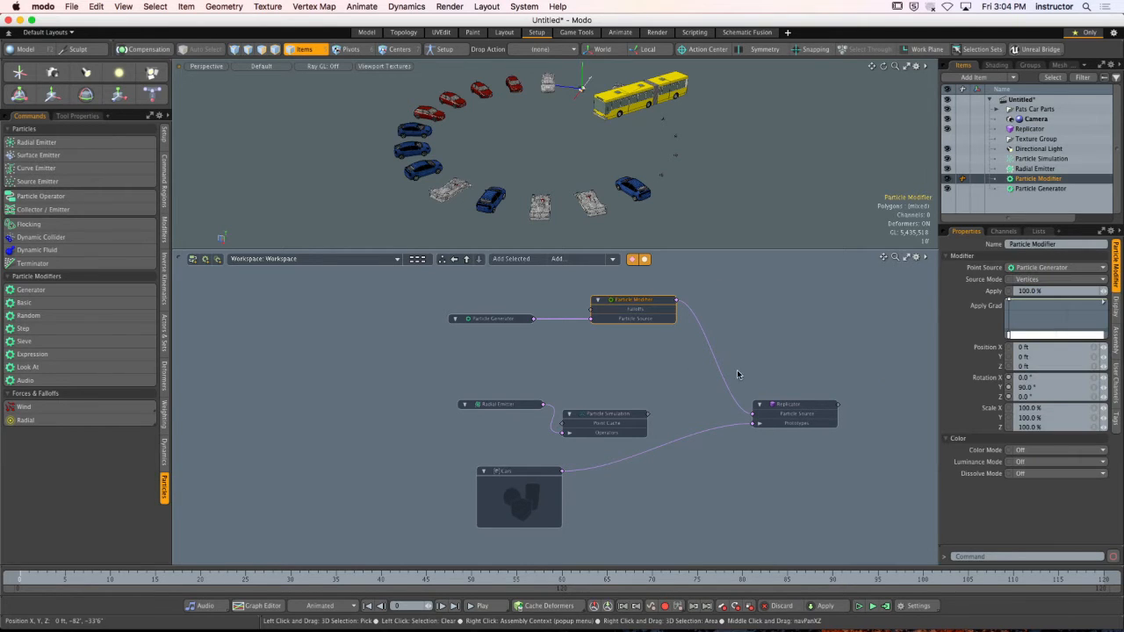
{"action": "left_click_drag", "start_coordinate": [1007, 387], "coordinate": [1046, 387]}
{"action": "mouse_move", "coordinate": [1054, 387]}
{"action": "left_mouse_down"}
{"action": "mouse_move", "coordinate": [1005, 388]}
{"action": "mouse_move", "coordinate": [1045, 387]}
{"action": "left_mouse_up"}
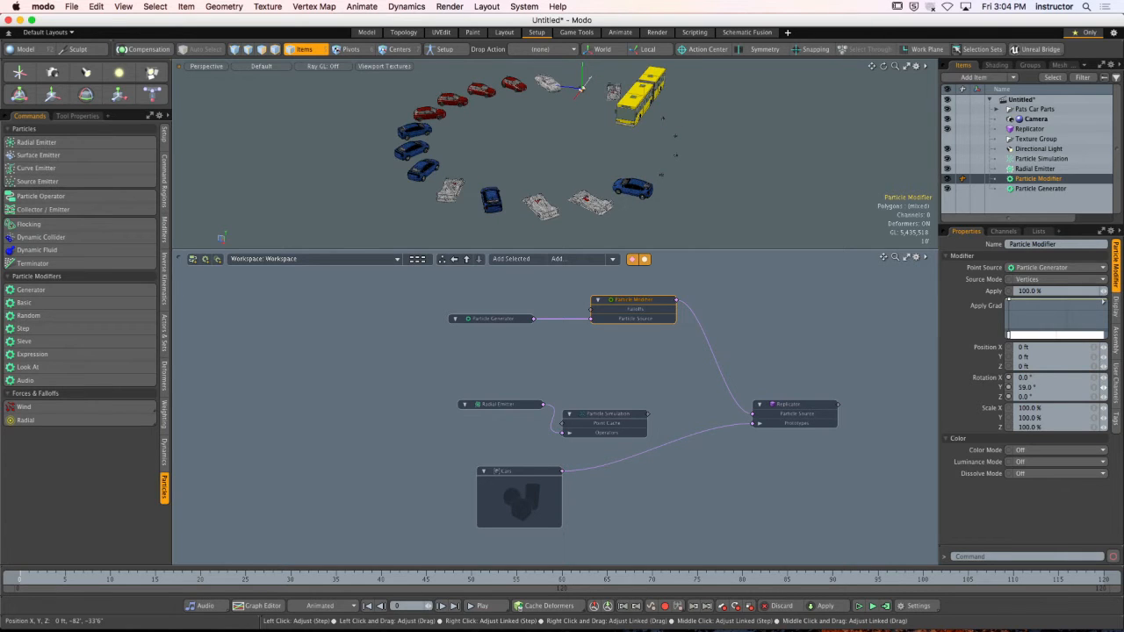
{"action": "left_click", "coordinate": [496, 319]}
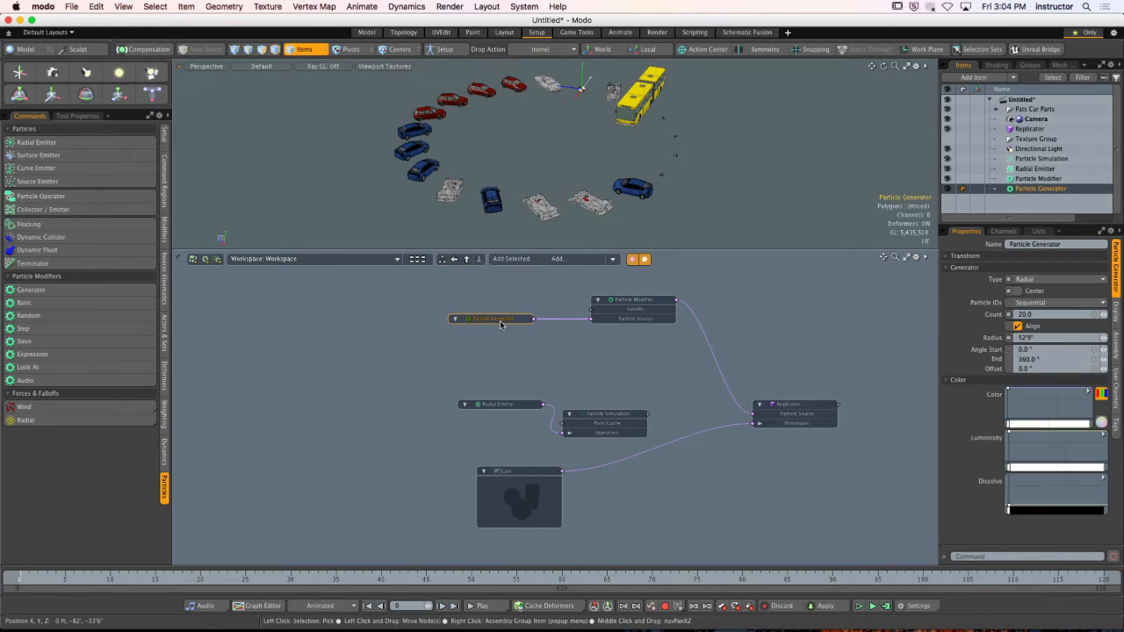
{"action": "left_click", "coordinate": [554, 360]}
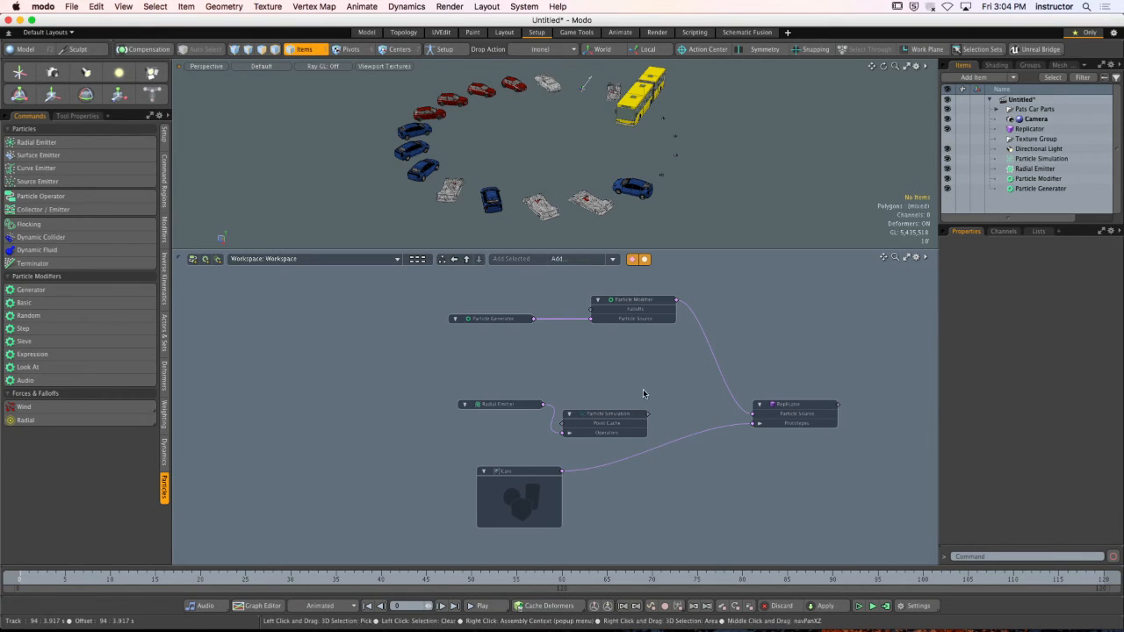
Spread out the Radial Emitter and Particle Simulation nodes to make room in the schematic.
{"action": "left_click_drag", "start_coordinate": [593, 389], "coordinate": [541, 374], "text": "alt"}
{"action": "scroll", "coordinate": [541, 374], "scroll_direction": "up", "scroll_amount": 2}
{"action": "left_click_drag", "start_coordinate": [455, 396], "coordinate": [384, 361]}
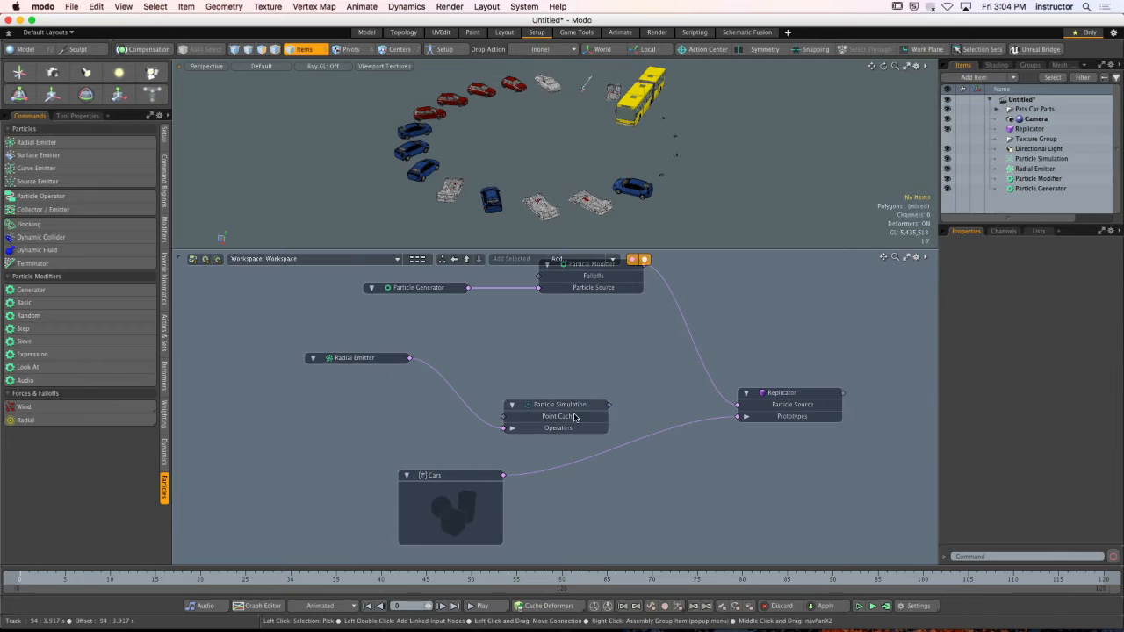
{"action": "left_click_drag", "start_coordinate": [573, 417], "coordinate": [550, 393]}
Feed the Particle Simulation into the Replicator's Particle Source in place of the Particle Modifier, and run the simulation.
{"action": "left_click_drag", "start_coordinate": [669, 314], "coordinate": [702, 330]}
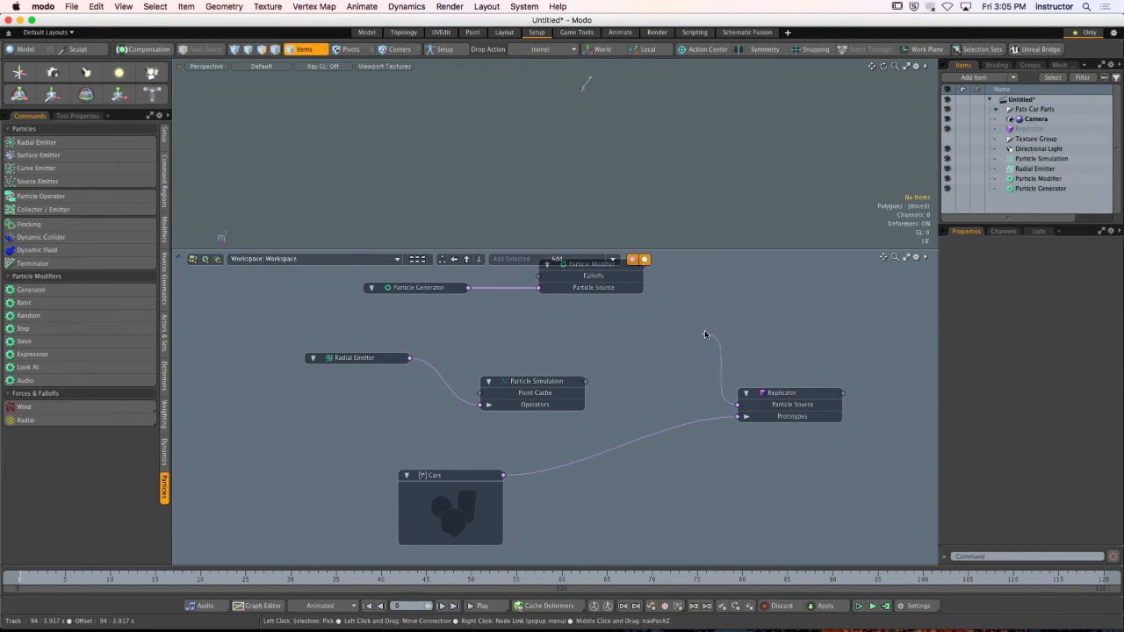
{"action": "left_click_drag", "start_coordinate": [589, 384], "coordinate": [586, 382]}
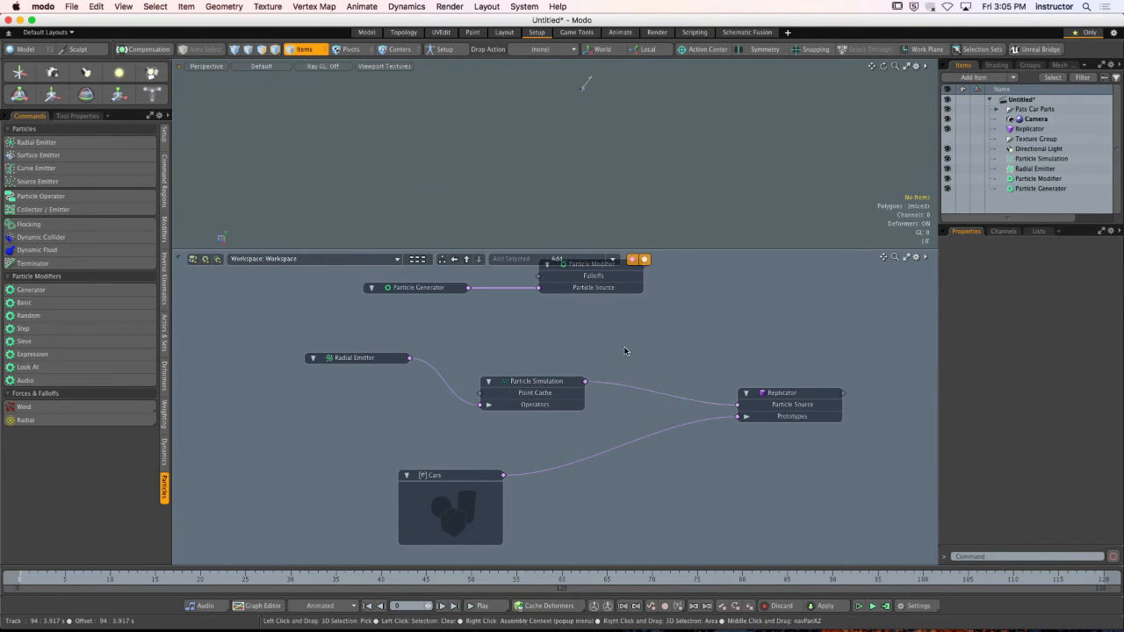
{"action": "left_click", "coordinate": [859, 606]}
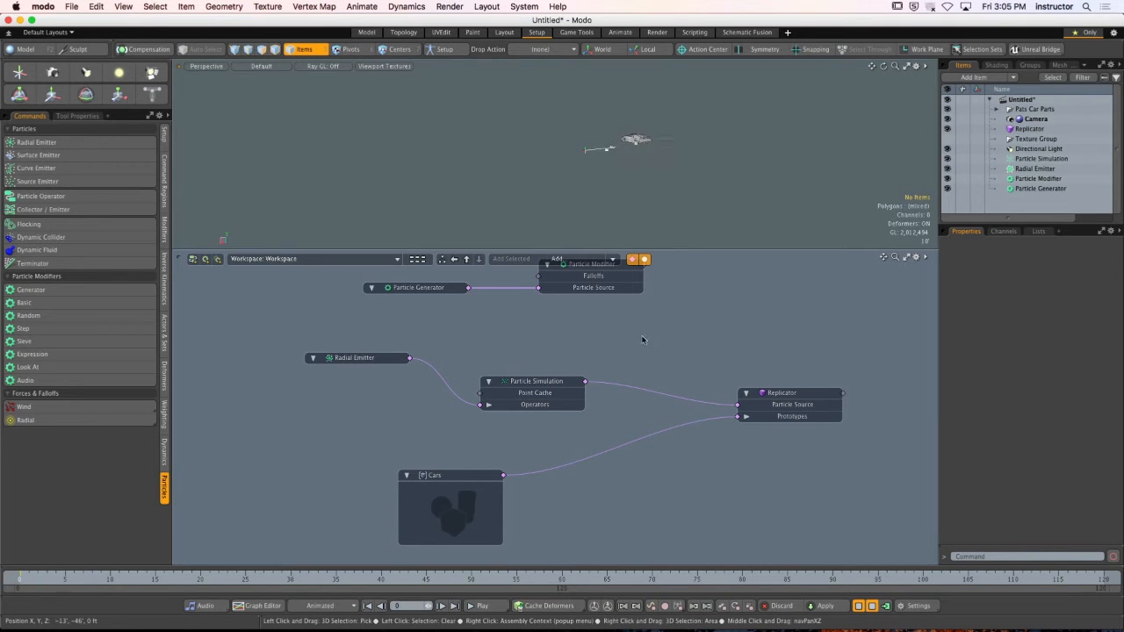
Insert the Particle Modifier node between the Particle Simulation and the Replicator's Particle Source, unlinking it from the Particle Generator.
{"action": "left_click", "coordinate": [613, 283]}
{"action": "left_click_drag", "start_coordinate": [612, 283], "coordinate": [706, 307]}
{"action": "left_click", "coordinate": [660, 346]}
{"action": "left_click_drag", "start_coordinate": [602, 307], "coordinate": [603, 341]}
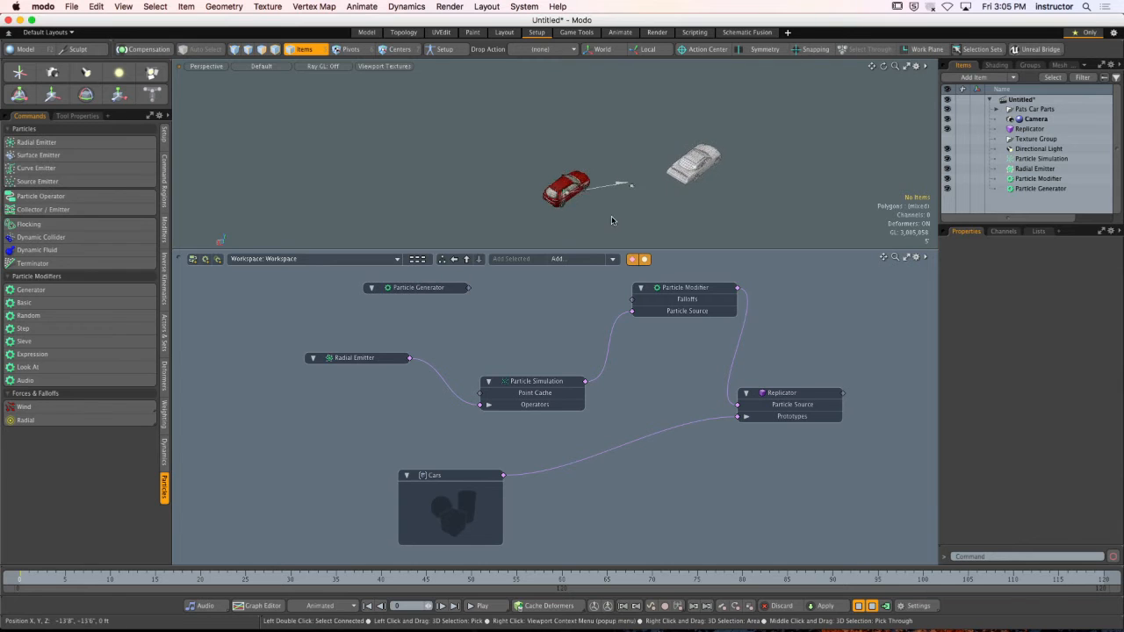
Set the Particle Modifier's Y rotation to 90° and check the direction the moving cars face.
{"action": "left_click", "coordinate": [689, 288]}
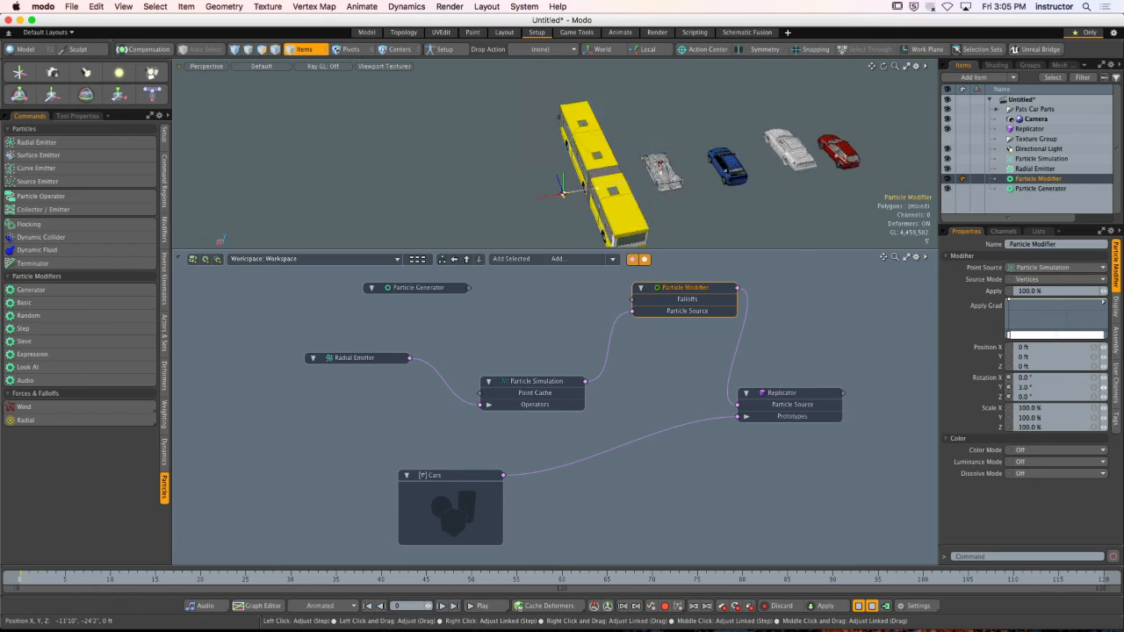
{"action": "left_click_drag", "start_coordinate": [1104, 388], "coordinate": [993, 392]}
{"action": "type", "text": "90"}
{"action": "key", "text": "Return"}
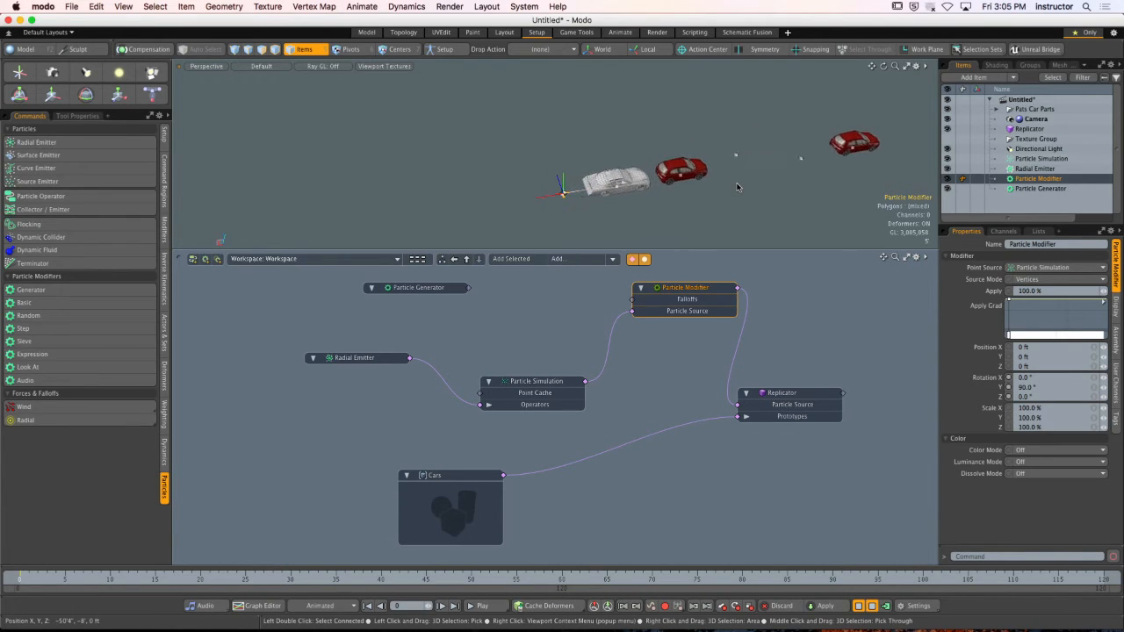
{"action": "key", "text": "alt"}
{"action": "left_click_drag", "start_coordinate": [699, 185], "coordinate": [683, 178], "text": "alt"}
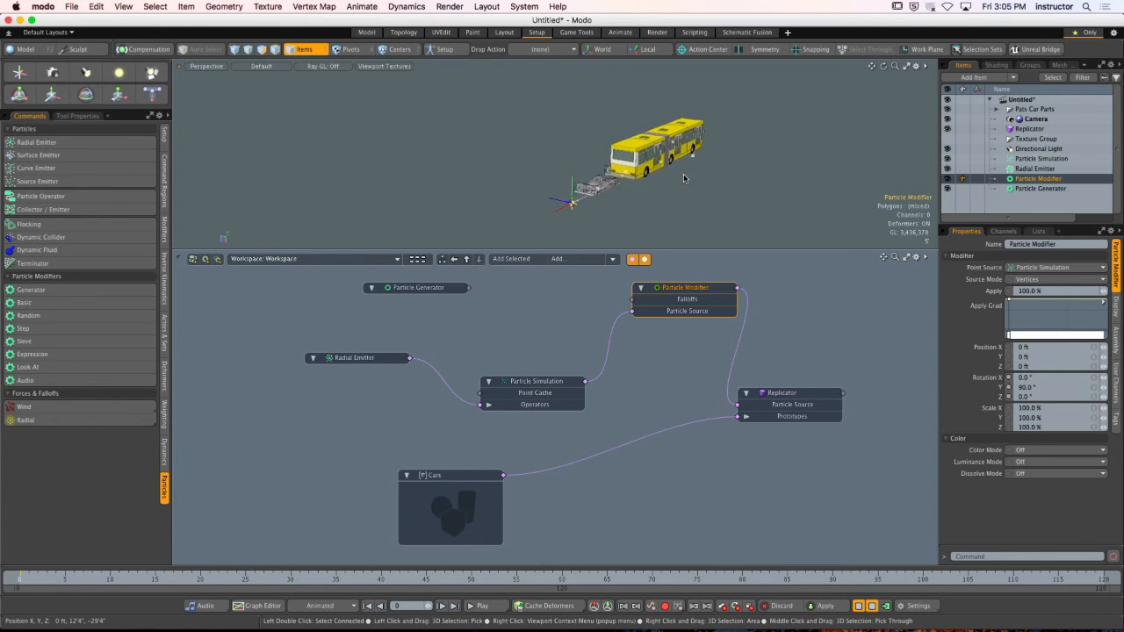
{"action": "key", "text": "alt"}
{"action": "left_click_drag", "start_coordinate": [676, 186], "coordinate": [763, 179], "text": "alt"}
Raise the Radial Emitter's initial velocity to 9.85 m/s.
{"action": "left_click", "coordinate": [540, 397]}
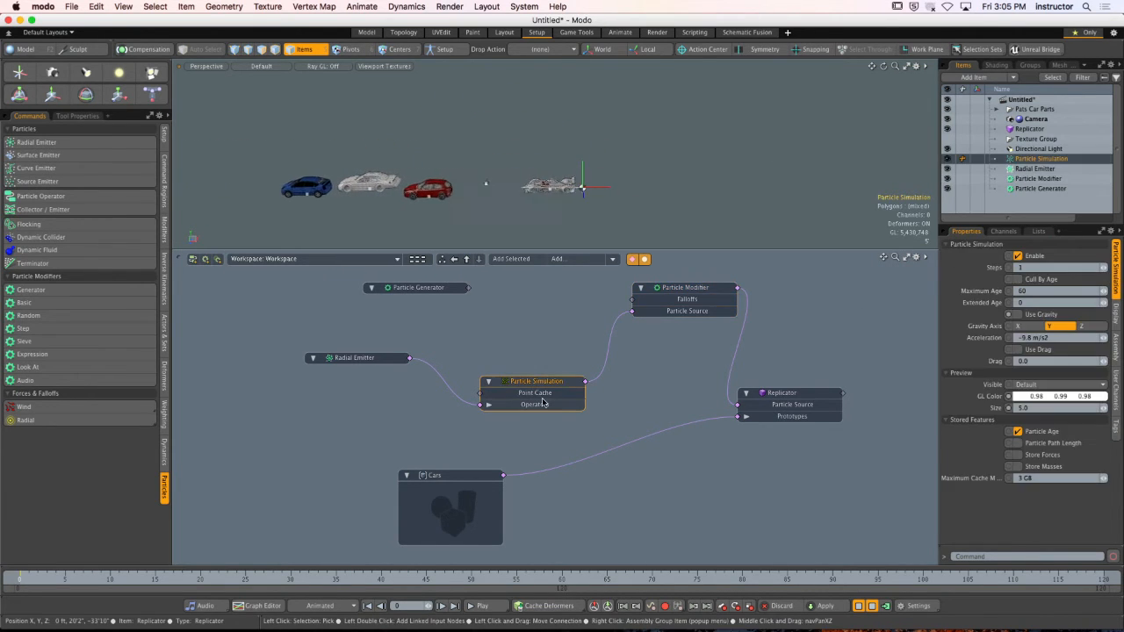
{"action": "left_click", "coordinate": [662, 400]}
{"action": "left_click", "coordinate": [353, 357]}
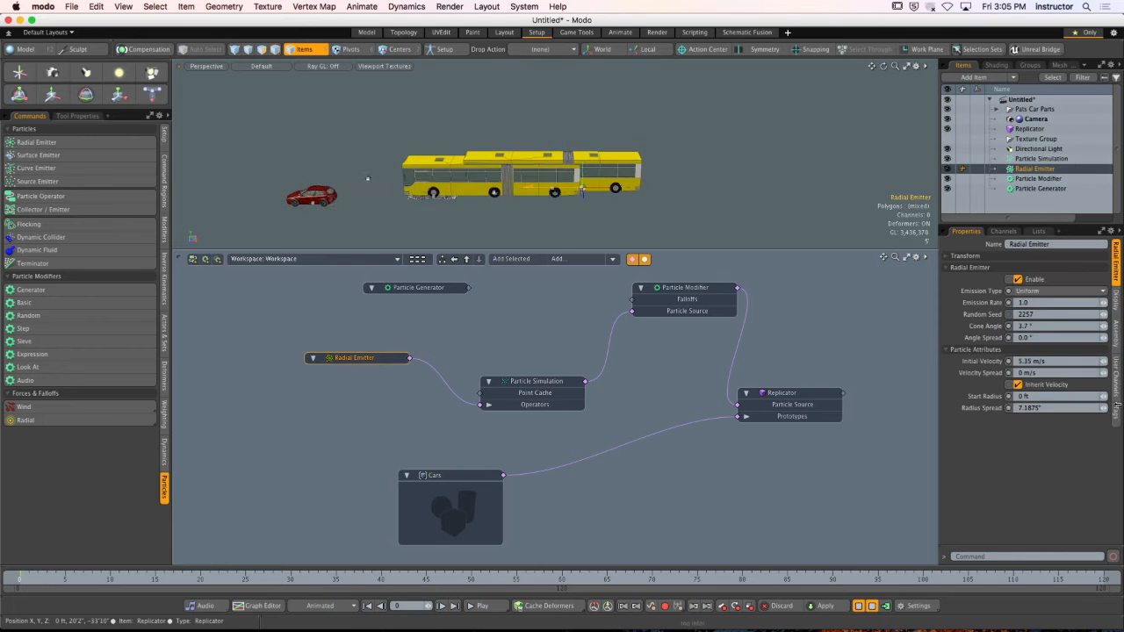
{"action": "left_click_drag", "start_coordinate": [1103, 361], "coordinate": [1120, 361]}
{"action": "left_click_drag", "start_coordinate": [597, 132], "coordinate": [415, 173], "text": "alt"}
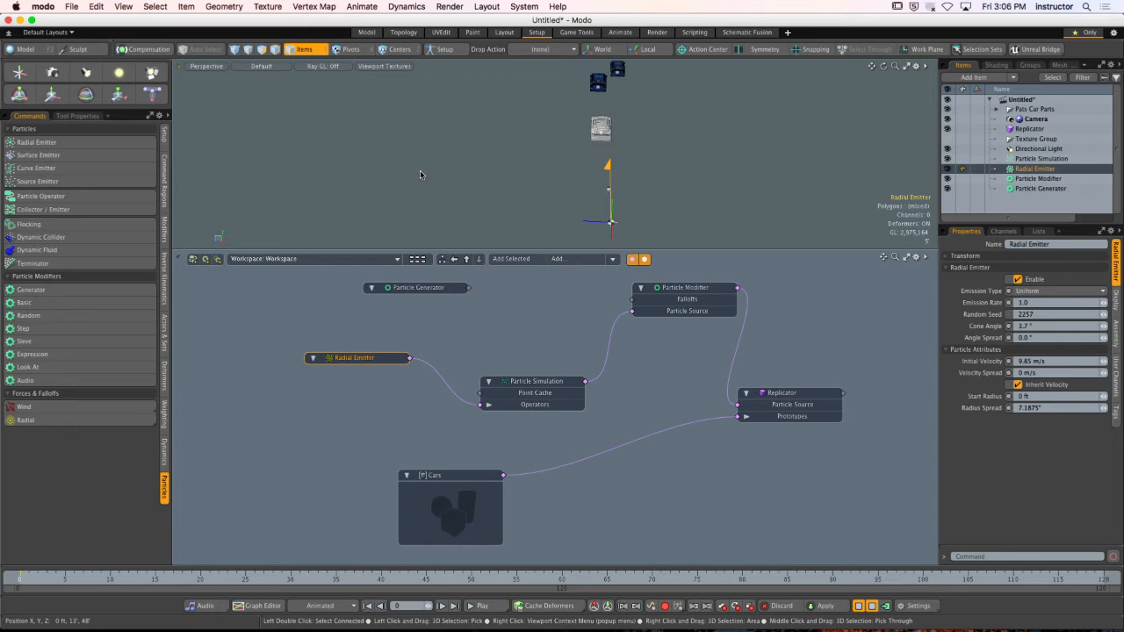
Enlarge the 3D viewport and set the Radial Emitter's velocity spread to 353 mm/s and its cone angle to 0°.
{"action": "left_click_drag", "start_coordinate": [790, 251], "coordinate": [790, 455]}
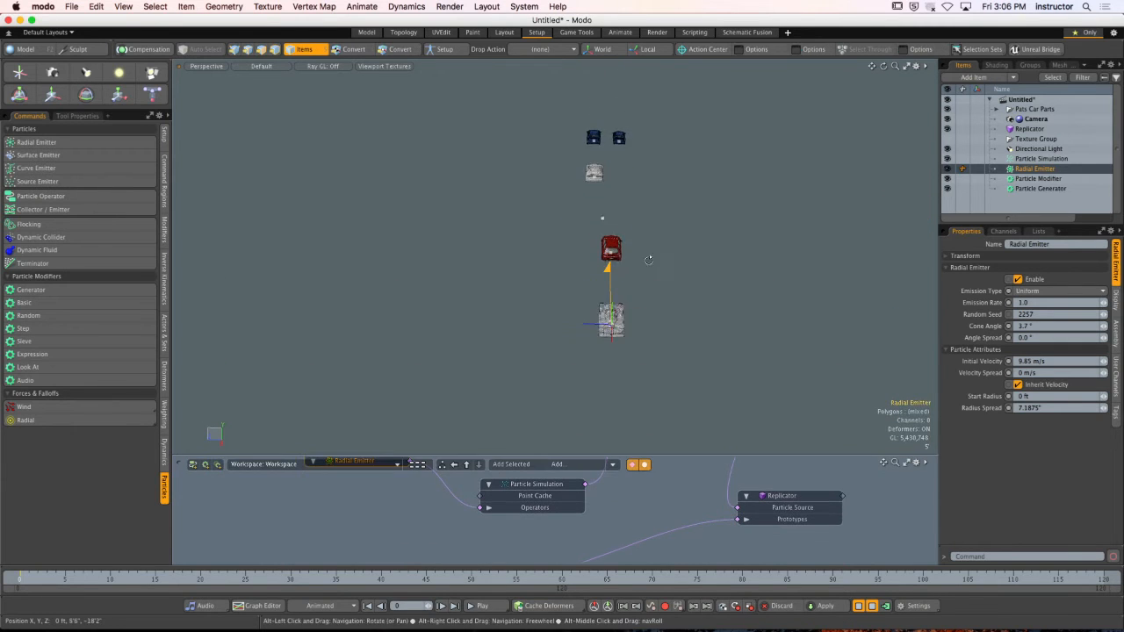
{"action": "left_click_drag", "start_coordinate": [643, 304], "coordinate": [609, 353], "text": "alt+shift"}
{"action": "left_click_drag", "start_coordinate": [605, 304], "coordinate": [616, 301], "text": "alt"}
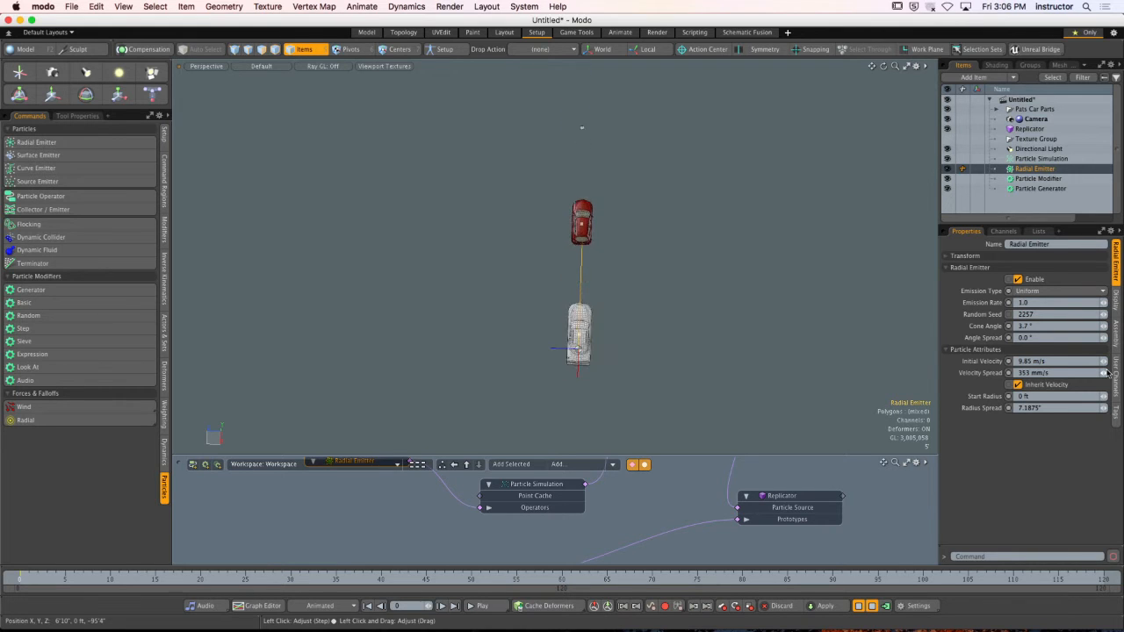
{"action": "left_click", "coordinate": [1064, 326]}
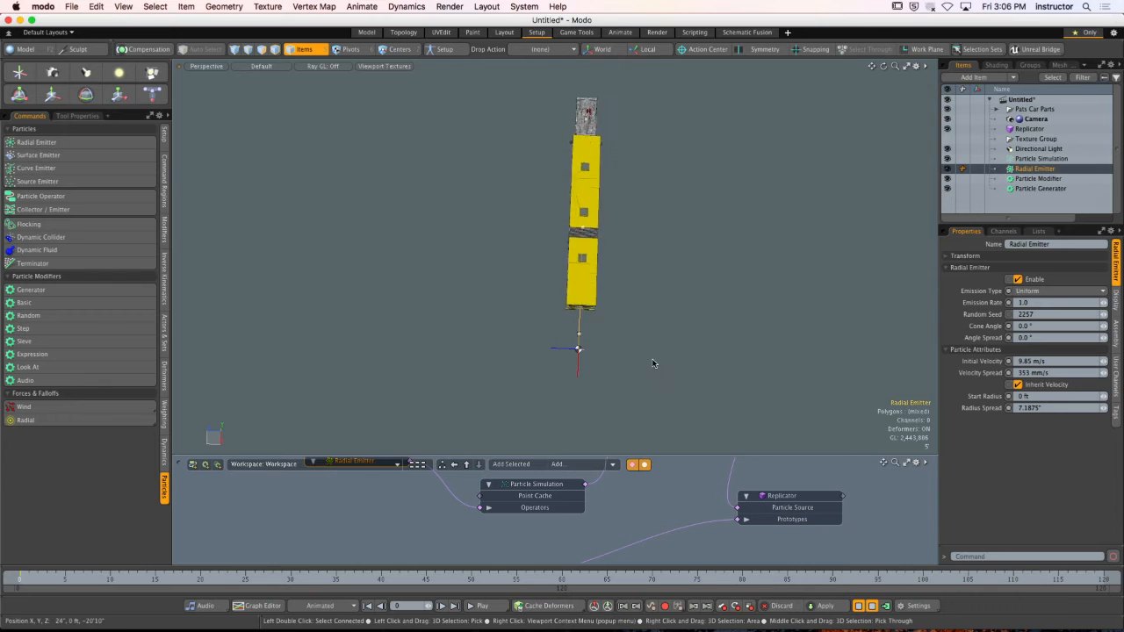
{"action": "left_click_drag", "start_coordinate": [679, 383], "coordinate": [652, 375], "text": "alt"}
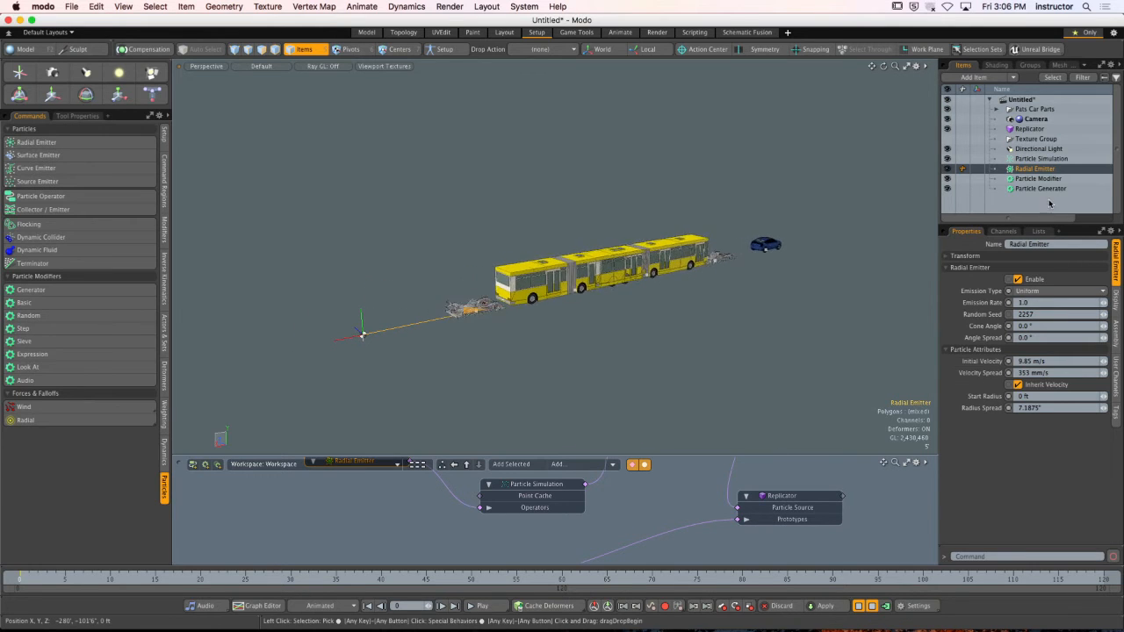
Set the Particle Simulation's Maximum Age to 120 with Cull By Age enabled, and rerun the simulation.
{"action": "left_click", "coordinate": [1041, 158]}
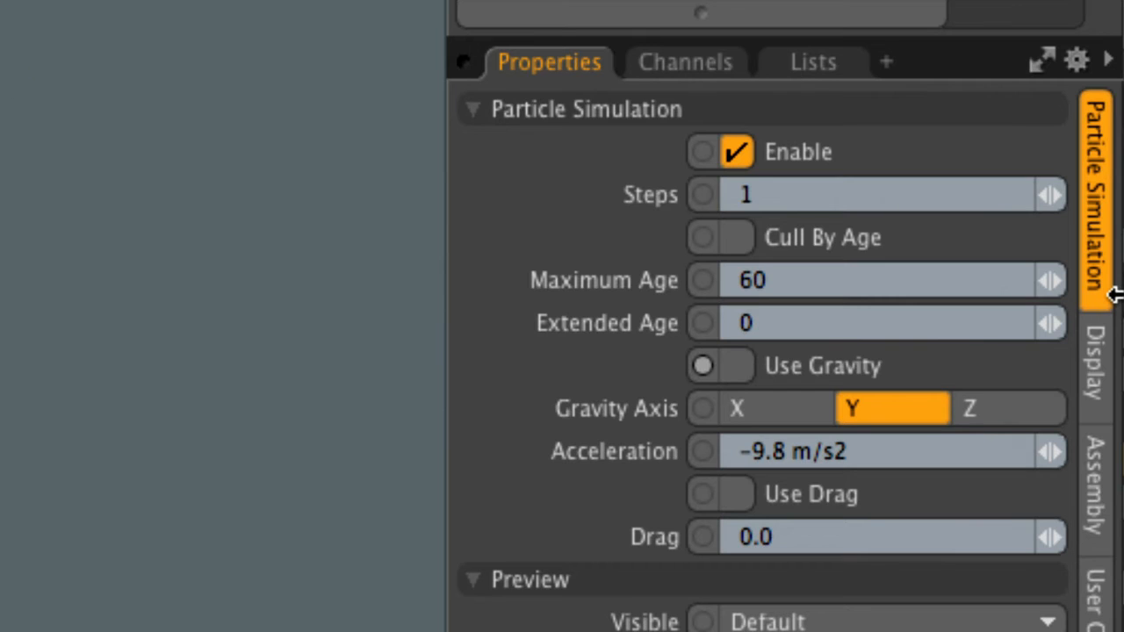
{"action": "left_click", "coordinate": [844, 281]}
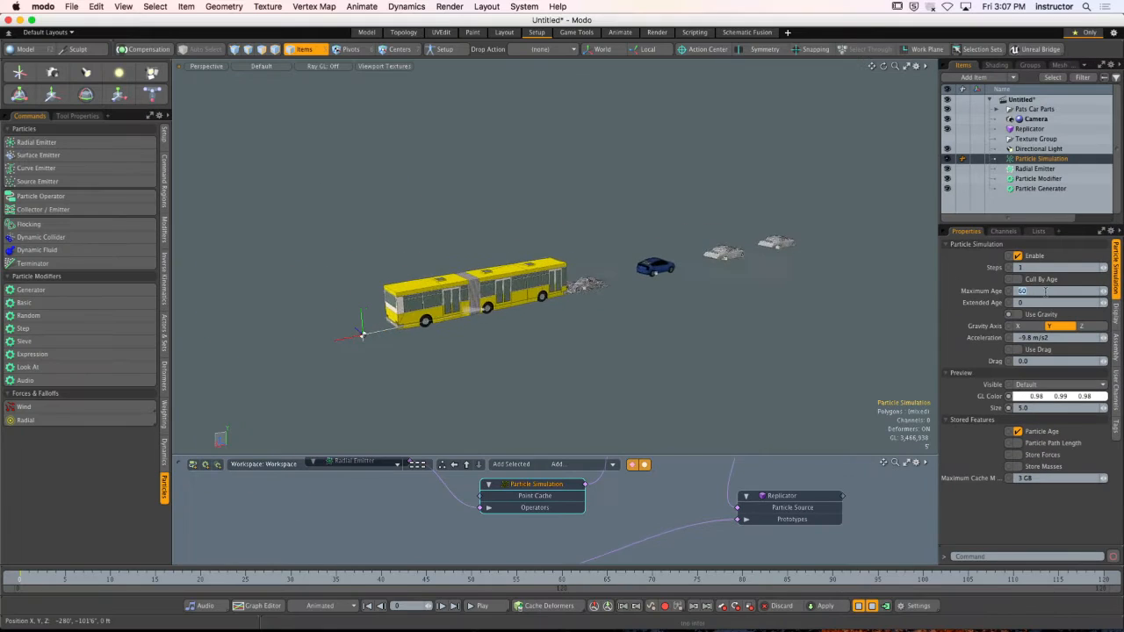
{"action": "type", "text": "120"}
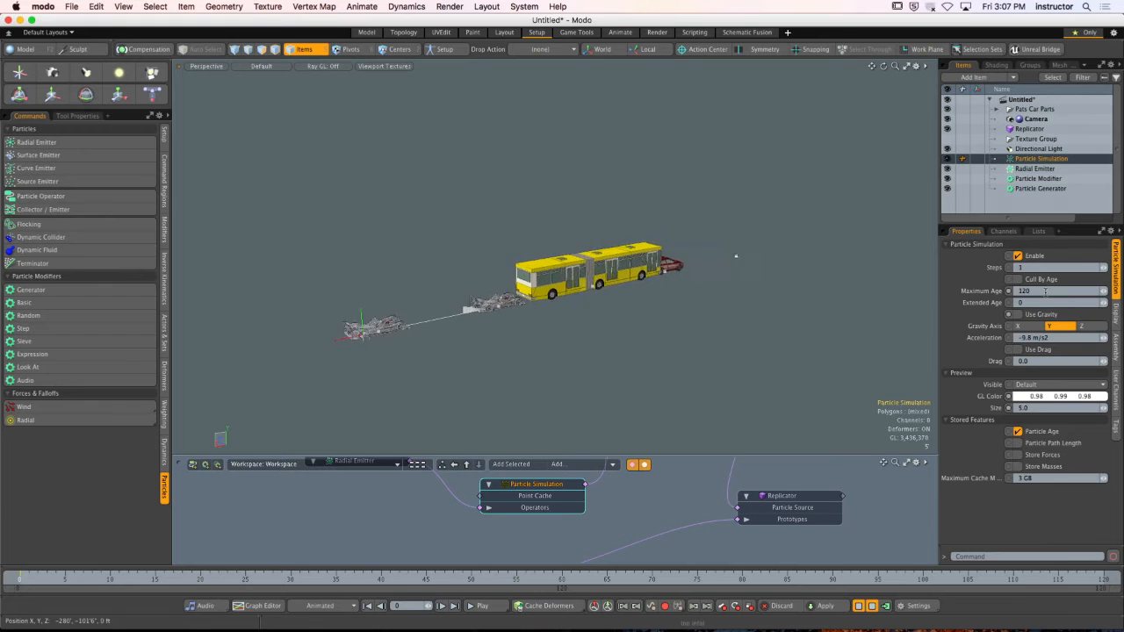
{"action": "left_click", "coordinate": [1017, 279]}
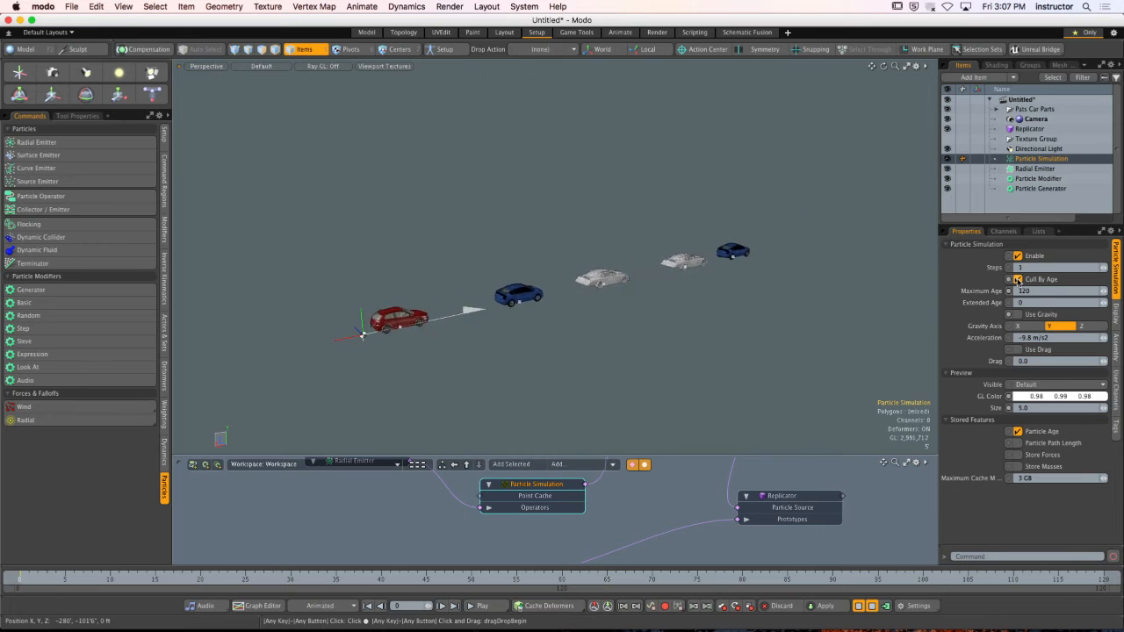
{"action": "left_click", "coordinate": [872, 606]}
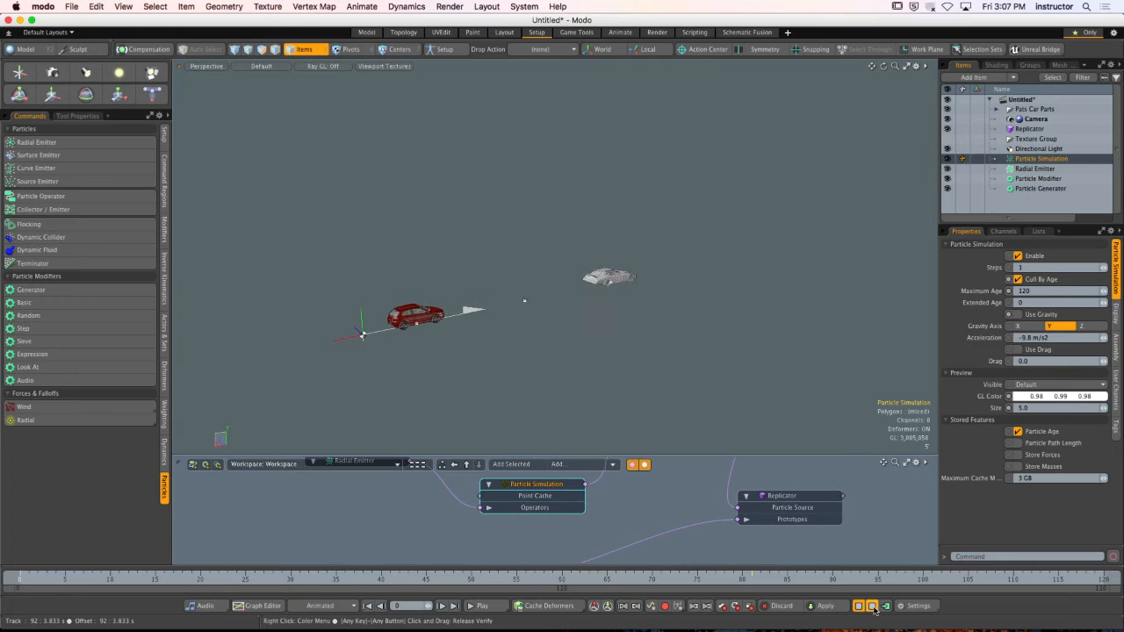
{"action": "left_click", "coordinate": [871, 606]}
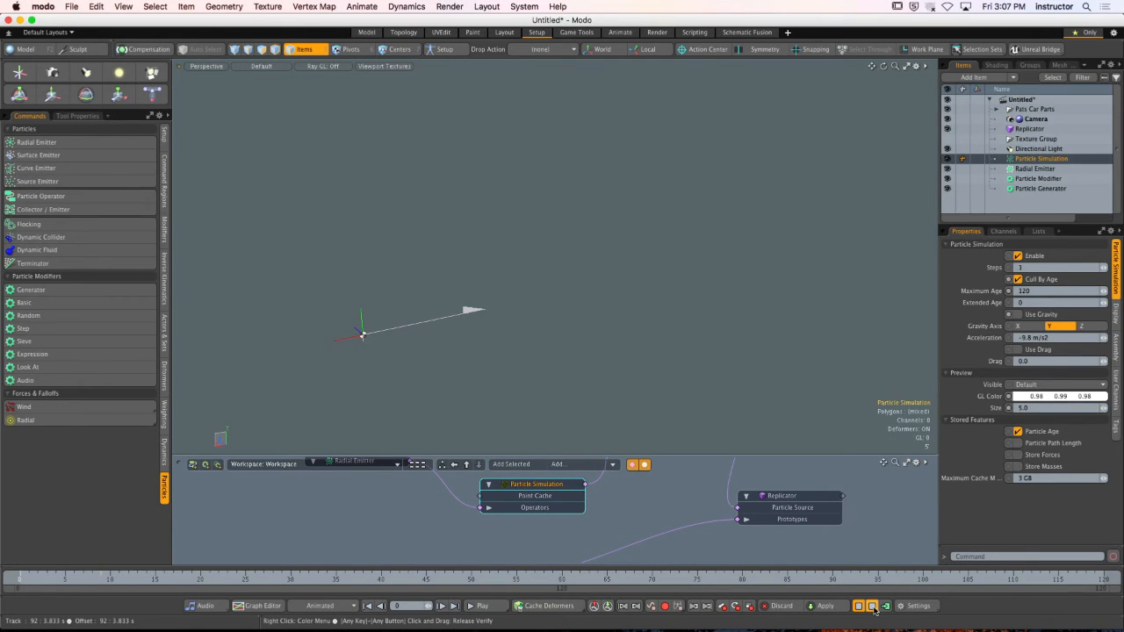
Set the Particle Simulation's Maximum Age to 30, run the simulation to check the culling, and stop it.
{"action": "left_click", "coordinate": [872, 606]}
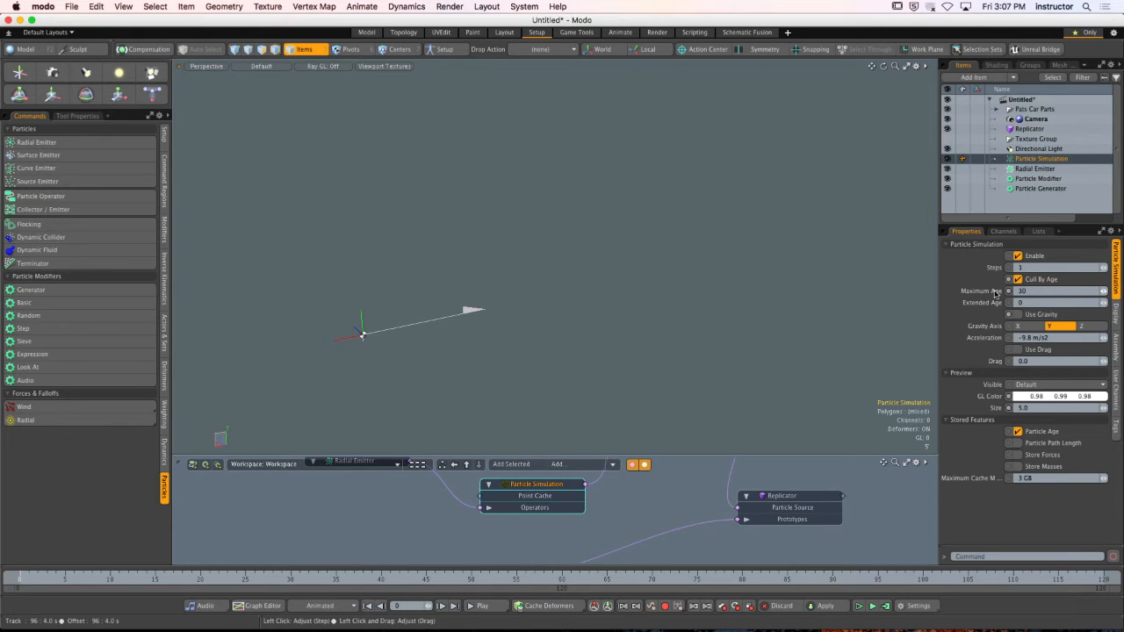
{"action": "left_click", "coordinate": [884, 605]}
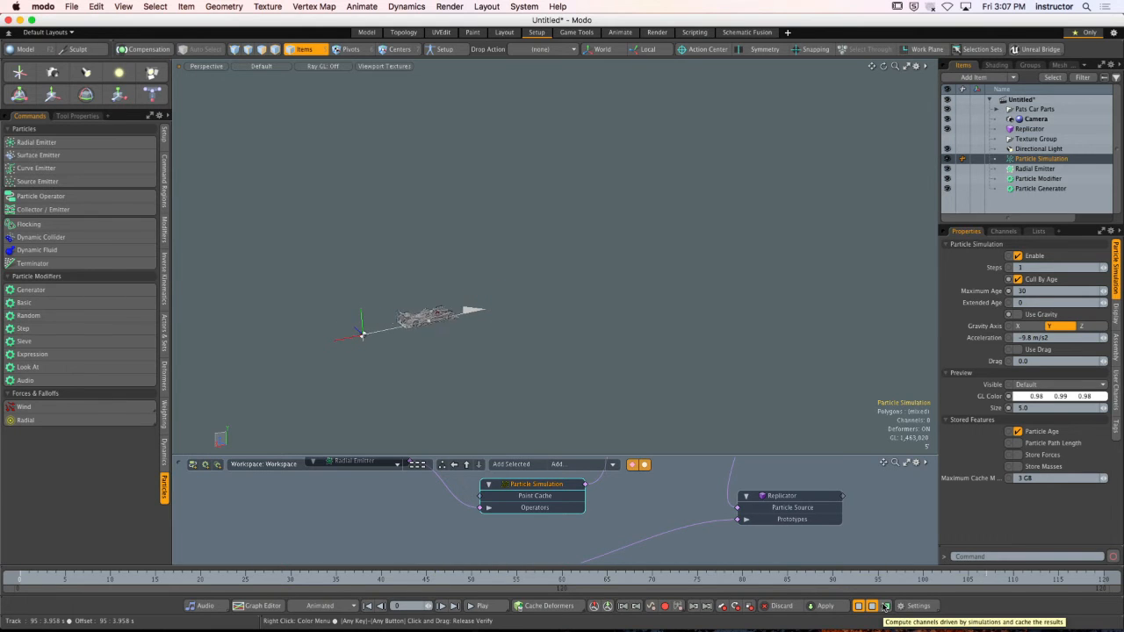
{"action": "left_click", "coordinate": [870, 607]}
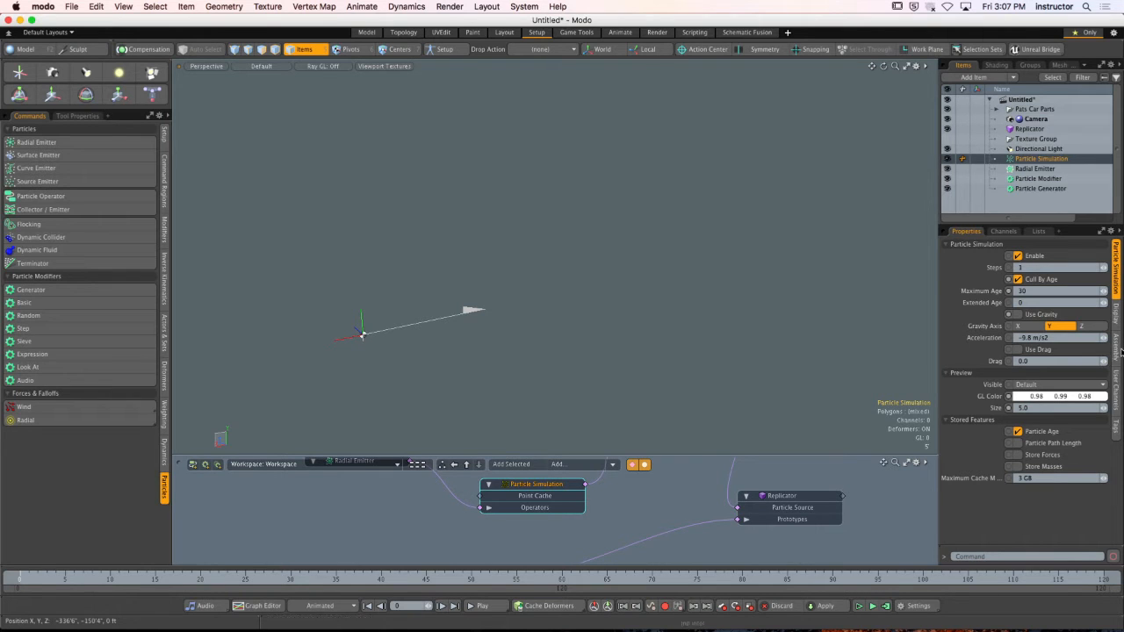
Clear the Replicator's prototype so the cars are no longer instanced, and bring up the Model tool palette.
{"action": "left_click", "coordinate": [1025, 129]}
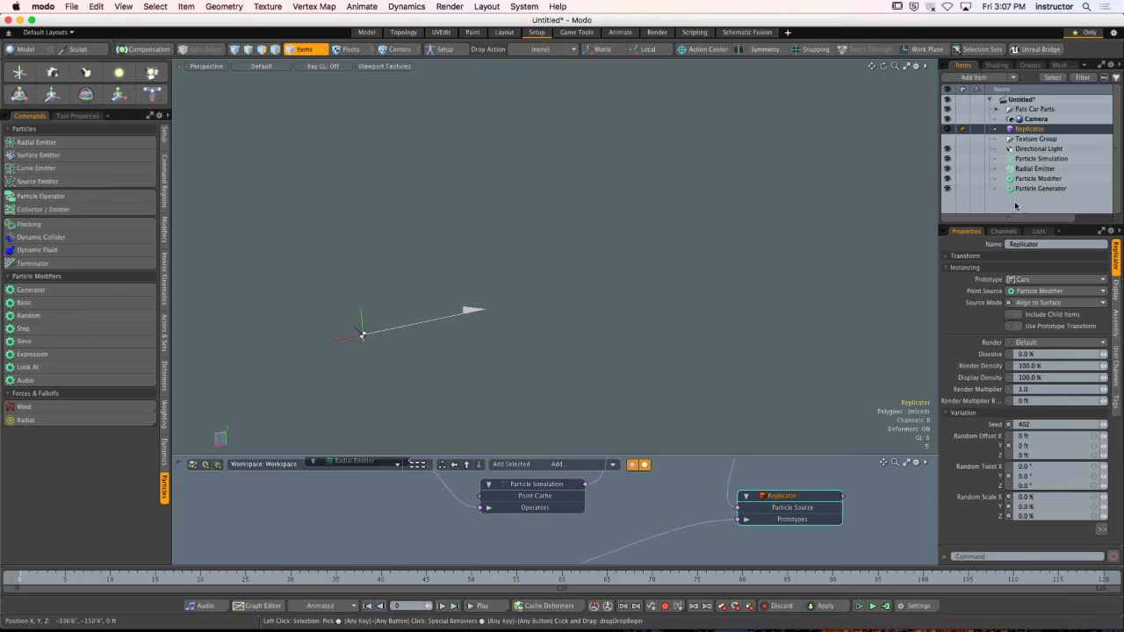
{"action": "left_click", "coordinate": [1056, 280]}
{"action": "left_click", "coordinate": [1047, 253]}
{"action": "left_click", "coordinate": [761, 233]}
{"action": "left_click_drag", "start_coordinate": [470, 373], "coordinate": [567, 290], "text": "alt+shift"}
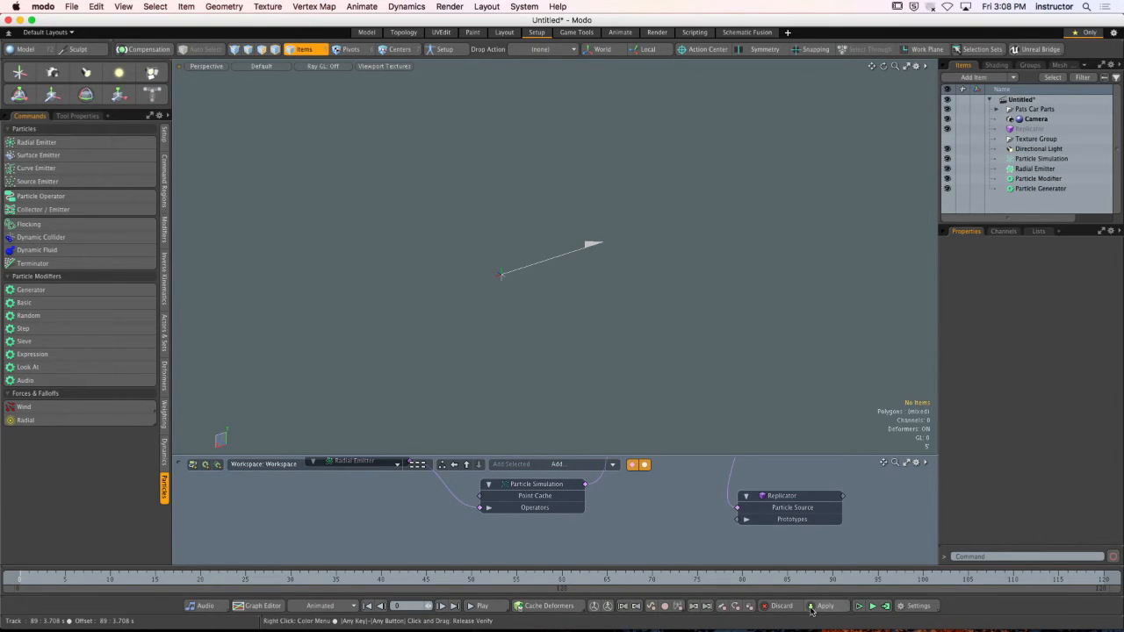
{"action": "left_click_drag", "start_coordinate": [652, 383], "coordinate": [617, 310], "text": "alt"}
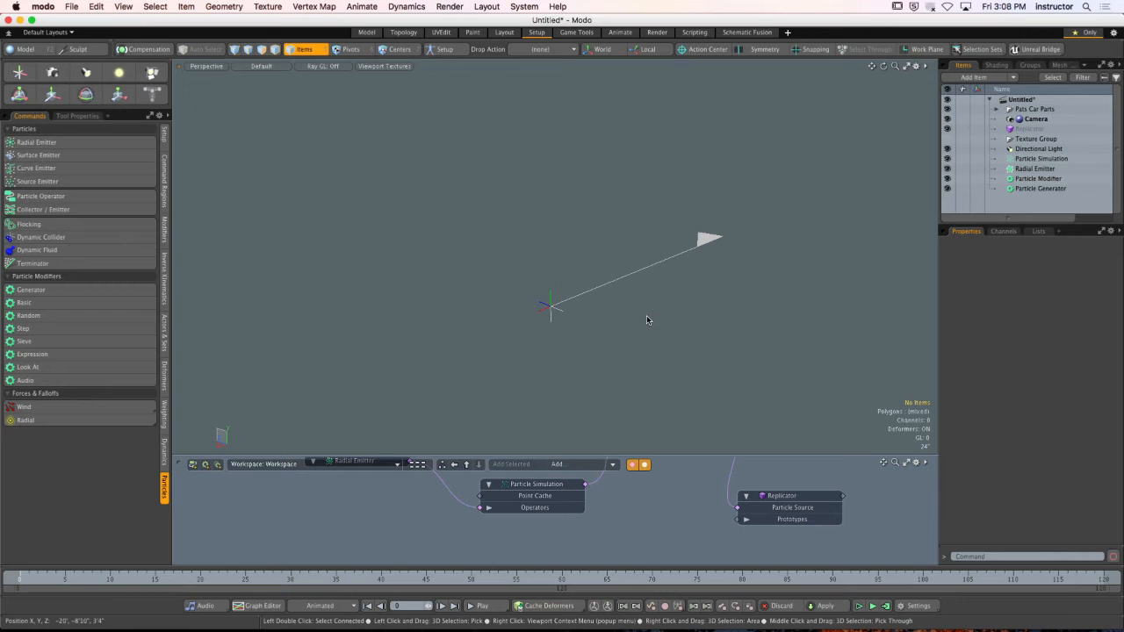
{"action": "left_click", "coordinate": [995, 108]}
{"action": "left_click", "coordinate": [996, 109]}
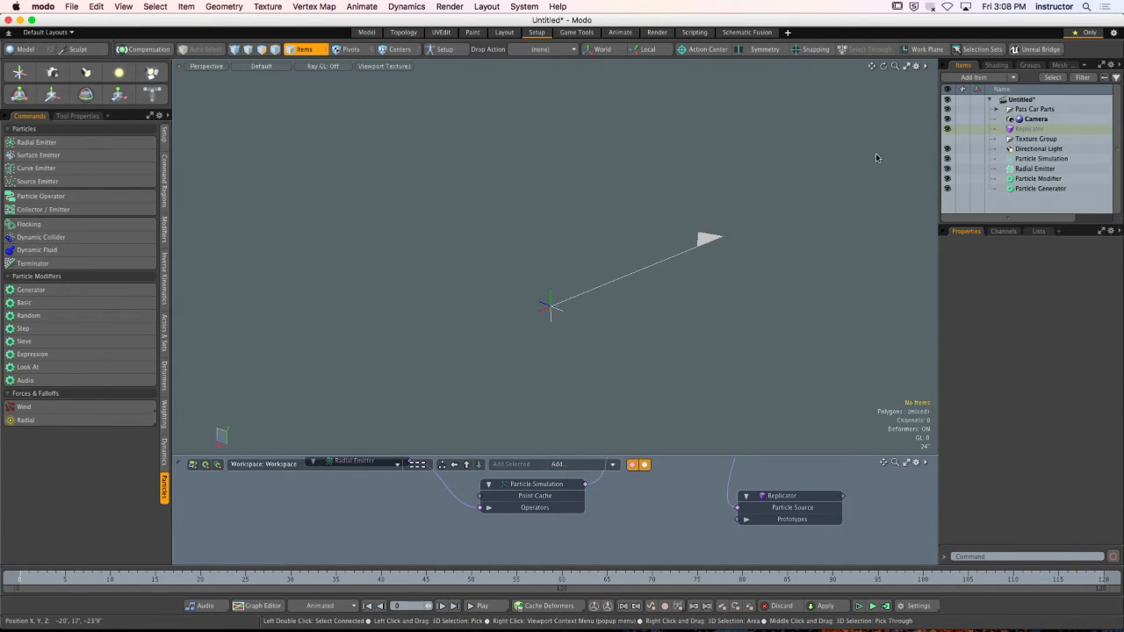
{"action": "left_click", "coordinate": [27, 49]}
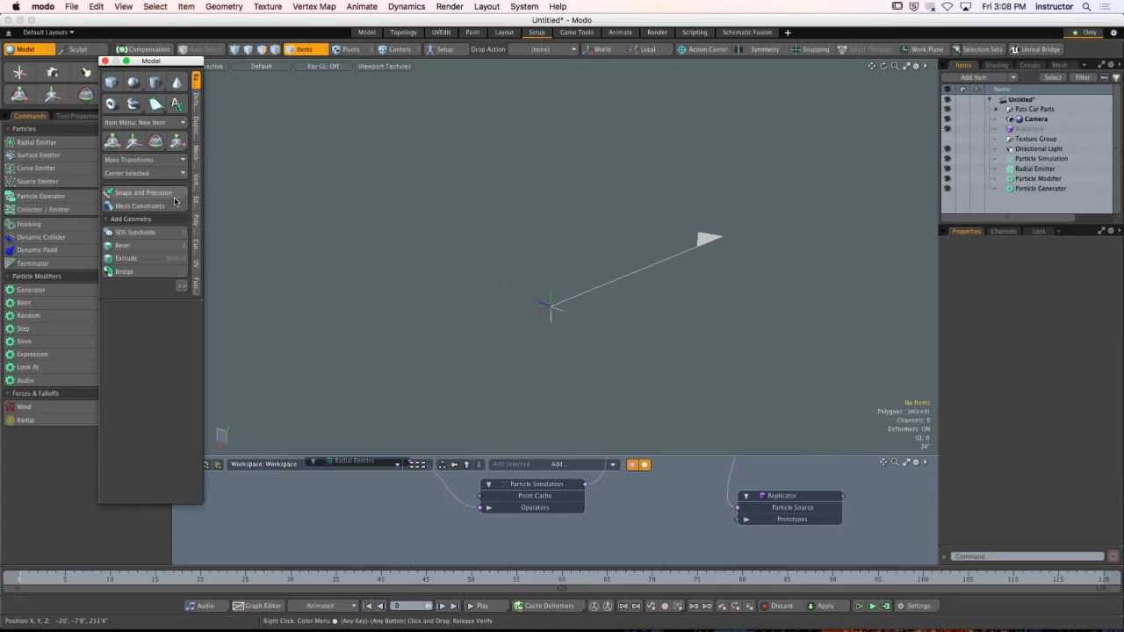
{"action": "left_click", "coordinate": [113, 87]}
{"action": "left_click_drag", "start_coordinate": [474, 299], "coordinate": [827, 361], "text": "alt"}
{"action": "key", "text": "space"}
{"action": "left_click_drag", "start_coordinate": [656, 322], "coordinate": [622, 169], "text": "alt"}
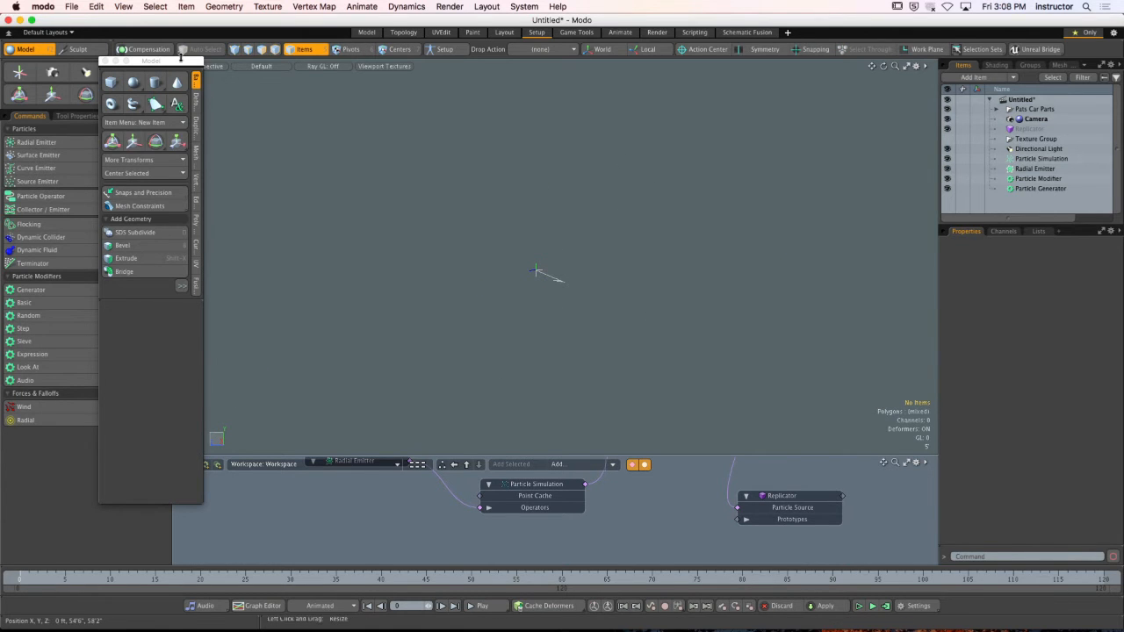
Add a new mesh item and draw a flat rectangular ground plane about 98'8" by 156'2" around the emitter.
{"action": "key", "text": "n"}
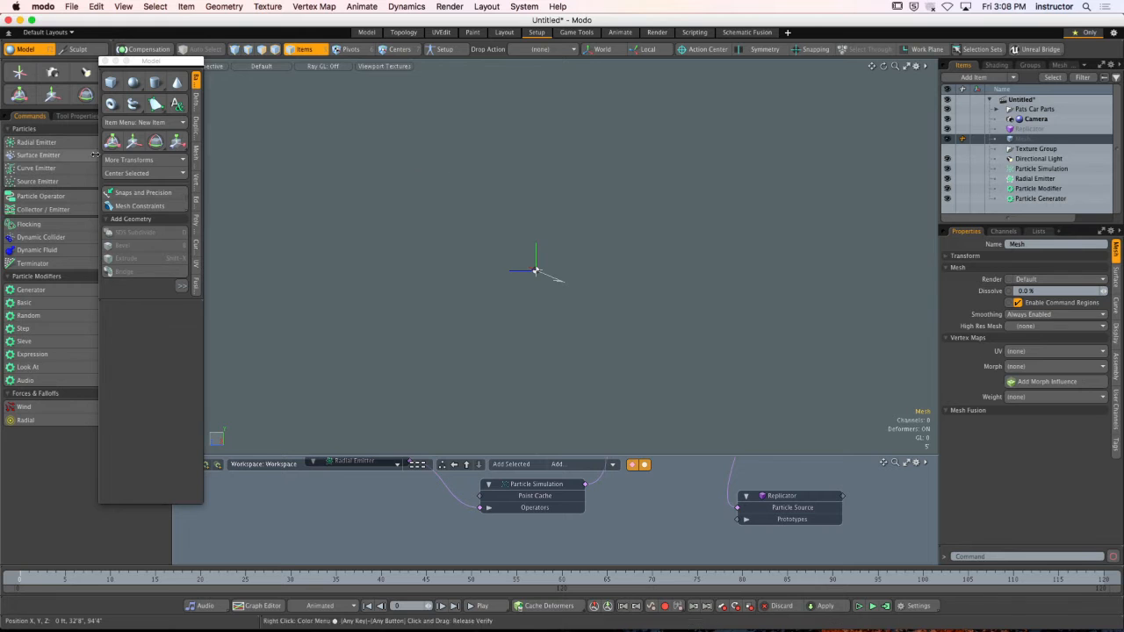
{"action": "left_click", "coordinate": [113, 83]}
{"action": "left_click_drag", "start_coordinate": [484, 243], "coordinate": [494, 366], "text": "alt"}
{"action": "left_click_drag", "start_coordinate": [313, 123], "coordinate": [952, 573]}
{"action": "key", "text": "space"}
{"action": "key", "text": "3"}
{"action": "left_click", "coordinate": [583, 335]}
{"action": "scroll", "coordinate": [572, 324], "scroll_direction": "down", "scroll_amount": 3}
{"action": "left_click_drag", "start_coordinate": [571, 324], "coordinate": [473, 216], "text": "alt"}
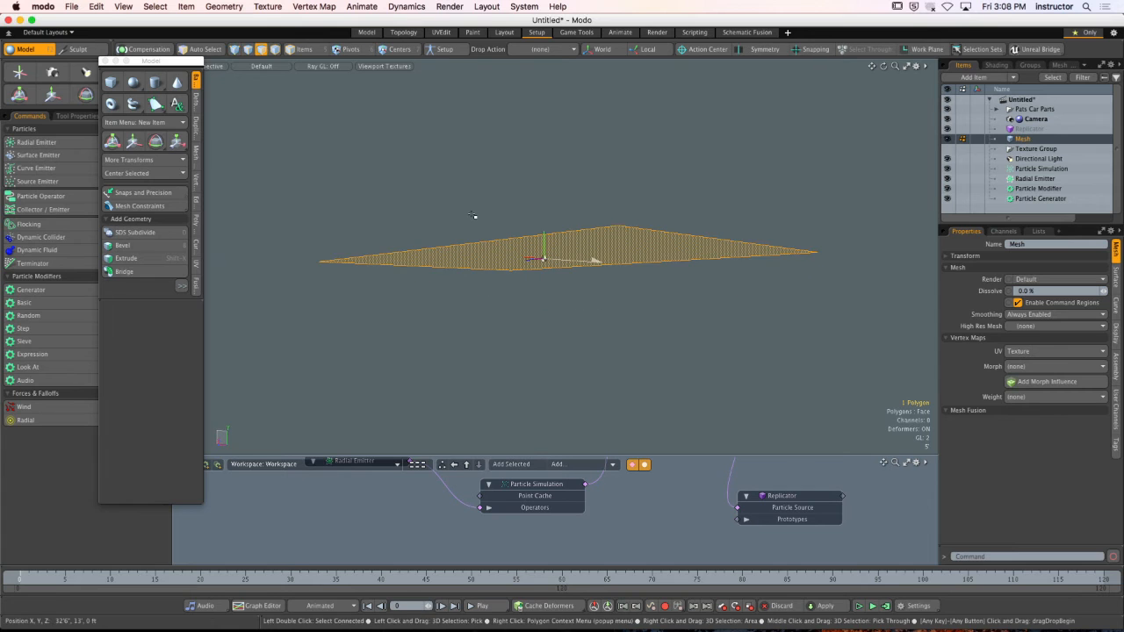
{"action": "left_click_drag", "start_coordinate": [570, 234], "coordinate": [587, 282], "text": "alt"}
{"action": "left_click", "coordinate": [663, 161]}
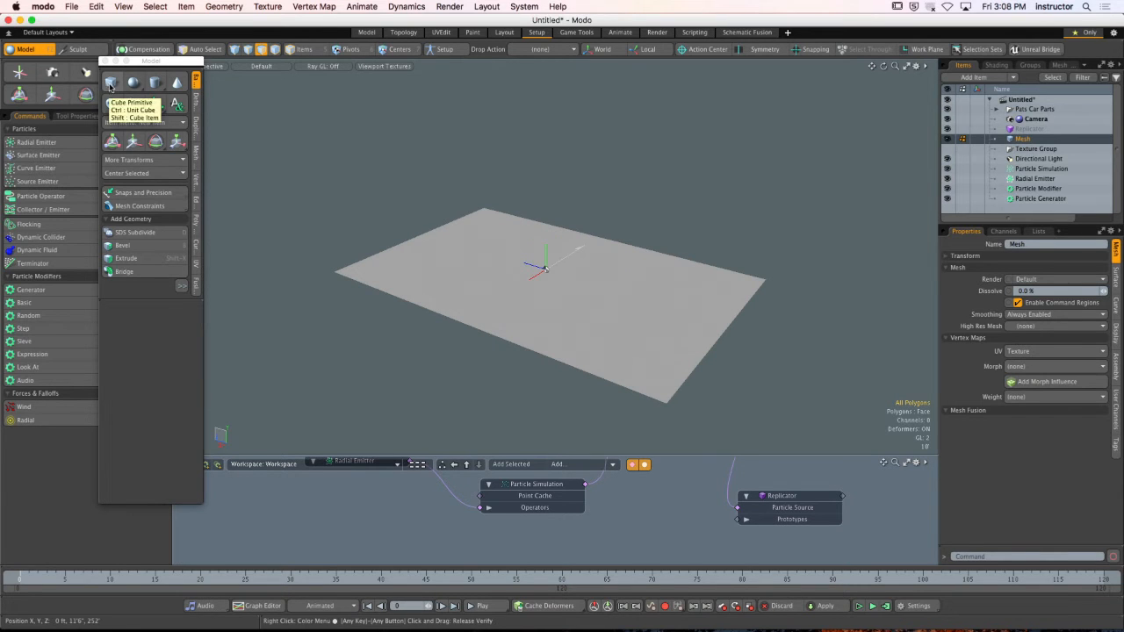
Add a unit sphere at the origin in the same mesh as the ground plane, moving the tool palette aside.
{"action": "scroll", "coordinate": [584, 242], "scroll_direction": "up", "scroll_amount": 5}
{"action": "left_click_drag", "start_coordinate": [520, 278], "coordinate": [451, 254], "text": "alt"}
{"action": "scroll", "coordinate": [460, 264], "scroll_direction": "down", "scroll_amount": 2}
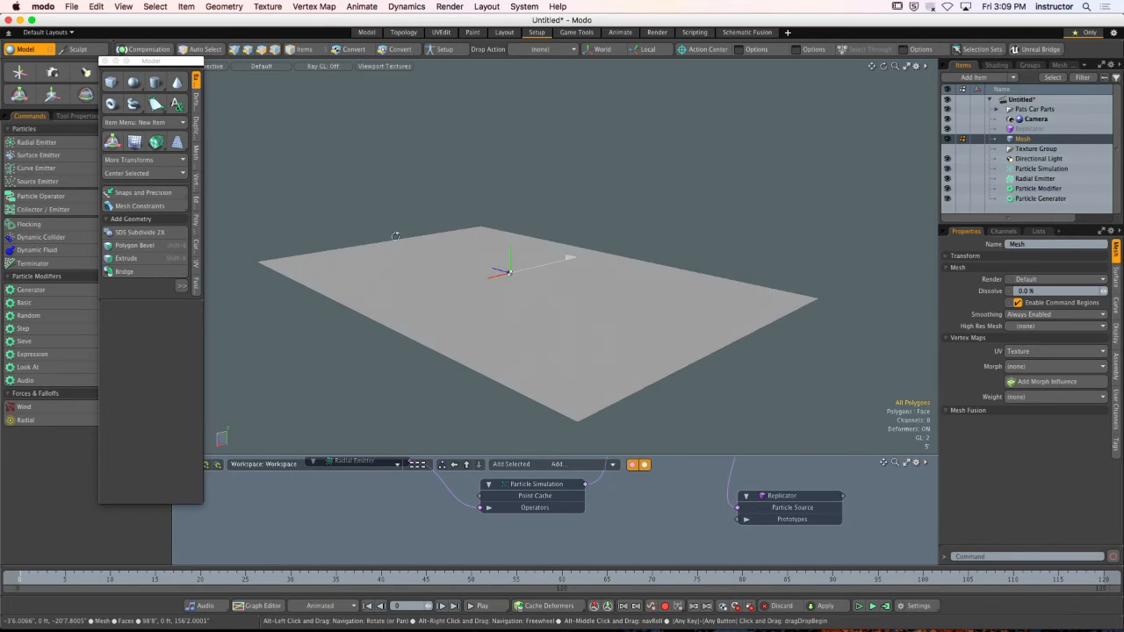
{"action": "mouse_move", "coordinate": [179, 65]}
{"action": "left_mouse_down"}
{"action": "mouse_move", "coordinate": [139, 77]}
{"action": "mouse_move", "coordinate": [183, 79]}
{"action": "left_mouse_up"}
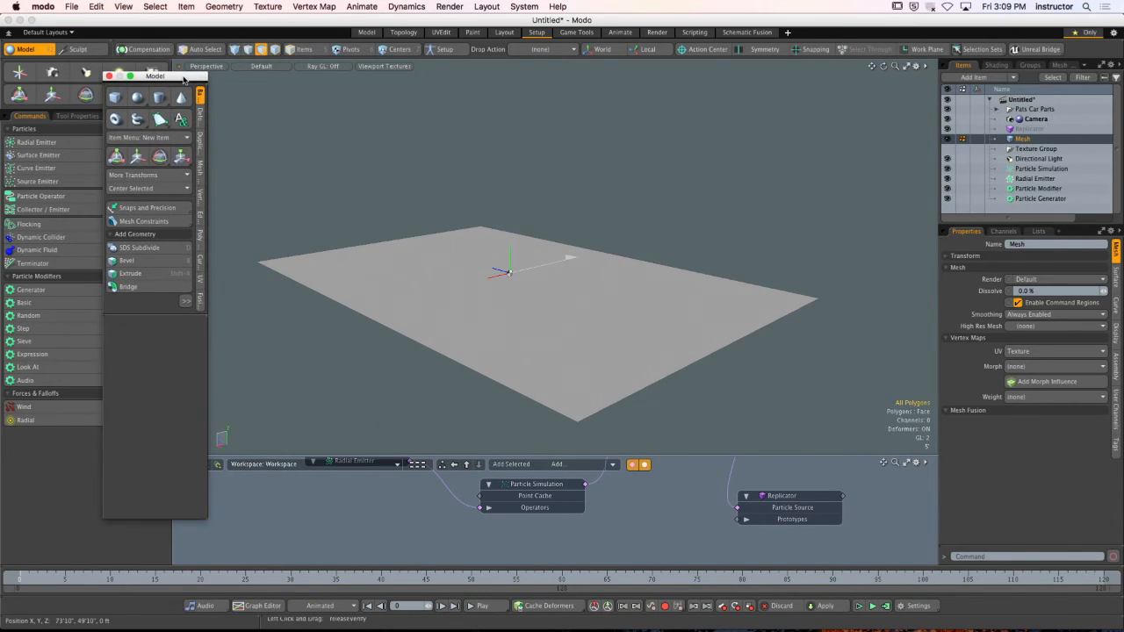
{"action": "left_click_drag", "start_coordinate": [501, 207], "coordinate": [511, 211], "text": "alt"}
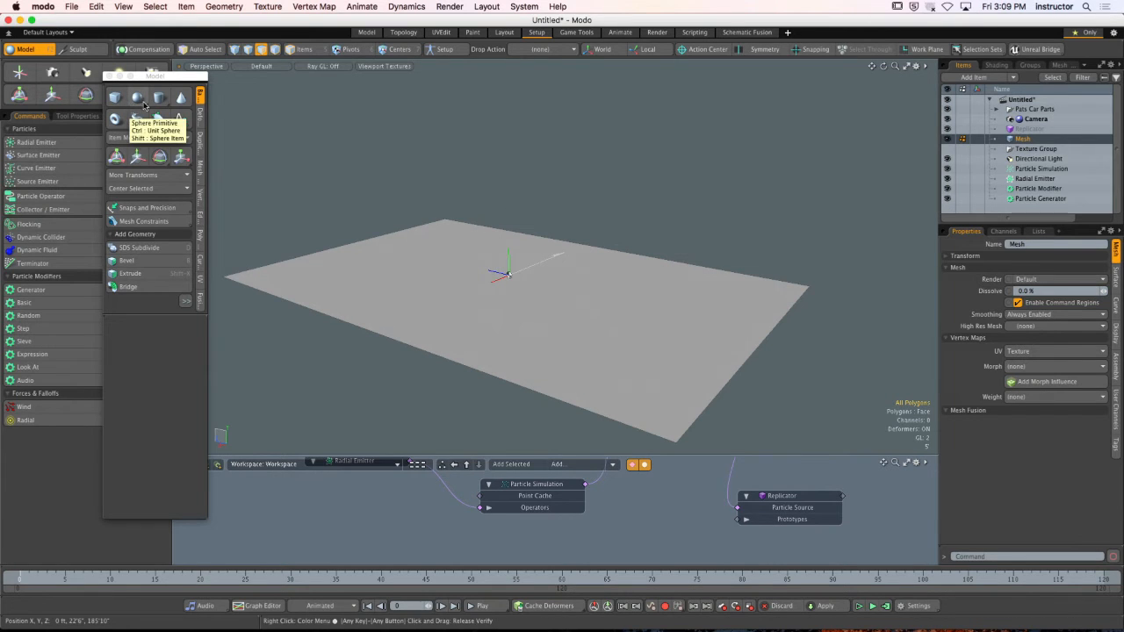
{"action": "key", "text": "ctrl"}
{"action": "left_click", "coordinate": [141, 104], "text": "ctrl"}
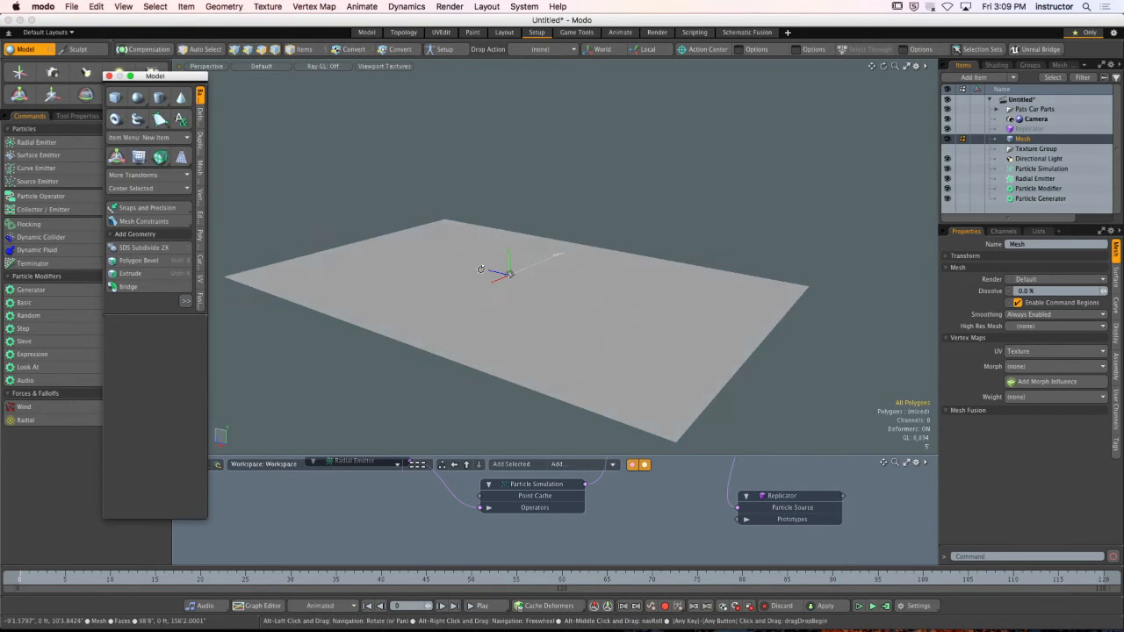
Select the sphere's polygons and move the sphere up until it rests on the ground plane.
{"action": "left_click_drag", "start_coordinate": [448, 273], "coordinate": [532, 274], "text": "alt"}
{"action": "double_click", "coordinate": [515, 278]}
{"action": "scroll", "coordinate": [521, 278], "scroll_direction": "up", "scroll_amount": 5}
{"action": "key", "text": "shift+a"}
{"action": "left_click_drag", "start_coordinate": [601, 292], "coordinate": [554, 92], "text": "alt"}
{"action": "key", "text": "w"}
{"action": "mouse_move", "coordinate": [606, 195]}
{"action": "left_mouse_down", "text": "alt"}
{"action": "mouse_move", "coordinate": [600, 154]}
{"action": "mouse_move", "coordinate": [581, 204]}
{"action": "mouse_move", "coordinate": [540, 184]}
{"action": "mouse_move", "coordinate": [544, 134]}
{"action": "mouse_move", "coordinate": [562, 135]}
{"action": "left_mouse_up", "text": "alt"}
{"action": "key", "text": "Escape"}
{"action": "key", "text": "Escape"}
Select the upper half of the sphere's polygons and delete them to leave an open bowl.
{"action": "double_click", "coordinate": [527, 202]}
{"action": "mouse_move", "coordinate": [561, 135]}
{"action": "left_mouse_down", "text": "alt"}
{"action": "mouse_move", "coordinate": [562, 165]}
{"action": "mouse_move", "coordinate": [583, 183]}
{"action": "left_mouse_up", "text": "alt"}
{"action": "key", "text": "l"}
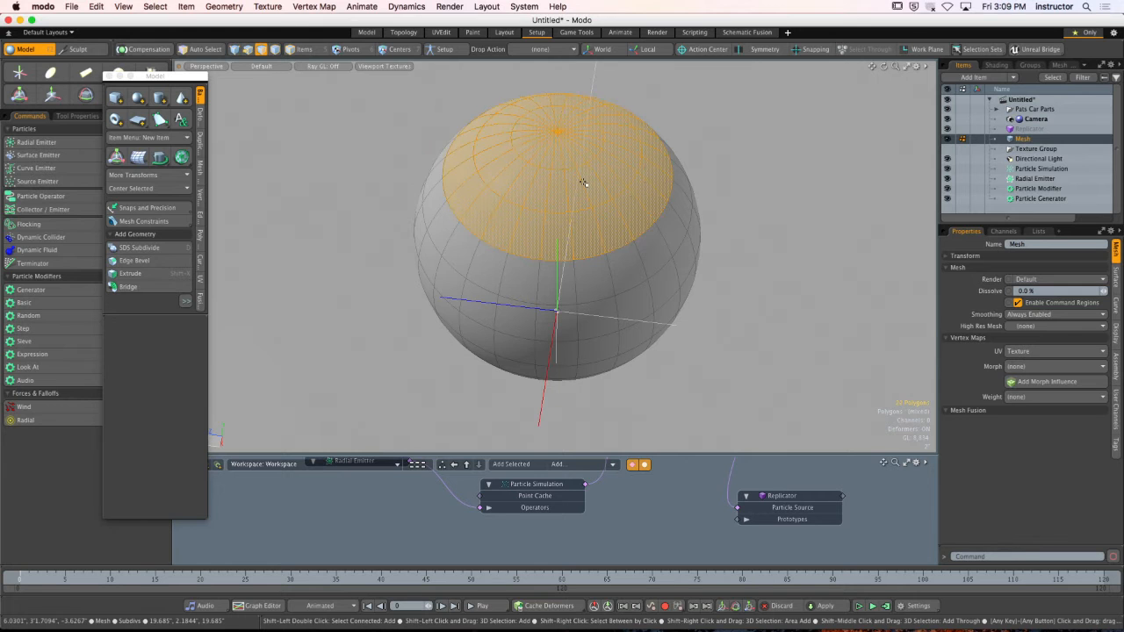
{"action": "key", "text": "shift+Up"}
{"action": "key", "text": "shift+Up"}
{"action": "key", "text": "shift+Up"}
{"action": "key", "text": "shift+Up"}
{"action": "left_click_drag", "start_coordinate": [584, 183], "coordinate": [573, 190], "text": "alt"}
{"action": "left_click_drag", "start_coordinate": [573, 190], "coordinate": [524, 190], "text": "ctrl+alt"}
{"action": "key", "text": "Delete"}
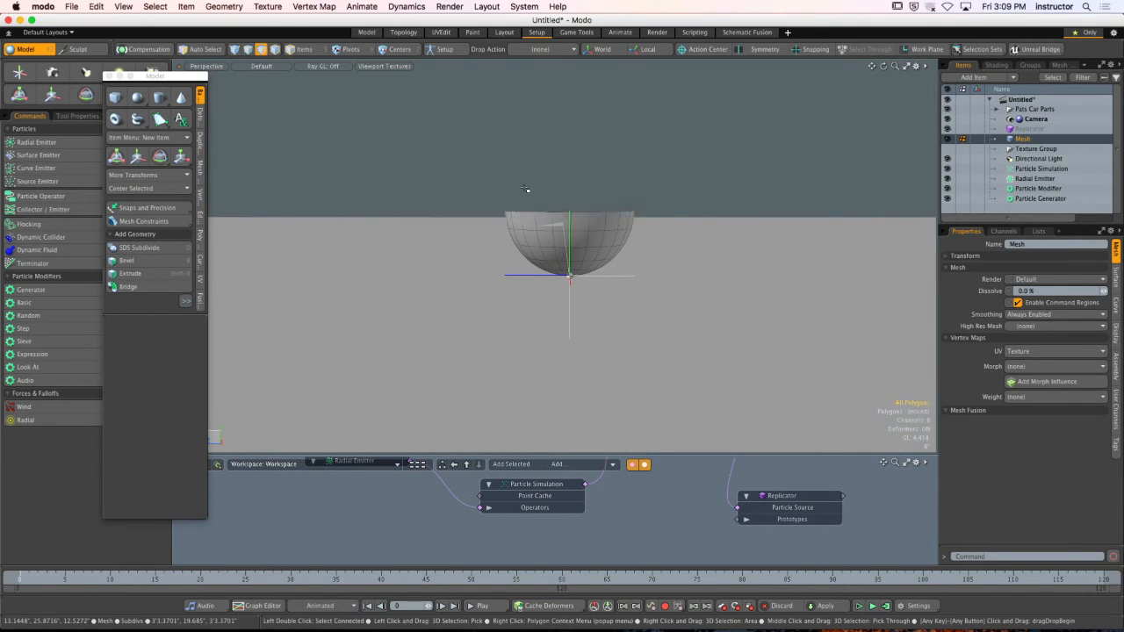
Select all connected polygons of the open bowl.
{"action": "double_click", "coordinate": [538, 232]}
{"action": "left_click_drag", "start_coordinate": [537, 233], "coordinate": [531, 283], "text": "alt"}
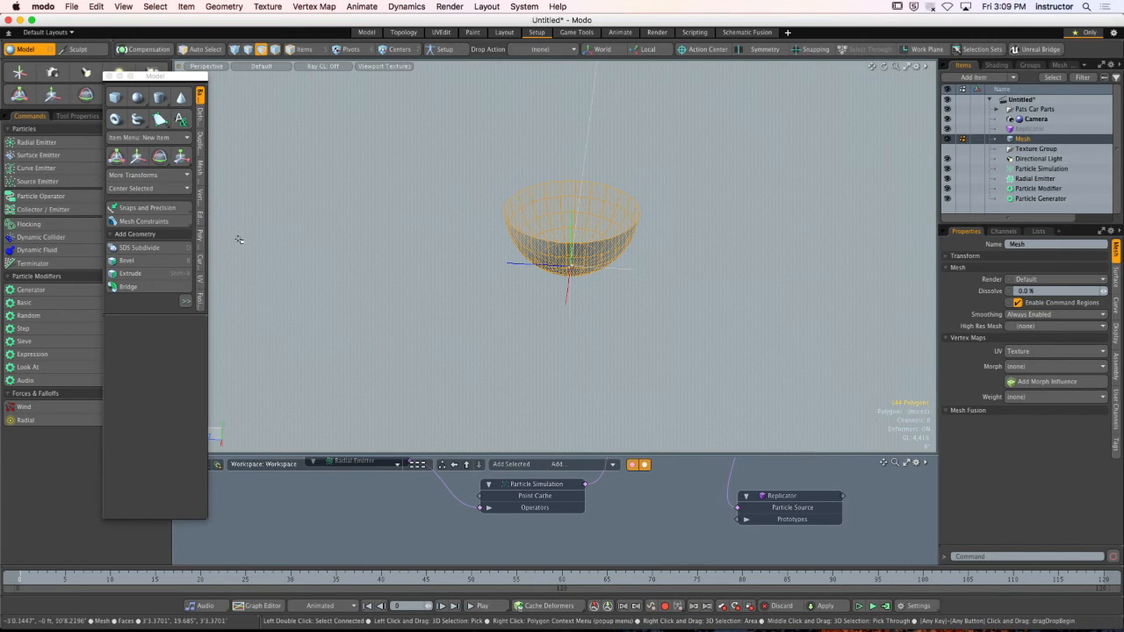
Try to thicken the bowl's wall with Smooth Shift at a 2" offset, and undo it.
{"action": "left_click", "coordinate": [185, 301]}
{"action": "left_click", "coordinate": [250, 300]}
{"action": "mouse_move", "coordinate": [569, 265]}
{"action": "left_mouse_down"}
{"action": "mouse_move", "coordinate": [566, 256]}
{"action": "mouse_move", "coordinate": [569, 272]}
{"action": "left_mouse_up"}
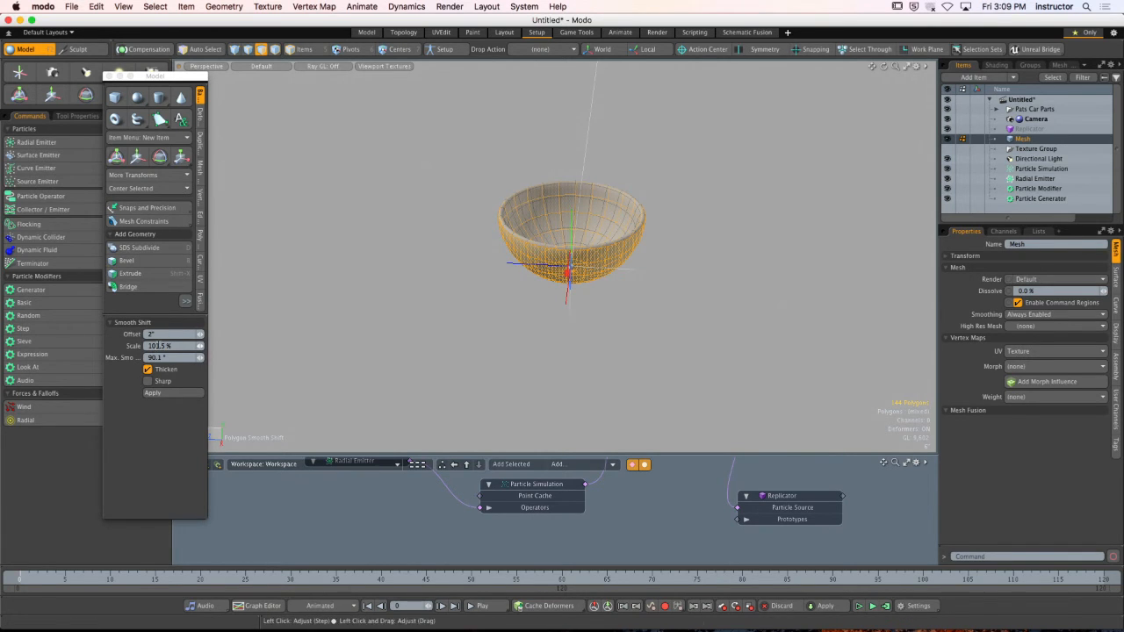
{"action": "key", "text": "super+z"}
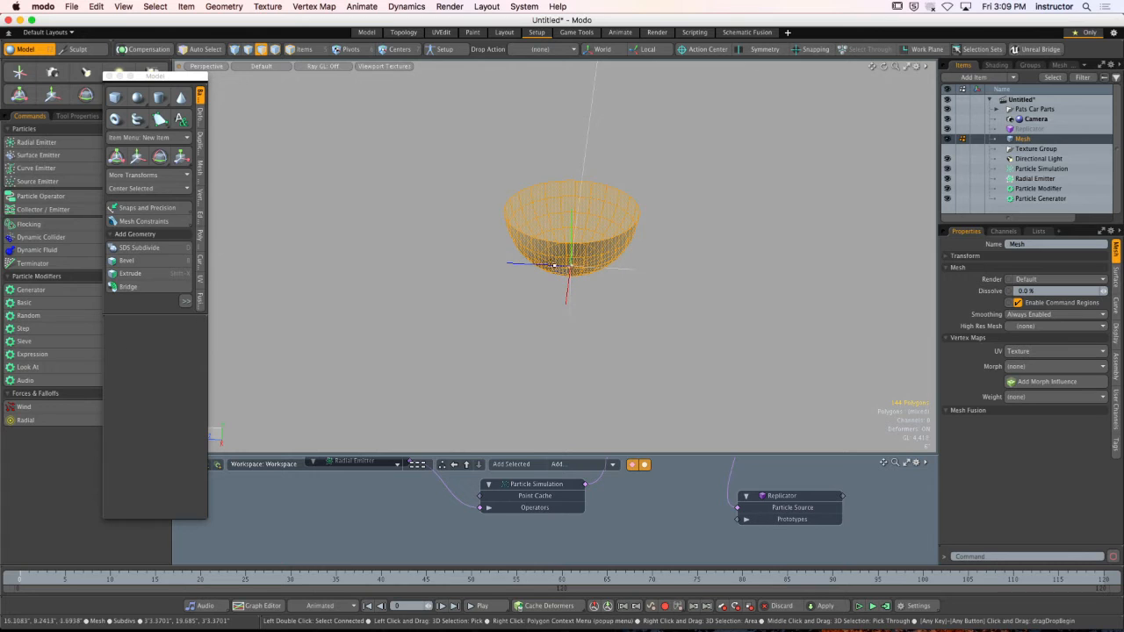
Extend the tool palette's list to show Thicken, apply it to give the bowl a wall thickness, and clear the selection.
{"action": "left_click_drag", "start_coordinate": [181, 315], "coordinate": [181, 359]}
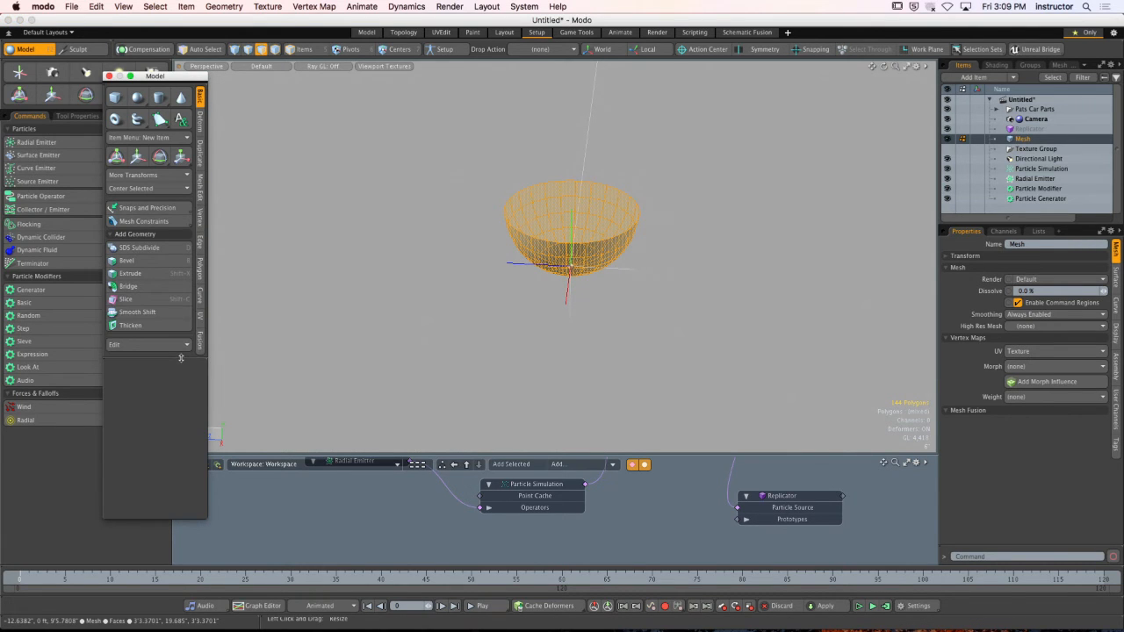
{"action": "left_click", "coordinate": [176, 326]}
{"action": "left_click_drag", "start_coordinate": [571, 281], "coordinate": [571, 286]}
{"action": "left_click_drag", "start_coordinate": [573, 246], "coordinate": [560, 200], "text": "ctrl+alt"}
{"action": "key", "text": "q"}
{"action": "left_click", "coordinate": [562, 136]}
Select the inner and outer edge loops around the bowl's thickened rim.
{"action": "double_click", "coordinate": [547, 237]}
{"action": "key", "text": "f"}
{"action": "left_click_drag", "start_coordinate": [534, 128], "coordinate": [536, 87], "text": "alt"}
{"action": "left_click_drag", "start_coordinate": [538, 135], "coordinate": [509, 171], "text": "ctrl+alt"}
{"action": "key", "text": "2"}
{"action": "double_click", "coordinate": [503, 179]}
{"action": "double_click", "coordinate": [503, 179], "text": "shift"}
{"action": "double_click", "coordinate": [503, 192]}
{"action": "key", "text": "super+z"}
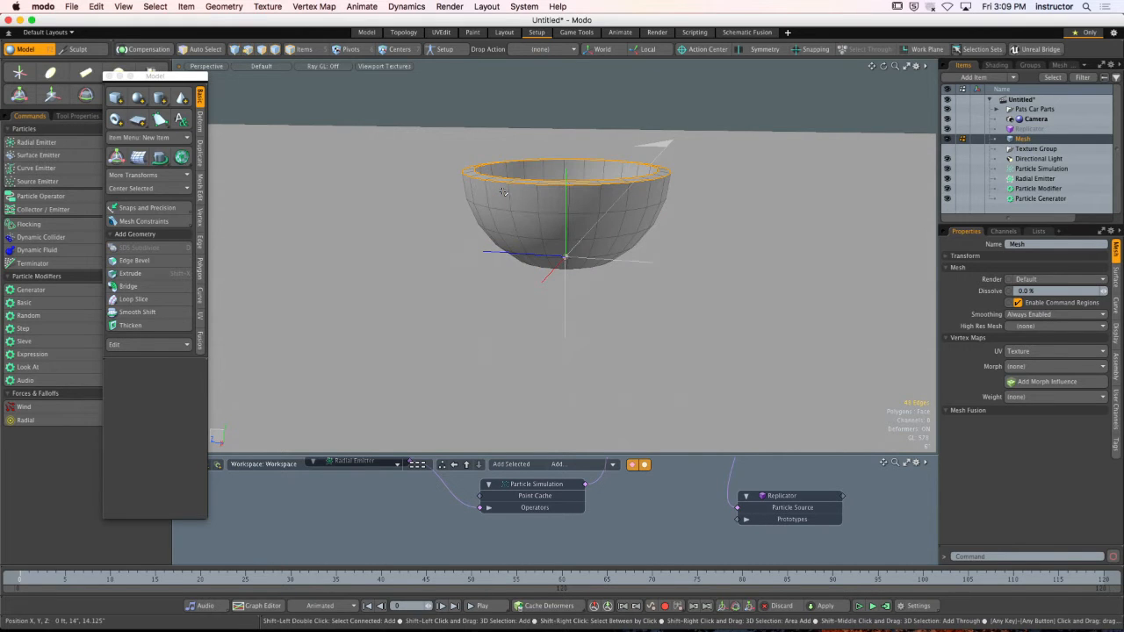
Select the thickened bowl's connected polygons to check the shell, and clear the selection.
{"action": "key", "text": "3"}
{"action": "left_click_drag", "start_coordinate": [503, 192], "coordinate": [511, 198]}
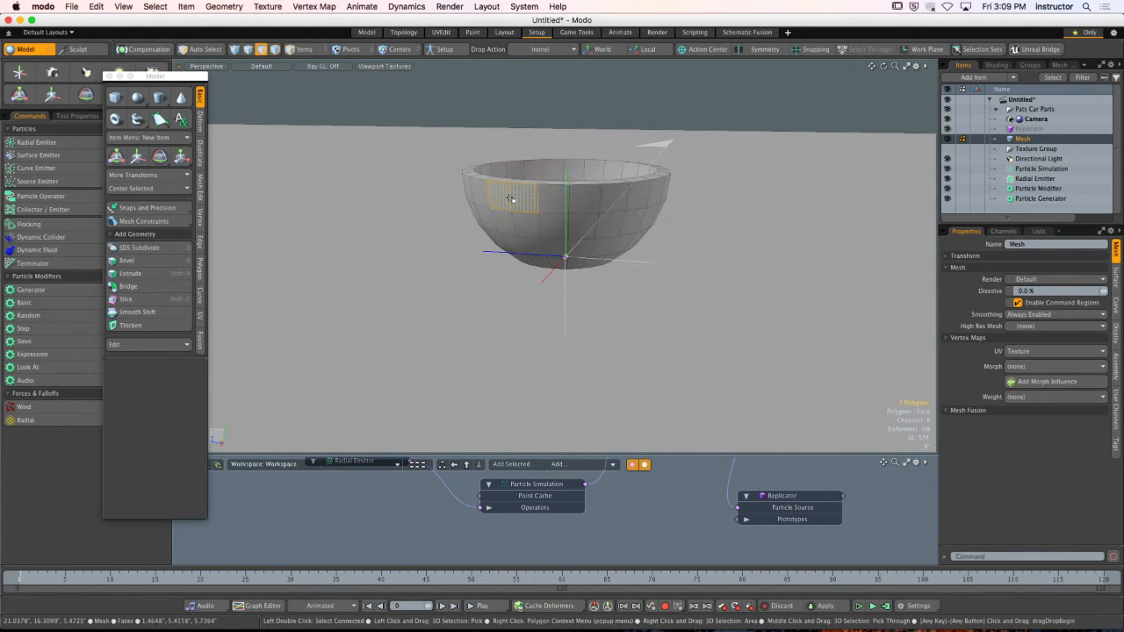
{"action": "double_click", "coordinate": [510, 198]}
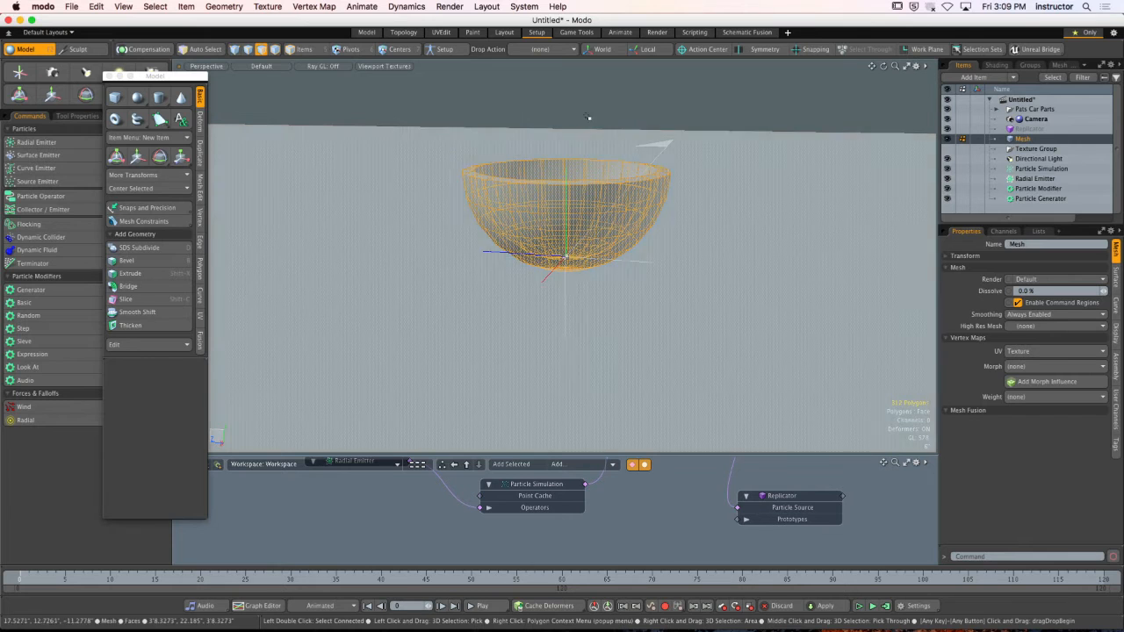
{"action": "double_click", "coordinate": [544, 201]}
{"action": "left_click", "coordinate": [531, 118]}
Select the bowl's polygons and scale the bowl up uniformly with the Scale tool.
{"action": "left_click_drag", "start_coordinate": [538, 165], "coordinate": [612, 198], "text": "alt"}
{"action": "left_click", "coordinate": [620, 141]}
{"action": "left_click_drag", "start_coordinate": [620, 141], "coordinate": [532, 200], "text": "alt"}
{"action": "left_click_drag", "start_coordinate": [532, 201], "coordinate": [549, 246], "text": "ctrl+alt"}
{"action": "mouse_move", "coordinate": [548, 246]}
{"action": "left_mouse_down", "text": "ctrl+alt"}
{"action": "mouse_move", "coordinate": [533, 251]}
{"action": "mouse_move", "coordinate": [532, 273]}
{"action": "mouse_move", "coordinate": [541, 251]}
{"action": "mouse_move", "coordinate": [567, 258]}
{"action": "left_mouse_up", "text": "ctrl+alt"}
{"action": "double_click", "coordinate": [546, 256]}
{"action": "key", "text": "r"}
{"action": "left_click_drag", "start_coordinate": [687, 261], "coordinate": [538, 279]}
{"action": "key", "text": "space"}
{"action": "left_click", "coordinate": [675, 170]}
Move the enlarged bowl's polygons up 17.5" relative to the ground plane.
{"action": "double_click", "coordinate": [574, 273]}
{"action": "key", "text": "w"}
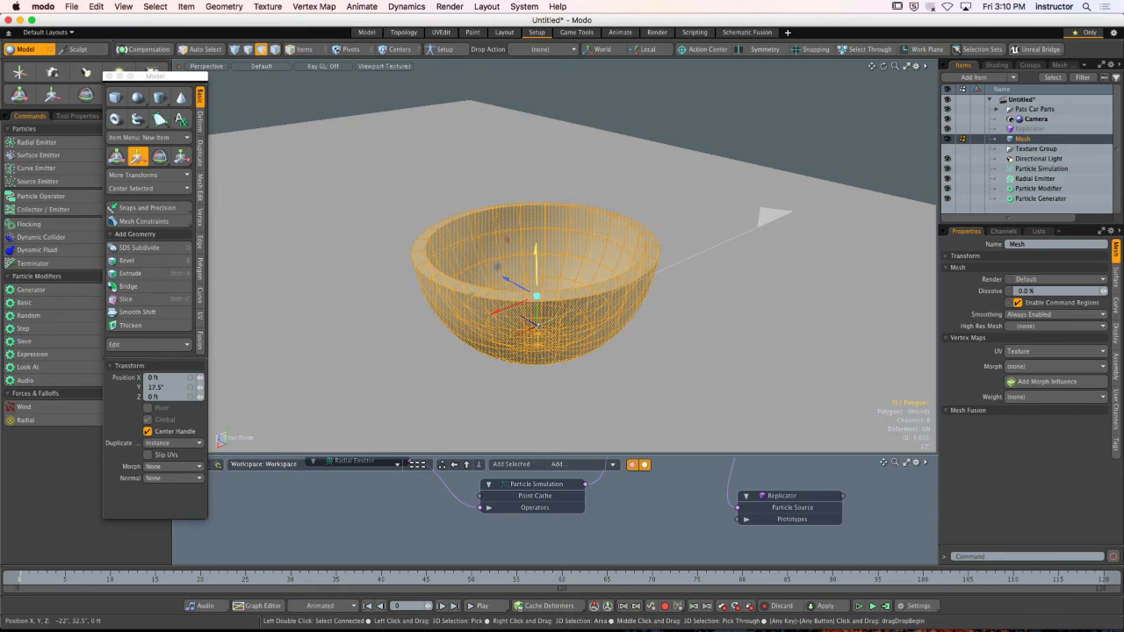
{"action": "key", "text": "space"}
{"action": "left_click", "coordinate": [672, 158]}
{"action": "left_click_drag", "start_coordinate": [672, 158], "coordinate": [669, 186], "text": "alt"}
{"action": "left_click_drag", "start_coordinate": [669, 186], "coordinate": [711, 162], "text": "alt+shift"}
{"action": "left_click_drag", "start_coordinate": [711, 162], "coordinate": [586, 230], "text": "ctrl+alt"}
Reselect the bowl, fine-tune its height so it rests on the ground plane, and clear the selection.
{"action": "double_click", "coordinate": [580, 257]}
{"action": "key", "text": "w"}
{"action": "key", "text": "space"}
{"action": "left_click", "coordinate": [884, 90]}
{"action": "left_click_drag", "start_coordinate": [884, 90], "coordinate": [880, 63], "text": "alt"}
{"action": "left_click_drag", "start_coordinate": [880, 63], "coordinate": [730, 140], "text": "ctrl+alt"}
{"action": "left_click", "coordinate": [757, 120]}
{"action": "left_click_drag", "start_coordinate": [626, 181], "coordinate": [625, 160], "text": "alt"}
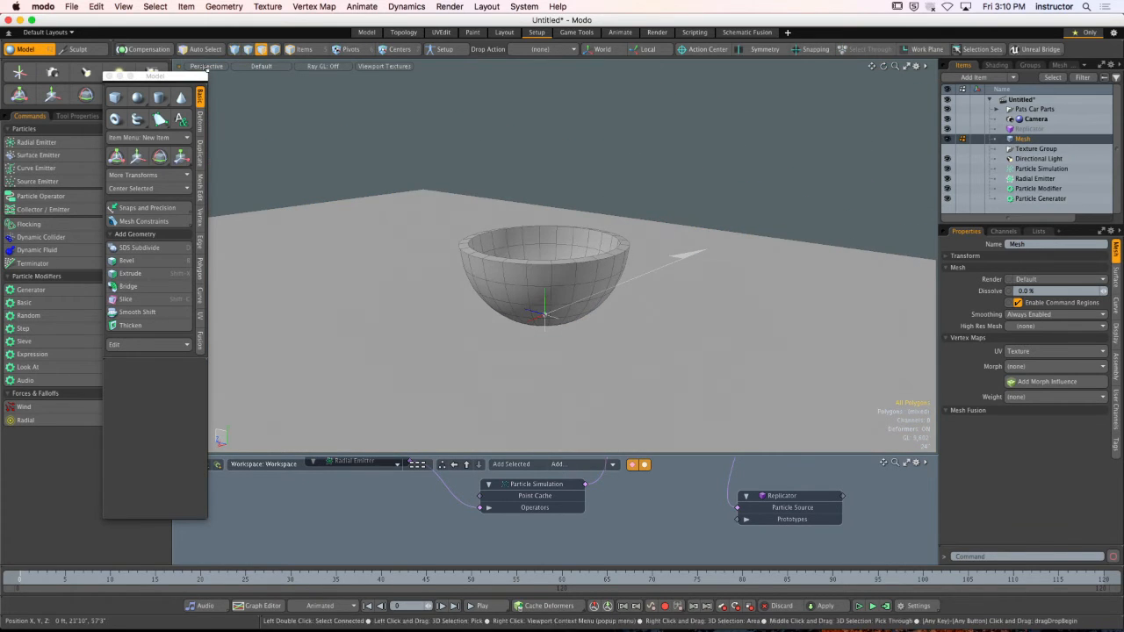
Make the mesh item holding the ground plane and bowl a Static Rigid Body.
{"action": "key", "text": "5"}
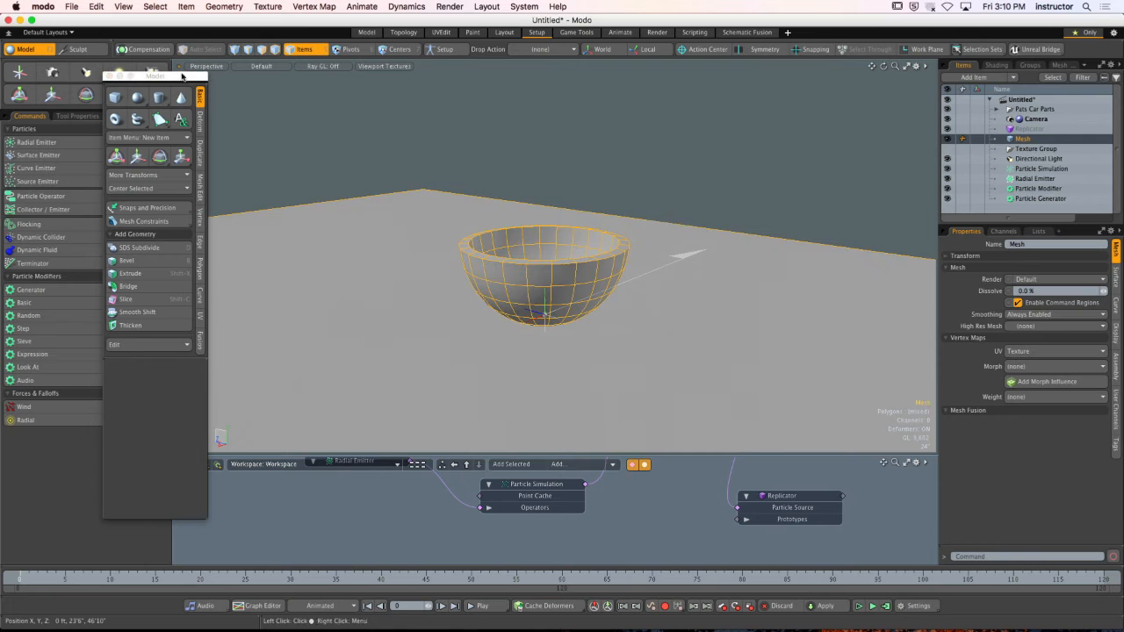
{"action": "left_click", "coordinate": [575, 266]}
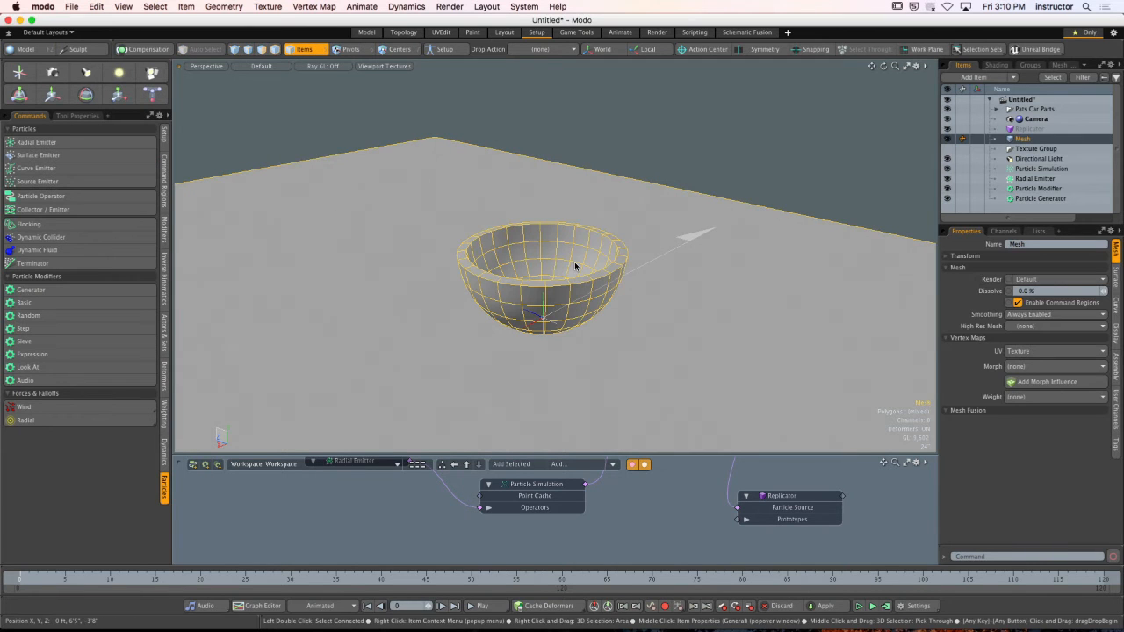
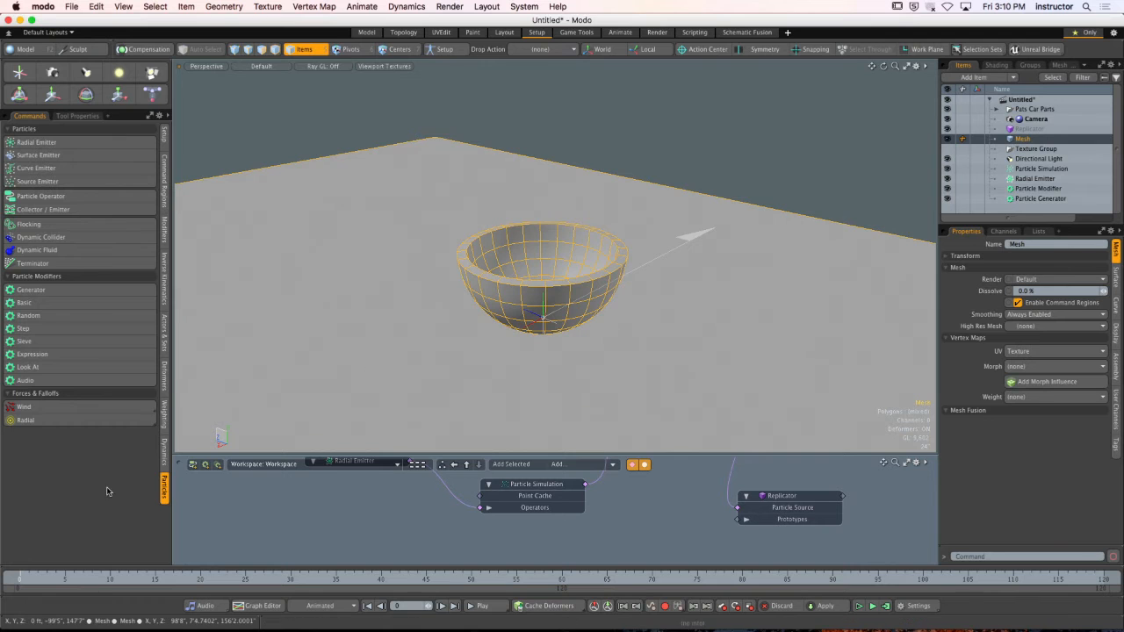
{"action": "left_click", "coordinate": [164, 452]}
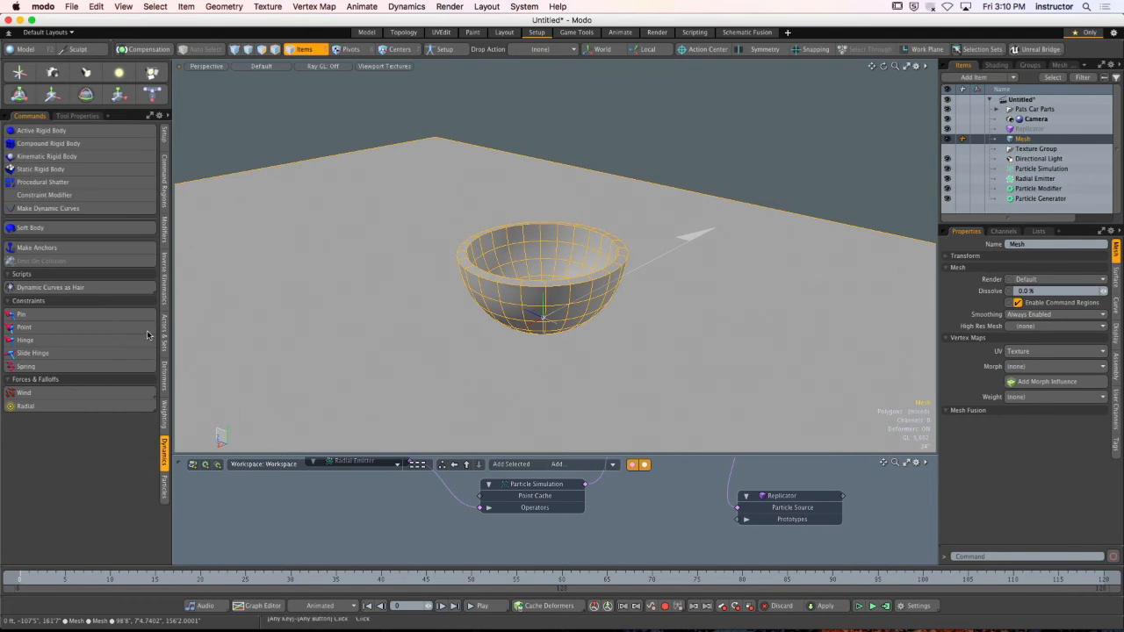
{"action": "left_click", "coordinate": [51, 169]}
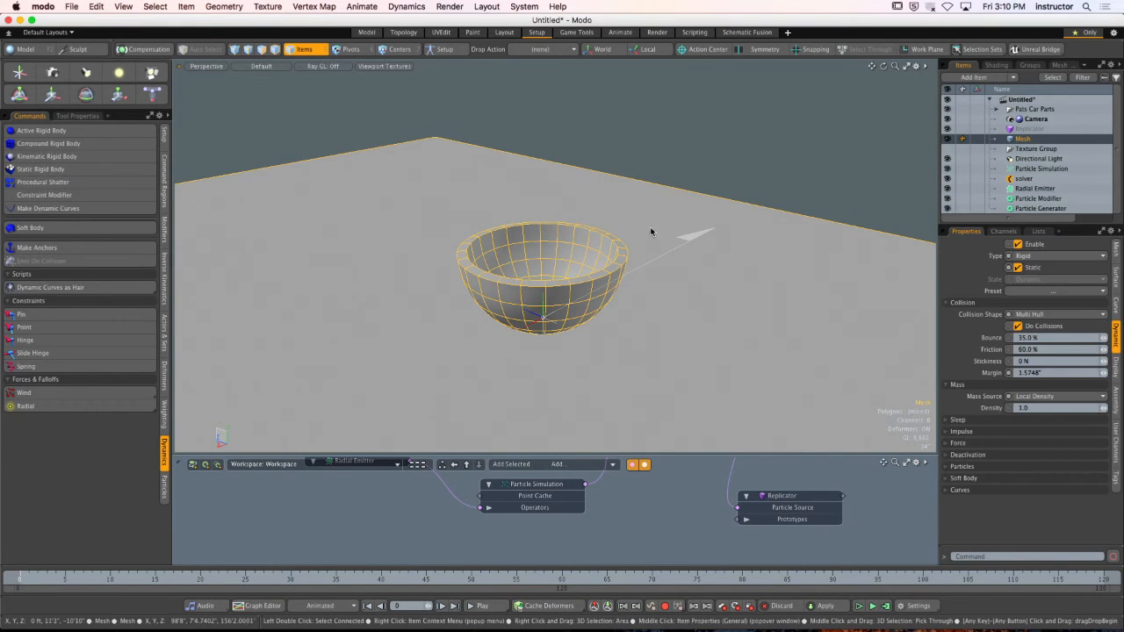
Enlarge the item list, select the Radial Emitter and raise it well above the bowl.
{"action": "left_click", "coordinate": [694, 208]}
{"action": "left_click_drag", "start_coordinate": [1027, 223], "coordinate": [1027, 314]}
{"action": "left_click", "coordinate": [1034, 188]}
{"action": "scroll", "coordinate": [615, 251], "scroll_direction": "down", "scroll_amount": 5}
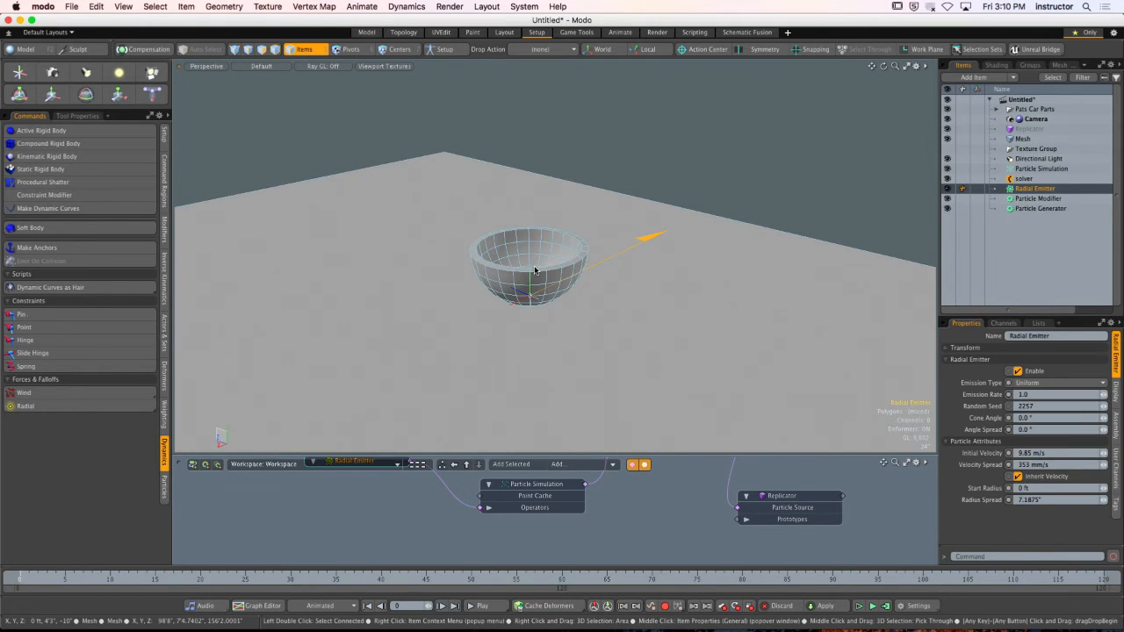
{"action": "key", "text": "y"}
{"action": "left_click_drag", "start_coordinate": [528, 251], "coordinate": [534, 79]}
{"action": "left_click_drag", "start_coordinate": [590, 249], "coordinate": [545, 205], "text": "alt"}
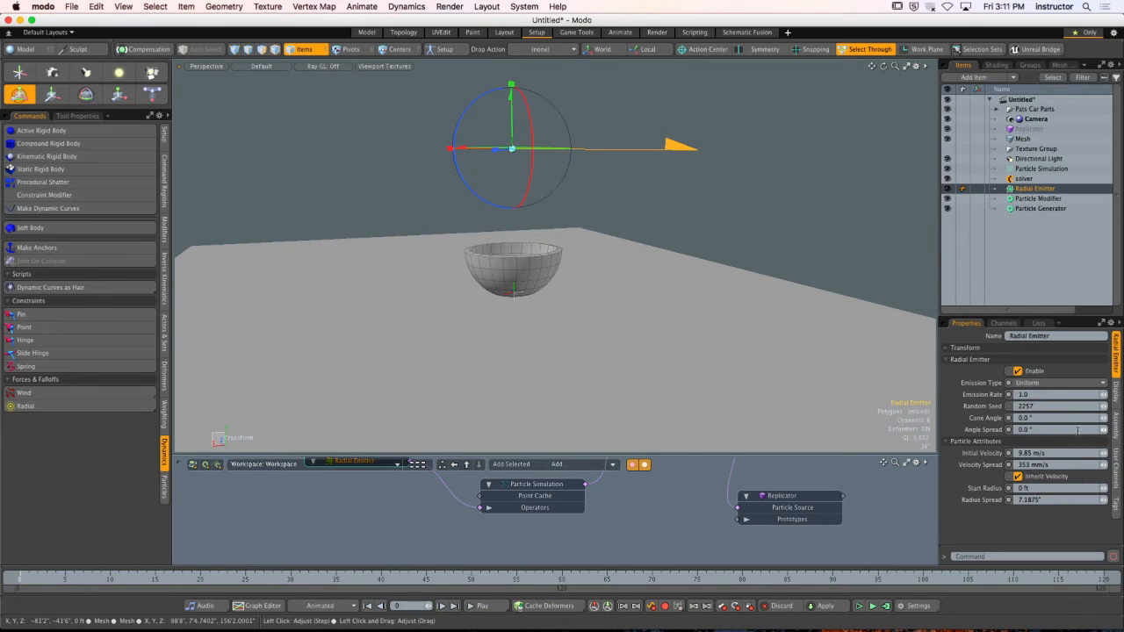
Set the Radial Emitter's Cone Angle to 27° and check its display properties.
{"action": "left_click_drag", "start_coordinate": [1104, 419], "coordinate": [1101, 419]}
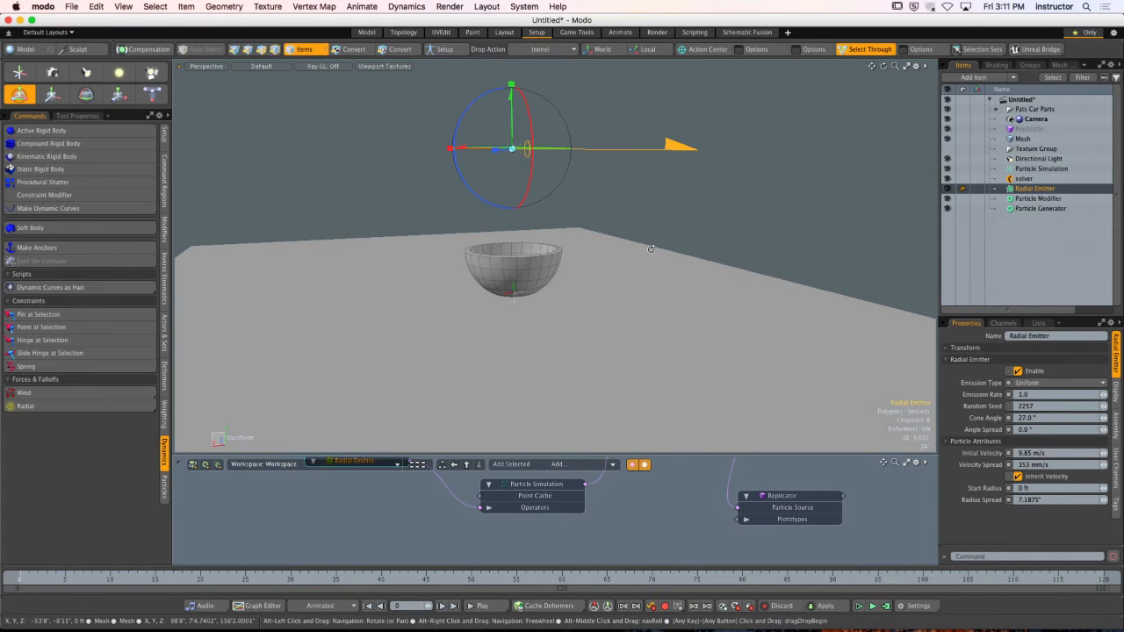
{"action": "left_click_drag", "start_coordinate": [650, 246], "coordinate": [672, 263], "text": "alt"}
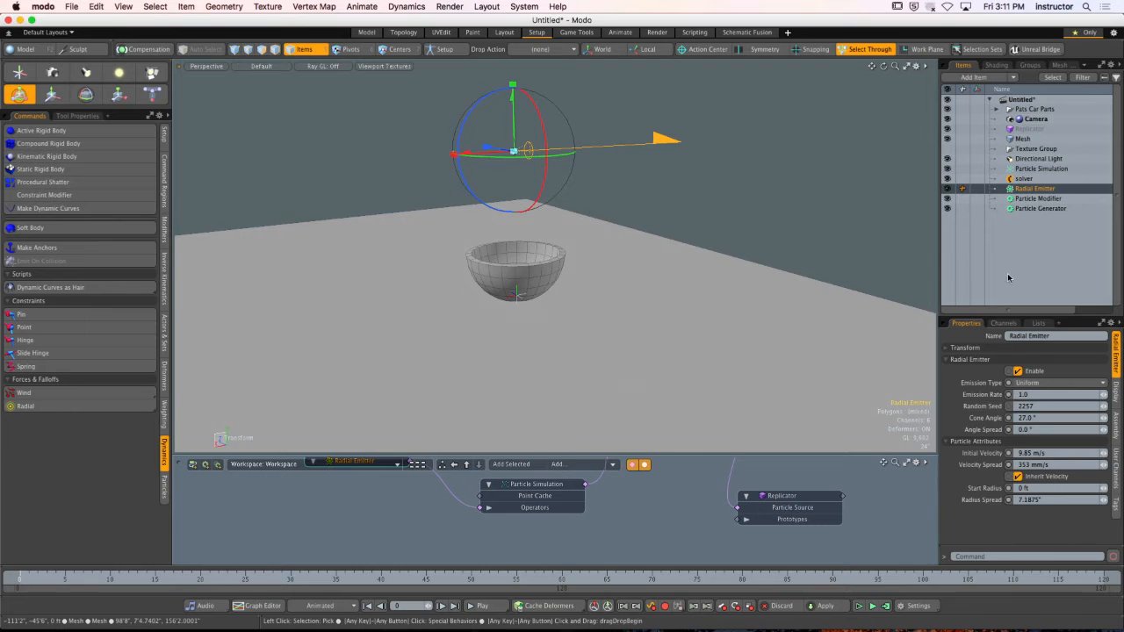
{"action": "left_click", "coordinate": [1116, 392]}
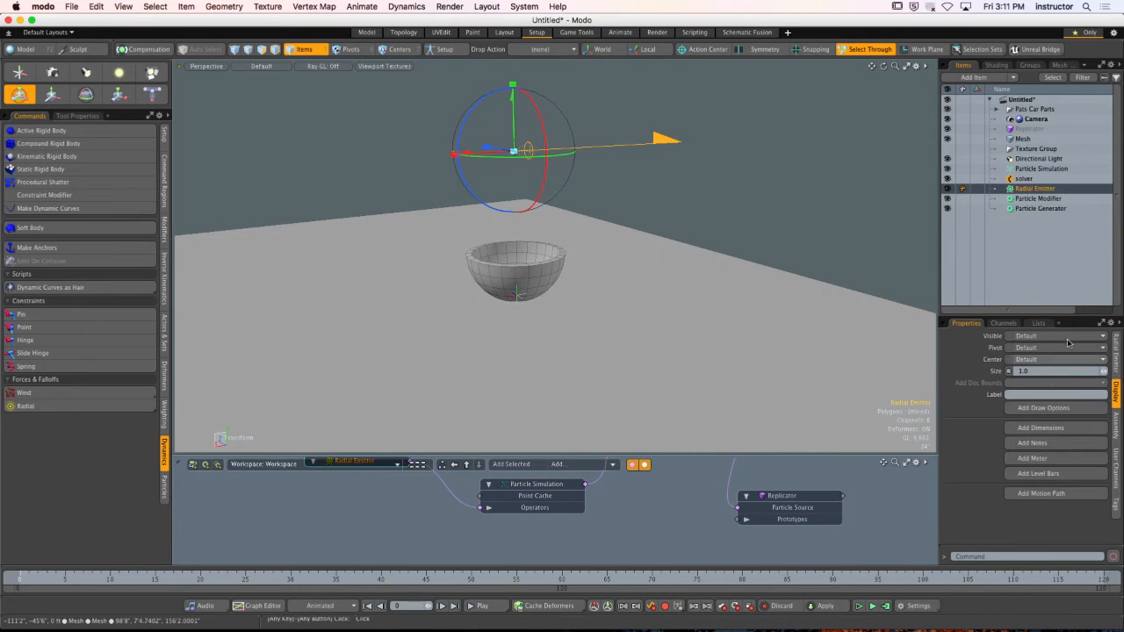
{"action": "left_click", "coordinate": [1116, 352]}
Rotate the emitter so it points straight down into the bowl.
{"action": "left_click_drag", "start_coordinate": [472, 115], "coordinate": [512, 83]}
{"action": "key", "text": "w"}
{"action": "key", "text": "space"}
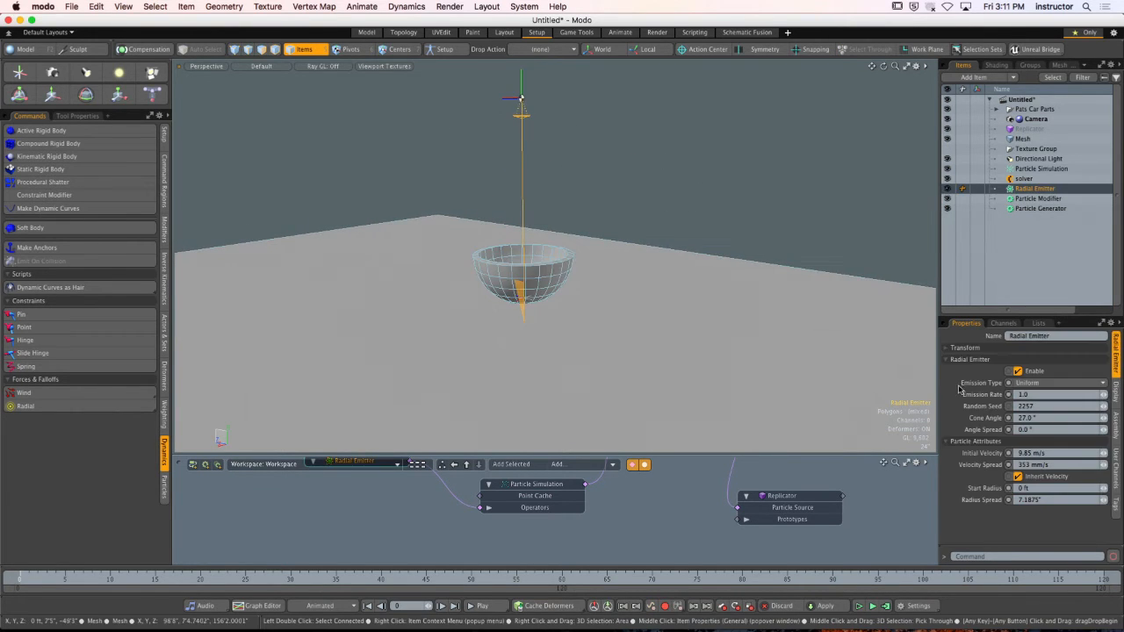
Set the emitter's Emission Rate to 300 and its Emission Type to Random.
{"action": "left_click", "coordinate": [1037, 395]}
{"action": "type", "text": "300"}
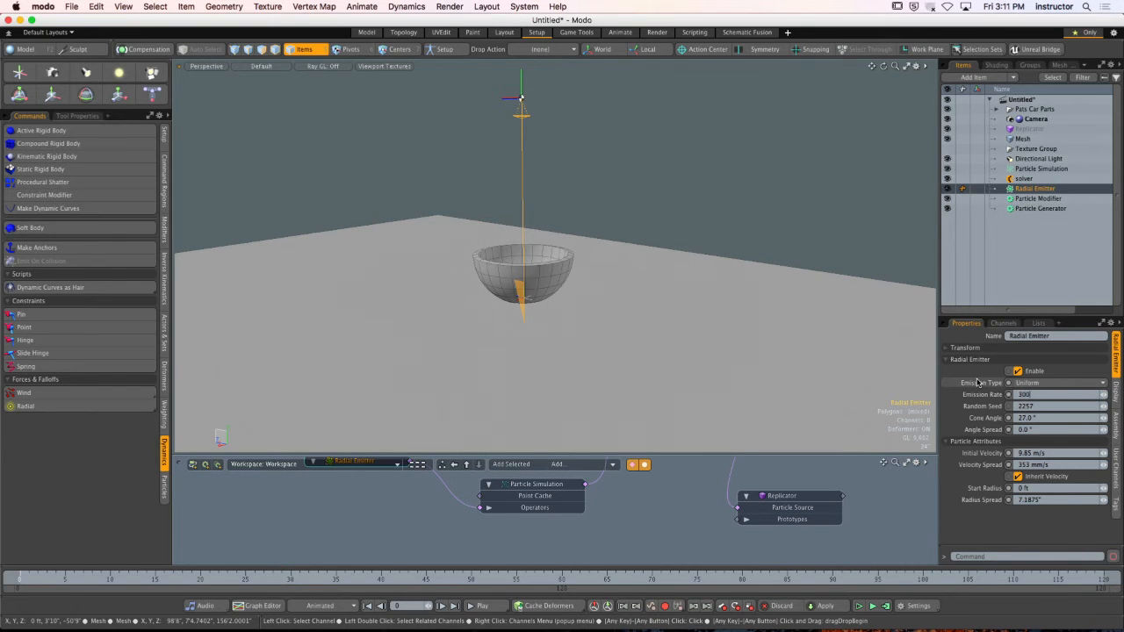
{"action": "left_click", "coordinate": [1027, 383]}
{"action": "left_click", "coordinate": [1029, 390]}
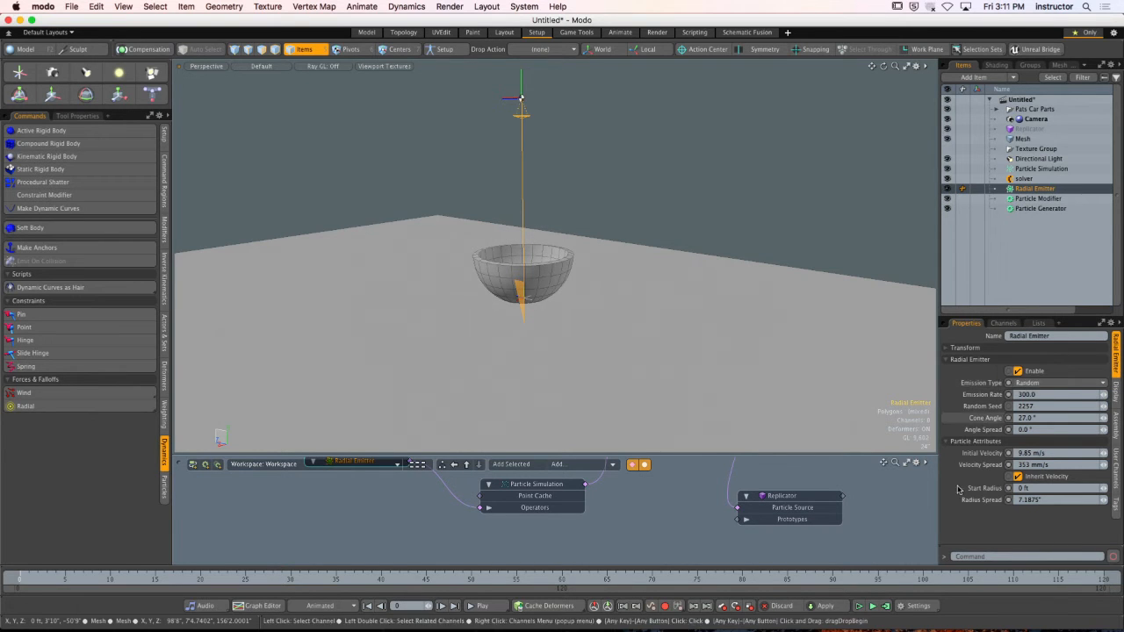
Run the simulation to watch the particles fall around the bowl, and stop it.
{"action": "left_click", "coordinate": [858, 606]}
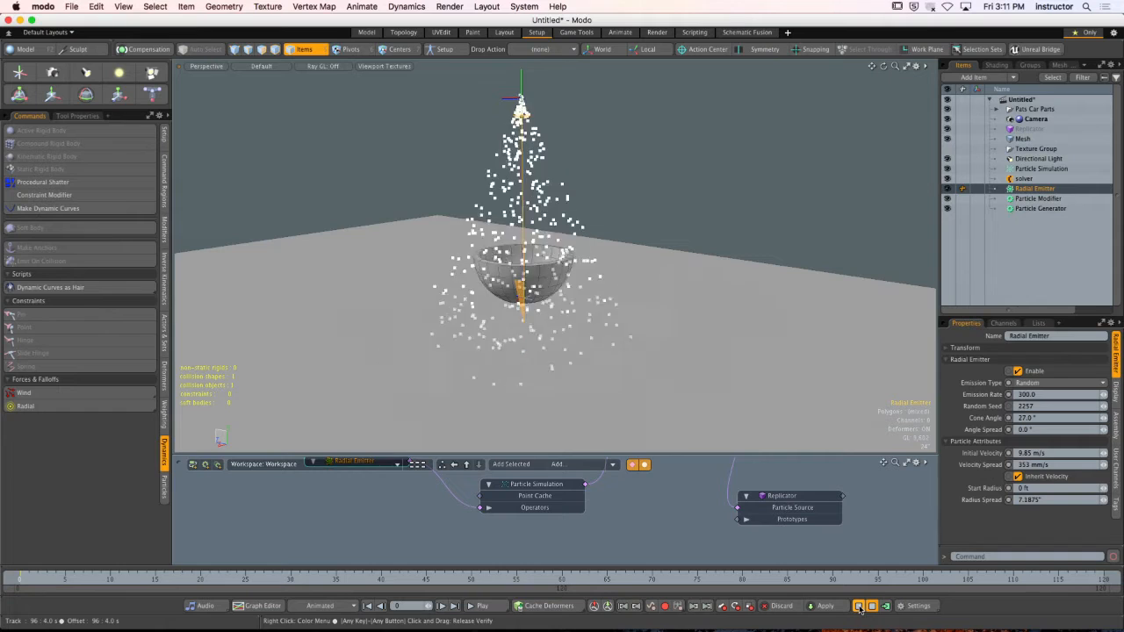
{"action": "mouse_move", "coordinate": [637, 235]}
{"action": "left_mouse_down", "text": "alt"}
{"action": "mouse_move", "coordinate": [727, 208]}
{"action": "mouse_move", "coordinate": [620, 226]}
{"action": "left_mouse_up", "text": "alt"}
{"action": "scroll", "coordinate": [675, 199], "scroll_direction": "down", "scroll_amount": 5}
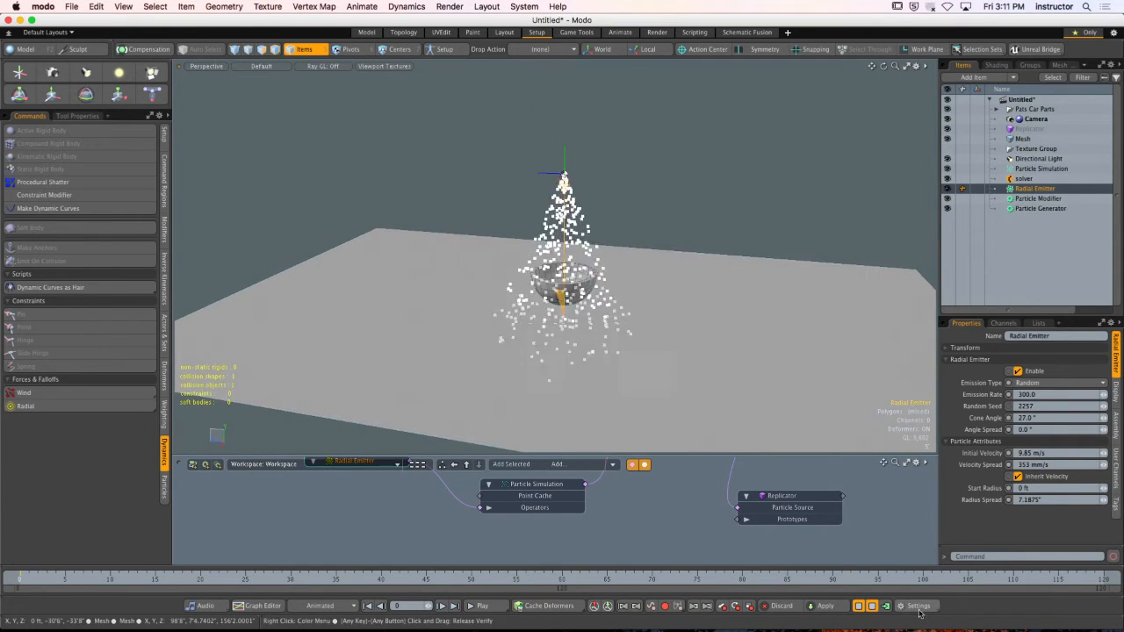
{"action": "left_click", "coordinate": [859, 606]}
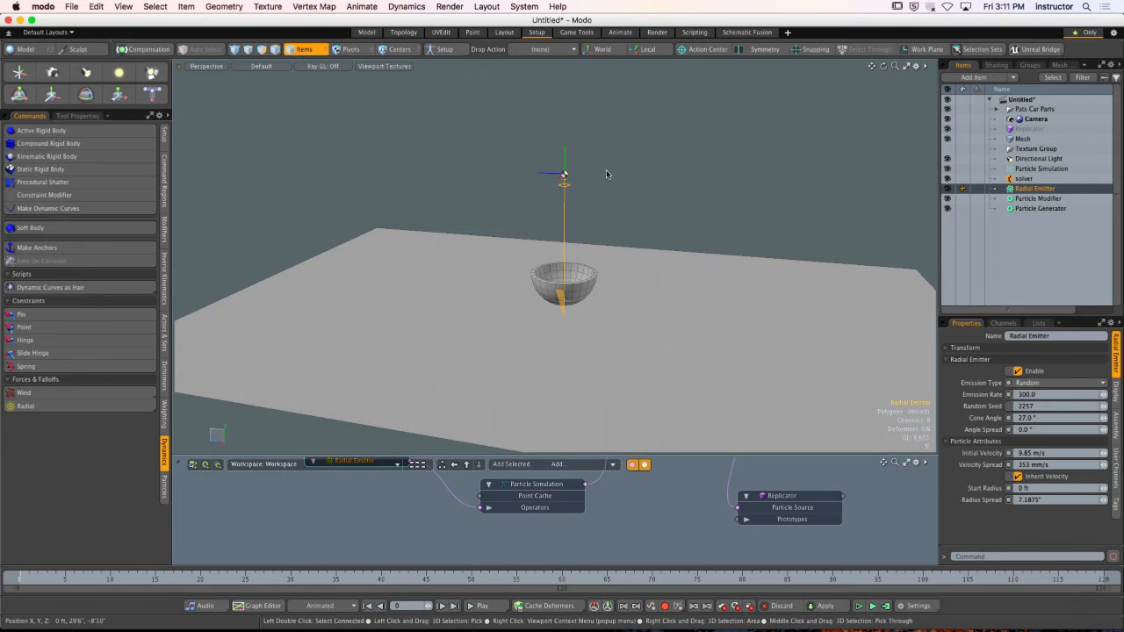
Raise the emitter higher above the bowl and run the simulation briefly.
{"action": "key", "text": "y"}
{"action": "left_click_drag", "start_coordinate": [562, 139], "coordinate": [562, 44]}
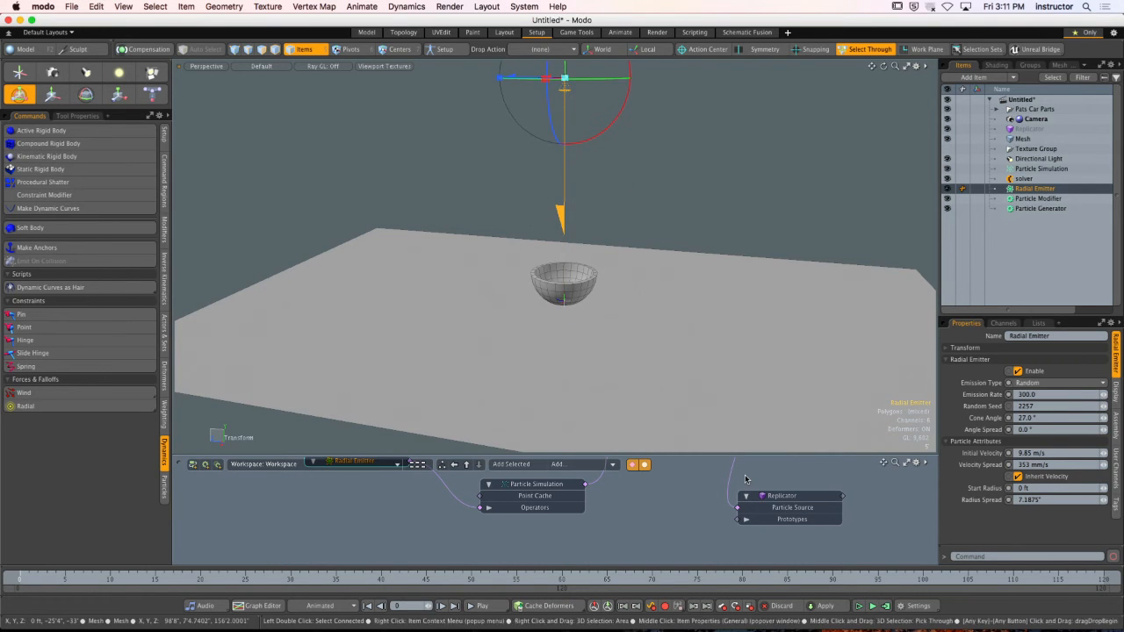
{"action": "left_click", "coordinate": [858, 606]}
{"action": "left_click", "coordinate": [859, 605]}
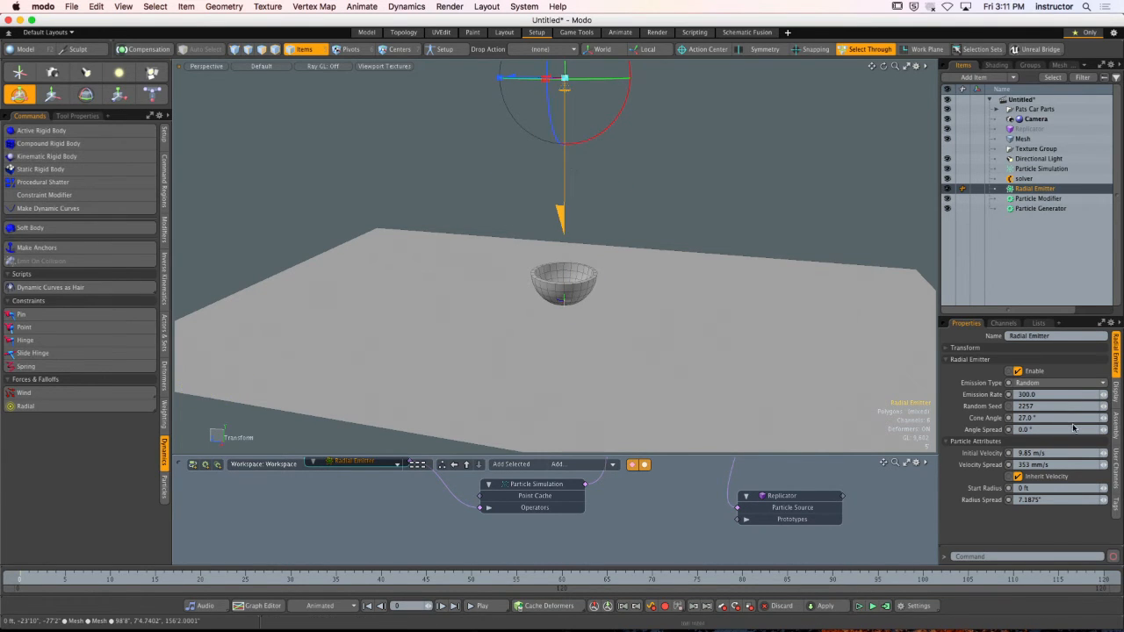
Set the emitter's Cone Angle to 12.6° and rerun the simulation.
{"action": "left_click_drag", "start_coordinate": [1103, 417], "coordinate": [1089, 418]}
{"action": "left_click_drag", "start_coordinate": [564, 78], "coordinate": [564, 80]}
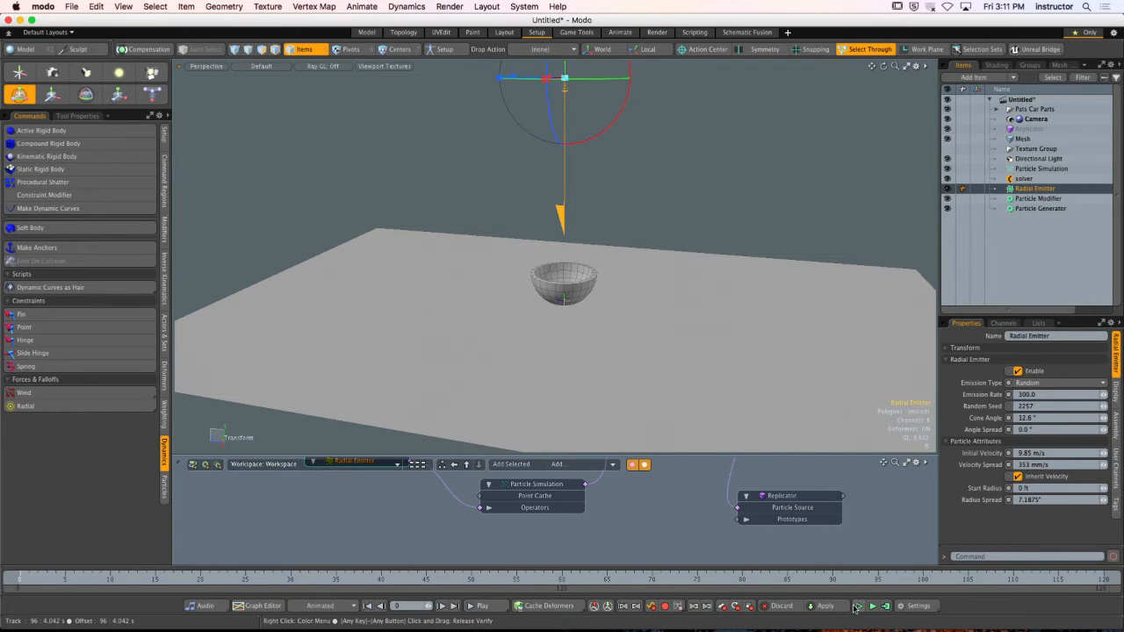
{"action": "left_click", "coordinate": [858, 606]}
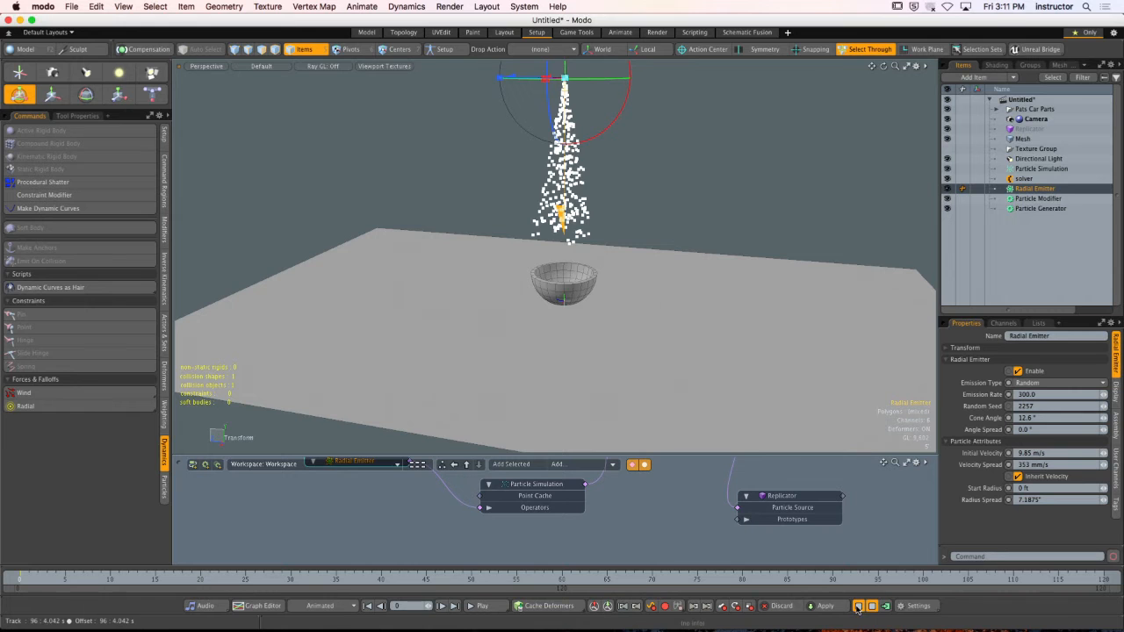
{"action": "left_click", "coordinate": [859, 607]}
{"action": "left_click", "coordinate": [860, 606]}
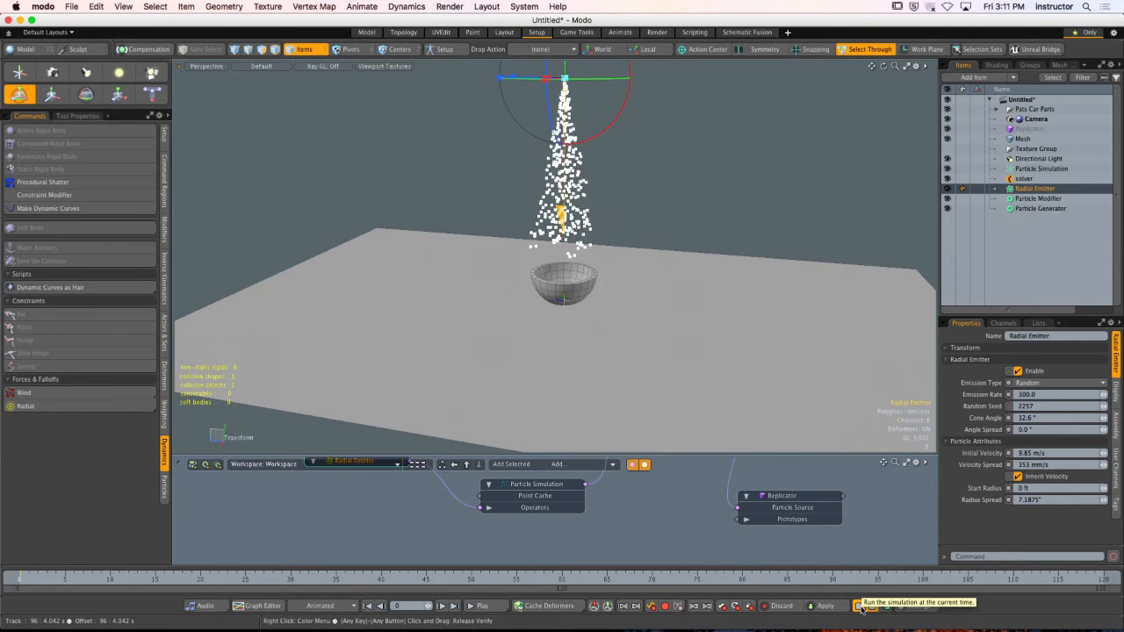
With the simulation running, lower the emitter toward the bowl and narrow its Cone Angle to 5.2°.
{"action": "left_click_drag", "start_coordinate": [694, 219], "coordinate": [607, 154], "text": "alt"}
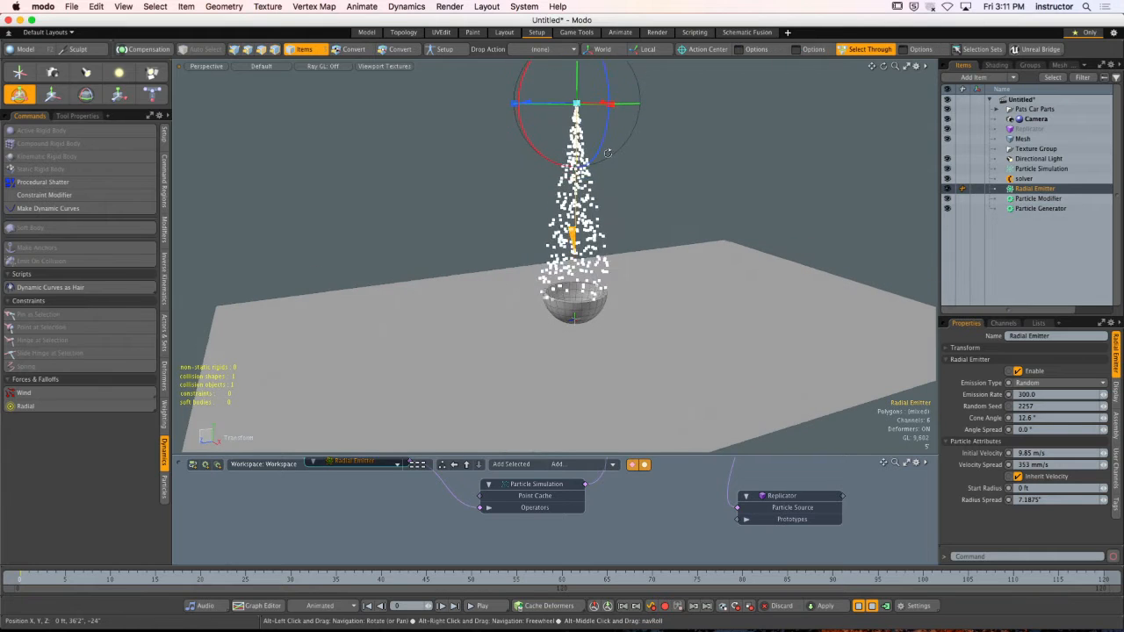
{"action": "left_click_drag", "start_coordinate": [576, 83], "coordinate": [576, 125]}
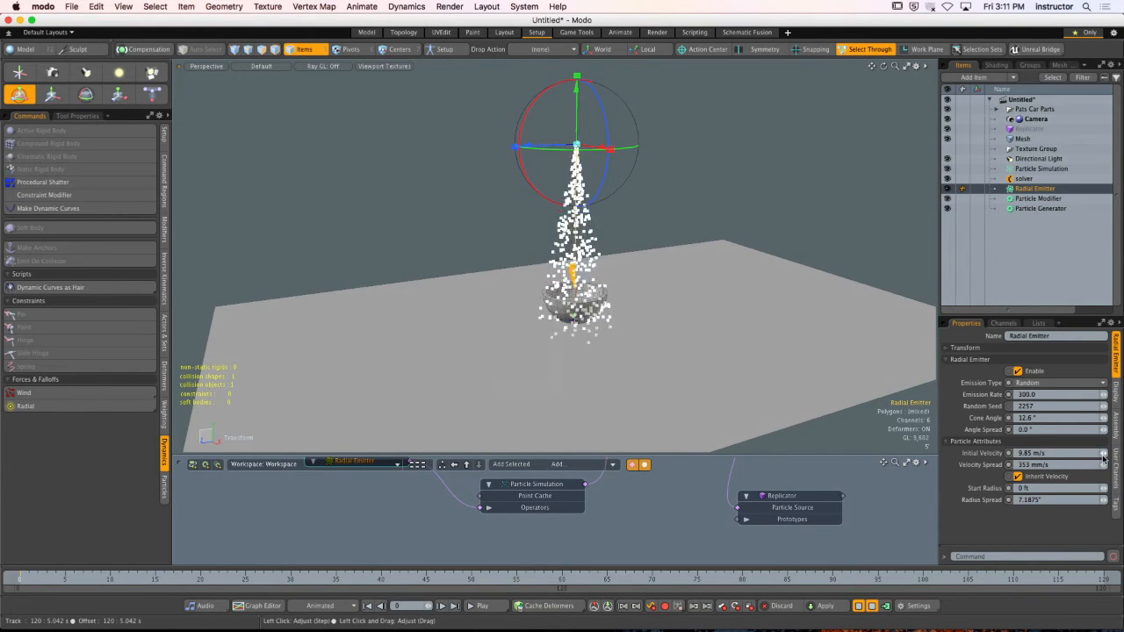
{"action": "left_click_drag", "start_coordinate": [1104, 418], "coordinate": [1095, 419]}
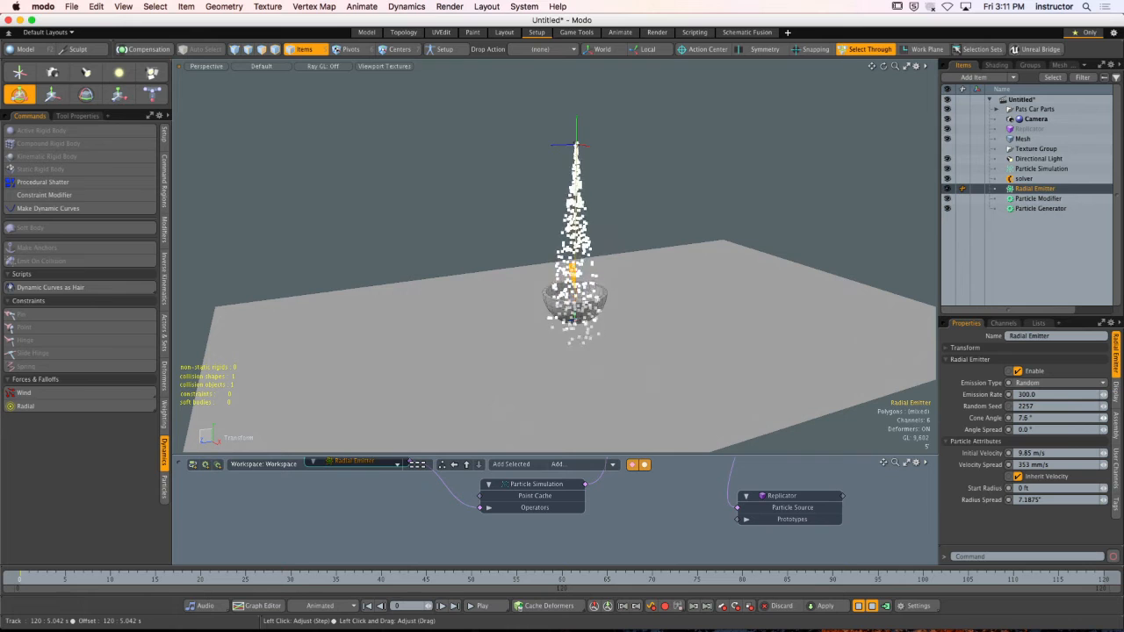
{"action": "left_click_drag", "start_coordinate": [1089, 419], "coordinate": [1089, 418]}
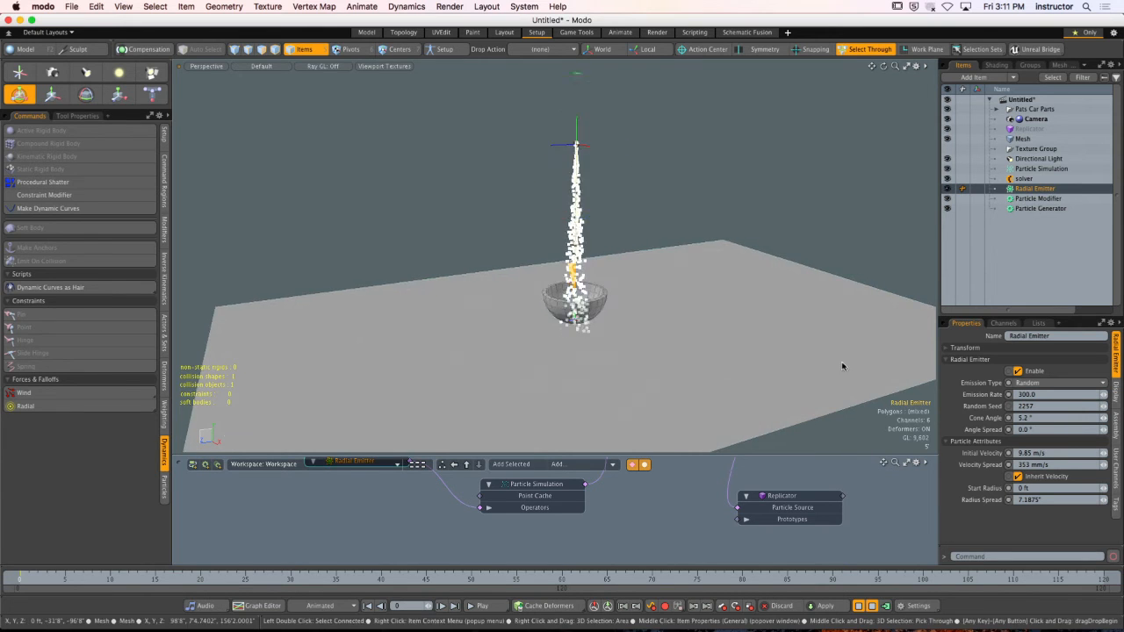
Deselect the emitter, examine the particle stream around the bowl and stop the simulation.
{"action": "key", "text": "q"}
{"action": "left_click", "coordinate": [700, 143]}
{"action": "left_click_drag", "start_coordinate": [693, 250], "coordinate": [671, 379], "text": "alt"}
{"action": "left_click", "coordinate": [863, 607]}
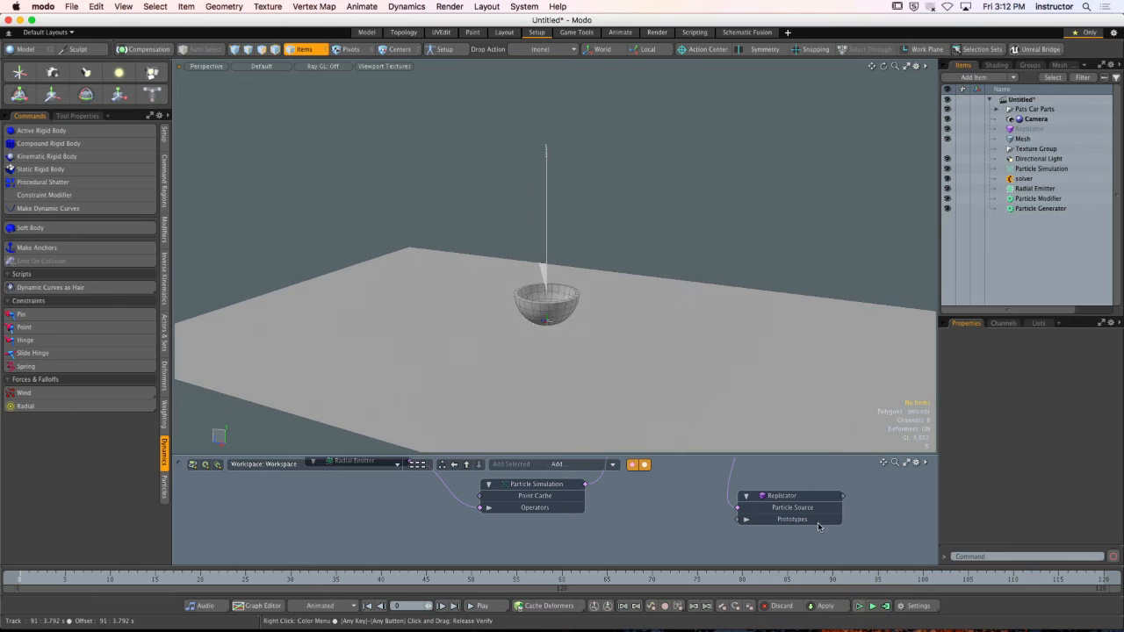
Turn off Cull By Age in the Particle Simulation properties and run the simulation.
{"action": "left_click", "coordinate": [549, 226]}
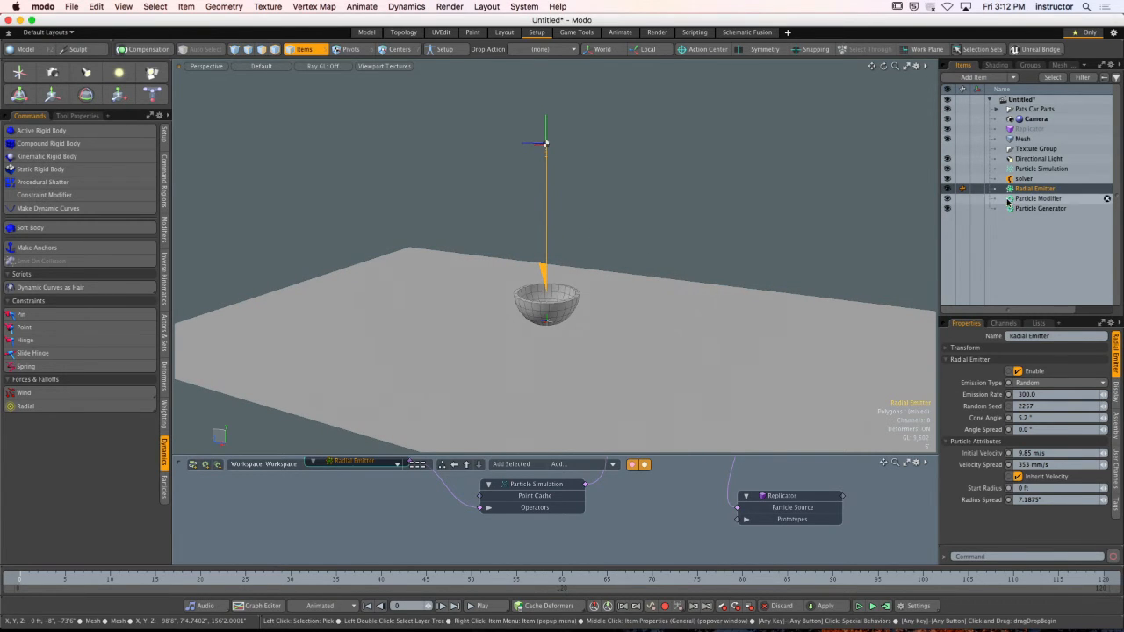
{"action": "left_click", "coordinate": [1034, 168]}
{"action": "left_click", "coordinate": [1018, 406]}
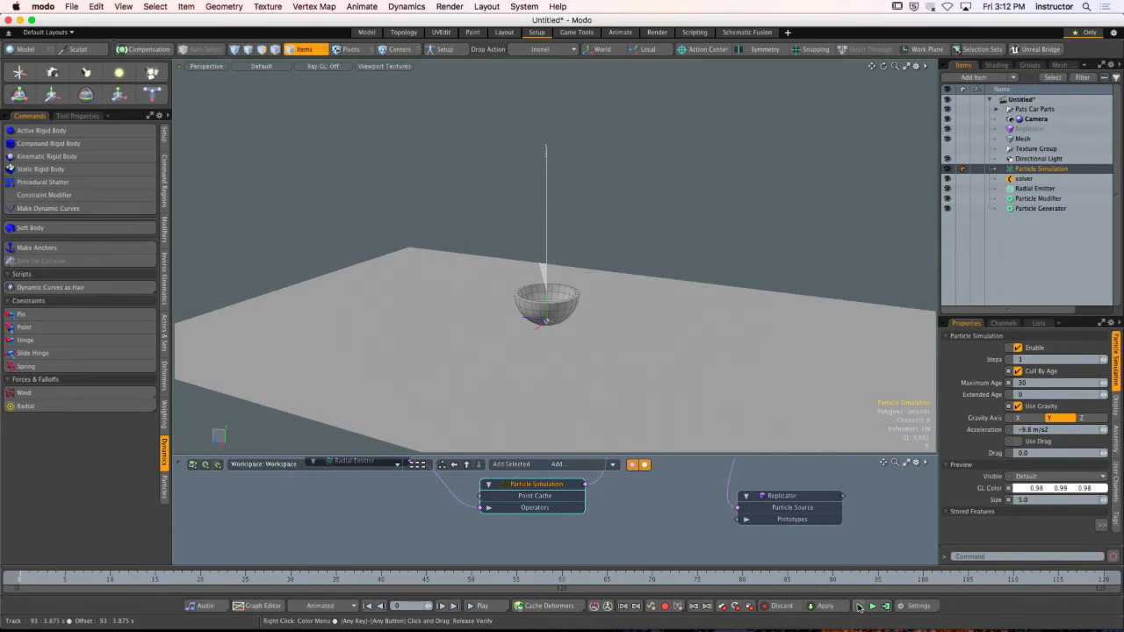
{"action": "left_click", "coordinate": [1018, 371]}
{"action": "left_click", "coordinate": [858, 606]}
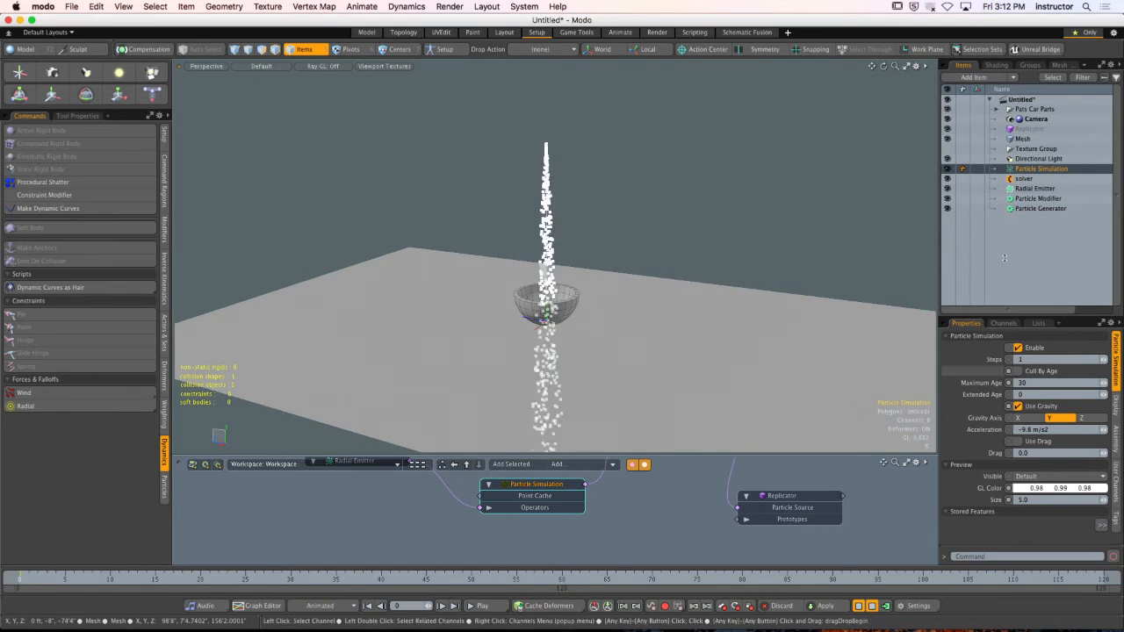
With the simulation running, set the Radial Emitter's Cone Angle to 10.6° and Start Radius to 9'7.25".
{"action": "left_click", "coordinate": [1034, 188]}
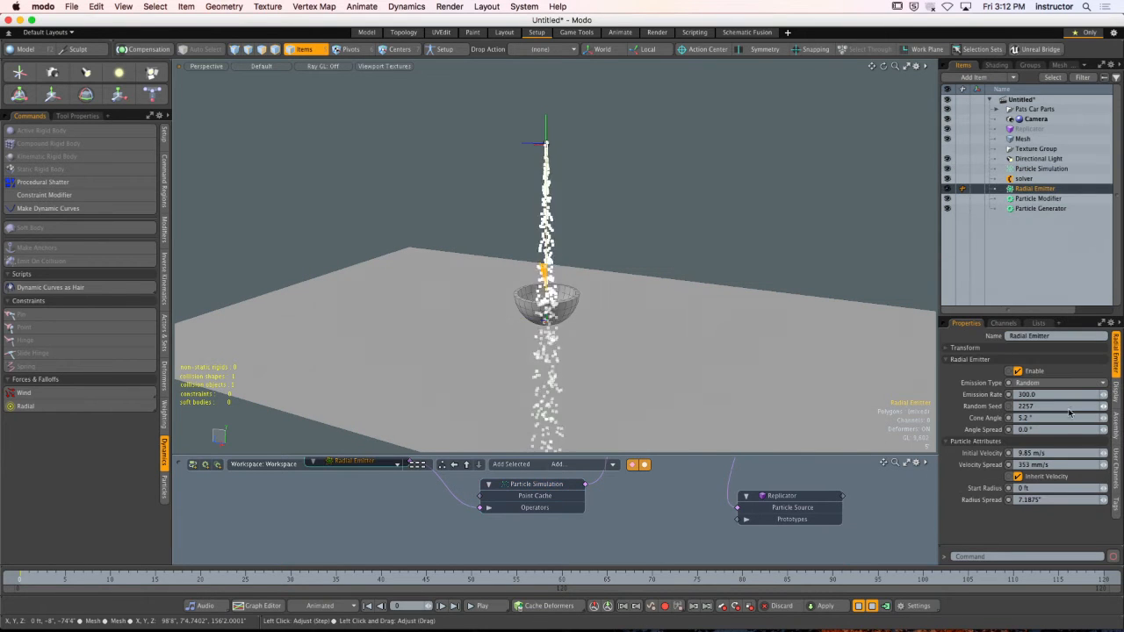
{"action": "left_click_drag", "start_coordinate": [1103, 419], "coordinate": [1114, 419]}
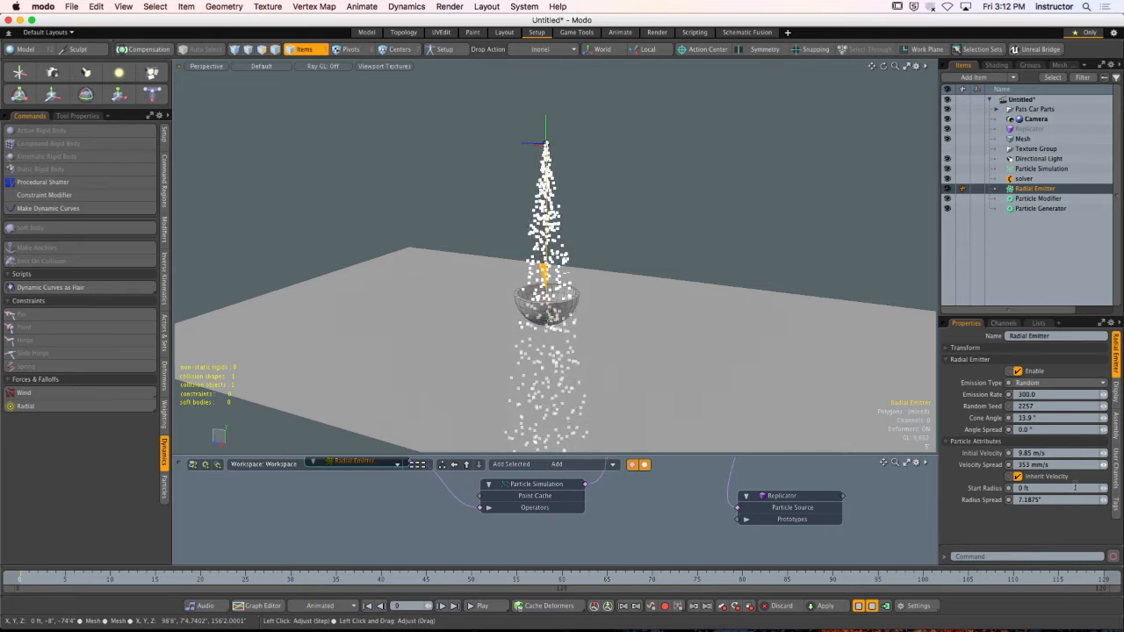
{"action": "mouse_move", "coordinate": [1103, 489]}
{"action": "left_mouse_down"}
{"action": "mouse_move", "coordinate": [1118, 489]}
{"action": "mouse_move", "coordinate": [1108, 492]}
{"action": "left_mouse_up"}
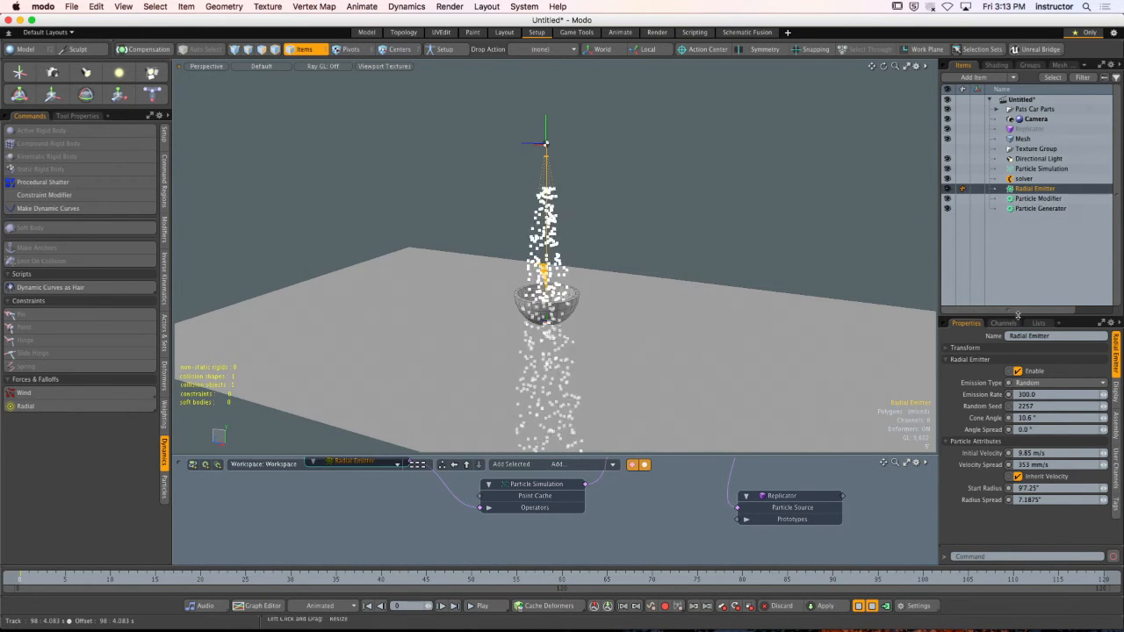
Reduce the emitter's Initial Velocity to 1.83 m/s, widen its Cone Angle to 18.9° and stop the simulation.
{"action": "left_click_drag", "start_coordinate": [1018, 314], "coordinate": [1018, 228]}
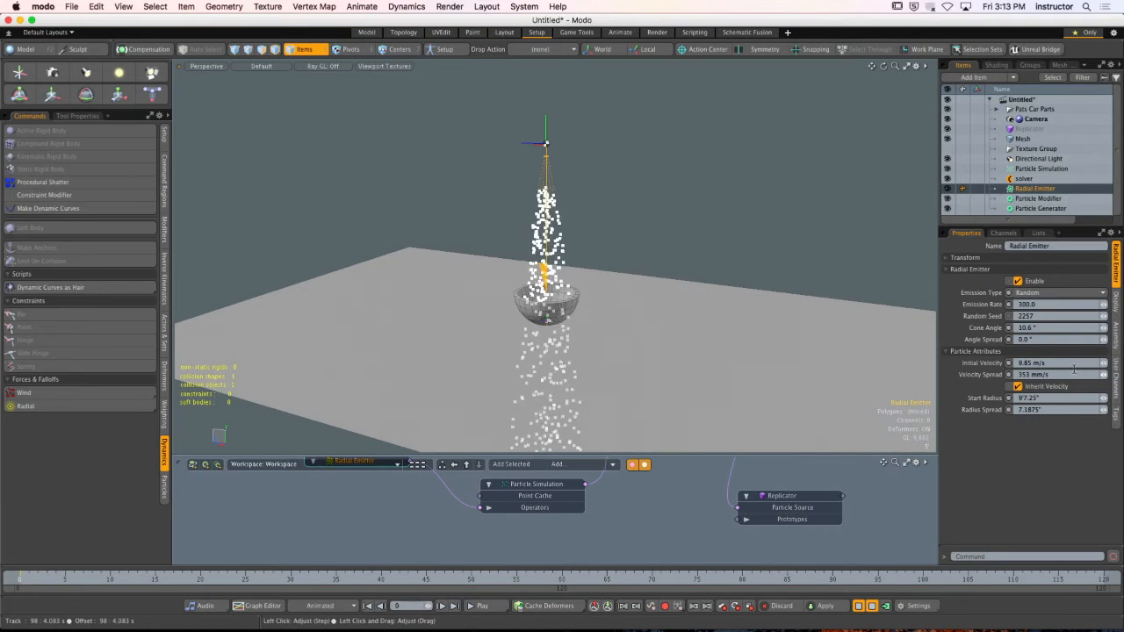
{"action": "left_click_drag", "start_coordinate": [1103, 363], "coordinate": [1061, 363]}
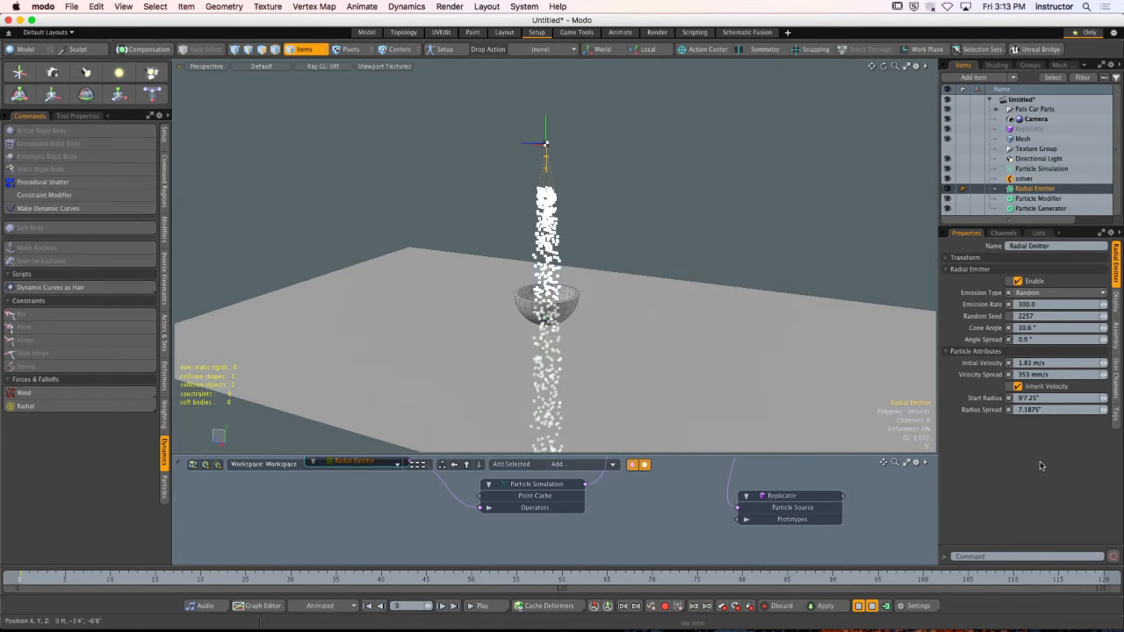
{"action": "left_click_drag", "start_coordinate": [547, 281], "coordinate": [605, 260], "text": "alt"}
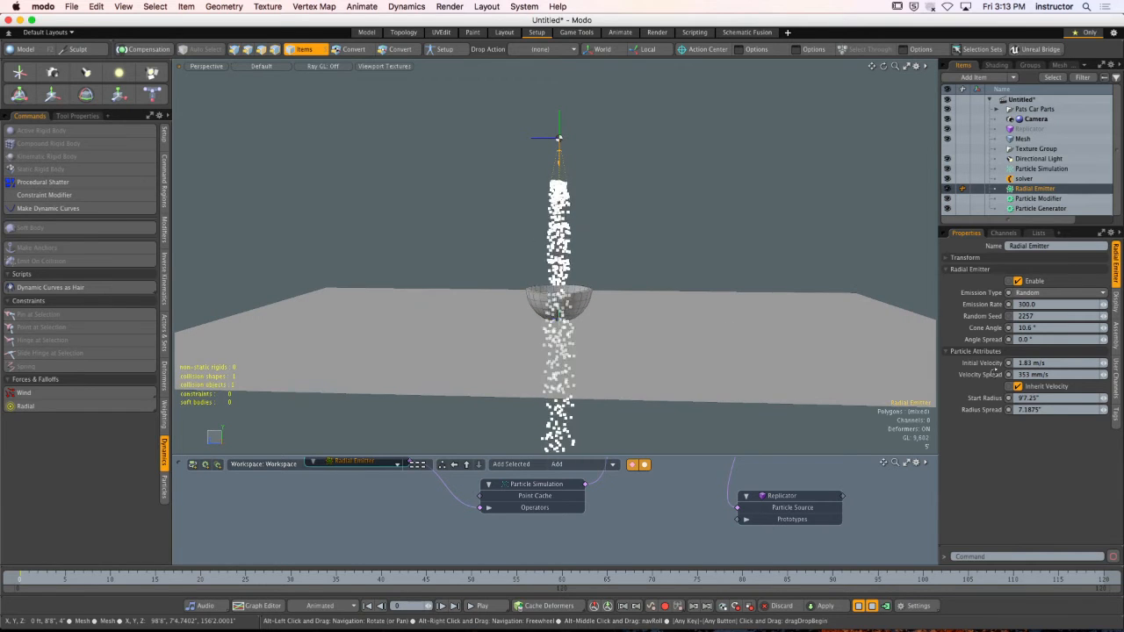
{"action": "left_click_drag", "start_coordinate": [1104, 328], "coordinate": [1116, 329]}
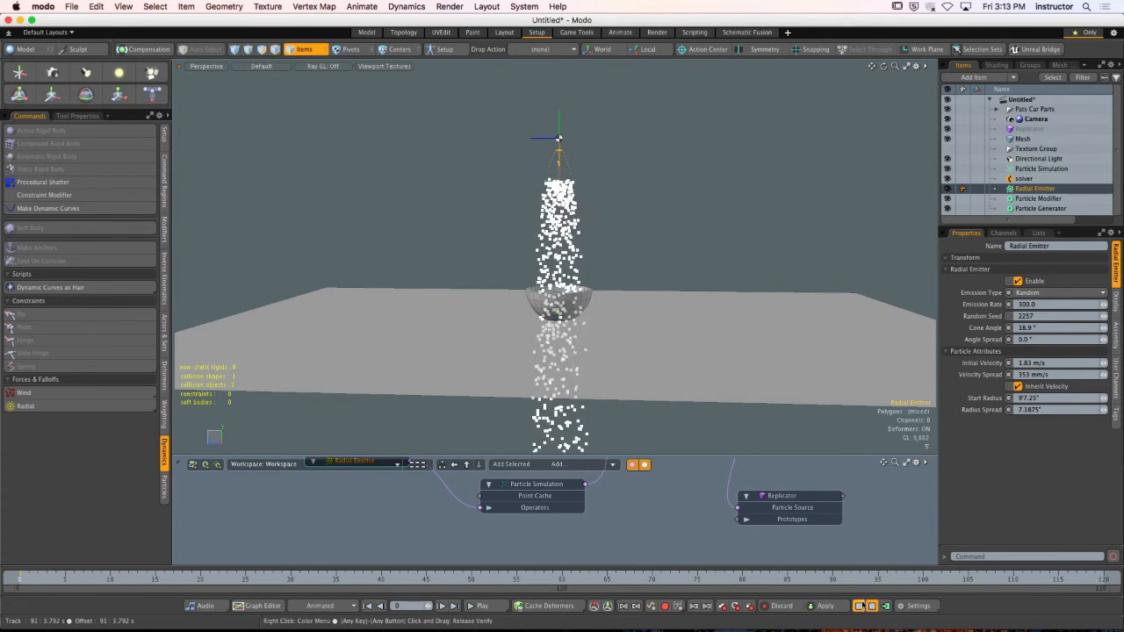
{"action": "left_click", "coordinate": [864, 604]}
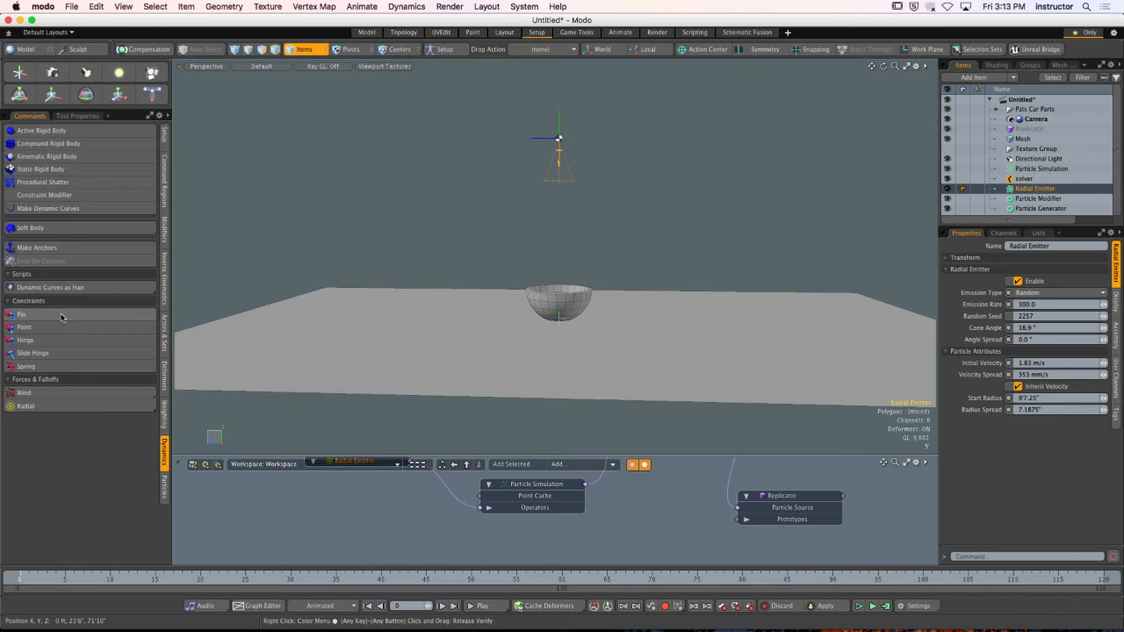
Add a Dynamic Collider to the particle setup so the particles collide with rigid bodies.
{"action": "left_click", "coordinate": [163, 487]}
{"action": "left_click", "coordinate": [574, 184]}
{"action": "left_click", "coordinate": [571, 181]}
{"action": "left_click", "coordinate": [283, 249]}
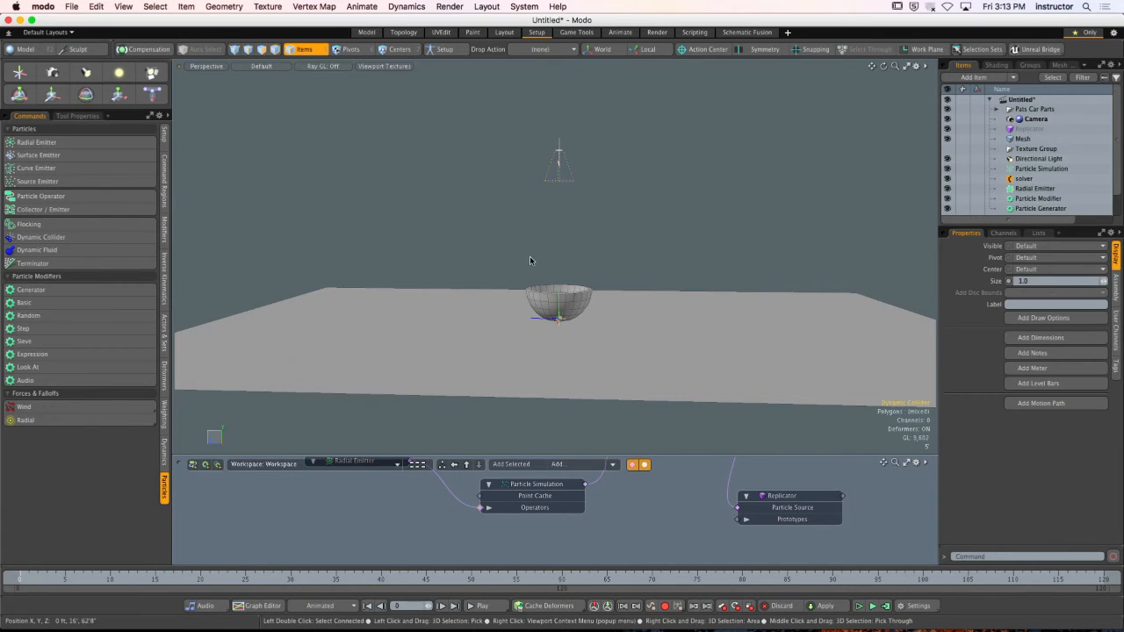
Run the simulation, examine up close how the particles collide with the bowl's rim and interior, and stop it.
{"action": "left_click", "coordinate": [858, 606]}
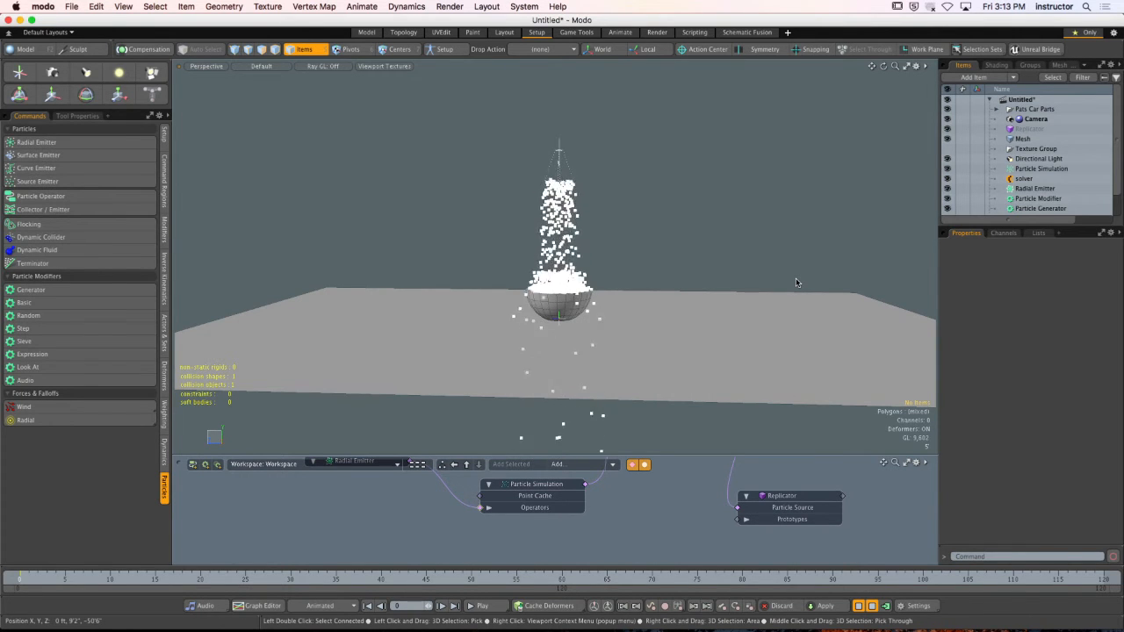
{"action": "left_click_drag", "start_coordinate": [797, 281], "coordinate": [596, 289], "text": "alt"}
{"action": "scroll", "coordinate": [586, 333], "scroll_direction": "up", "scroll_amount": 8}
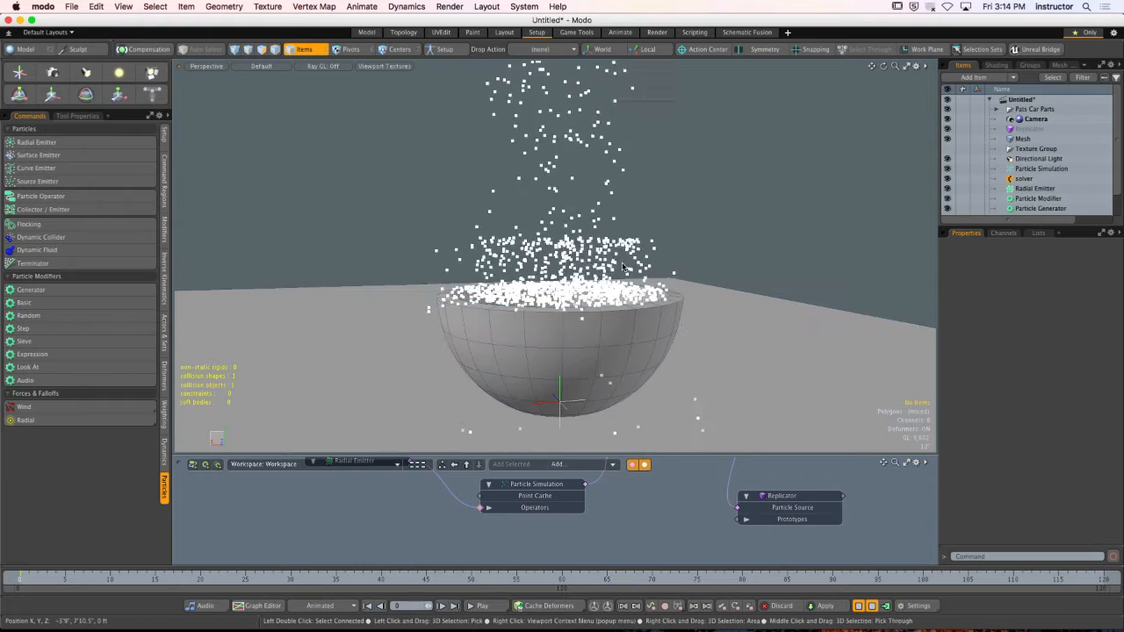
{"action": "left_click", "coordinate": [861, 607]}
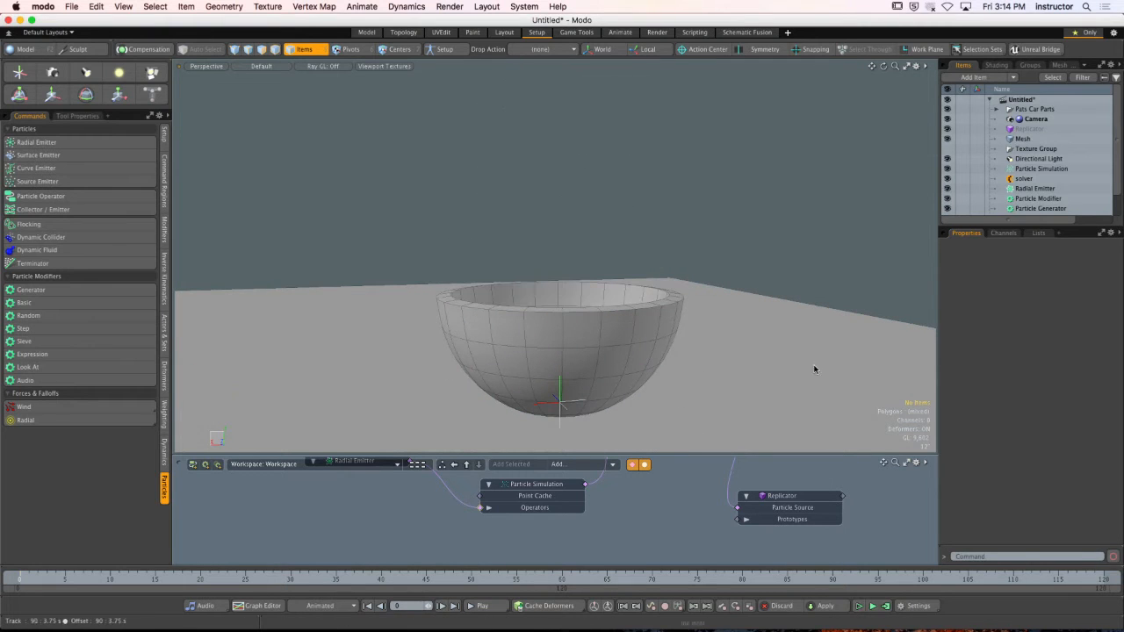
Try Convex Decomposition as the bowl mesh's dynamic Collision Shape and briefly run the simulation.
{"action": "left_click", "coordinate": [562, 360]}
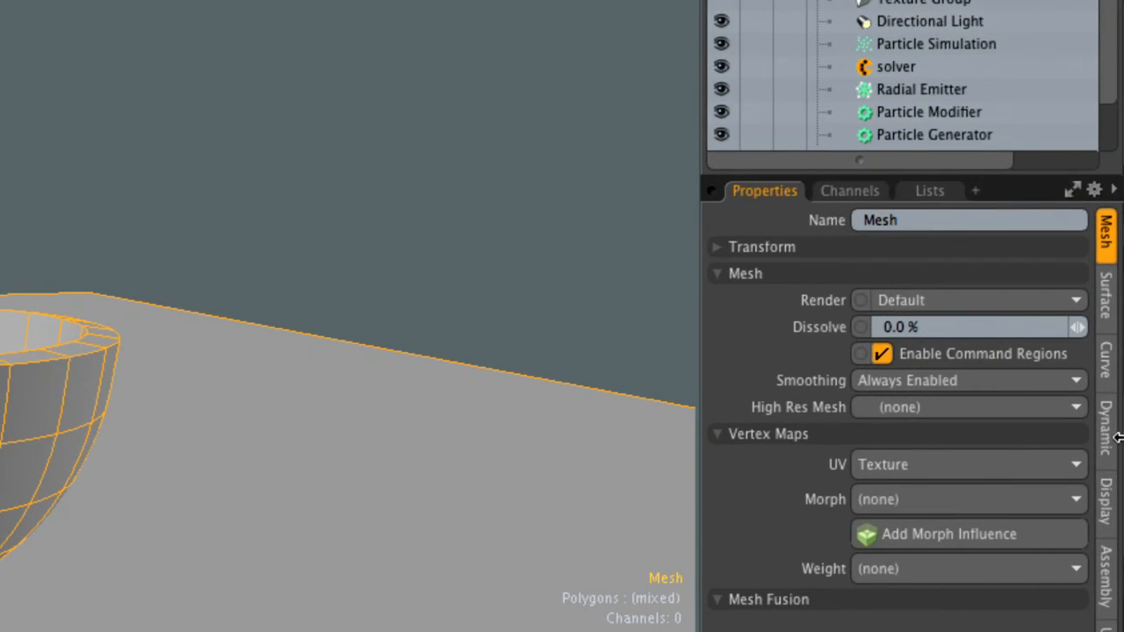
{"action": "left_click", "coordinate": [1107, 430]}
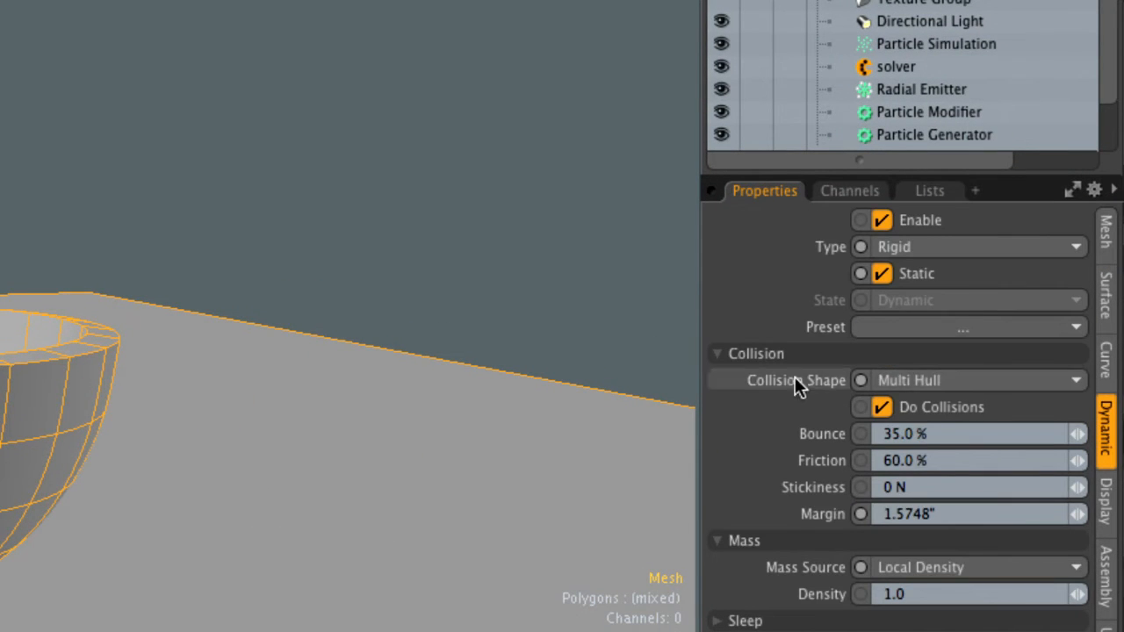
{"action": "left_click", "coordinate": [959, 382]}
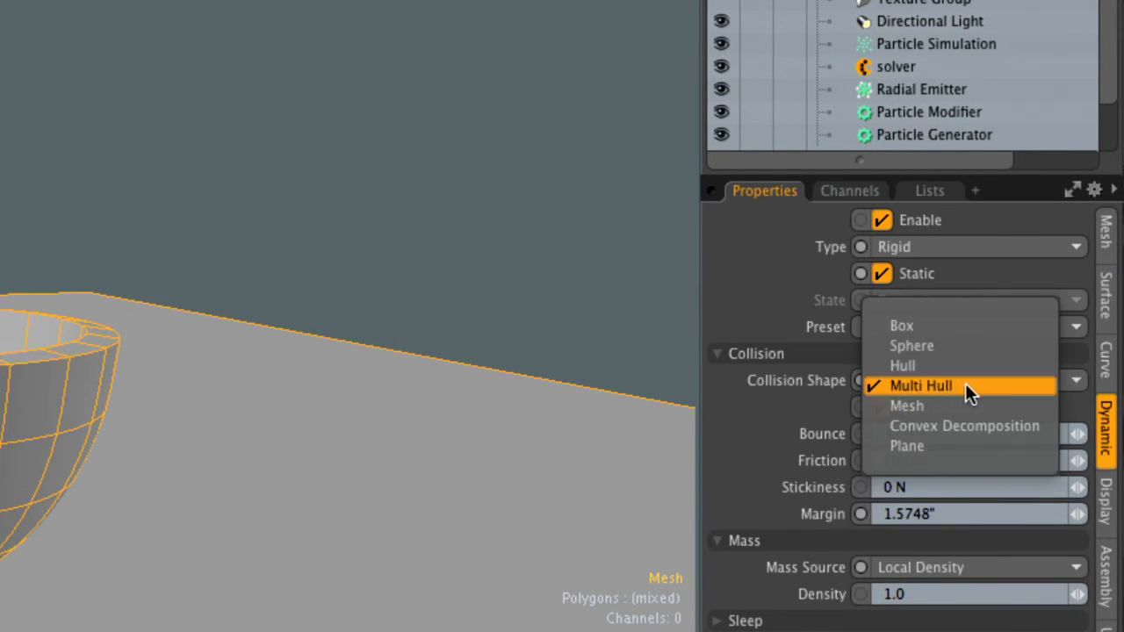
{"action": "left_click", "coordinate": [942, 426]}
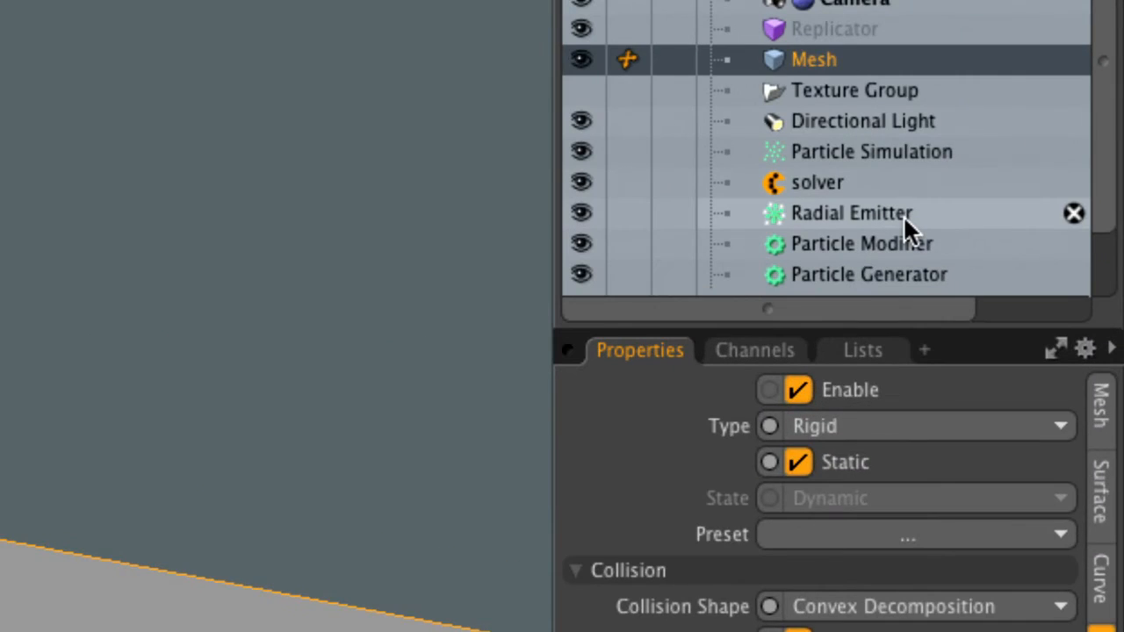
{"action": "left_click", "coordinate": [965, 205]}
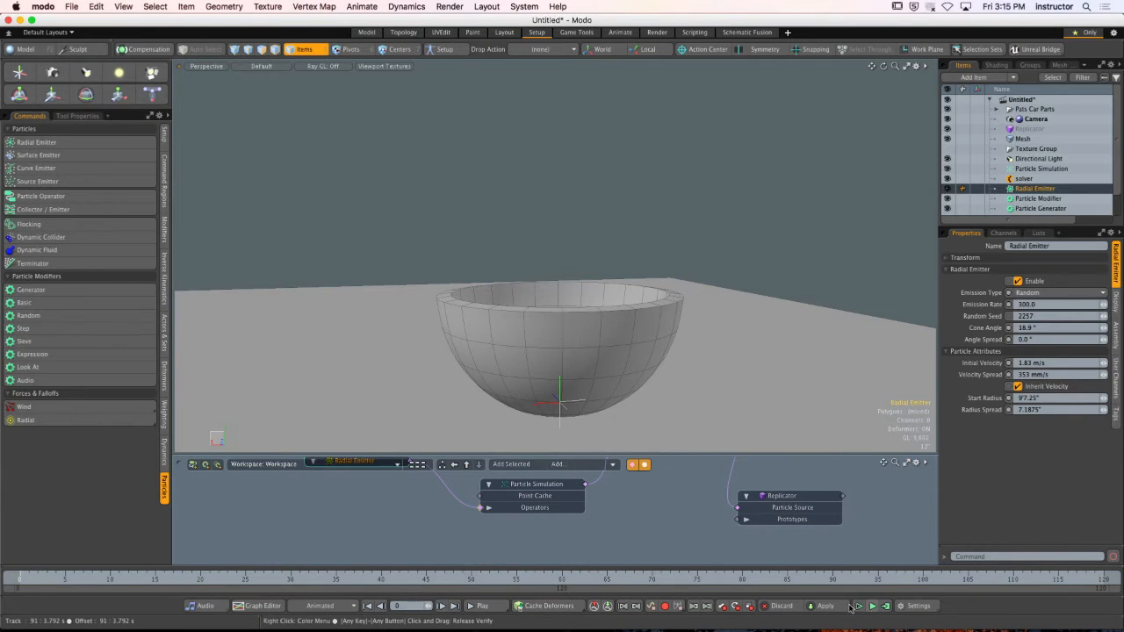
{"action": "left_click", "coordinate": [859, 606]}
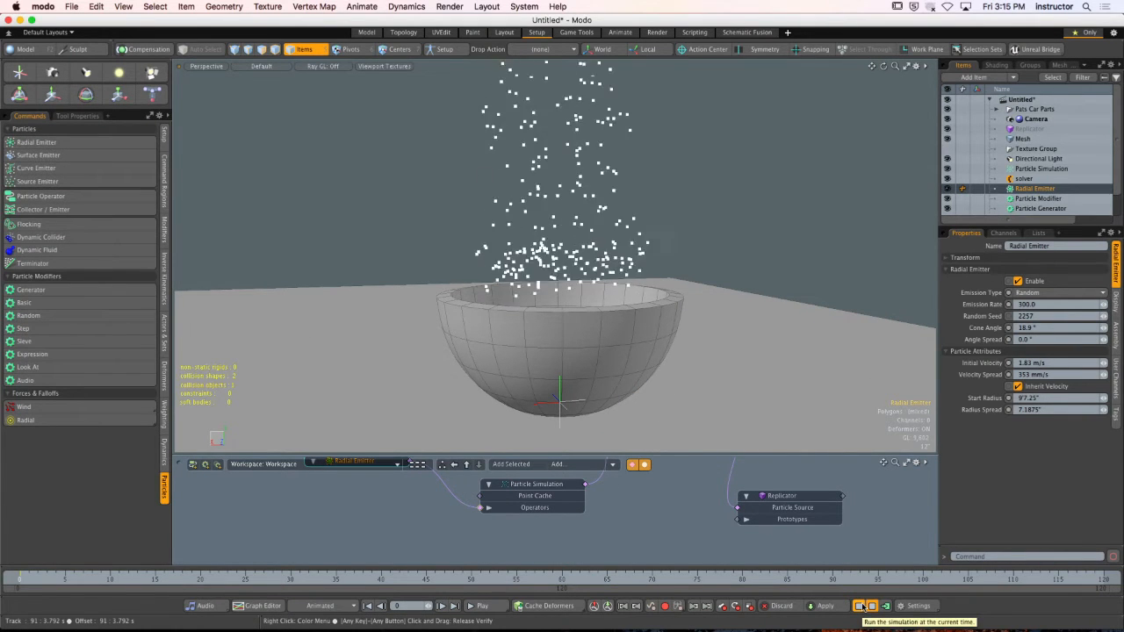
{"action": "left_click", "coordinate": [861, 606]}
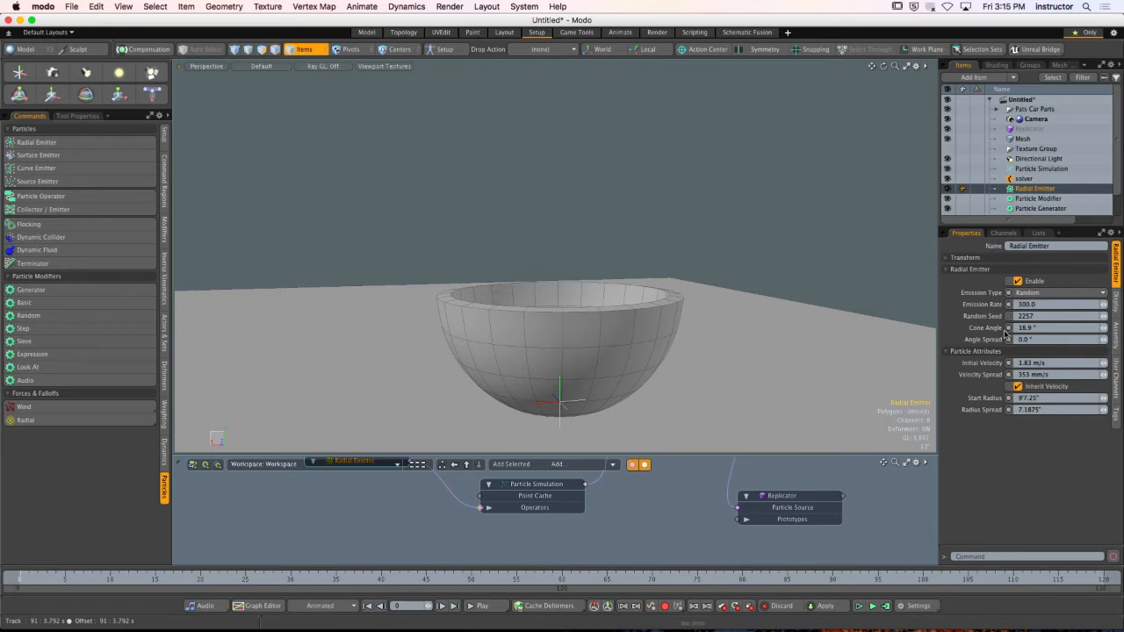
Change the bowl mesh's dynamic Collision Shape to Mesh.
{"action": "left_click", "coordinate": [1023, 139]}
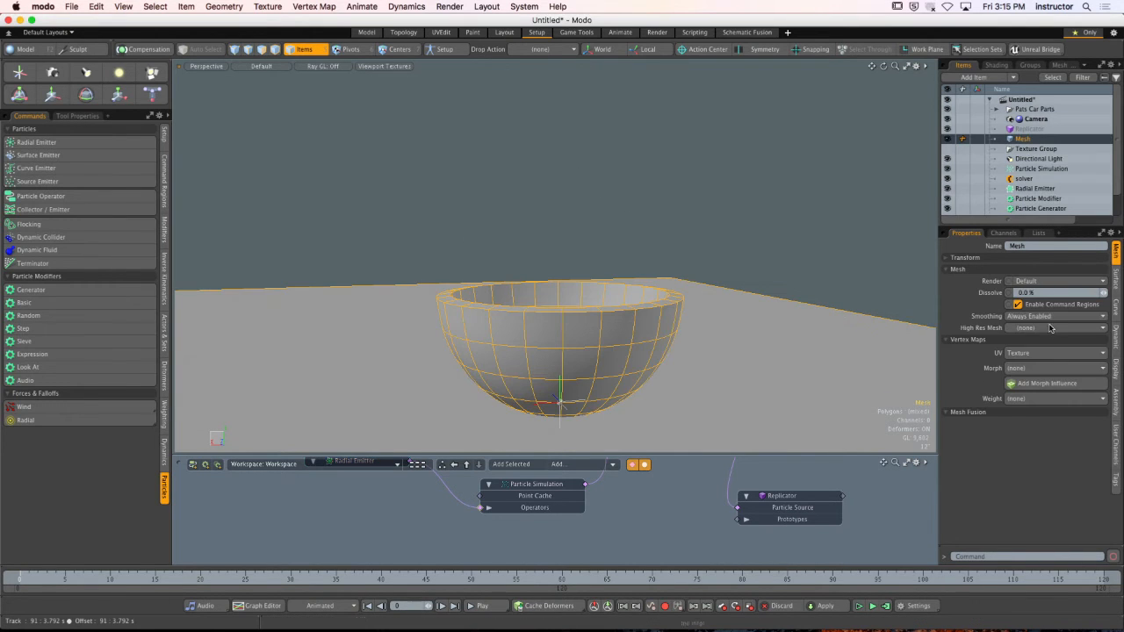
{"action": "left_click", "coordinate": [1115, 335]}
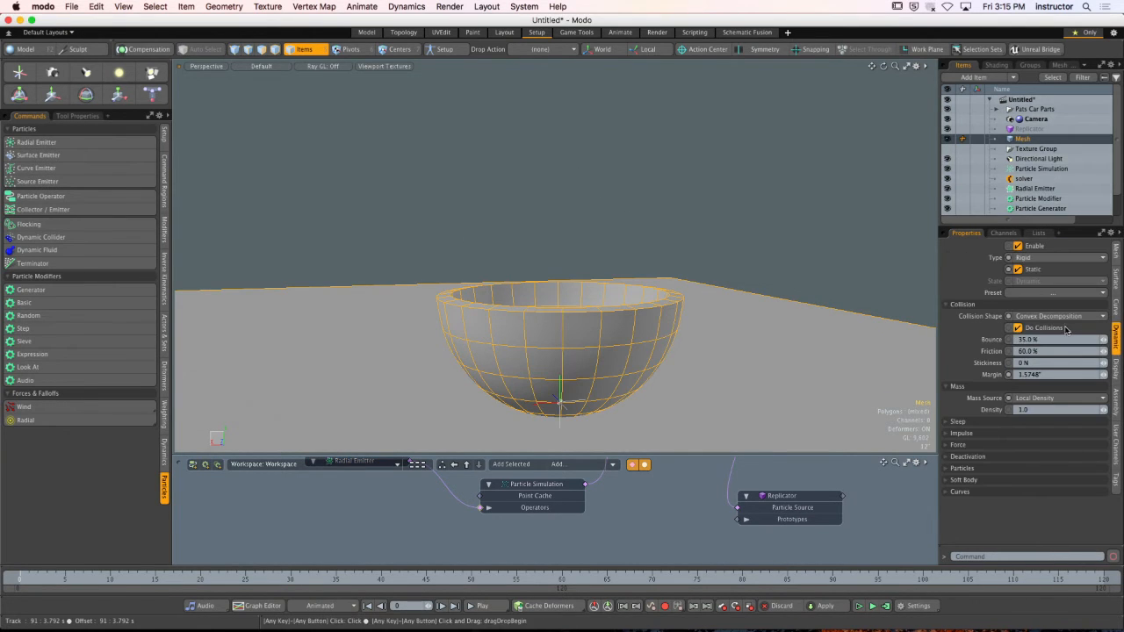
{"action": "left_click", "coordinate": [1068, 315]}
{"action": "left_click", "coordinate": [1044, 305]}
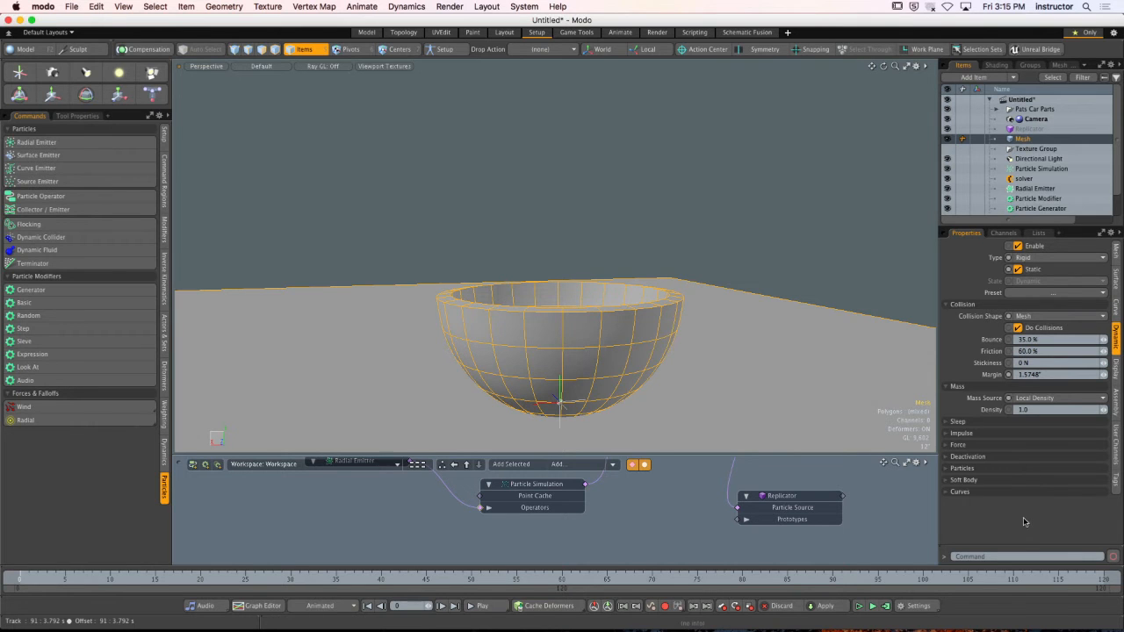
Run the simulation twice, examining the particles in the bowl from the side and from above.
{"action": "left_click", "coordinate": [859, 606]}
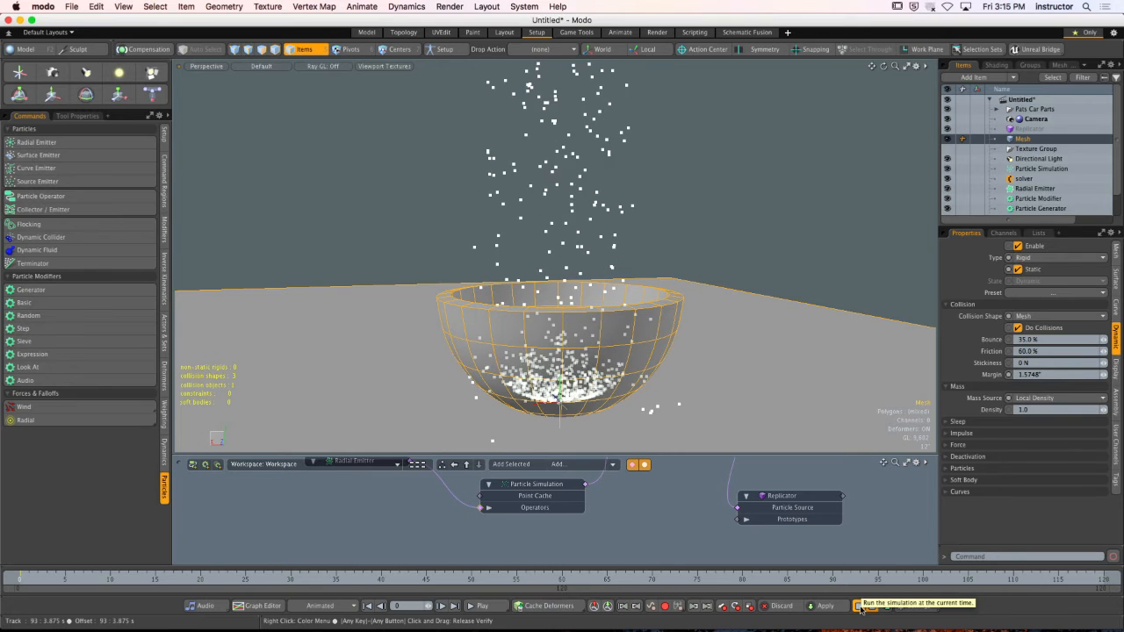
{"action": "left_click", "coordinate": [860, 608]}
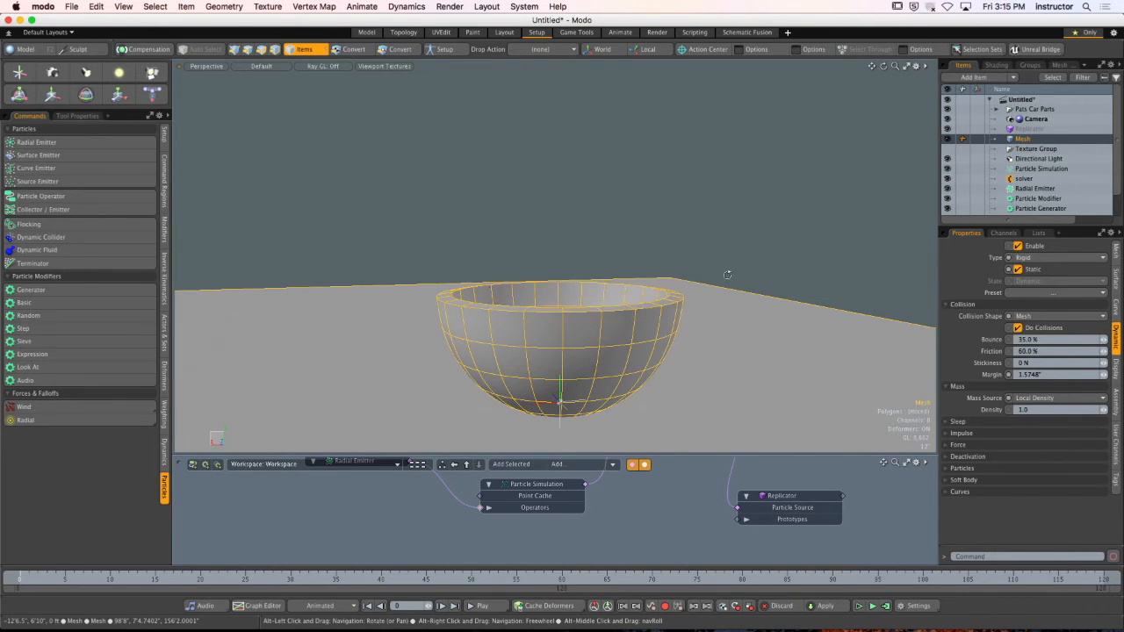
{"action": "left_click_drag", "start_coordinate": [733, 267], "coordinate": [683, 342], "text": "alt"}
{"action": "left_click", "coordinate": [860, 607]}
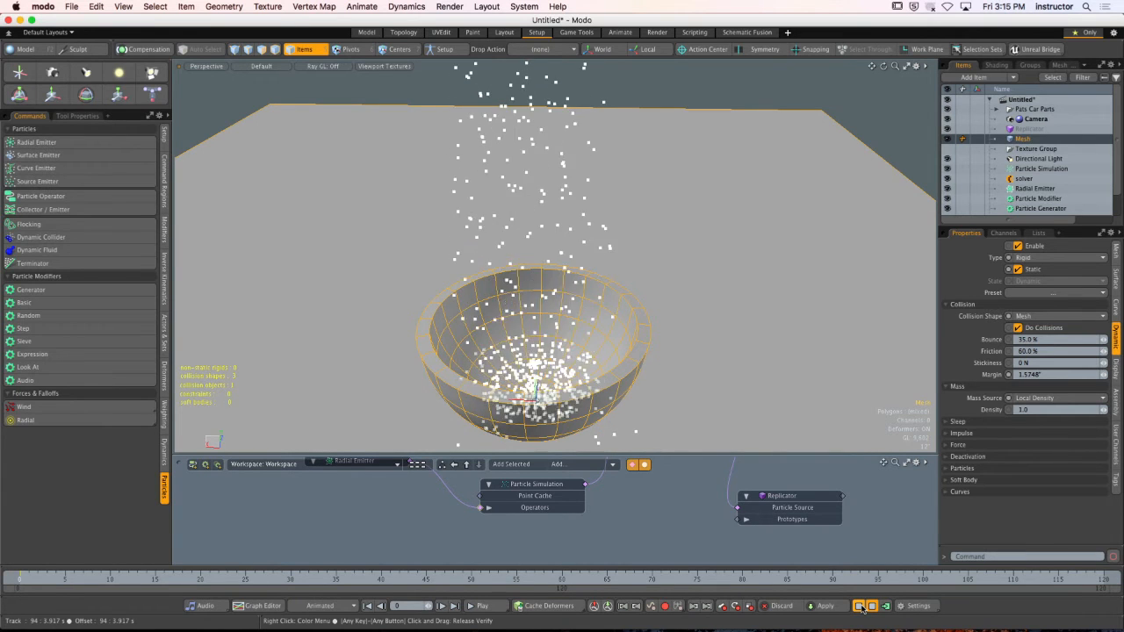
{"action": "left_click", "coordinate": [860, 608]}
Set the bowl mesh's Bounce to 70% and test it with a brief simulation run.
{"action": "left_click_drag", "start_coordinate": [693, 395], "coordinate": [778, 329], "text": "alt"}
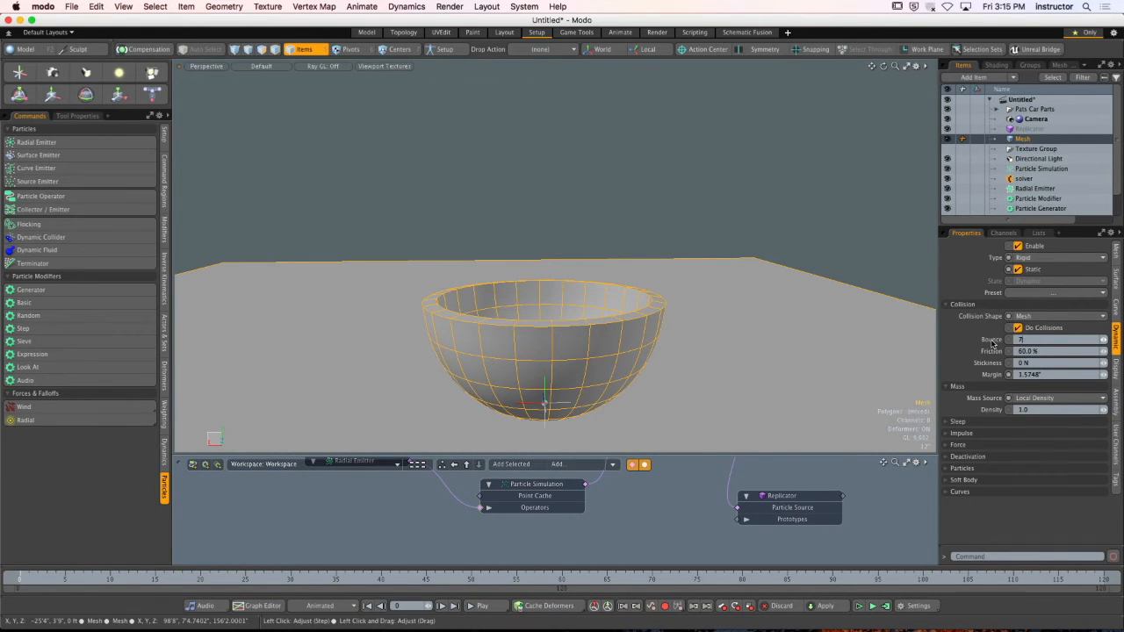
{"action": "left_click", "coordinate": [860, 607]}
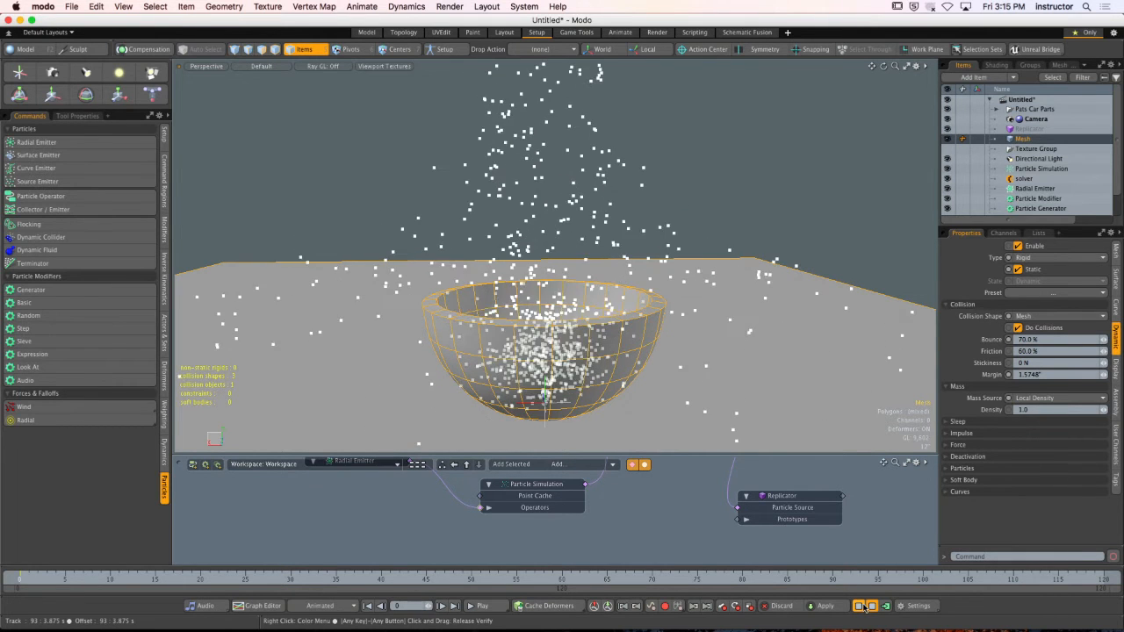
{"action": "left_click", "coordinate": [865, 605]}
Lower the Radial Emitter's Emission Rate to 10 and run the simulation, viewing the bowl from above.
{"action": "scroll", "coordinate": [680, 283], "scroll_direction": "down", "scroll_amount": 5}
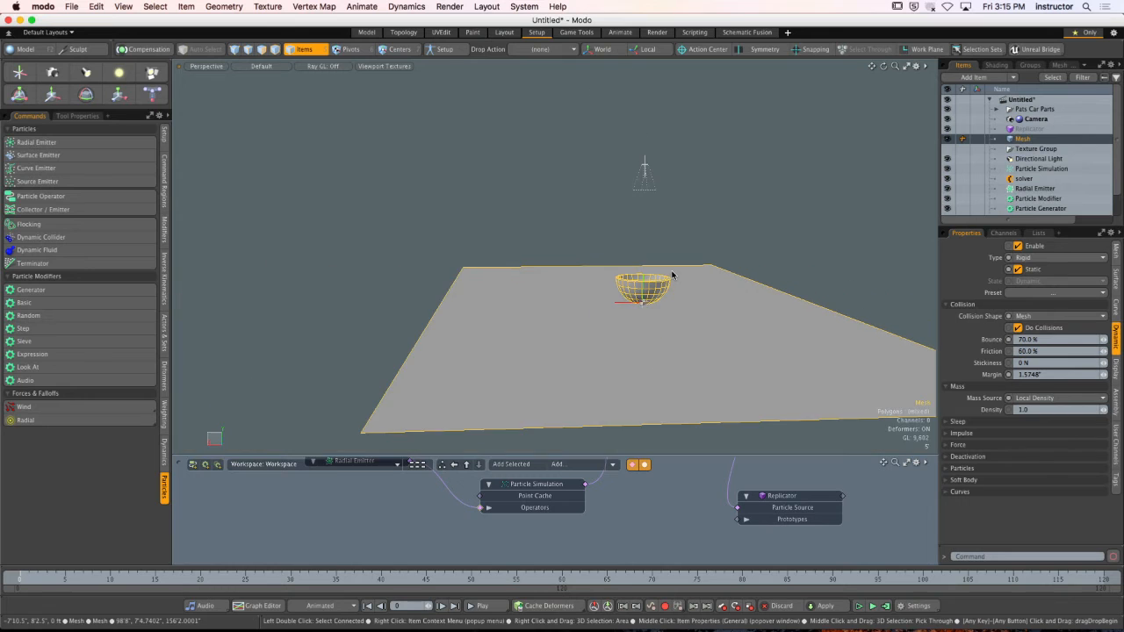
{"action": "scroll", "coordinate": [673, 274], "scroll_direction": "up", "scroll_amount": 2}
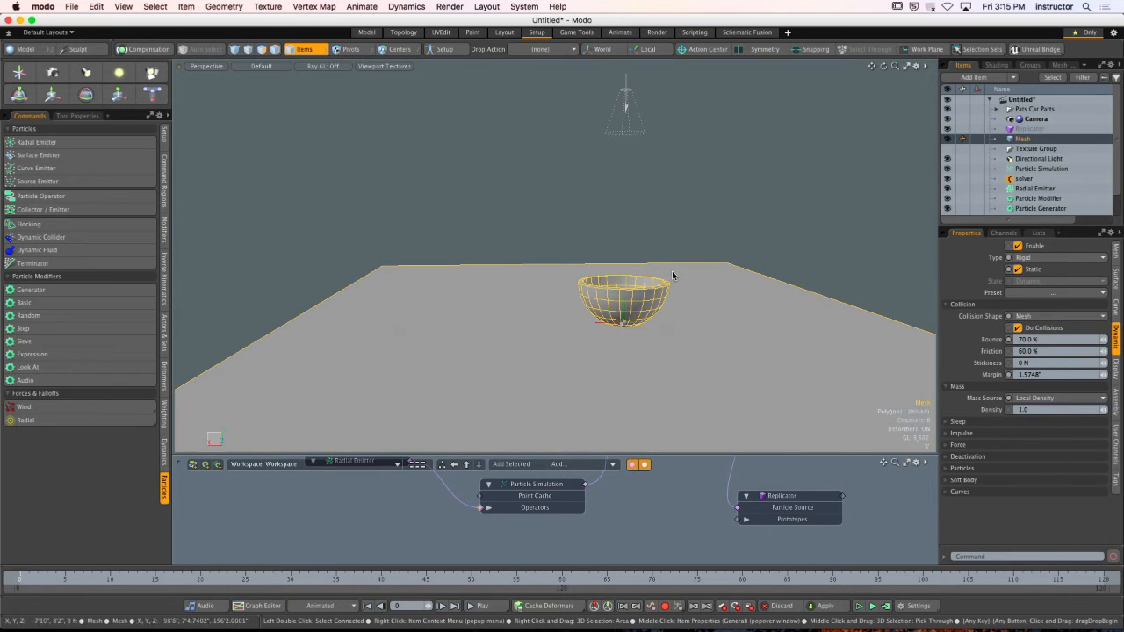
{"action": "left_click", "coordinate": [1037, 188]}
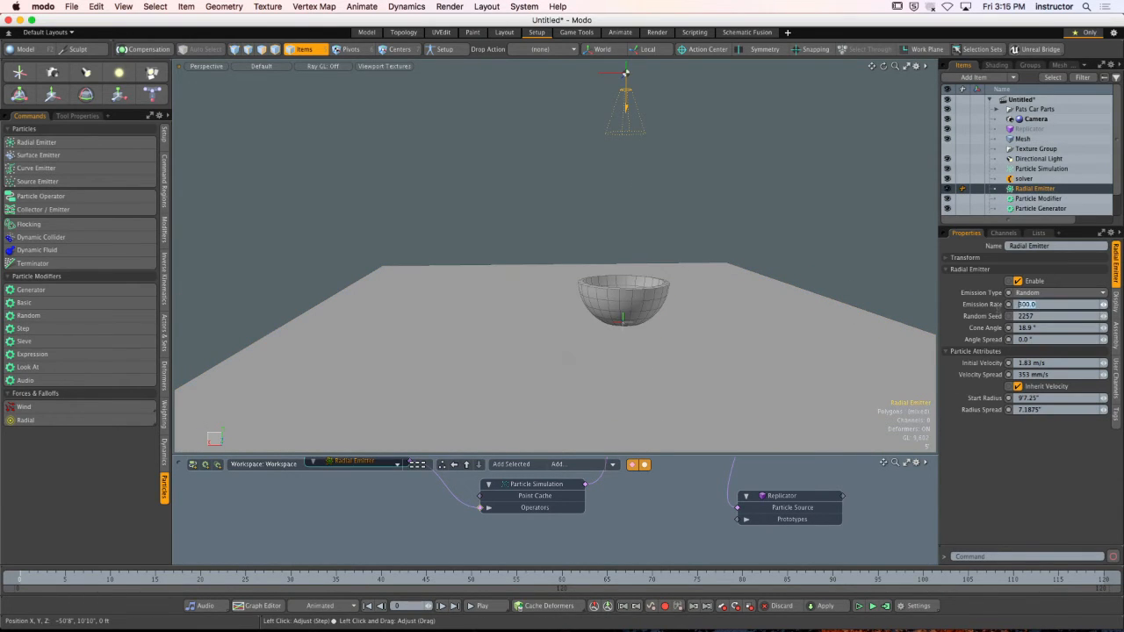
{"action": "left_click", "coordinate": [859, 606]}
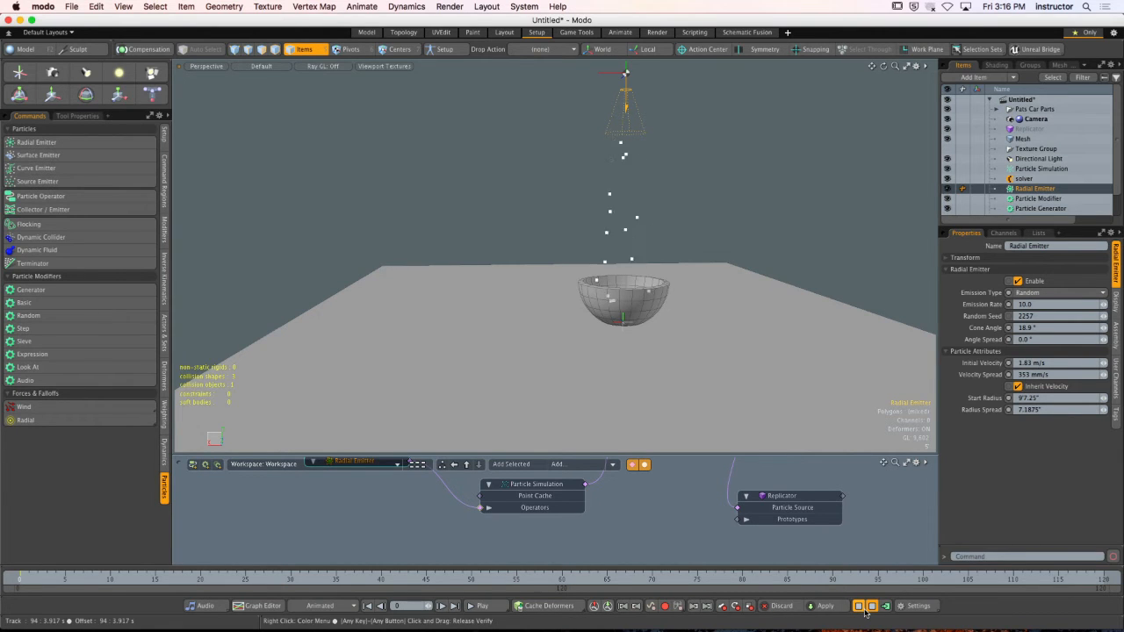
{"action": "left_click_drag", "start_coordinate": [670, 287], "coordinate": [647, 335], "text": "alt"}
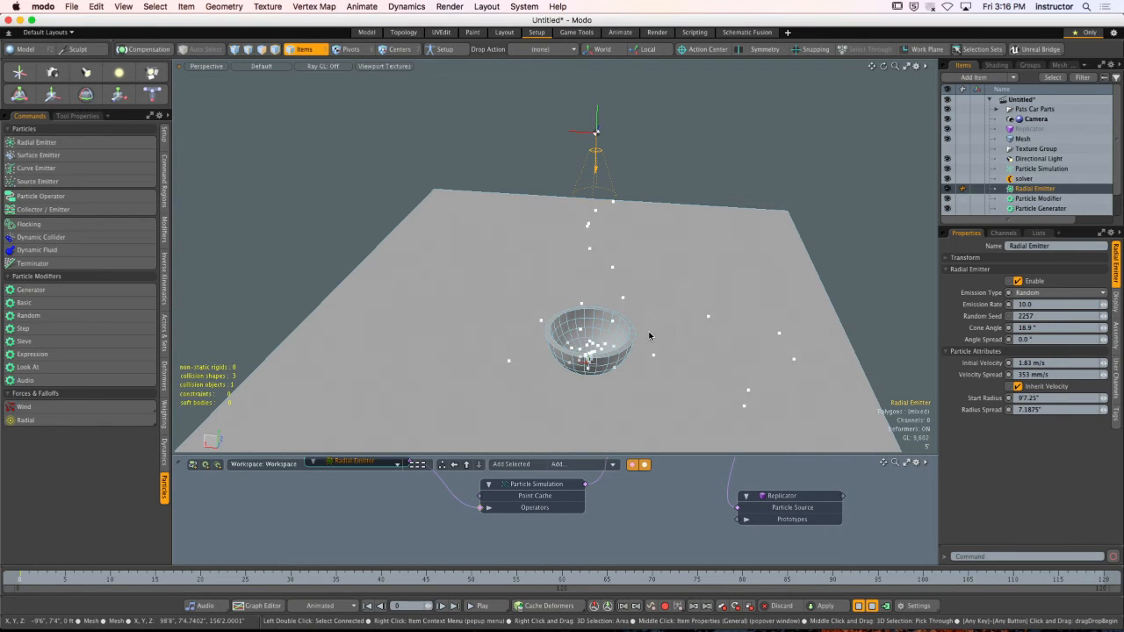
Stop the simulation, add a cube mesh at the bowl's base, and select it as an item.
{"action": "left_click", "coordinate": [860, 605]}
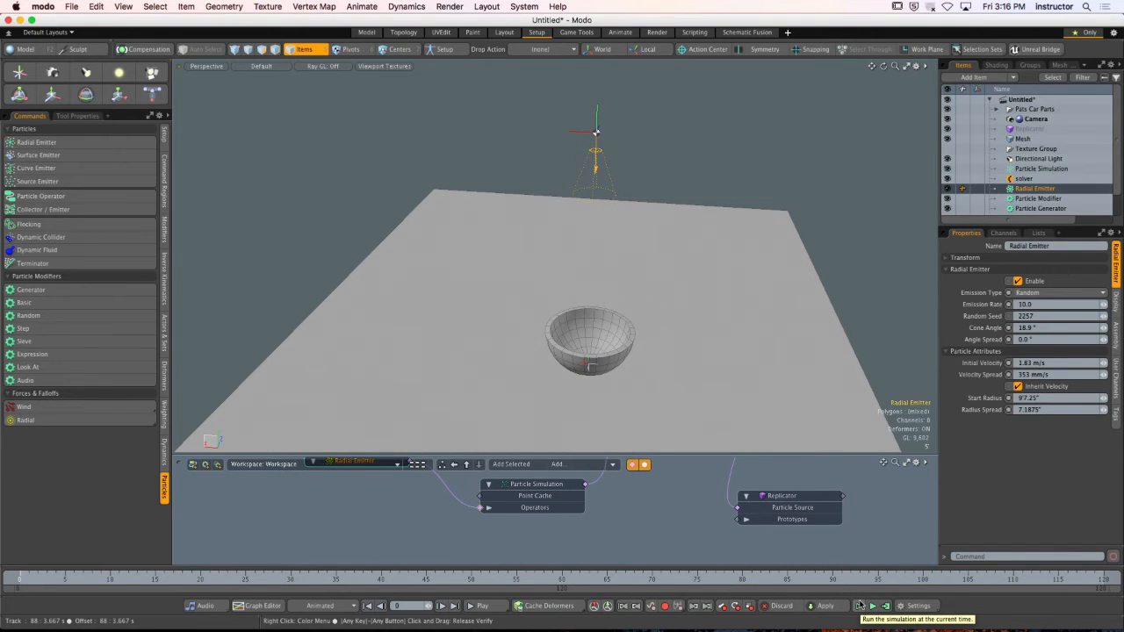
{"action": "left_click_drag", "start_coordinate": [672, 298], "coordinate": [650, 250], "text": "alt"}
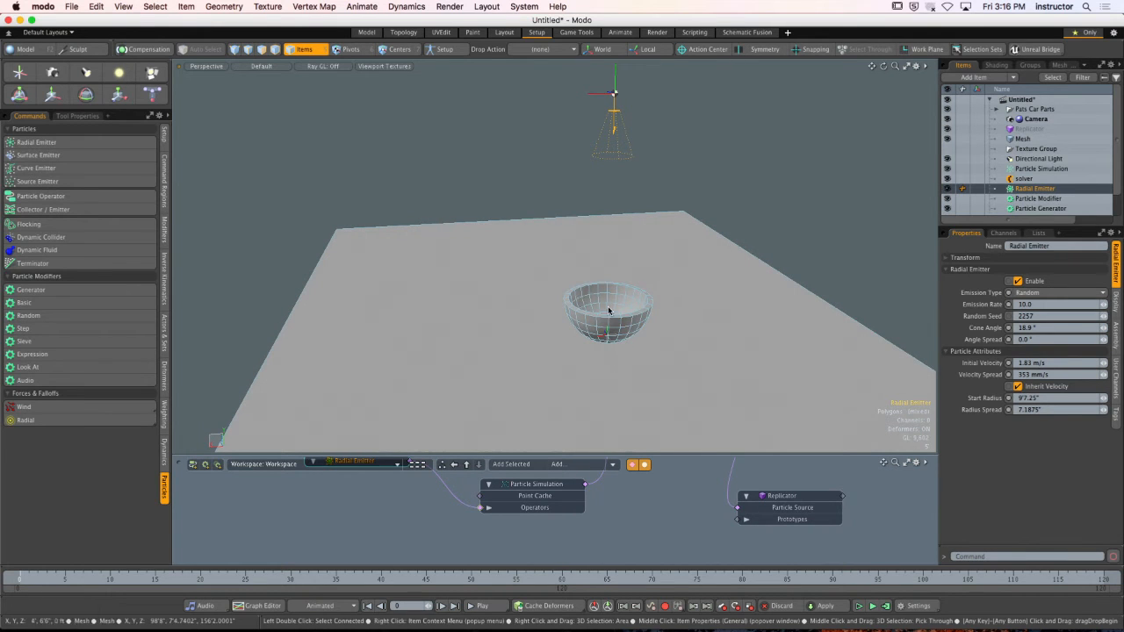
{"action": "left_click", "coordinate": [25, 49]}
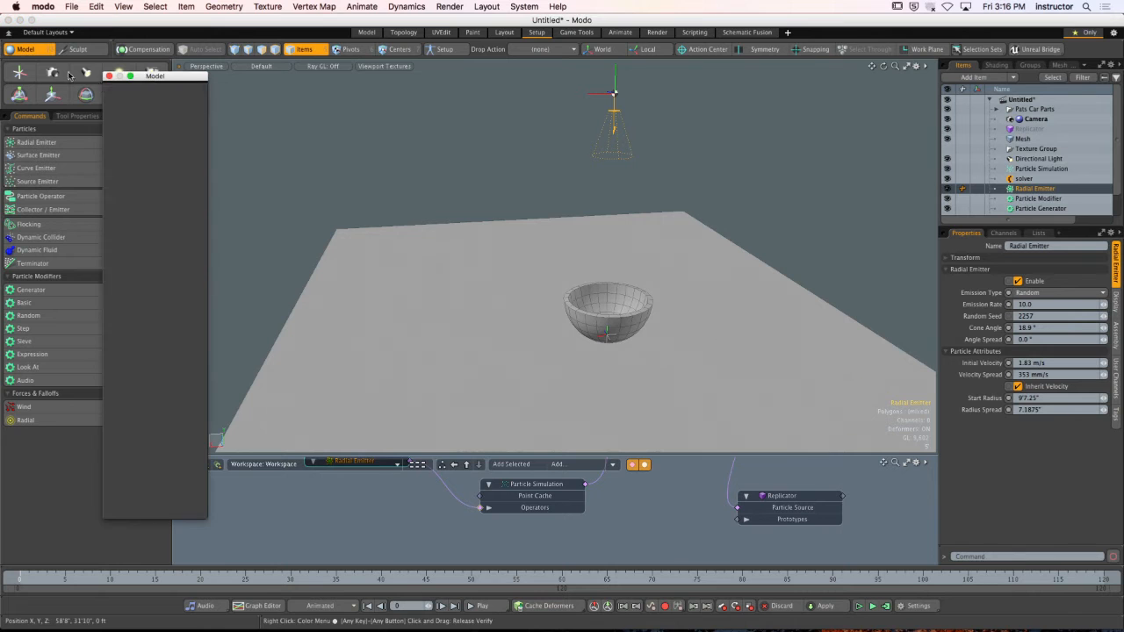
{"action": "left_click", "coordinate": [115, 99]}
{"action": "left_click_drag", "start_coordinate": [619, 342], "coordinate": [586, 345], "text": "alt"}
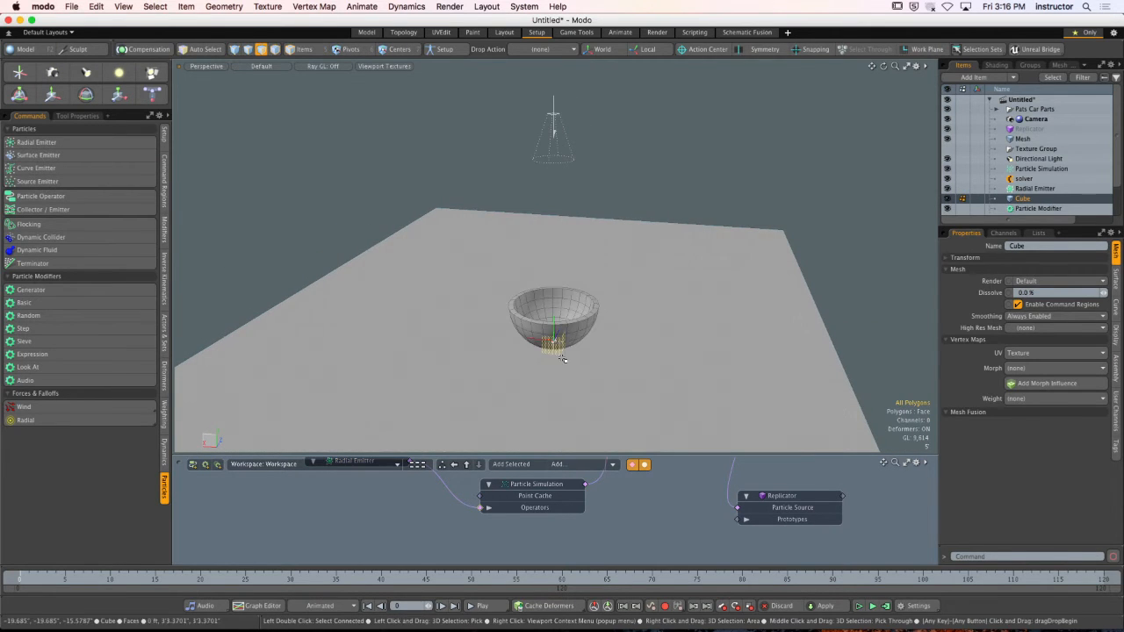
{"action": "scroll", "coordinate": [562, 355], "scroll_direction": "up", "scroll_amount": 5}
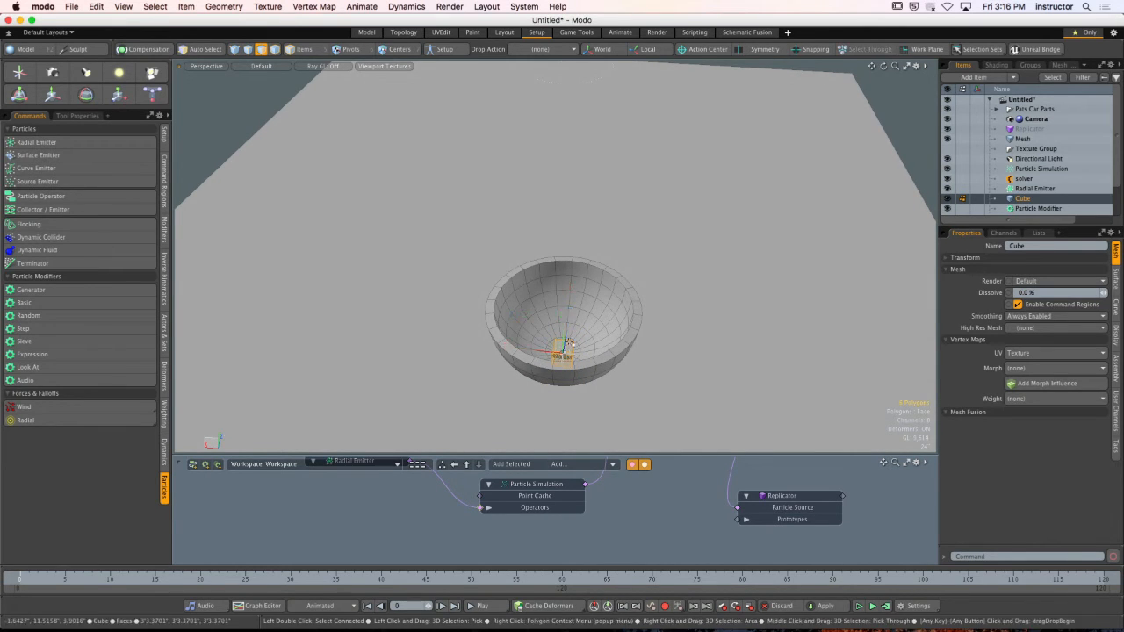
{"action": "left_click_drag", "start_coordinate": [541, 366], "coordinate": [573, 320], "text": "alt"}
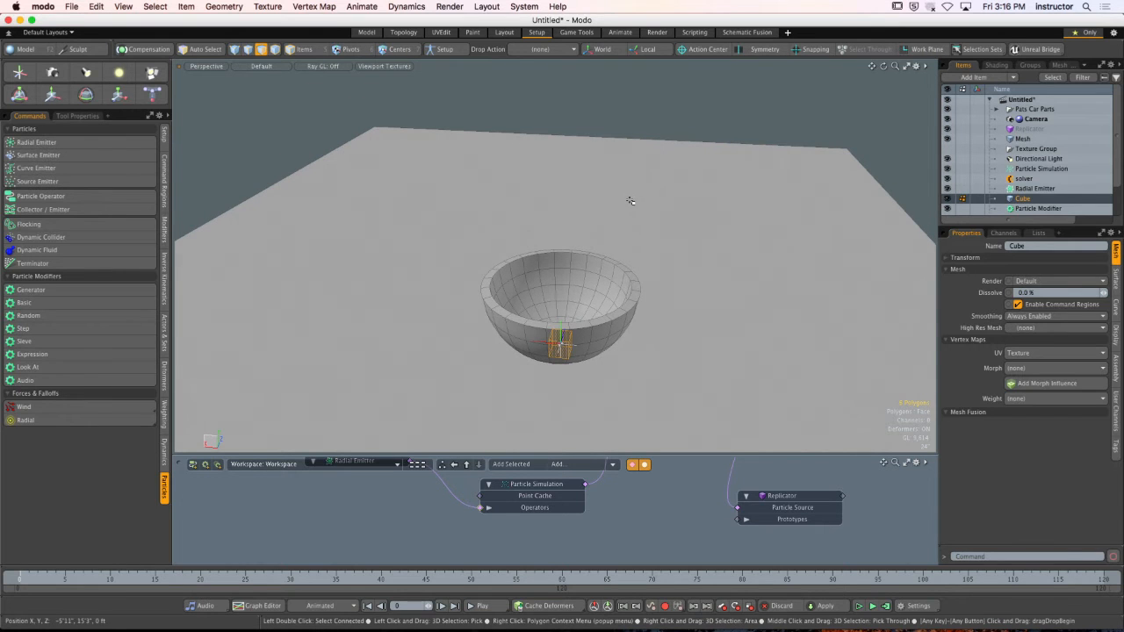
{"action": "key", "text": "5"}
{"action": "left_click", "coordinate": [675, 97]}
{"action": "left_click", "coordinate": [1026, 201]}
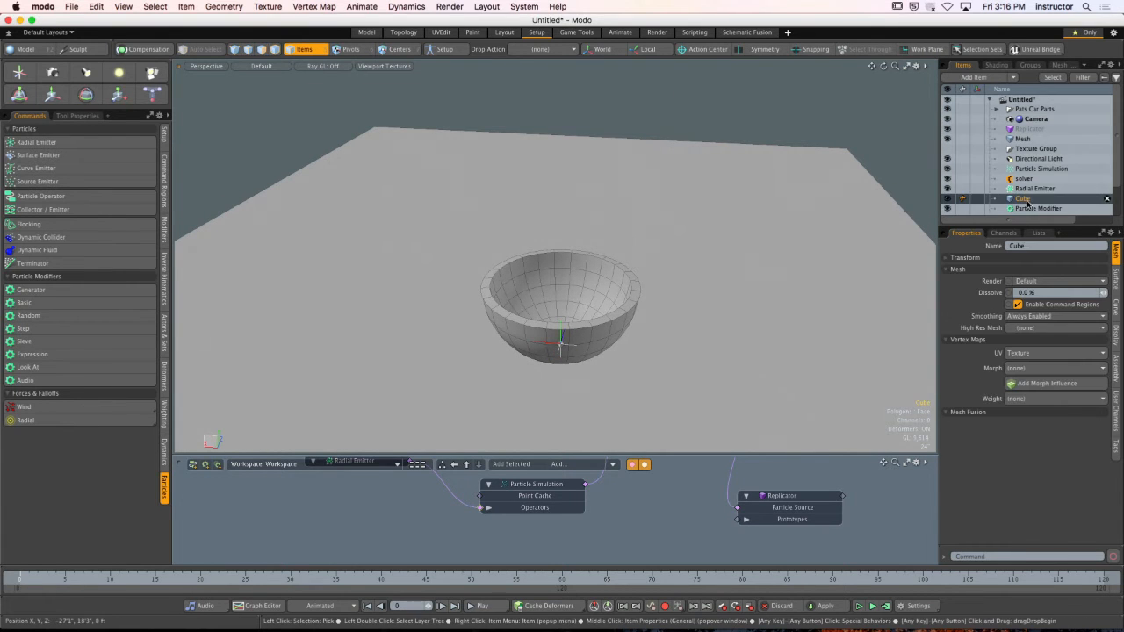
Set the Replicator's Prototype to Cube and hide the original cube mesh.
{"action": "left_click", "coordinate": [1028, 129]}
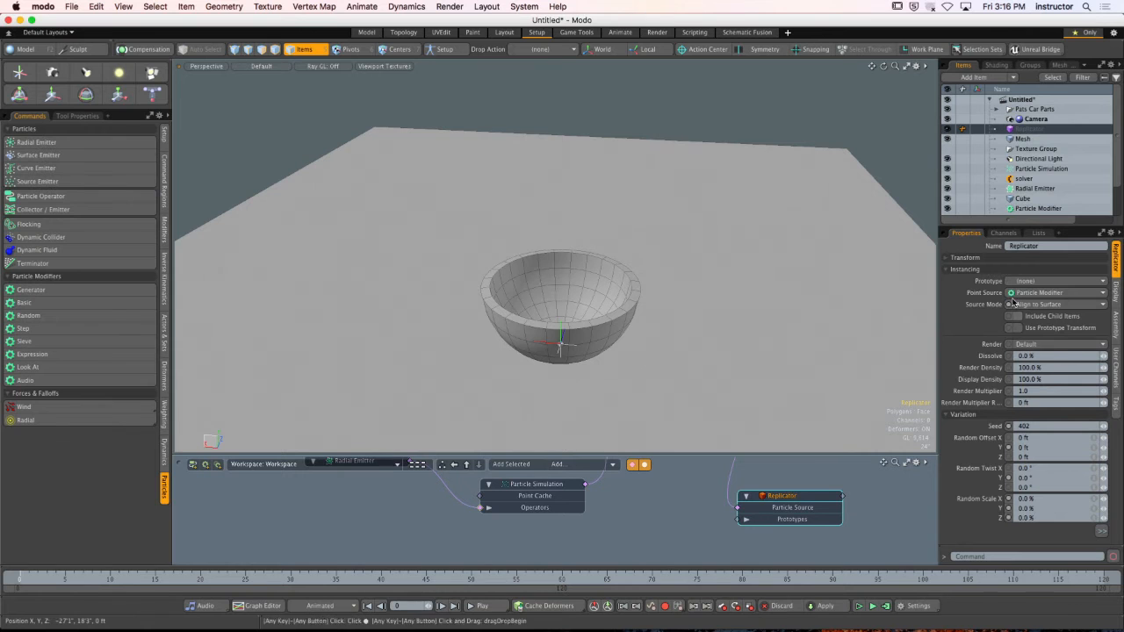
{"action": "left_click", "coordinate": [1056, 280]}
{"action": "left_click", "coordinate": [1018, 326]}
{"action": "left_click_drag", "start_coordinate": [804, 338], "coordinate": [636, 353], "text": "alt"}
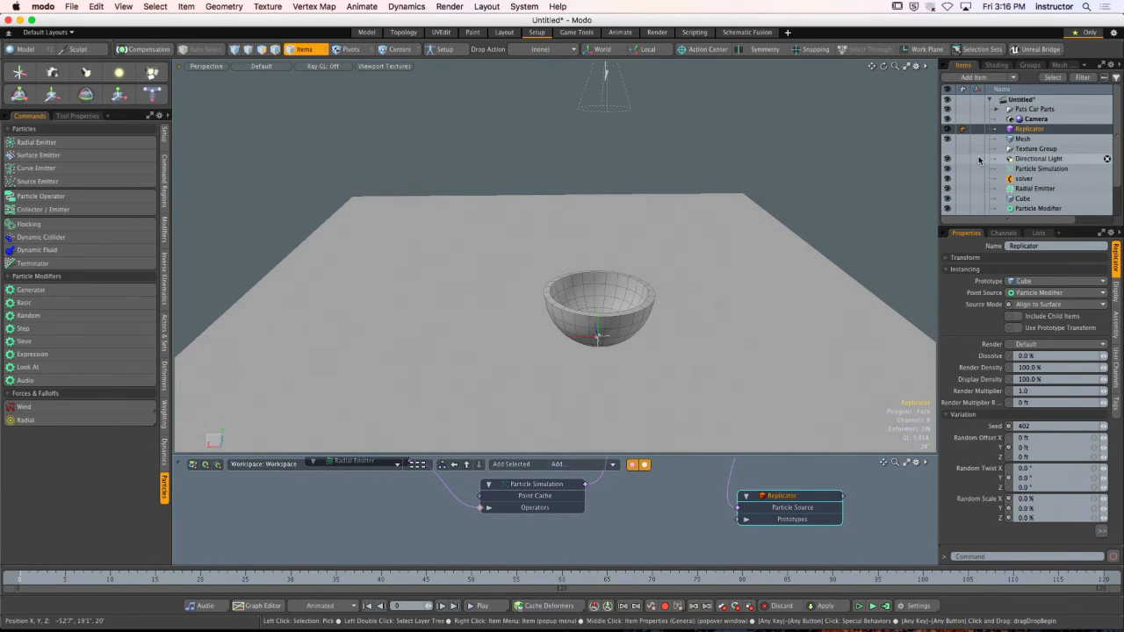
{"action": "left_click", "coordinate": [948, 199]}
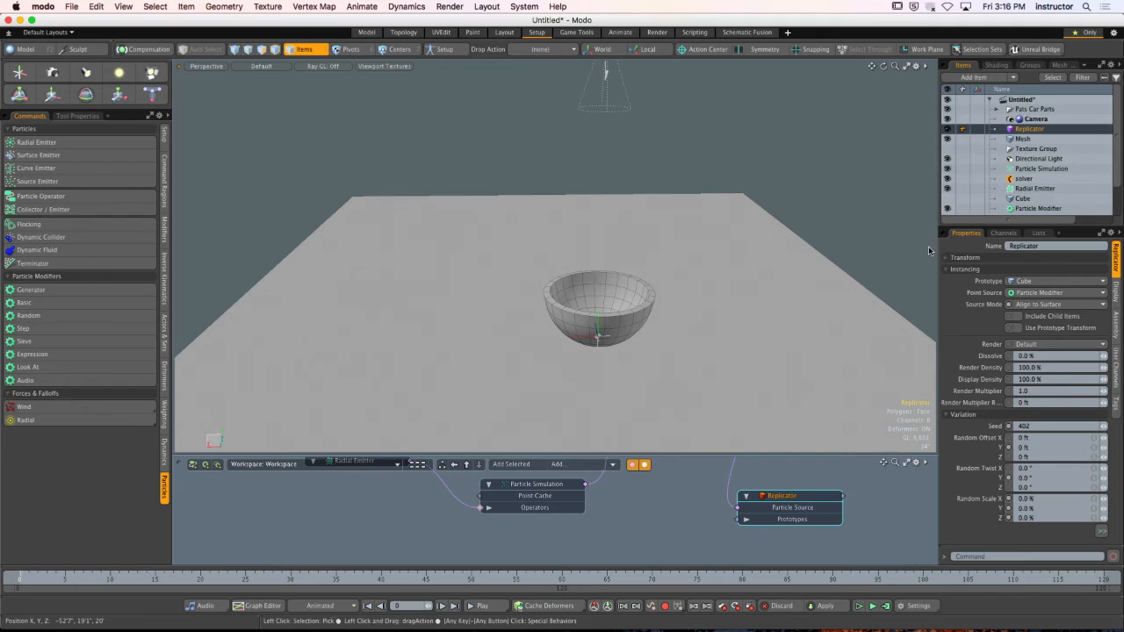
Test the simulation with the replicated cubes, and reveal the node linked to the Replicator's Prototypes in the schematic.
{"action": "left_click", "coordinate": [860, 606]}
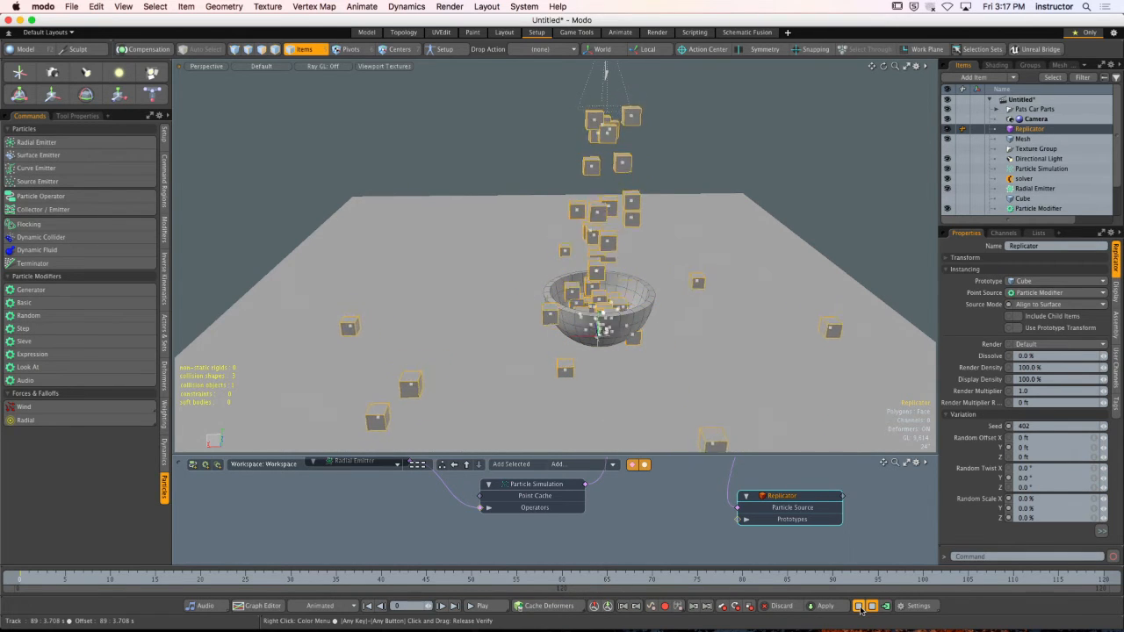
{"action": "left_click", "coordinate": [860, 607]}
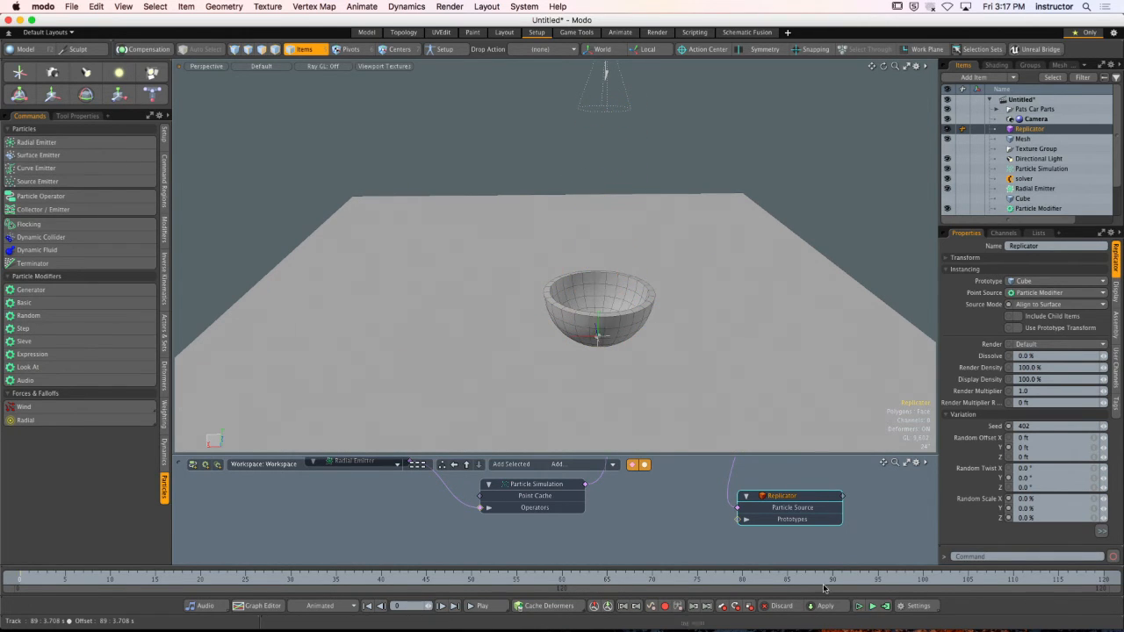
{"action": "left_click", "coordinate": [742, 520]}
{"action": "left_click", "coordinate": [1023, 139]}
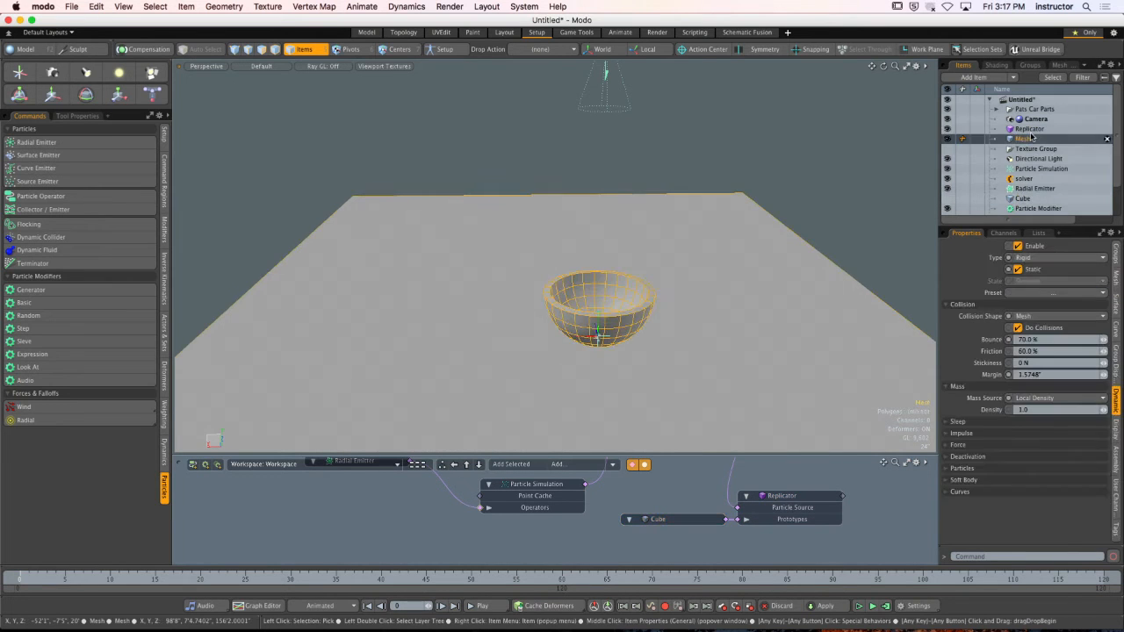
{"action": "left_click", "coordinate": [1030, 129]}
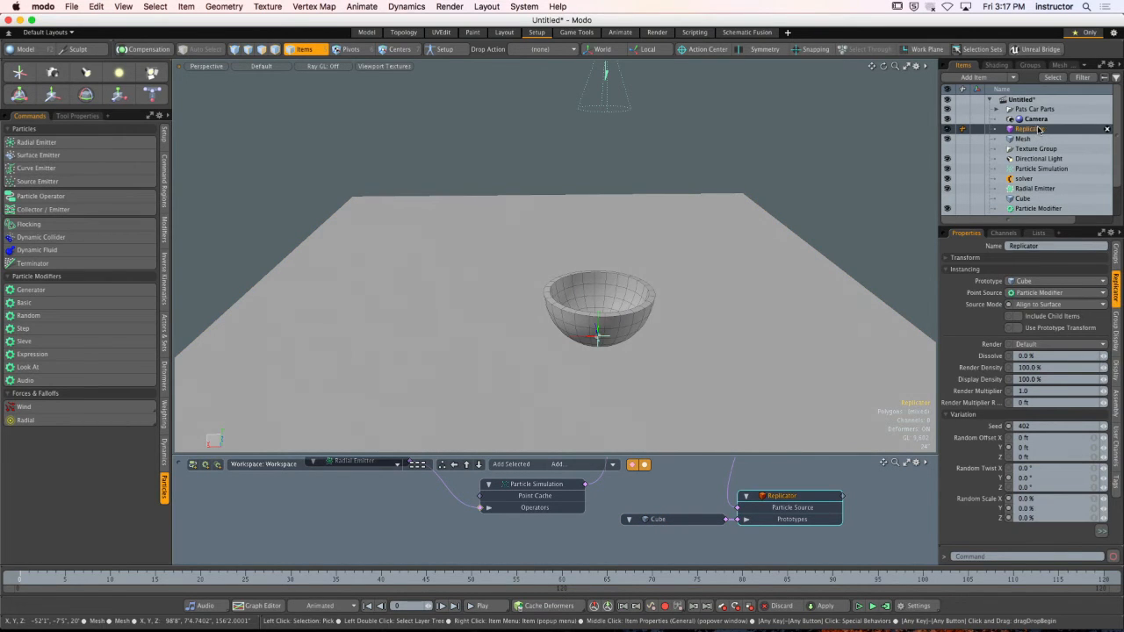
Add a Dynamic Replicator item to the scene and test the simulation, viewing the bowl from another side.
{"action": "left_click_drag", "start_coordinate": [939, 125], "coordinate": [904, 127]}
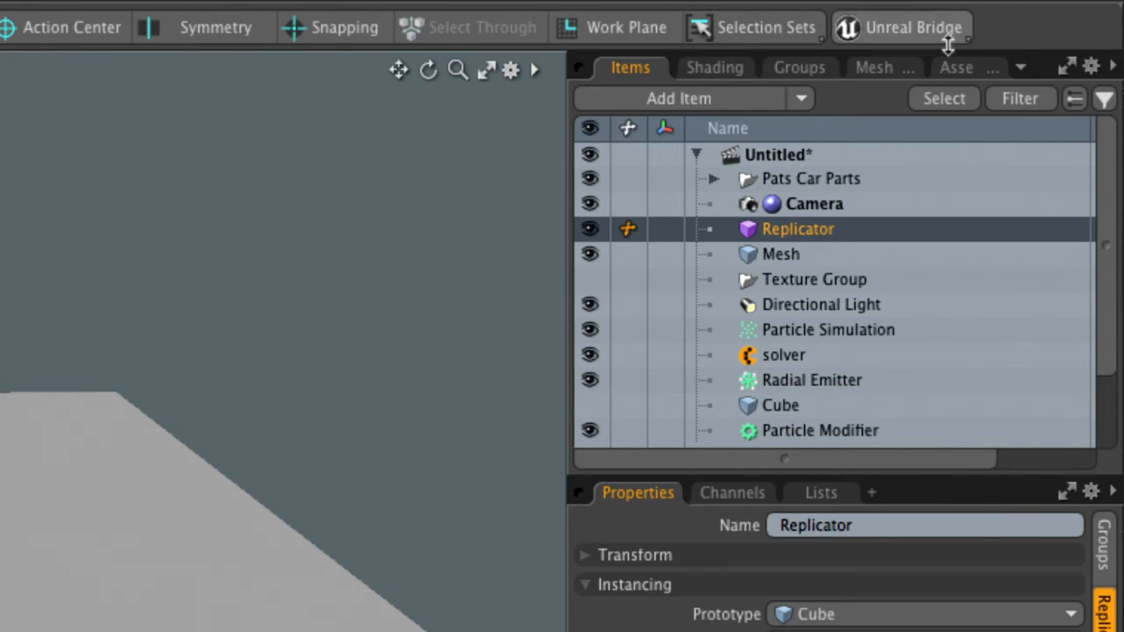
{"action": "left_click", "coordinate": [800, 99]}
{"action": "mouse_move", "coordinate": [799, 233]}
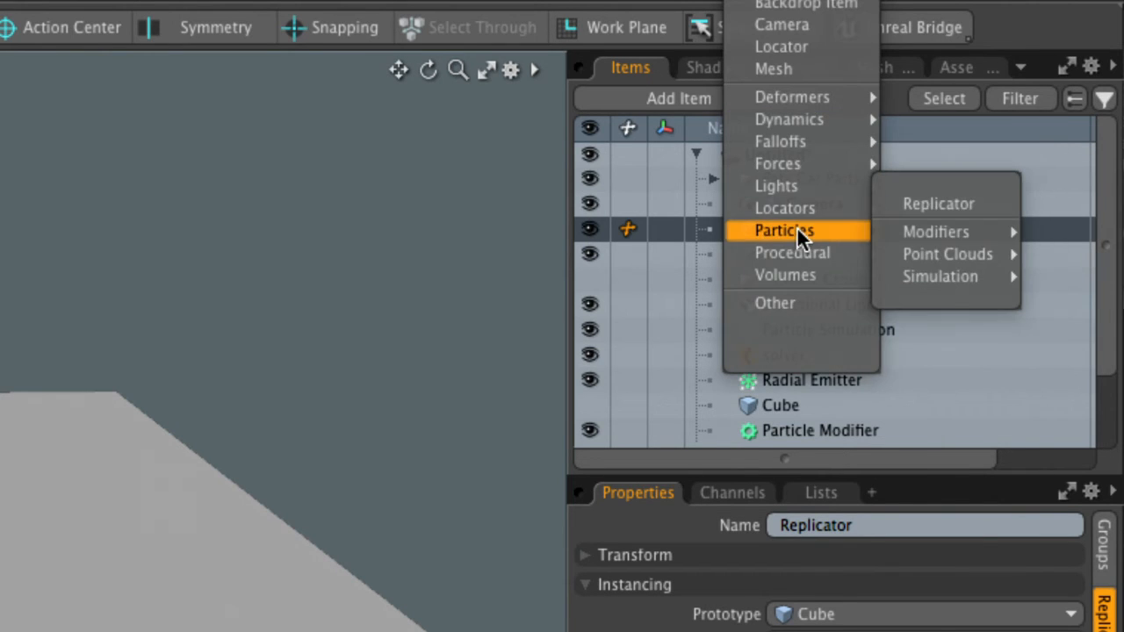
{"action": "mouse_move", "coordinate": [908, 274]}
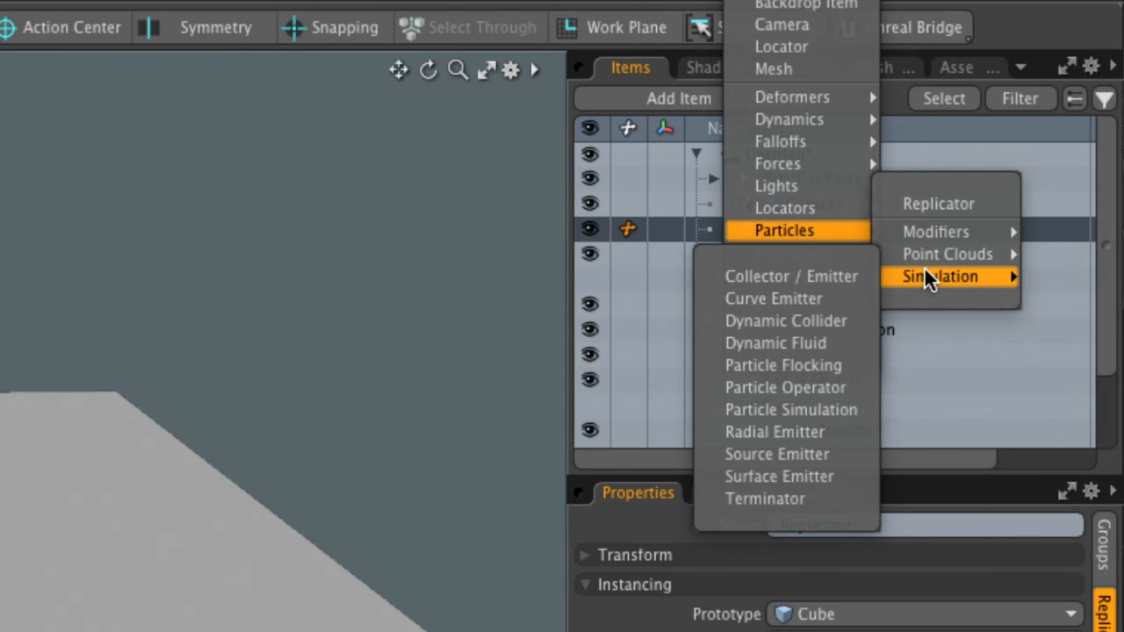
{"action": "mouse_move", "coordinate": [938, 255]}
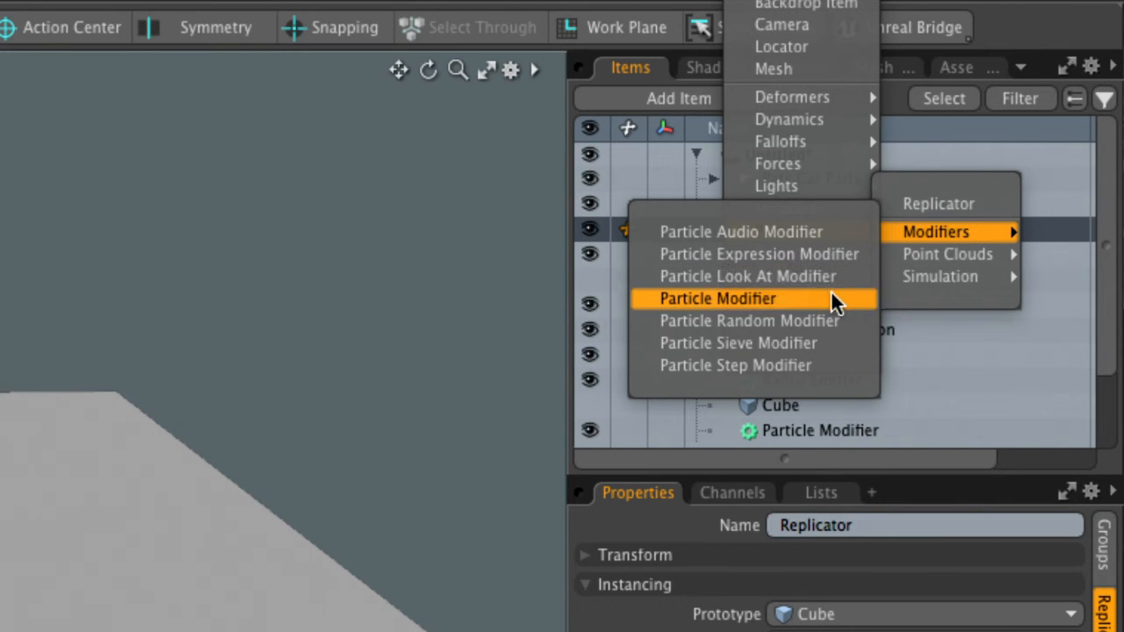
{"action": "mouse_move", "coordinate": [938, 254]}
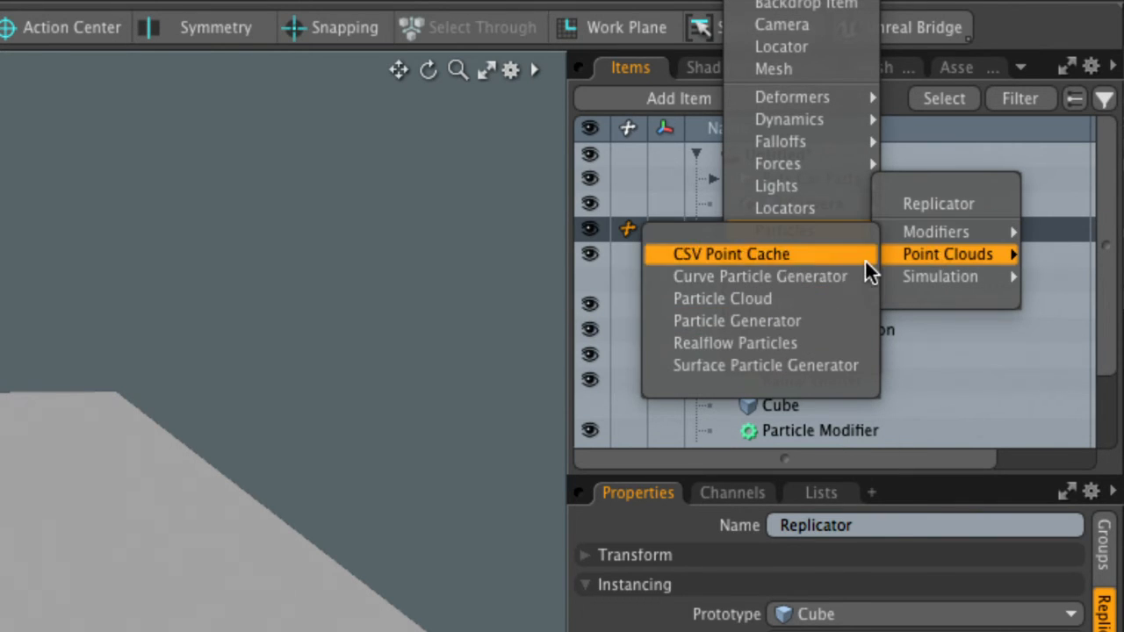
{"action": "mouse_move", "coordinate": [936, 275]}
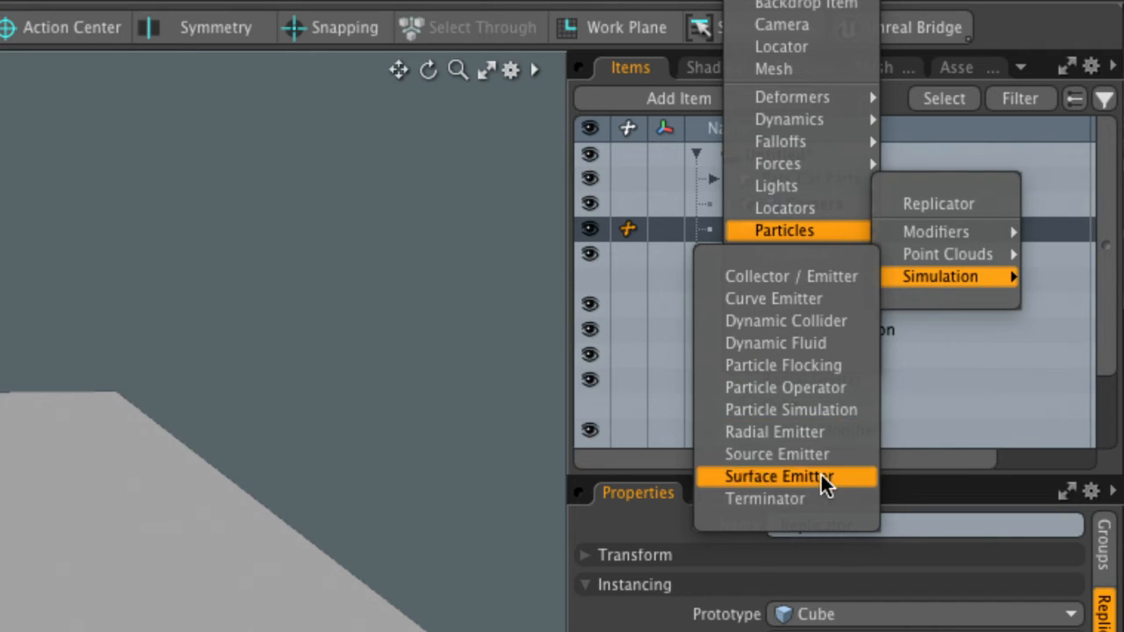
{"action": "mouse_move", "coordinate": [829, 276]}
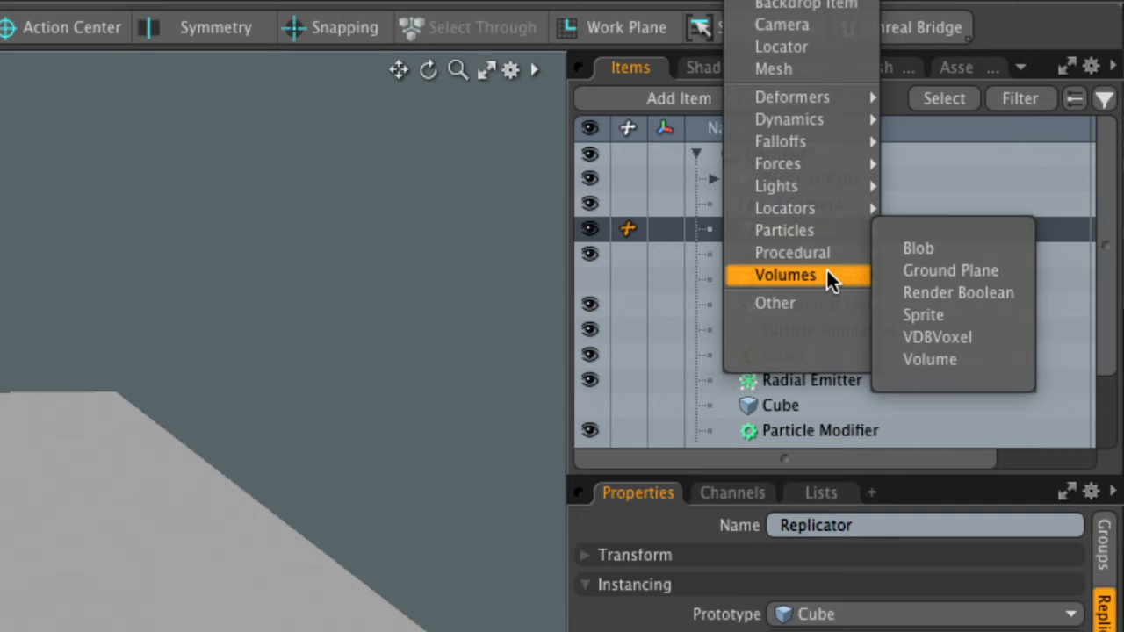
{"action": "mouse_move", "coordinate": [856, 133]}
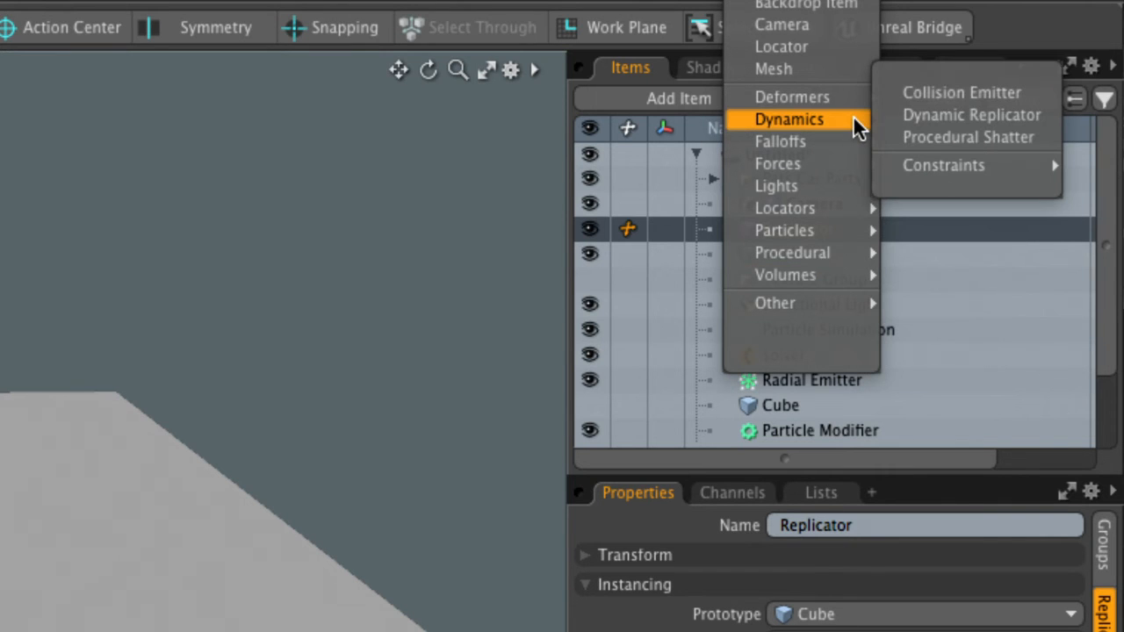
{"action": "left_click", "coordinate": [966, 123]}
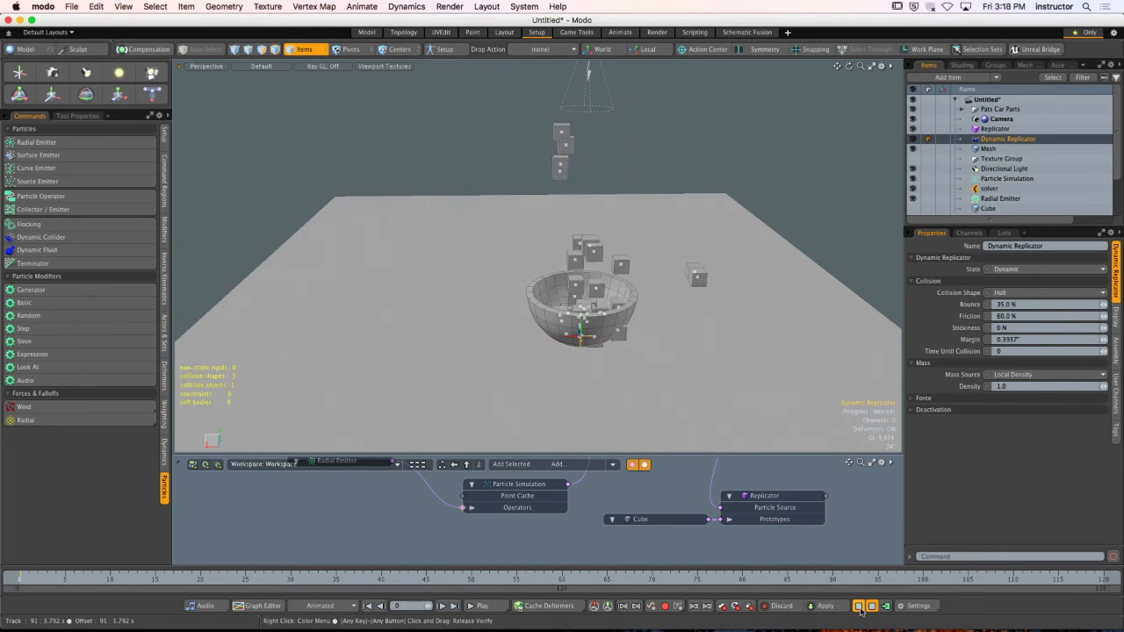
{"action": "left_click_drag", "start_coordinate": [769, 266], "coordinate": [469, 208], "text": "alt"}
{"action": "left_click", "coordinate": [860, 606]}
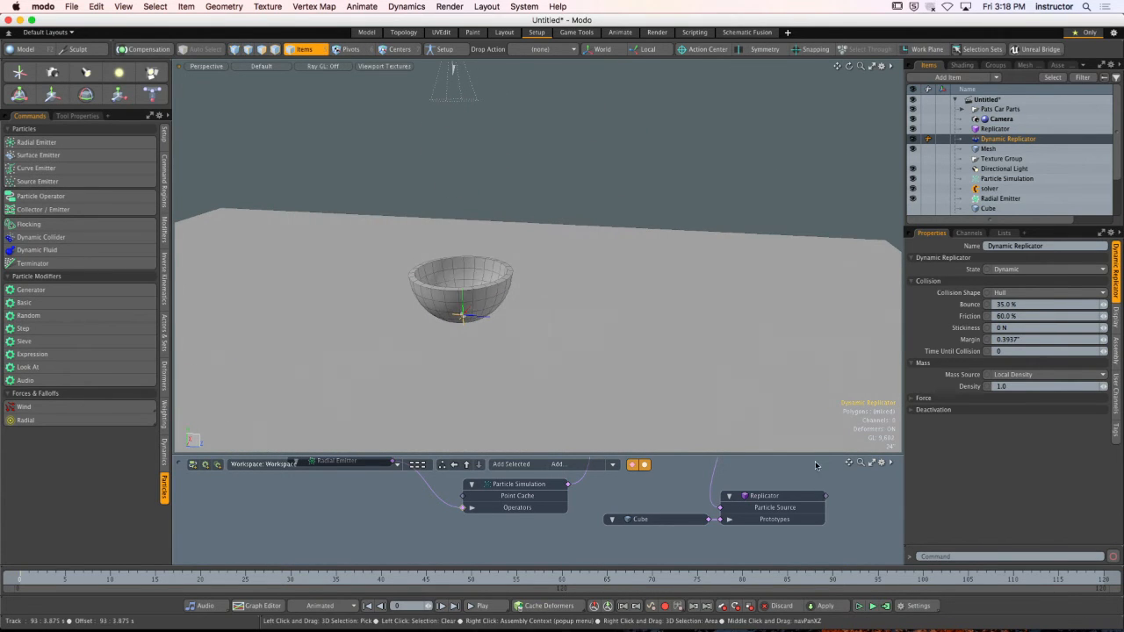
Enlarge the schematic and reveal the Dynamic Collider, Dynamic Replicator, solver and Mesh nodes linked to the Particle Simulation.
{"action": "left_click_drag", "start_coordinate": [812, 453], "coordinate": [850, 306]}
{"action": "scroll", "coordinate": [713, 394], "scroll_direction": "down", "scroll_amount": 2}
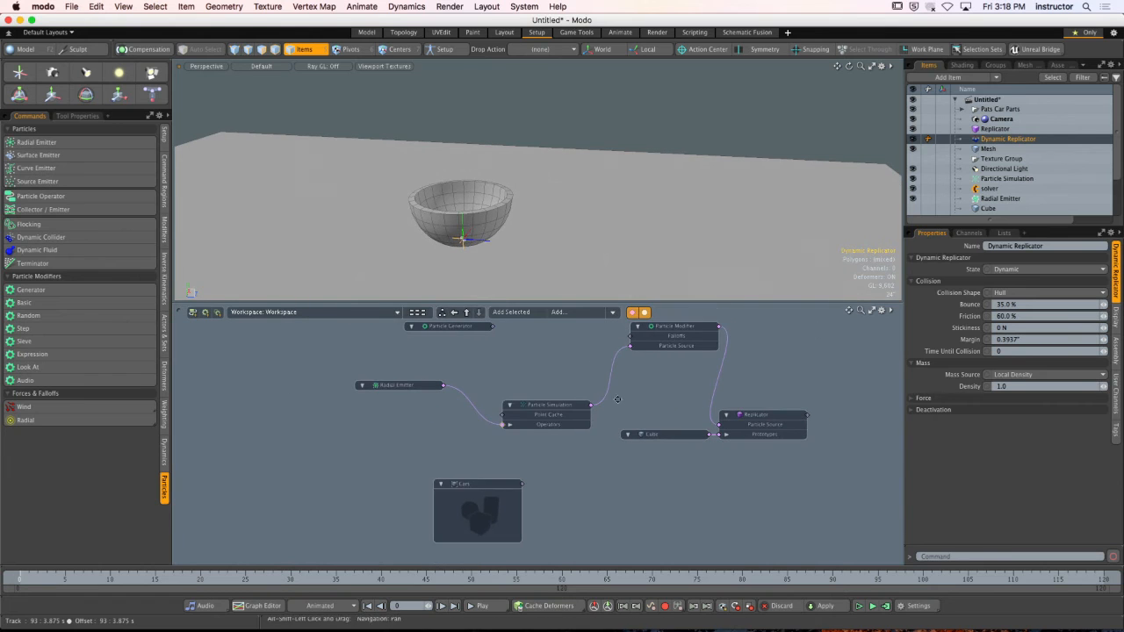
{"action": "double_click", "coordinate": [501, 426]}
{"action": "left_click_drag", "start_coordinate": [451, 420], "coordinate": [711, 502]}
{"action": "left_click", "coordinate": [389, 426]}
{"action": "double_click", "coordinate": [383, 428]}
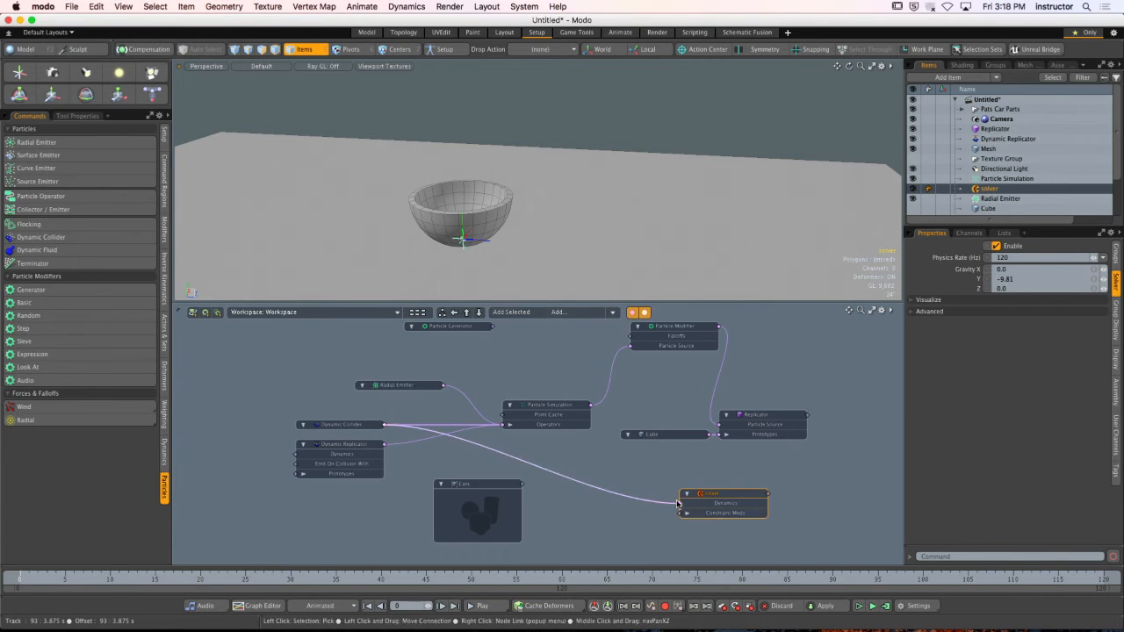
{"action": "double_click", "coordinate": [677, 504]}
Rearrange the Cars, Mesh and Dynamic Collider nodes so the schematic links are clearly separated.
{"action": "left_click_drag", "start_coordinate": [520, 488], "coordinate": [431, 526]}
{"action": "left_click_drag", "start_coordinate": [620, 500], "coordinate": [531, 539]}
{"action": "left_click_drag", "start_coordinate": [446, 479], "coordinate": [475, 453], "text": "alt"}
{"action": "left_click_drag", "start_coordinate": [386, 401], "coordinate": [384, 394]}
{"action": "left_click", "coordinate": [377, 393]}
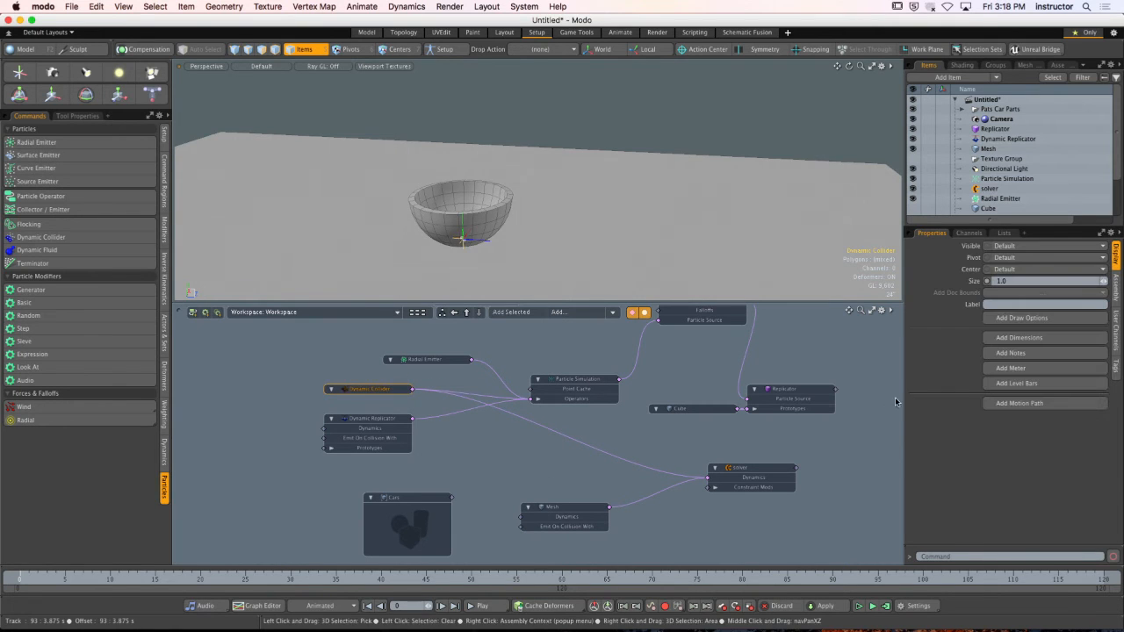
Select the Dynamic Replicator and run the simulation, examining the cubes from a distance and close to the bowl.
{"action": "left_click", "coordinate": [1007, 139]}
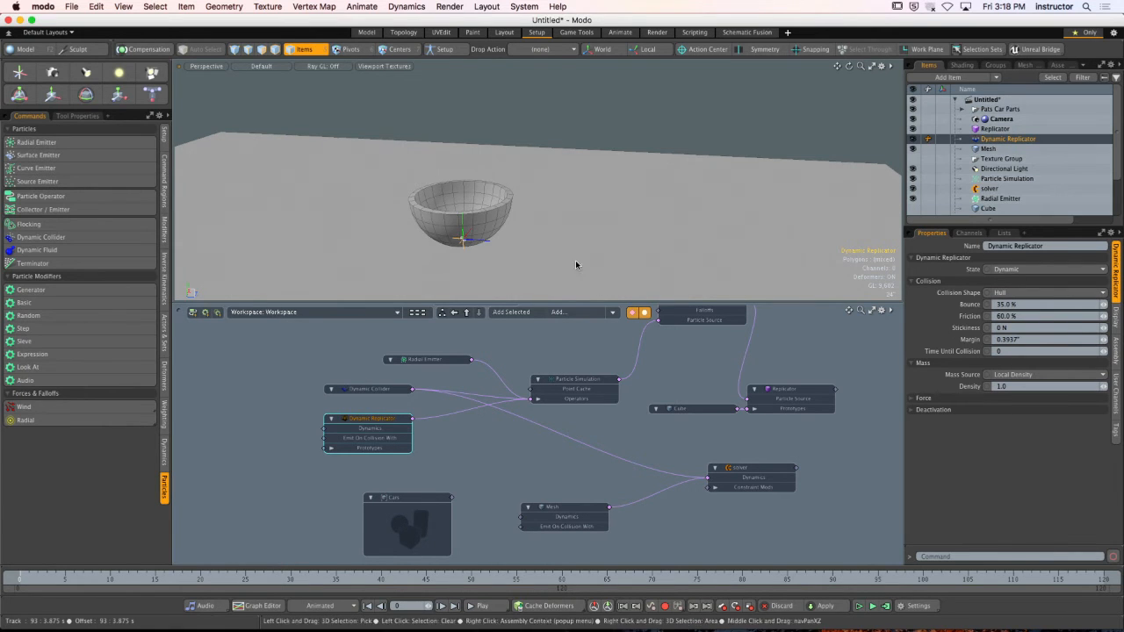
{"action": "left_click_drag", "start_coordinate": [602, 286], "coordinate": [562, 210], "text": "alt"}
{"action": "left_click_drag", "start_coordinate": [562, 211], "coordinate": [716, 434], "text": "alt"}
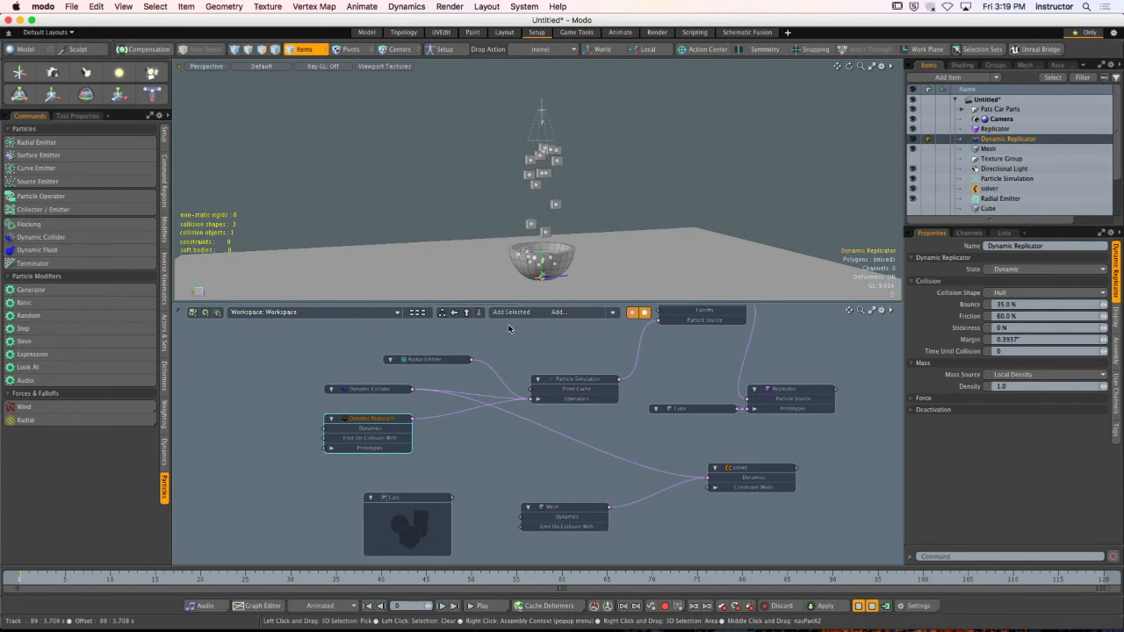
{"action": "scroll", "coordinate": [554, 252], "scroll_direction": "up", "scroll_amount": 6}
{"action": "left_click_drag", "start_coordinate": [554, 253], "coordinate": [505, 255], "text": "alt"}
{"action": "scroll", "coordinate": [491, 237], "scroll_direction": "down", "scroll_amount": 4}
Relink the Dynamic Replicator's output from the Particle Simulation's Operators to the solver's Dynamics input.
{"action": "left_click", "coordinate": [417, 485]}
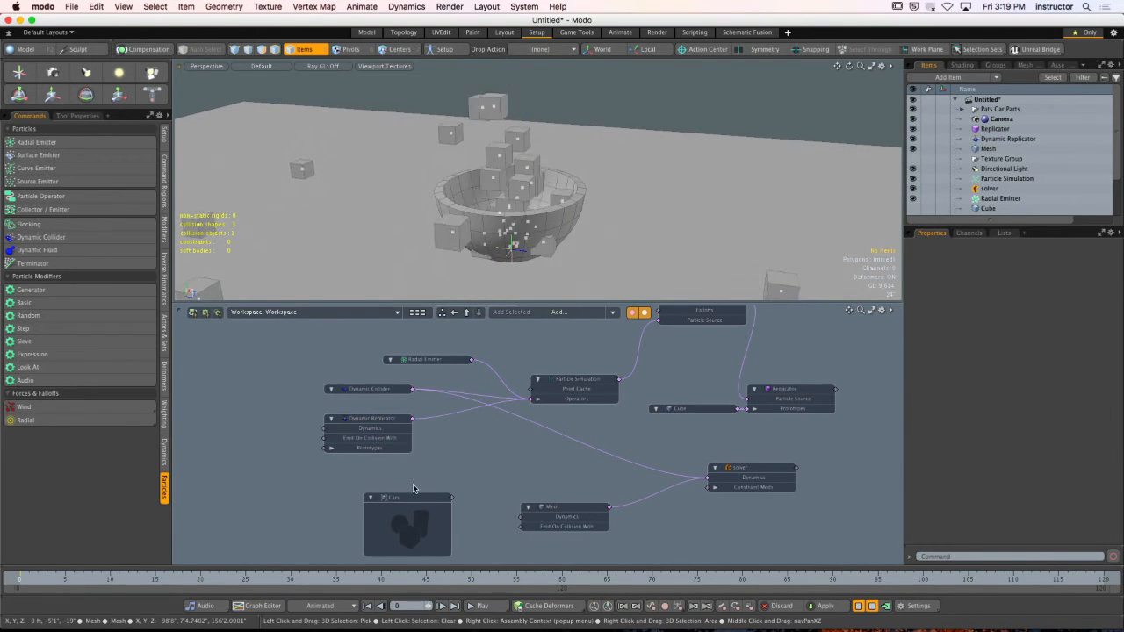
{"action": "mouse_move", "coordinate": [391, 421]}
{"action": "left_mouse_down"}
{"action": "mouse_move", "coordinate": [415, 452]}
{"action": "mouse_move", "coordinate": [399, 435]}
{"action": "mouse_move", "coordinate": [412, 425]}
{"action": "left_mouse_up"}
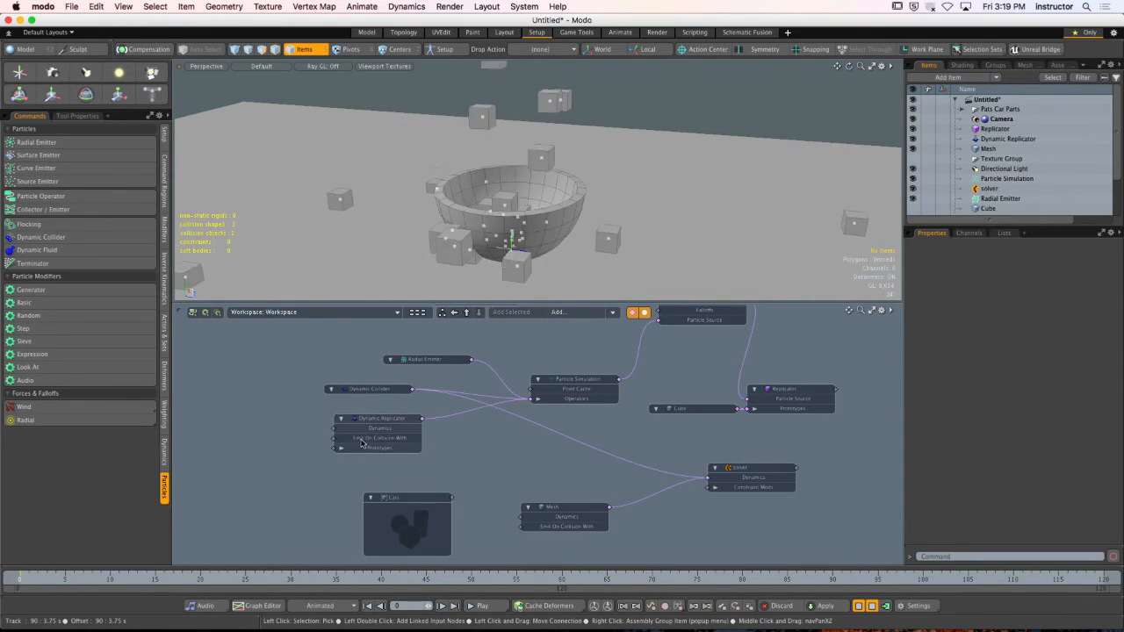
{"action": "left_click_drag", "start_coordinate": [333, 428], "coordinate": [343, 467]}
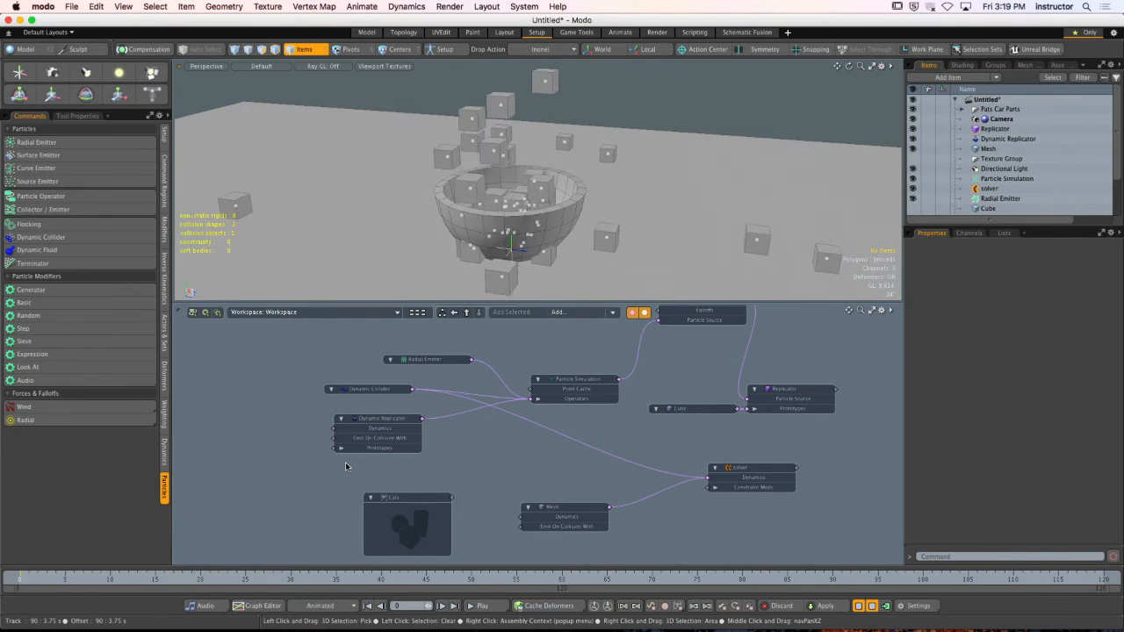
{"action": "left_click_drag", "start_coordinate": [395, 425], "coordinate": [403, 438]}
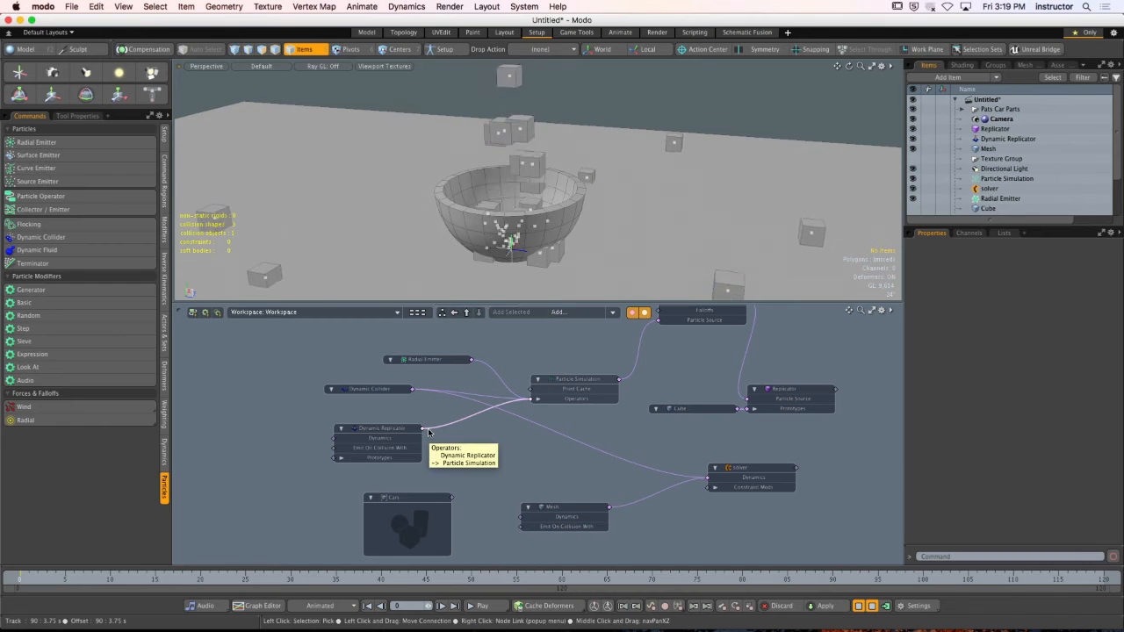
{"action": "left_click_drag", "start_coordinate": [428, 430], "coordinate": [445, 447]}
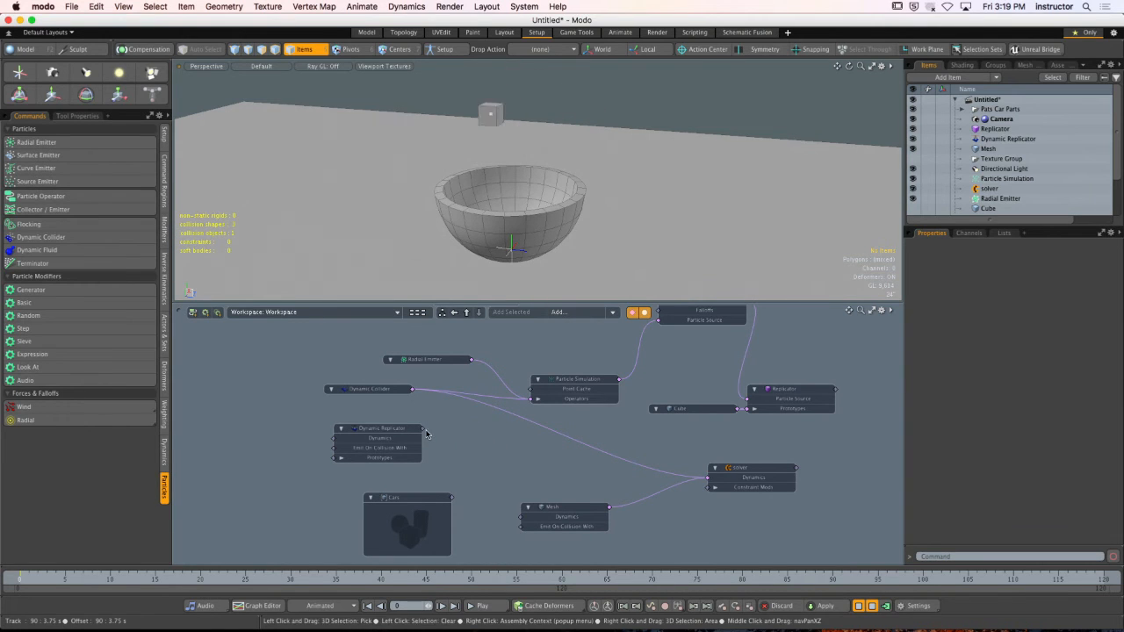
{"action": "left_click_drag", "start_coordinate": [628, 468], "coordinate": [713, 478]}
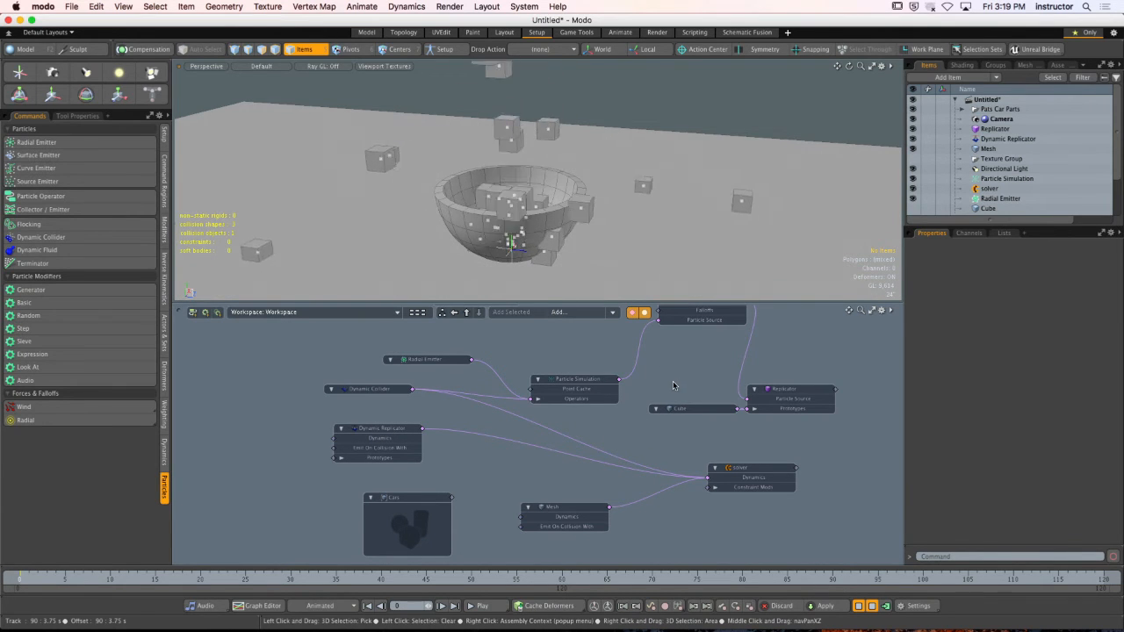
Link the Cube's output to the Dynamic Replicator's Prototypes input and arrange both nodes next to each other.
{"action": "left_click_drag", "start_coordinate": [675, 377], "coordinate": [248, 446], "text": "alt"}
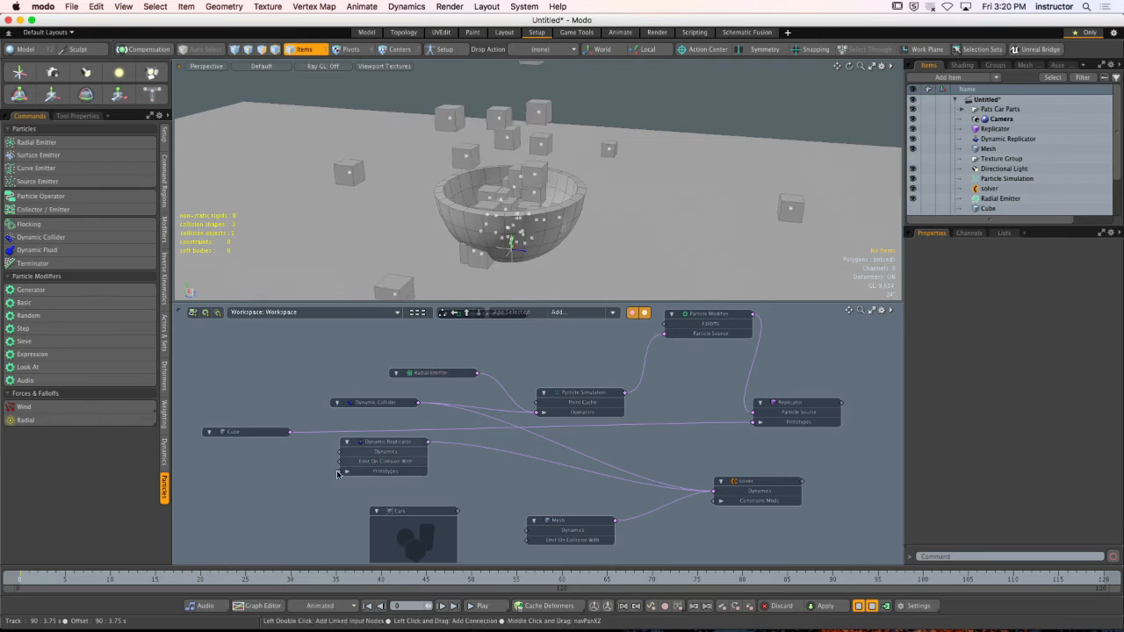
{"action": "left_click_drag", "start_coordinate": [290, 432], "coordinate": [344, 472]}
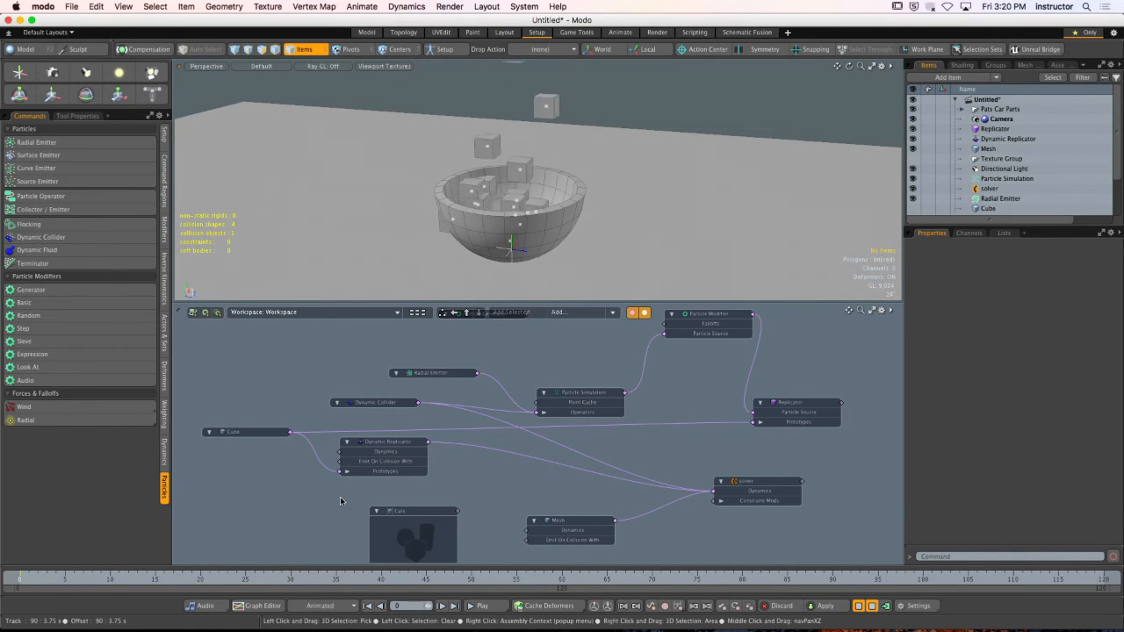
{"action": "left_click_drag", "start_coordinate": [391, 441], "coordinate": [462, 452]}
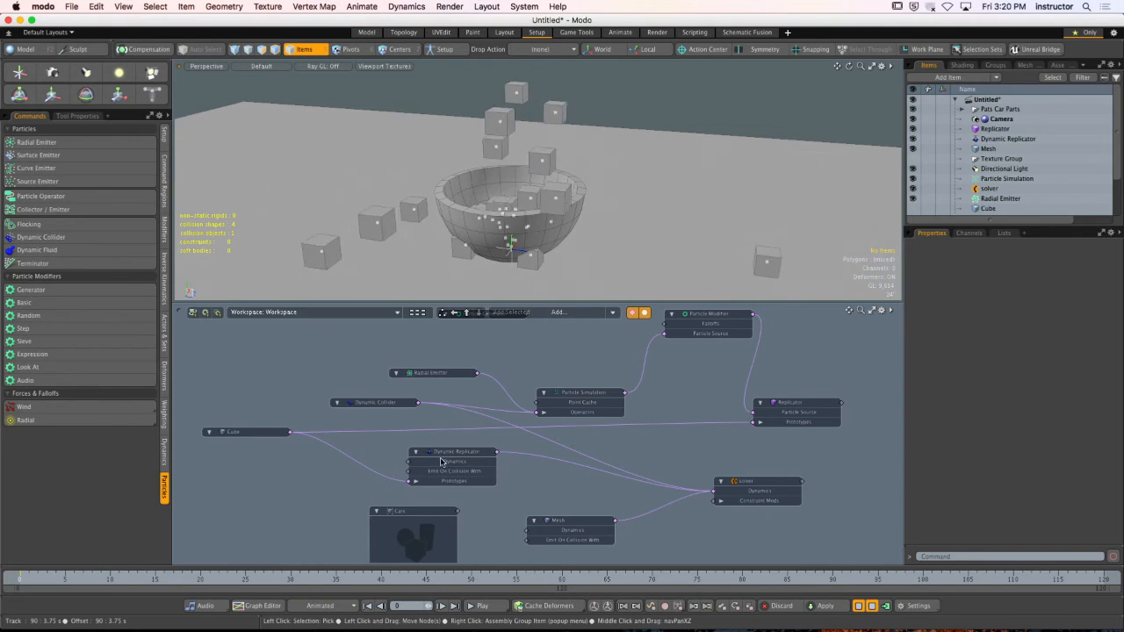
{"action": "left_click_drag", "start_coordinate": [266, 432], "coordinate": [334, 442]}
{"action": "left_click", "coordinate": [334, 466]}
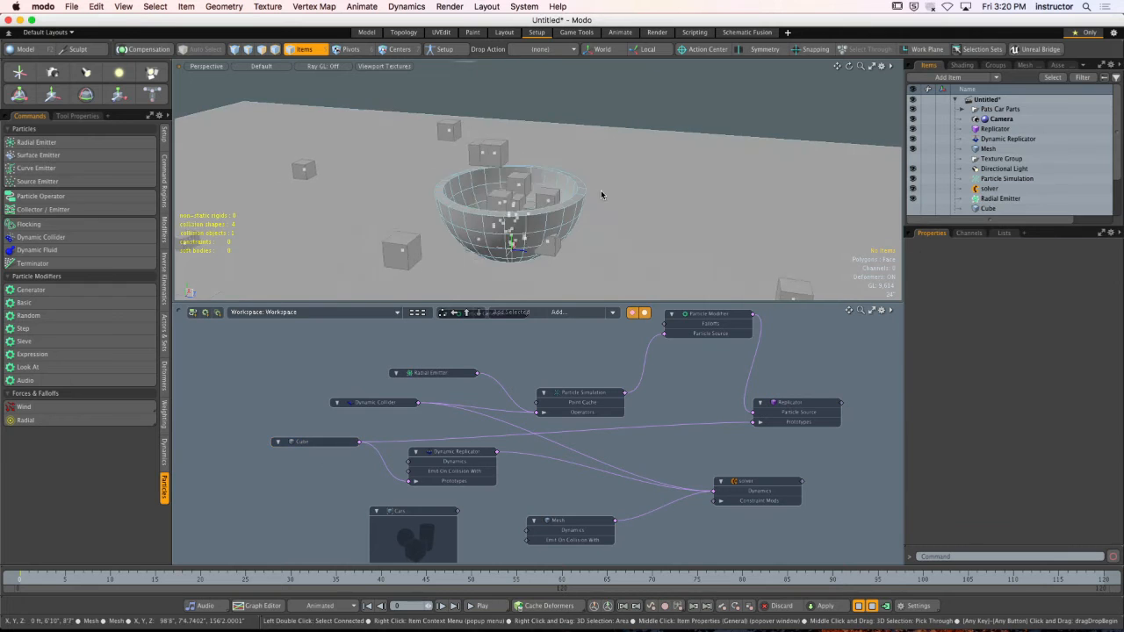
Reposition the Dynamic Replicator, Particle Simulation and Radial Emitter nodes so the emitter chain sits clear of the solver links.
{"action": "scroll", "coordinate": [600, 192], "scroll_direction": "down", "scroll_amount": 5}
{"action": "mouse_move", "coordinate": [579, 143]}
{"action": "left_mouse_down", "text": "alt+shift"}
{"action": "mouse_move", "coordinate": [578, 164]}
{"action": "mouse_move", "coordinate": [572, 143]}
{"action": "mouse_move", "coordinate": [604, 154]}
{"action": "mouse_move", "coordinate": [600, 166]}
{"action": "mouse_move", "coordinate": [582, 159]}
{"action": "left_mouse_up", "text": "alt+shift"}
{"action": "scroll", "coordinate": [582, 160], "scroll_direction": "up", "scroll_amount": 2}
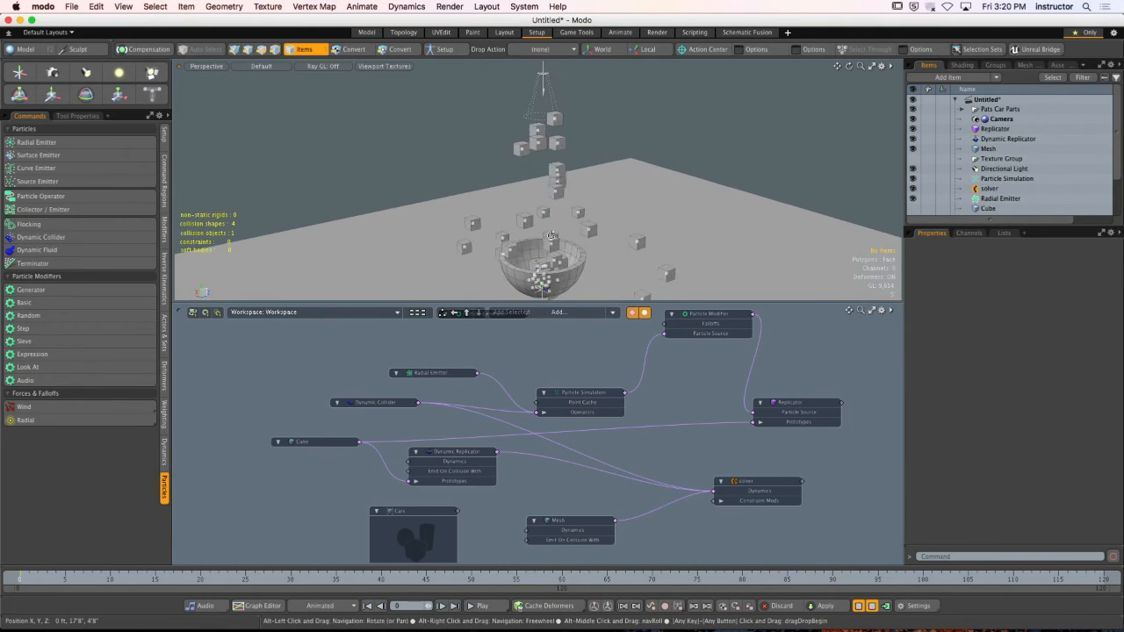
{"action": "left_click_drag", "start_coordinate": [480, 467], "coordinate": [529, 479]}
{"action": "left_click", "coordinate": [494, 470]}
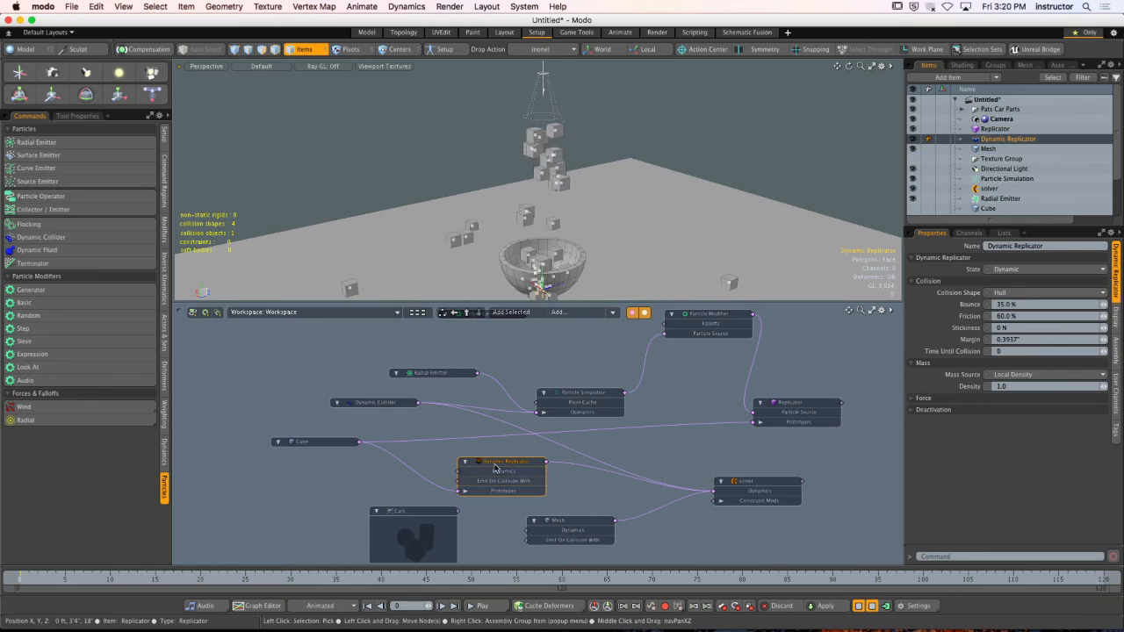
{"action": "left_click", "coordinate": [335, 479]}
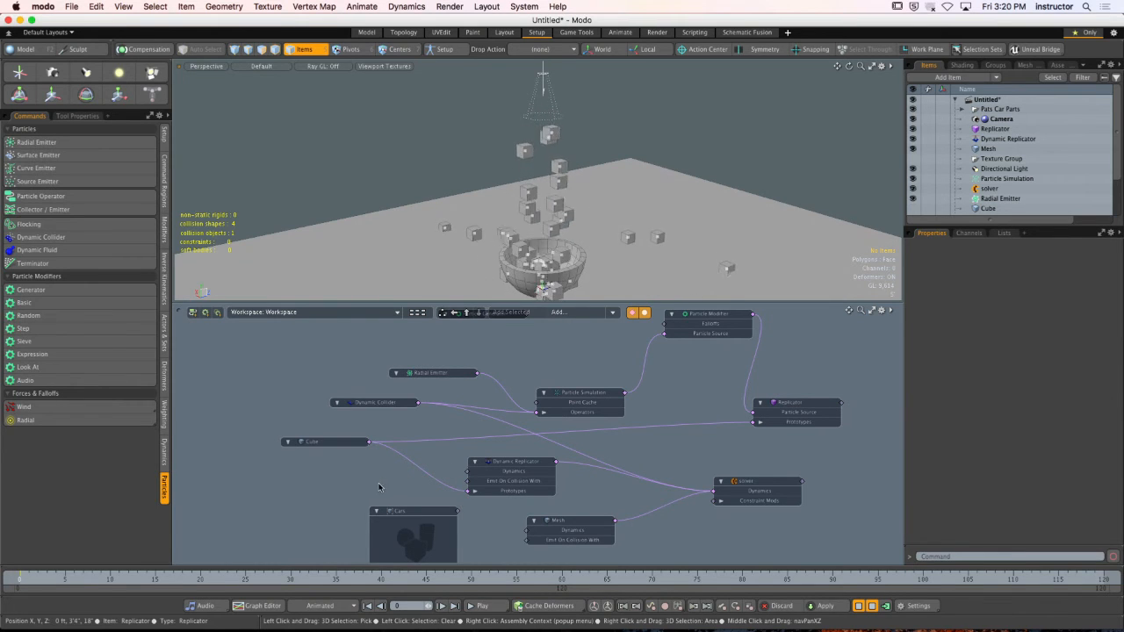
{"action": "left_click_drag", "start_coordinate": [529, 475], "coordinate": [504, 468]}
{"action": "left_click", "coordinate": [609, 499]}
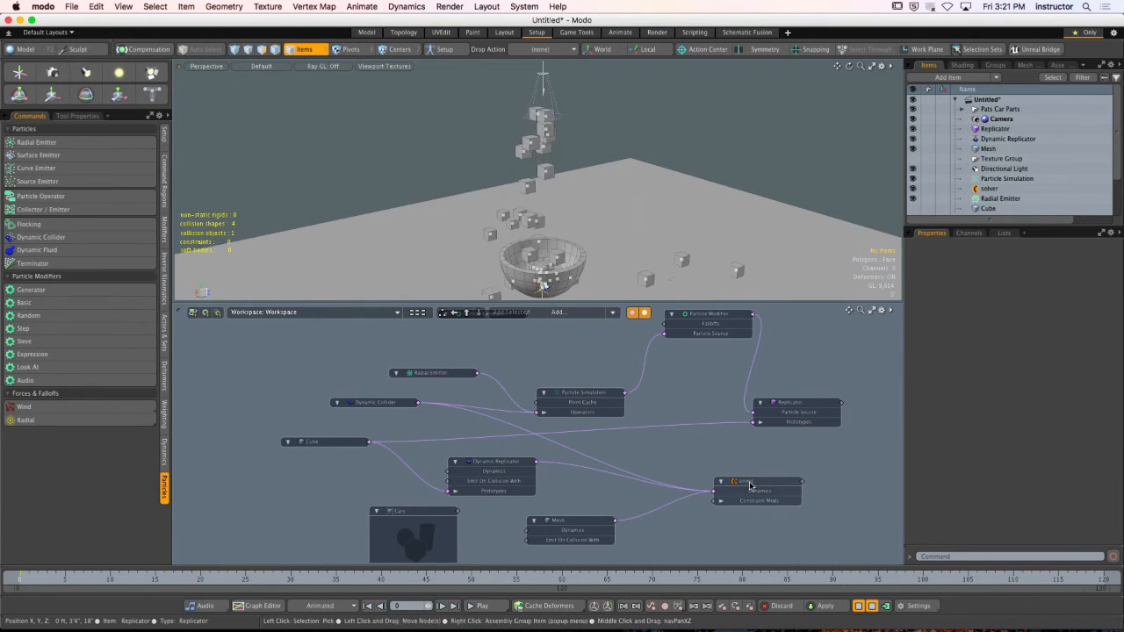
{"action": "left_click_drag", "start_coordinate": [595, 402], "coordinate": [589, 363]}
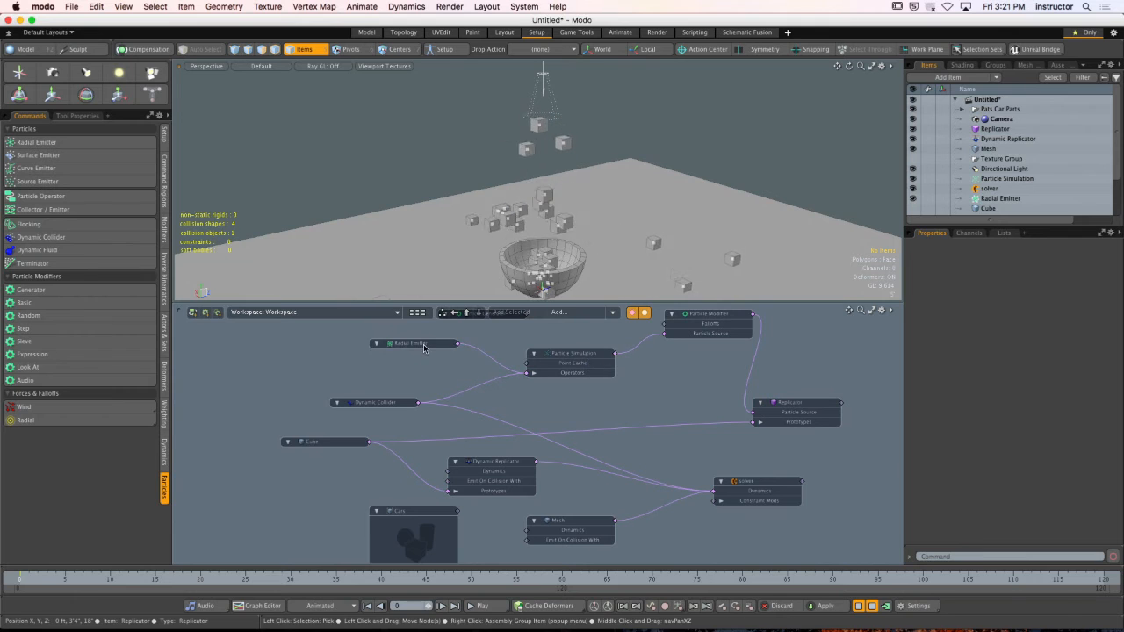
Delete the Particle Modifier and link the Particle Simulation directly to the Replicator's Particle Source.
{"action": "left_click_drag", "start_coordinate": [718, 302], "coordinate": [714, 235]}
{"action": "left_click", "coordinate": [705, 287]}
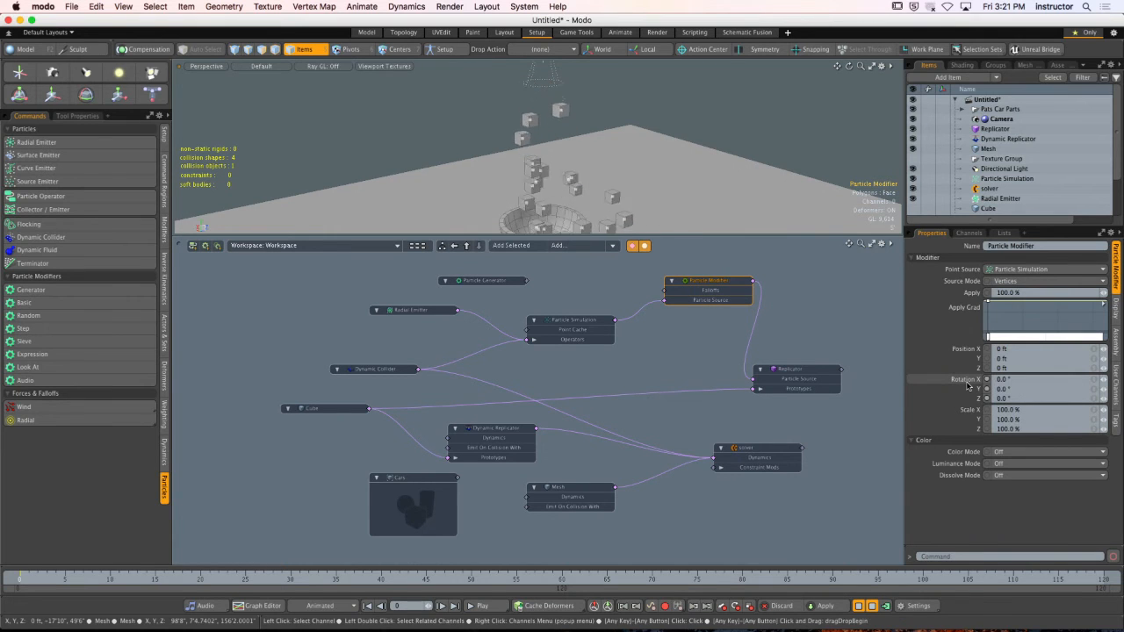
{"action": "left_click", "coordinate": [691, 312]}
{"action": "left_click", "coordinate": [701, 285]}
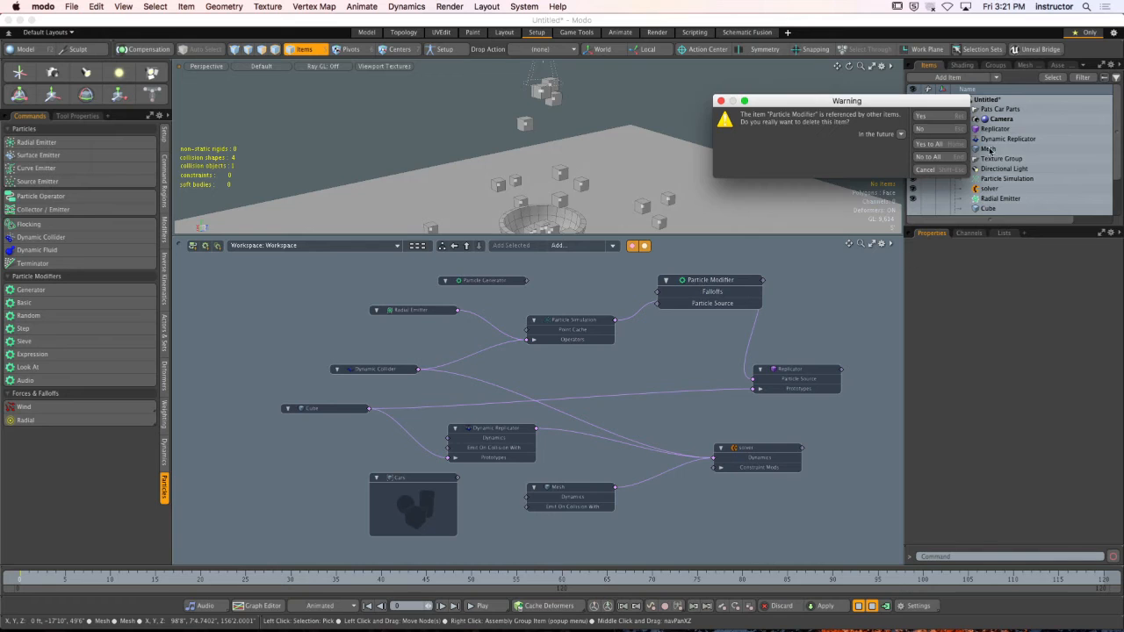
{"action": "key", "text": "Return"}
{"action": "left_click_drag", "start_coordinate": [551, 328], "coordinate": [753, 378]}
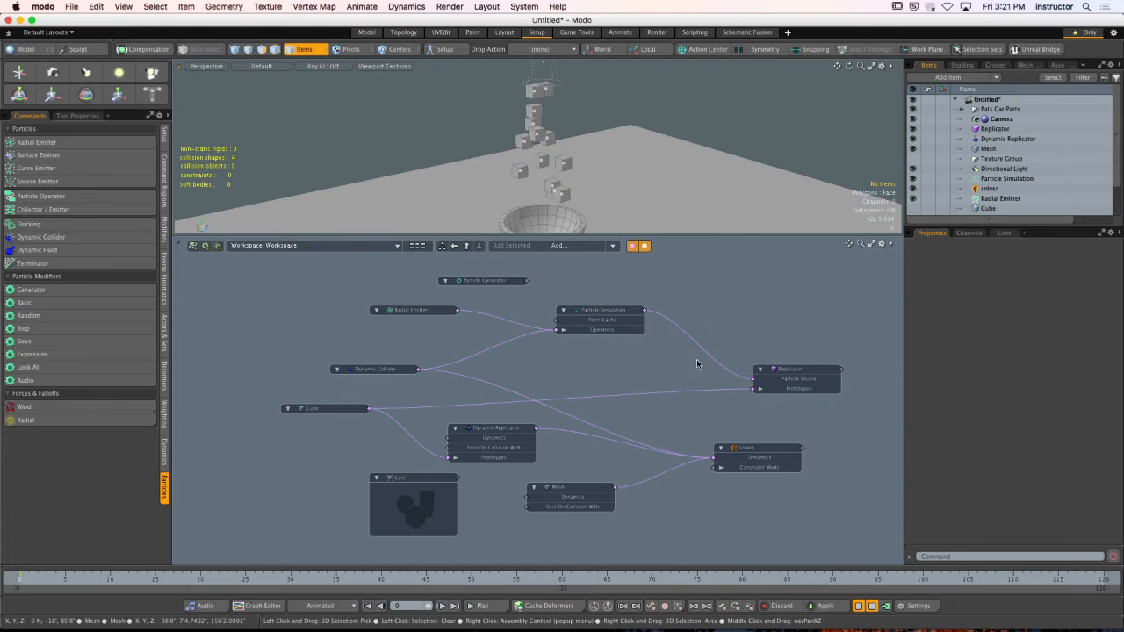
Remove the Cube's link to the Replicator's Prototypes and realign the Cube and Dynamic Replicator nodes.
{"action": "left_click", "coordinate": [696, 391]}
{"action": "key", "text": "Delete"}
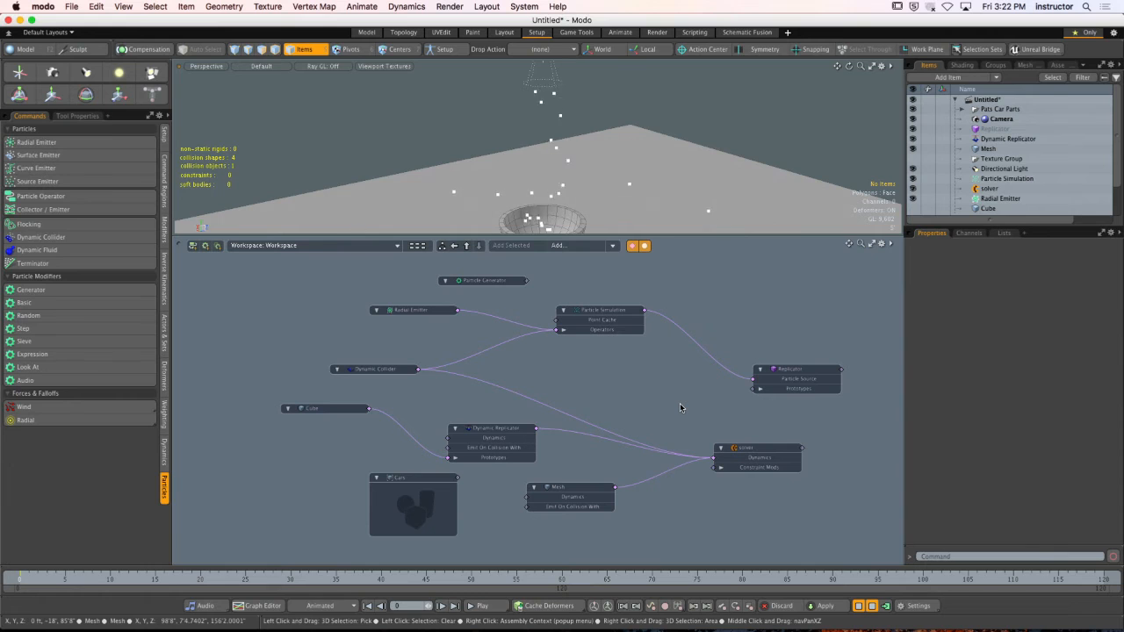
{"action": "left_click_drag", "start_coordinate": [316, 410], "coordinate": [316, 439]}
{"action": "left_click_drag", "start_coordinate": [500, 440], "coordinate": [720, 375]}
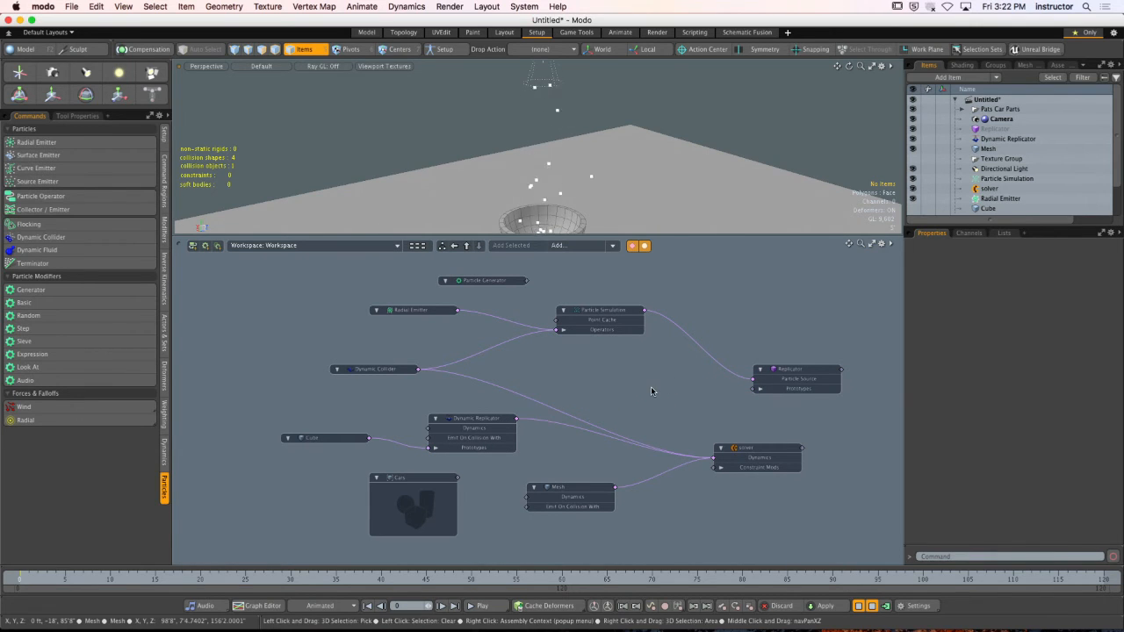
Link the Cube to the Replicator's Prototypes and rearrange the Cube, Dynamic Collider and Dynamic Replicator nodes for clear links.
{"action": "left_click_drag", "start_coordinate": [391, 376], "coordinate": [420, 369]}
{"action": "left_click_drag", "start_coordinate": [473, 419], "coordinate": [412, 399]}
{"action": "left_click_drag", "start_coordinate": [312, 438], "coordinate": [776, 389]}
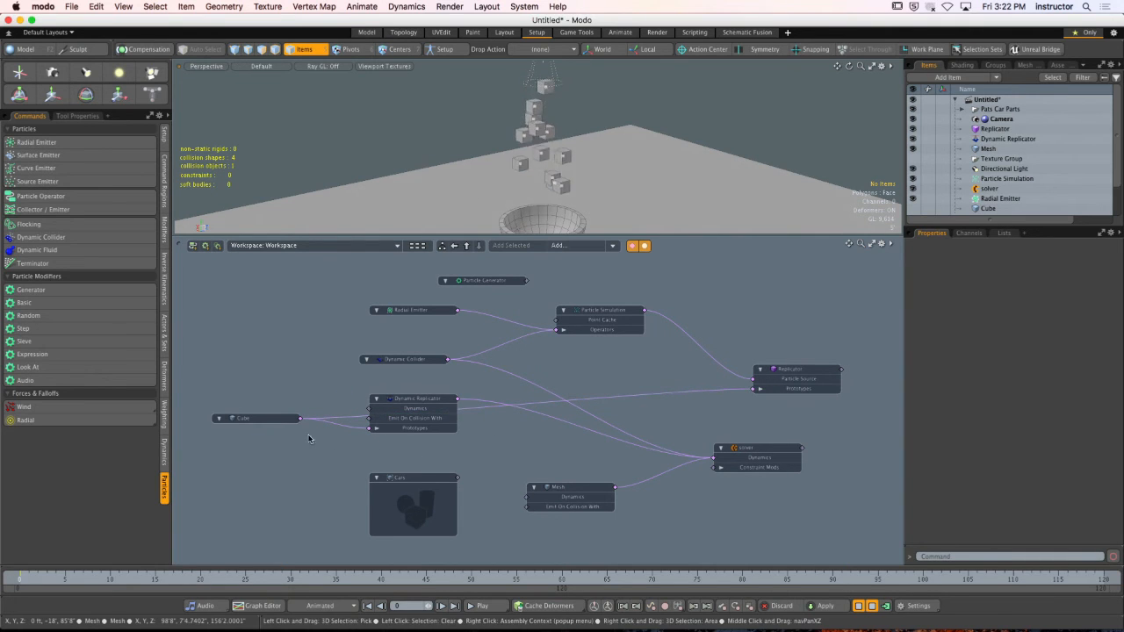
{"action": "left_click_drag", "start_coordinate": [273, 414], "coordinate": [288, 380]}
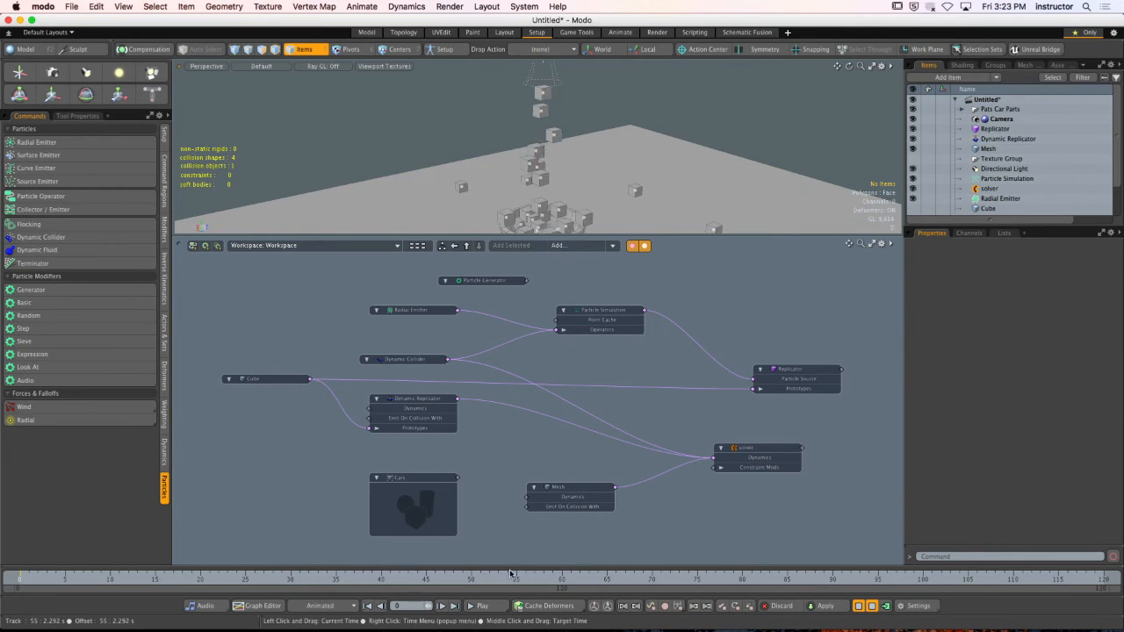
Switch to Chrome and open the Canvas login page from Sacramento City College's eLearning page.
{"action": "mouse_move", "coordinate": [205, 622]}
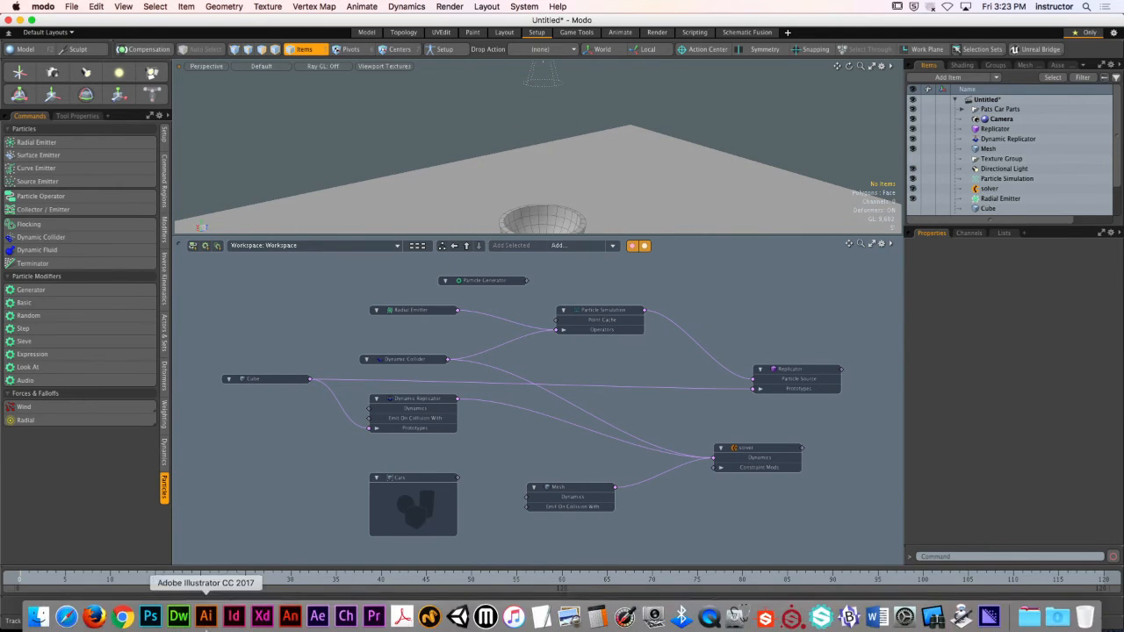
{"action": "left_click", "coordinate": [123, 624]}
{"action": "left_click", "coordinate": [337, 204]}
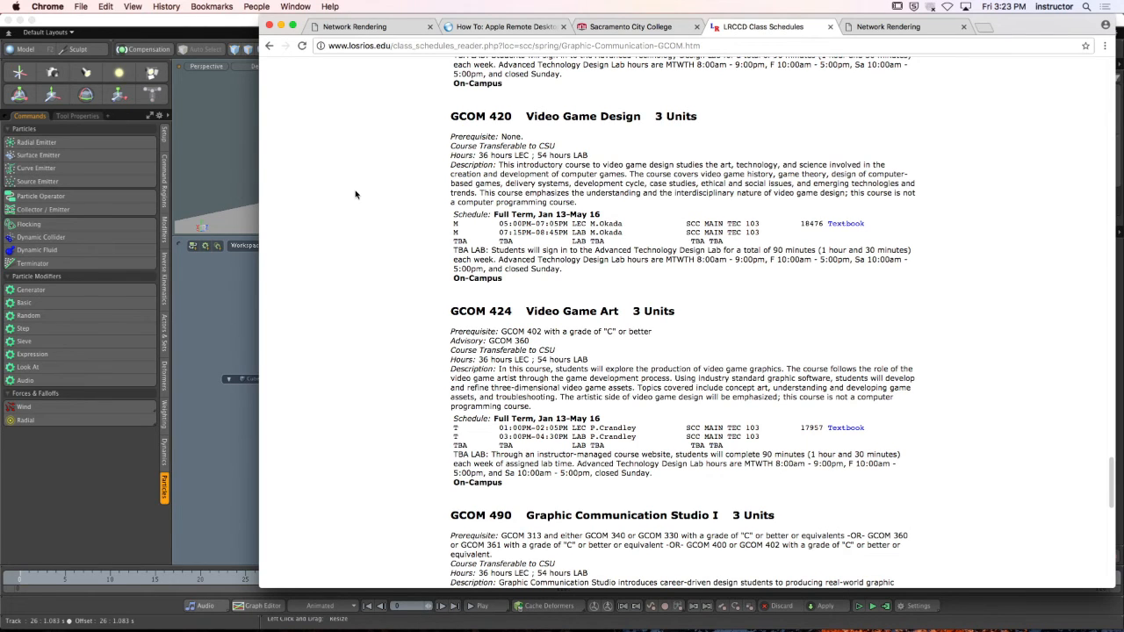
{"action": "left_click", "coordinate": [640, 27]}
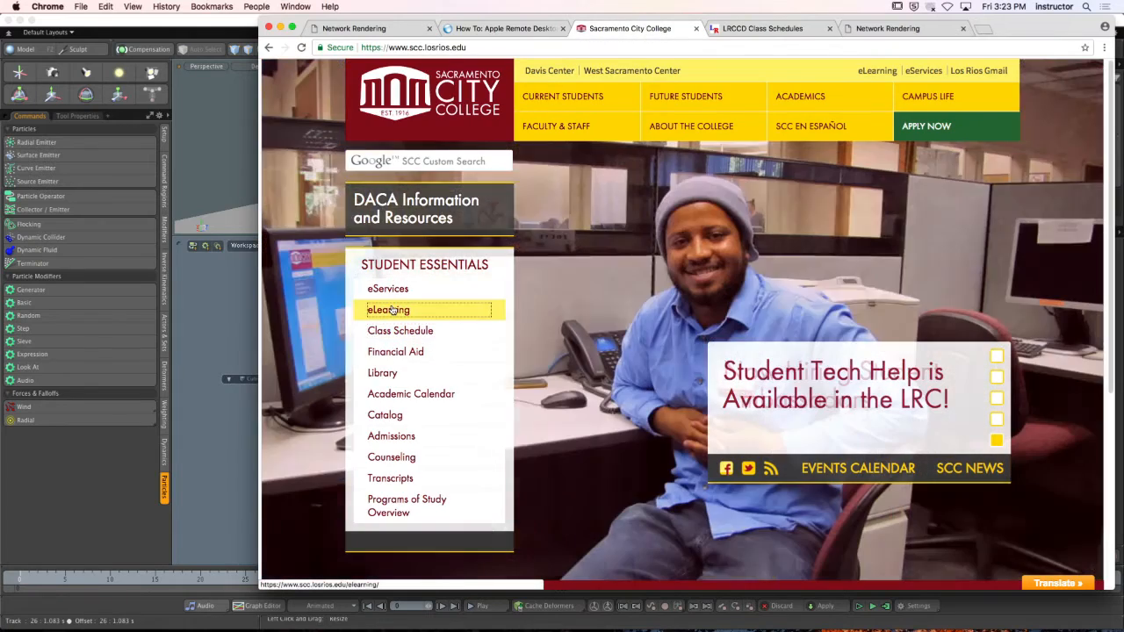
{"action": "left_click", "coordinate": [395, 310]}
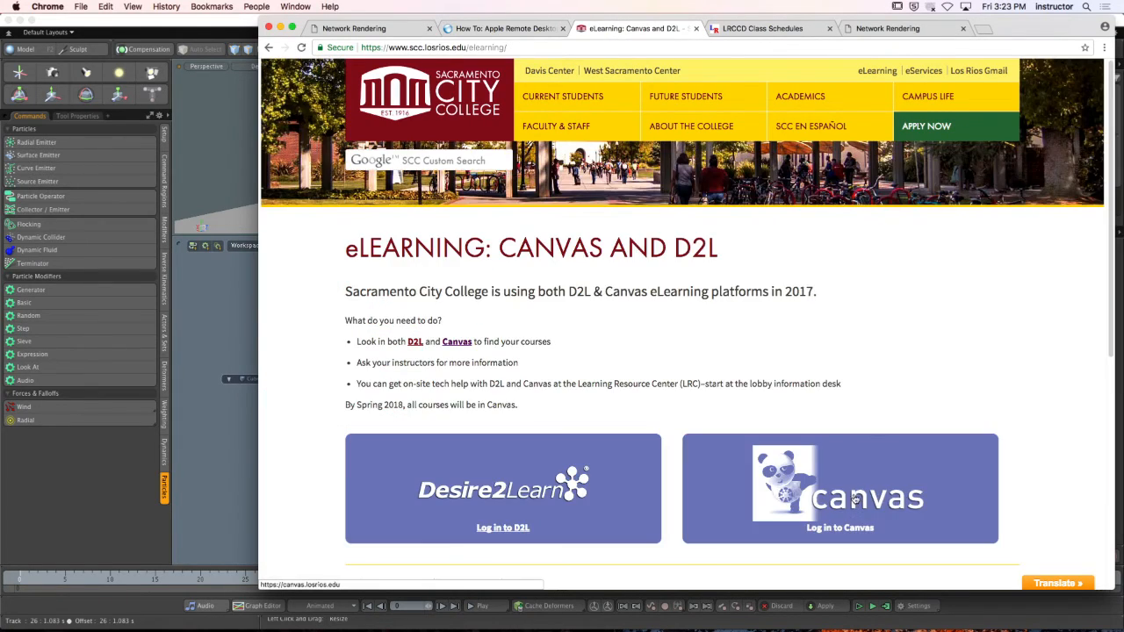
{"action": "left_click", "coordinate": [853, 496]}
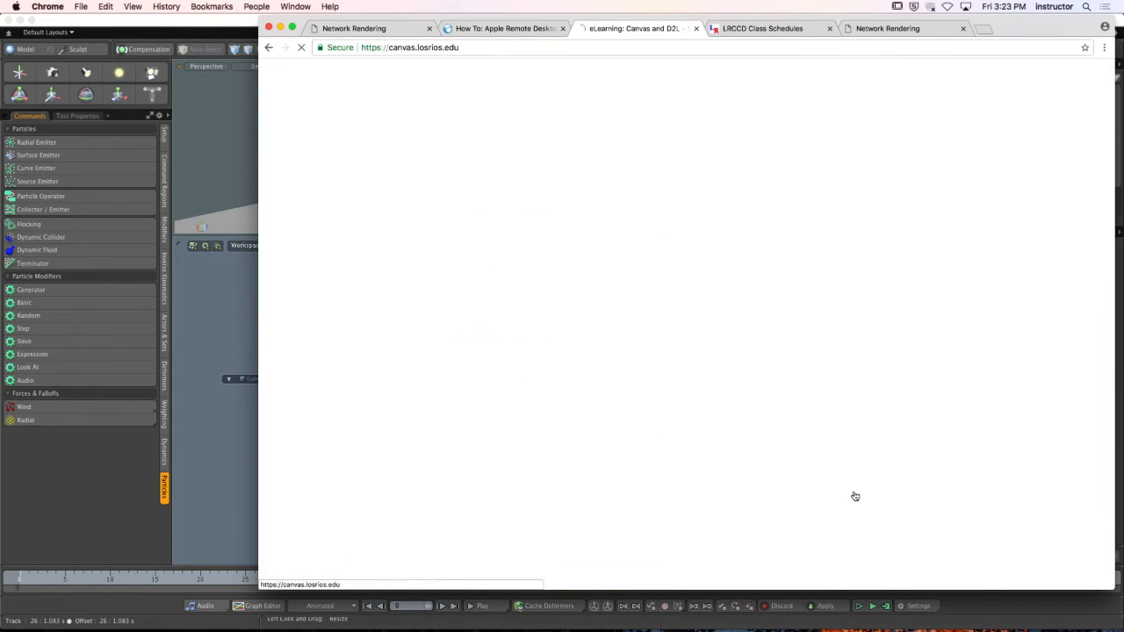
{"action": "left_click_drag", "start_coordinate": [1010, 30], "coordinate": [978, 29]}
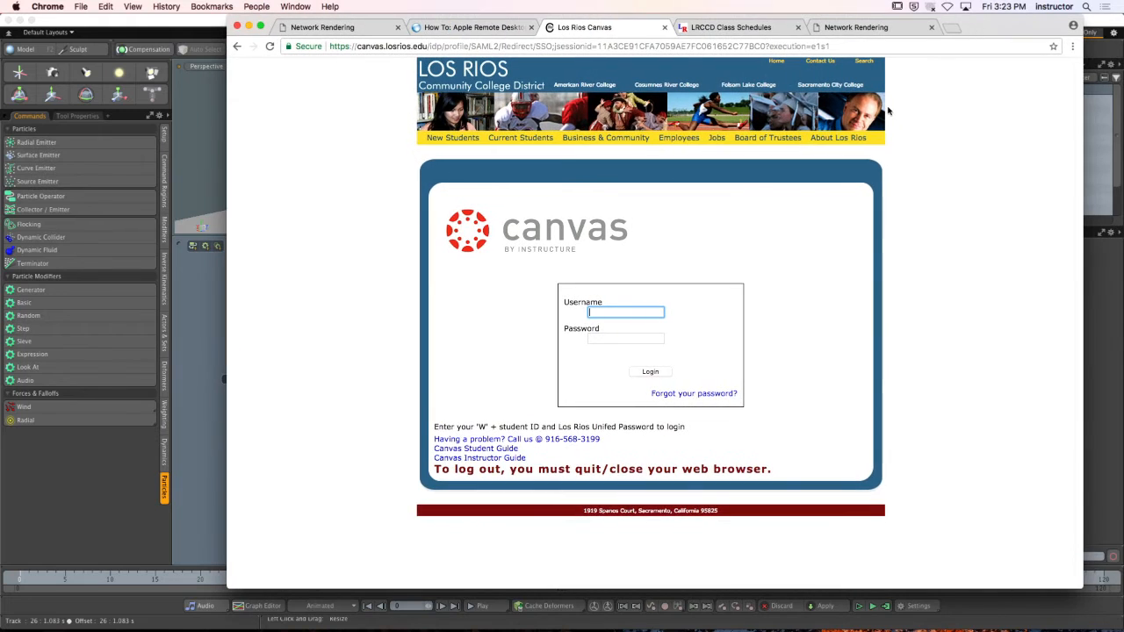
Log in to Canvas with the account username and password.
{"action": "type", "text": "W"}
{"action": "key", "text": "Down"}
{"action": "key", "text": "Tab"}
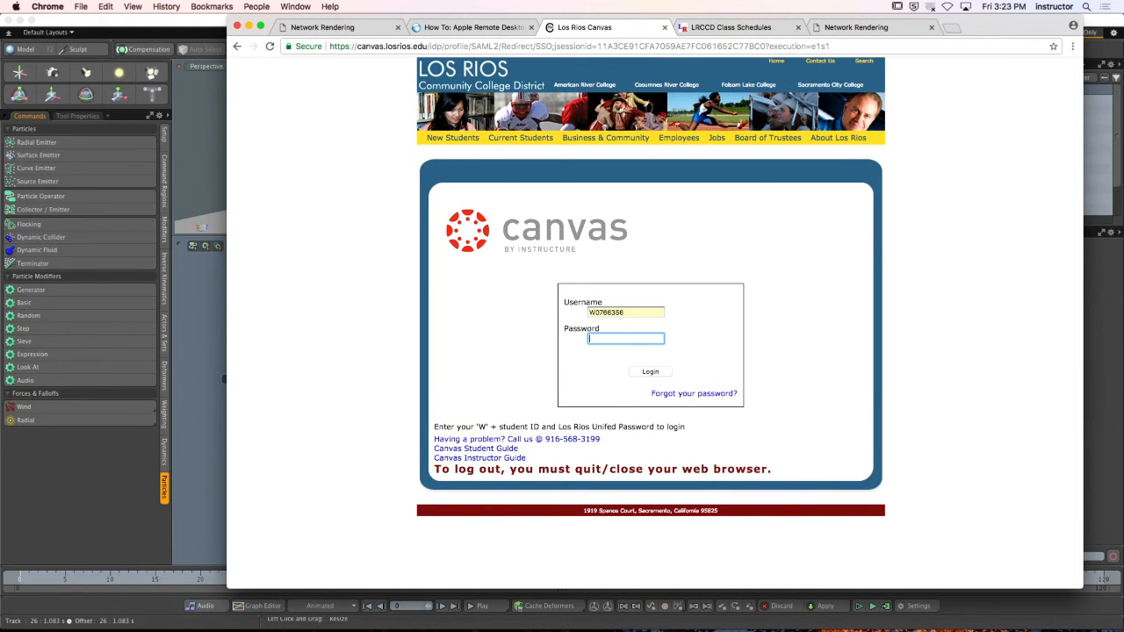
{"action": "type", "text": "•••••••••••"}
{"action": "left_click", "coordinate": [650, 372]}
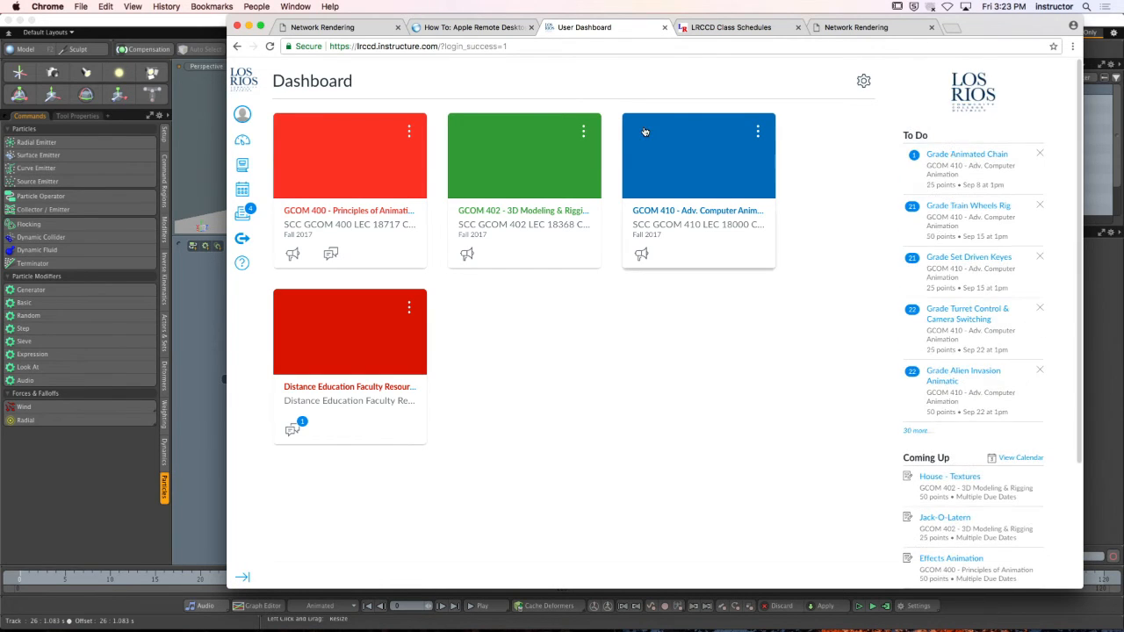
Open the Modules of the GCOM 410 - Adv. Computer Animation course and view the Week 10 and Week 11 assignments.
{"action": "left_click", "coordinate": [651, 210]}
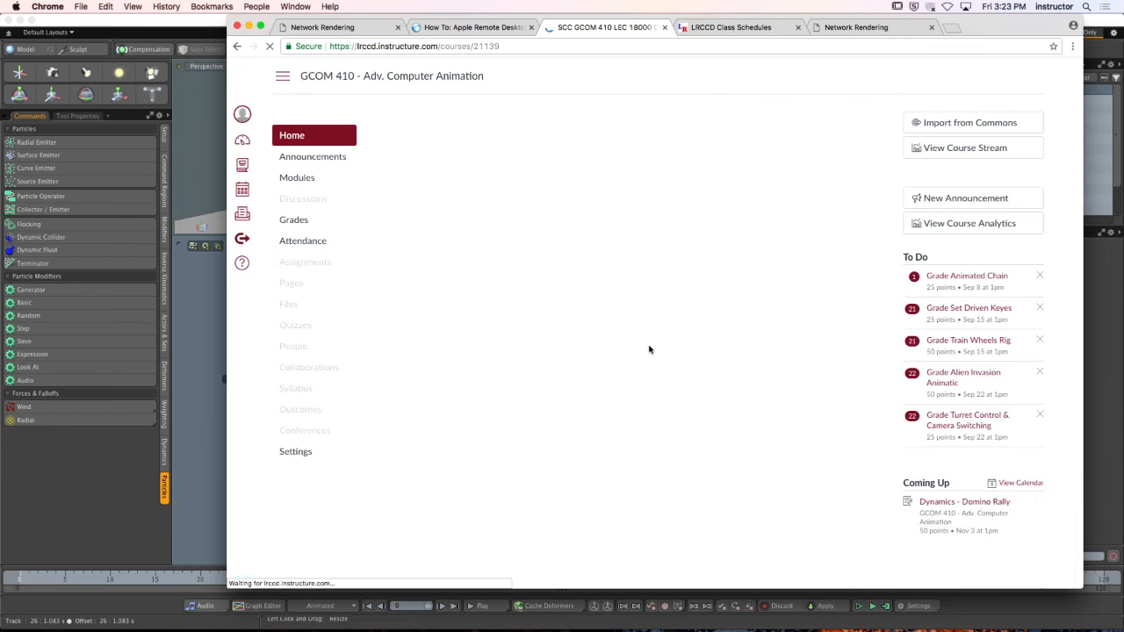
{"action": "left_click", "coordinate": [297, 177]}
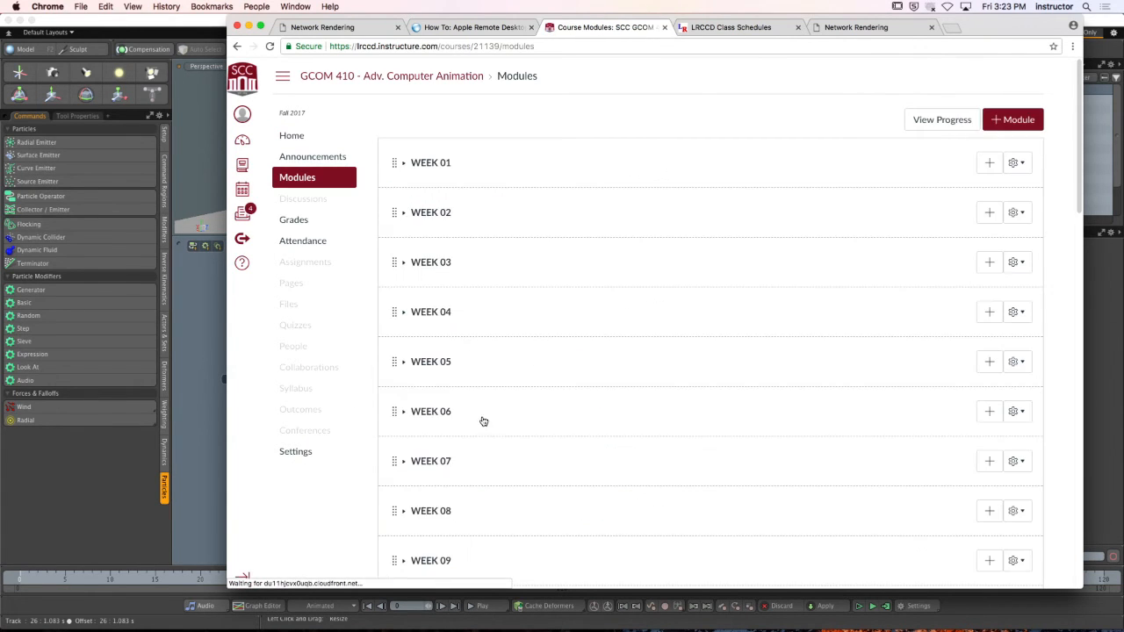
{"action": "scroll", "coordinate": [490, 424], "scroll_direction": "down", "scroll_amount": 5}
{"action": "scroll", "coordinate": [467, 395], "scroll_direction": "down", "scroll_amount": 3}
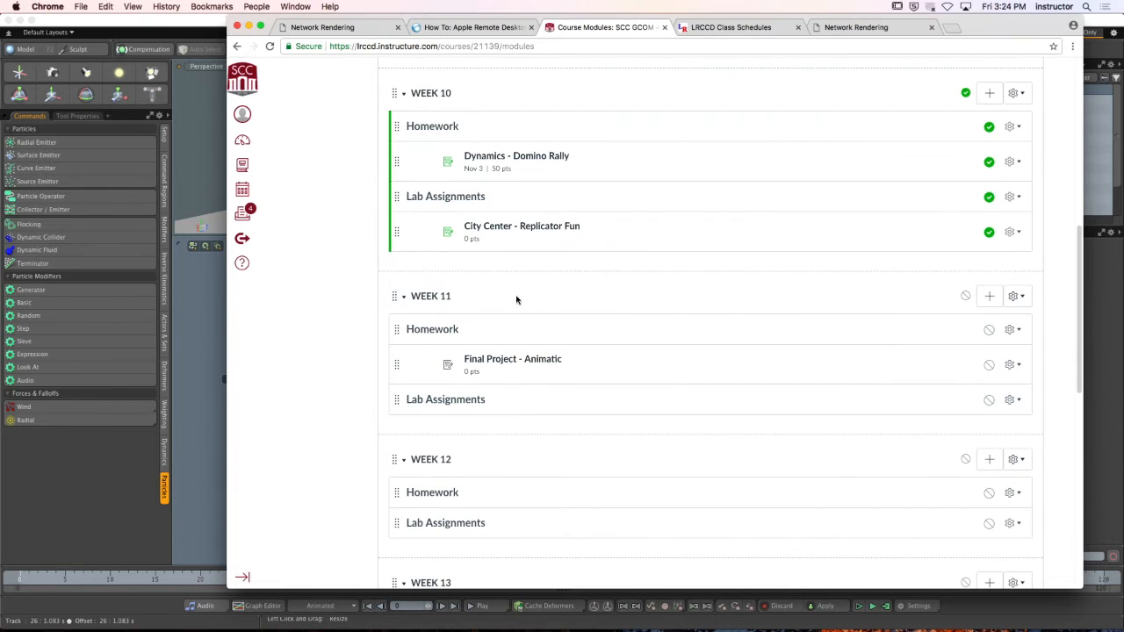
Open the Week 10 "Dynamics - Domino Rally" assignment and enlarge its description box to read the whole brief.
{"action": "left_click", "coordinate": [528, 168]}
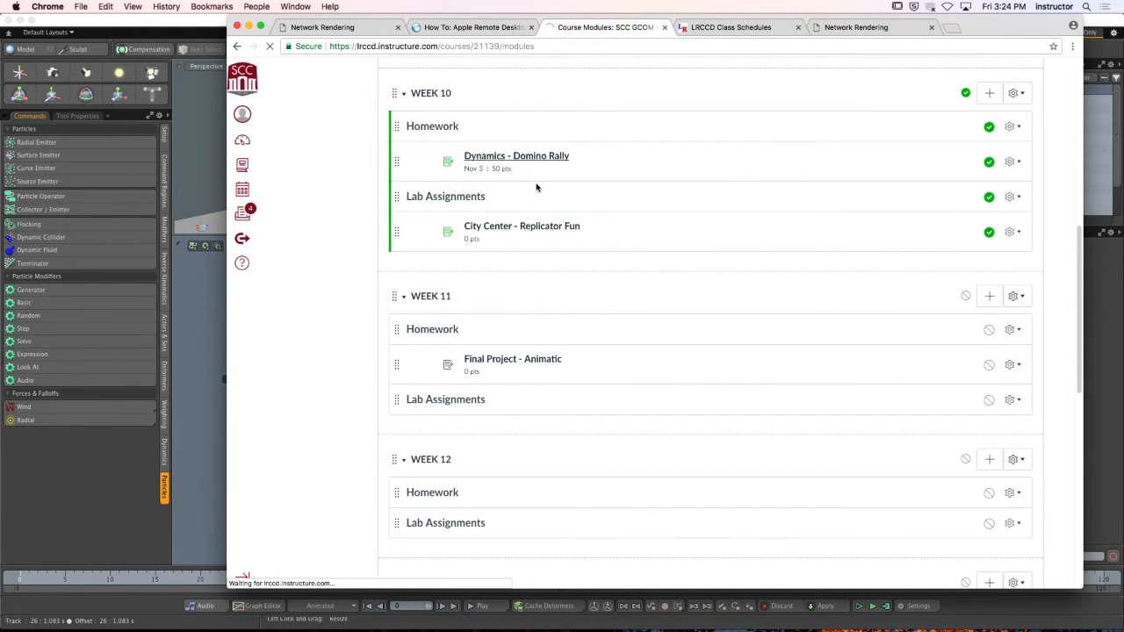
{"action": "left_click_drag", "start_coordinate": [870, 275], "coordinate": [872, 332]}
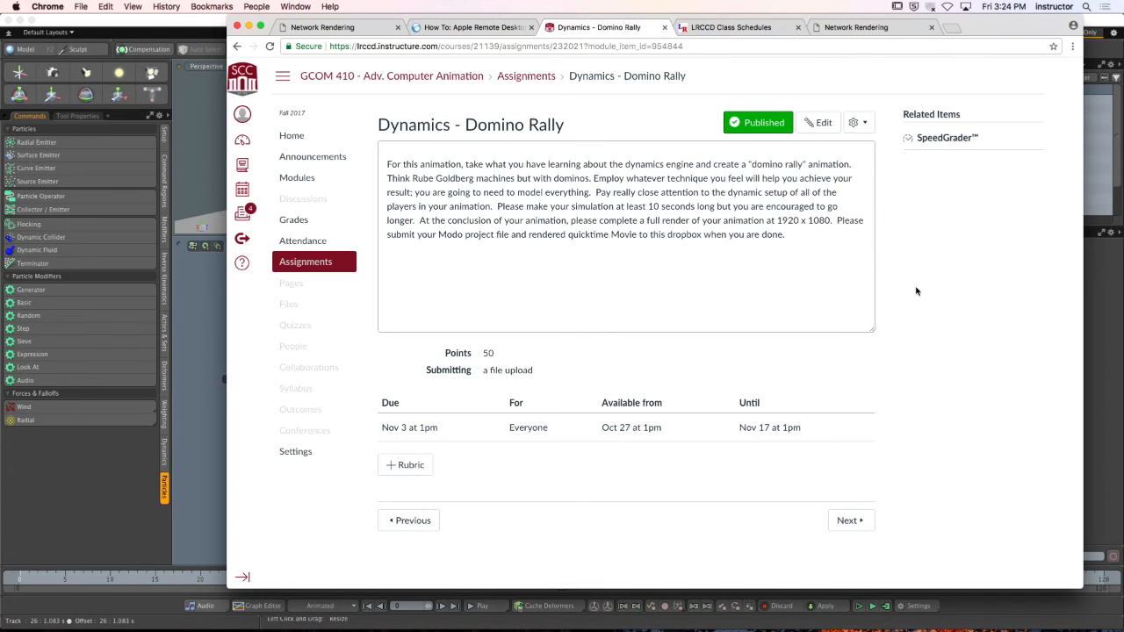
Search YouTube for "domino rally" in a new browser tab and open the "Domino Rally 1! OVER 30000 DOMINOES!" video.
{"action": "left_click", "coordinate": [950, 28]}
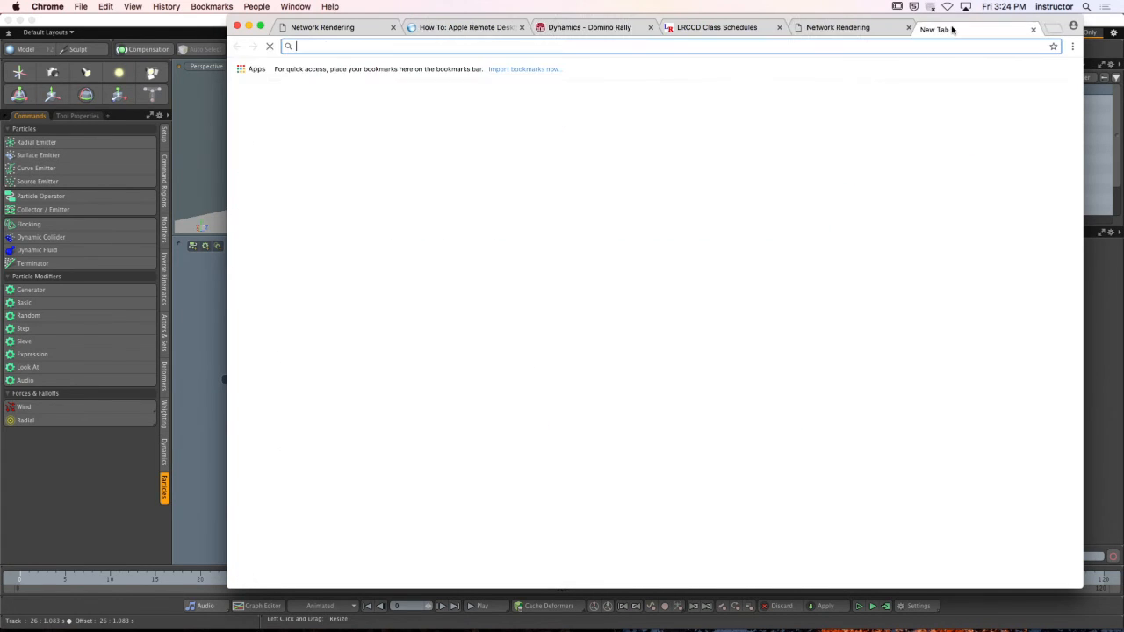
{"action": "type", "text": "youtube"}
{"action": "key", "text": "Return"}
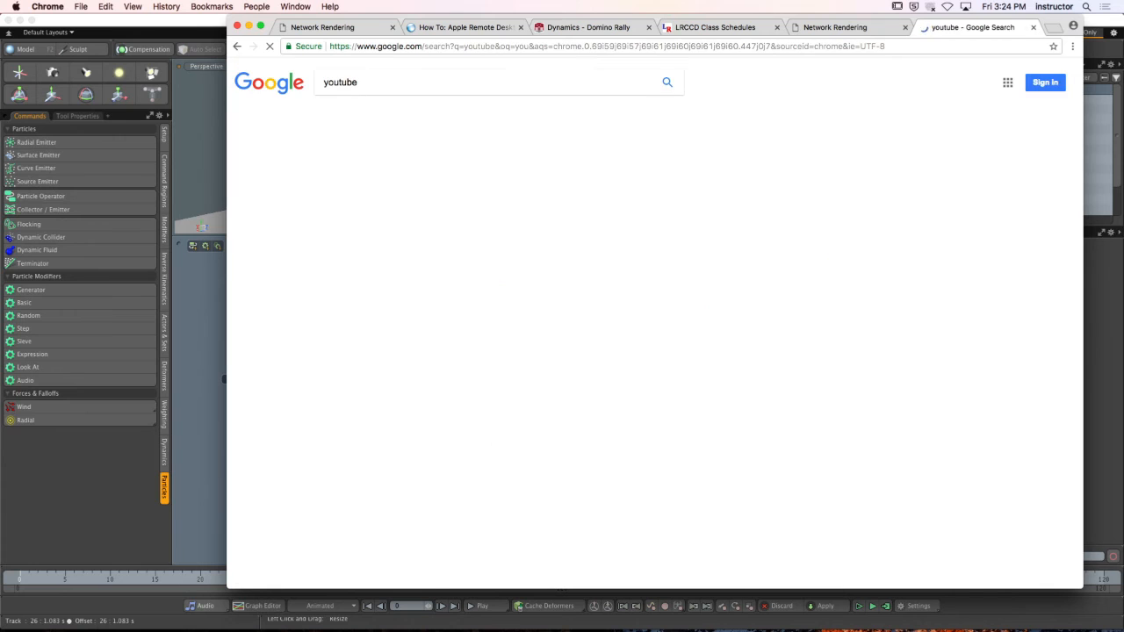
{"action": "left_click", "coordinate": [380, 218]}
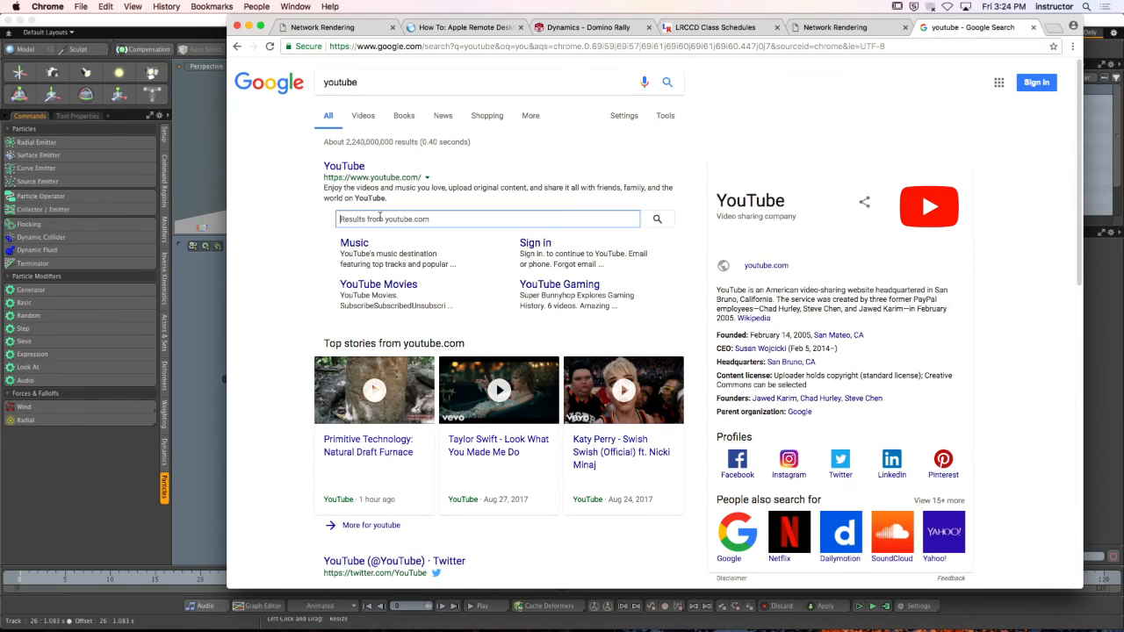
{"action": "type", "text": "domino rally"}
{"action": "key", "text": "Return"}
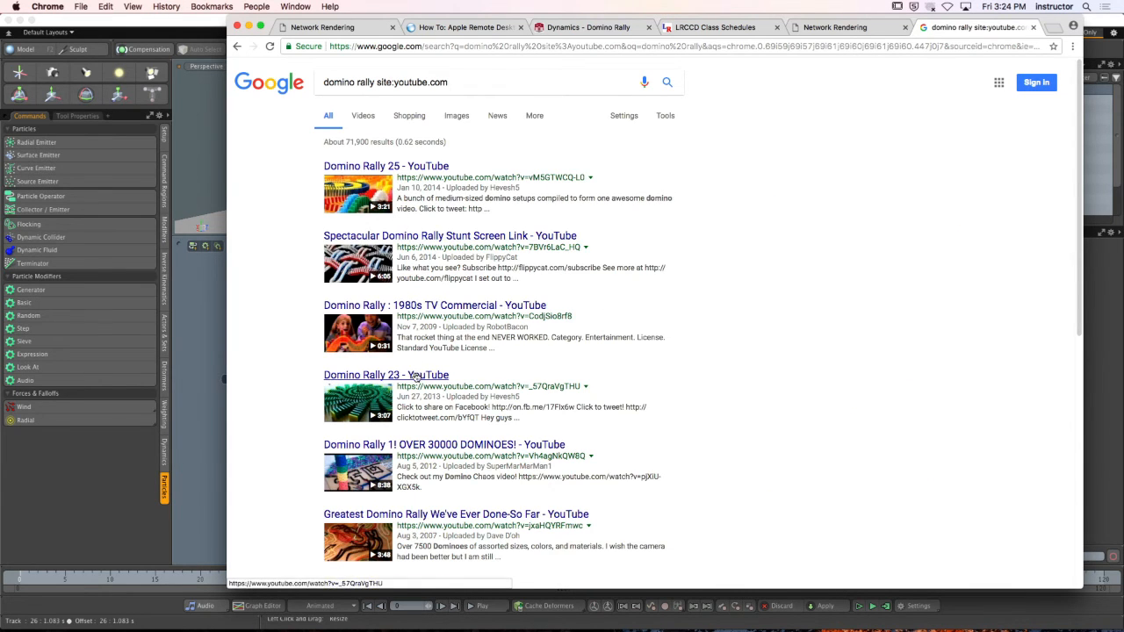
{"action": "left_click", "coordinate": [445, 445]}
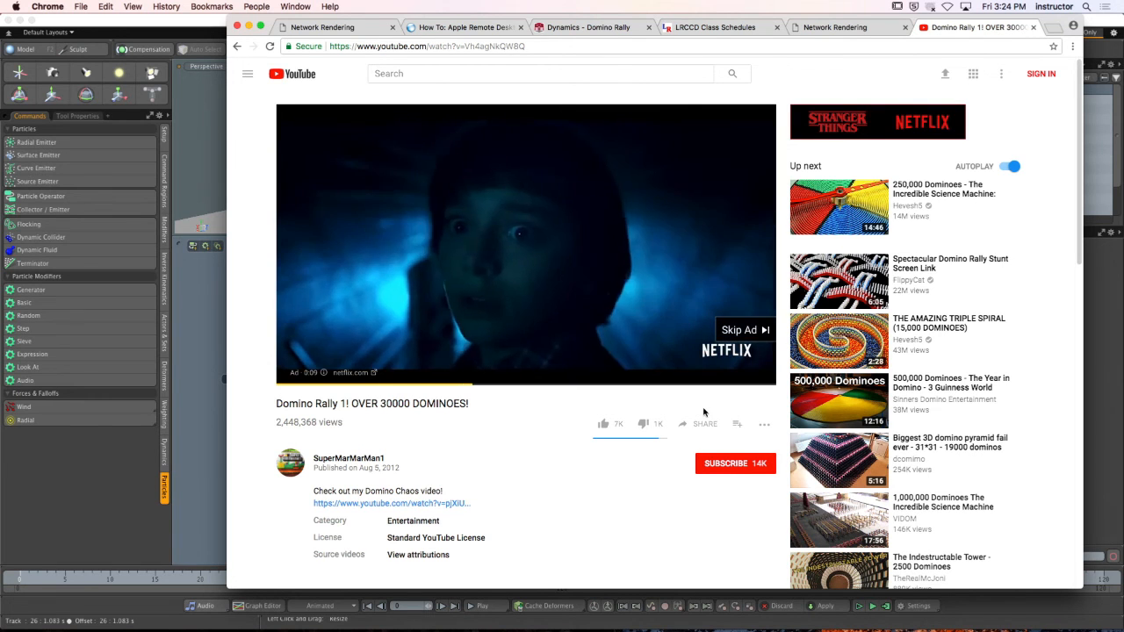
Skip the advertisement, turn off the video's annotations, and pause playback after watching the domino run.
{"action": "left_click", "coordinate": [719, 345]}
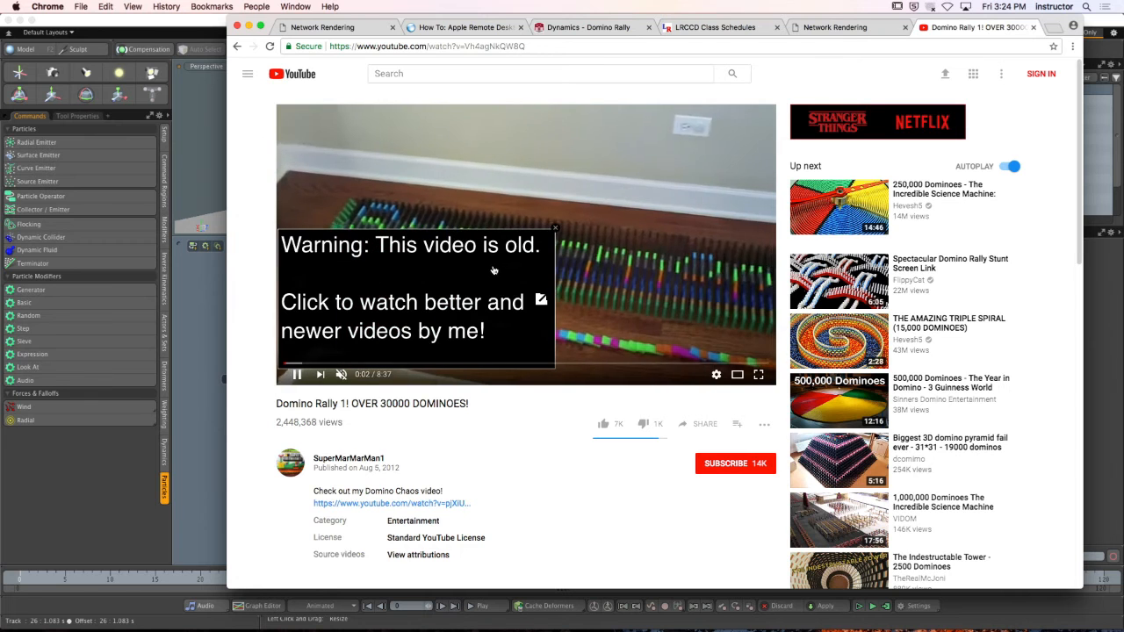
{"action": "left_click", "coordinate": [716, 376]}
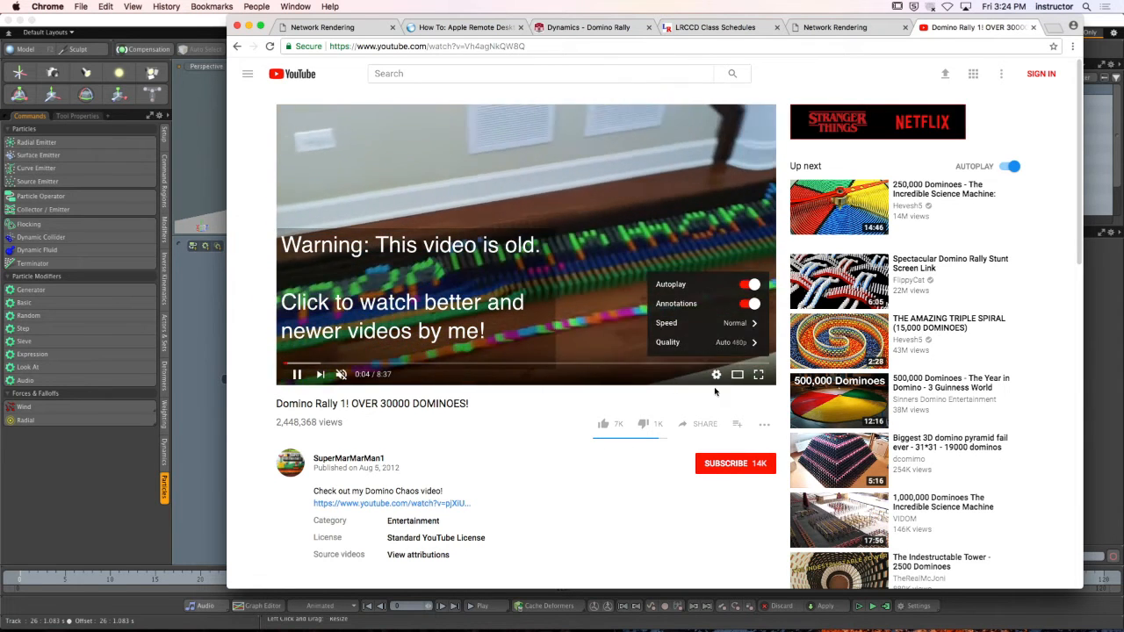
{"action": "left_click", "coordinate": [746, 304]}
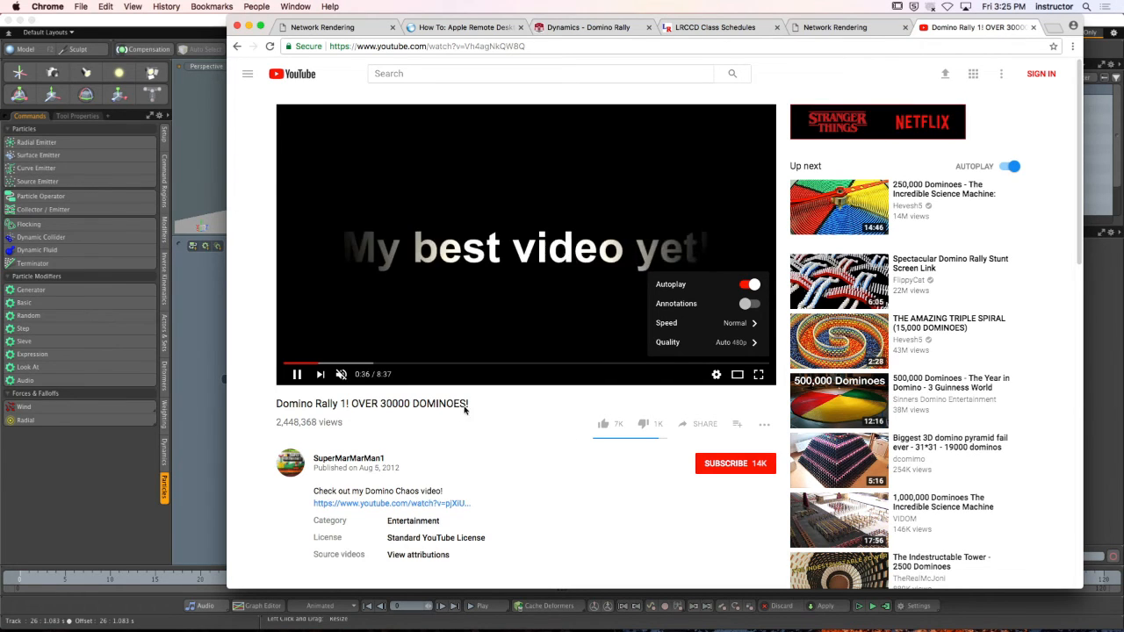
{"action": "left_click", "coordinate": [296, 374]}
Switch to Modo, create a new scene with an enlarged 3D viewport, and collapse the previous scene in the item list.
{"action": "left_click", "coordinate": [202, 256]}
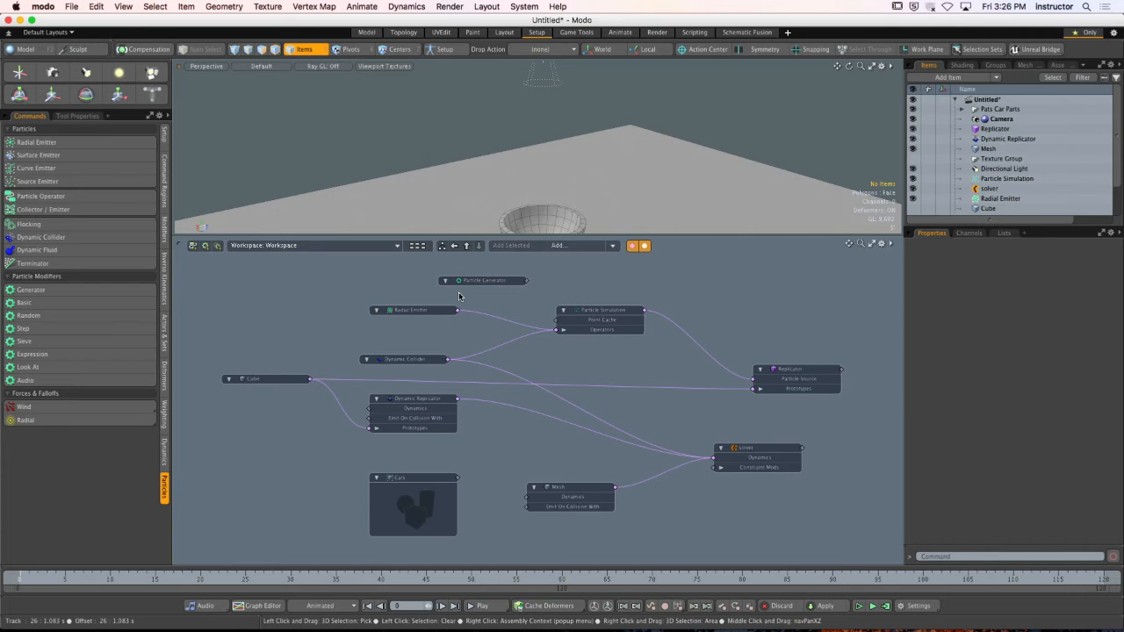
{"action": "left_click", "coordinate": [71, 6]}
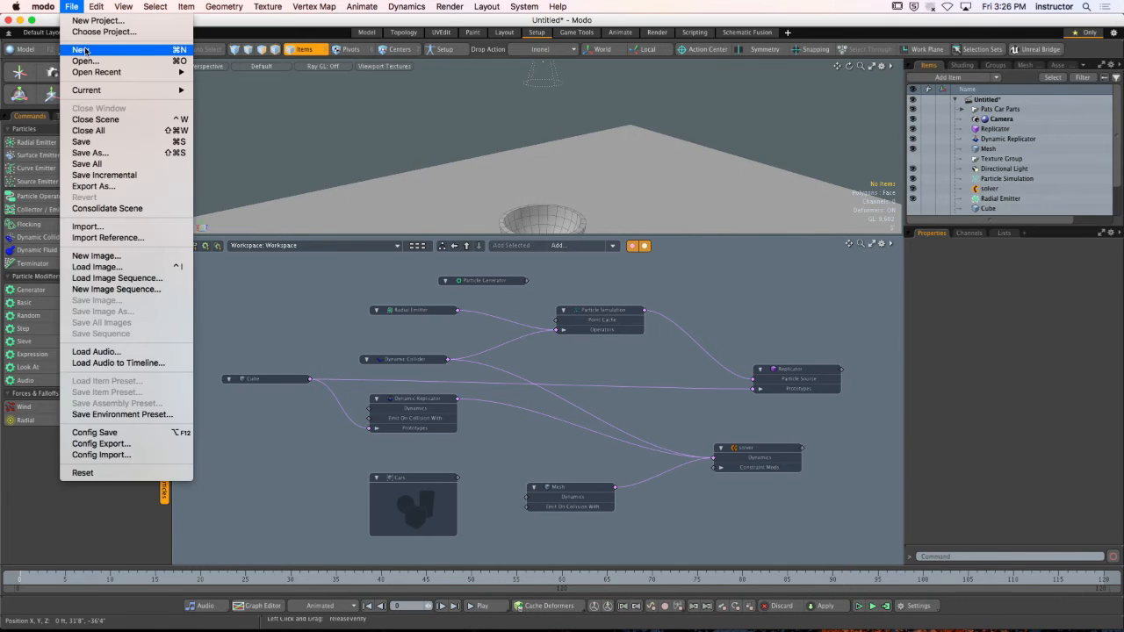
{"action": "left_click", "coordinate": [83, 50]}
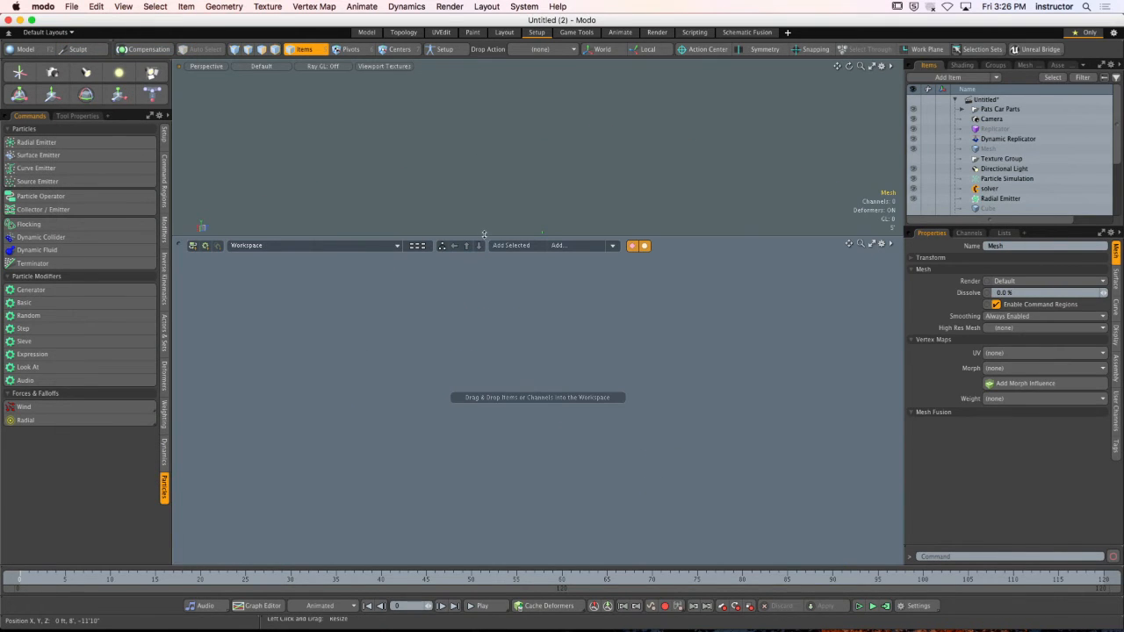
{"action": "left_click_drag", "start_coordinate": [484, 234], "coordinate": [484, 508]}
{"action": "left_click_drag", "start_coordinate": [483, 368], "coordinate": [540, 379], "text": "alt"}
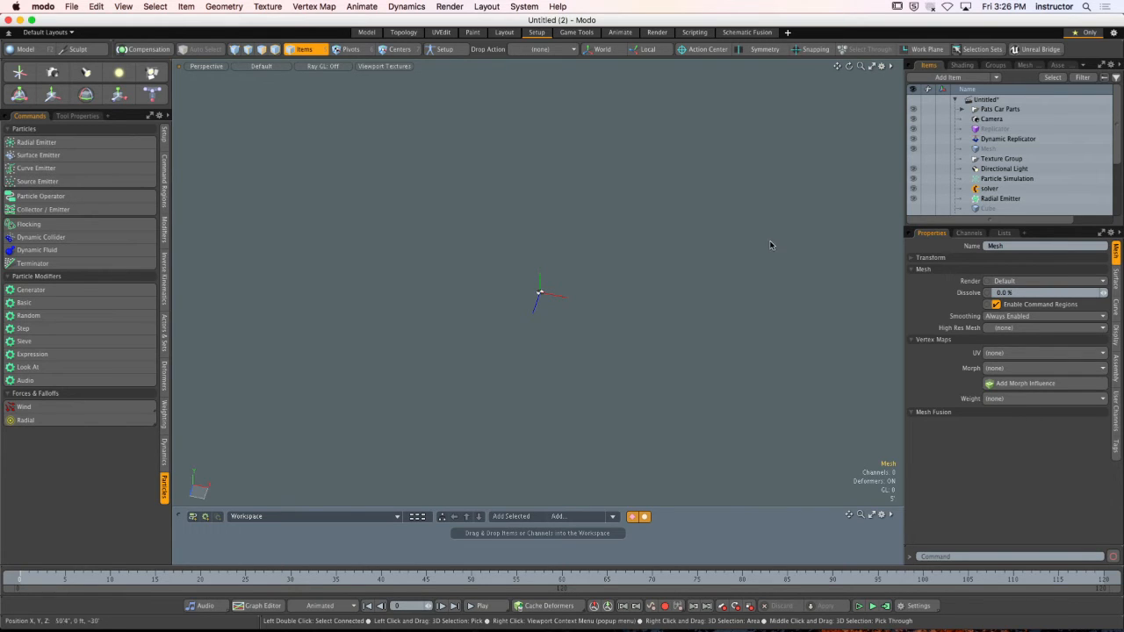
{"action": "left_click", "coordinate": [955, 99]}
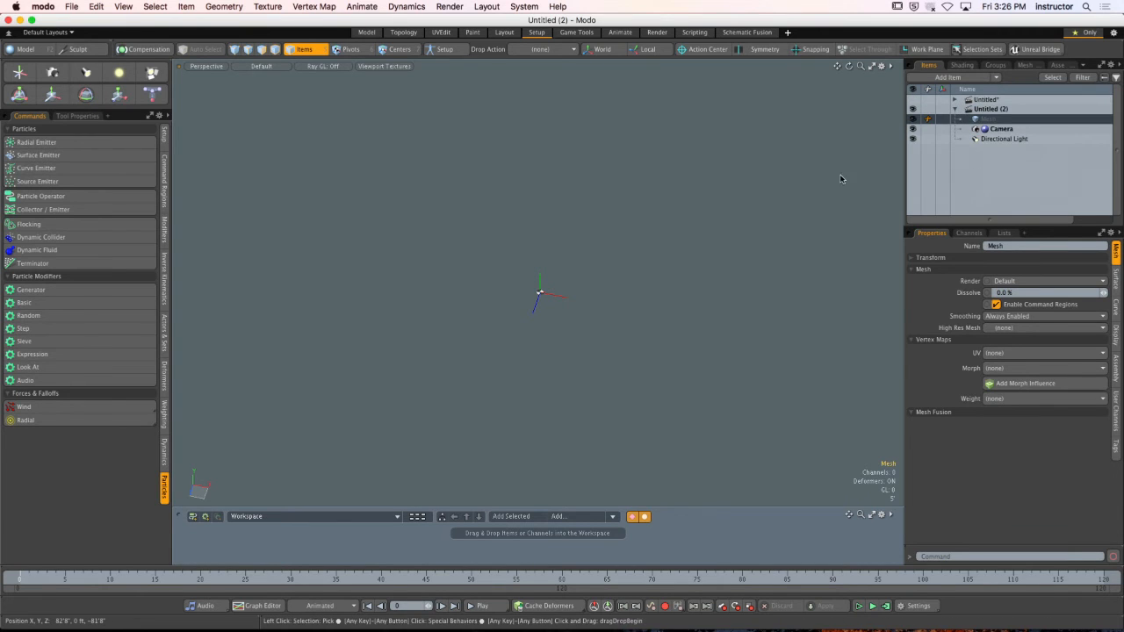
Draw an open, arch-shaped five-point curve across the ground plane with the Curve tool.
{"action": "left_click", "coordinate": [29, 49]}
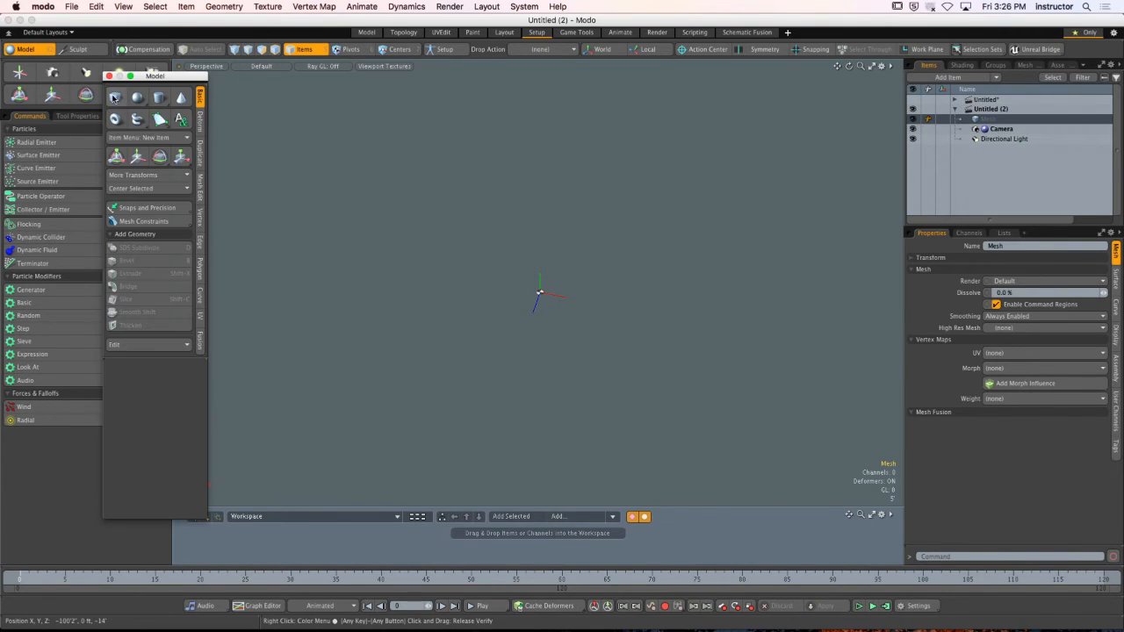
{"action": "left_click", "coordinate": [160, 120]}
{"action": "left_click", "coordinate": [163, 139]}
{"action": "left_click", "coordinate": [316, 415]}
{"action": "key", "text": "super+z"}
{"action": "left_click_drag", "start_coordinate": [422, 339], "coordinate": [418, 383], "text": "alt"}
{"action": "left_click", "coordinate": [353, 363]}
{"action": "left_click", "coordinate": [443, 178]}
{"action": "left_click", "coordinate": [755, 143]}
{"action": "left_click", "coordinate": [860, 281]}
{"action": "left_click", "coordinate": [851, 443]}
{"action": "left_click_drag", "start_coordinate": [768, 321], "coordinate": [610, 346], "text": "alt"}
{"action": "key", "text": "q"}
{"action": "left_click", "coordinate": [659, 327]}
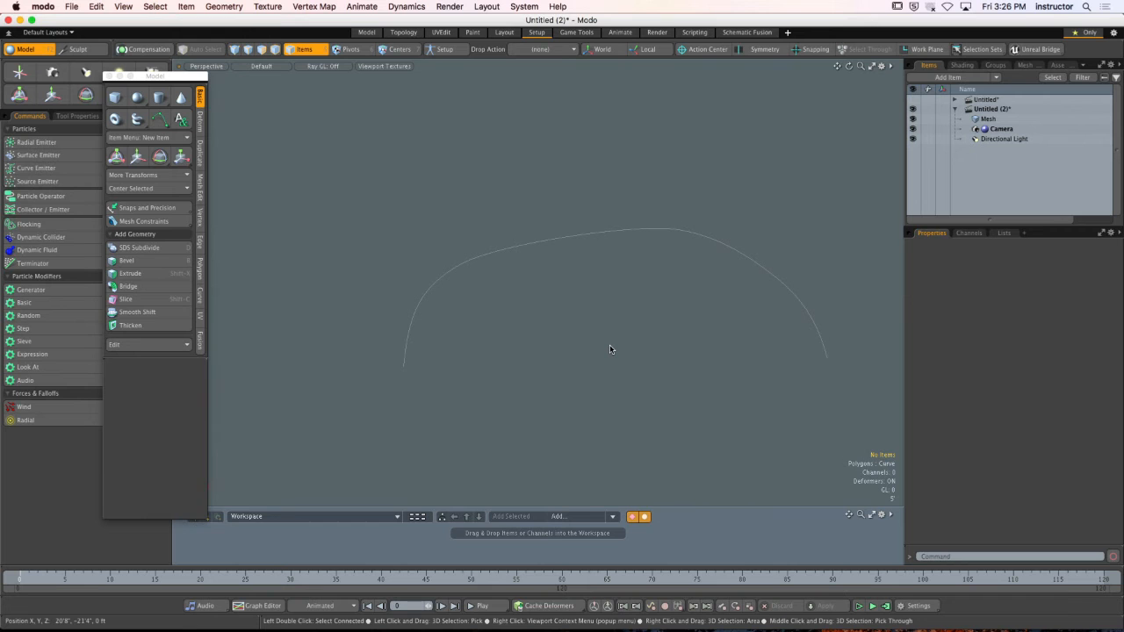
Rename the mesh item containing the drawn path as "curve".
{"action": "left_click", "coordinate": [991, 119]}
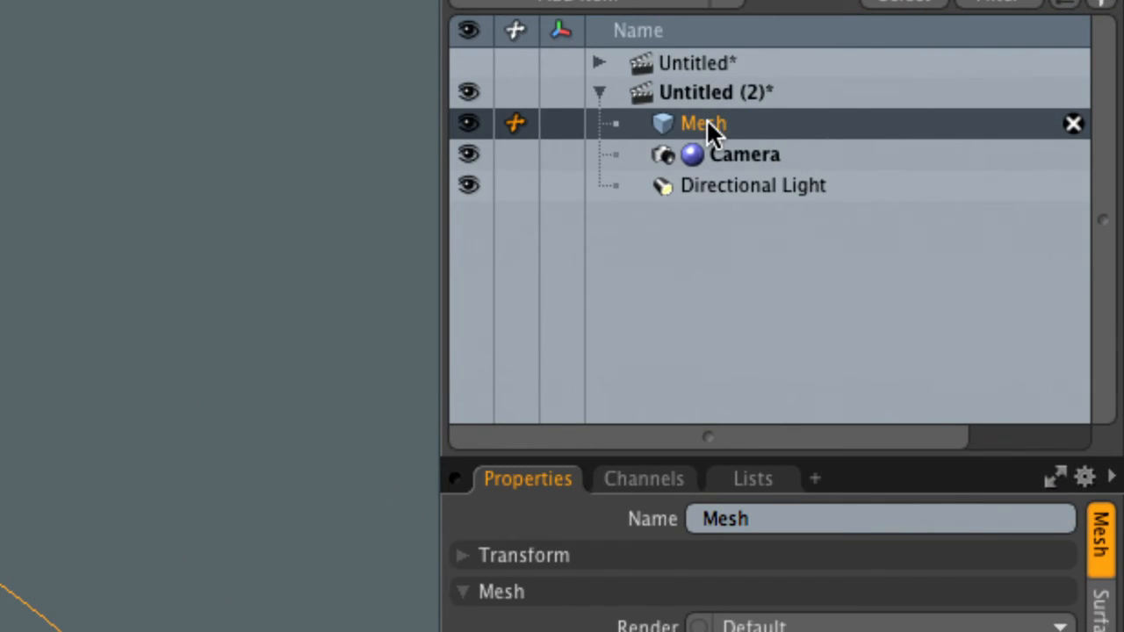
{"action": "double_click", "coordinate": [756, 124]}
{"action": "type", "text": "c"}
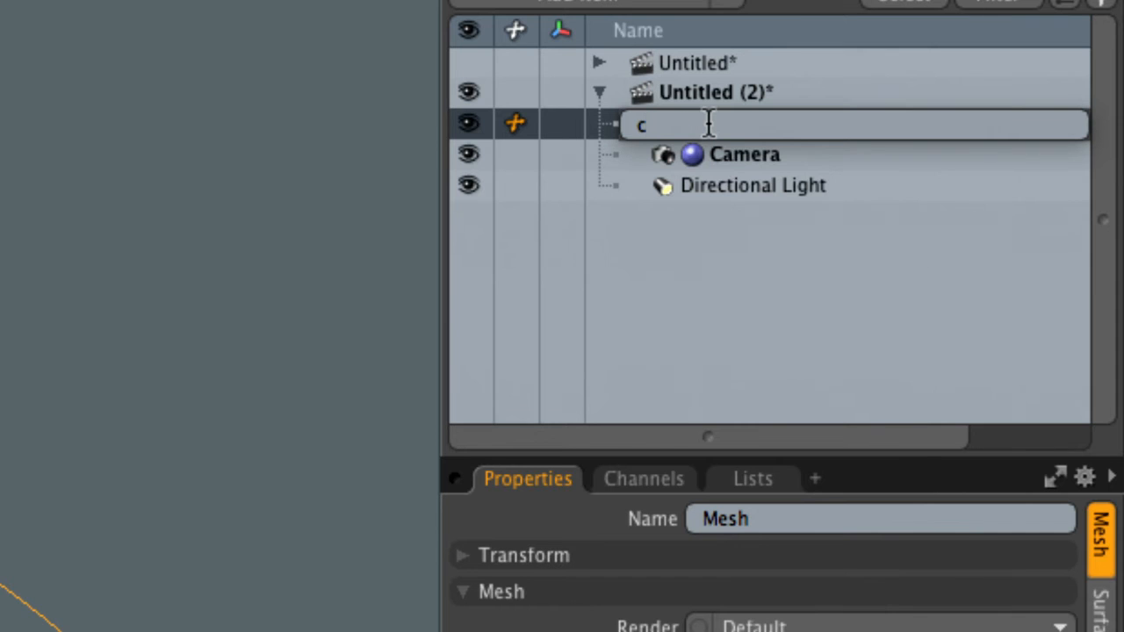
{"action": "type", "text": "urve"}
{"action": "key", "text": "Return"}
Add a new mesh item and name it "Domino Proto".
{"action": "key", "text": "n"}
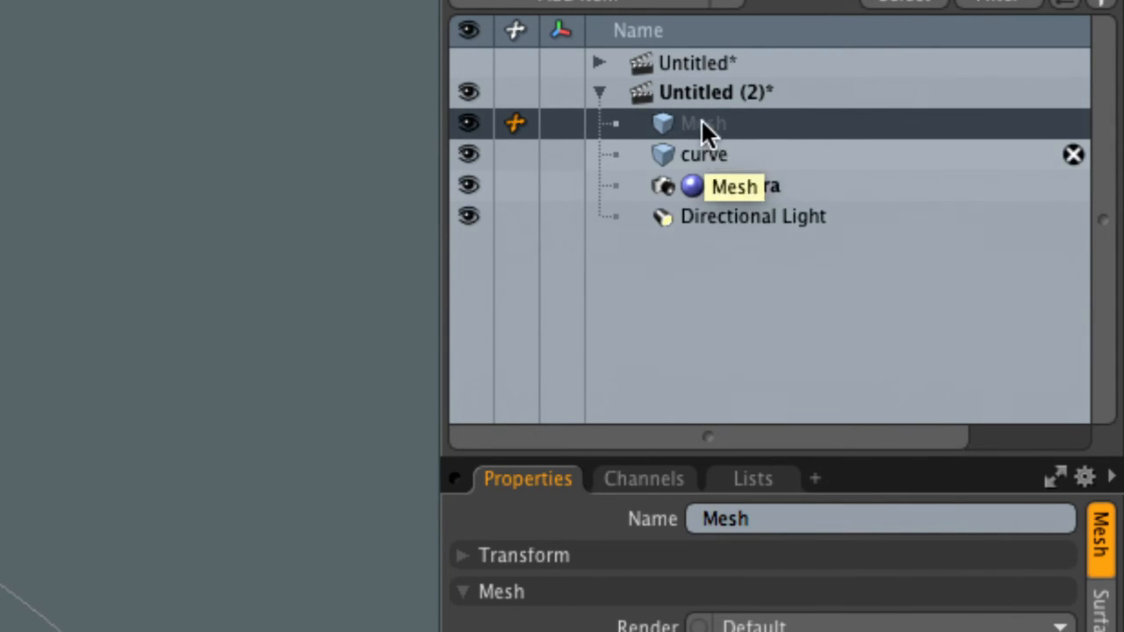
{"action": "double_click", "coordinate": [701, 123]}
{"action": "type", "text": "Domino"}
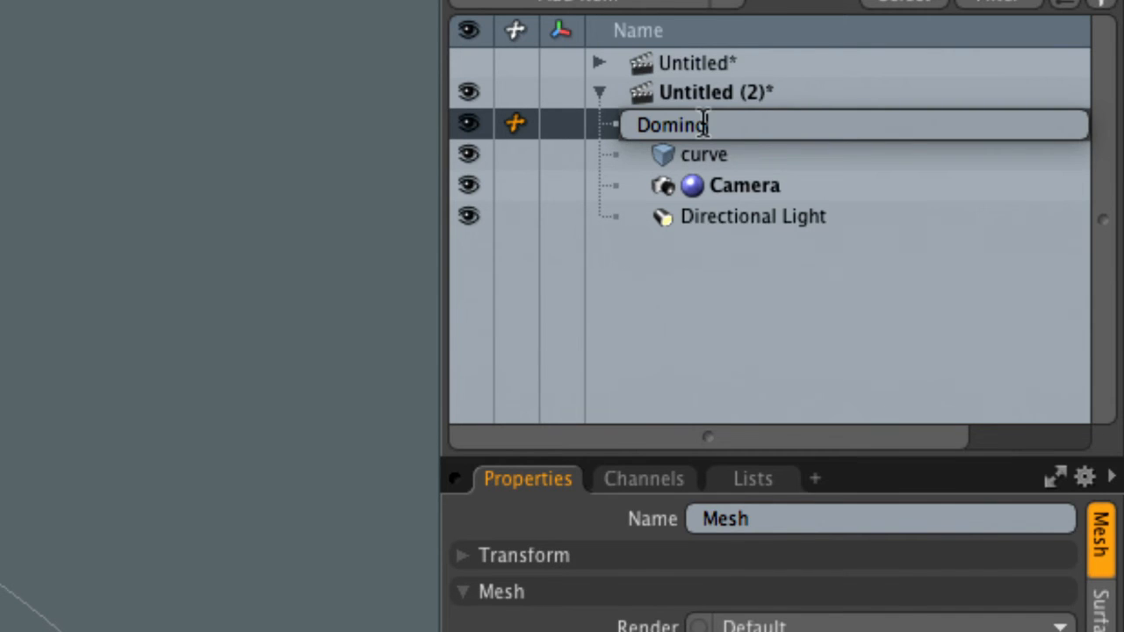
{"action": "key", "text": "Return"}
{"action": "double_click", "coordinate": [746, 126]}
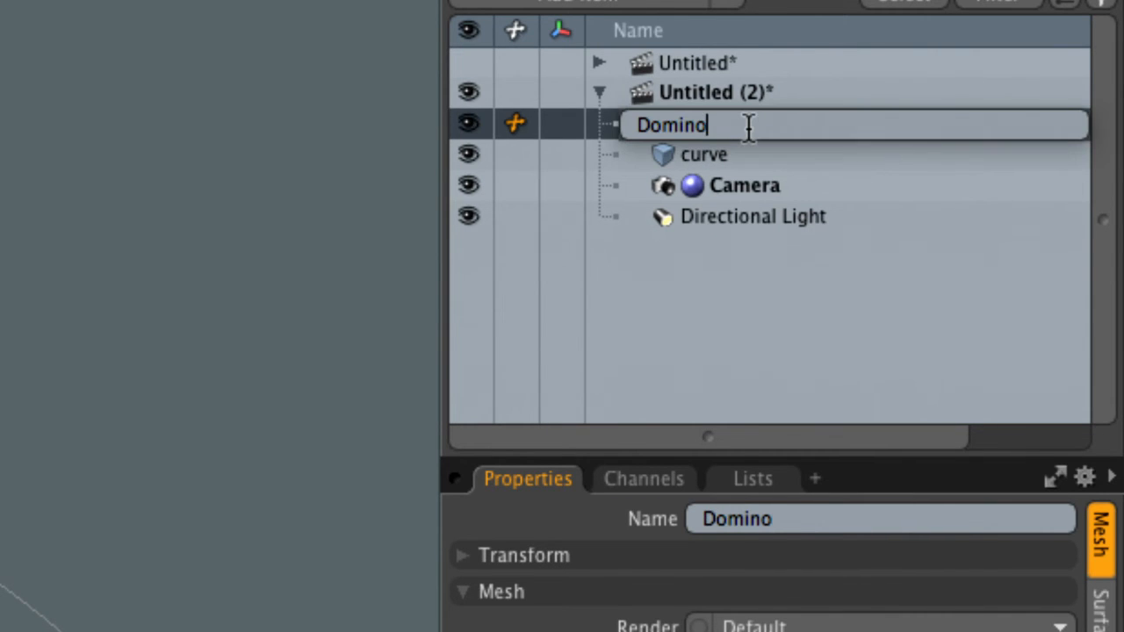
{"action": "type", "text": "Proto"}
{"action": "key", "text": "Return"}
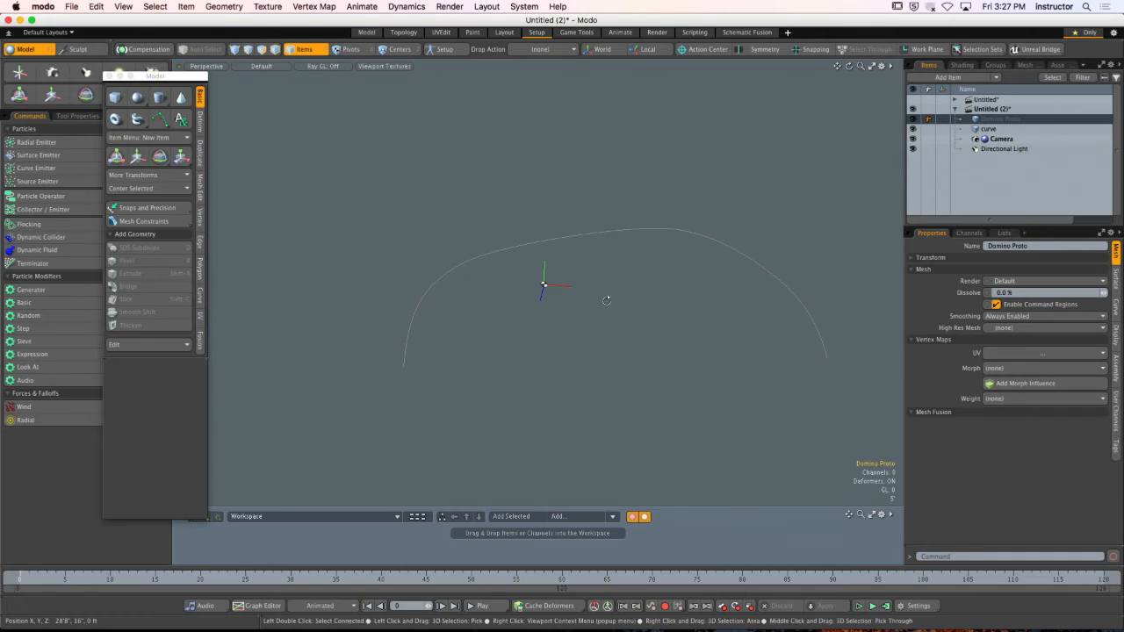
{"action": "left_click_drag", "start_coordinate": [606, 299], "coordinate": [590, 273], "text": "alt"}
{"action": "key", "text": "KP_2"}
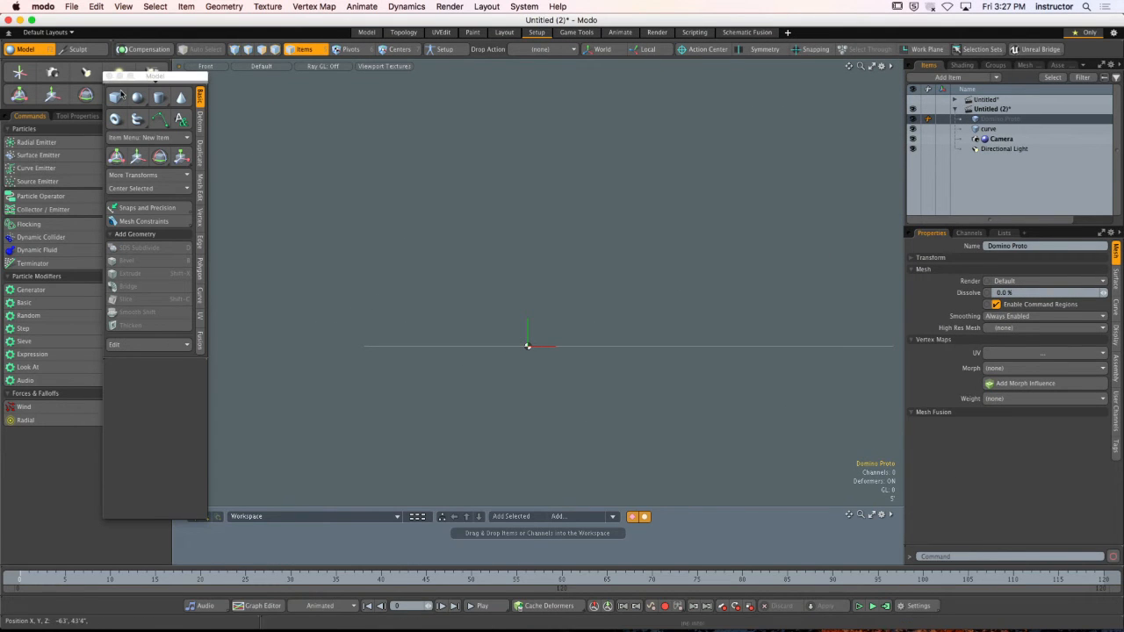
{"action": "left_click", "coordinate": [116, 97]}
{"action": "left_click", "coordinate": [493, 209]}
{"action": "left_click_drag", "start_coordinate": [502, 237], "coordinate": [527, 289]}
{"action": "key", "text": "space"}
{"action": "left_click", "coordinate": [611, 335]}
{"action": "left_click", "coordinate": [561, 313]}
{"action": "key", "text": "2"}
{"action": "left_click", "coordinate": [546, 327]}
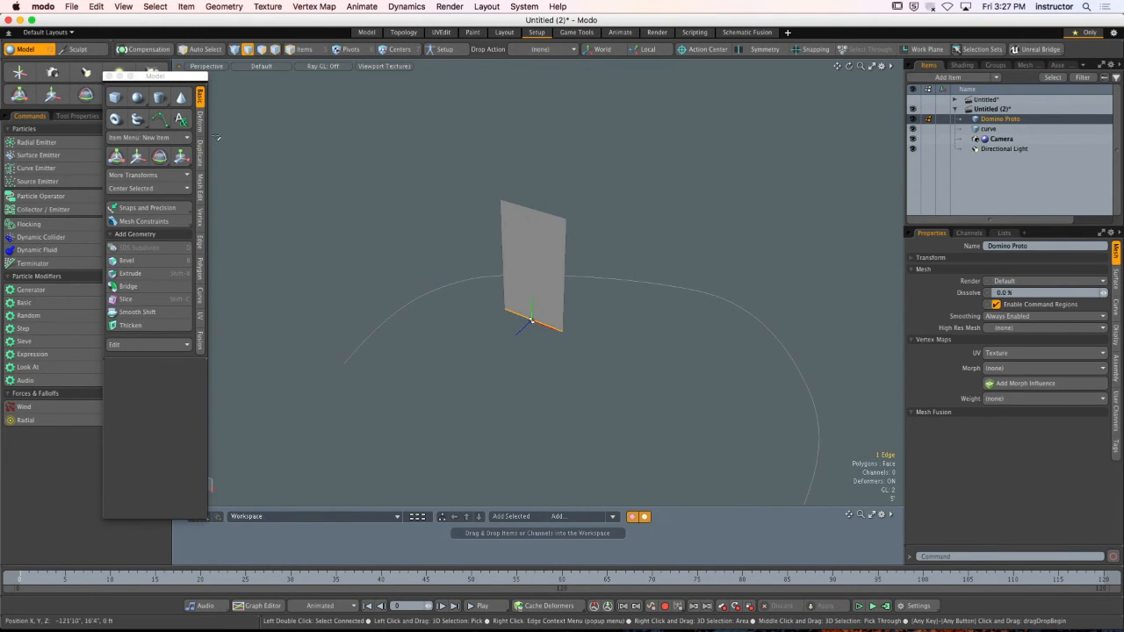
{"action": "left_click", "coordinate": [154, 187]}
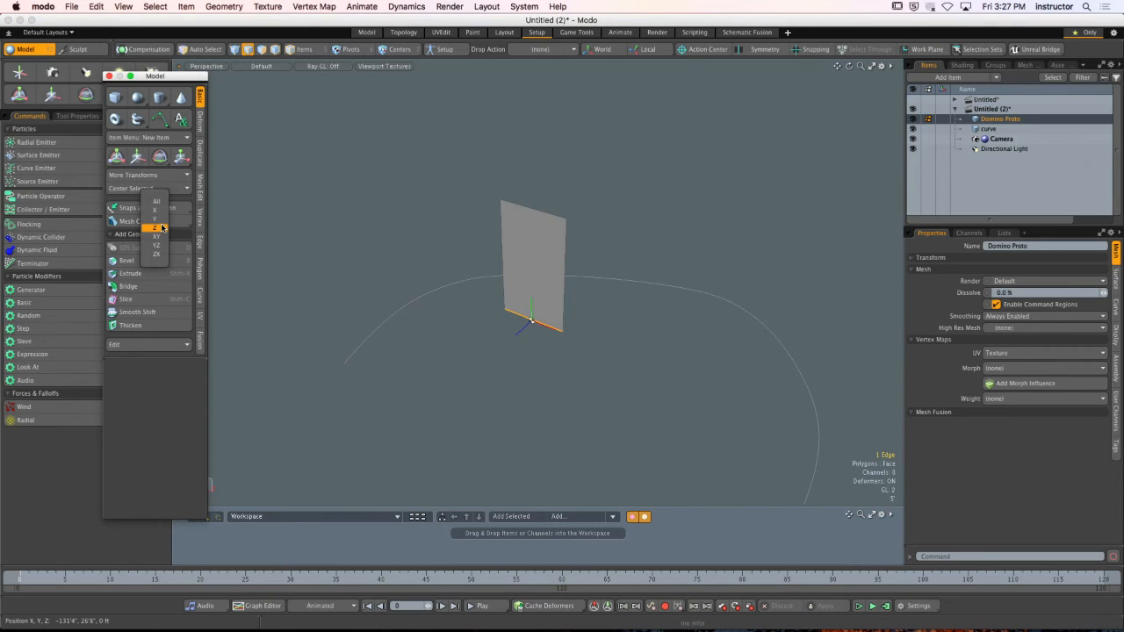
{"action": "left_click", "coordinate": [159, 228]}
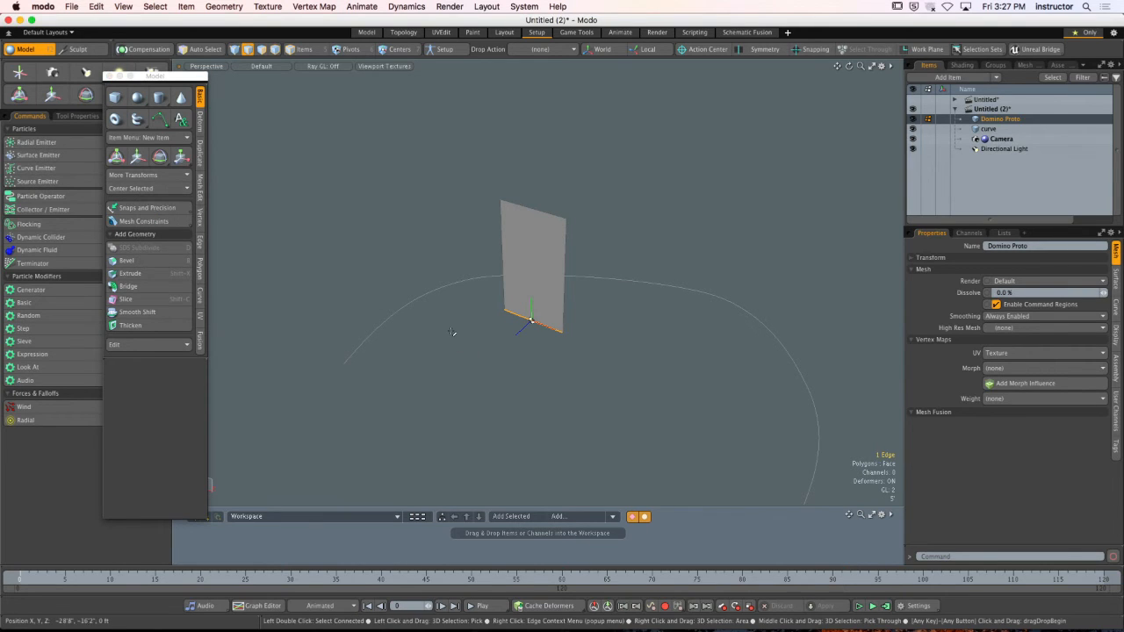
{"action": "key", "text": "3"}
{"action": "key", "text": "Delete"}
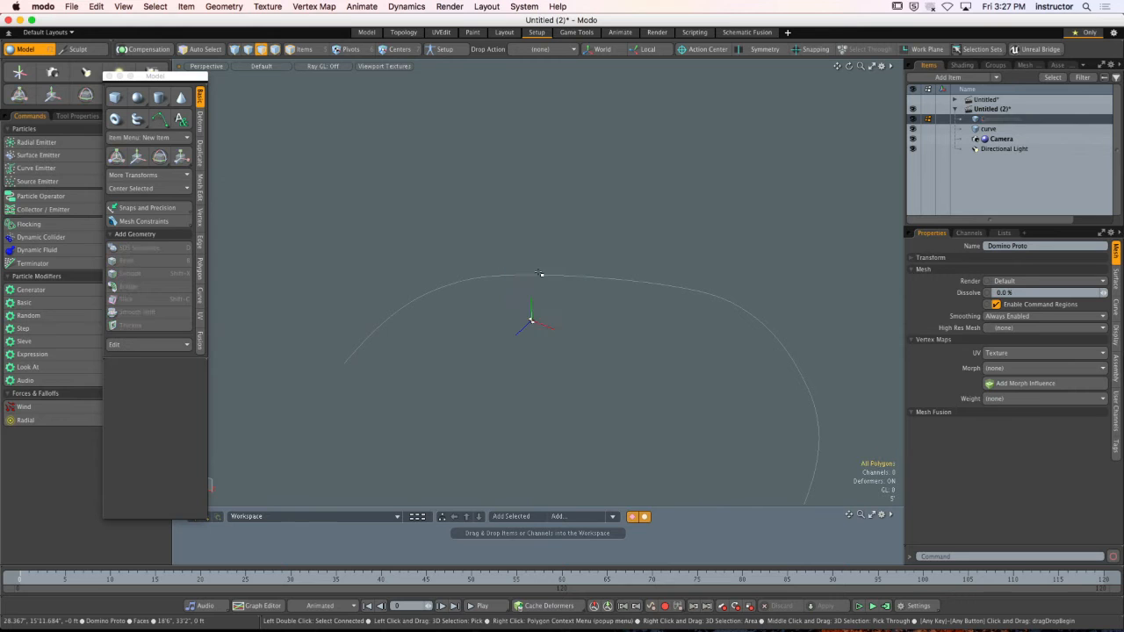
Create a cube primitive in the Domino Proto mesh in the front view, sized 2" in X, 1" in Y and 0.25" in Z.
{"action": "key", "text": "ctrl+space"}
{"action": "left_click", "coordinate": [115, 96]}
{"action": "left_click", "coordinate": [498, 214]}
{"action": "left_click_drag", "start_coordinate": [498, 215], "coordinate": [604, 359]}
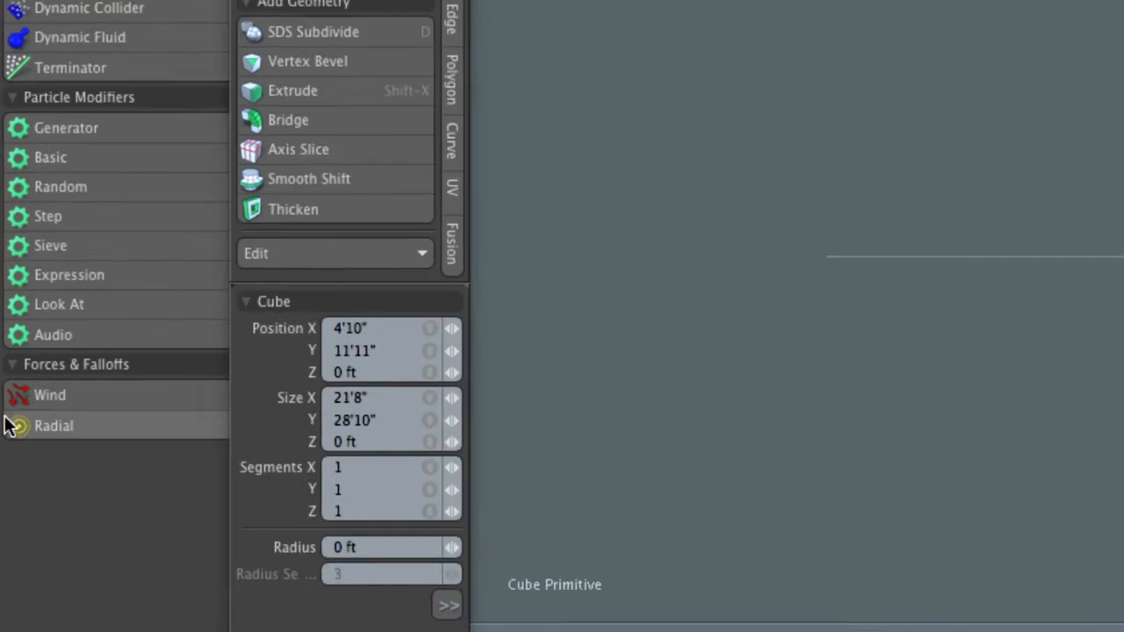
{"action": "left_click_drag", "start_coordinate": [441, 399], "coordinate": [304, 398]}
{"action": "type", "text": "2\""}
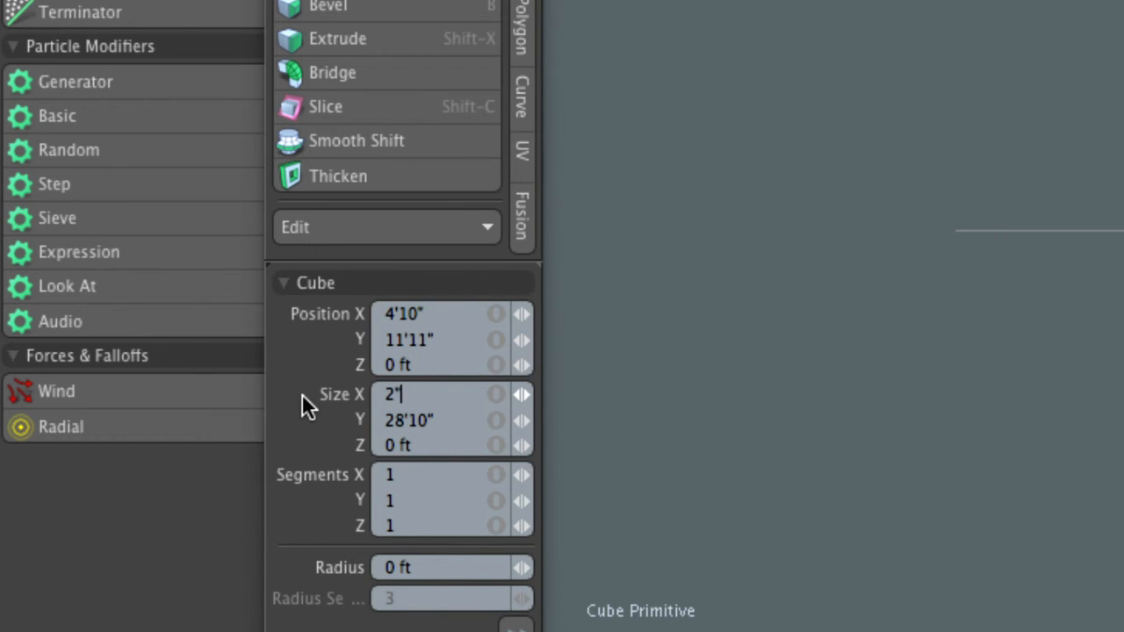
{"action": "key", "text": "Tab"}
{"action": "type", "text": "1\""}
{"action": "key", "text": "Tab"}
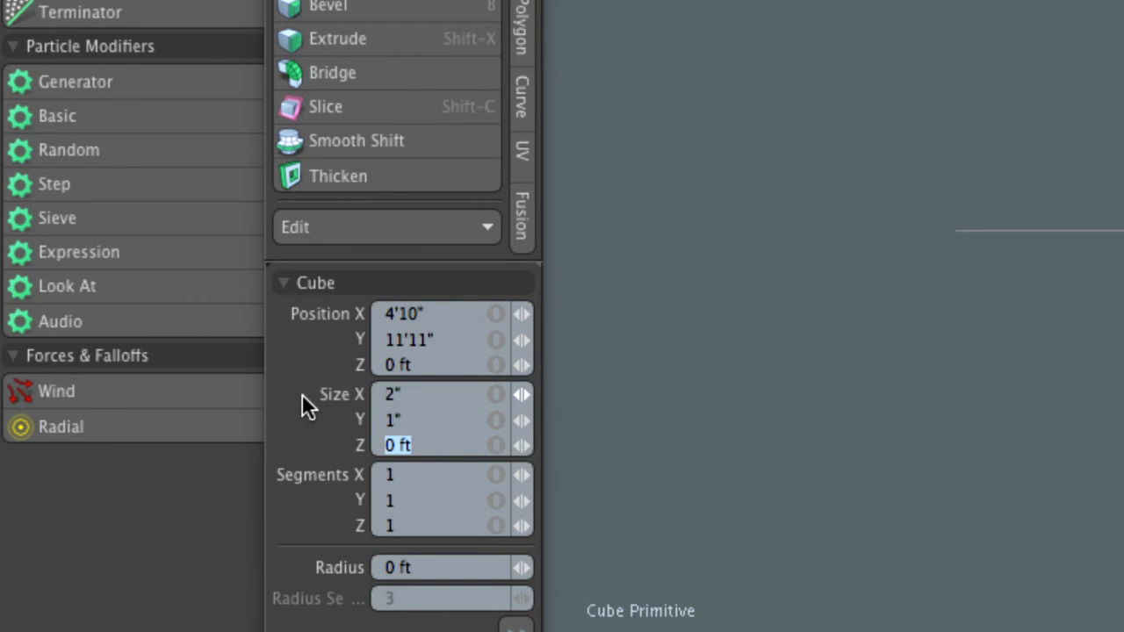
{"action": "type", "text": ".25\""}
{"action": "key", "text": "Return"}
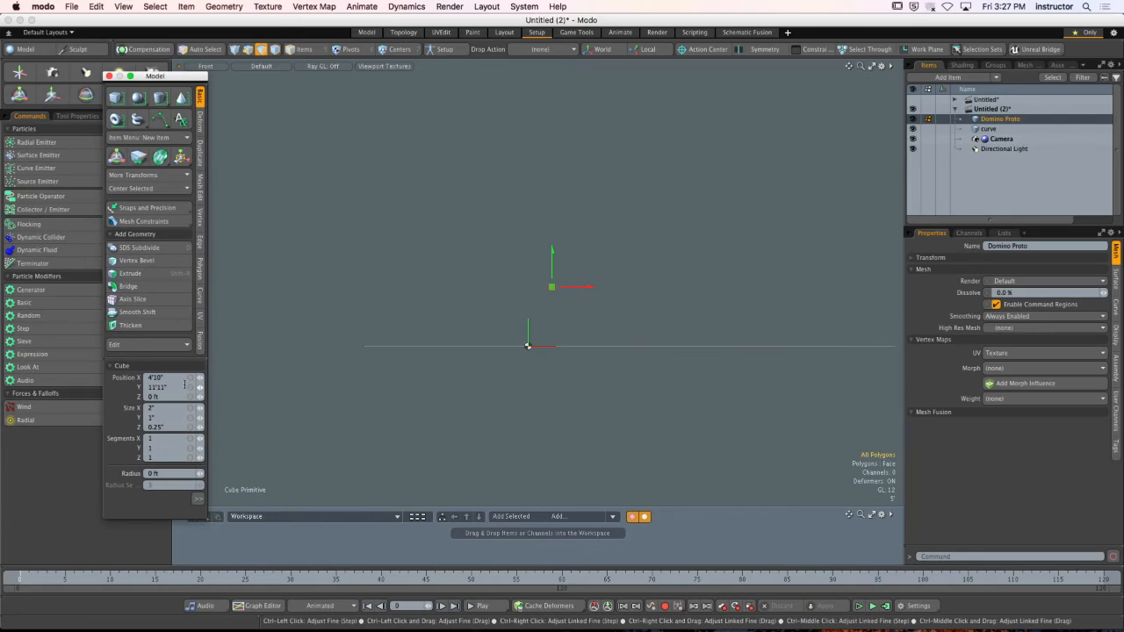
Select all polygons of the domino box and rotate them -90° about Z to stand it upright.
{"action": "left_click_drag", "start_coordinate": [446, 318], "coordinate": [665, 293], "text": "ctrl+alt"}
{"action": "left_click_drag", "start_coordinate": [676, 252], "coordinate": [667, 303], "text": "alt+shift"}
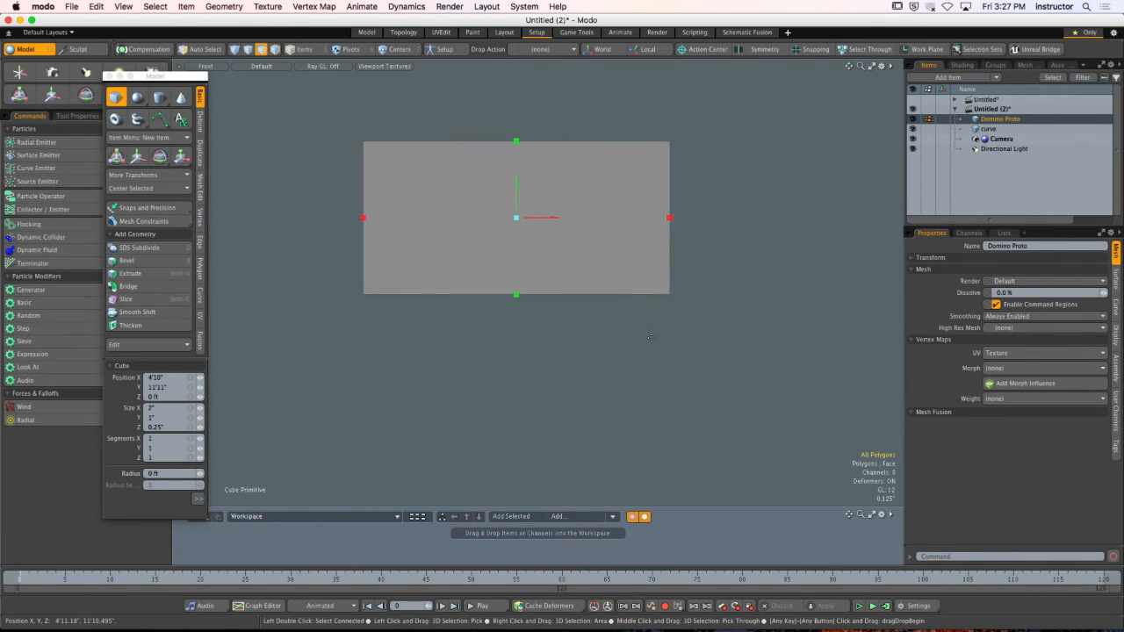
{"action": "left_click", "coordinate": [531, 259]}
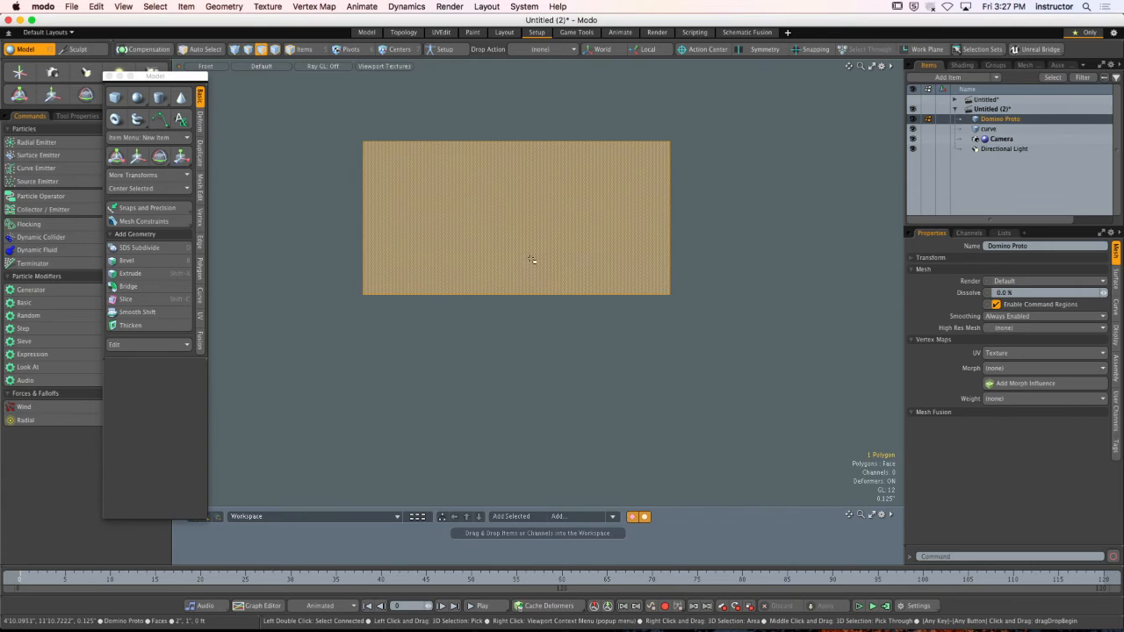
{"action": "key", "text": "ctrl+space"}
{"action": "left_click", "coordinate": [544, 282]}
{"action": "left_click_drag", "start_coordinate": [593, 233], "coordinate": [555, 239], "text": "alt"}
{"action": "double_click", "coordinate": [561, 260]}
{"action": "key", "text": "e"}
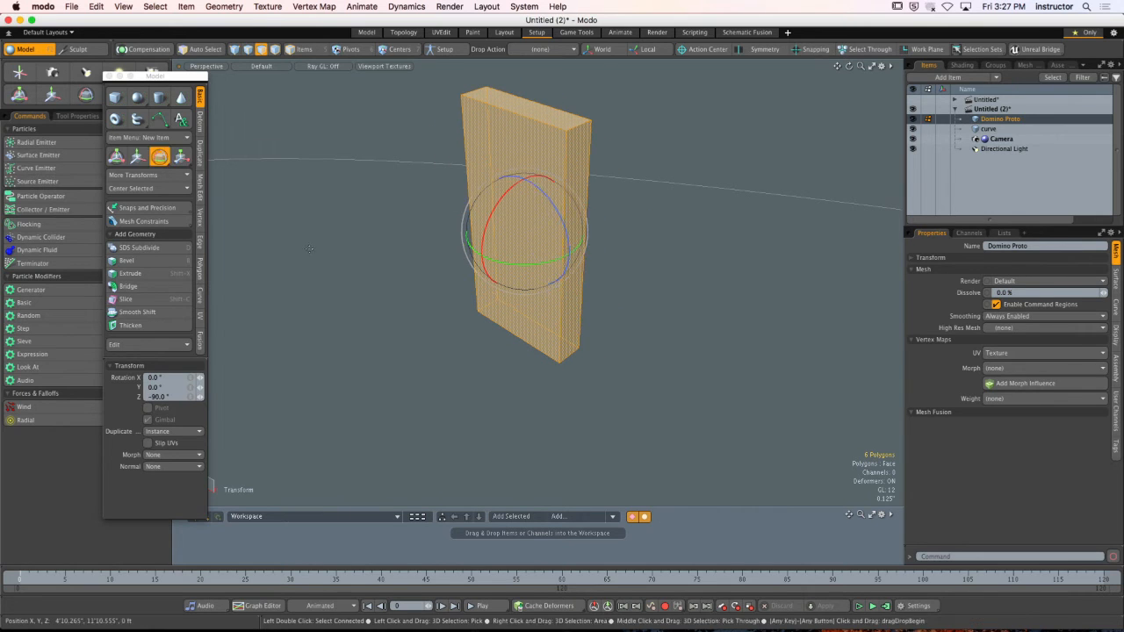
Center the upright domino box at the scene origin.
{"action": "key", "text": "space"}
{"action": "left_click", "coordinate": [185, 190]}
{"action": "left_click", "coordinate": [186, 203]}
{"action": "key", "text": "shift+a"}
{"action": "left_click_drag", "start_coordinate": [474, 303], "coordinate": [566, 268], "text": "alt"}
{"action": "left_click", "coordinate": [659, 276]}
{"action": "left_click_drag", "start_coordinate": [659, 277], "coordinate": [640, 294], "text": "alt"}
Select the four short corner edges that run through the domino's thickness.
{"action": "key", "text": "2"}
{"action": "right_click_drag", "start_coordinate": [465, 128], "coordinate": [528, 186]}
{"action": "right_click_drag", "start_coordinate": [567, 141], "coordinate": [590, 179], "text": "shift"}
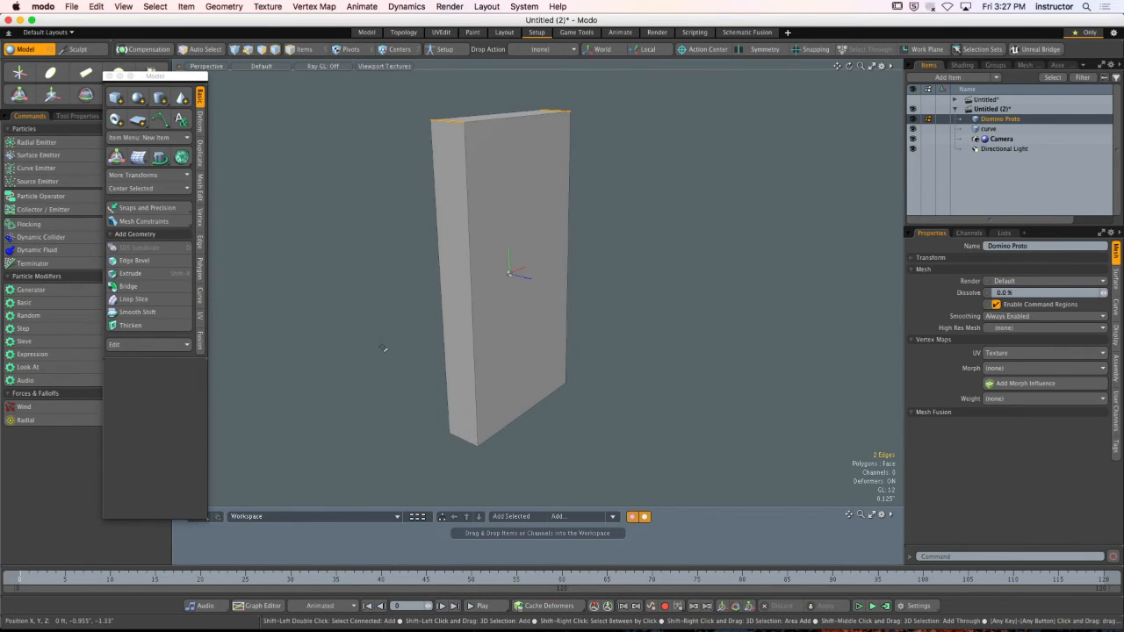
{"action": "right_click_drag", "start_coordinate": [384, 349], "coordinate": [502, 430], "text": "shift"}
{"action": "right_click_drag", "start_coordinate": [521, 328], "coordinate": [568, 384], "text": "shift"}
{"action": "right_click_drag", "start_coordinate": [387, 377], "coordinate": [524, 467], "text": "shift"}
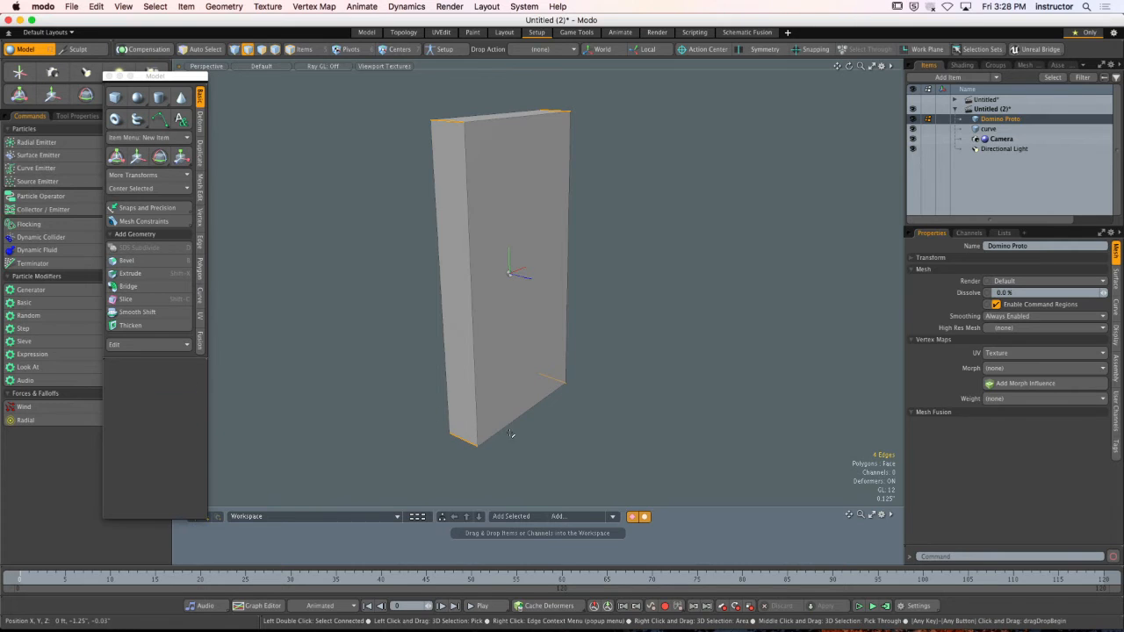
Bevel the four selected corner edges of the domino with the Round edge shape.
{"action": "key", "text": "b"}
{"action": "left_click_drag", "start_coordinate": [545, 282], "coordinate": [552, 284]}
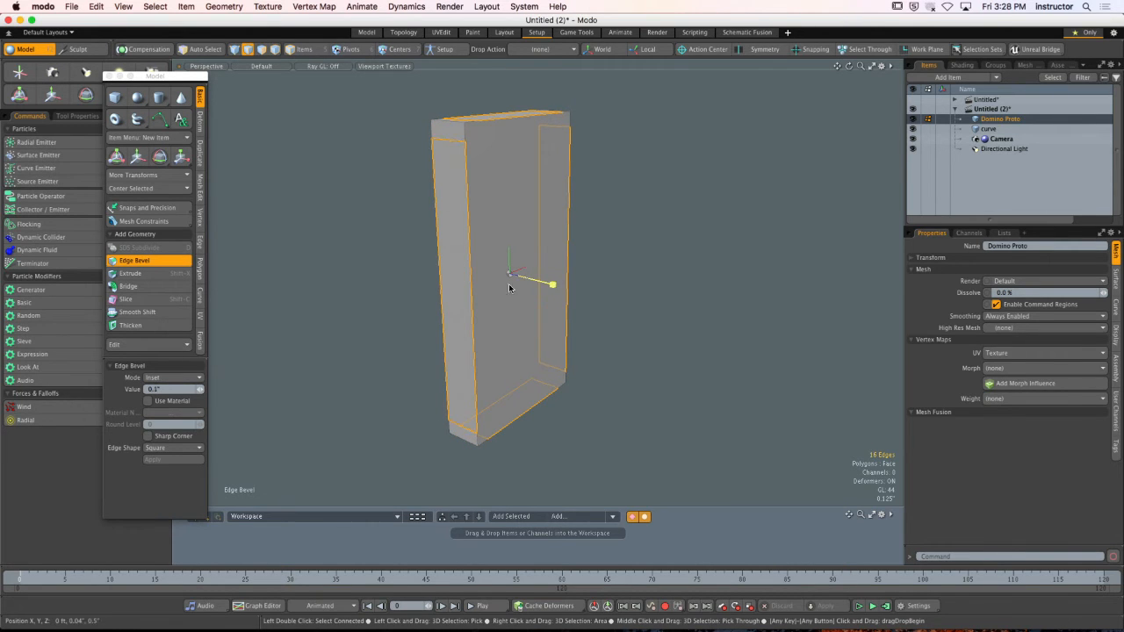
{"action": "left_click", "coordinate": [186, 448]}
{"action": "left_click", "coordinate": [186, 438]}
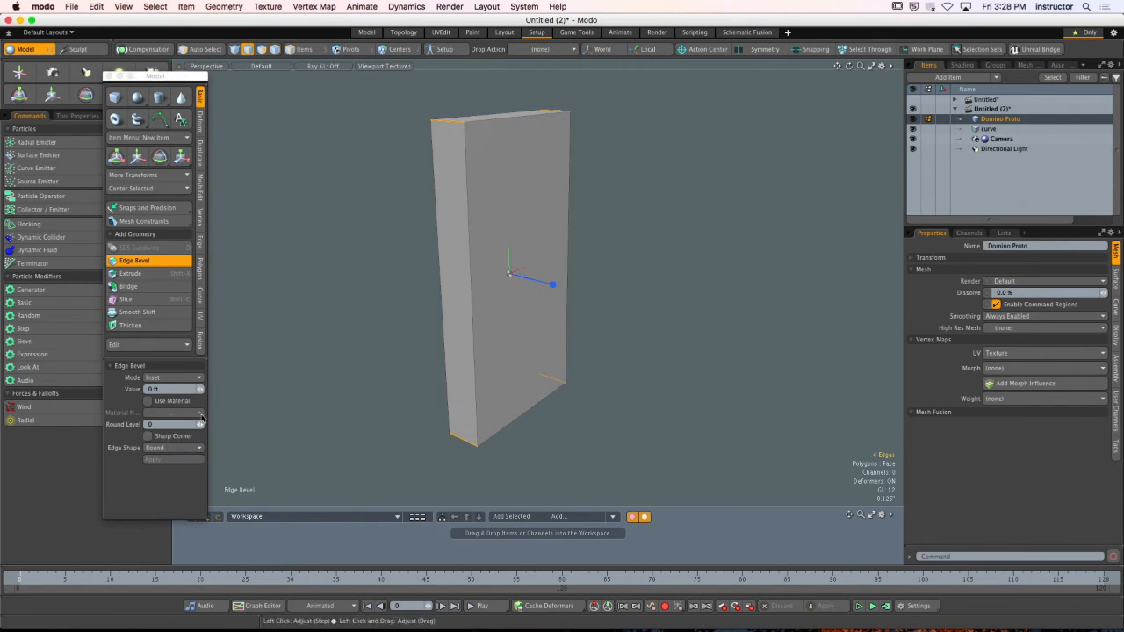
{"action": "left_click_drag", "start_coordinate": [552, 284], "coordinate": [554, 285]}
{"action": "key", "text": "space"}
Select the edge loops around the domino's large faces and bevel them with a 0.028" inset, Round shape and round level 2.
{"action": "left_click", "coordinate": [621, 284]}
{"action": "left_click_drag", "start_coordinate": [622, 283], "coordinate": [548, 279], "text": "alt"}
{"action": "double_click", "coordinate": [482, 305]}
{"action": "key", "text": "b"}
{"action": "left_click", "coordinate": [561, 308]}
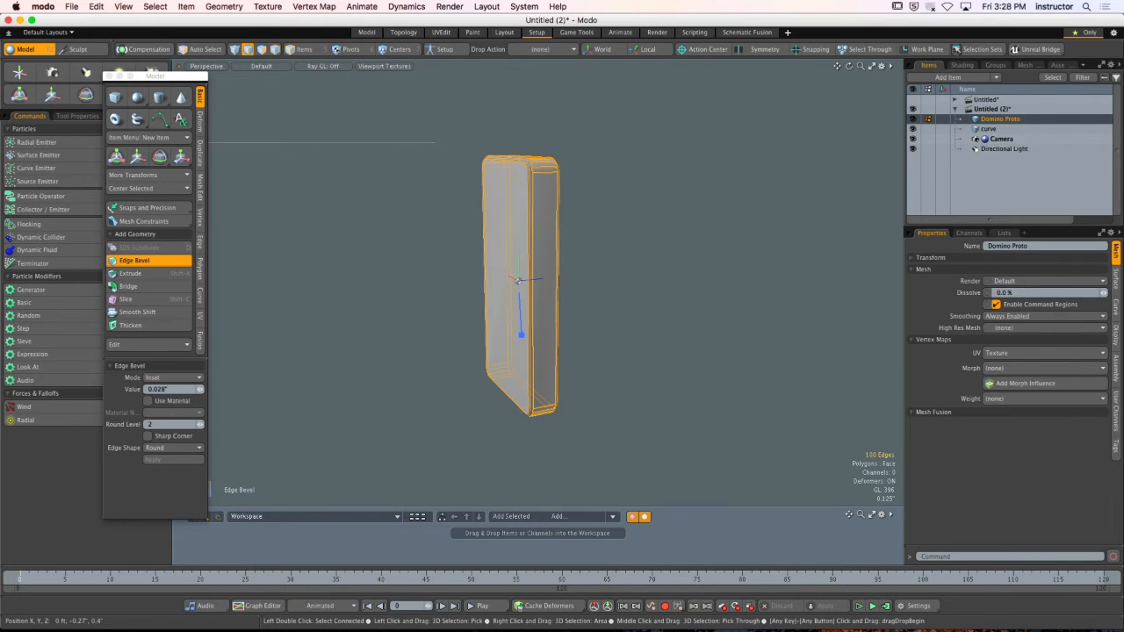
{"action": "key", "text": "space"}
{"action": "left_click", "coordinate": [617, 282]}
Select the domino's large front and back polygons and give them a slight freehand bevel.
{"action": "left_click_drag", "start_coordinate": [617, 282], "coordinate": [558, 282], "text": "alt"}
{"action": "left_click_drag", "start_coordinate": [557, 282], "coordinate": [362, 282], "text": "ctrl+alt"}
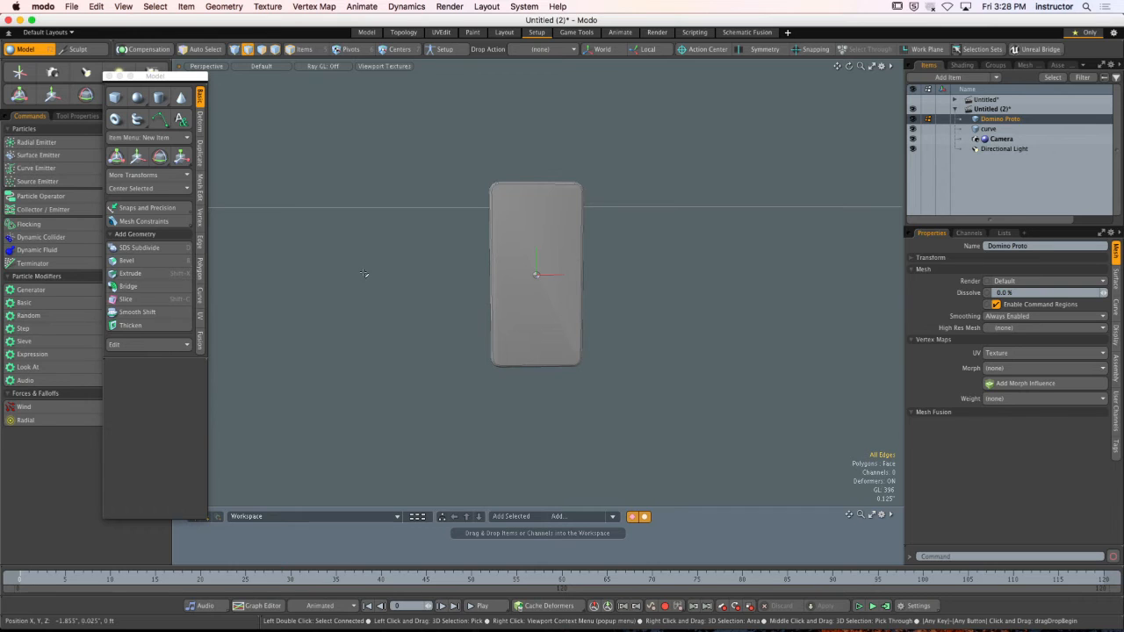
{"action": "key", "text": "3"}
{"action": "left_click", "coordinate": [551, 291]}
{"action": "left_click_drag", "start_coordinate": [552, 292], "coordinate": [755, 309], "text": "alt"}
{"action": "left_click", "coordinate": [532, 317], "text": "shift"}
{"action": "key", "text": "b"}
{"action": "left_click_drag", "start_coordinate": [492, 291], "coordinate": [495, 290]}
{"action": "key", "text": "space"}
{"action": "left_click", "coordinate": [611, 281]}
{"action": "left_click_drag", "start_coordinate": [612, 281], "coordinate": [407, 231], "text": "alt"}
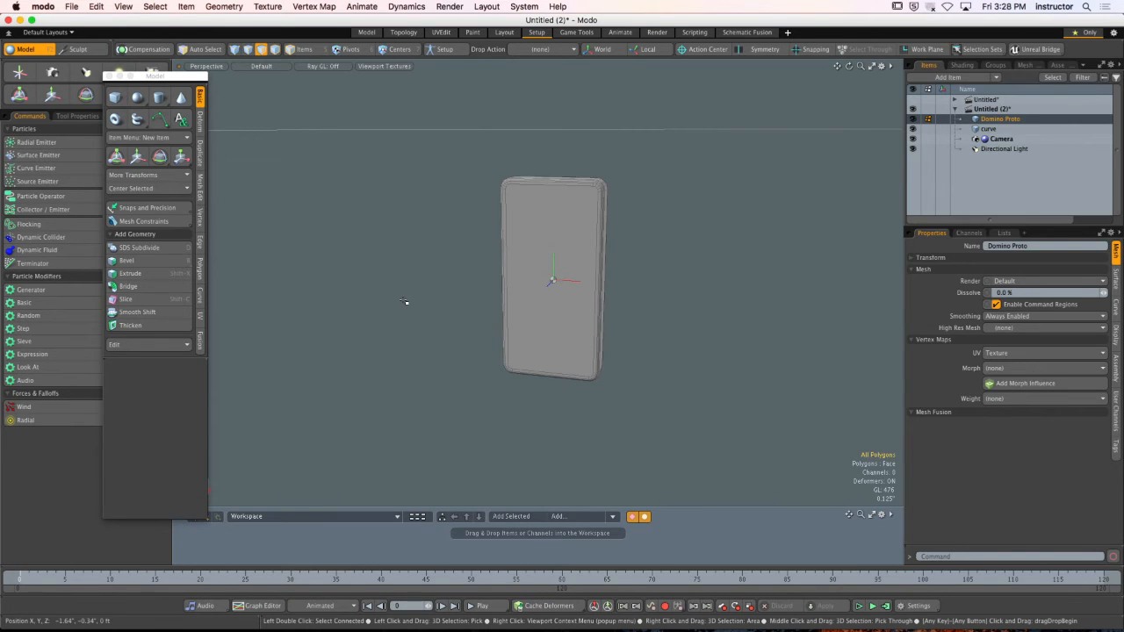
Select the curve mesh and scale the path down freehand to about half its size.
{"action": "left_click", "coordinate": [110, 77]}
{"action": "left_click_drag", "start_coordinate": [493, 268], "coordinate": [422, 221], "text": "alt"}
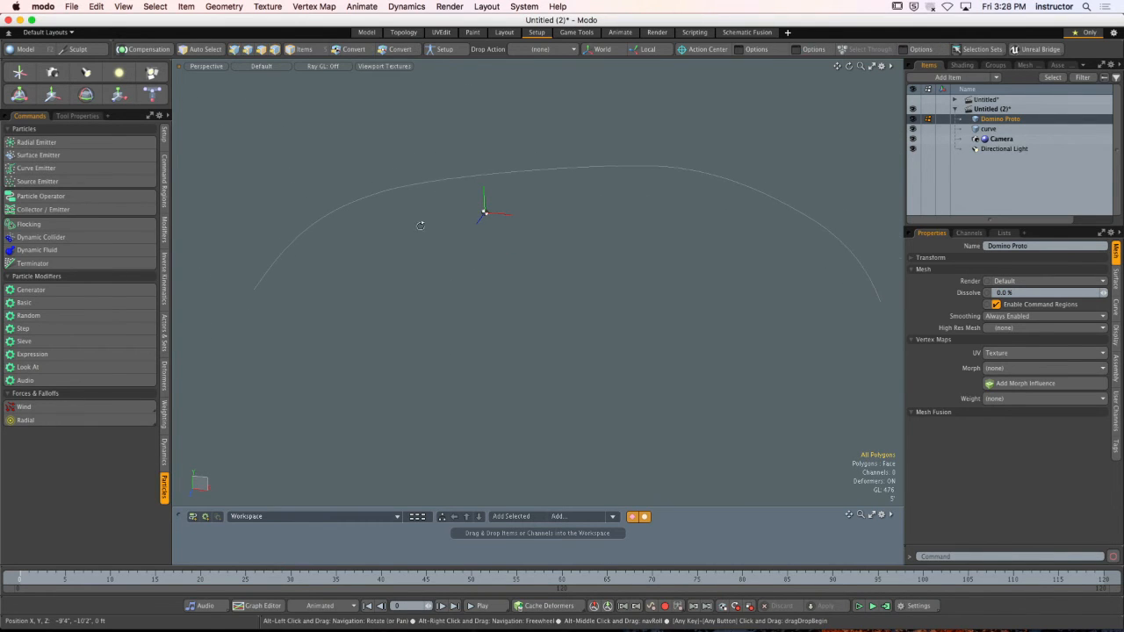
{"action": "left_click", "coordinate": [988, 129]}
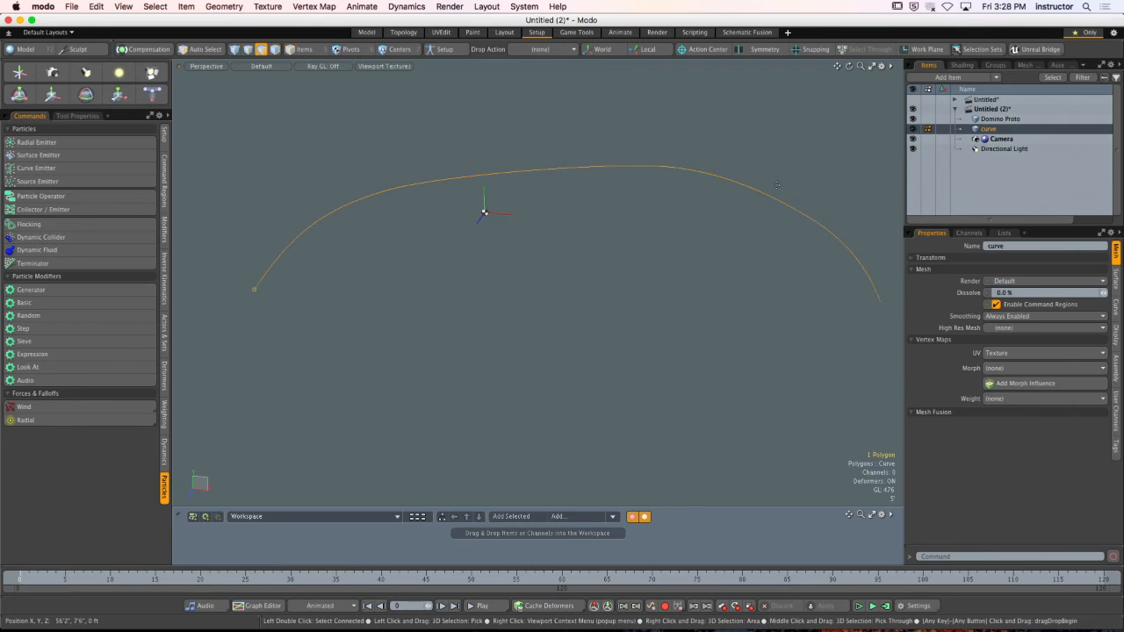
{"action": "left_click_drag", "start_coordinate": [662, 202], "coordinate": [288, 331], "text": "alt"}
{"action": "key", "text": "y"}
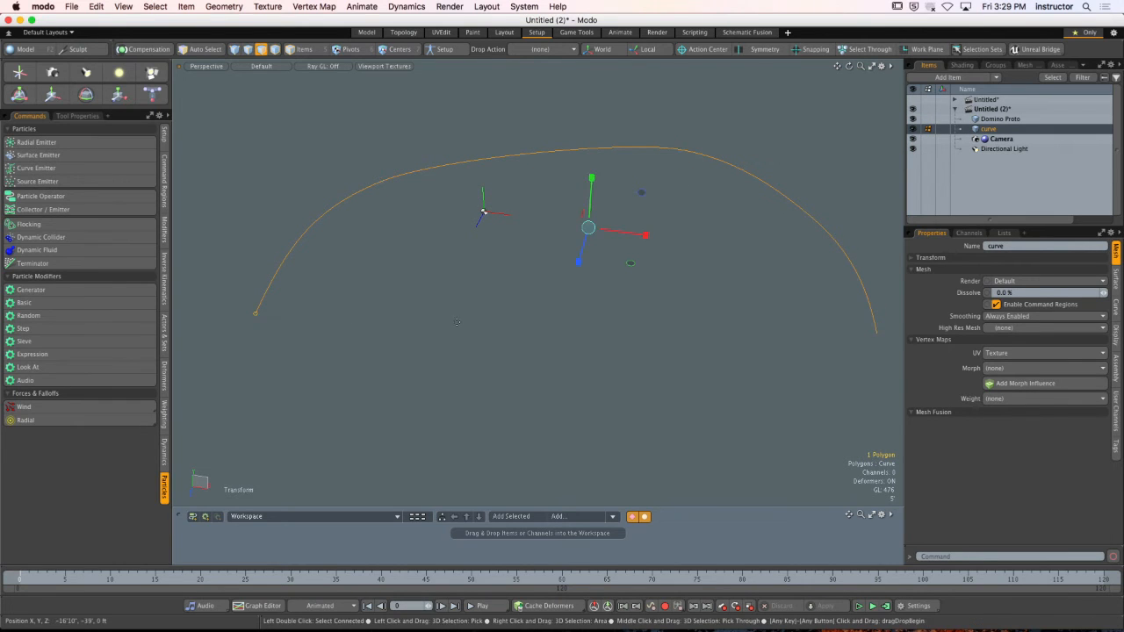
{"action": "left_click_drag", "start_coordinate": [588, 230], "coordinate": [577, 247]}
{"action": "key", "text": "space"}
Center the curve path at the scene origin.
{"action": "left_click", "coordinate": [22, 50]}
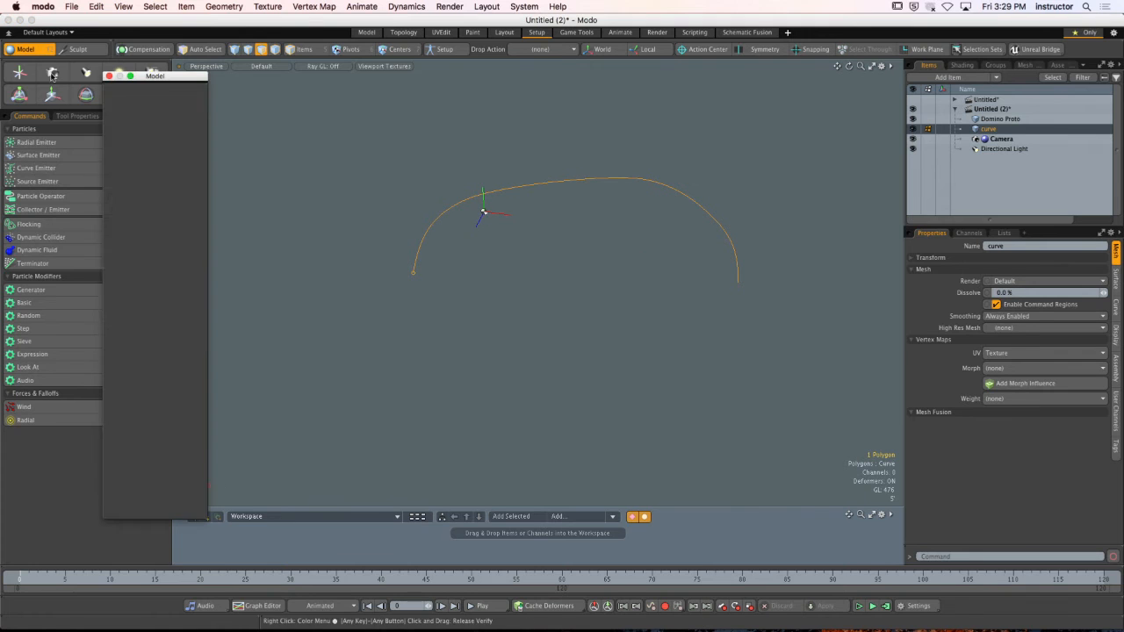
{"action": "left_click", "coordinate": [150, 191]}
{"action": "left_click", "coordinate": [154, 204]}
{"action": "left_click_drag", "start_coordinate": [454, 244], "coordinate": [479, 237], "text": "alt"}
{"action": "left_click_drag", "start_coordinate": [479, 237], "coordinate": [515, 256], "text": "ctrl+alt"}
Set the action center to Origin and scale the curve down uniformly to suit the size of the domino.
{"action": "key", "text": "r"}
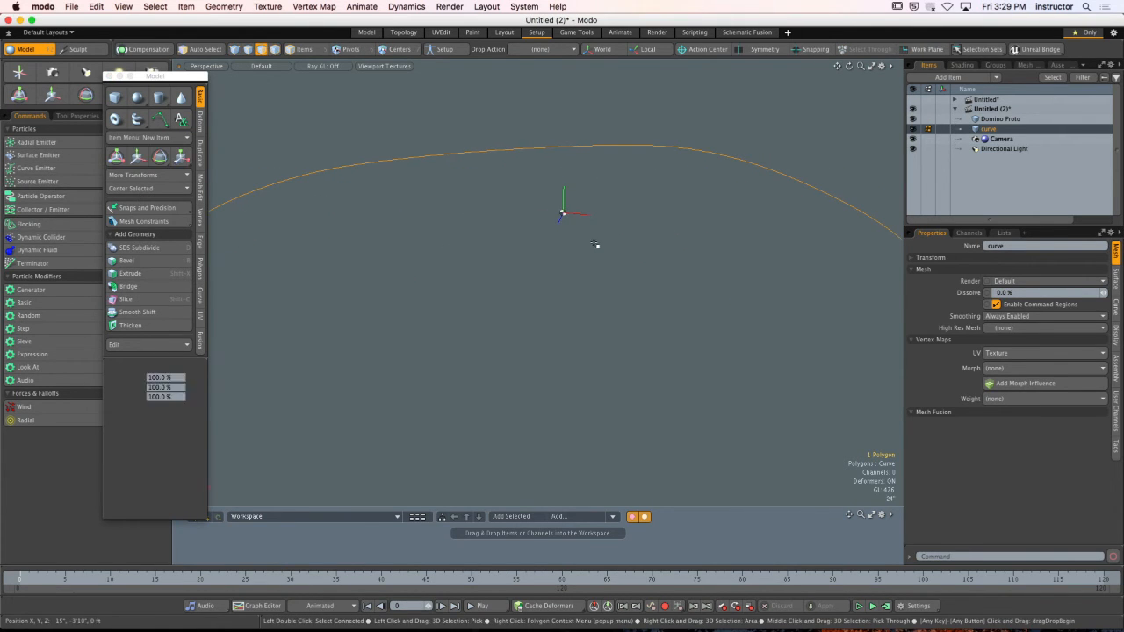
{"action": "key", "text": "space"}
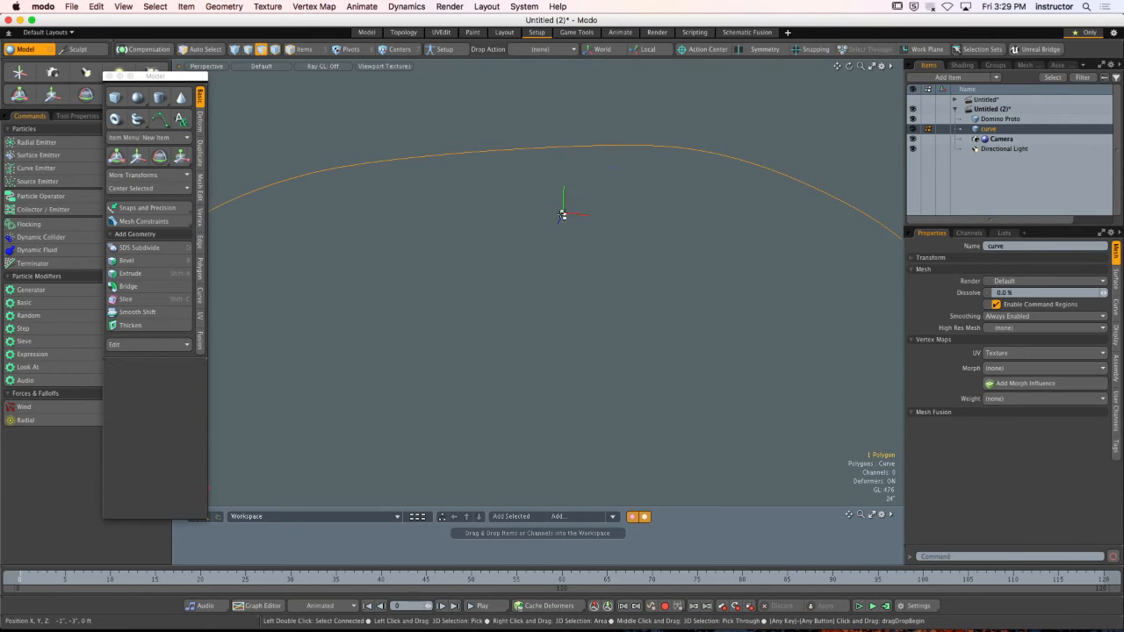
{"action": "key", "text": "shift+F6"}
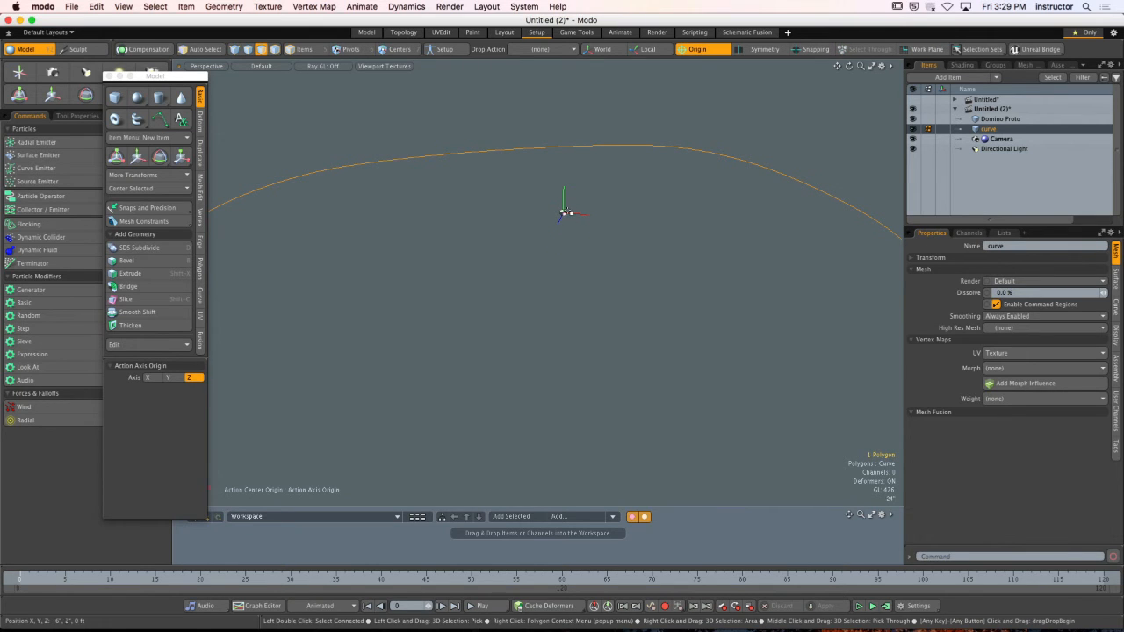
{"action": "key", "text": "r"}
{"action": "left_click_drag", "start_coordinate": [565, 213], "coordinate": [628, 213]}
{"action": "left_click_drag", "start_coordinate": [627, 214], "coordinate": [582, 225], "text": "alt+shift"}
{"action": "key", "text": "space"}
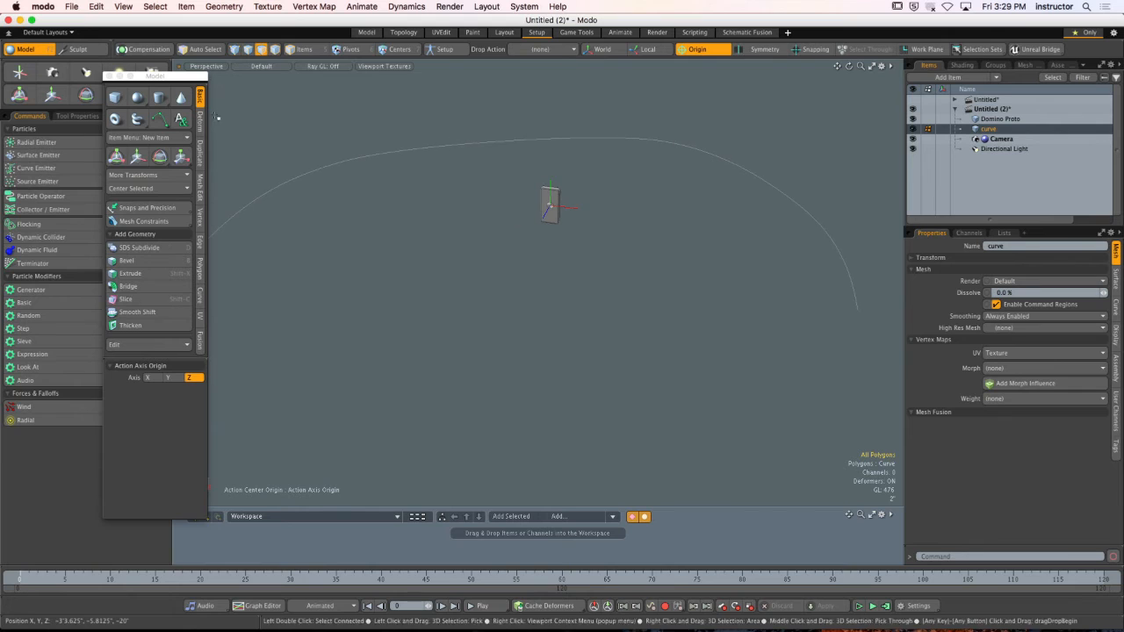
{"action": "left_click", "coordinate": [109, 76]}
{"action": "left_click_drag", "start_coordinate": [430, 200], "coordinate": [452, 207], "text": "alt"}
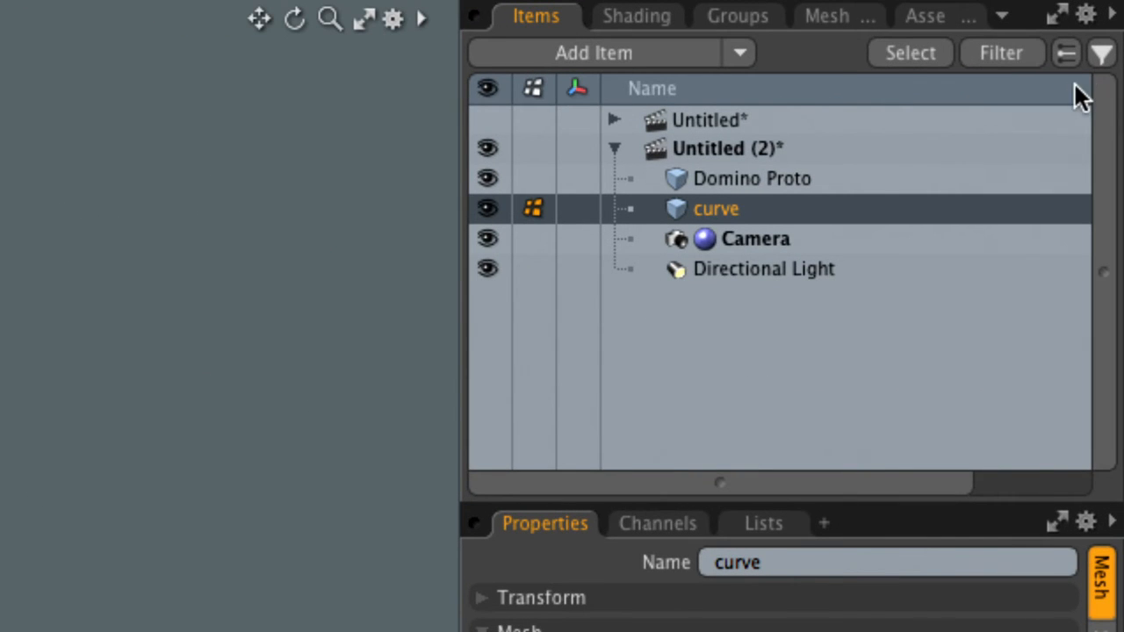
Add a Replicator item and a Curve Particle Generator item to the scene.
{"action": "left_click", "coordinate": [743, 53]}
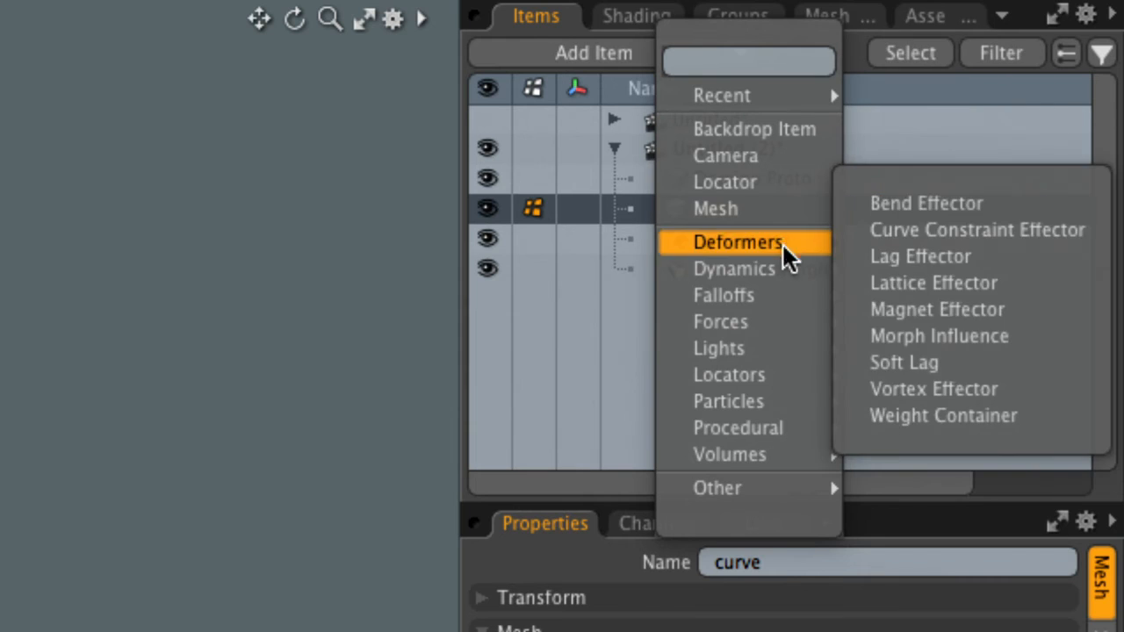
{"action": "mouse_move", "coordinate": [751, 406]}
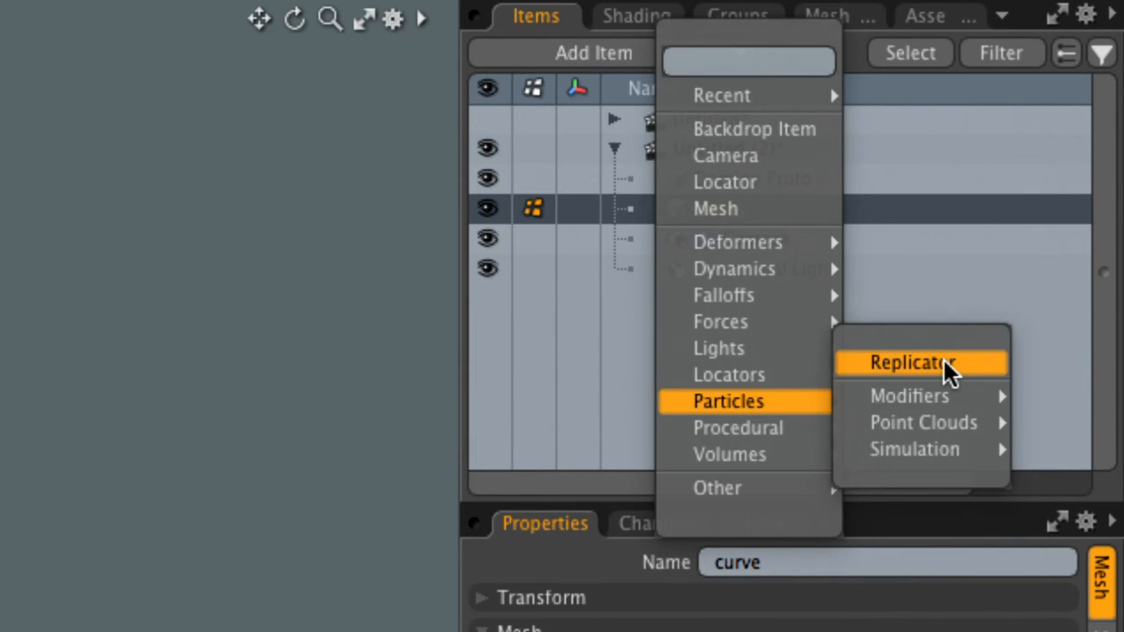
{"action": "left_click", "coordinate": [947, 364]}
{"action": "left_click", "coordinate": [742, 52]}
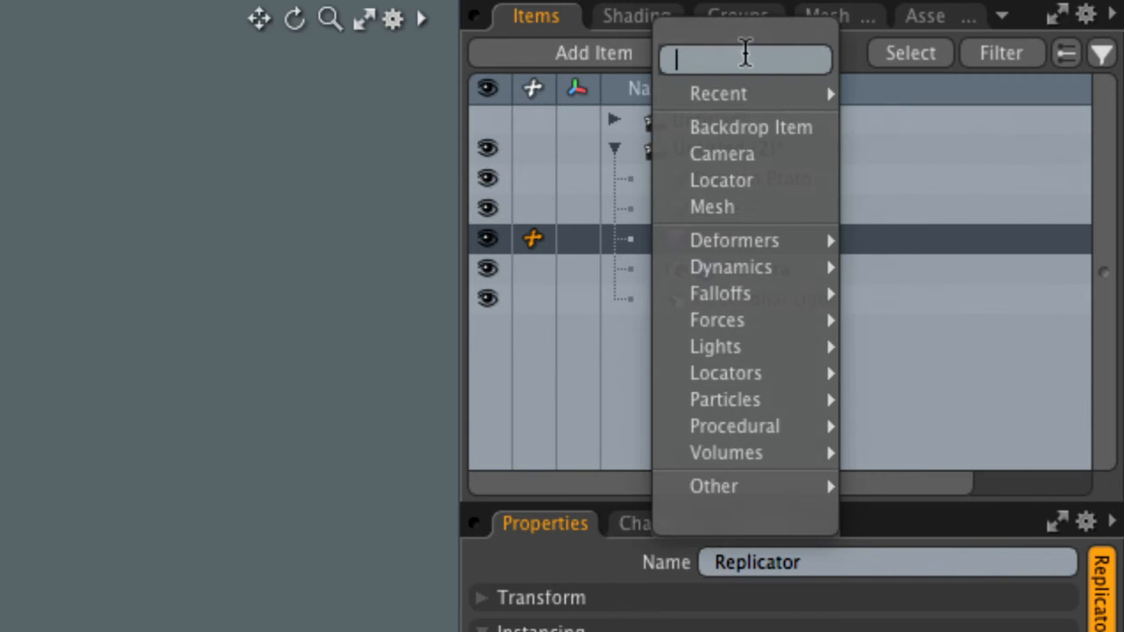
{"action": "mouse_move", "coordinate": [792, 405]}
{"action": "mouse_move", "coordinate": [952, 428]}
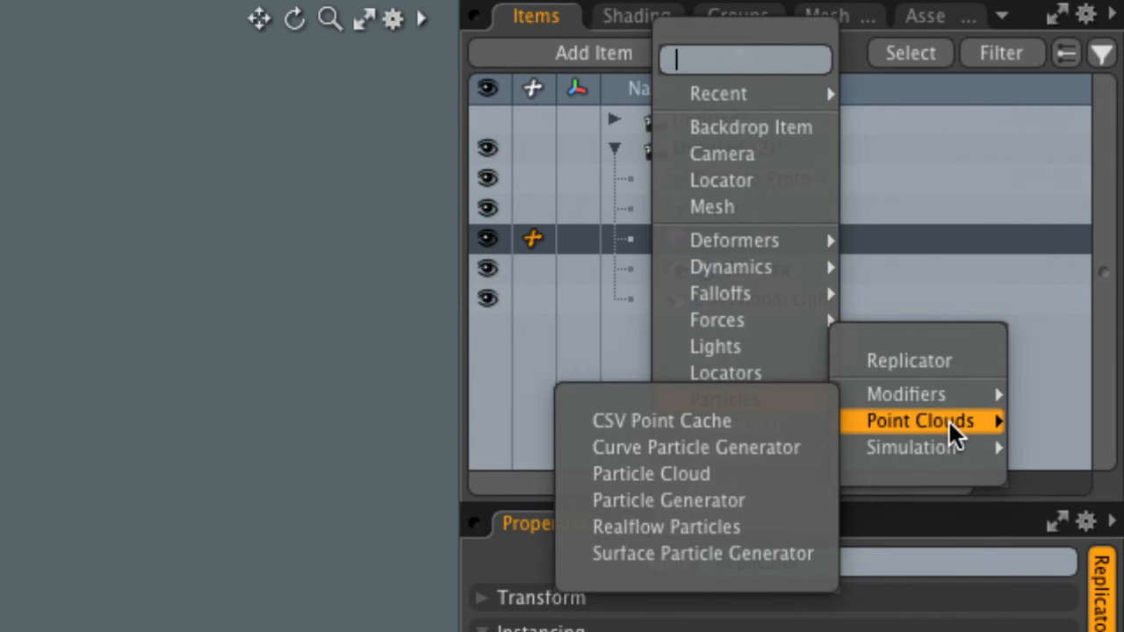
{"action": "left_click", "coordinate": [784, 450]}
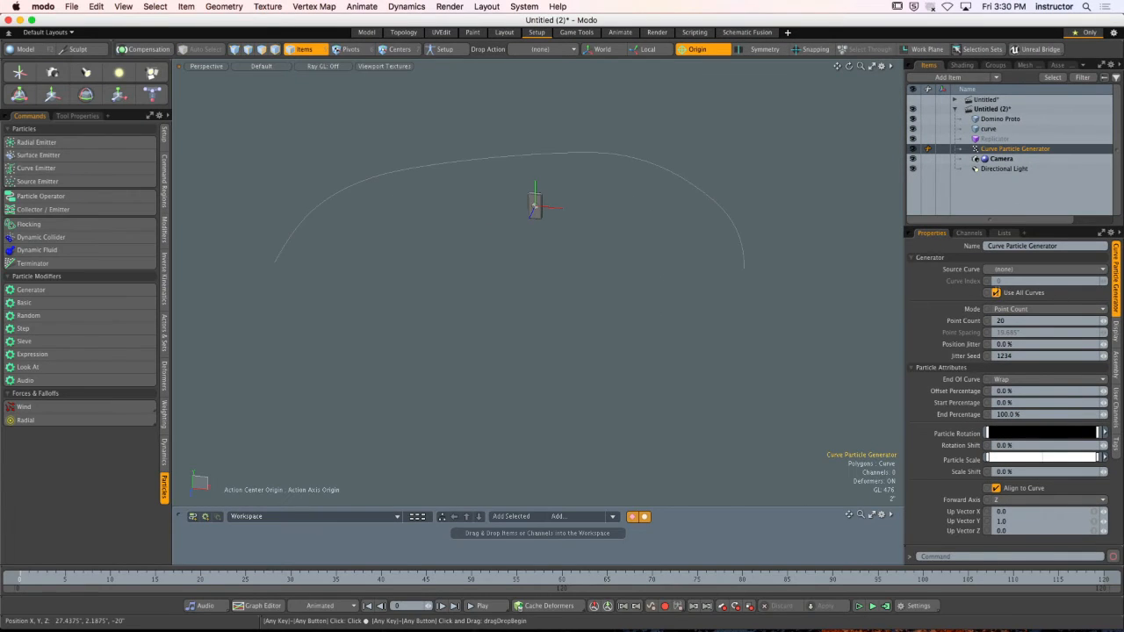
Set the Replicator's prototype to Domino Proto and its point source to Curve Particle Generator.
{"action": "left_click", "coordinate": [1001, 139]}
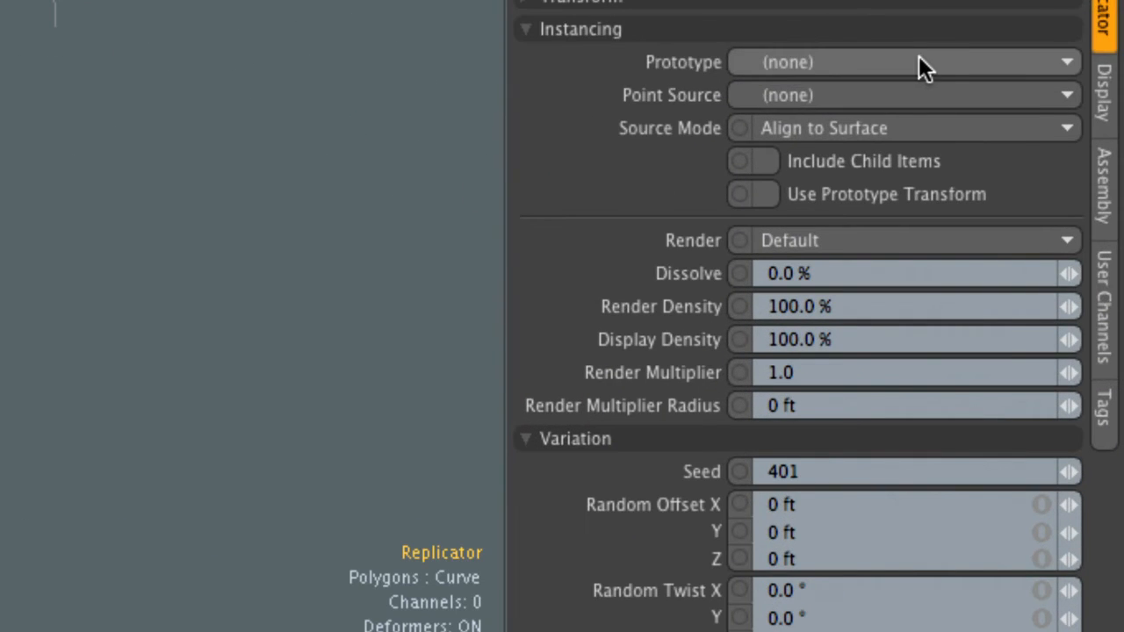
{"action": "left_click", "coordinate": [918, 63]}
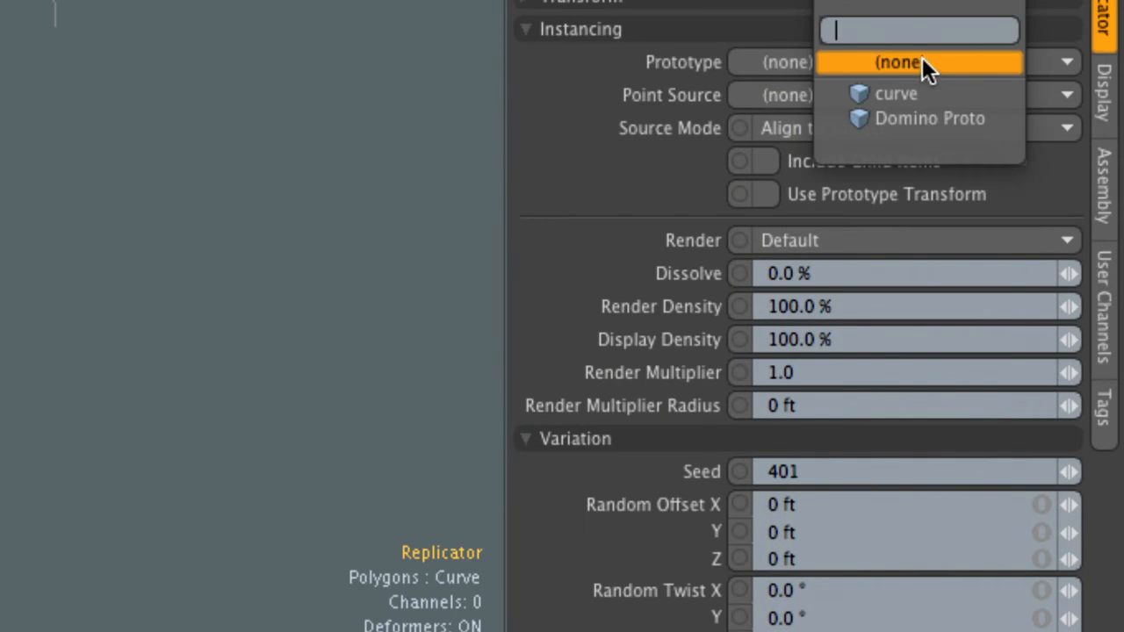
{"action": "left_click", "coordinate": [953, 125]}
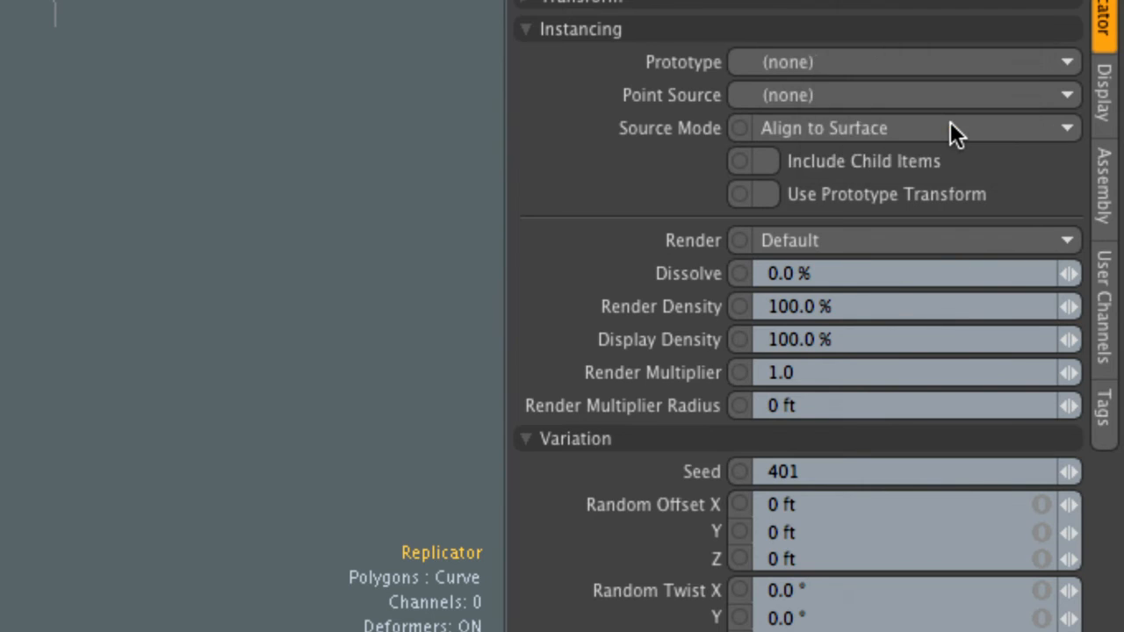
{"action": "left_click", "coordinate": [860, 98]}
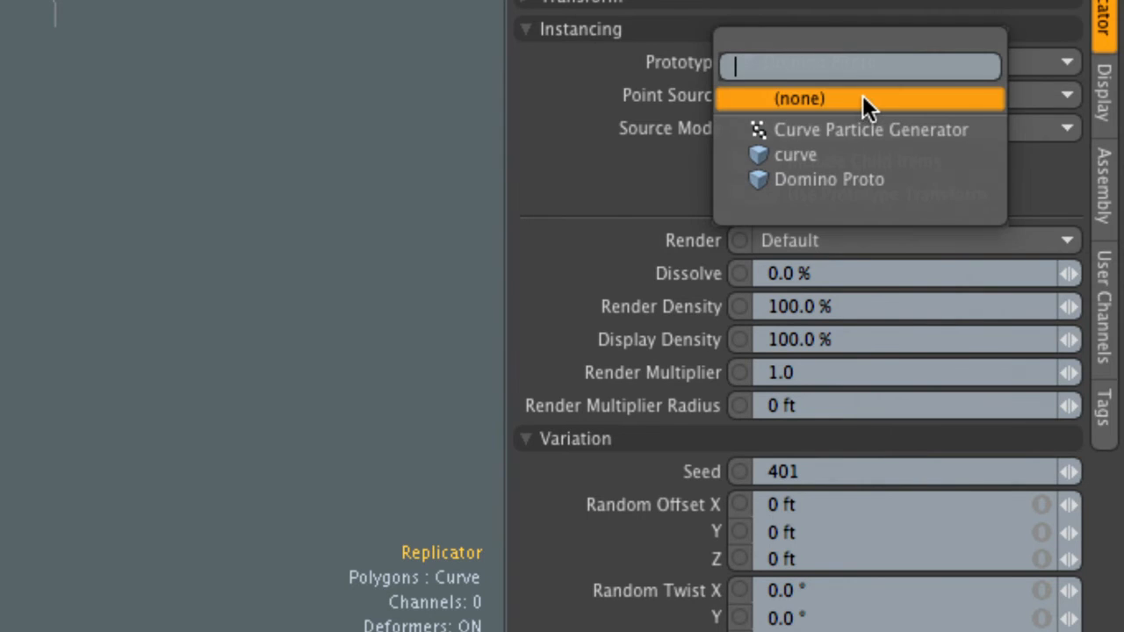
{"action": "left_click", "coordinate": [911, 131]}
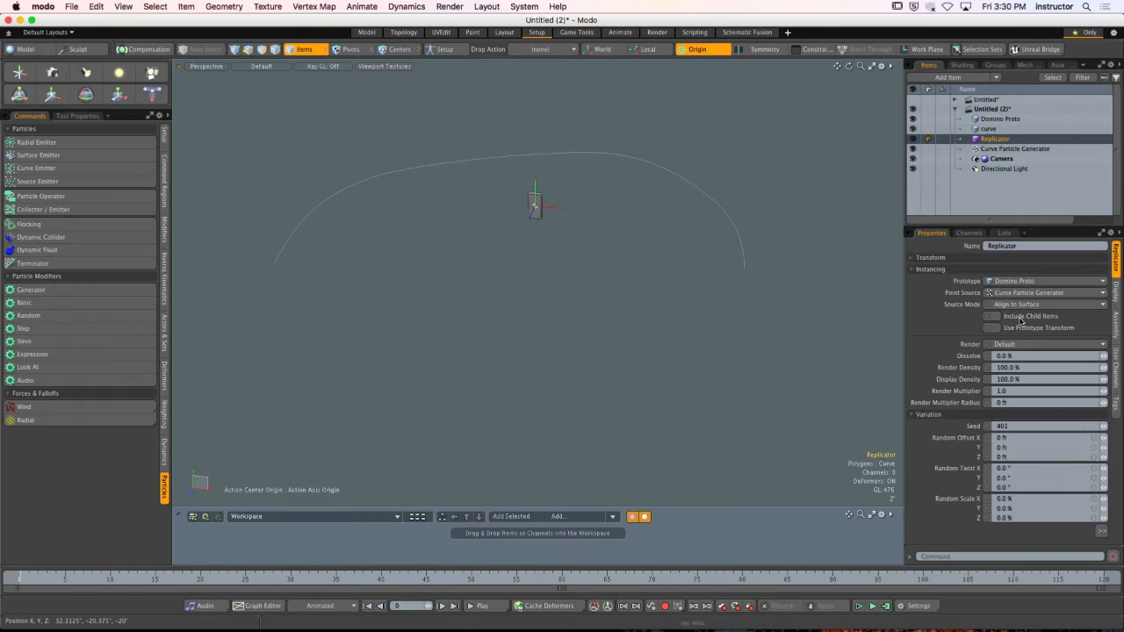
{"action": "left_click_drag", "start_coordinate": [644, 239], "coordinate": [651, 260], "text": "alt"}
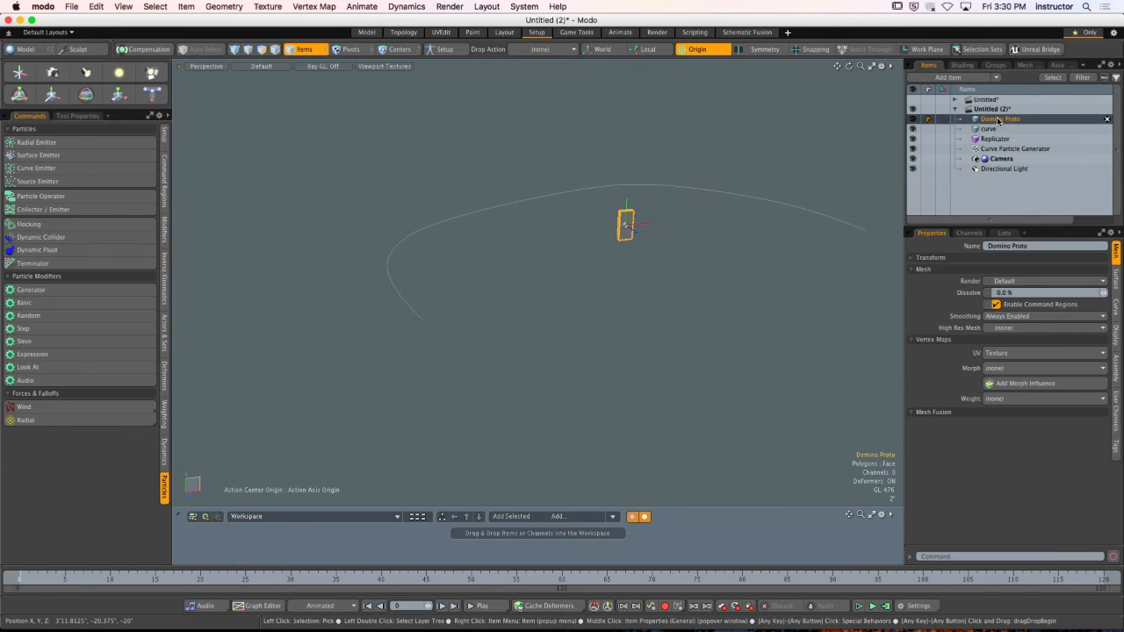
Set the Curve Particle Generator's source curve to the curve mesh and inspect the replicated dominoes.
{"action": "left_click", "coordinate": [1014, 148]}
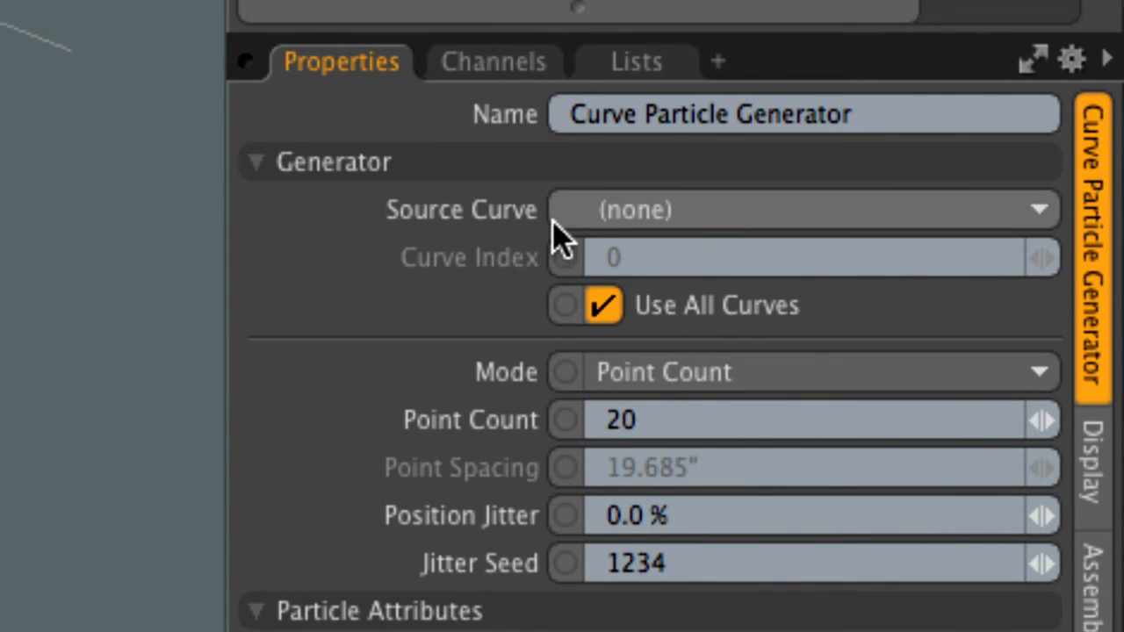
{"action": "left_click", "coordinate": [806, 226]}
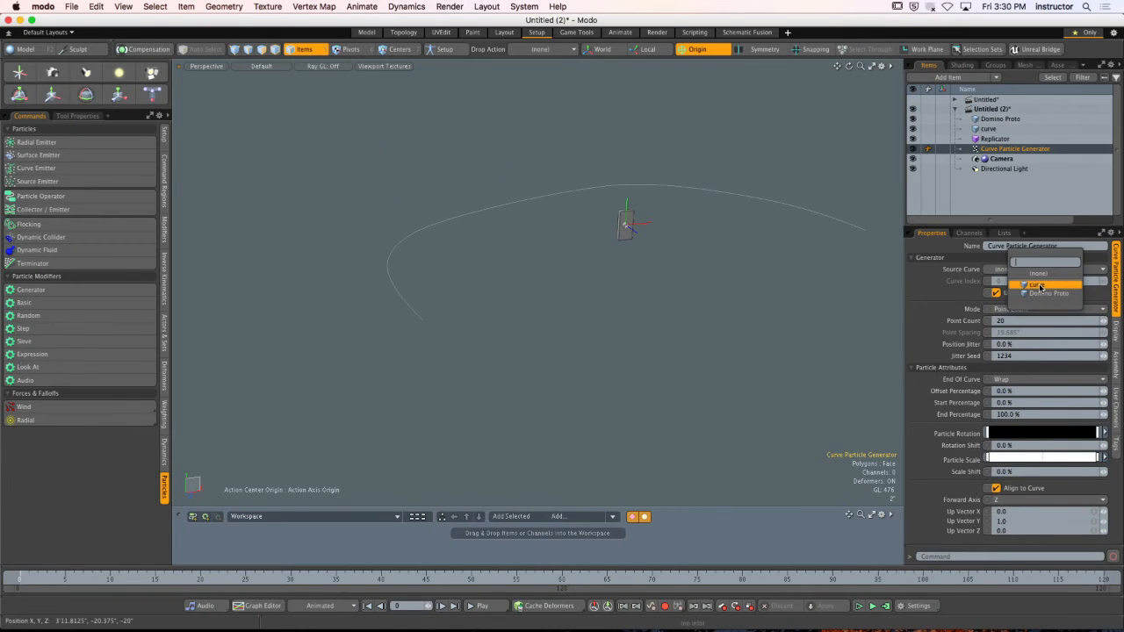
{"action": "left_click", "coordinate": [1040, 287]}
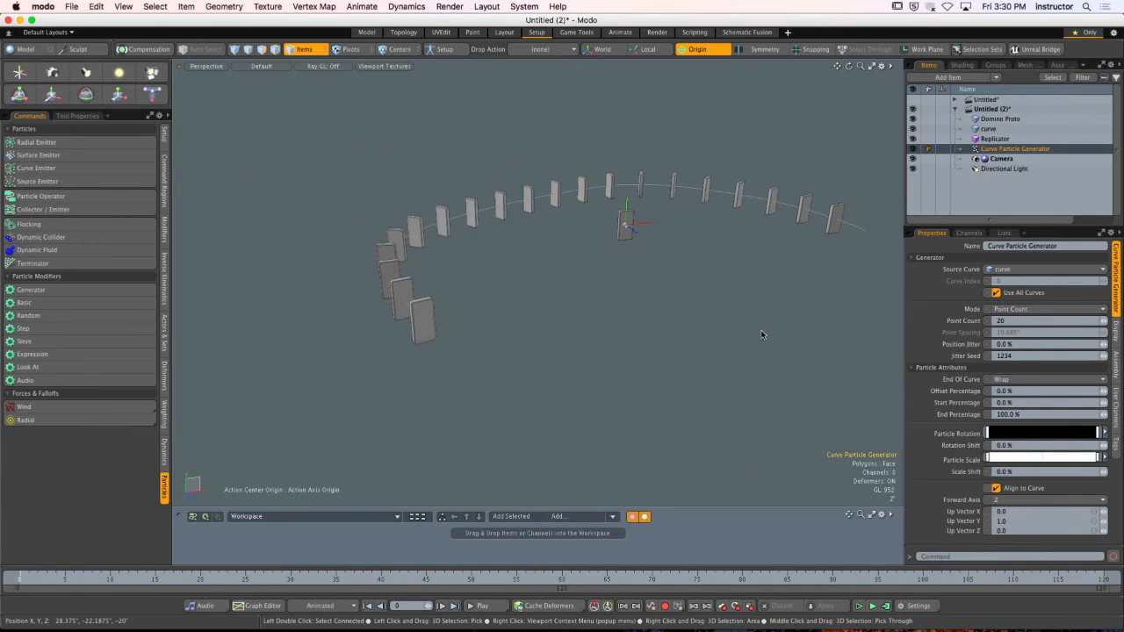
{"action": "left_click_drag", "start_coordinate": [712, 267], "coordinate": [560, 286], "text": "alt"}
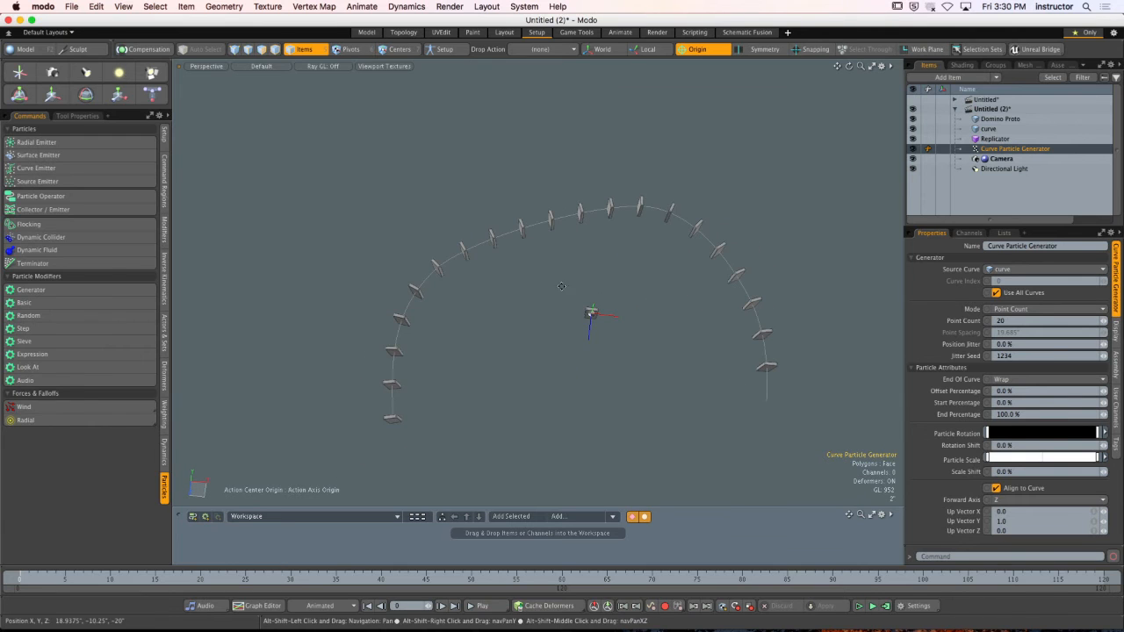
{"action": "left_click_drag", "start_coordinate": [603, 318], "coordinate": [637, 235], "text": "alt"}
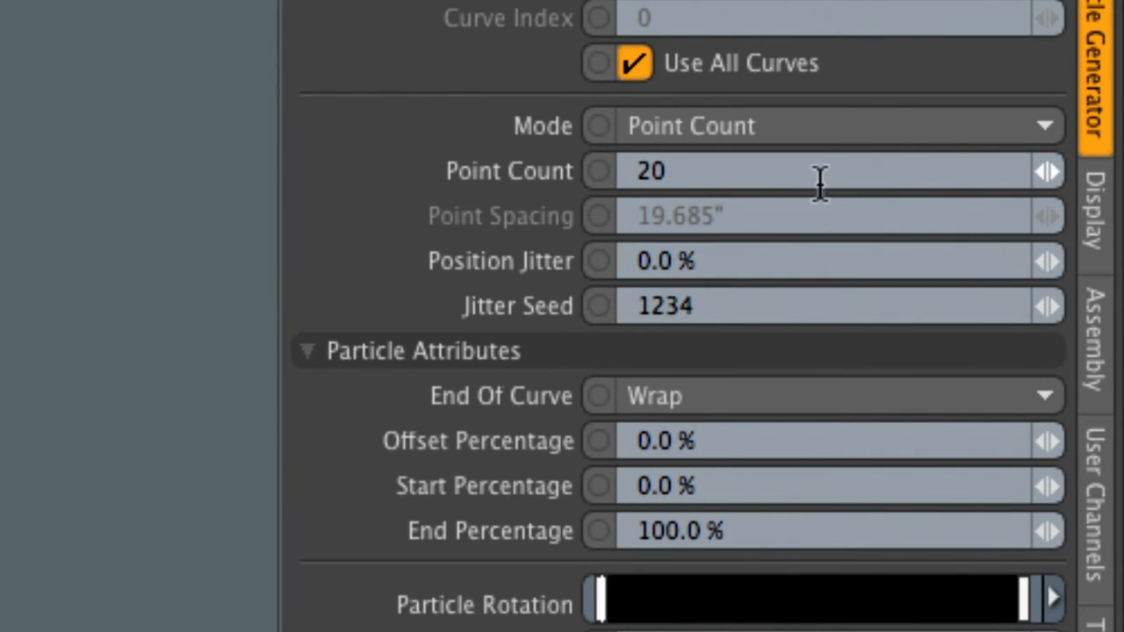
Set the Curve Particle Generator's point count to 30 and check the domino spacing.
{"action": "left_click", "coordinate": [819, 174]}
{"action": "type", "text": "30"}
{"action": "key", "text": "Return"}
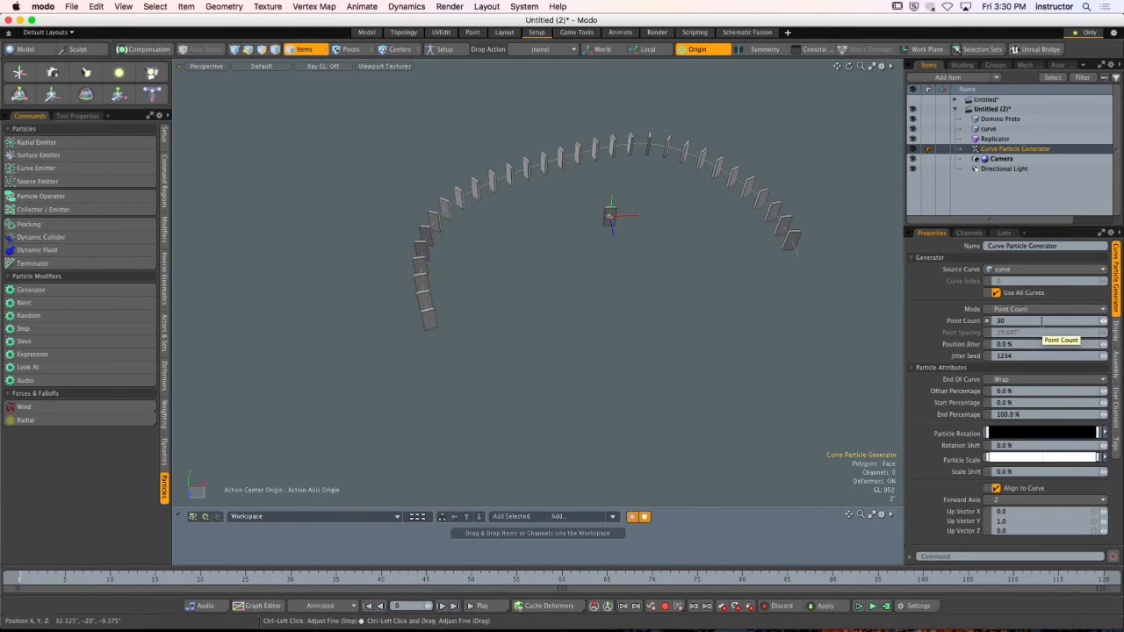
{"action": "scroll", "coordinate": [524, 229], "scroll_direction": "up", "scroll_amount": 5}
{"action": "mouse_move", "coordinate": [524, 229]}
{"action": "left_mouse_down", "text": "alt"}
{"action": "mouse_move", "coordinate": [490, 214]}
{"action": "mouse_move", "coordinate": [508, 213]}
{"action": "left_mouse_up", "text": "alt"}
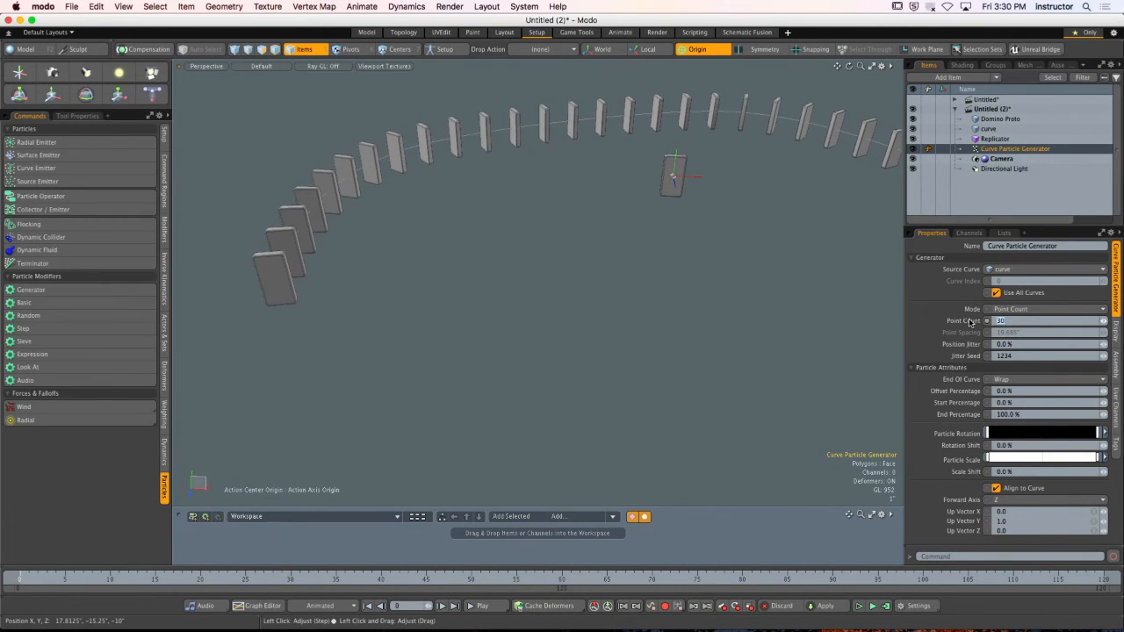
Set the Curve Particle Generator's point count to 40 and inspect the dominoes up close.
{"action": "key", "text": "Return"}
{"action": "left_click_drag", "start_coordinate": [395, 254], "coordinate": [409, 315], "text": "alt"}
{"action": "scroll", "coordinate": [431, 272], "scroll_direction": "up", "scroll_amount": 8}
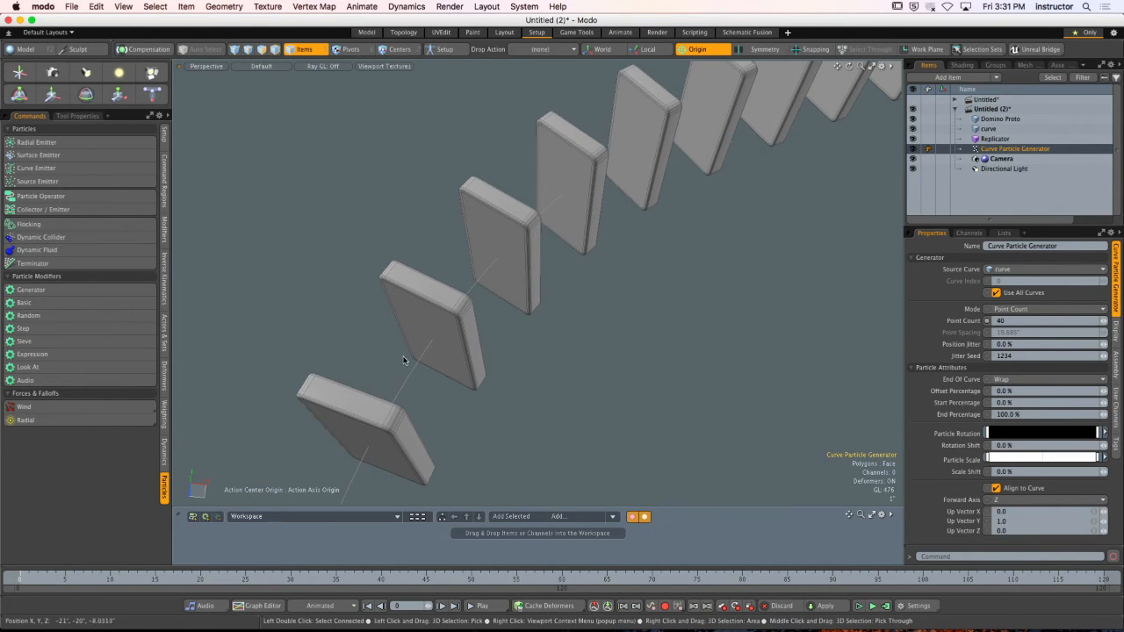
Reshape the curve by moving its far-end control points so the end of the domino row bends around more tightly.
{"action": "left_click_drag", "start_coordinate": [441, 334], "coordinate": [546, 278], "text": "alt"}
{"action": "scroll", "coordinate": [488, 316], "scroll_direction": "down", "scroll_amount": 10}
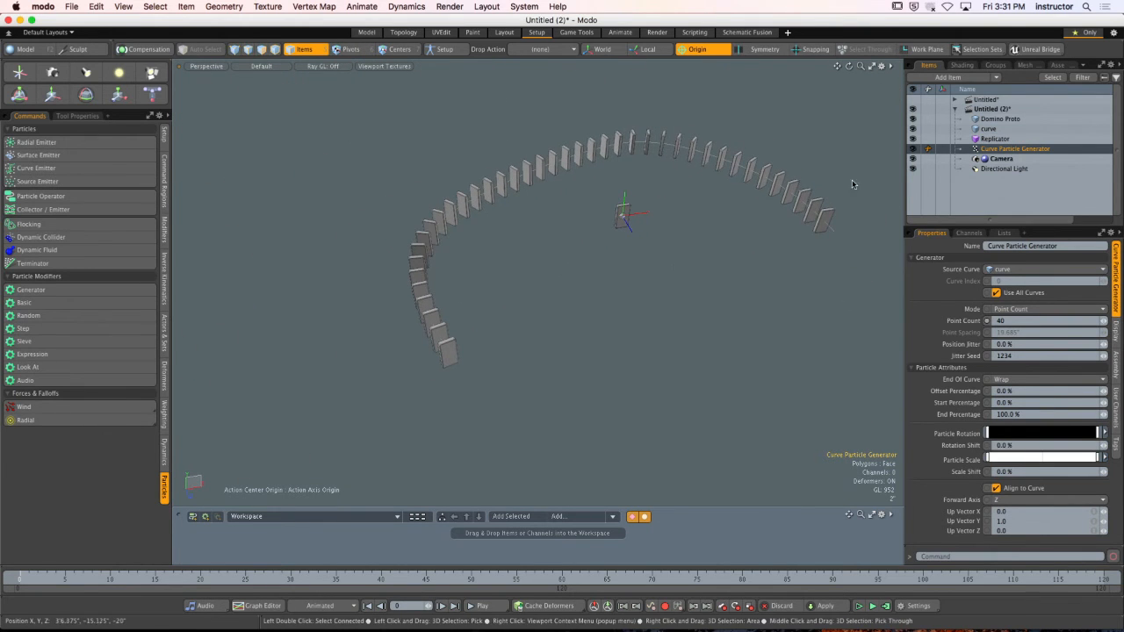
{"action": "left_click", "coordinate": [988, 129]}
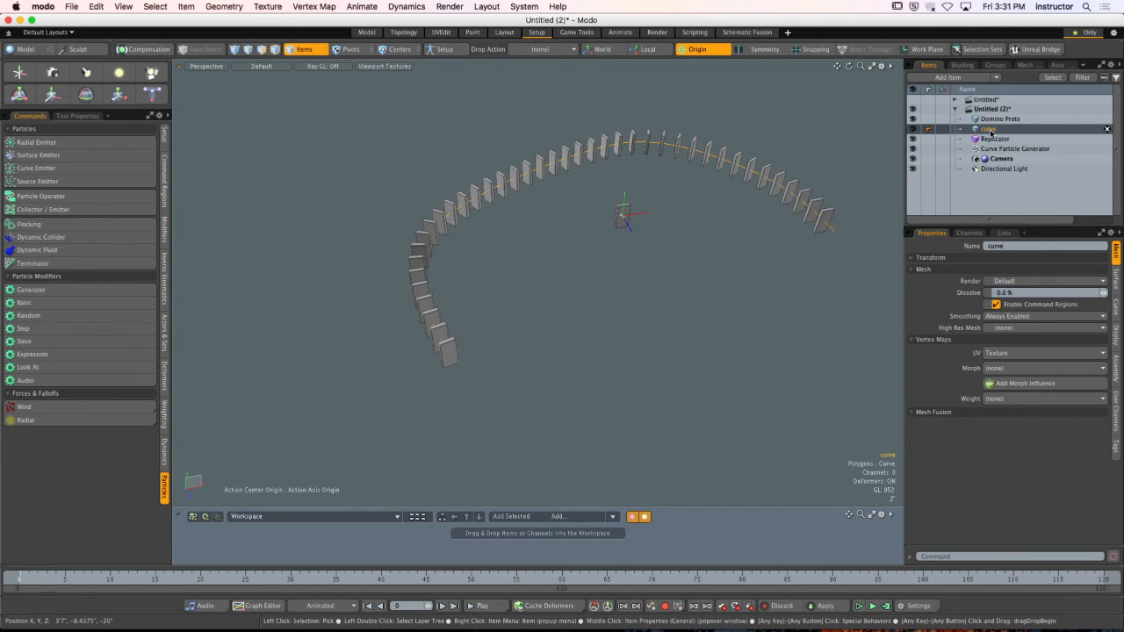
{"action": "left_click", "coordinate": [990, 131]}
{"action": "key", "text": "3"}
{"action": "key", "text": "bracketleft"}
{"action": "left_click_drag", "start_coordinate": [708, 197], "coordinate": [635, 160], "text": "alt"}
{"action": "left_click_drag", "start_coordinate": [726, 184], "coordinate": [758, 175]}
{"action": "mouse_move", "coordinate": [802, 266]}
{"action": "left_mouse_down"}
{"action": "mouse_move", "coordinate": [814, 303]}
{"action": "mouse_move", "coordinate": [857, 182]}
{"action": "mouse_move", "coordinate": [804, 265]}
{"action": "left_mouse_up"}
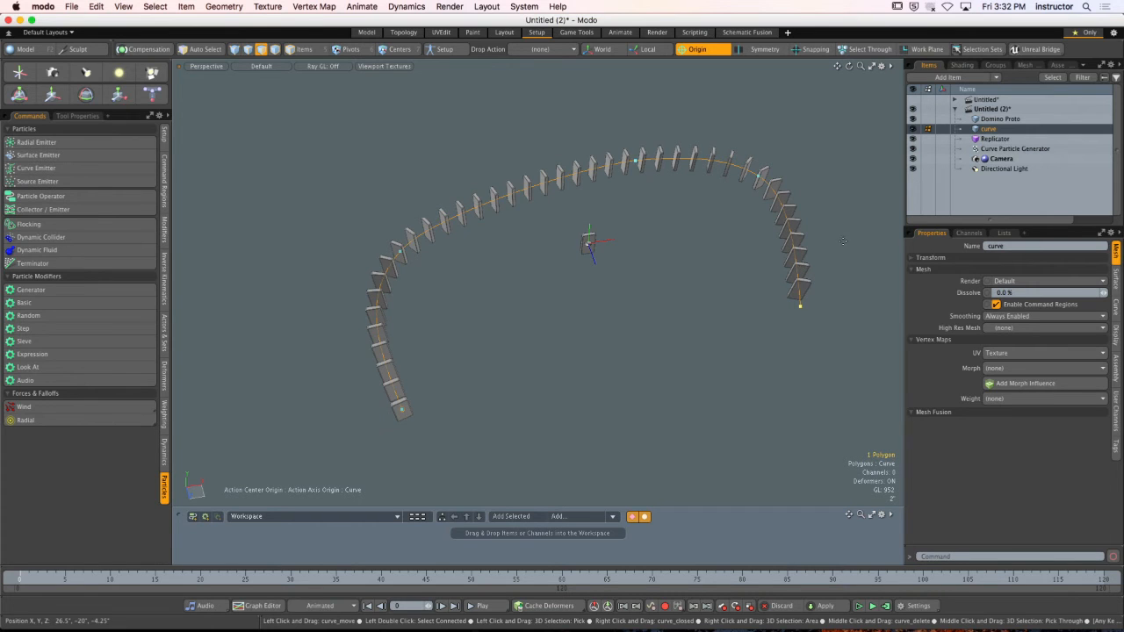
Create a new mesh item and draw a flat rectangular floor about 4'2.875" by 33.3125" around the domino row in top view.
{"action": "left_click_drag", "start_coordinate": [660, 242], "coordinate": [660, 202], "text": "alt"}
{"action": "key", "text": "ctrl+space"}
{"action": "left_click", "coordinate": [614, 140]}
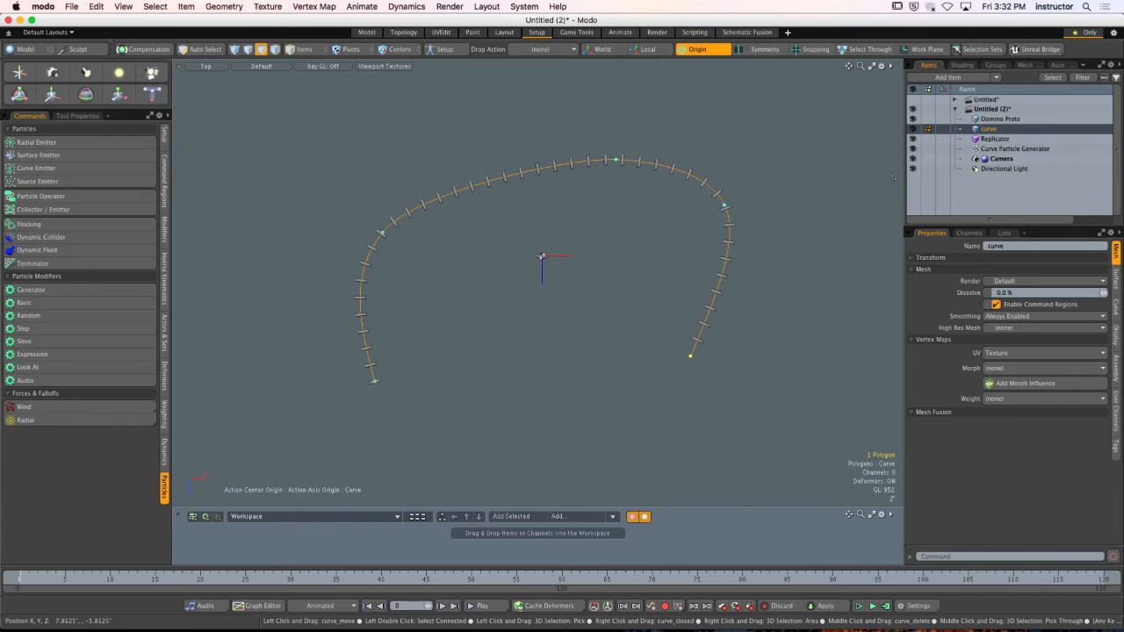
{"action": "key", "text": "n"}
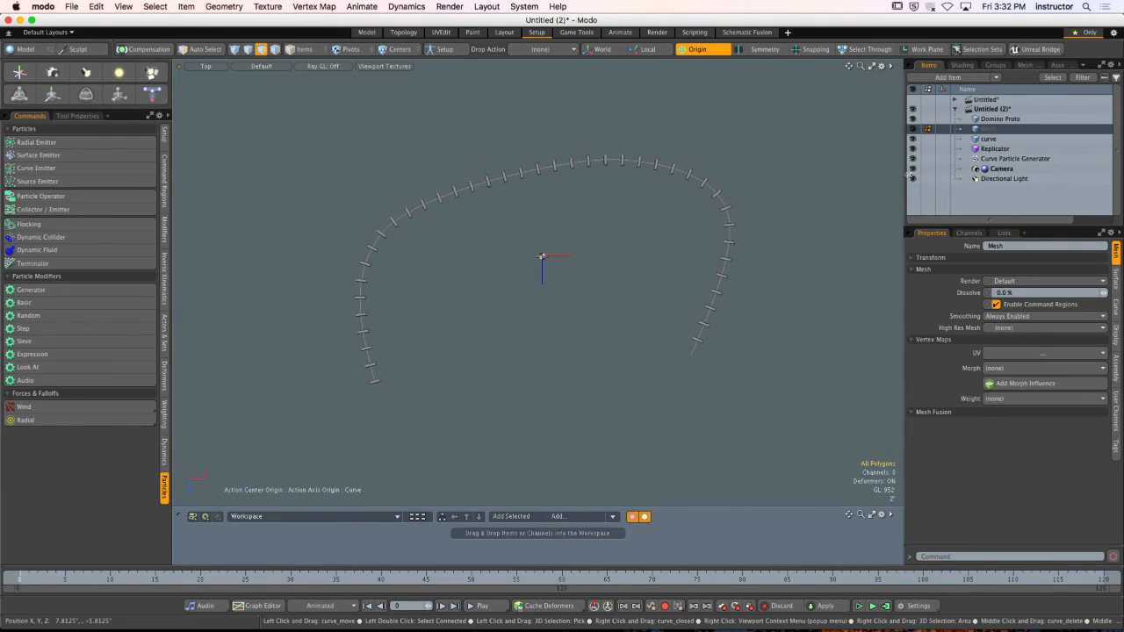
{"action": "left_click", "coordinate": [26, 50]}
{"action": "left_click", "coordinate": [114, 97]}
{"action": "mouse_move", "coordinate": [309, 113]}
{"action": "left_mouse_down"}
{"action": "mouse_move", "coordinate": [544, 392]}
{"action": "mouse_move", "coordinate": [793, 480]}
{"action": "mouse_move", "coordinate": [813, 445]}
{"action": "left_mouse_up"}
{"action": "mouse_move", "coordinate": [731, 408]}
{"action": "left_mouse_down", "text": "alt"}
{"action": "mouse_move", "coordinate": [743, 404]}
{"action": "mouse_move", "coordinate": [735, 418]}
{"action": "left_mouse_up", "text": "alt"}
{"action": "key", "text": "ctrl+space"}
{"action": "left_click_drag", "start_coordinate": [672, 394], "coordinate": [664, 301], "text": "alt"}
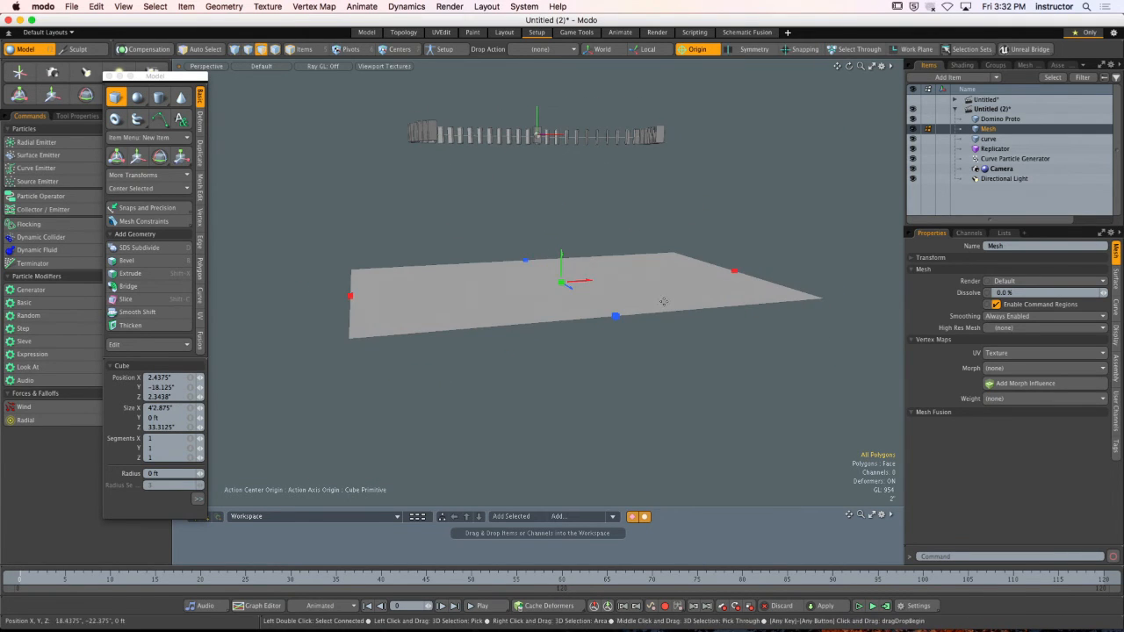
{"action": "key", "text": "space"}
Center the floor polygon at the origin on all axes.
{"action": "left_click", "coordinate": [622, 281]}
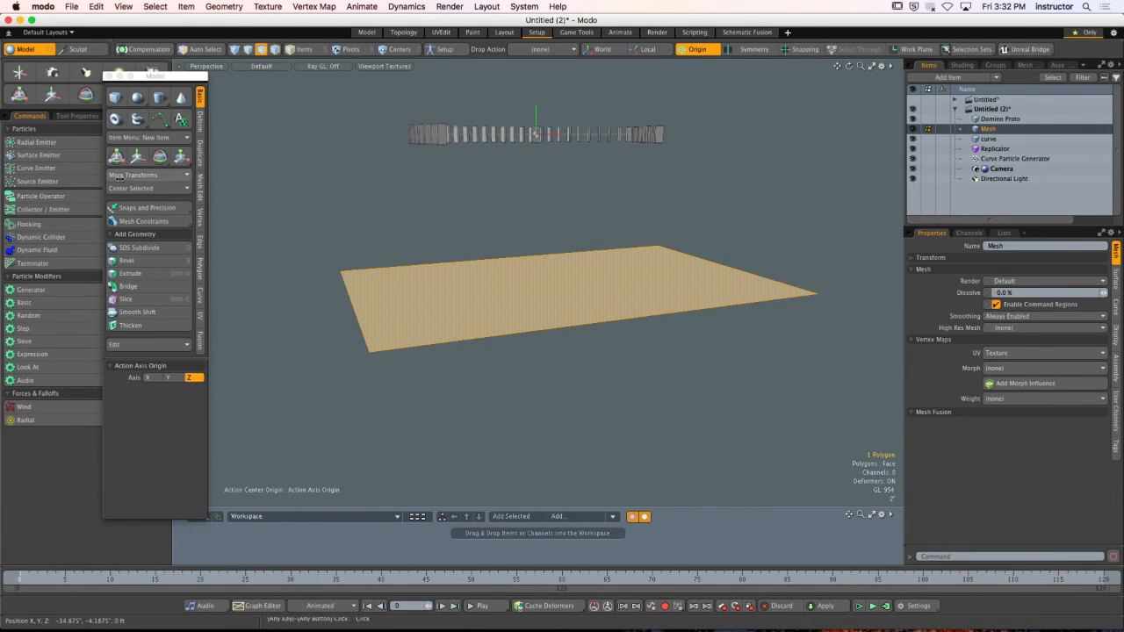
{"action": "left_click", "coordinate": [137, 188]}
{"action": "left_click", "coordinate": [137, 201]}
Move the floor polygon about 1.003" down in front view so it lies at the bottom edge of the dominoes.
{"action": "left_click_drag", "start_coordinate": [445, 225], "coordinate": [469, 143], "text": "alt"}
{"action": "key", "text": "ctrl+space"}
{"action": "scroll", "coordinate": [492, 200], "scroll_direction": "up", "scroll_amount": 4}
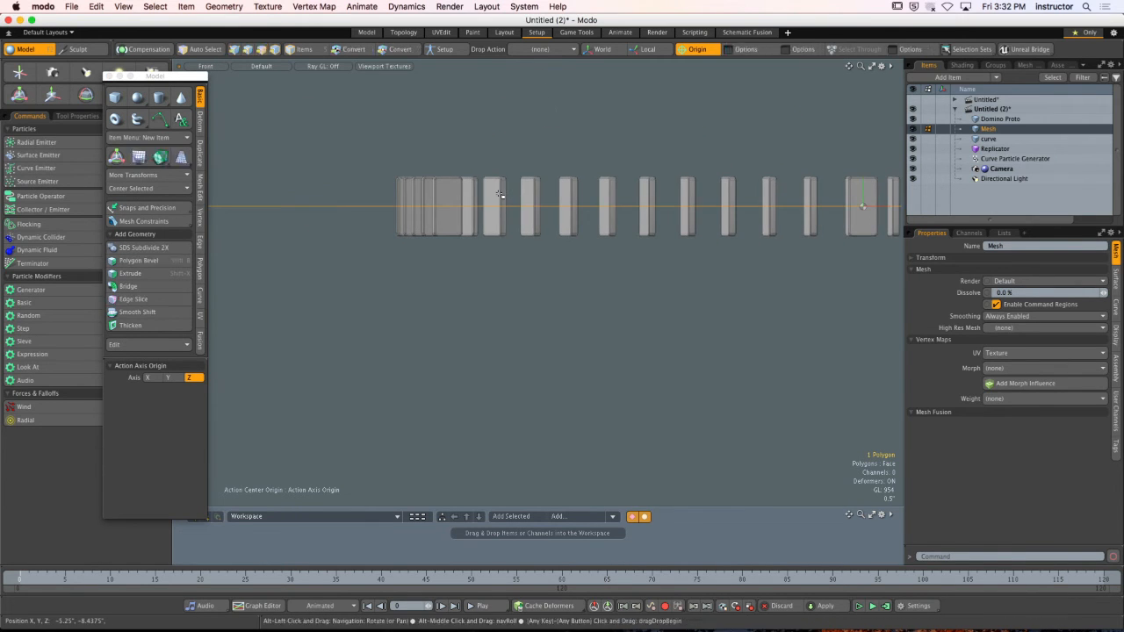
{"action": "key", "text": "w"}
{"action": "scroll", "coordinate": [492, 200], "scroll_direction": "up", "scroll_amount": 6}
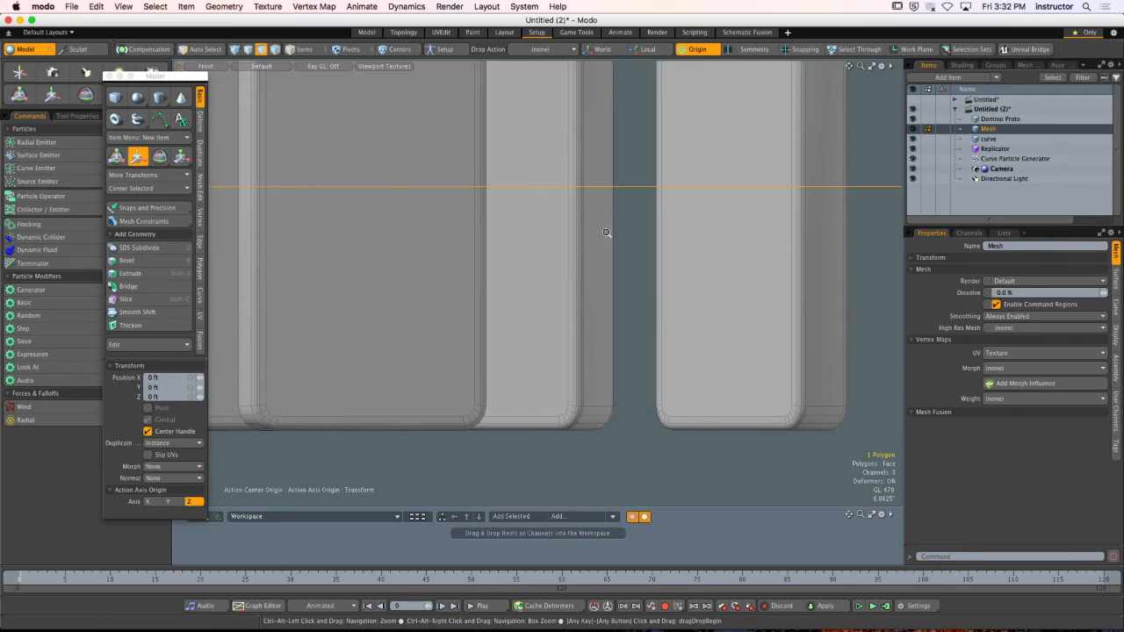
{"action": "scroll", "coordinate": [584, 232], "scroll_direction": "down", "scroll_amount": 4}
{"action": "left_click_drag", "start_coordinate": [584, 232], "coordinate": [347, 198], "text": "alt+shift"}
{"action": "left_click_drag", "start_coordinate": [740, 194], "coordinate": [474, 216], "text": "alt+shift"}
{"action": "scroll", "coordinate": [559, 184], "scroll_direction": "up", "scroll_amount": 3}
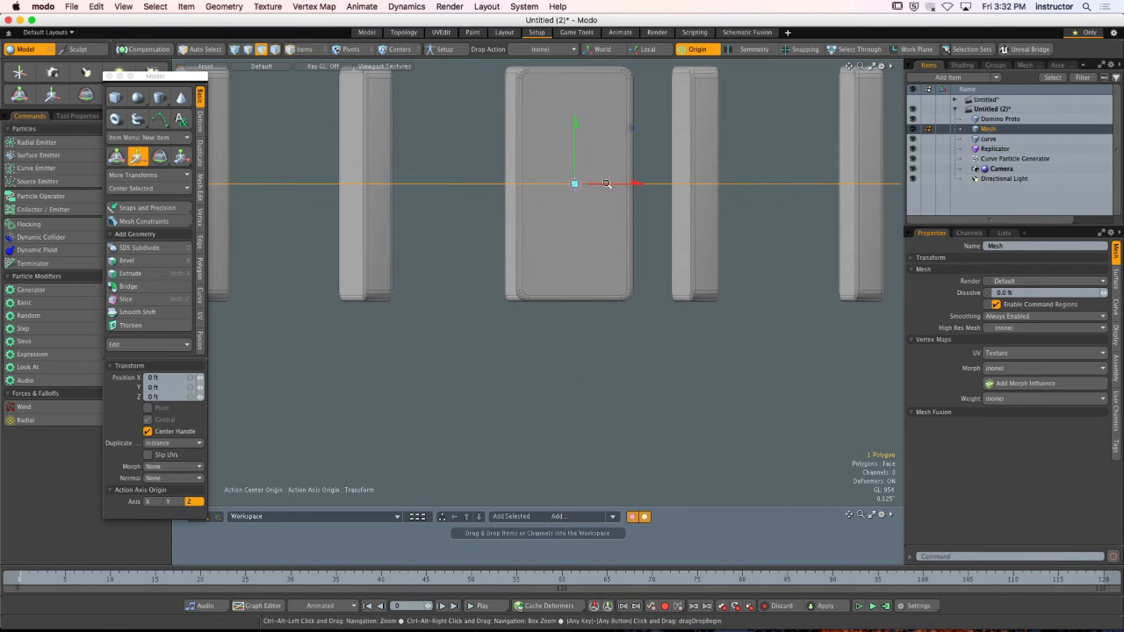
{"action": "left_click_drag", "start_coordinate": [573, 161], "coordinate": [610, 292]}
{"action": "scroll", "coordinate": [560, 297], "scroll_direction": "up", "scroll_amount": 5}
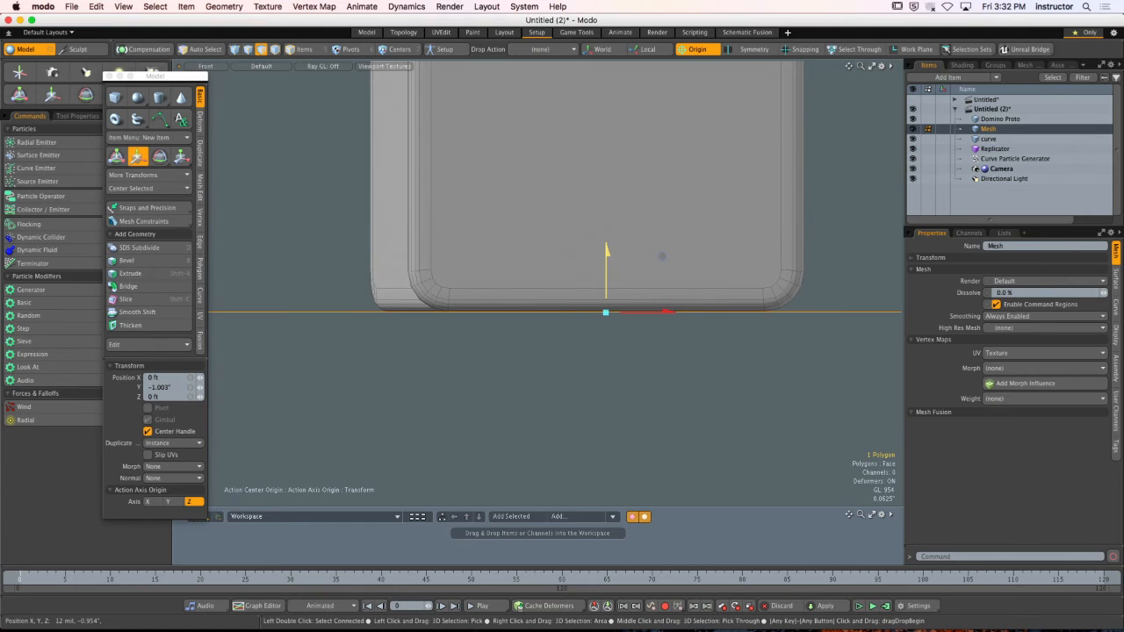
{"action": "key", "text": "q"}
{"action": "left_click", "coordinate": [559, 351]}
Return to the perspective view in item selection mode and close the floating modeling tools.
{"action": "key", "text": "ctrl+space"}
{"action": "left_click", "coordinate": [630, 246]}
{"action": "left_click_drag", "start_coordinate": [632, 243], "coordinate": [404, 303], "text": "ctrl+alt"}
{"action": "left_click_drag", "start_coordinate": [565, 285], "coordinate": [532, 223], "text": "alt+shift"}
{"action": "key", "text": "5"}
{"action": "left_click", "coordinate": [514, 150]}
{"action": "left_click", "coordinate": [398, 233]}
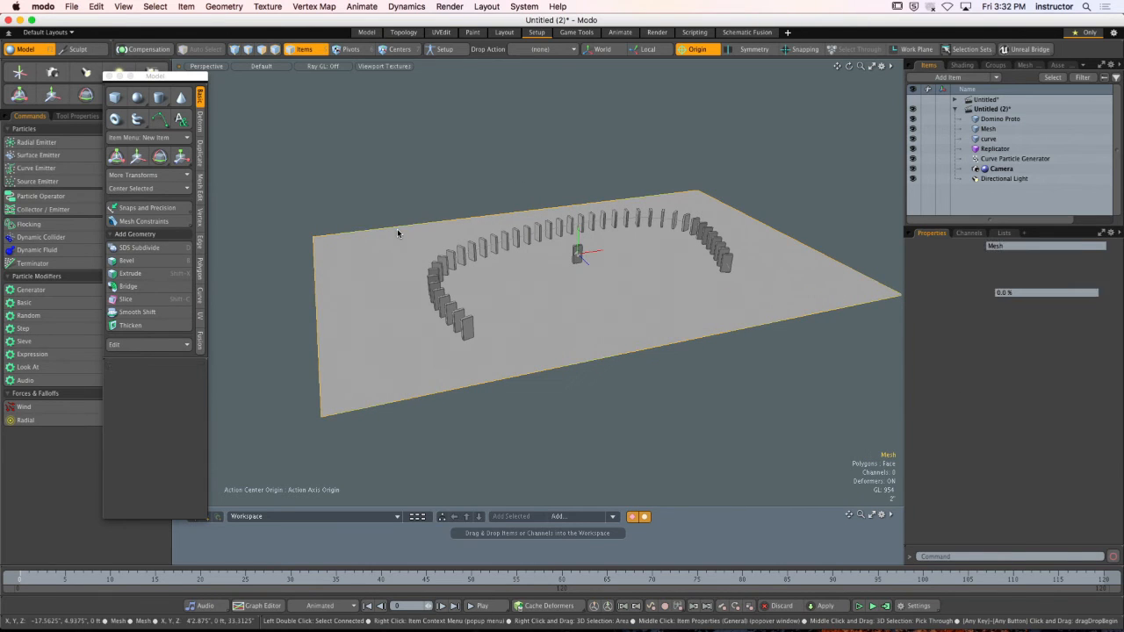
{"action": "left_click", "coordinate": [108, 77]}
{"action": "left_click", "coordinate": [445, 161]}
{"action": "left_click_drag", "start_coordinate": [444, 160], "coordinate": [481, 161], "text": "alt"}
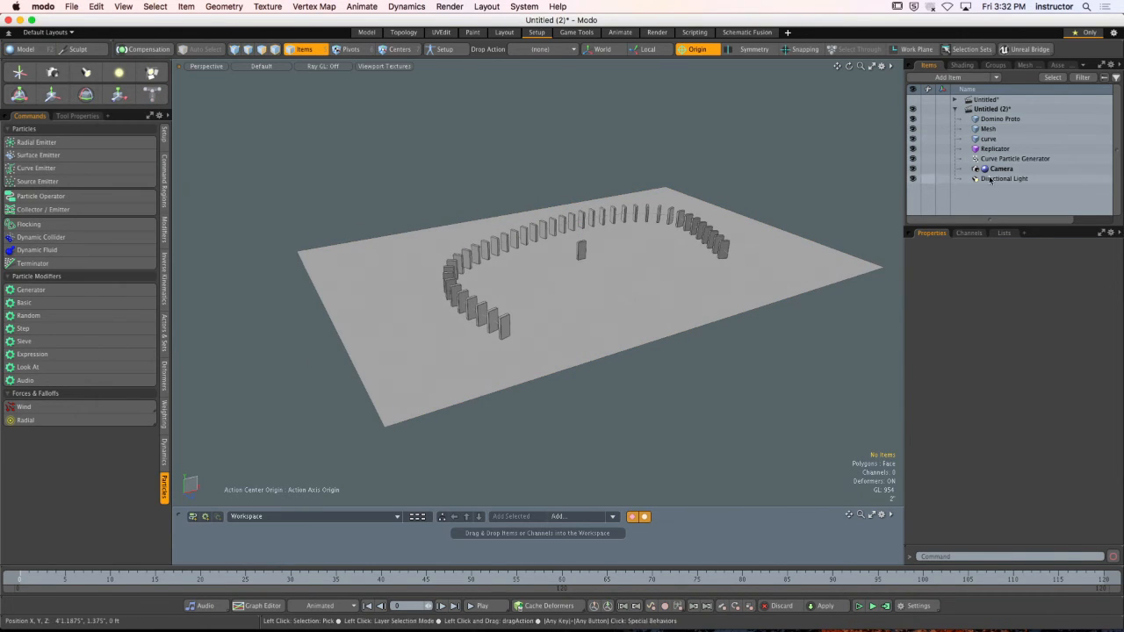
Make the floor mesh a Static Rigid Body.
{"action": "left_click", "coordinate": [987, 131]}
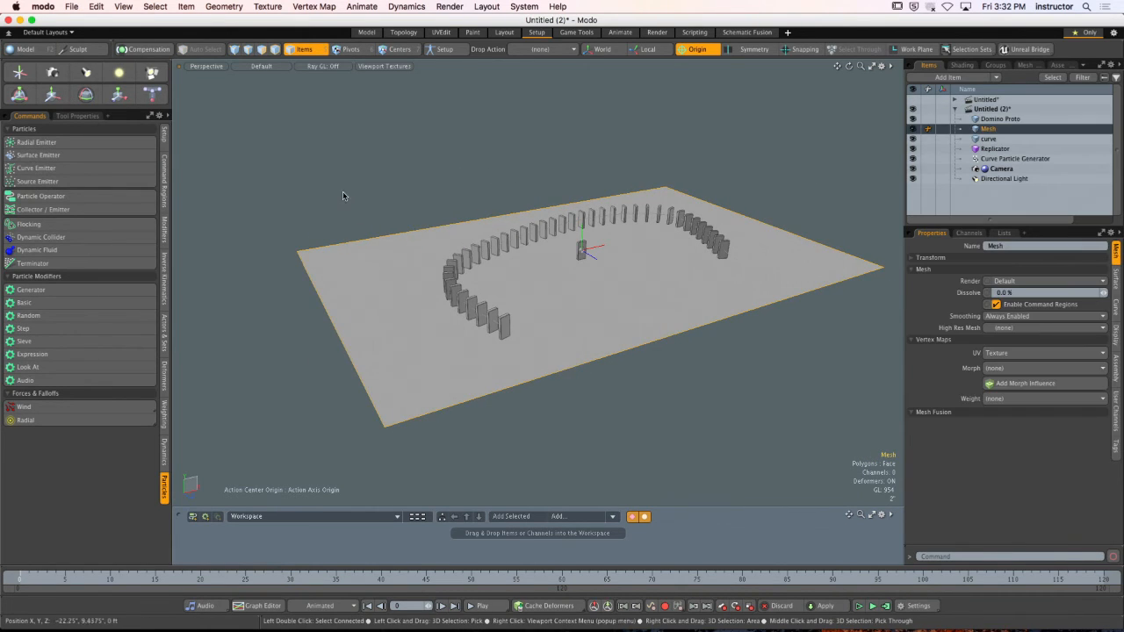
{"action": "left_click", "coordinate": [161, 451]}
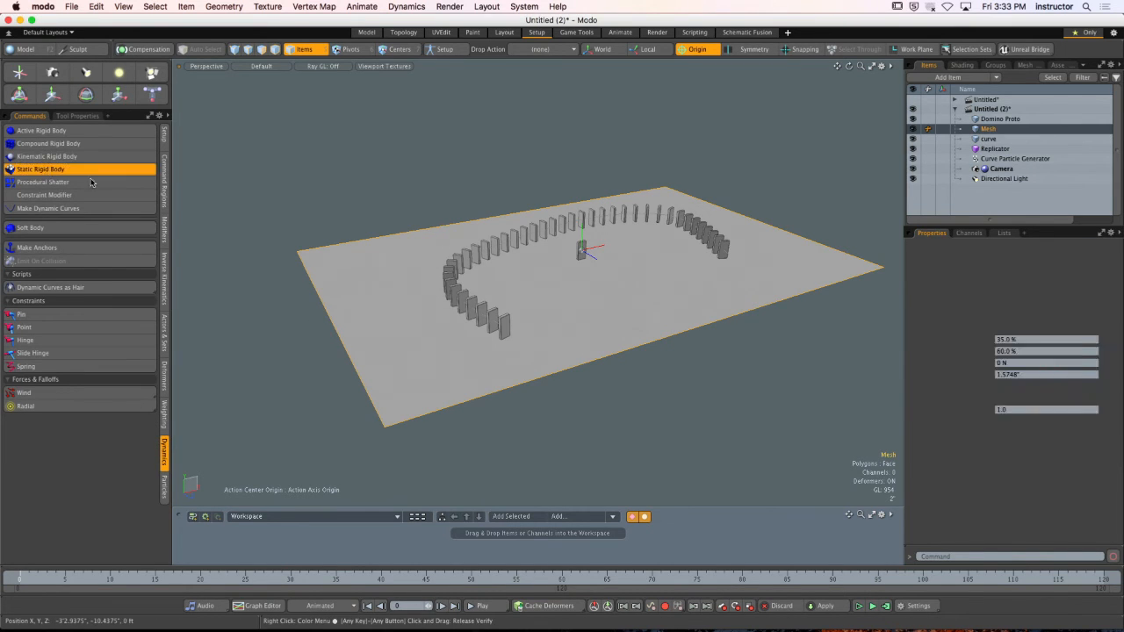
{"action": "left_click", "coordinate": [446, 211]}
Duplicate the Domino Proto mesh and rename the copy Domino Start.
{"action": "scroll", "coordinate": [447, 219], "scroll_direction": "up", "scroll_amount": 5}
{"action": "left_click_drag", "start_coordinate": [448, 230], "coordinate": [446, 254], "text": "alt"}
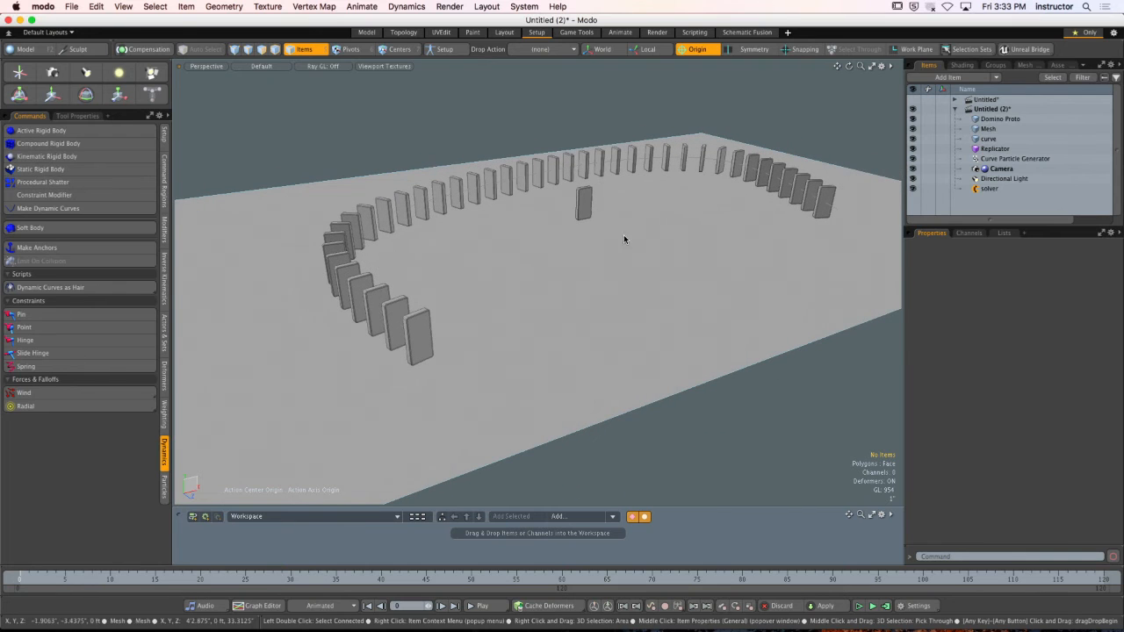
{"action": "left_click", "coordinate": [583, 203]}
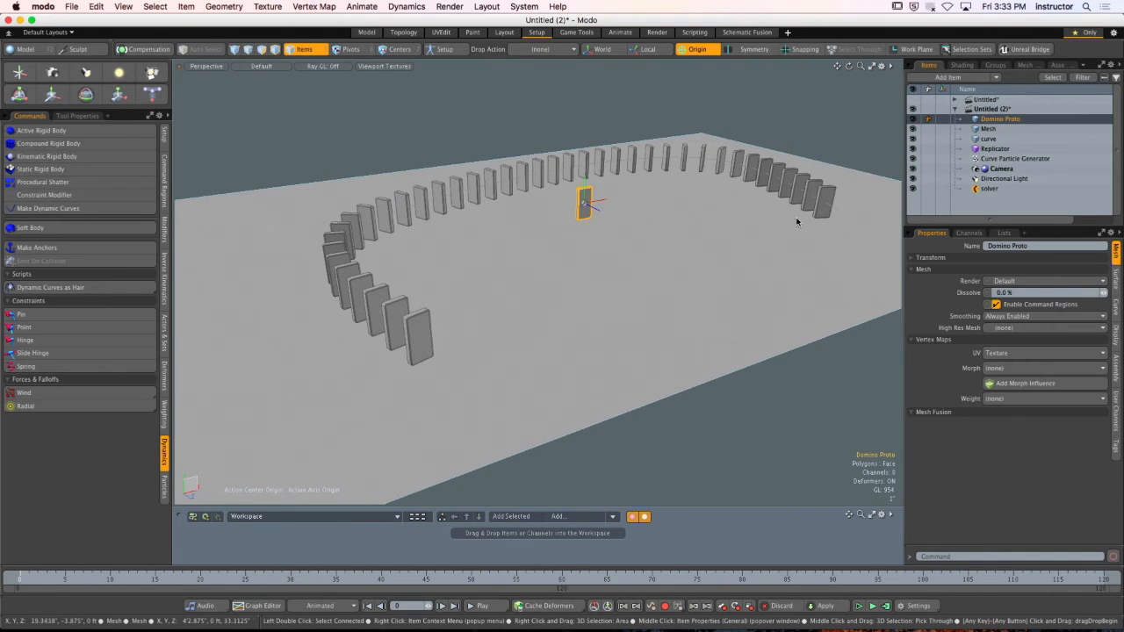
{"action": "left_click_drag", "start_coordinate": [526, 310], "coordinate": [606, 288], "text": "alt"}
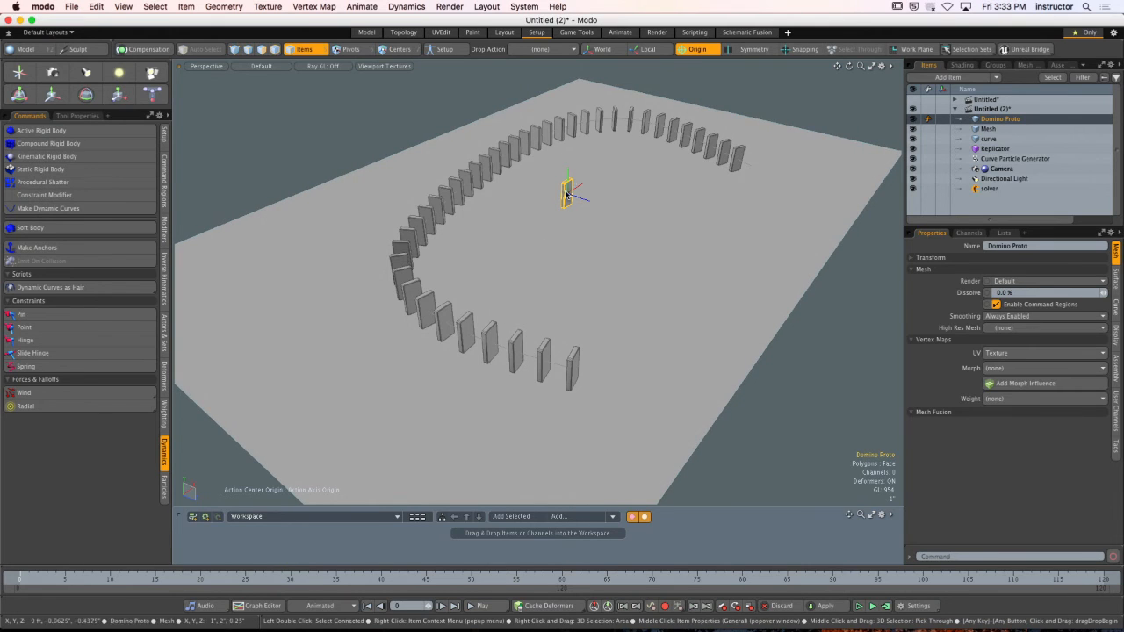
{"action": "right_click", "coordinate": [1002, 121]}
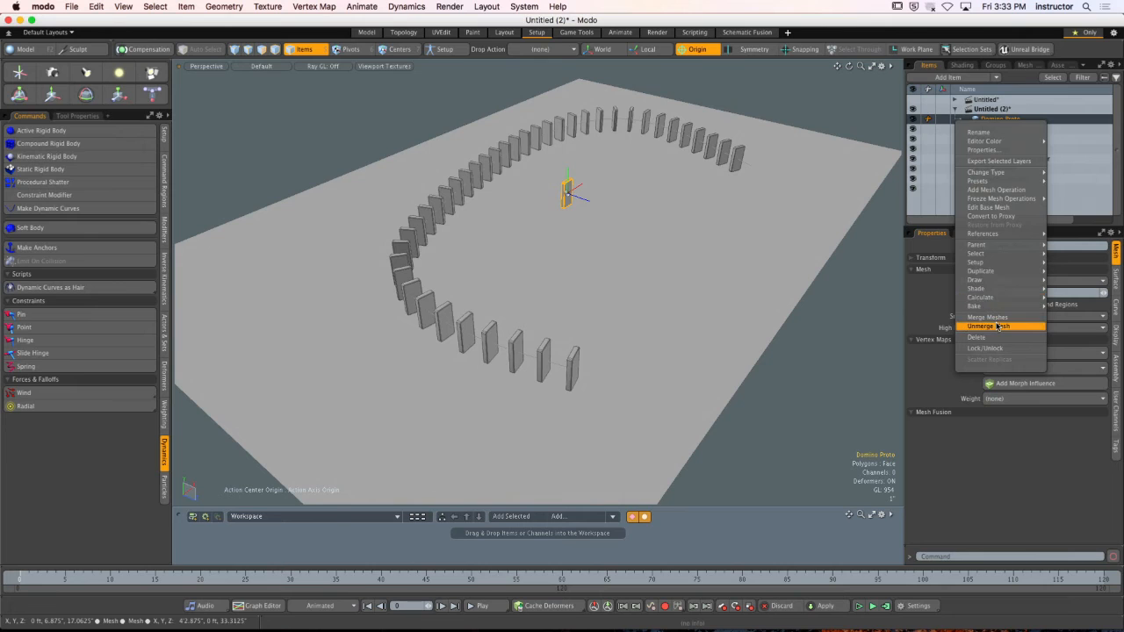
{"action": "mouse_move", "coordinate": [1000, 271]}
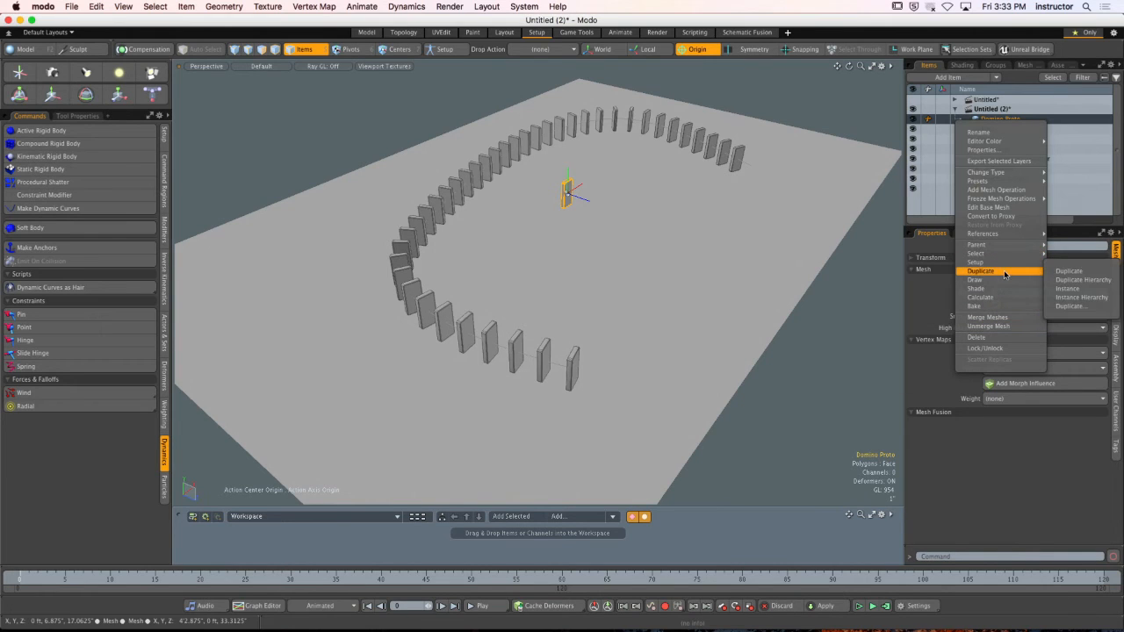
{"action": "left_click", "coordinate": [1075, 273]}
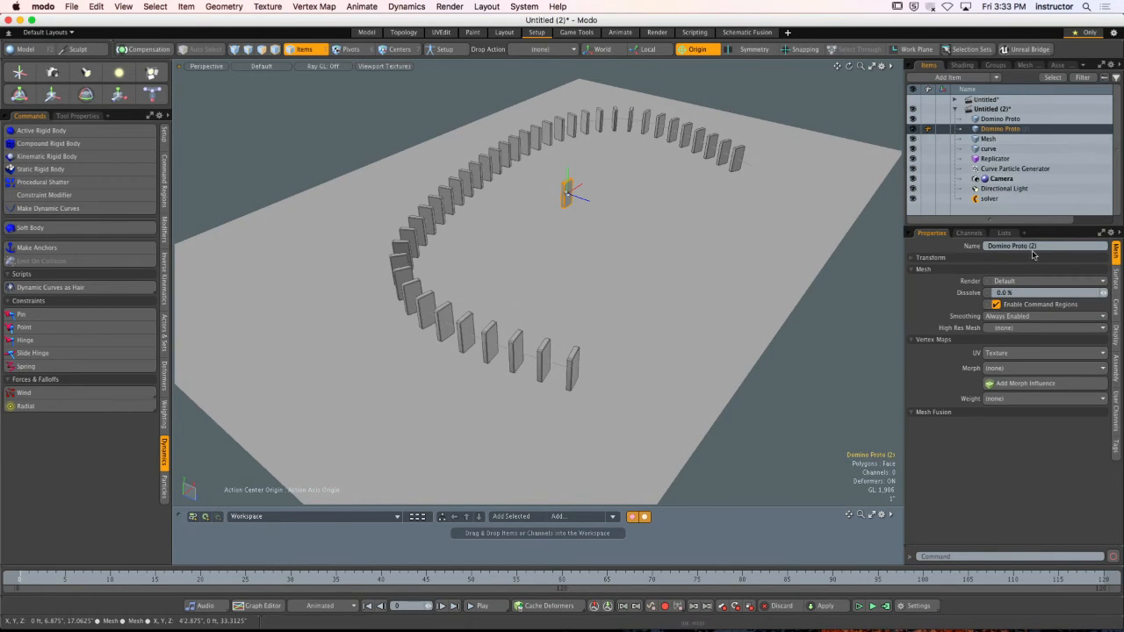
{"action": "left_click_drag", "start_coordinate": [1013, 246], "coordinate": [1090, 246]}
{"action": "type", "text": "Start"}
{"action": "key", "text": "Return"}
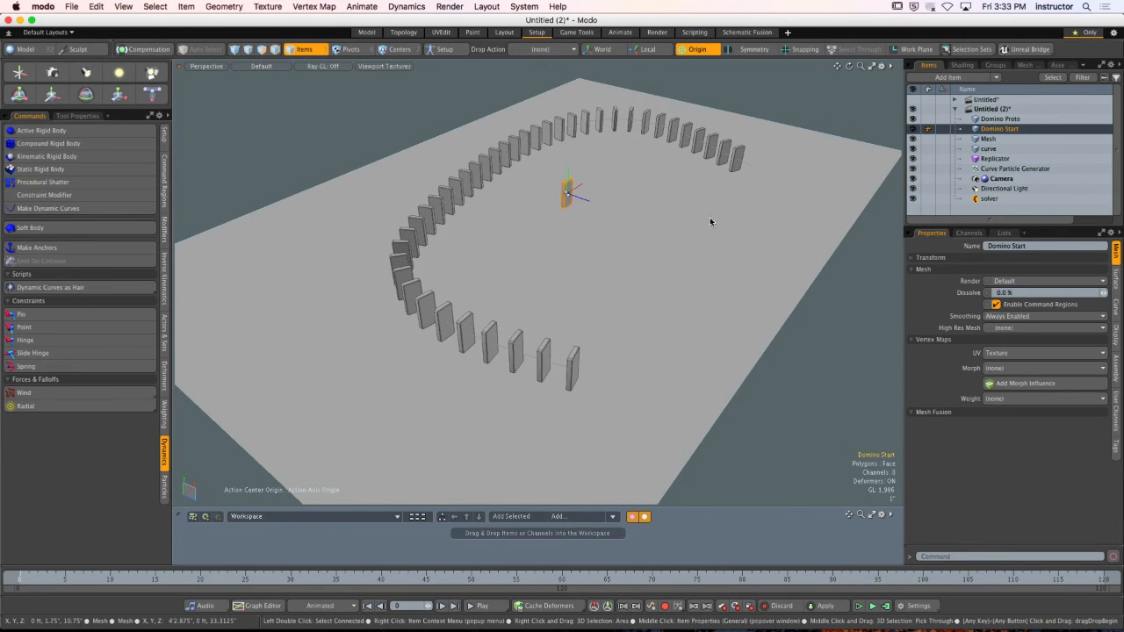
Move Domino Start just before the first domino in the row and rotate it to line up with the curve.
{"action": "key", "text": "y"}
{"action": "left_click_drag", "start_coordinate": [612, 199], "coordinate": [458, 393], "text": "alt"}
{"action": "left_click_drag", "start_coordinate": [457, 393], "coordinate": [474, 318], "text": "alt+shift"}
{"action": "left_click_drag", "start_coordinate": [474, 318], "coordinate": [529, 324], "text": "ctrl+alt"}
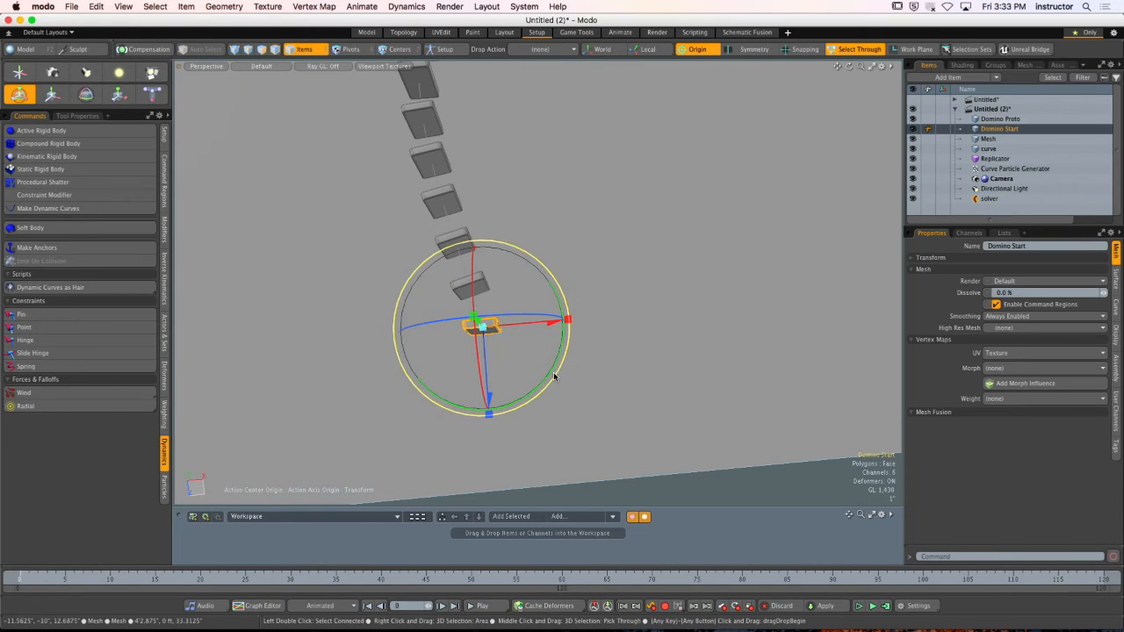
{"action": "left_click_drag", "start_coordinate": [552, 374], "coordinate": [515, 316]}
{"action": "key", "text": "ctrl+space"}
{"action": "left_click", "coordinate": [519, 266]}
{"action": "left_click_drag", "start_coordinate": [487, 355], "coordinate": [566, 318]}
{"action": "key", "text": "ctrl+space"}
{"action": "left_click", "coordinate": [512, 303]}
{"action": "left_click_drag", "start_coordinate": [566, 318], "coordinate": [677, 353], "text": "alt"}
{"action": "key", "text": "q"}
{"action": "left_click", "coordinate": [688, 273]}
{"action": "left_click_drag", "start_coordinate": [678, 353], "coordinate": [613, 314], "text": "alt"}
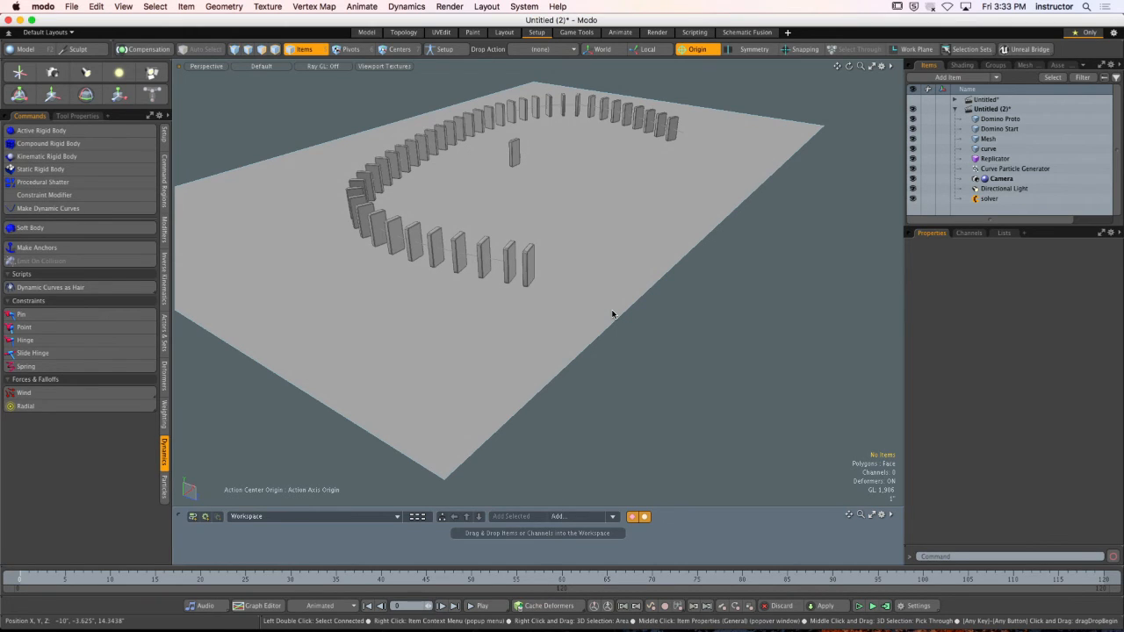
{"action": "left_click", "coordinate": [528, 265]}
{"action": "left_click_drag", "start_coordinate": [528, 266], "coordinate": [562, 287], "text": "alt"}
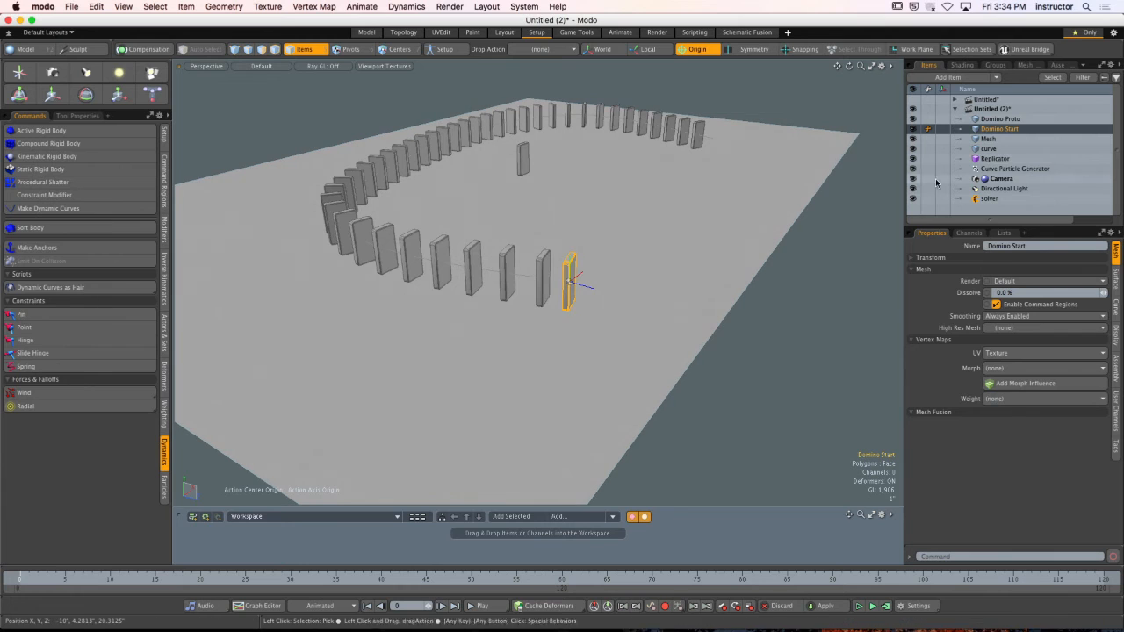
Freeze the Replicator to convert the dominoes along the curve into individual mesh instances.
{"action": "left_click", "coordinate": [1009, 171]}
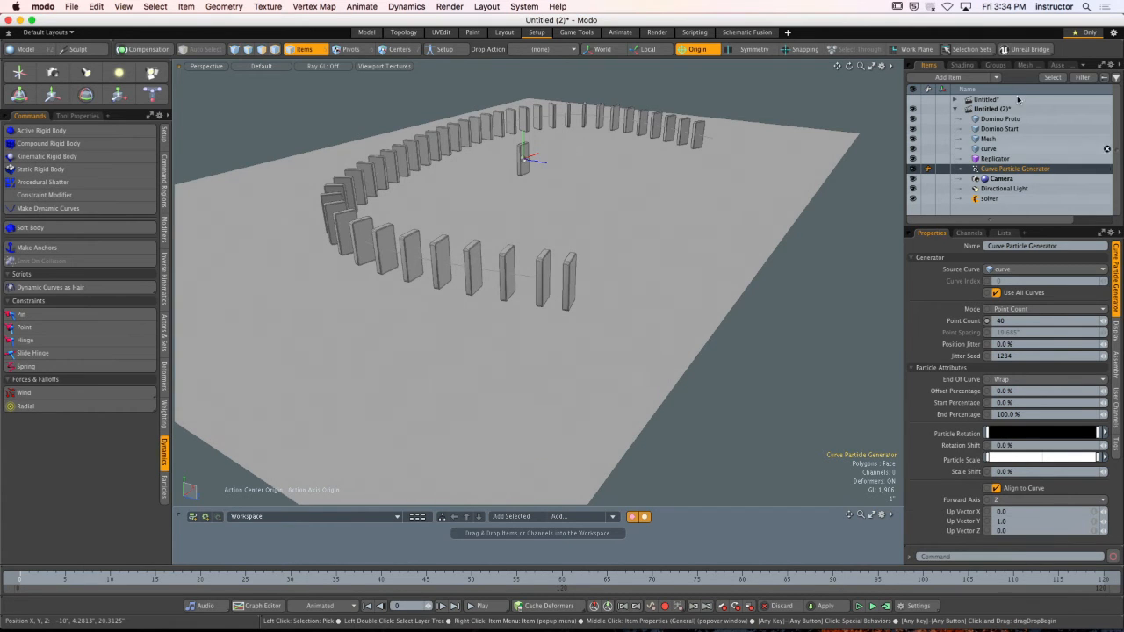
{"action": "left_click_drag", "start_coordinate": [745, 232], "coordinate": [647, 244], "text": "alt"}
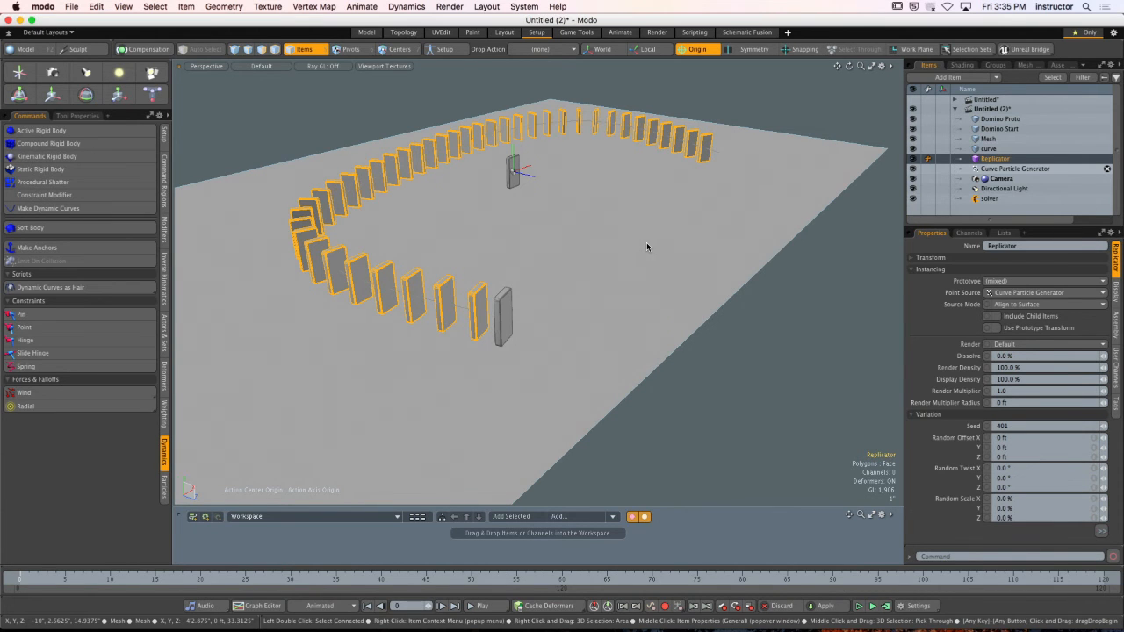
{"action": "left_click_drag", "start_coordinate": [671, 235], "coordinate": [681, 204], "text": "alt"}
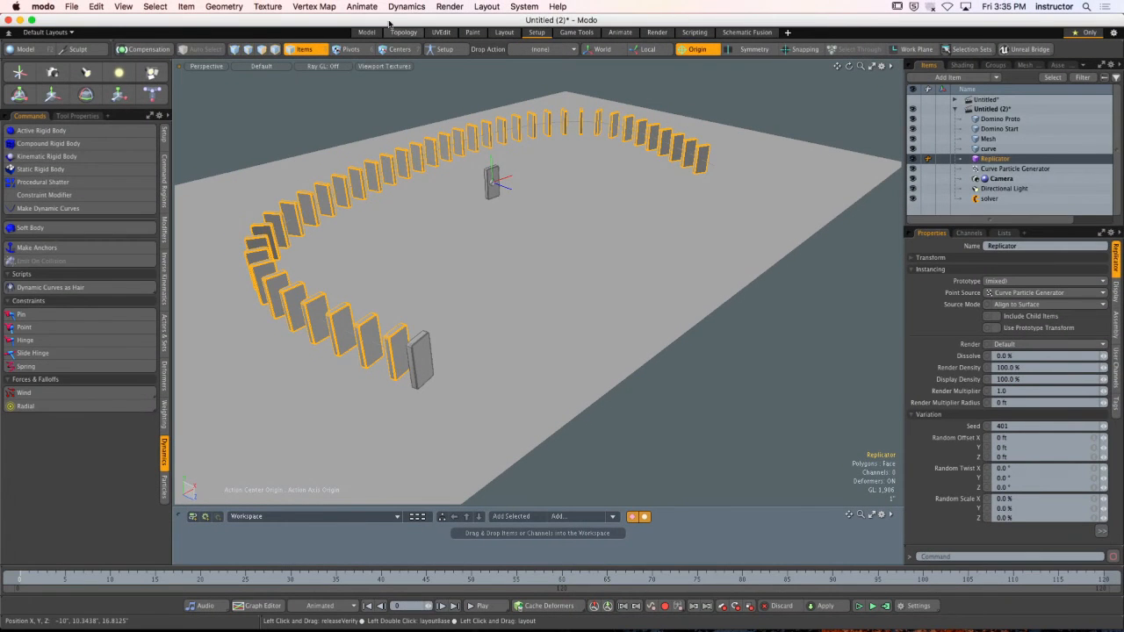
{"action": "left_click", "coordinate": [189, 7]}
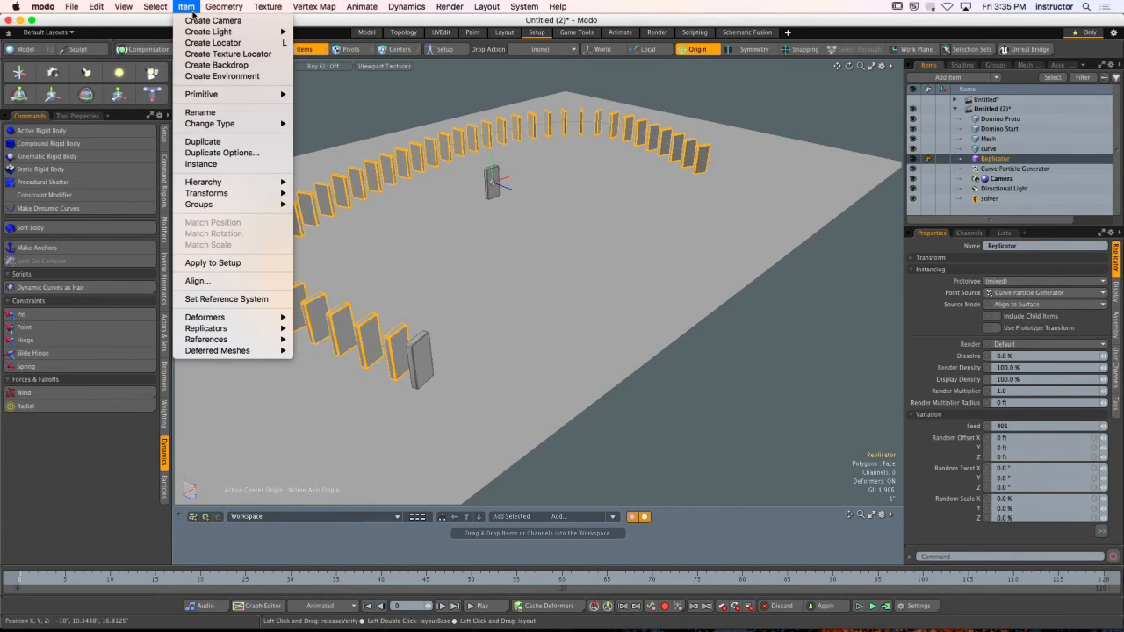
{"action": "mouse_move", "coordinate": [220, 329]}
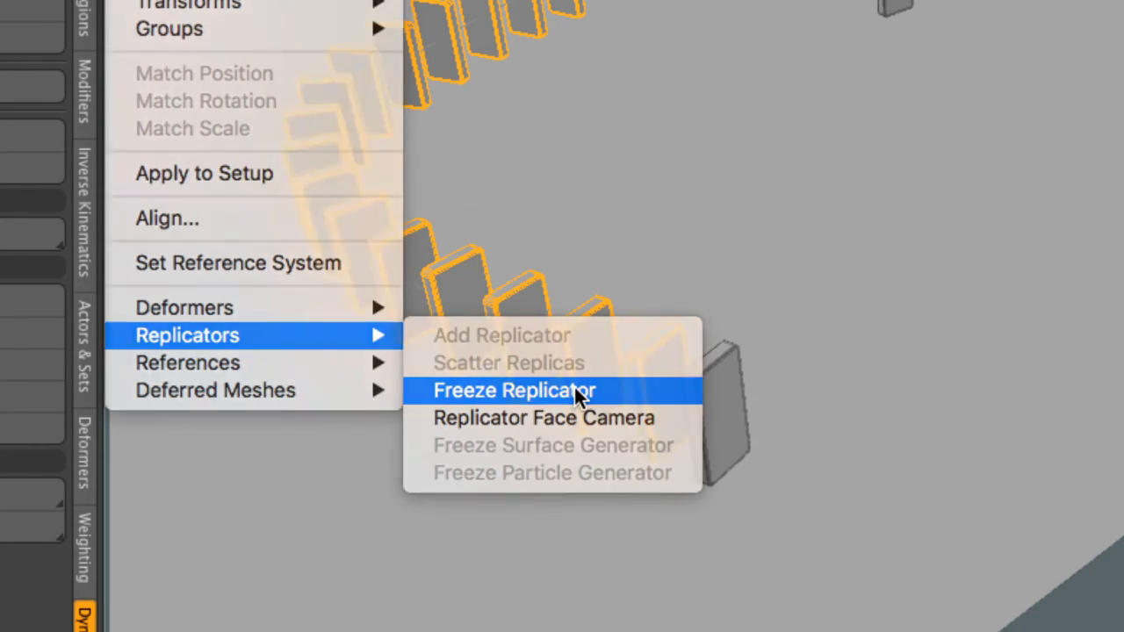
{"action": "left_click", "coordinate": [572, 387]}
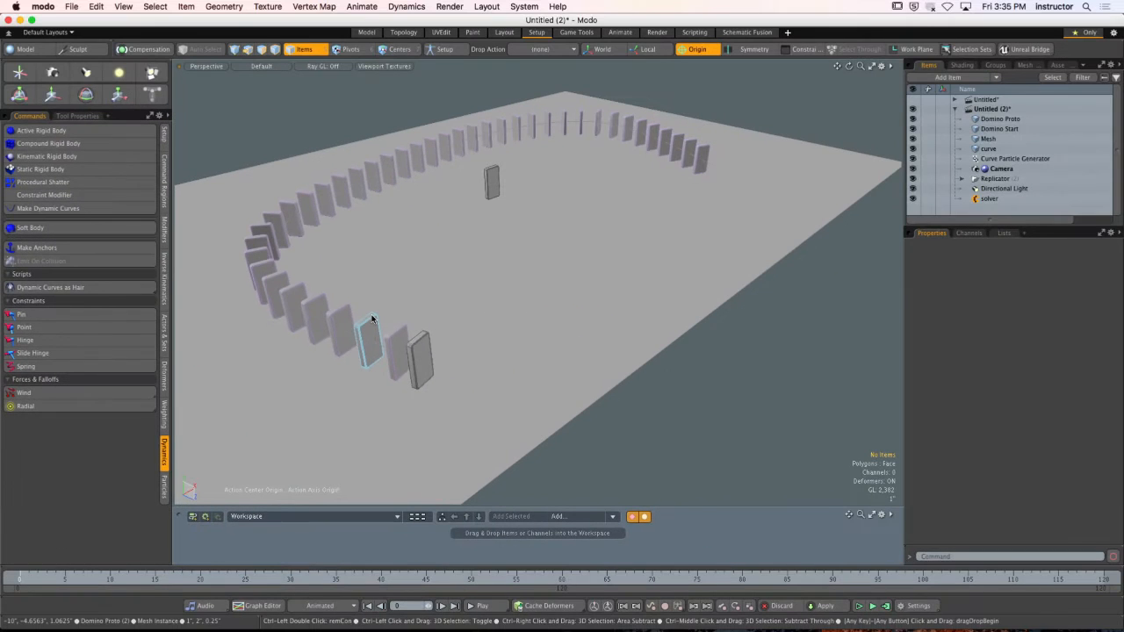
Check the frozen dominoes by selecting several of them individually along the row.
{"action": "mouse_move", "coordinate": [371, 320]}
{"action": "left_mouse_down", "text": "alt+shift"}
{"action": "mouse_move", "coordinate": [391, 311]}
{"action": "mouse_move", "coordinate": [367, 301]}
{"action": "left_mouse_up", "text": "alt+shift"}
{"action": "left_click", "coordinate": [366, 301]}
{"action": "left_click", "coordinate": [343, 293]}
{"action": "left_click", "coordinate": [326, 281]}
{"action": "left_click", "coordinate": [312, 267]}
{"action": "left_click", "coordinate": [301, 255]}
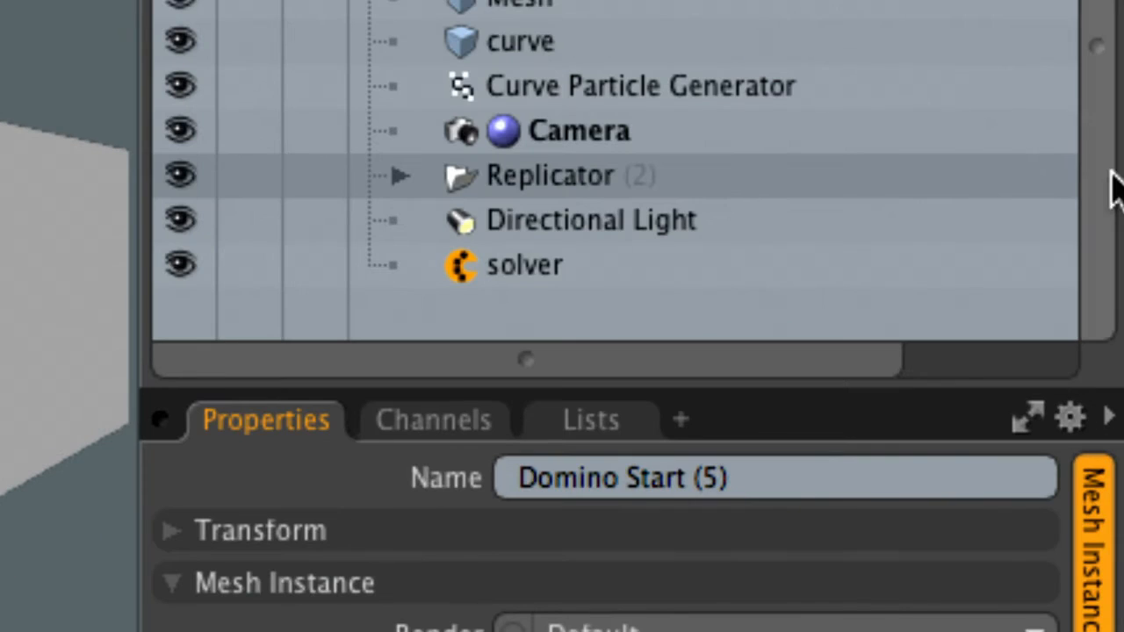
Select all the frozen domino instances in the Replicator group and make them active rigid bodies.
{"action": "left_click", "coordinate": [399, 176]}
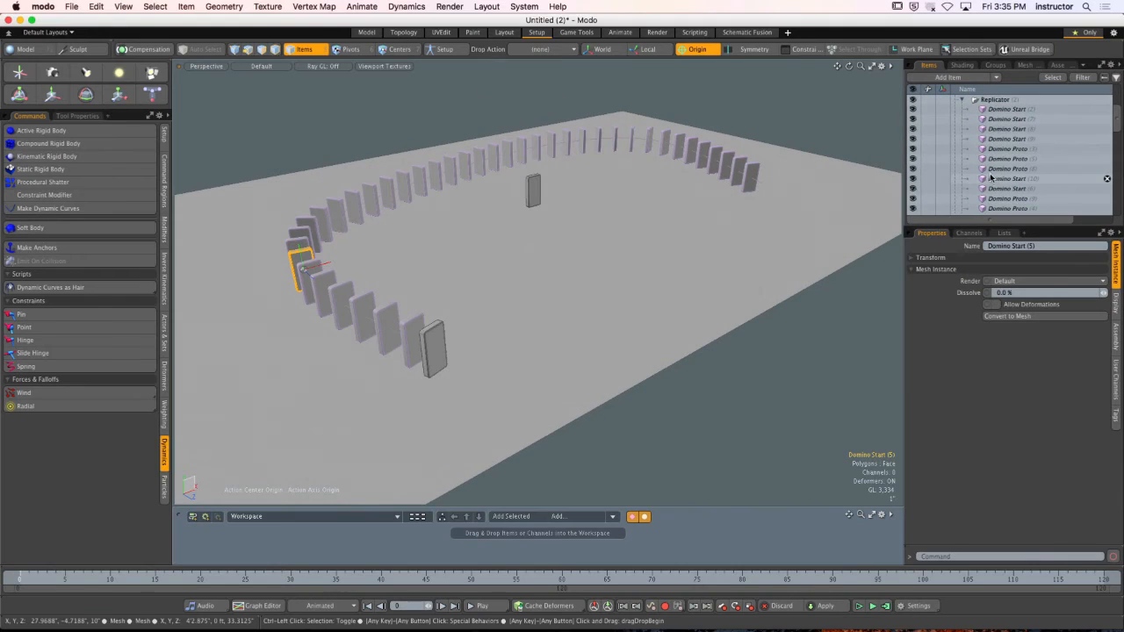
{"action": "left_click", "coordinate": [1006, 109]}
{"action": "left_click_drag", "start_coordinate": [1115, 132], "coordinate": [1111, 219]}
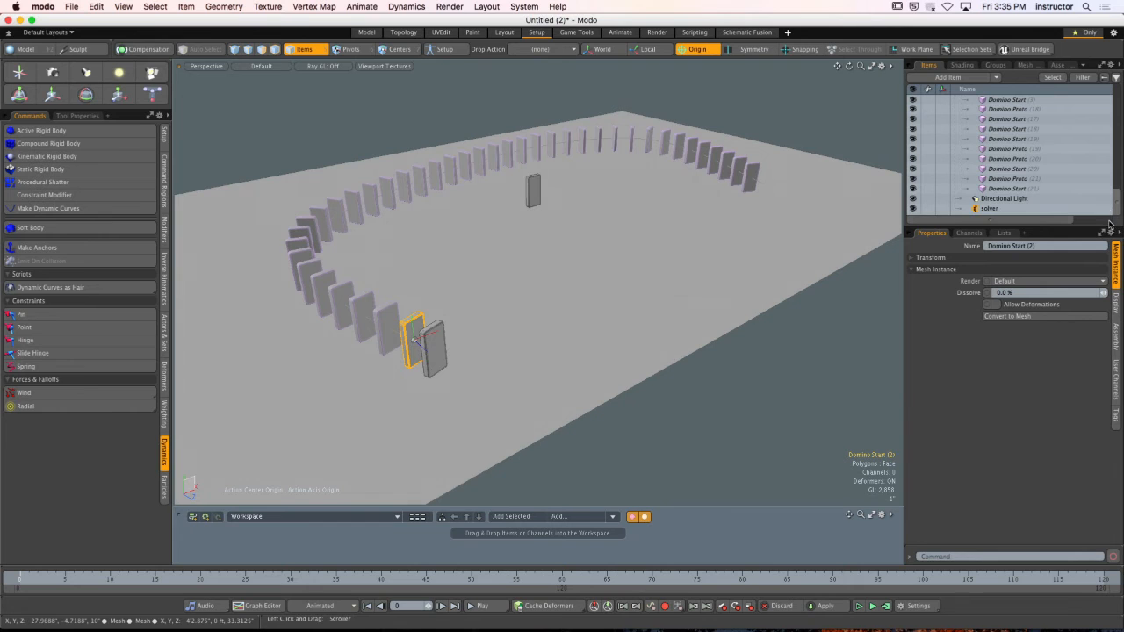
{"action": "left_click", "coordinate": [1038, 192], "text": "shift"}
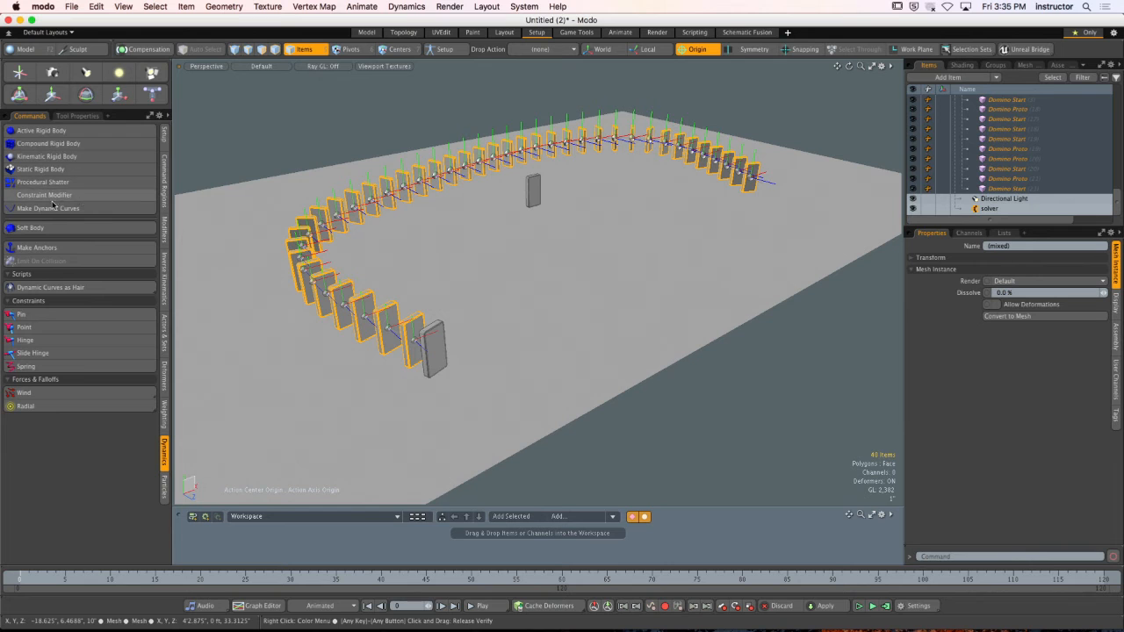
{"action": "left_click", "coordinate": [63, 130]}
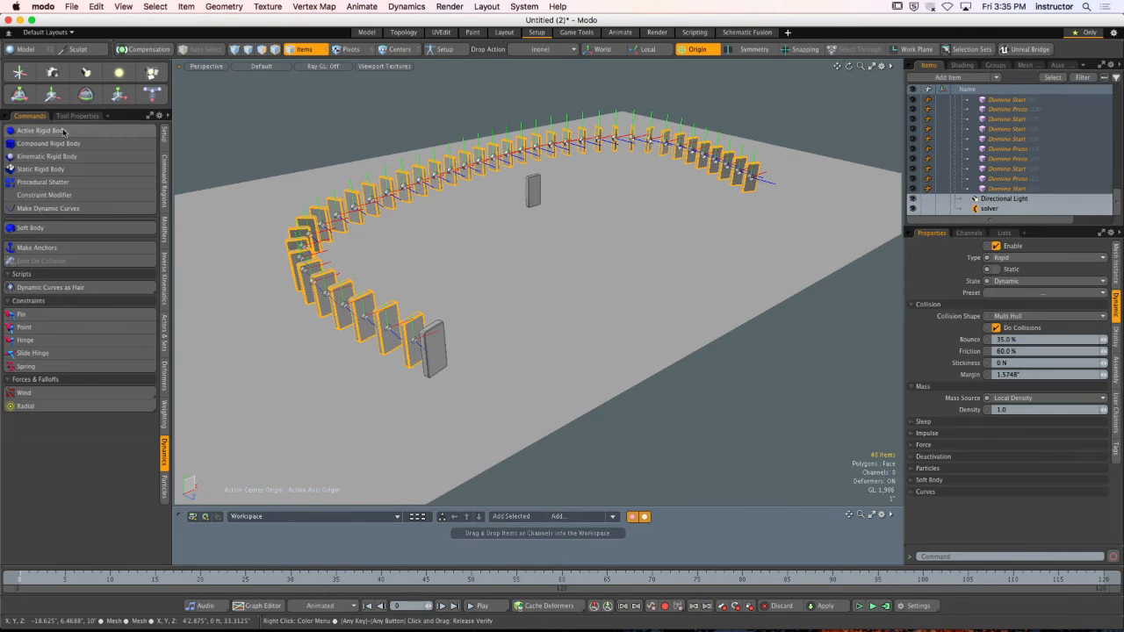
{"action": "left_click", "coordinate": [322, 121]}
Collapse the Replicator group of instances and hide the Domino Proto mesh.
{"action": "left_click_drag", "start_coordinate": [513, 252], "coordinate": [492, 237], "text": "alt+shift"}
{"action": "left_click", "coordinate": [476, 193]}
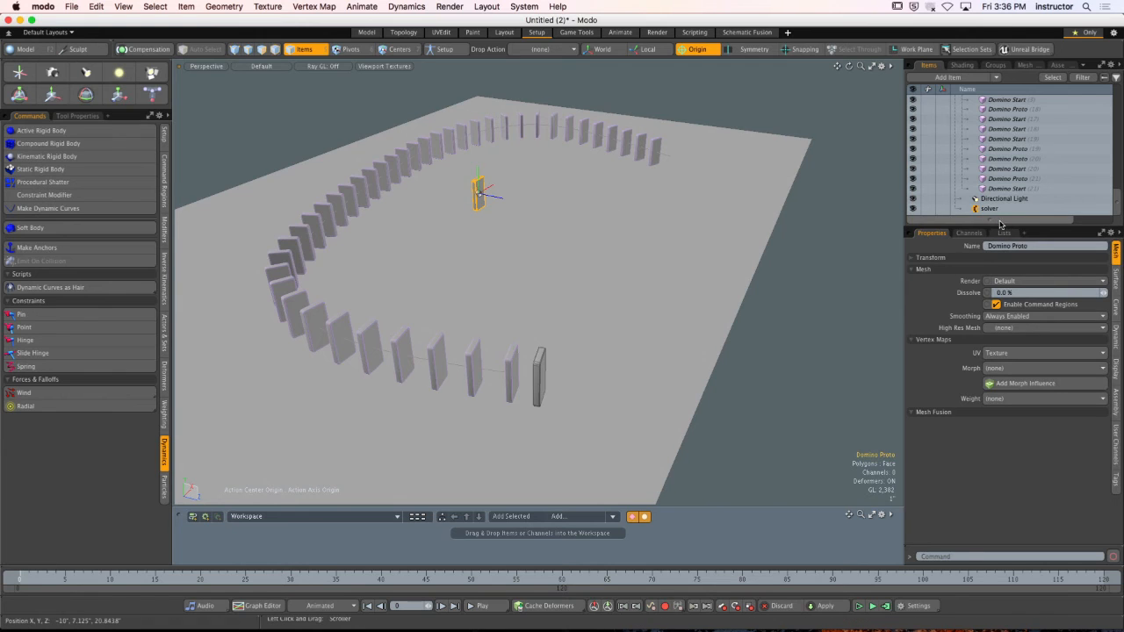
{"action": "left_click_drag", "start_coordinate": [1001, 226], "coordinate": [1000, 362]}
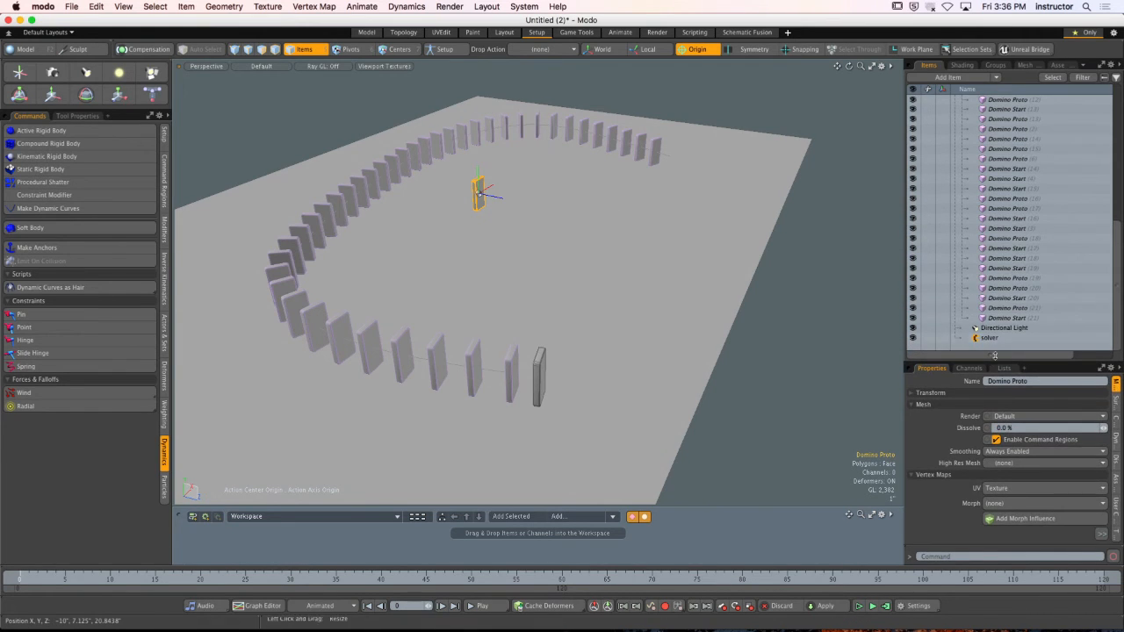
{"action": "left_click_drag", "start_coordinate": [1117, 260], "coordinate": [1116, 101]}
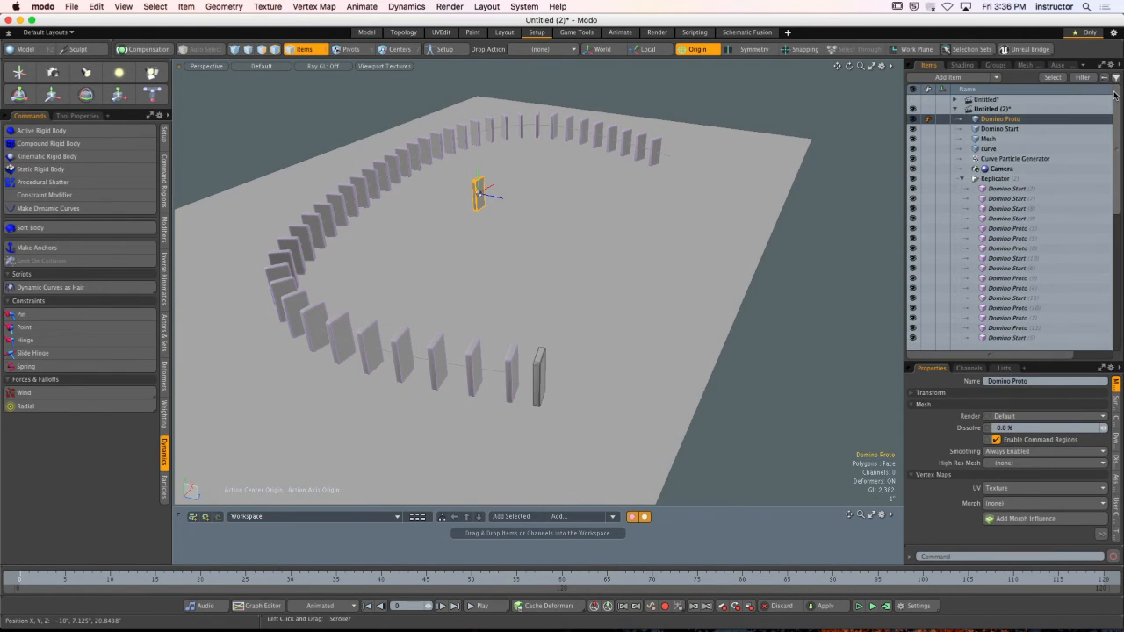
{"action": "left_click", "coordinate": [1006, 180]}
{"action": "left_click", "coordinate": [961, 179]}
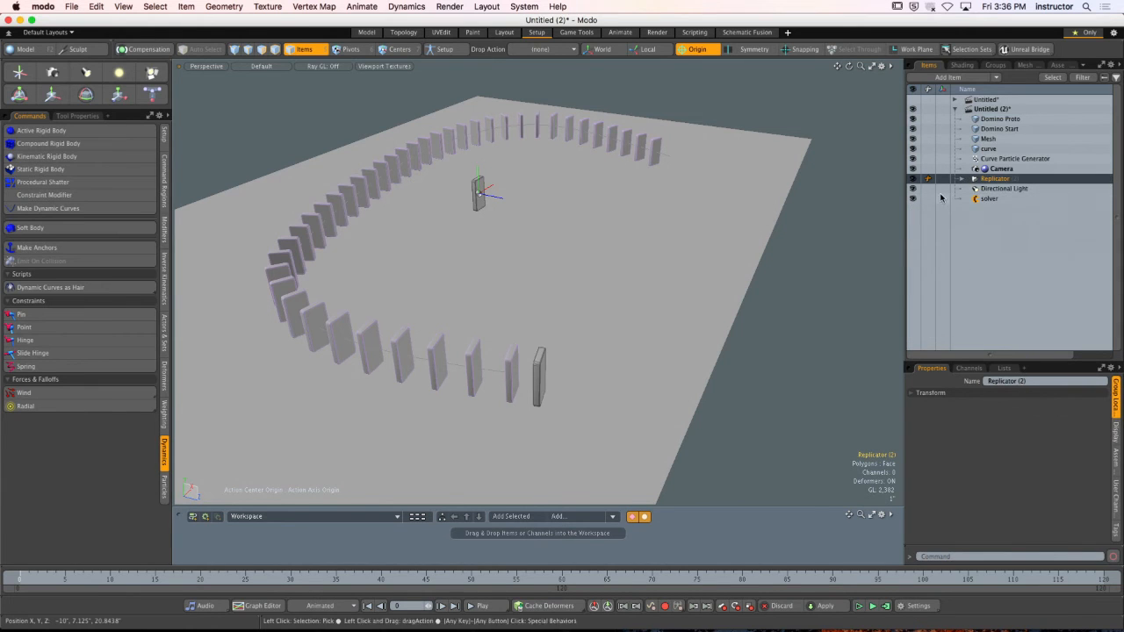
{"action": "left_click", "coordinate": [773, 309]}
{"action": "left_click_drag", "start_coordinate": [773, 309], "coordinate": [763, 283], "text": "alt"}
{"action": "left_click", "coordinate": [525, 358]}
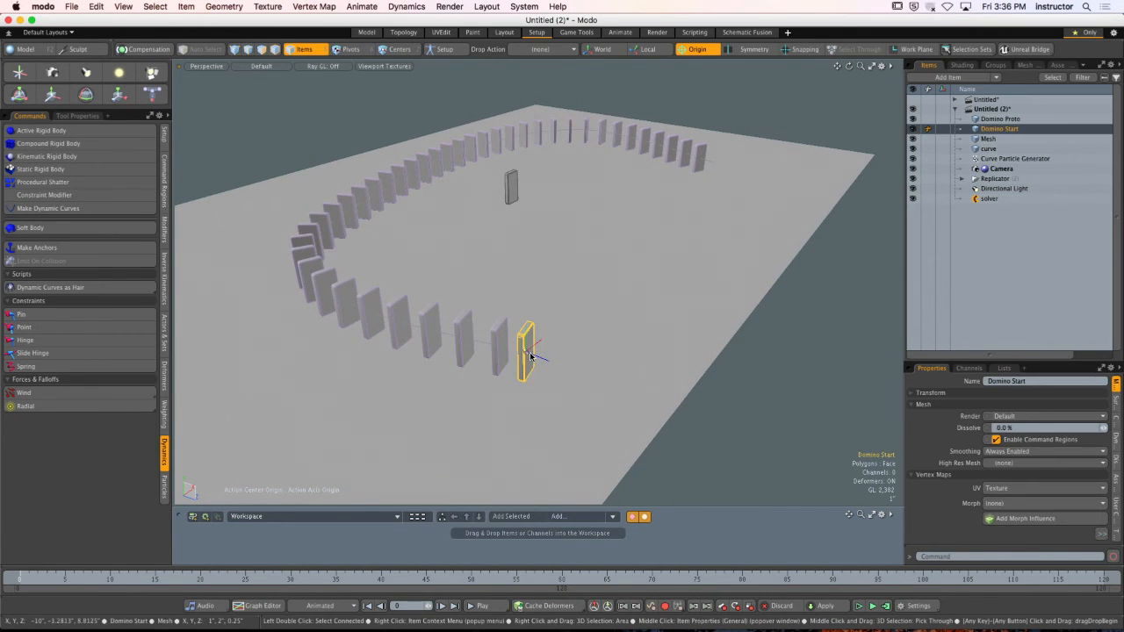
{"action": "left_click", "coordinate": [863, 274]}
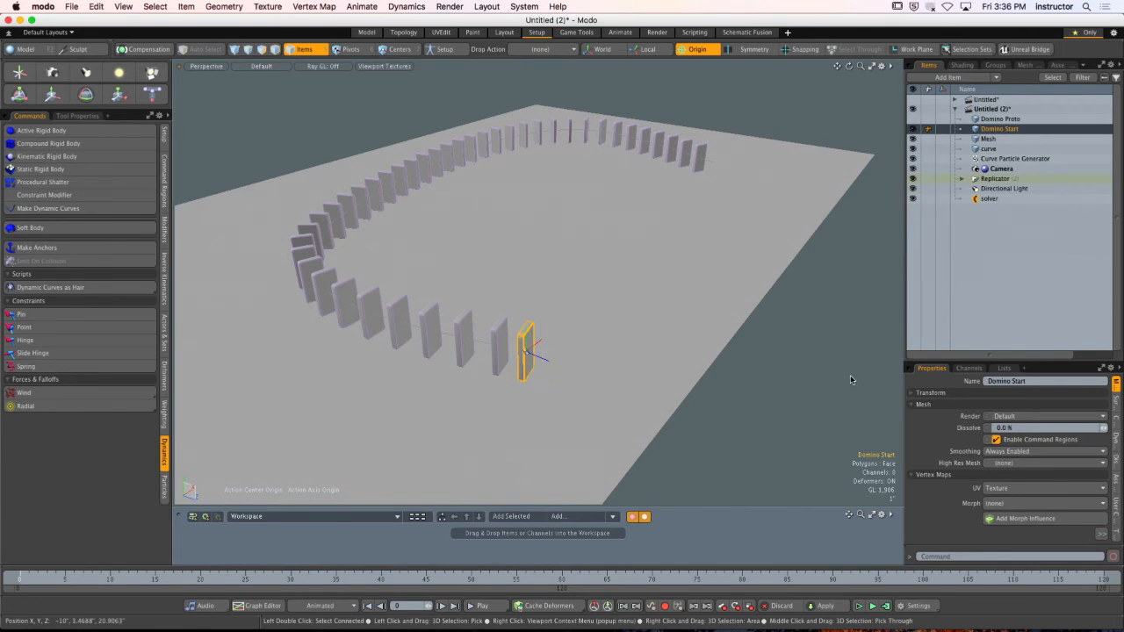
{"action": "left_click", "coordinate": [926, 222]}
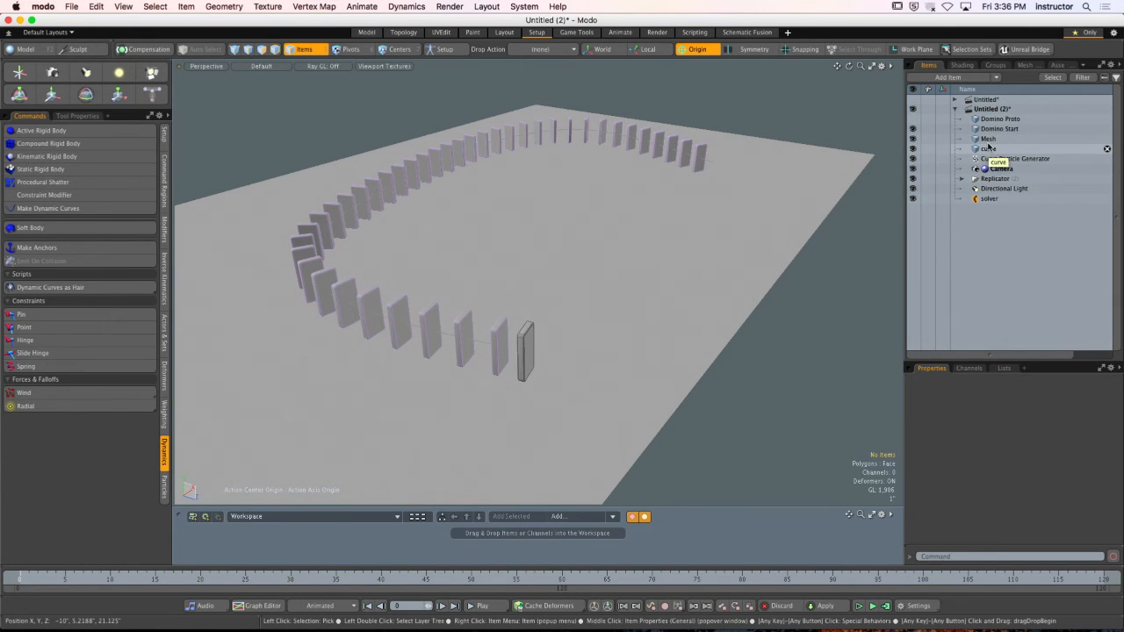
Reset the action center to none and set Domino Start's dynamic Impulse Z to -1 N.
{"action": "left_click", "coordinate": [999, 129]}
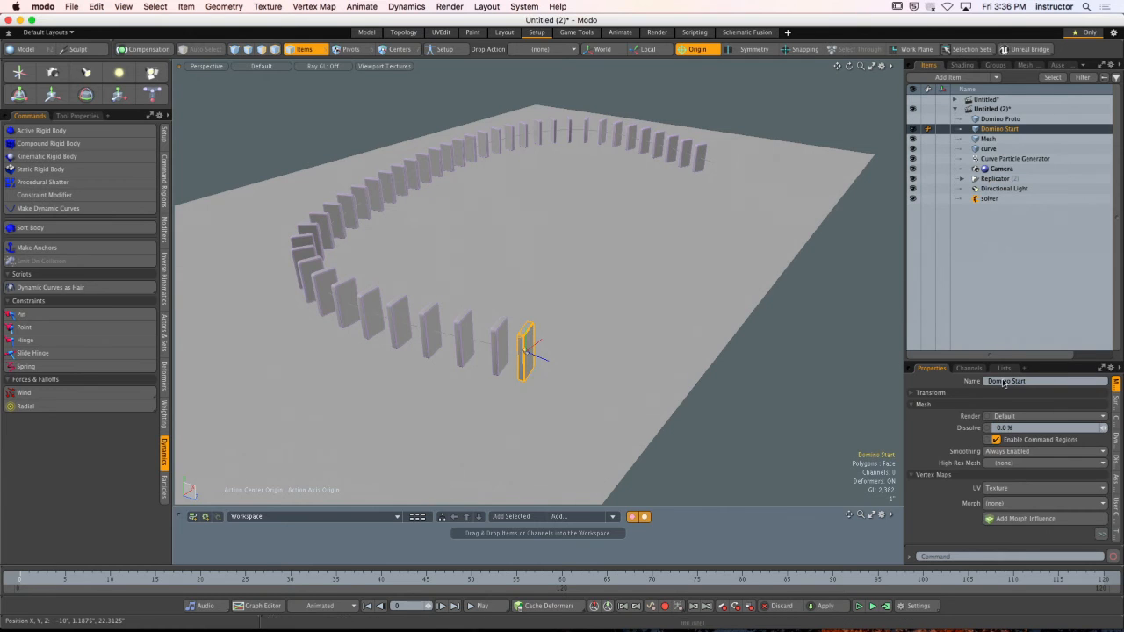
{"action": "left_click_drag", "start_coordinate": [1014, 360], "coordinate": [1014, 174]}
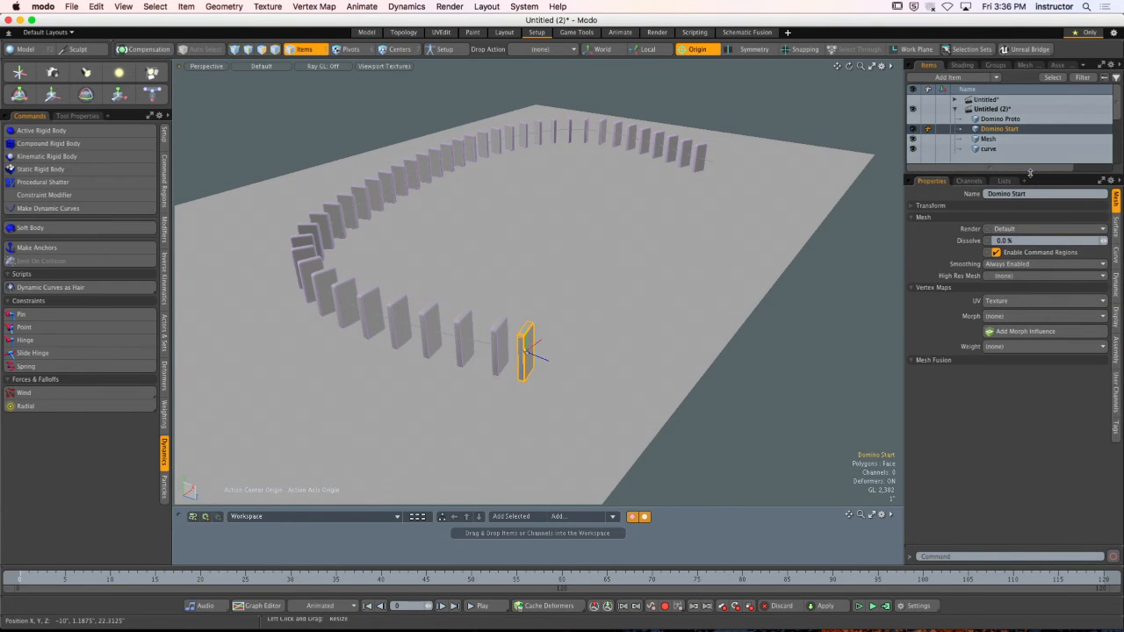
{"action": "left_click", "coordinate": [1116, 286]}
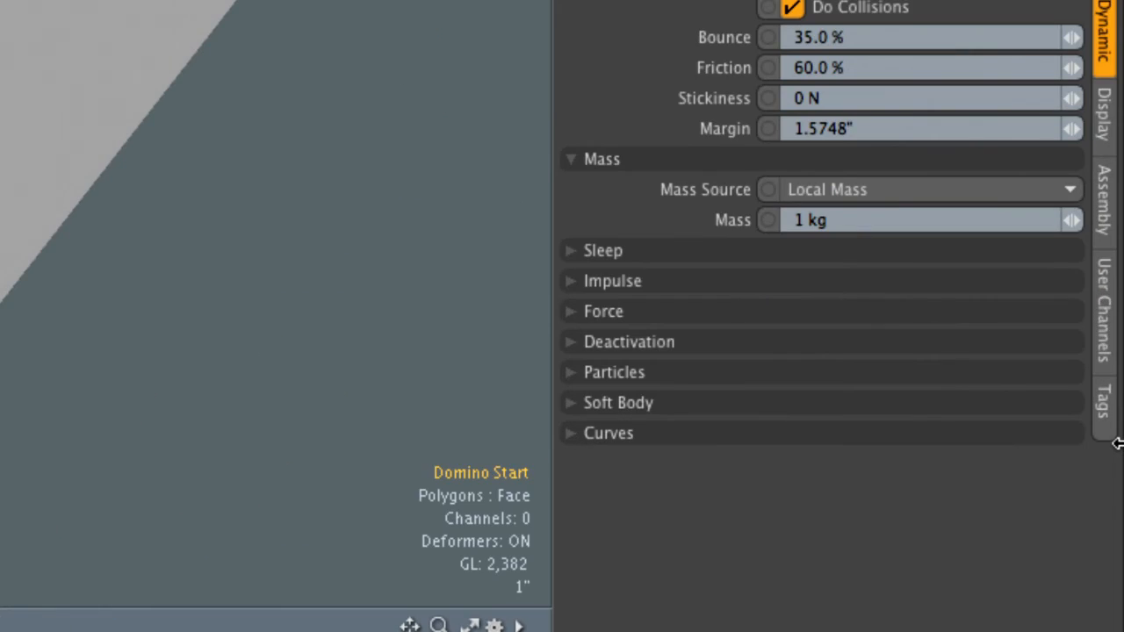
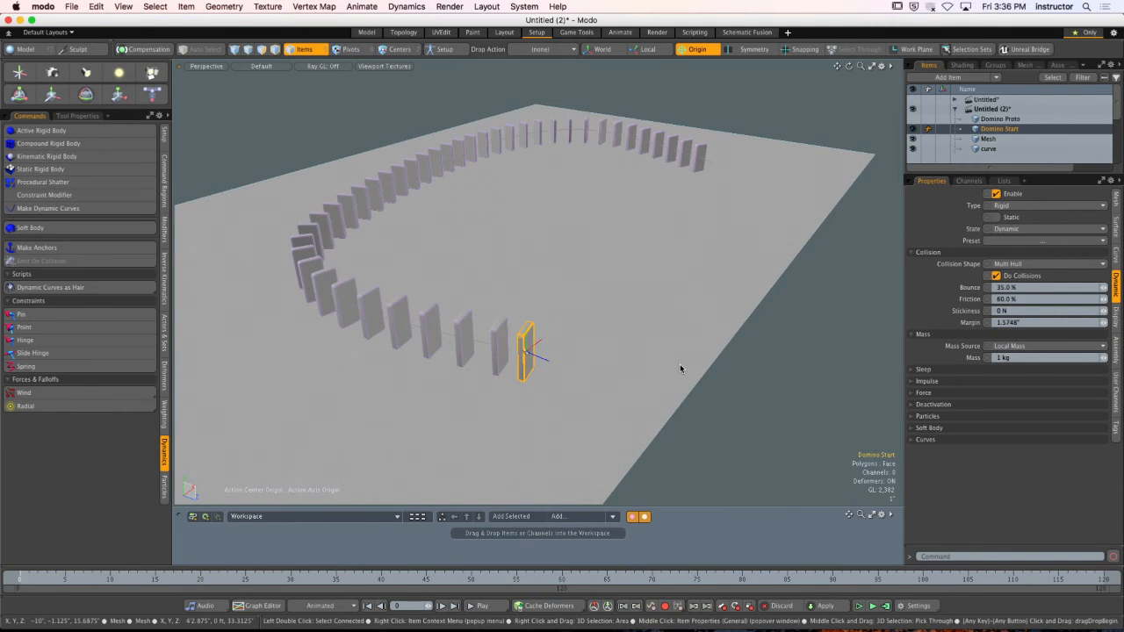
{"action": "left_click_drag", "start_coordinate": [680, 369], "coordinate": [487, 398], "text": "alt"}
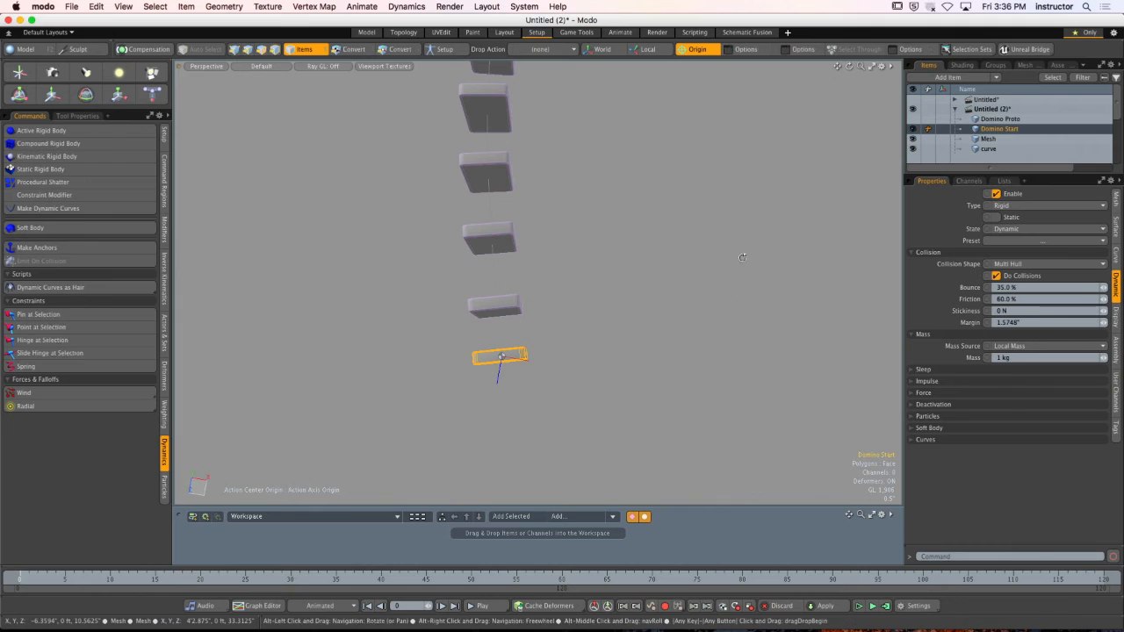
{"action": "left_click", "coordinate": [694, 49]}
{"action": "left_click", "coordinate": [680, 59]}
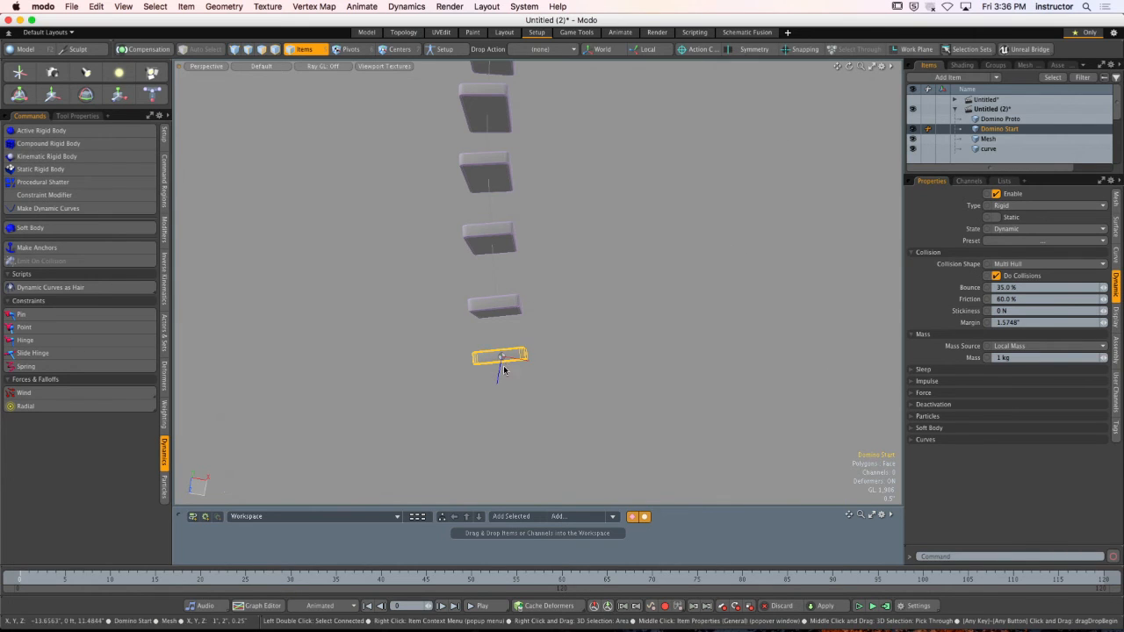
{"action": "left_click", "coordinate": [927, 381]}
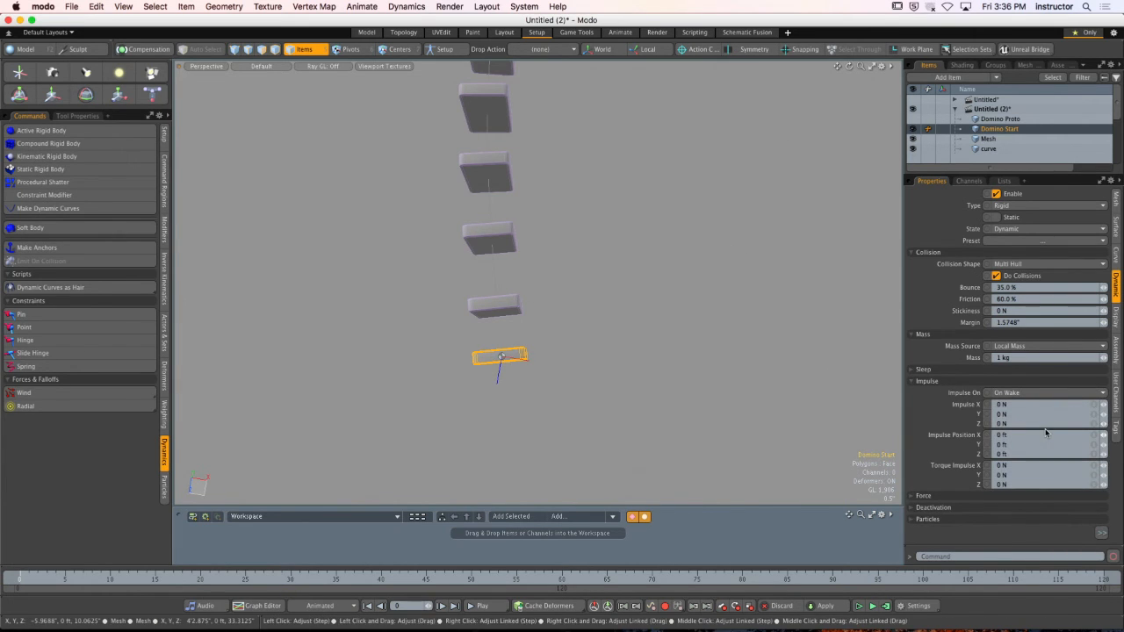
{"action": "left_click", "coordinate": [1000, 423]}
Run the dynamics simulation with nothing selected to test the domino fall, then stop it.
{"action": "left_click_drag", "start_coordinate": [478, 254], "coordinate": [594, 213], "text": "alt"}
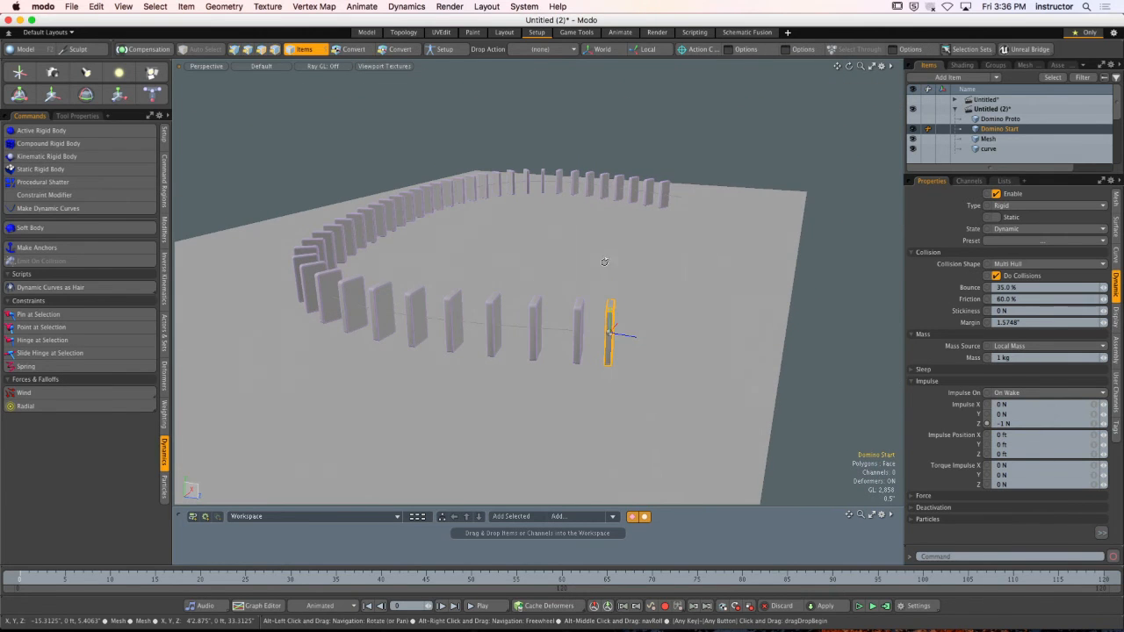
{"action": "left_click", "coordinate": [697, 116]}
{"action": "left_click_drag", "start_coordinate": [633, 309], "coordinate": [605, 307], "text": "alt"}
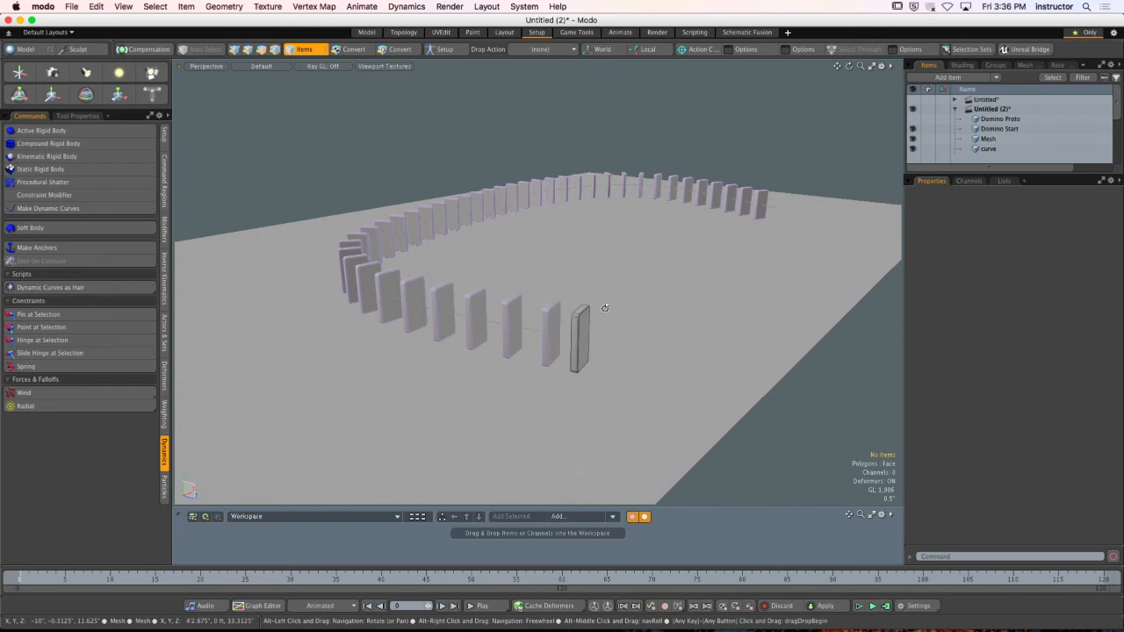
{"action": "left_click", "coordinate": [858, 606]}
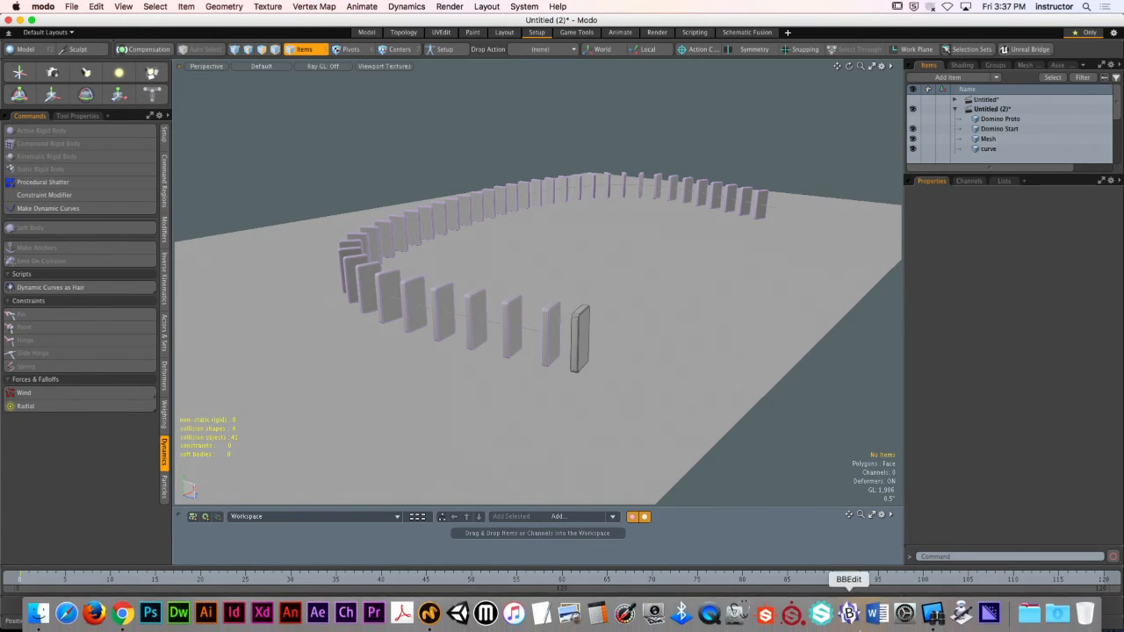
{"action": "left_click_drag", "start_coordinate": [762, 438], "coordinate": [746, 392], "text": "alt"}
{"action": "left_click", "coordinate": [858, 606]}
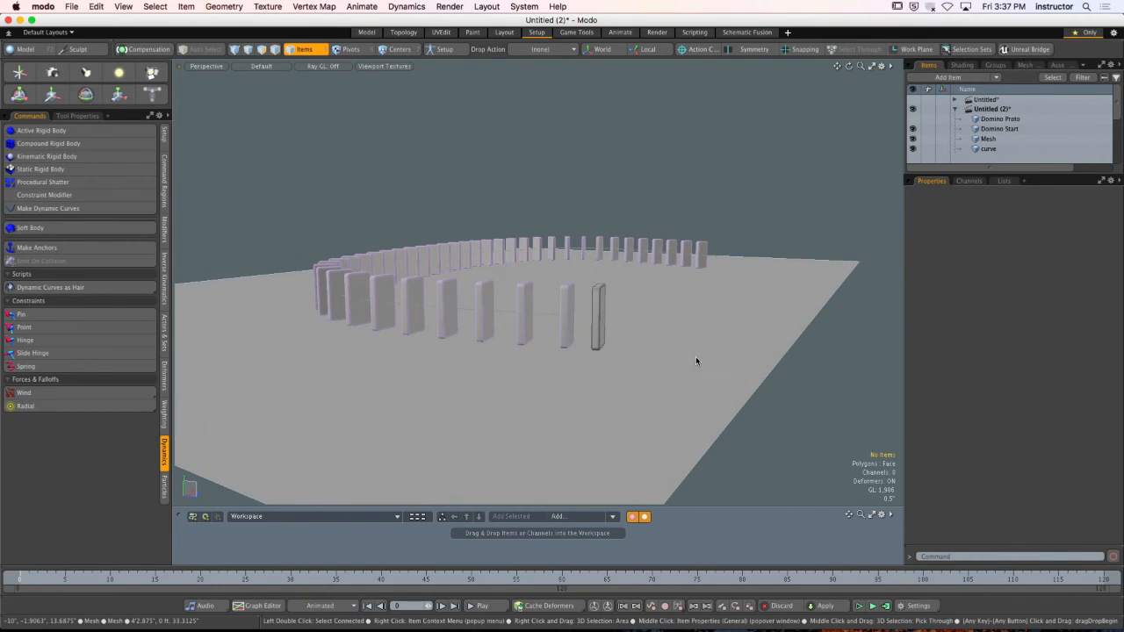
Compare the dynamic settings of Domino Start with those of the neighbouring first domino instance.
{"action": "left_click_drag", "start_coordinate": [695, 356], "coordinate": [615, 338], "text": "alt"}
{"action": "left_click", "coordinate": [588, 327]}
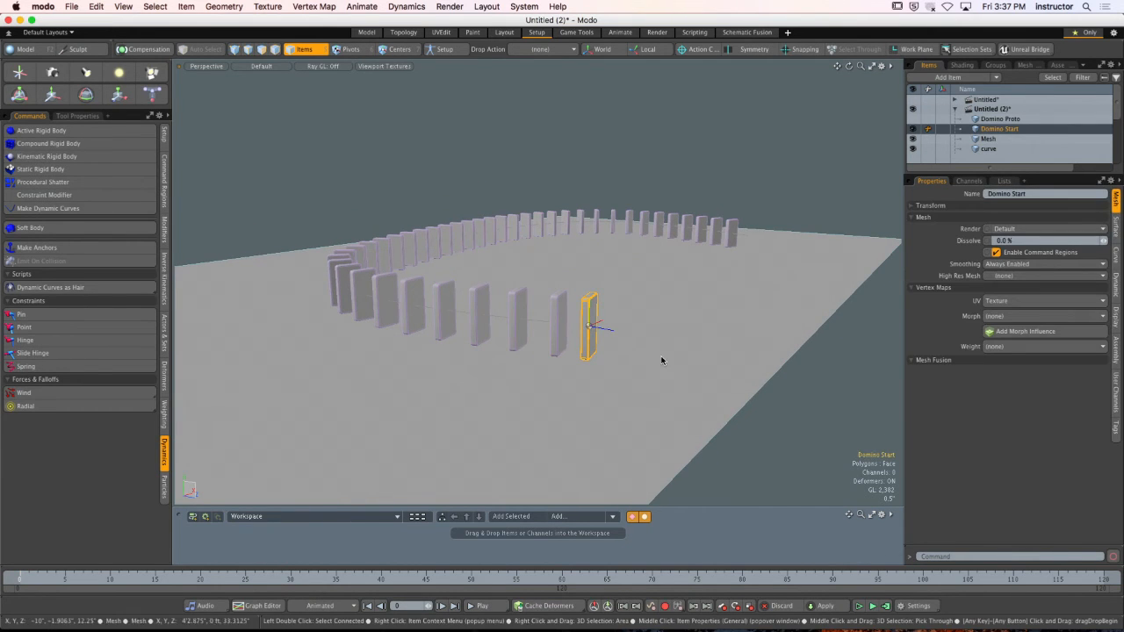
{"action": "left_click", "coordinate": [1116, 281]}
{"action": "left_click", "coordinate": [553, 329]}
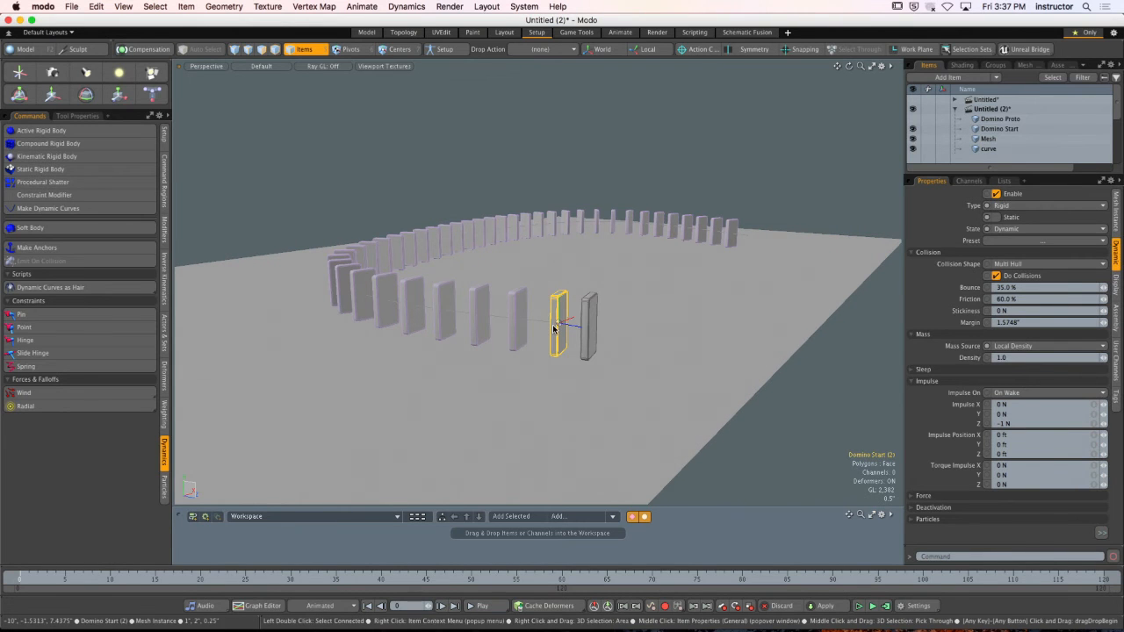
Hide the curve and the Curve Particle Generator, and reopen the dynamic properties of the first domino instance.
{"action": "left_click_drag", "start_coordinate": [1053, 176], "coordinate": [1052, 299]}
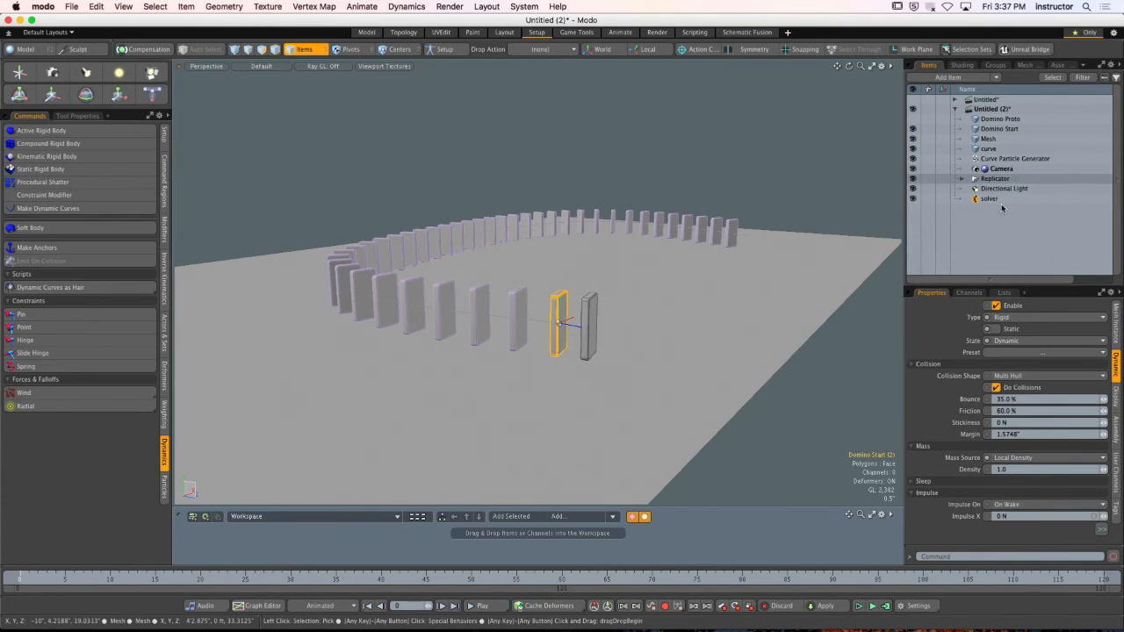
{"action": "left_click", "coordinate": [992, 180]}
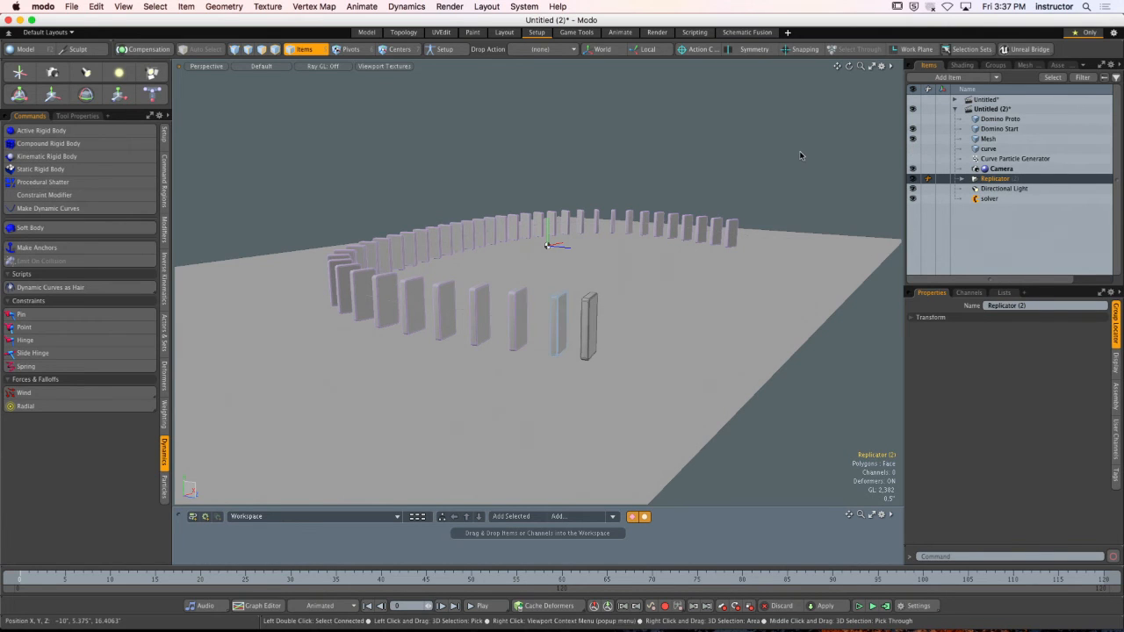
{"action": "left_click", "coordinate": [559, 325]}
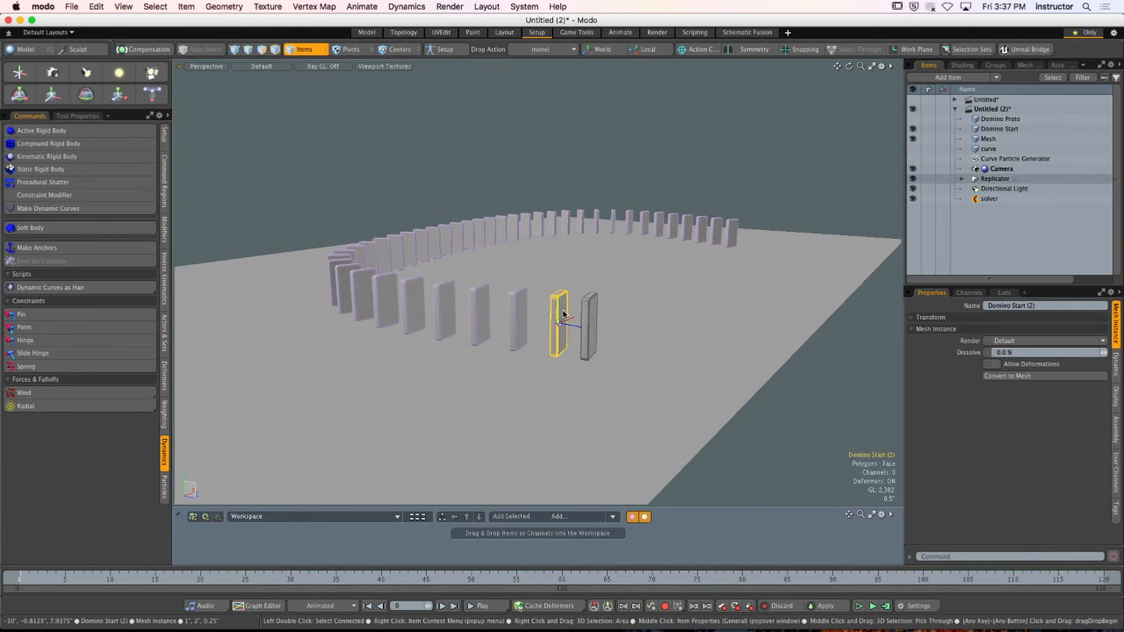
{"action": "left_click", "coordinate": [1115, 362]}
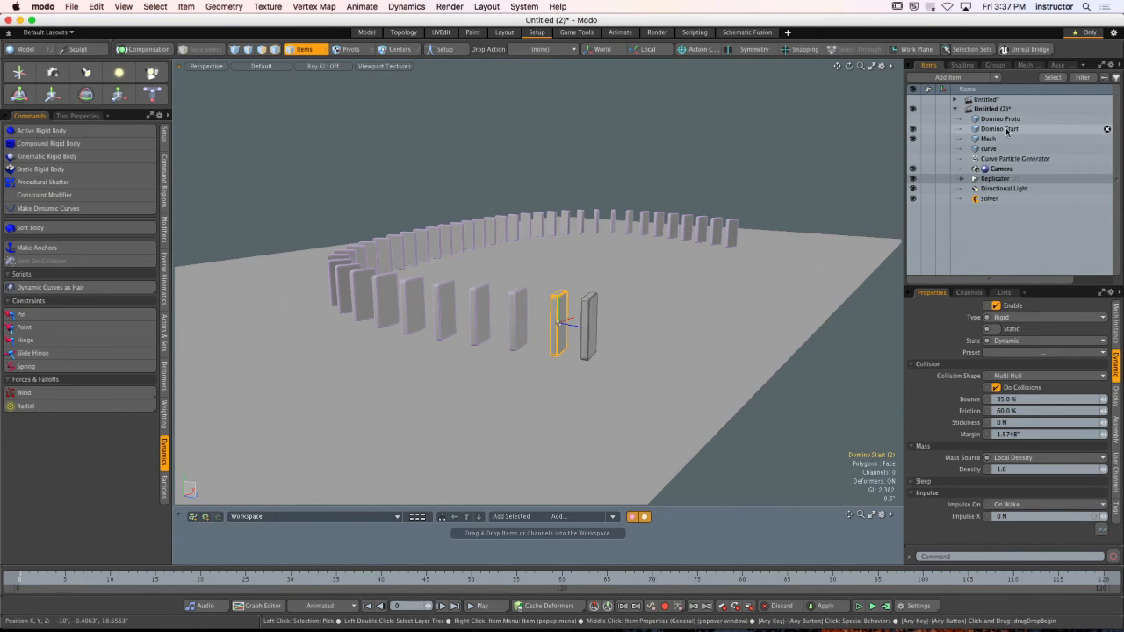
Set Domino Start's Impulse Z to -5 N and run the dynamics simulation again to test it.
{"action": "left_click", "coordinate": [929, 129]}
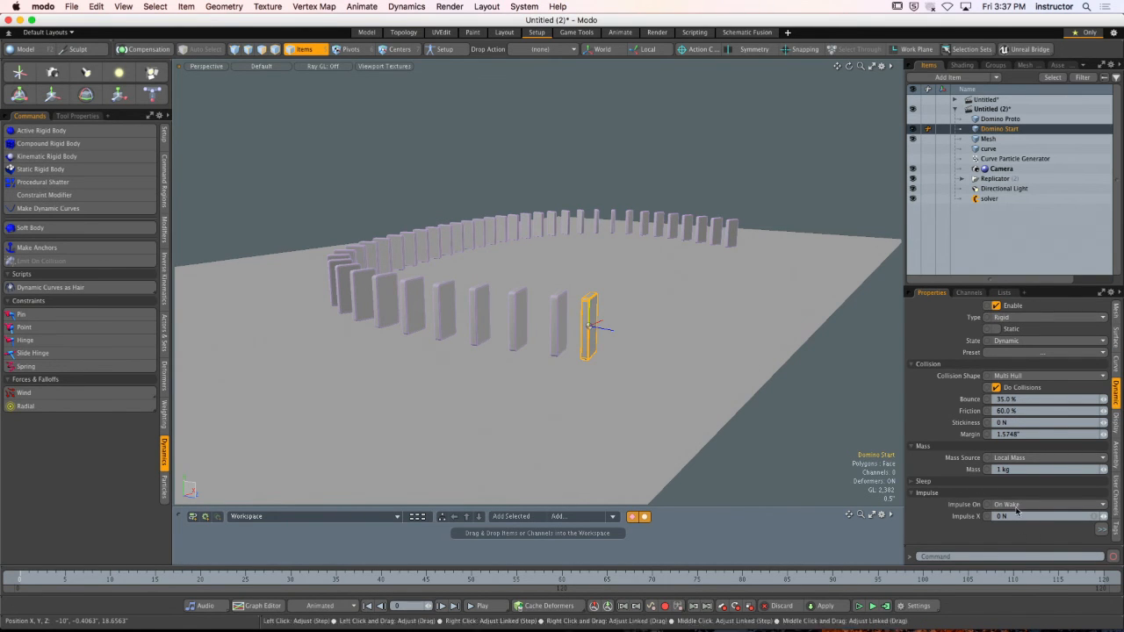
{"action": "scroll", "coordinate": [1045, 226], "scroll_direction": "right", "scroll_amount": 3}
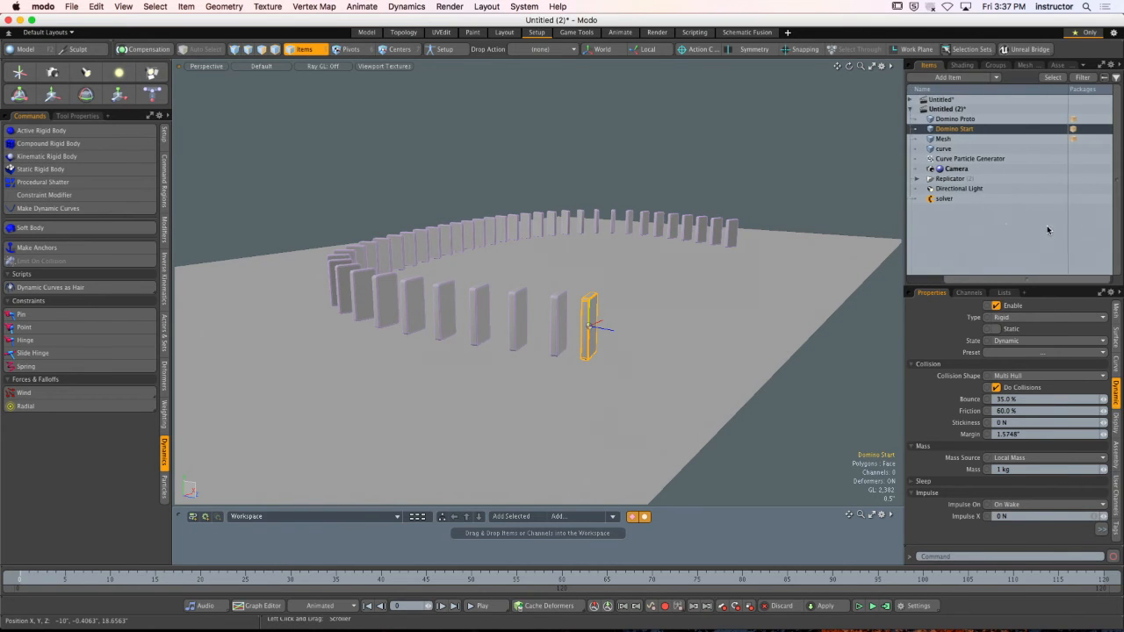
{"action": "scroll", "coordinate": [1019, 228], "scroll_direction": "left", "scroll_amount": 3}
{"action": "left_click_drag", "start_coordinate": [1001, 285], "coordinate": [1001, 166]}
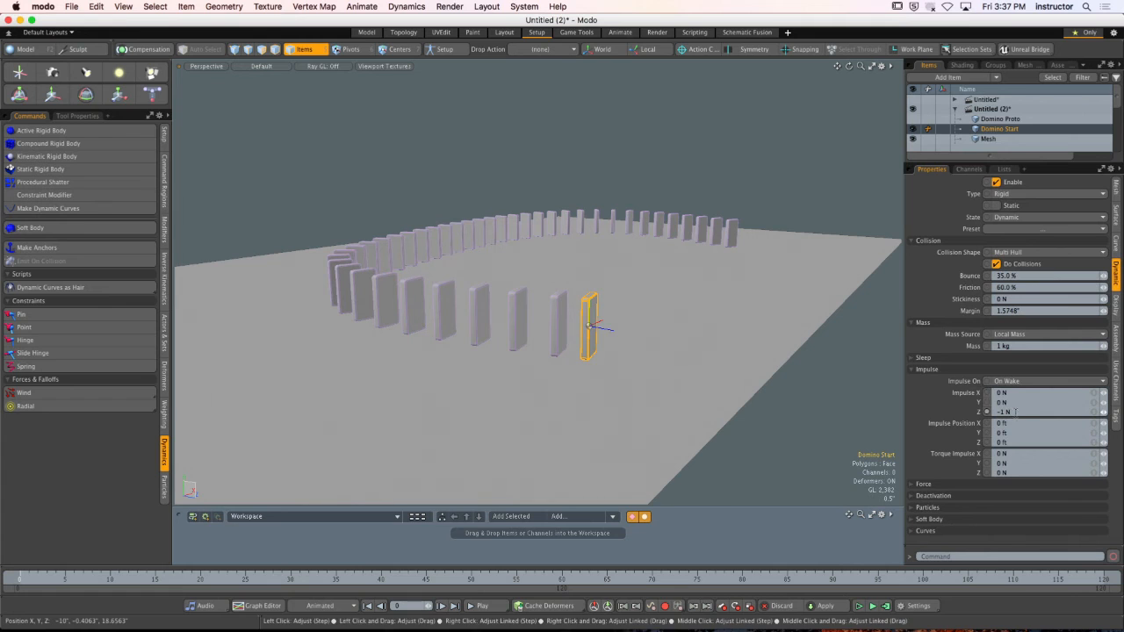
{"action": "left_click_drag", "start_coordinate": [647, 346], "coordinate": [627, 279], "text": "alt"}
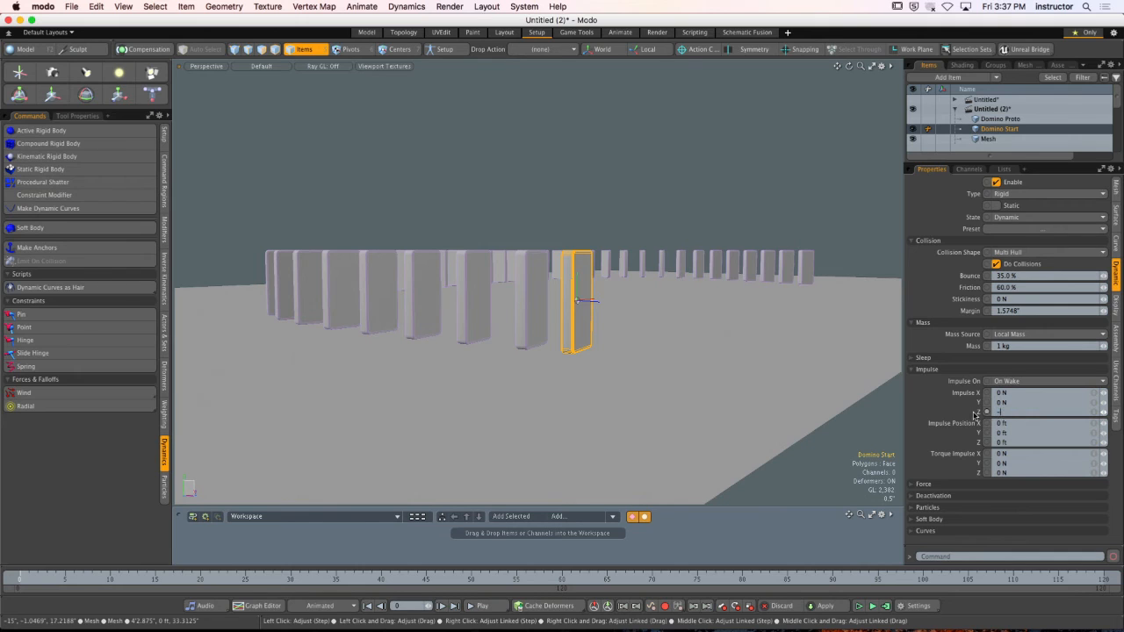
{"action": "left_click", "coordinate": [858, 606]}
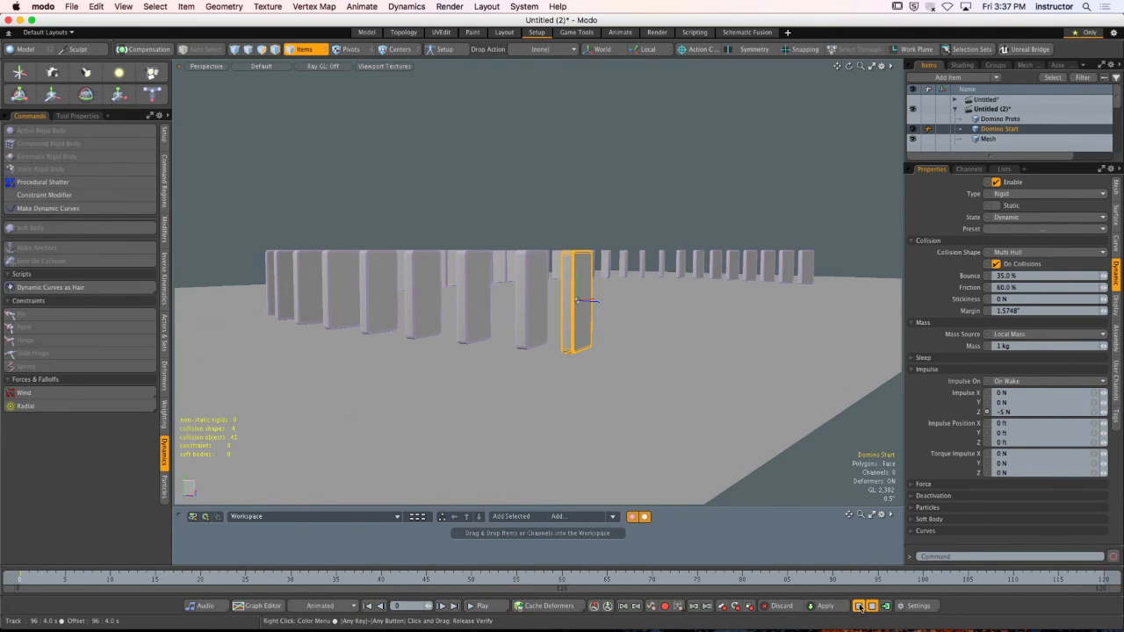
{"action": "left_click", "coordinate": [858, 606]}
Deselect everything and hide the floor mesh.
{"action": "left_click", "coordinate": [765, 188]}
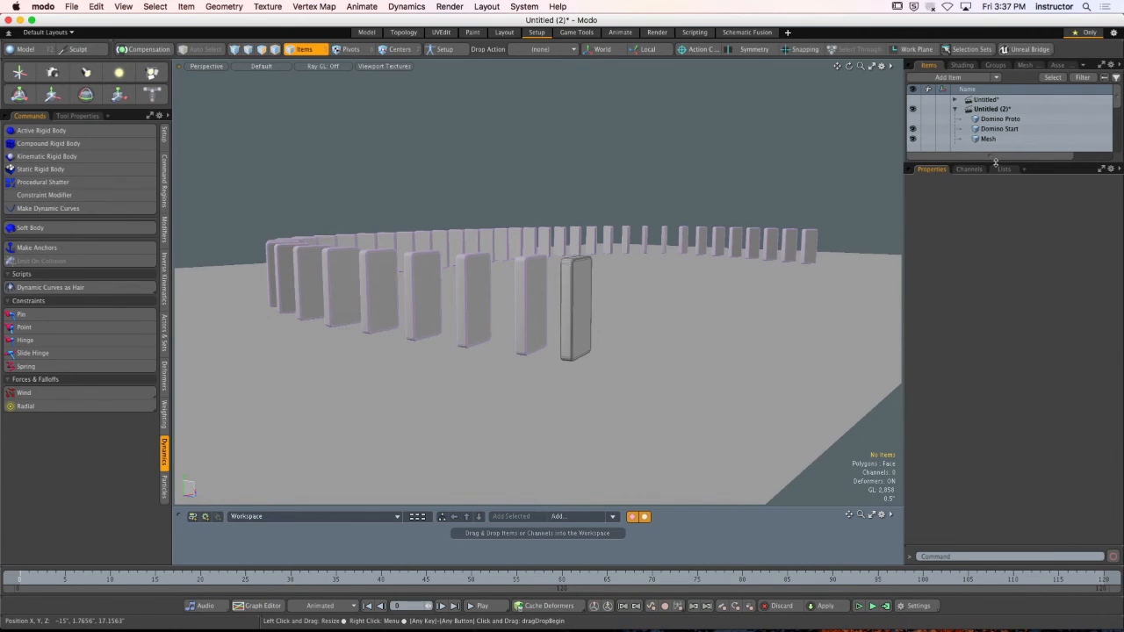
{"action": "left_click_drag", "start_coordinate": [987, 161], "coordinate": [987, 192]}
{"action": "left_click", "coordinate": [912, 139]}
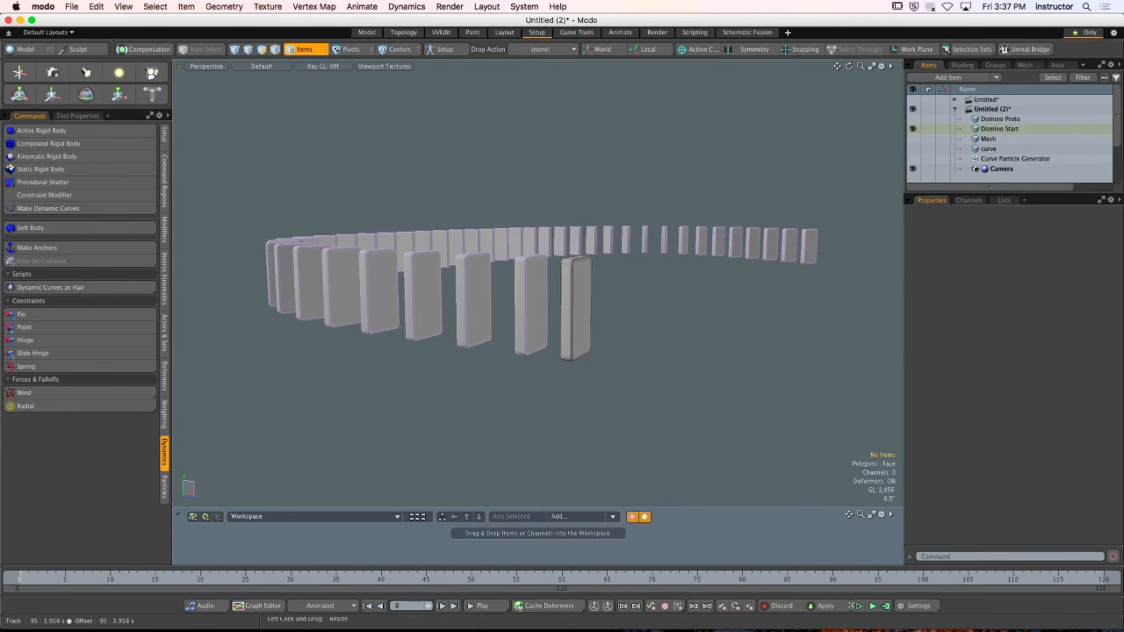
Run the dynamics simulation with the floor hidden, and review Domino Proto's dynamic properties.
{"action": "left_click", "coordinate": [872, 606]}
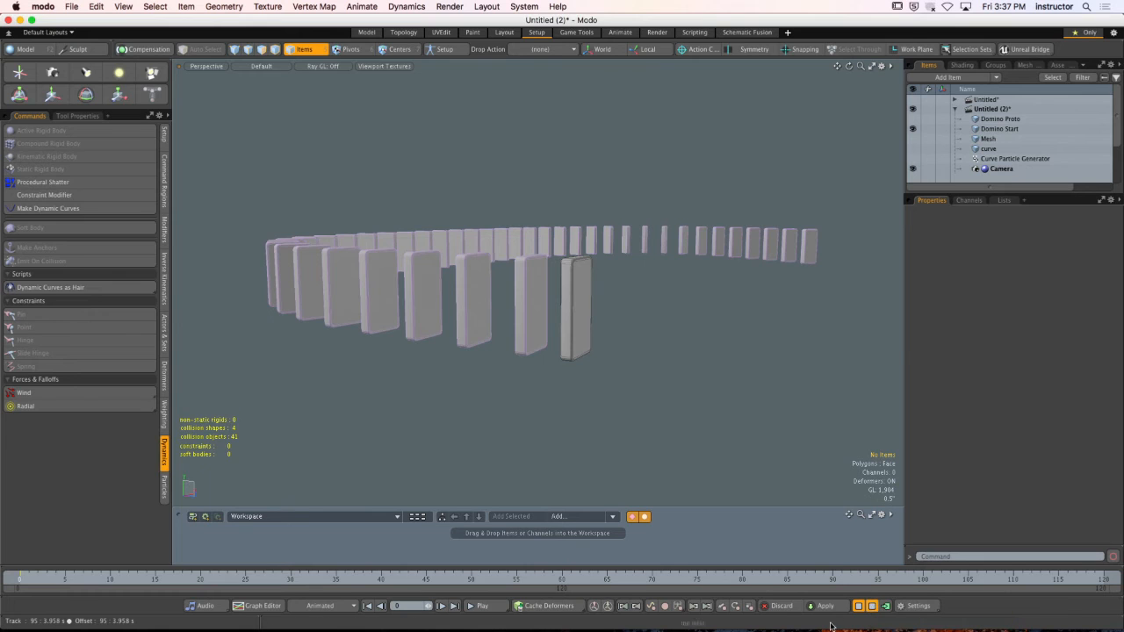
{"action": "left_click", "coordinate": [859, 608]}
{"action": "left_click", "coordinate": [1005, 119]}
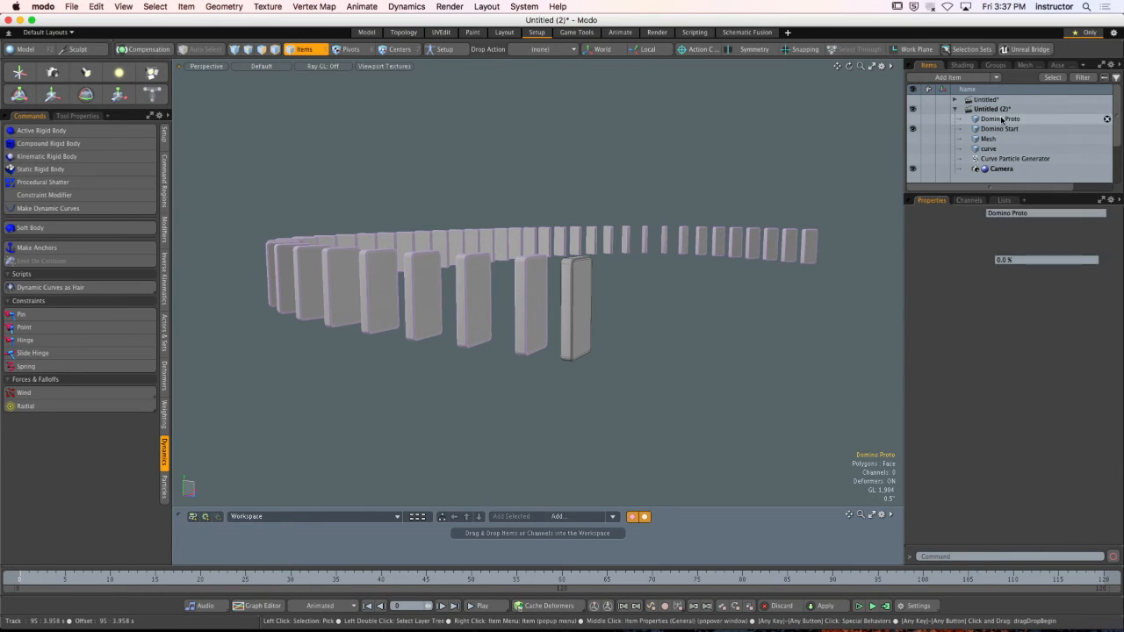
{"action": "left_click_drag", "start_coordinate": [1010, 194], "coordinate": [1015, 244]}
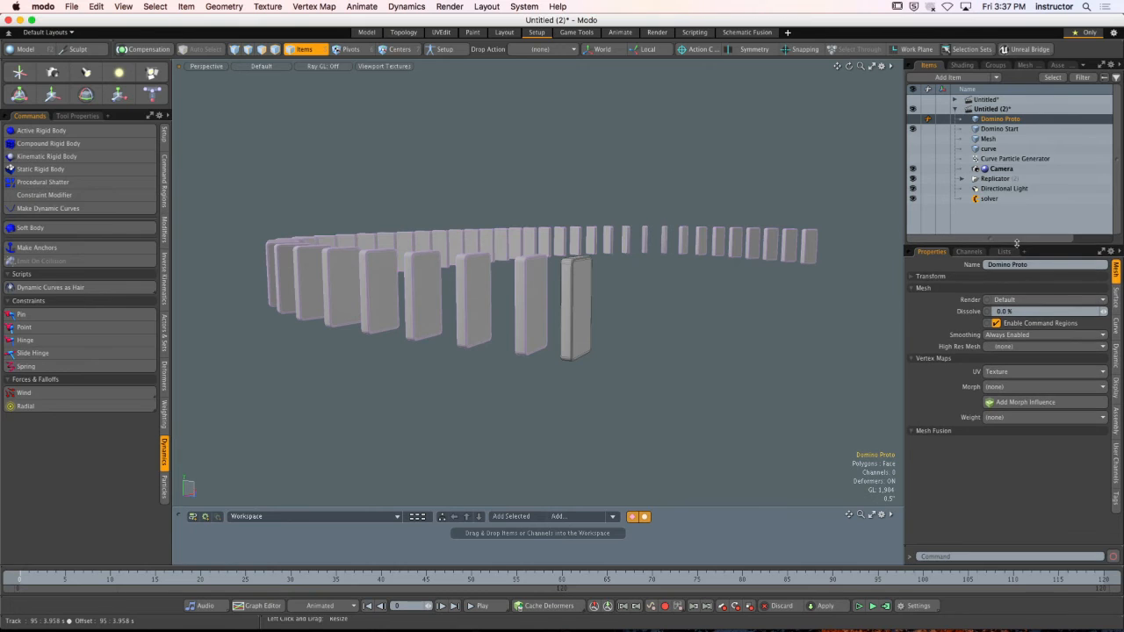
{"action": "left_click", "coordinate": [1116, 353]}
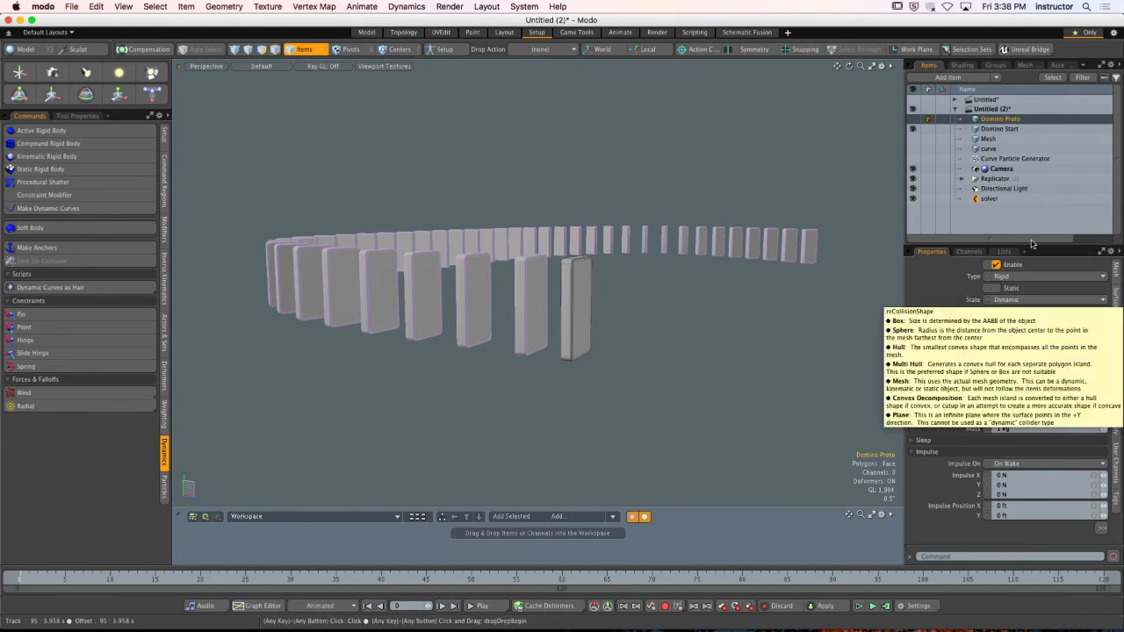
{"action": "mouse_move", "coordinate": [1015, 245]}
{"action": "left_mouse_down"}
{"action": "mouse_move", "coordinate": [1030, 182]}
{"action": "mouse_move", "coordinate": [1030, 254]}
{"action": "left_mouse_up"}
Remove the dynamics from all domino instances in the Replicator group, then collapse the group.
{"action": "scroll", "coordinate": [992, 179], "scroll_direction": "down", "scroll_amount": 3}
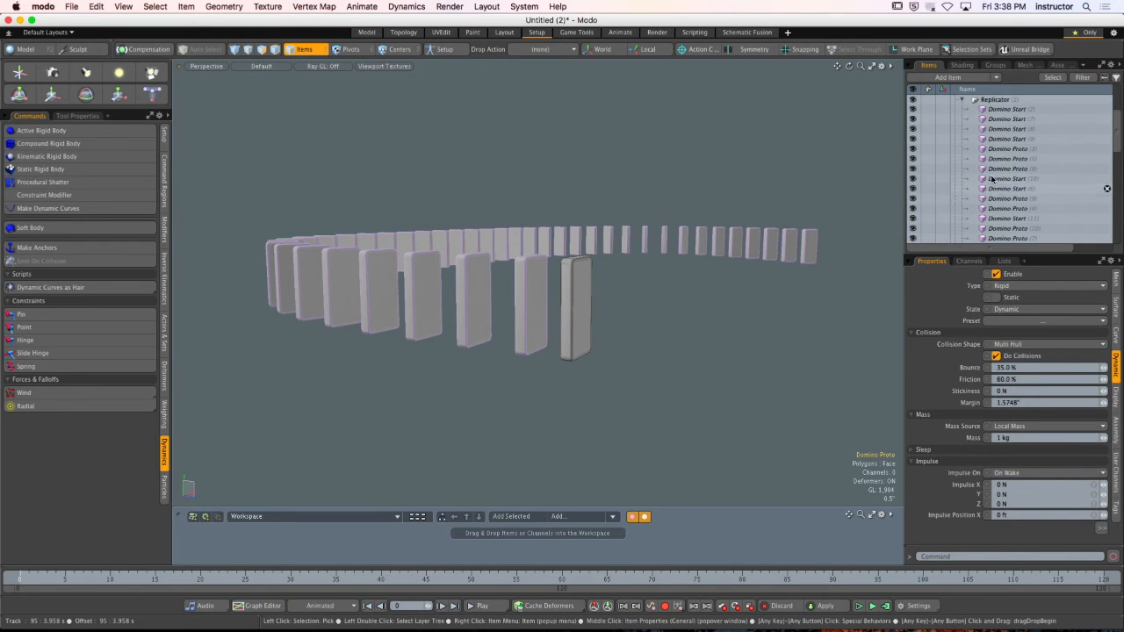
{"action": "left_click", "coordinate": [1012, 112]}
{"action": "scroll", "coordinate": [1027, 175], "scroll_direction": "down", "scroll_amount": 5}
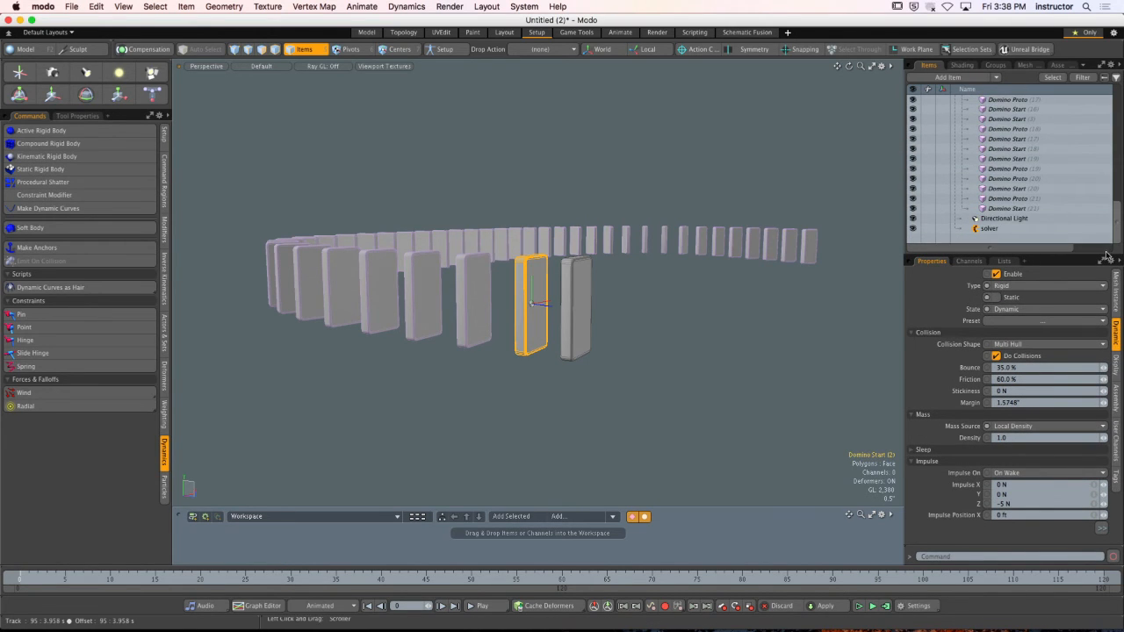
{"action": "left_click", "coordinate": [1030, 211], "text": "shift"}
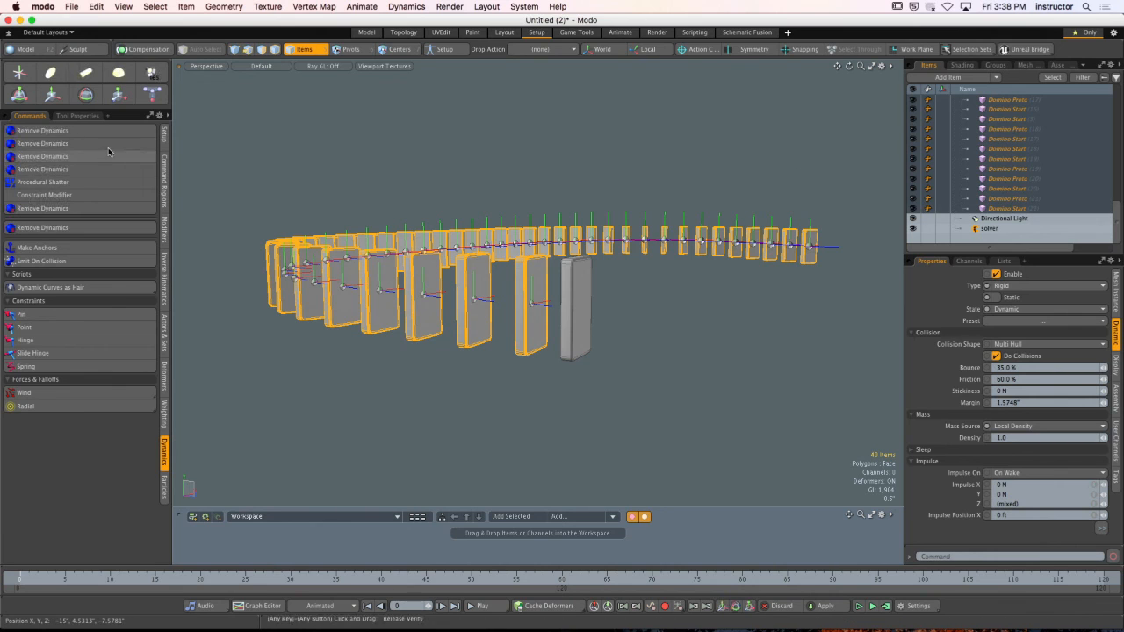
{"action": "left_click", "coordinate": [107, 147]}
{"action": "left_click", "coordinate": [594, 166]}
{"action": "left_click", "coordinate": [574, 298]}
{"action": "left_click", "coordinate": [678, 334]}
{"action": "left_click", "coordinate": [1065, 208]}
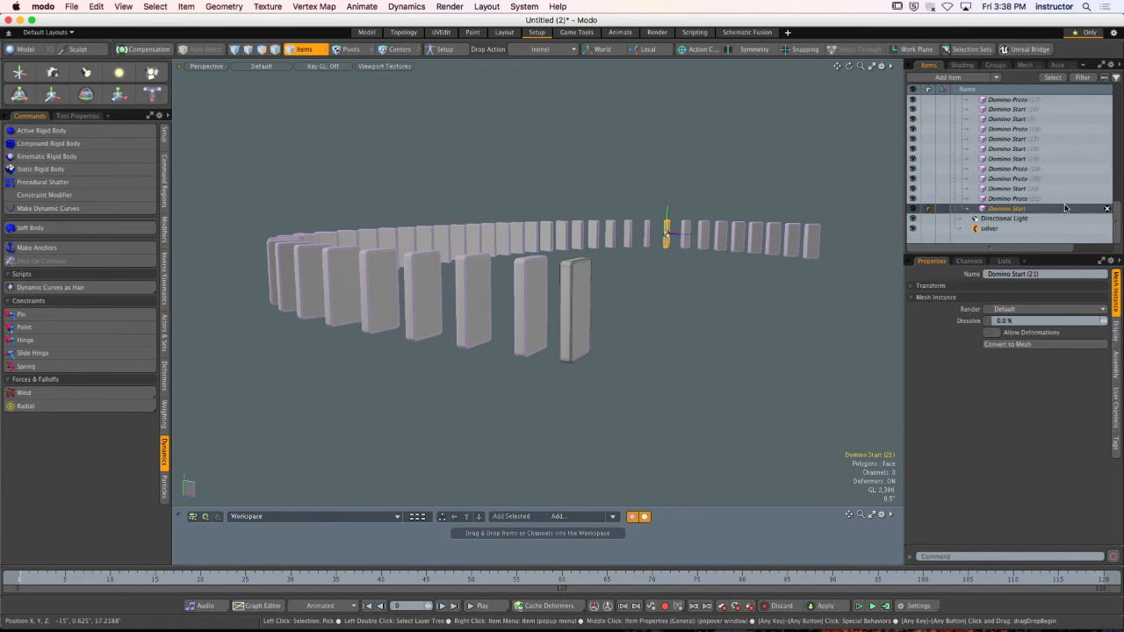
{"action": "left_click_drag", "start_coordinate": [1115, 216], "coordinate": [1116, 102]}
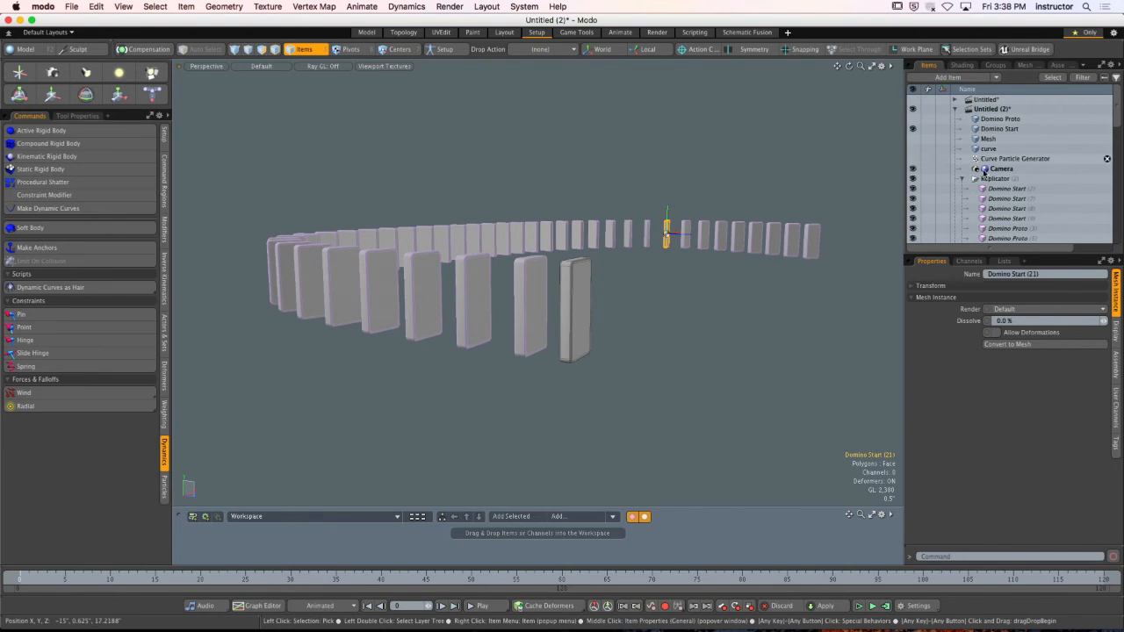
{"action": "left_click", "coordinate": [961, 179]}
Test the dynamics simulation with nothing selected and move to frame 93.
{"action": "left_click", "coordinate": [575, 347]}
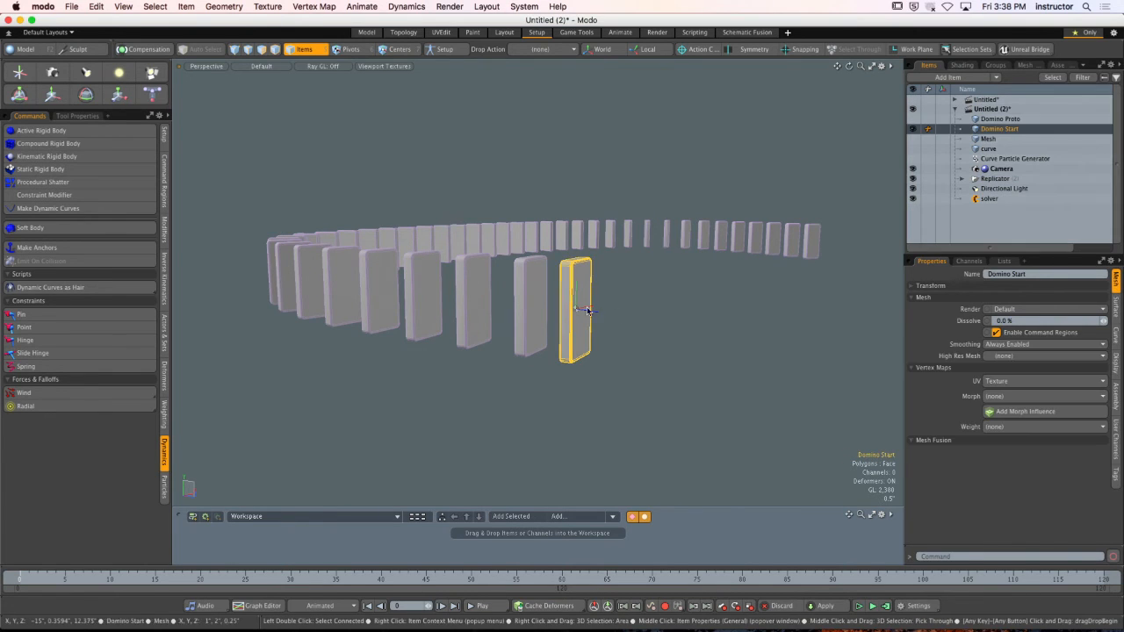
{"action": "left_click", "coordinate": [595, 319]}
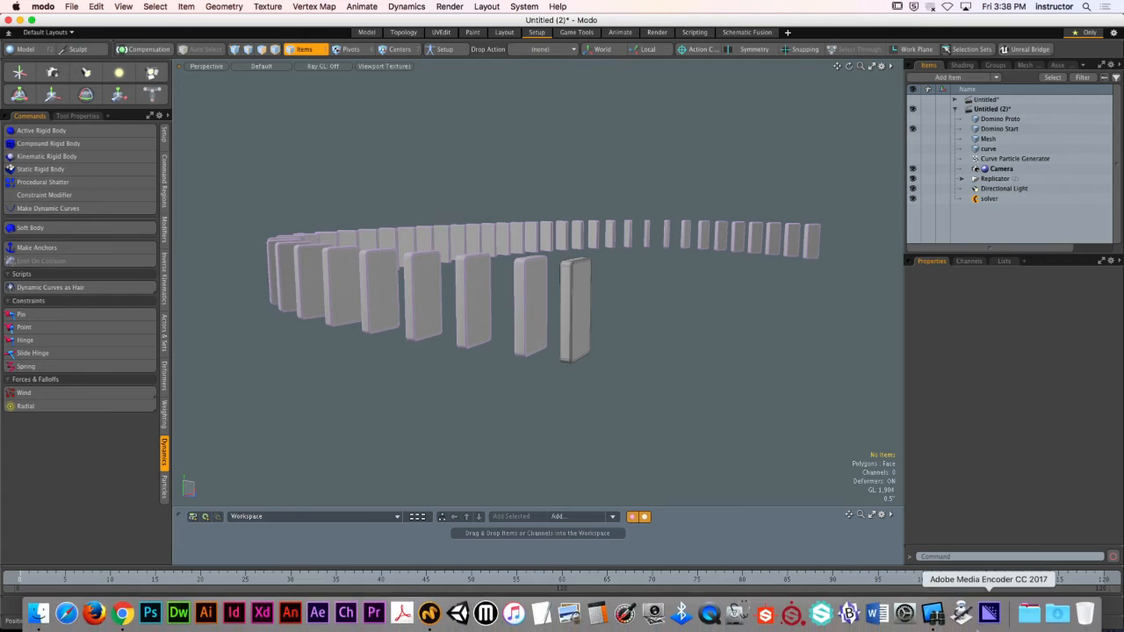
{"action": "left_click", "coordinate": [858, 606]}
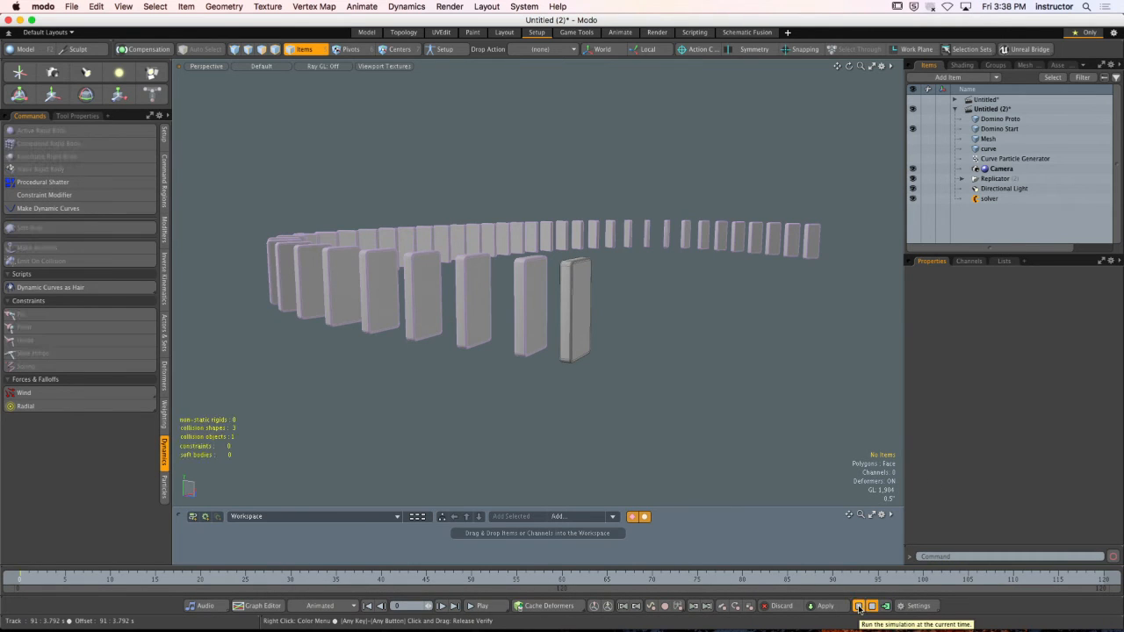
{"action": "left_click", "coordinate": [861, 586]}
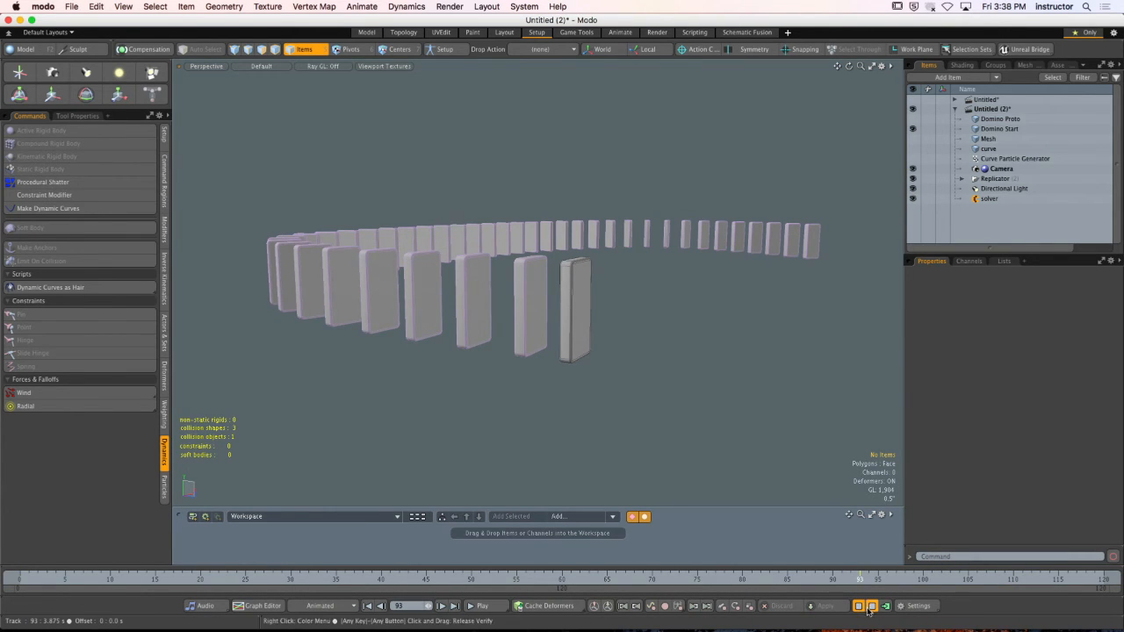
{"action": "left_click", "coordinate": [862, 605]}
Show the floor mesh again.
{"action": "left_click", "coordinate": [577, 303]}
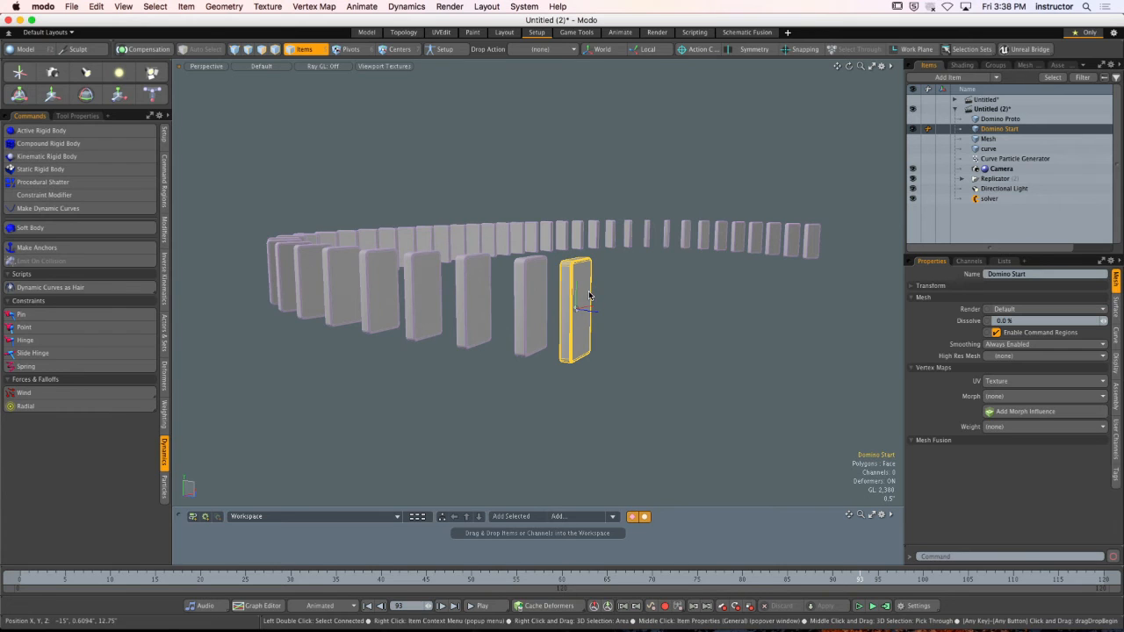
{"action": "left_click", "coordinate": [912, 138]}
{"action": "left_click", "coordinate": [703, 318]}
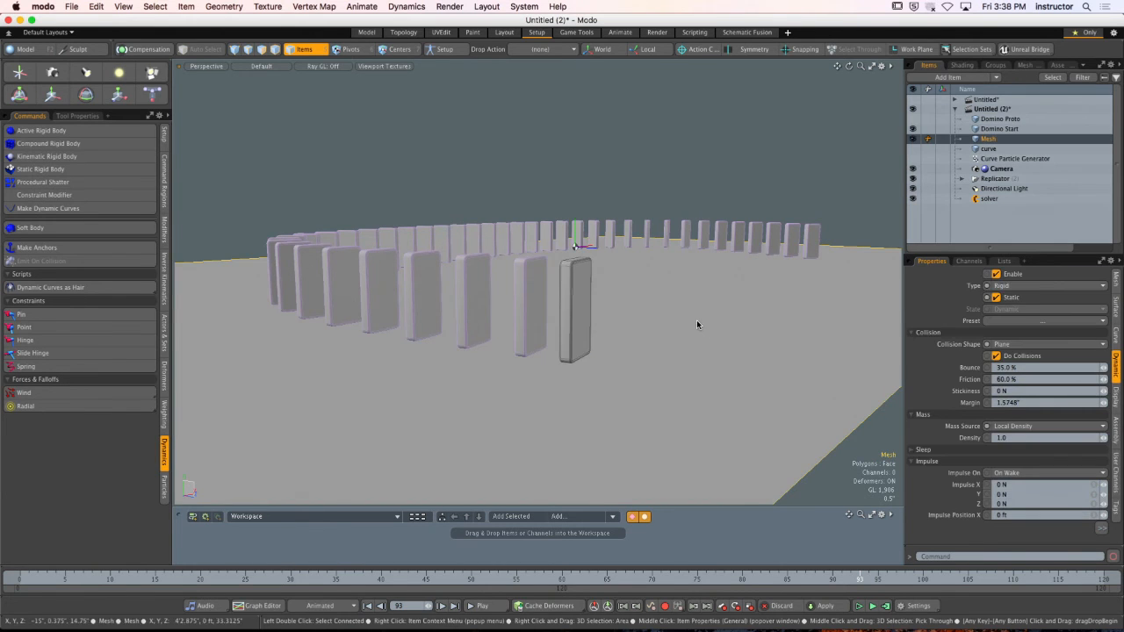
Raise Domino Start above the floor and run the dynamics simulation to test whether it falls.
{"action": "left_click", "coordinate": [574, 304]}
{"action": "key", "text": "y"}
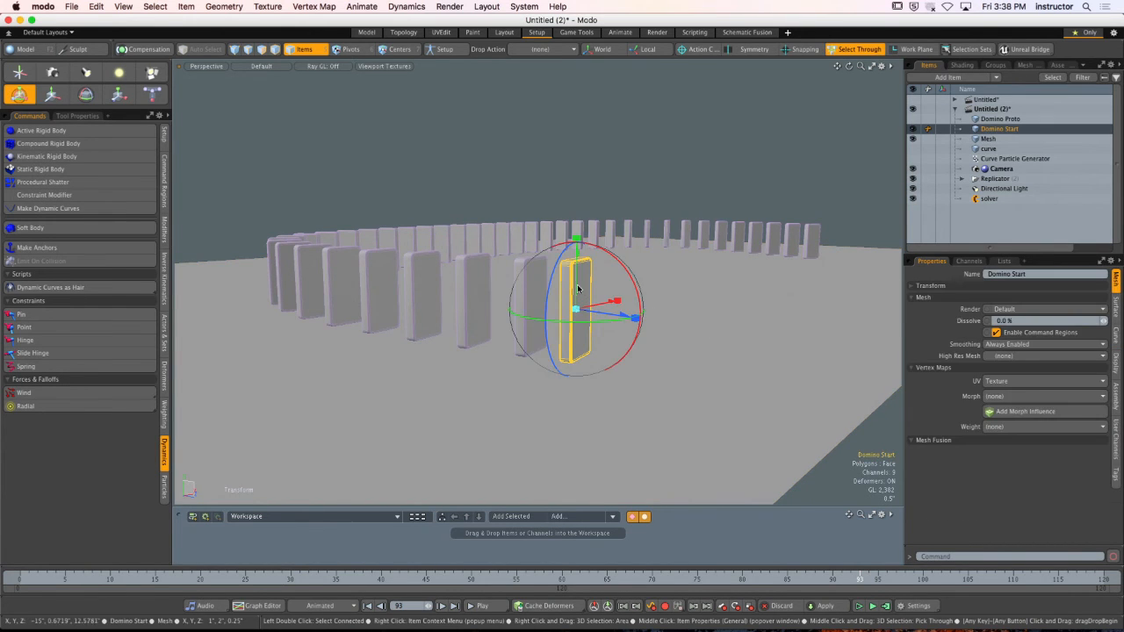
{"action": "left_click_drag", "start_coordinate": [575, 241], "coordinate": [575, 218]}
{"action": "key", "text": "space"}
{"action": "left_click", "coordinate": [640, 138]}
{"action": "left_click", "coordinate": [859, 606]}
{"action": "left_click", "coordinate": [858, 605]}
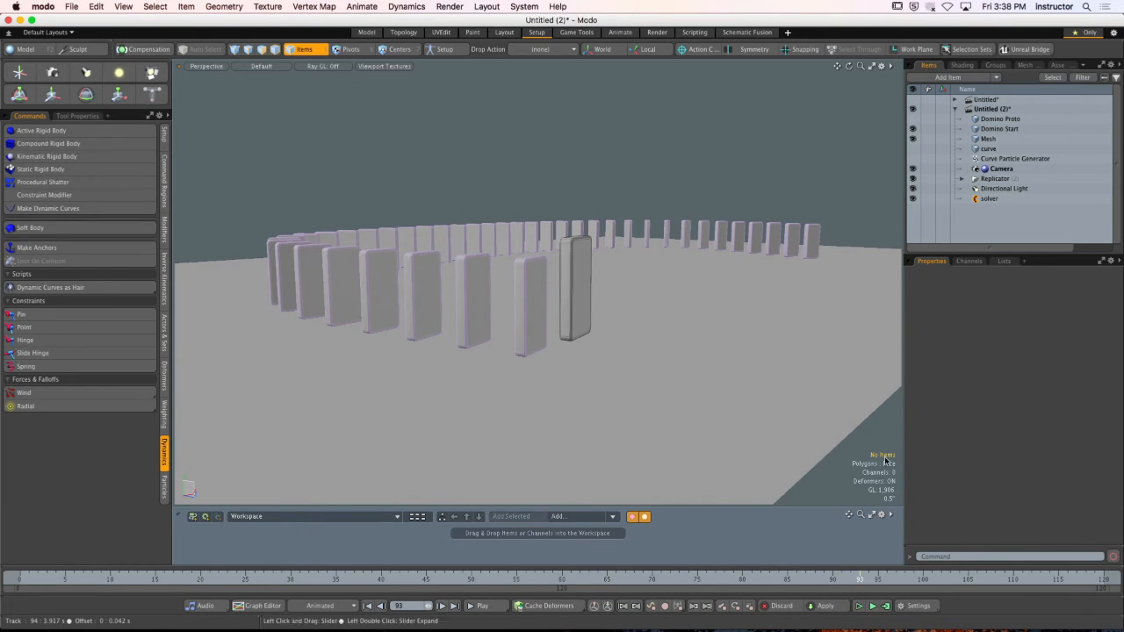
Make Domino Start an active rigid body and run the dynamics simulation.
{"action": "left_click", "coordinate": [577, 290]}
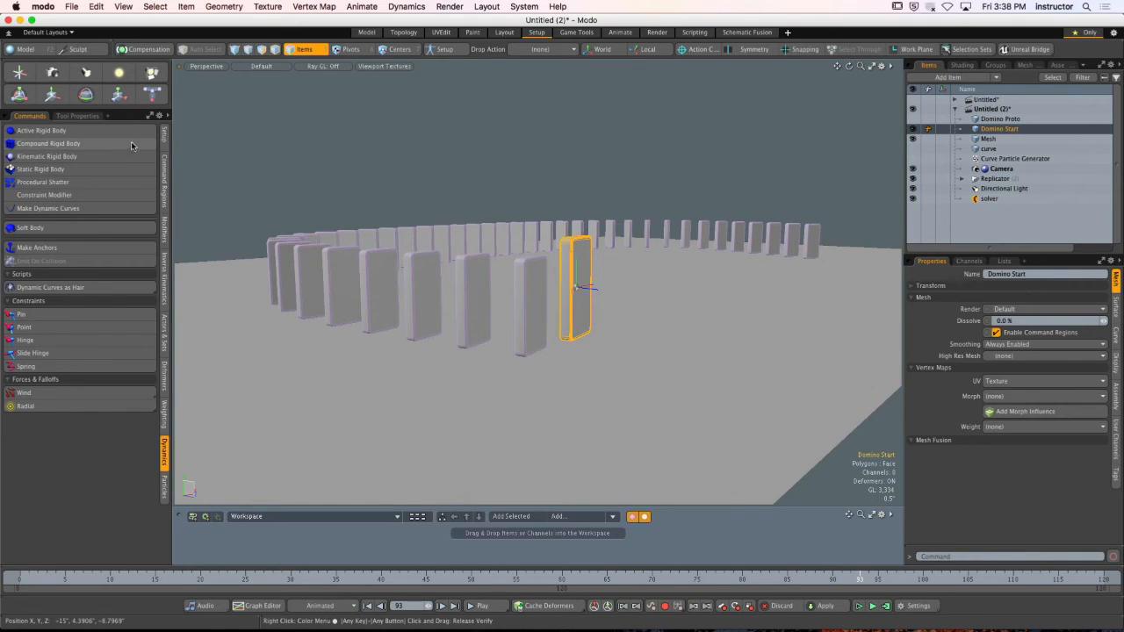
{"action": "left_click", "coordinate": [88, 130]}
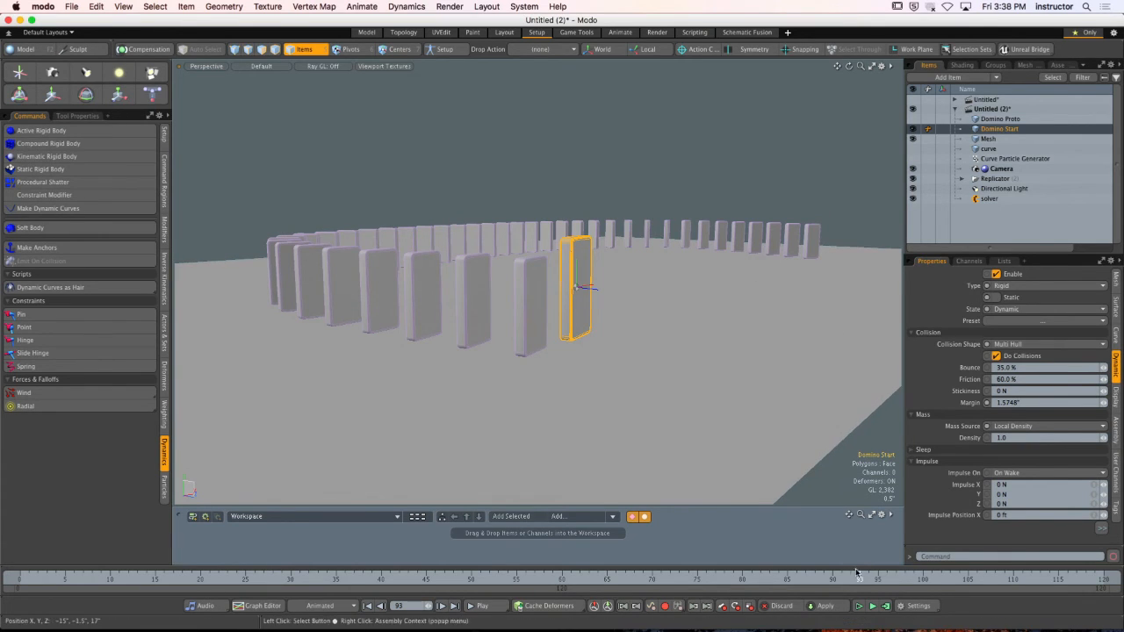
{"action": "left_click", "coordinate": [859, 605]}
{"action": "left_click", "coordinate": [858, 605]}
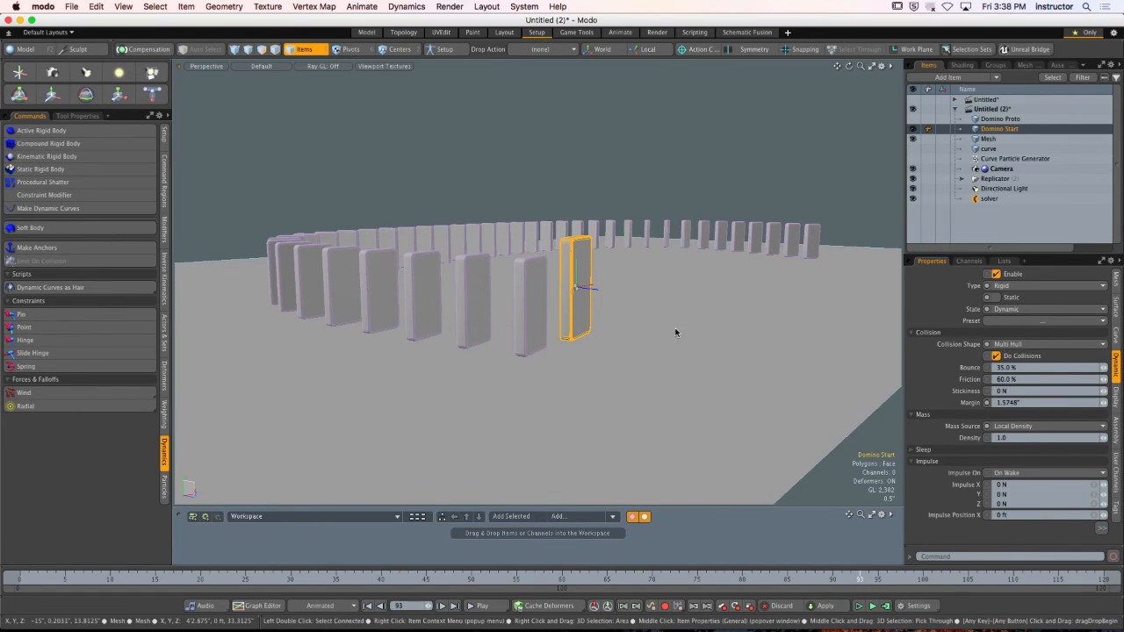
Look through Domino Start's mesh, surface, display and dynamic properties.
{"action": "left_click", "coordinate": [1115, 281]}
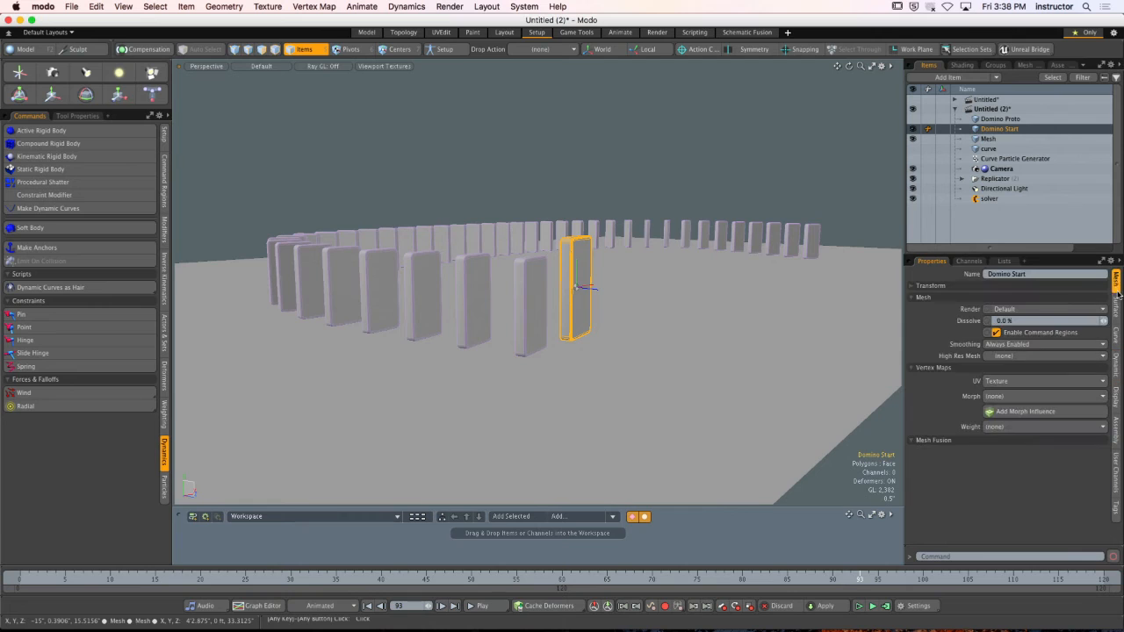
{"action": "left_click", "coordinate": [1114, 312]}
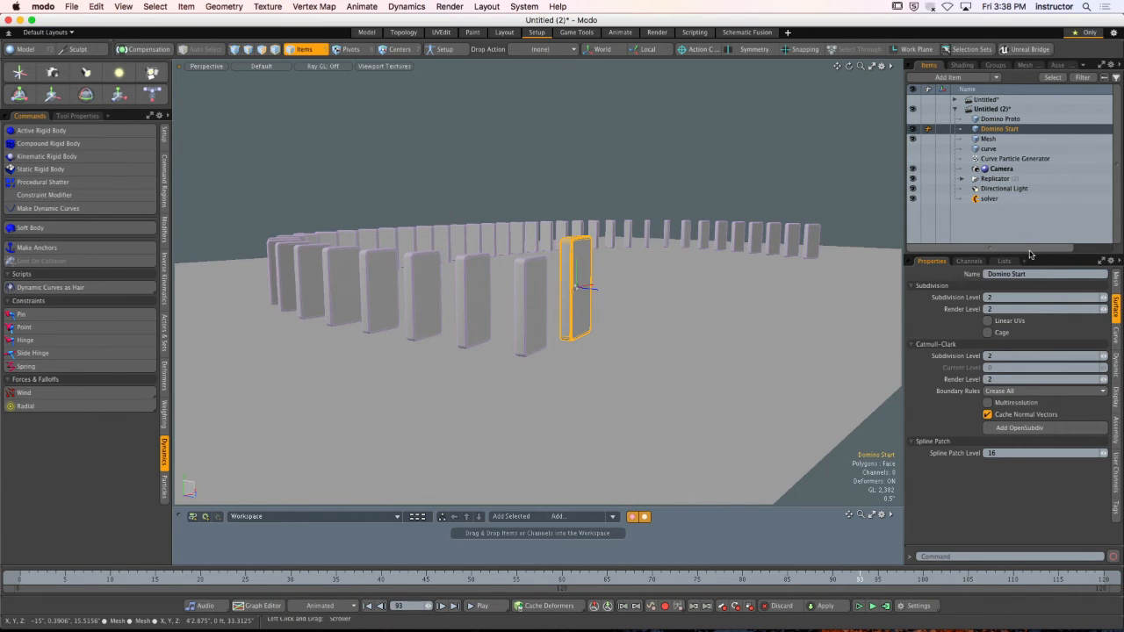
{"action": "left_click", "coordinate": [1116, 281]}
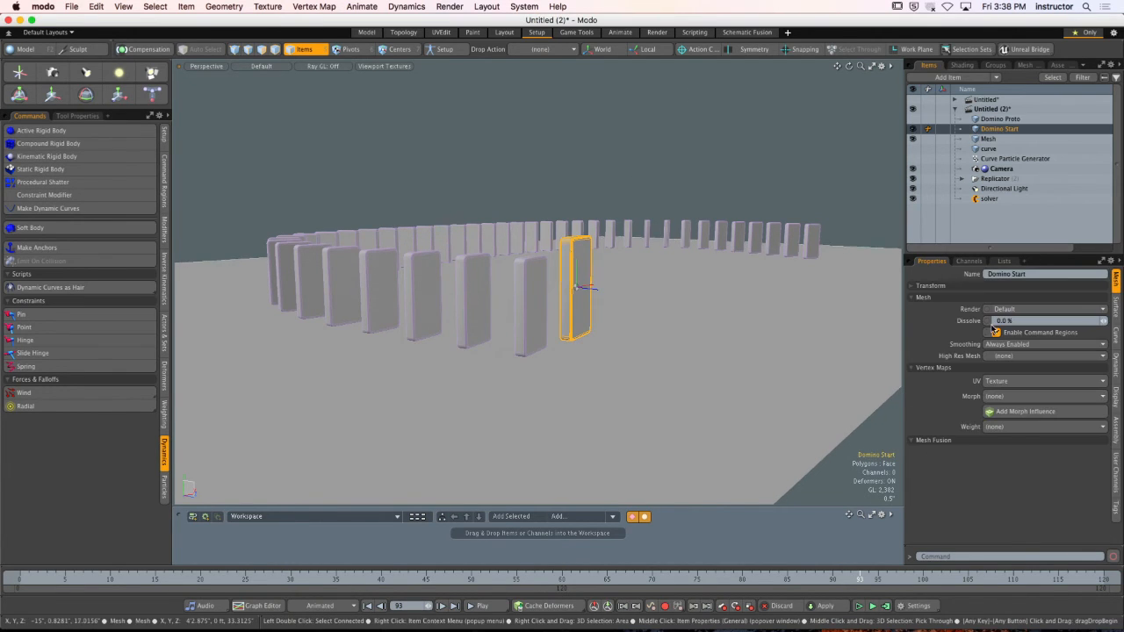
{"action": "left_click", "coordinate": [1115, 397]}
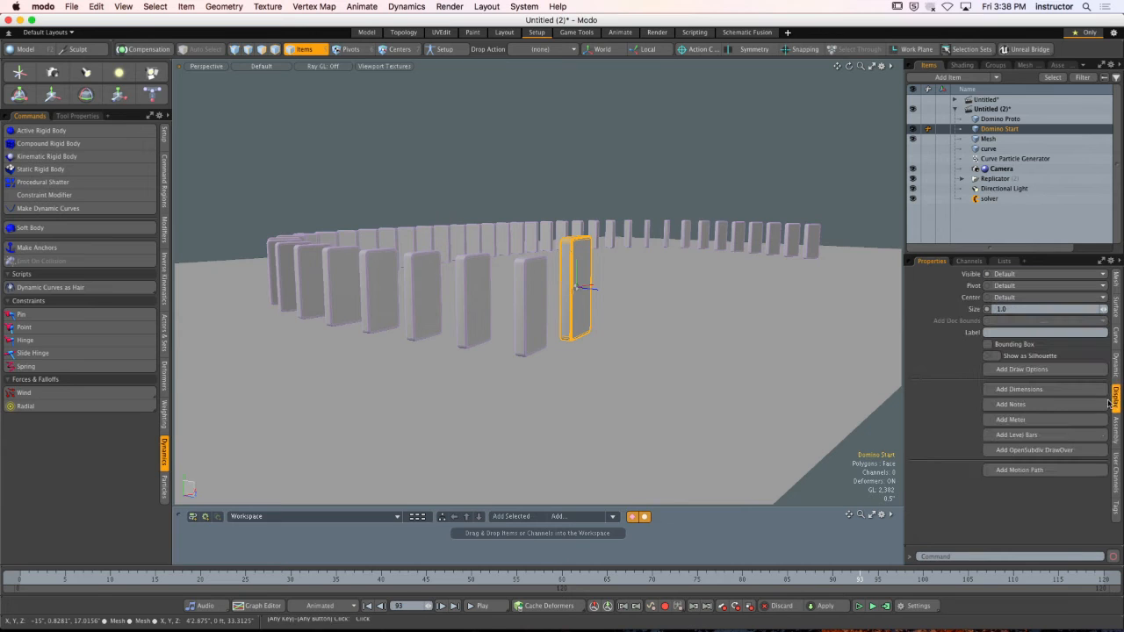
{"action": "left_click", "coordinate": [1116, 309]}
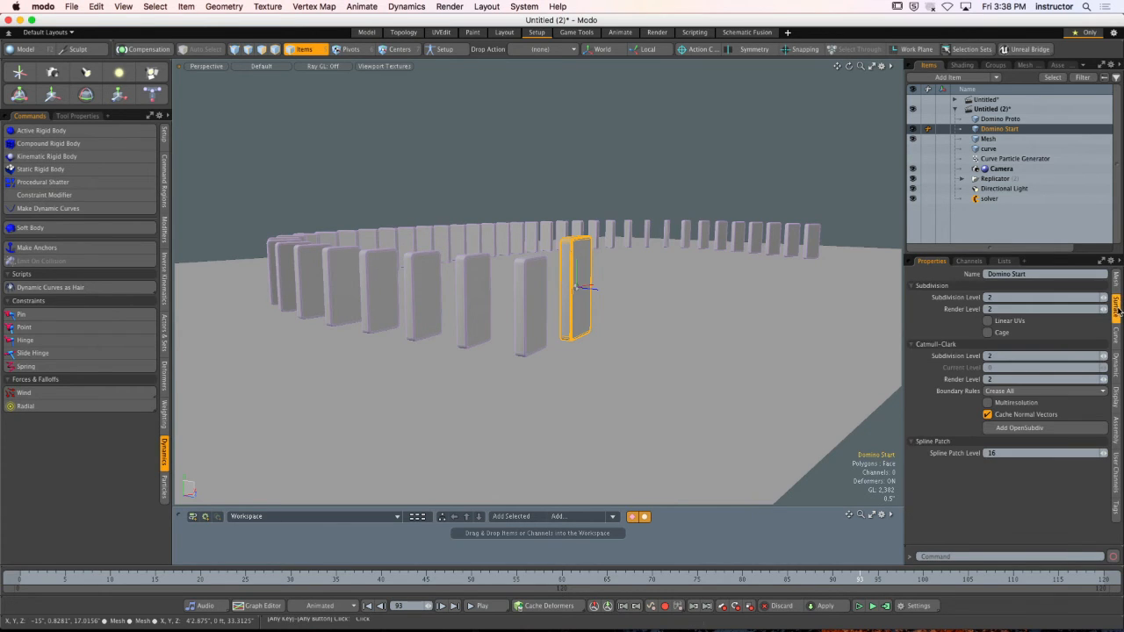
{"action": "left_click", "coordinate": [1116, 369]}
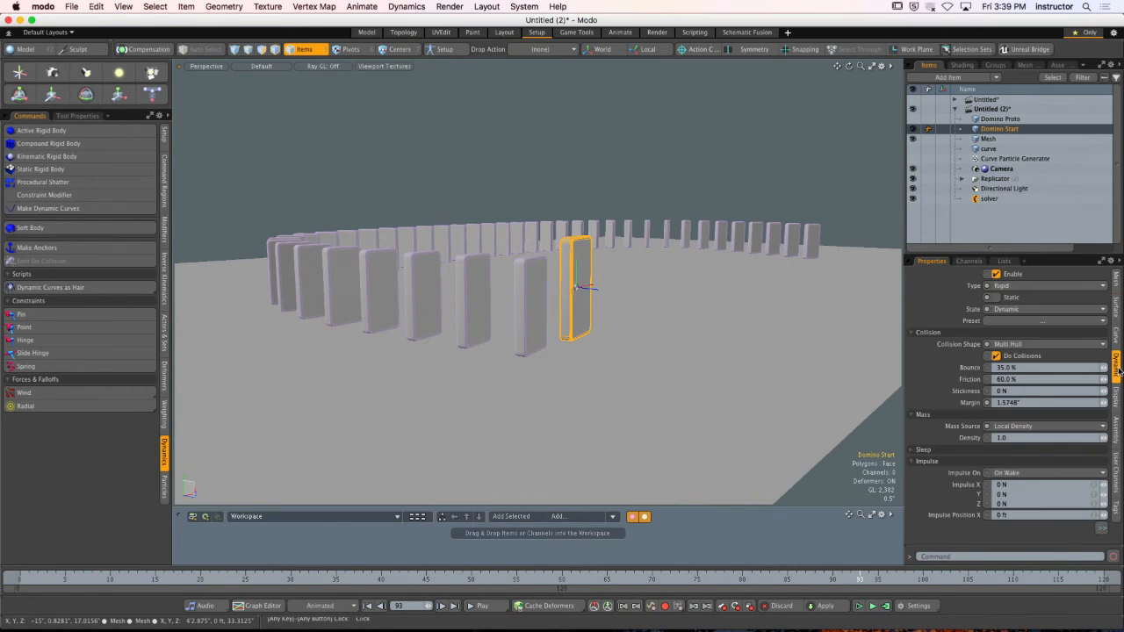
Lower Domino Start back onto the floor and clear the selection.
{"action": "key", "text": "e"}
{"action": "left_click_drag", "start_coordinate": [571, 260], "coordinate": [572, 297]}
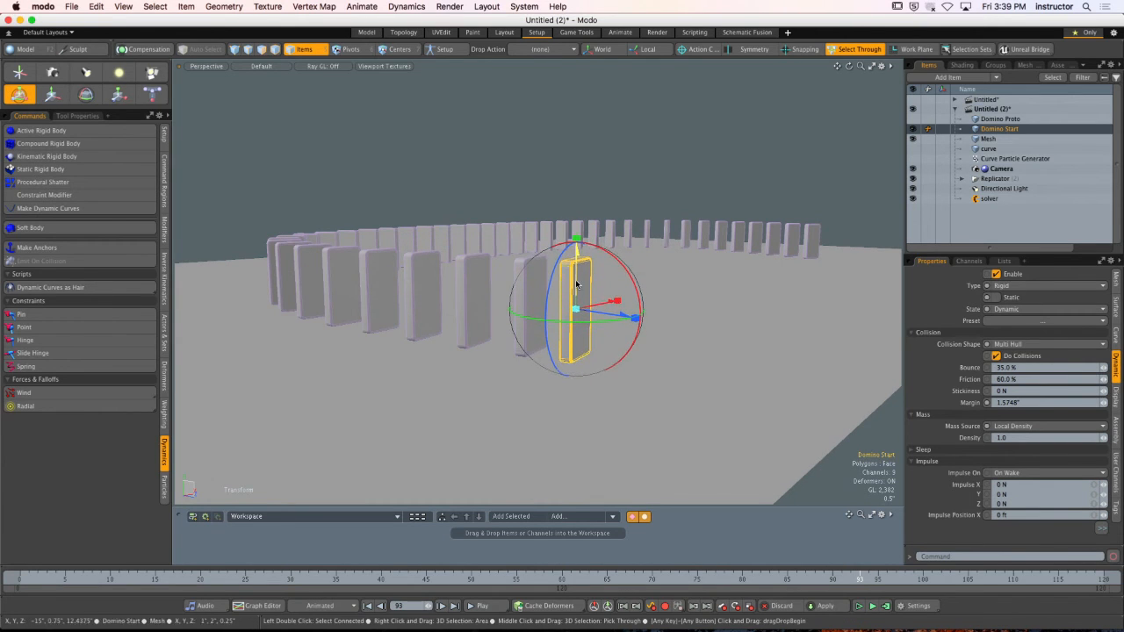
{"action": "key", "text": "space"}
{"action": "left_click", "coordinate": [615, 193]}
{"action": "left_click_drag", "start_coordinate": [616, 192], "coordinate": [615, 179], "text": "alt"}
Set Domino Start's mass source to Local Mass and run the dynamics simulation to test it.
{"action": "left_click", "coordinate": [575, 311]}
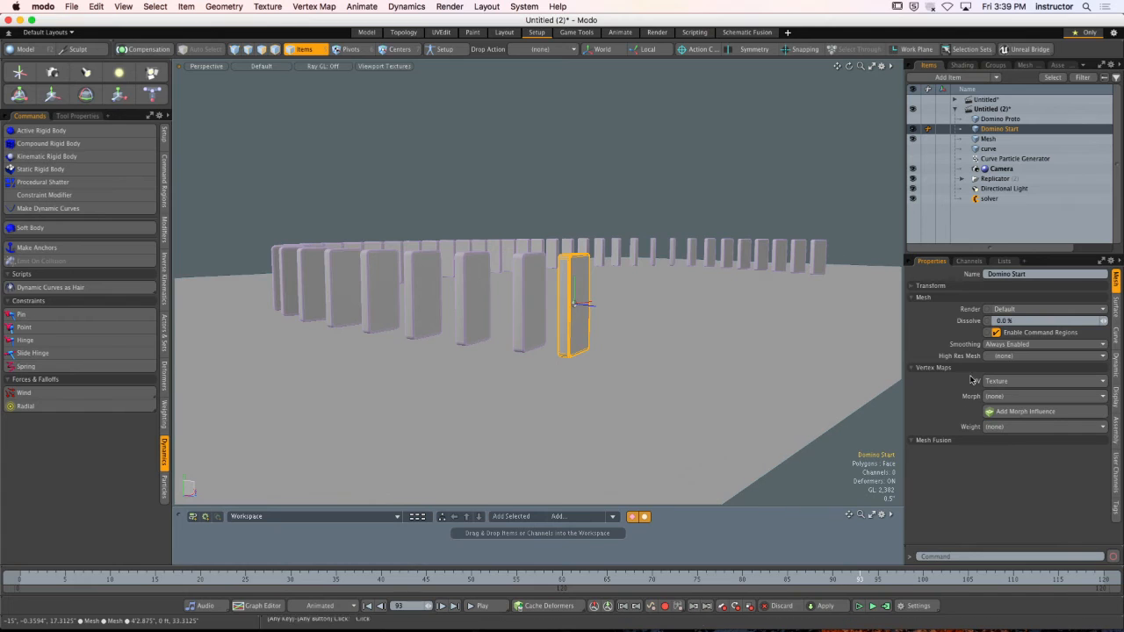
{"action": "left_click", "coordinate": [1116, 377]}
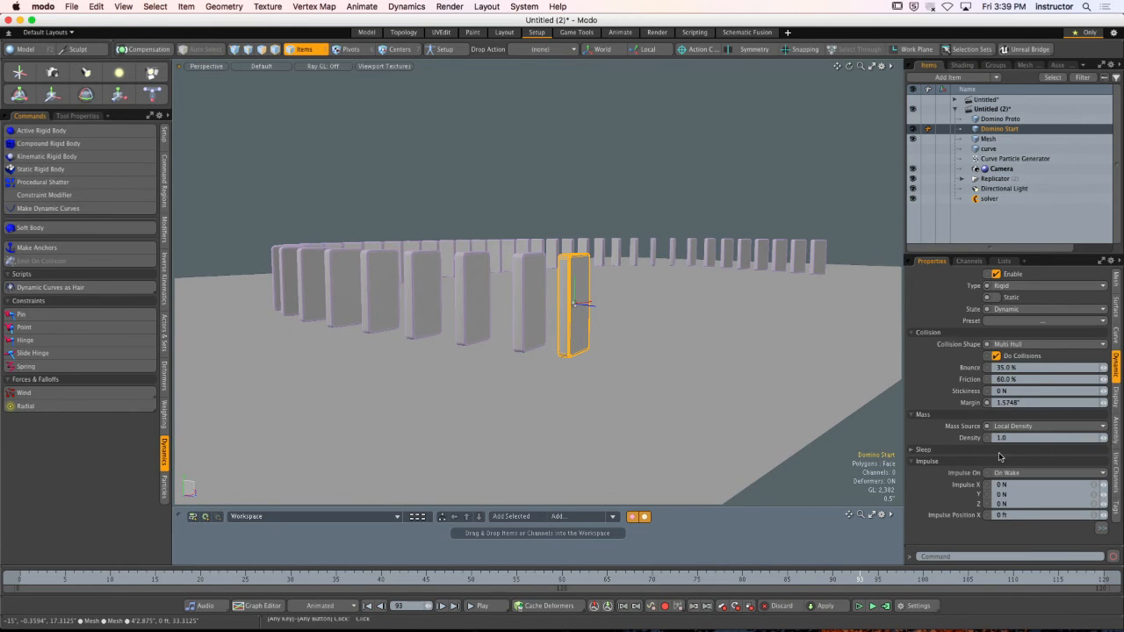
{"action": "left_click", "coordinate": [1023, 426]}
{"action": "left_click", "coordinate": [1010, 416]}
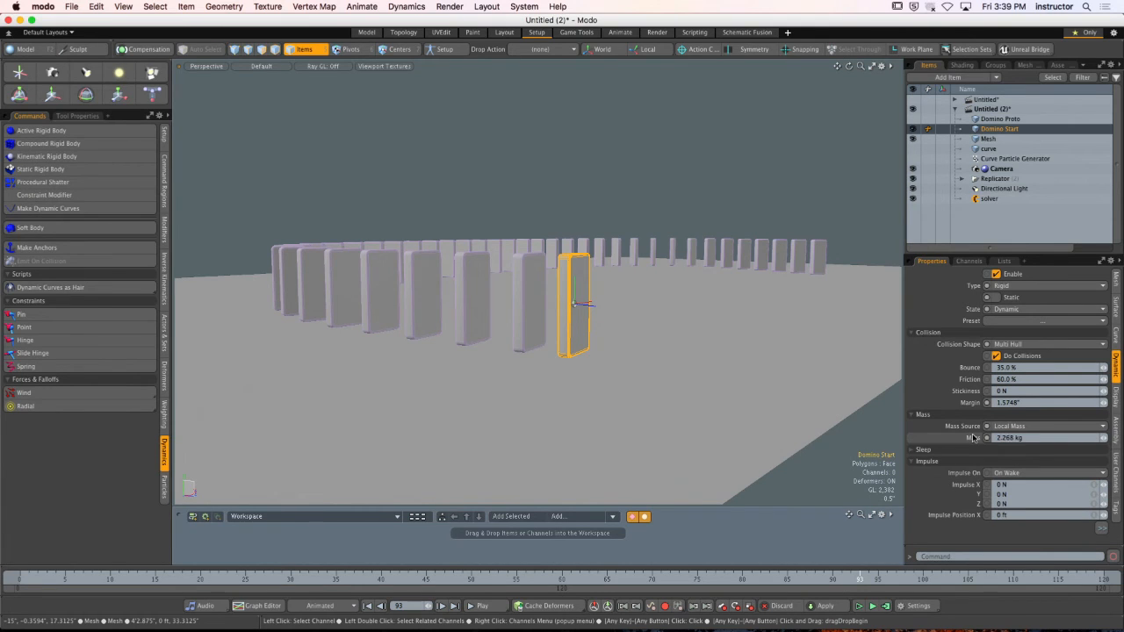
{"action": "left_click", "coordinate": [858, 606]}
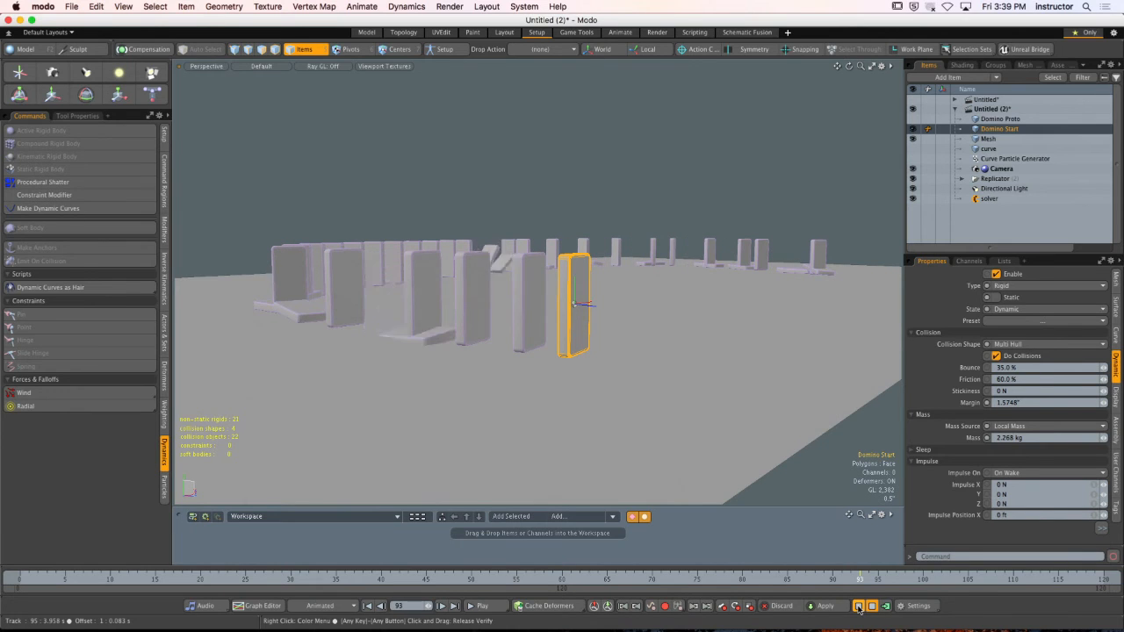
{"action": "left_click", "coordinate": [859, 607]}
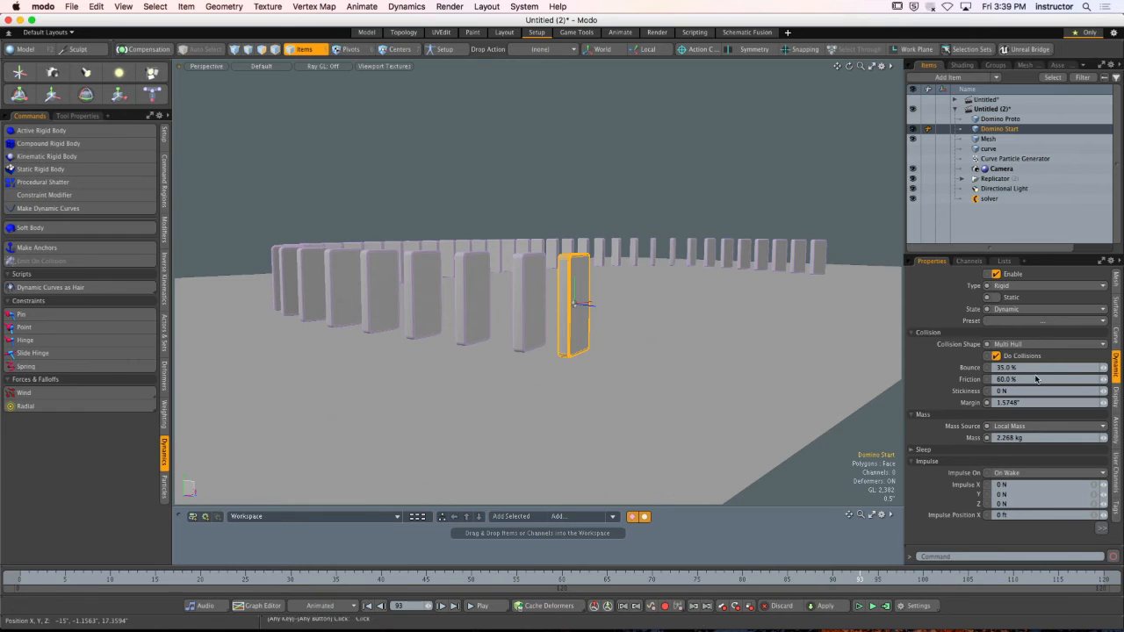
Set Domino Start's Impulse Z to -2 N and run the dynamics simulation.
{"action": "left_click_drag", "start_coordinate": [1026, 256], "coordinate": [1026, 188]}
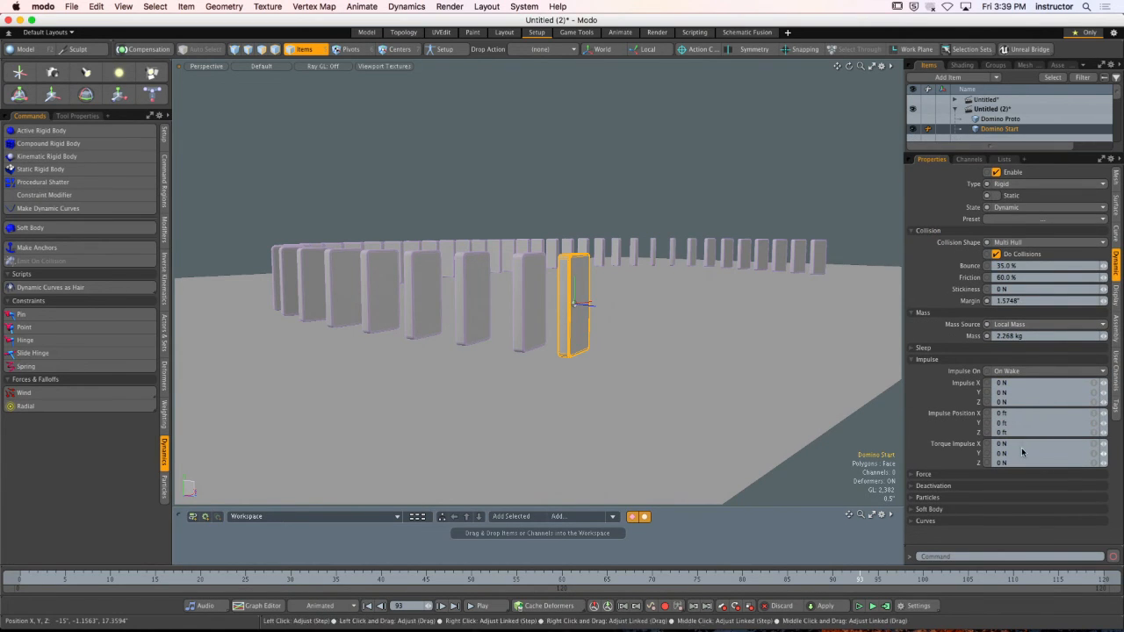
{"action": "left_click", "coordinate": [1008, 401]}
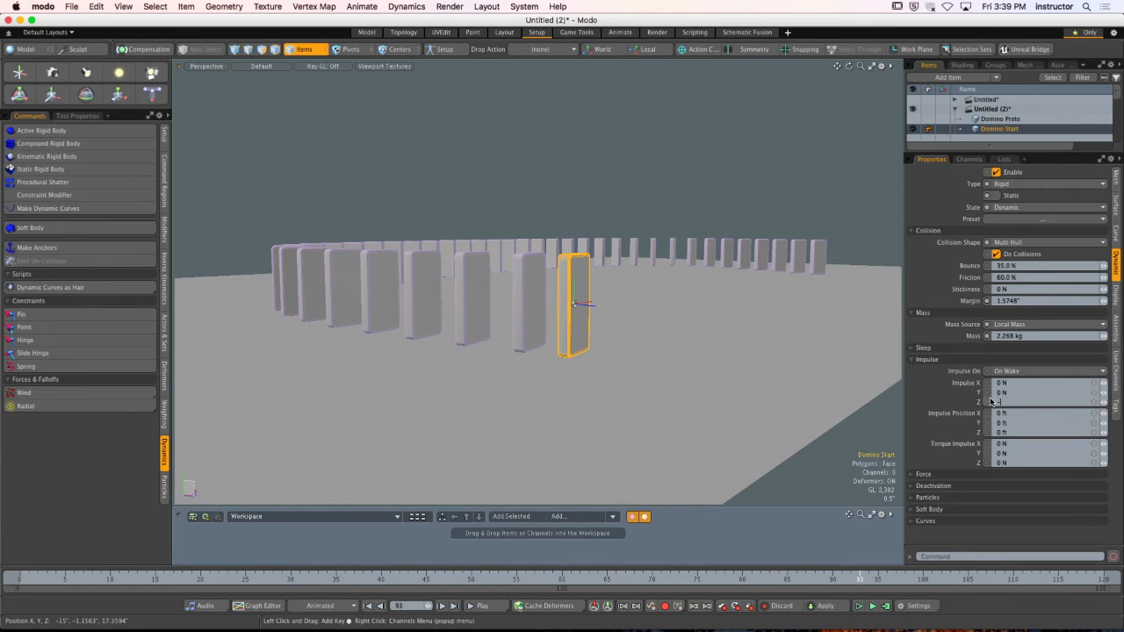
{"action": "left_click", "coordinate": [858, 606]}
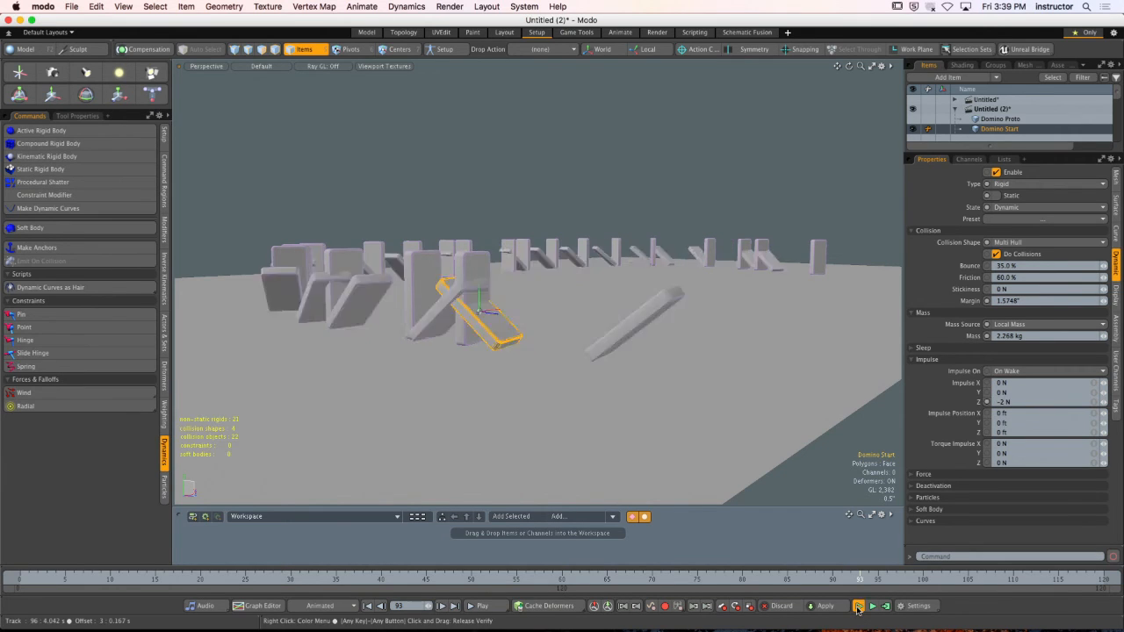
Reduce Domino Start's Impulse Z to -1 N and run the dynamics simulation to test it.
{"action": "left_click", "coordinate": [857, 606]}
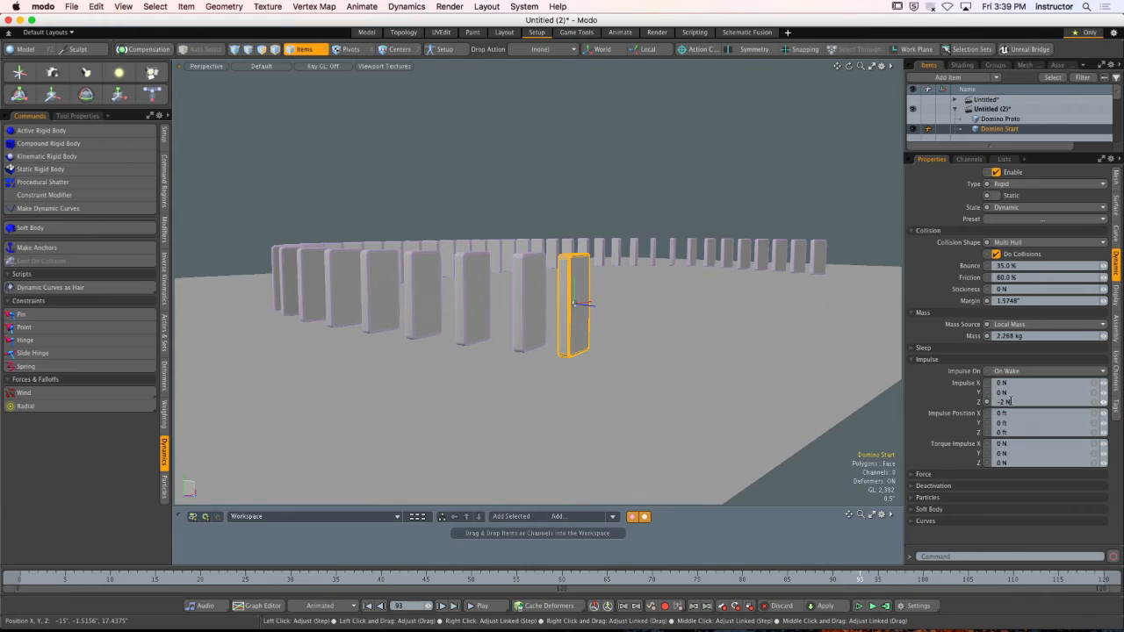
{"action": "left_click", "coordinate": [1009, 401]}
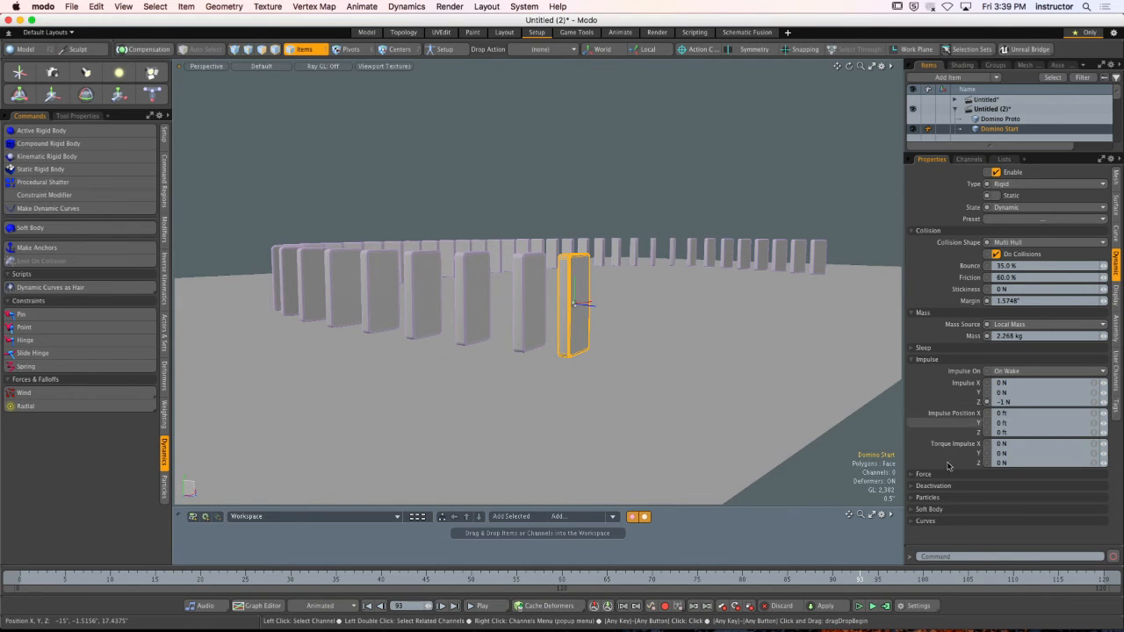
{"action": "left_click", "coordinate": [857, 606]}
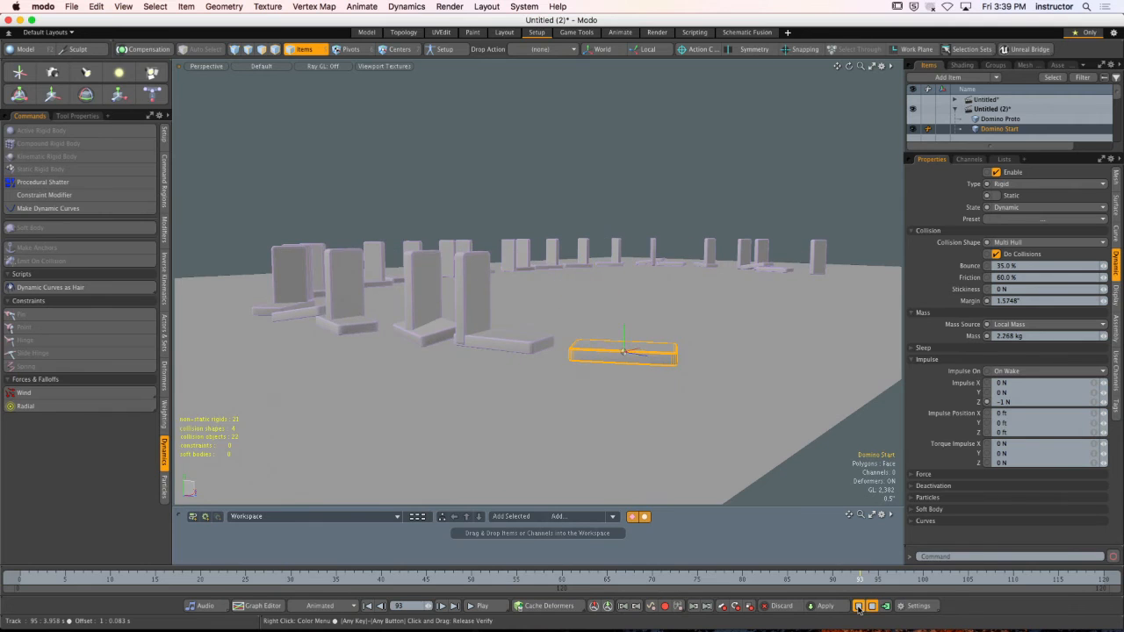
{"action": "left_click", "coordinate": [857, 605]}
Set Domino Start's Impulse Z to -25 cN and run the dynamics simulation to test the weaker push.
{"action": "left_click", "coordinate": [1012, 401]}
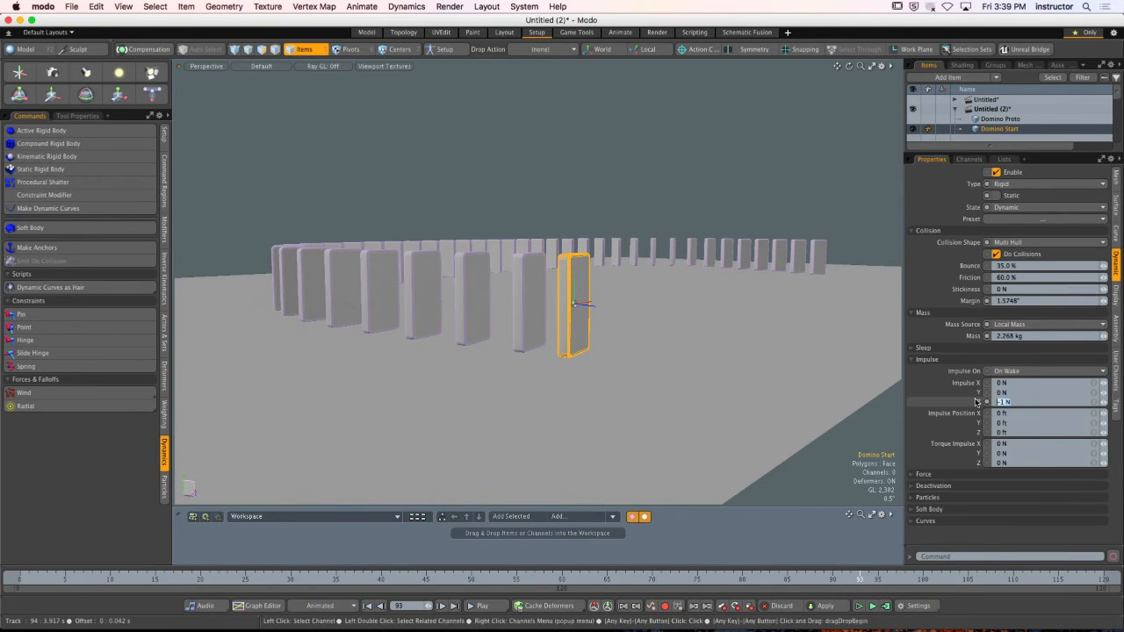
{"action": "left_click_drag", "start_coordinate": [1023, 402], "coordinate": [963, 404]}
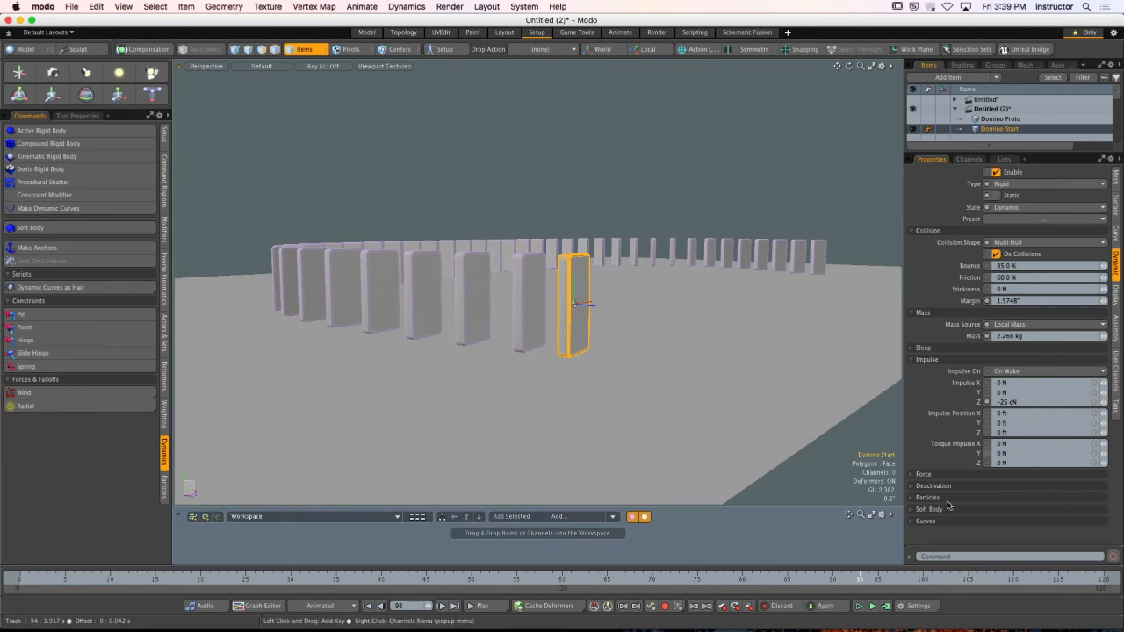
{"action": "left_click", "coordinate": [859, 606]}
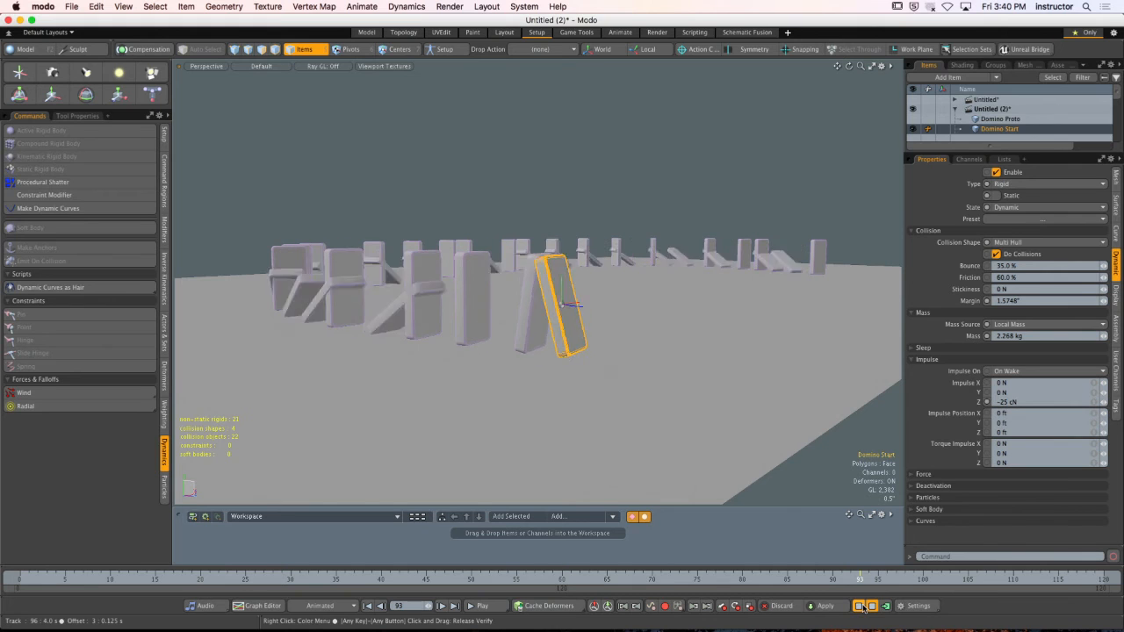
{"action": "left_click", "coordinate": [859, 605]}
{"action": "left_click", "coordinate": [863, 608]}
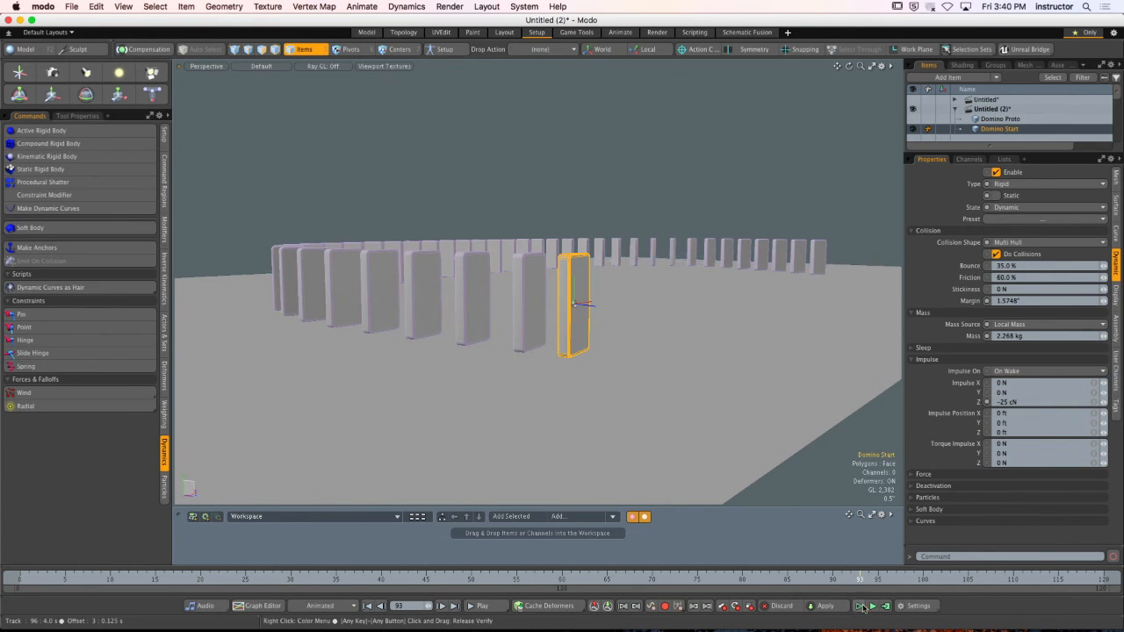
Check the dynamic properties of the replicated domino standing next to Domino Start.
{"action": "left_click", "coordinate": [686, 122]}
{"action": "left_click_drag", "start_coordinate": [685, 122], "coordinate": [615, 298], "text": "alt"}
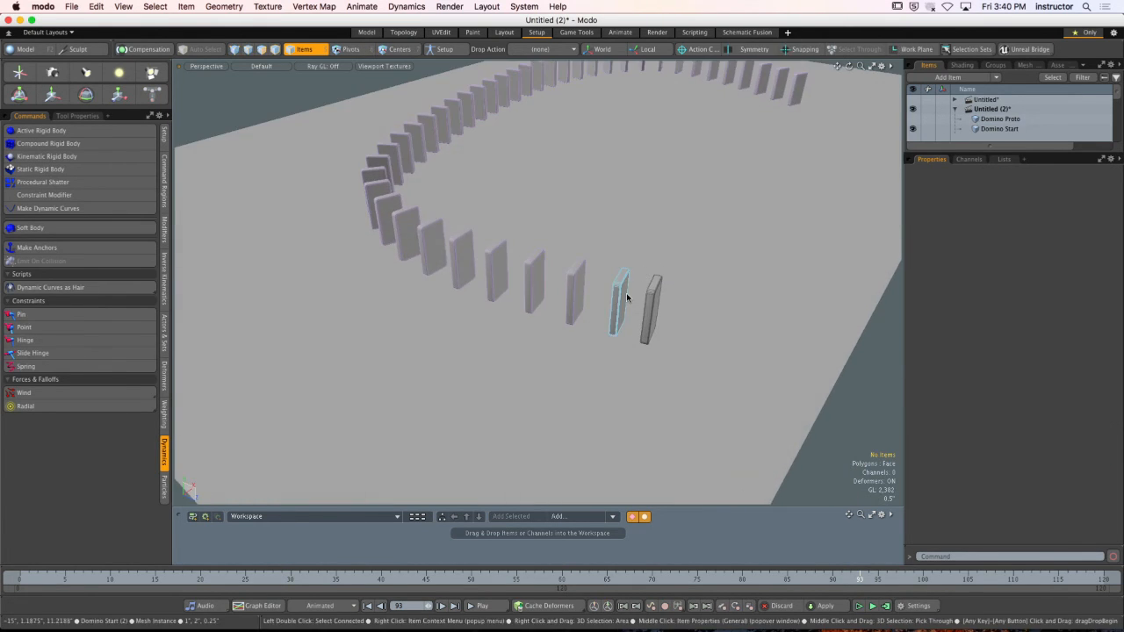
{"action": "left_click", "coordinate": [619, 298]}
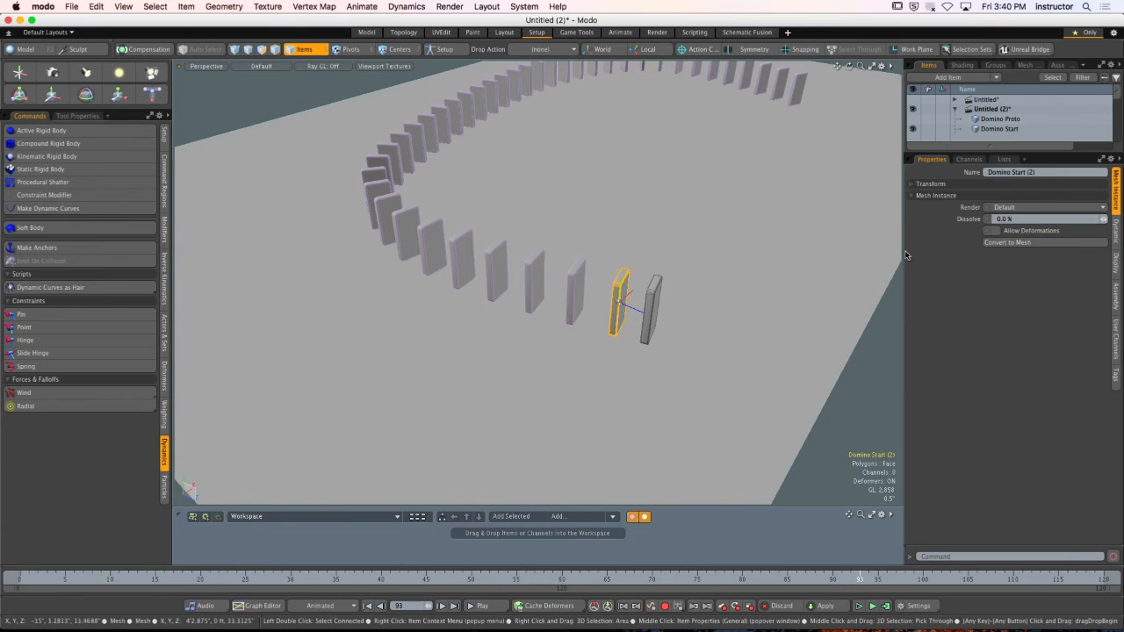
{"action": "left_click", "coordinate": [1115, 234]}
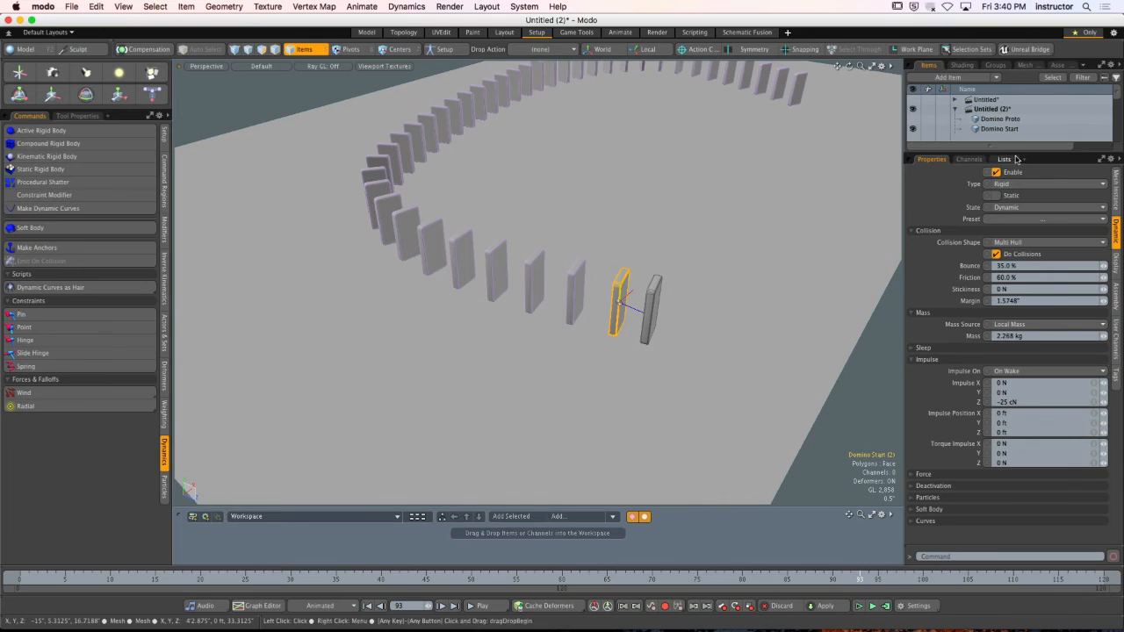
Expand the Replicator in an enlarged item list and compare the properties of its Domino Start and Domino Proto instances.
{"action": "left_click_drag", "start_coordinate": [1017, 151], "coordinate": [1018, 326]}
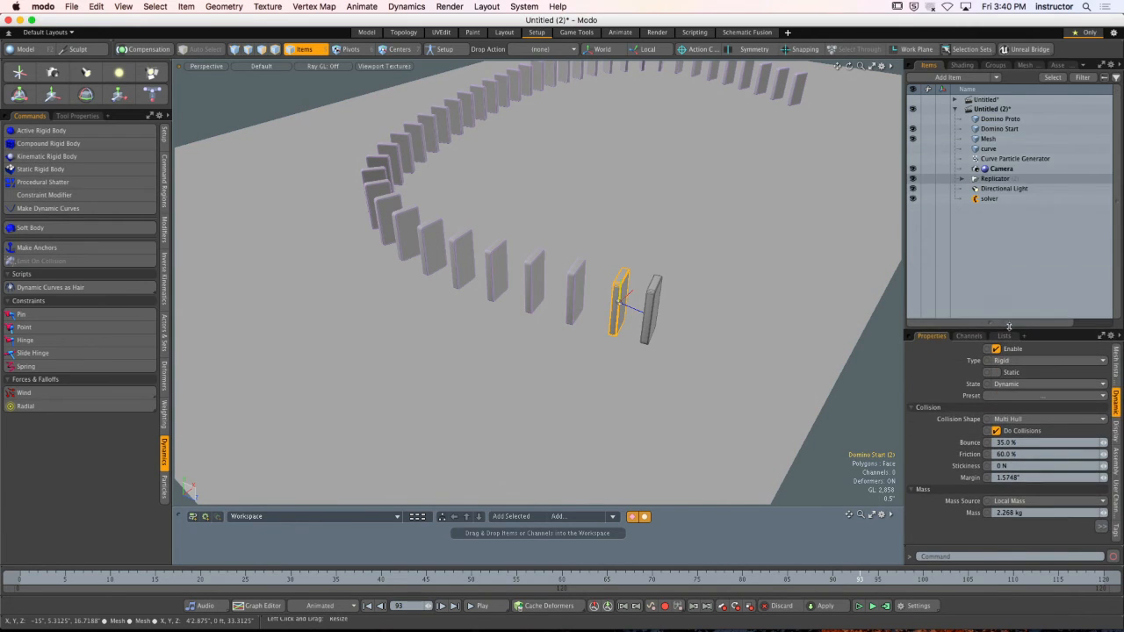
{"action": "left_click", "coordinate": [962, 181]}
{"action": "scroll", "coordinate": [1015, 140], "scroll_direction": "down", "scroll_amount": 1}
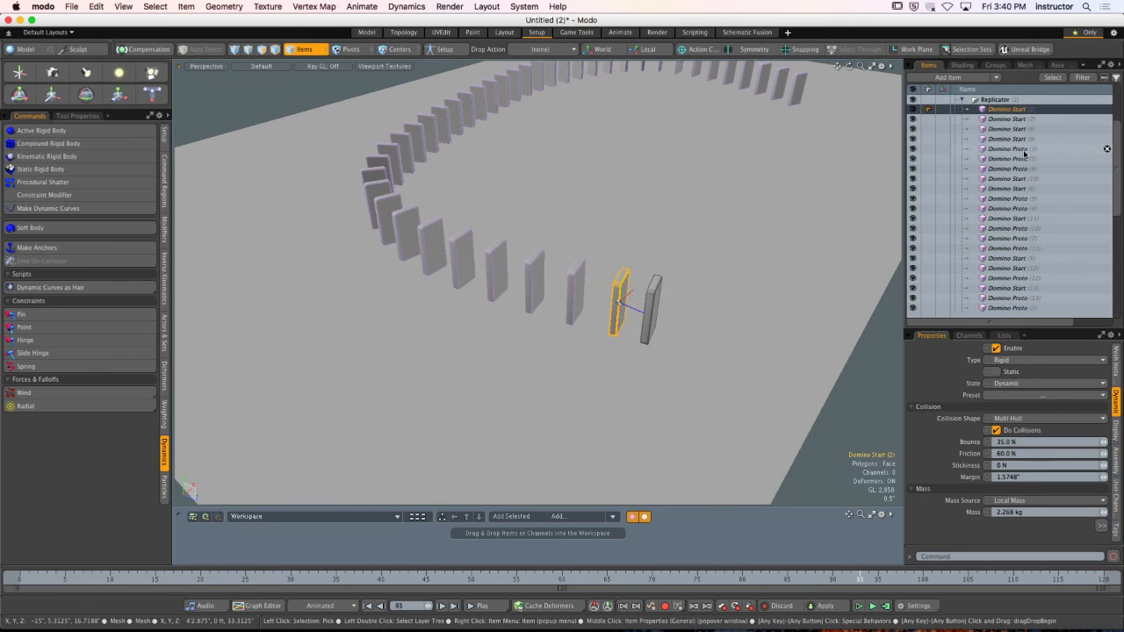
{"action": "left_click", "coordinate": [1023, 149]}
{"action": "left_click", "coordinate": [1024, 158]}
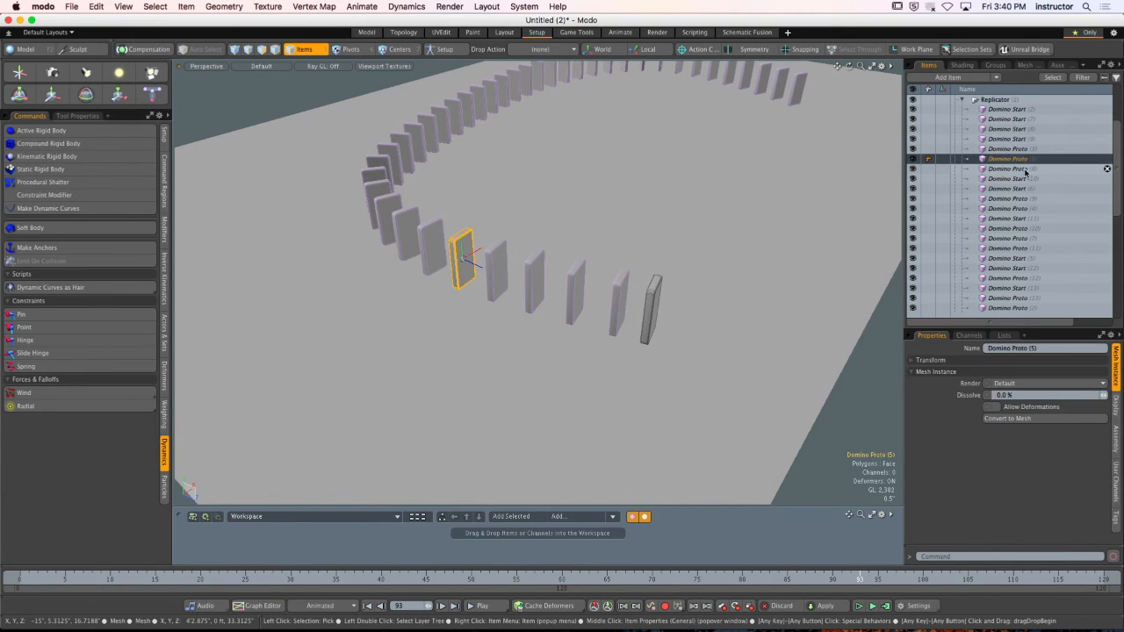
{"action": "left_click", "coordinate": [1023, 178]}
{"action": "left_click", "coordinate": [1021, 191]}
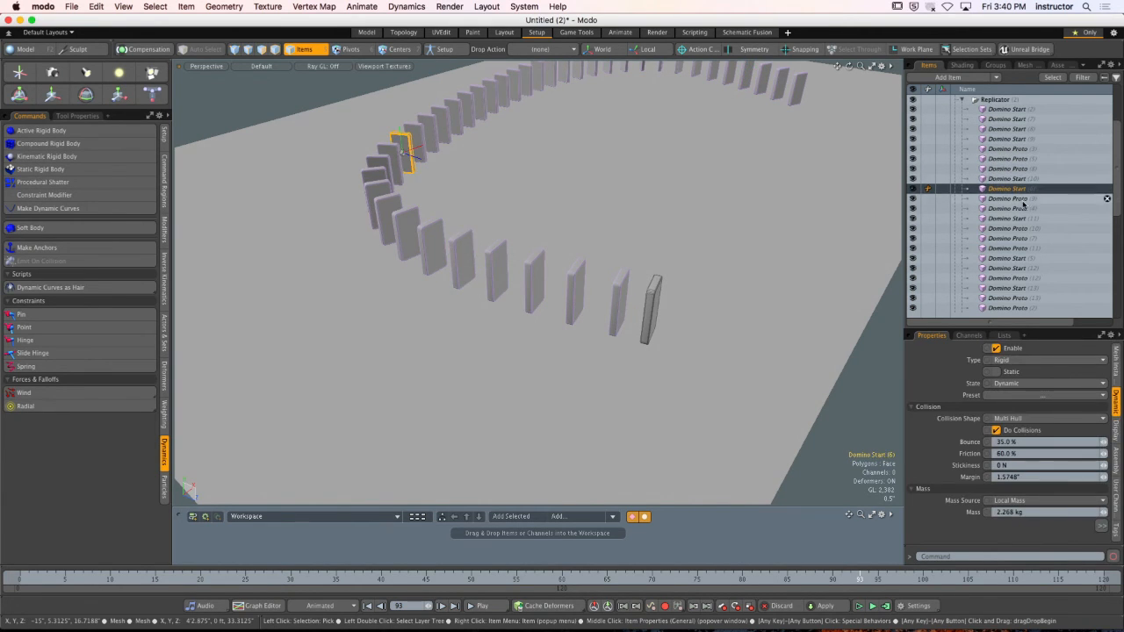
{"action": "left_click", "coordinate": [1022, 200]}
{"action": "left_click", "coordinate": [1021, 210]}
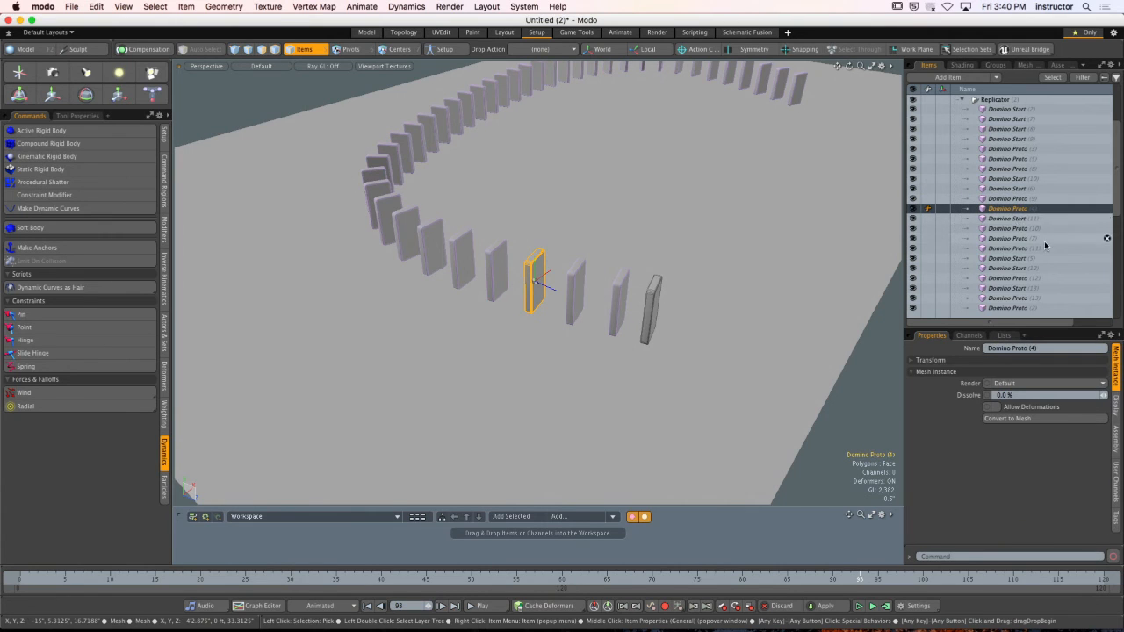
{"action": "scroll", "coordinate": [1120, 187], "scroll_direction": "up", "scroll_amount": 3}
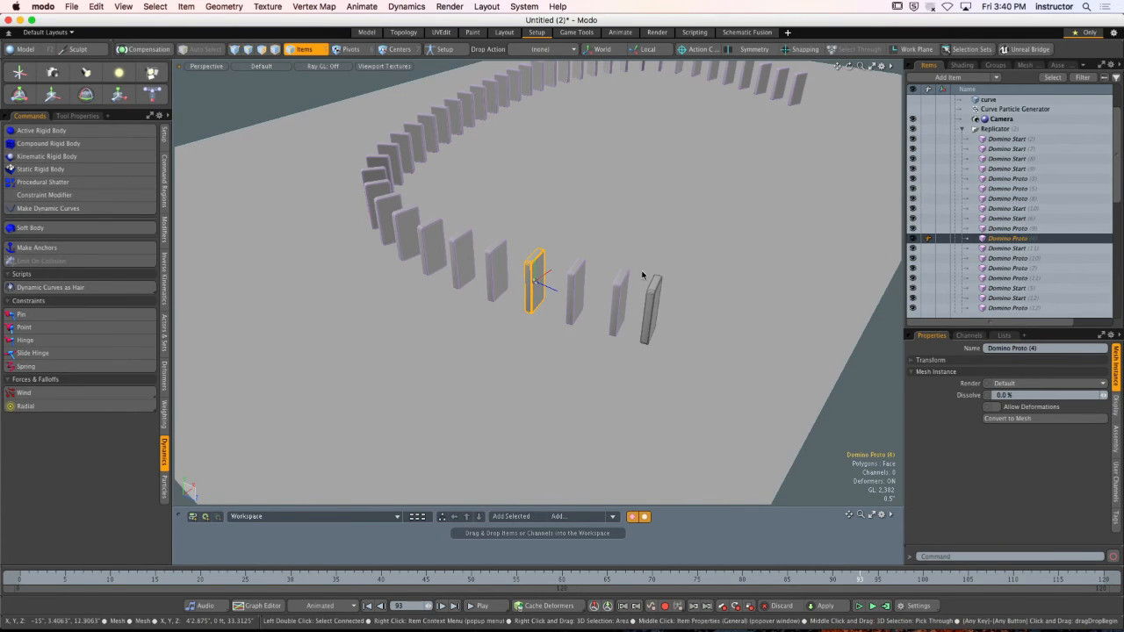
Locate the Domino Proto (2) instance in the item list and rerun the simulation to see how it reacts, then clear the selection.
{"action": "left_click", "coordinate": [859, 605]}
{"action": "left_click", "coordinate": [859, 606]}
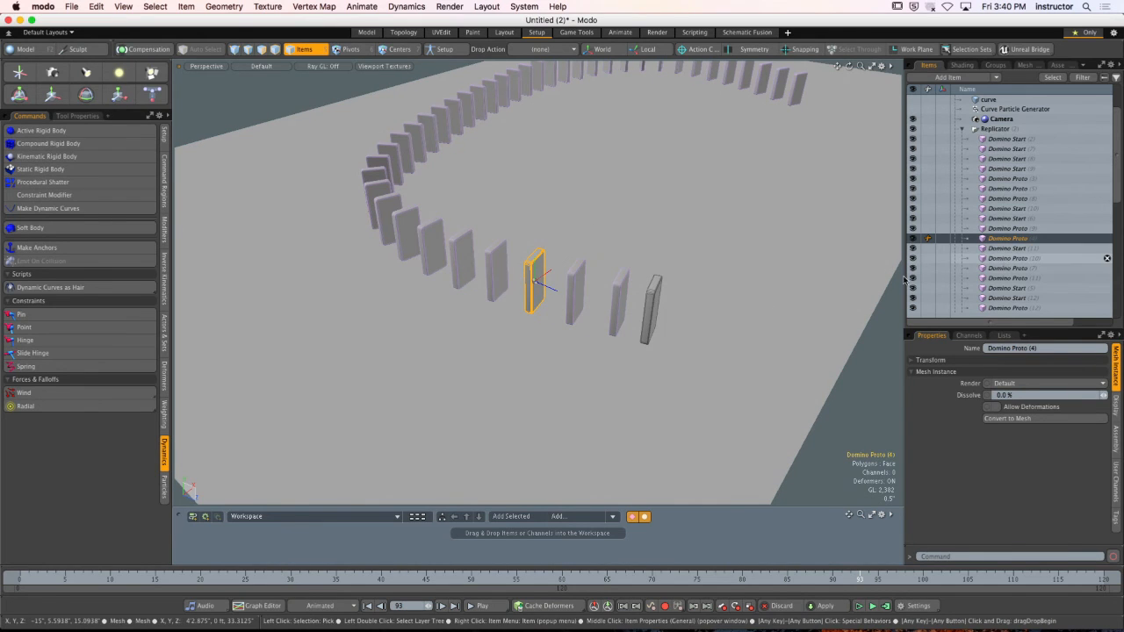
{"action": "left_click", "coordinate": [578, 279]}
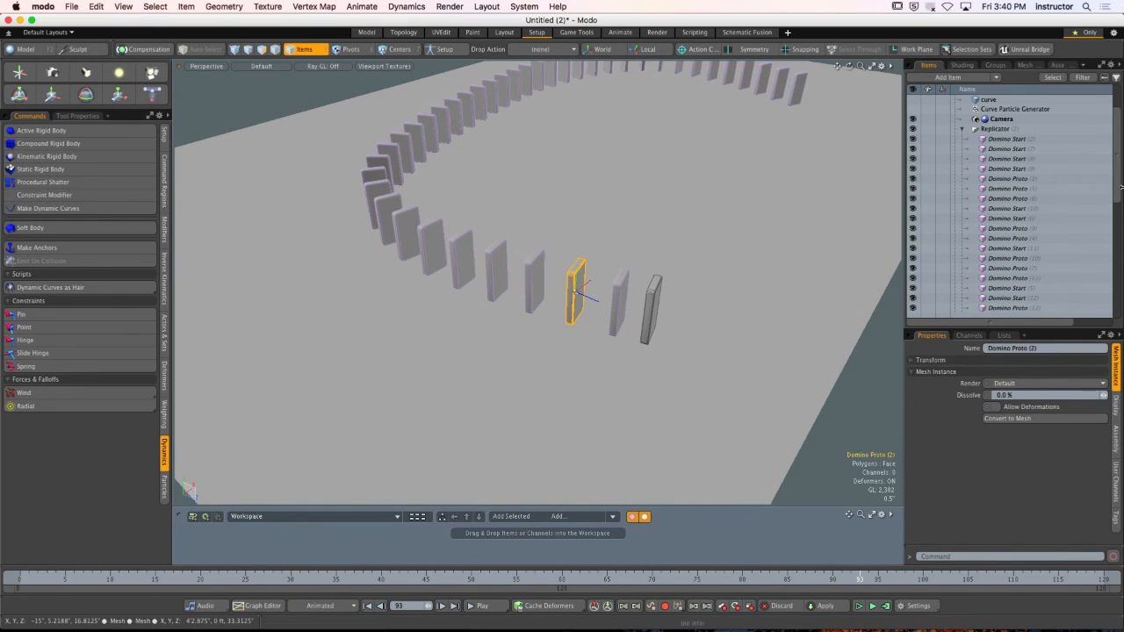
{"action": "scroll", "coordinate": [1112, 250], "scroll_direction": "down", "scroll_amount": 5}
{"action": "scroll", "coordinate": [1111, 250], "scroll_direction": "up", "scroll_amount": 3}
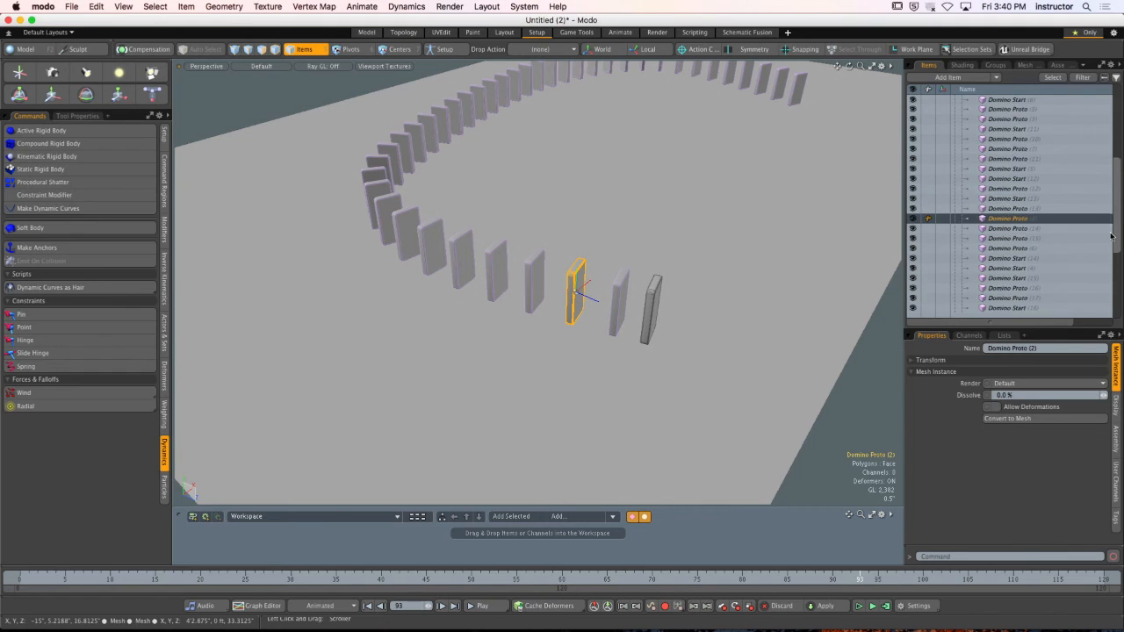
{"action": "left_click", "coordinate": [858, 608]}
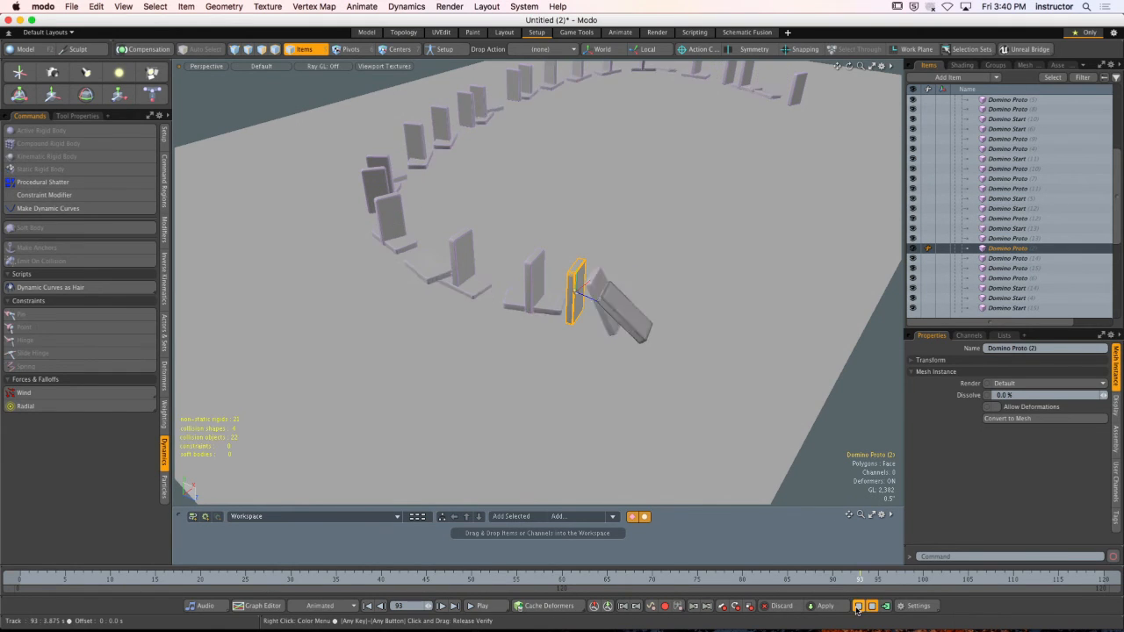
{"action": "left_click", "coordinate": [858, 608]}
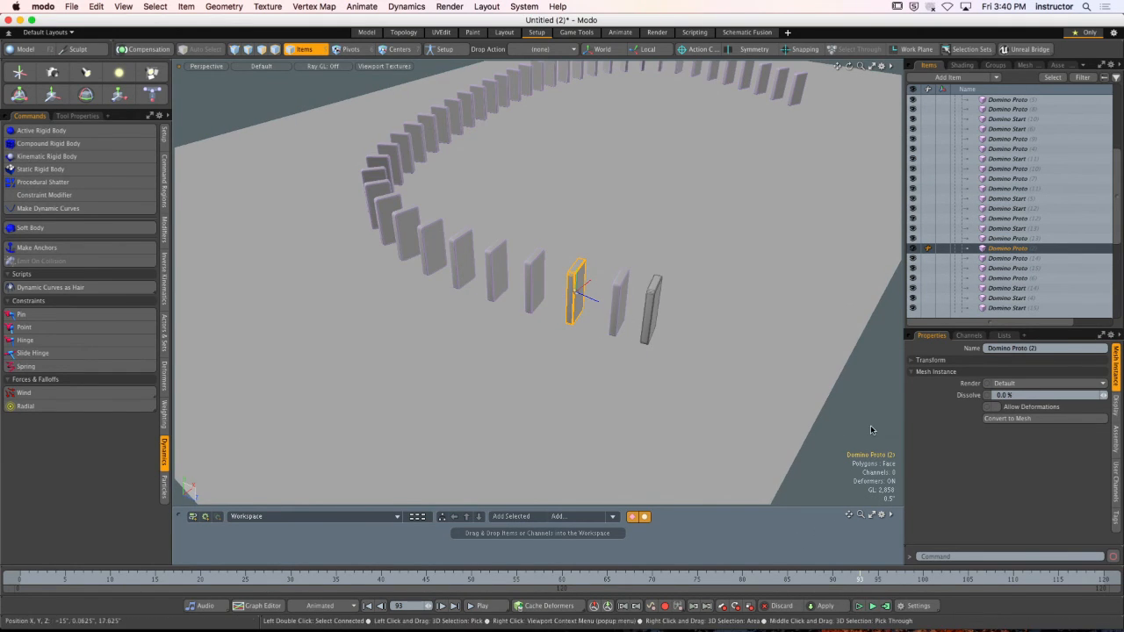
{"action": "left_click", "coordinate": [853, 470]}
{"action": "left_click", "coordinate": [862, 608]}
{"action": "left_click", "coordinate": [864, 607]}
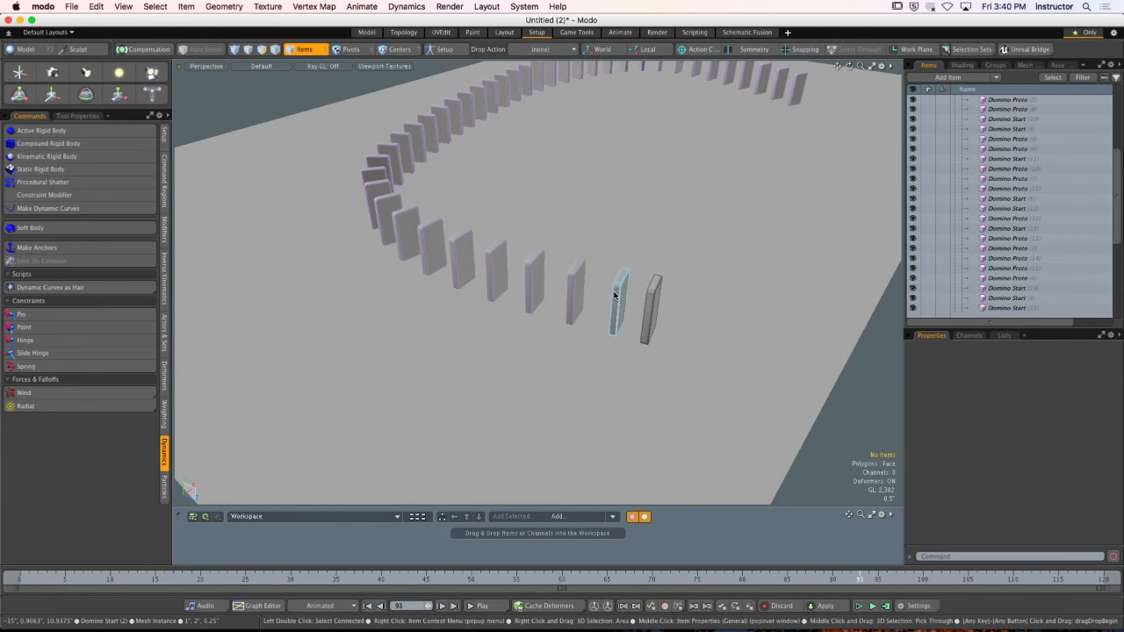
{"action": "left_click", "coordinate": [622, 298]}
{"action": "left_click_drag", "start_coordinate": [1118, 228], "coordinate": [1121, 164]}
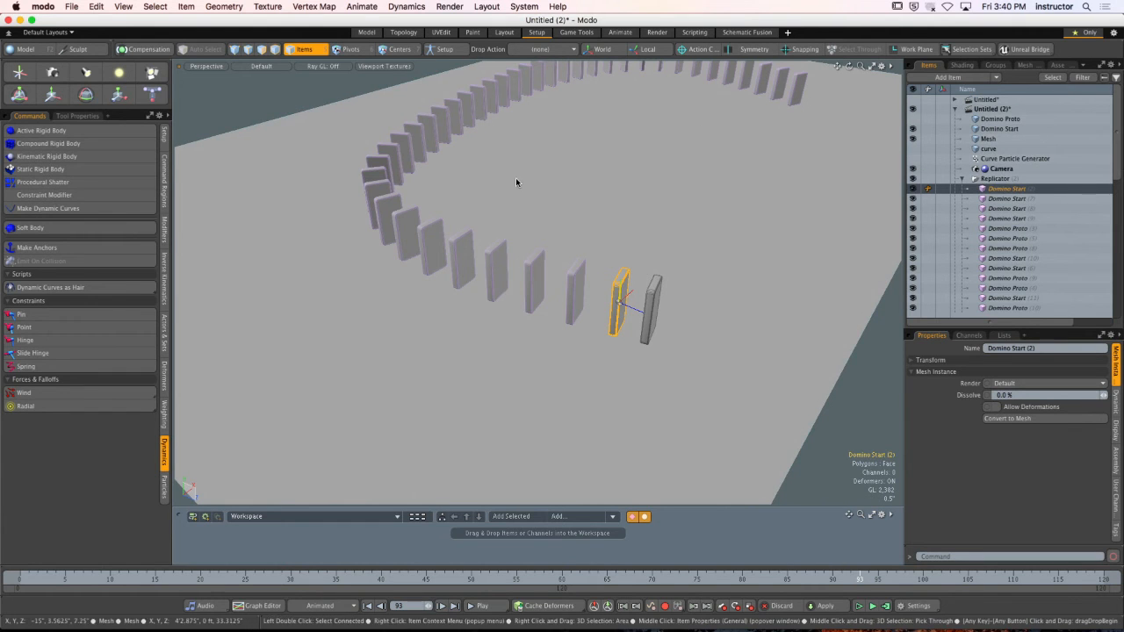
{"action": "left_click_drag", "start_coordinate": [678, 253], "coordinate": [602, 223], "text": "alt"}
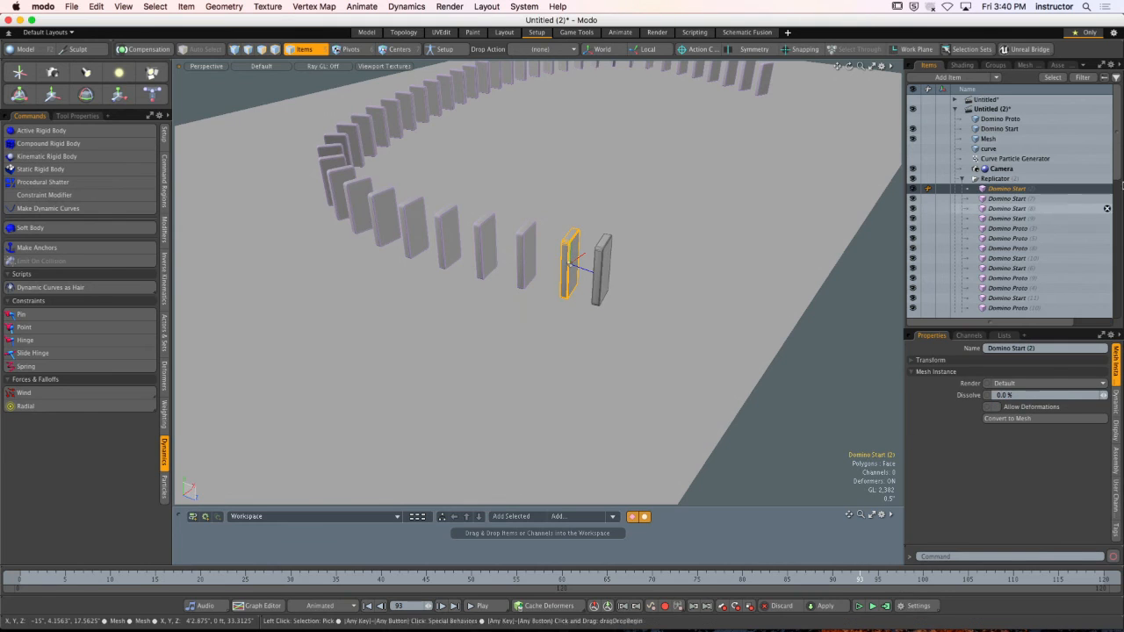
{"action": "left_click_drag", "start_coordinate": [1117, 159], "coordinate": [1117, 303]}
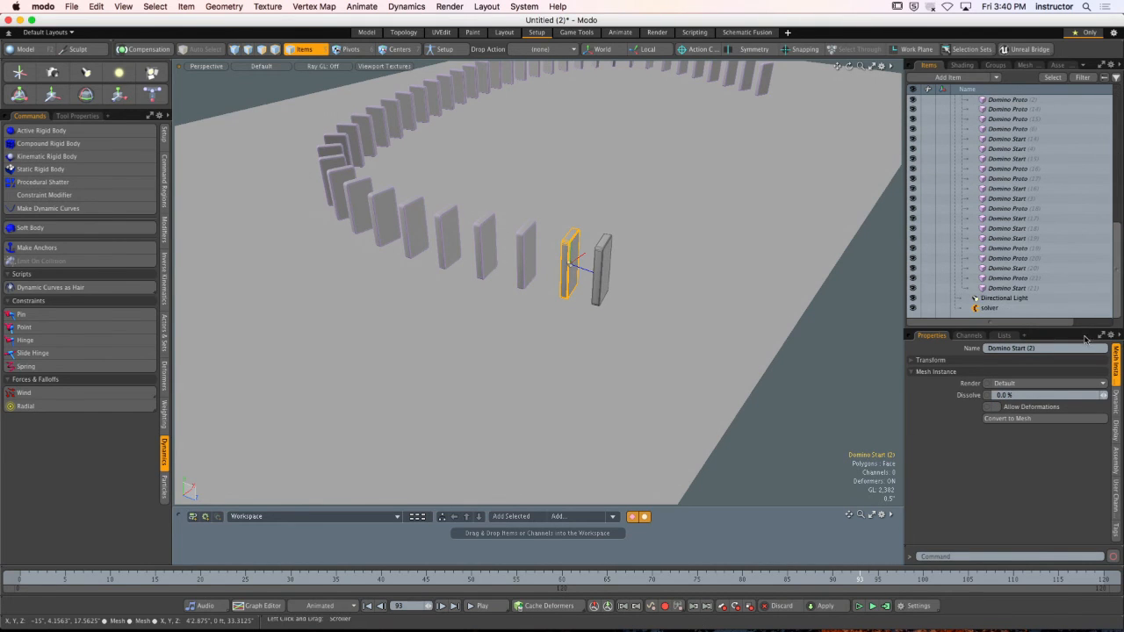
{"action": "left_click", "coordinate": [1034, 289], "text": "shift"}
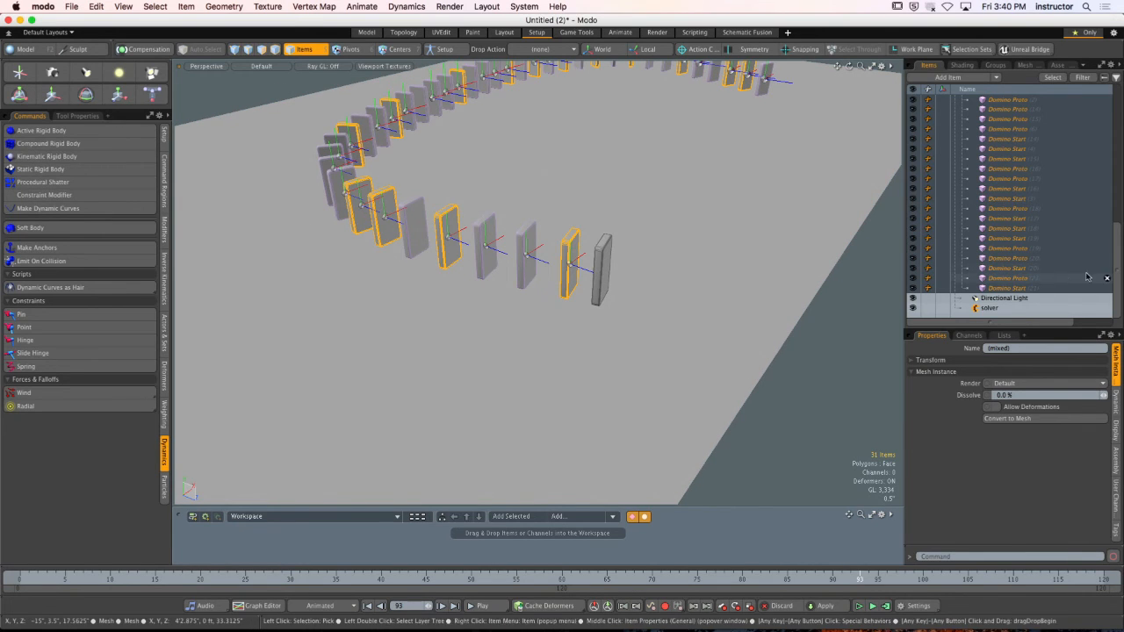
{"action": "left_click_drag", "start_coordinate": [1117, 264], "coordinate": [1118, 161]}
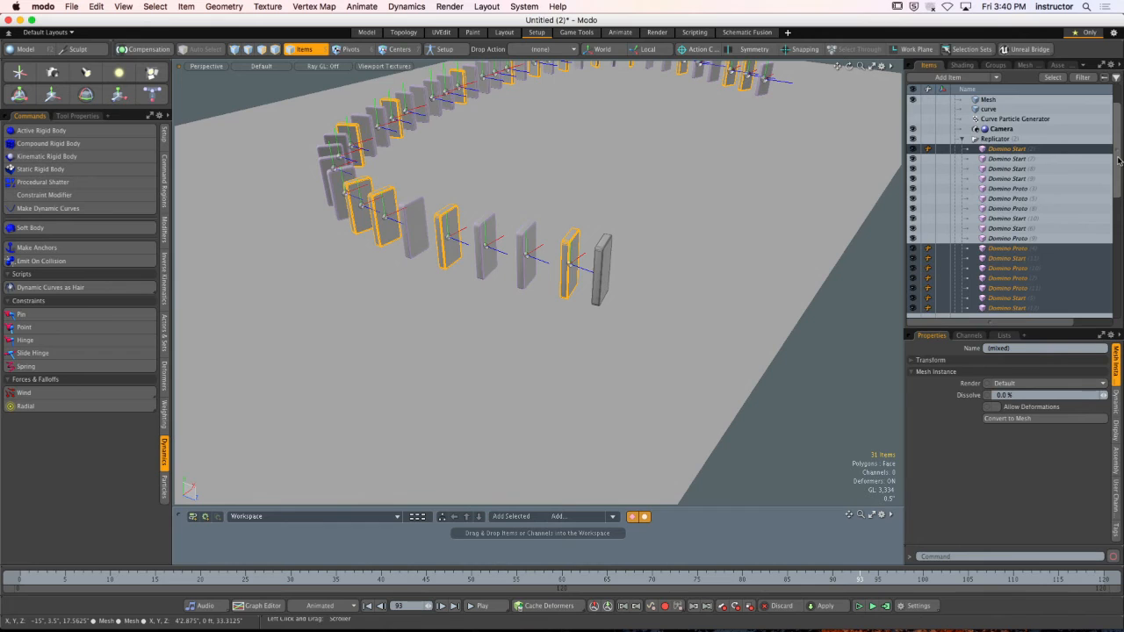
{"action": "left_click", "coordinate": [1007, 149]}
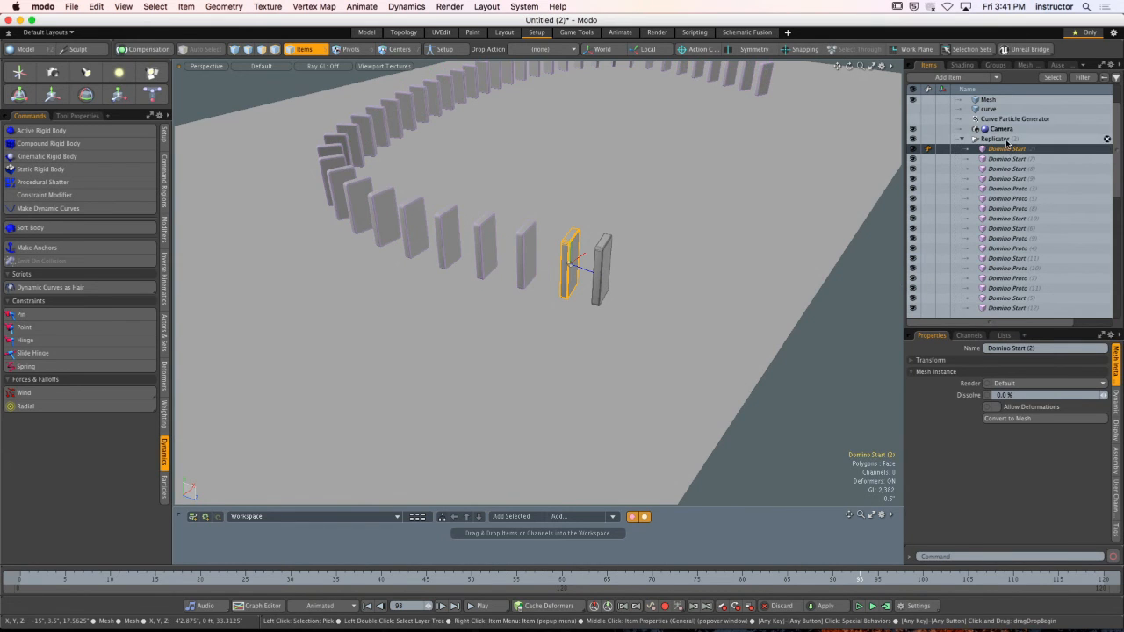
{"action": "left_click", "coordinate": [1007, 140]}
Add rigid-body dynamics to all domino instances under the Replicator, clear the selection and run the dynamics simulation.
{"action": "left_click", "coordinate": [1021, 150]}
{"action": "left_click_drag", "start_coordinate": [1115, 175], "coordinate": [1113, 294]}
{"action": "left_click", "coordinate": [1012, 288], "text": "shift"}
{"action": "left_click_drag", "start_coordinate": [678, 211], "coordinate": [750, 251], "text": "alt+shift"}
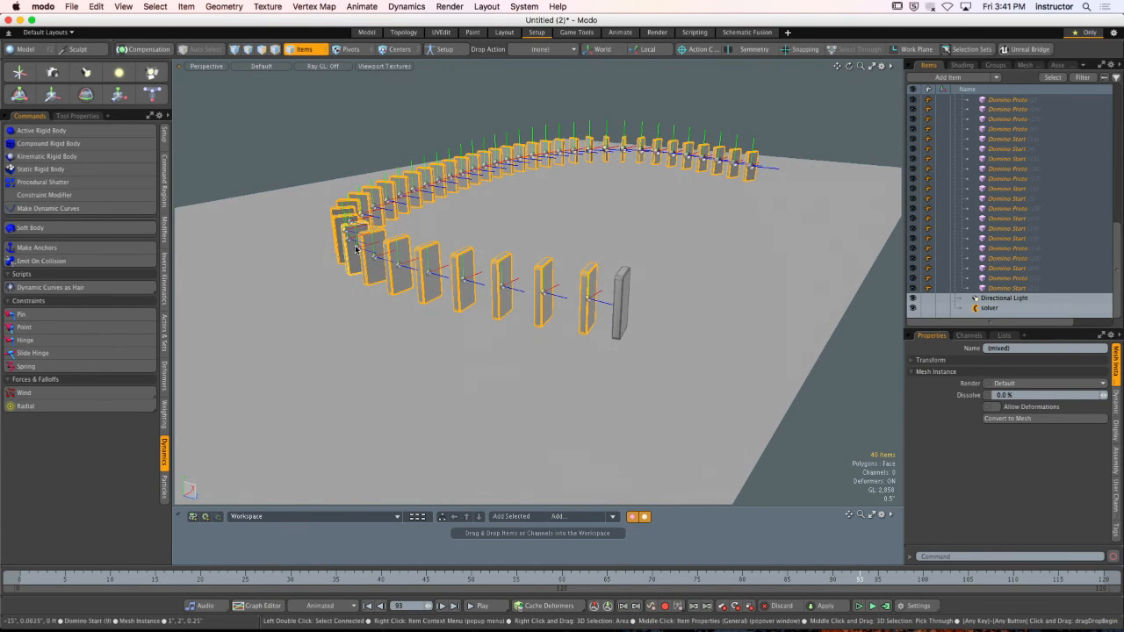
{"action": "key", "text": "shift"}
{"action": "key", "text": "ctrl"}
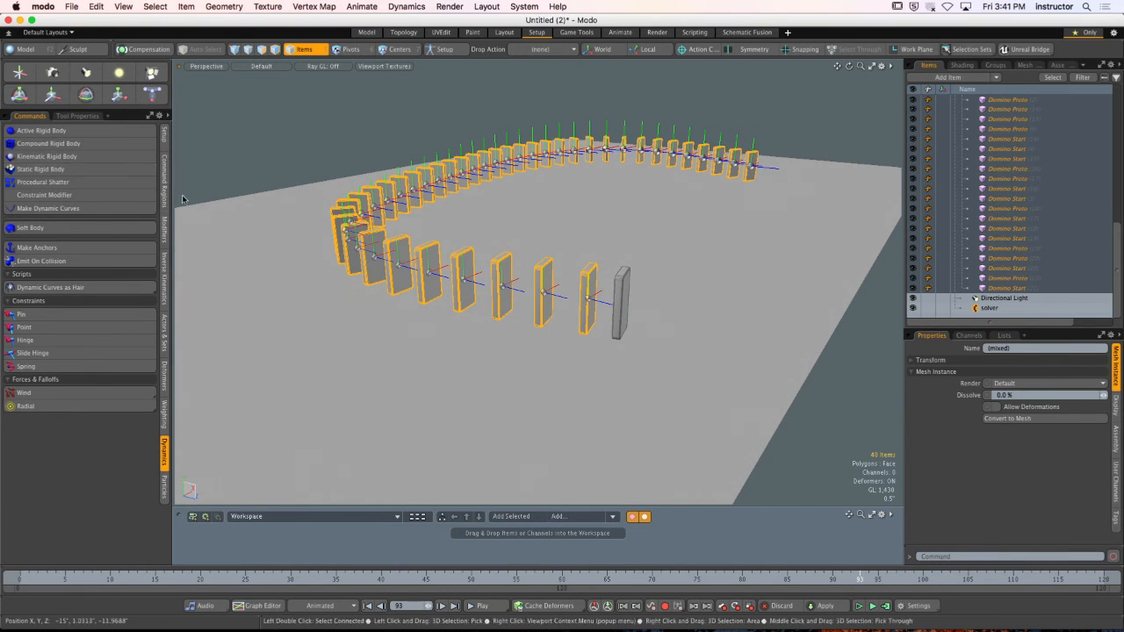
{"action": "left_click", "coordinate": [520, 230]}
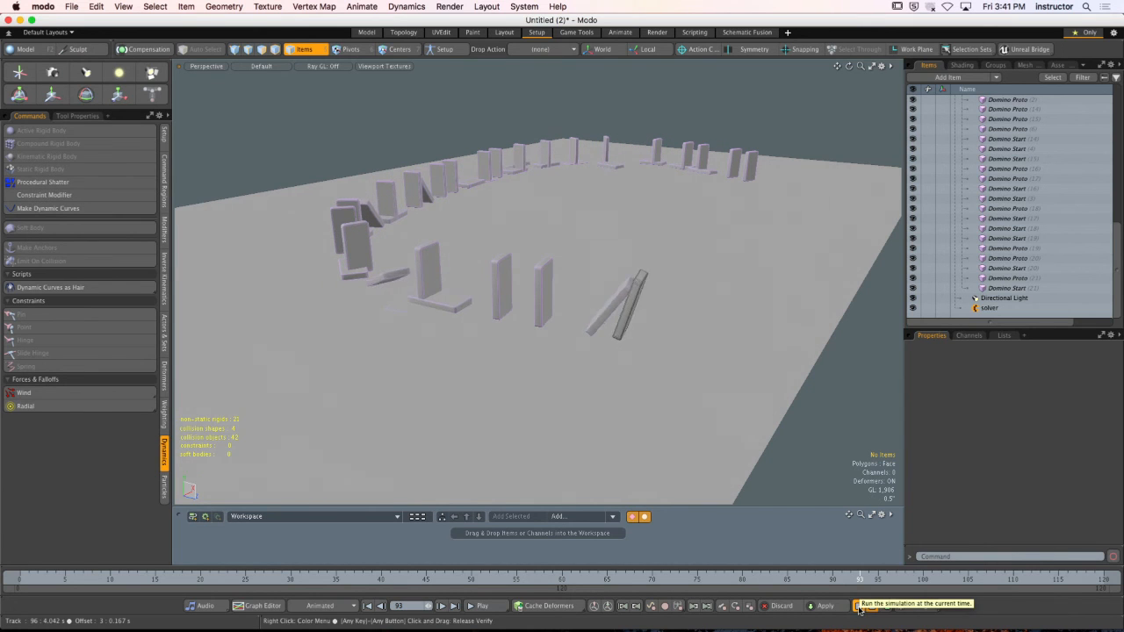
{"action": "left_click", "coordinate": [858, 605]}
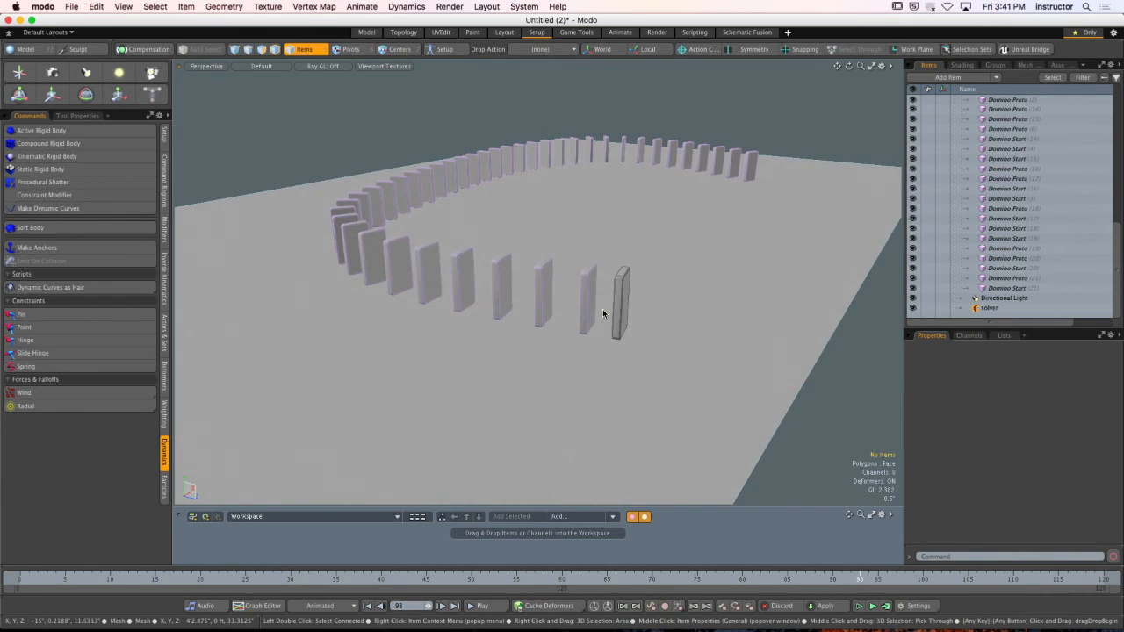
Inspect the two replicated dominoes nearest Domino Start, and collapse the Replicator's instance list.
{"action": "left_click", "coordinate": [588, 298]}
{"action": "left_click", "coordinate": [544, 292]}
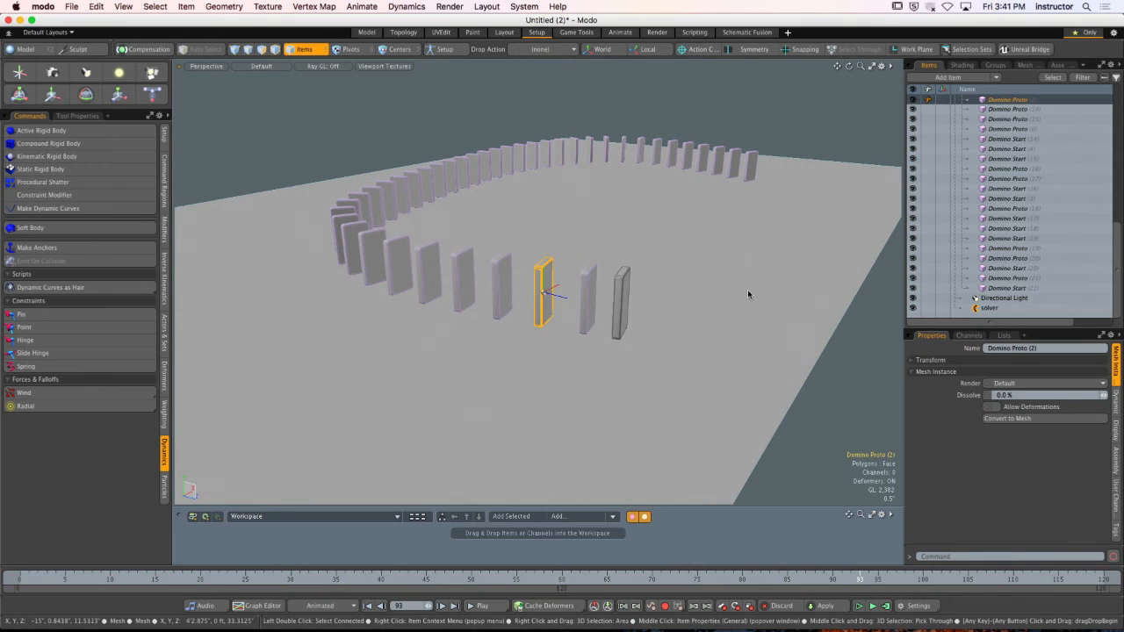
{"action": "left_click_drag", "start_coordinate": [1119, 233], "coordinate": [1119, 101]}
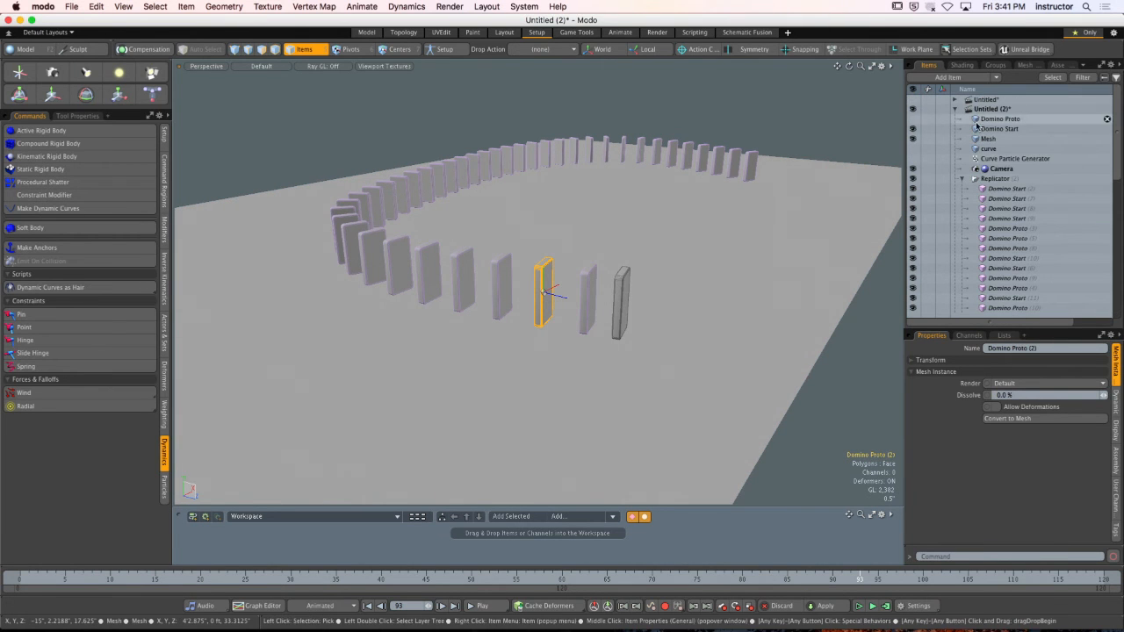
{"action": "left_click", "coordinate": [965, 179]}
Make Domino Proto visible, remove its active rigid body and clear the selection.
{"action": "left_click", "coordinate": [927, 120]}
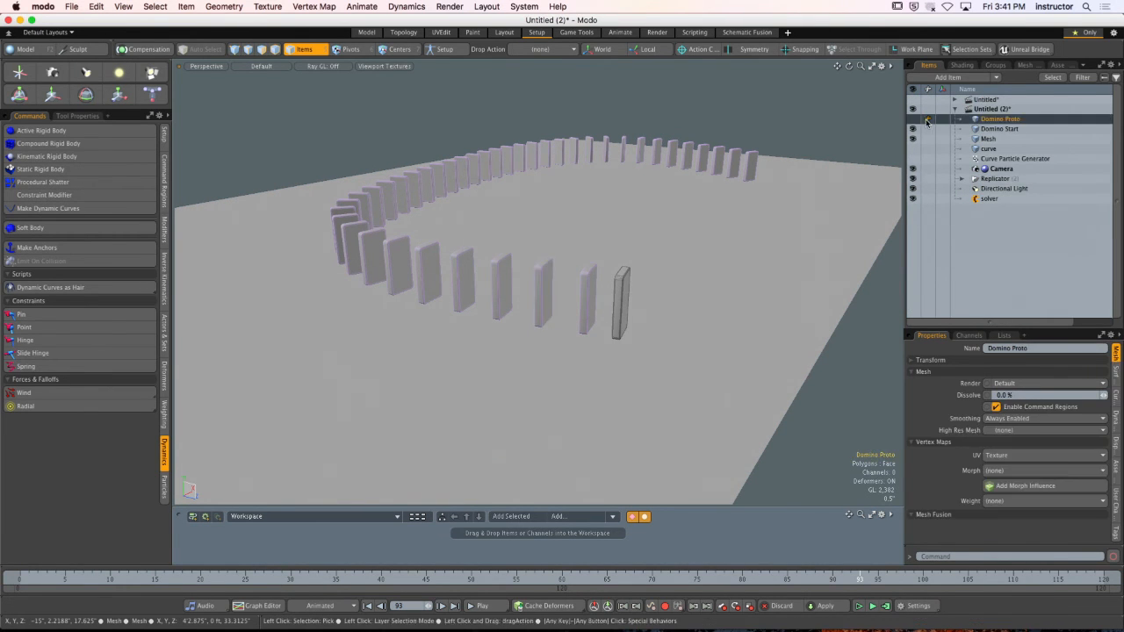
{"action": "left_click", "coordinate": [1116, 418]}
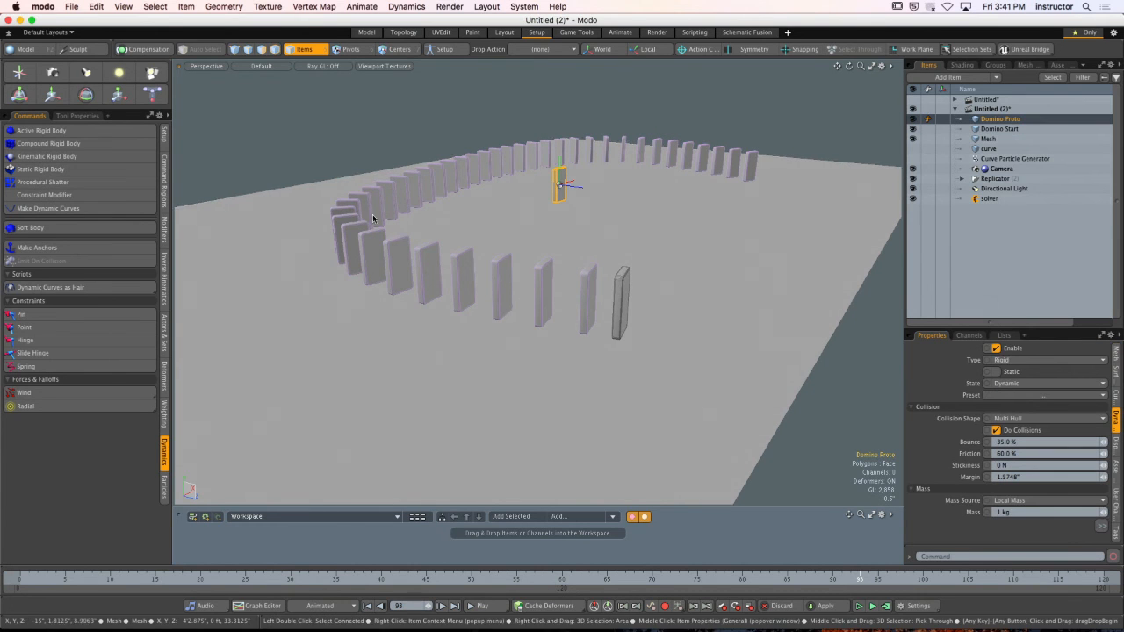
{"action": "left_click", "coordinate": [71, 133]}
{"action": "left_click", "coordinate": [263, 123]}
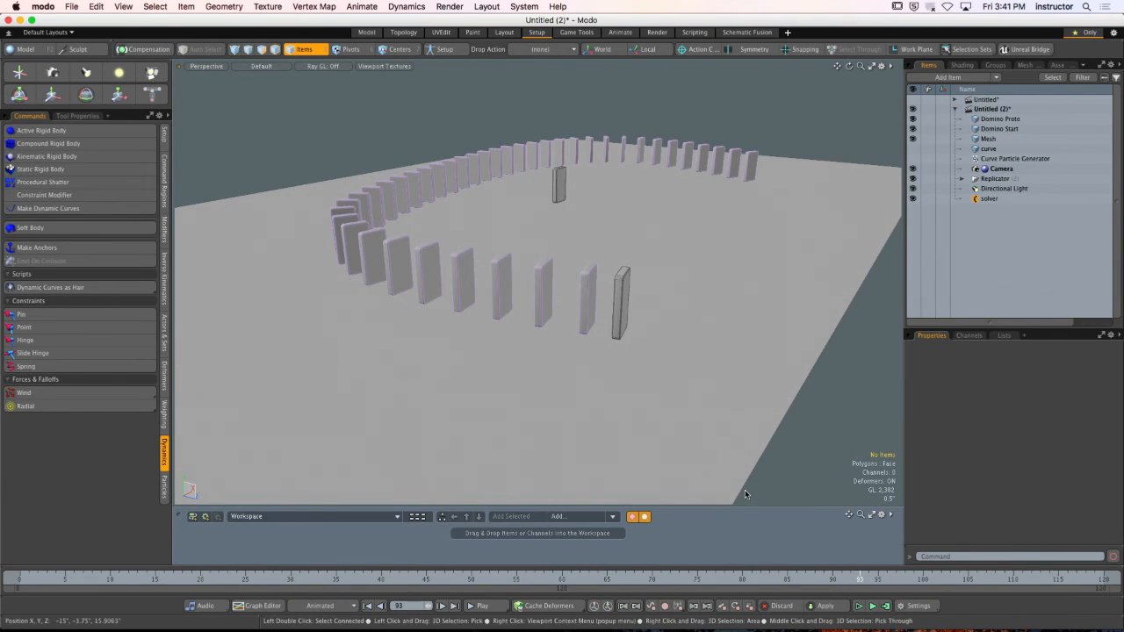
Run the dynamics simulation briefly, stop it and inspect the row of dominoes from another angle.
{"action": "left_click", "coordinate": [859, 606]}
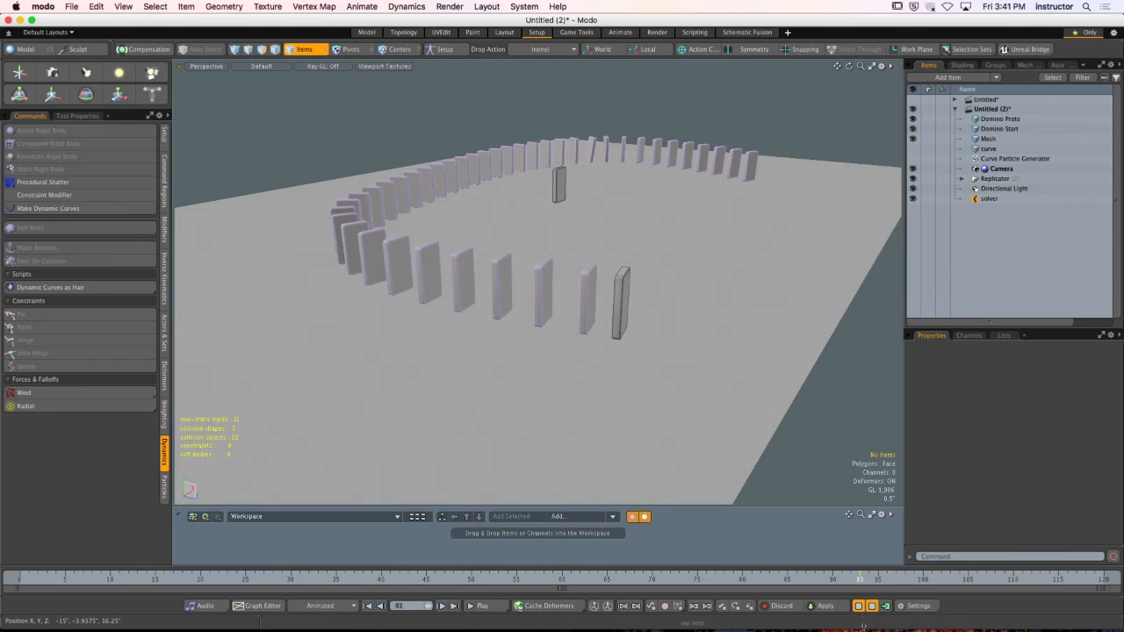
{"action": "left_click", "coordinate": [861, 606]}
{"action": "left_click_drag", "start_coordinate": [672, 316], "coordinate": [799, 234], "text": "alt"}
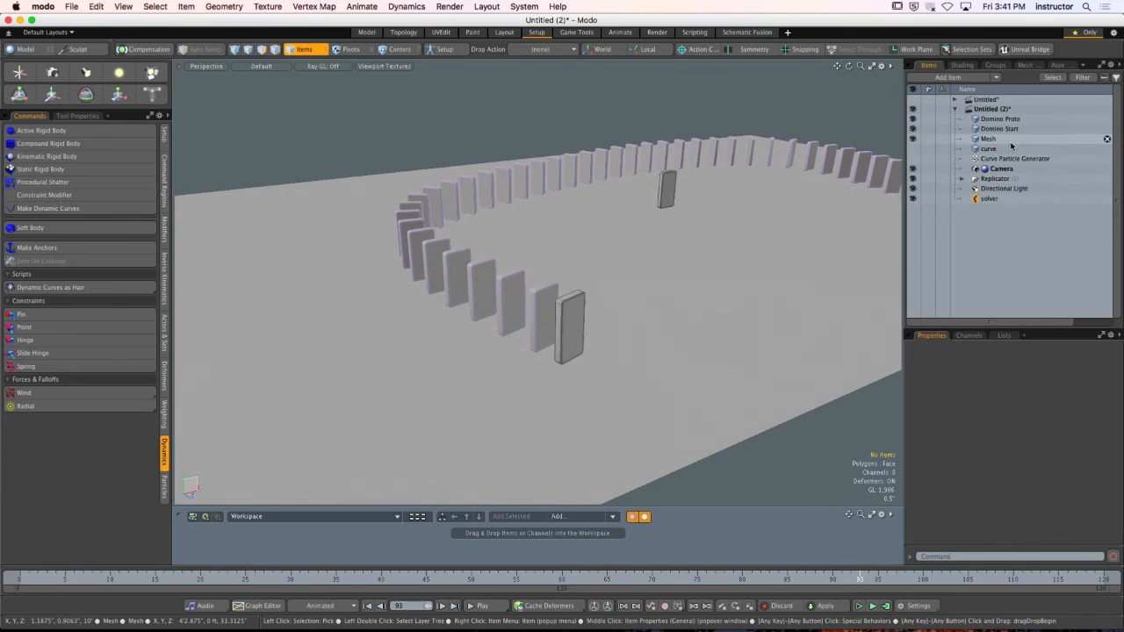
Delete the Replicator group together with all its Domino Start and Domino Proto instances.
{"action": "left_click", "coordinate": [993, 179]}
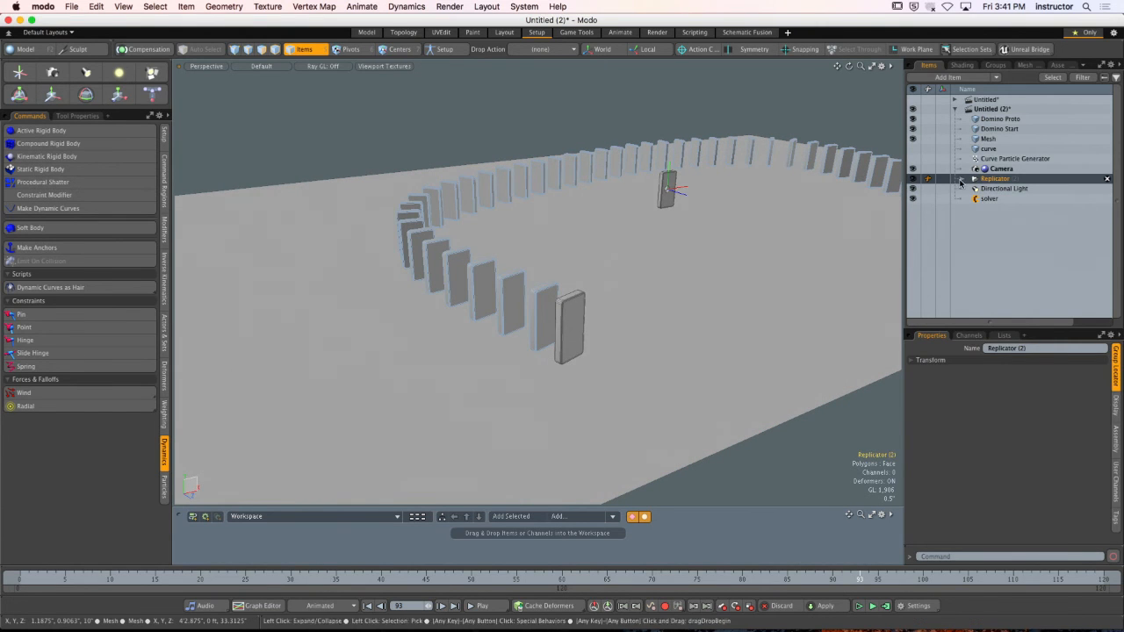
{"action": "left_click", "coordinate": [961, 179]}
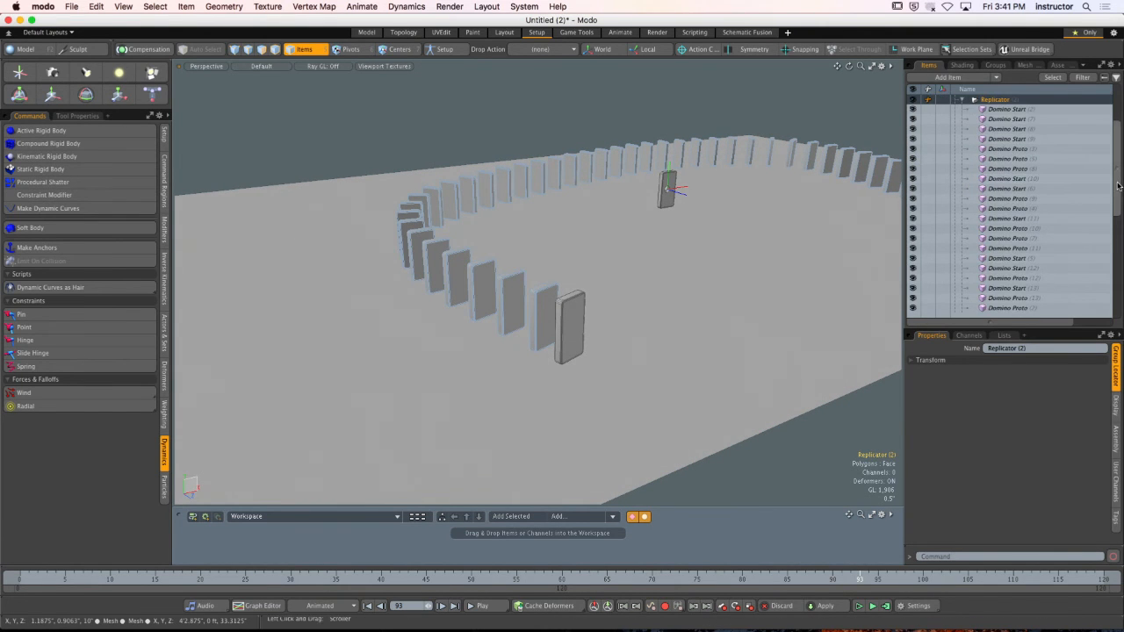
{"action": "scroll", "coordinate": [975, 175], "scroll_direction": "up", "scroll_amount": 3}
{"action": "right_click", "coordinate": [1004, 169]}
{"action": "left_click", "coordinate": [977, 387]}
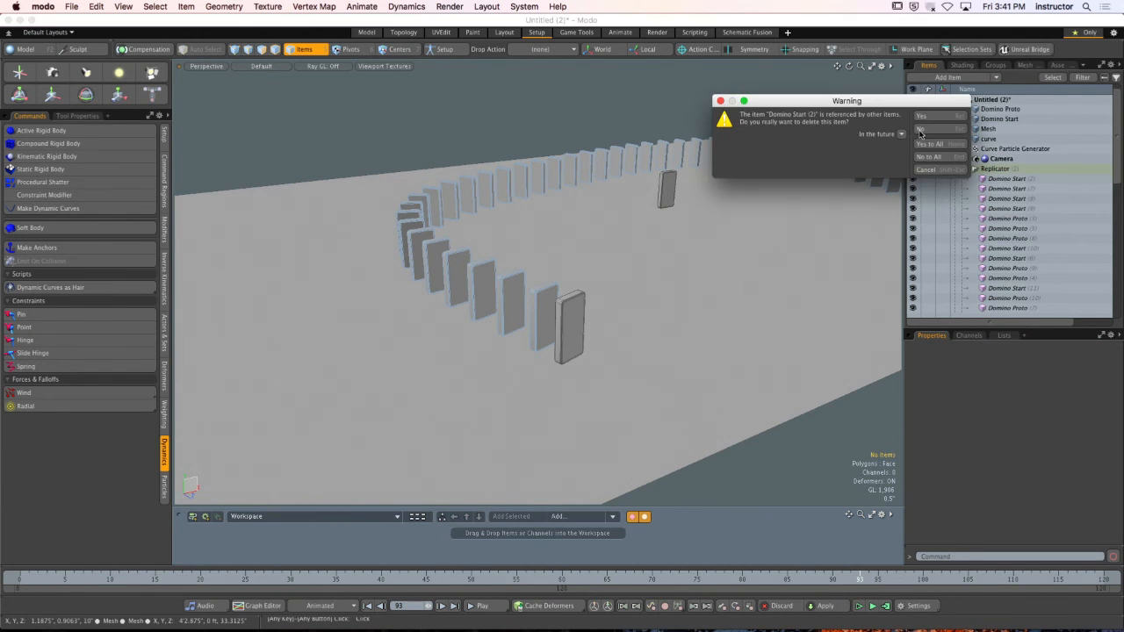
{"action": "left_click", "coordinate": [913, 128]}
{"action": "left_click_drag", "start_coordinate": [741, 138], "coordinate": [817, 158], "text": "alt"}
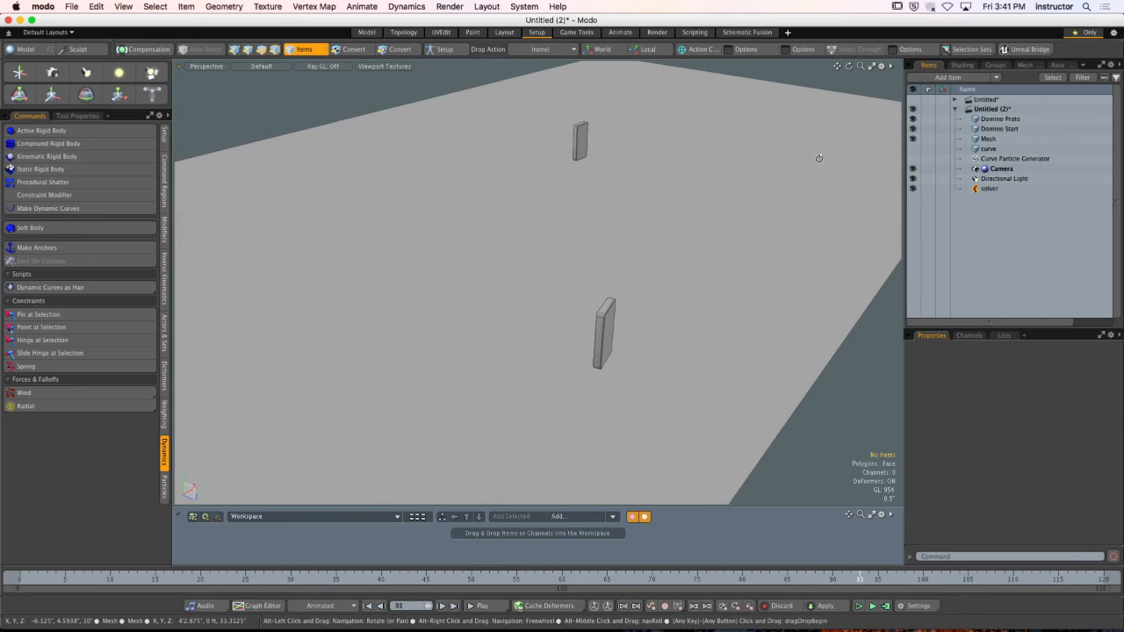
Check the settings of the existing Curve Particle Generator, enlarging the properties area to show them.
{"action": "left_click", "coordinate": [1003, 120]}
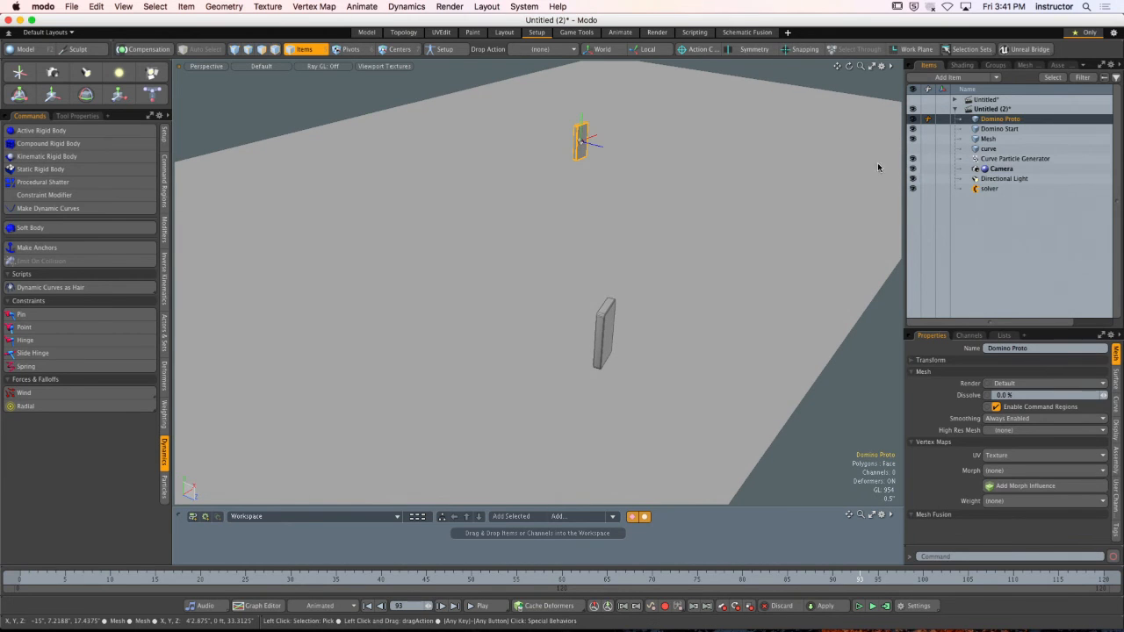
{"action": "left_click_drag", "start_coordinate": [752, 143], "coordinate": [747, 143], "text": "alt"}
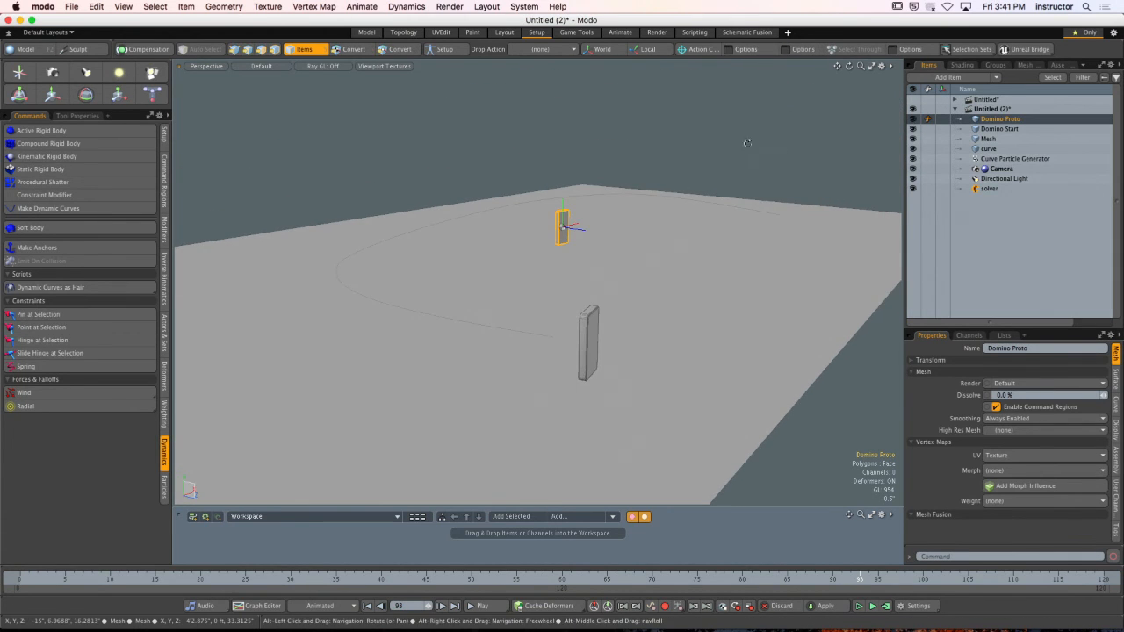
{"action": "left_click", "coordinate": [1013, 158]}
{"action": "left_click_drag", "start_coordinate": [992, 326], "coordinate": [1014, 183]}
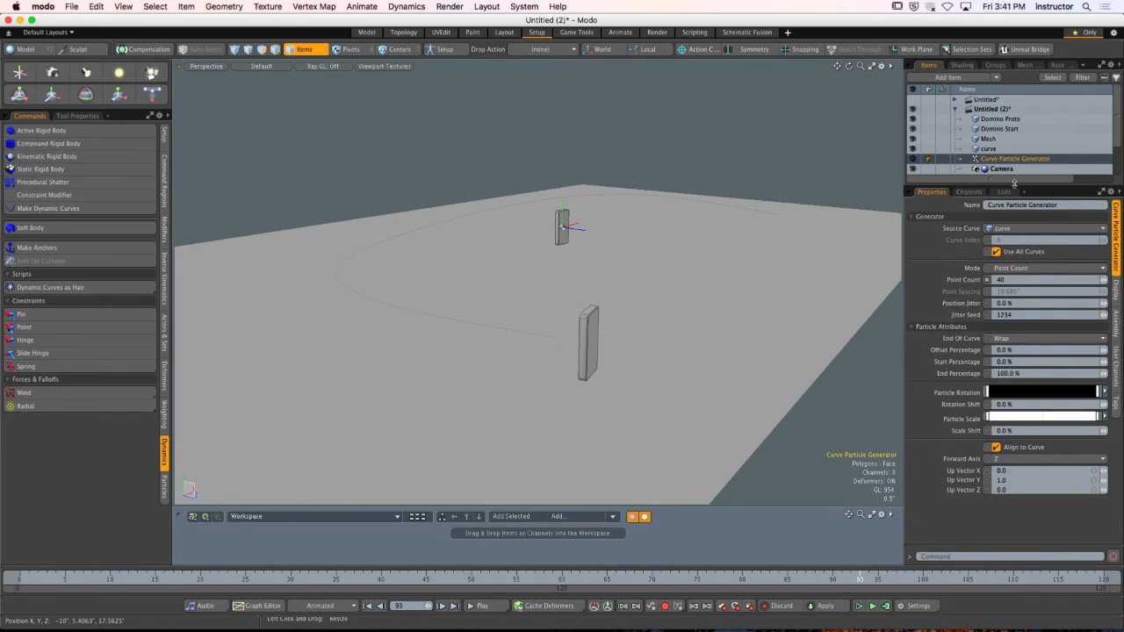
{"action": "left_click_drag", "start_coordinate": [1014, 183], "coordinate": [1012, 252]}
Try a new Replicator with Domino Proto as its prototype and curve as its point source.
{"action": "left_click", "coordinate": [972, 78]}
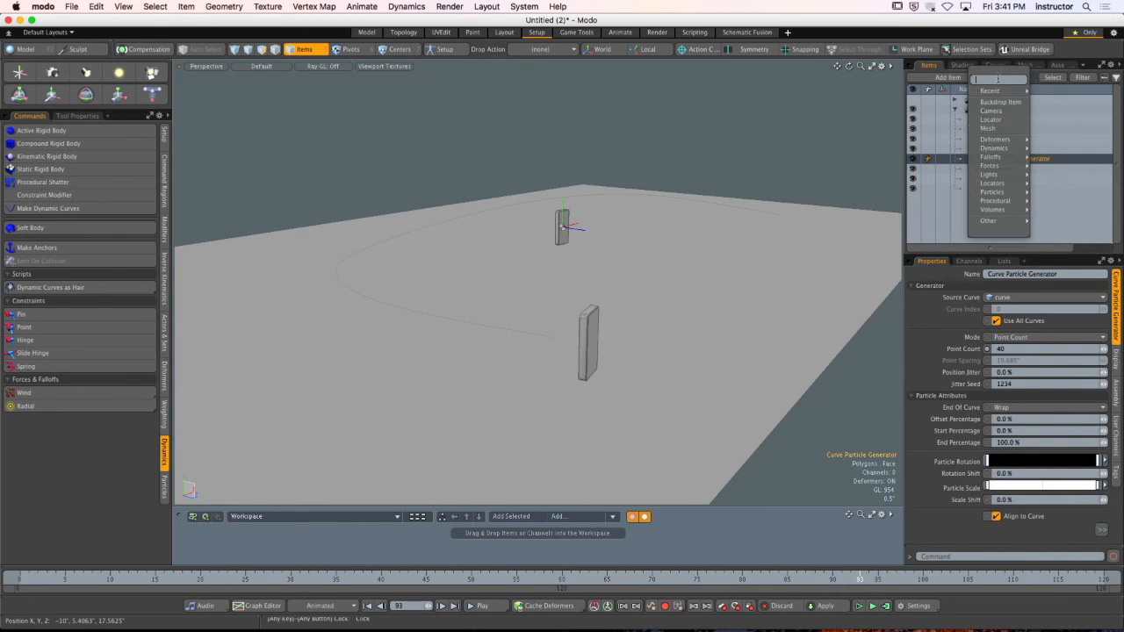
{"action": "mouse_move", "coordinate": [998, 184]}
{"action": "left_click", "coordinate": [1036, 182]}
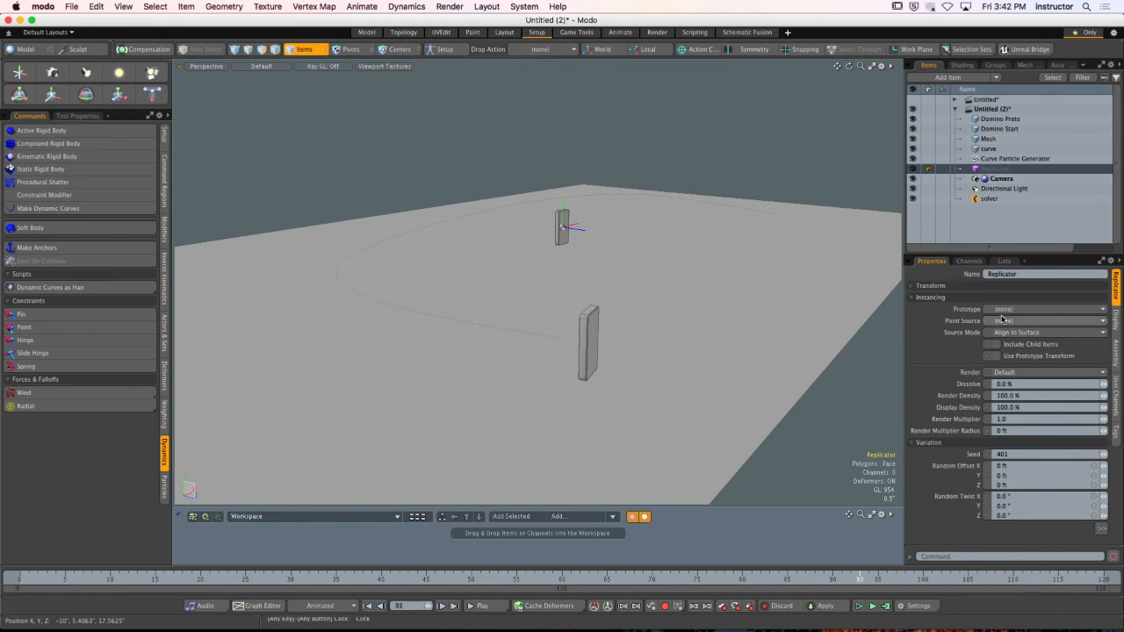
{"action": "left_click", "coordinate": [1017, 310]}
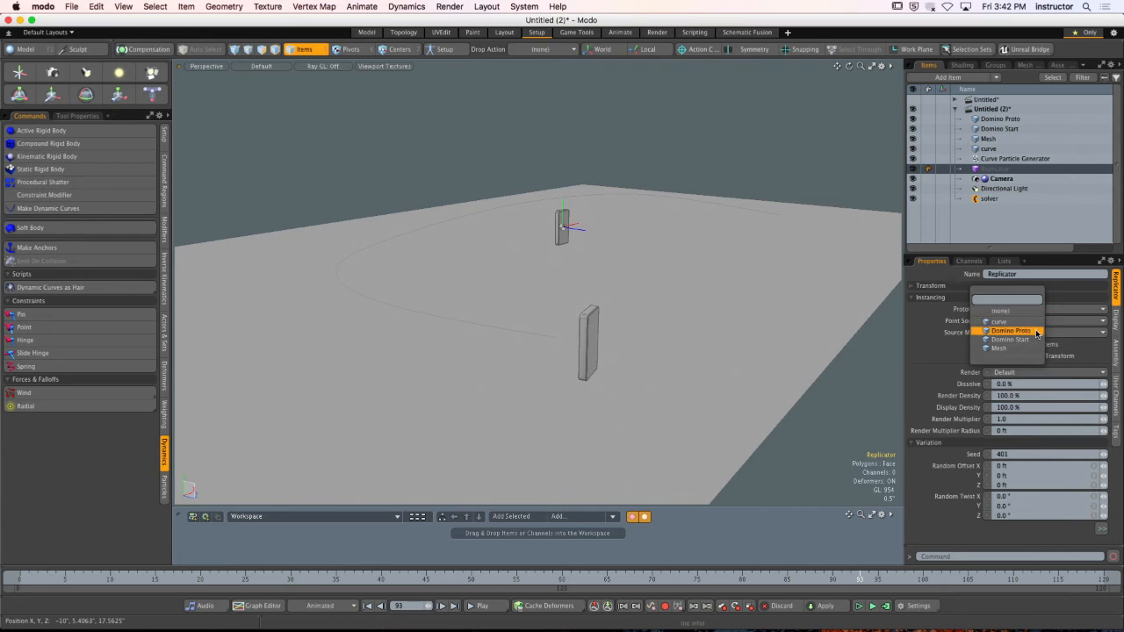
{"action": "left_click", "coordinate": [1036, 332]}
{"action": "left_click", "coordinate": [1024, 323]}
{"action": "left_click", "coordinate": [1027, 341]}
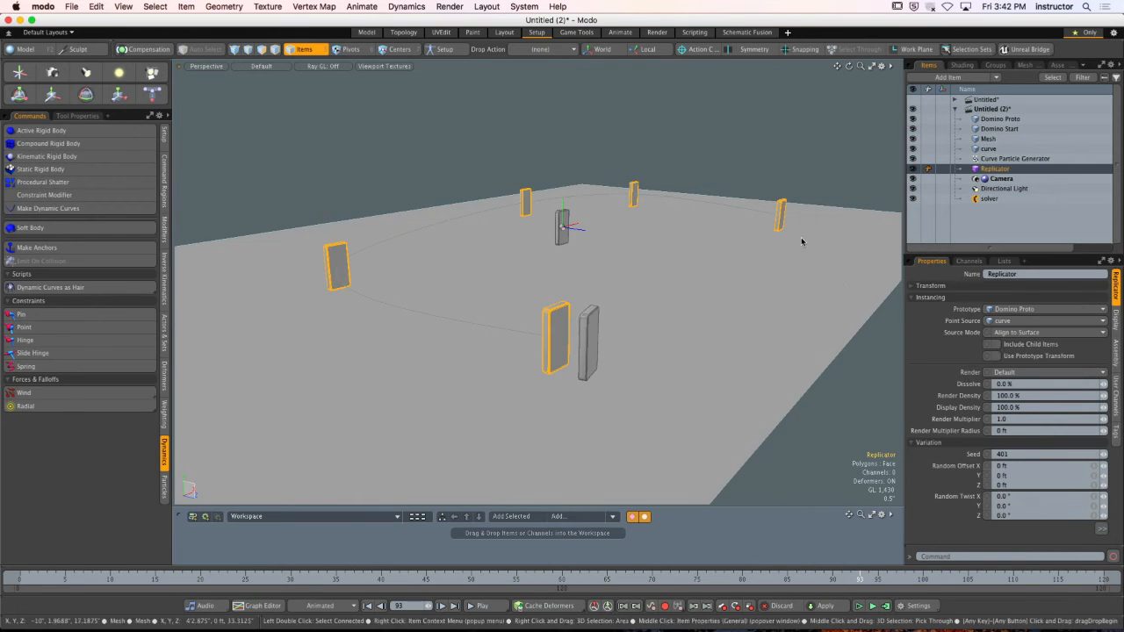
{"action": "left_click", "coordinate": [803, 240]}
Delete the old Curve Particle Generator and the Replicator that uses curve as its point source.
{"action": "left_click", "coordinate": [1011, 158]}
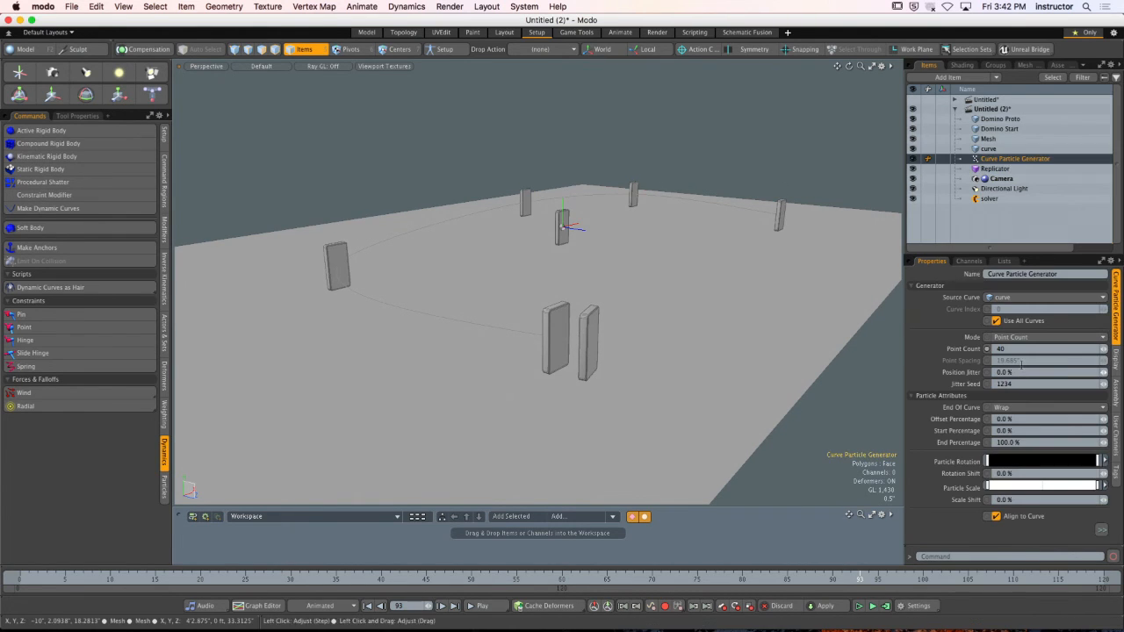
{"action": "mouse_move", "coordinate": [579, 272]}
{"action": "left_mouse_down", "text": "alt"}
{"action": "mouse_move", "coordinate": [620, 266]}
{"action": "mouse_move", "coordinate": [584, 277]}
{"action": "left_mouse_up", "text": "alt"}
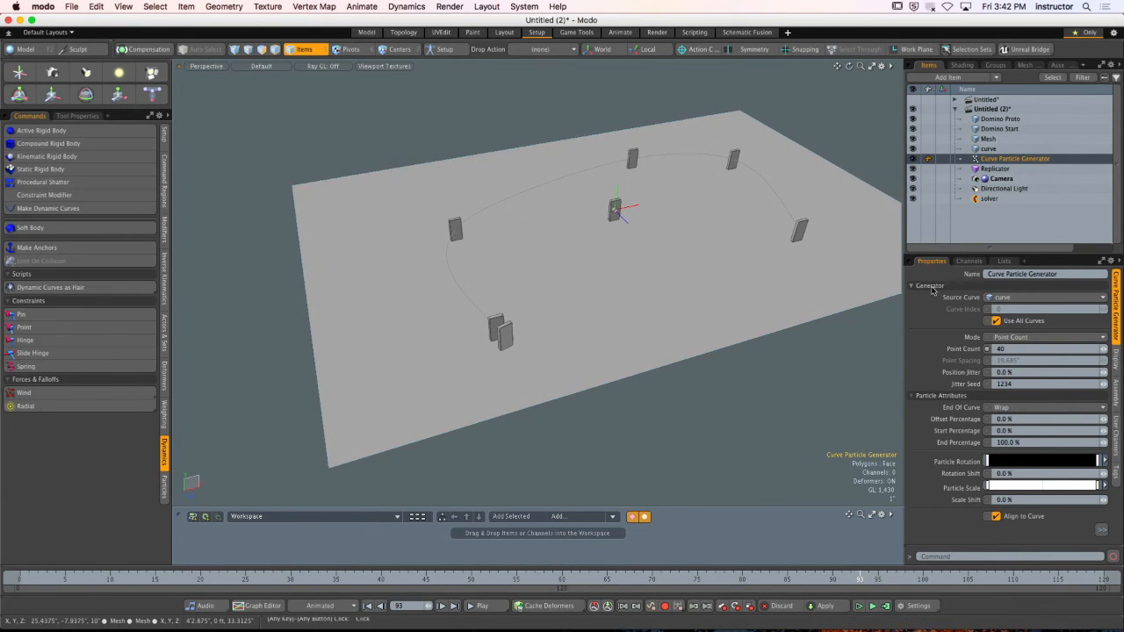
{"action": "left_click_drag", "start_coordinate": [715, 117], "coordinate": [834, 153], "text": "alt"}
{"action": "left_click", "coordinate": [1106, 159]}
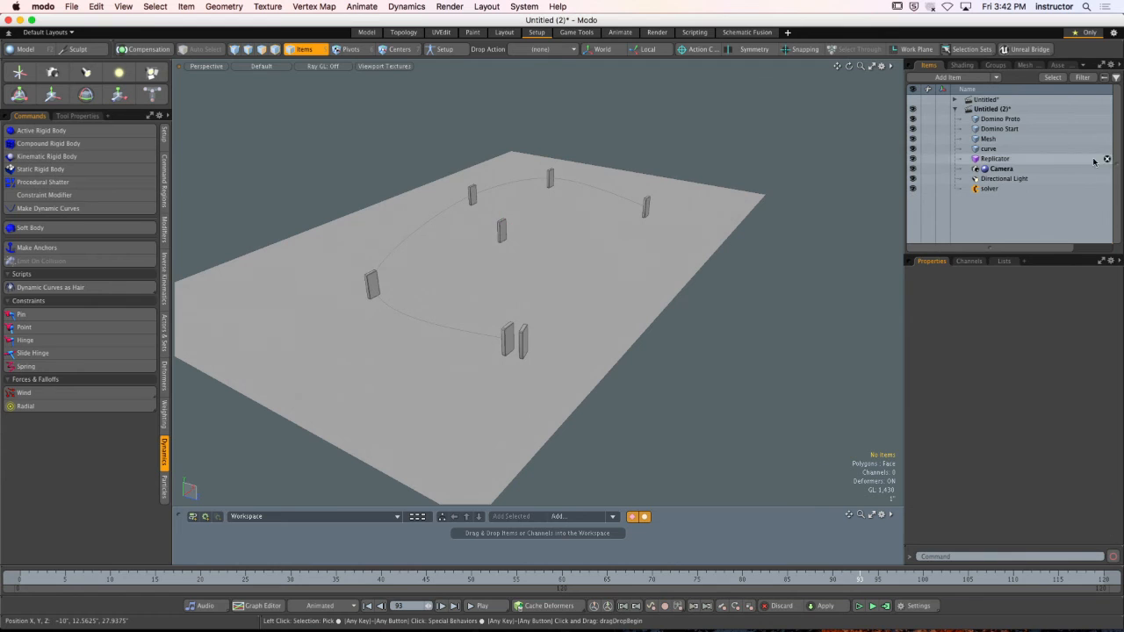
{"action": "left_click", "coordinate": [985, 149]}
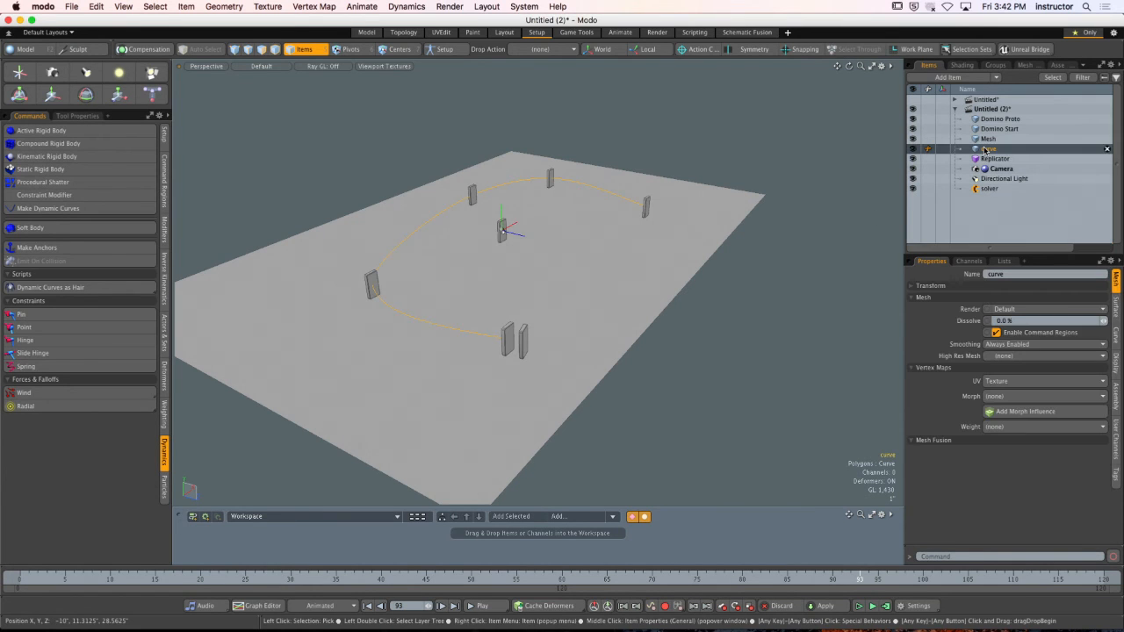
{"action": "left_click", "coordinate": [990, 159]}
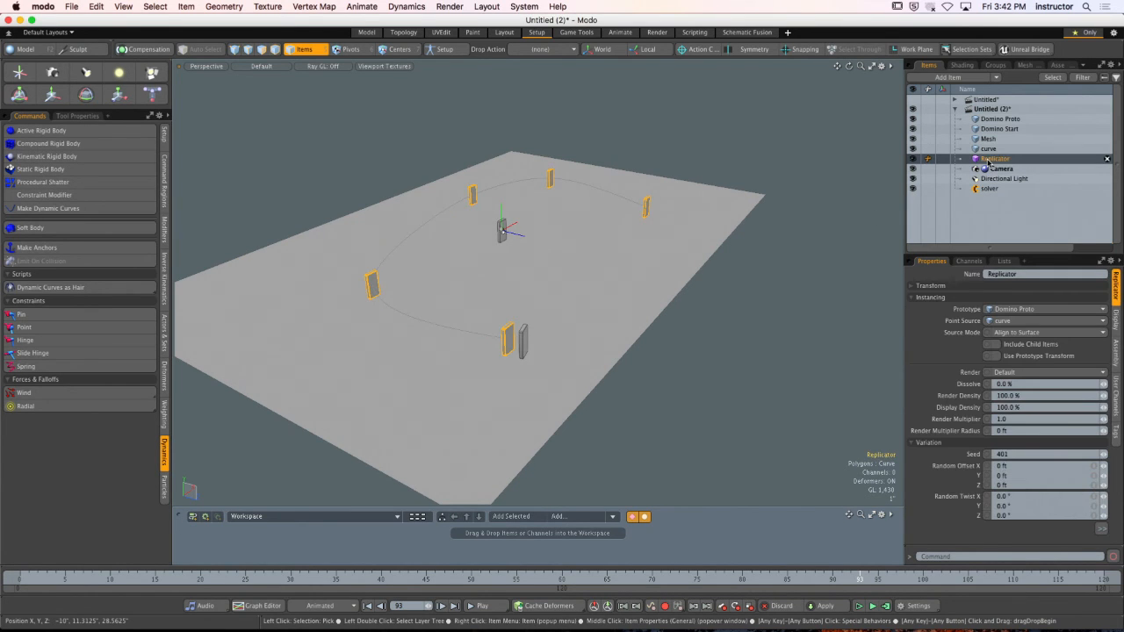
{"action": "key", "text": "Delete"}
{"action": "left_click", "coordinate": [988, 149]}
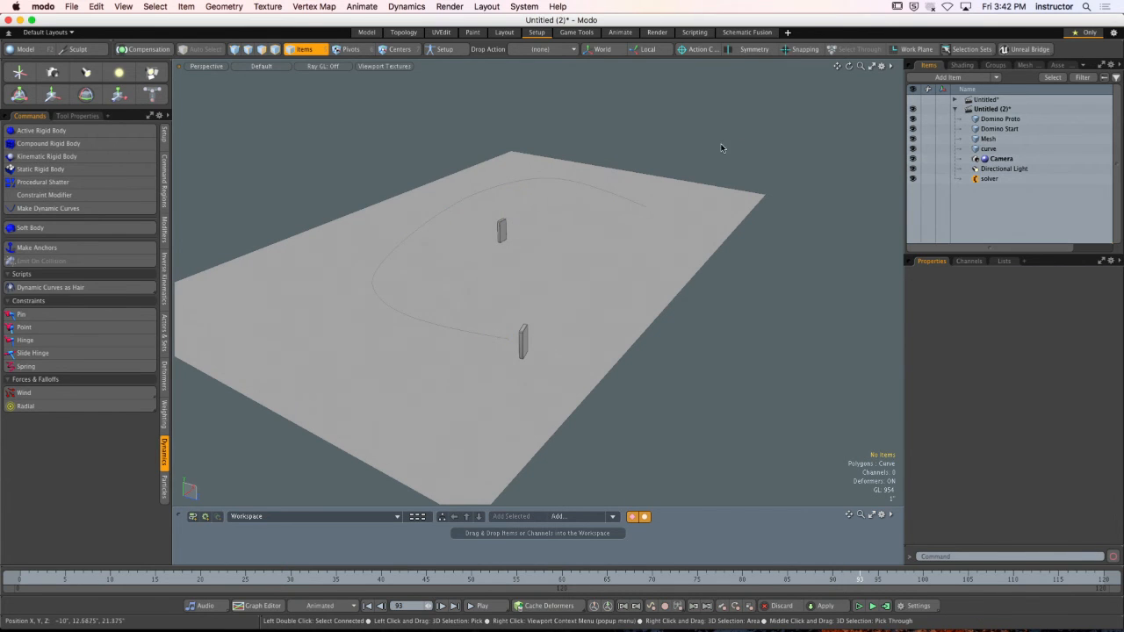
Identify the Domino Proto and Domino Start meshes in the scene and clear the selection.
{"action": "left_click", "coordinate": [999, 120]}
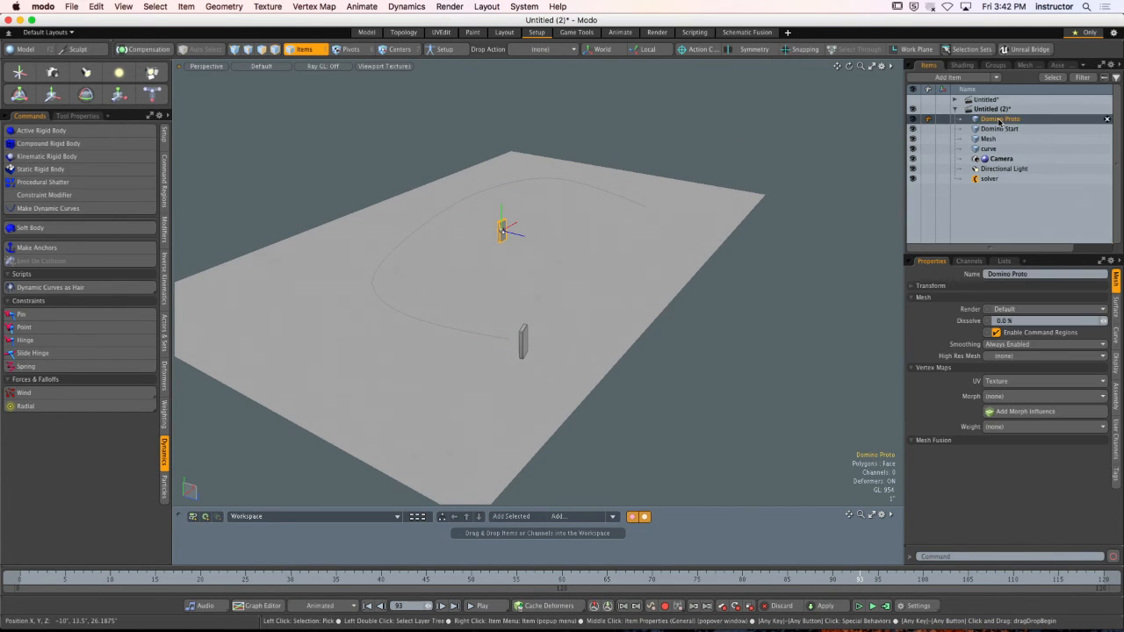
{"action": "left_click", "coordinate": [523, 341]}
{"action": "left_click", "coordinate": [501, 230]}
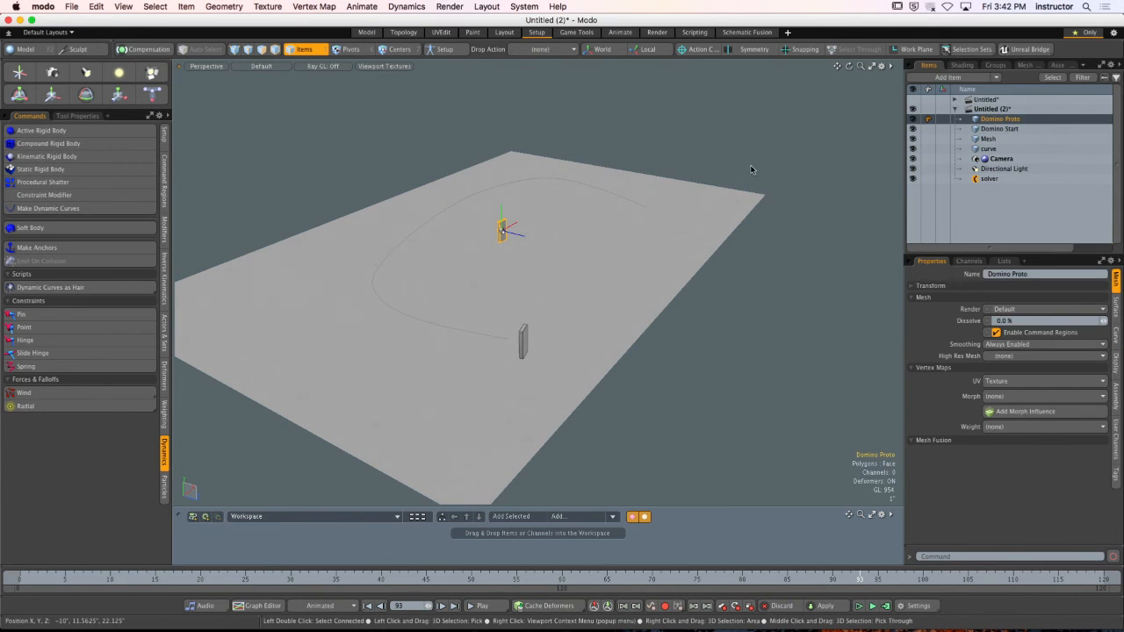
{"action": "left_click", "coordinate": [750, 160]}
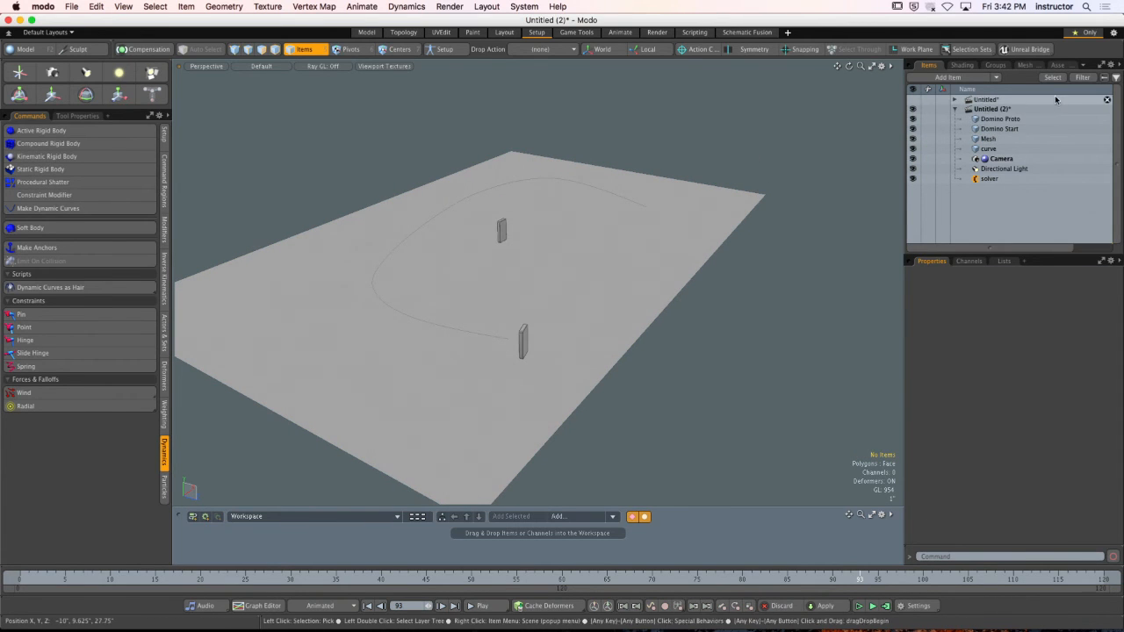
Add a Curve Particle Generator and a Replicator item to the scene.
{"action": "left_click", "coordinate": [995, 77]}
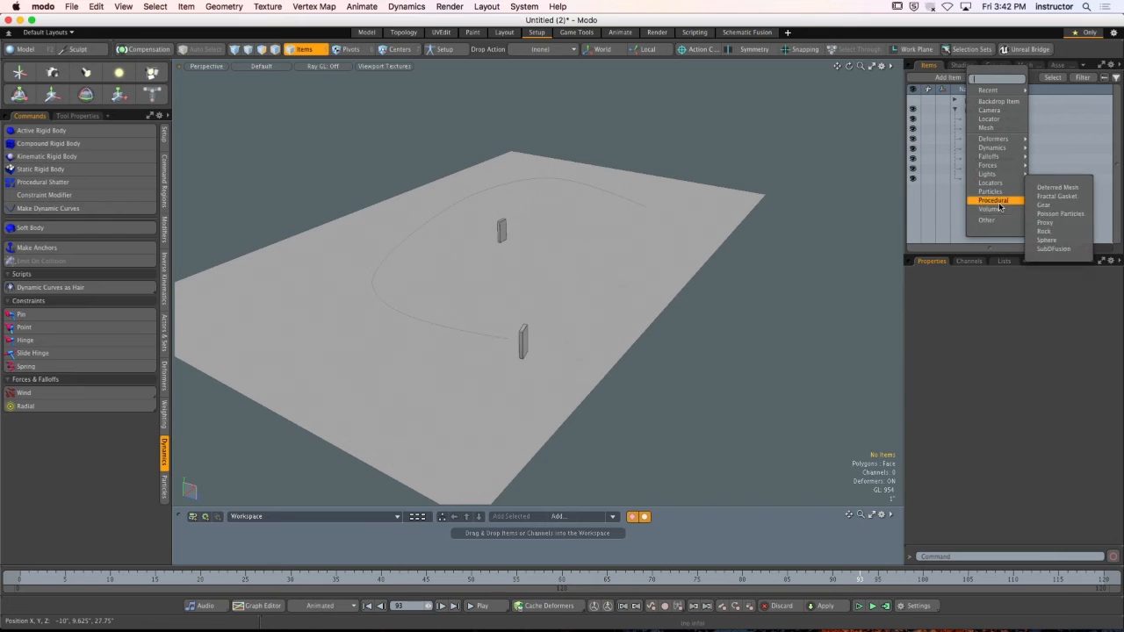
{"action": "mouse_move", "coordinate": [999, 191]}
{"action": "mouse_move", "coordinate": [1050, 191]}
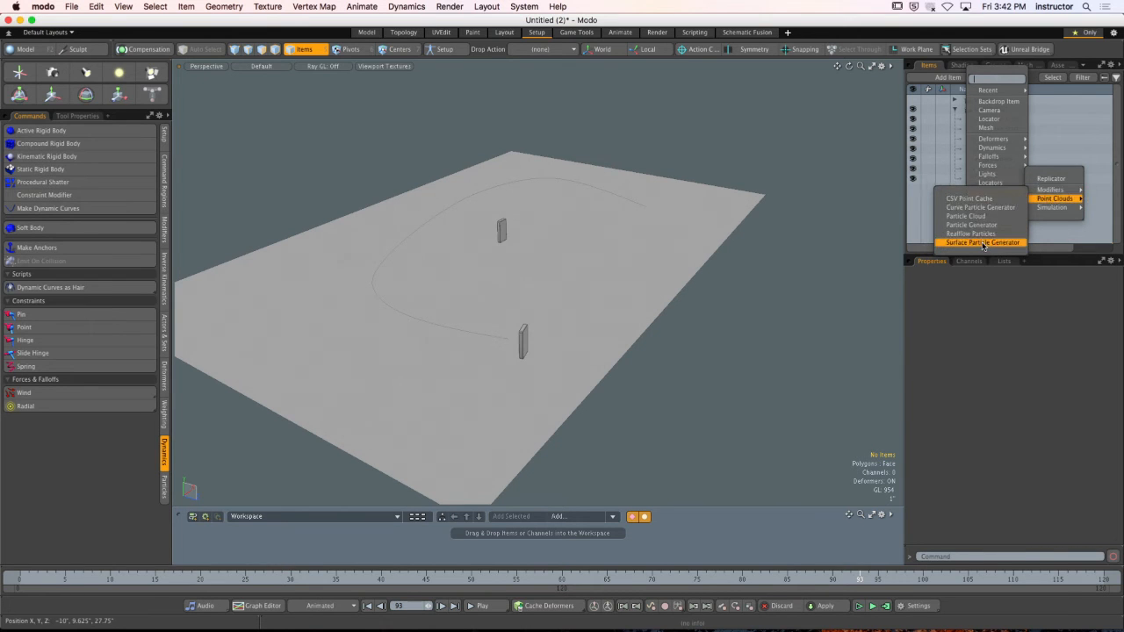
{"action": "left_click", "coordinate": [980, 208]}
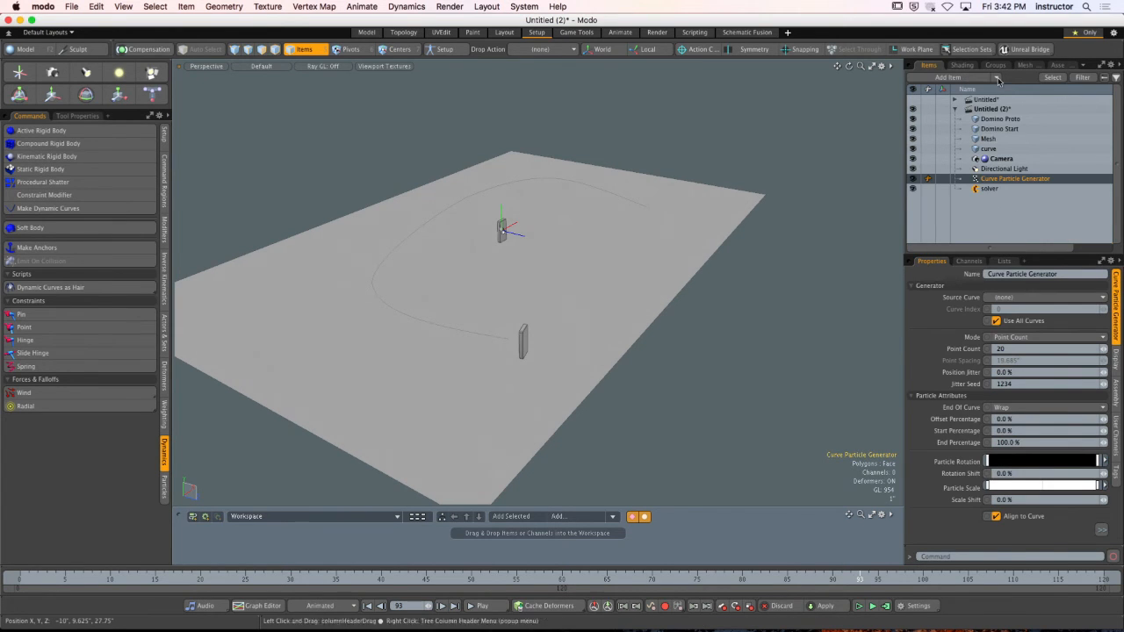
{"action": "left_click", "coordinate": [948, 77]}
{"action": "mouse_move", "coordinate": [995, 190]}
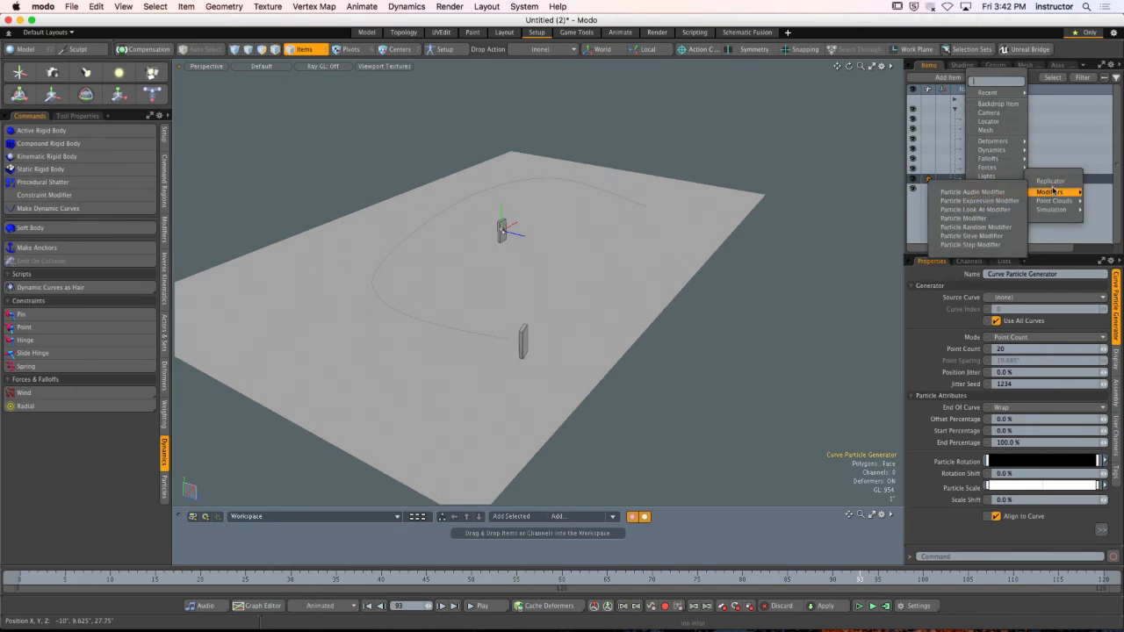
{"action": "left_click", "coordinate": [996, 211]}
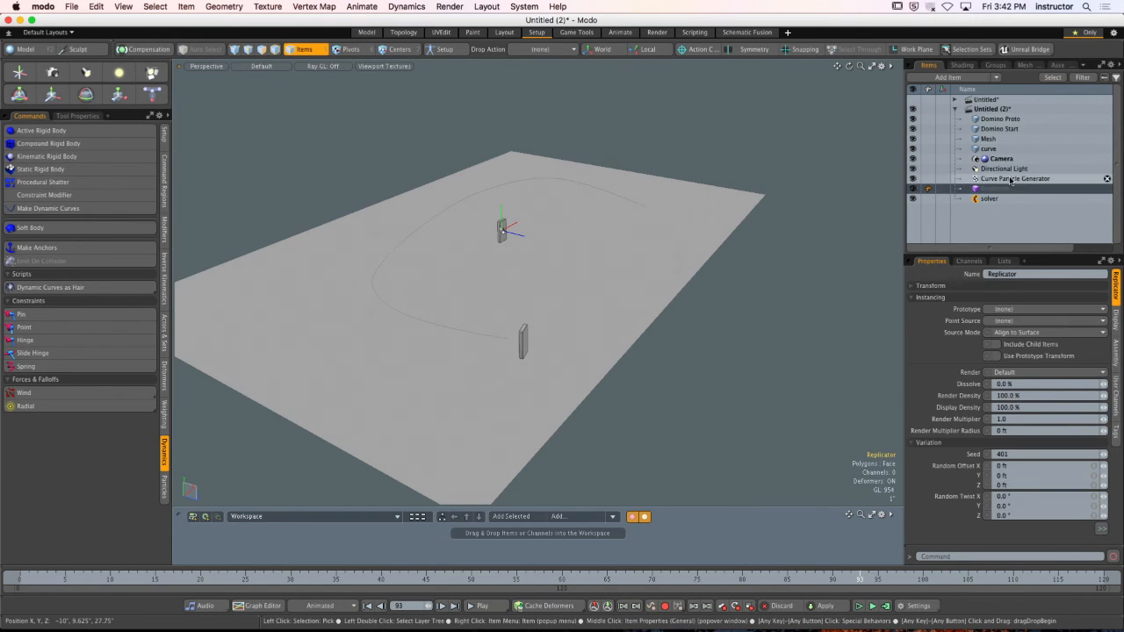
Set the Curve Particle Generator's source curve to curve.
{"action": "left_click", "coordinate": [1010, 178]}
{"action": "left_click", "coordinate": [1018, 298]}
{"action": "left_click", "coordinate": [1021, 310]}
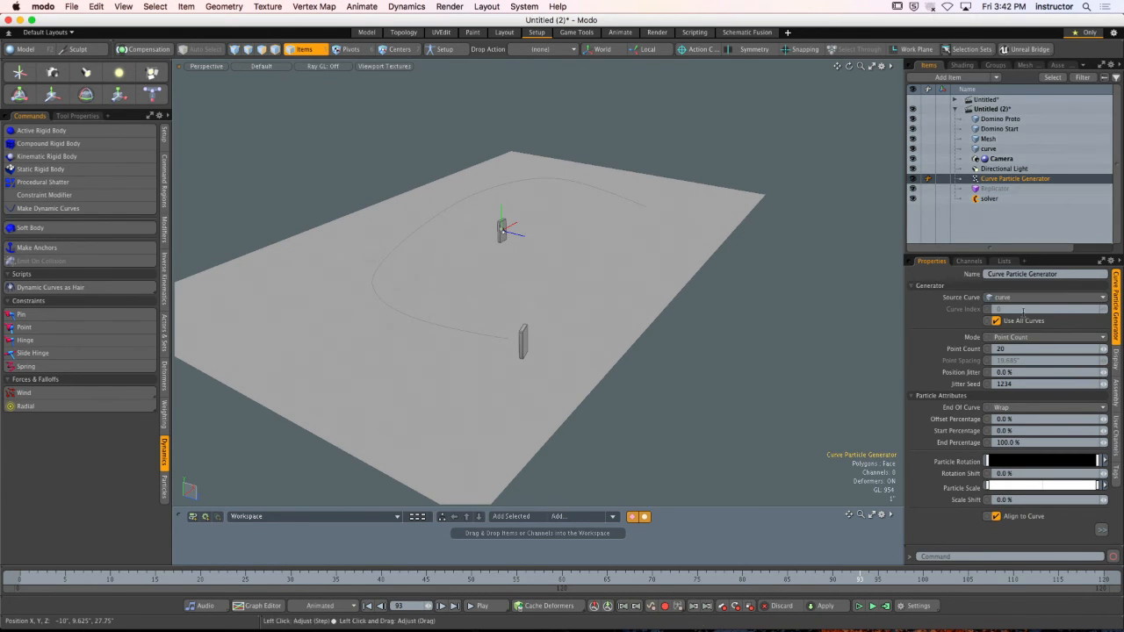
Set the Replicator's prototype to Domino Proto and its point source to Curve Particle Generator.
{"action": "left_click", "coordinate": [995, 188]}
{"action": "left_click", "coordinate": [1002, 311]}
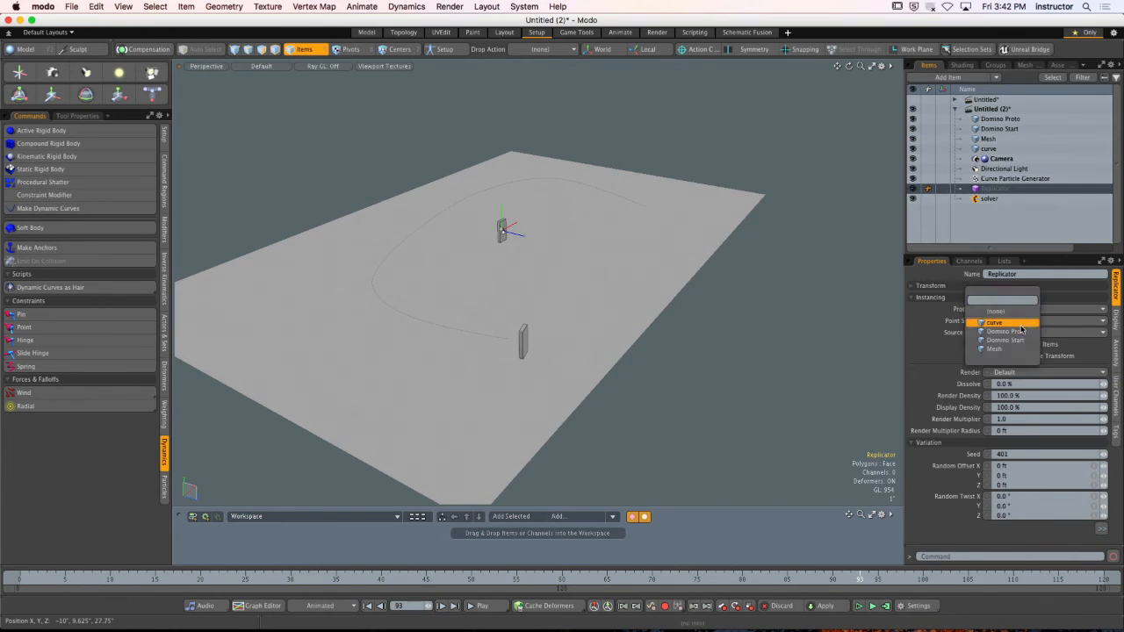
{"action": "left_click", "coordinate": [1026, 331]}
{"action": "left_click", "coordinate": [1026, 322]}
{"action": "left_click", "coordinate": [1041, 333]}
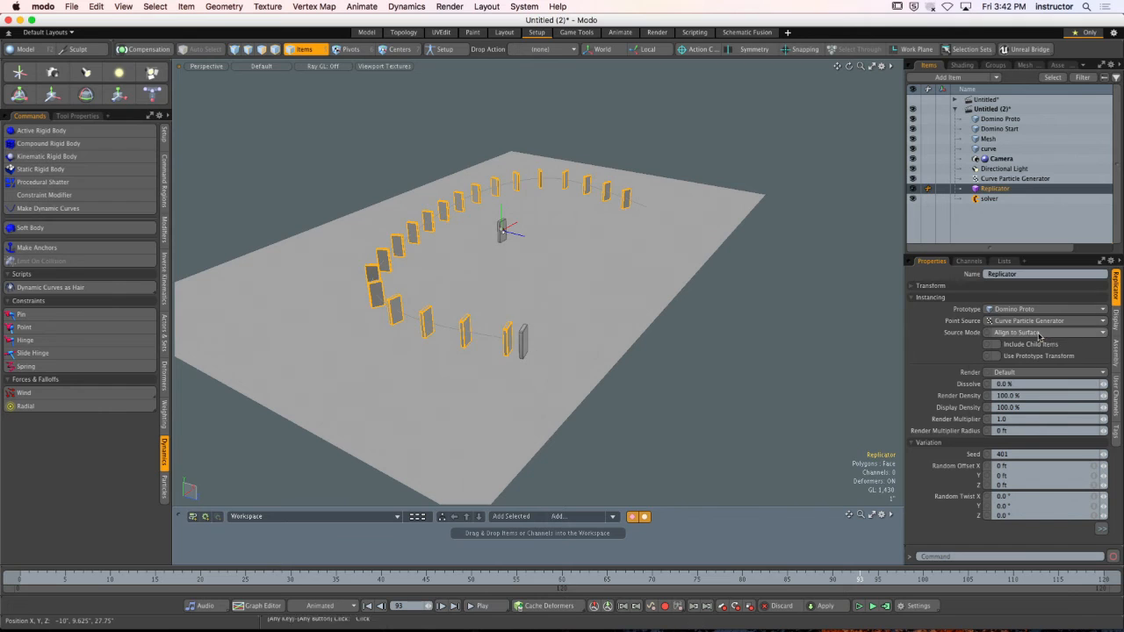
Set the Curve Particle Generator's point count to 40 so the dominoes stand closer together along the curve.
{"action": "left_click", "coordinate": [757, 298]}
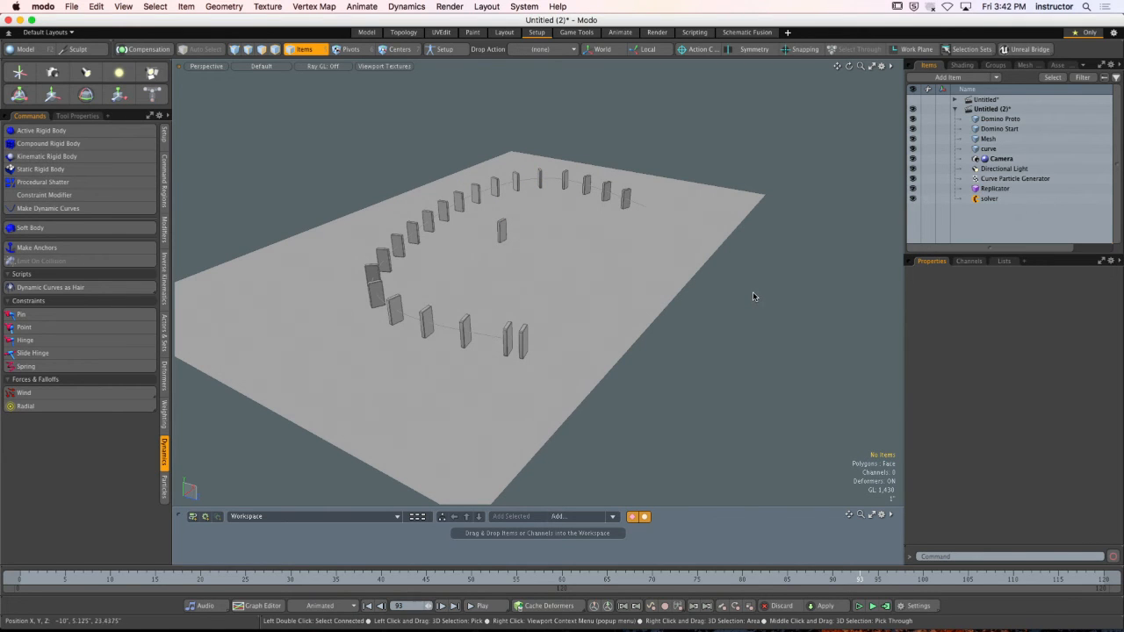
{"action": "left_click", "coordinate": [1000, 179]}
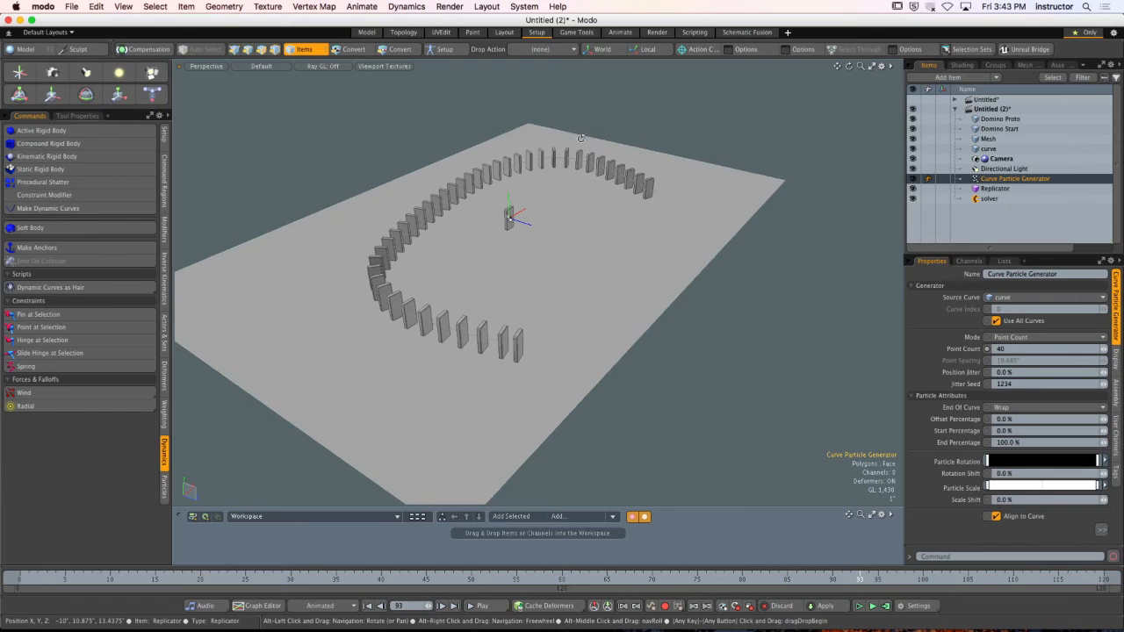
{"action": "left_click_drag", "start_coordinate": [581, 138], "coordinate": [562, 228], "text": "alt"}
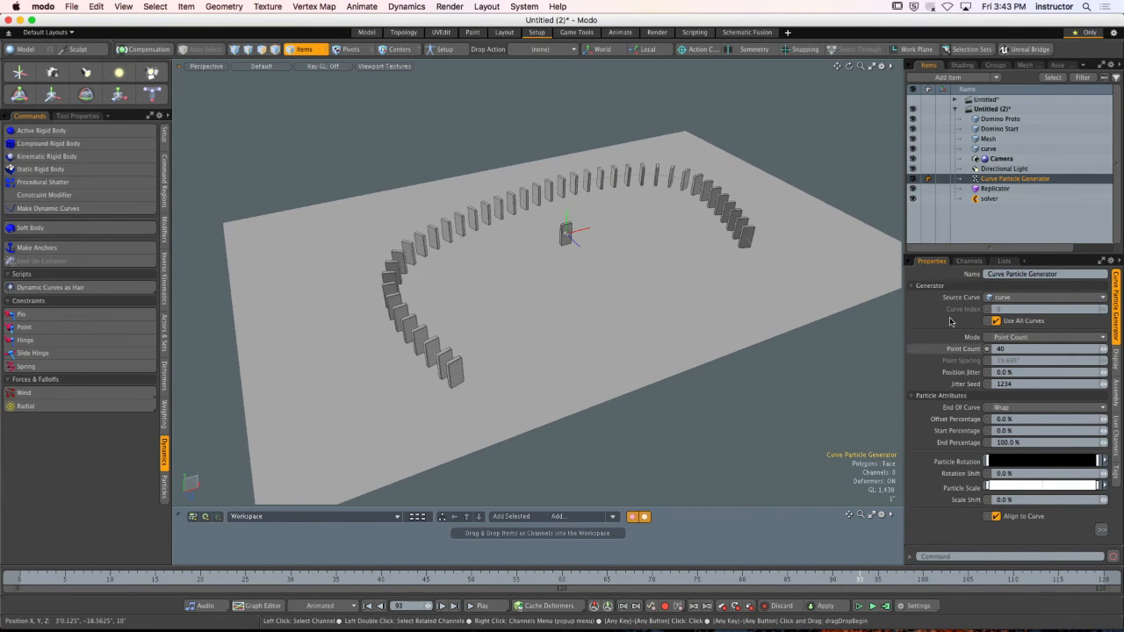
{"action": "left_click_drag", "start_coordinate": [980, 252], "coordinate": [979, 240]}
Freeze the Replicator so that its replicated dominoes become individual mesh instances.
{"action": "left_click", "coordinate": [995, 187]}
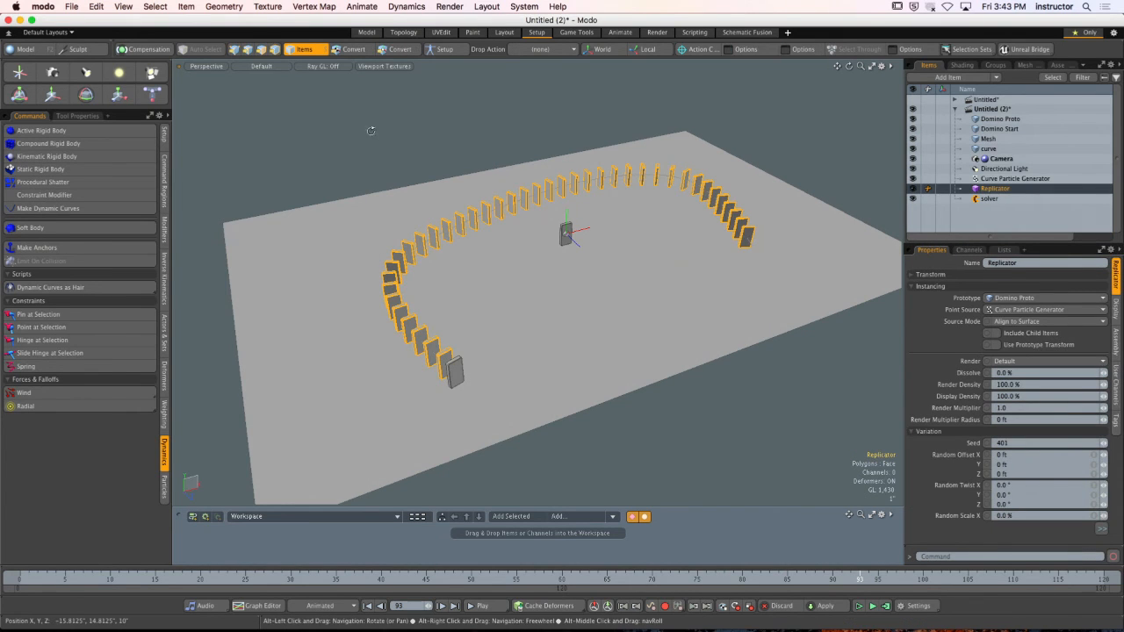
{"action": "left_click_drag", "start_coordinate": [372, 131], "coordinate": [427, 135], "text": "alt"}
{"action": "left_click", "coordinate": [188, 6]}
{"action": "mouse_move", "coordinate": [158, 7]}
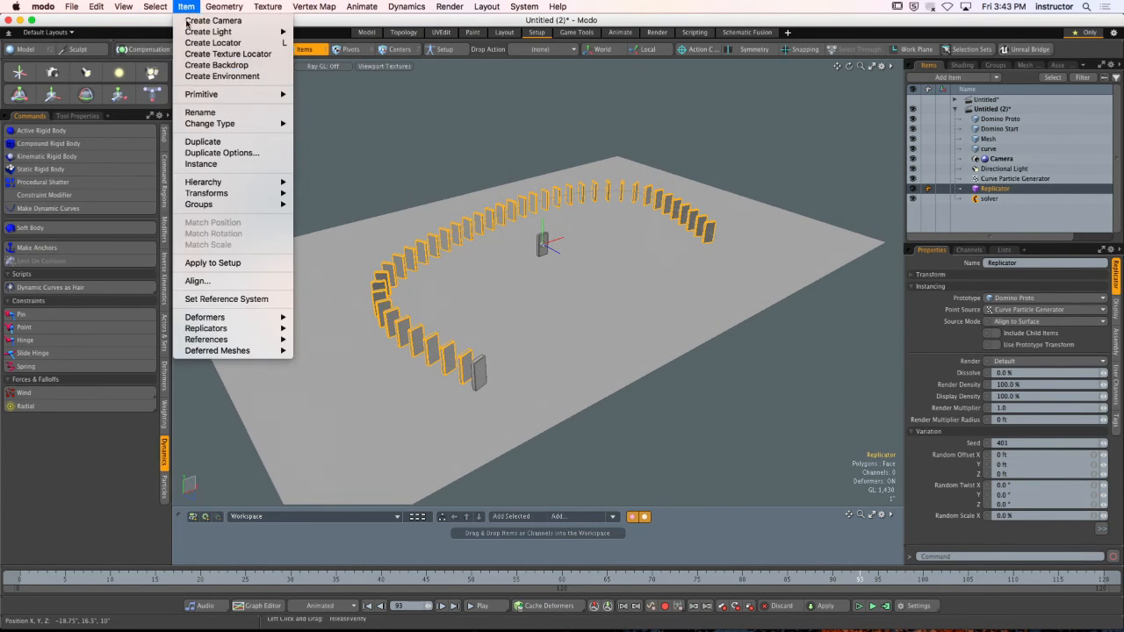
{"action": "mouse_move", "coordinate": [203, 337]}
{"action": "mouse_move", "coordinate": [237, 329]}
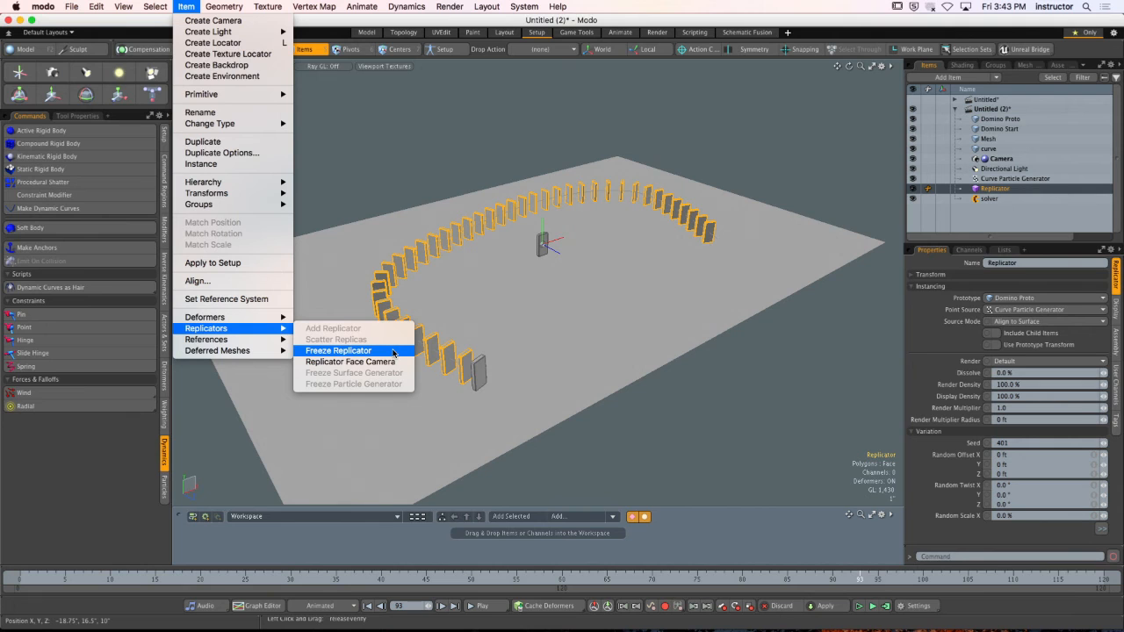
{"action": "left_click", "coordinate": [392, 351]}
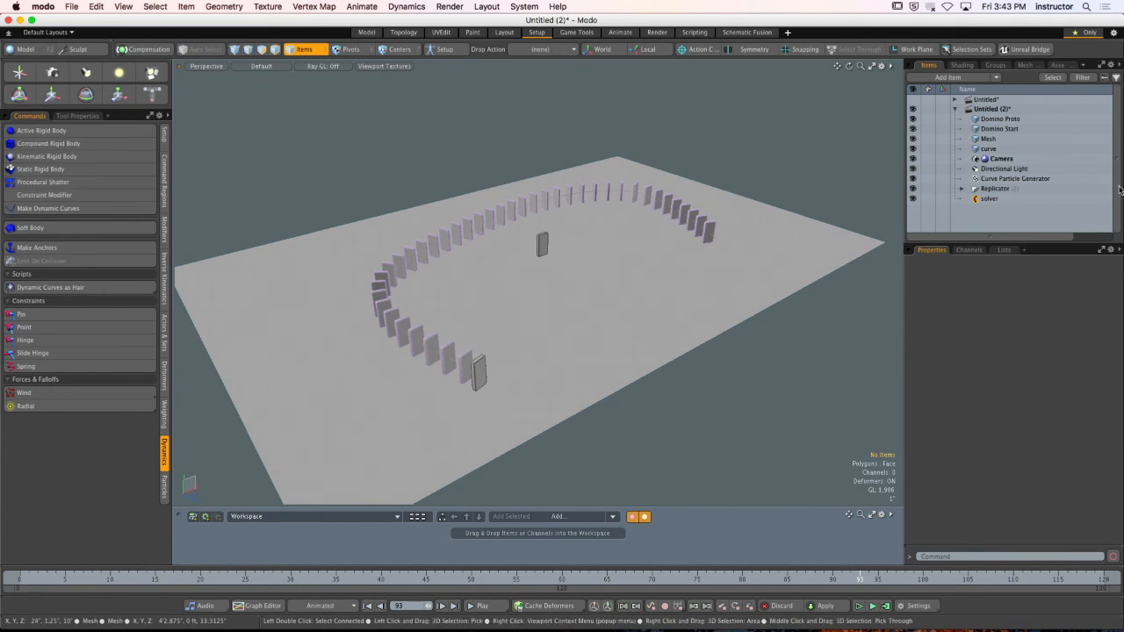
Expand the frozen Replicator group and inspect its first Domino Proto instance.
{"action": "left_click", "coordinate": [996, 189]}
{"action": "left_click", "coordinate": [962, 190]}
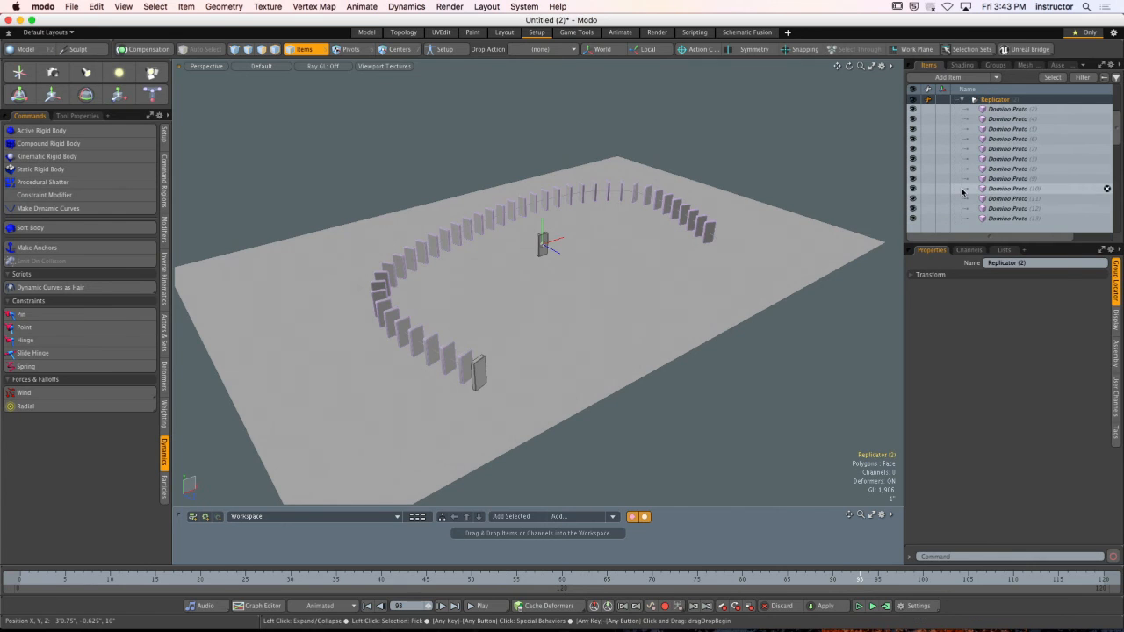
{"action": "mouse_move", "coordinate": [1118, 116]}
{"action": "left_mouse_down"}
{"action": "mouse_move", "coordinate": [1118, 130]}
{"action": "mouse_move", "coordinate": [1119, 103]}
{"action": "left_mouse_up"}
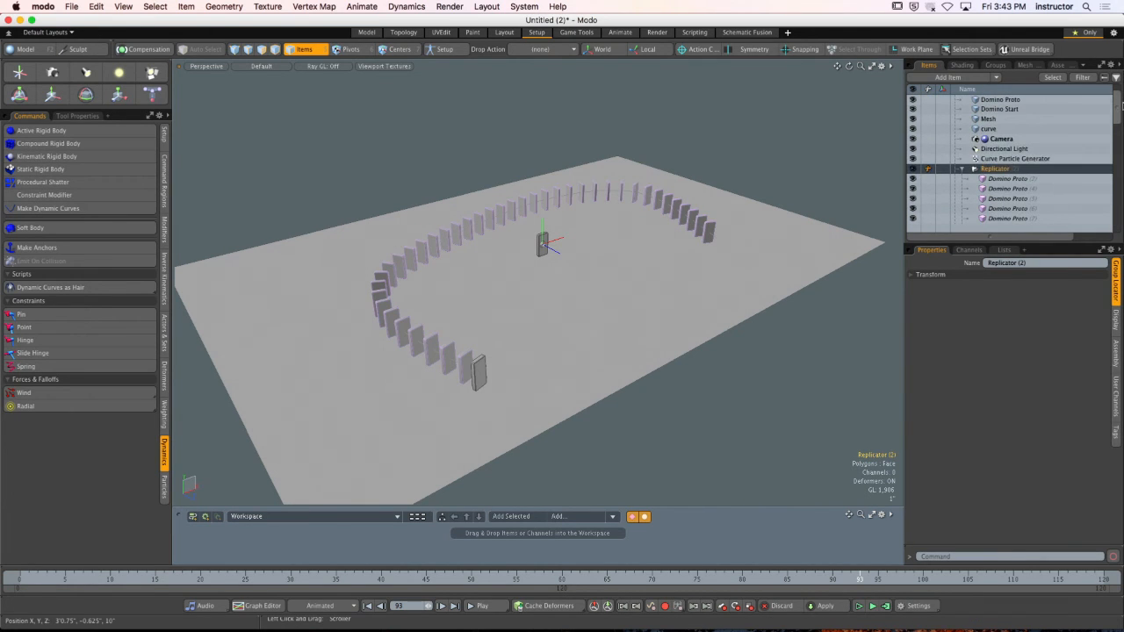
{"action": "left_click", "coordinate": [1009, 181]}
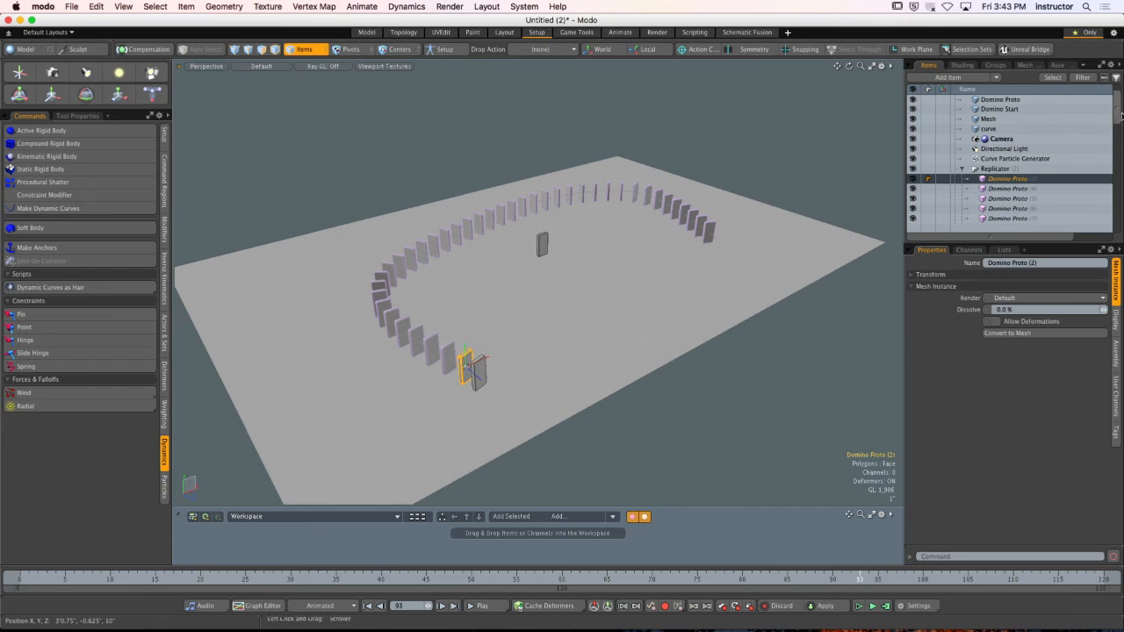
Make the original Domino Proto mesh an active rigid body and check the dynamics on its first instance.
{"action": "left_click", "coordinate": [1105, 100]}
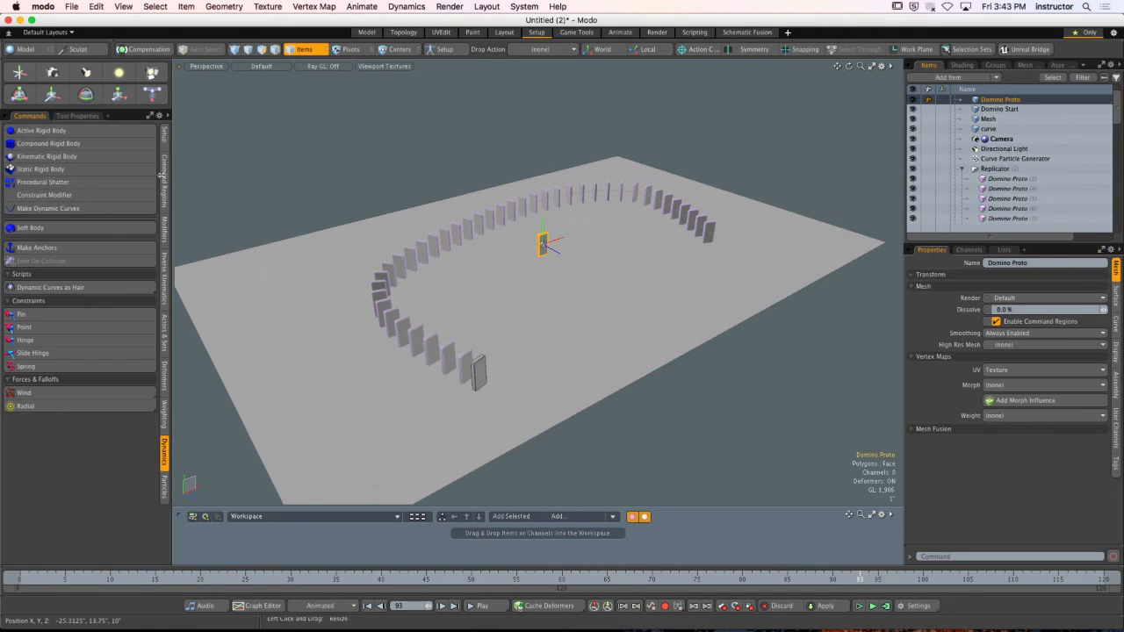
{"action": "left_click", "coordinate": [97, 131]}
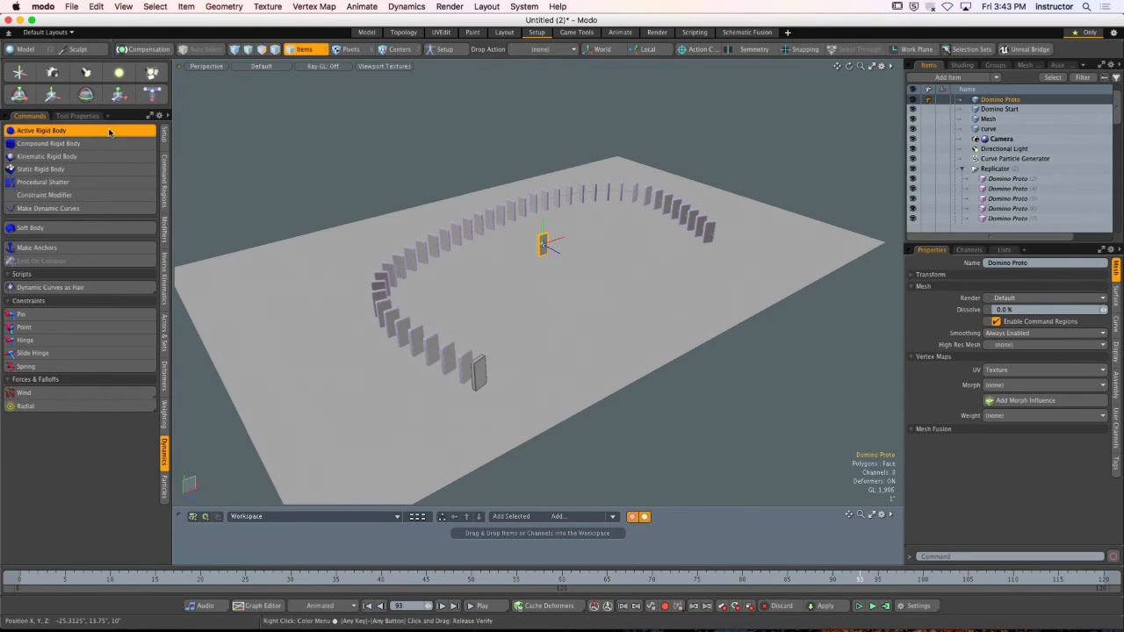
{"action": "left_click", "coordinate": [1016, 179]}
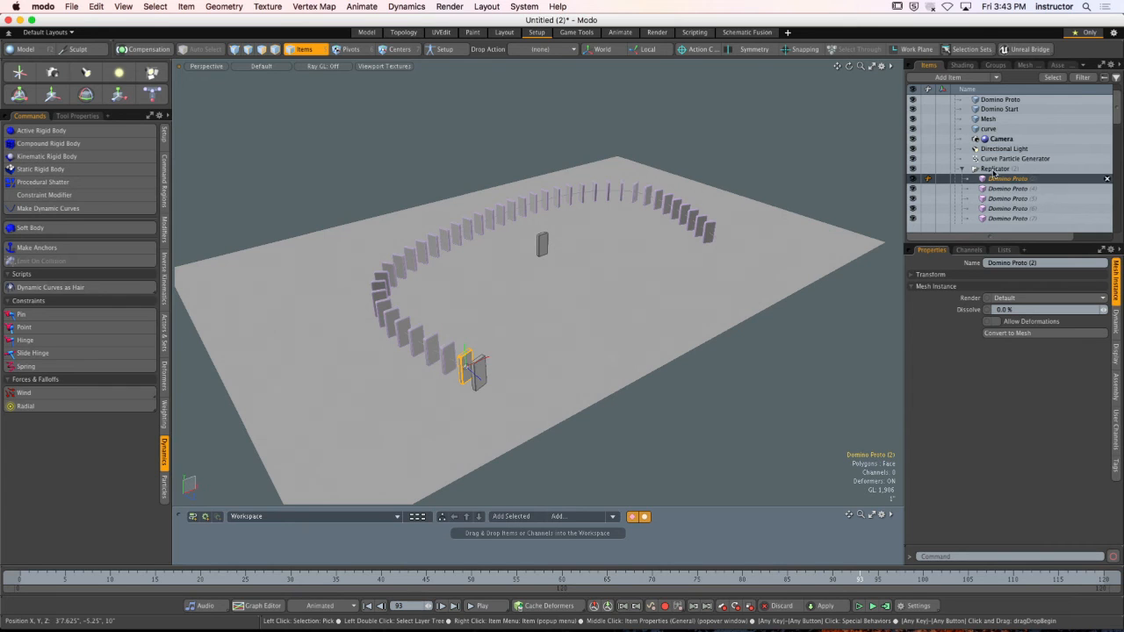
Hide the original Domino Proto mesh and test-run the dynamics simulation.
{"action": "left_click", "coordinate": [928, 101]}
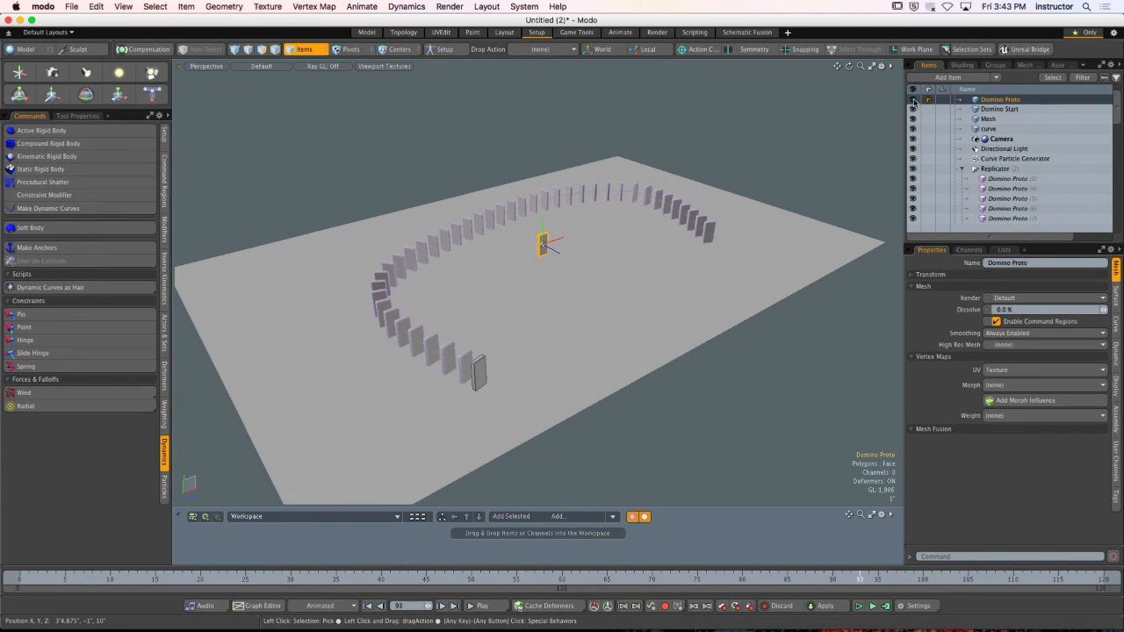
{"action": "left_click", "coordinate": [912, 100]}
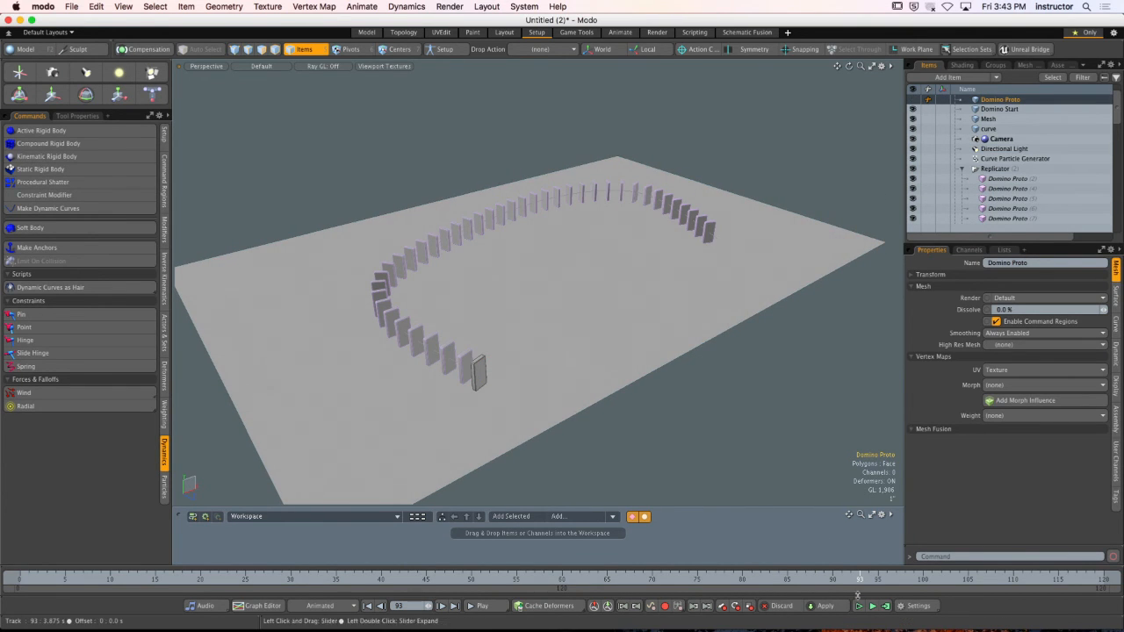
{"action": "left_click", "coordinate": [859, 606]}
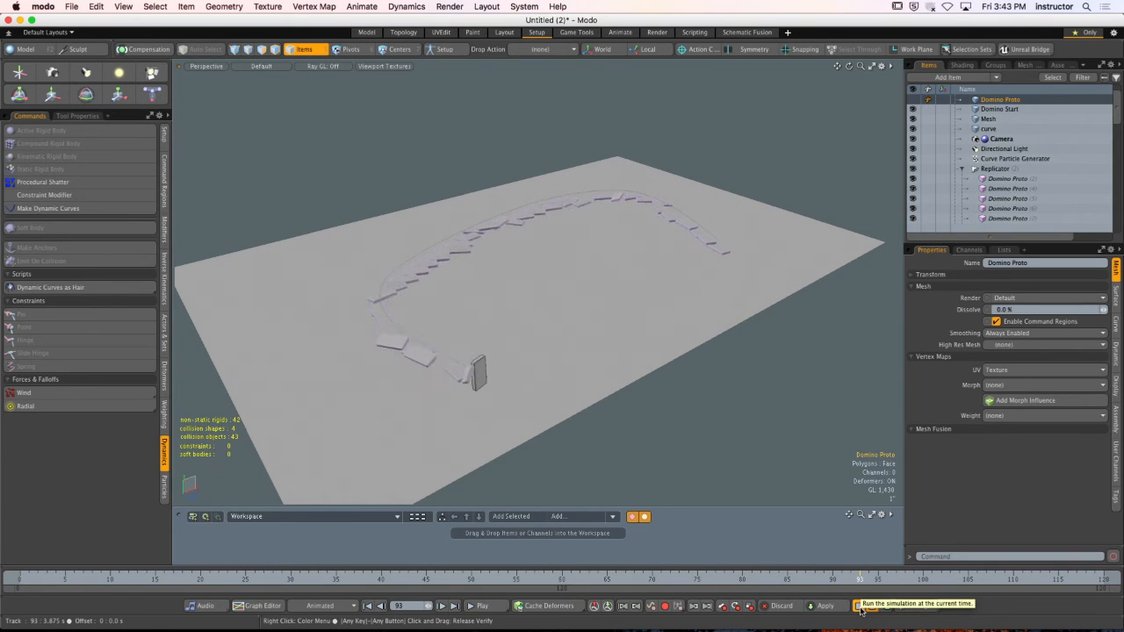
{"action": "left_click", "coordinate": [860, 608]}
Select the Domino Start mesh and show its full dynamics properties.
{"action": "left_click", "coordinate": [598, 428]}
{"action": "left_click_drag", "start_coordinate": [598, 428], "coordinate": [555, 368], "text": "alt"}
{"action": "left_click", "coordinate": [536, 344]}
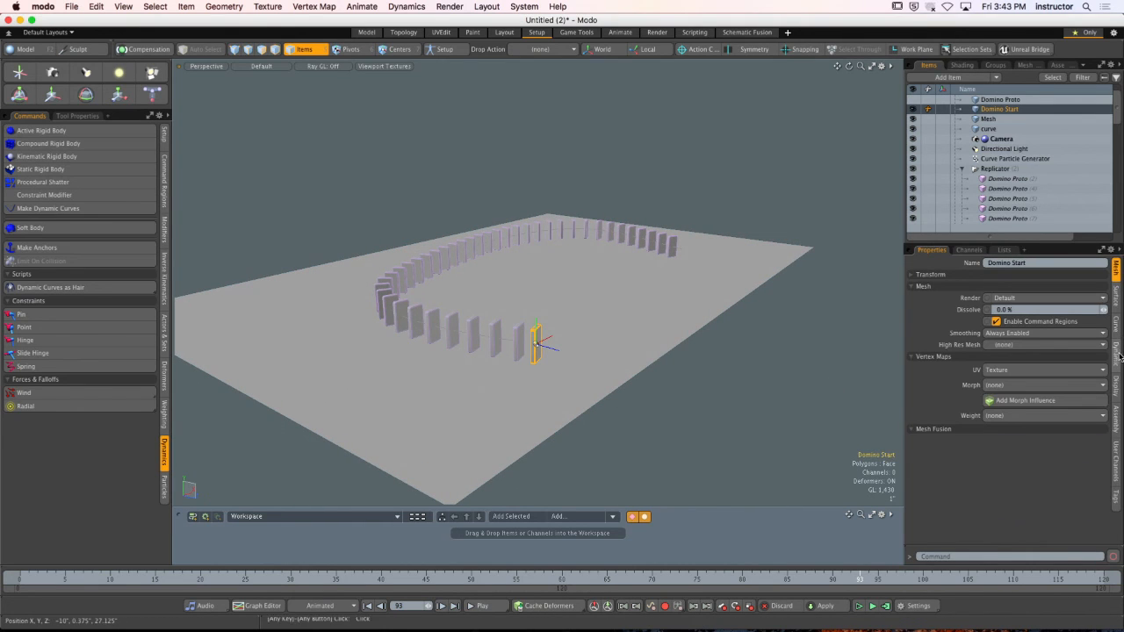
{"action": "left_click", "coordinate": [1116, 351]}
{"action": "left_click_drag", "start_coordinate": [1010, 244], "coordinate": [1010, 159]}
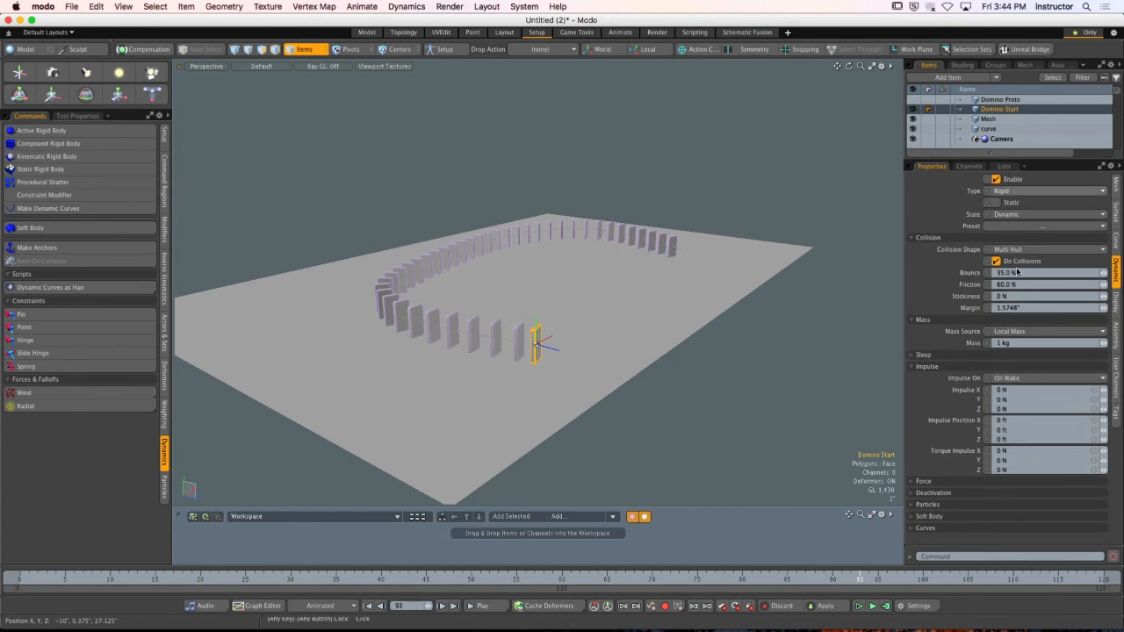
Try a Z impulse of 1 N on Domino Start and run the simulation.
{"action": "left_click", "coordinate": [1015, 407]}
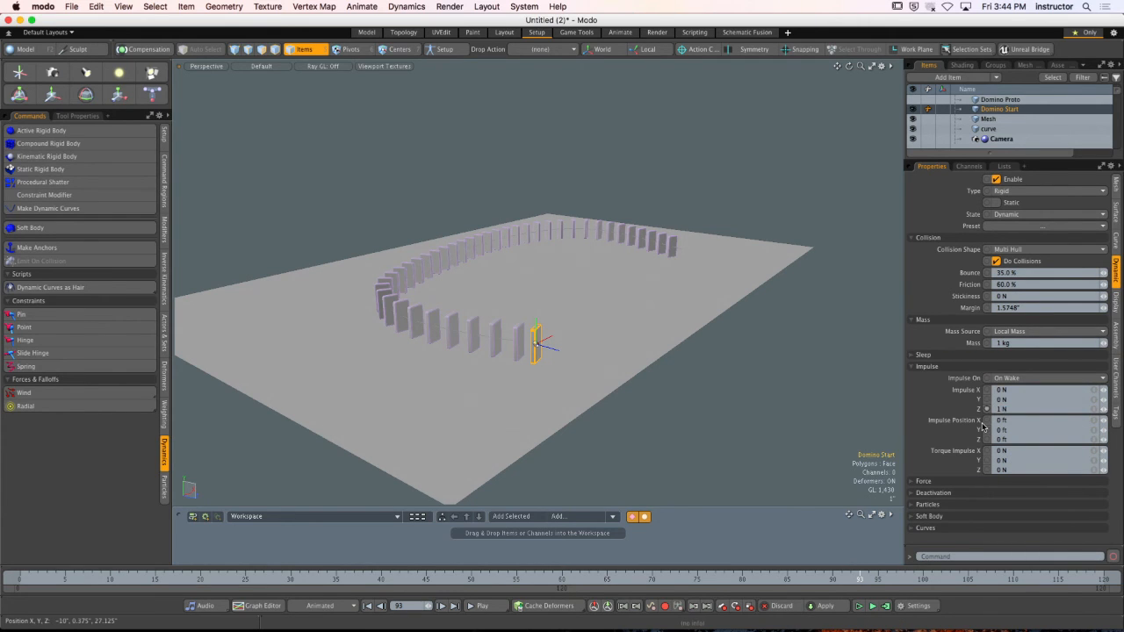
{"action": "left_click", "coordinate": [859, 606]}
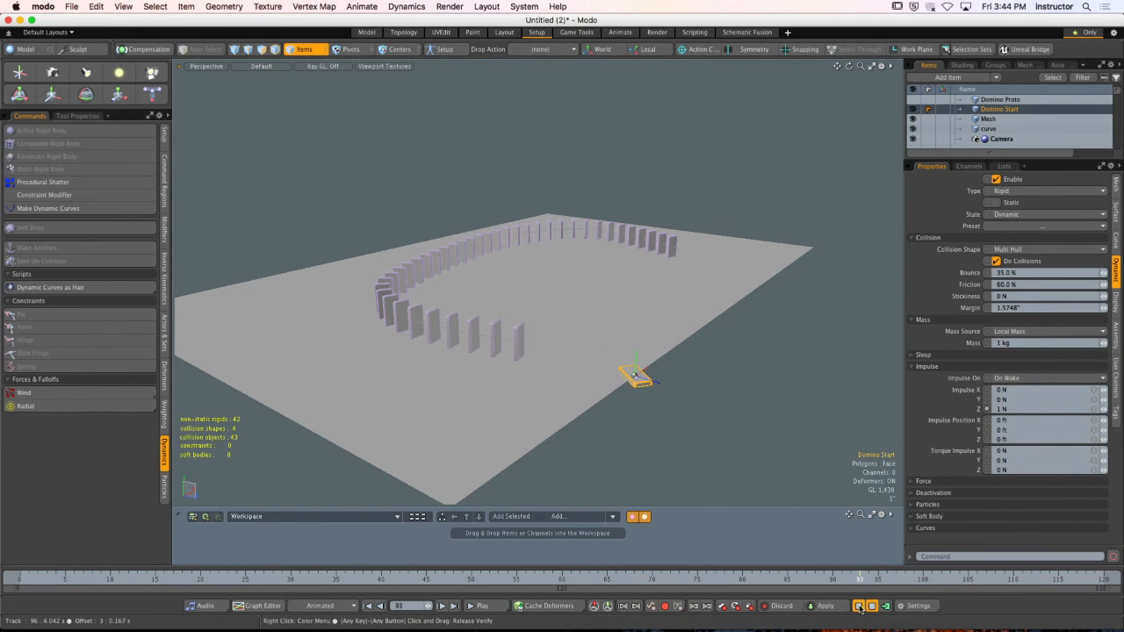
{"action": "left_click", "coordinate": [859, 606]}
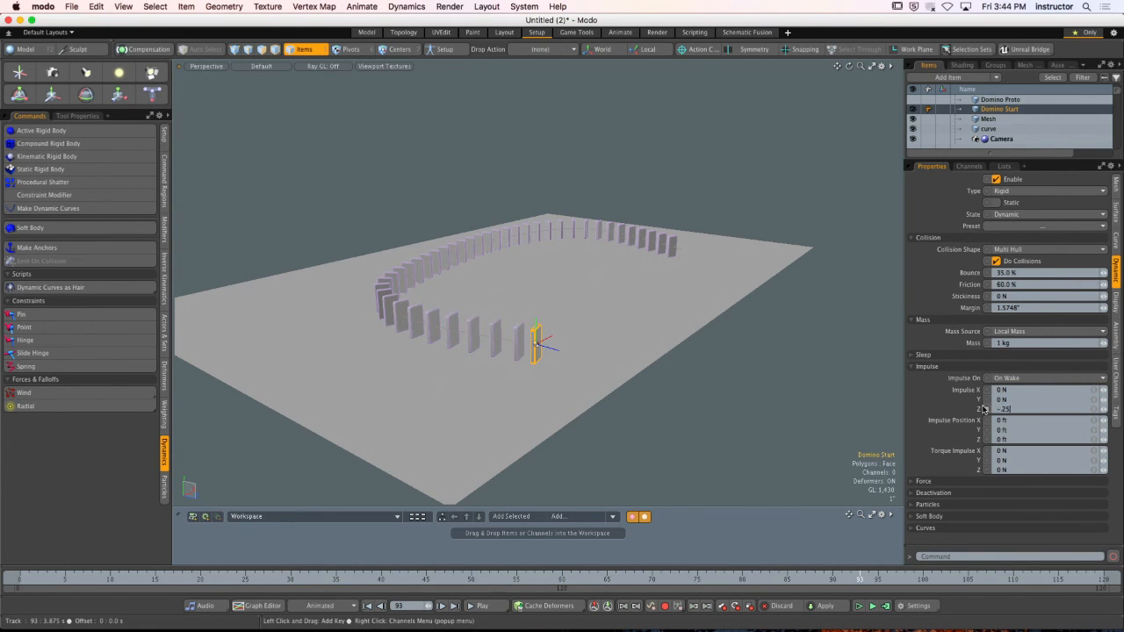
Set Domino Start's Z impulse to -0.25 N and run the simulation several times to check the toppling.
{"action": "left_click", "coordinate": [859, 607]}
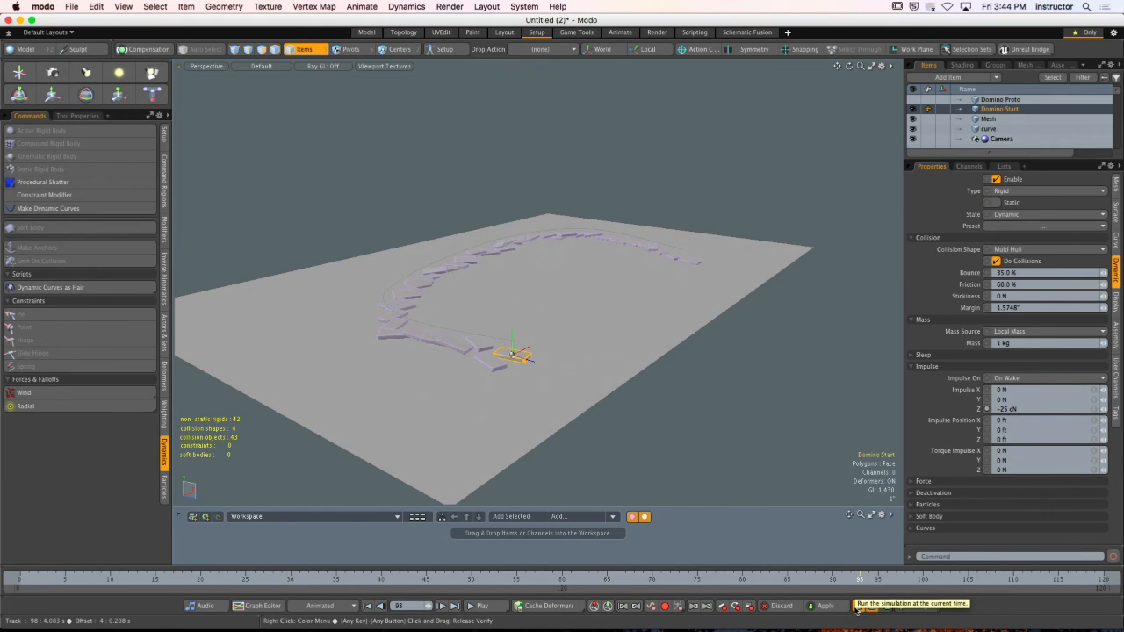
{"action": "left_click", "coordinate": [858, 607]}
{"action": "left_click", "coordinate": [858, 607]}
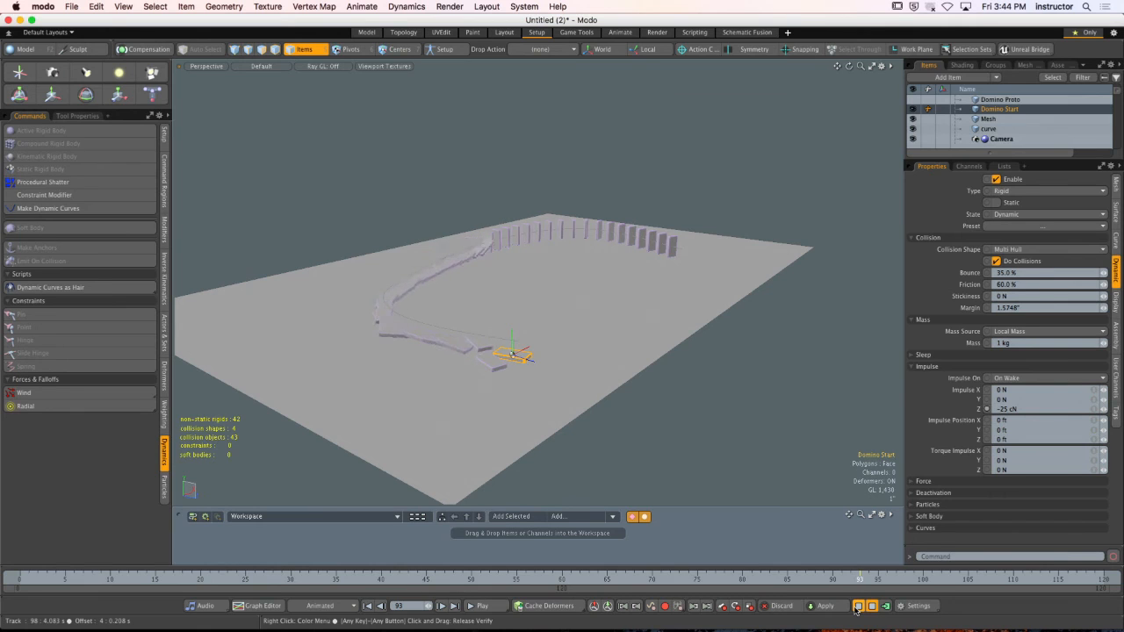
{"action": "left_click", "coordinate": [858, 607]}
{"action": "left_click", "coordinate": [859, 606]}
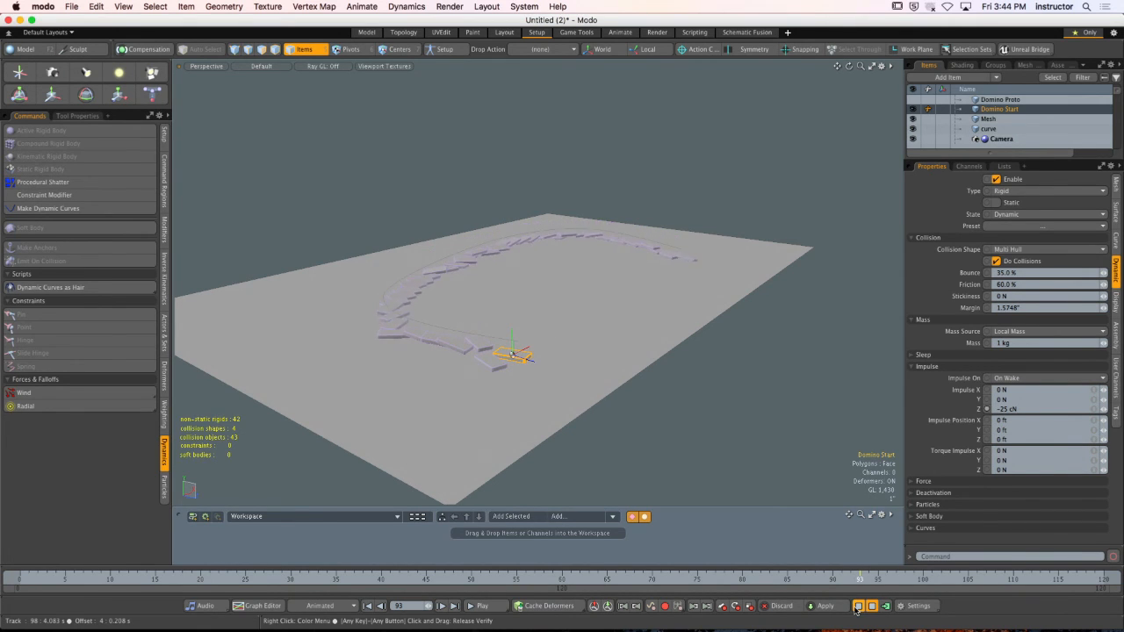
{"action": "left_click", "coordinate": [858, 607]}
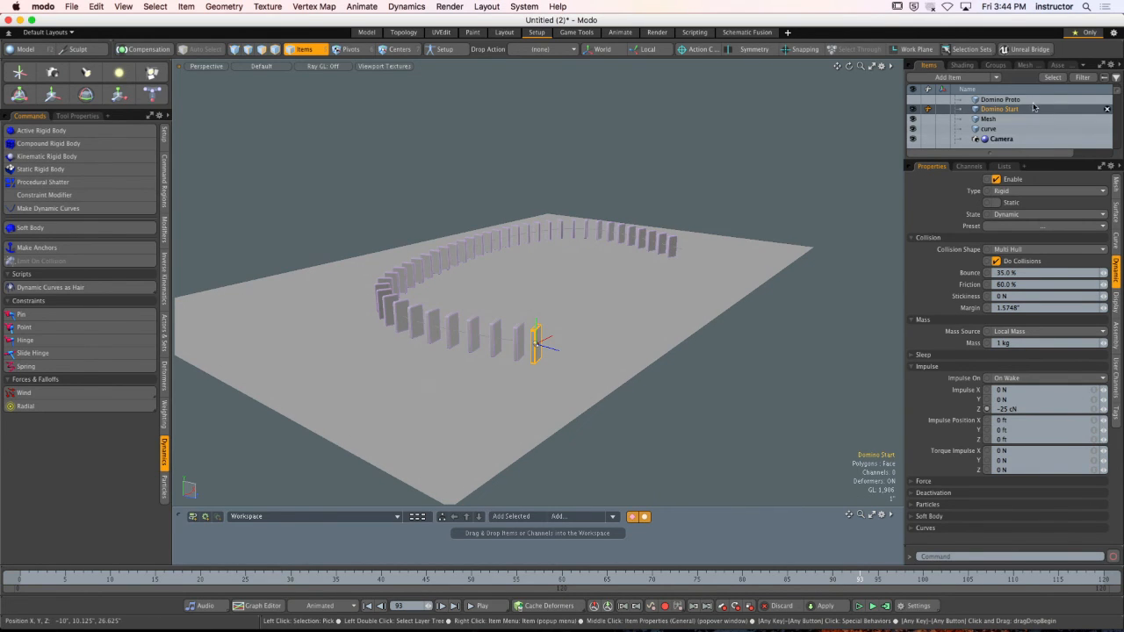
Set Domino Proto's mass to 4.5359 kg and rerun the simulation to check how the heavier dominoes fall.
{"action": "left_click", "coordinate": [1000, 100]}
{"action": "left_click", "coordinate": [1014, 331]}
{"action": "left_click", "coordinate": [1009, 334]}
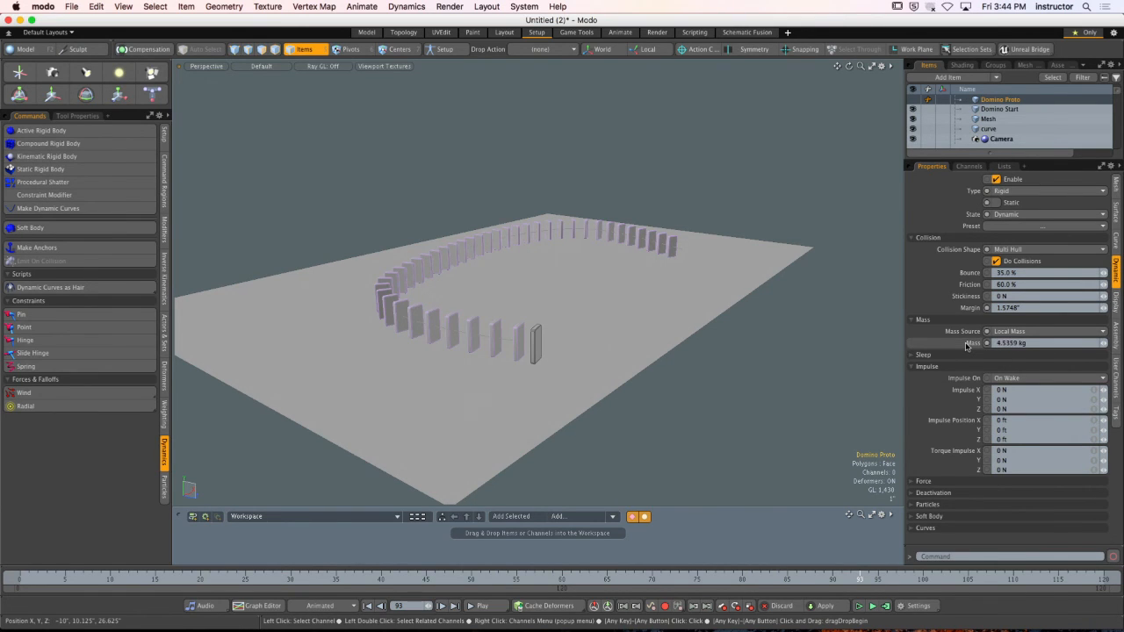
{"action": "left_click", "coordinate": [859, 606]}
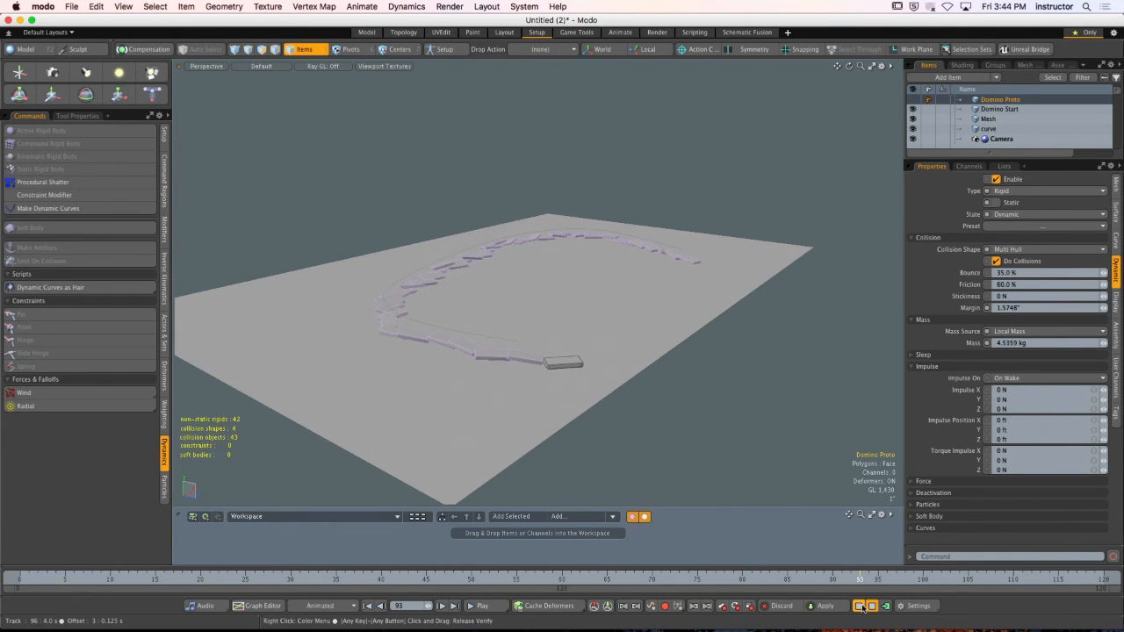
{"action": "left_click", "coordinate": [860, 606]}
{"action": "left_click", "coordinate": [858, 606]}
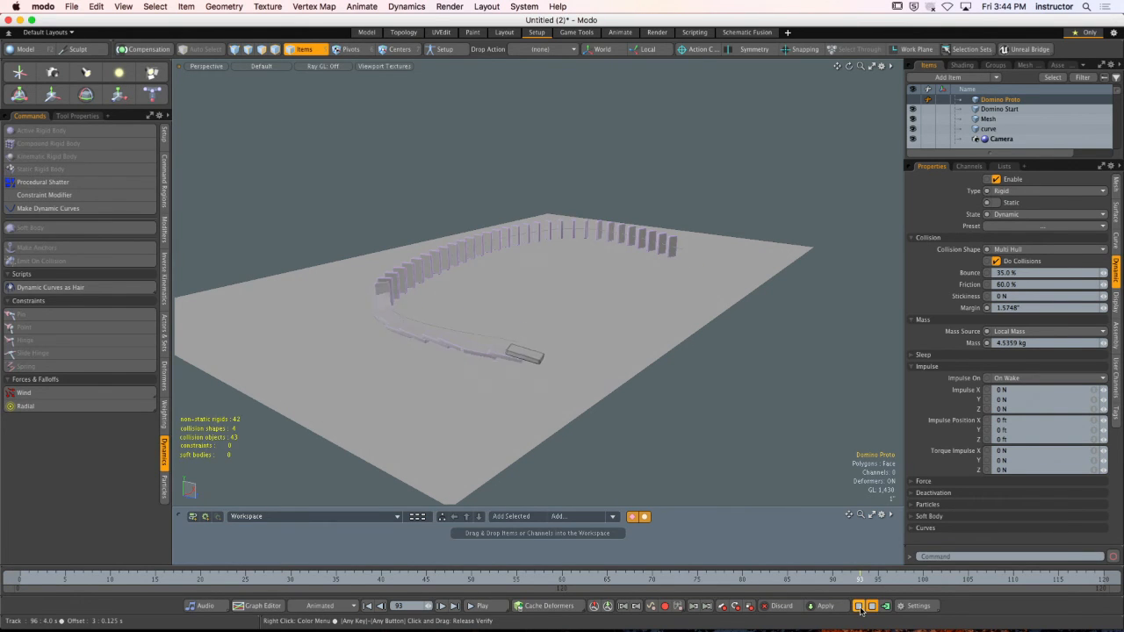
{"action": "left_click", "coordinate": [860, 605]}
{"action": "left_click", "coordinate": [859, 606]}
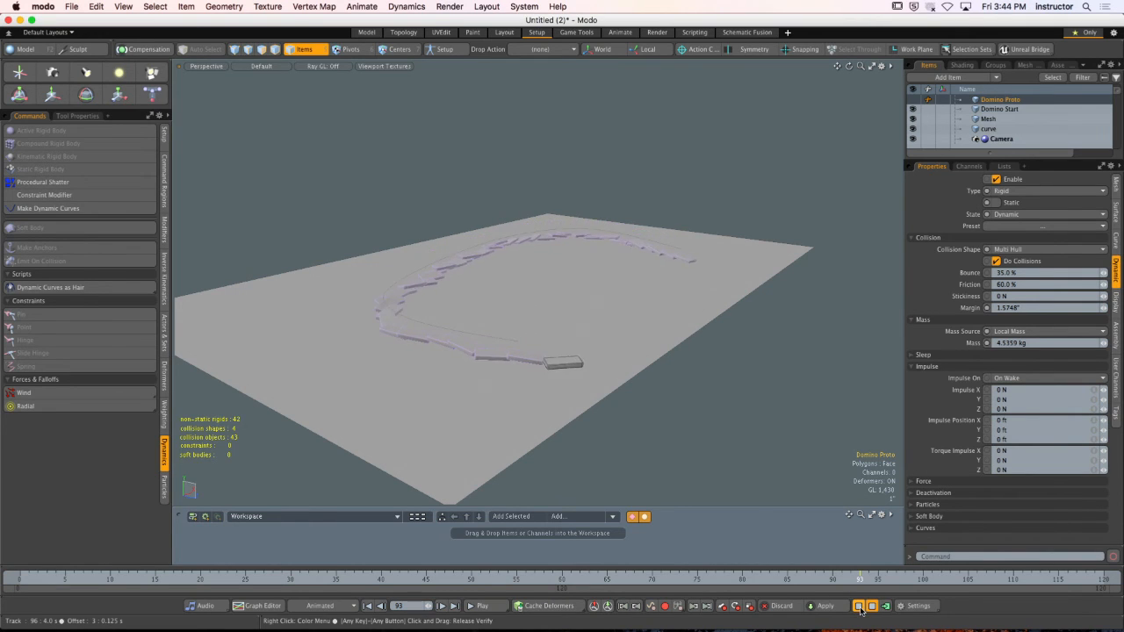
{"action": "left_click", "coordinate": [859, 606]}
Test Domino Start's friction at 0 % and at 80 %, running the simulation after each change and keeping 80 %.
{"action": "left_click", "coordinate": [828, 452]}
{"action": "left_click", "coordinate": [536, 344]}
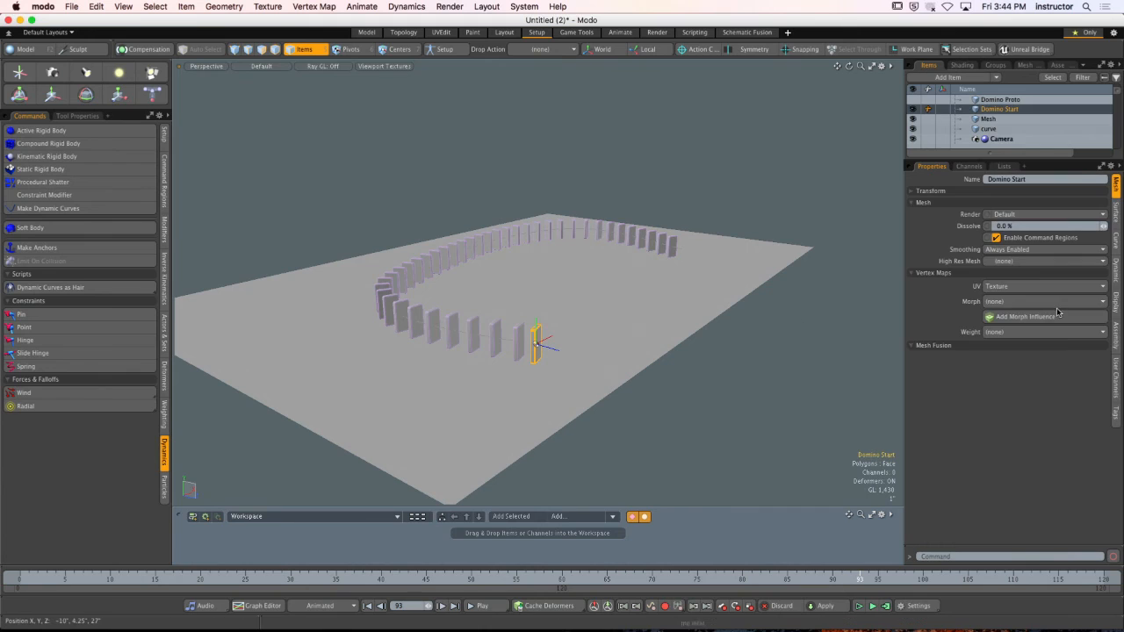
{"action": "left_click", "coordinate": [1116, 264]}
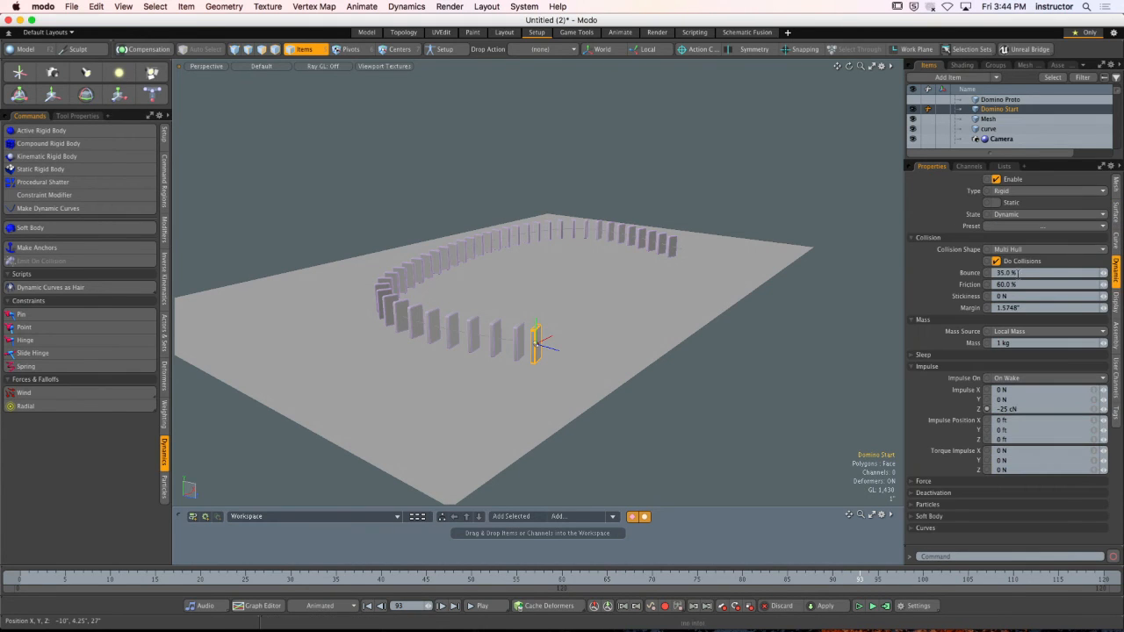
{"action": "left_click", "coordinate": [1021, 285]}
{"action": "type", "text": "0"}
{"action": "key", "text": "Return"}
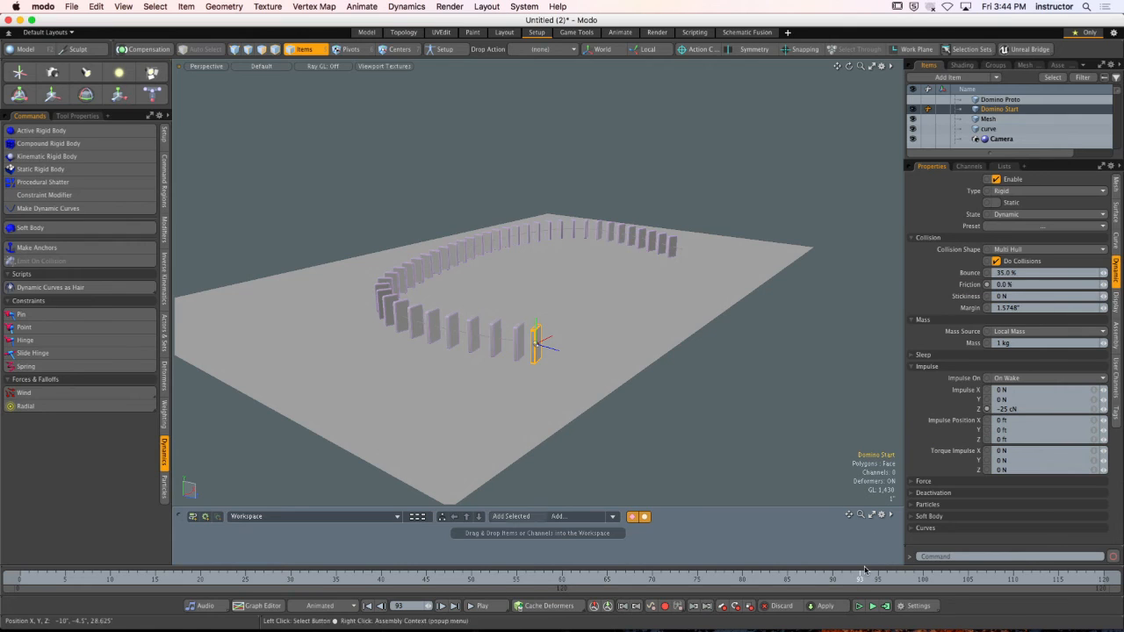
{"action": "left_click", "coordinate": [858, 606]}
{"action": "left_click", "coordinate": [858, 607]}
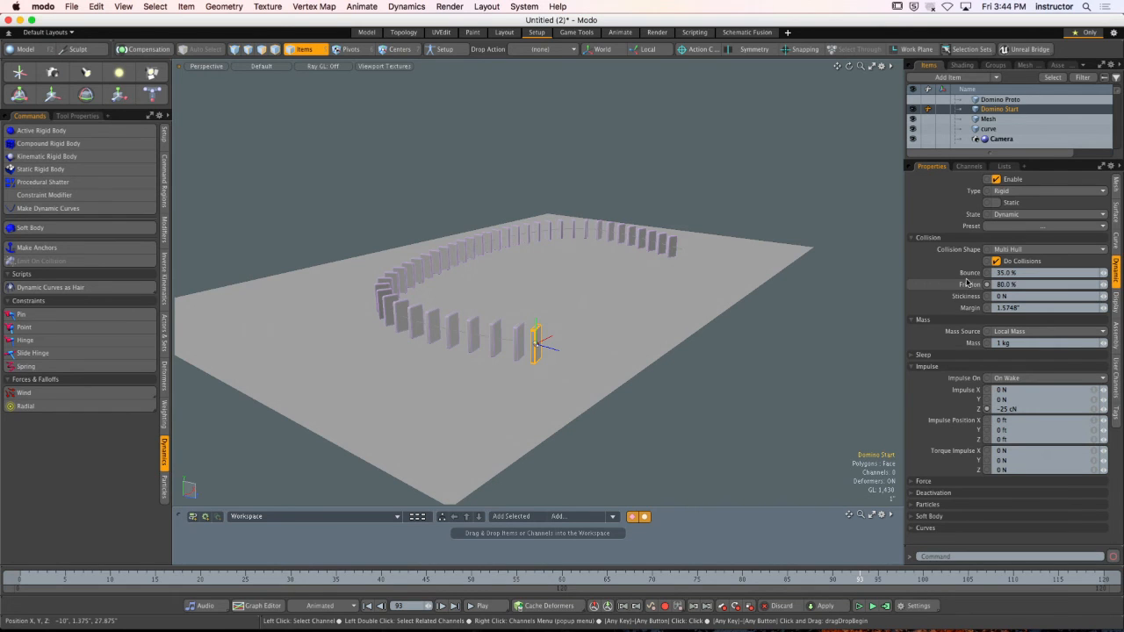
{"action": "left_click", "coordinate": [858, 605]}
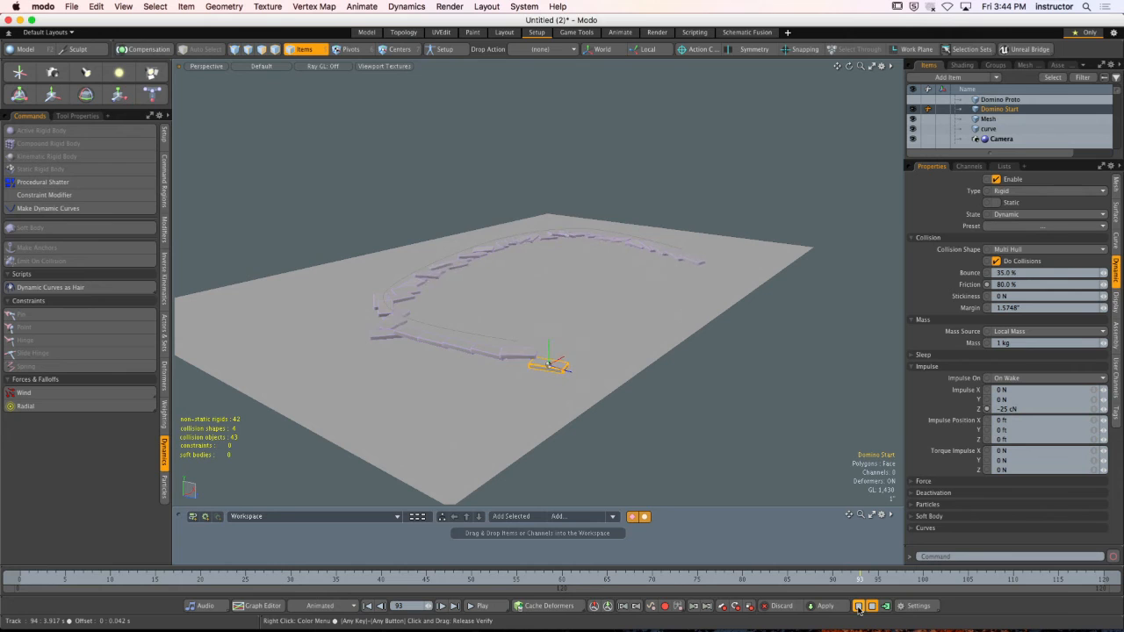
{"action": "left_click", "coordinate": [859, 606]}
Select the range of domino items together and set their mass source to Local Mass with a mass of 10.
{"action": "left_click", "coordinate": [518, 342]}
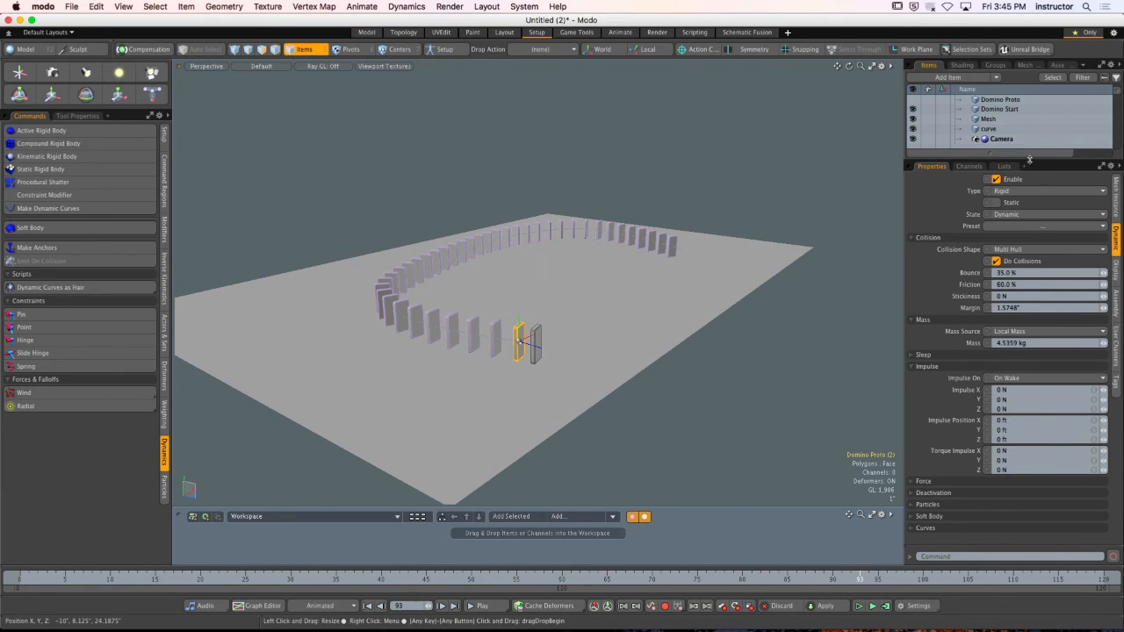
{"action": "left_click_drag", "start_coordinate": [1029, 159], "coordinate": [1034, 353]}
{"action": "scroll", "coordinate": [1085, 344], "scroll_direction": "down", "scroll_amount": 5}
{"action": "left_click", "coordinate": [1024, 318], "text": "shift"}
{"action": "left_click_drag", "start_coordinate": [1063, 351], "coordinate": [1065, 164]}
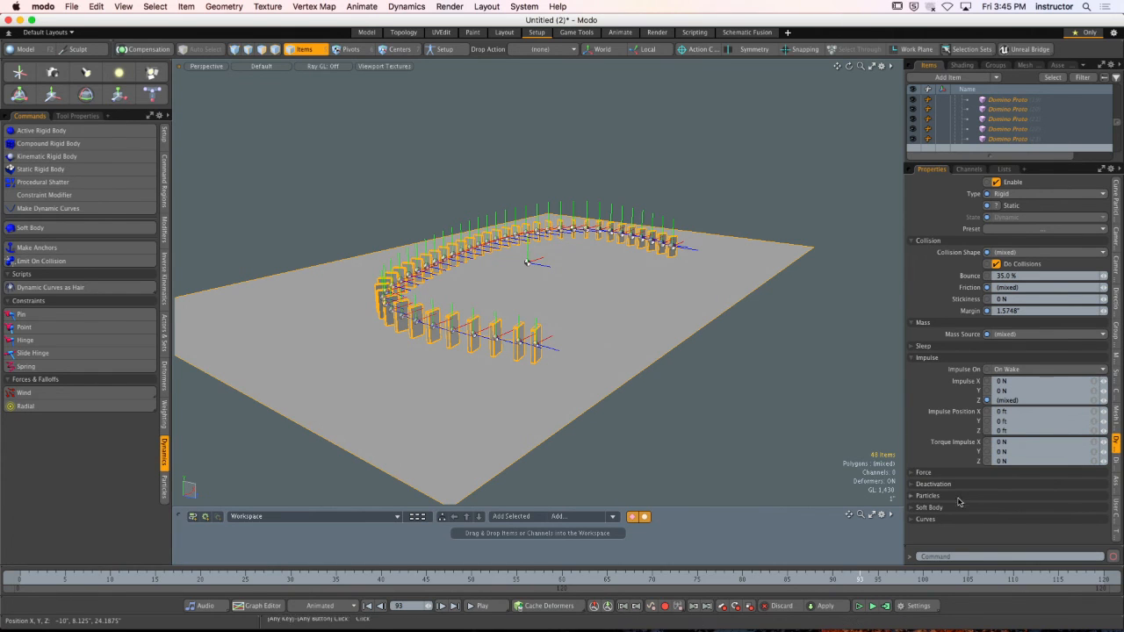
{"action": "left_click", "coordinate": [1018, 334]}
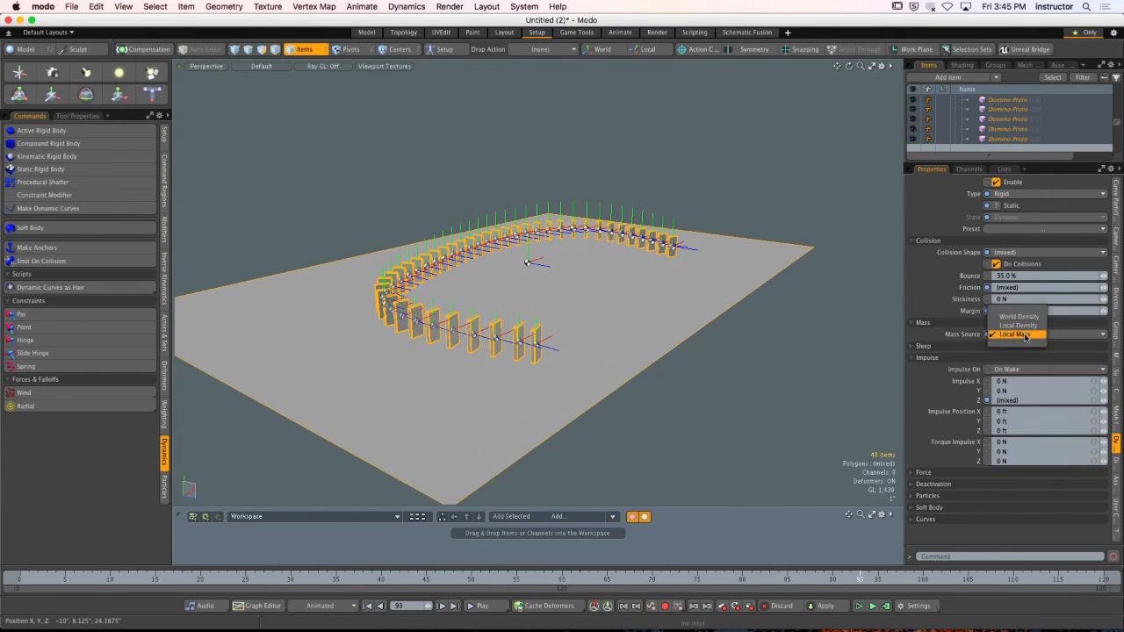
{"action": "left_click", "coordinate": [1023, 338]}
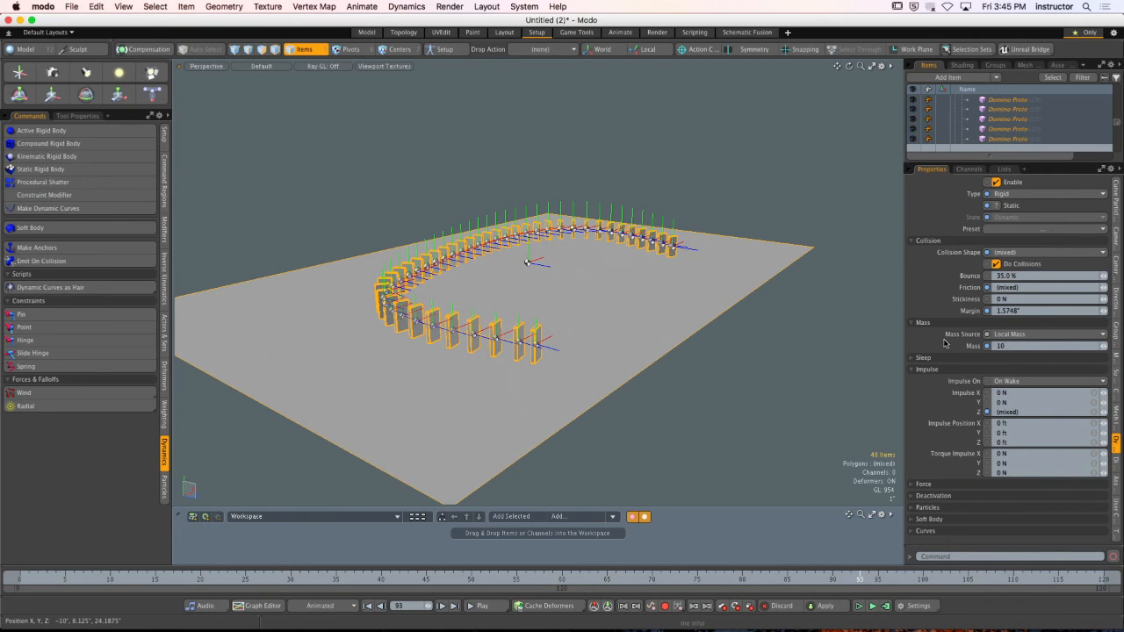
{"action": "left_click", "coordinate": [811, 337]}
Run the simulation several times, including from a lower side view, to check how the equally heavy dominoes topple.
{"action": "left_click", "coordinate": [859, 605]}
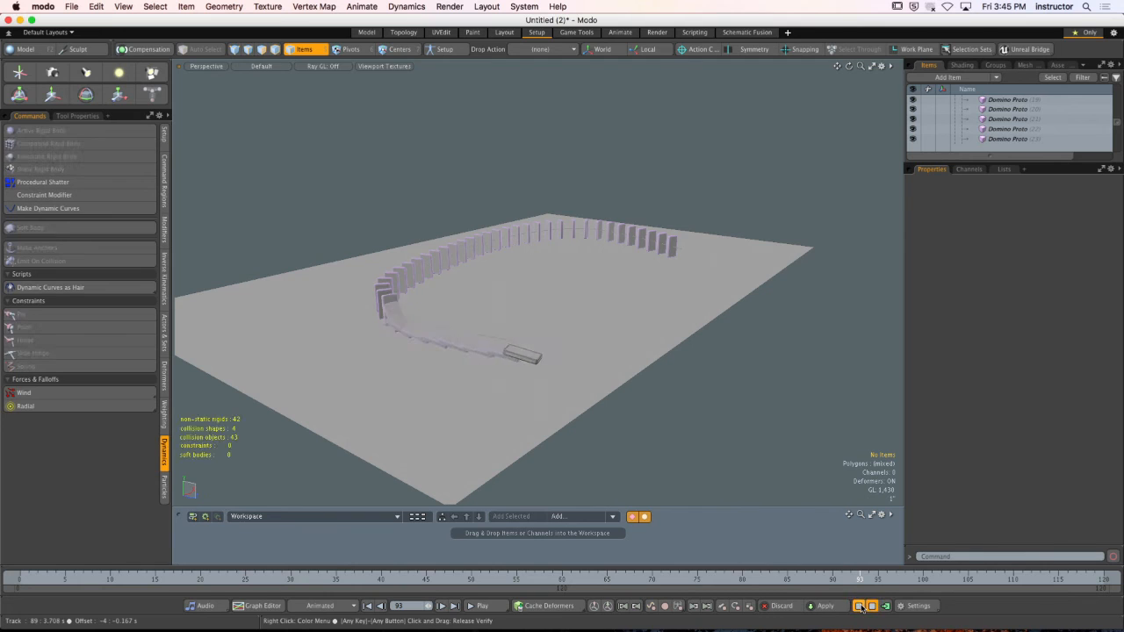
{"action": "left_click", "coordinate": [861, 607]}
{"action": "left_click", "coordinate": [861, 608]}
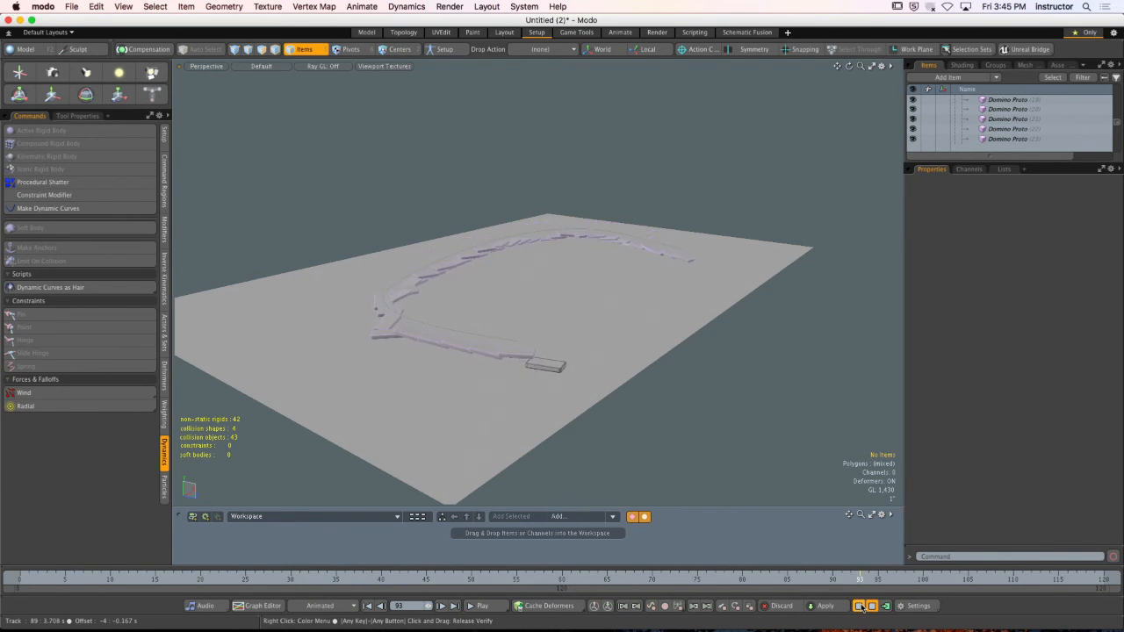
{"action": "left_click", "coordinate": [860, 606]}
{"action": "left_click", "coordinate": [860, 607]}
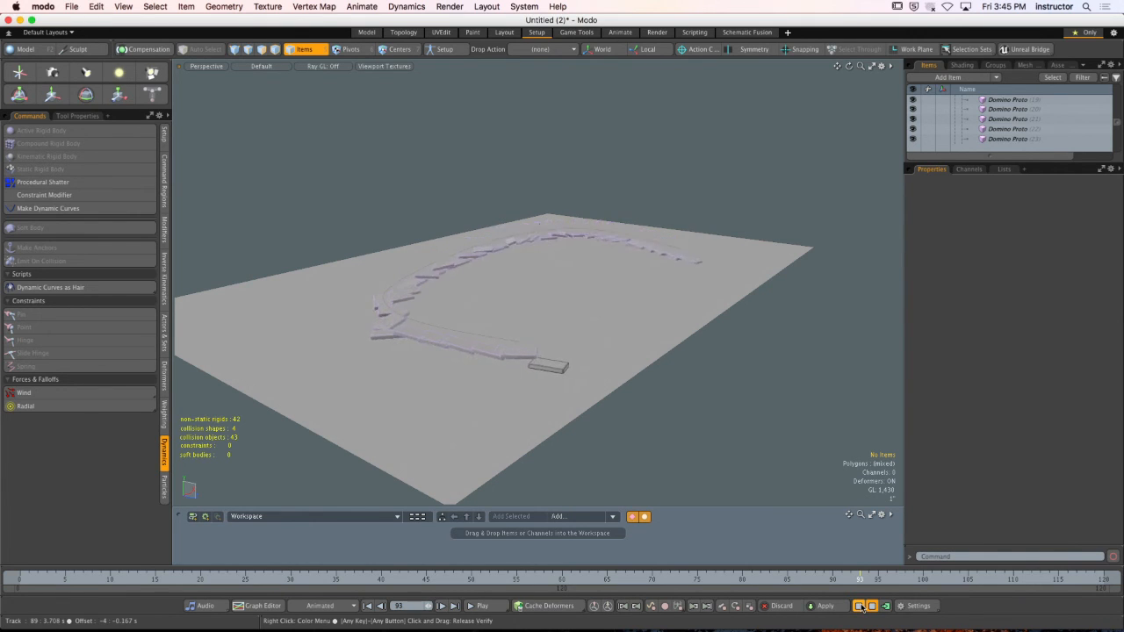
{"action": "left_click", "coordinate": [861, 608]}
{"action": "left_click_drag", "start_coordinate": [532, 312], "coordinate": [685, 346], "text": "alt"}
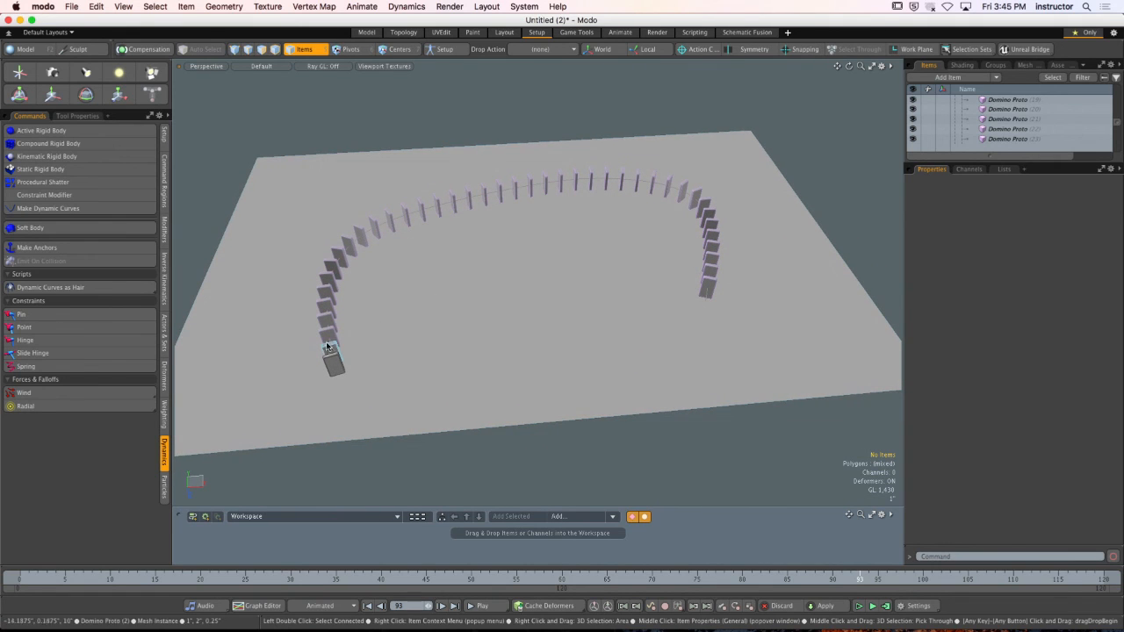
{"action": "left_click_drag", "start_coordinate": [695, 361], "coordinate": [565, 279], "text": "alt"}
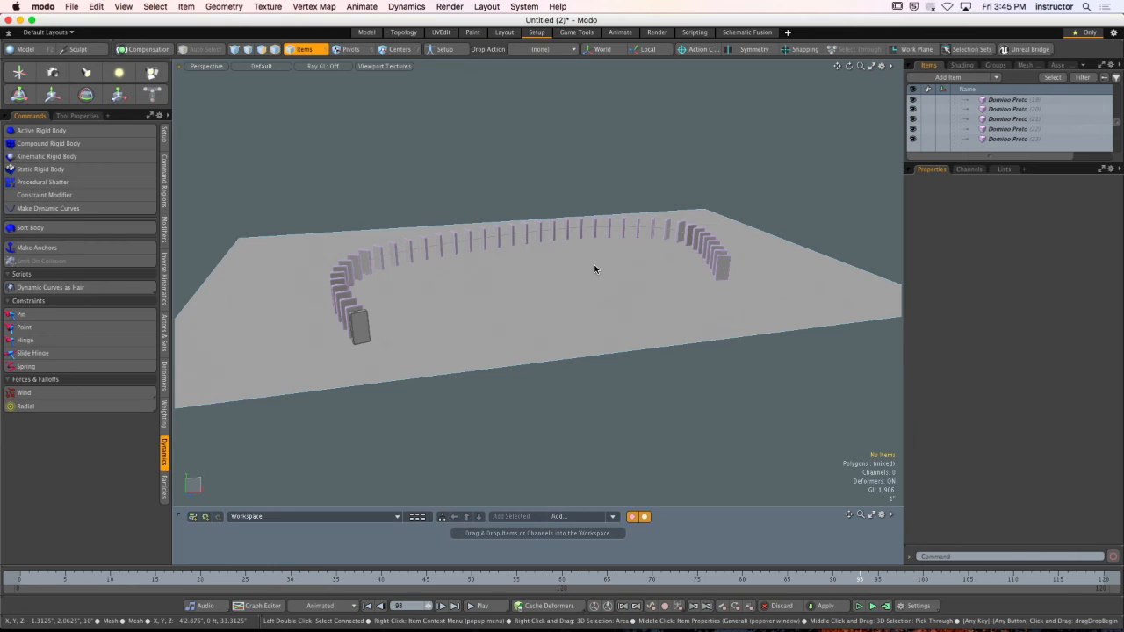
{"action": "left_click", "coordinate": [858, 606]}
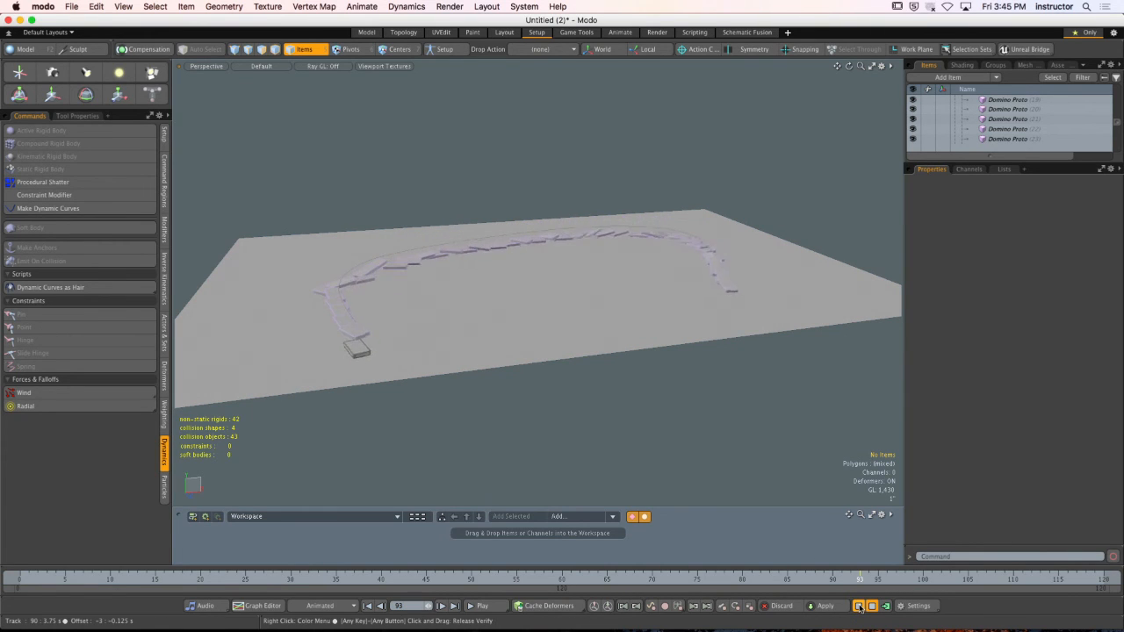
{"action": "left_click", "coordinate": [858, 606]}
Set the first replica, Domino Proto (2), to wake on Collision Force and run the simulation to test it.
{"action": "left_click_drag", "start_coordinate": [1076, 159], "coordinate": [1077, 446]}
{"action": "left_click_drag", "start_coordinate": [1118, 221], "coordinate": [1119, 123]}
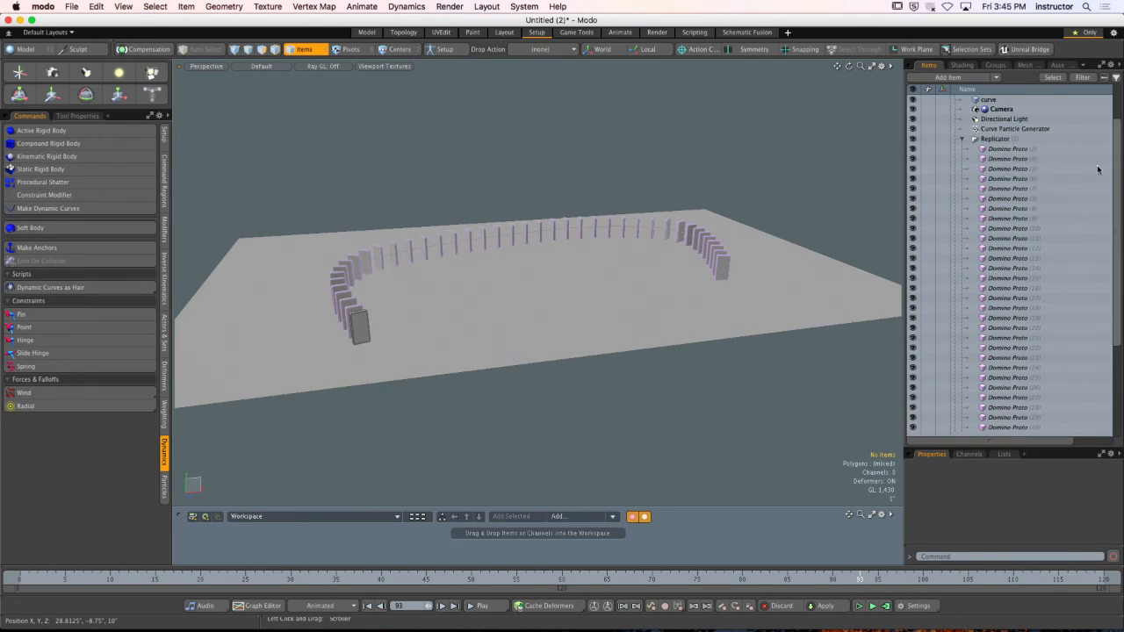
{"action": "left_click", "coordinate": [1032, 150]}
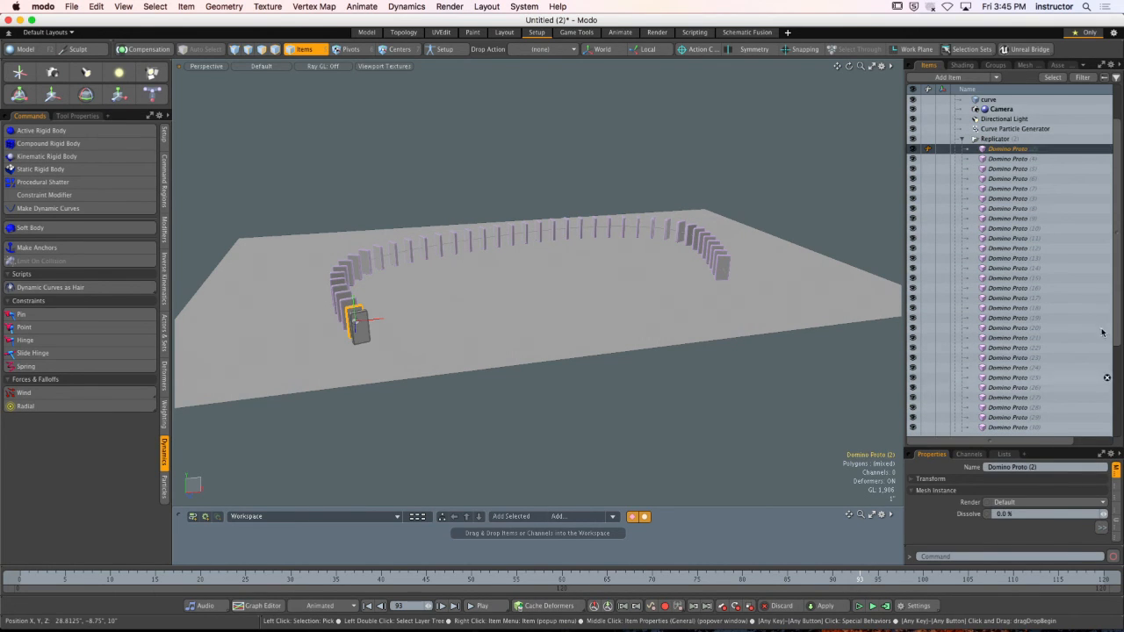
{"action": "left_click_drag", "start_coordinate": [1117, 310], "coordinate": [1117, 405]}
{"action": "left_click_drag", "start_coordinate": [1081, 446], "coordinate": [1081, 195]}
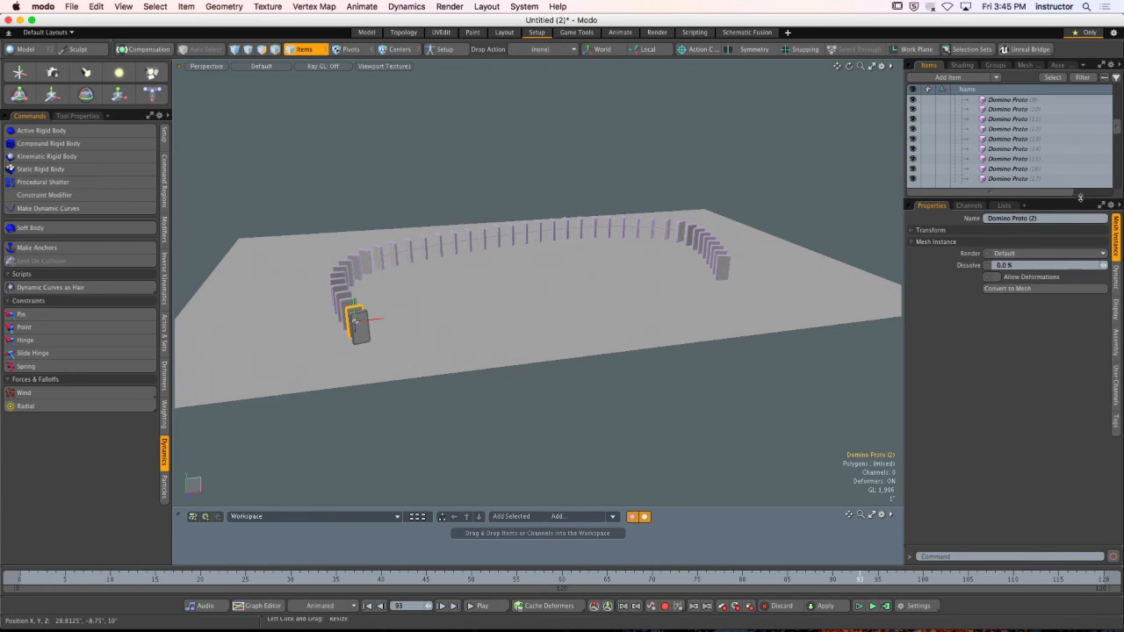
{"action": "left_click", "coordinate": [1113, 283]}
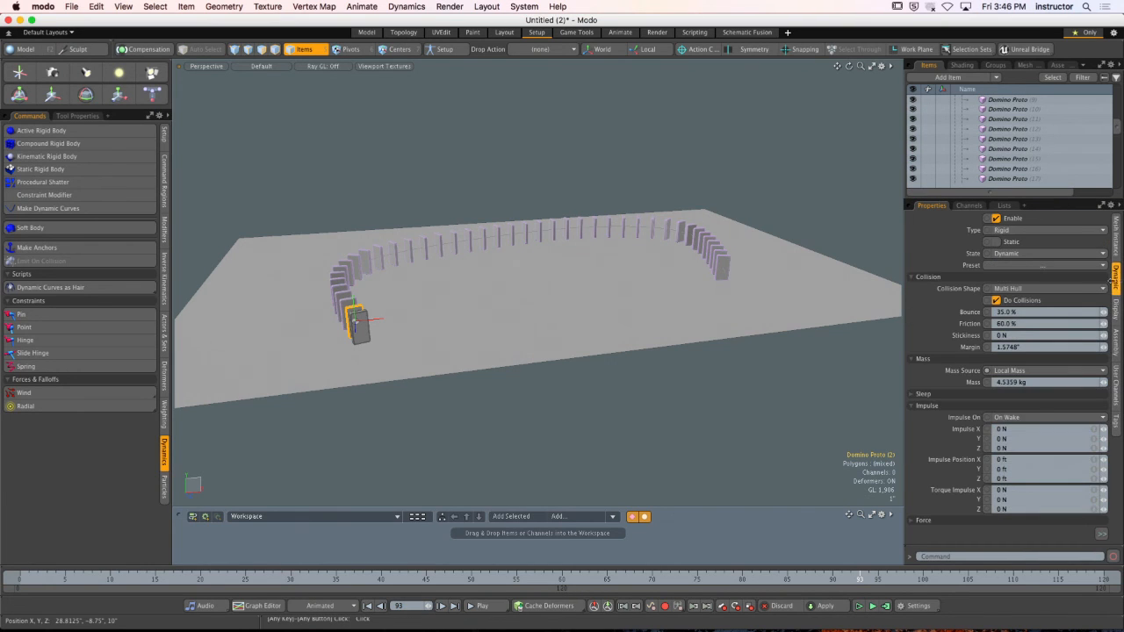
{"action": "left_click", "coordinate": [947, 408]}
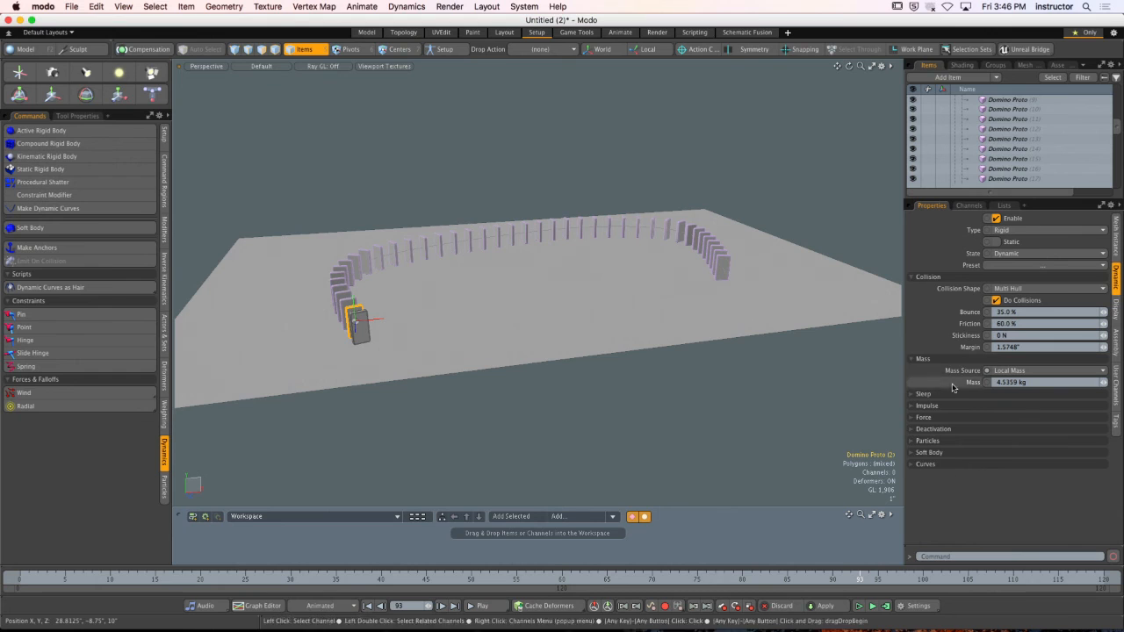
{"action": "left_click", "coordinate": [953, 393]}
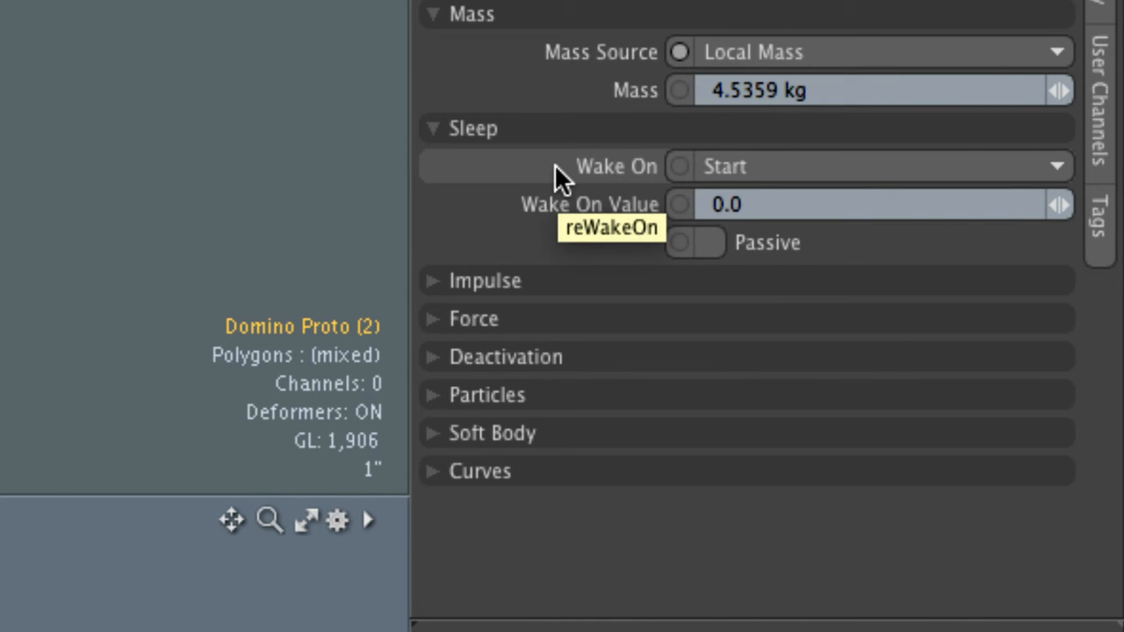
{"action": "left_click", "coordinate": [747, 176]}
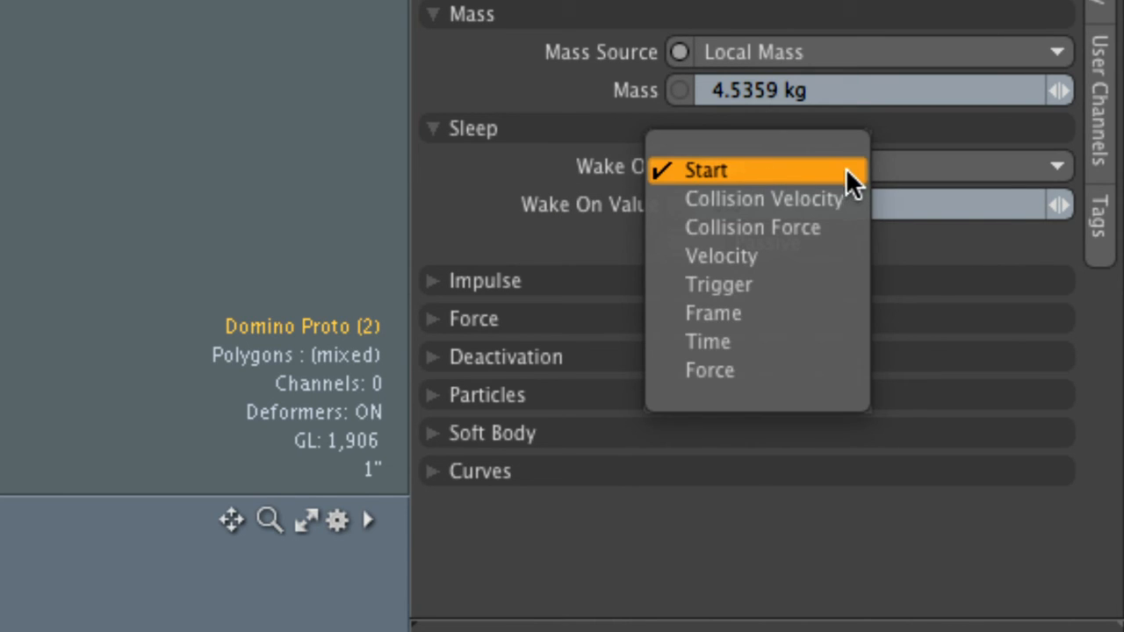
{"action": "left_click", "coordinate": [828, 234]}
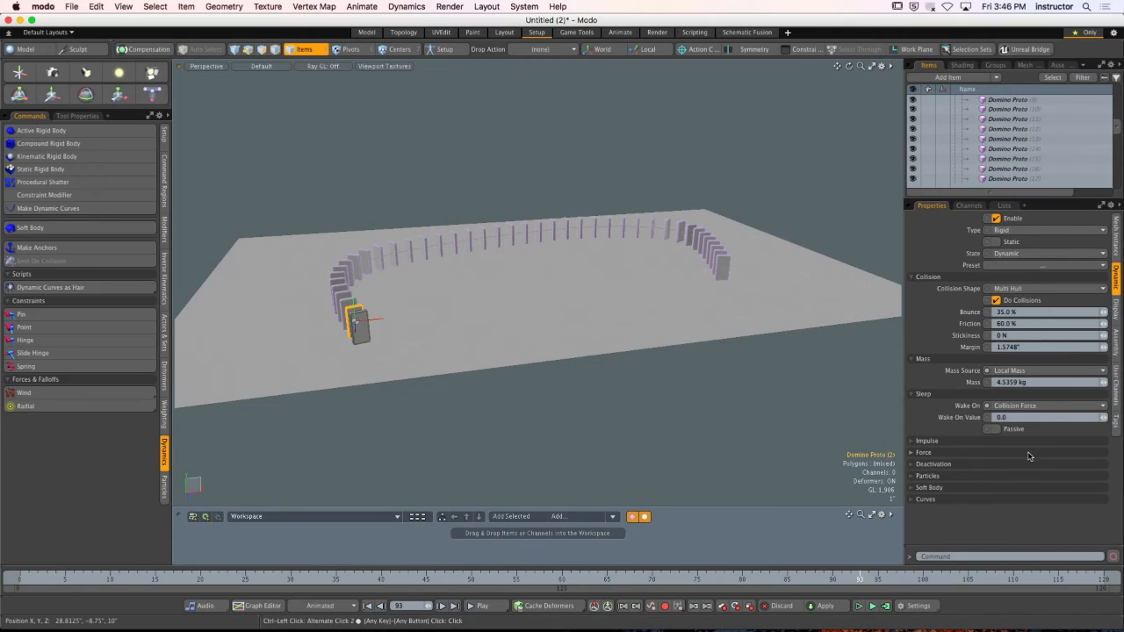
{"action": "left_click", "coordinate": [808, 601]}
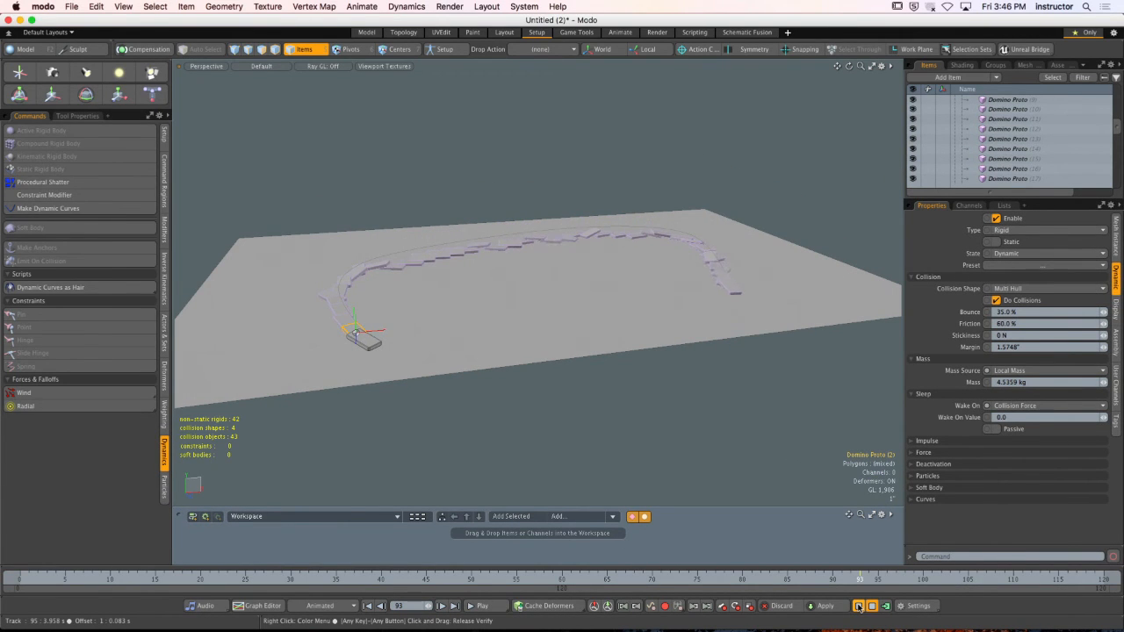
{"action": "left_click", "coordinate": [858, 606]}
Select the remaining Domino Proto replicas under the Replicator and set their Wake On option to Collision Force.
{"action": "scroll", "coordinate": [1036, 128], "scroll_direction": "up", "scroll_amount": 4}
{"action": "left_click", "coordinate": [1037, 128]}
{"action": "scroll", "coordinate": [1032, 158], "scroll_direction": "down", "scroll_amount": 10}
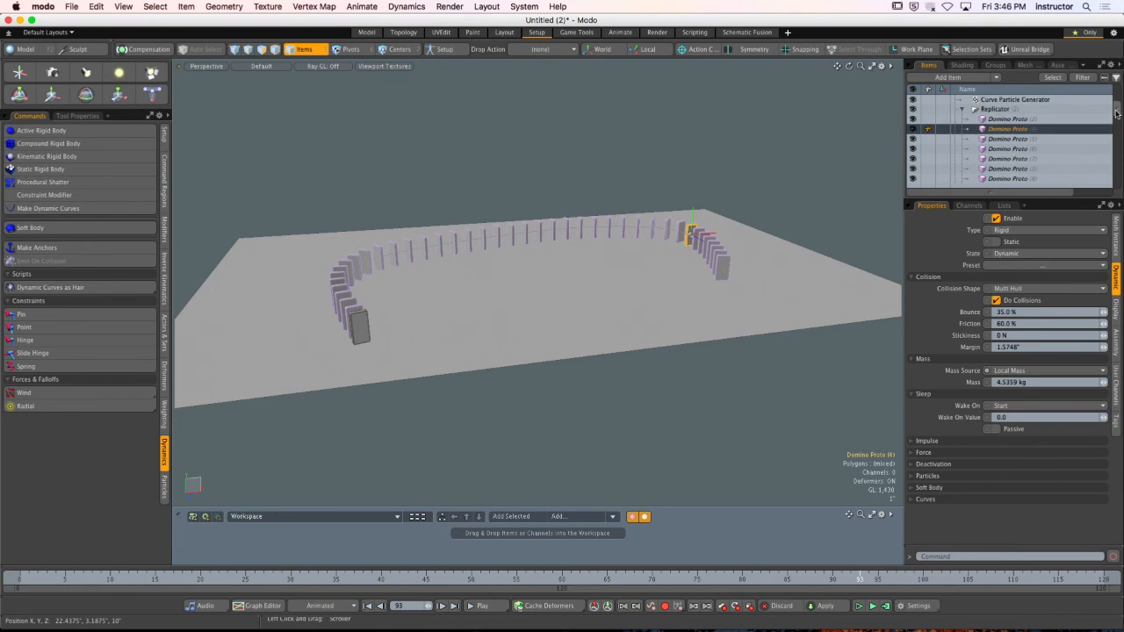
{"action": "left_click", "coordinate": [1030, 168], "text": "shift"}
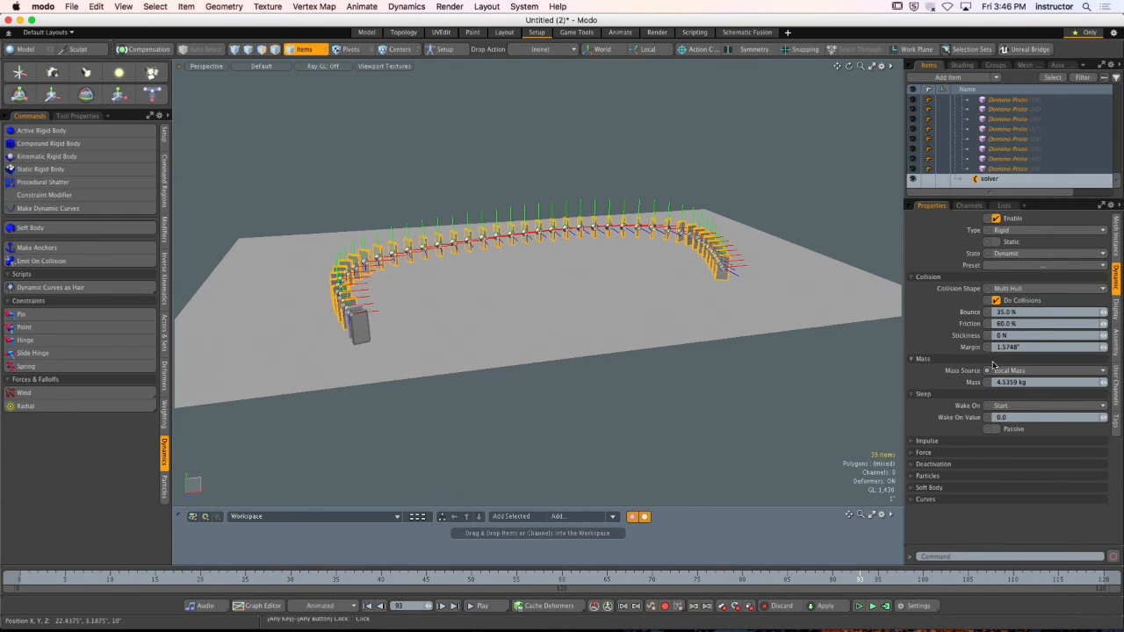
{"action": "left_click", "coordinate": [1012, 404]}
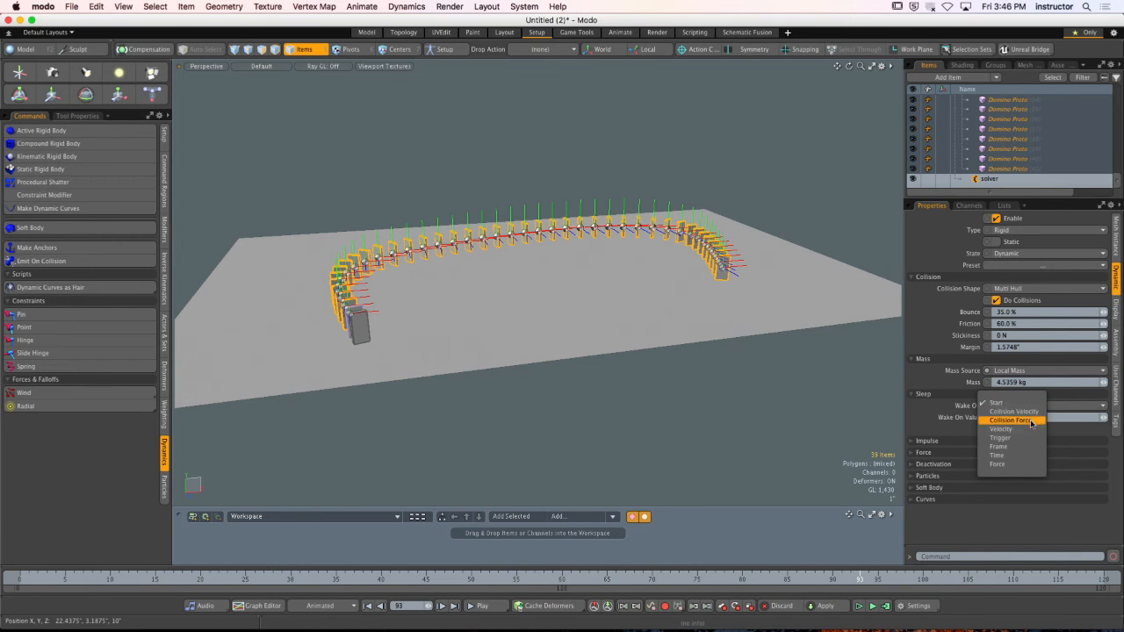
{"action": "left_click", "coordinate": [1011, 419]}
Run the simulation repeatedly with nothing selected to check the toppling with Collision Force waking, and stop it.
{"action": "left_click", "coordinate": [860, 608]}
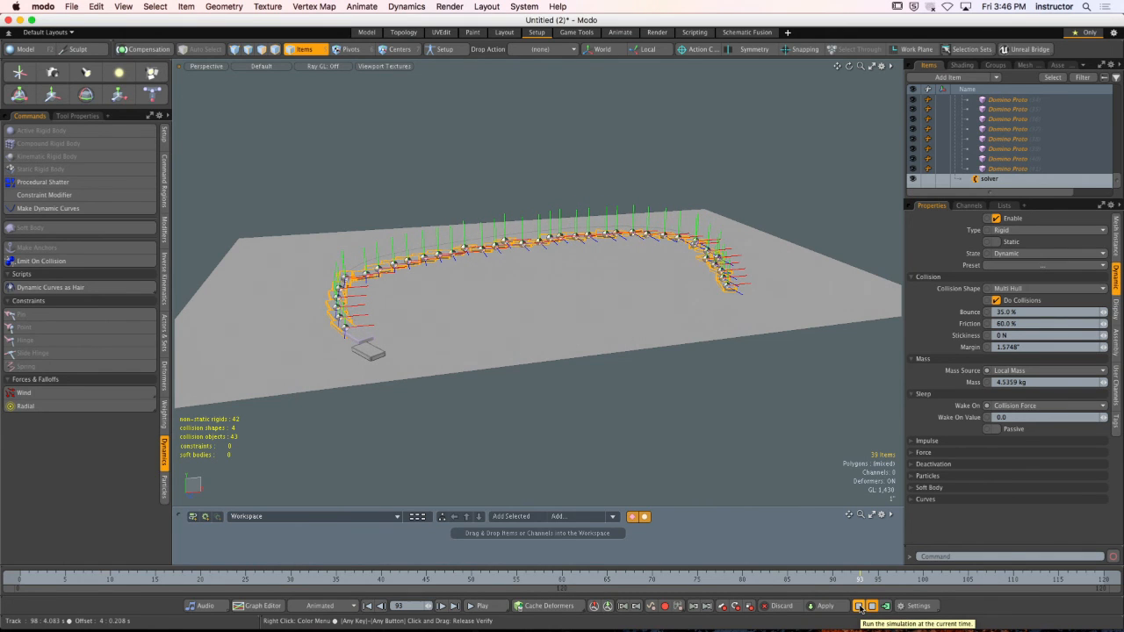
{"action": "left_click", "coordinate": [860, 606]}
{"action": "left_click", "coordinate": [859, 606]}
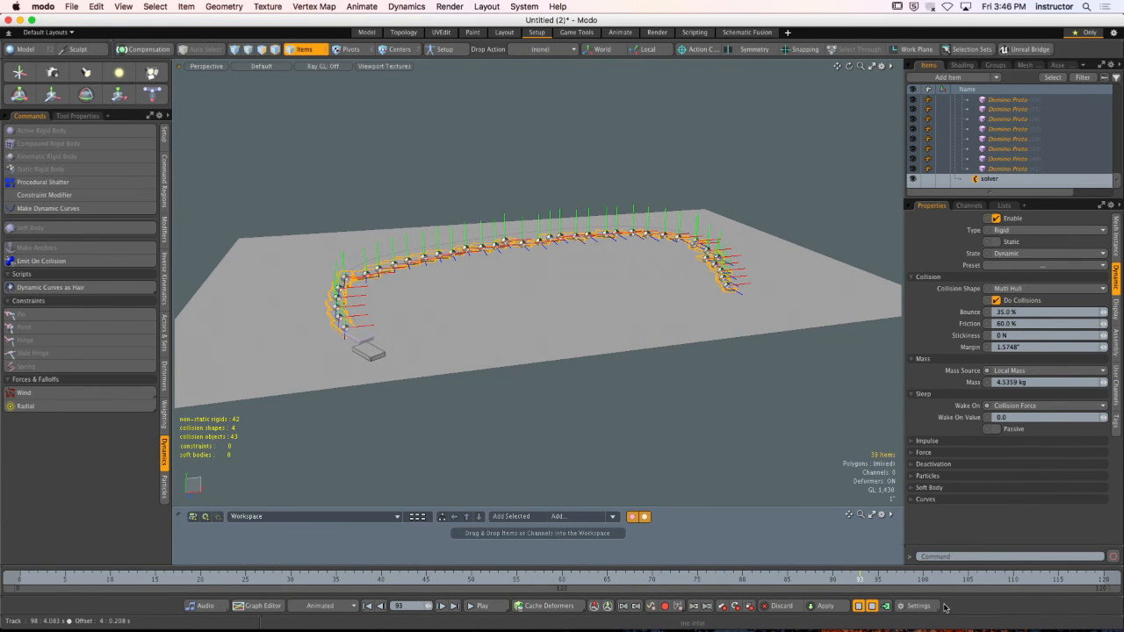
{"action": "left_click", "coordinate": [830, 472]}
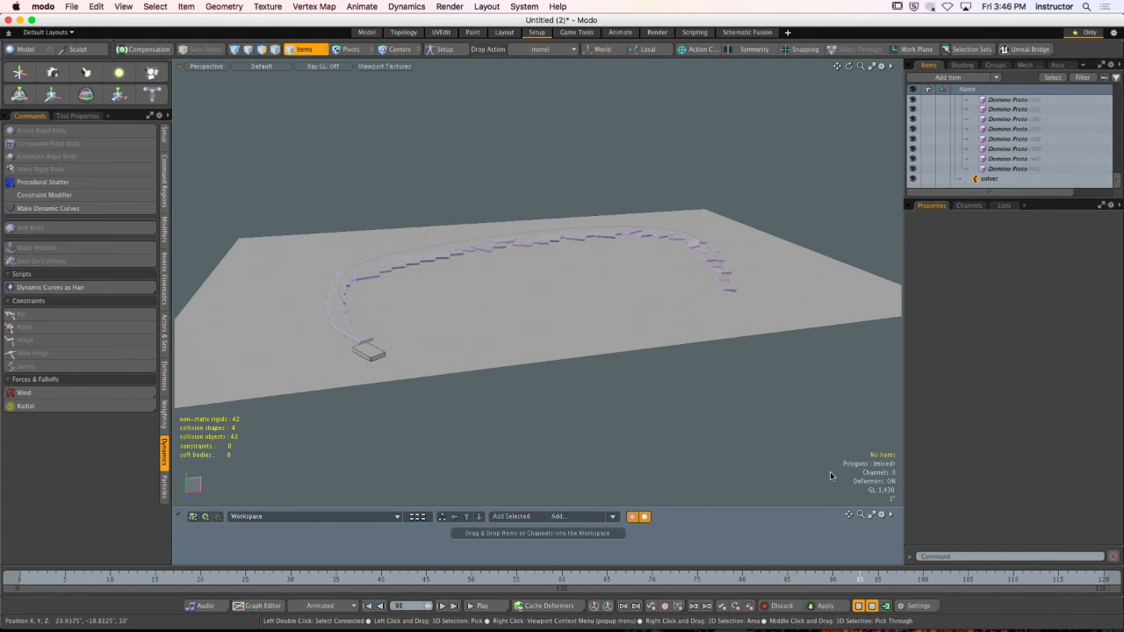
{"action": "left_click", "coordinate": [858, 606]}
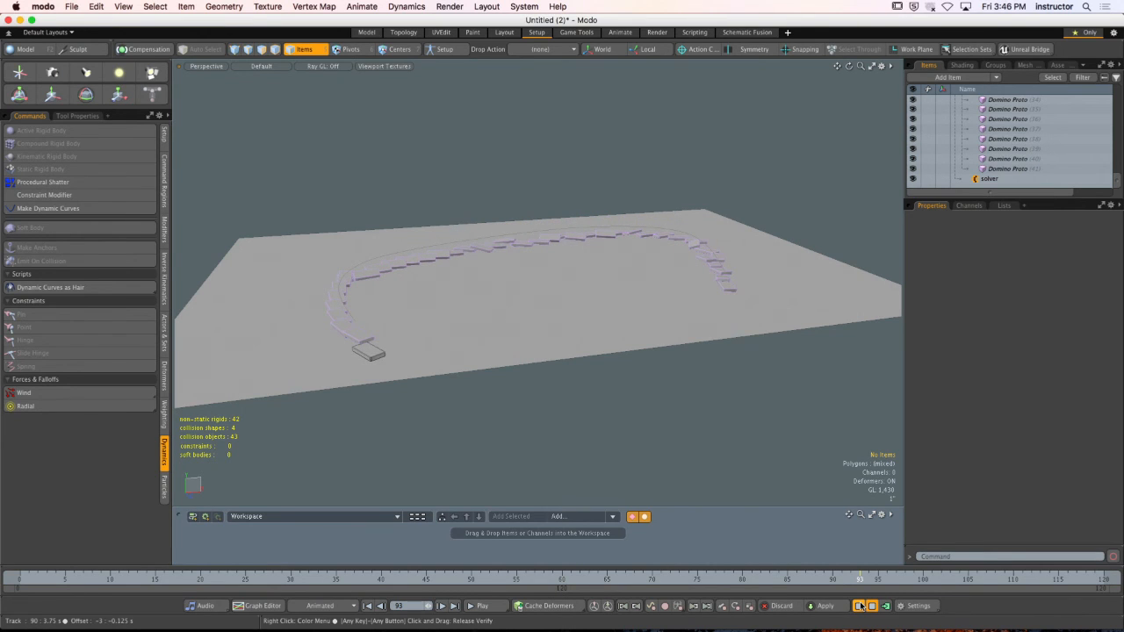
{"action": "left_click", "coordinate": [860, 606]}
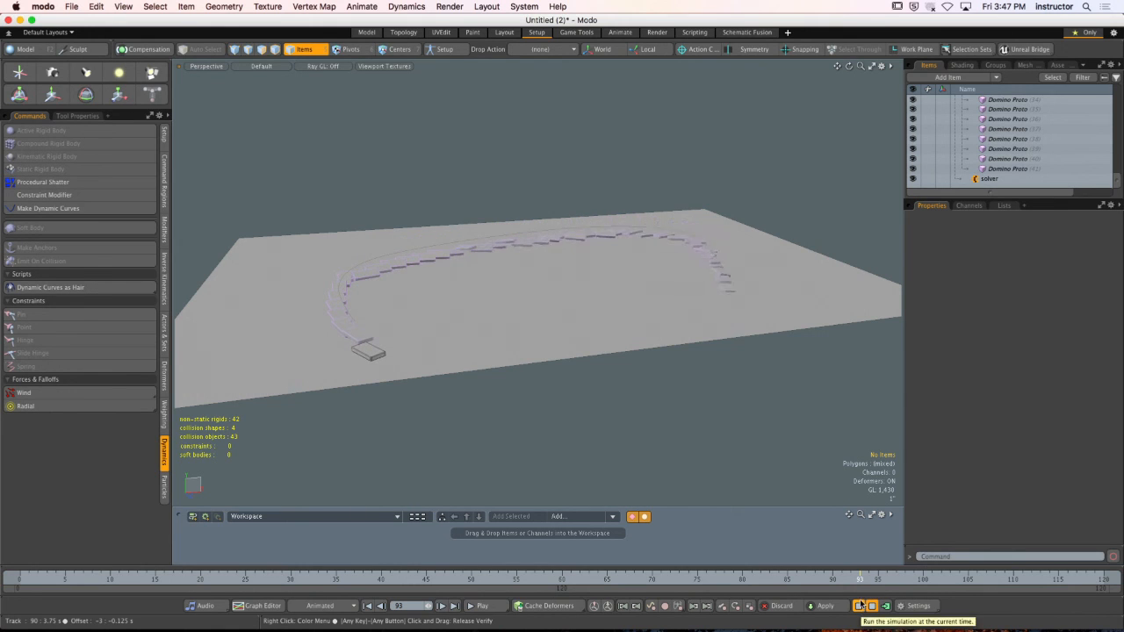
{"action": "left_click", "coordinate": [860, 605]}
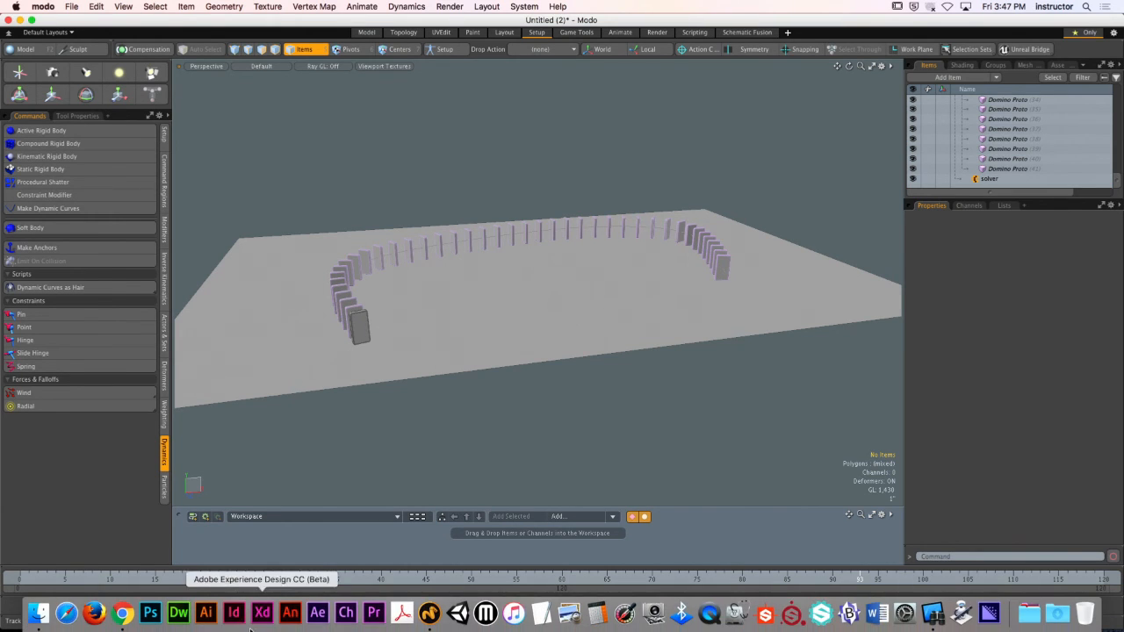
Switch to Chrome, browse the YouTube domino rally results and watch "THE AMAZING TRIPLE SPIRAL (15,000 DOMINOES)" with its overlay ad closed.
{"action": "left_click", "coordinate": [123, 615]}
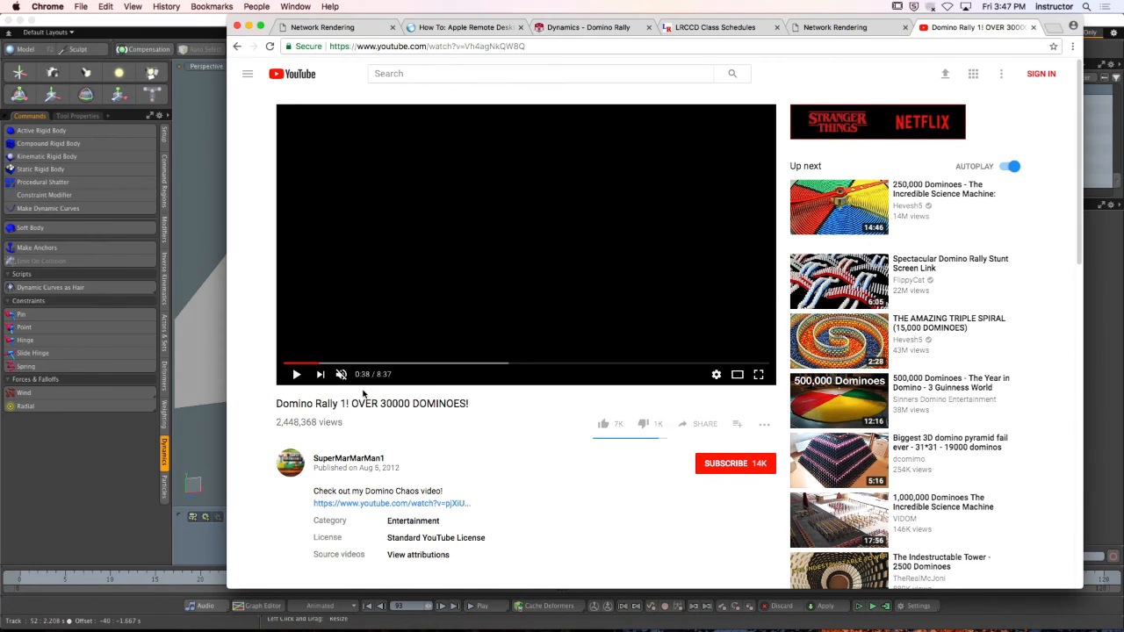
{"action": "left_click", "coordinate": [239, 47]}
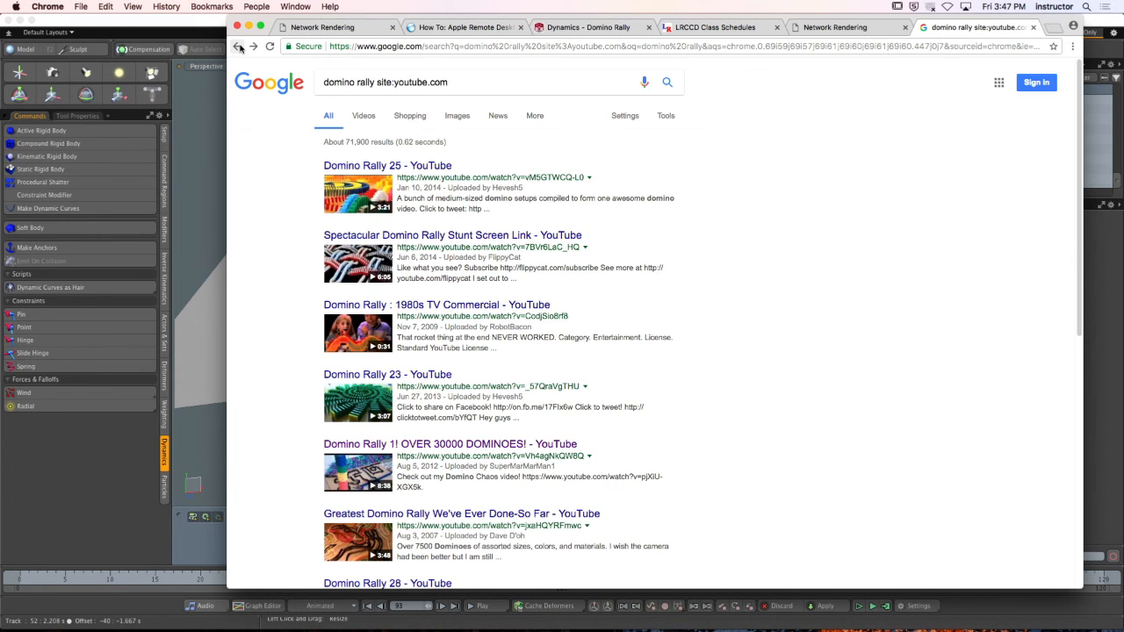
{"action": "scroll", "coordinate": [287, 178], "scroll_direction": "down", "scroll_amount": 2}
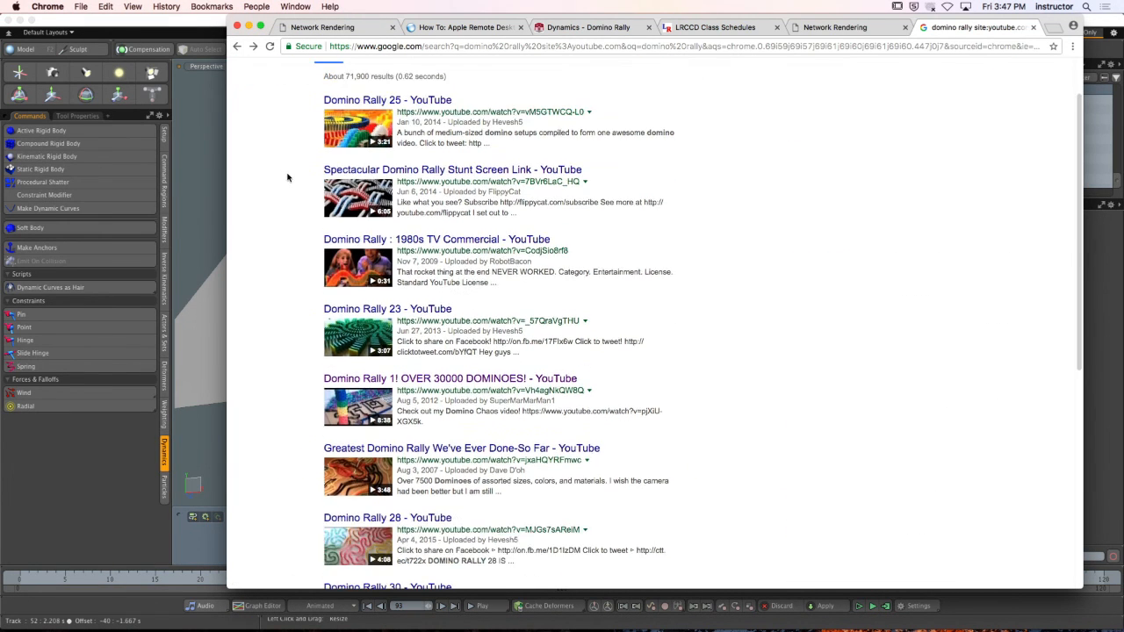
{"action": "scroll", "coordinate": [287, 177], "scroll_direction": "down", "scroll_amount": 3}
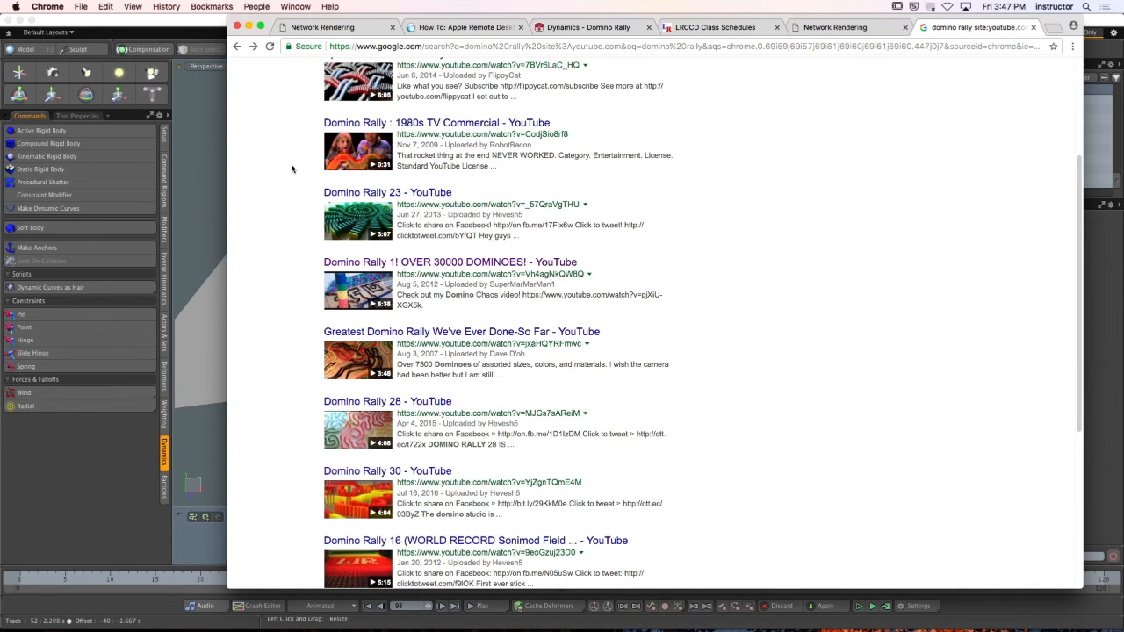
{"action": "scroll", "coordinate": [290, 169], "scroll_direction": "down", "scroll_amount": 2}
{"action": "left_click", "coordinate": [451, 260]}
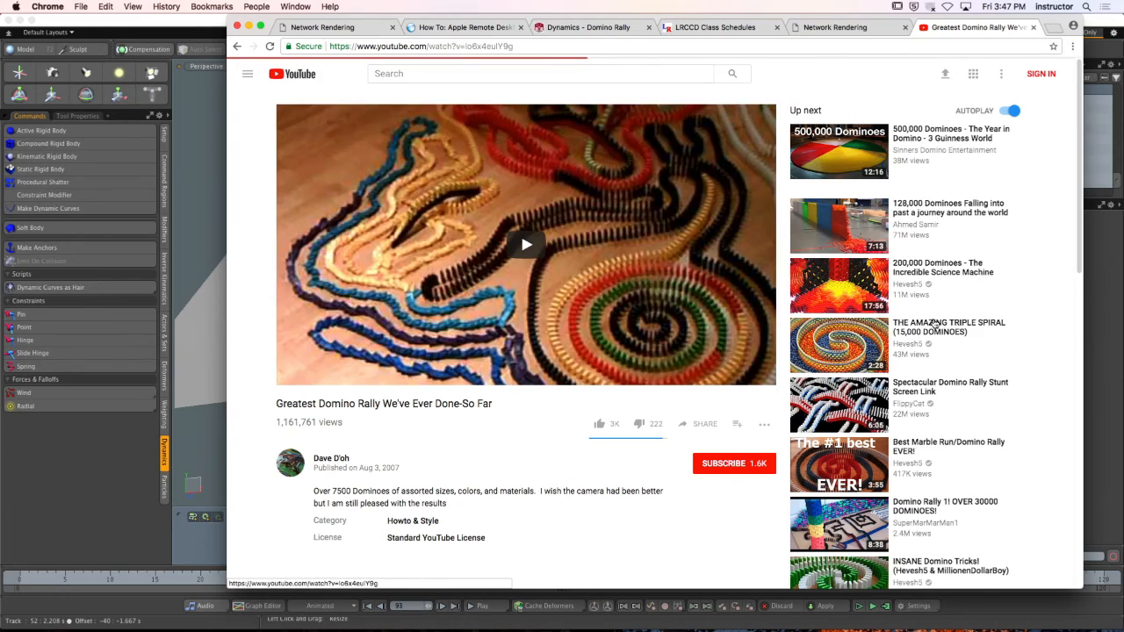
{"action": "left_click", "coordinate": [934, 328]}
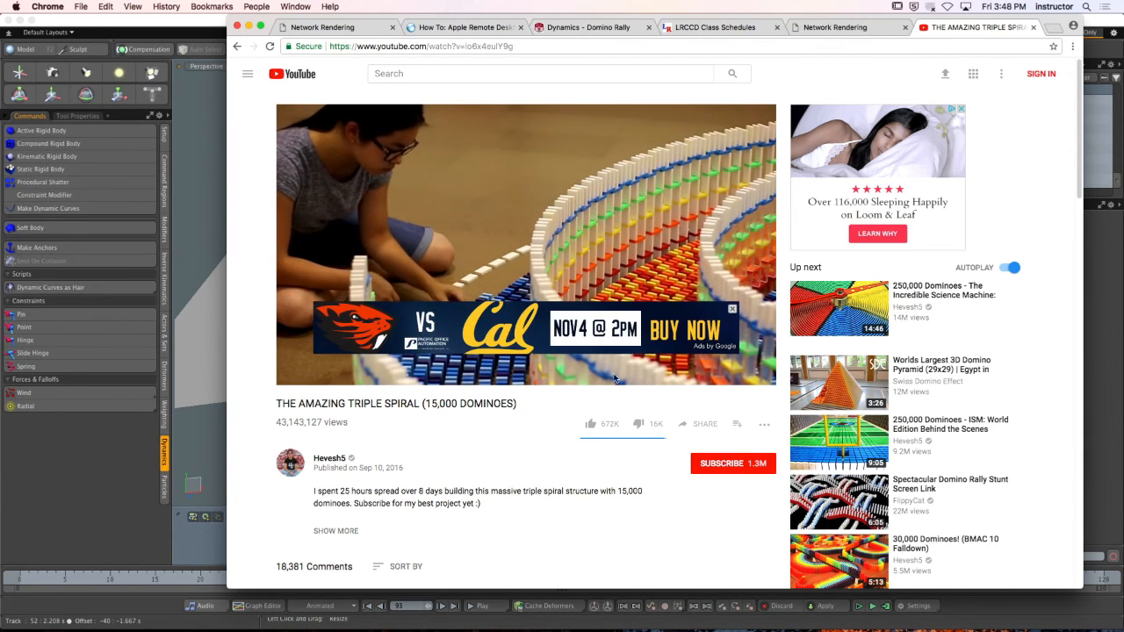
{"action": "left_click", "coordinate": [732, 309]}
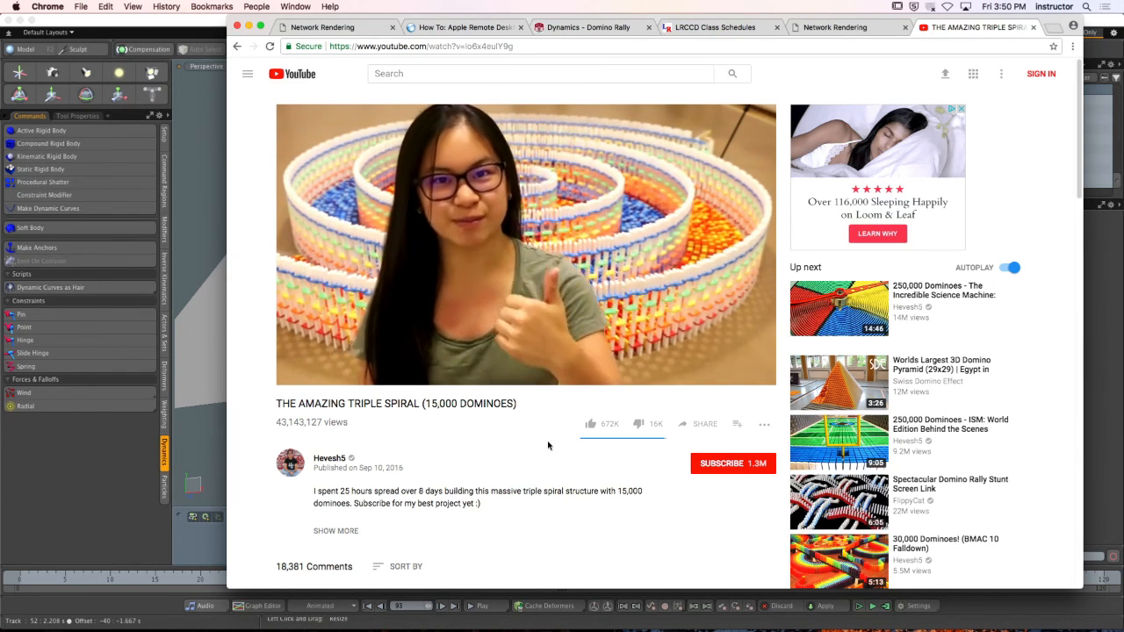
Open "Worlds Largest 3D Domino Pyramid (29x29) | Egypt in 60'000 Dominoes", skip its ad and watch the toppling in full screen.
{"action": "mouse_move", "coordinate": [349, 342]}
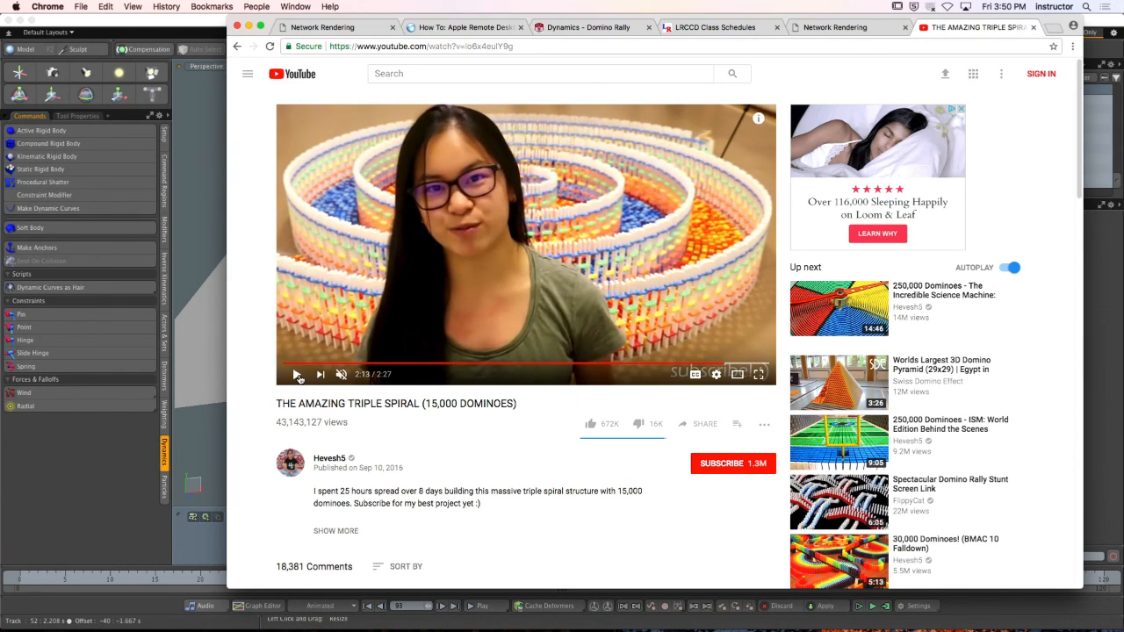
{"action": "left_click", "coordinate": [930, 388]}
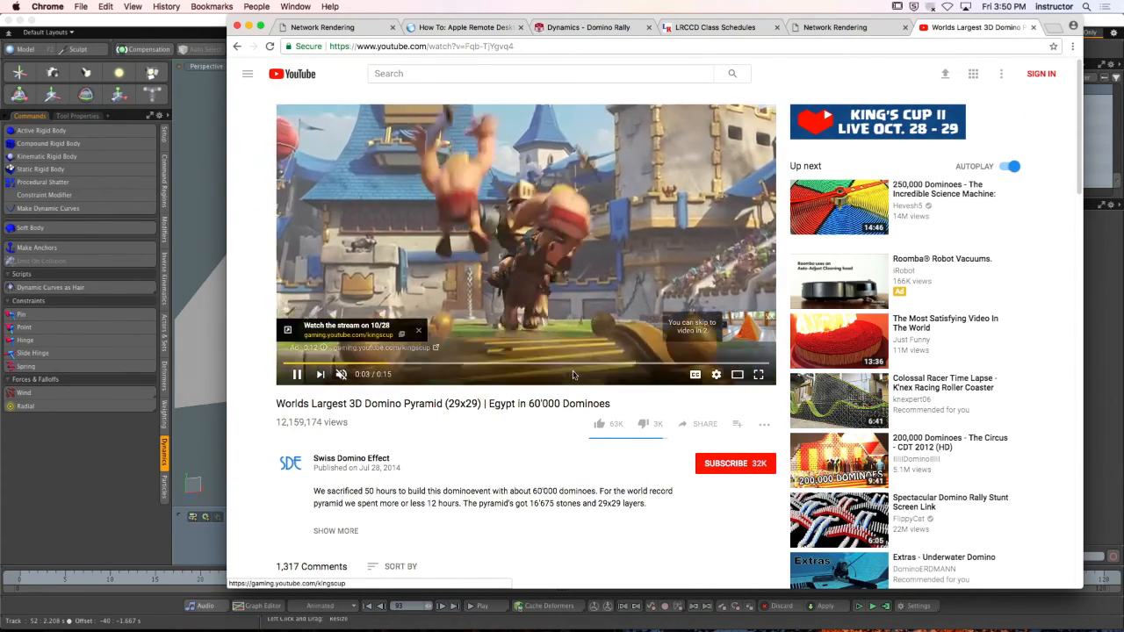
{"action": "left_click", "coordinate": [730, 328]}
{"action": "left_click", "coordinate": [306, 364]}
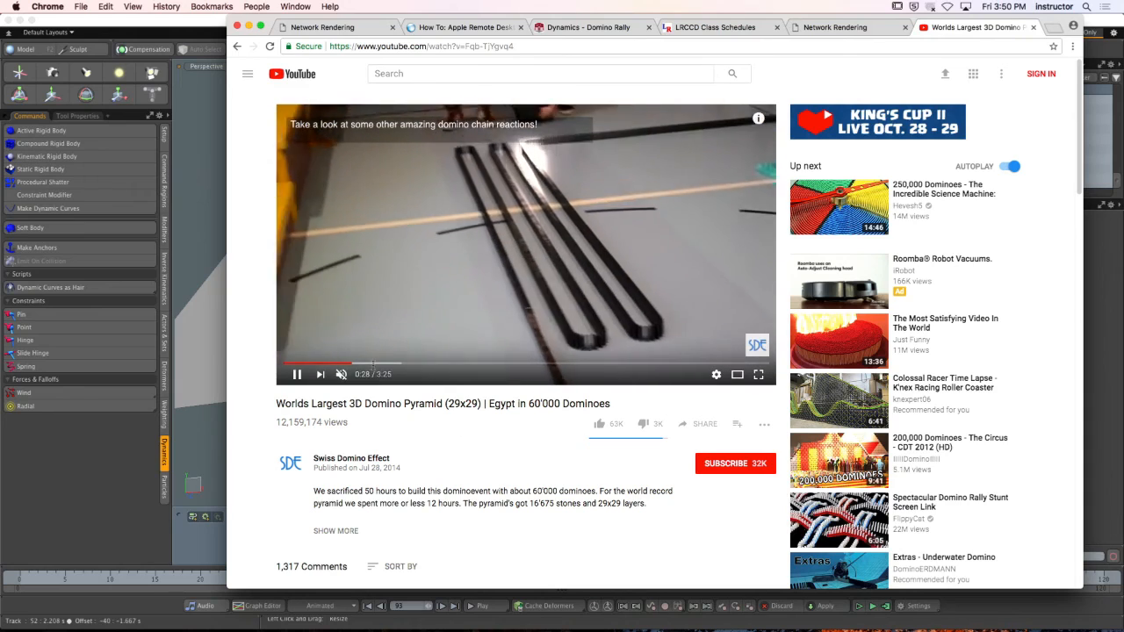
{"action": "left_click", "coordinate": [376, 363]}
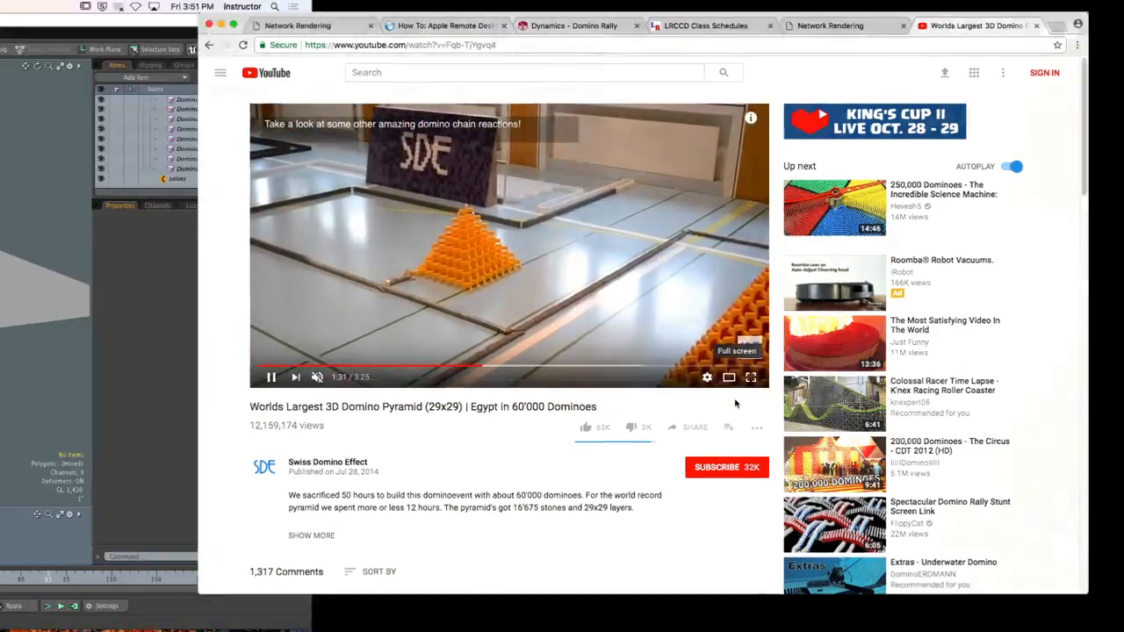
{"action": "key", "text": "f"}
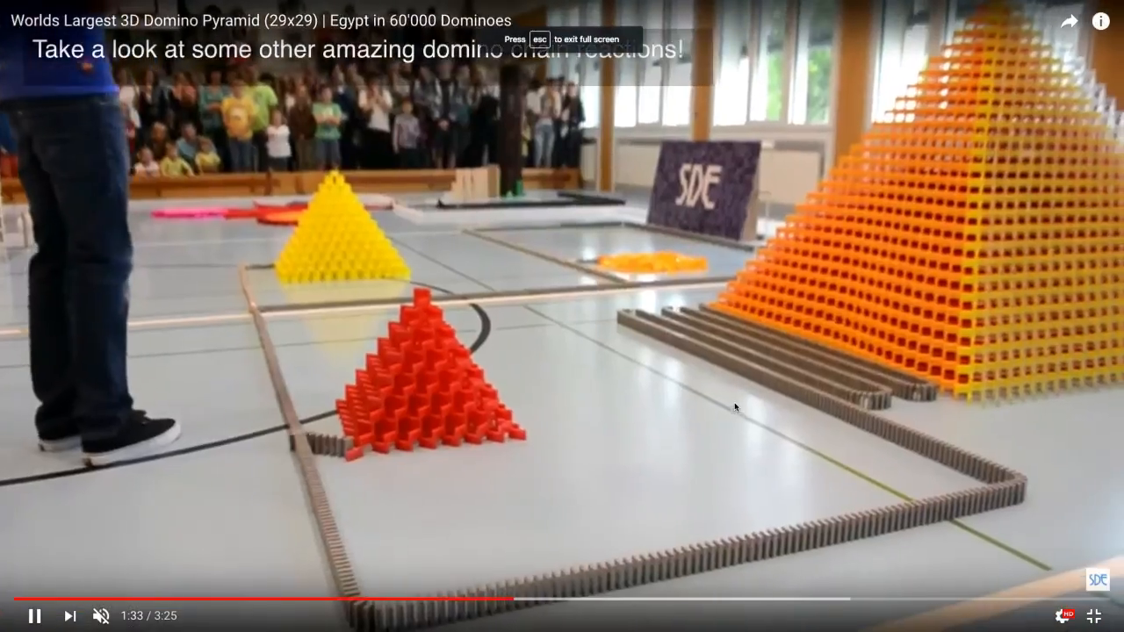
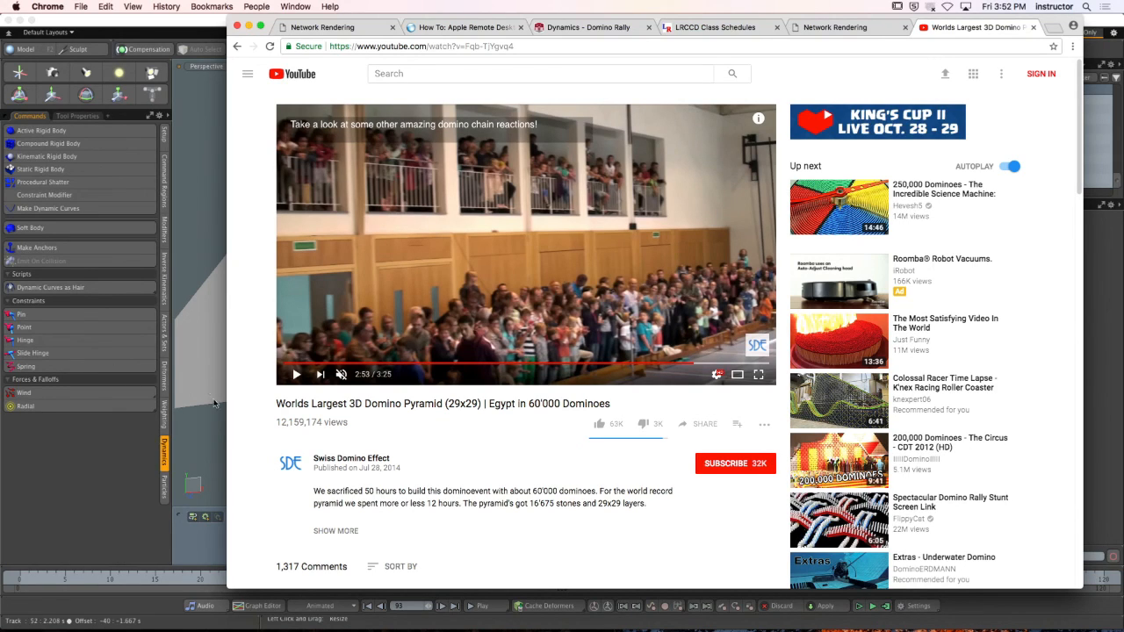
Switch back to Modo, enlarge the item list and collapse the Replicator group in it.
{"action": "mouse_move", "coordinate": [180, 629]}
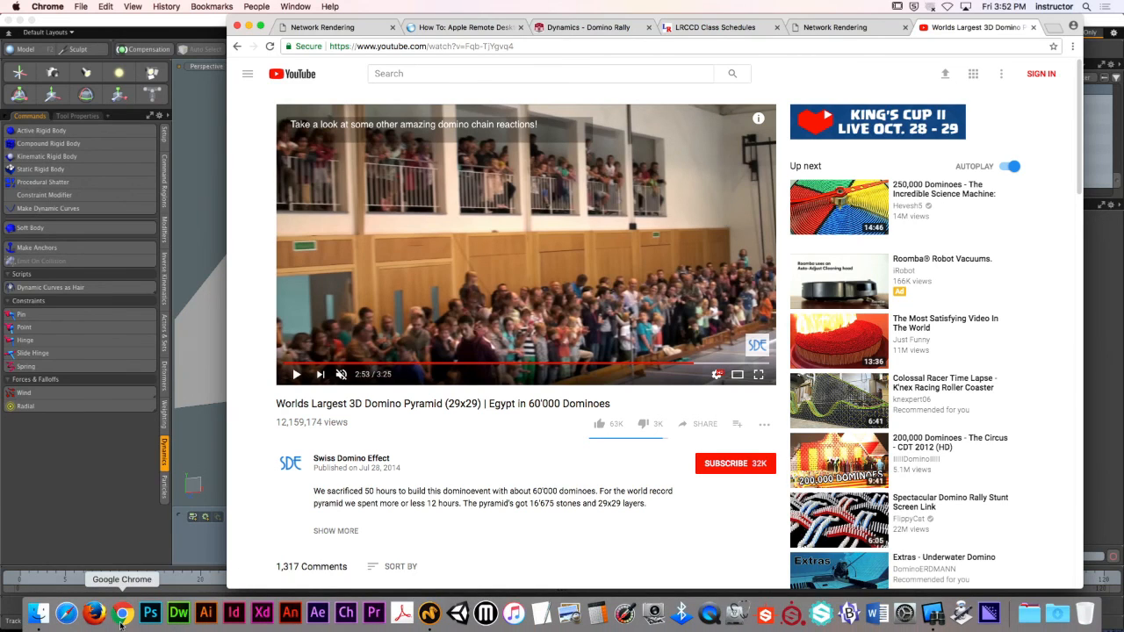
{"action": "left_click", "coordinate": [429, 614]}
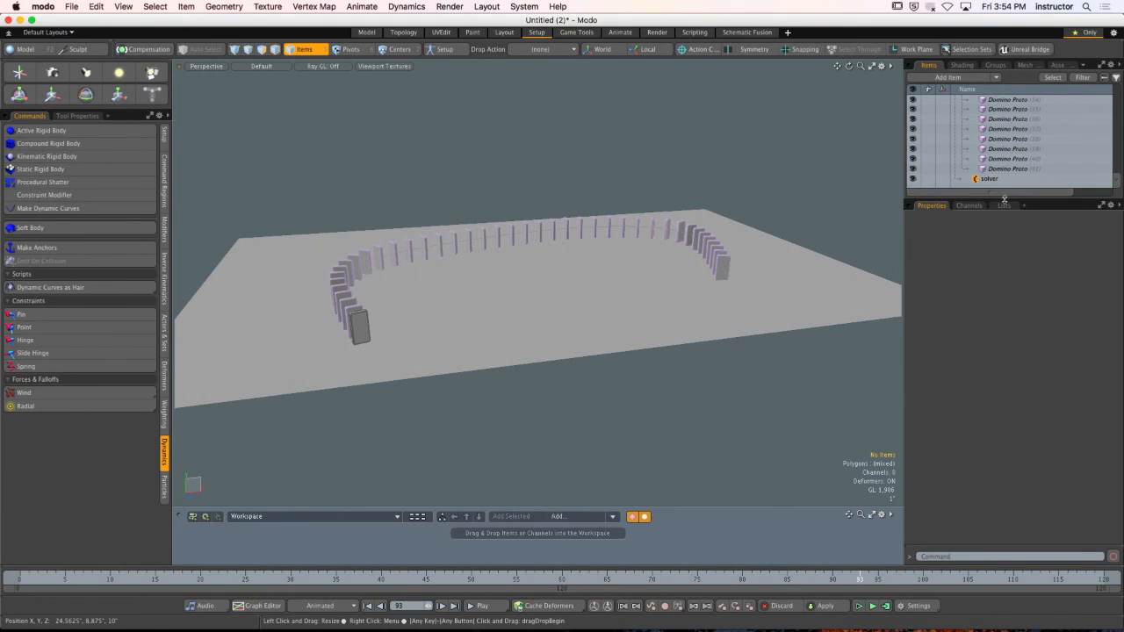
{"action": "left_click_drag", "start_coordinate": [1003, 199], "coordinate": [1004, 389]}
{"action": "scroll", "coordinate": [966, 219], "scroll_direction": "up", "scroll_amount": 10}
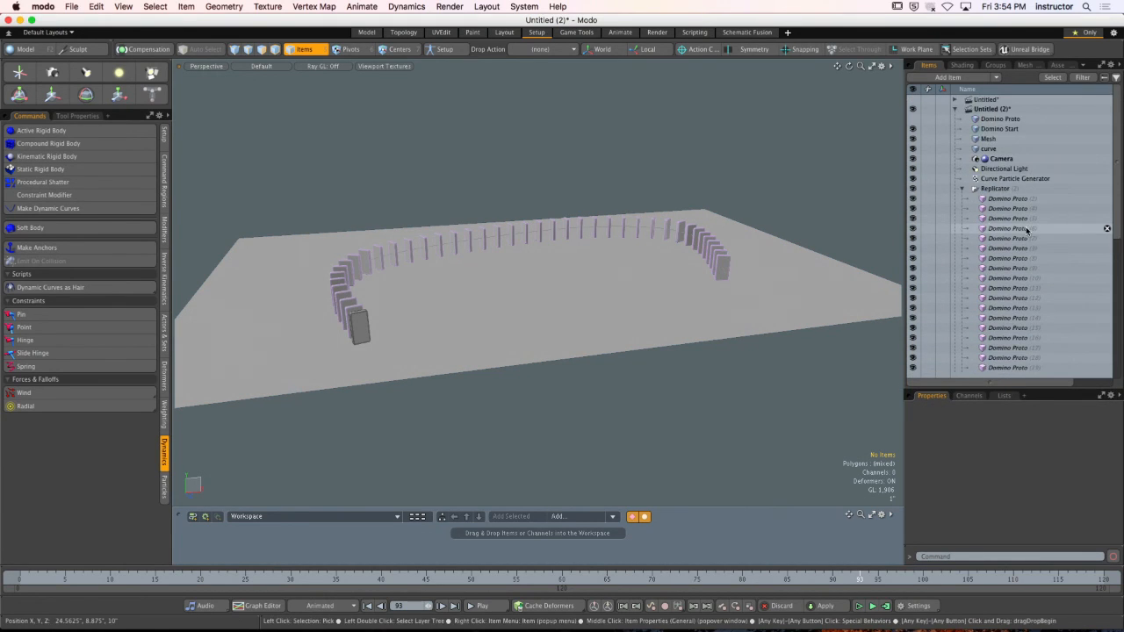
{"action": "left_click", "coordinate": [962, 188]}
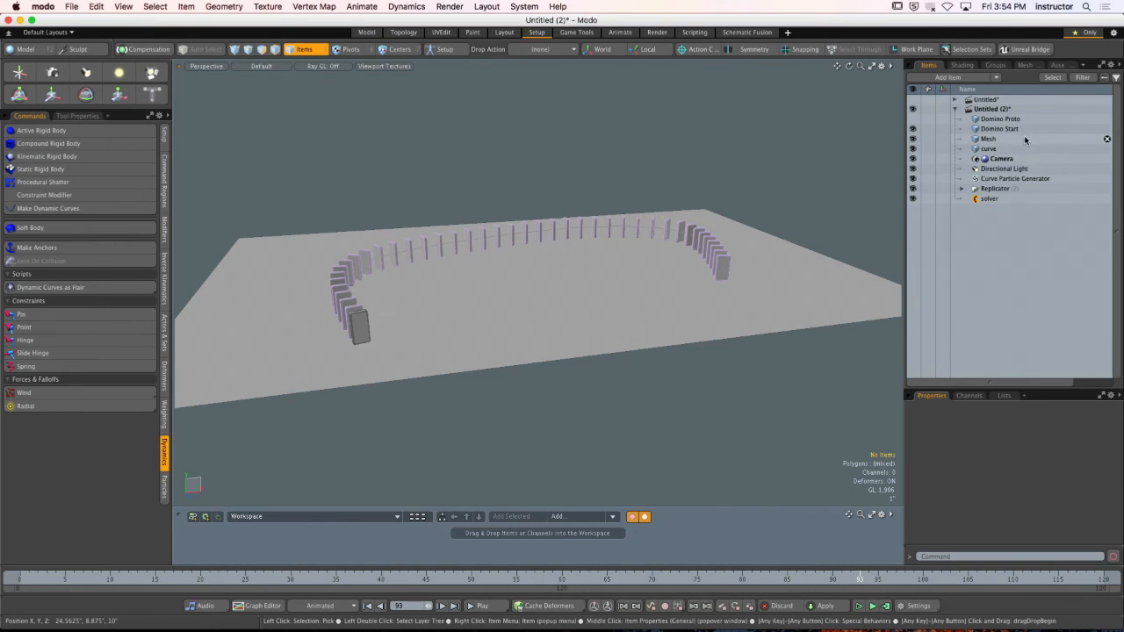
Set the Render item's frame resolution to 1920 by 1080 pixels.
{"action": "left_click", "coordinate": [961, 65]}
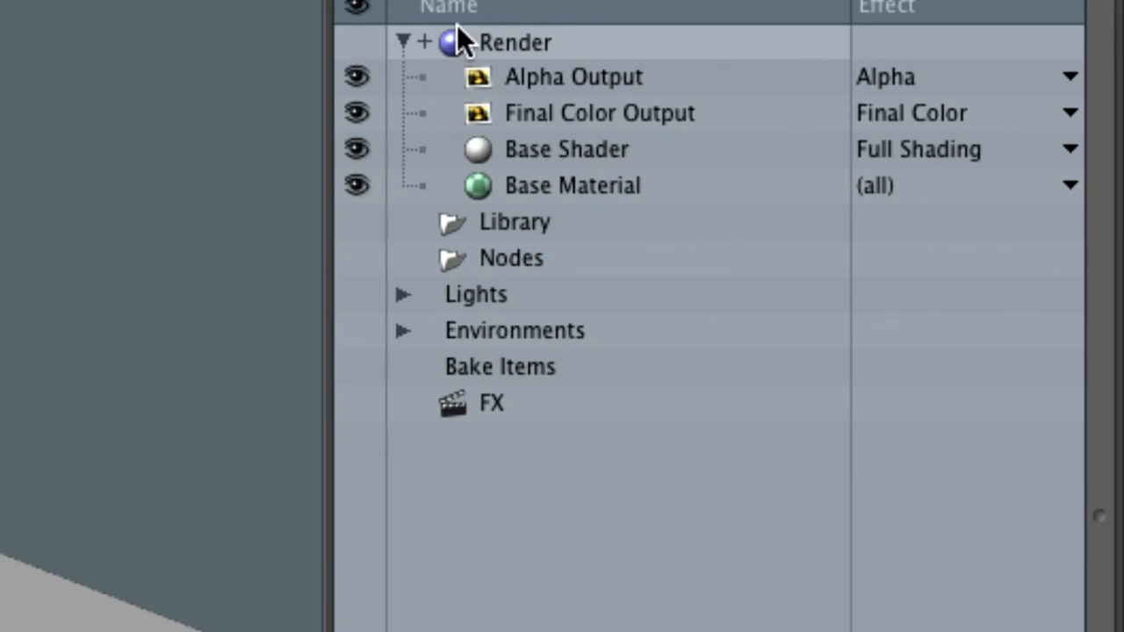
{"action": "left_click", "coordinate": [527, 41]}
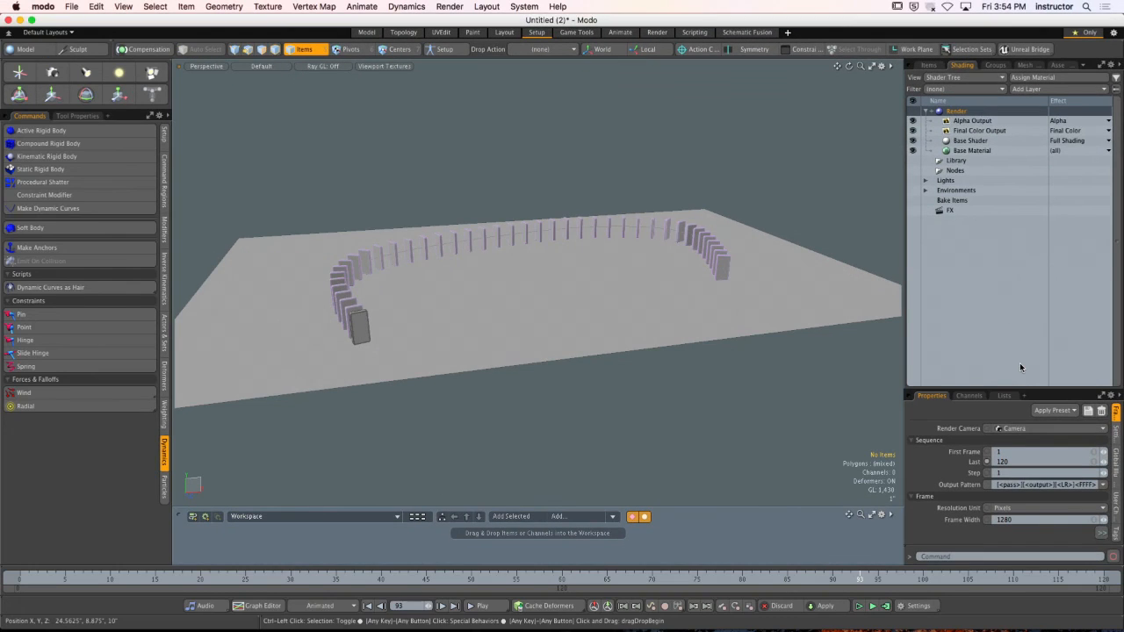
{"action": "left_click_drag", "start_coordinate": [1026, 389], "coordinate": [1073, 121]}
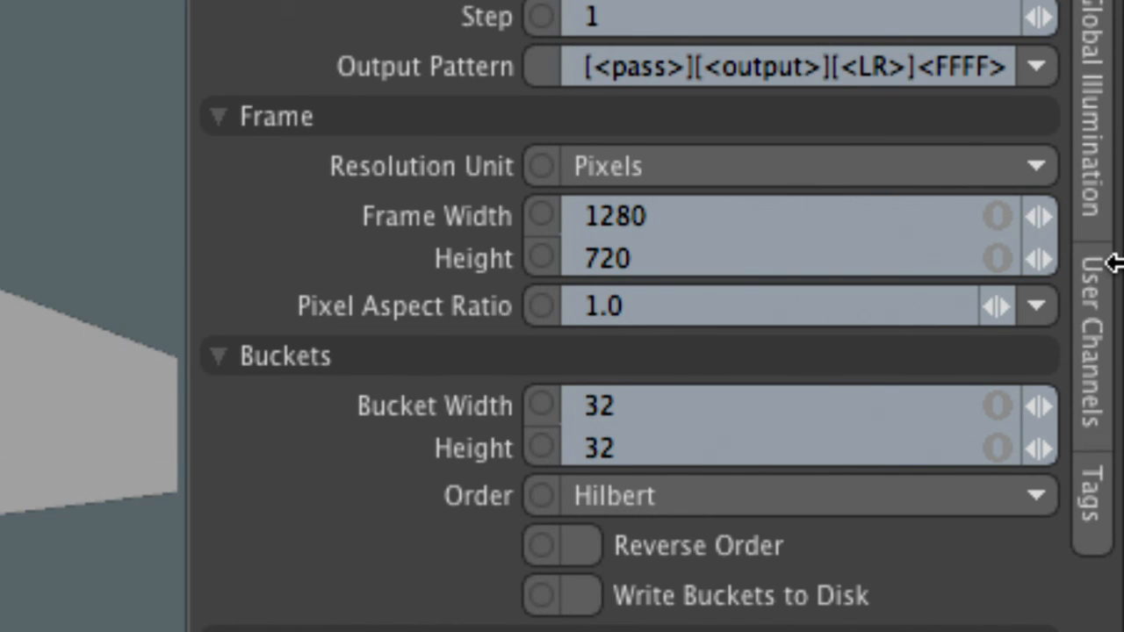
{"action": "left_click", "coordinate": [682, 226]}
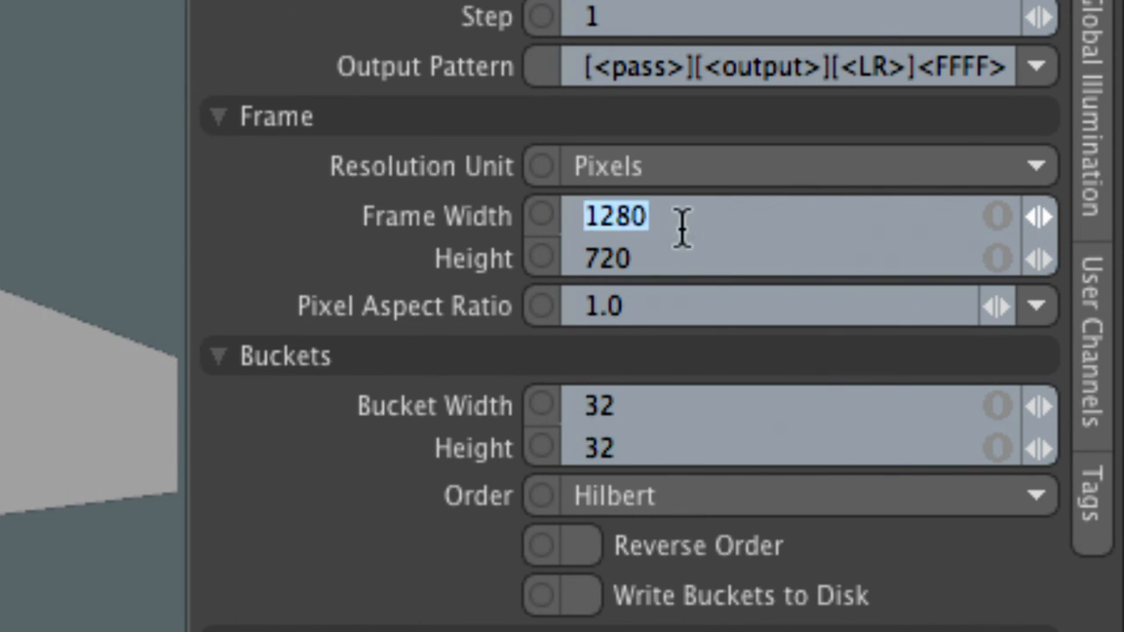
{"action": "type", "text": "1920"}
{"action": "key", "text": "Tab"}
{"action": "type", "text": "10"}
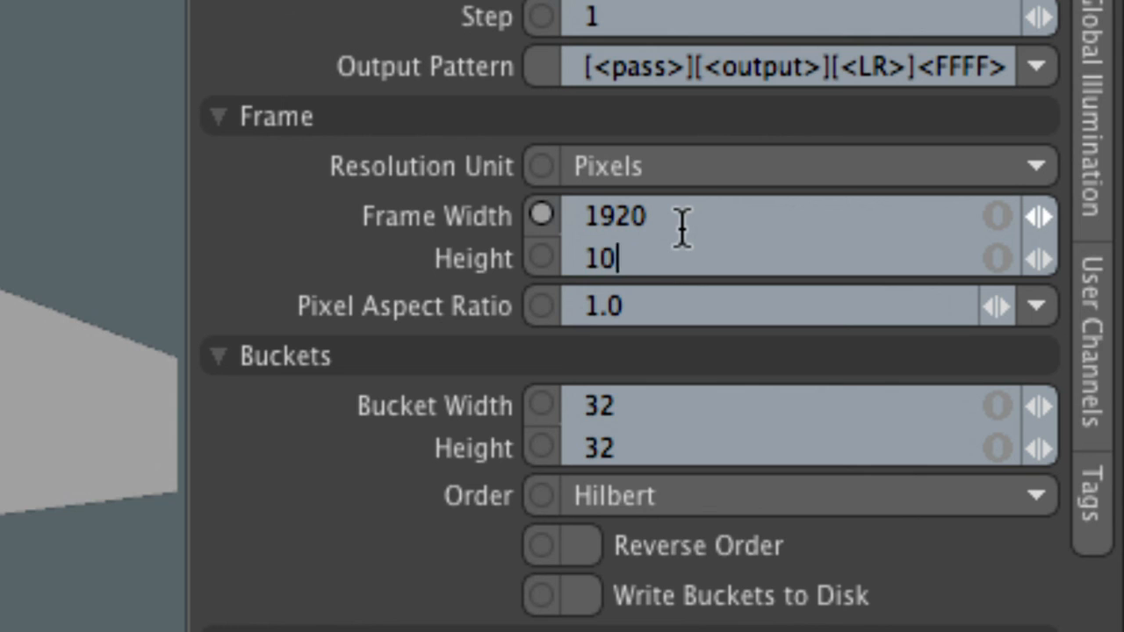
{"action": "type", "text": "80"}
{"action": "key", "text": "Return"}
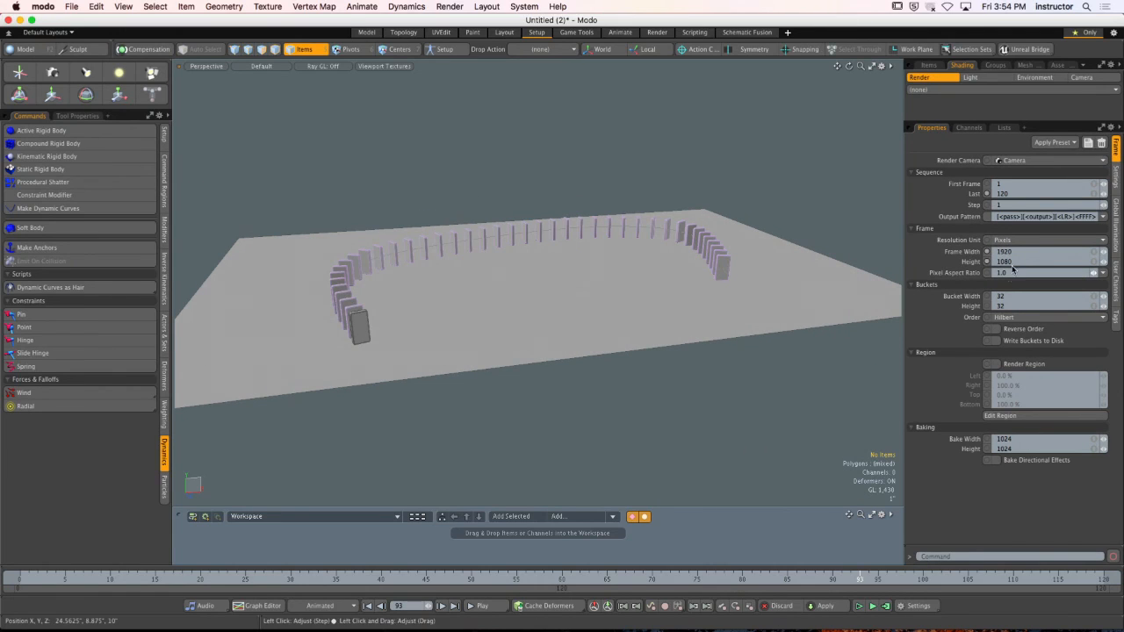
Bring up the render layout with its live preview and frame the render camera close on the starting end of the domino row.
{"action": "left_click", "coordinate": [657, 32]}
{"action": "left_click", "coordinate": [393, 190]}
{"action": "left_click_drag", "start_coordinate": [393, 238], "coordinate": [510, 202], "text": "alt"}
{"action": "mouse_move", "coordinate": [433, 193]}
{"action": "left_mouse_down", "text": "alt"}
{"action": "mouse_move", "coordinate": [506, 193]}
{"action": "mouse_move", "coordinate": [450, 201]}
{"action": "left_mouse_up", "text": "alt"}
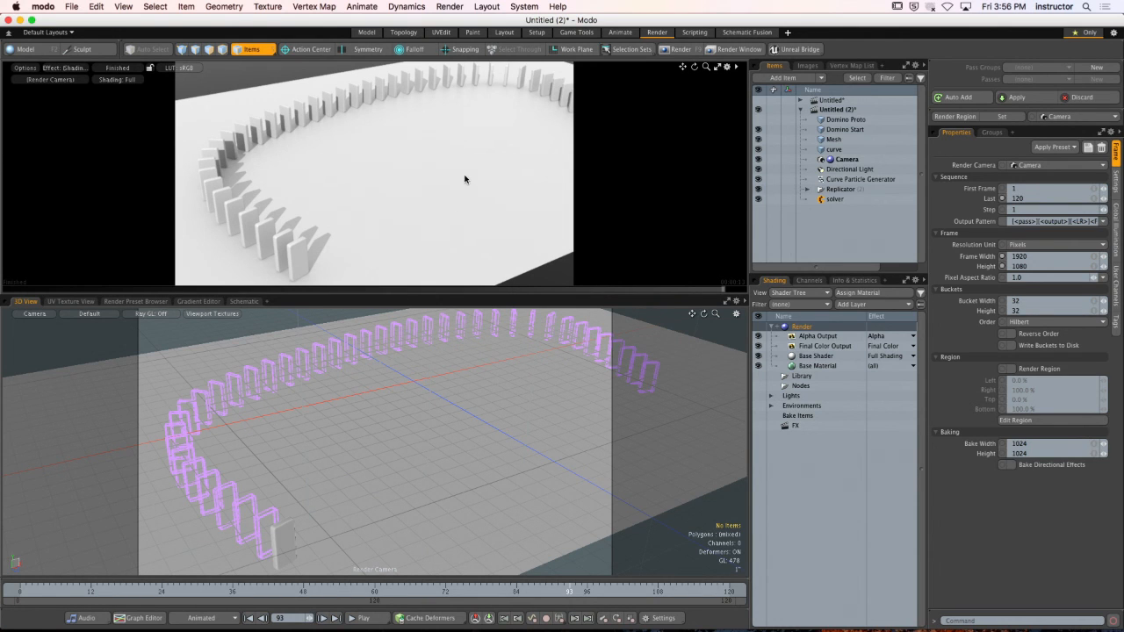
{"action": "left_click_drag", "start_coordinate": [505, 194], "coordinate": [447, 199], "text": "alt"}
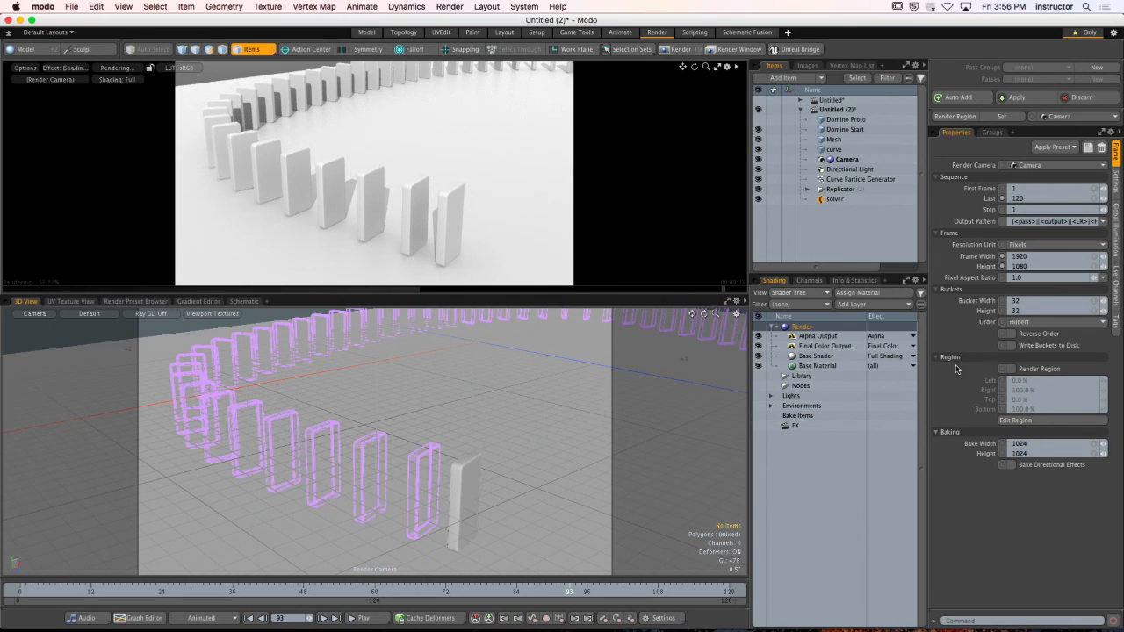
Enable Motion Blur in the render Camera's effects settings.
{"action": "left_click", "coordinate": [778, 328]}
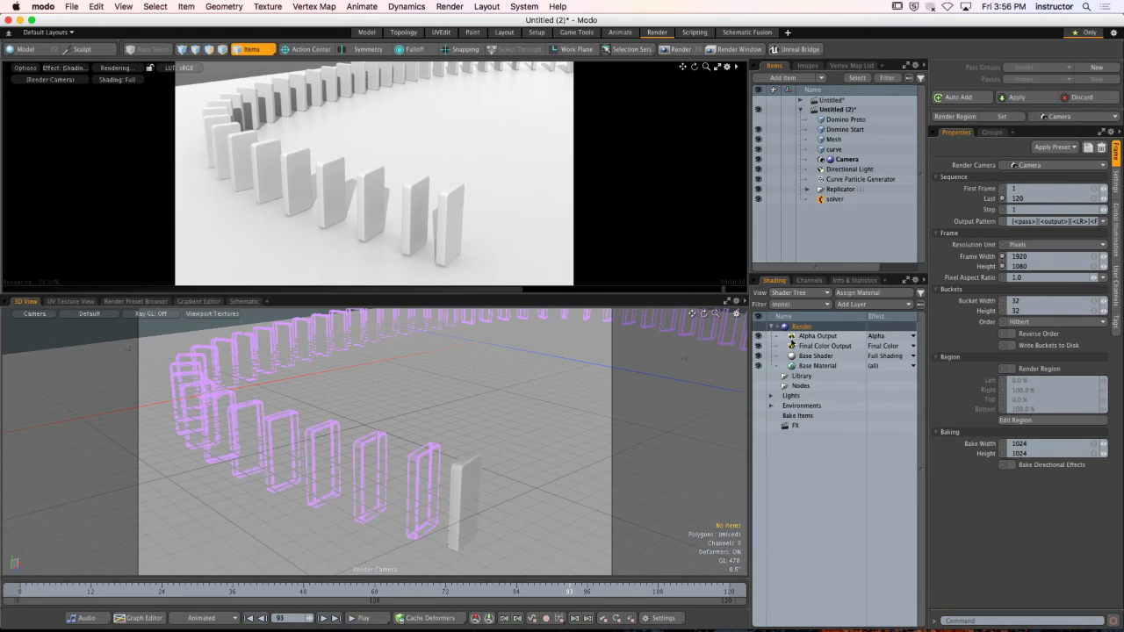
{"action": "left_click", "coordinate": [808, 338]}
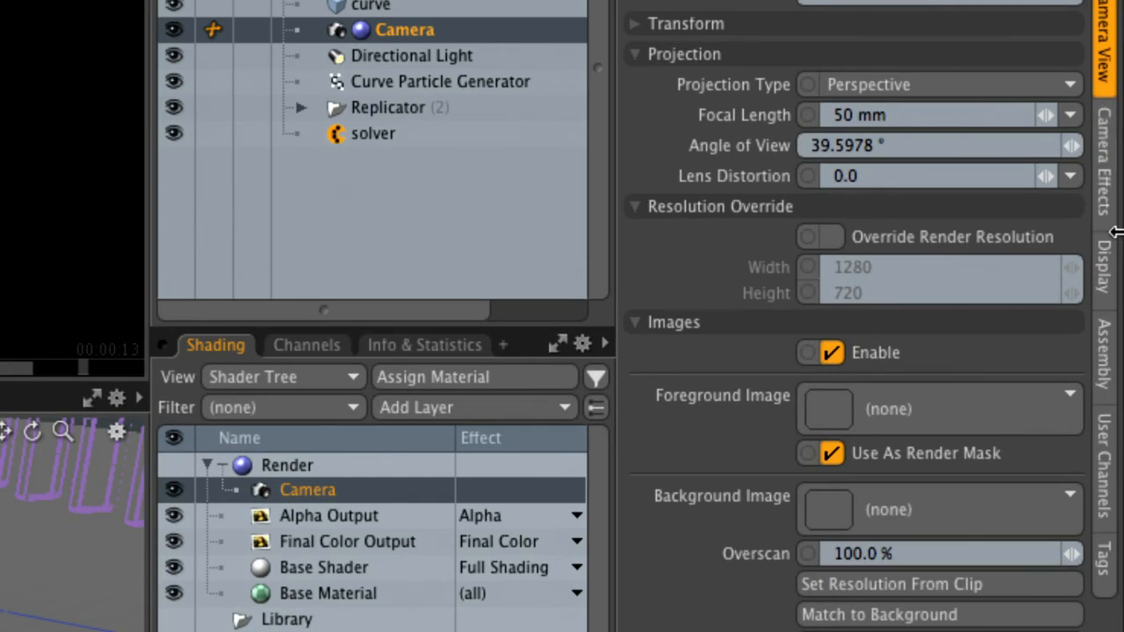
{"action": "left_click", "coordinate": [1115, 215]}
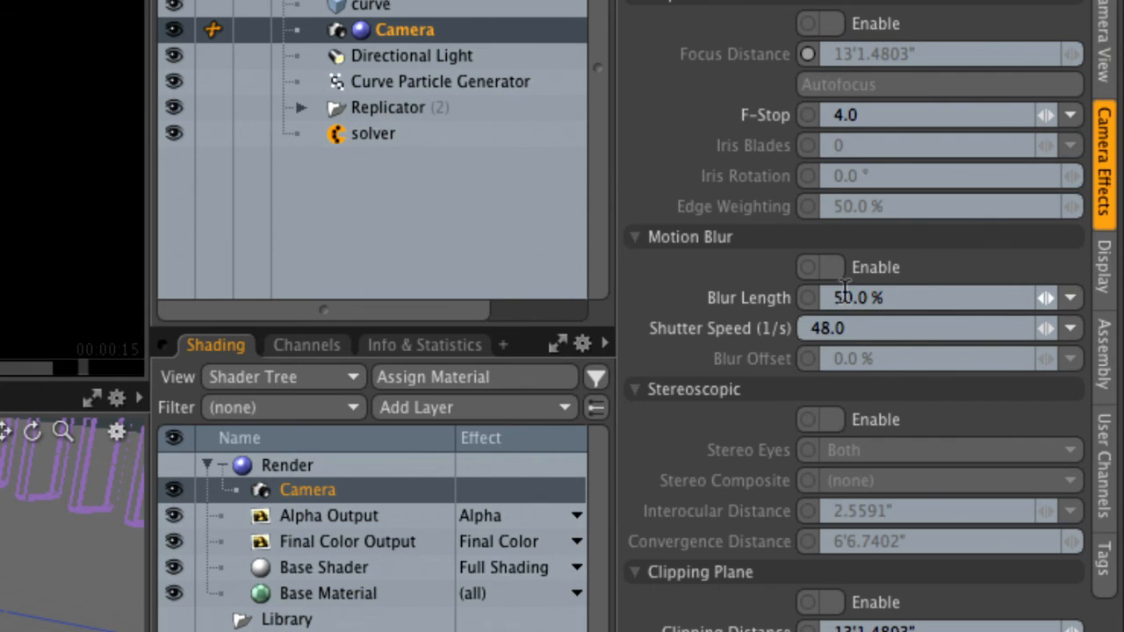
{"action": "left_click", "coordinate": [831, 267]}
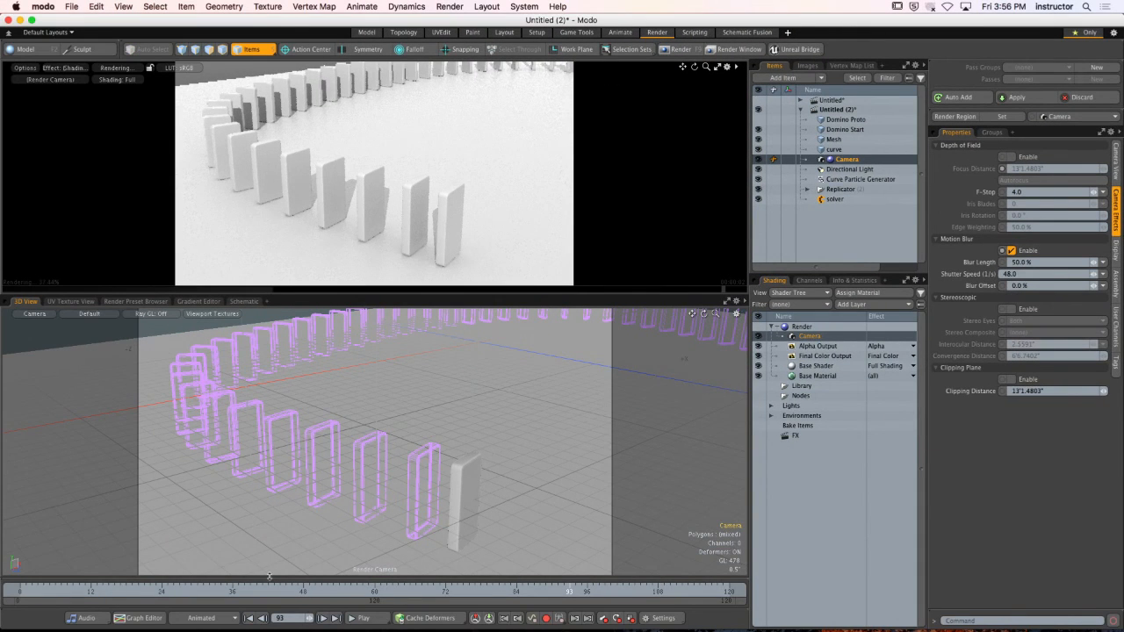
Move to frame 24 and compute the dynamics simulation from start time 0 to end time 120 with preroll 0.
{"action": "left_click", "coordinate": [162, 595]}
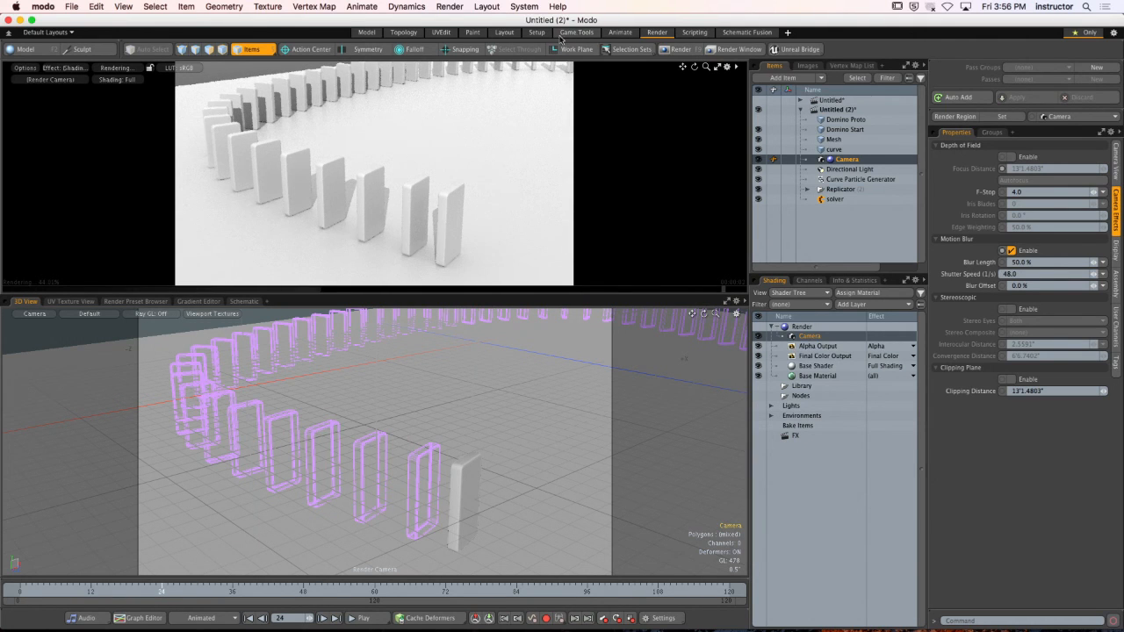
{"action": "left_click", "coordinate": [537, 32]}
{"action": "left_click", "coordinate": [885, 606]}
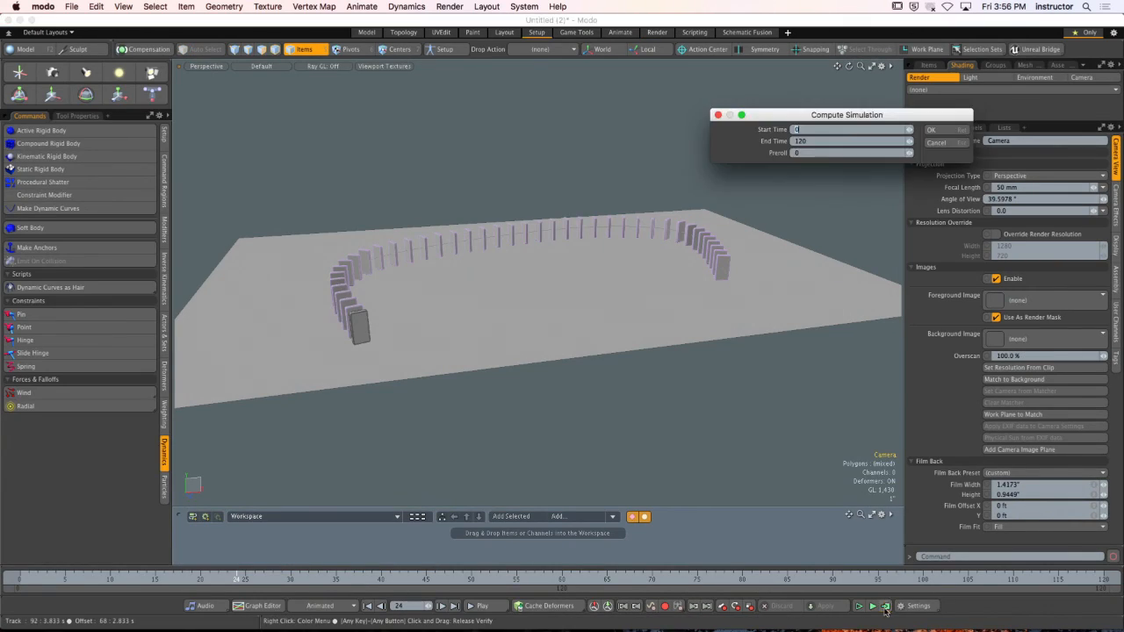
{"action": "left_click", "coordinate": [927, 130]}
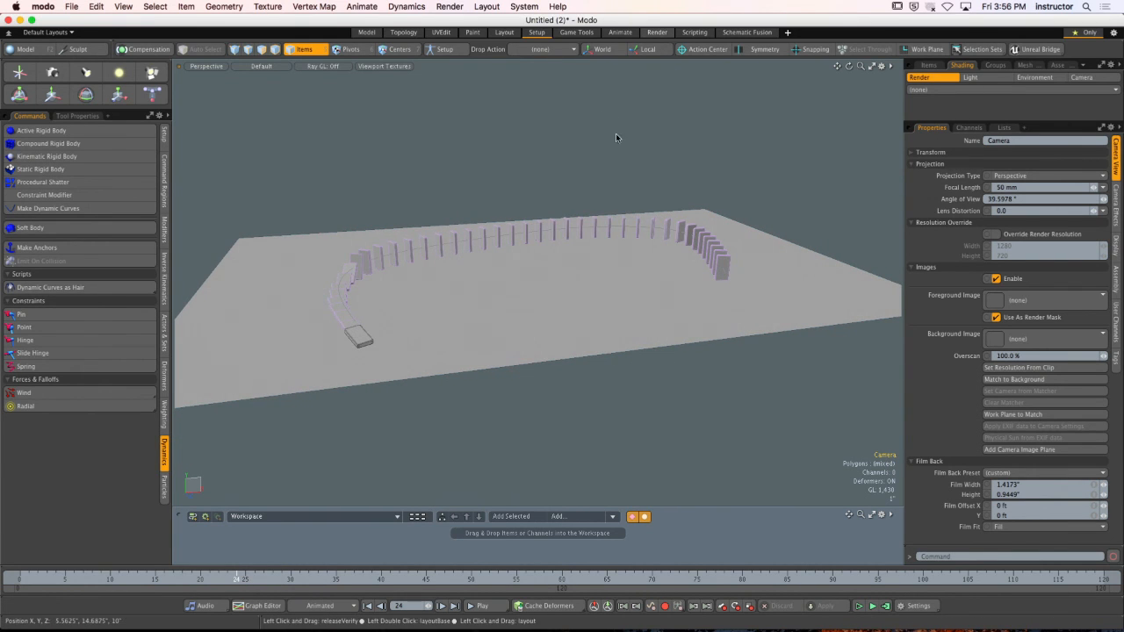
Frame the camera low and close on the toppling dominoes, render frame 24 and inspect the image at 50% zoom.
{"action": "left_click", "coordinate": [656, 31]}
{"action": "left_click_drag", "start_coordinate": [378, 235], "coordinate": [372, 197], "text": "alt"}
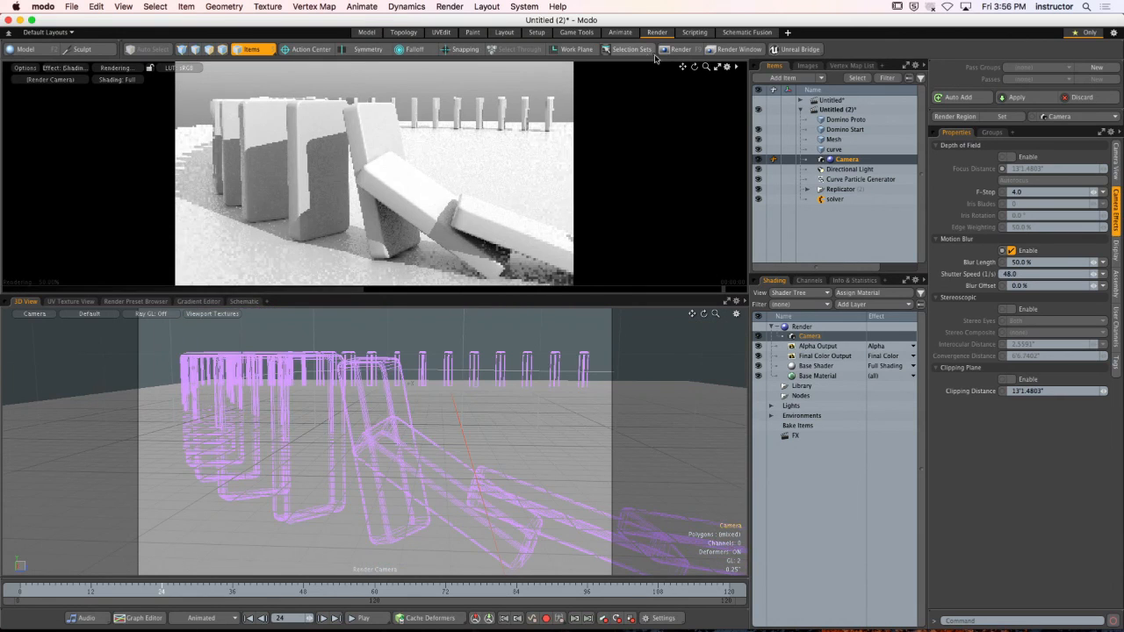
{"action": "left_click", "coordinate": [681, 50]}
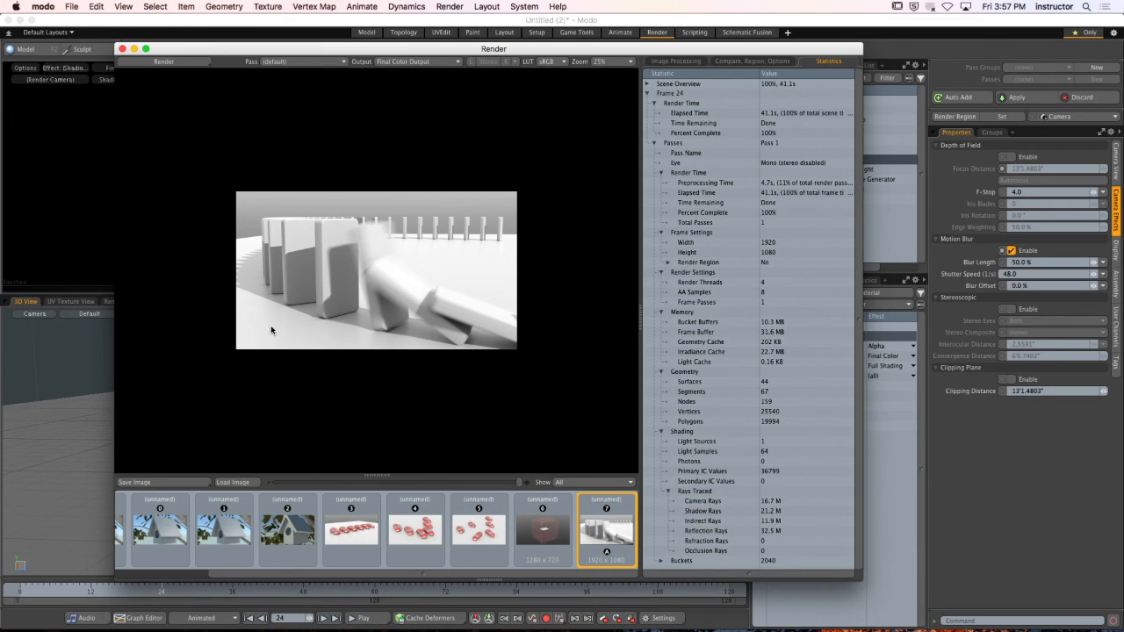
{"action": "scroll", "coordinate": [327, 231], "scroll_direction": "up", "scroll_amount": 1}
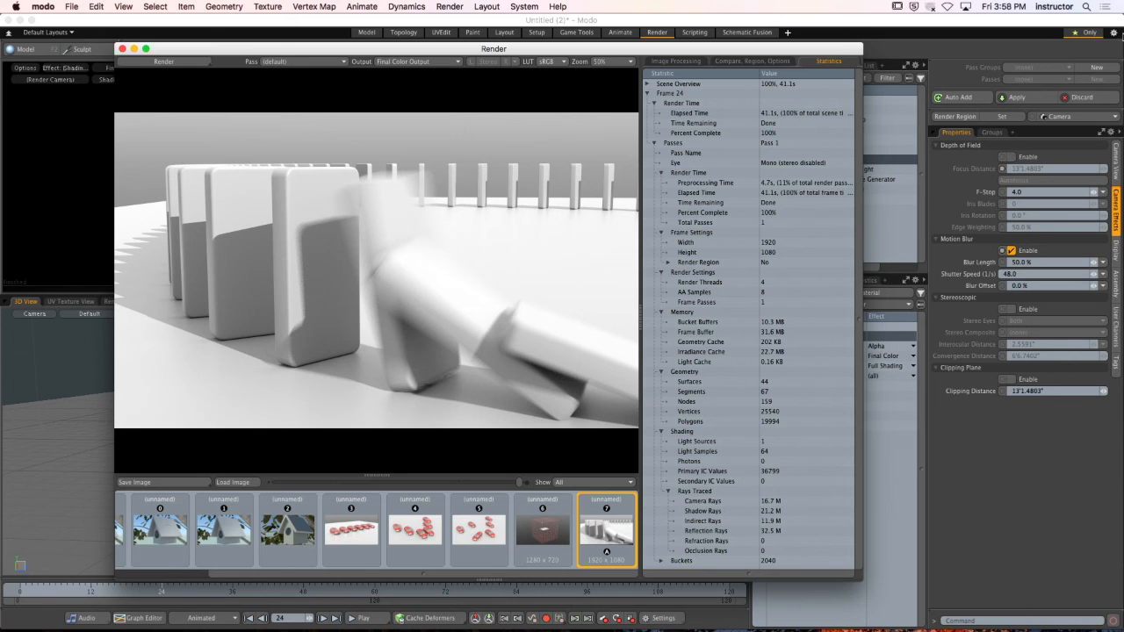
Add the Calculator widget to the macOS Notification Center's Today view and finish editing the widgets.
{"action": "left_click", "coordinate": [1110, 6]}
{"action": "scroll", "coordinate": [992, 472], "scroll_direction": "down", "scroll_amount": 3}
{"action": "scroll", "coordinate": [991, 470], "scroll_direction": "up", "scroll_amount": 3}
{"action": "left_click", "coordinate": [1026, 619]}
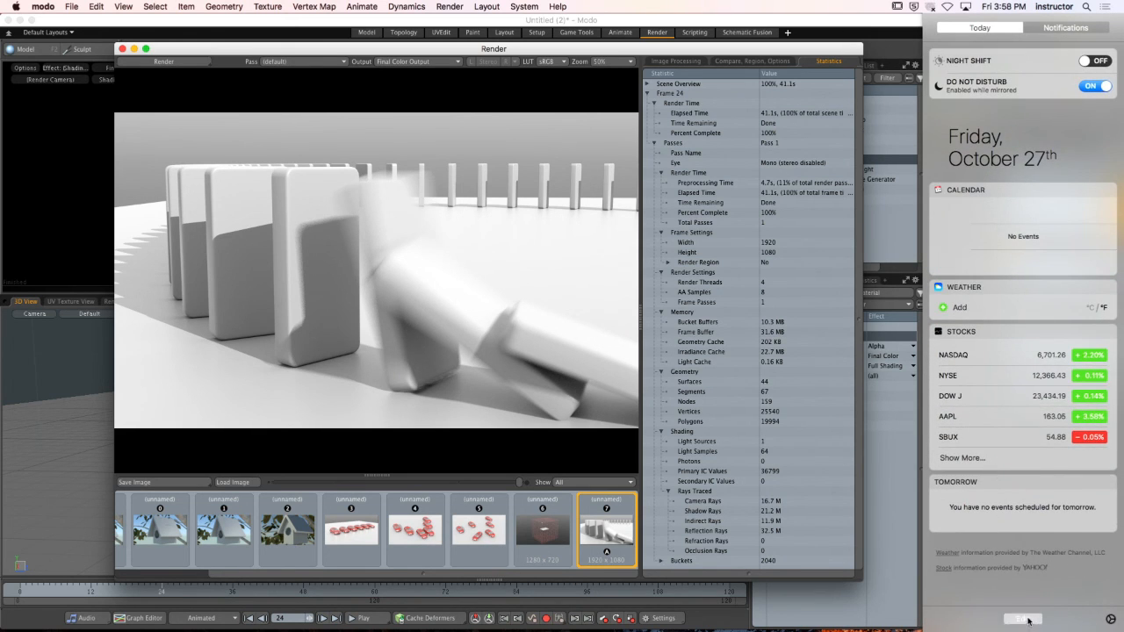
{"action": "left_click_drag", "start_coordinate": [979, 63], "coordinate": [746, 215]}
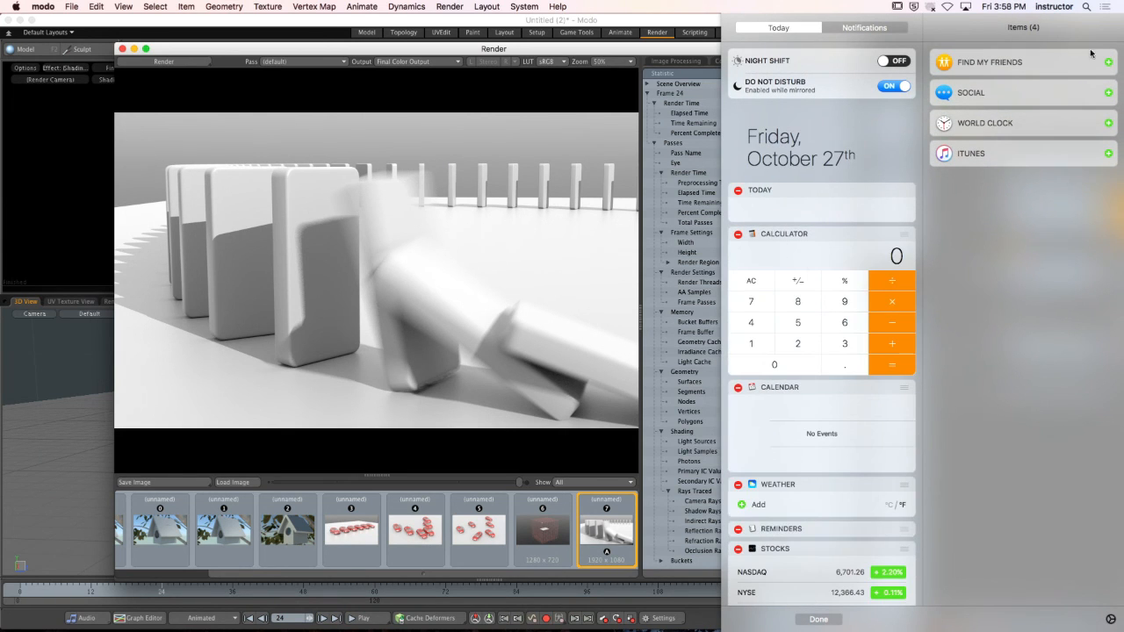
{"action": "left_click", "coordinate": [818, 618]}
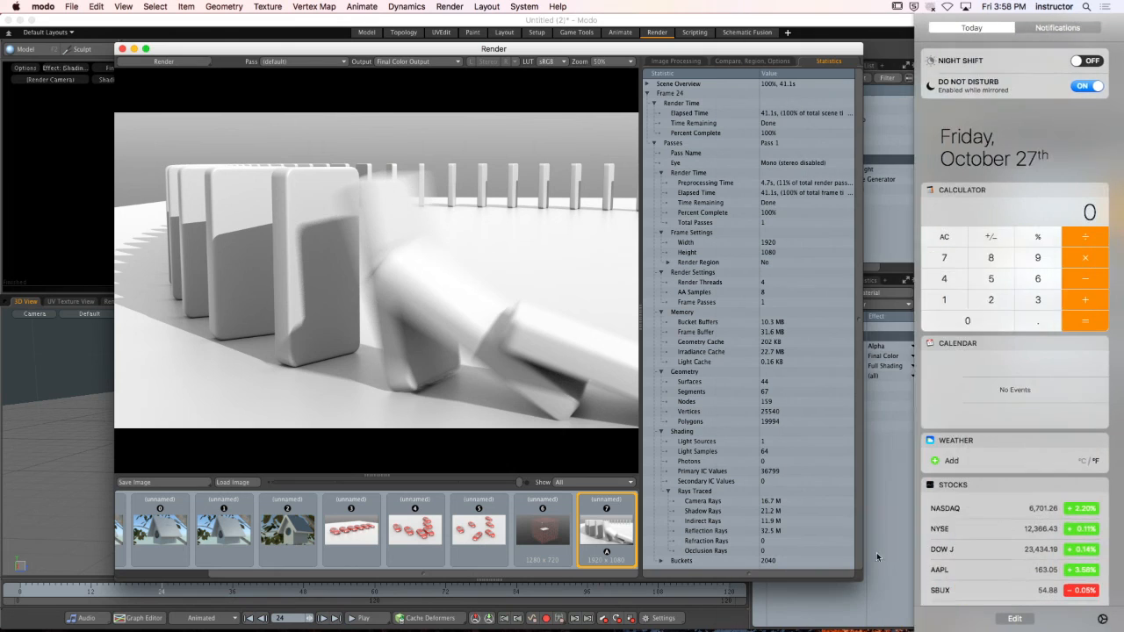
Calculate the animation's total render time in hours as 240 × 41 ÷ 60 ÷ 60 with the Calculator widget.
{"action": "left_click", "coordinate": [996, 301]}
{"action": "left_click", "coordinate": [955, 279]}
{"action": "left_click", "coordinate": [973, 320]}
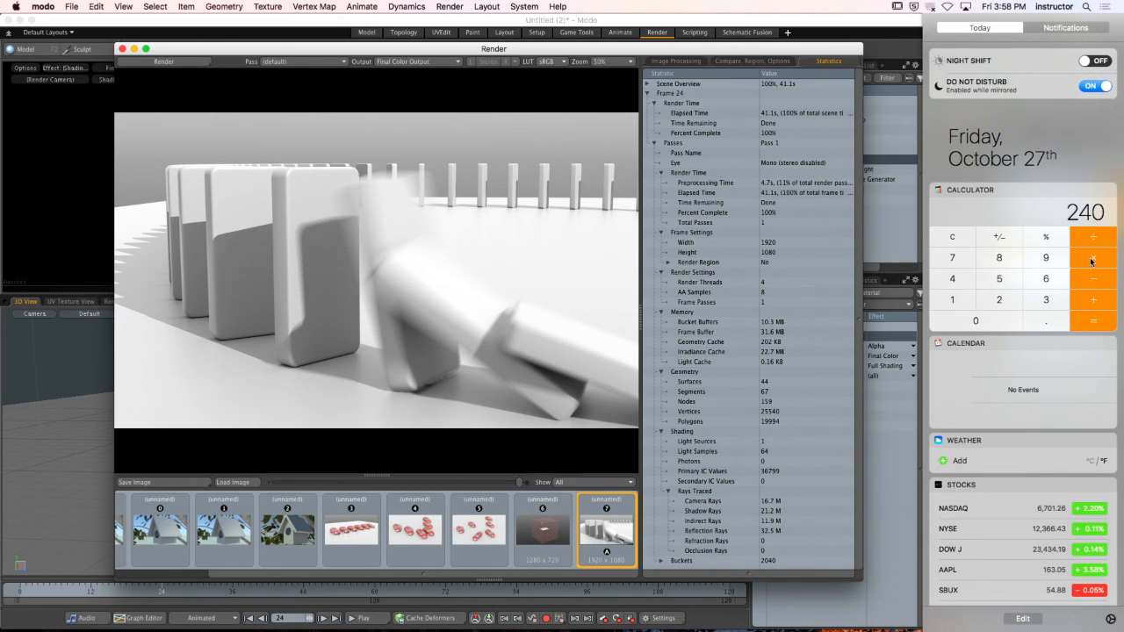
{"action": "left_click", "coordinate": [955, 279]}
{"action": "left_click", "coordinate": [955, 302]}
{"action": "left_click", "coordinate": [1092, 321]}
{"action": "left_click", "coordinate": [1095, 241]}
{"action": "left_click", "coordinate": [1044, 292]}
{"action": "left_click", "coordinate": [1003, 321]}
{"action": "left_click", "coordinate": [1105, 325]}
{"action": "left_click", "coordinate": [1096, 241]}
{"action": "left_click", "coordinate": [1049, 282]}
{"action": "left_click", "coordinate": [993, 328]}
{"action": "left_click", "coordinate": [1092, 324]}
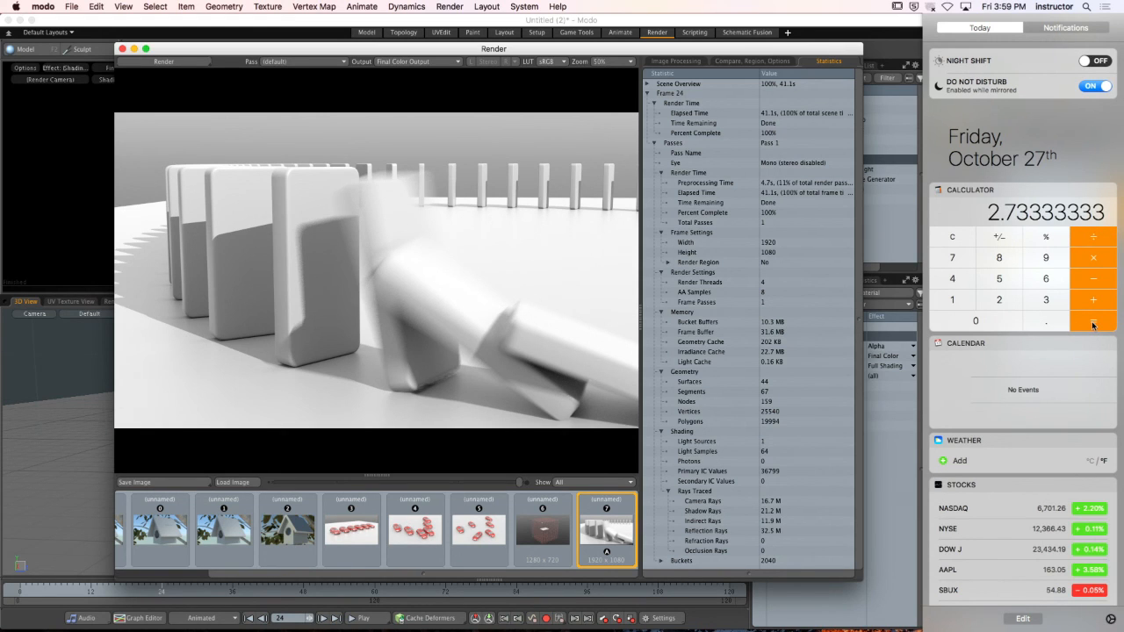